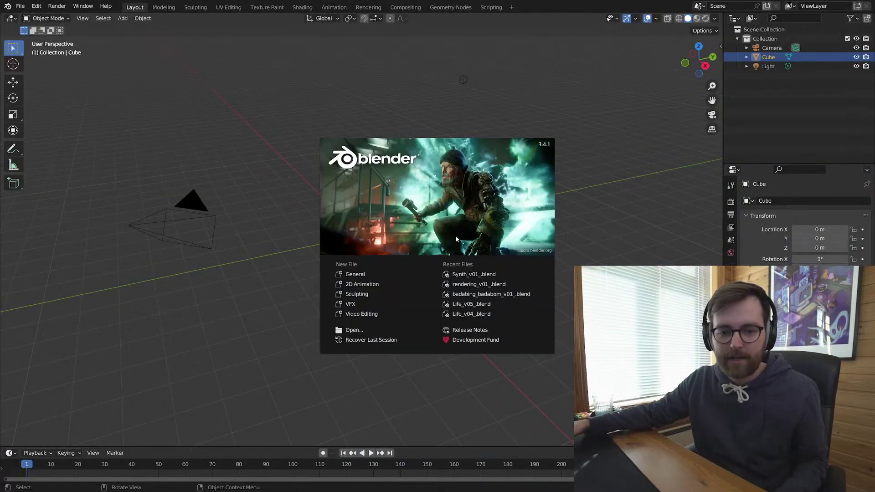
Step: Dismiss the startup splash screen, show it again to view the version and recent files, and close it
click(208, 184)
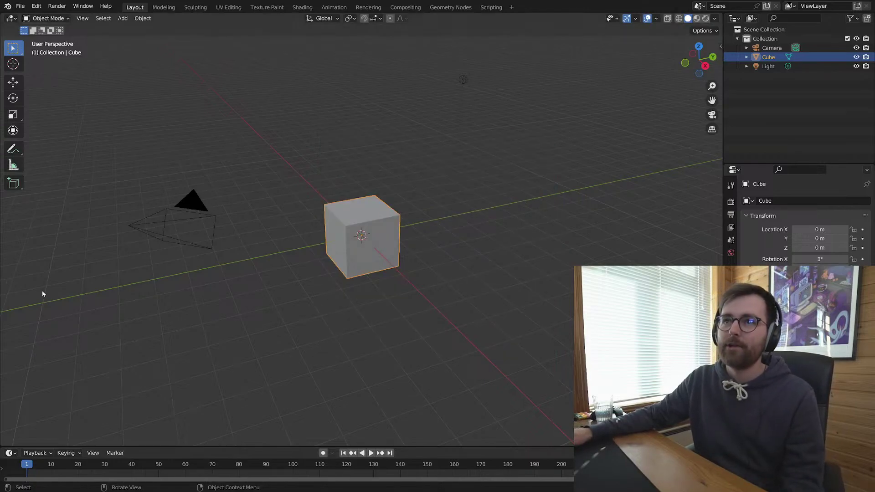
click(8, 7)
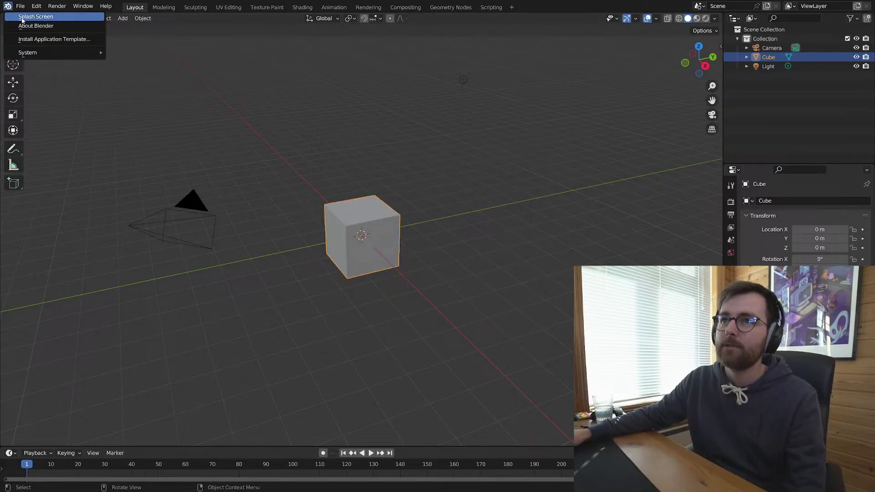
click(19, 16)
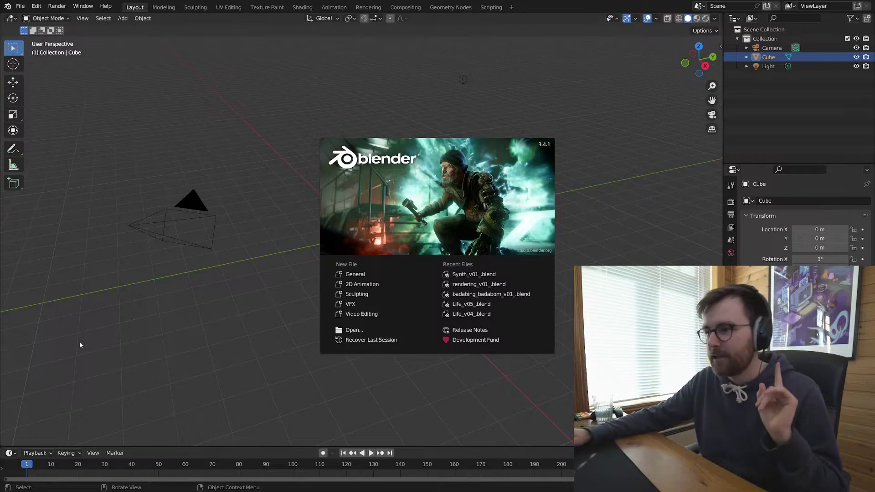
click(508, 215)
Step: Show the desktop, switch to the Vital synthesizer, and reposition its window slightly
key(super+d)
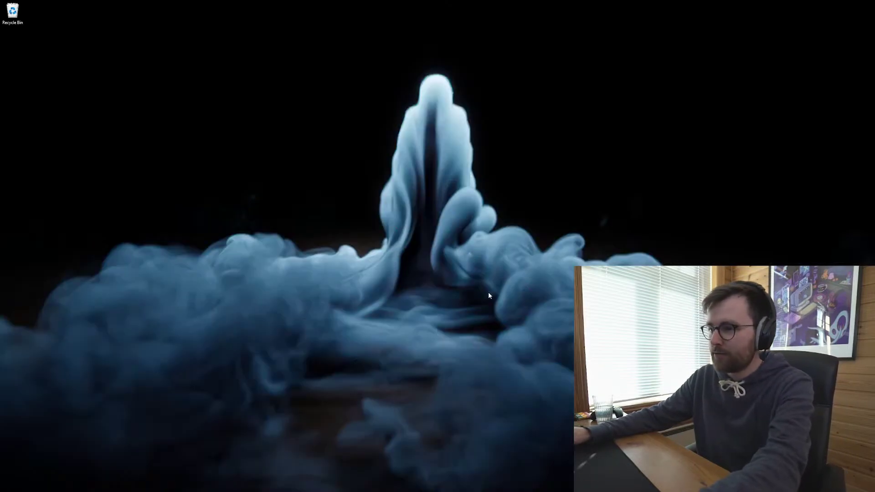
drag(369, 148, 463, 194)
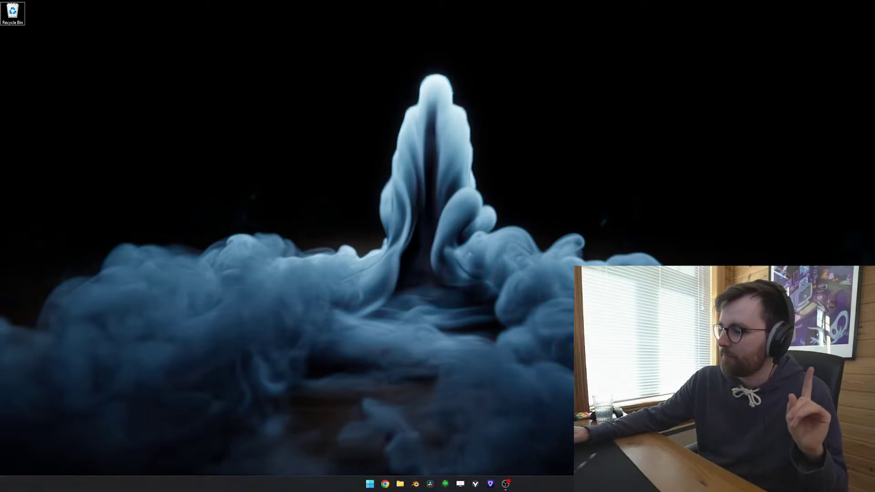
click(479, 485)
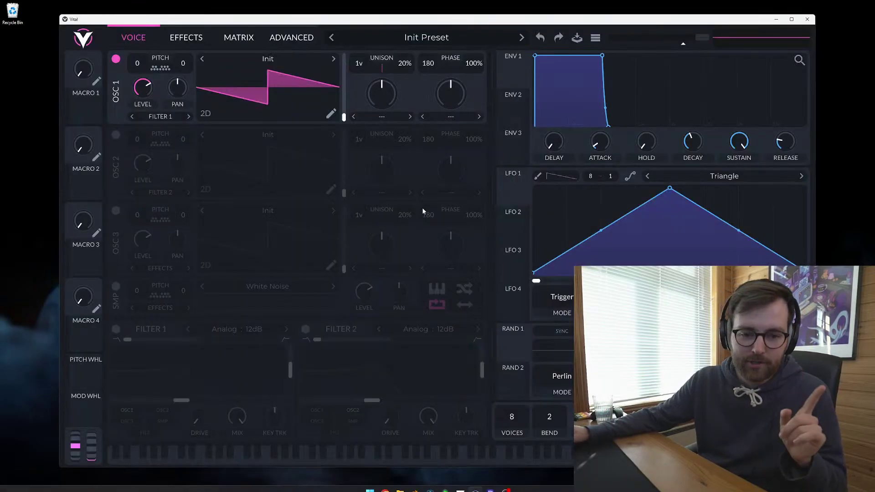
drag(357, 22, 362, 24)
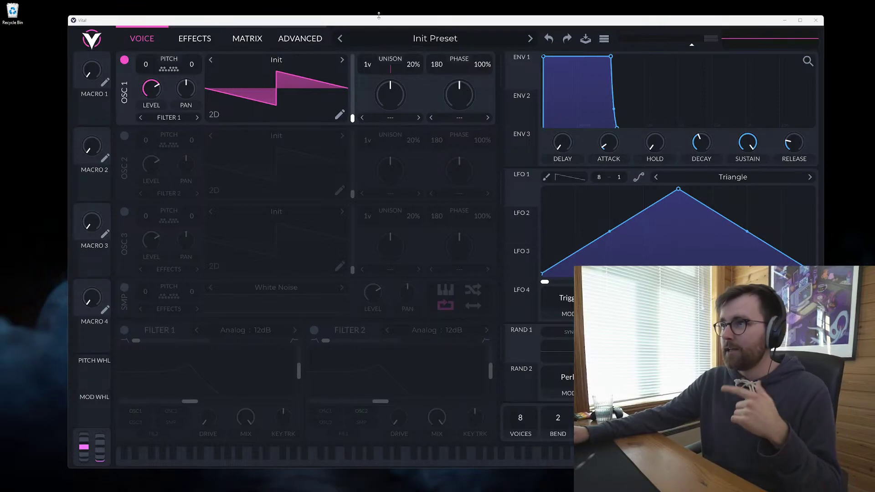
drag(383, 22, 385, 22)
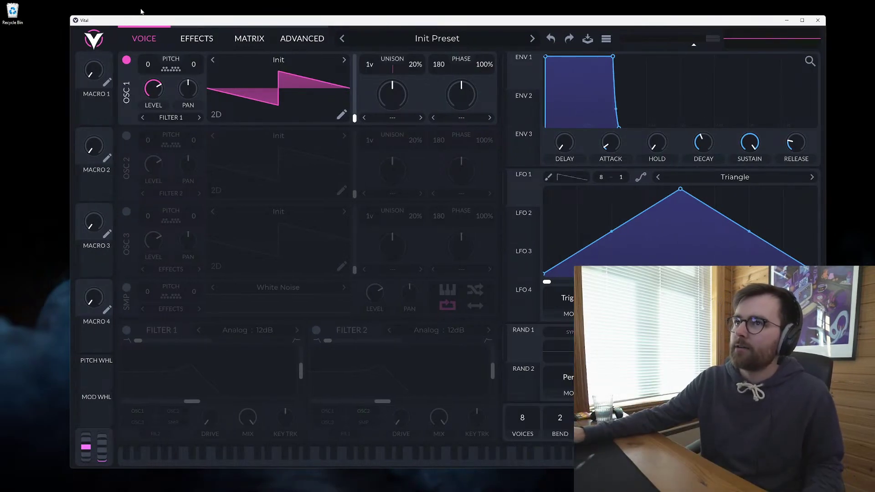
Step: Set the synthesizer's audio buffer size to 288 and return to the voice page
click(98, 39)
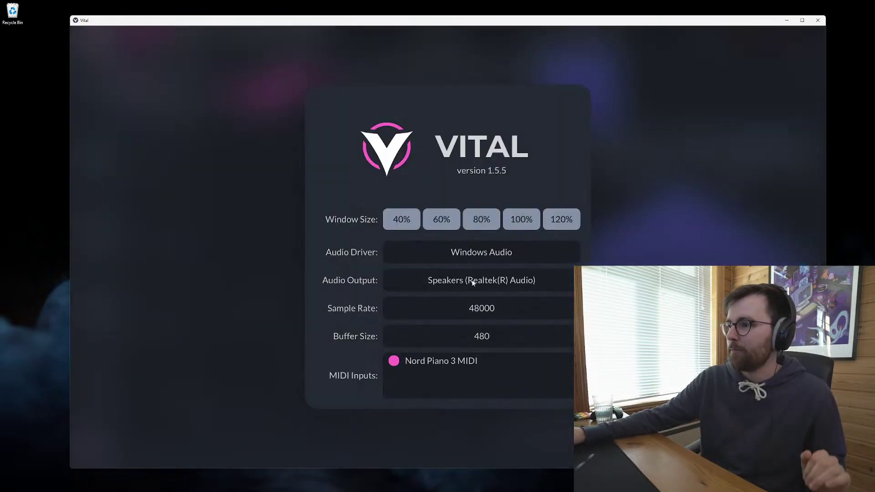
click(478, 336)
click(395, 93)
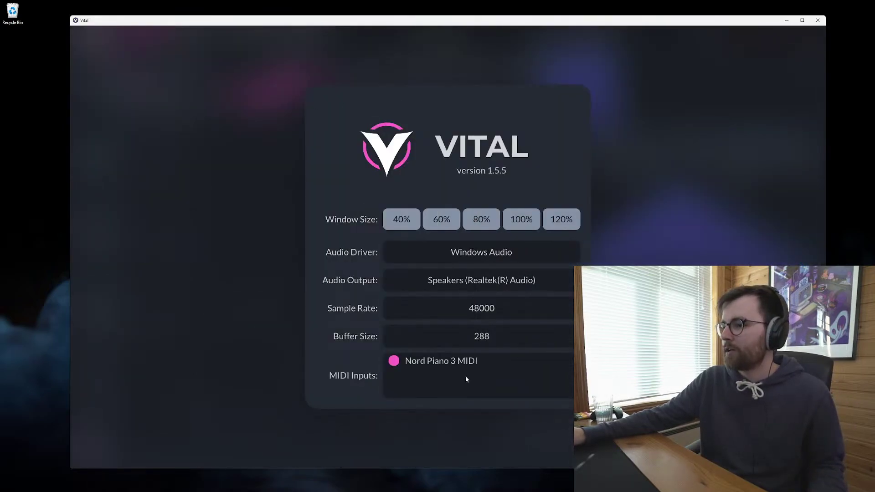
click(231, 199)
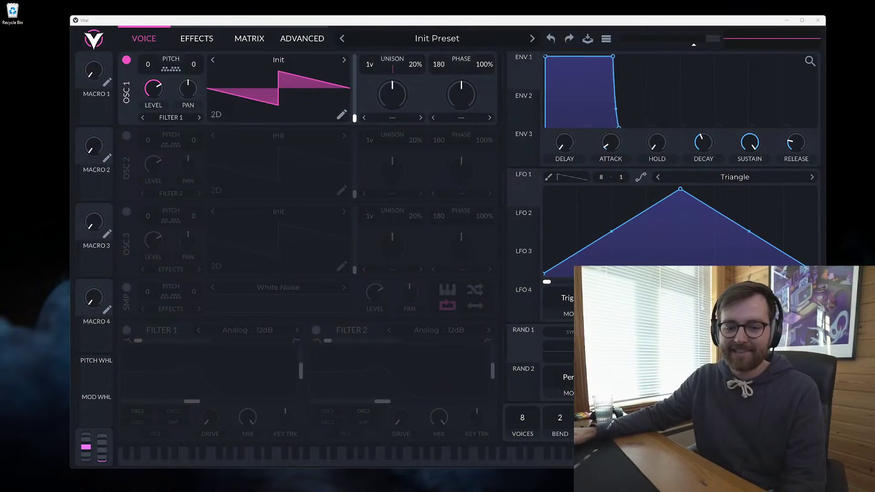
Step: Switch to Chrome and look through the videos on the Polyfjord Deep Dive and Polyfjord YouTube channels
key(super+d)
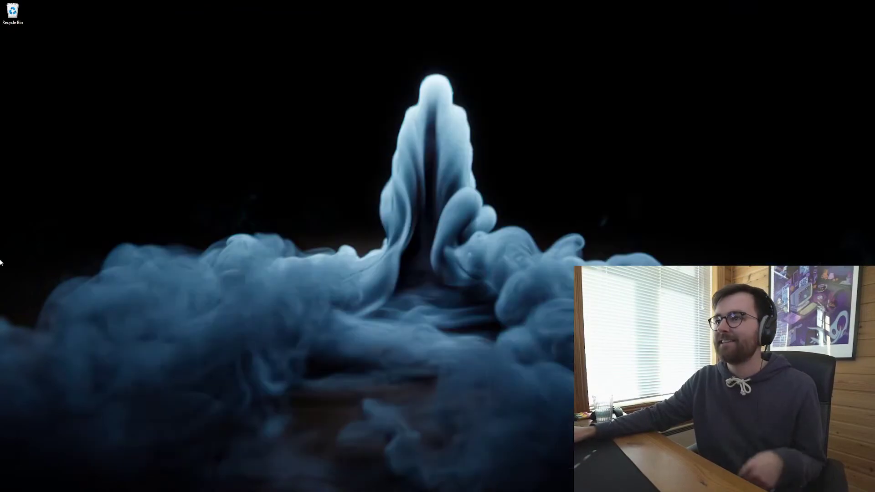
click(440, 262)
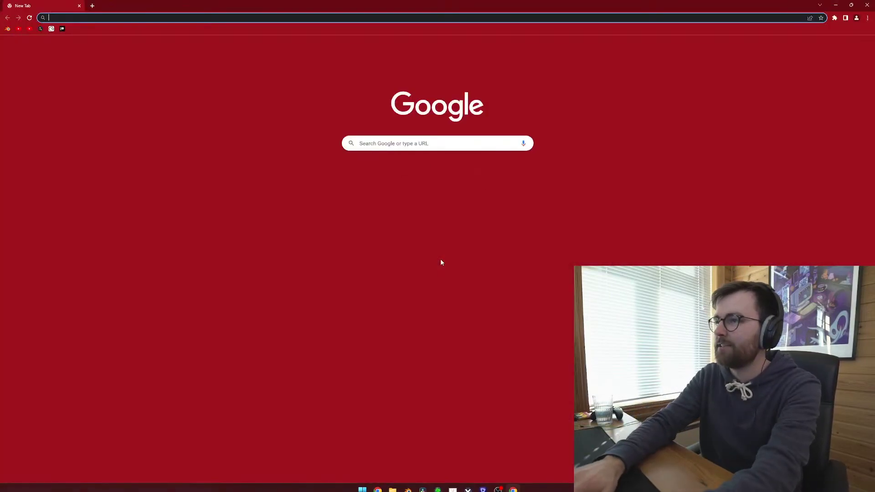
click(31, 29)
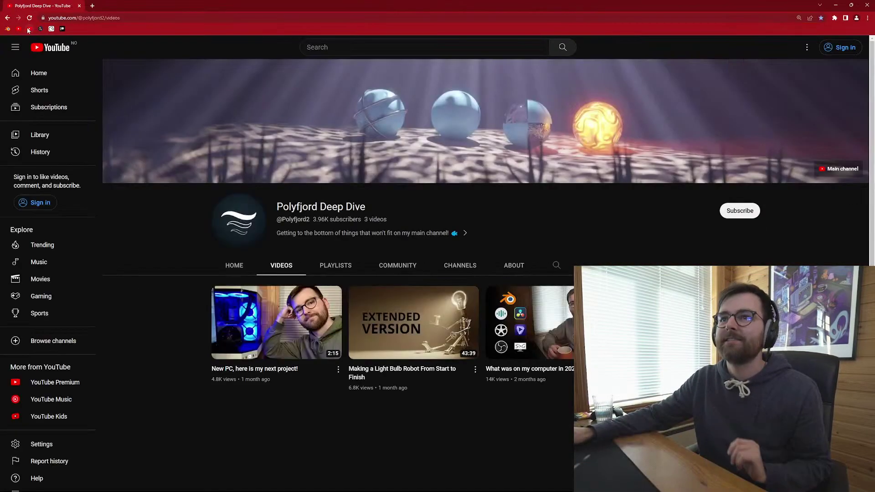
scroll(179, 251, down, 4)
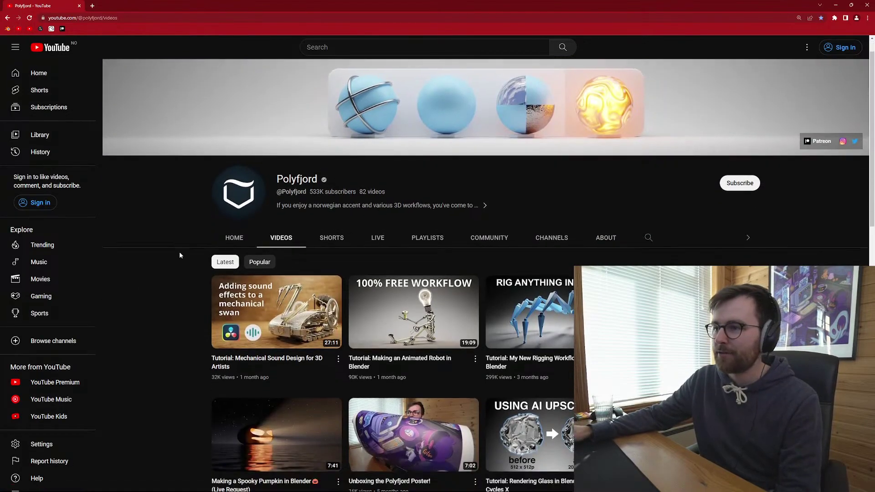
scroll(180, 246, down, 1)
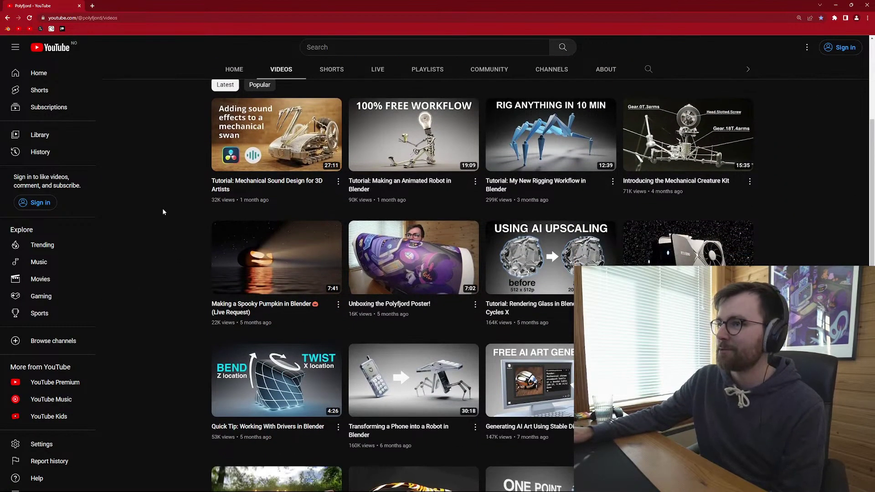
scroll(157, 207, up, 1)
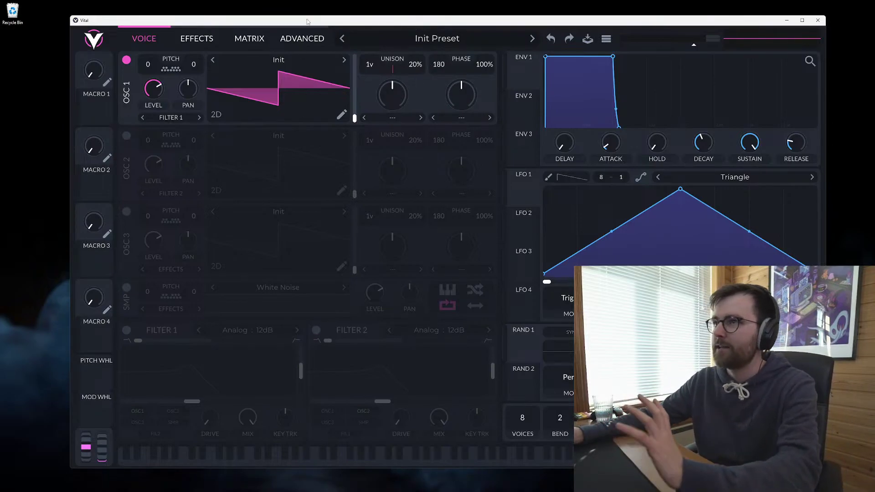
Step: Show oscillator 1's wavetable in 3D and redraw its waveform with several sawtooth and triangle segments in the wavetable editor
mouse_move(310, 23)
mouse_down()
mouse_move(278, 19)
mouse_move(295, 20)
mouse_up()
click(201, 112)
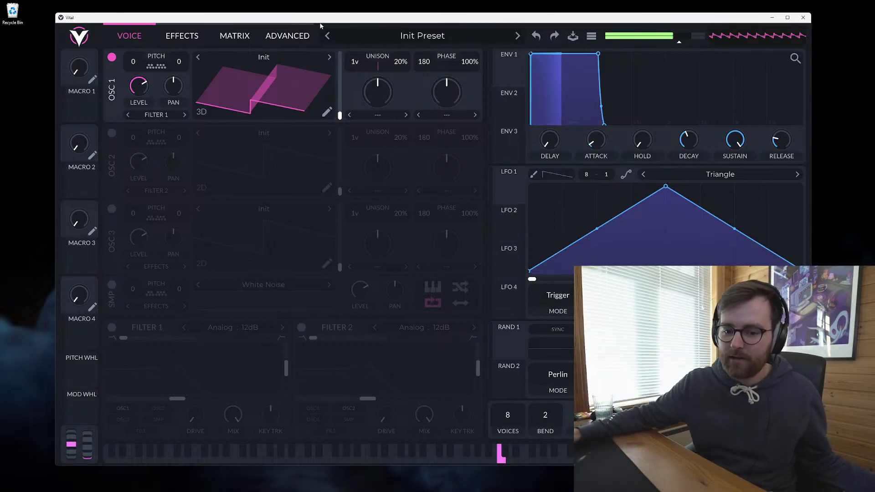
click(301, 118)
drag(89, 164, 184, 131)
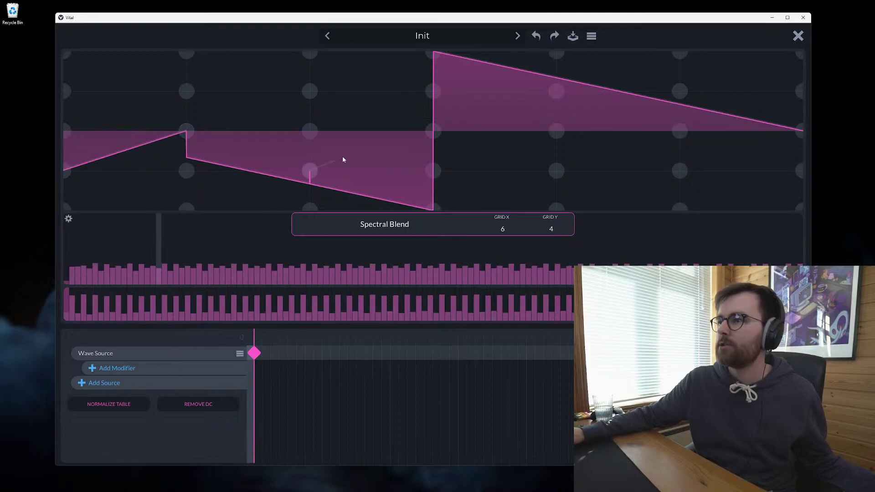
mouse_move(343, 159)
mouse_down()
mouse_move(464, 137)
mouse_move(648, 170)
mouse_move(691, 129)
mouse_move(805, 95)
mouse_up()
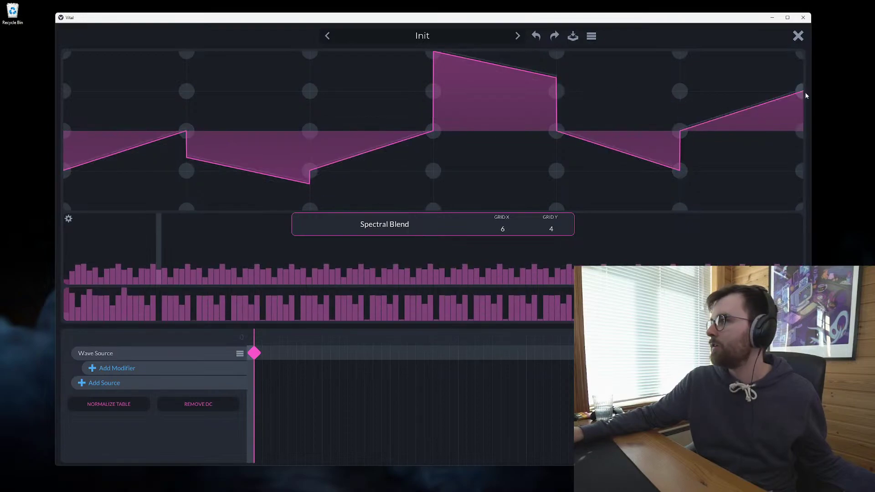
drag(493, 156, 567, 132)
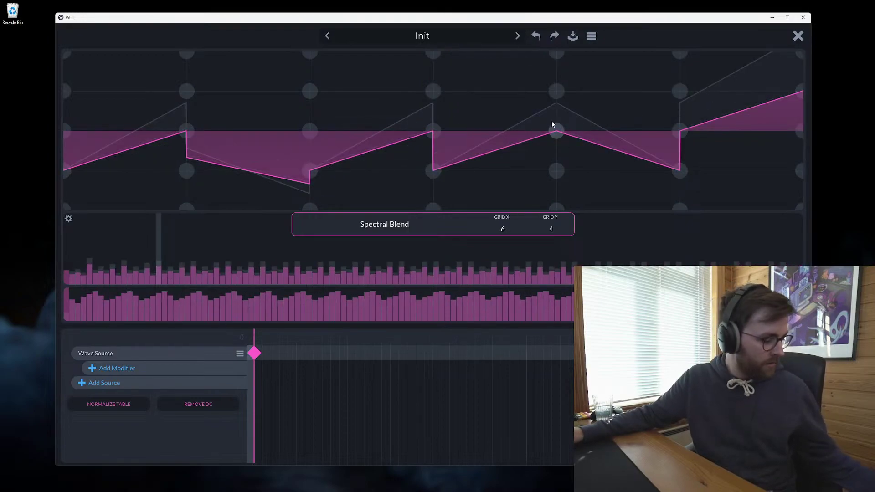
click(798, 36)
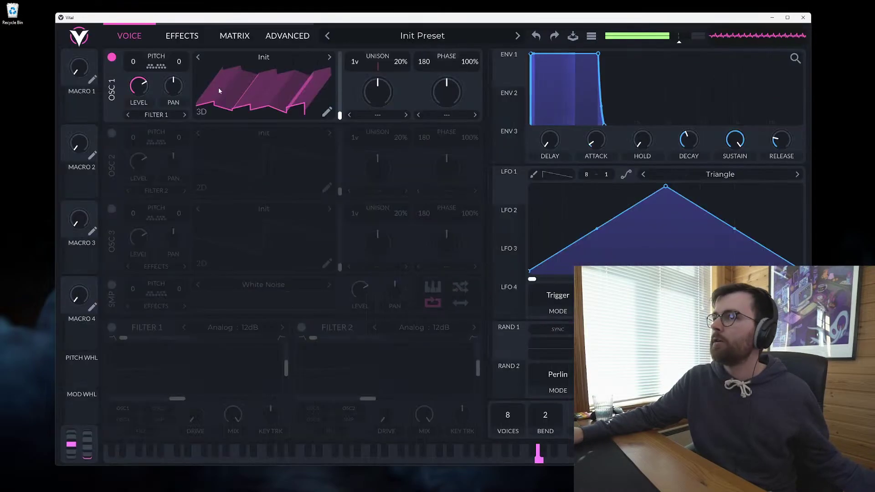
Step: Enable the reverb with a stronger mix and its high band at 81.28 semitones and -1.542 dB, then return to the voice page
click(192, 35)
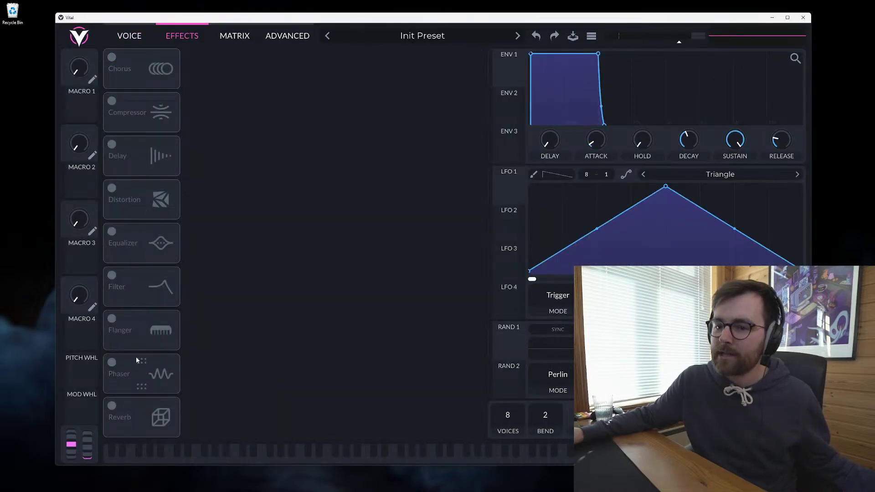
click(112, 405)
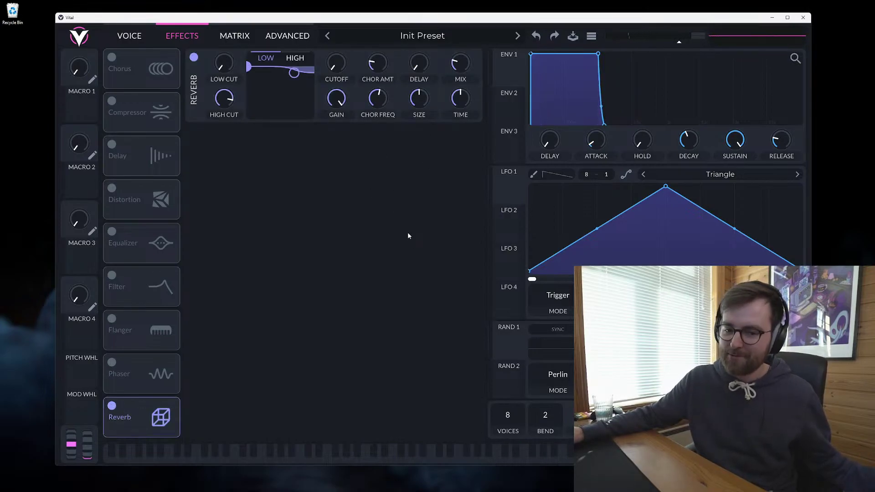
mouse_move(467, 59)
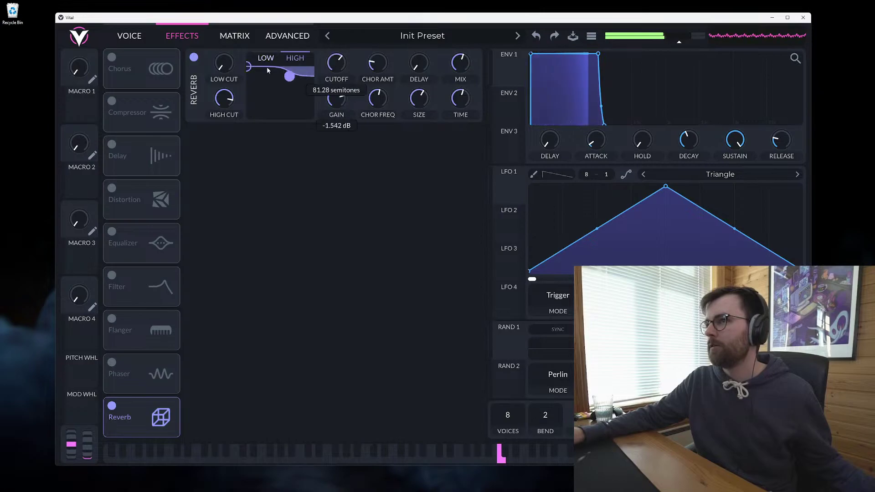
click(130, 36)
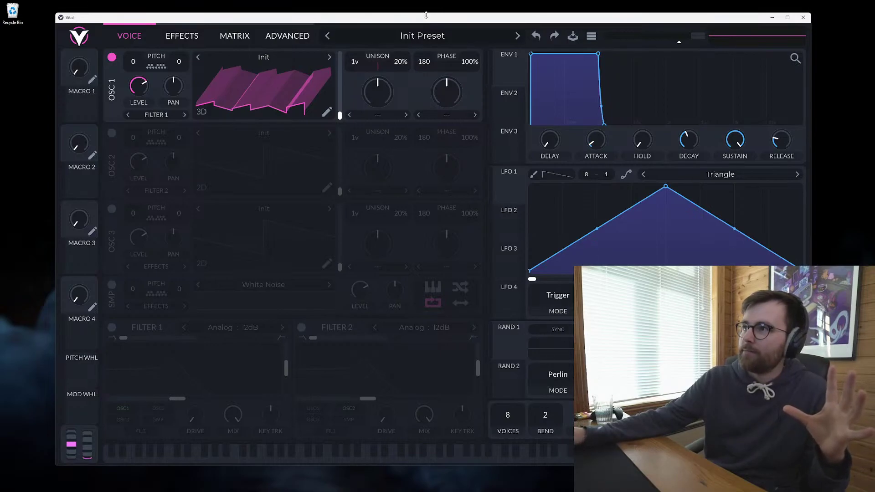
Step: Try the white noise sampler on and off, and shift oscillator 1's phase while playing notes
drag(426, 15, 430, 18)
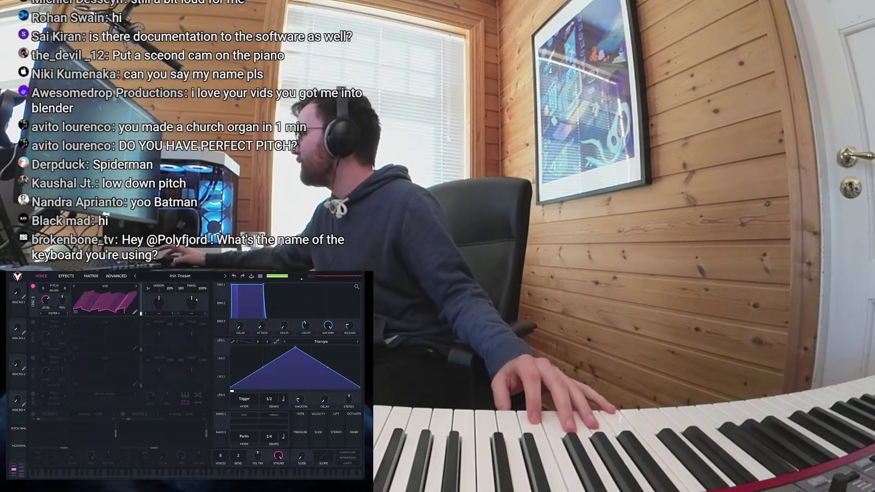
click(33, 394)
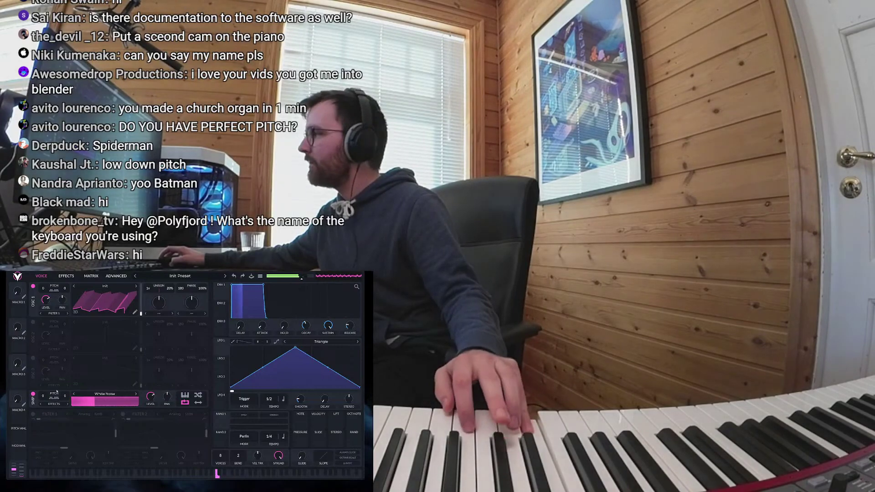
click(33, 394)
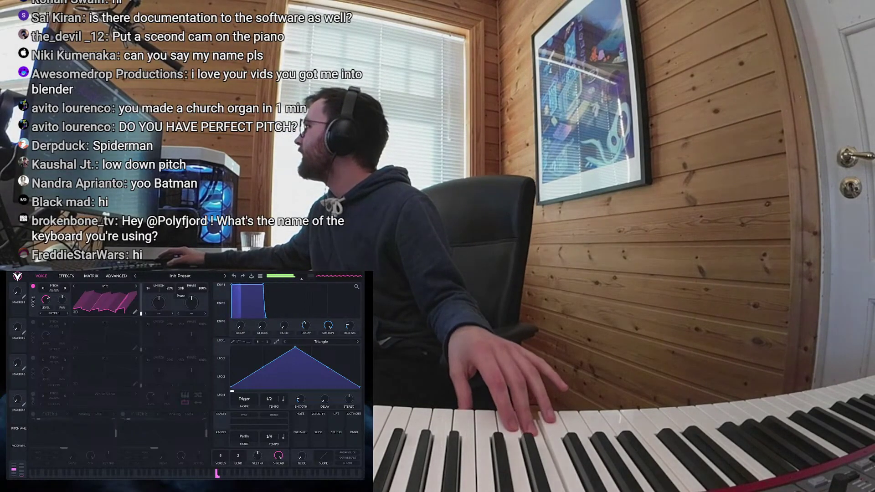
drag(181, 289, 187, 289)
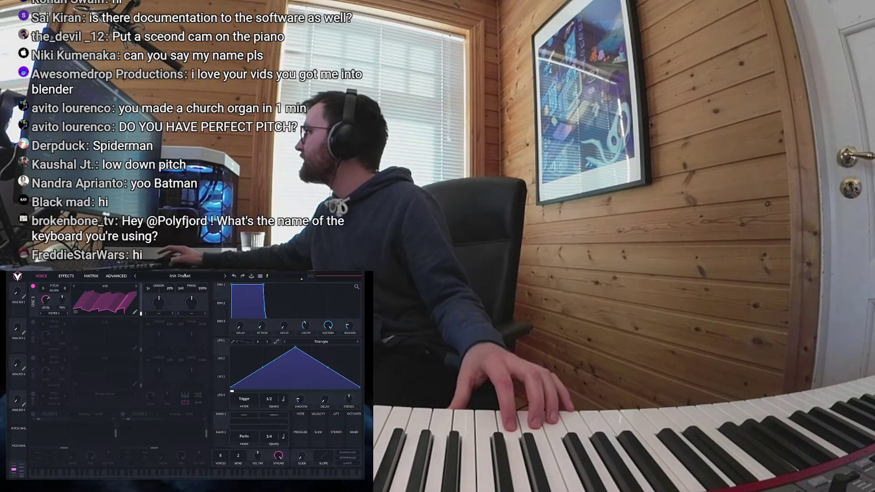
Step: Load the GBA preset from the preset browser and open the advanced options page
click(185, 276)
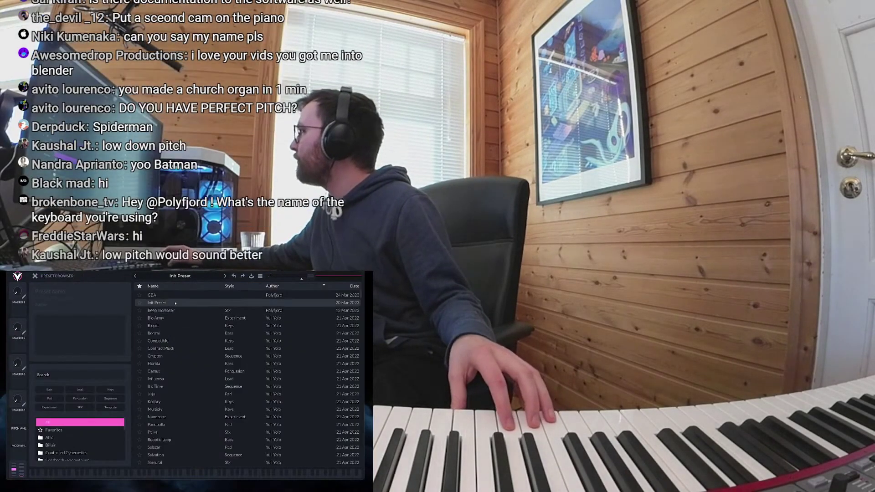
click(179, 276)
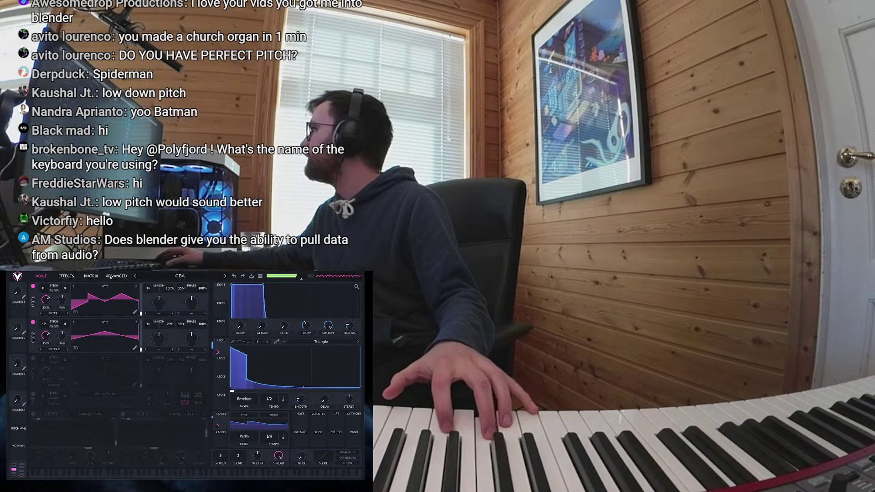
click(116, 276)
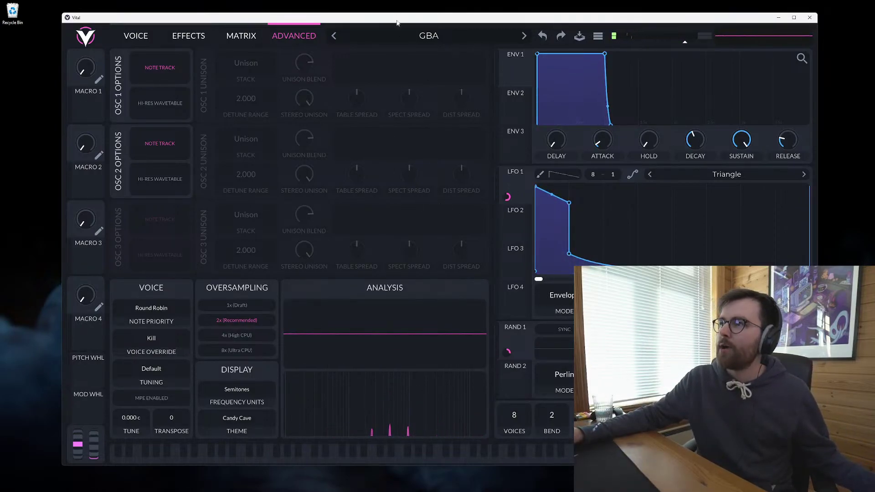
Step: Return to the voice page and load the Init Preset from the preset browser
click(136, 35)
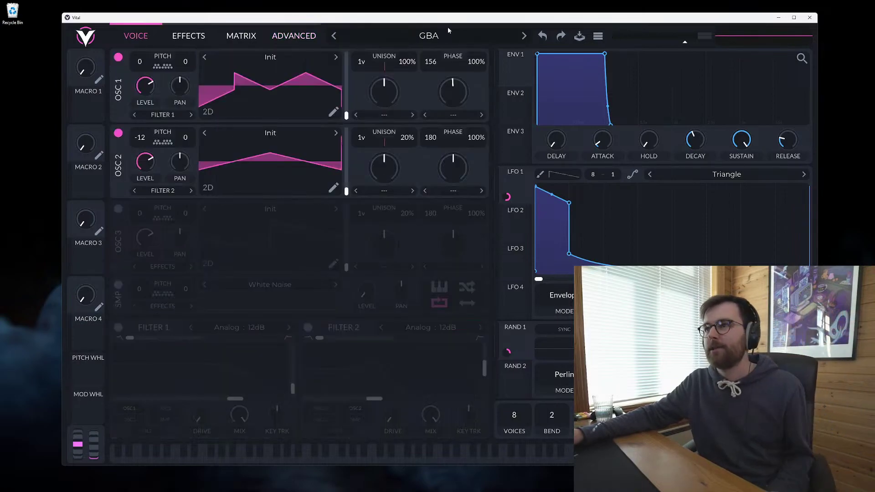
click(427, 35)
click(387, 92)
click(406, 37)
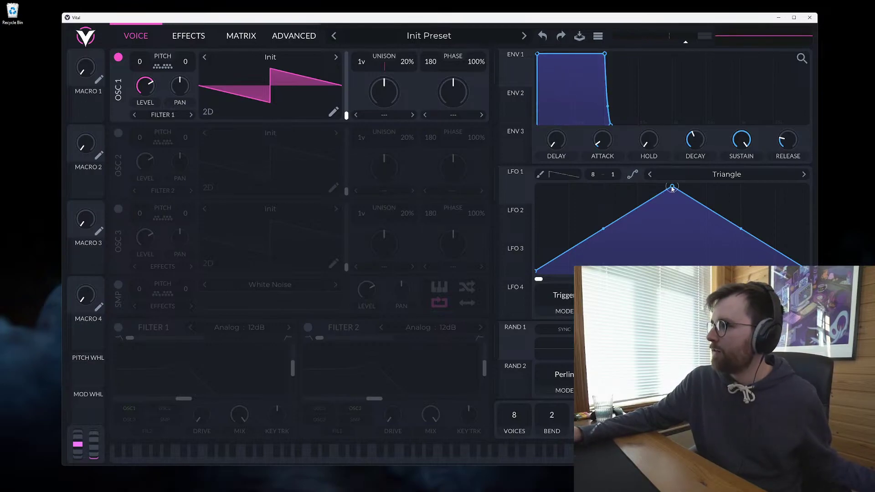
Step: Reshape LFO 1's triangle into a rising ramp by moving its peak to the end of the cycle
drag(490, 18, 312, 20)
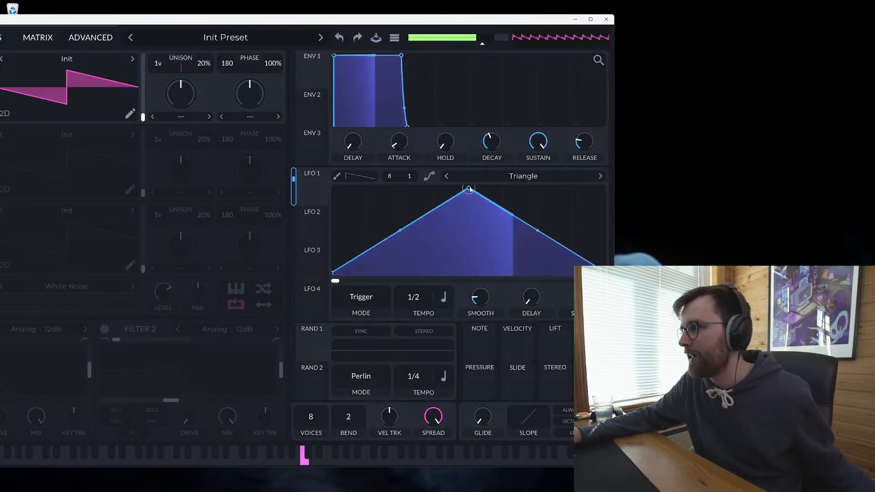
drag(469, 188, 605, 188)
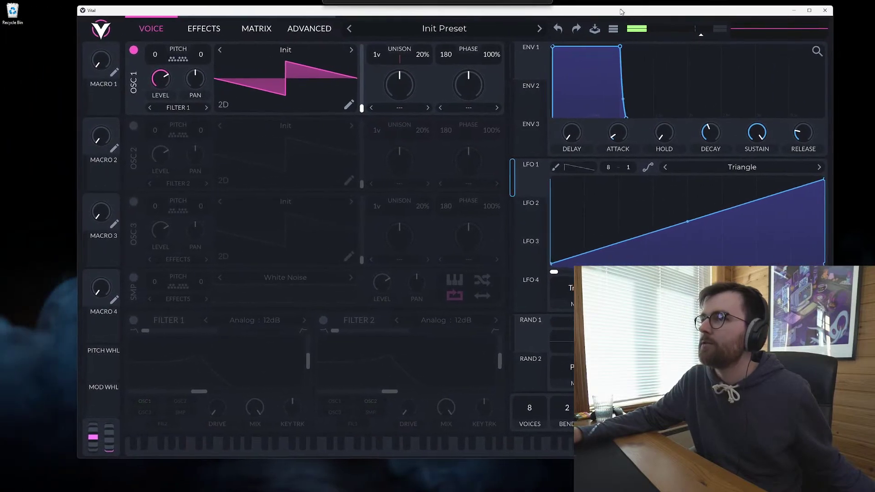
drag(621, 11, 602, 19)
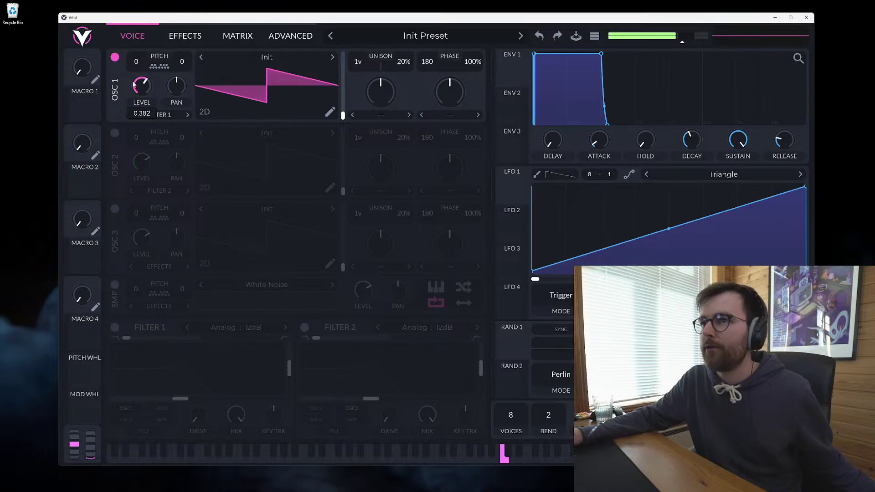
Step: Assign LFO 1 to modulate oscillator 1's level and lower the oscillator's base level
drag(134, 85, 130, 88)
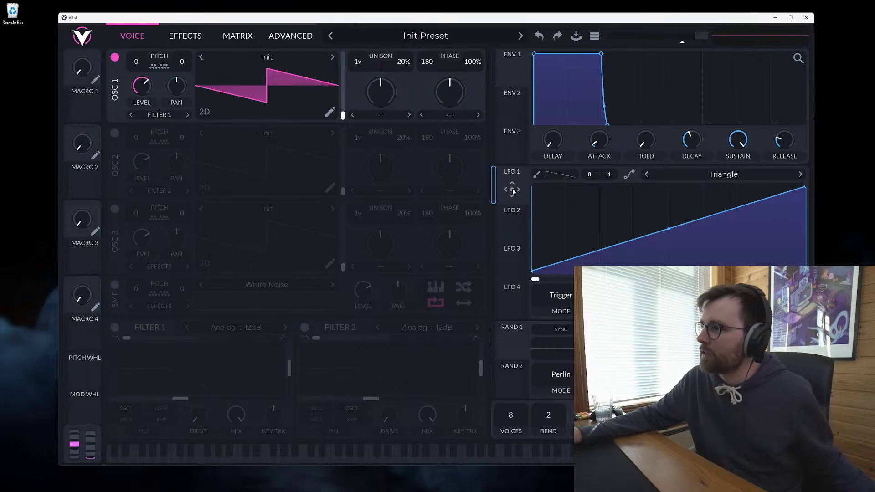
drag(512, 192, 178, 115)
drag(144, 87, 147, 90)
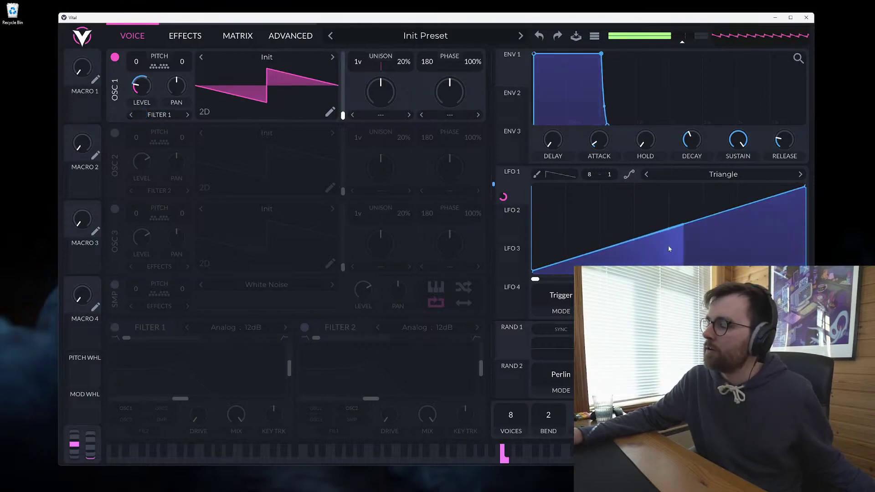
Step: Enable the reverb with a higher mix, size and time, and set oscillator 1's pitch to -12
click(238, 36)
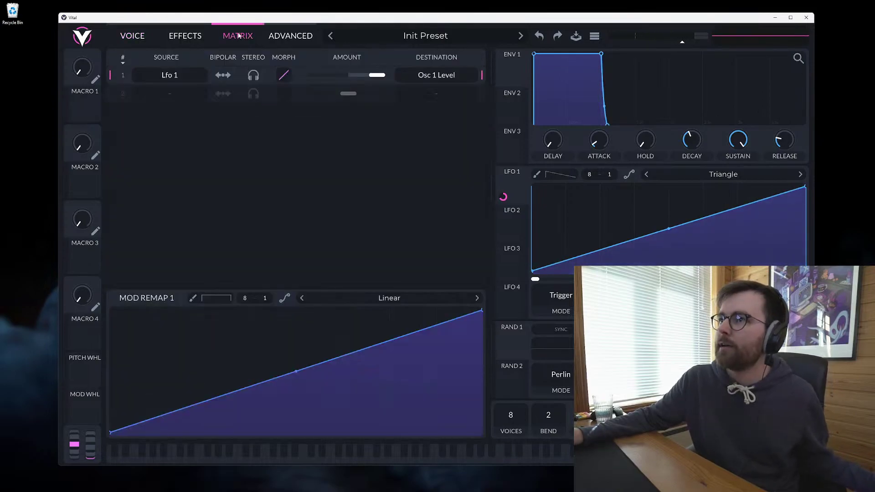
click(187, 36)
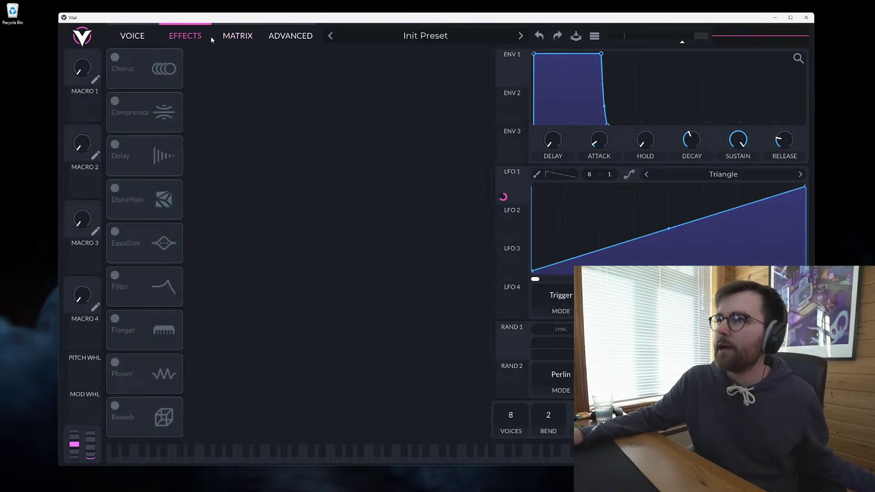
click(114, 406)
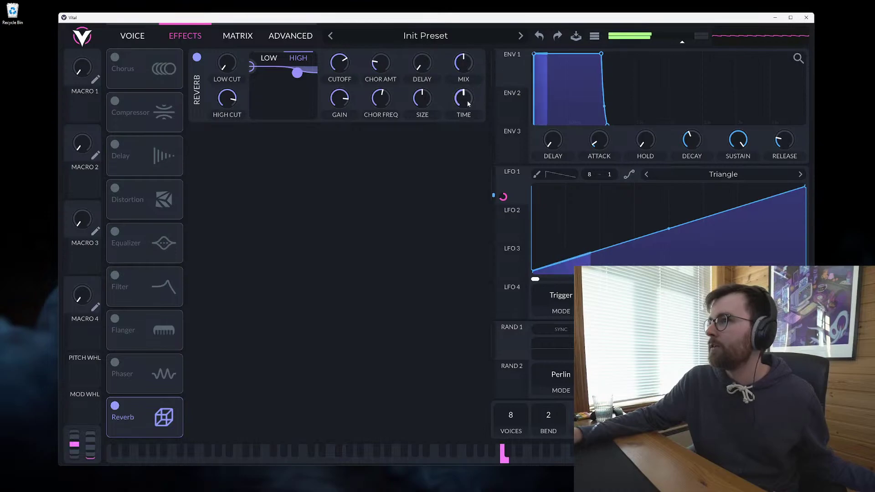
drag(422, 99, 422, 89)
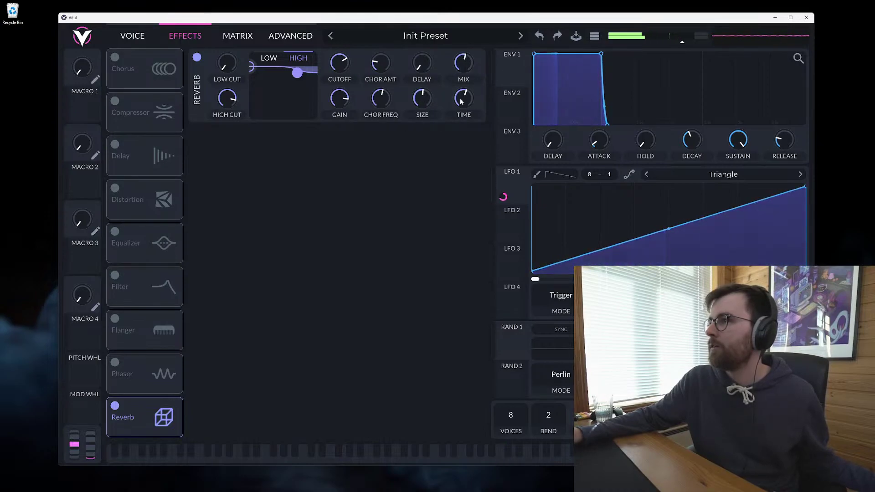
click(132, 36)
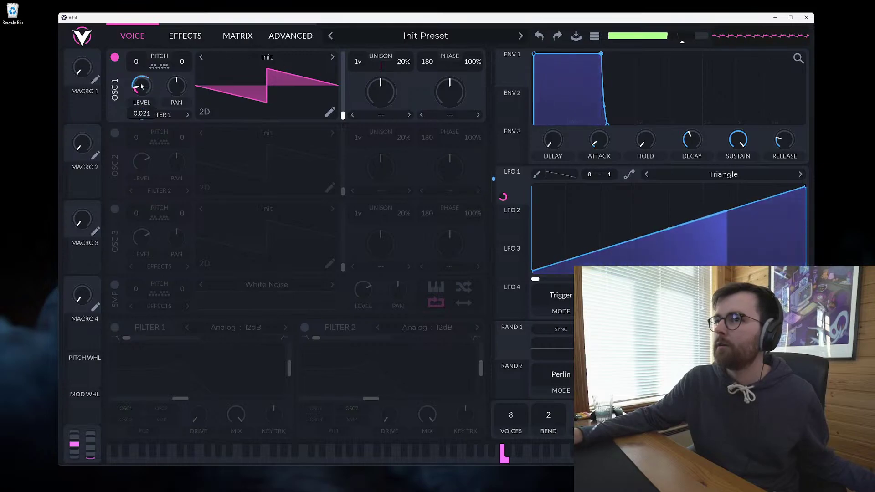
drag(135, 61, 103, 56)
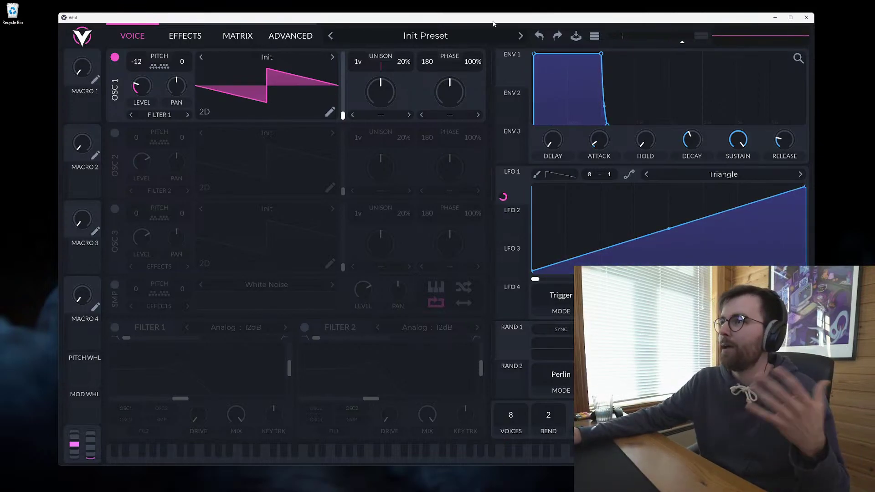
Step: Browse the presets, limit the list to Favorites, load the Yay preset and show its voice page
click(435, 40)
scroll(804, 93, down, 10)
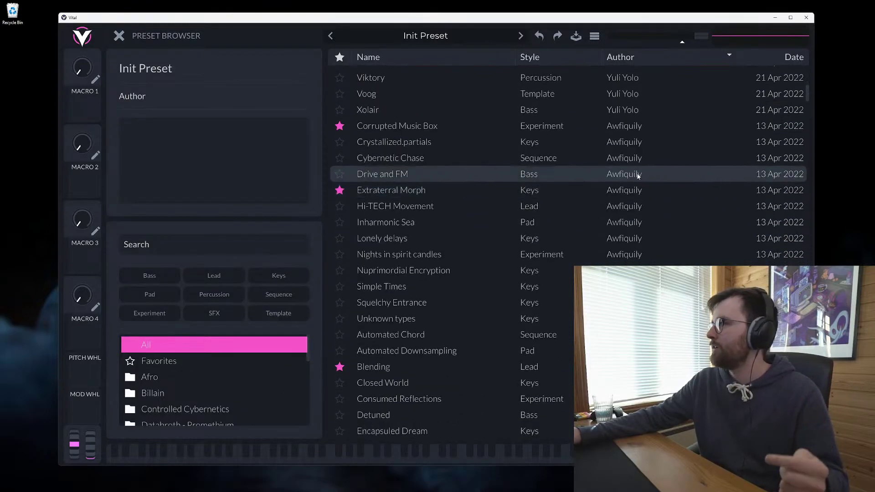
drag(805, 92, 810, 355)
click(159, 360)
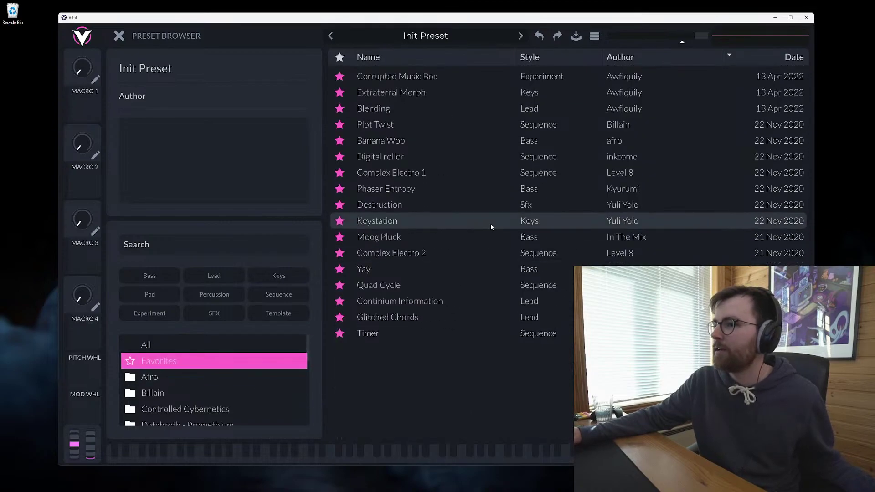
click(429, 269)
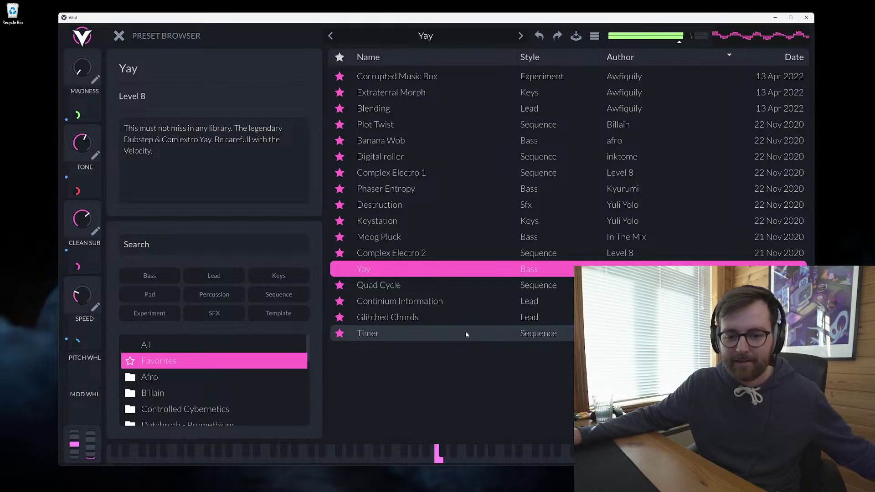
click(401, 32)
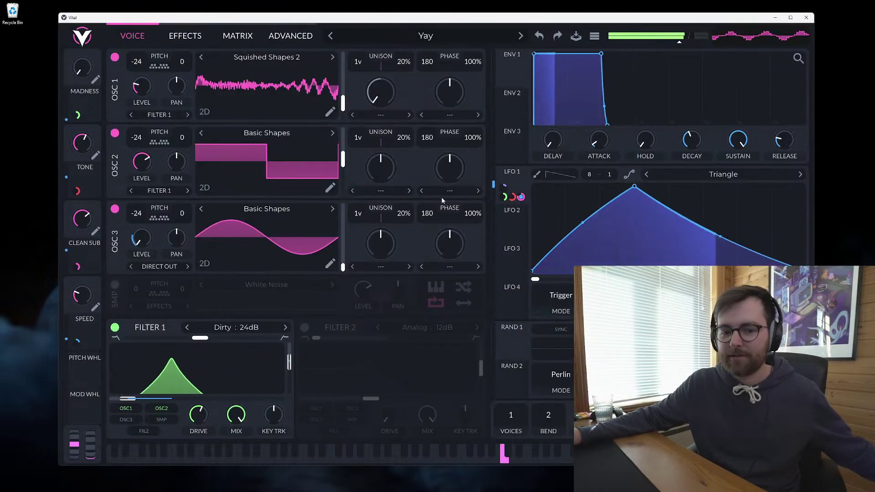
Step: Load the Timer preset and switch to the Plot Twist preset from the Favorites list
click(438, 29)
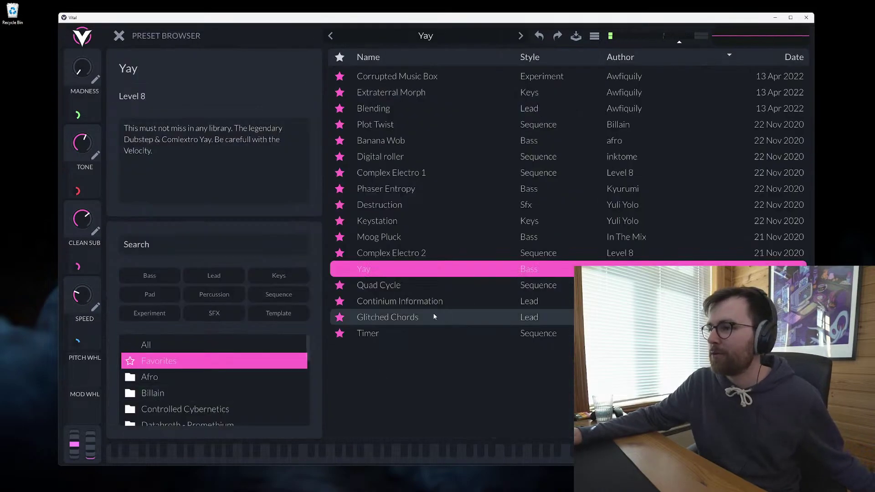
click(411, 335)
click(378, 125)
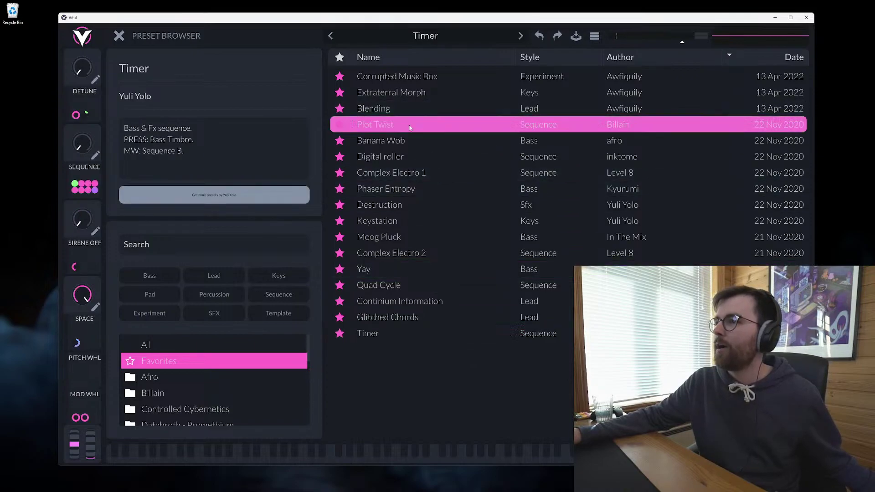
click(431, 36)
Step: Move the reverb below the equalizer in the effects chain and return to the voice page
click(195, 38)
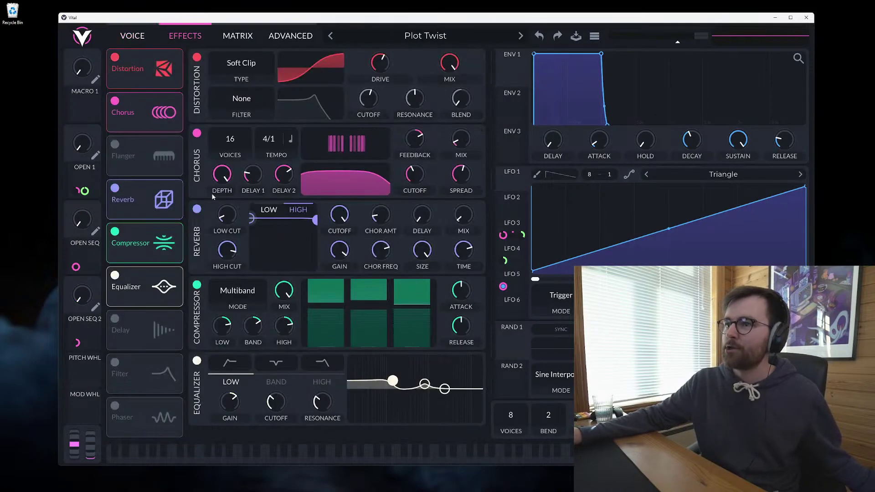
drag(152, 196, 151, 285)
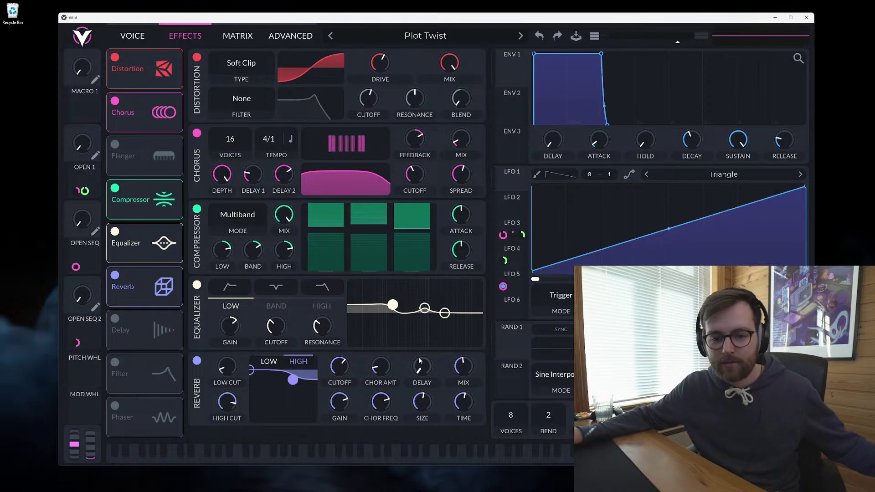
click(132, 35)
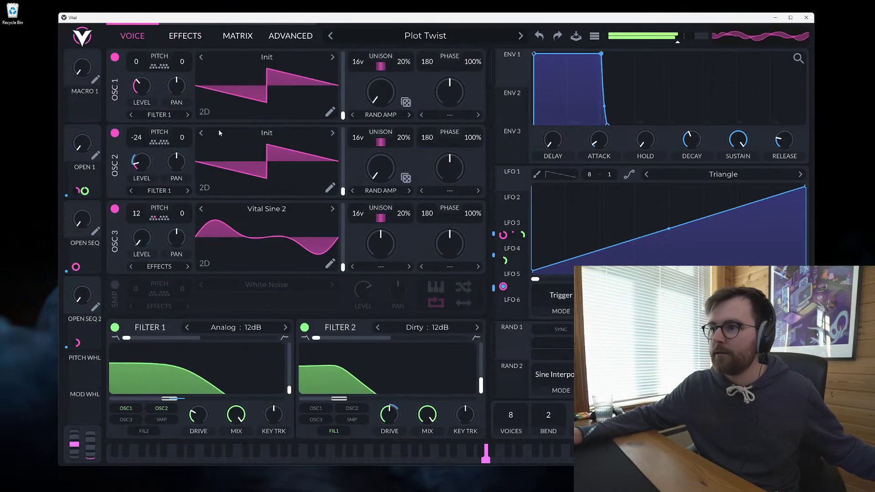
Step: Sweep the cutoffs of filters 1 and 2 back and forth while playing notes, with oscillator 1's pitch at -12
drag(325, 374, 443, 374)
drag(182, 387, 197, 386)
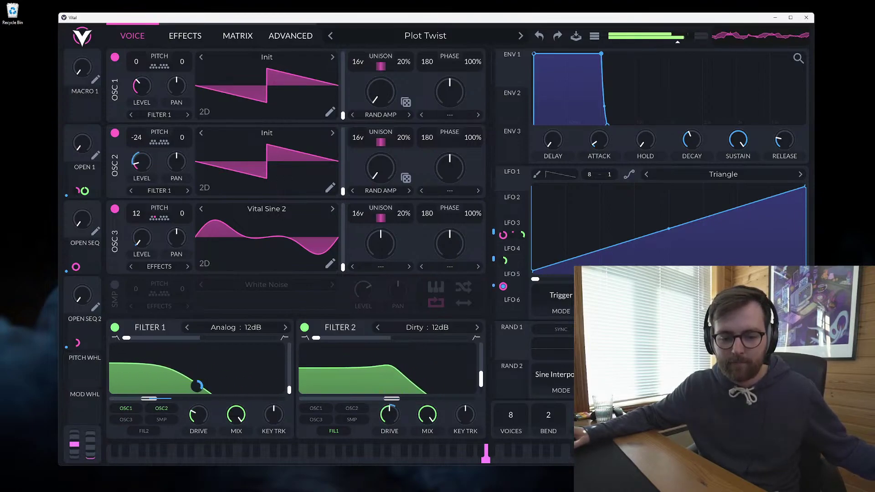
drag(320, 370, 227, 385)
drag(176, 379, 163, 376)
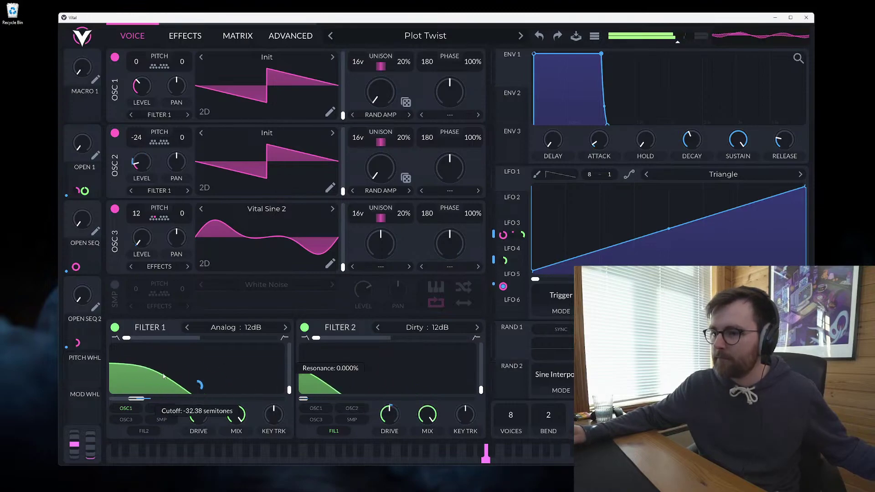
mouse_move(332, 380)
mouse_down()
mouse_move(359, 376)
mouse_move(324, 379)
mouse_move(415, 368)
mouse_move(318, 381)
mouse_move(436, 373)
mouse_move(315, 385)
mouse_move(346, 377)
mouse_up()
drag(403, 374, 319, 381)
drag(146, 385, 205, 382)
drag(315, 370, 393, 367)
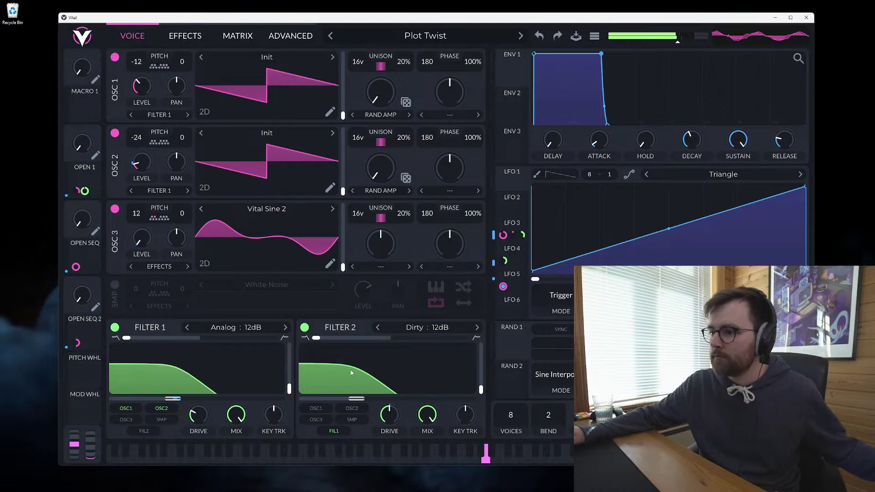
mouse_move(351, 372)
mouse_down()
mouse_move(311, 381)
mouse_move(364, 381)
mouse_up()
Step: Load the Complex Electro 1 preset from the Favorites and play it on the voice page
click(425, 35)
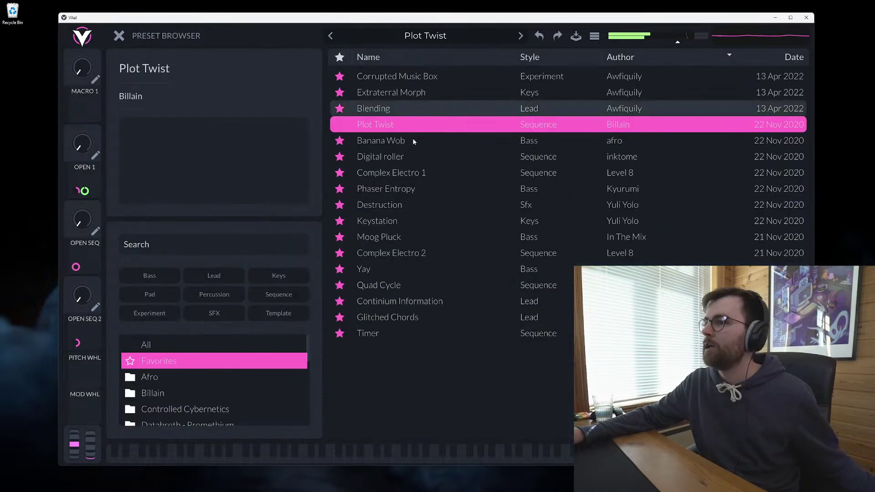
click(436, 173)
click(425, 36)
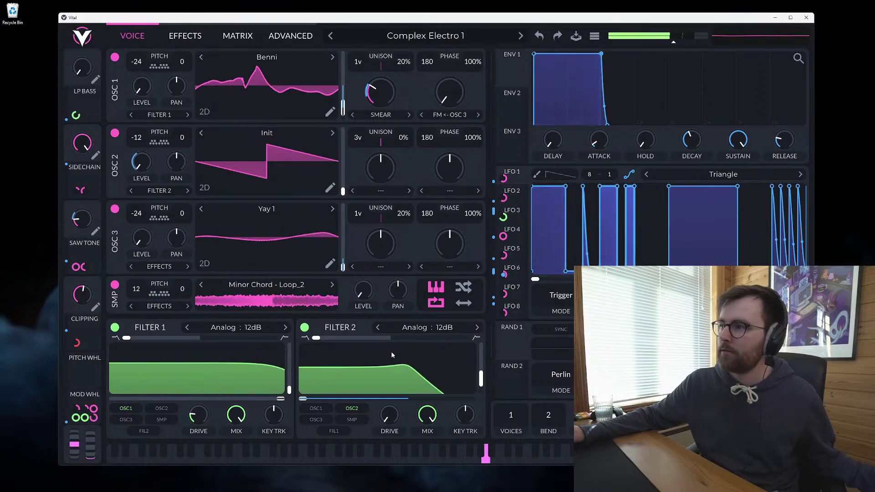
Step: Load the Complex Electro 2 preset and view its voice and advanced pages while playing notes
click(449, 38)
click(415, 250)
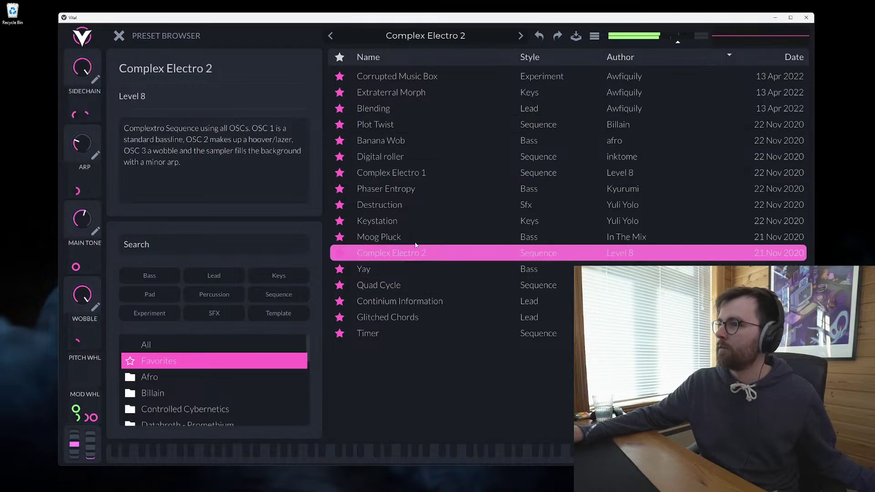
click(415, 248)
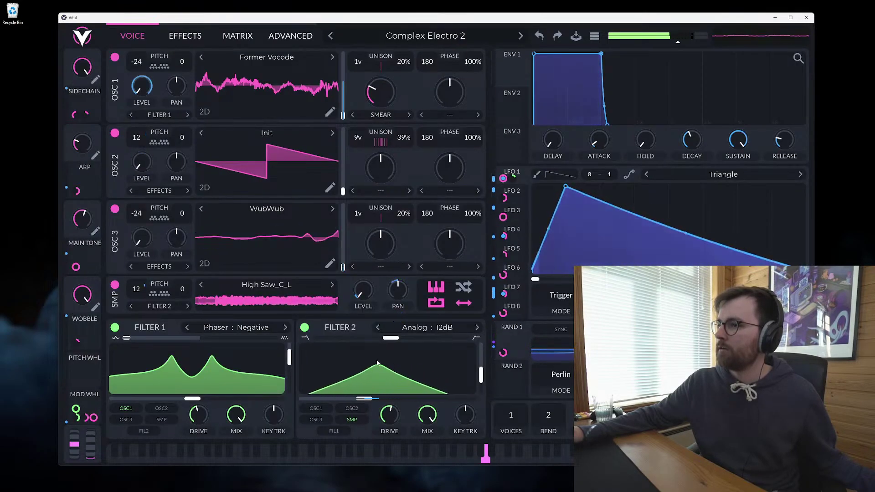
click(290, 36)
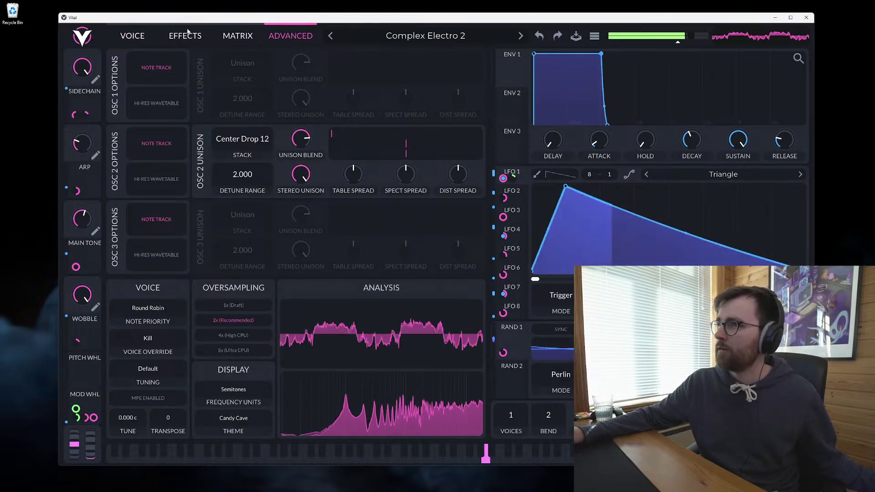
click(132, 35)
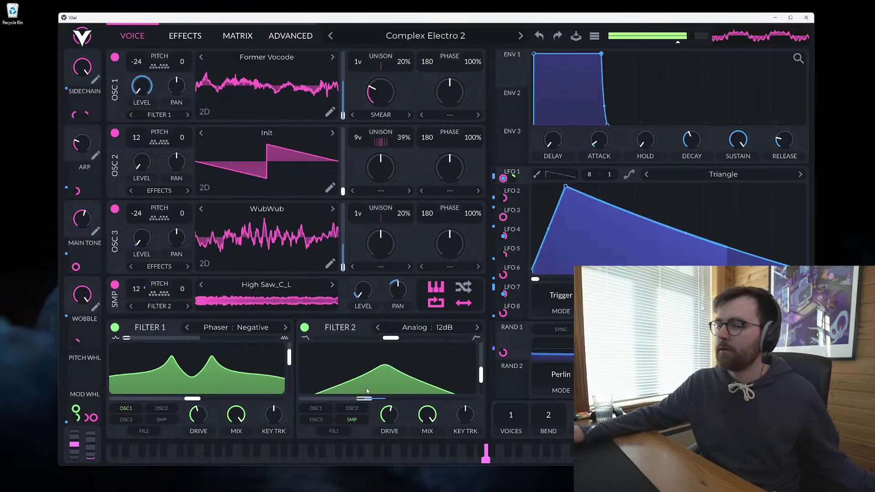
Step: Show all presets in the preset browser and load the Init Preset
click(441, 35)
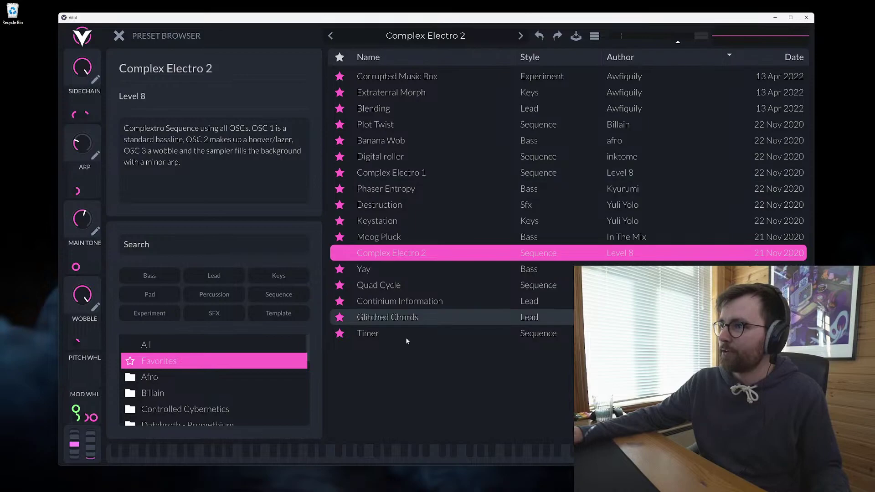
click(184, 341)
click(425, 93)
click(426, 94)
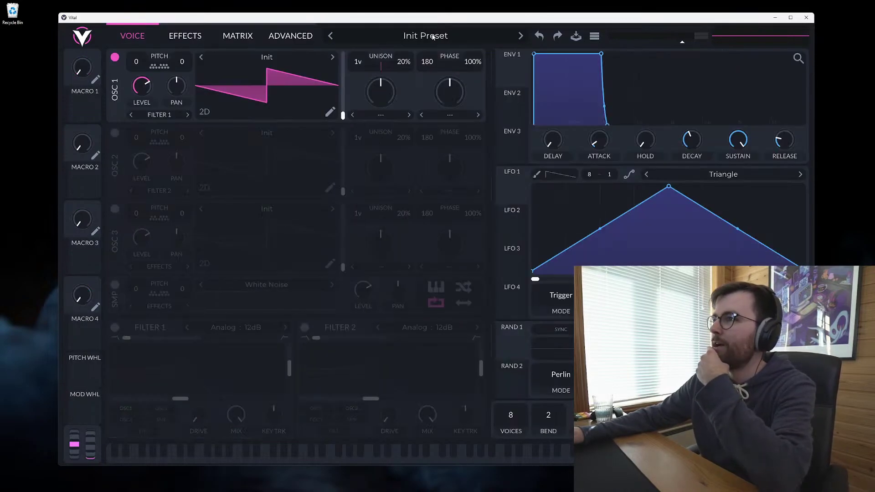
Step: Enable the reverb on the Init Preset and raise its mix and size
click(185, 35)
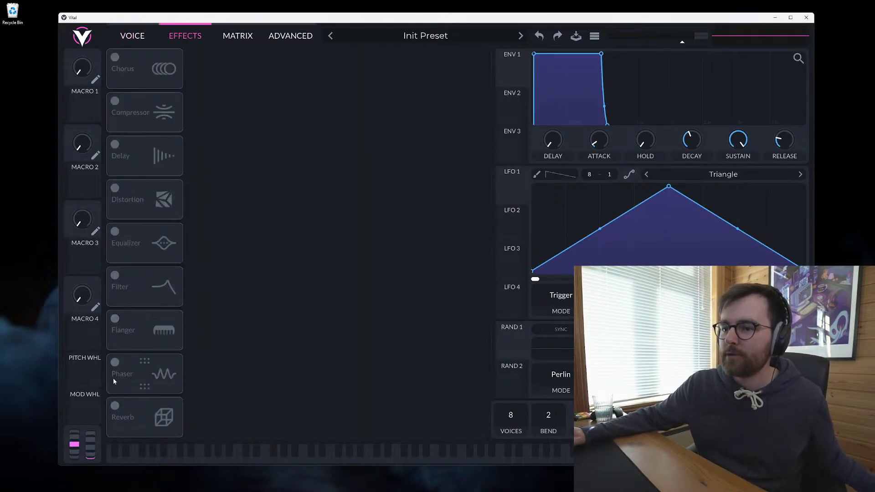
click(115, 405)
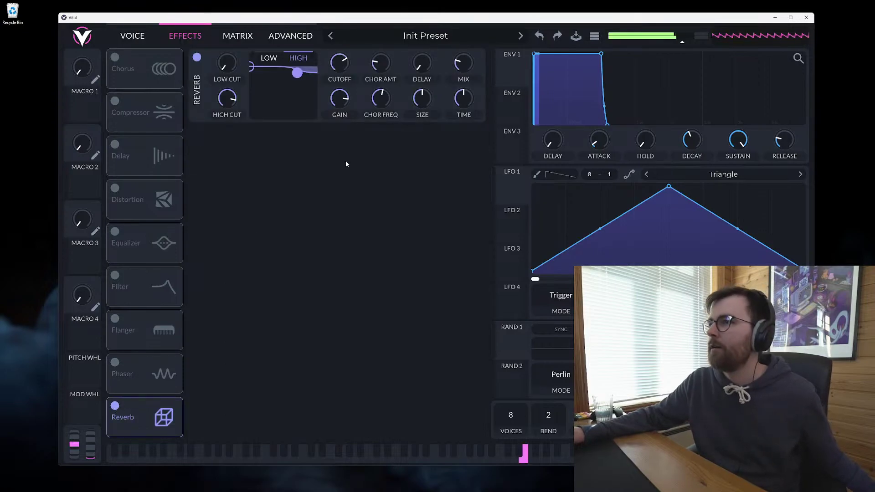
drag(465, 77, 479, 72)
drag(420, 109, 464, 61)
Step: Set oscillator 1's unison to 7 voices with 100% detune on the voice page
click(147, 36)
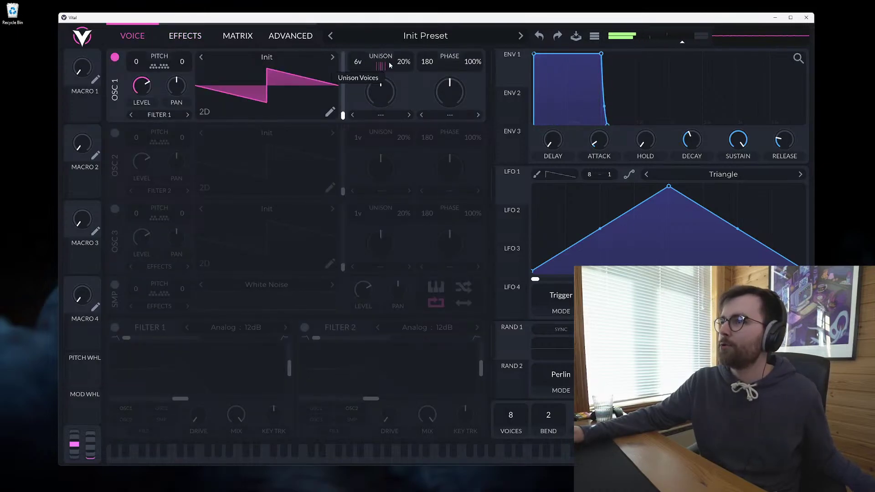
drag(389, 62, 374, 75)
scroll(356, 65, up, 6)
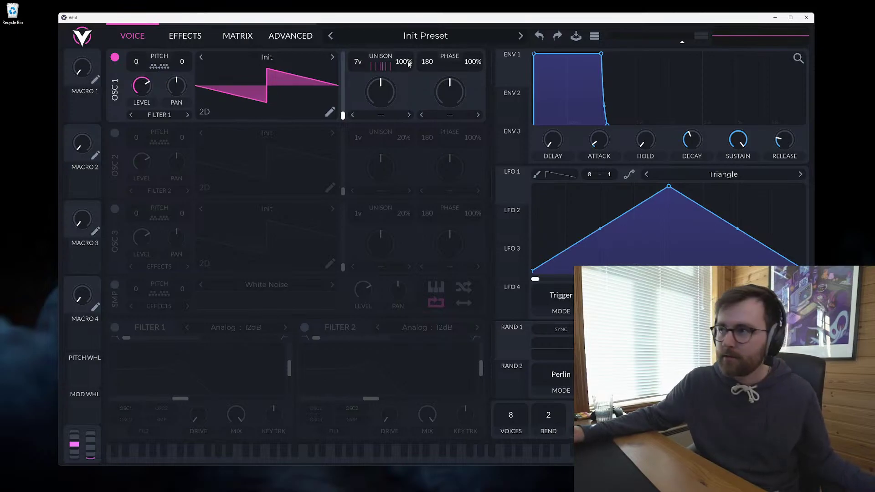
Step: Shape LFO 1 into a single rising ramp and assign it to oscillator 1's unison detune, set to 96%
scroll(403, 62, down, 3)
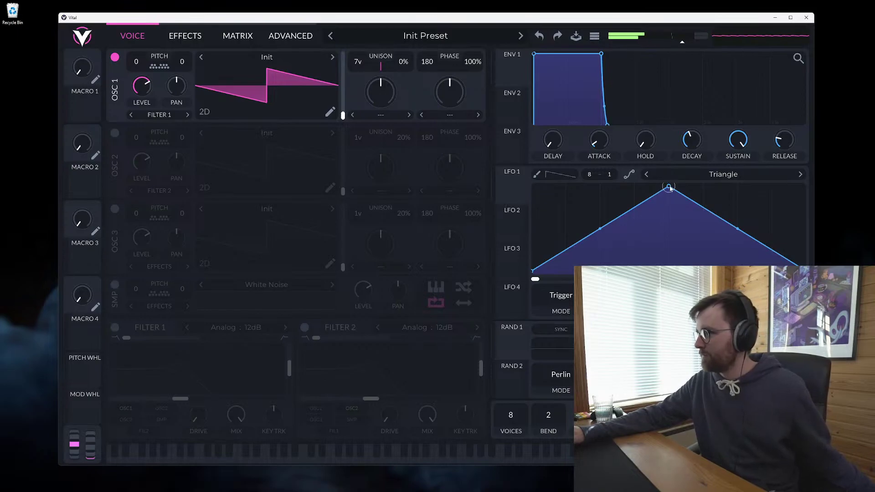
drag(668, 187, 805, 187)
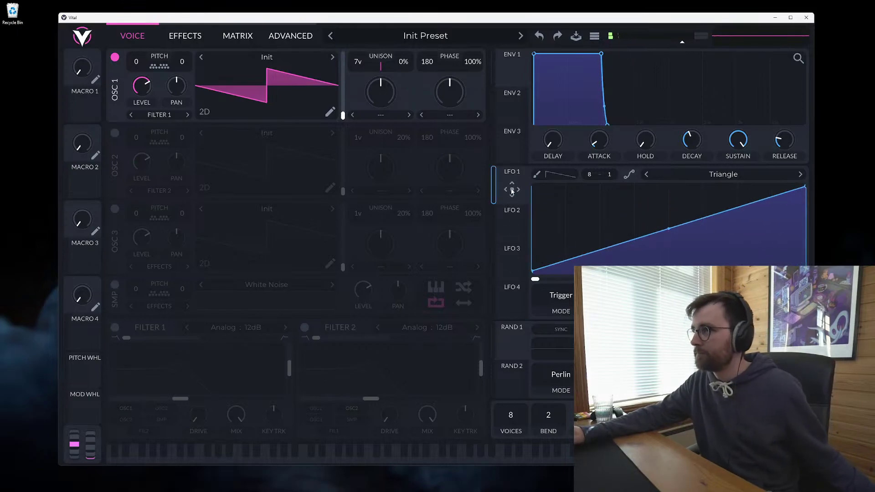
drag(512, 191, 403, 63)
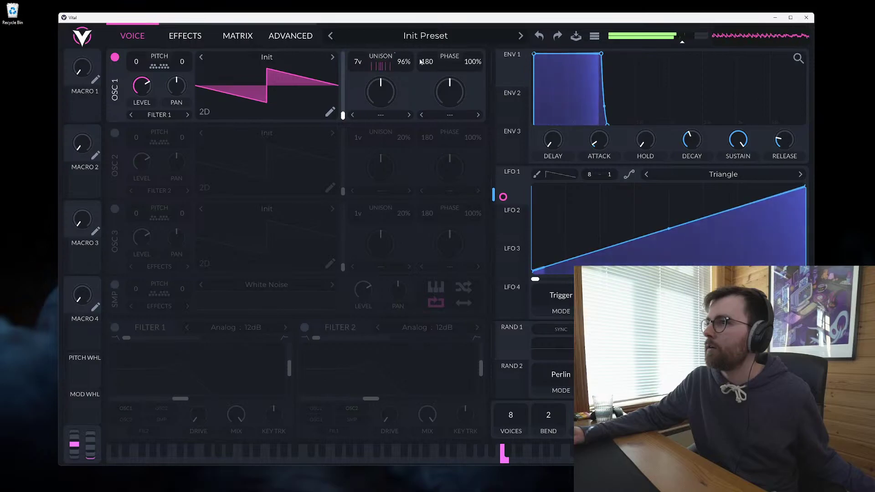
Step: Switch LFO 1 to Envelope mode with smoothing and adjust its modulation of oscillator 1's unison detune, set to 100%
click(561, 295)
click(560, 336)
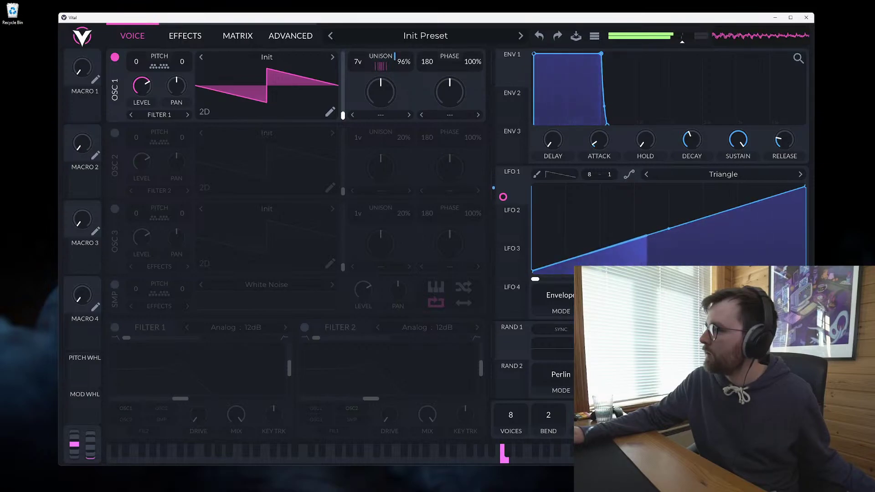
click(628, 174)
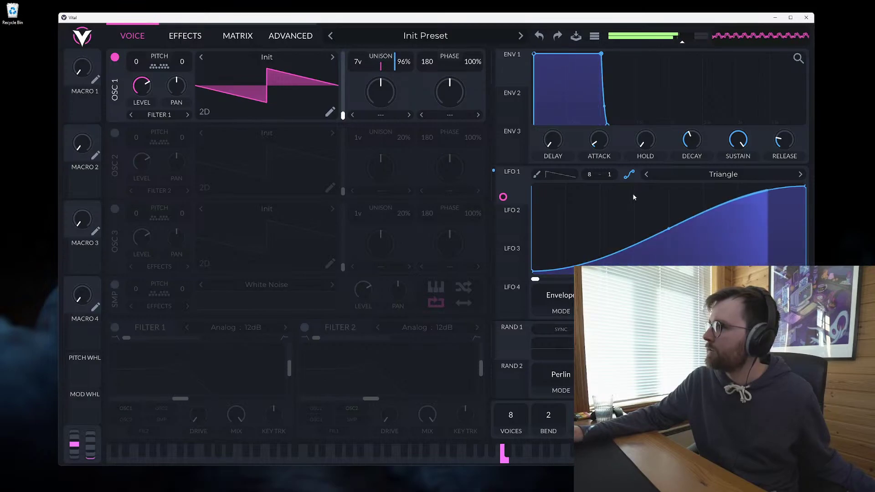
drag(404, 79, 404, 105)
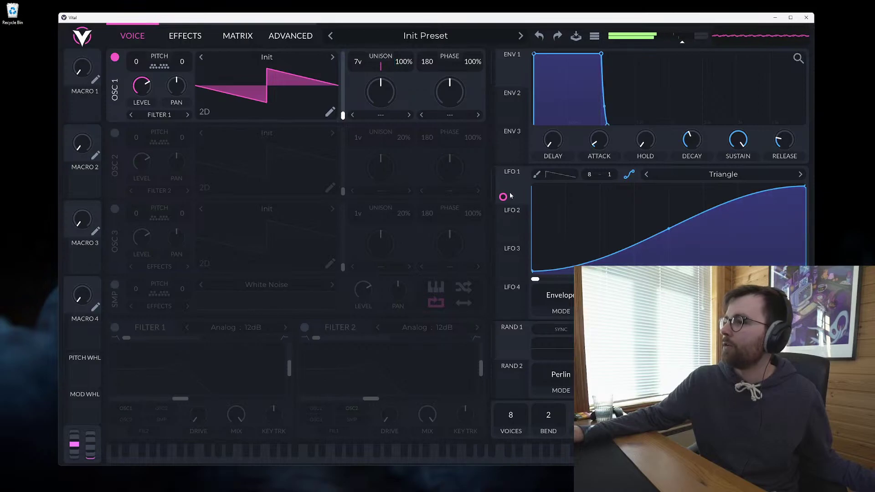
Step: Assign LFO 1 to oscillator 1's transpose with an amount of about 14 and set the transpose to -1
mouse_move(501, 194)
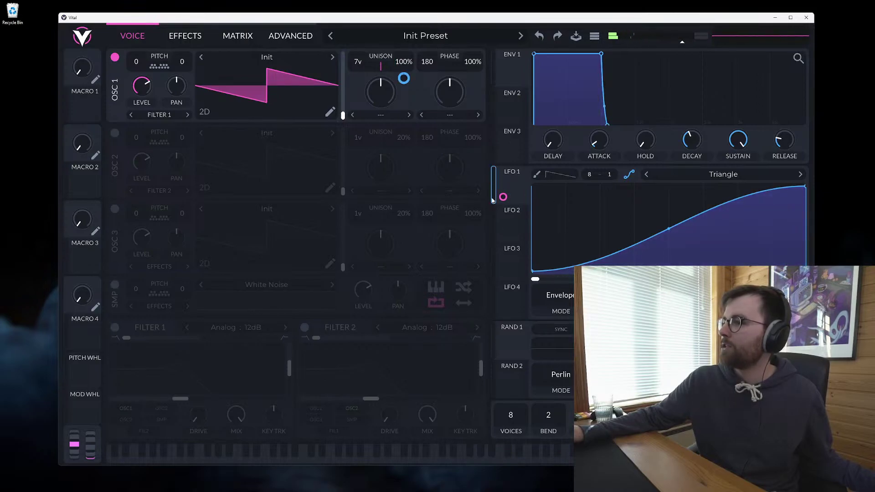
drag(493, 180, 142, 86)
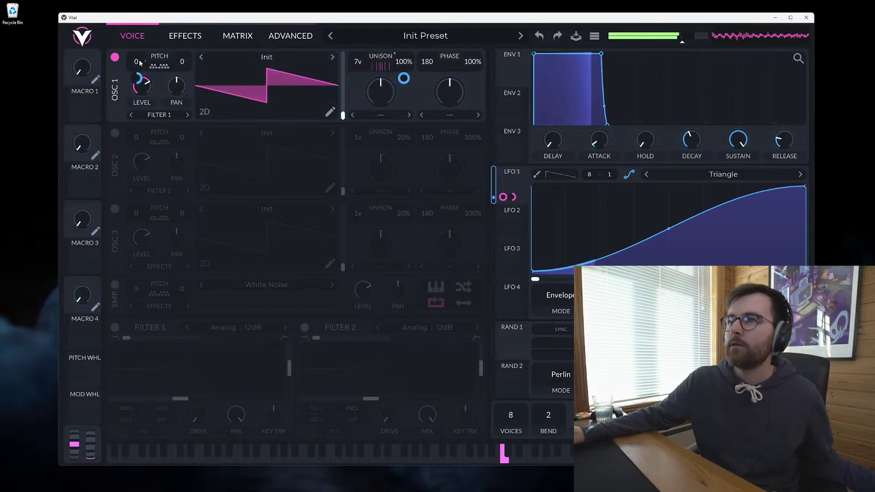
scroll(132, 62, down, 3)
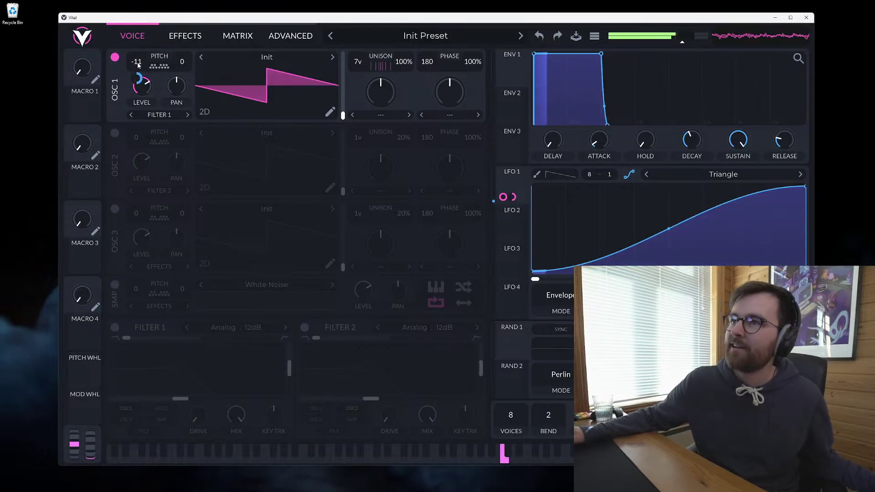
scroll(130, 64, down, 9)
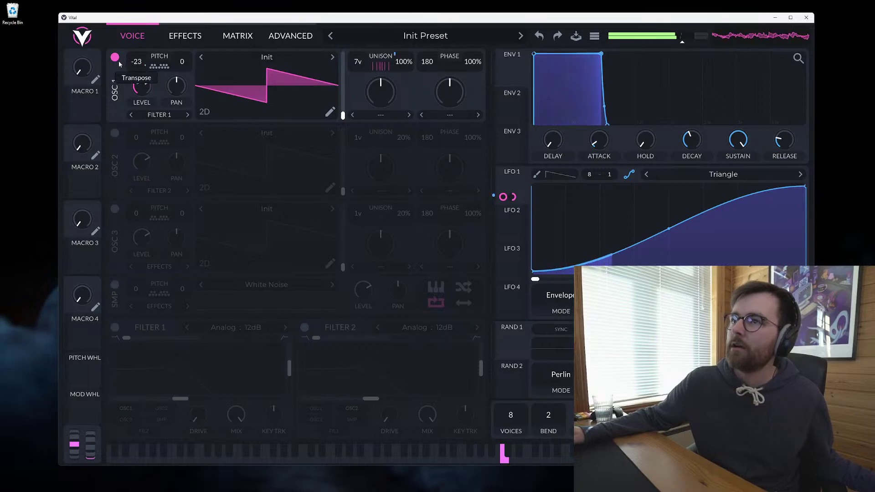
scroll(132, 64, down, 3)
mouse_move(138, 75)
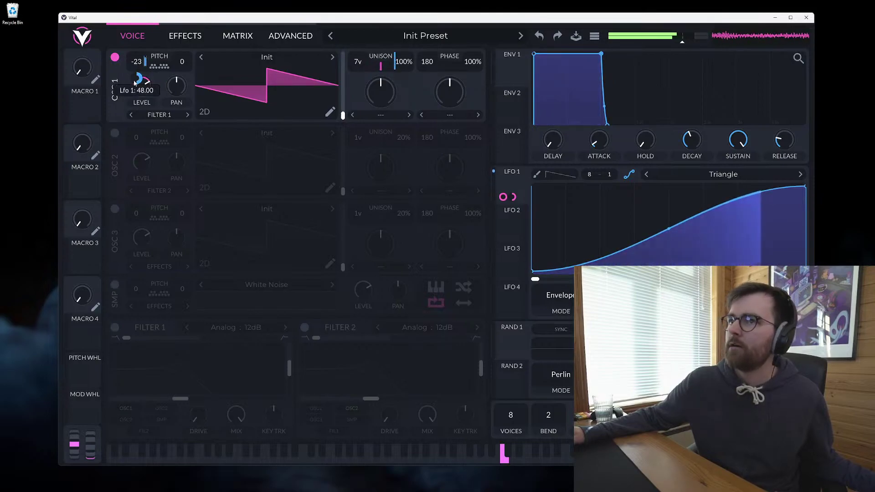
scroll(137, 62, up, 7)
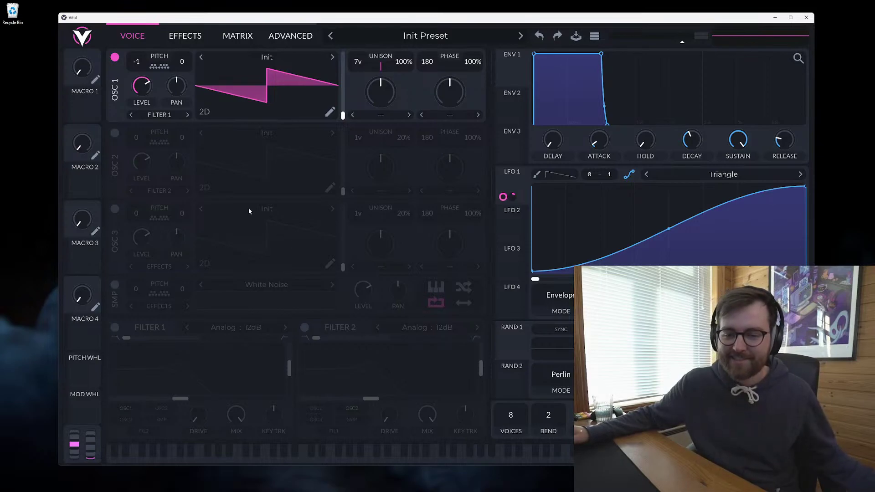
Step: Set oscillator 1's transpose snap to the notes C, D# and F
click(158, 68)
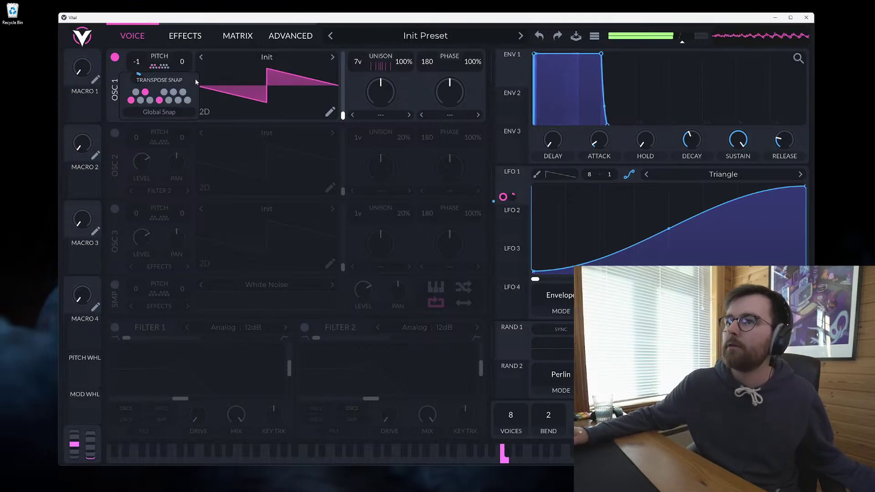
click(386, 69)
right_click(389, 66)
click(500, 117)
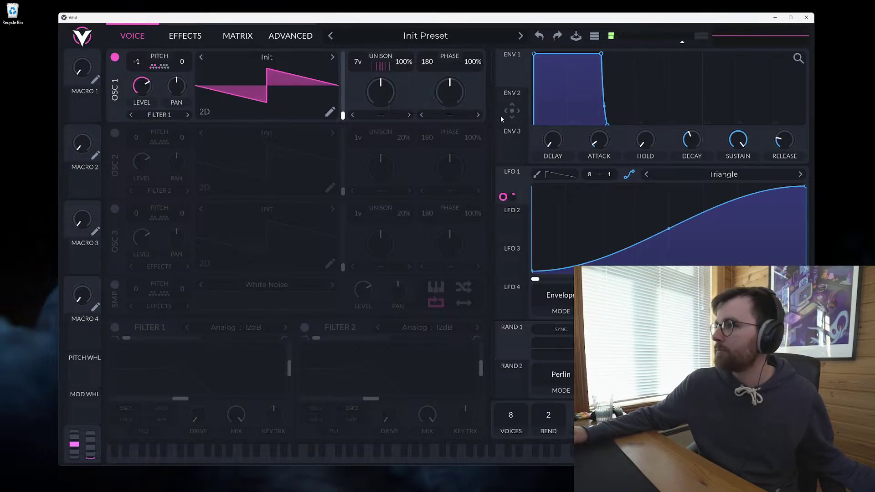
right_click(503, 198)
key(Escape)
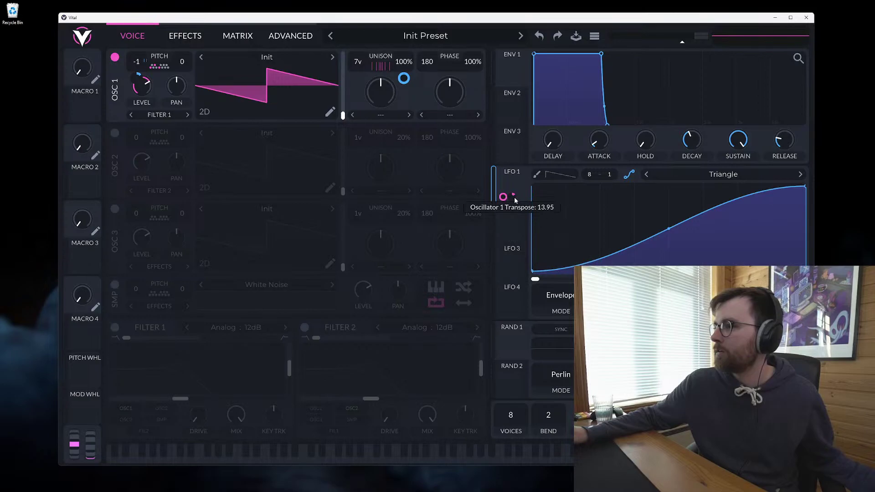
right_click(503, 197)
click(512, 217)
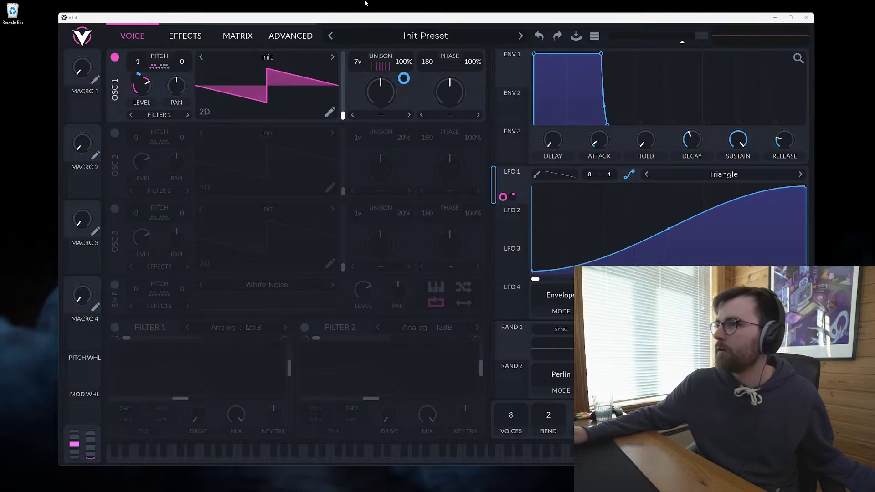
click(273, 22)
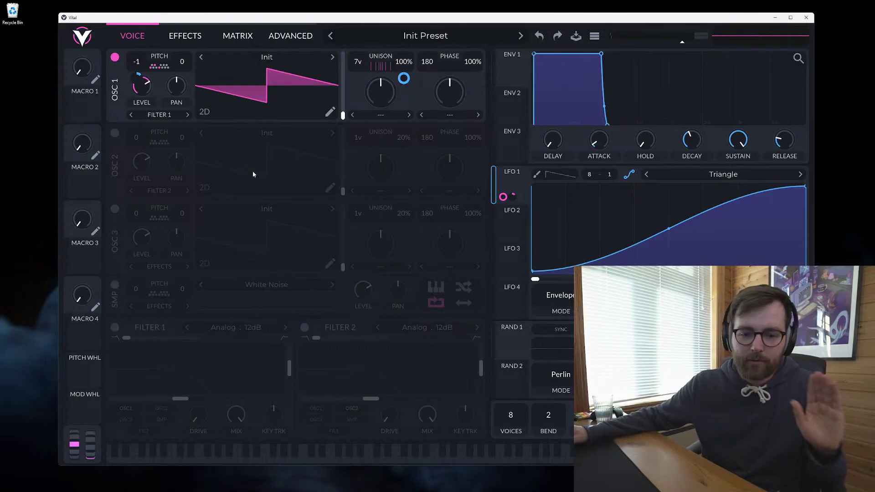
Step: Reload a clean Init Preset by stepping to the neighbouring preset and back, and enable reverb with a raised mix
click(330, 35)
click(520, 36)
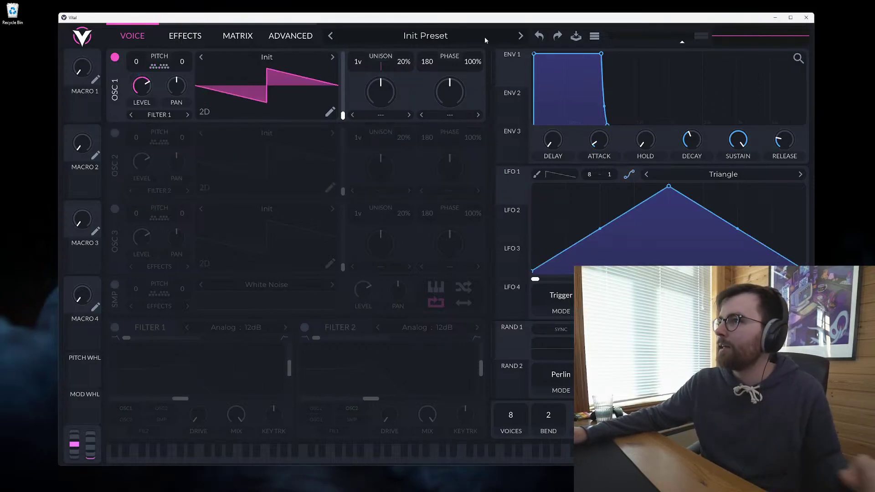
click(185, 36)
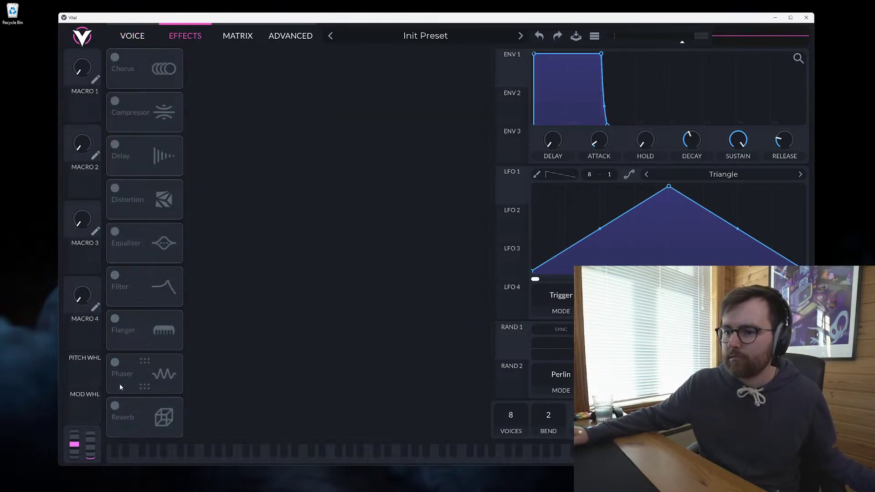
click(115, 408)
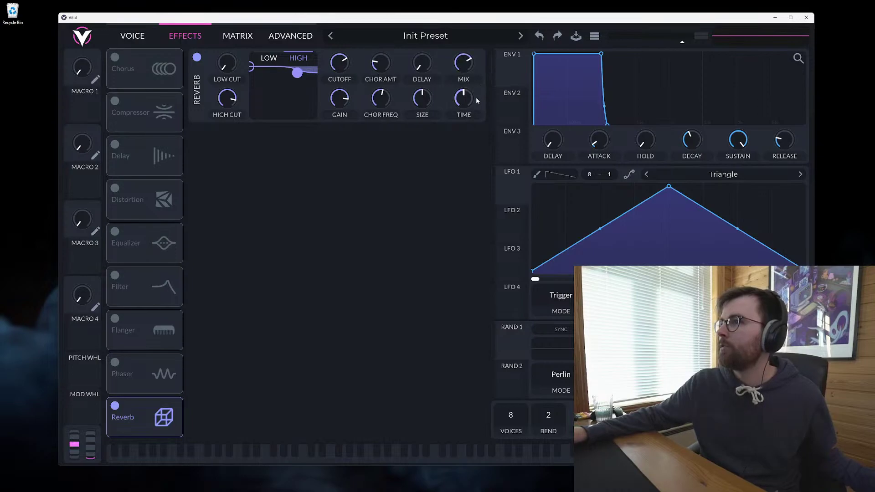
Step: Set oscillator 1's transpose to -12 and enable oscillator 2 with its transpose at -24
click(136, 35)
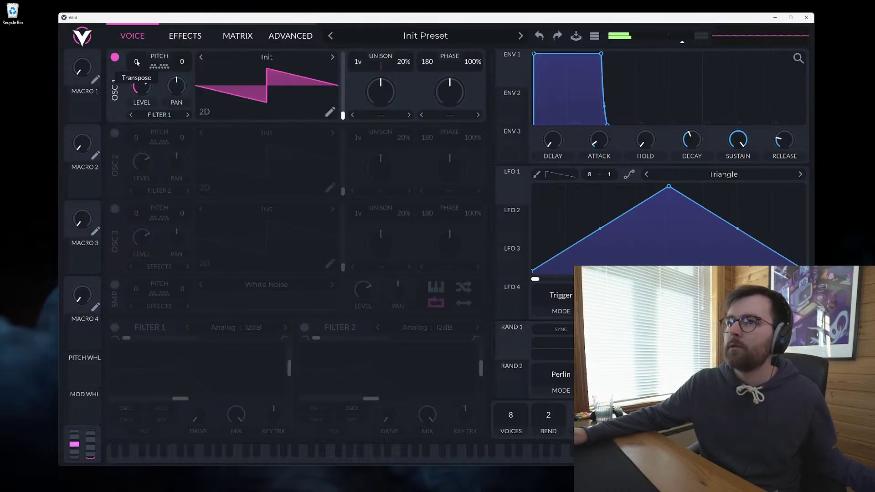
drag(102, 63, 100, 63)
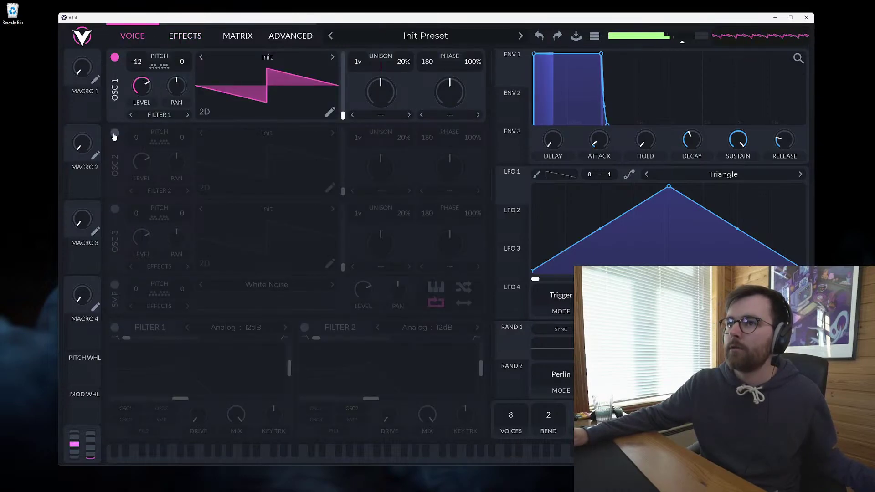
click(115, 134)
drag(135, 138, 55, 139)
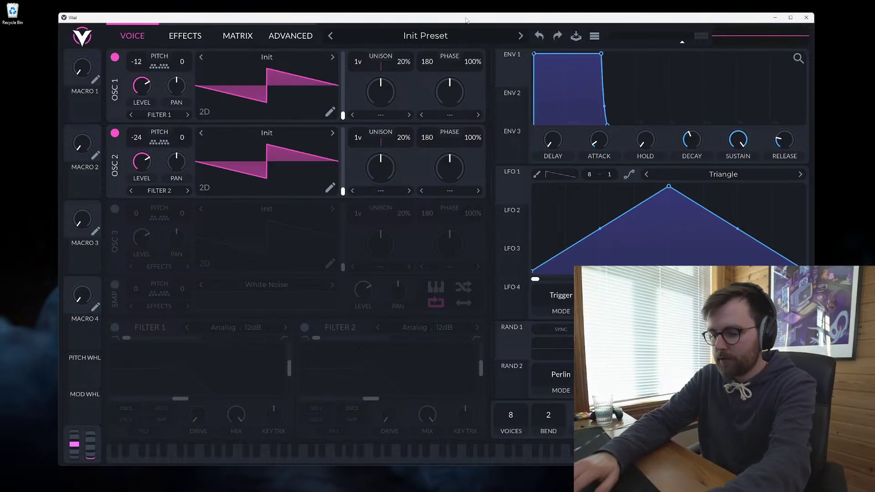
Step: Switch to NVIDIA Broadcast to check the microphone source and noise removal settings, and close it
key(super)
text(nvidia)
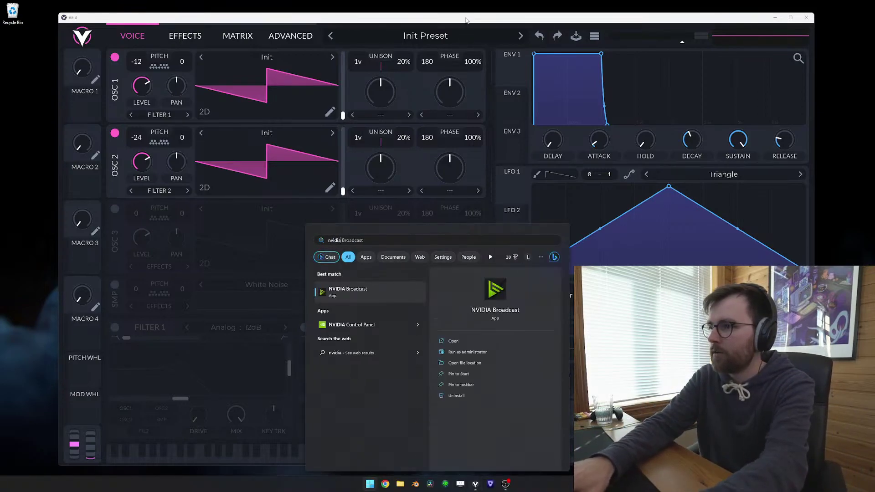
key(Return)
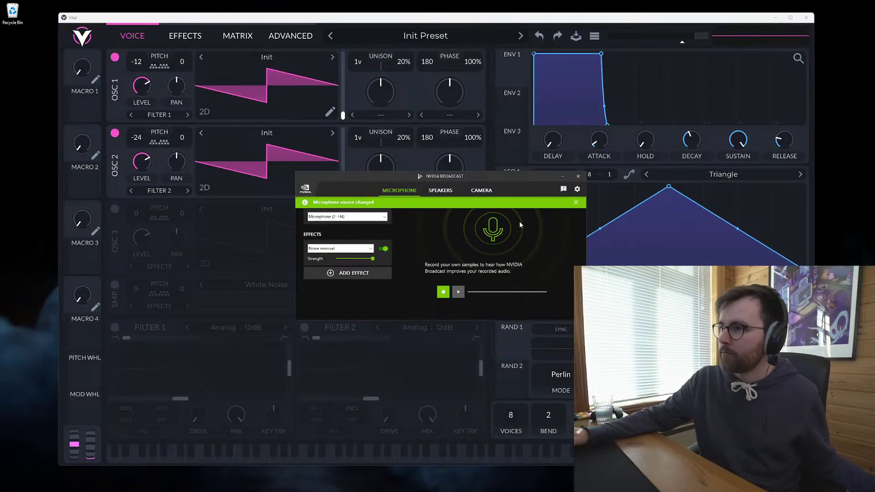
click(577, 176)
Step: Show the favorites in the preset browser and audition the Blending, Plot Twist and Banana Wob presets
click(441, 36)
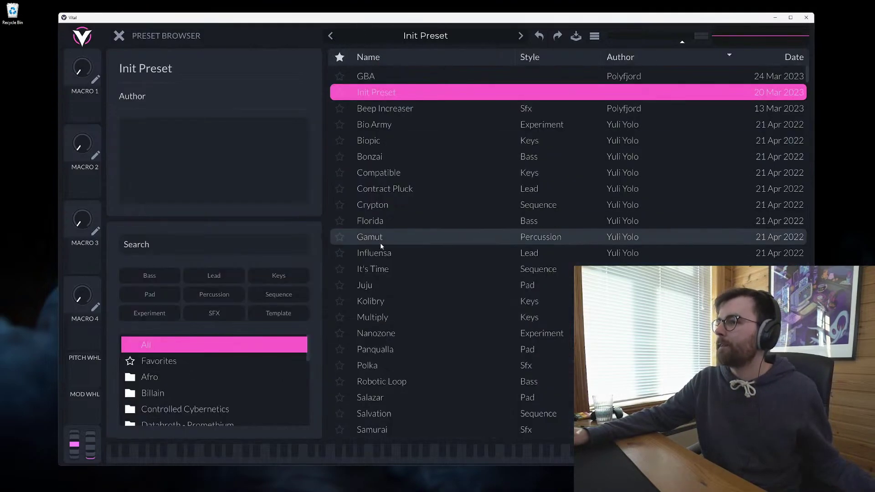
click(159, 361)
click(412, 109)
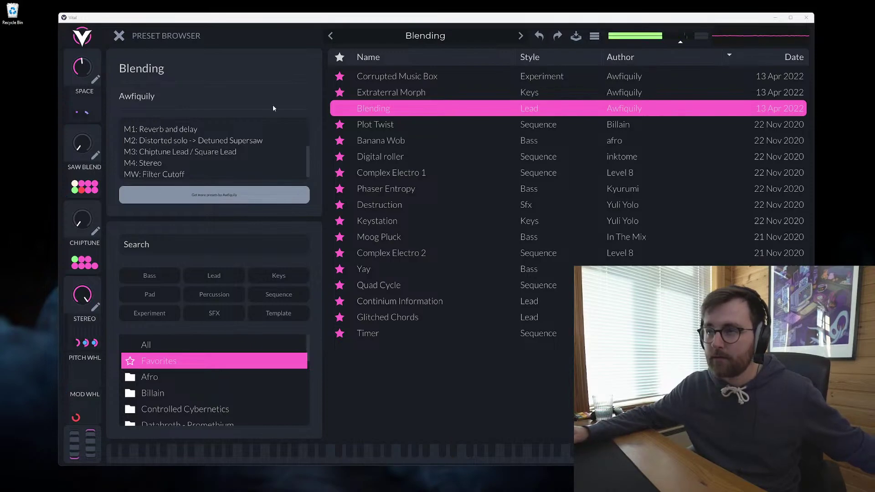
click(422, 126)
click(421, 142)
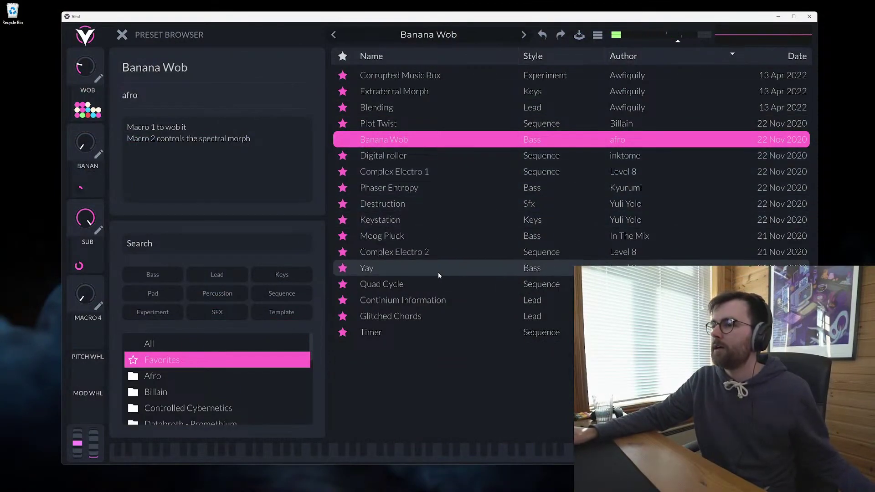
Step: Audition the Continium Information, Glitched Chords and Timer presets and view Timer's advanced page while playing notes
click(438, 299)
click(437, 316)
click(436, 332)
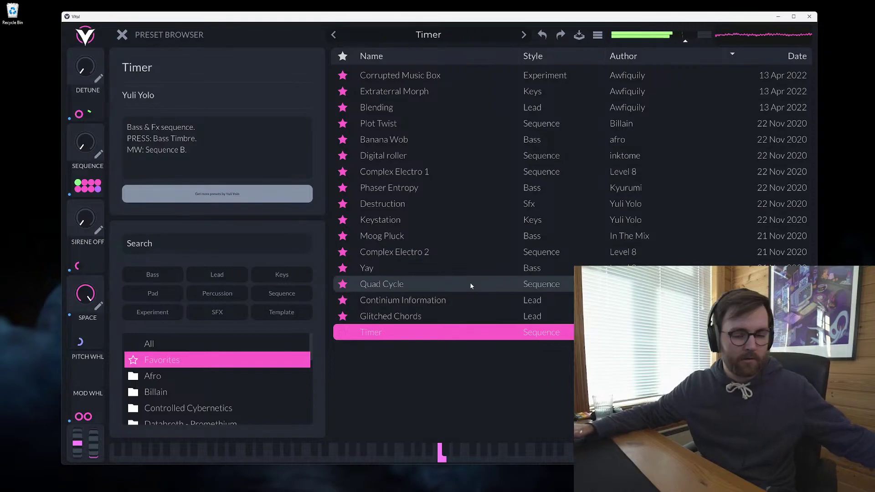
click(310, 37)
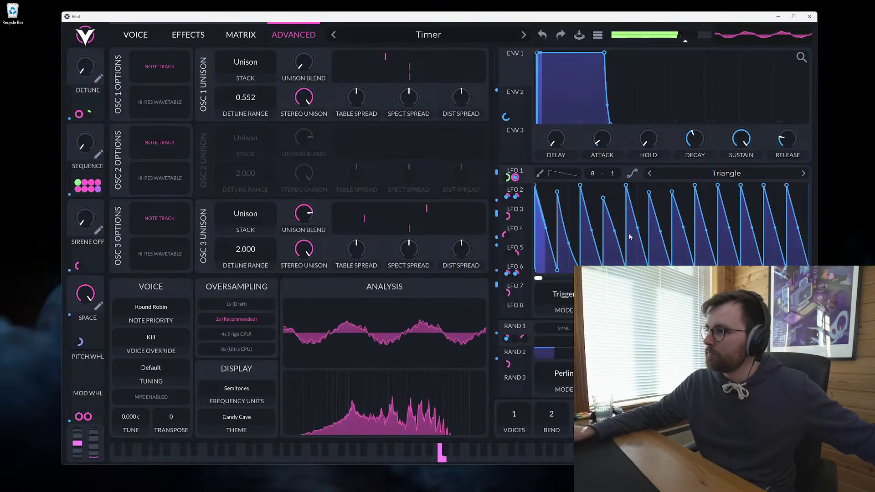
Step: Load the Destruction preset from the favorites and return to its advanced page
click(452, 35)
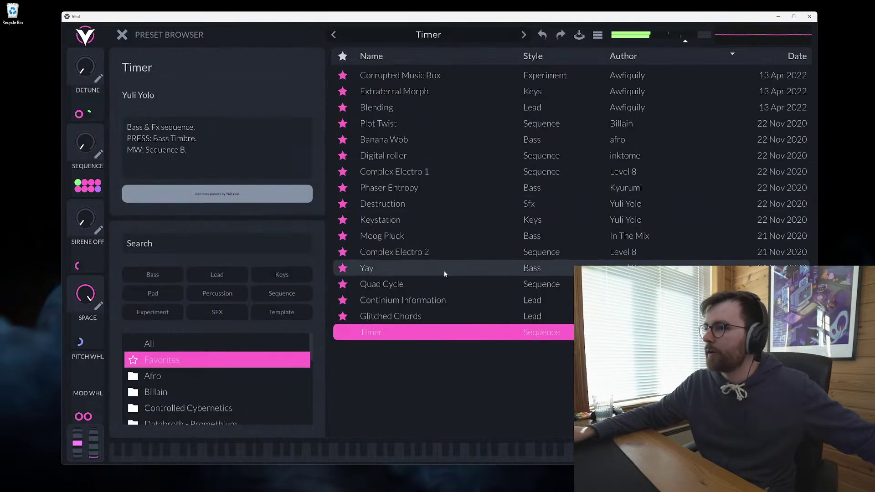
click(434, 203)
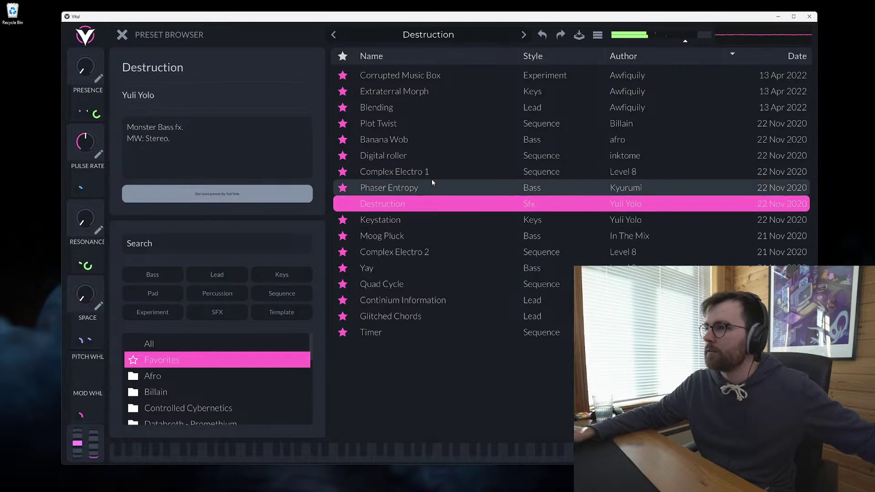
click(437, 36)
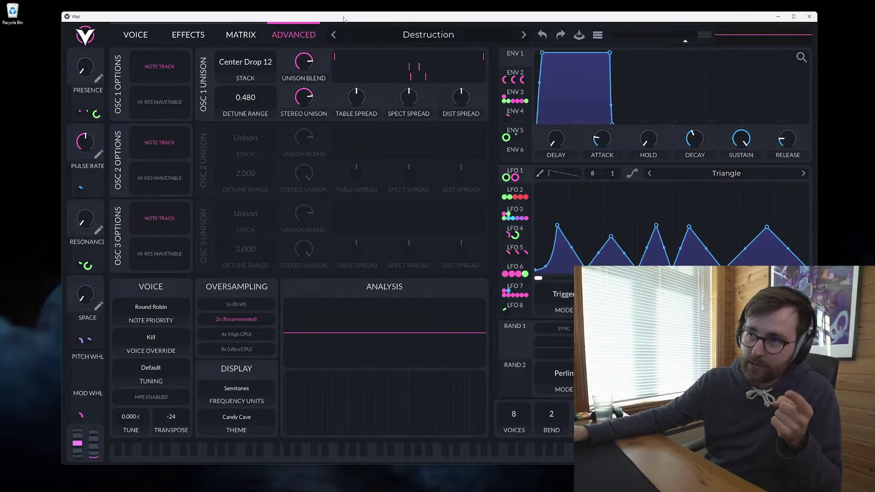
Step: Switch to OBS to view the live stream chat
drag(344, 17, 344, 18)
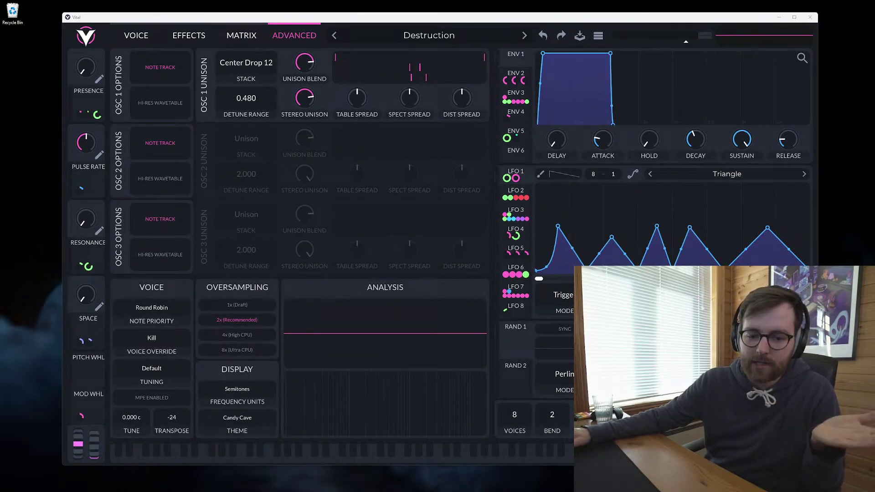
key(alt+Tab)
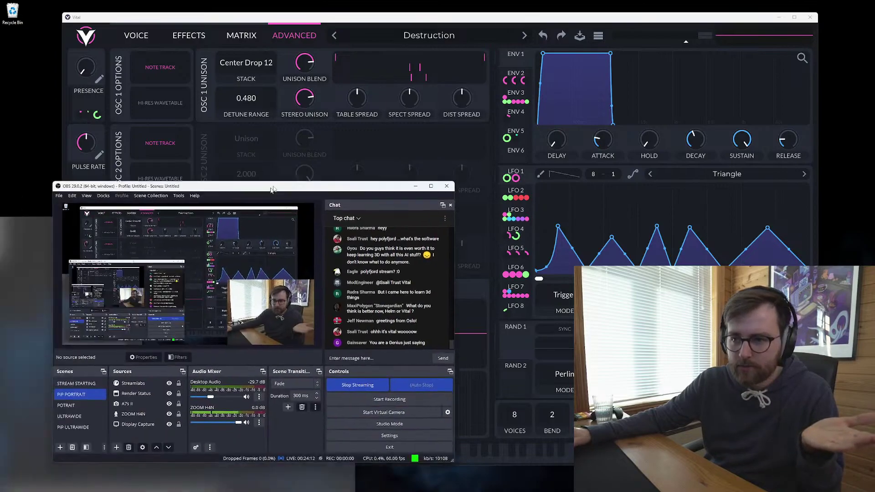
Step: Move the OBS window off the screen and reposition the Vital window so the synth is fully uncovered
drag(273, 187, 386, 77)
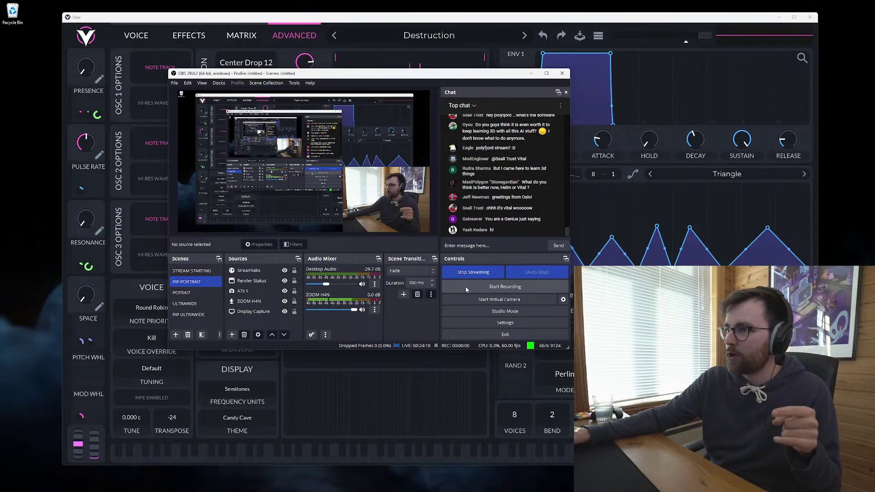
drag(375, 76, 1, 263)
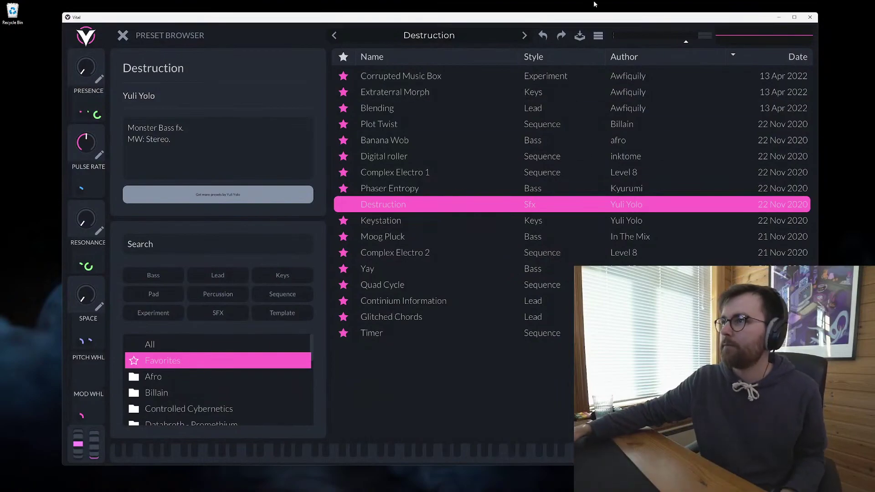
drag(492, 21, 502, 21)
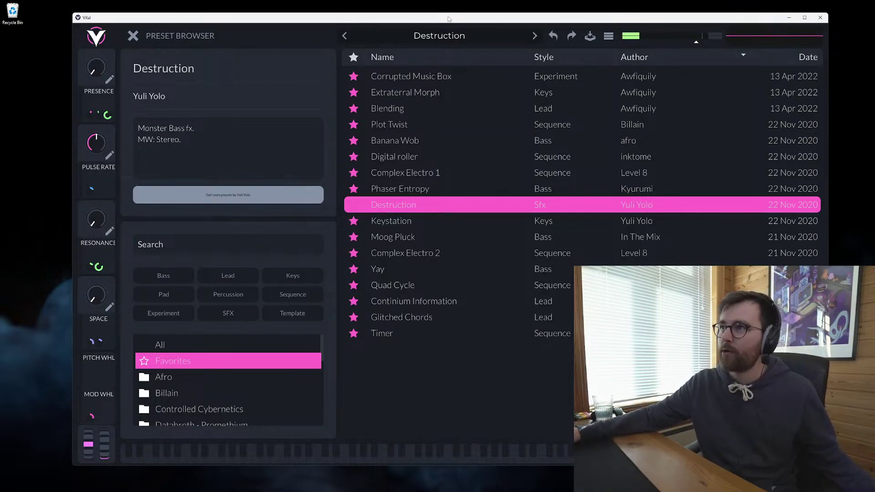
drag(427, 18, 428, 19)
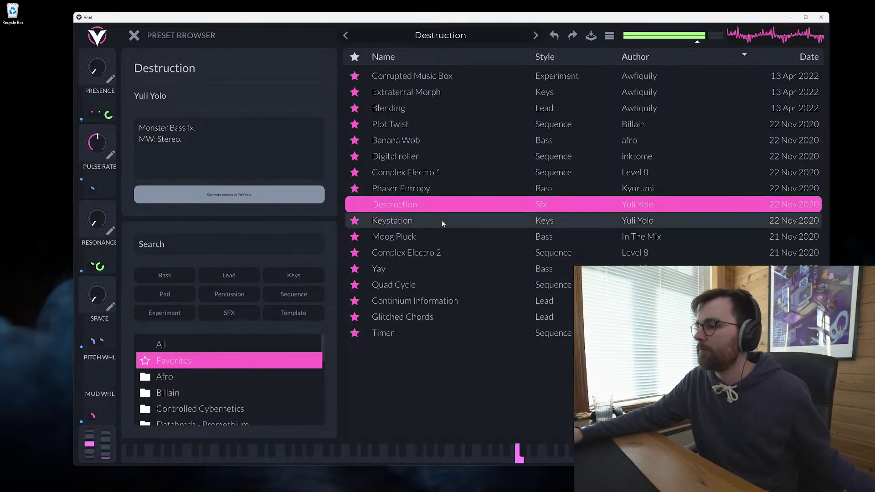
Step: Close the preset browser and look through Destruction's voice and matrix pages before returning to the advanced page
click(460, 35)
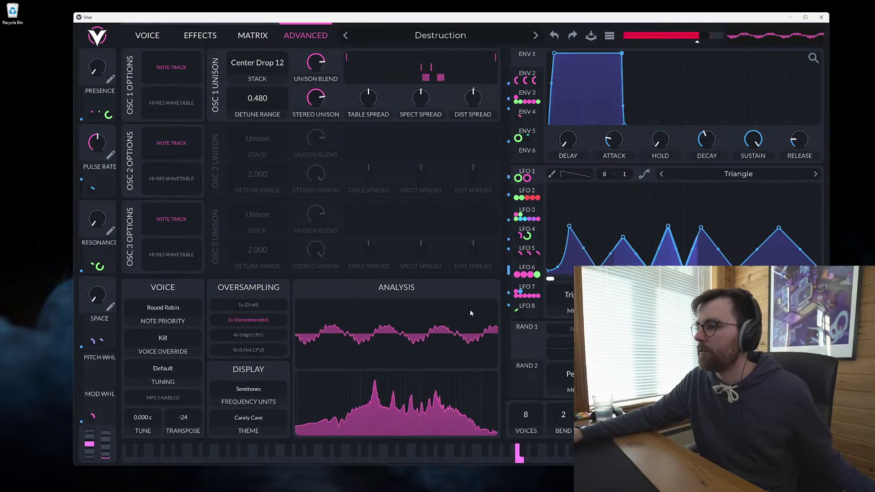
click(147, 35)
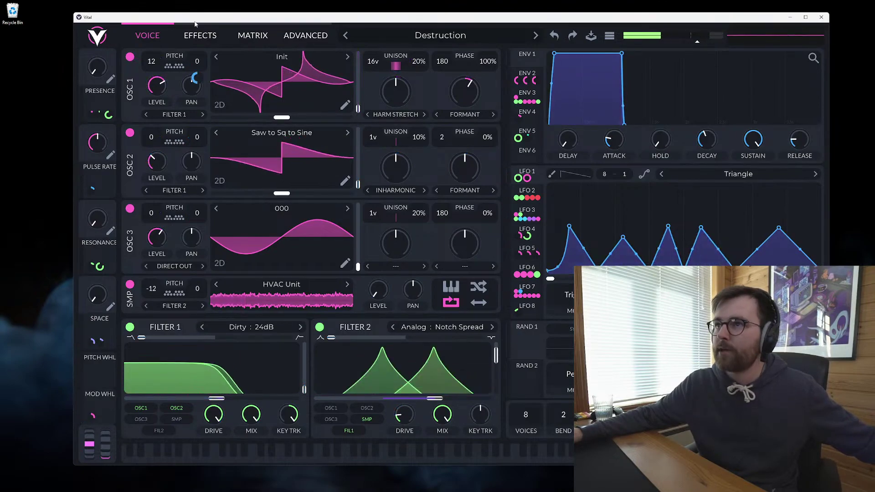
click(253, 35)
click(305, 35)
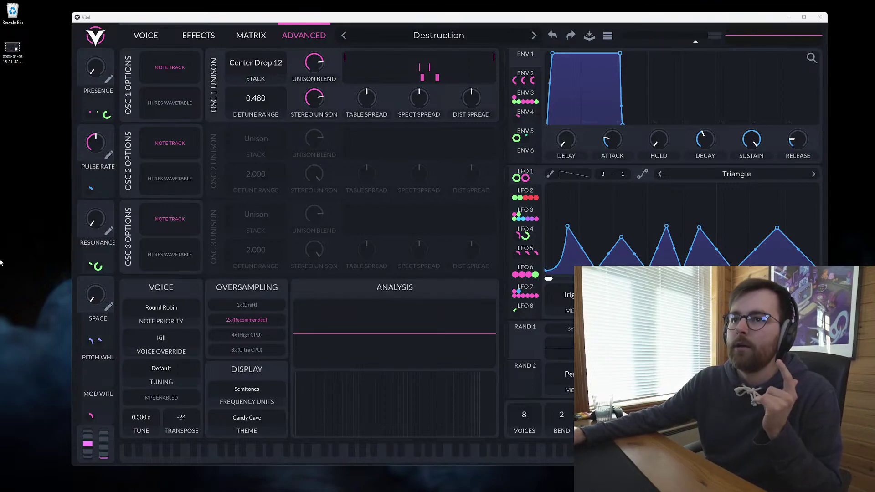
double_click(16, 50)
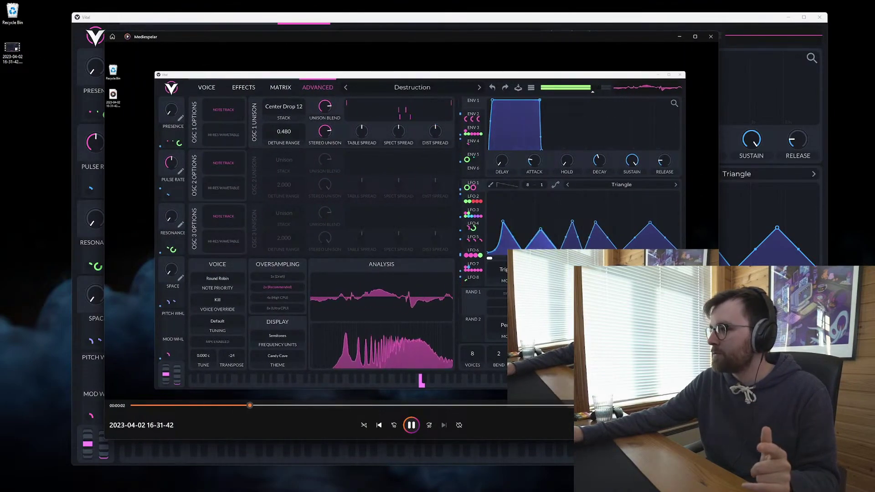
click(372, 297)
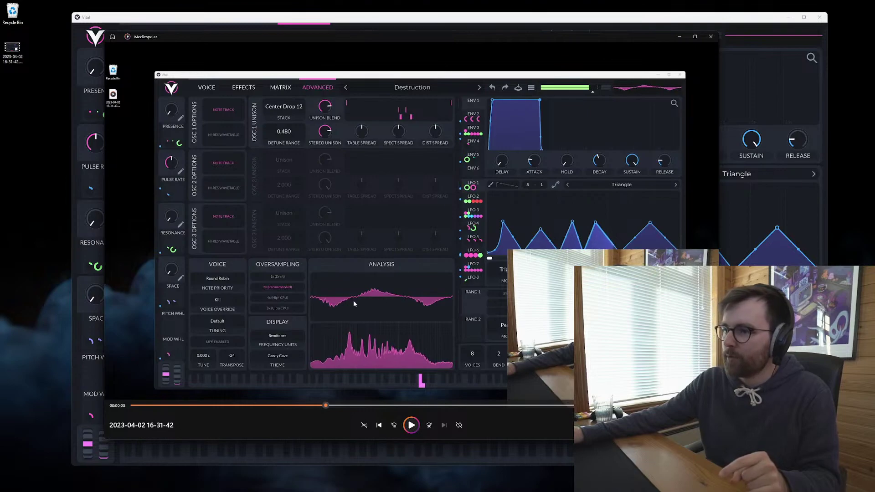
click(412, 430)
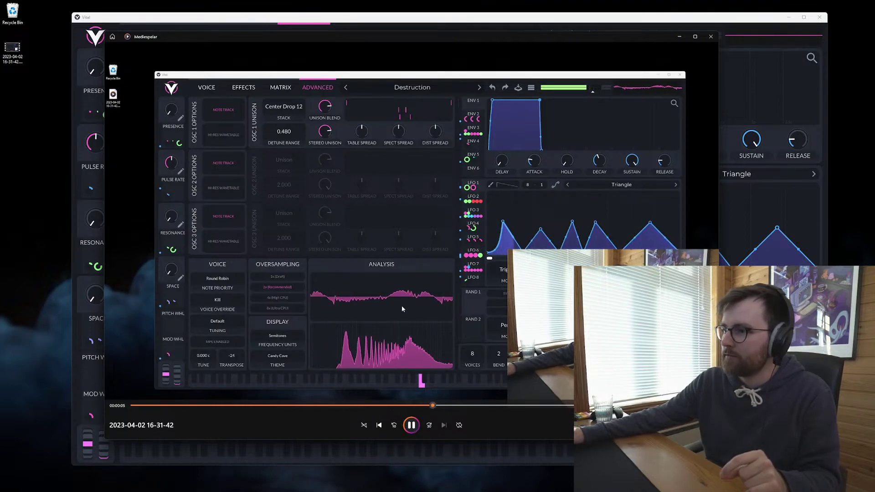
click(359, 329)
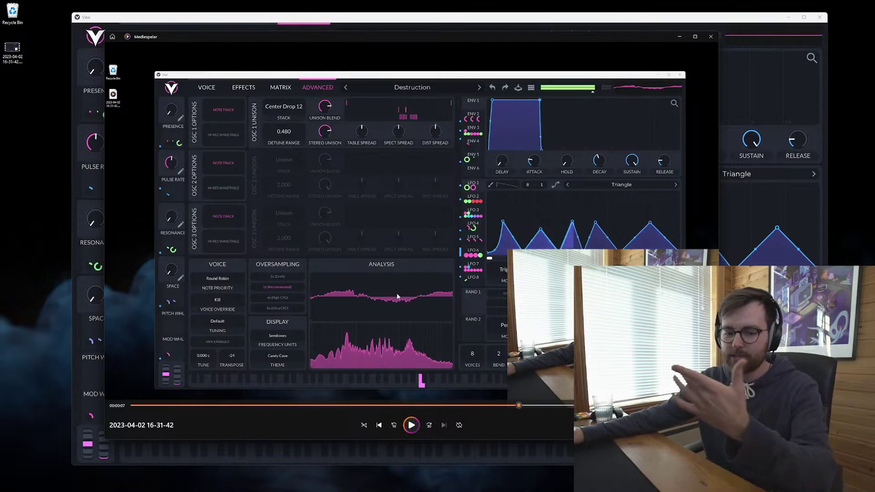
click(711, 37)
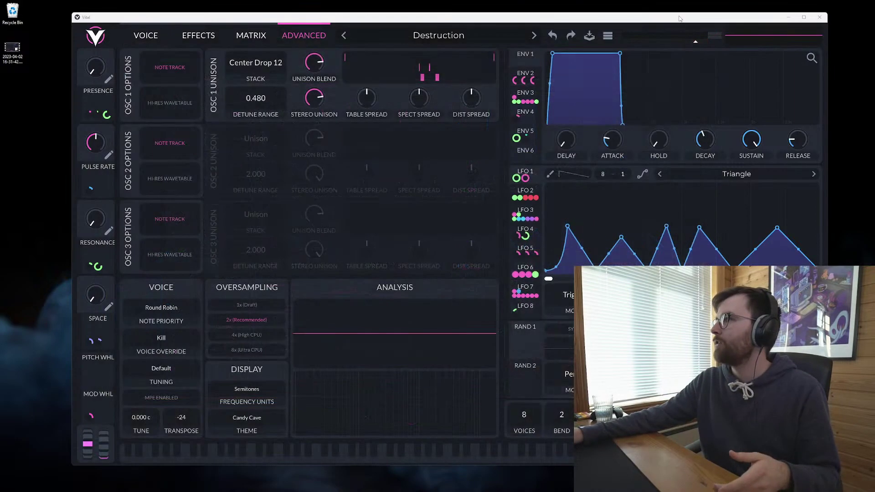
Step: Close Vital, open Blender and dismiss its splash screen
click(819, 17)
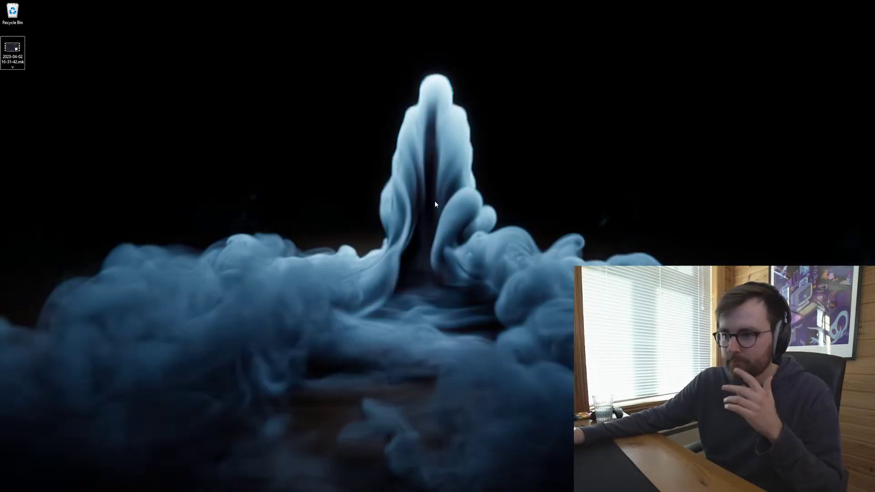
mouse_move(422, 474)
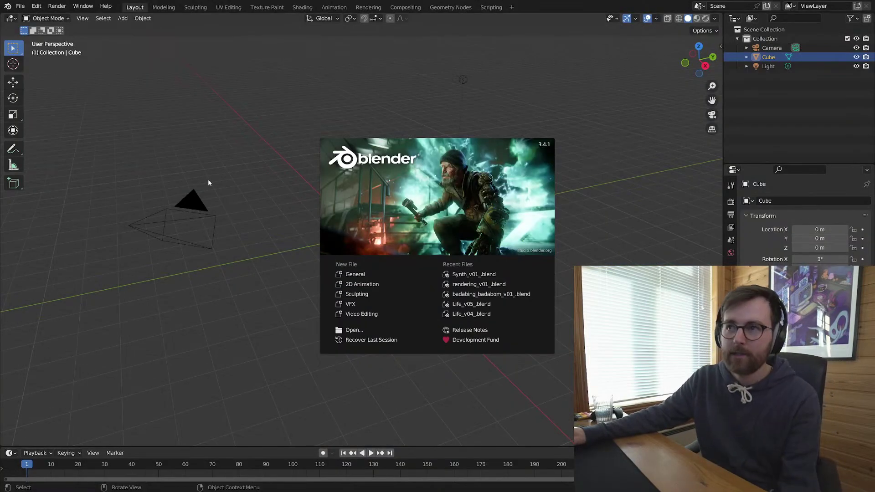
click(8, 6)
click(28, 16)
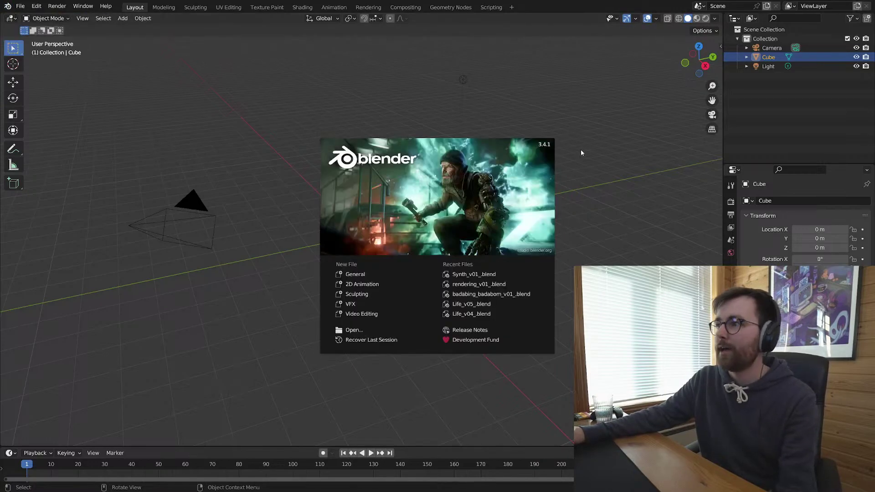
click(644, 176)
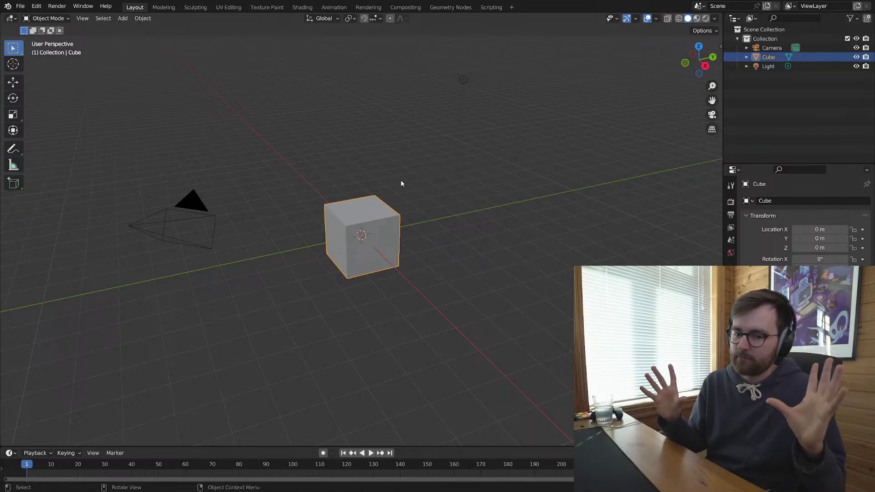
Step: Delete all default objects from the scene, including the cube, camera and light
key(a)
key(x)
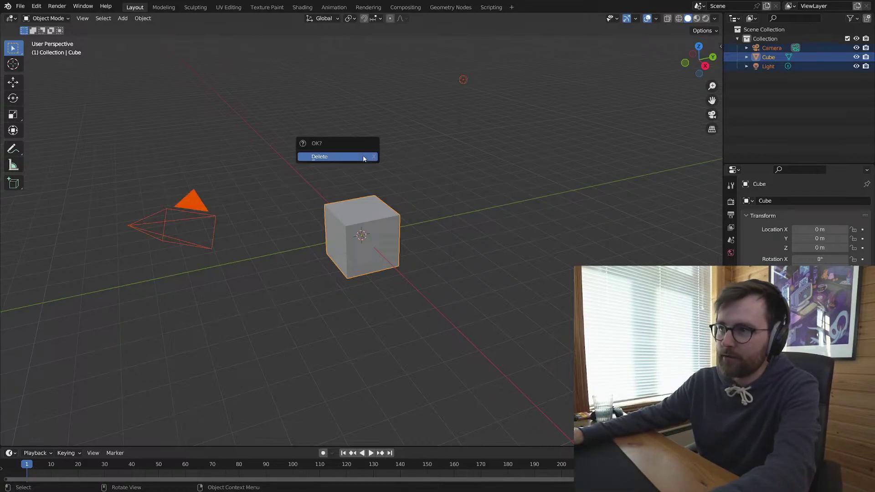
click(363, 157)
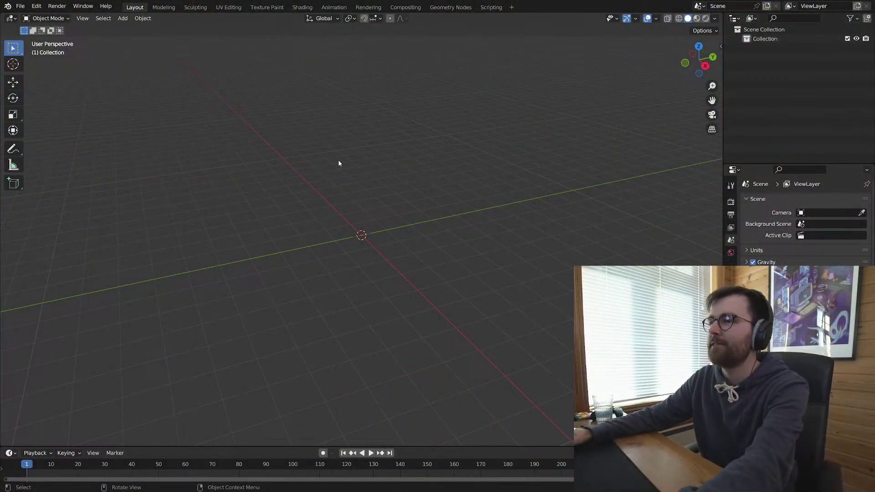
Step: Turn on the Screencast Keys display for the 3D viewport and hide the sidebar again
right_click(289, 132)
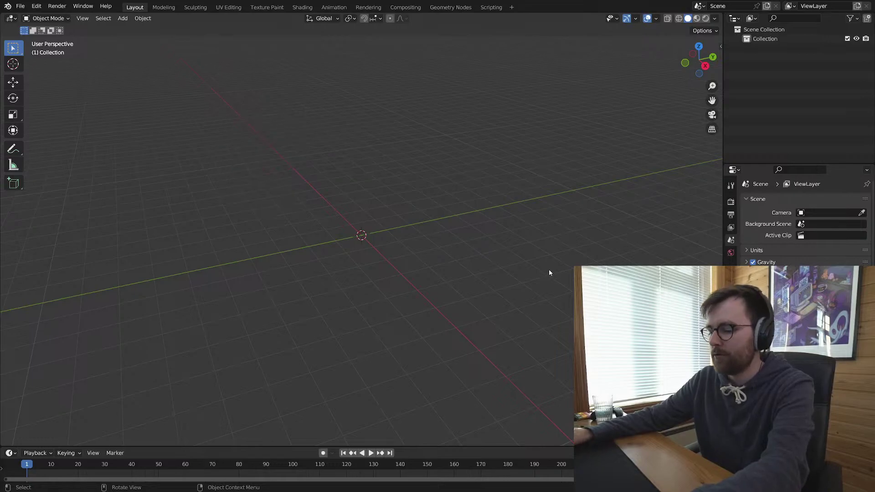
key(n)
click(717, 104)
scroll(658, 47, down, 5)
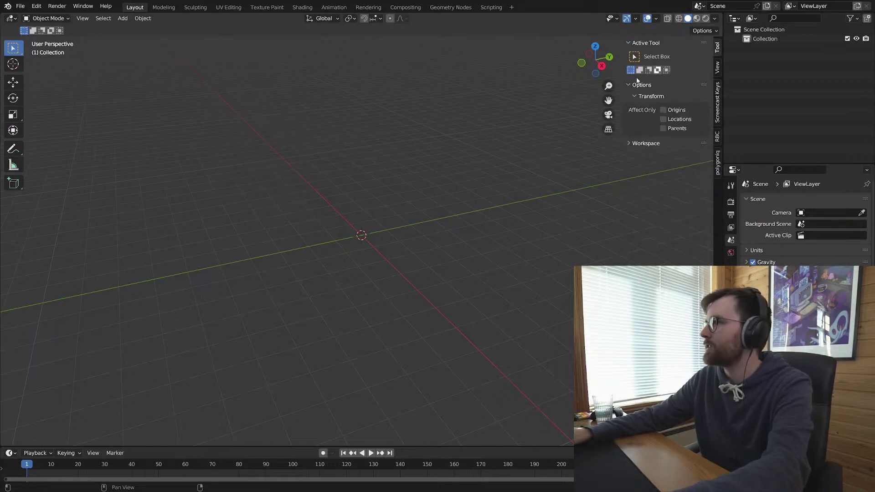
key(n)
key(F4)
mouse_move(292, 197)
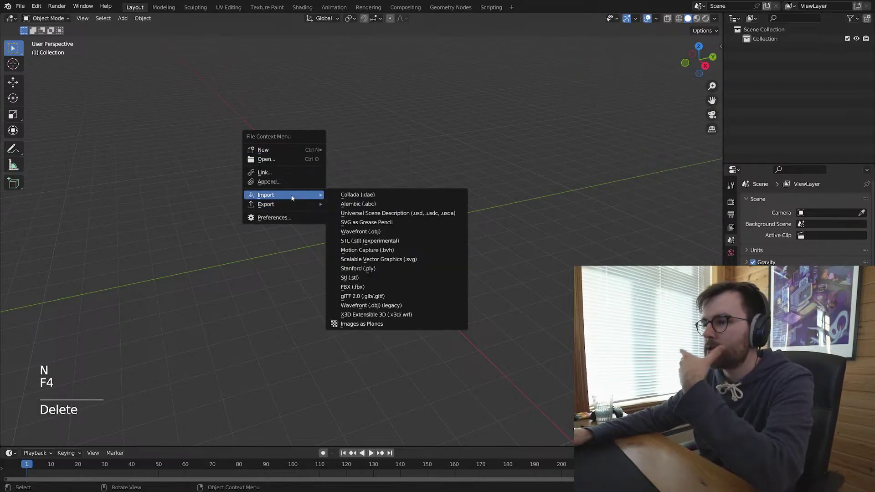
click(392, 324)
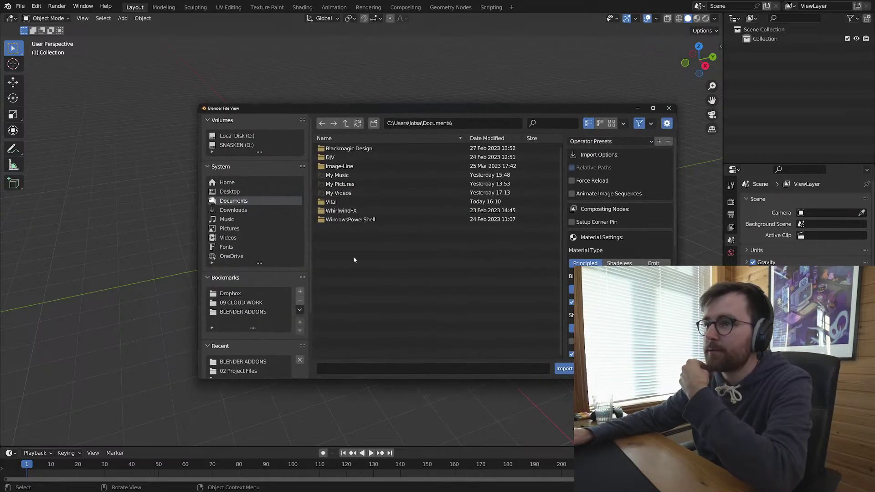
key(Escape)
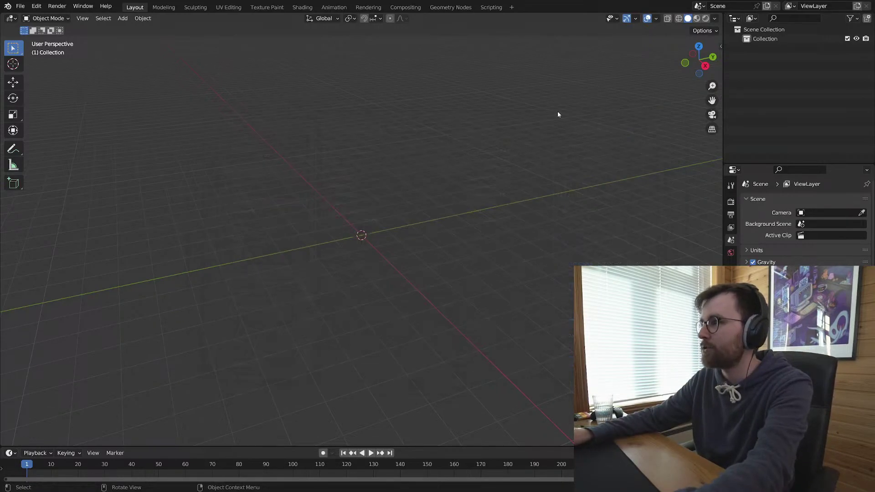
Step: Search the add-on preferences for "image" to check the Import Images as Planes add-on, and close the preferences
key(F4)
click(455, 143)
drag(360, 20, 195, 87)
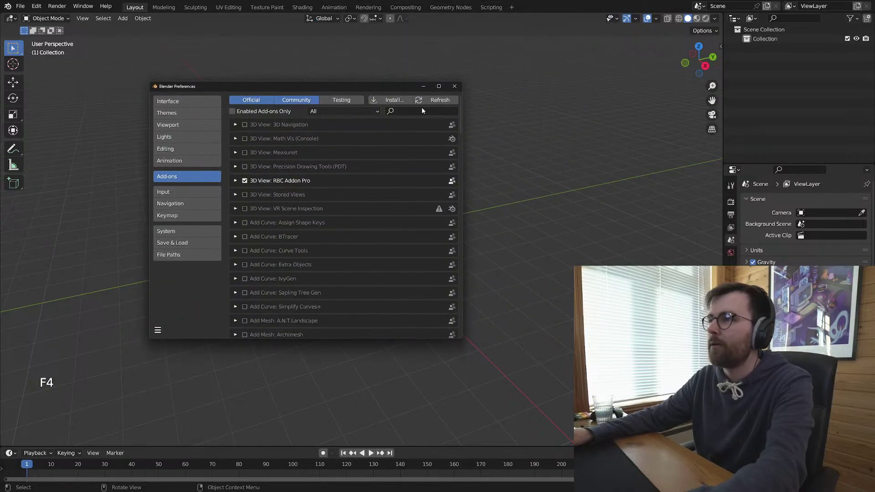
click(422, 111)
text(image)
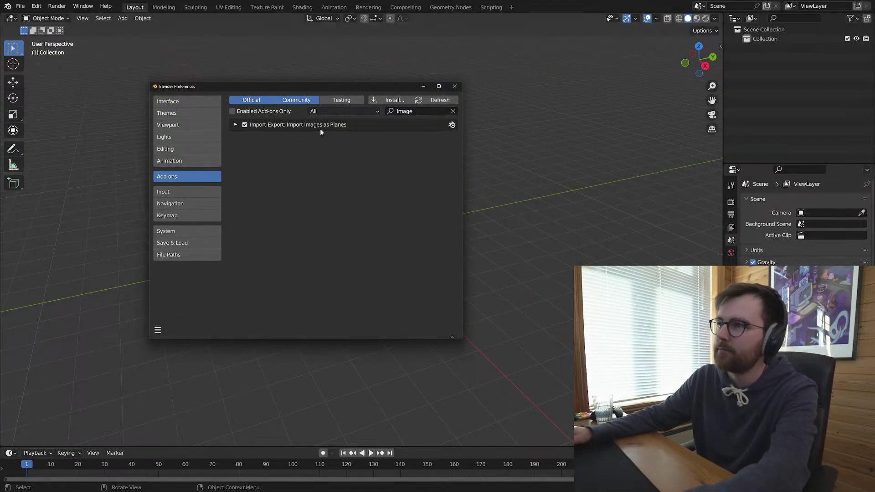
click(455, 86)
key(F4)
key(F4)
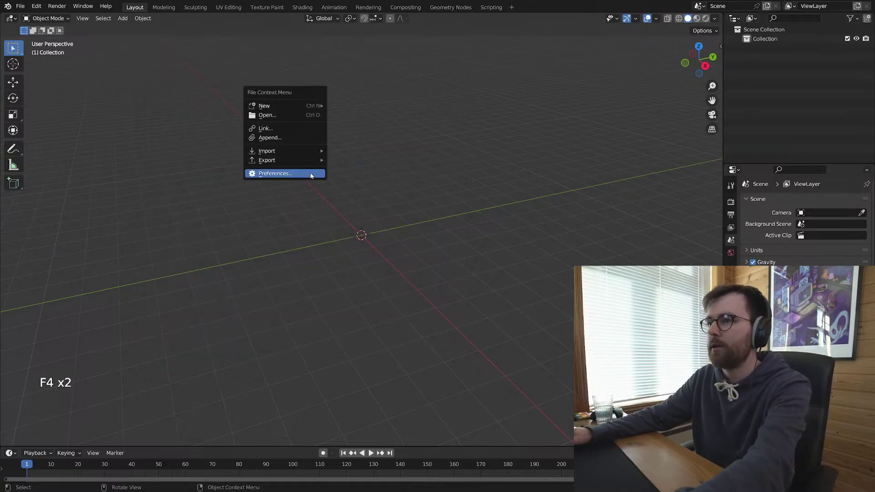
click(311, 176)
key(F4)
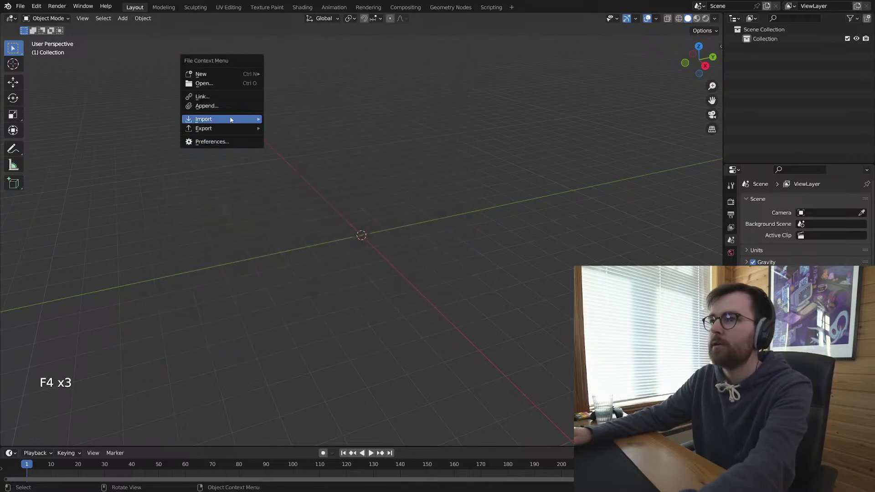
mouse_move(230, 118)
click(313, 248)
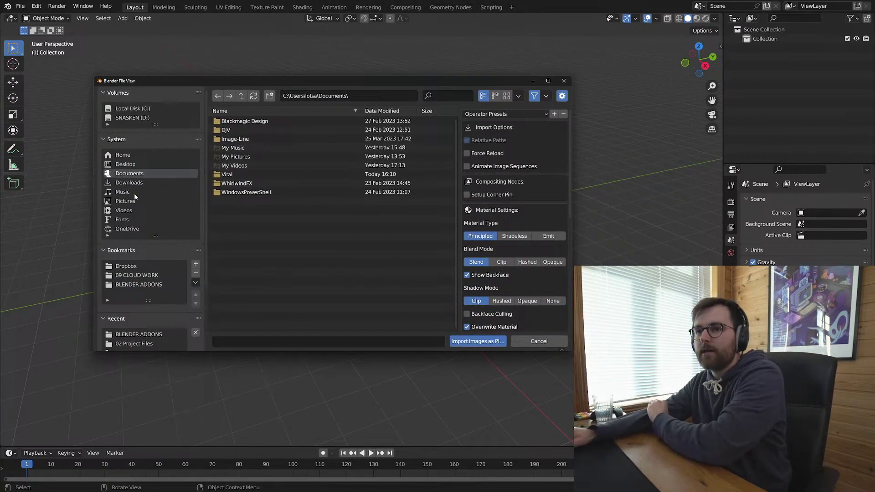
click(125, 164)
click(287, 122)
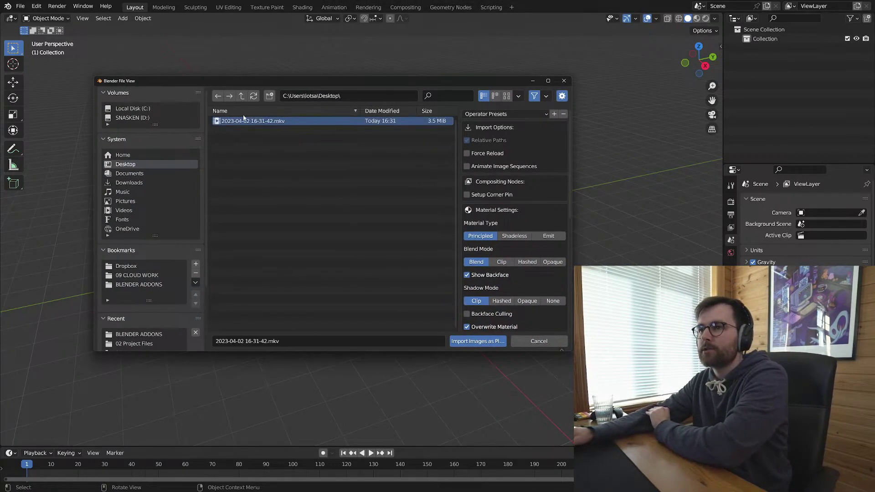
click(548, 236)
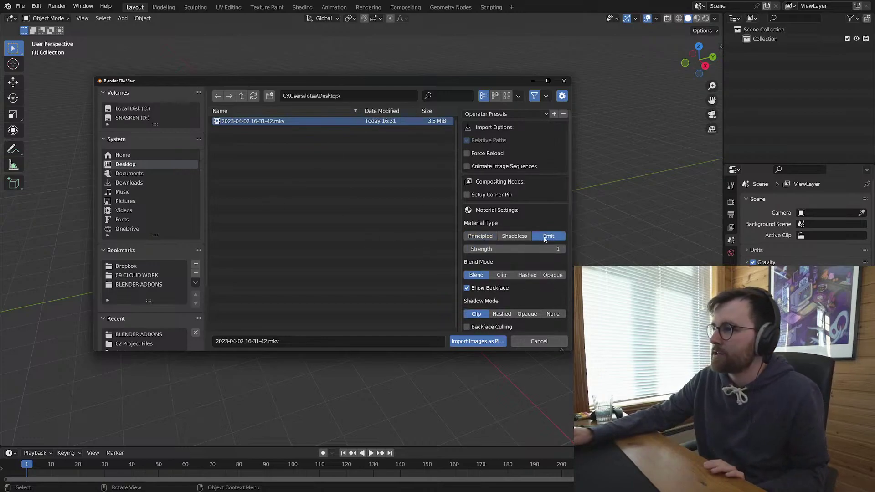
click(465, 342)
Step: Show the imported video plane in rendered shading and inspect it up close
scroll(451, 251, up, 4)
middle_drag(450, 250, 469, 283)
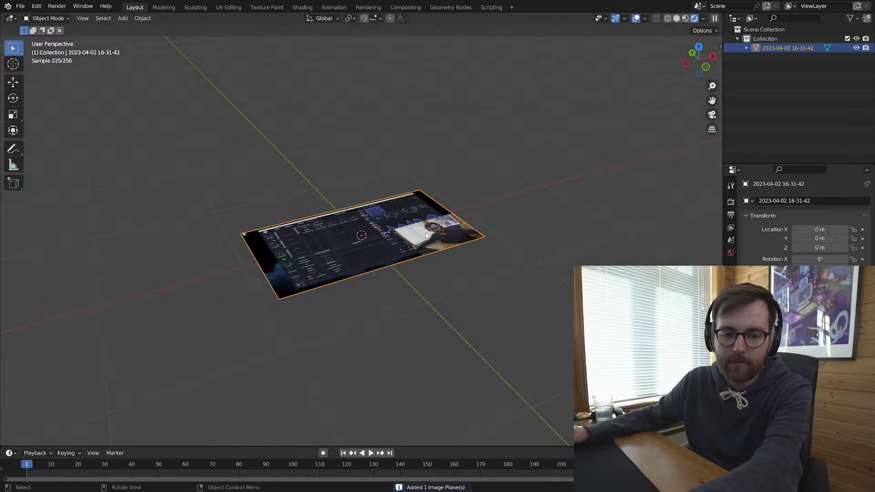
middle_drag(408, 263, 398, 325)
scroll(395, 333, up, 5)
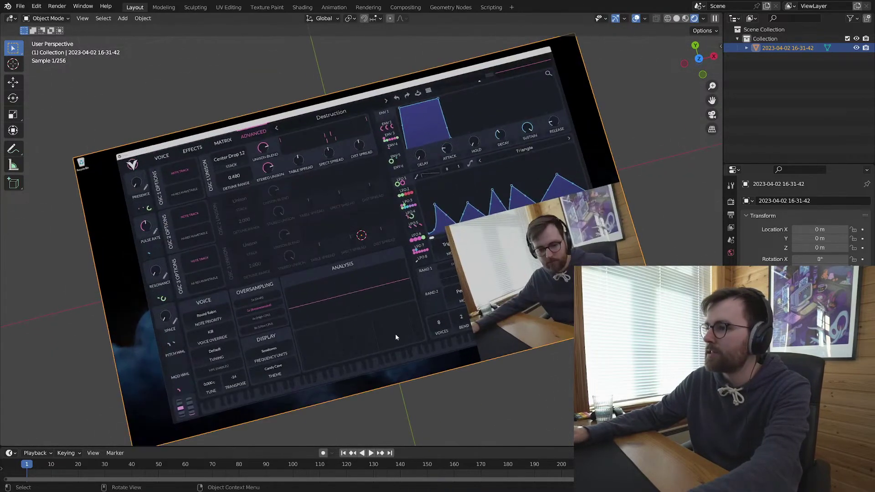
shift+middle_drag(524, 315, 363, 249)
scroll(315, 304, up, 8)
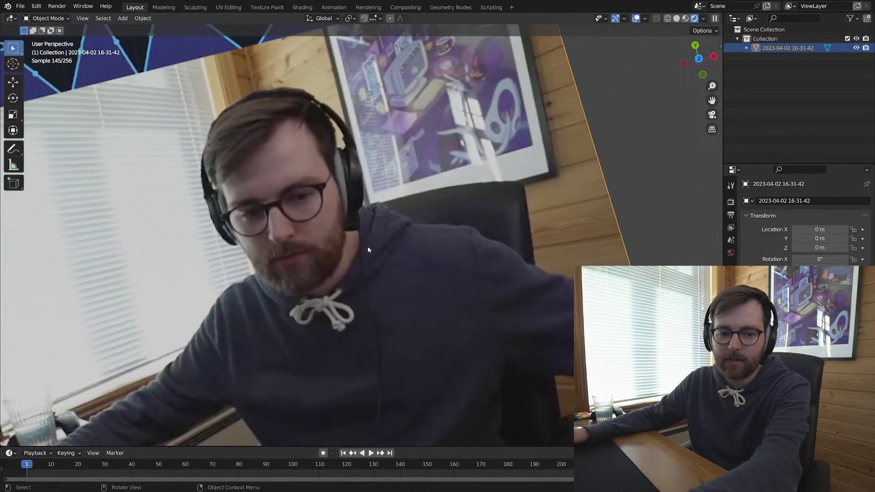
Step: Play the animation to check the video on the plane, focusing on the Analysis waveform, and stop playback
key(space)
key(shift+c)
key(space)
scroll(435, 246, up, 8)
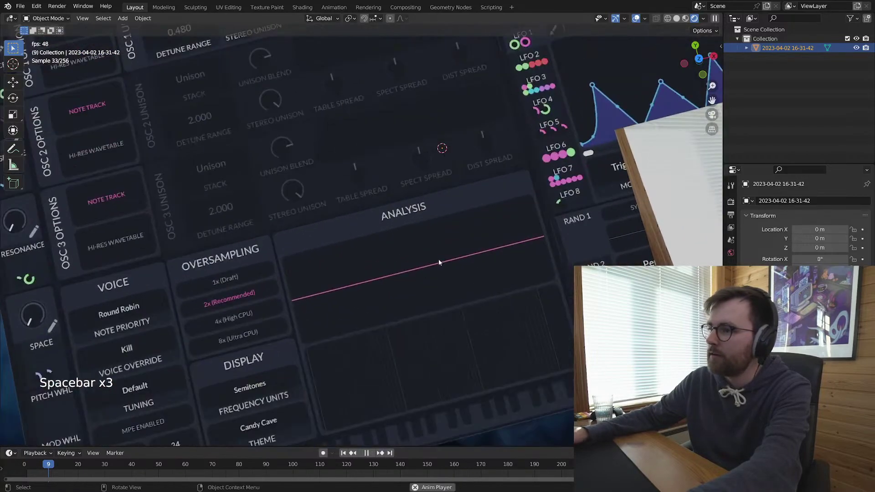
key(space)
scroll(371, 261, down, 10)
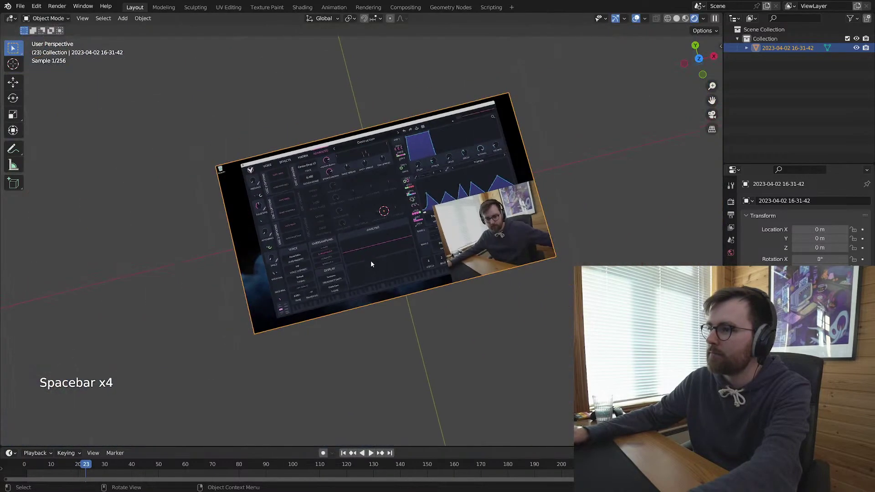
Step: Split the 3D viewport vertically and show the video plane's material in a Shader Editor with the sidebar hidden
middle_drag(371, 261, 531, 129)
key(alt+a)
click(410, 275)
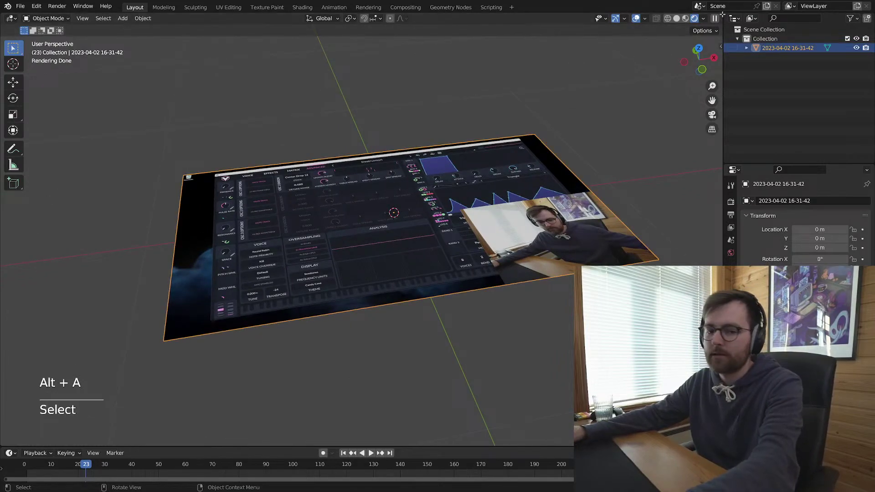
drag(722, 15, 386, 159)
key(shift+F3)
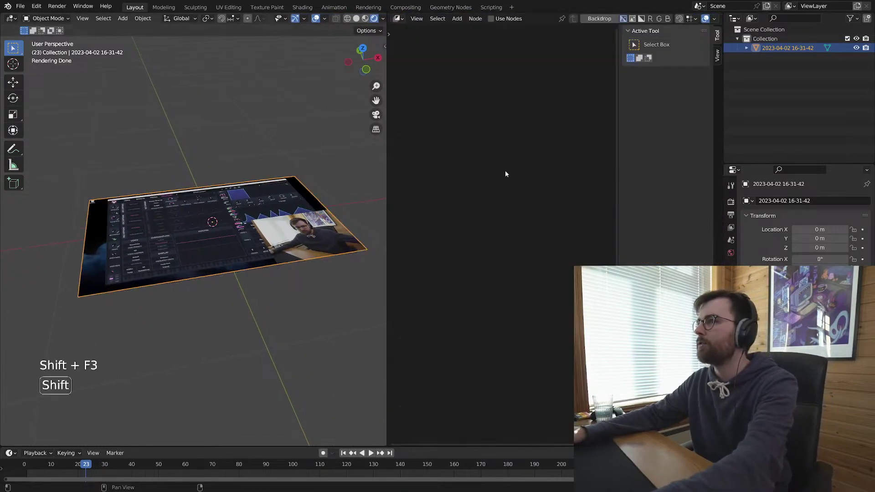
key(shift+F3)
key(shift+F3)
key(shift+F3)
key(n)
scroll(512, 151, up, 3)
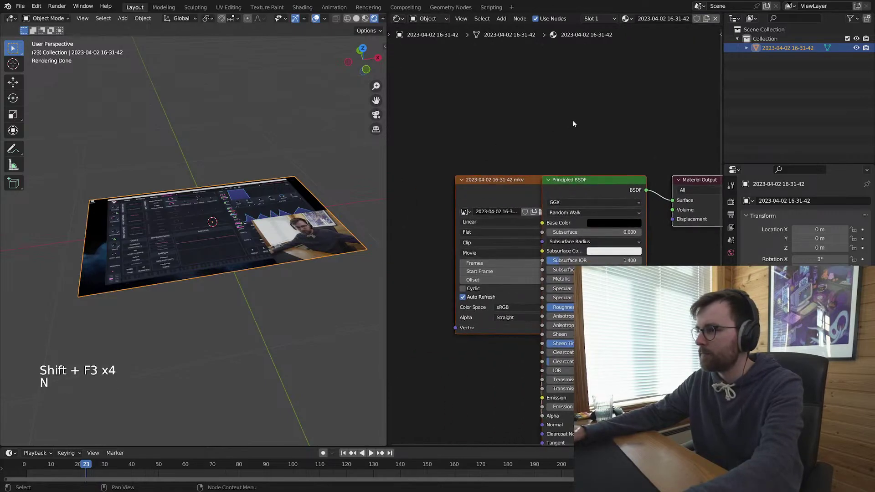
Step: Move the video texture node clear of the Principled BSDF node so the nodes no longer overlap
drag(501, 180, 433, 176)
click(557, 151)
scroll(557, 151, down, 1)
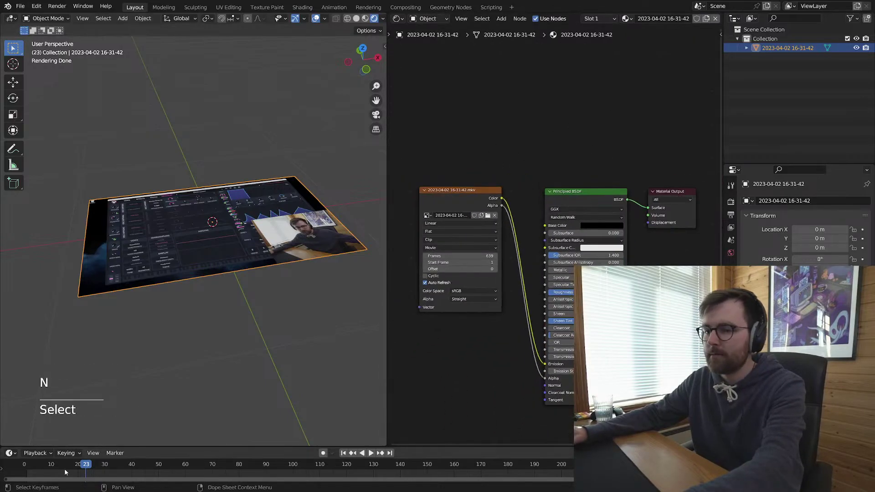
Step: Go to frame 53 and inspect the Analysis waveforms on the video plane up close
key(Escape)
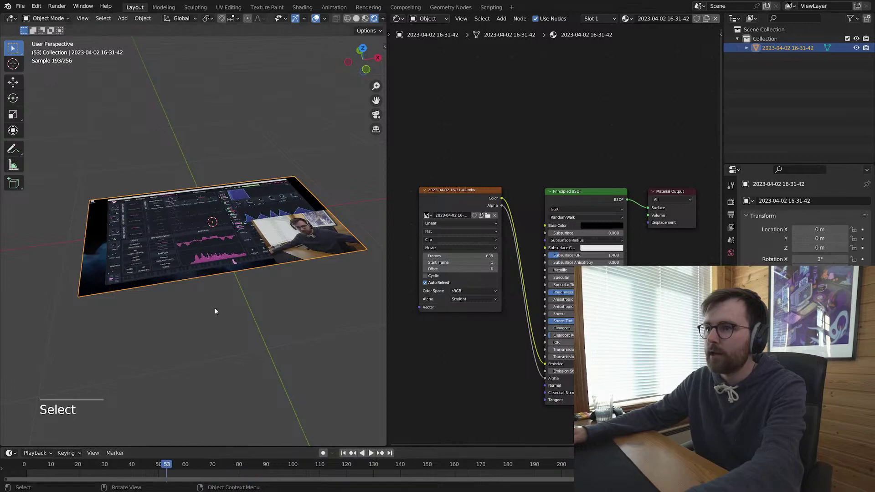
scroll(248, 275, up, 5)
mouse_move(249, 274)
middle_down()
mouse_move(236, 289)
mouse_move(253, 275)
middle_up()
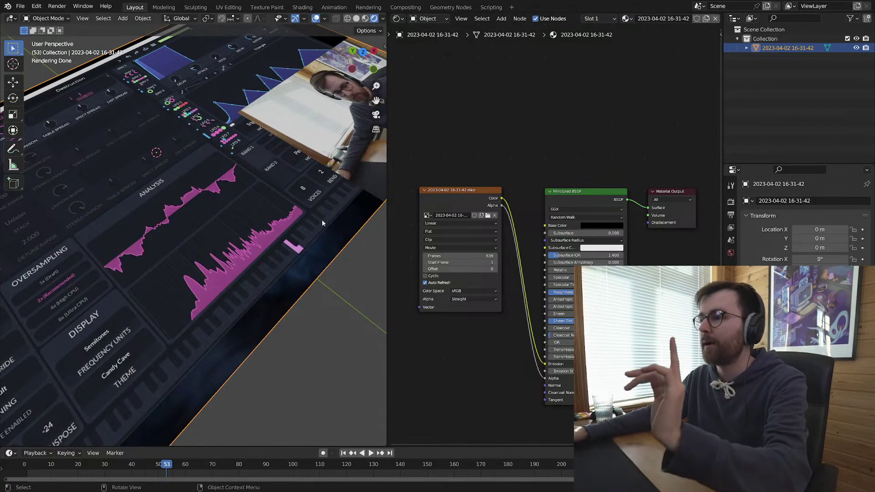
Step: Switch the Principled BSDF node to an Emission shader and cut the link from the video texture's Alpha to Strength
click(584, 204)
middle_drag(599, 156, 545, 139)
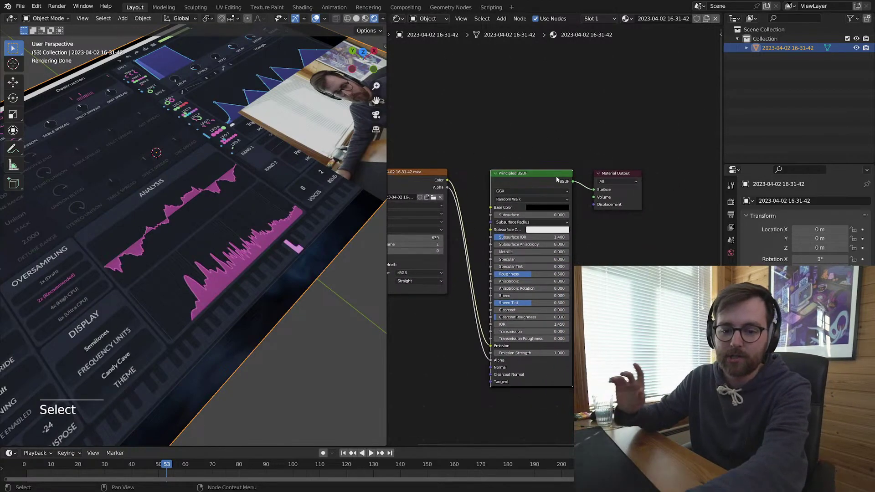
click(571, 141)
middle_drag(569, 140, 555, 127)
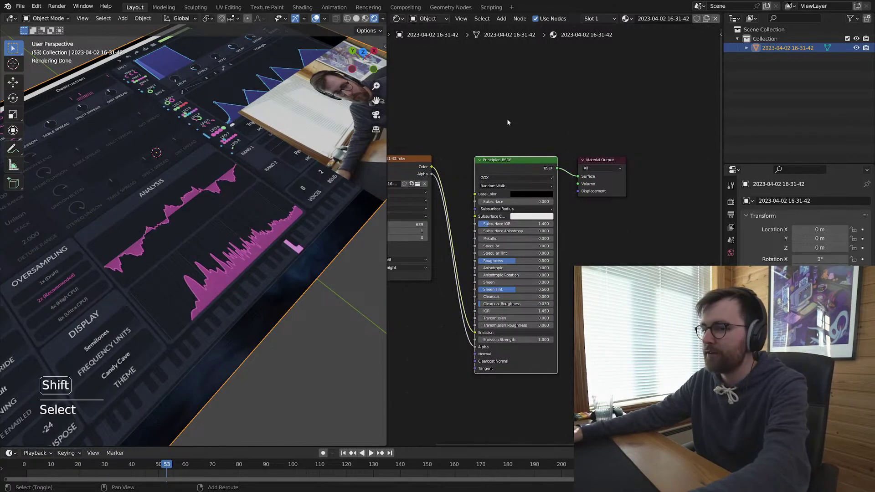
key(shift+s)
mouse_move(491, 140)
mouse_move(471, 159)
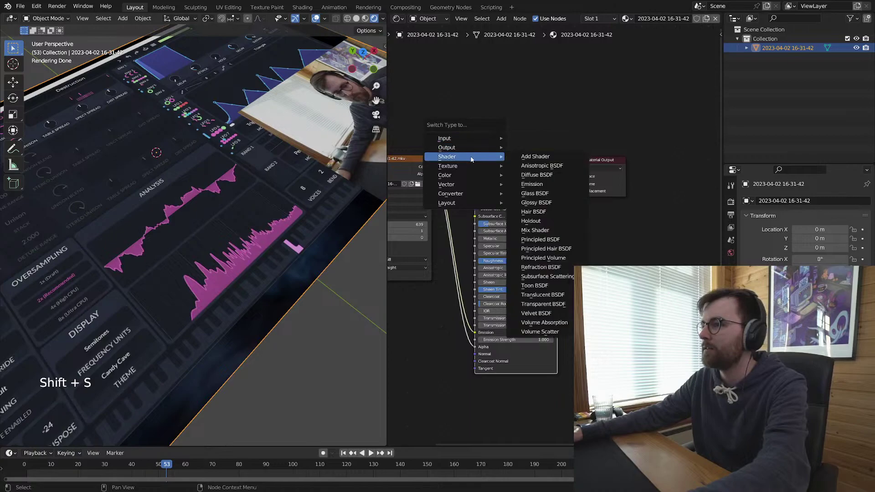
click(546, 184)
drag(511, 168, 518, 168)
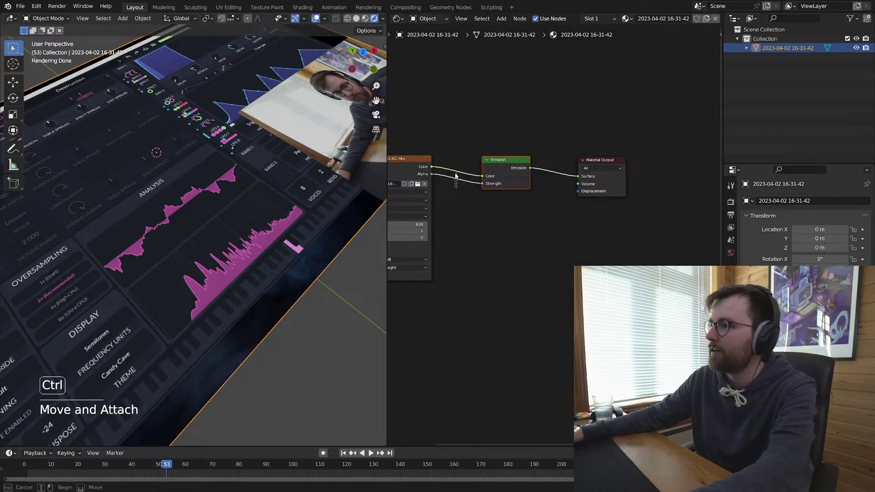
ctrl+right_drag(456, 175, 456, 187)
key(Home)
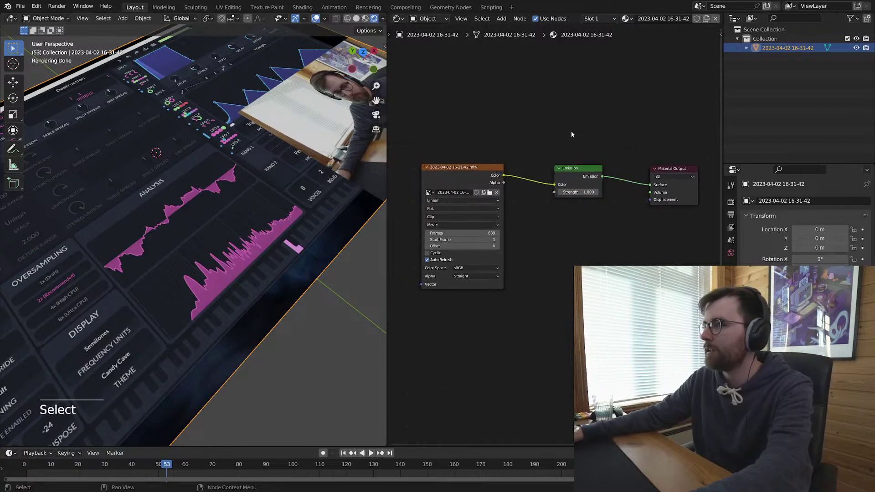
scroll(506, 133, up, 1)
Step: In Edit Mode, add two vertical loop cuts to the plane along both side edges of the Analysis display
scroll(273, 169, down, 4)
middle_drag(268, 169, 243, 173)
scroll(242, 182, up, 2)
middle_drag(242, 238, 229, 259)
scroll(229, 260, down, 2)
scroll(256, 228, down, 2)
key(Tab)
scroll(301, 210, up, 2)
shift+middle_drag(296, 195, 237, 192)
key(ctrl+r)
click(214, 131)
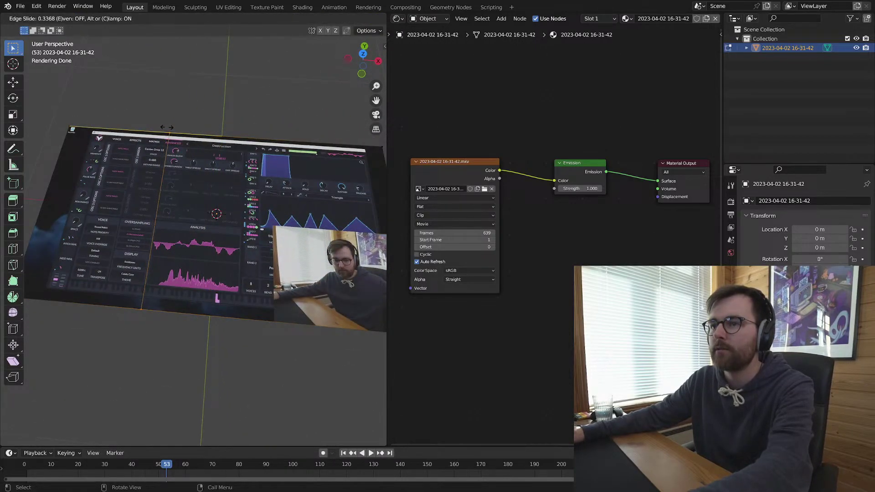
click(167, 127)
key(ctrl+r)
click(258, 132)
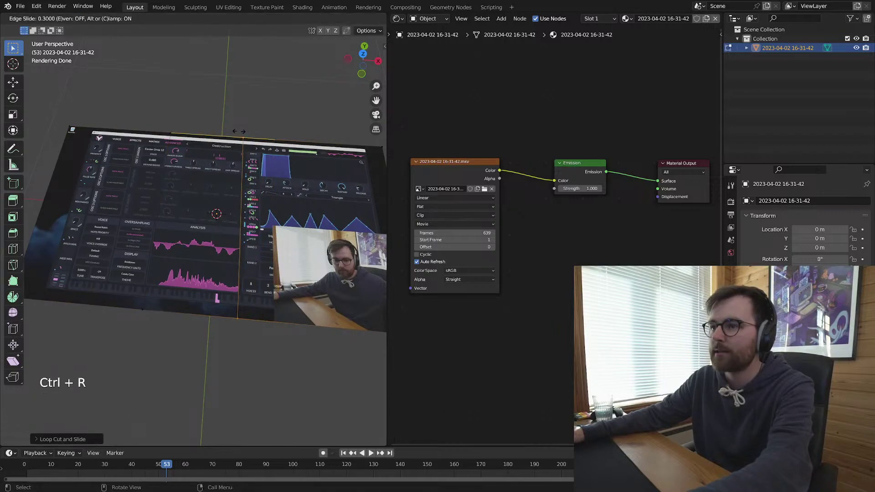
click(239, 131)
Step: Add two horizontal loop cuts to the plane, just below and just above the upper Analysis waveform
key(ctrl+r)
click(241, 227)
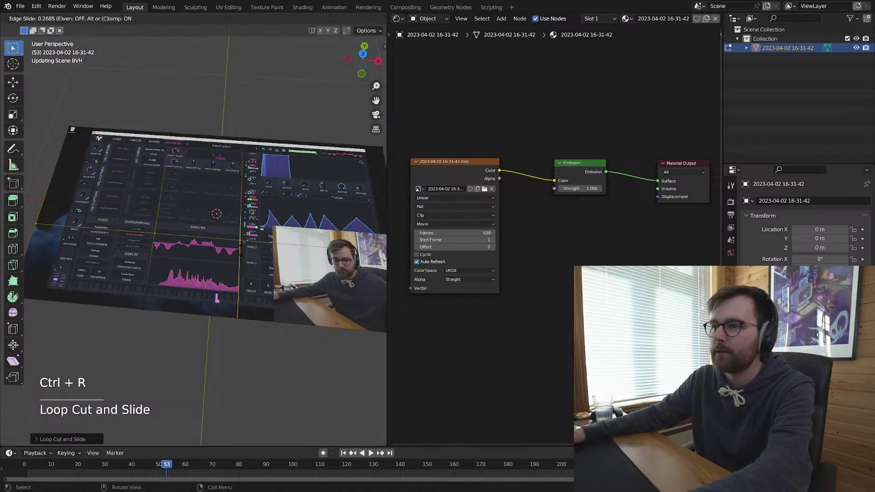
click(241, 274)
key(ctrl+r)
click(240, 201)
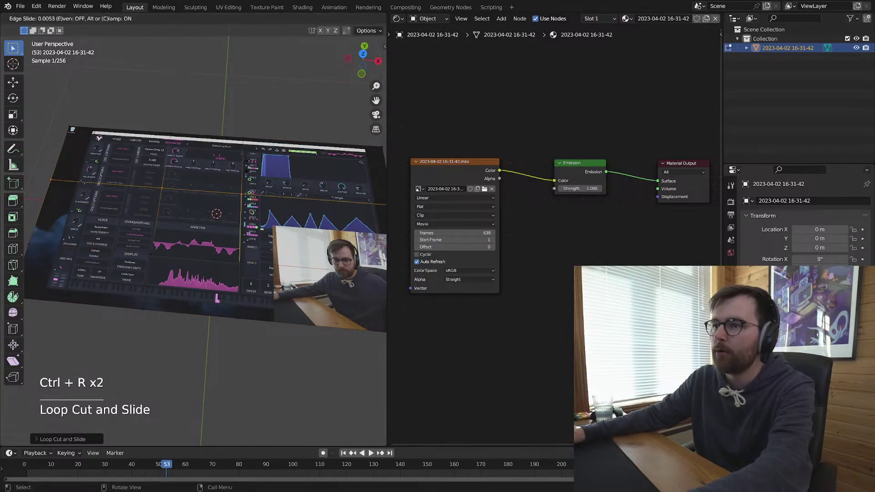
click(196, 244)
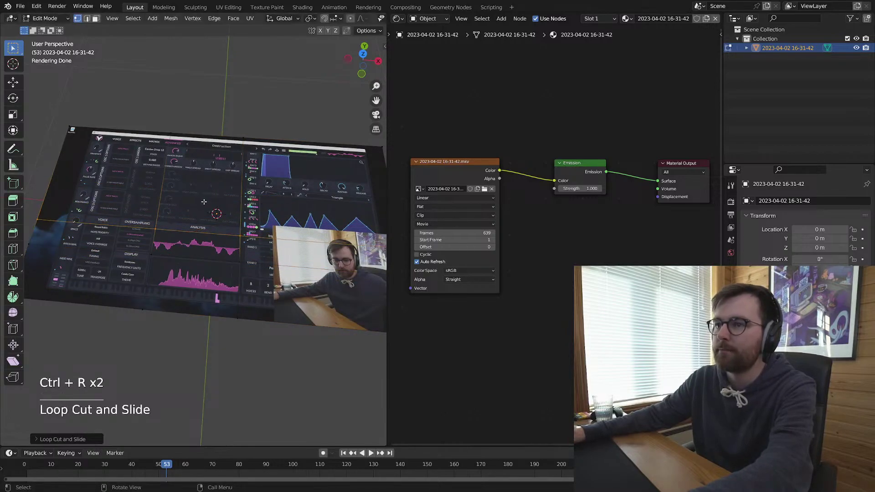
Step: Delete every face except the one showing the upper Analysis waveform, and return to Object Mode
key(F3)
key(Escape)
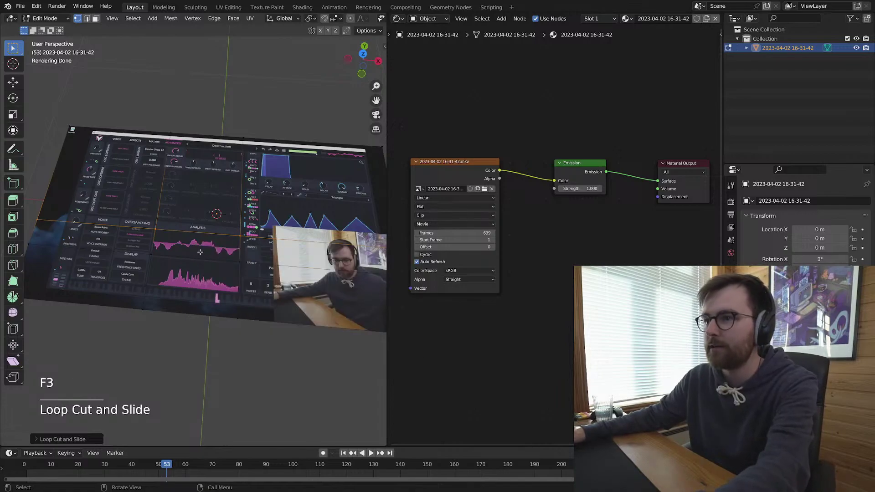
key(3)
key(ctrl+i)
key(x)
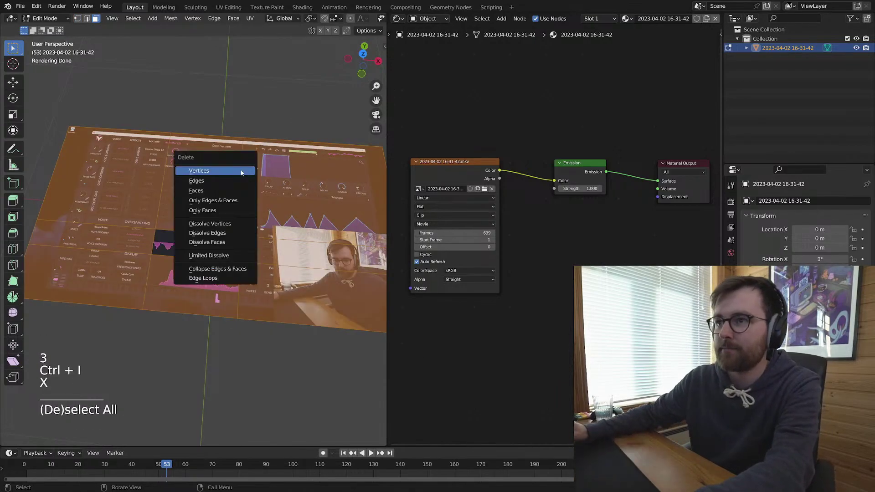
click(216, 194)
key(Tab)
Step: Set the cropped waveform plane's origin to its geometry and clear its location to the world origin
right_click(209, 250)
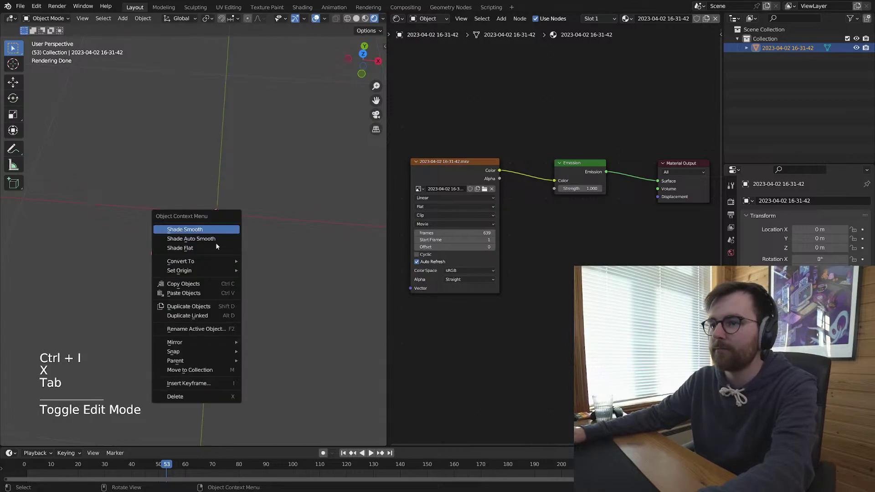
mouse_move(225, 277)
click(274, 270)
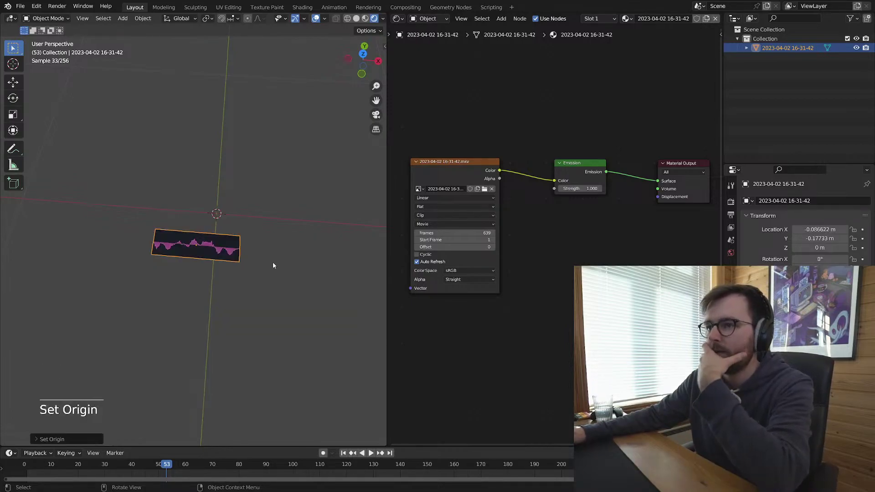
key(alt+g)
Step: Rotate the waveform plane 90° about the global X axis so it stands upright
middle_drag(280, 291, 262, 258)
key(r)
key(x)
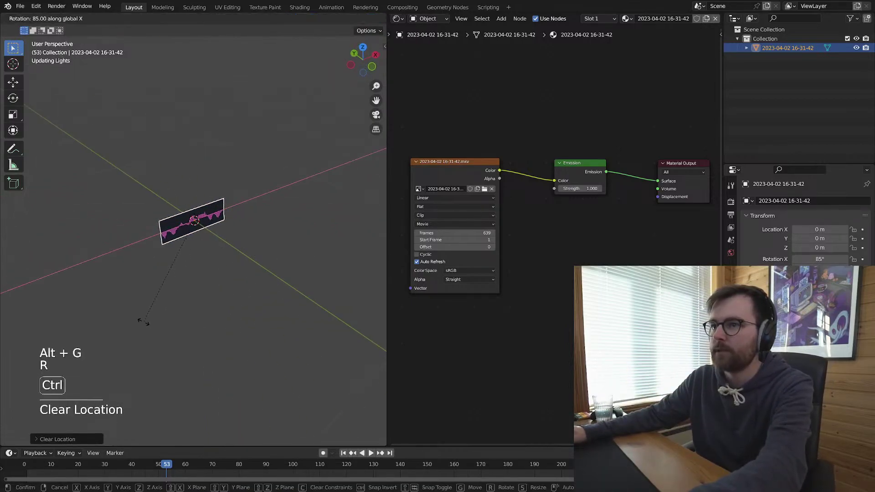
click(136, 319)
Step: Play the waveform animation, switch the viewport to Material Preview shading, and replay it to frame 100
mouse_move(225, 297)
middle_down()
mouse_move(262, 299)
mouse_move(230, 244)
mouse_move(242, 253)
mouse_move(222, 260)
mouse_move(241, 260)
middle_up()
key(space)
scroll(239, 253, up, 3)
key(space)
key(z)
click(224, 304)
key(space)
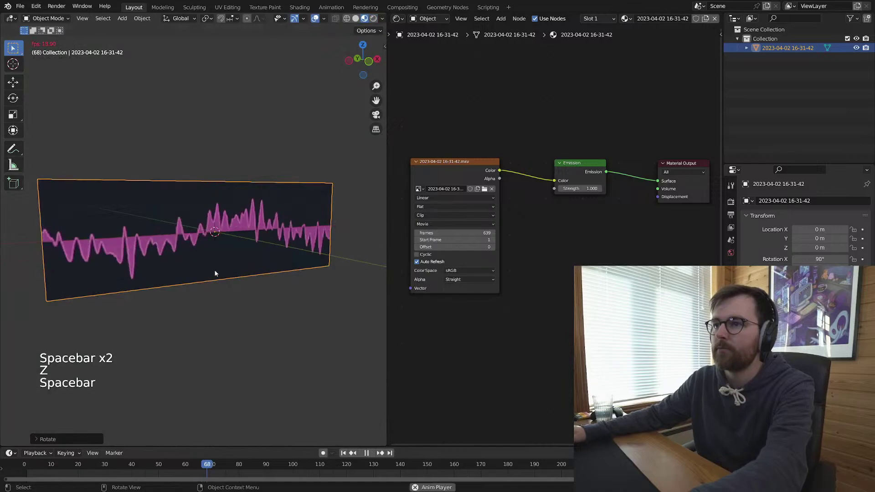
key(space)
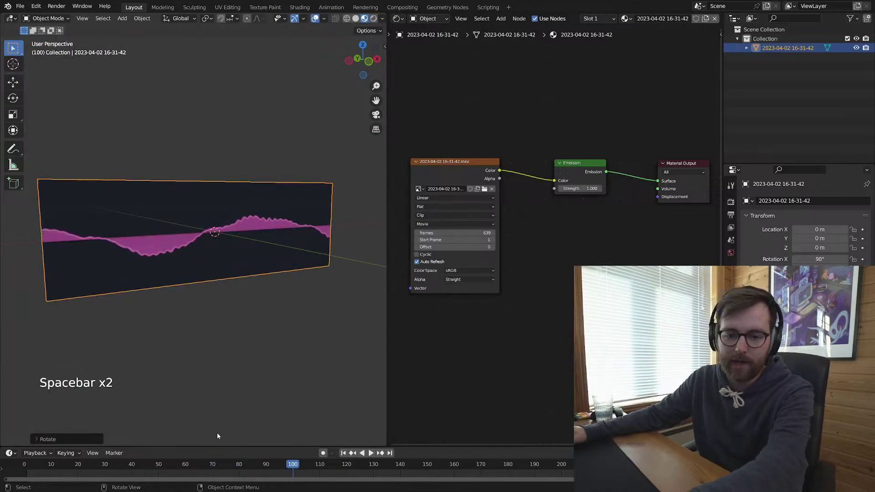
Step: Enlarge the timeline area, split it horizontally, and turn the upper part into a Video Sequencer
drag(251, 446, 270, 348)
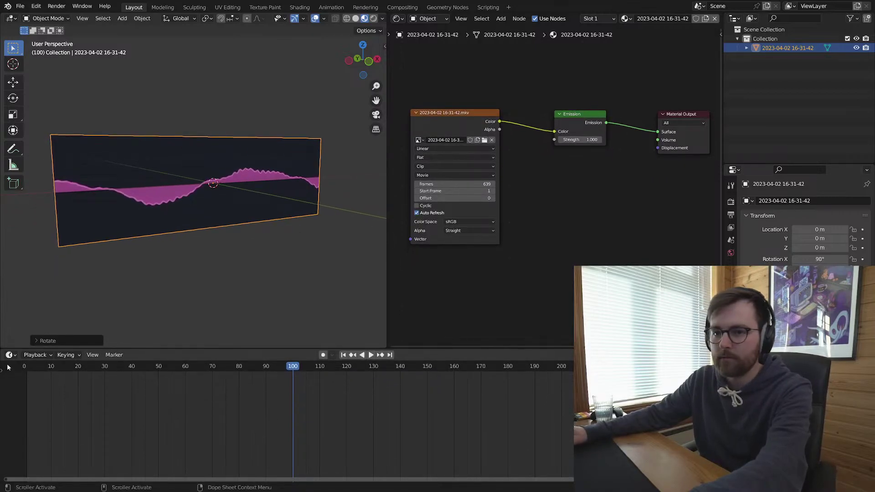
drag(2, 351, 158, 416)
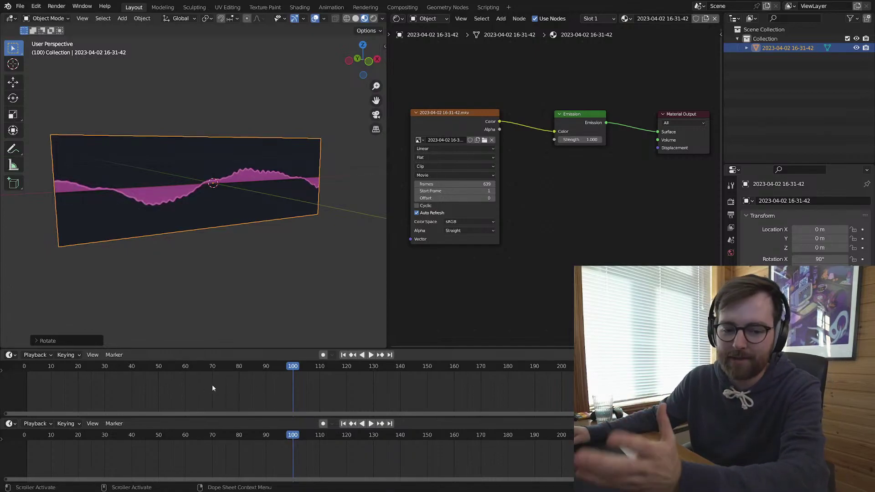
drag(253, 417, 253, 429)
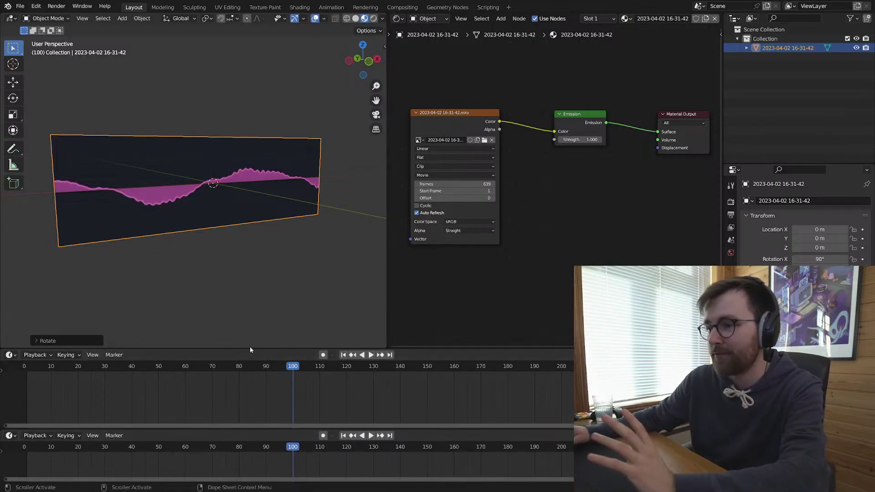
drag(250, 347, 246, 369)
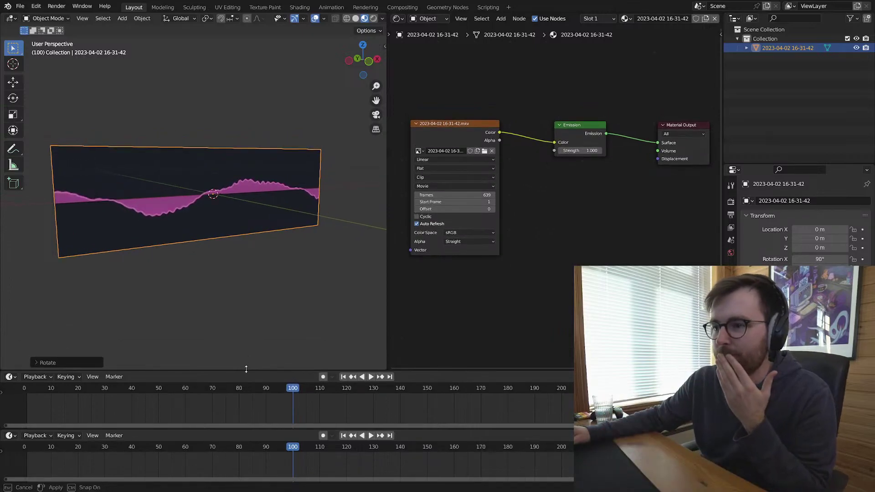
drag(165, 370, 151, 329)
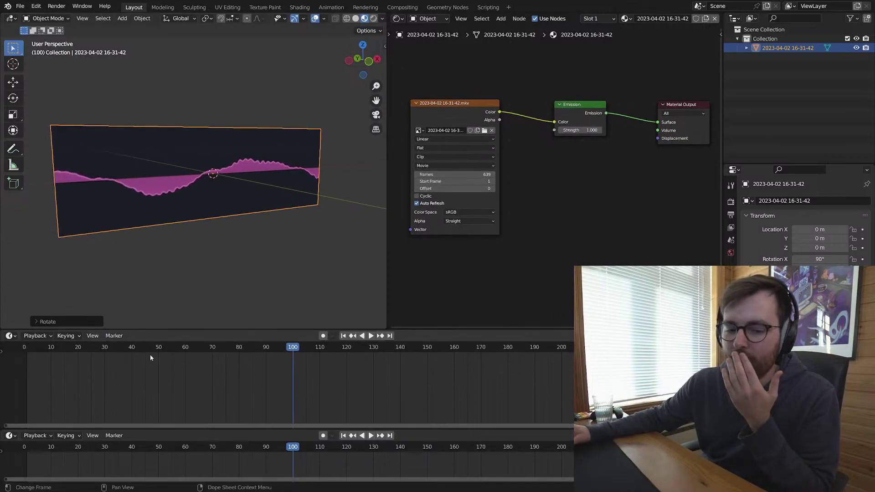
click(9, 336)
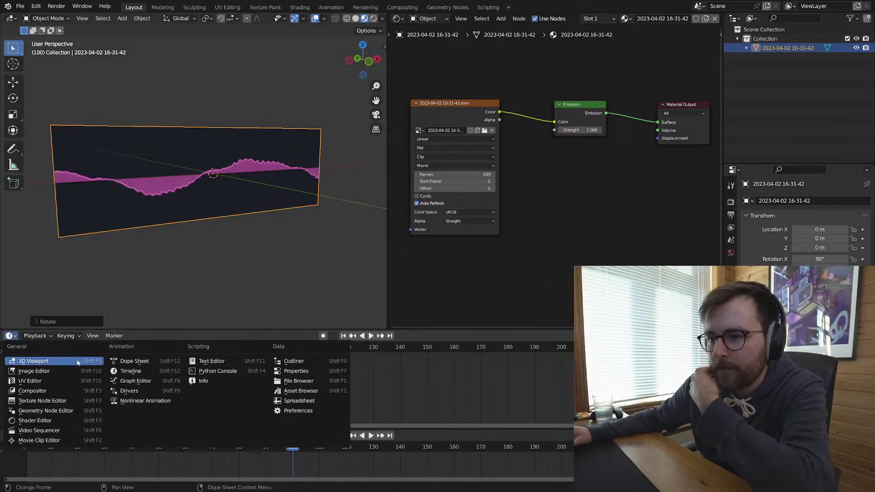
click(64, 431)
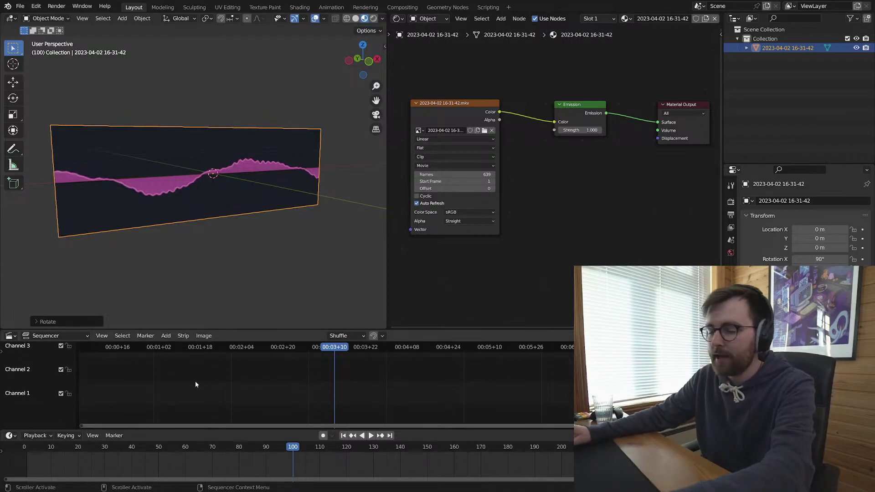
key(shift+a)
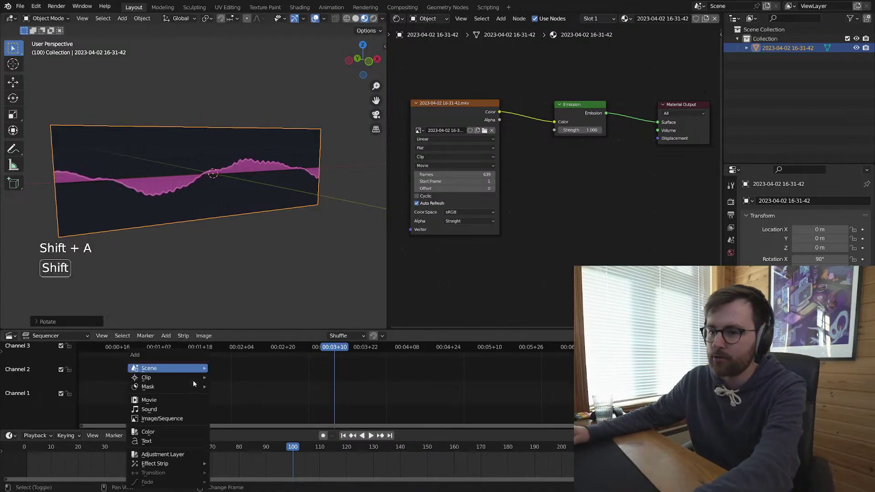
click(156, 399)
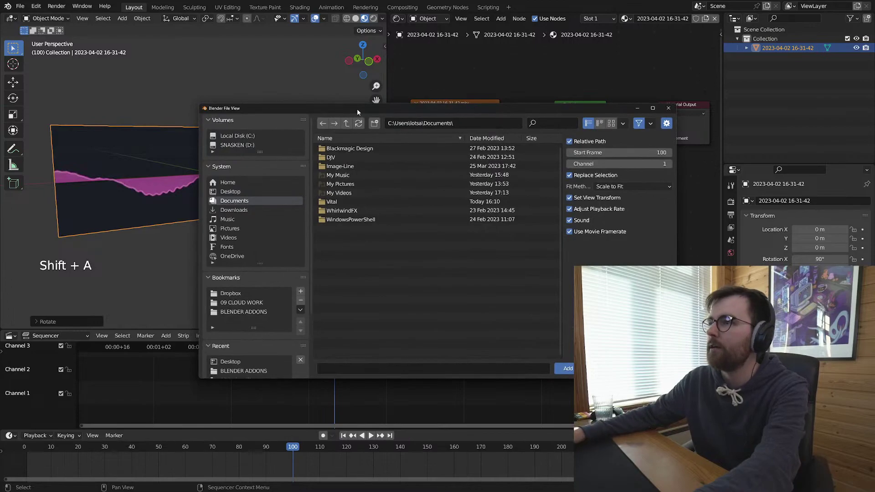
drag(357, 108, 271, 107)
click(144, 190)
click(269, 147)
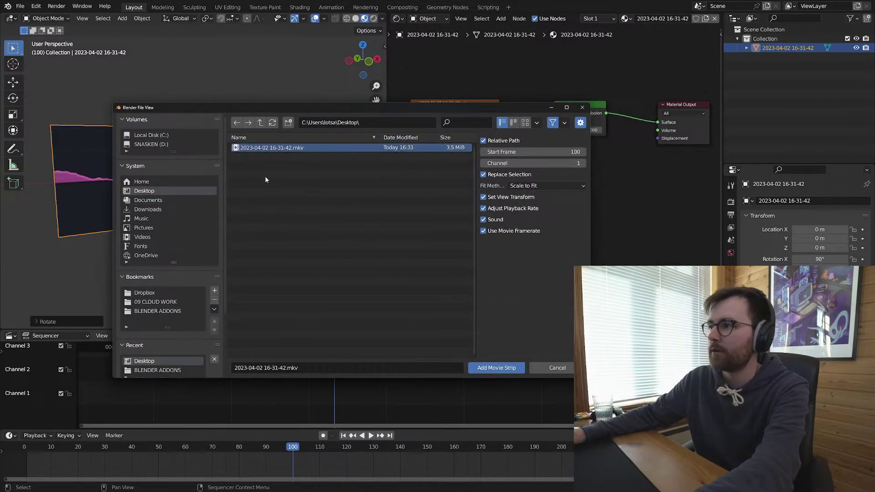
click(497, 369)
ctrl+middle_drag(439, 392, 386, 401)
key(ctrl+z)
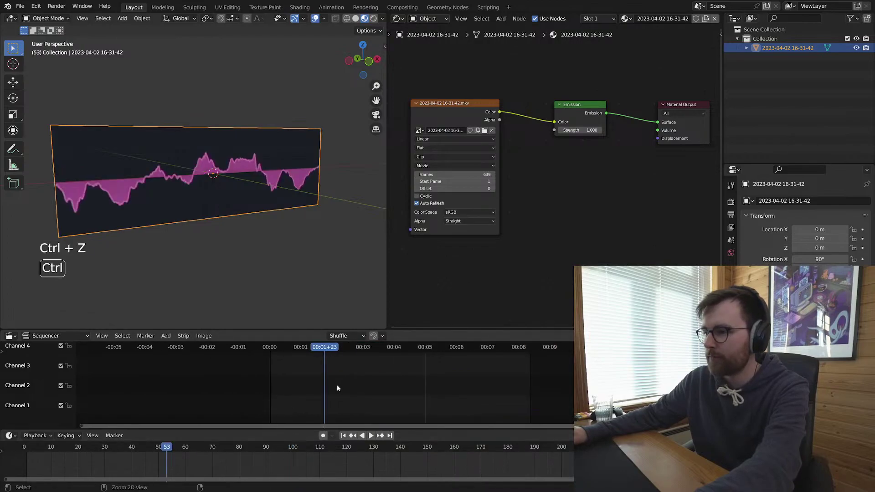
key(shift+a)
click(281, 383)
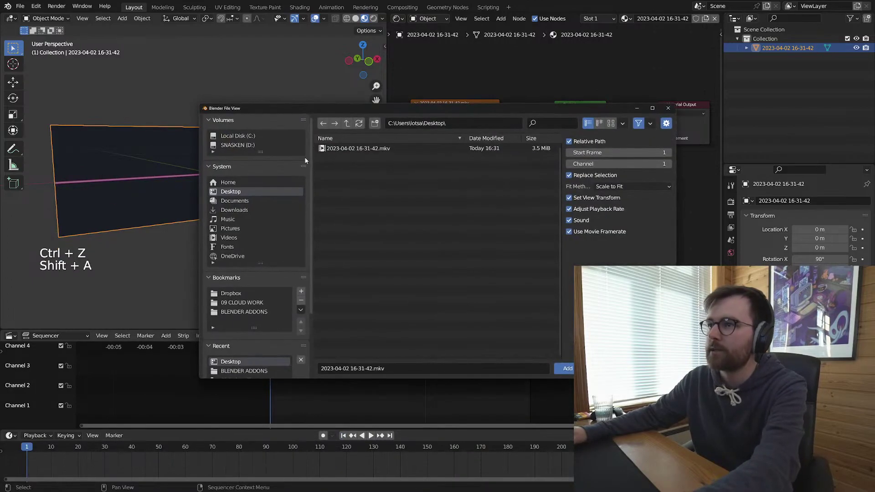
double_click(351, 149)
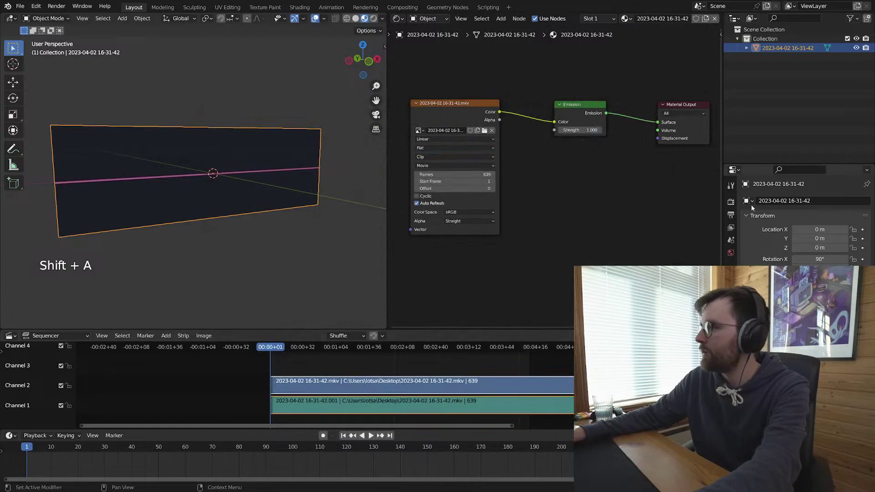
Step: Display the scene's output settings to check the frame rate, and play the waveform animation with its sound
click(731, 202)
click(731, 214)
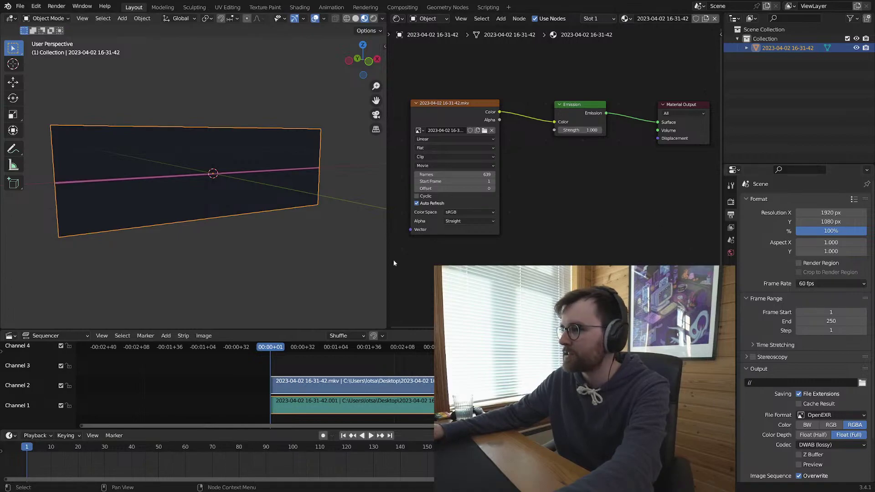
key(space)
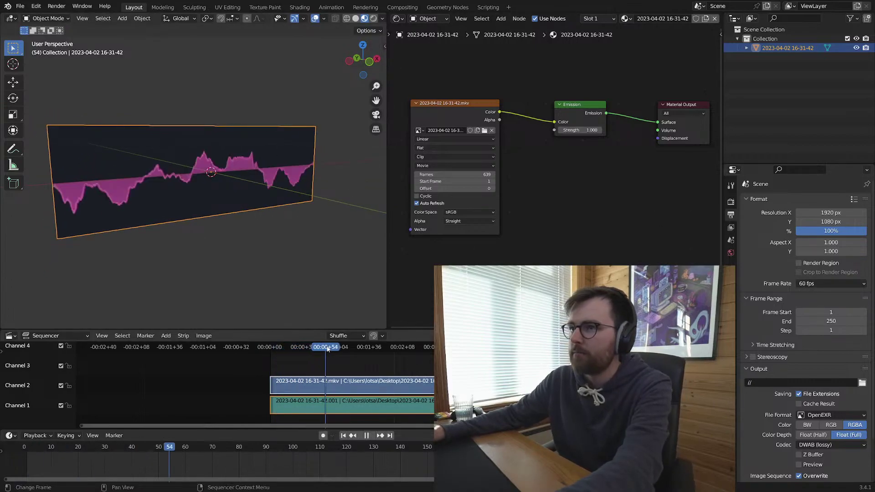
key(space)
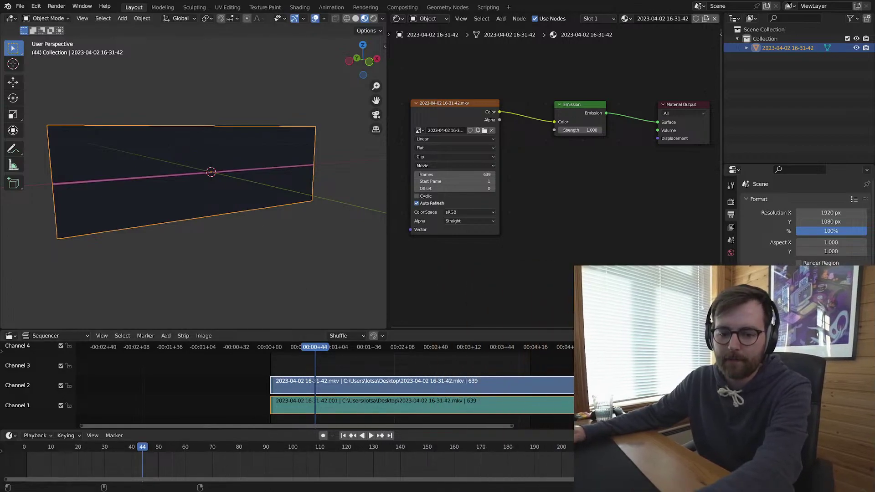
click(226, 260)
scroll(274, 255, down, 2)
click(275, 188)
middle_drag(320, 187, 301, 190)
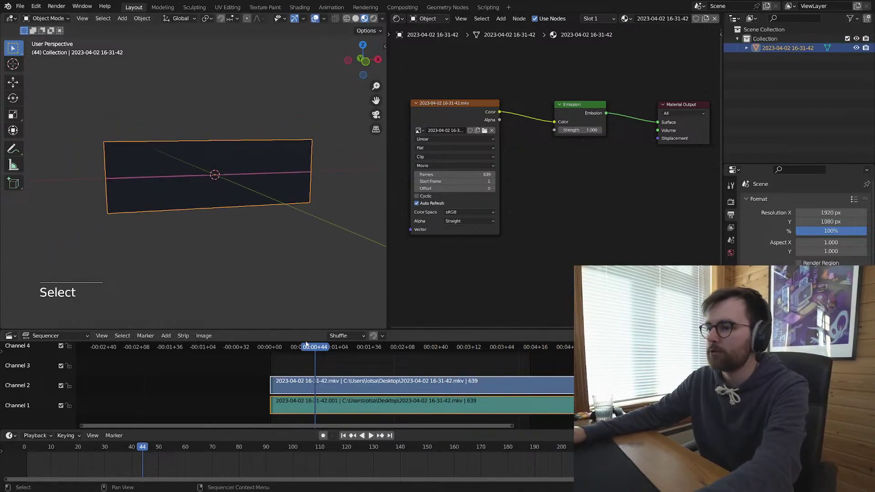
drag(307, 347, 309, 347)
key(space)
Step: Turn on the waveform display for the recording's sound strip in channel 1
ctrl+middle_drag(346, 370, 374, 381)
middle_drag(380, 387, 301, 361)
click(334, 391)
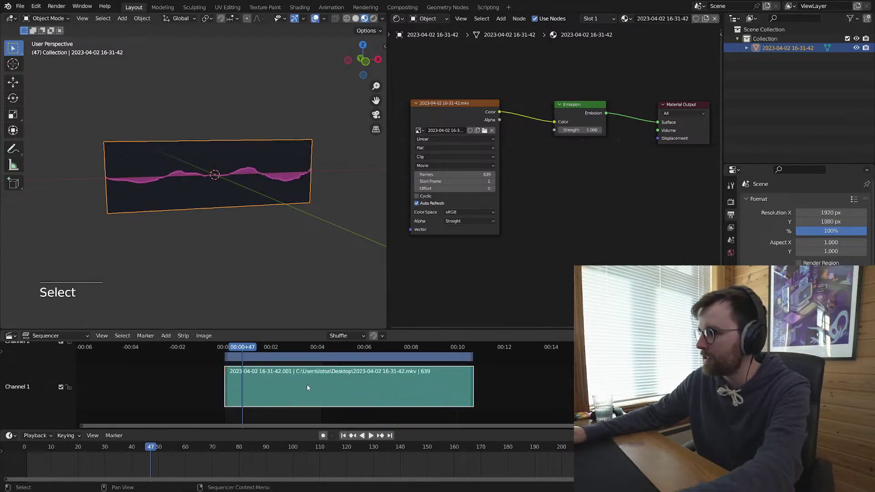
key(n)
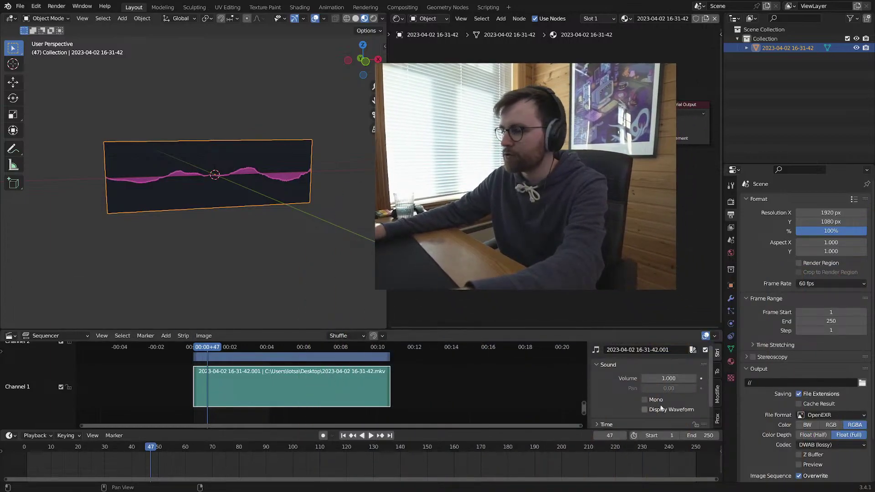
click(451, 385)
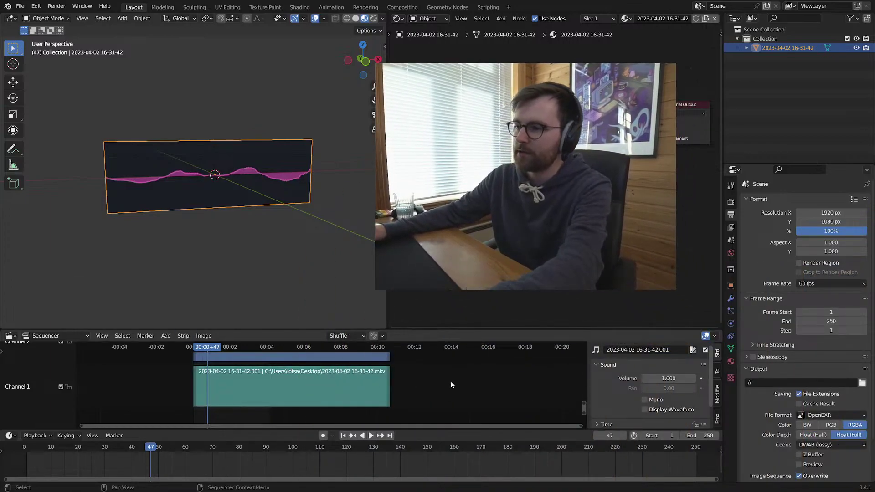
click(645, 410)
ctrl+middle_drag(583, 417, 427, 390)
ctrl+middle_drag(624, 411, 665, 384)
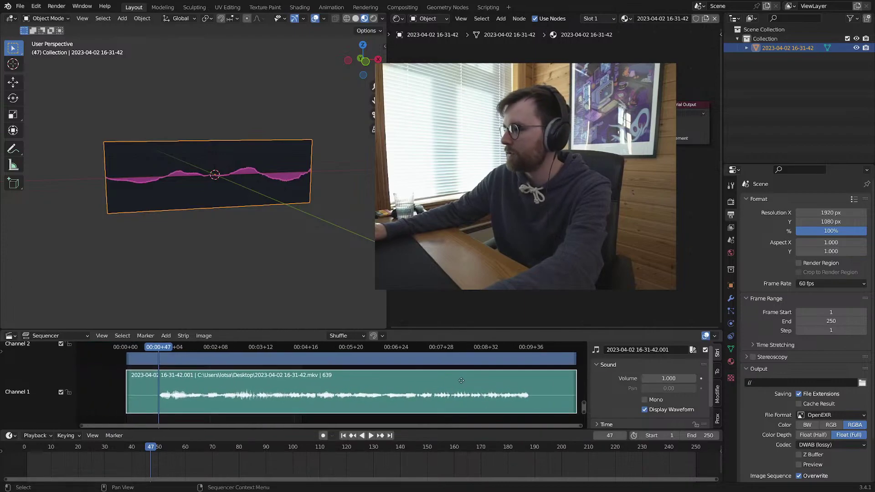
Step: Set the sound strip's volume to 1.8 and play the animation to check it
drag(669, 378, 695, 379)
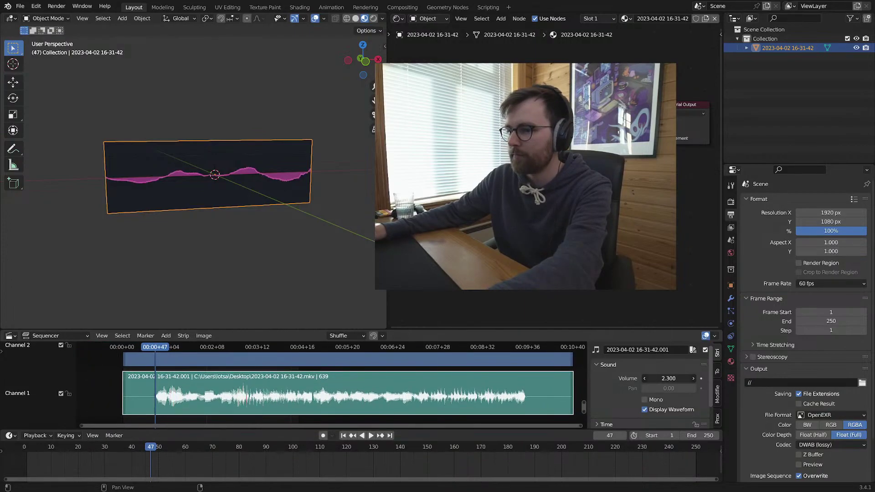
ctrl+middle_drag(351, 395, 542, 399)
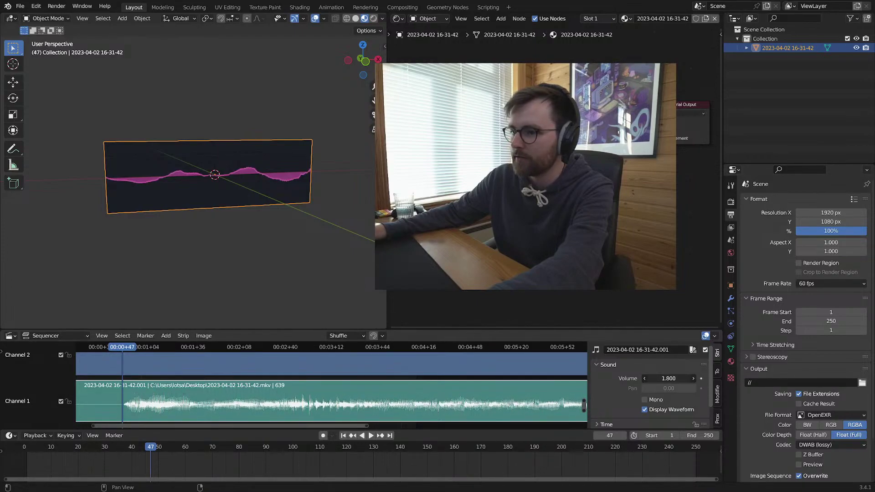
ctrl+middle_drag(371, 393, 344, 393)
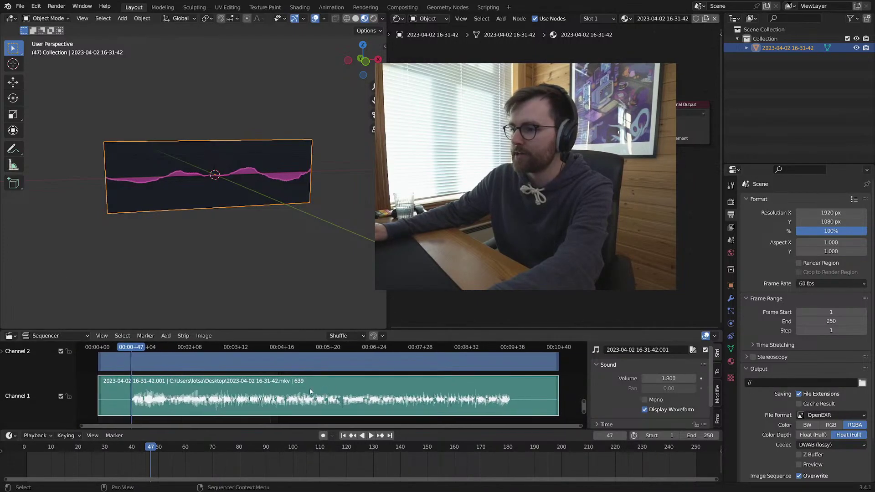
key(space)
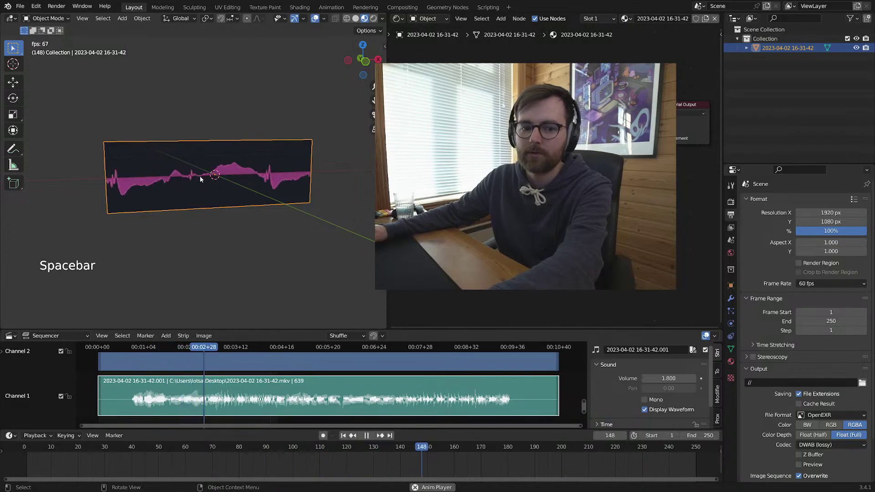
key(space)
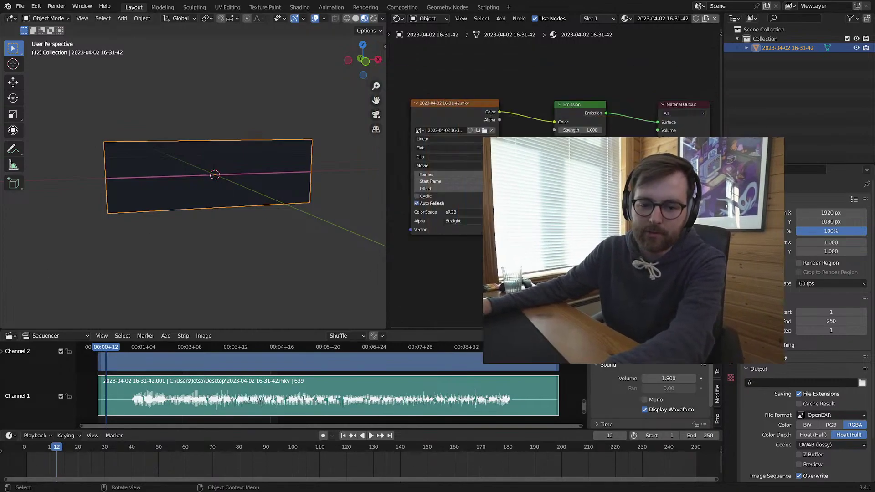
Step: Reduce the height of the sequencer area and hide its strip properties sidebar
click(281, 86)
click(269, 160)
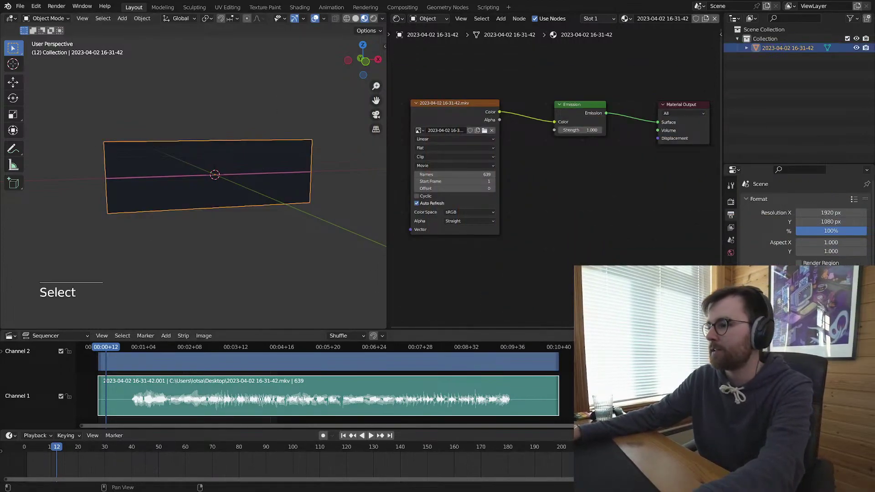
drag(507, 329, 507, 351)
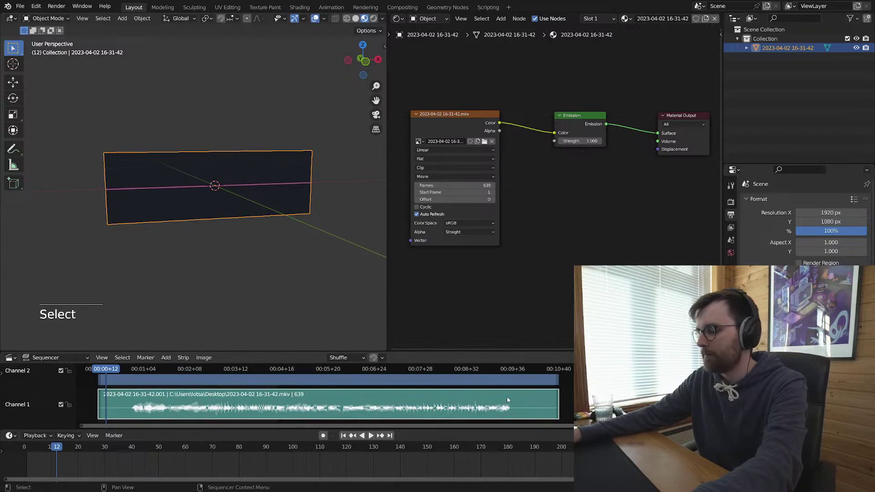
key(n)
ctrl+middle_drag(508, 395, 558, 392)
Step: Set the scene's end frame to 575, just past the end of the audible waveform
ctrl+middle_drag(456, 463, 442, 463)
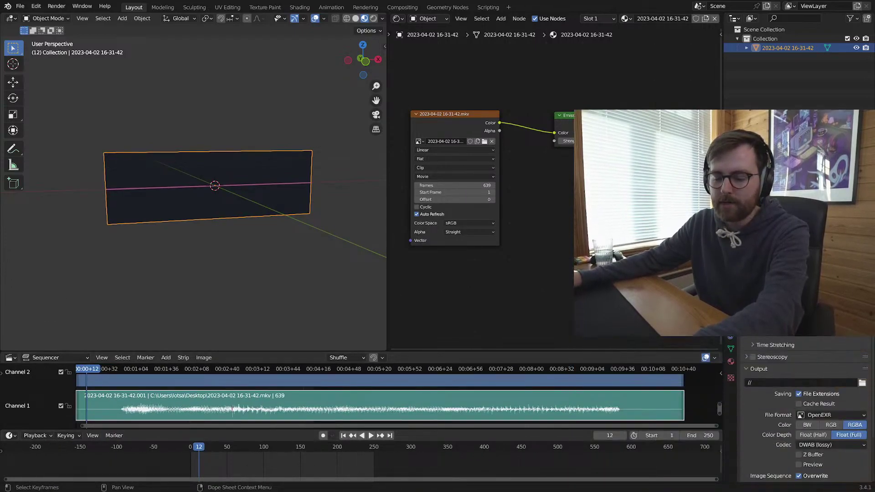
click(405, 370)
key(space)
drag(420, 369, 621, 380)
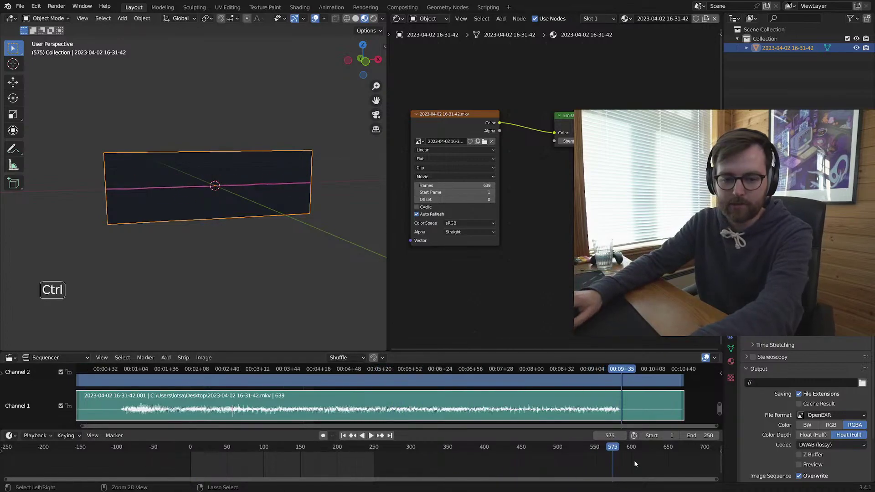
key(ctrl+End)
ctrl+middle_drag(497, 462, 497, 463)
Step: Hide the sequencer's toolbar and channel list, and fit the strips' full length into the view
mouse_move(503, 393)
middle_down()
mouse_move(472, 392)
mouse_move(502, 391)
middle_up()
key(t)
key(t)
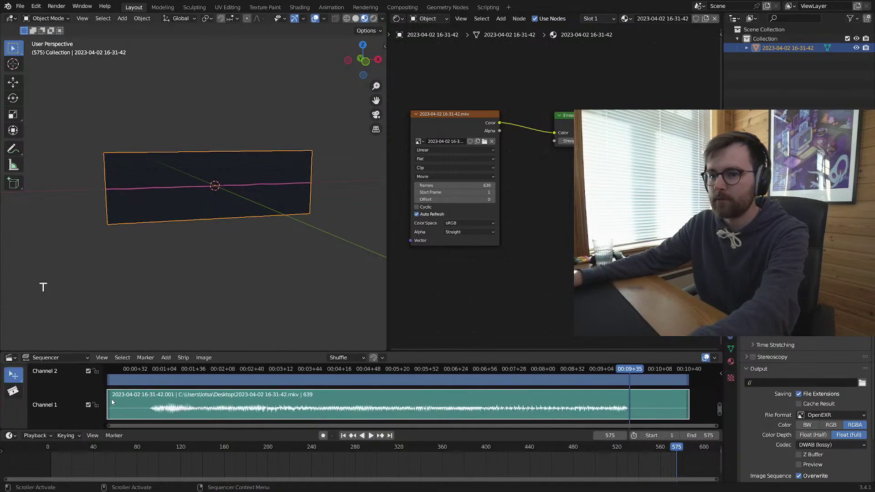
drag(76, 375, 3, 375)
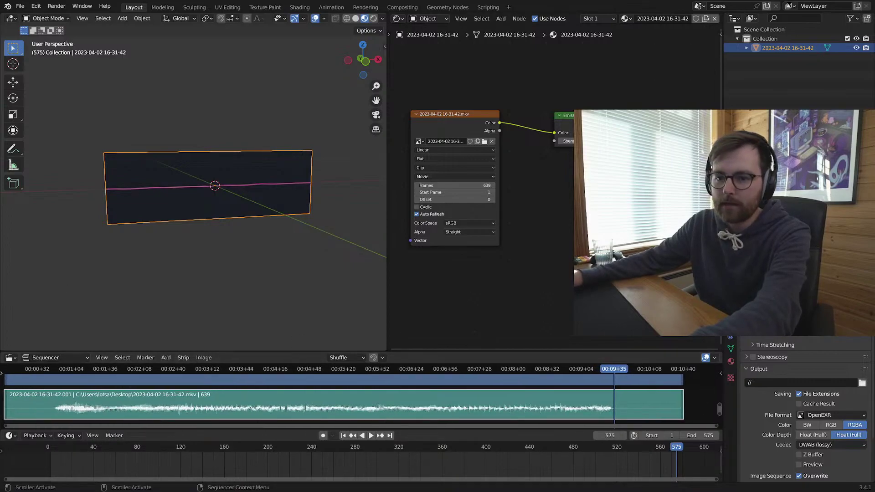
drag(7, 427, 0, 427)
Step: Play the animation from frame 0 to check the waveform against the sound
drag(71, 367, 39, 371)
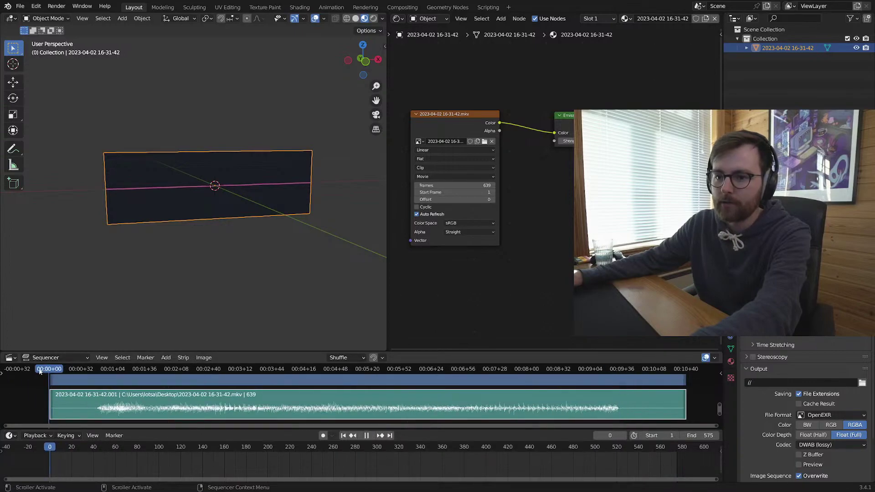
key(space)
key(space)
key(space)
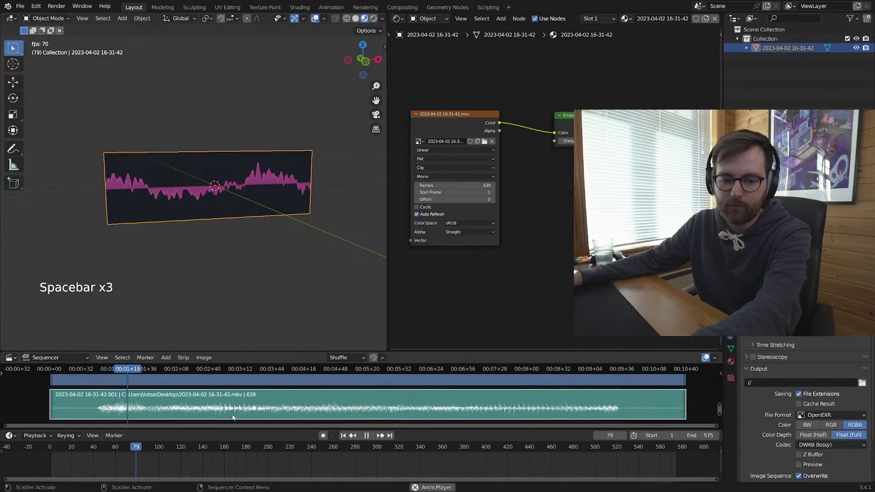
Step: Set the scene's end frame to 596 and slightly enlarge the timeline area
drag(713, 424, 726, 424)
drag(675, 369, 613, 370)
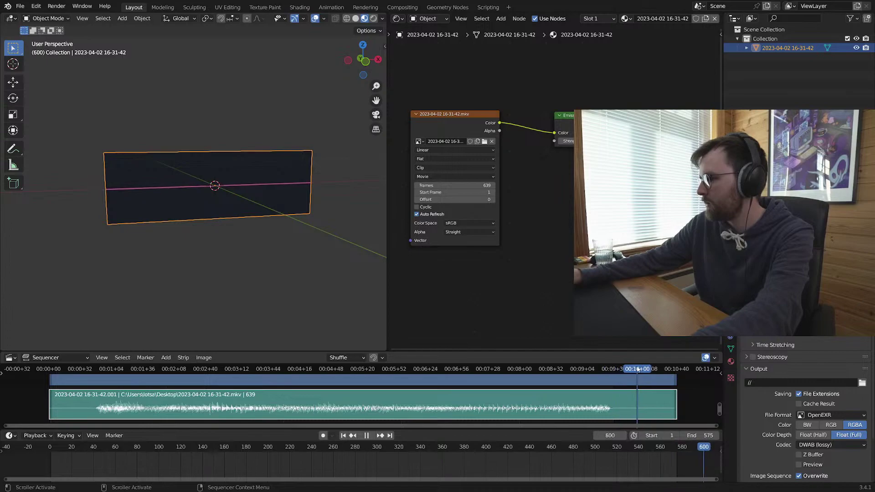
key(ctrl+End)
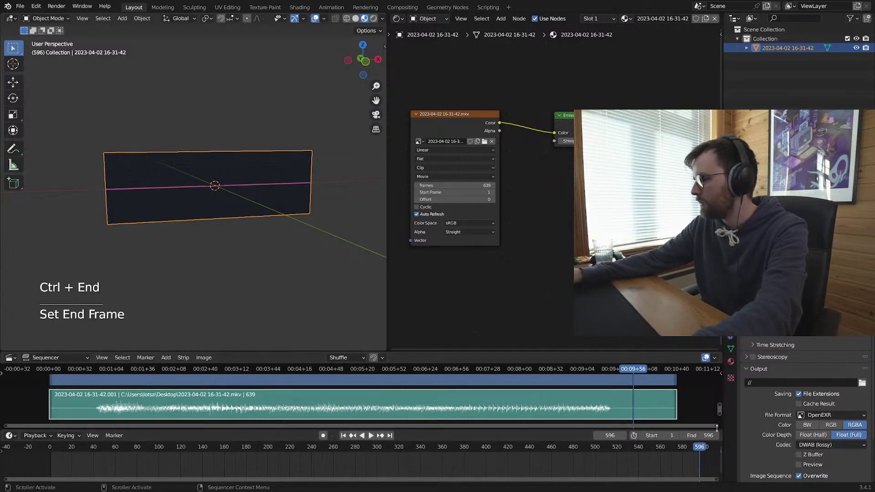
drag(716, 427, 674, 419)
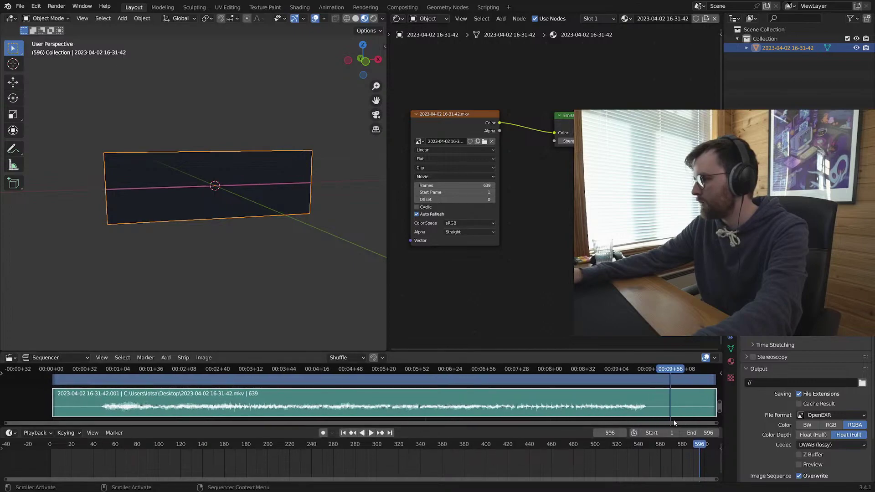
key(Home)
Step: Replay the animation, stop it at frame 147, and deselect the waveform plane
key(space)
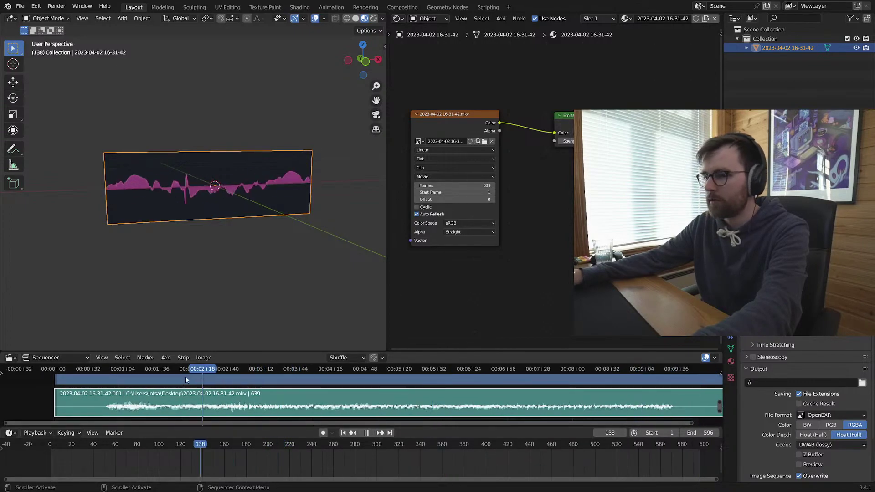
key(space)
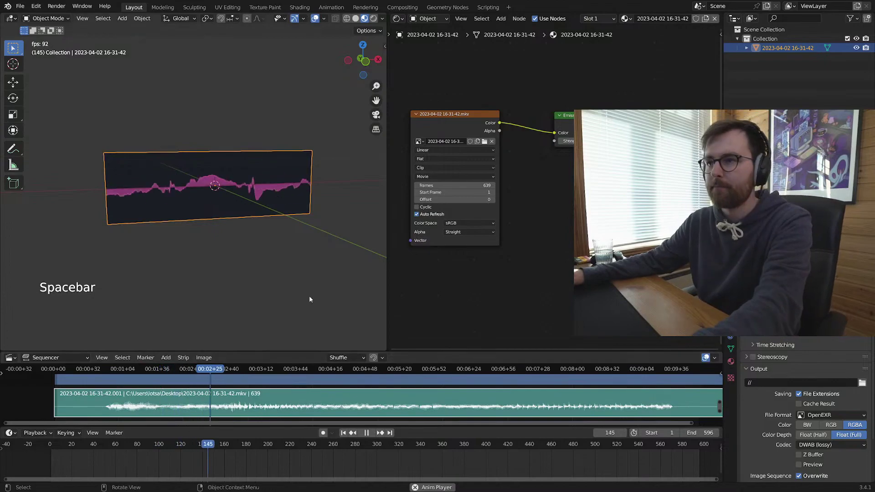
key(space)
click(302, 226)
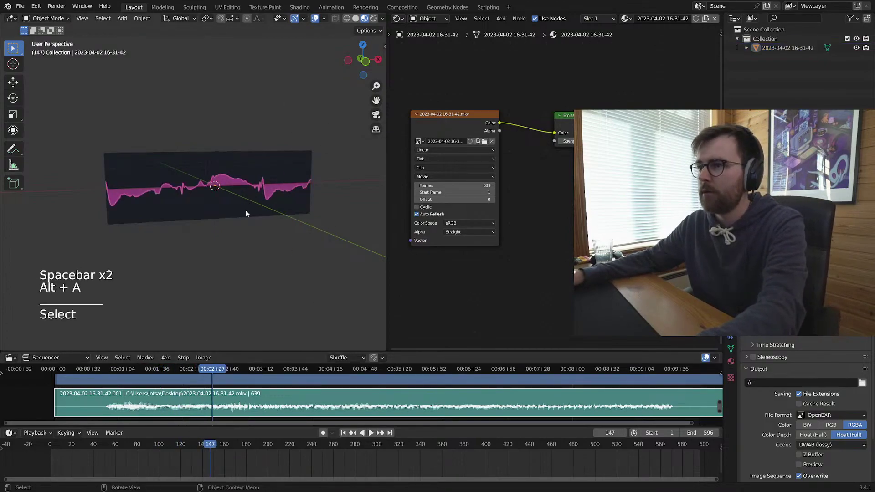
Step: Save the project to the Desktop folder as Synth_v01_.blend
key(ctrl+s)
drag(539, 111, 503, 104)
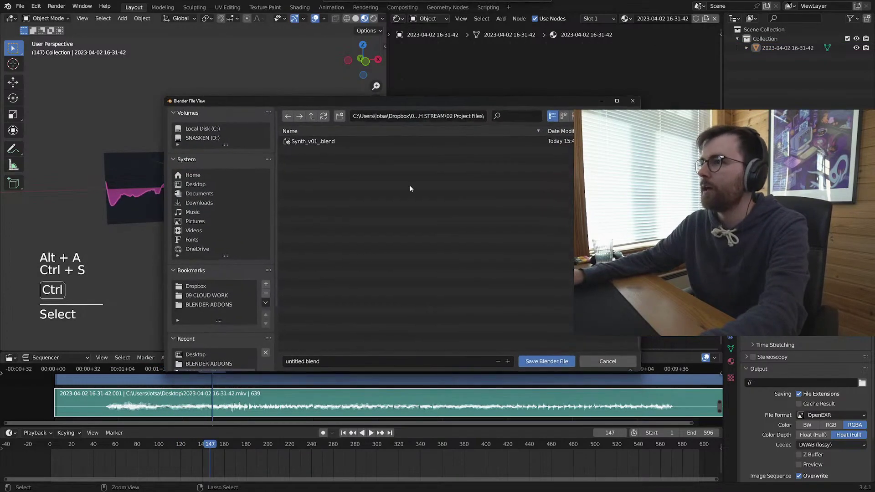
click(196, 184)
double_click(303, 360)
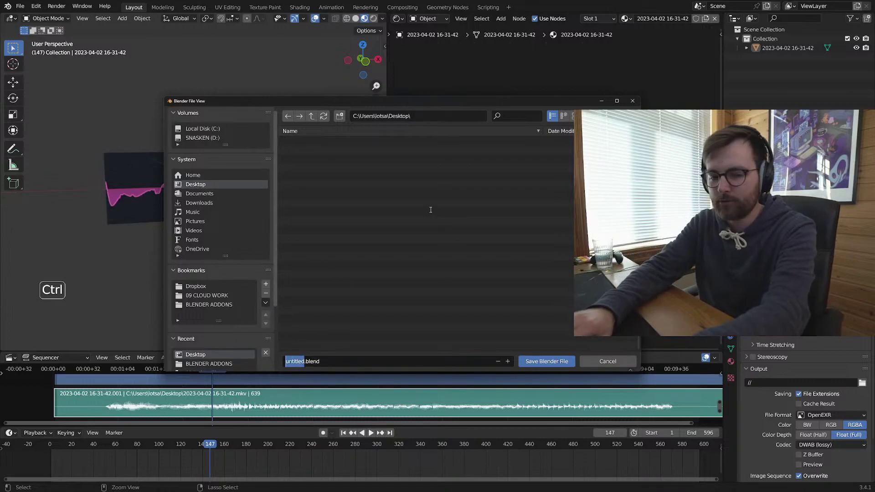
text(Synth_v01_)
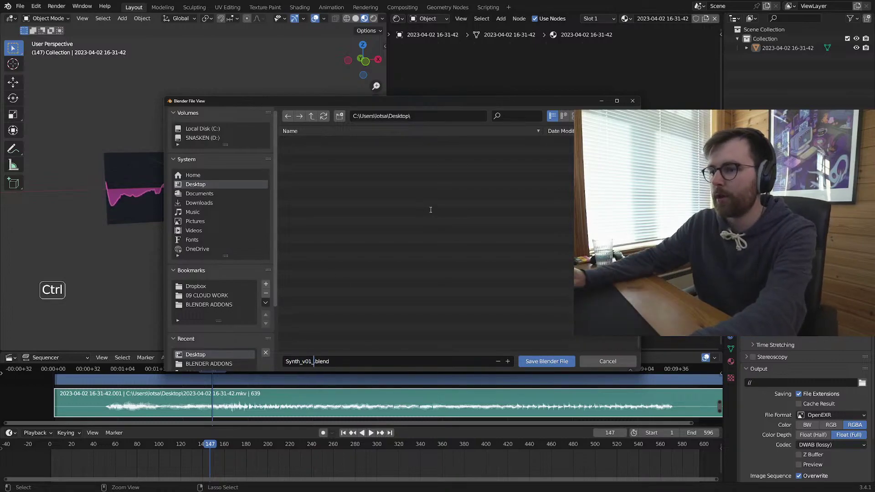
key(Return)
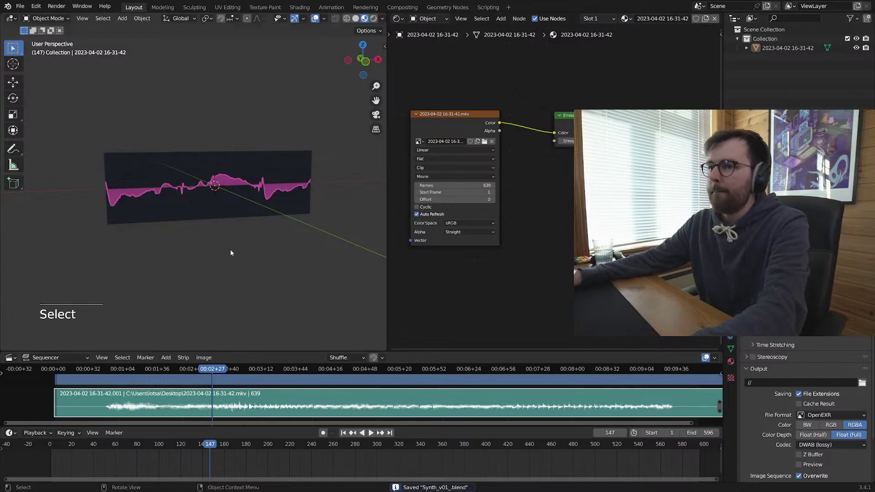
middle_drag(231, 252, 259, 226)
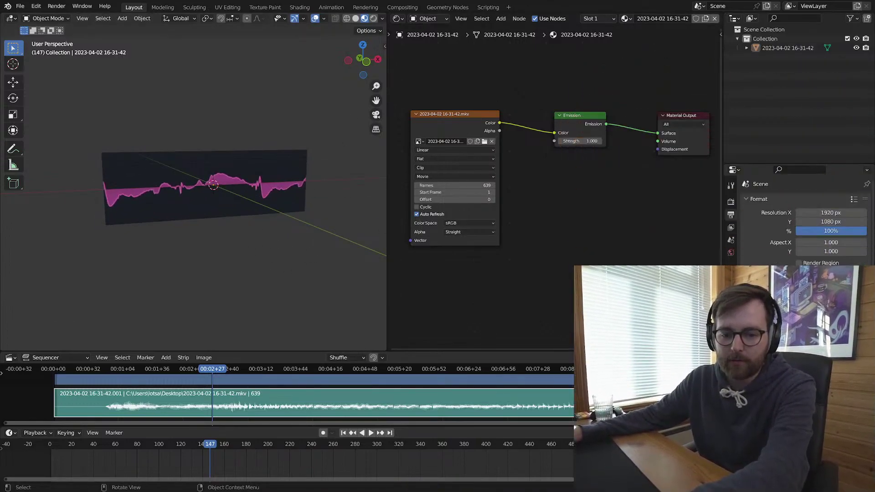
click(262, 169)
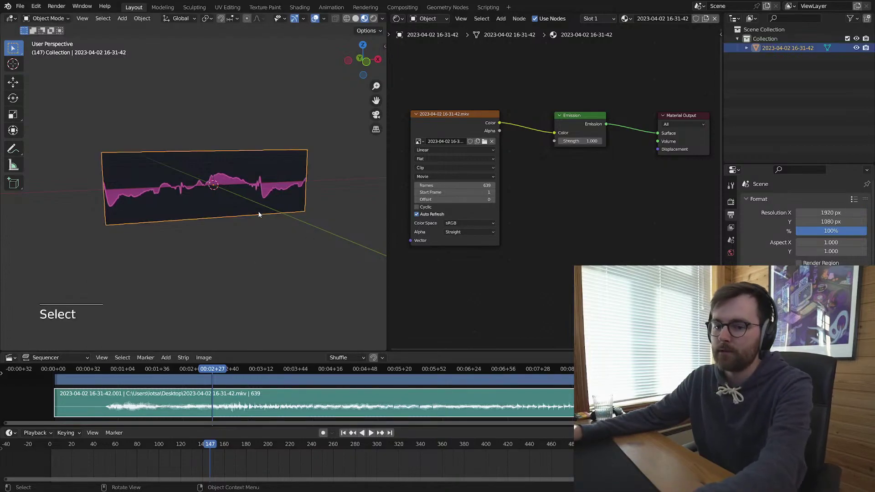
scroll(253, 193, up, 2)
shift+middle_drag(253, 196, 245, 217)
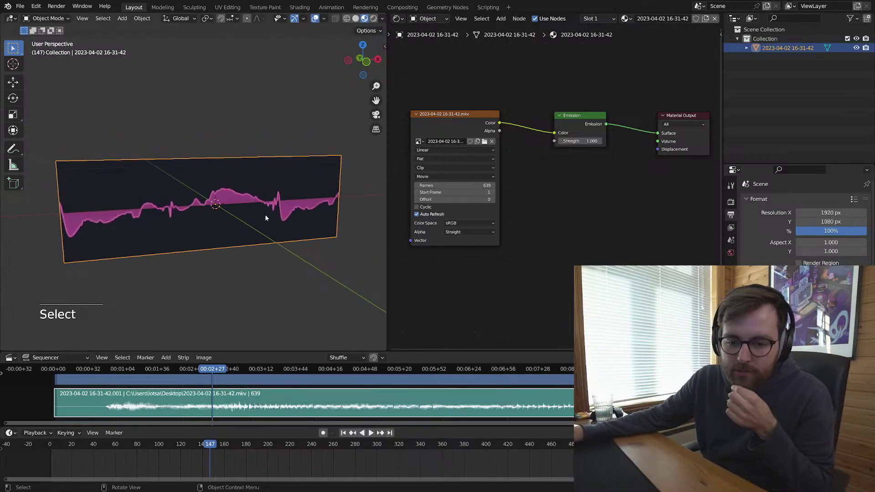
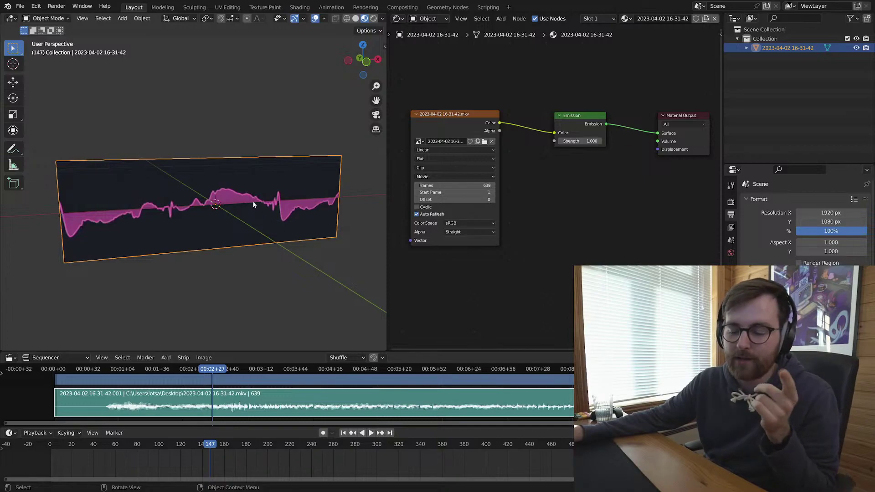
Step: Test-render with the recording's movie strip in the Video Sequencer, close the render, and delete that strip, keeping the sound strip
click(220, 383)
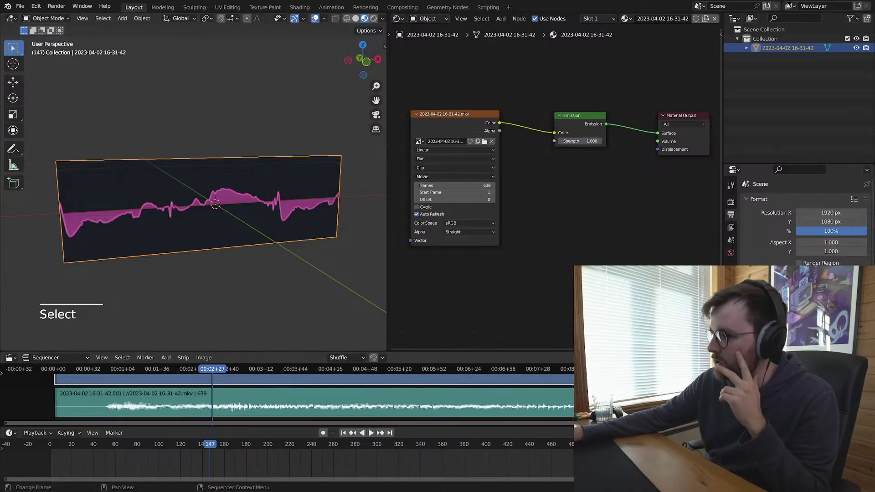
drag(718, 407, 718, 402)
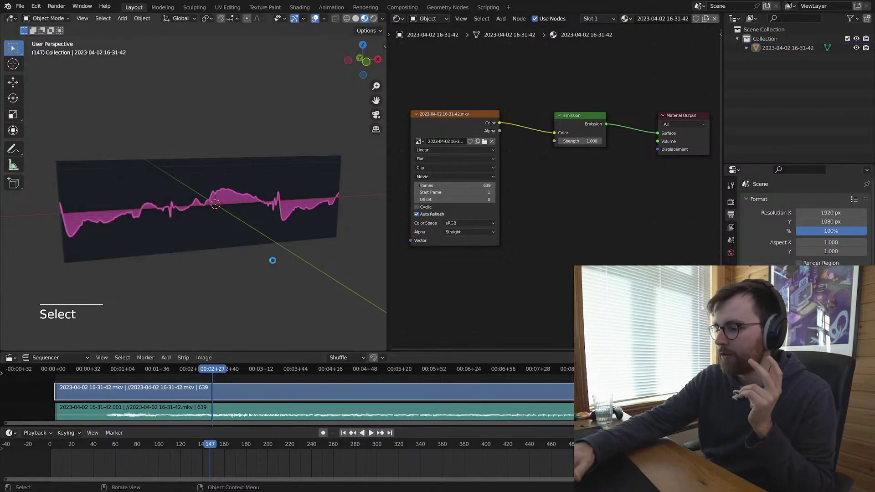
key(F12)
click(661, 56)
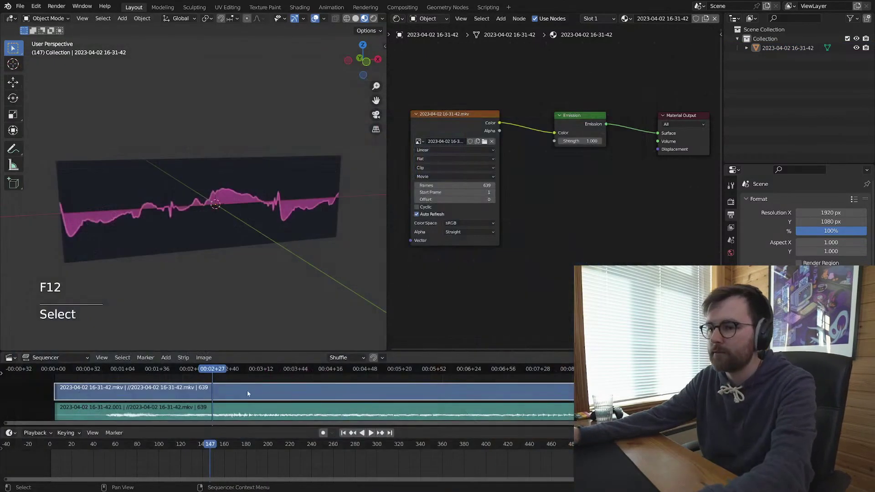
key(x)
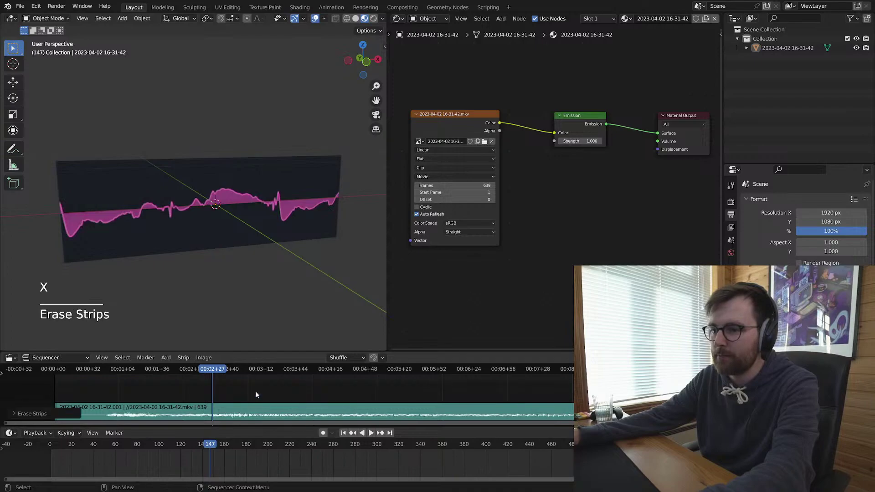
Step: Add a camera, align it to the current view, and move it to frame the whole waveform plane
key(F12)
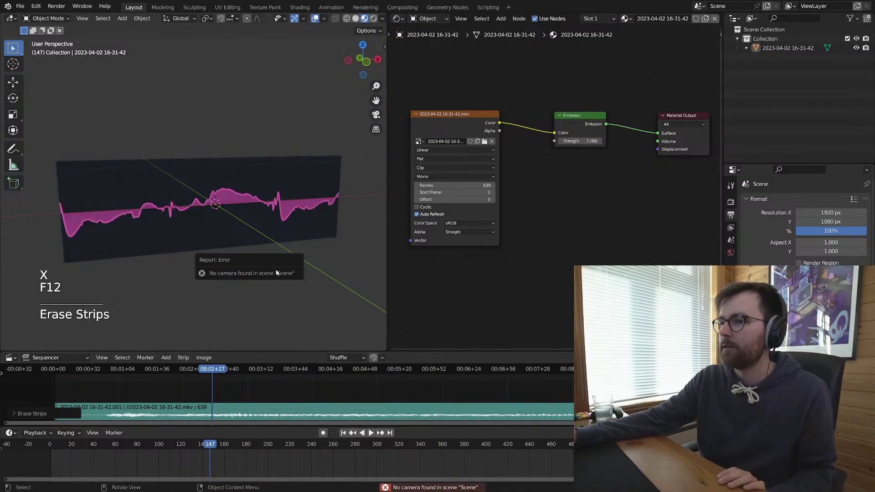
key(shift+a)
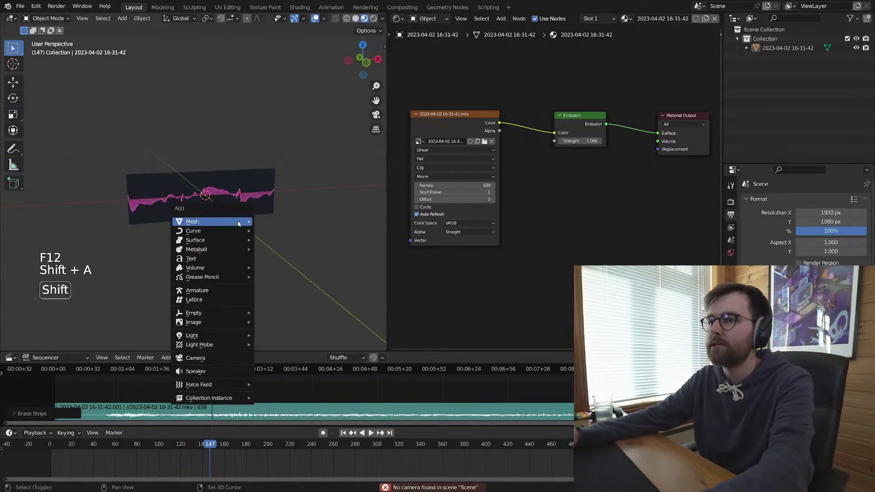
click(212, 358)
key(ctrl+alt+KP_0)
key(g)
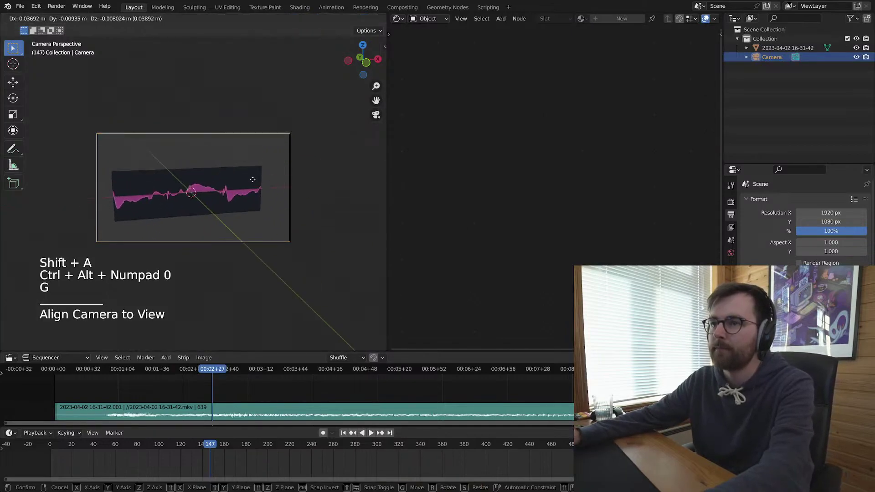
key(g)
click(255, 245)
ctrl+middle_drag(255, 245, 256, 201)
Step: Render frame 147 through the camera, close the render window, deselect everything, and save the project
key(F12)
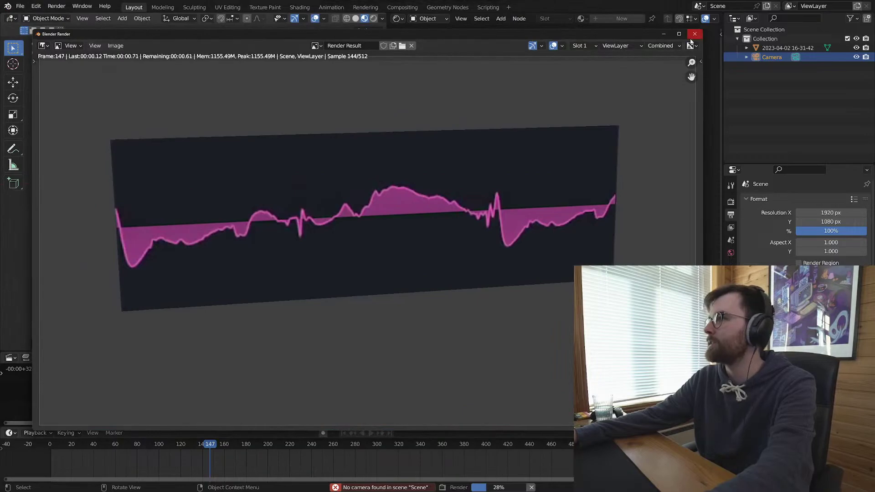
click(693, 35)
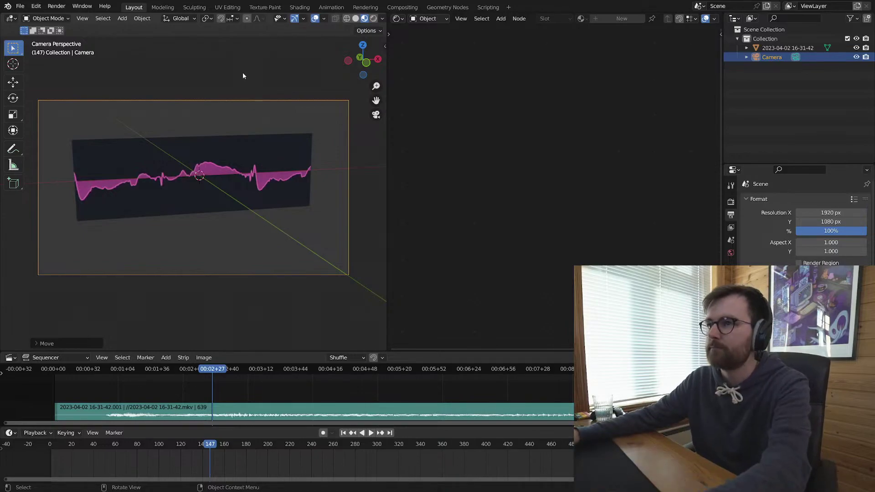
click(250, 167)
key(alt+a)
key(ctrl+s)
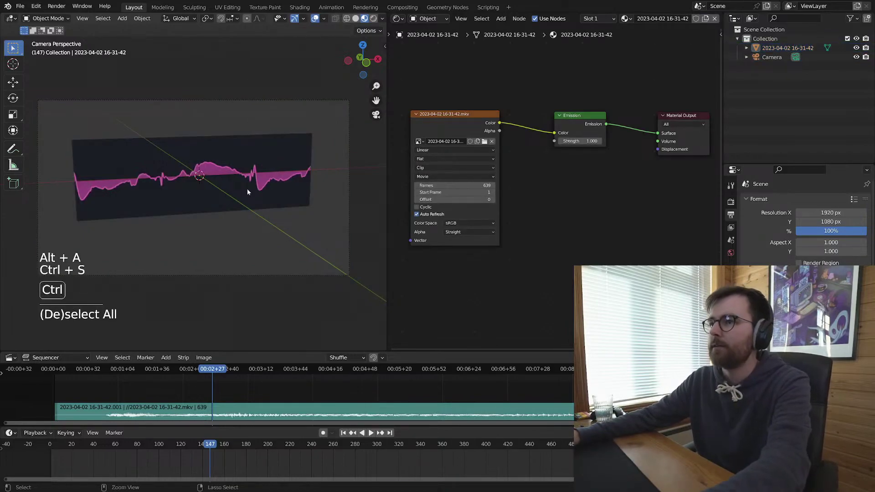
Step: Scale the camera object down and move it farther away from the waveform plane
middle_drag(247, 188, 210, 171)
click(241, 179)
key(q)
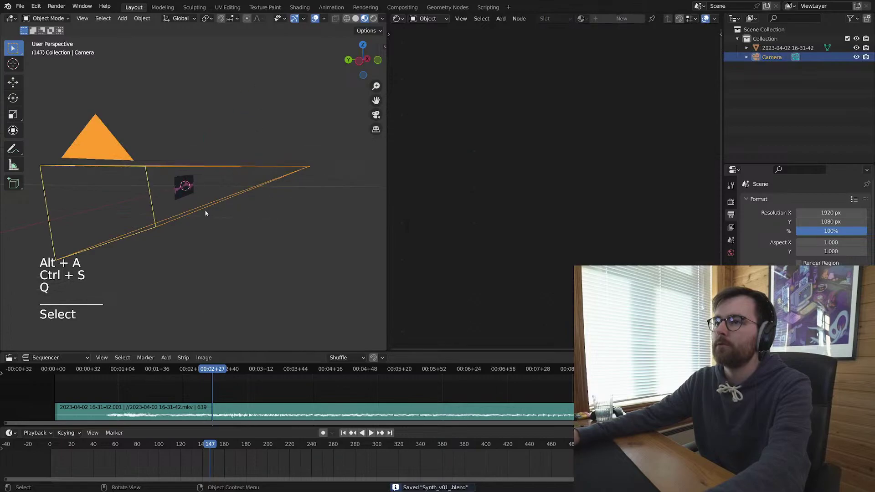
key(s)
click(288, 225)
middle_drag(288, 226, 191, 220)
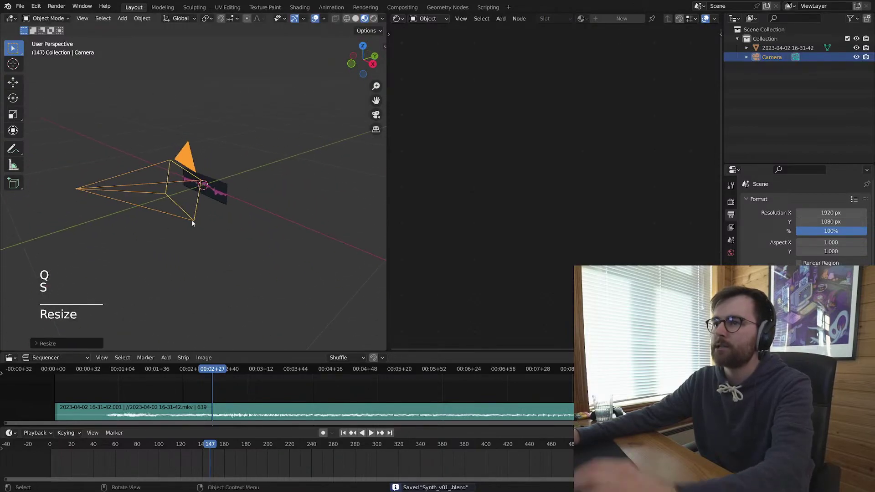
middle_drag(255, 233, 282, 214)
key(g)
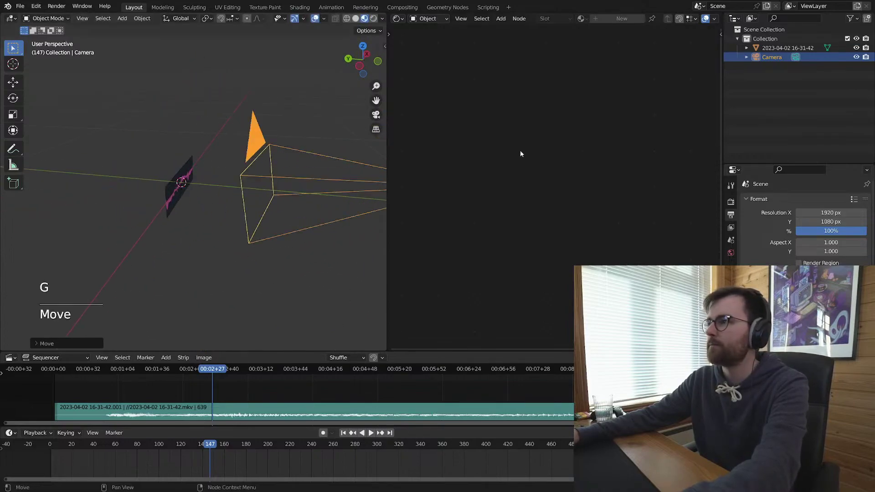
Step: Split the node editor area and make its upper part a 3D viewport showing the camera view in rendered shading without the toolbar
drag(722, 12, 638, 194)
key(shift+F5)
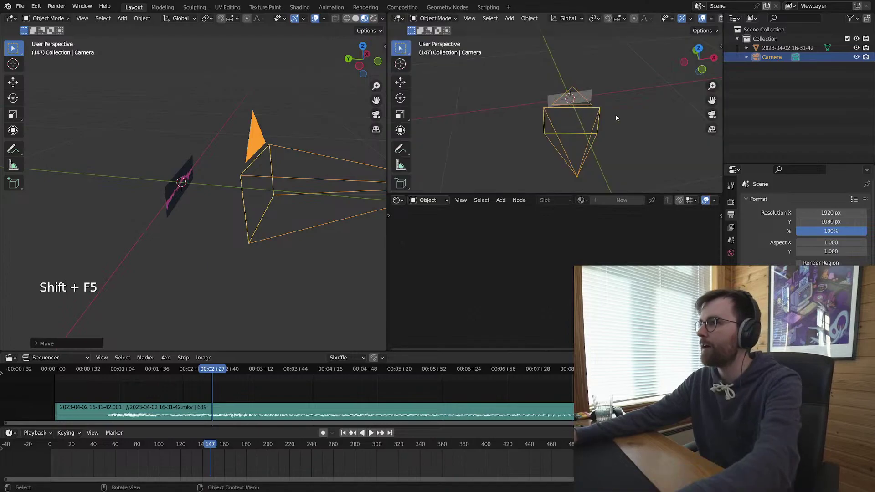
key(t)
key(KP_0)
scroll(621, 121, up, 2)
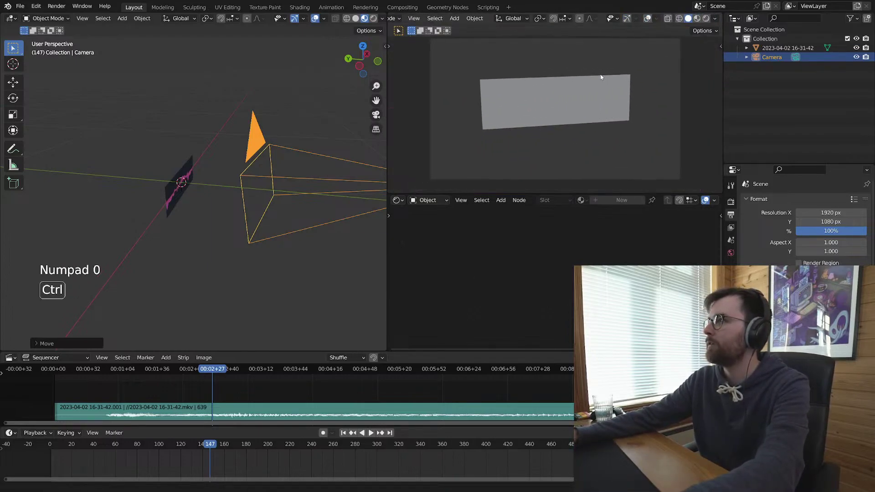
key(z)
click(507, 53)
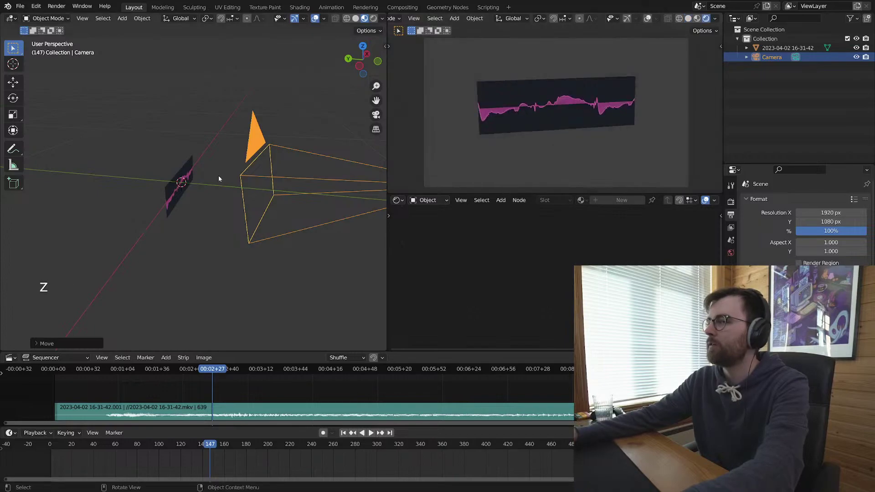
Step: Select the waveform plane and the camera together and move both upward above the world origin
middle_drag(219, 178, 277, 176)
scroll(277, 176, down, 1)
click(184, 186)
drag(304, 136, 171, 219)
key(g)
click(237, 193)
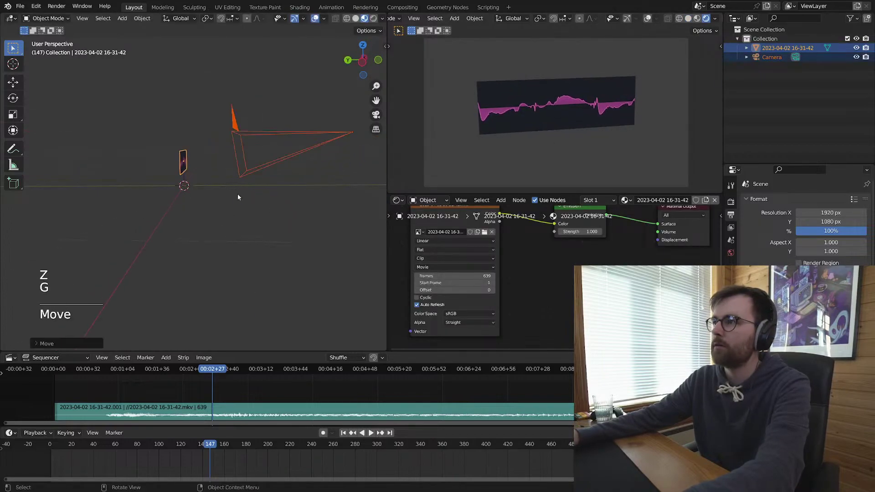
Step: Add a mesh plane at the origin as a floor under the waveform plane and scale it up
key(alt+a)
key(shift+a)
mouse_move(191, 24)
click(236, 24)
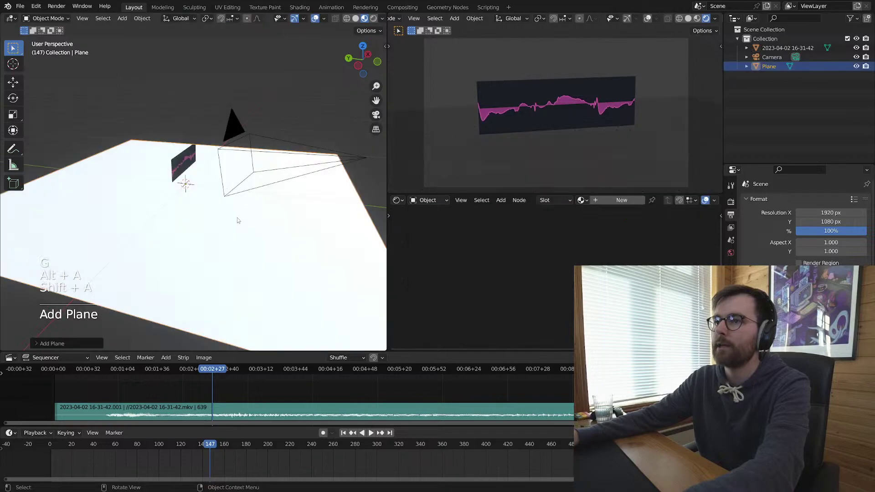
key(s)
click(249, 228)
Step: Choose Cycles as the render engine in the render settings and deselect the floor plane
click(731, 201)
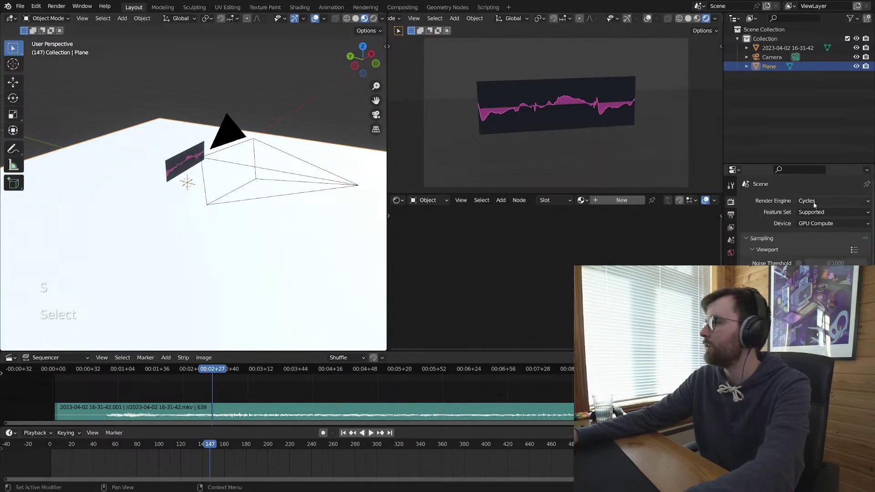
click(832, 200)
click(820, 236)
middle_drag(328, 223, 335, 206)
key(alt+a)
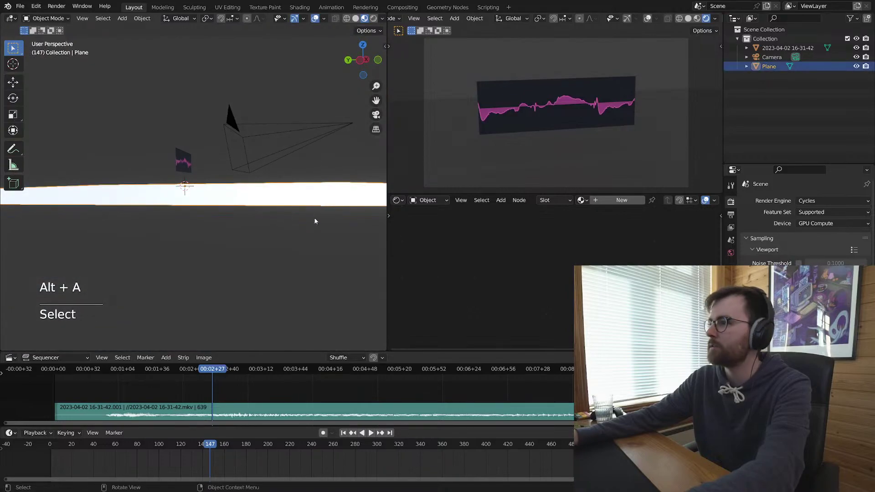
Step: Preview the main viewport in rendered shading and set it back to solid shading
key(z)
click(221, 252)
middle_drag(289, 204, 238, 238)
key(z)
click(240, 130)
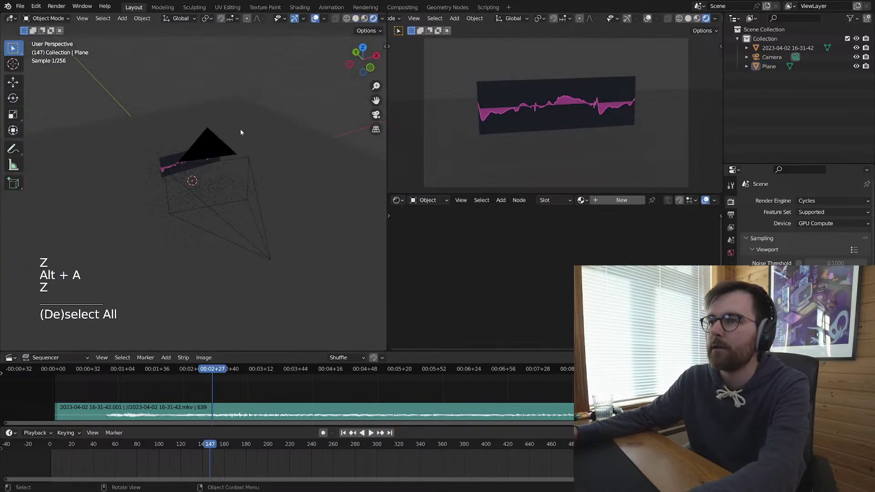
key(z)
click(295, 220)
Step: Select only the waveform plane in the main viewport and examine it up close
click(611, 101)
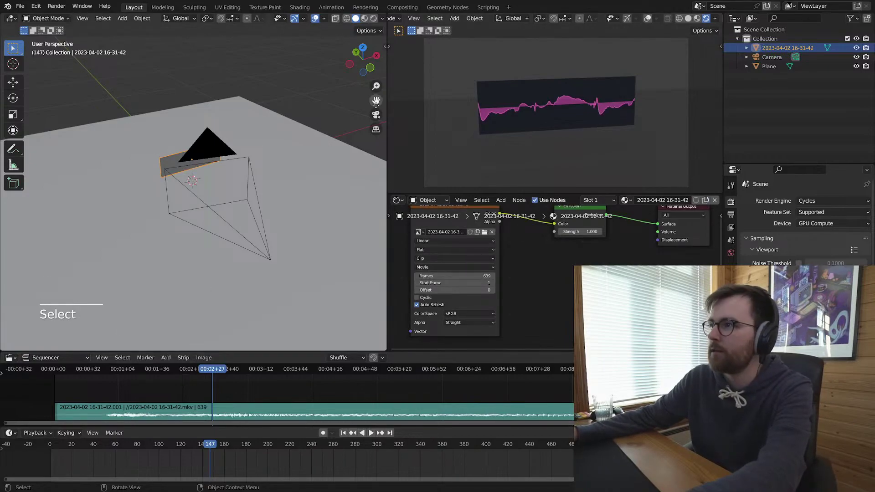
key(alt+a)
middle_drag(205, 191, 259, 194)
click(185, 162)
scroll(200, 159, up, 4)
middle_drag(260, 194, 233, 185)
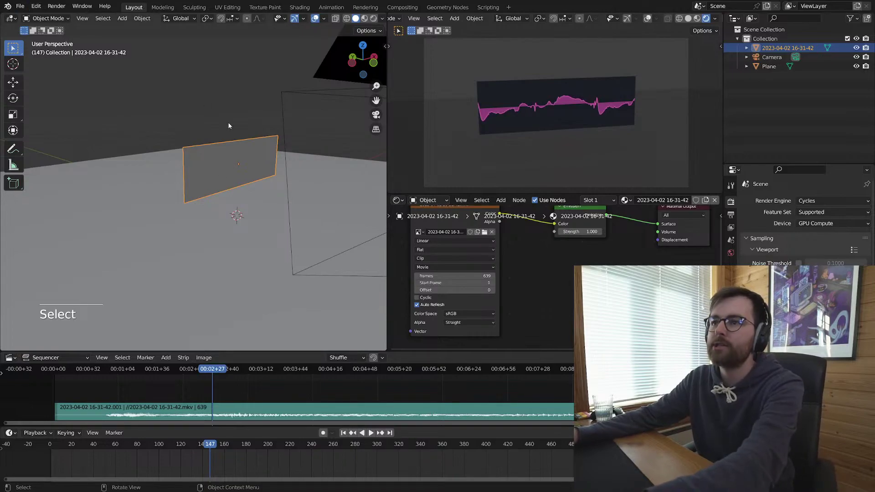
Step: Change the main 3D viewport to the Shader Editor, hide its sidebar, and nudge the movie texture node of the waveform material
key(shift+F3)
key(shift+F3)
key(shift+F3)
key(shift+F3)
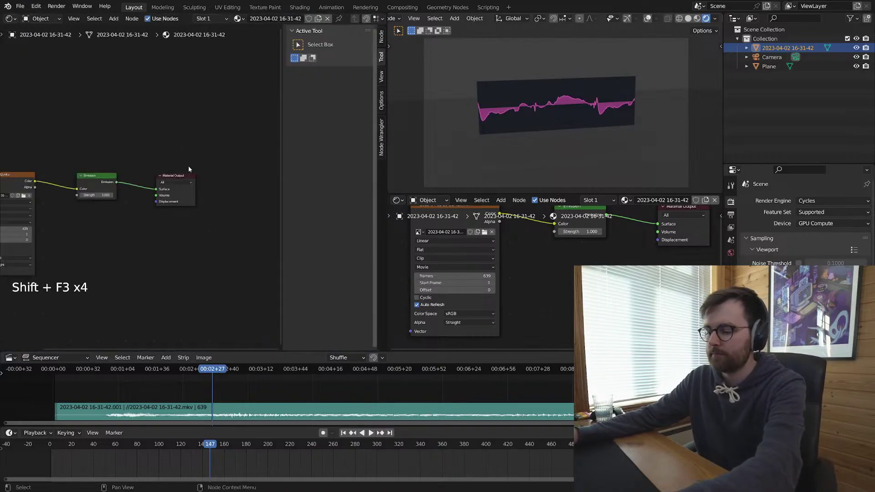
key(n)
scroll(201, 135, up, 2)
mouse_move(181, 163)
mouse_down()
mouse_move(136, 170)
mouse_move(114, 162)
mouse_move(150, 180)
mouse_move(173, 157)
mouse_up()
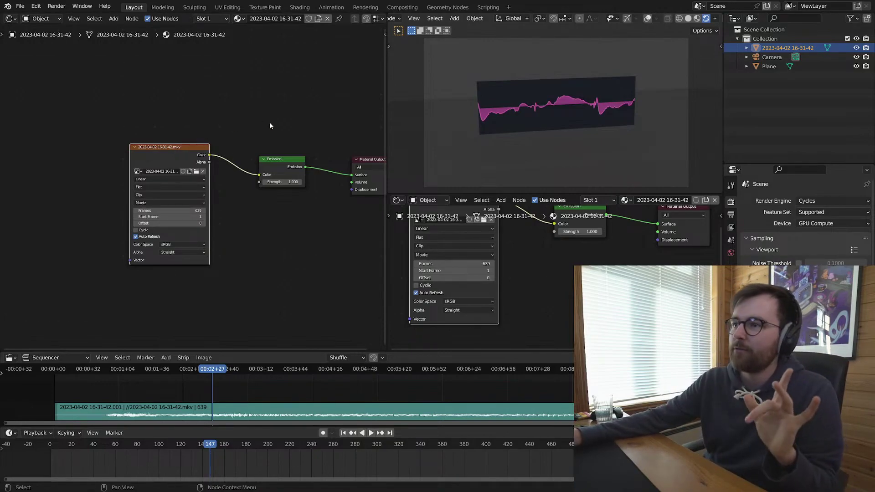
click(298, 108)
Step: Show the desktop, launch Vital to look at its initial preset, and close it again
key(super+d)
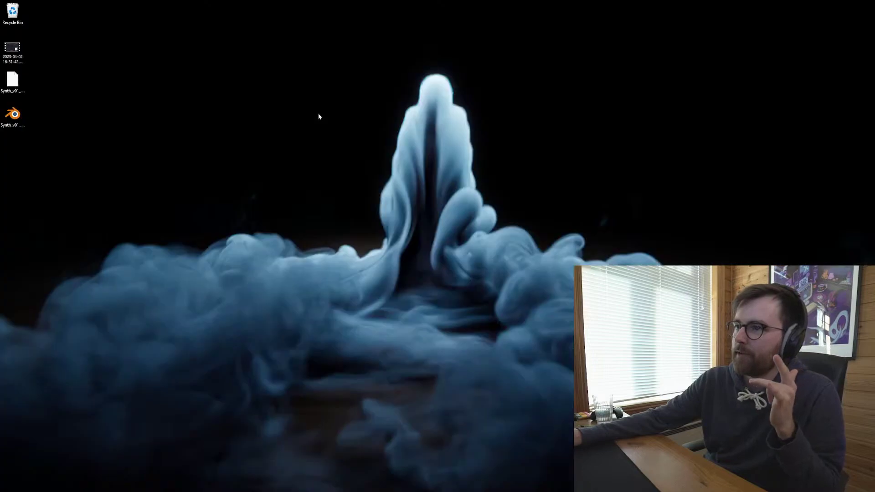
key(super)
text(vit)
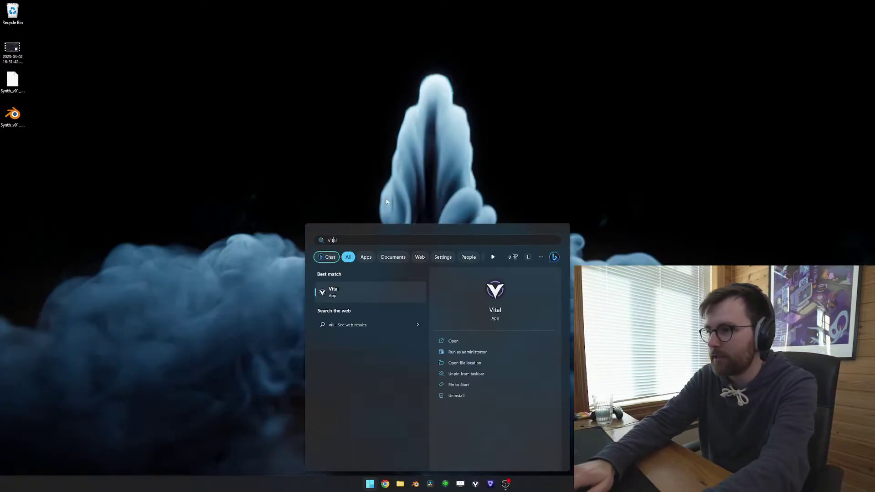
key(Return)
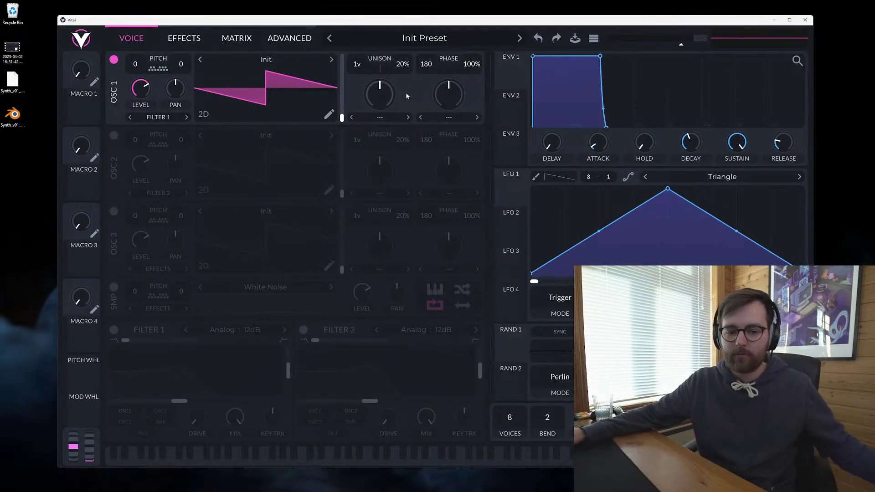
click(804, 20)
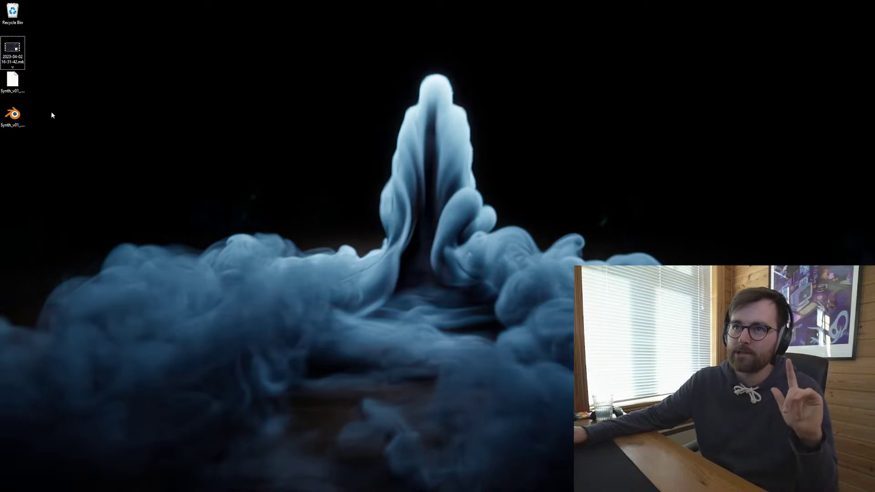
double_click(15, 47)
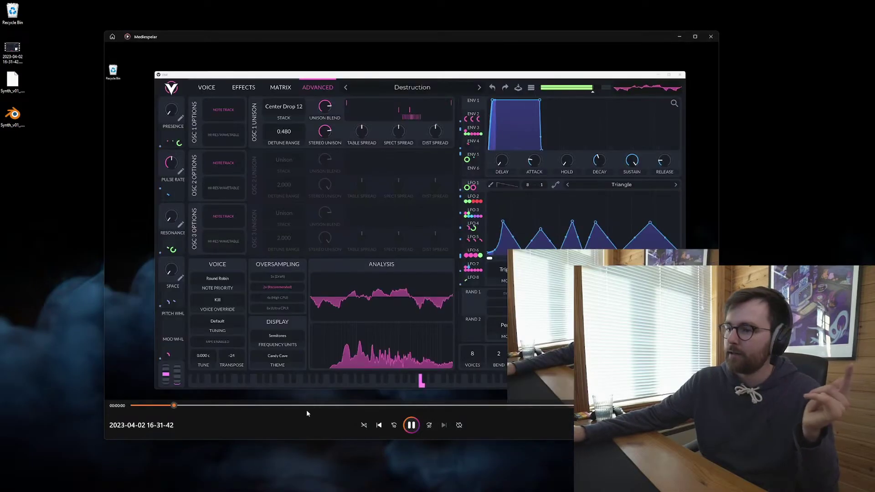
key(space)
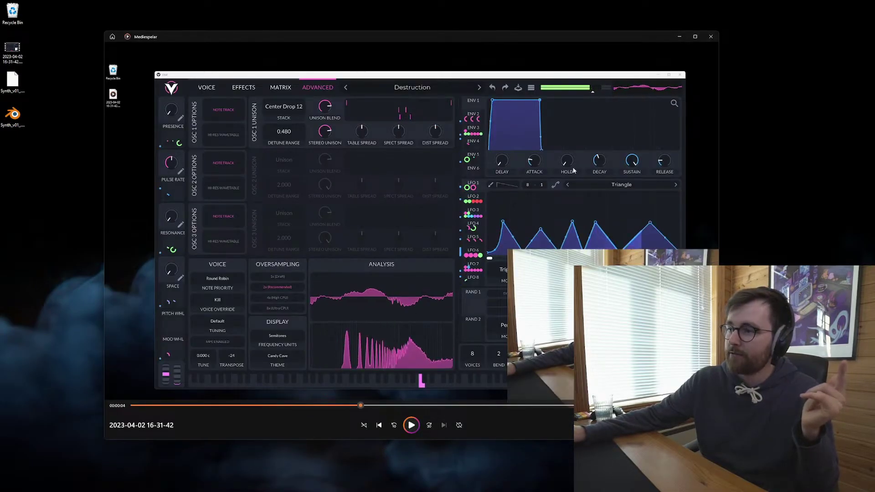
Step: Close the media player and play the waveform animation in the camera view without overlays, stopping at frame 197
click(711, 36)
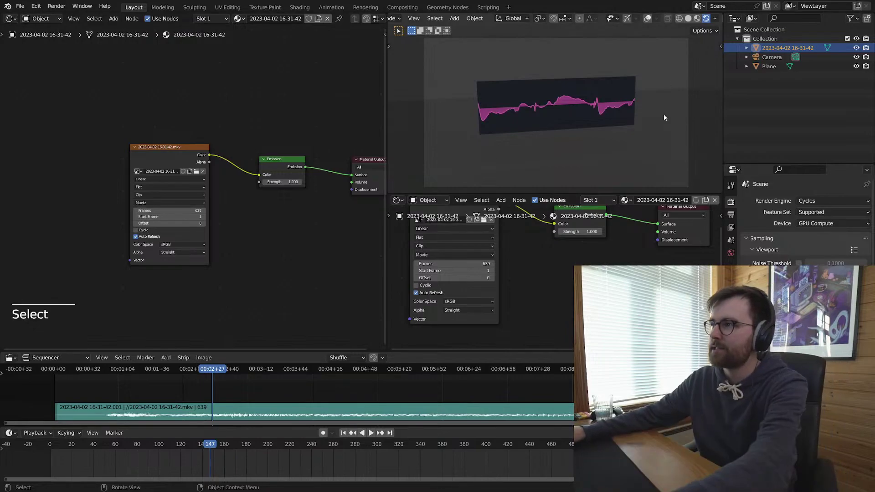
key(space)
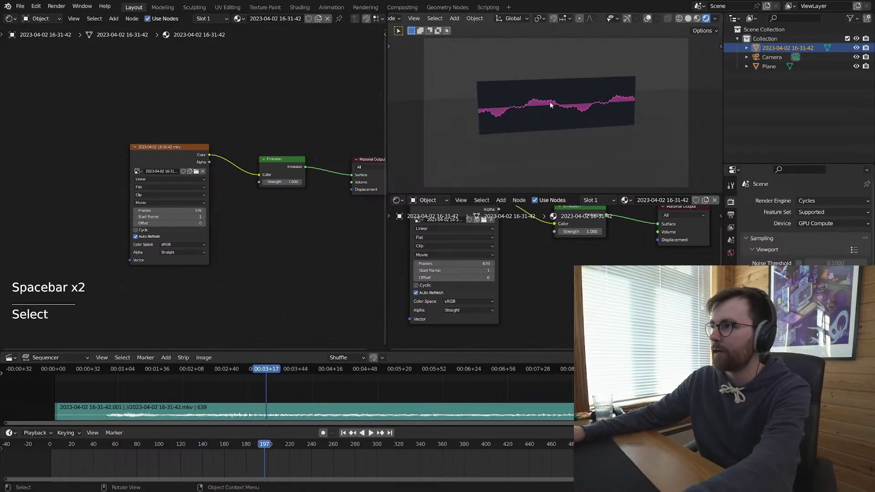
key(alt+a)
key(shift+alt+z)
key(shift+alt+z)
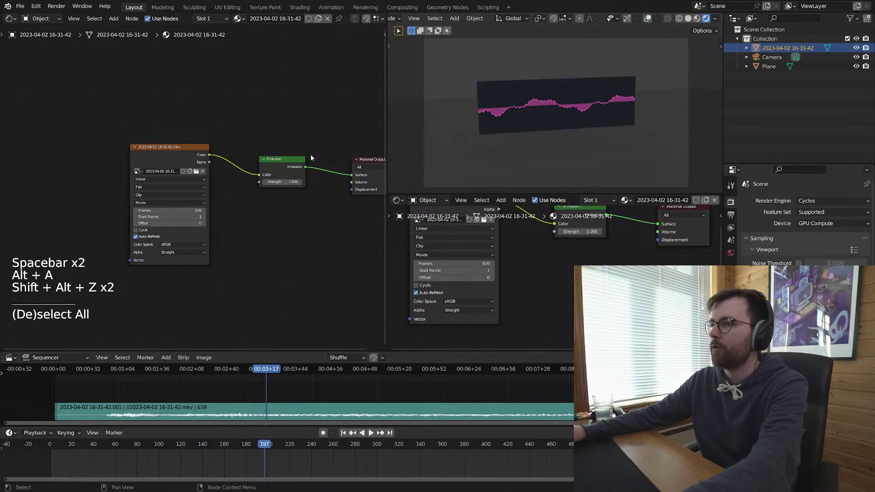
key(shift+alt+z)
Step: Save the file and look at the selected waveform plane up close and in the full camera view
click(575, 90)
key(alt+a)
key(ctrl+s)
click(570, 97)
scroll(589, 99, up, 4)
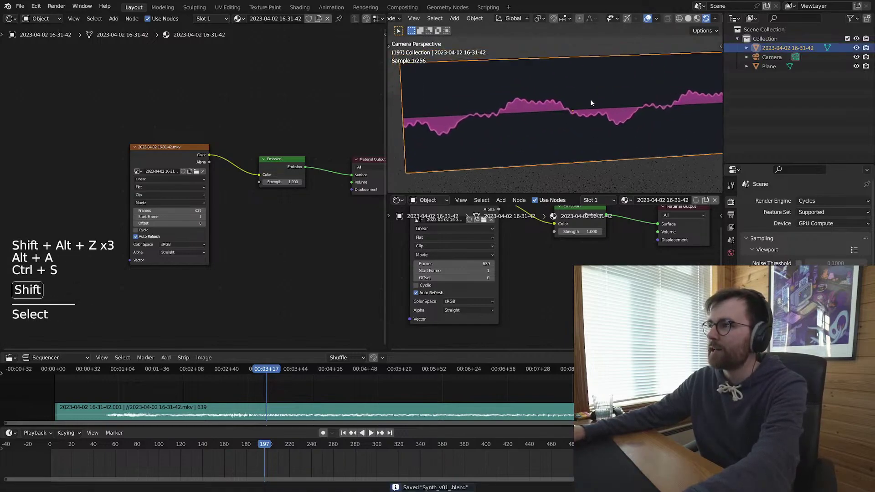
key(KP_0)
scroll(625, 102, down, 5)
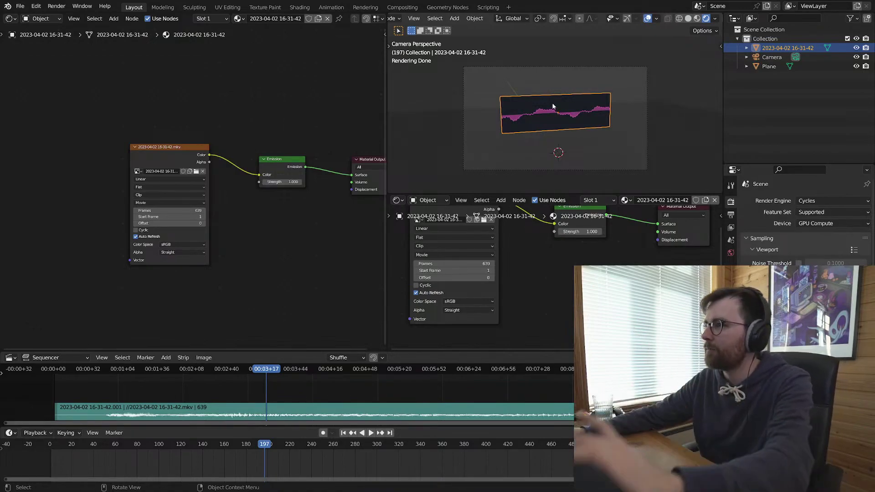
scroll(551, 104, up, 4)
key(shift+c)
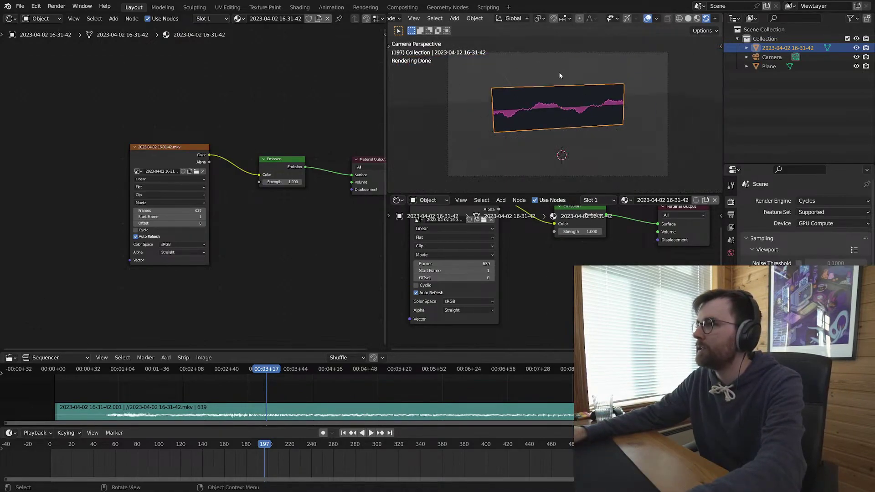
Step: Spread the waveform material's nodes apart, leaving a wide gap between the Emission and Material Output nodes
middle_drag(278, 112, 228, 124)
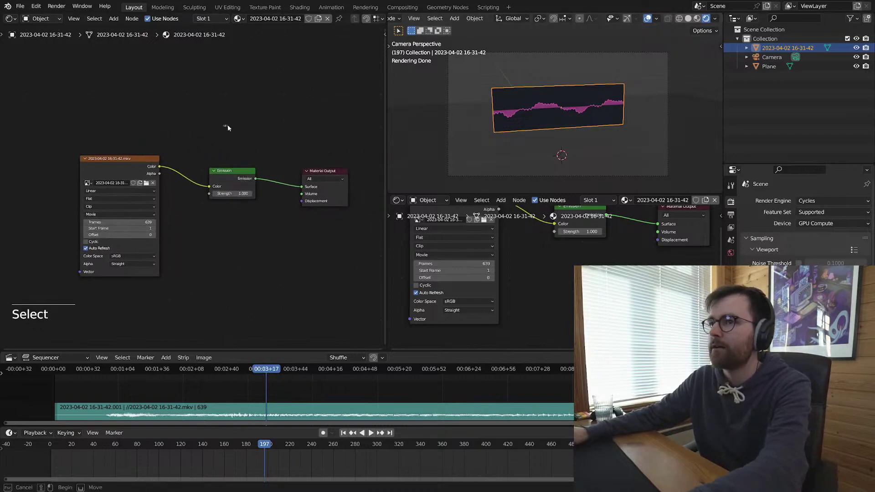
drag(148, 137, 269, 223)
key(g)
click(157, 225)
drag(329, 184, 326, 186)
key(g)
click(358, 179)
drag(242, 208, 248, 201)
middle_drag(229, 190, 266, 210)
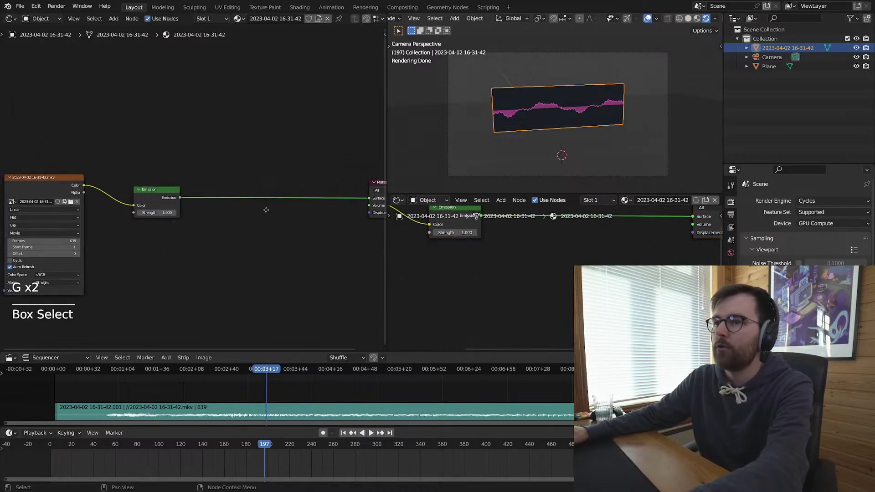
Step: Insert an Add Shader node between the Emission and Material Output nodes
key(shift+a)
mouse_move(213, 212)
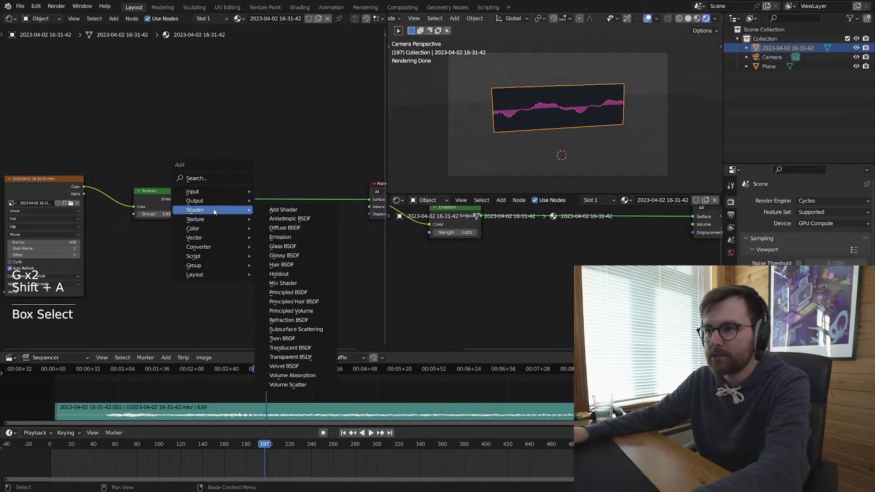
click(291, 210)
click(300, 207)
Step: Add a Transparent BSDF node and connect it to the free input of the Add Shader node
key(shift+a)
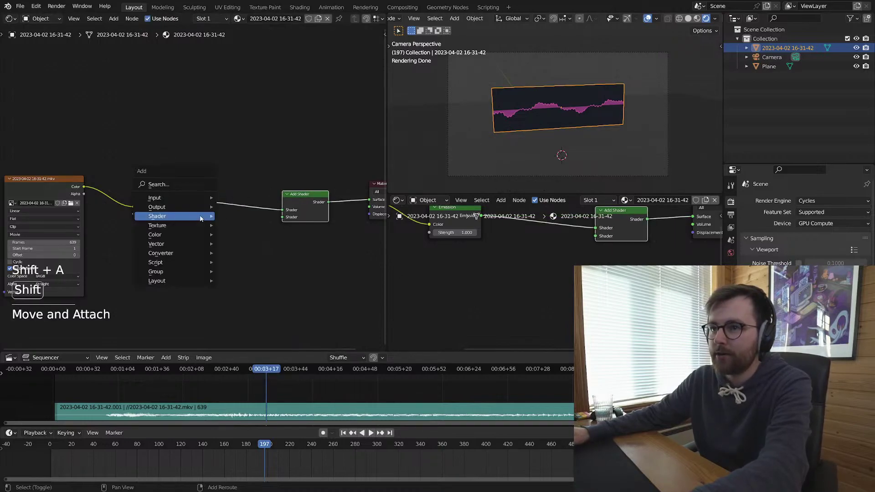
click(265, 365)
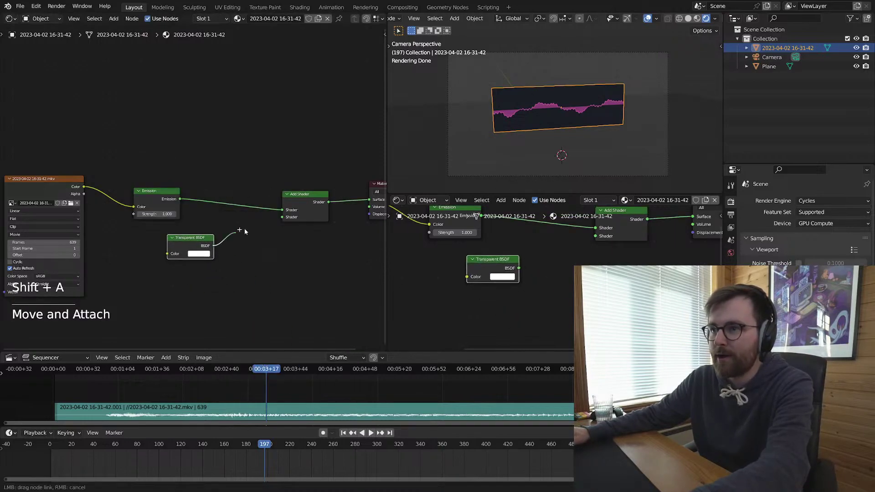
drag(281, 221, 281, 217)
Step: Examine the transparency of the waveform plane's background from several angles
middle_drag(606, 128, 531, 109)
key(alt+a)
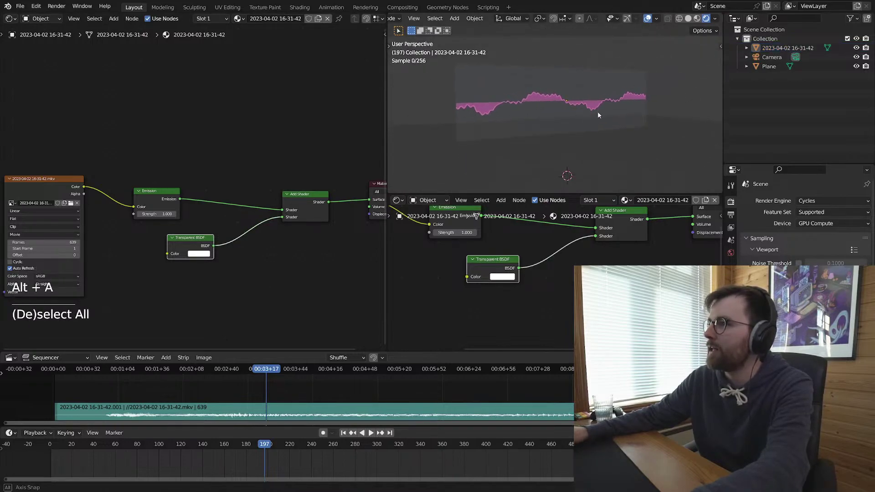
click(561, 87)
click(199, 253)
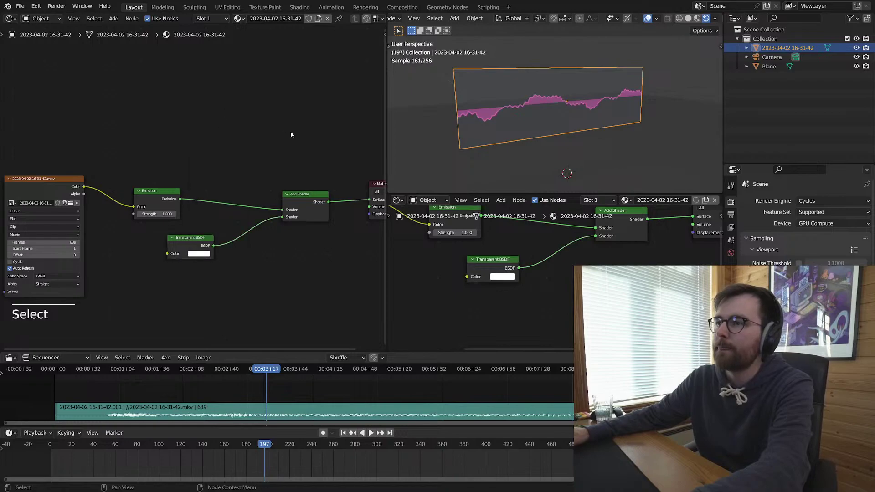
middle_drag(584, 118, 582, 128)
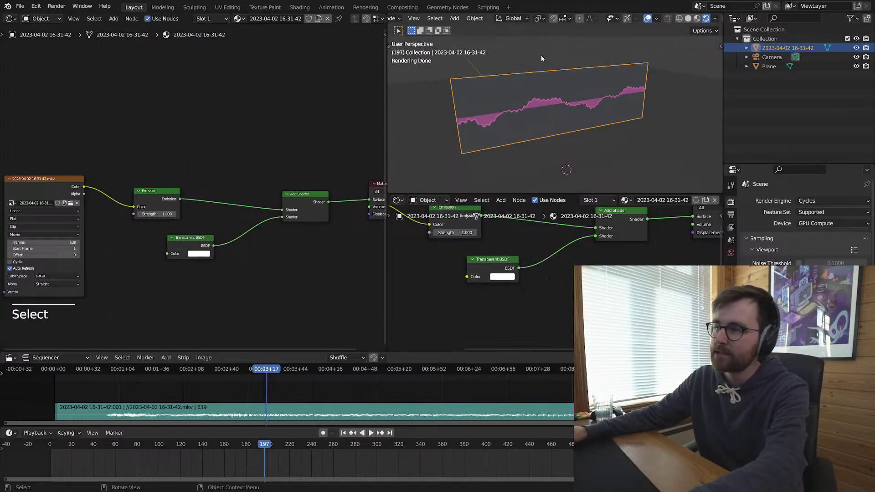
middle_drag(480, 91, 558, 81)
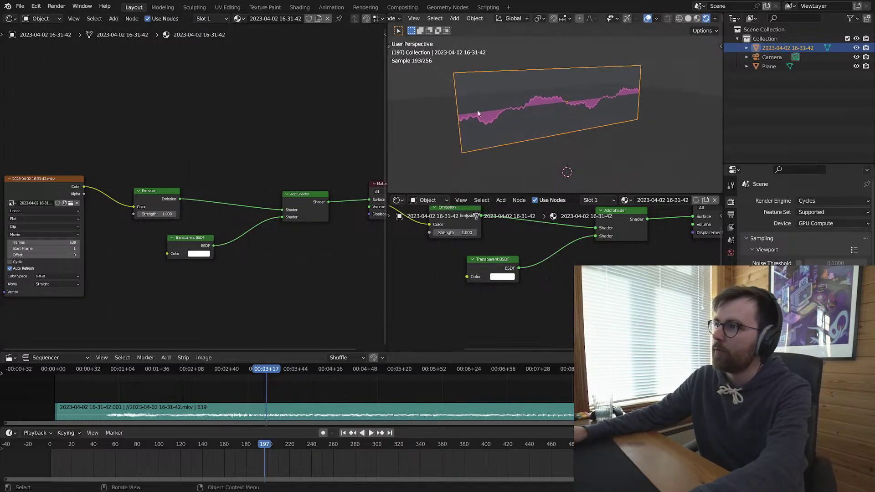
key(alt+a)
key(alt+a)
click(518, 89)
scroll(297, 113, down, 2)
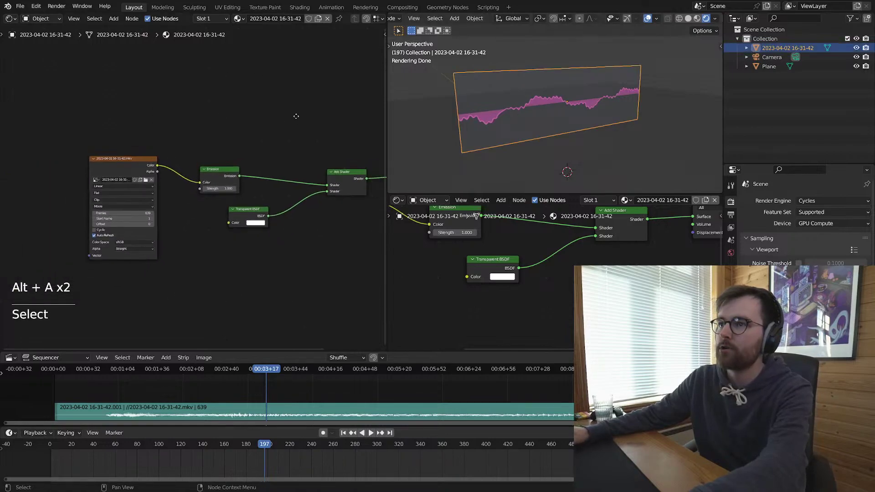
Step: Insert a ColorRamp node between the movie texture node and the Emission node
scroll(73, 142, up, 3)
drag(74, 165, 94, 160)
key(shift+a)
mouse_move(214, 174)
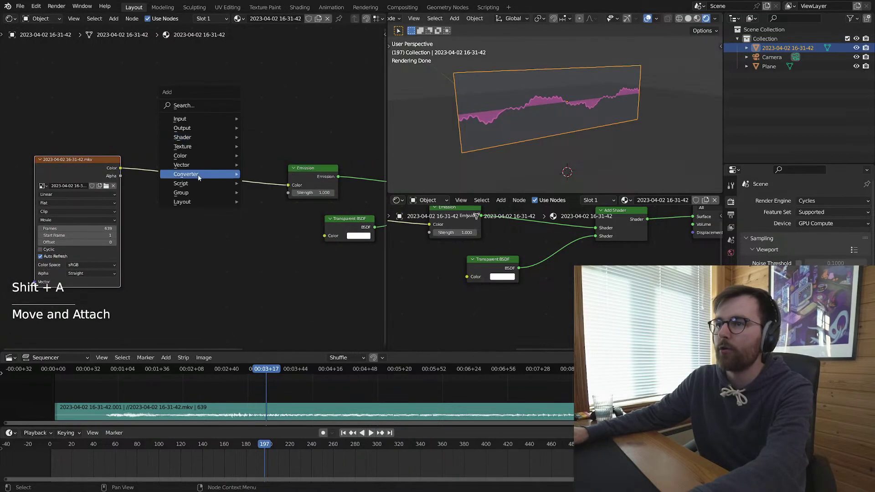
click(285, 193)
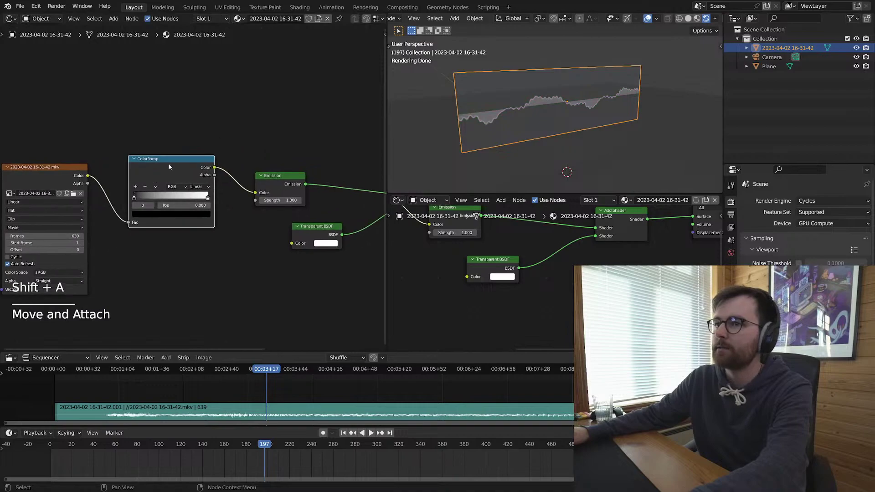
click(168, 163)
Step: Preview the ColorRamp output directly on the waveform plane and inspect the waveform up close
ctrl+shift+click(148, 169)
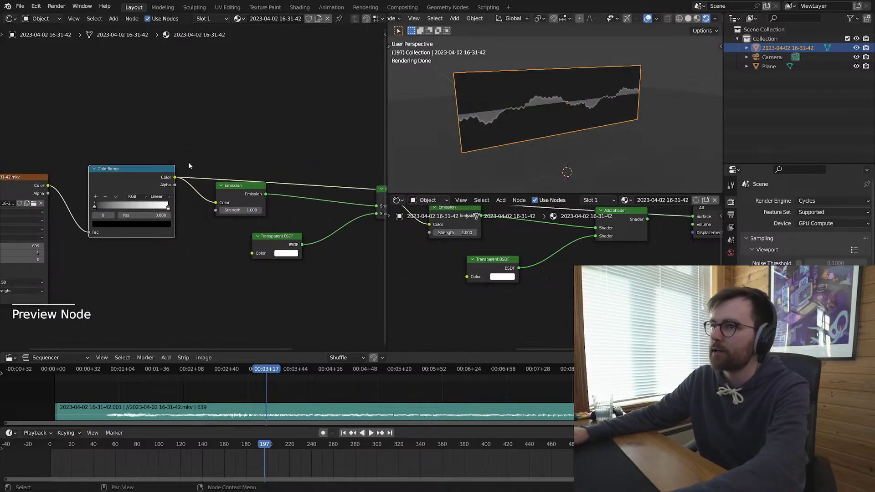
key(ctrl+space)
middle_drag(336, 242, 550, 203)
key(ctrl+space)
scroll(583, 122, up, 4)
shift+middle_drag(583, 121, 631, 136)
scroll(631, 137, down, 1)
Step: Position the ColorRamp's black stop at 0.036 and its white stop at 0.252
middle_drag(156, 118, 218, 114)
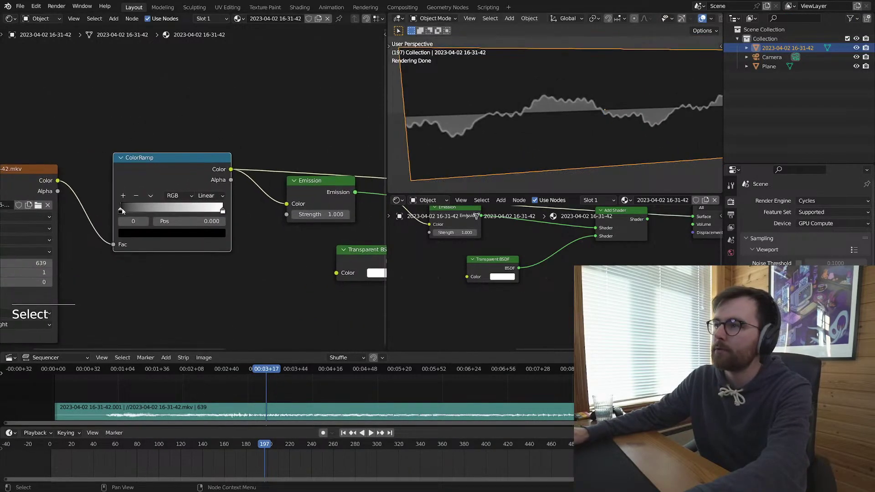
drag(122, 211, 126, 210)
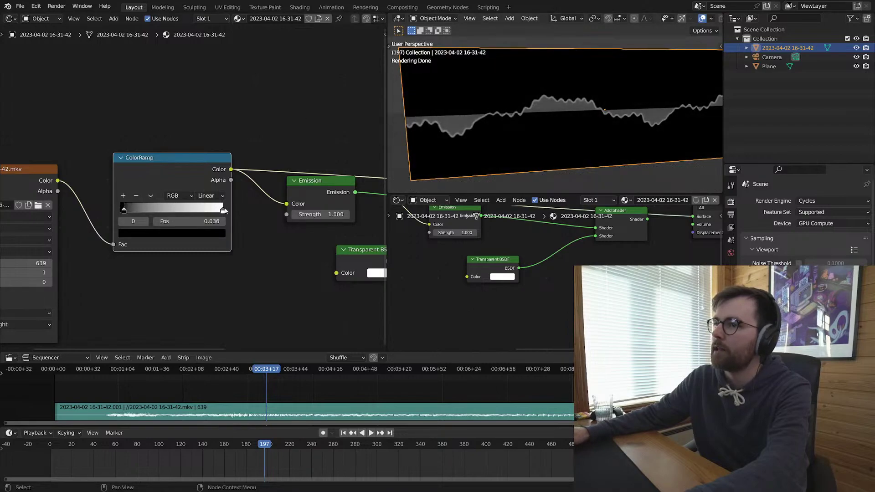
drag(204, 212, 142, 214)
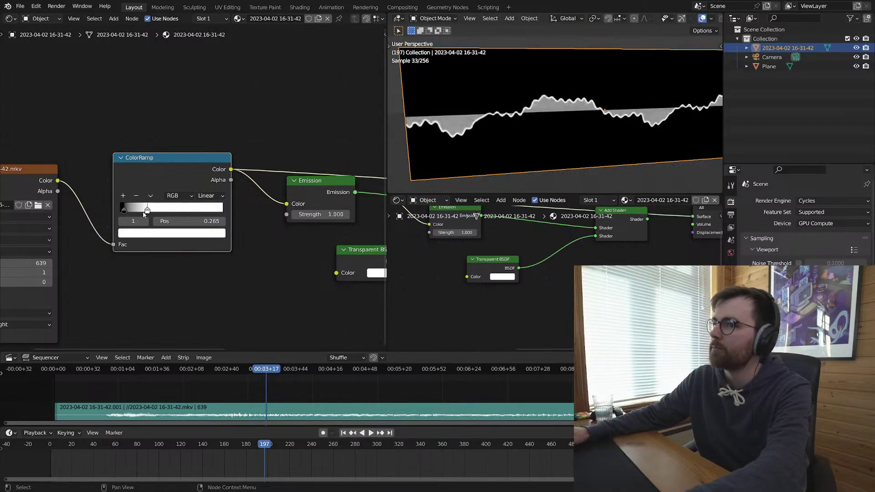
scroll(578, 115, down, 3)
Step: Connect the Add Shader back to the Material Output and deselect the waveform plane
ctrl+scroll(323, 112, right, 10)
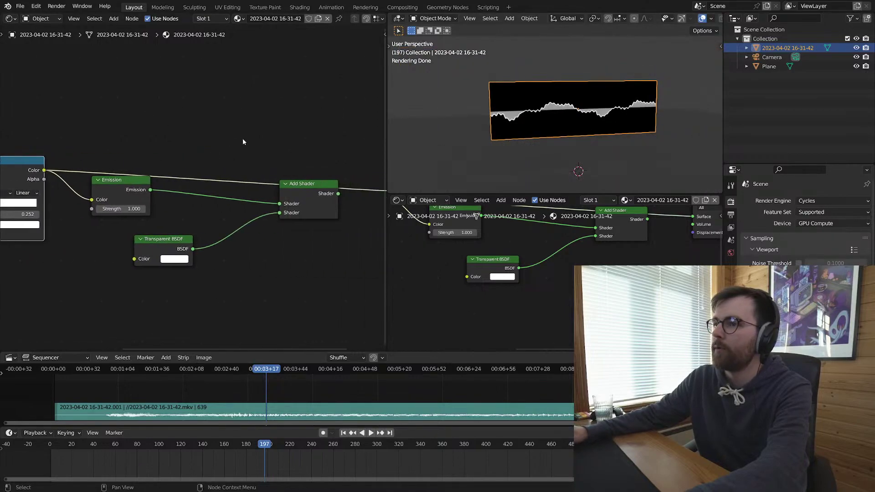
ctrl+shift+click(251, 170)
key(alt+a)
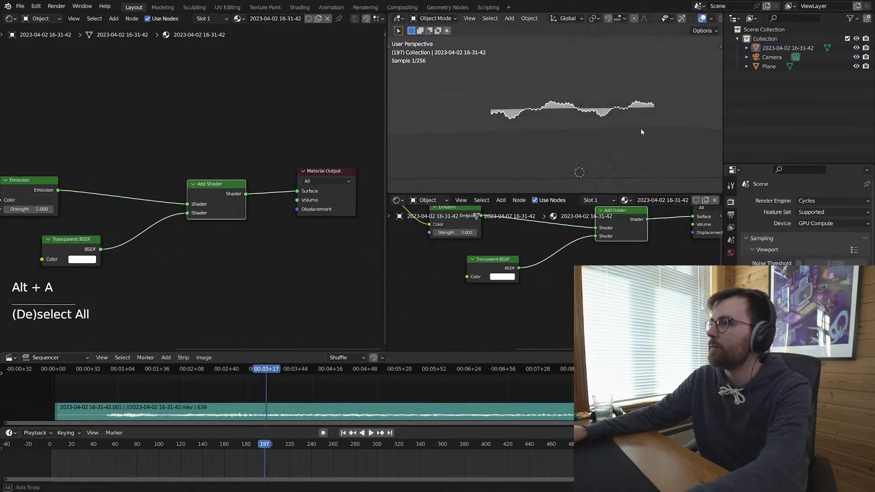
Step: Scale up the waveform plane, deselect it and view it at an angle
click(625, 131)
key(s)
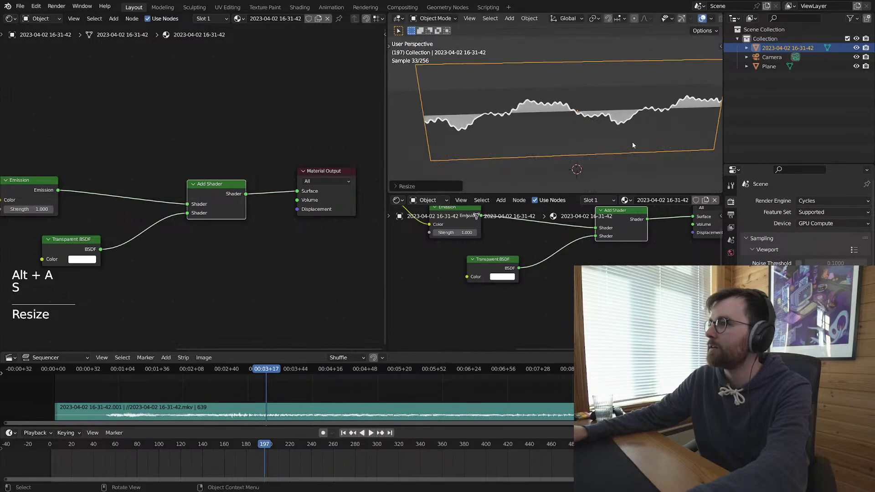
click(608, 142)
key(alt+a)
middle_drag(607, 140, 587, 130)
Step: Move the Add Shader, Material Output and Emission nodes to make room between the ColorRamp and Emission nodes
click(267, 144)
scroll(267, 144, down, 2)
drag(343, 129, 197, 250)
key(g)
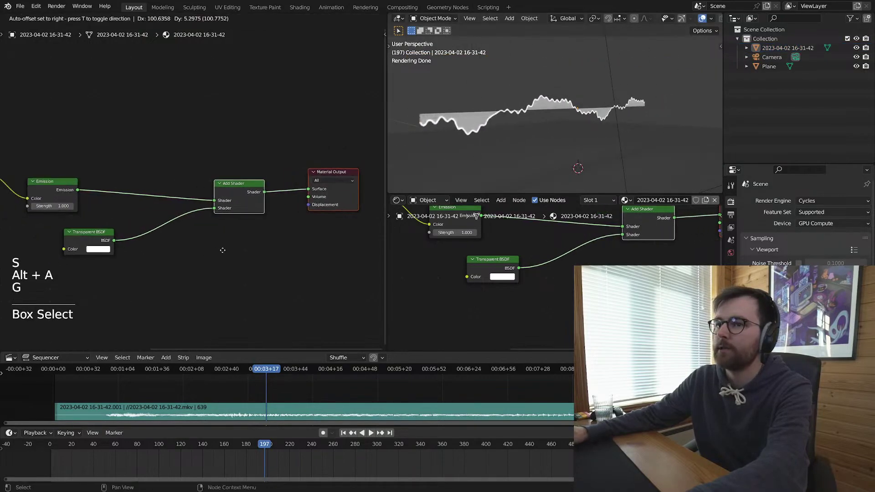
click(245, 244)
click(234, 225)
scroll(150, 180, up, 1)
middle_drag(119, 159, 301, 146)
drag(218, 185, 269, 176)
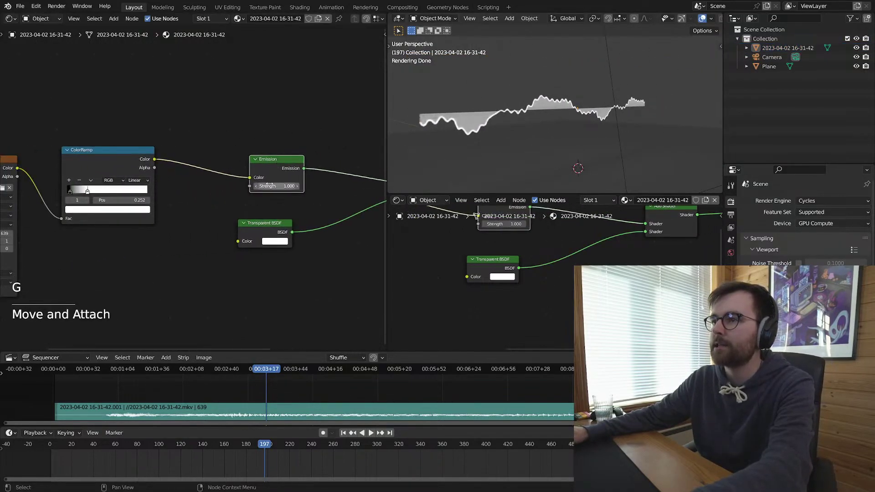
Step: Try an Emission strength of 5, reroute the ColorRamp's Color output to the Emission Strength input, and lower the ColorRamp node
click(278, 174)
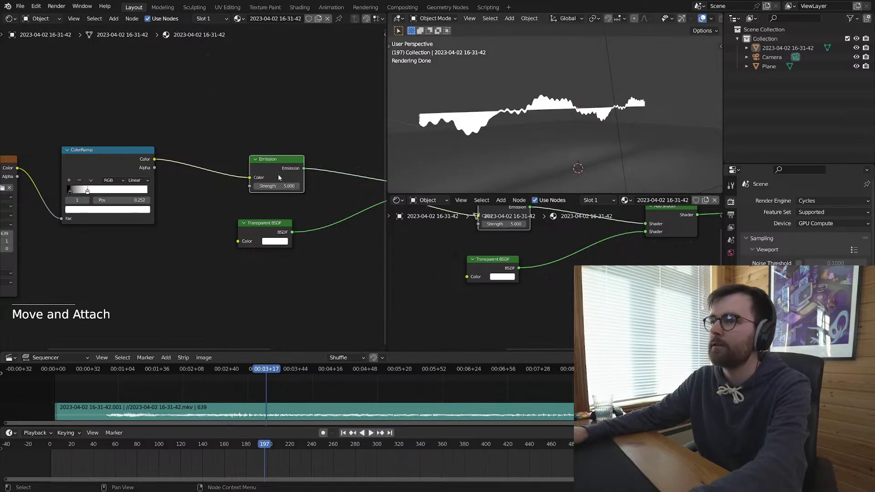
middle_drag(227, 160, 255, 155)
ctrl+drag(276, 173, 276, 181)
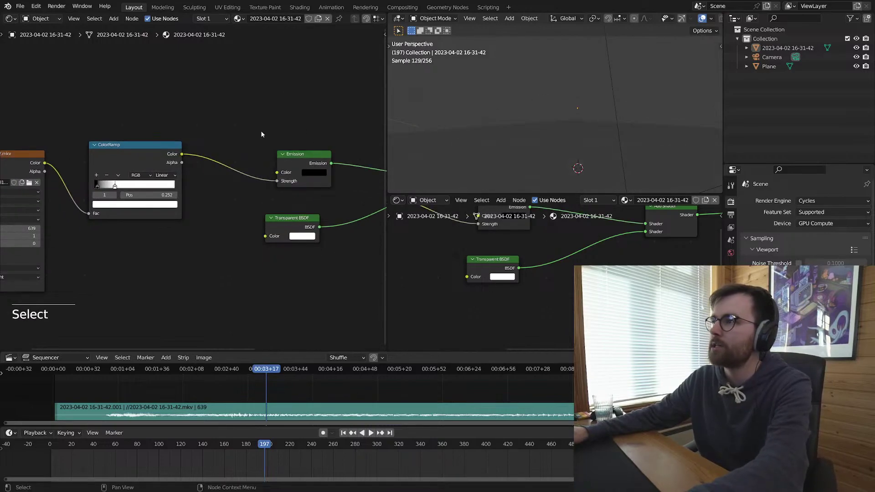
drag(134, 144, 126, 190)
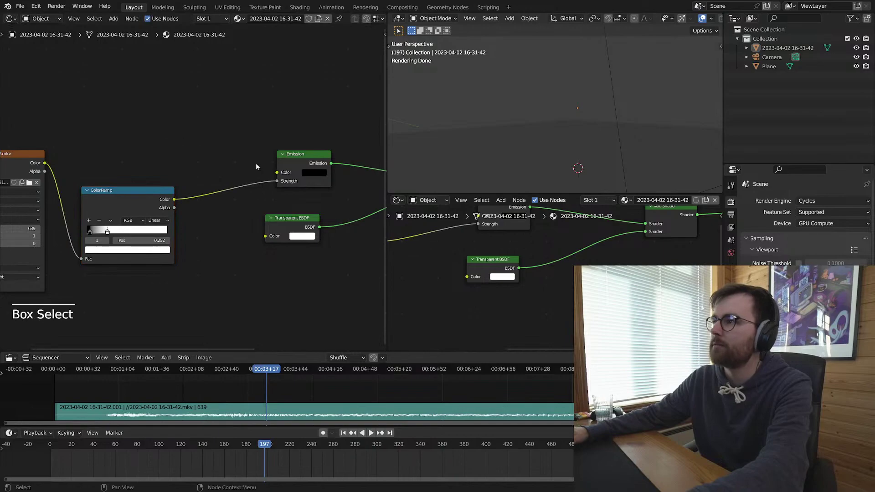
Step: Set the Emission color to white and shift the Emission node slightly
click(314, 172)
drag(363, 91, 363, 64)
middle_drag(232, 126, 272, 146)
drag(345, 176, 342, 165)
Step: Add an RGB node connected to the Emission Color input and set its color to orange
middle_drag(195, 91, 218, 122)
key(shift+a)
mouse_move(185, 67)
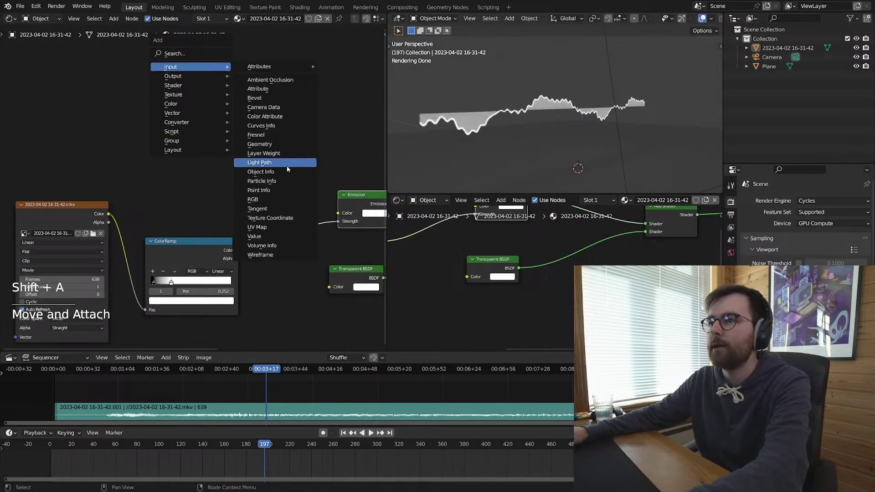
click(273, 200)
drag(337, 211, 338, 213)
middle_drag(268, 163, 244, 168)
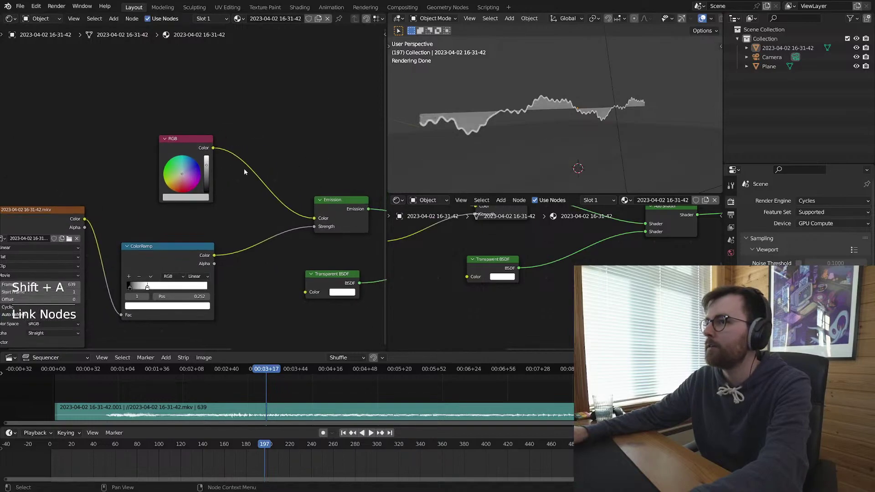
mouse_move(208, 165)
mouse_down()
mouse_move(207, 157)
mouse_move(173, 187)
mouse_up()
Step: Insert a Math node set to Multiply between the ColorRamp and the Emission Strength input
middle_drag(296, 170, 245, 163)
key(shift+a)
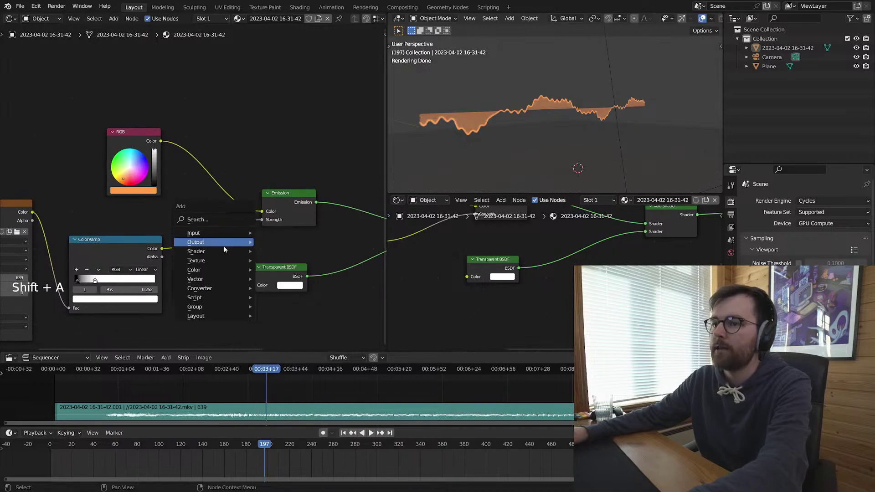
key(shift+a)
mouse_move(196, 328)
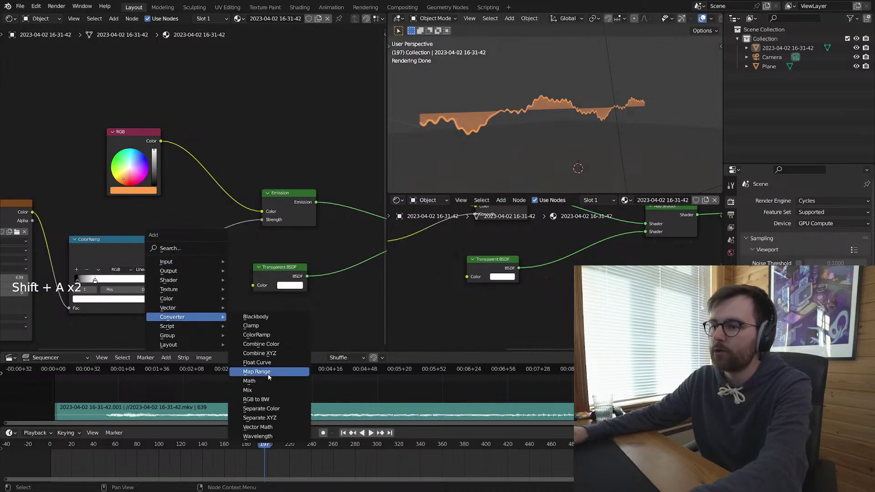
click(268, 383)
click(188, 206)
click(221, 239)
click(219, 260)
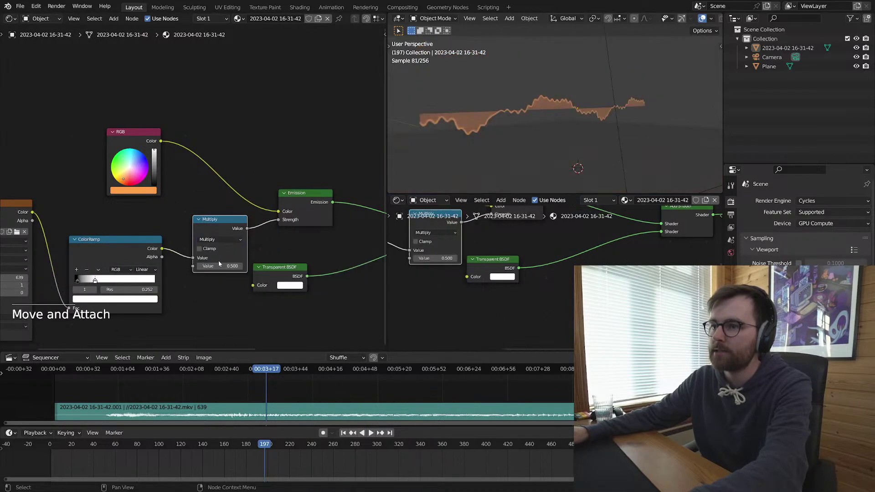
Step: Set the Multiply node's value to 5, maximize the rendered viewport and hide the camera object
middle_drag(474, 150, 514, 146)
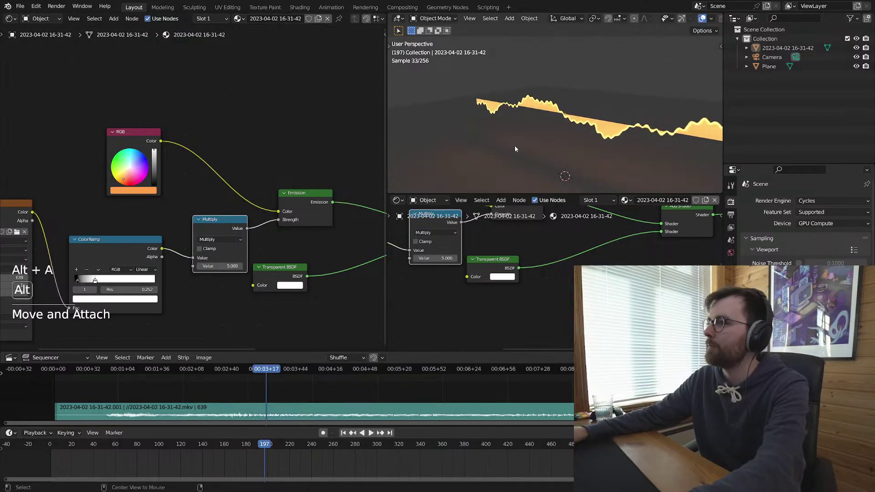
key(ctrl+space)
middle_drag(579, 135, 587, 191)
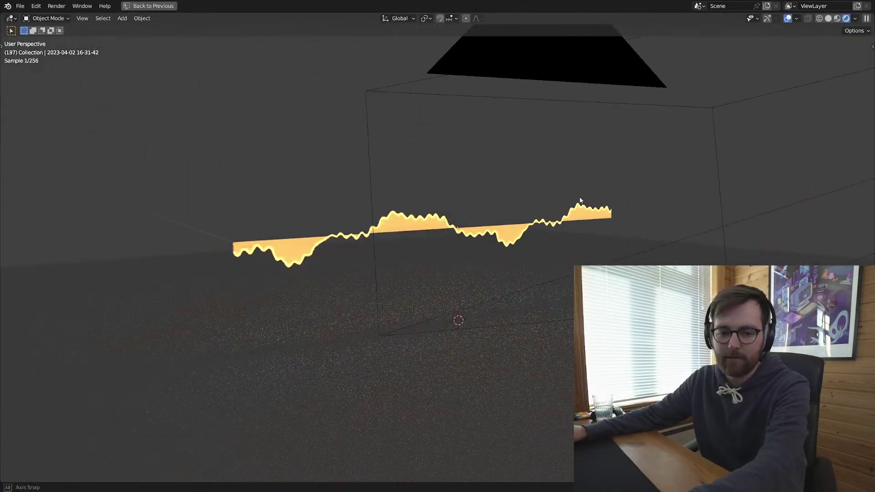
click(555, 59)
key(KP_0)
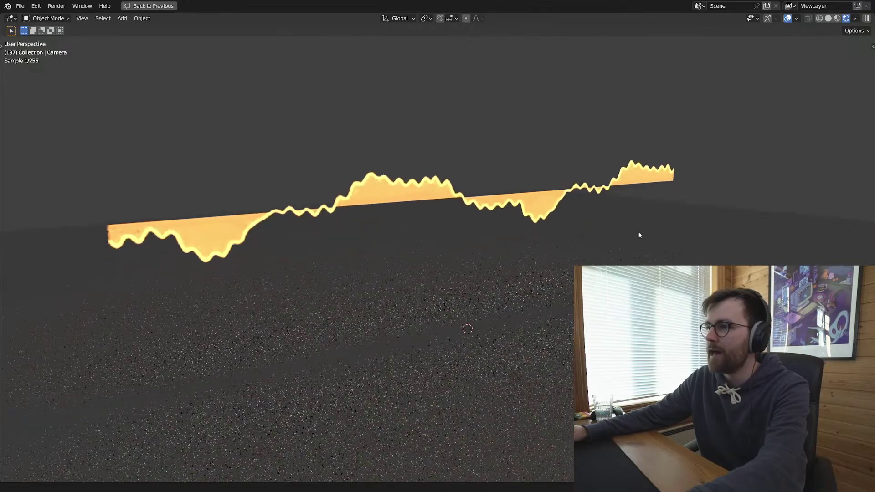
Step: Play the glowing waveform animation in the maximized viewport, restore the editor layout and return to frame 1
key(space)
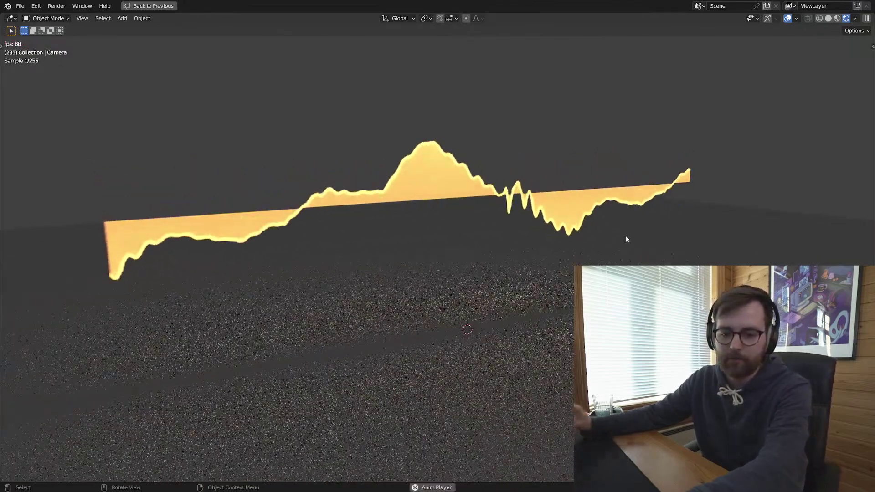
middle_drag(652, 226, 508, 187)
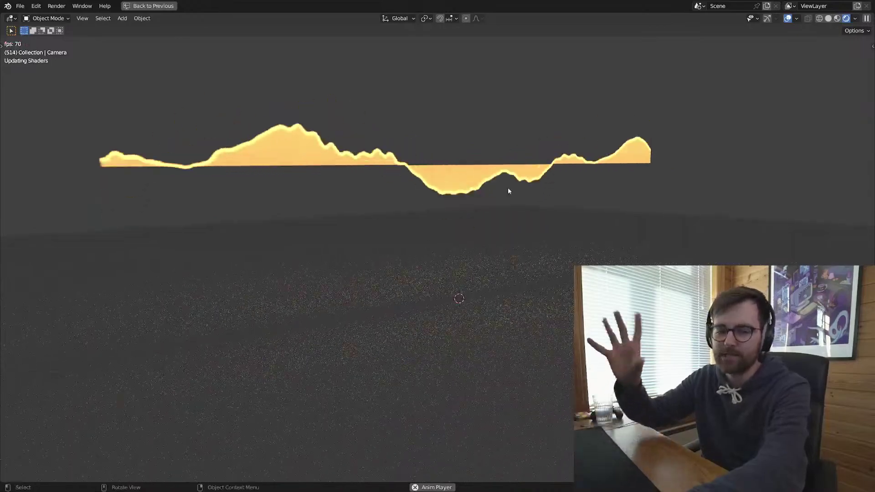
key(space)
key(space)
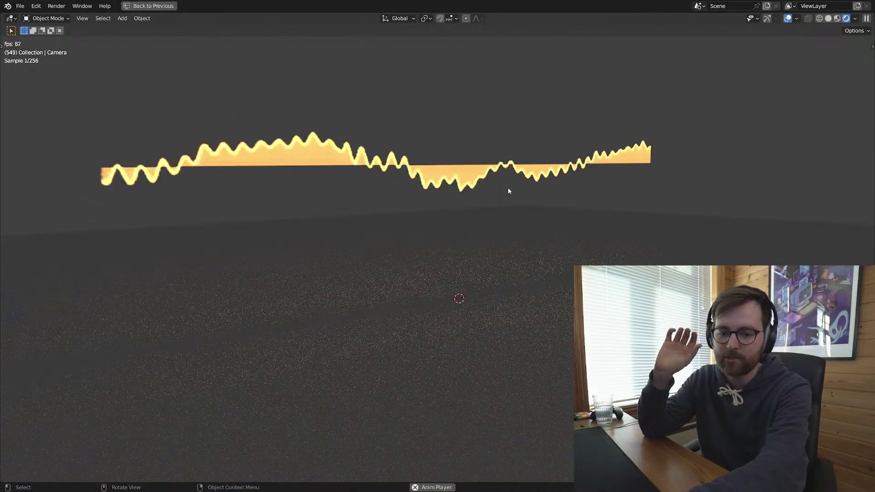
key(ctrl+space)
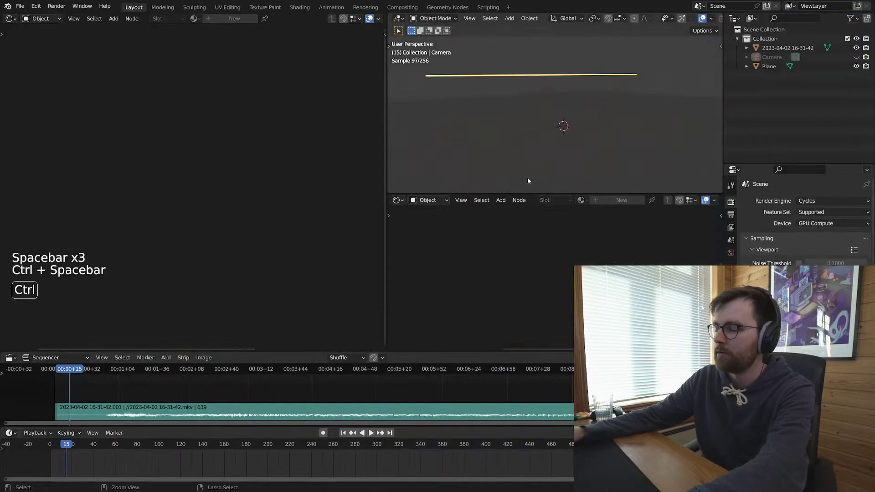
click(344, 433)
key(alt+a)
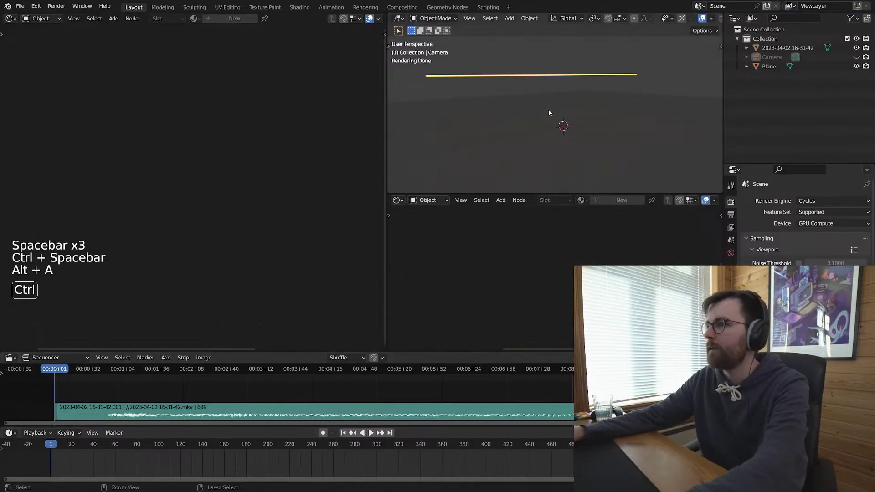
Step: Switch the large shader editor area to a 3D Viewport and save the scene
key(ctrl+s)
key(shift+F5)
key(alt+a)
key(ctrl+s)
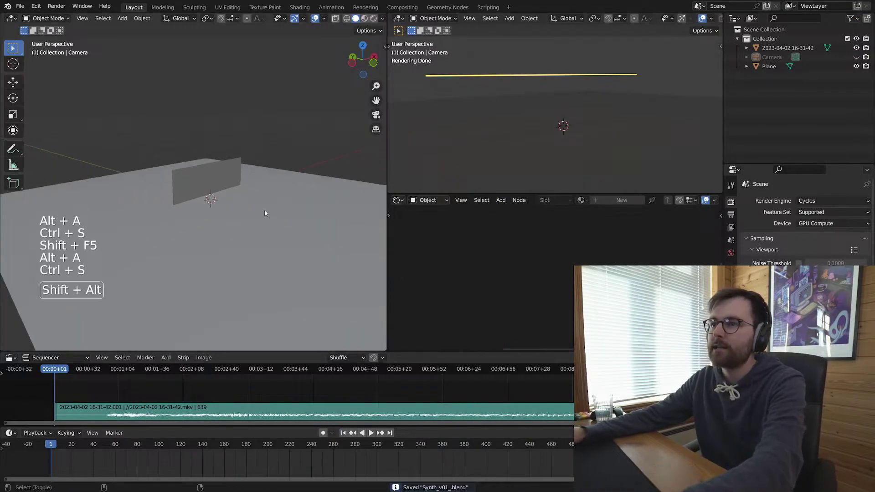
key(shift+alt+z)
key(shift+alt+z)
Step: Select the waveform plane, save the scene and scrub the timeline to about frame 137 to show the wave
click(273, 200)
middle_drag(314, 209, 278, 191)
key(alt+a)
key(ctrl+s)
click(264, 208)
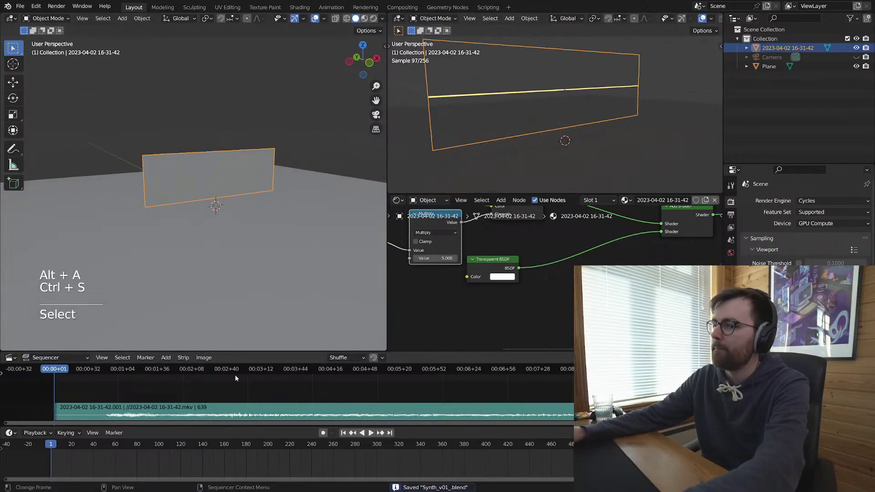
drag(235, 375, 201, 376)
key(alt+a)
click(250, 169)
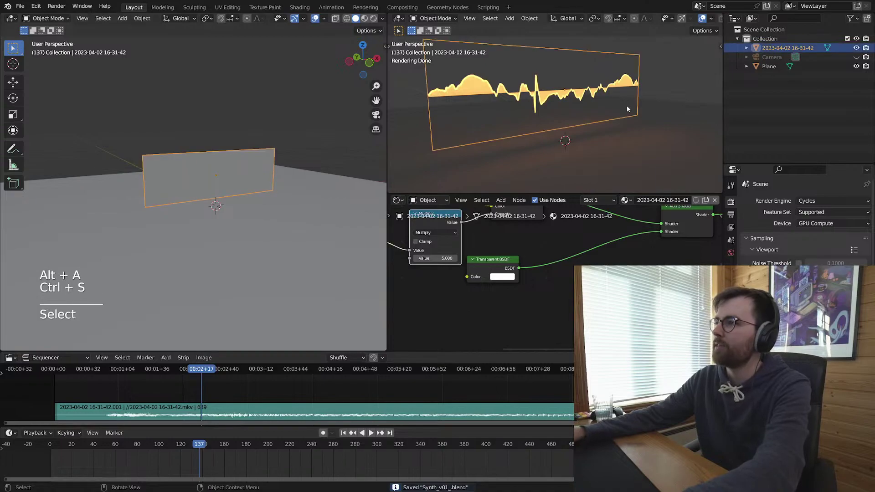
key(alt+a)
scroll(600, 113, down, 2)
click(527, 121)
middle_drag(255, 208, 286, 206)
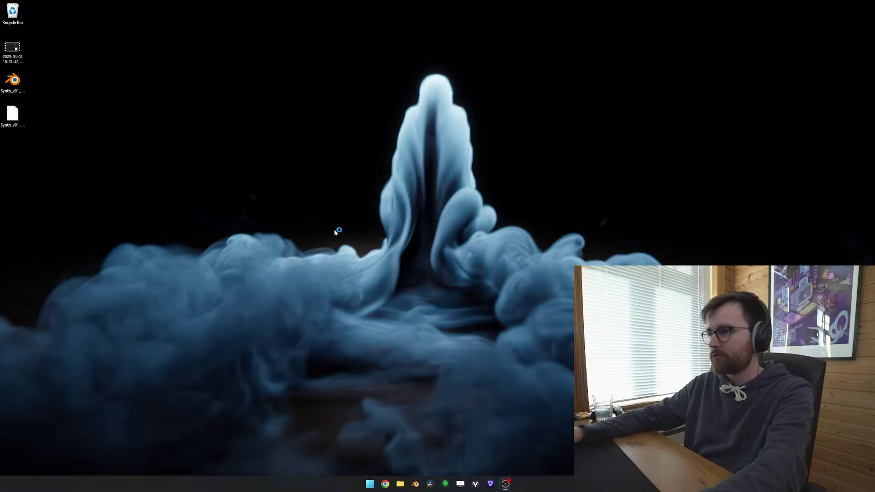
Step: Switch to the Chrome browser and open a bookmarked page
click(320, 314)
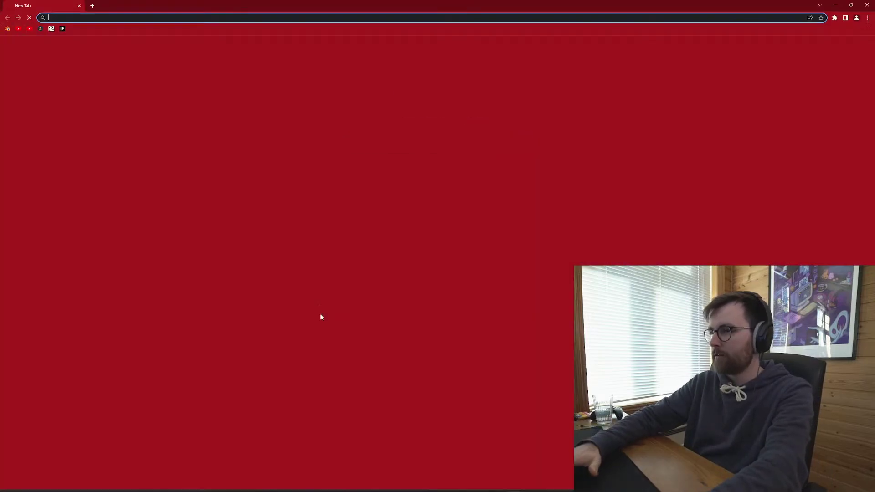
click(24, 29)
click(378, 265)
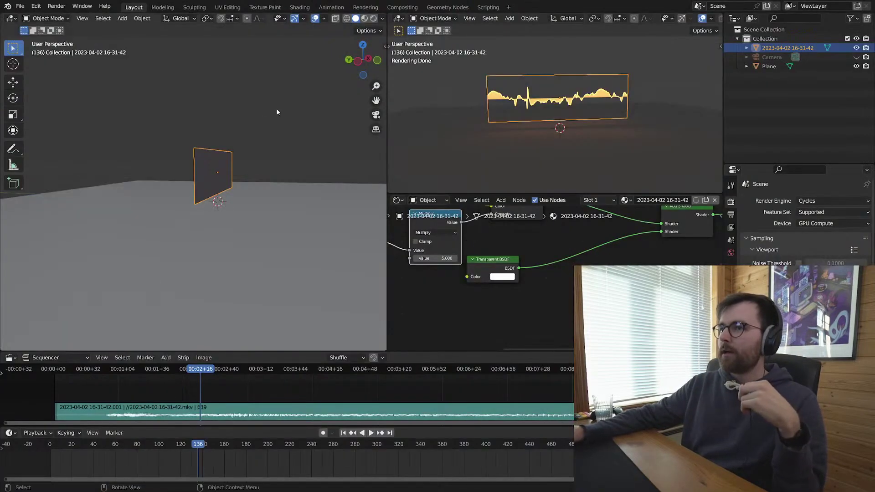
Step: Save the scene and add an Array modifier with a count of 16 to the waveform plane
middle_drag(318, 132, 279, 142)
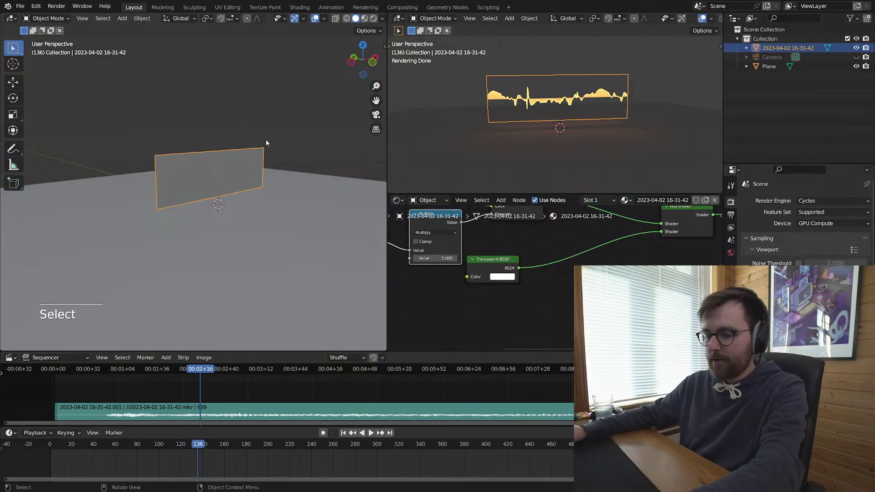
key(ctrl+s)
key(alt+a)
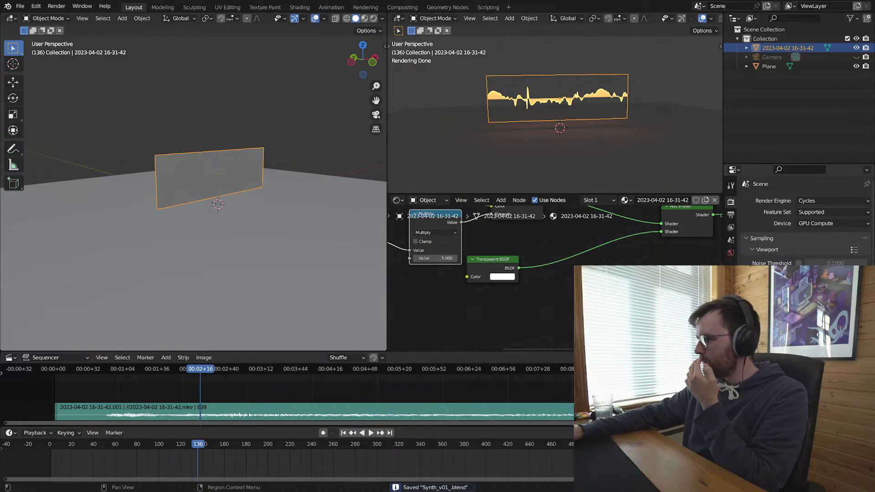
click(730, 186)
click(778, 201)
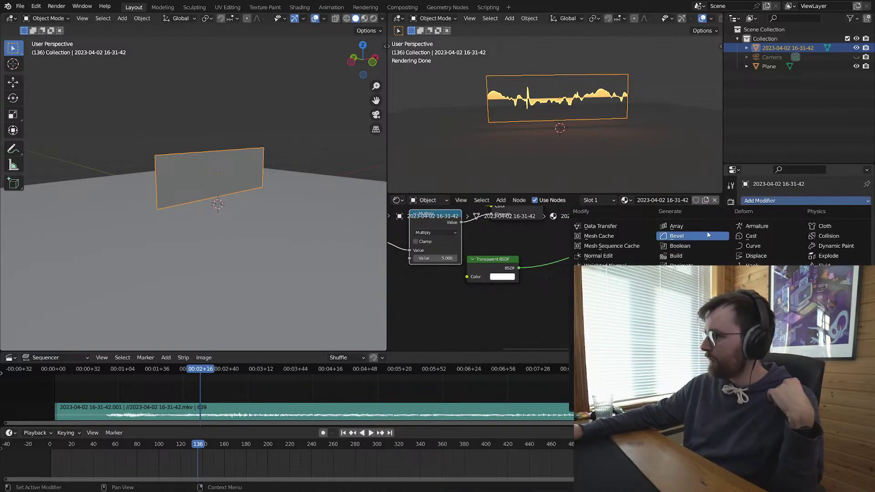
click(684, 226)
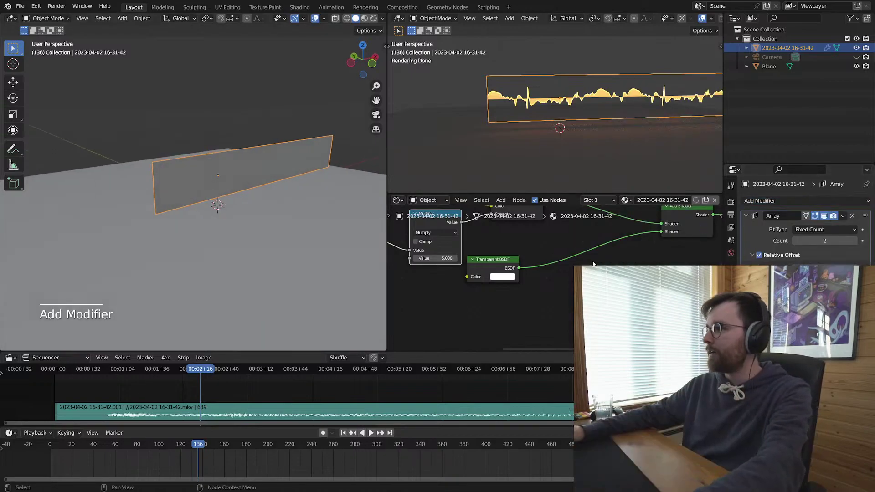
drag(824, 240, 848, 240)
Step: Add nine vertical loop cuts and a set of horizontal loop cuts to the waveform plane's mesh
middle_drag(224, 242, 212, 151)
key(Tab)
scroll(224, 223, up, 3)
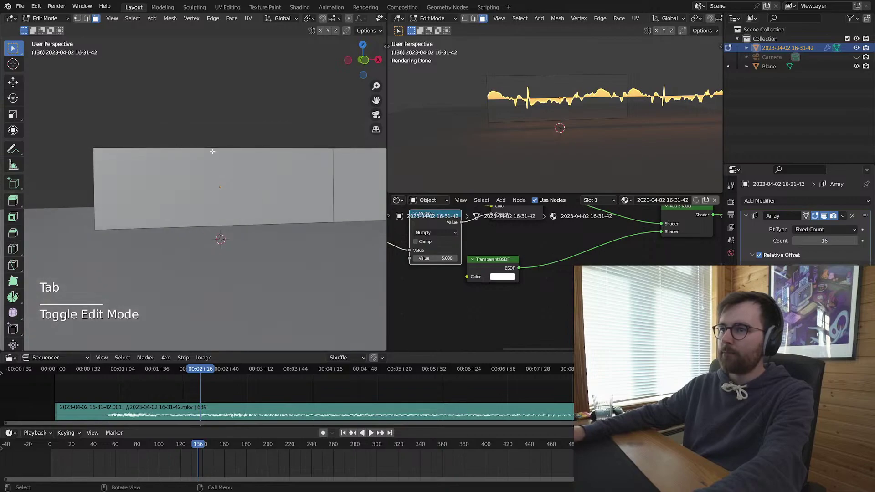
click(220, 149)
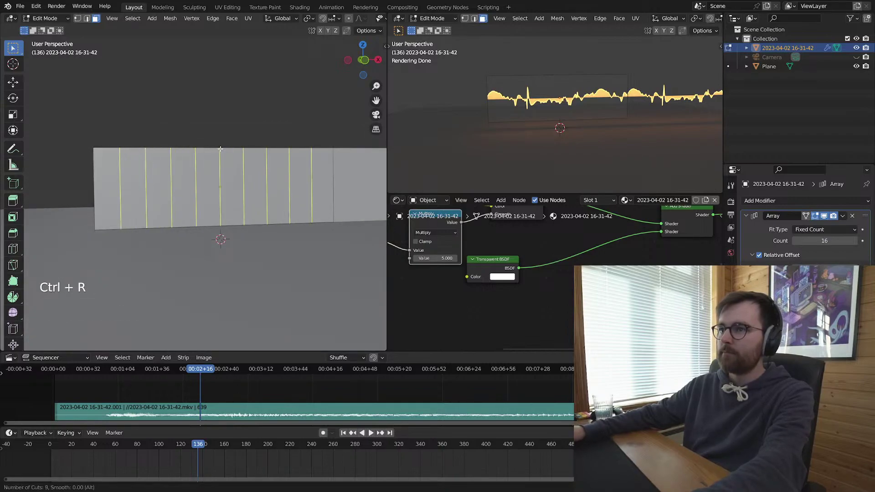
right_click(220, 149)
key(ctrl+r)
click(93, 192)
right_click(93, 192)
key(Tab)
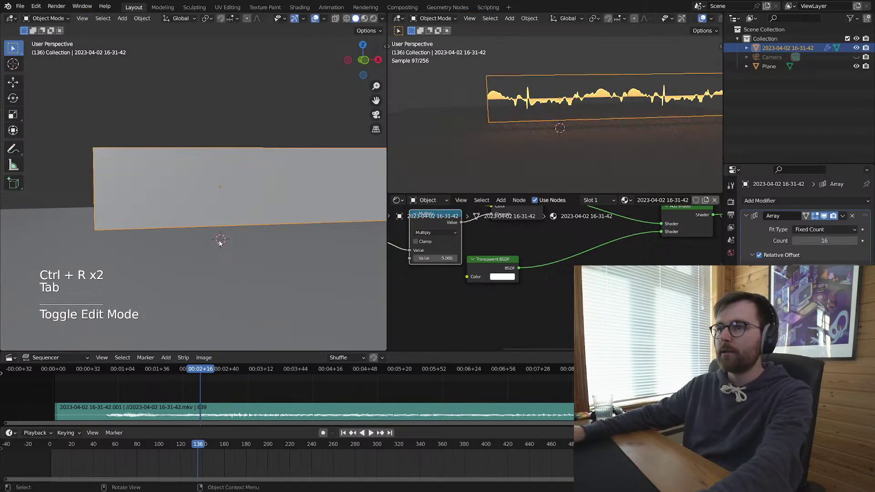
Step: Switch the large viewport to Rendered shading and set the World background color to black
mouse_move(221, 245)
middle_down()
mouse_move(302, 228)
mouse_move(233, 244)
middle_up()
key(z)
click(272, 161)
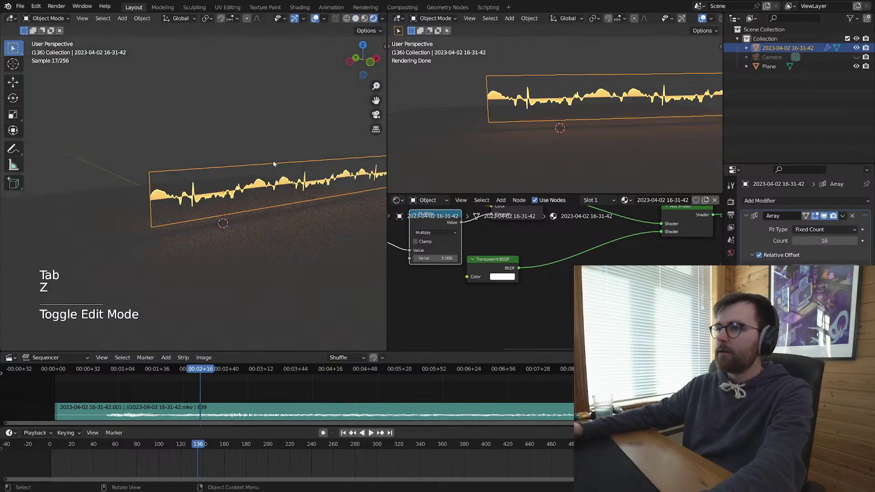
click(731, 254)
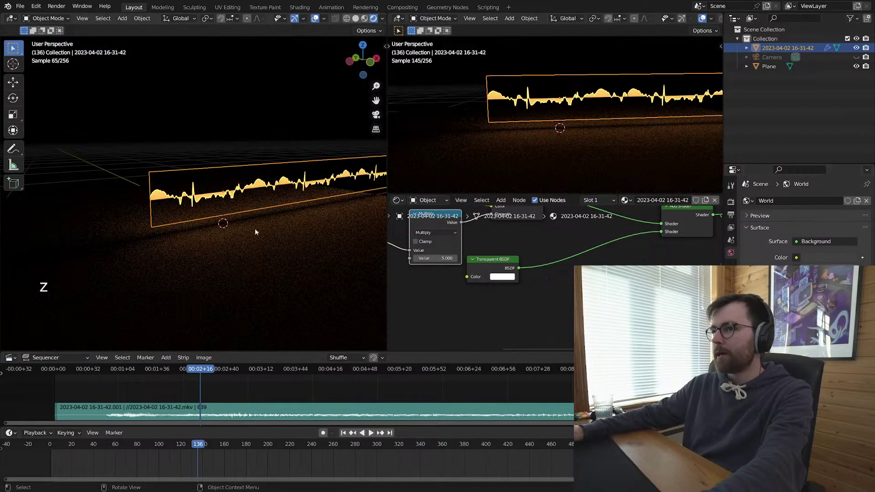
Step: Save the scene and reselect the arrayed waveform
key(alt+a)
key(ctrl+s)
shift+middle_drag(304, 260, 259, 228)
click(242, 234)
key(alt+a)
key(ctrl+s)
shift+middle_drag(268, 157, 261, 185)
click(261, 185)
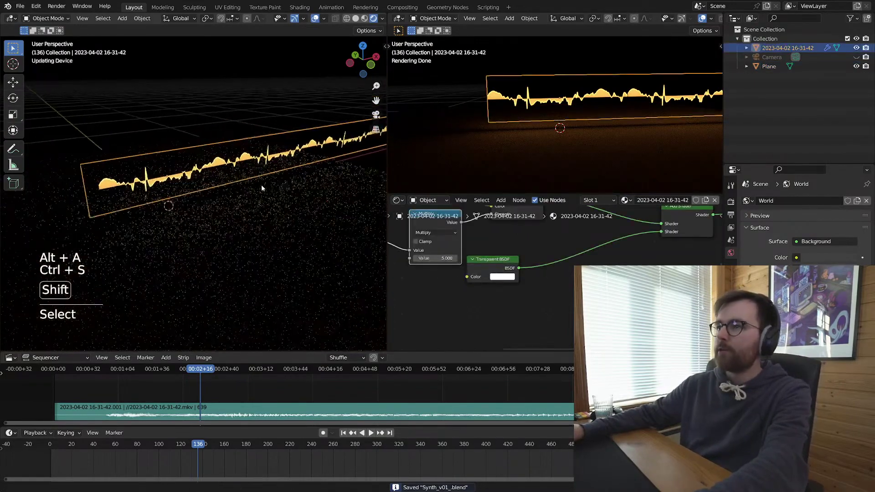
Step: Add a Simple Deform modifier to the arrayed waveform and try it with the Y axis
click(731, 185)
click(773, 201)
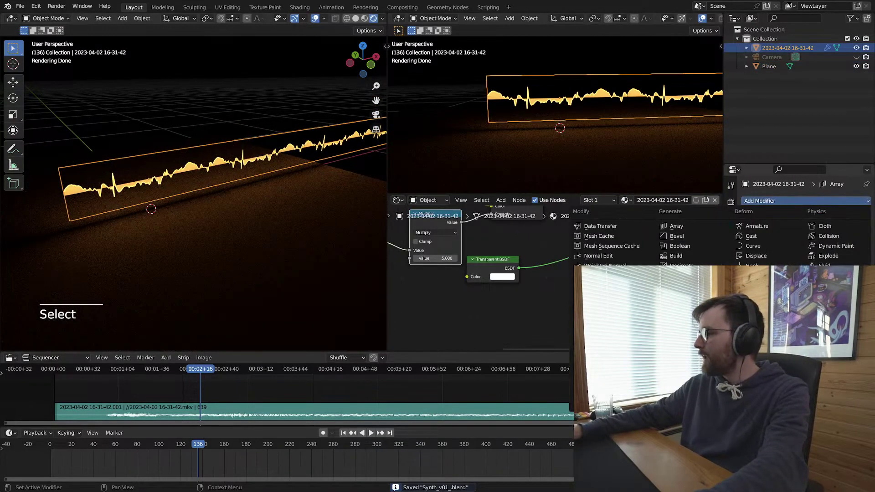
click(757, 315)
middle_drag(184, 209, 319, 222)
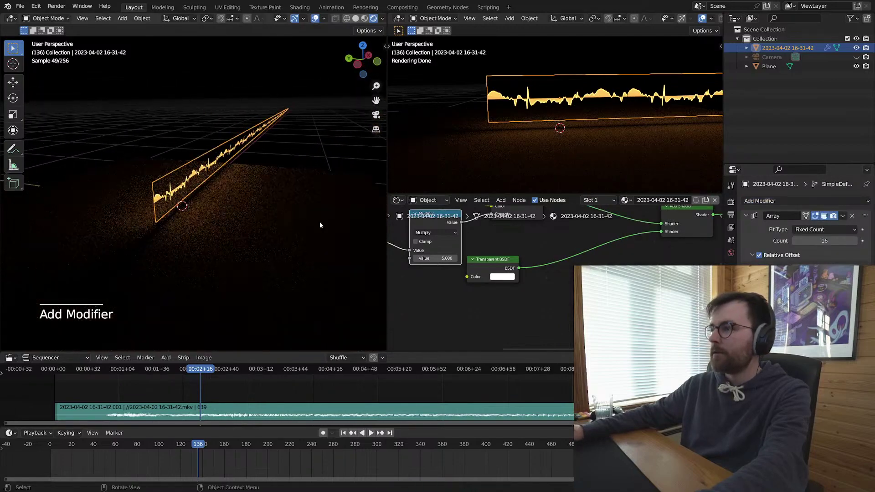
click(825, 413)
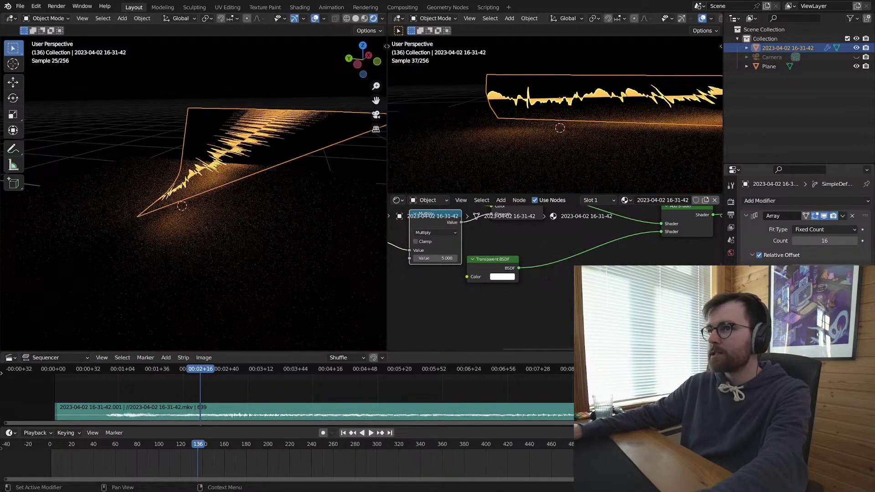
click(825, 413)
middle_drag(272, 234, 301, 201)
click(804, 401)
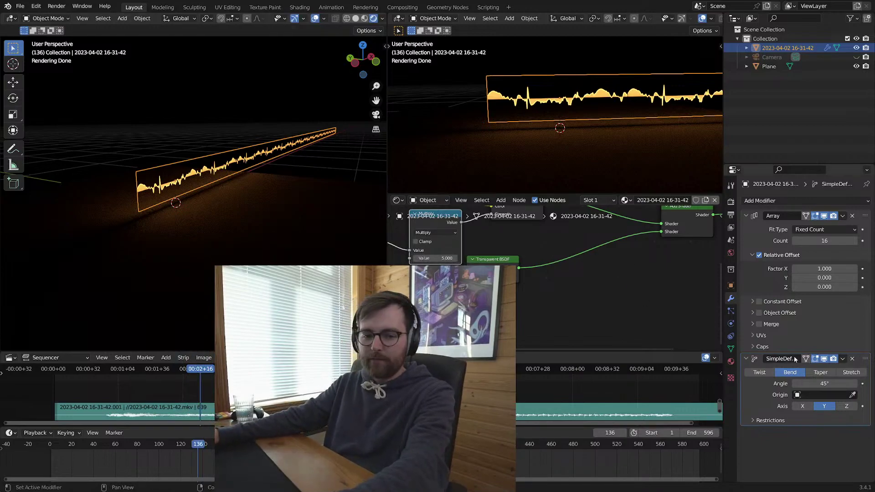
Step: Try Bend at 46.7° and with the Z axis, and remove the Simple Deform modifier
click(790, 373)
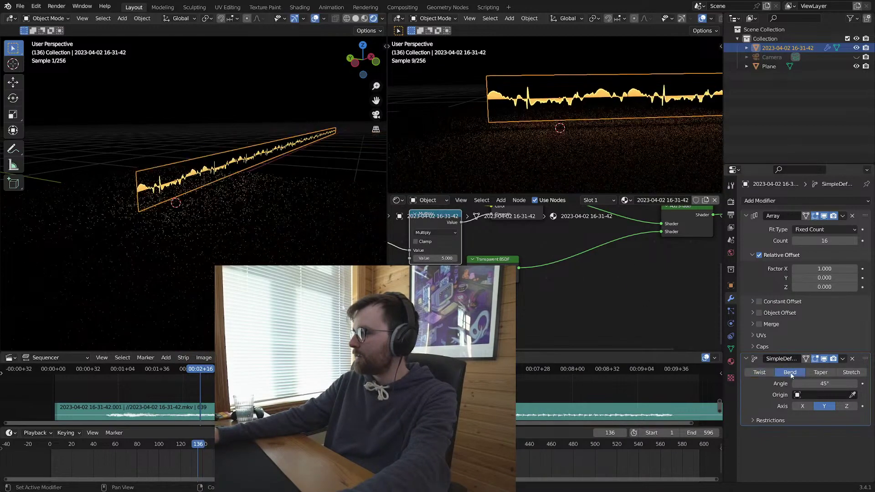
drag(820, 384, 826, 384)
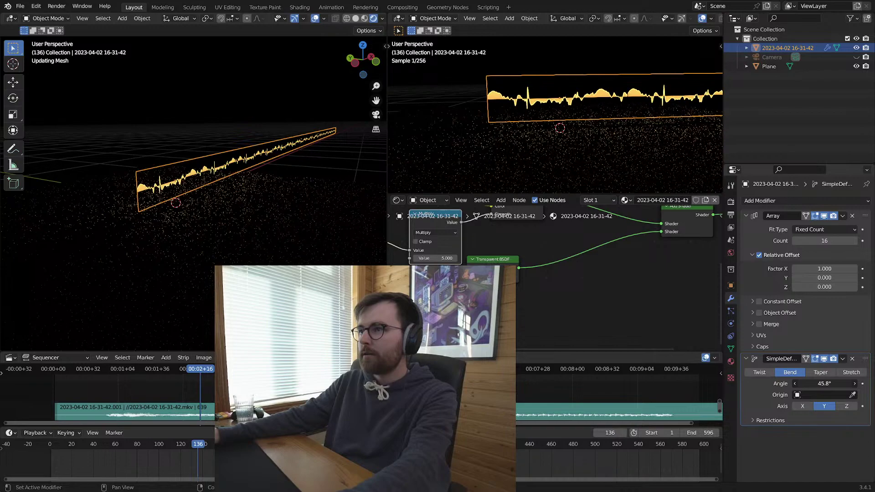
click(801, 407)
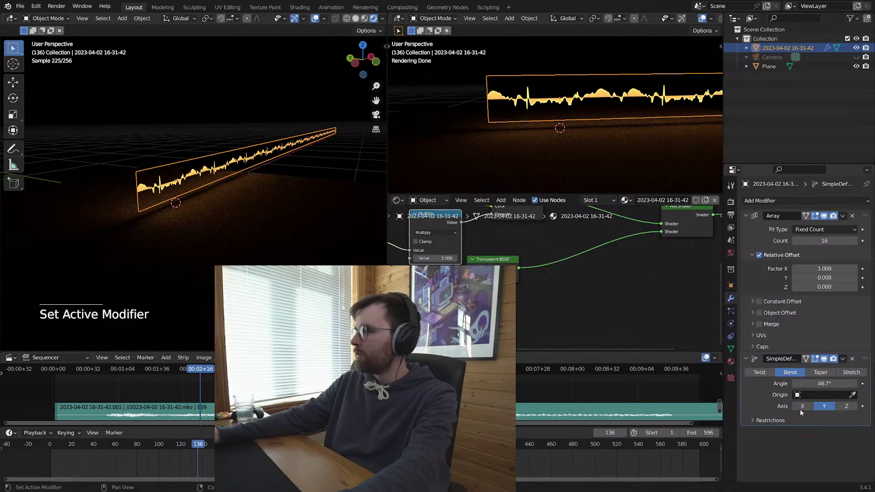
click(848, 407)
drag(823, 383, 803, 383)
click(853, 359)
Step: Add an Empty at the world origin
key(shift+a)
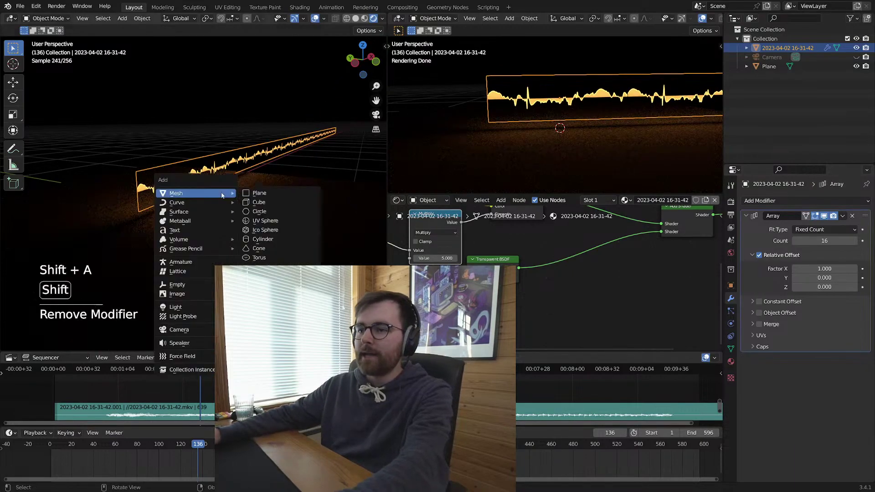
click(255, 287)
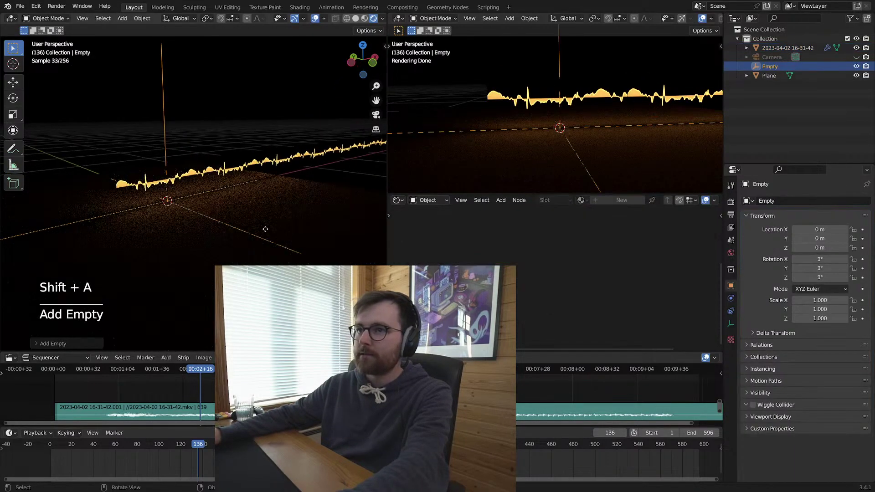
key(g)
Step: Add a new Simple Deform modifier below the Array on the waveform object
click(318, 172)
click(775, 201)
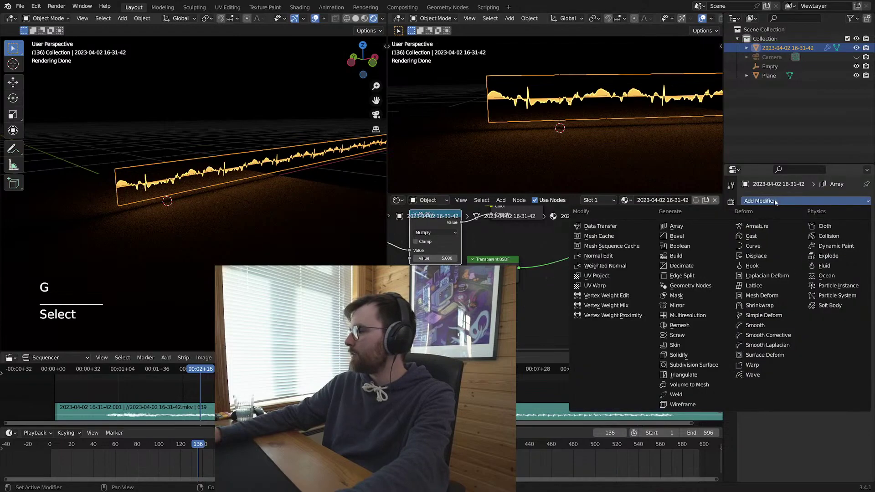
click(763, 316)
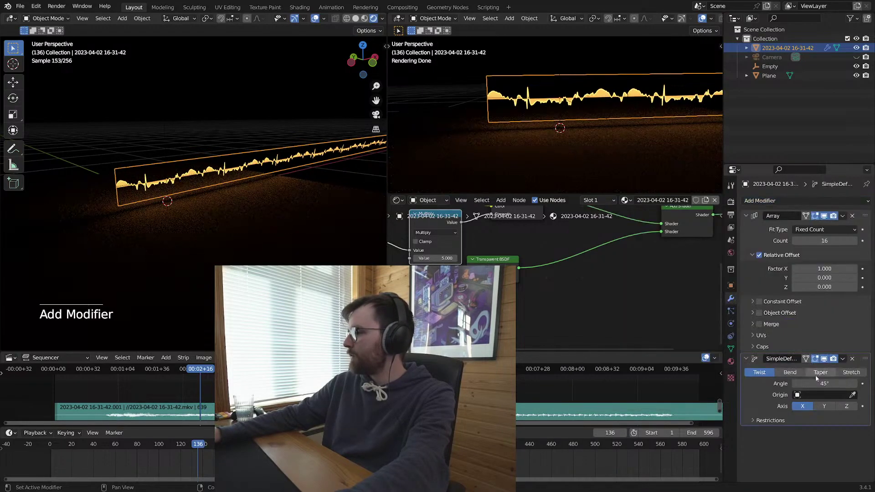
Step: Set the Empty as the Simple Deform modifier's origin and rename it Bend Controller
click(165, 136)
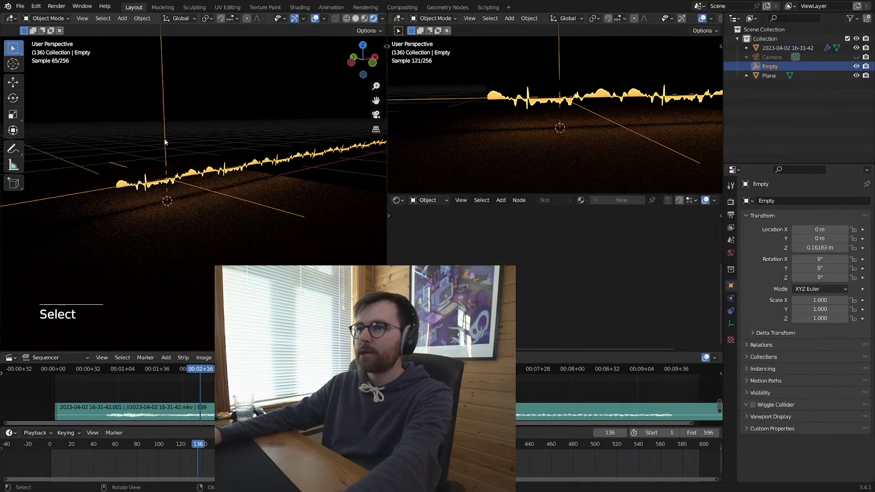
key(F2)
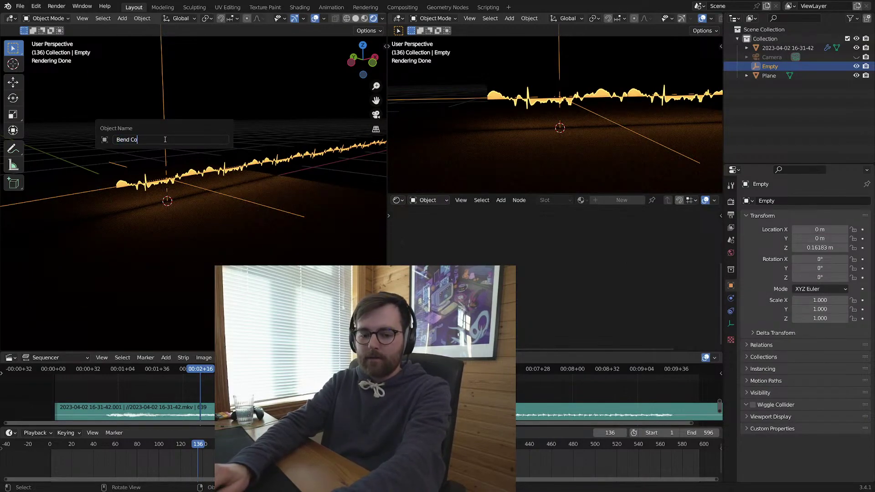
key(Return)
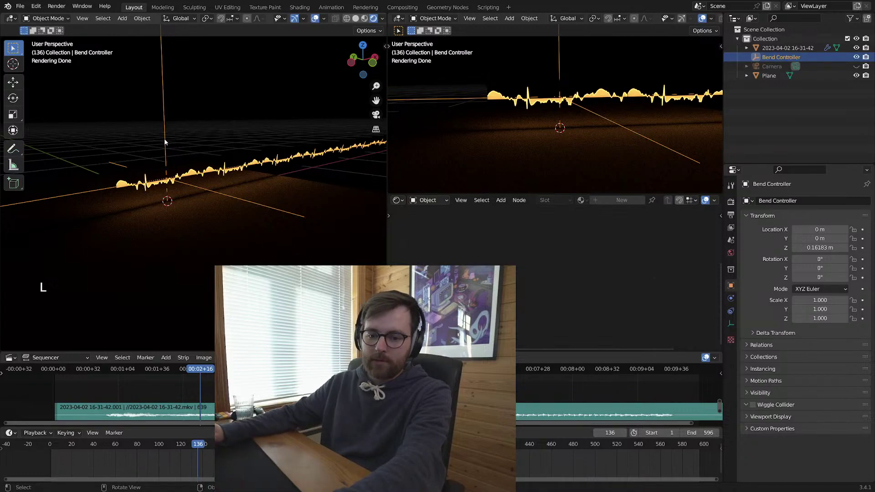
Step: Save the project file and reselect the waveform object
key(alt+a)
key(ctrl+s)
click(173, 184)
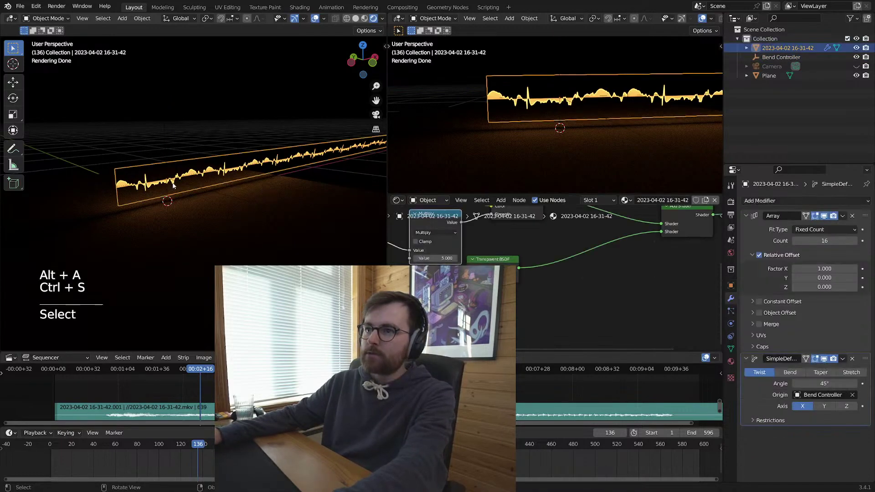
Step: Try rotating the Bend Controller about the Z and X axes to test the deformation
click(166, 145)
key(r)
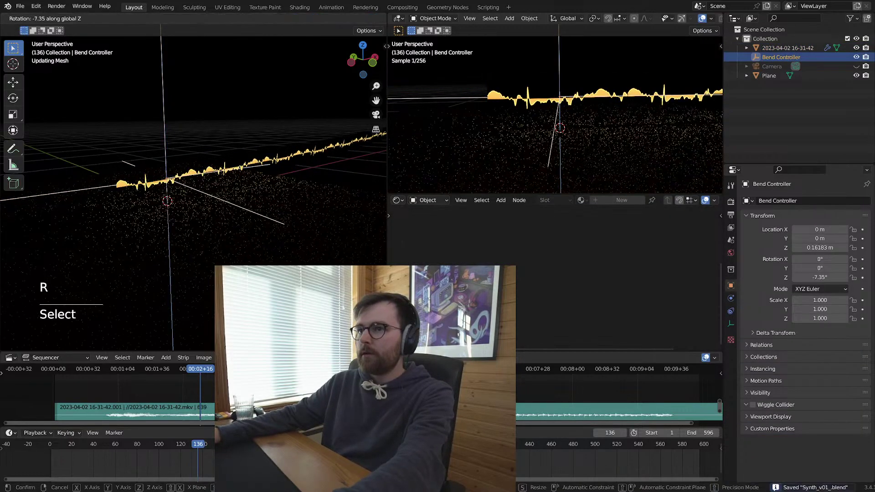
key(r)
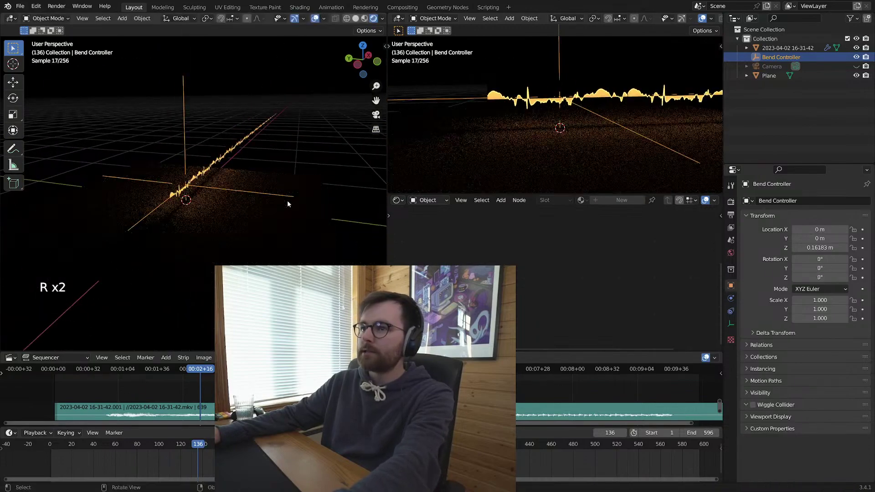
key(r)
key(x)
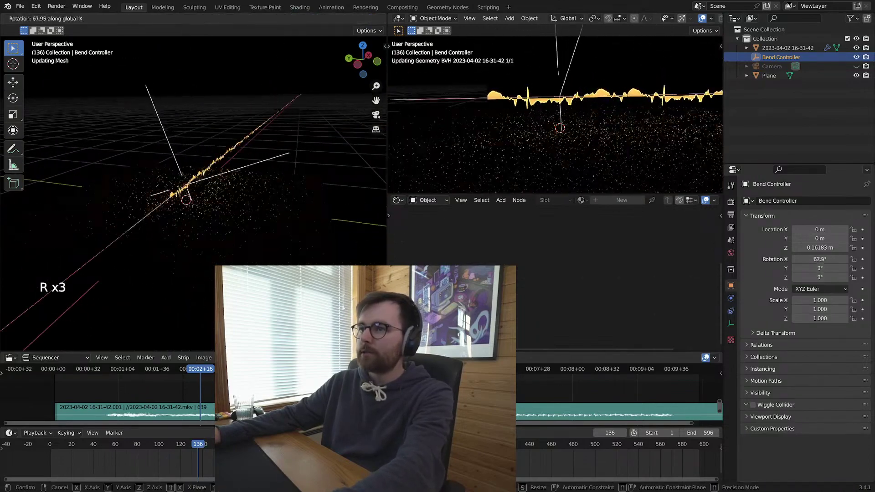
key(z)
right_click(214, 169)
Step: Set the waveform's Simple Deform axis to Y and try rotating the Bend Controller
click(205, 171)
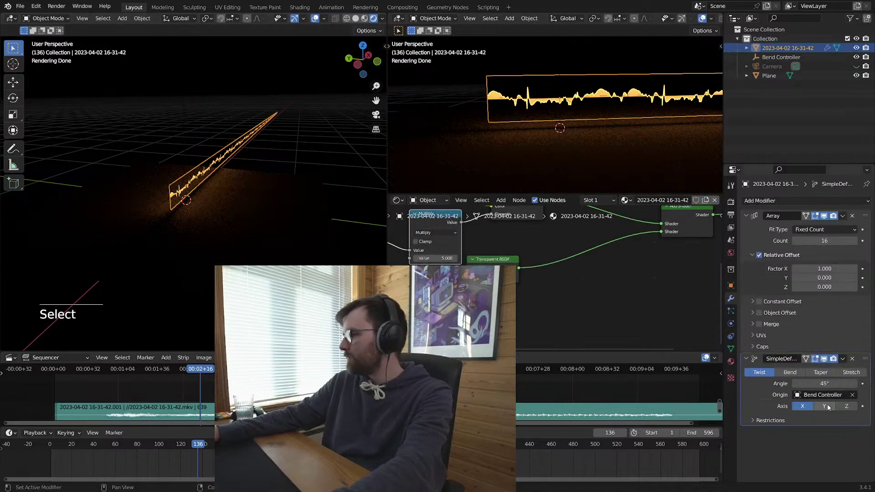
key(r)
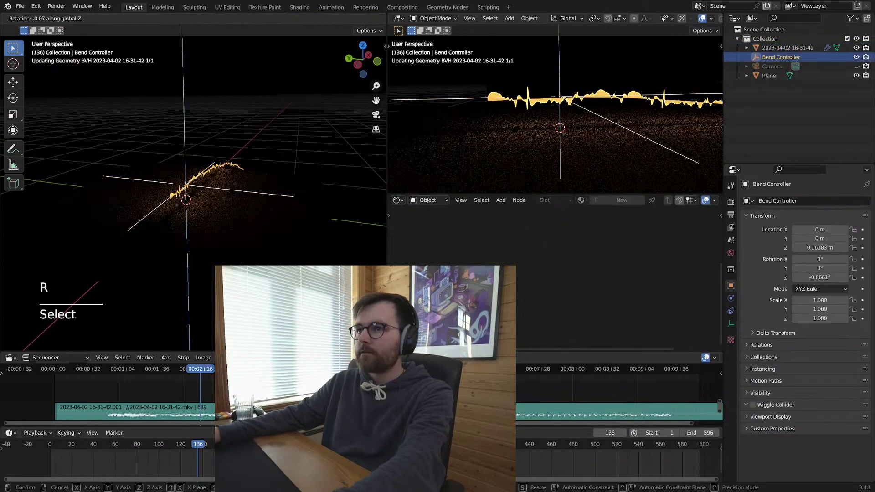
right_click(234, 159)
click(204, 142)
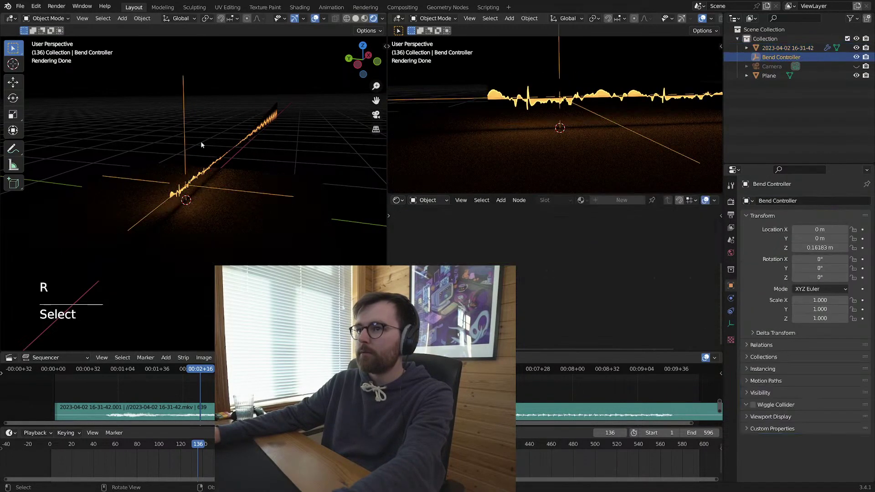
key(r)
right_click(201, 128)
Step: Set the Simple Deform axis to Z and try rotating the Bend Controller about the Y axis
click(212, 166)
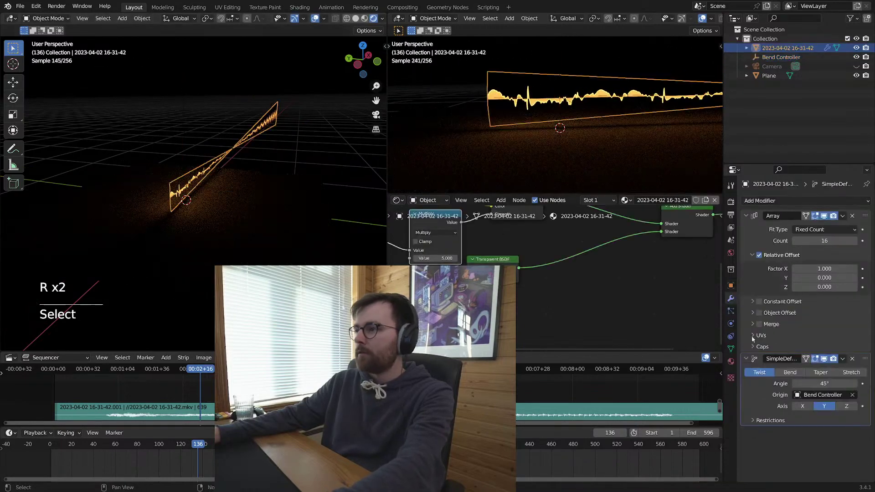
click(844, 406)
click(203, 187)
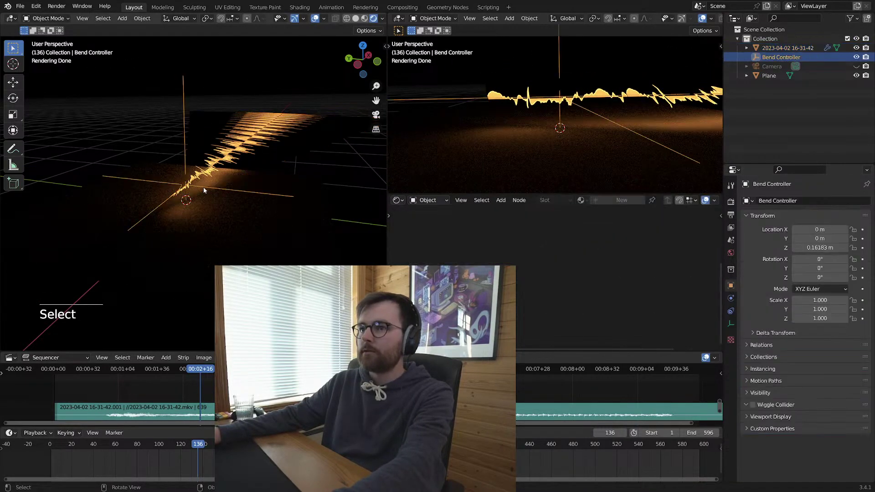
click(204, 187)
click(171, 186)
click(171, 187)
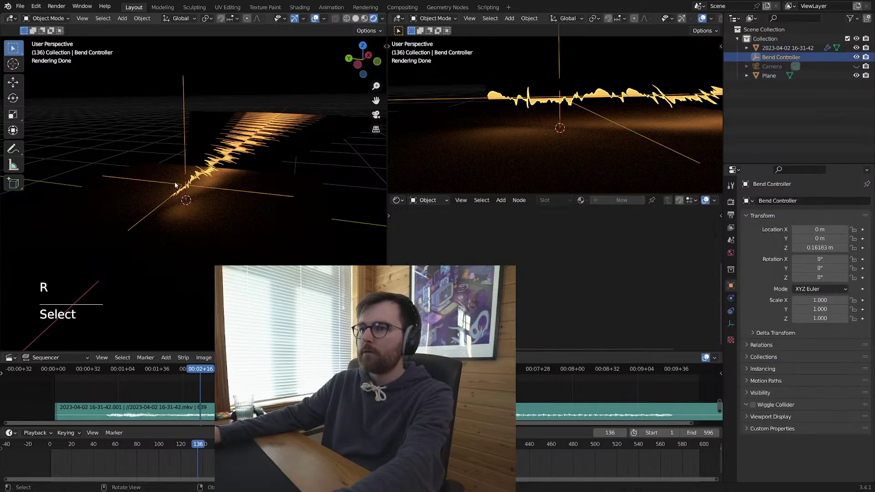
key(r)
key(y)
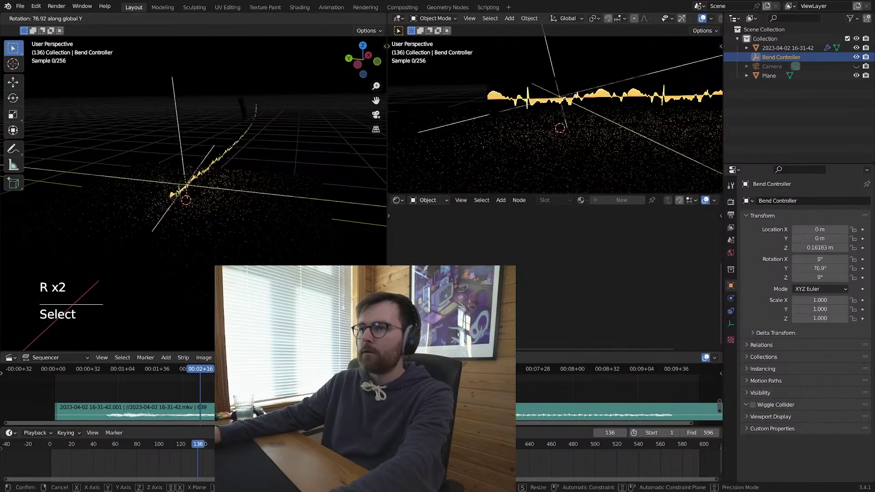
right_click(257, 146)
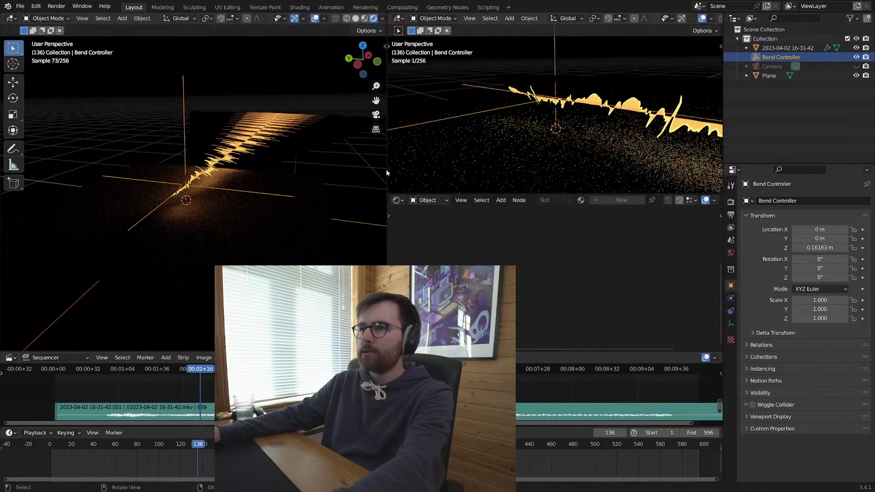
Step: Switch the second viewport to solid shading and rotate the waveform mesh flat about the X axis in Edit Mode
click(257, 147)
key(z)
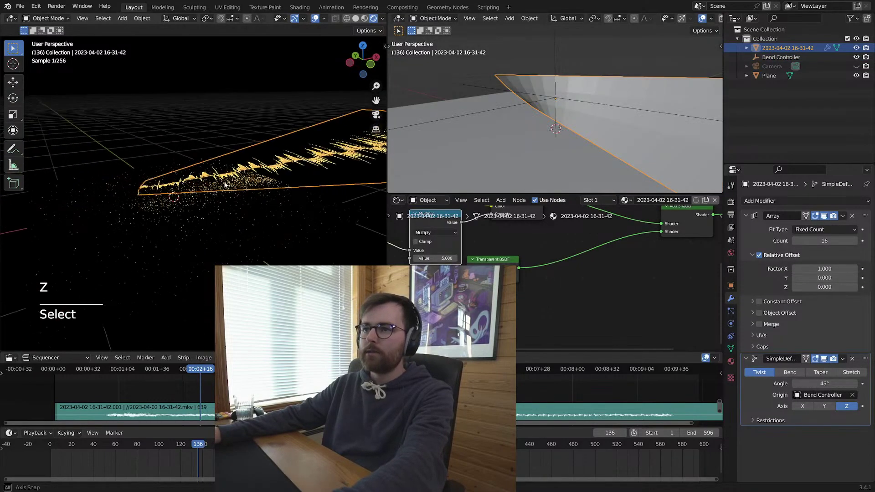
key(Tab)
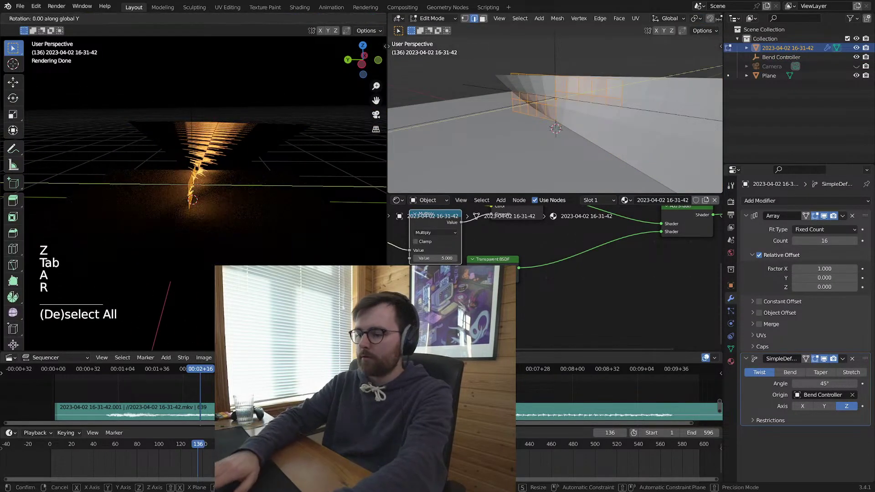
key(x)
click(305, 175)
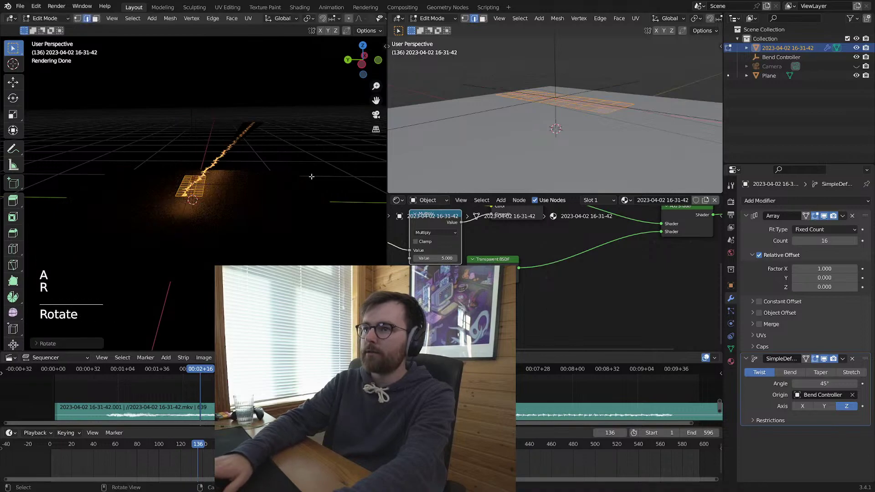
key(Tab)
Step: Rotate the waveform object about the X axis in Object Mode to stand the strip upright
key(r)
key(x)
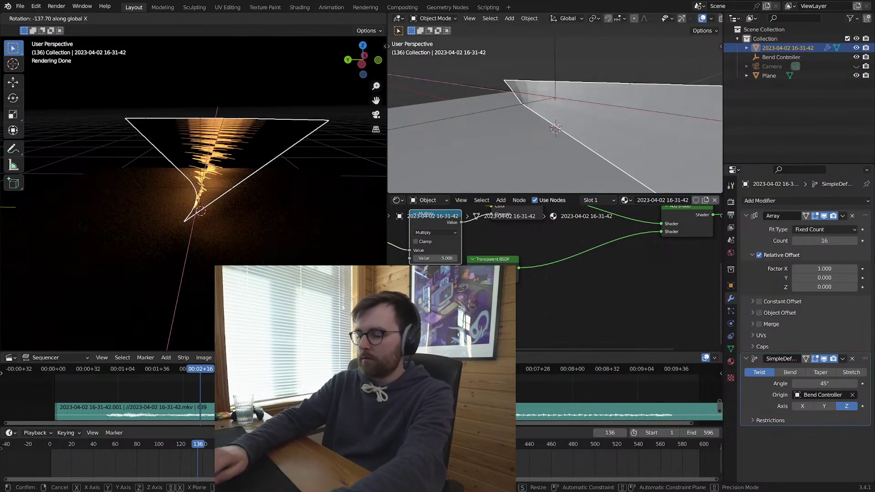
click(117, 80)
Step: Set the Simple Deform axis to X, try rotating the Bend Controller about Y, and clear its rotation
middle_drag(114, 72, 255, 192)
click(823, 406)
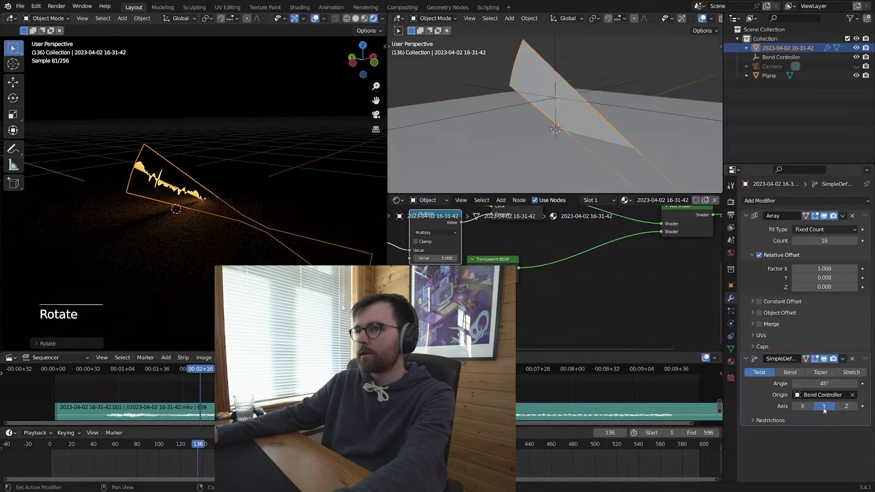
click(799, 407)
middle_drag(150, 137, 189, 127)
click(190, 128)
key(r)
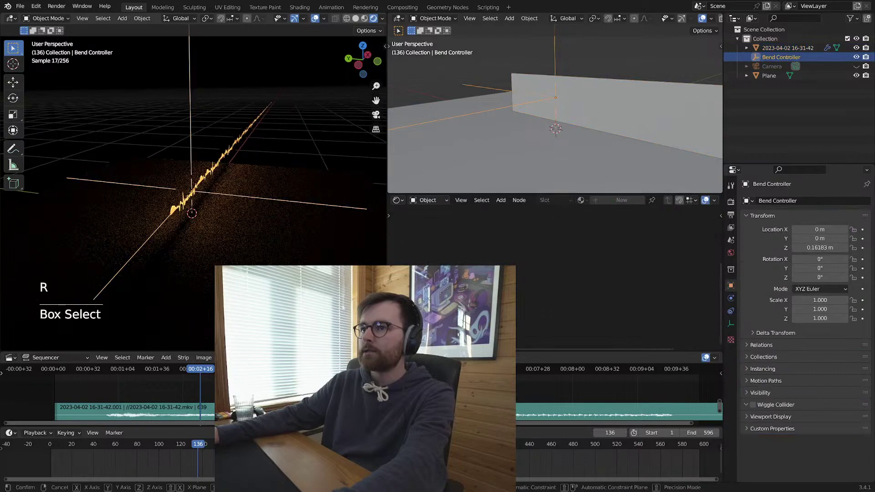
key(y)
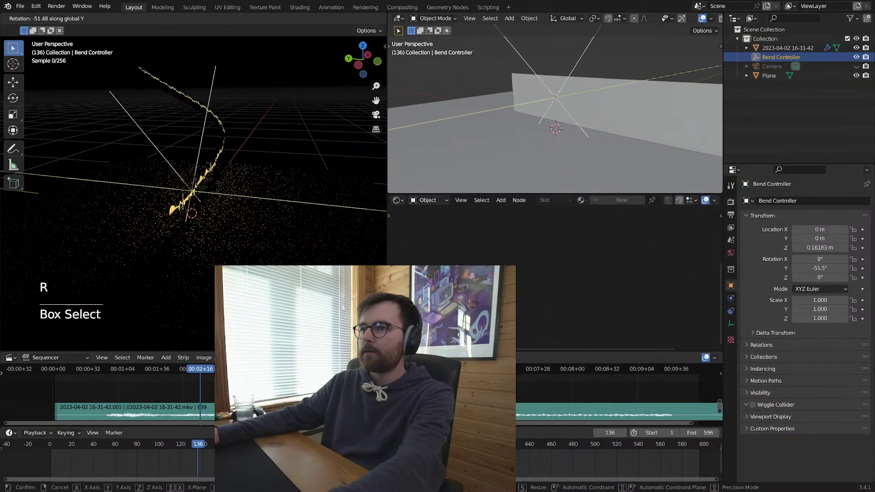
key(alt+r)
Step: Try rotating the Bend Controller 54.4° about the Z axis and inspect the waveform from the front
key(r)
key(z)
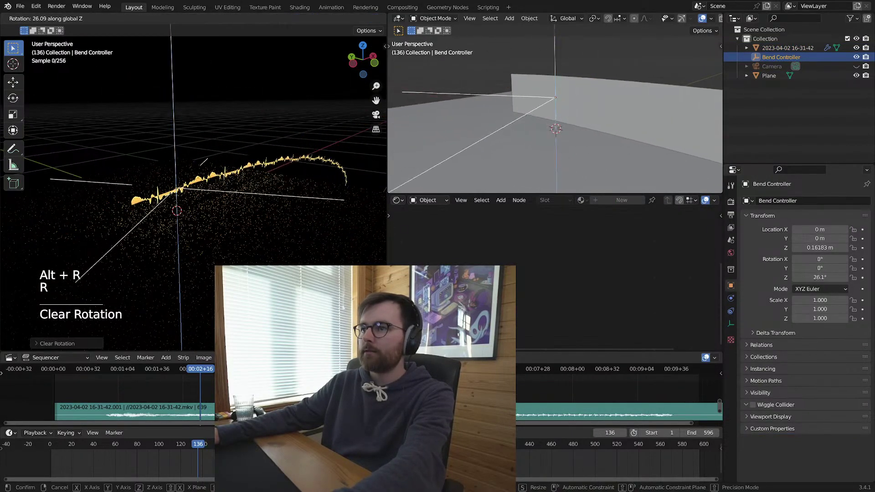
click(254, 110)
key(KP_1)
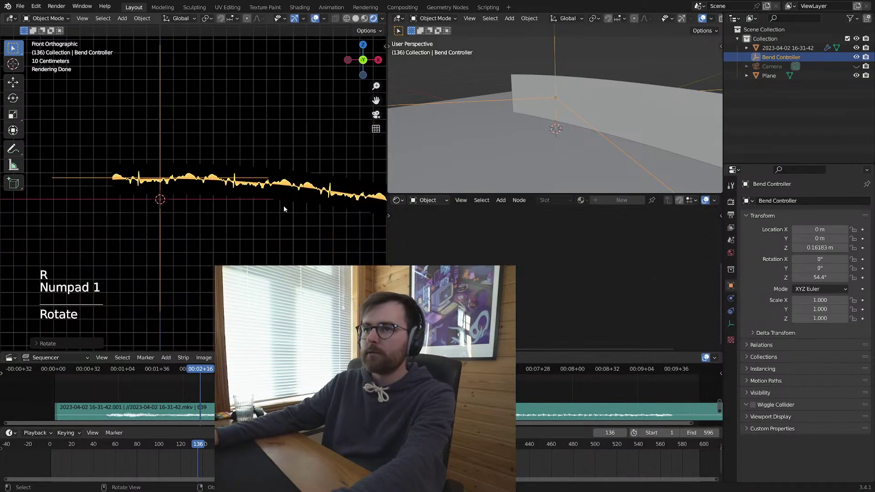
middle_drag(283, 205, 269, 239)
Step: Clear the Bend Controller's rotation and rotate it 90° about the Z axis
key(alt+r)
text(rz)
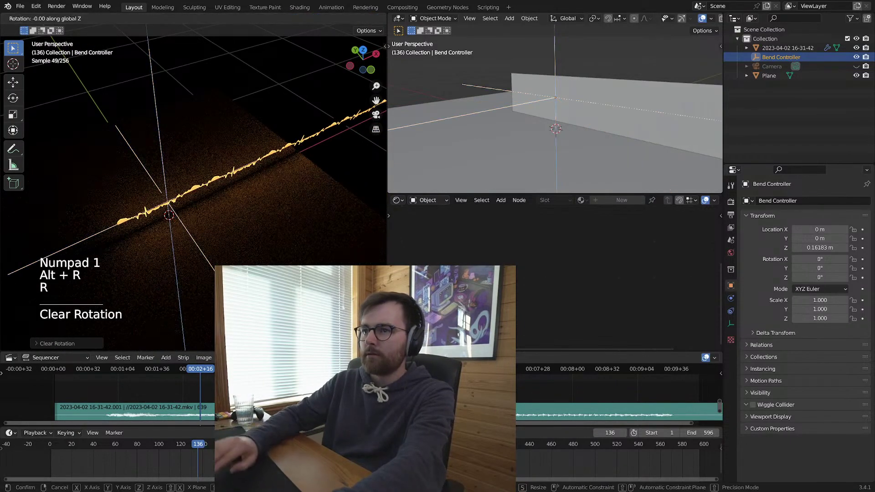
text(90)
key(Return)
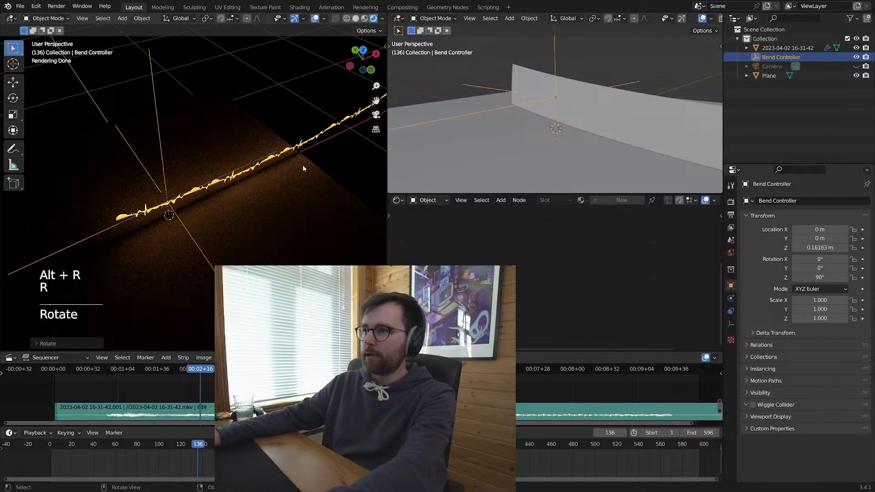
Step: Try the Y and Z axes in the waveform's Simple Deform modifier
click(303, 168)
click(823, 407)
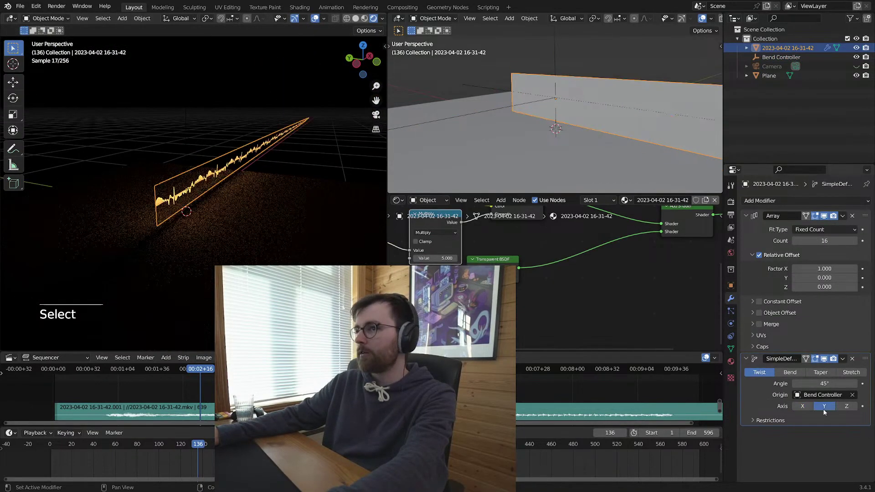
click(847, 406)
Step: Rotate the entire waveform mesh 90° about the Z axis in Edit Mode
key(Tab)
key(a)
key(r)
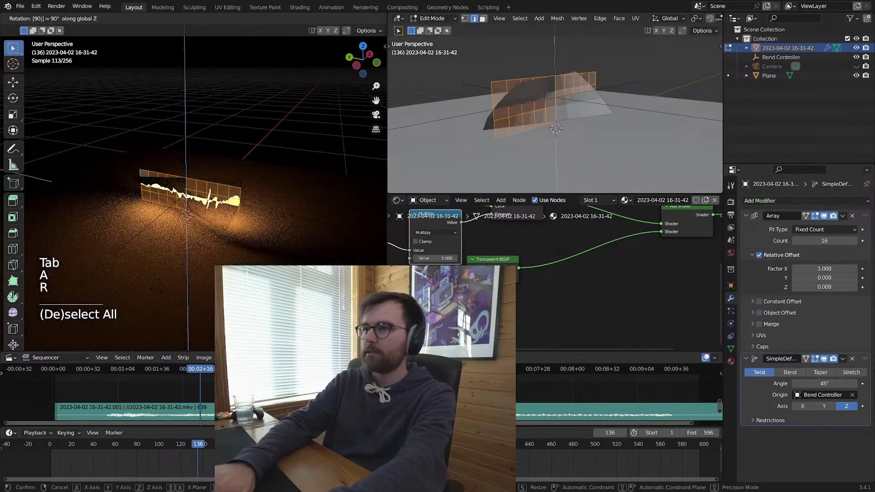
click(156, 293)
key(Tab)
Step: Set the Simple Deform axis to X and the Array's relative offset factors to X 0 and Y 1
click(802, 406)
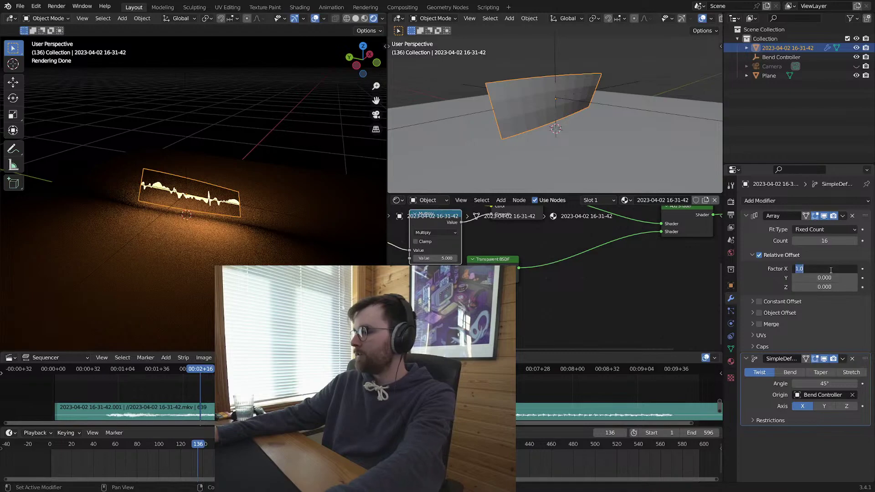
text(0)
key(Tab)
text(1)
key(Return)
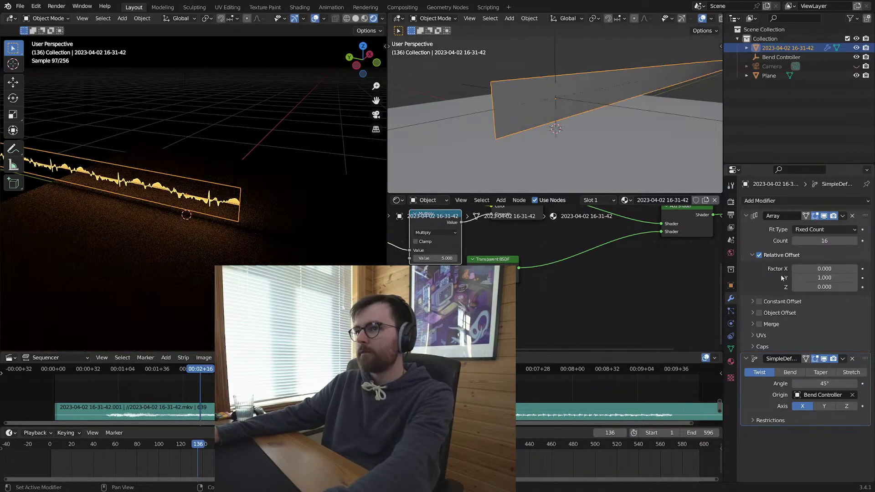
Step: Try rotating the Bend Controller about the Y and X axes with the new array direction
click(166, 150)
key(r)
key(y)
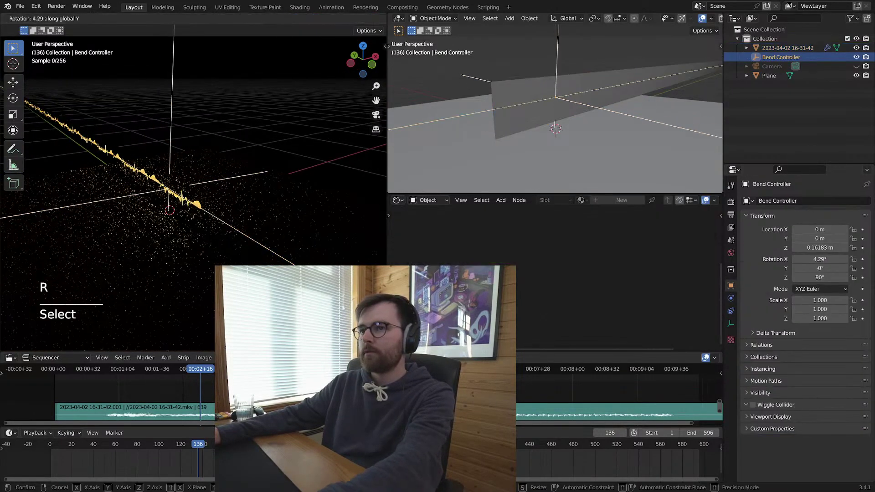
key(x)
right_click(262, 251)
middle_drag(262, 251, 219, 228)
key(r)
right_click(245, 249)
Step: Clear the Bend Controller's rotation and location, and rotate it 90° about the Z axis
key(alt+r)
key(alt+g)
key(r)
key(z)
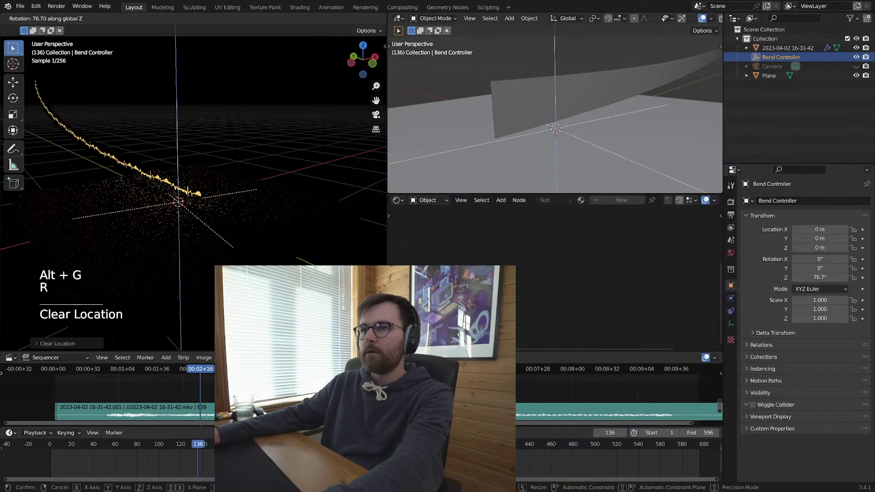
click(244, 172)
Step: Move the Bend Controller along the X axis to about -0.208 m
middle_drag(244, 172, 188, 168)
key(g)
key(x)
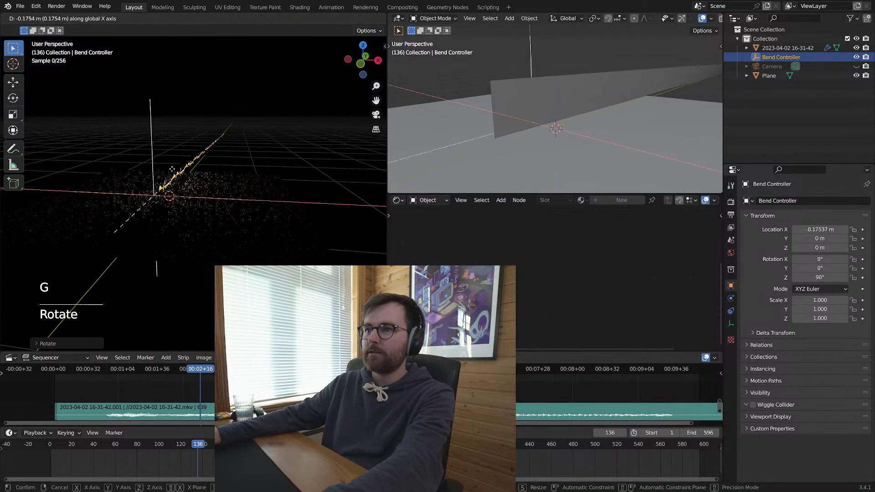
Step: Try rotating the Bend Controller about the Z, Y and X axes from its shifted position
key(r)
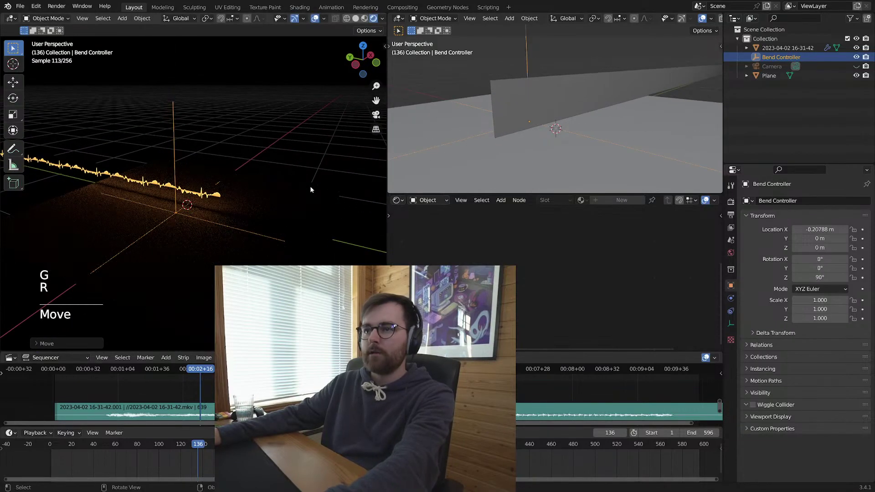
key(r)
key(z)
key(y)
key(x)
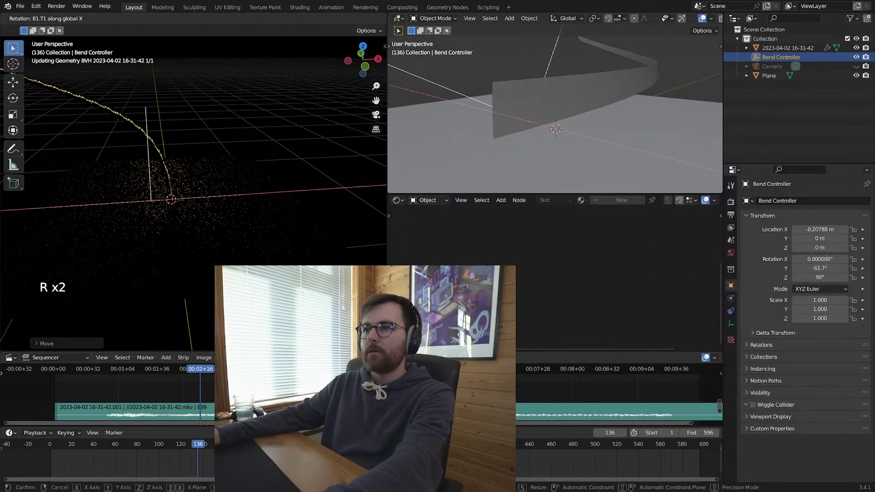
right_click(157, 228)
Step: Delete the Bend Controller and remove the Simple Deform modifier from the arrayed waveform plane
key(x)
click(257, 222)
middle_drag(157, 229, 248, 200)
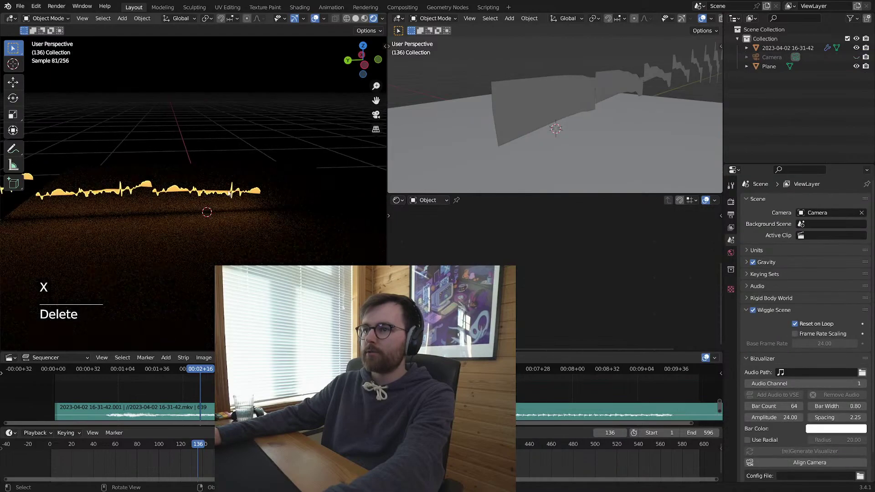
click(244, 192)
key(x)
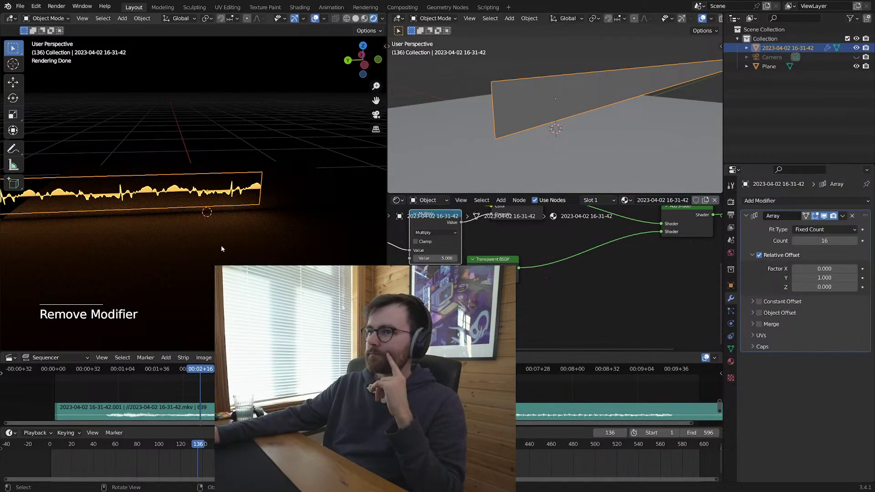
Step: Switch the large viewport to Material Preview shading and hide the floor plane
middle_drag(222, 249, 257, 261)
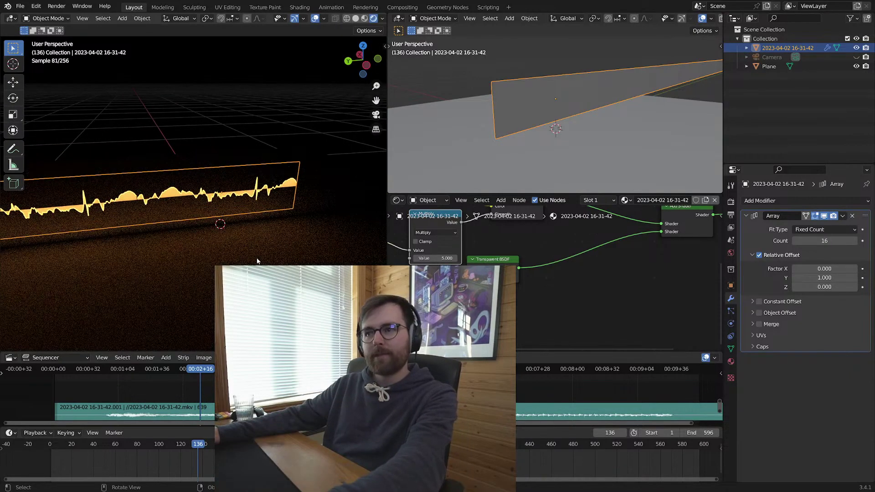
key(alt+a)
click(261, 219)
key(KP_1)
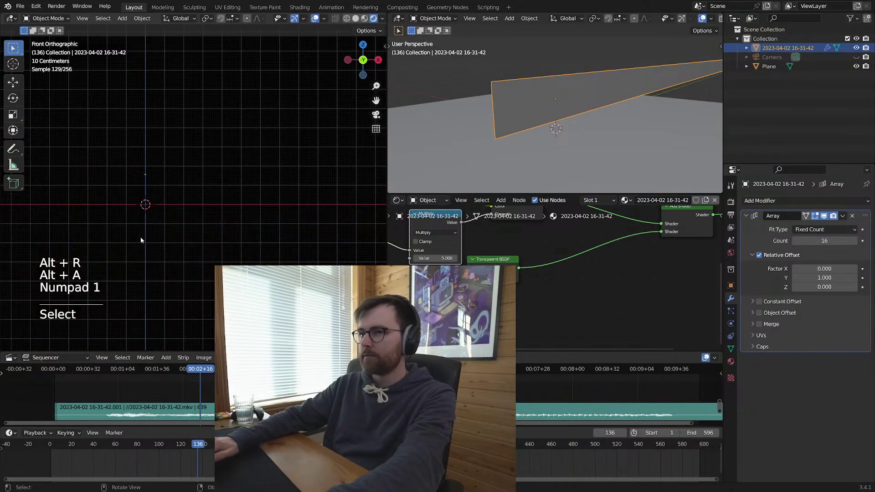
key(z)
middle_drag(284, 228, 259, 195)
key(z)
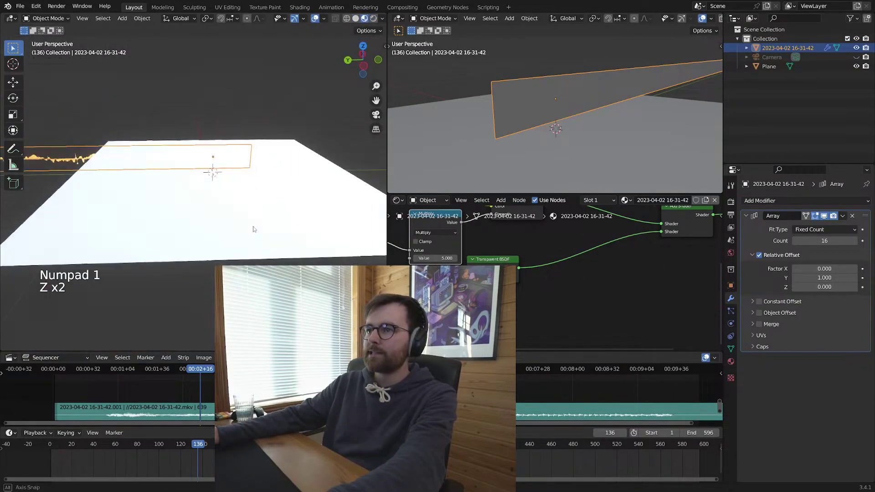
click(262, 230)
key(h)
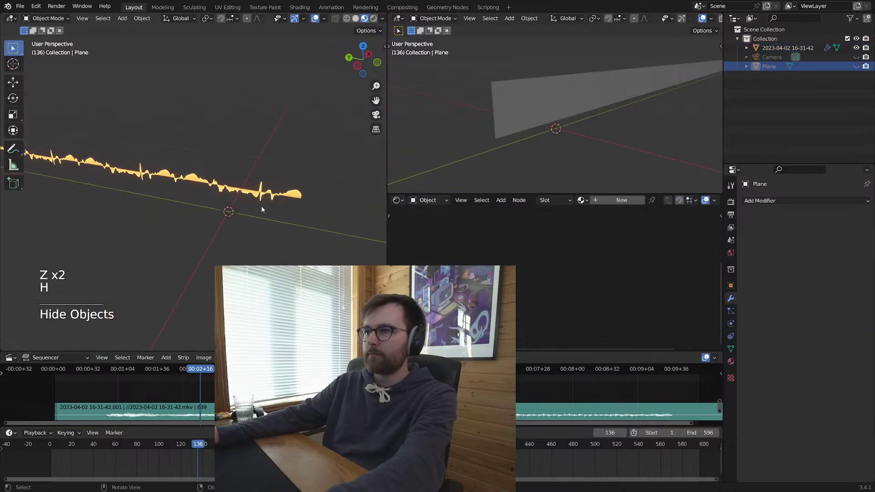
Step: Add a Simple Deform modifier to the waveform plane and set its twist axis to Z
click(261, 207)
click(772, 201)
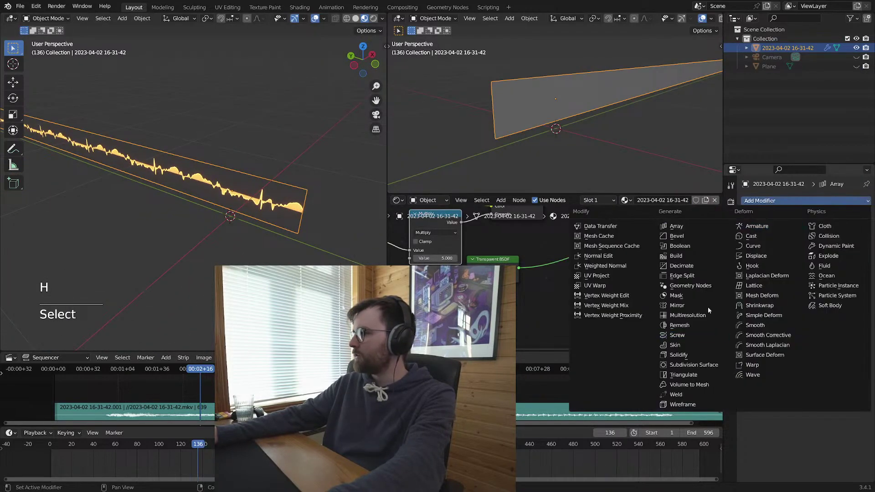
click(773, 315)
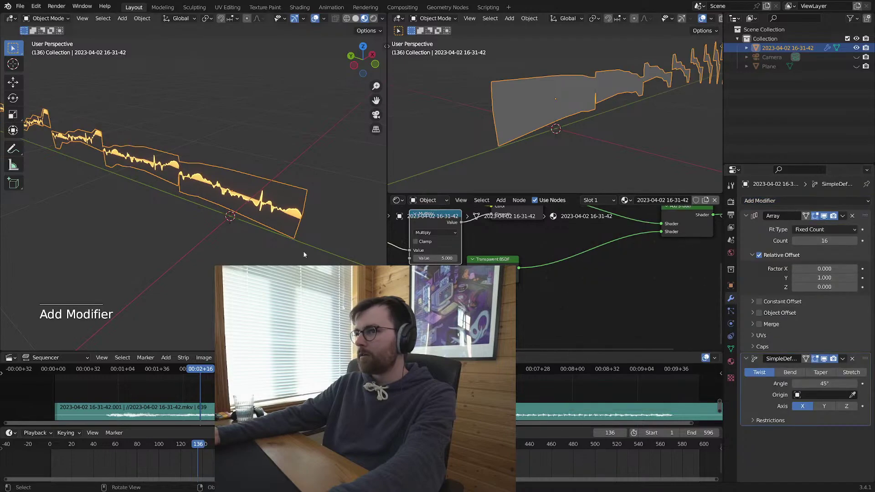
middle_drag(303, 250, 277, 230)
click(824, 406)
click(846, 407)
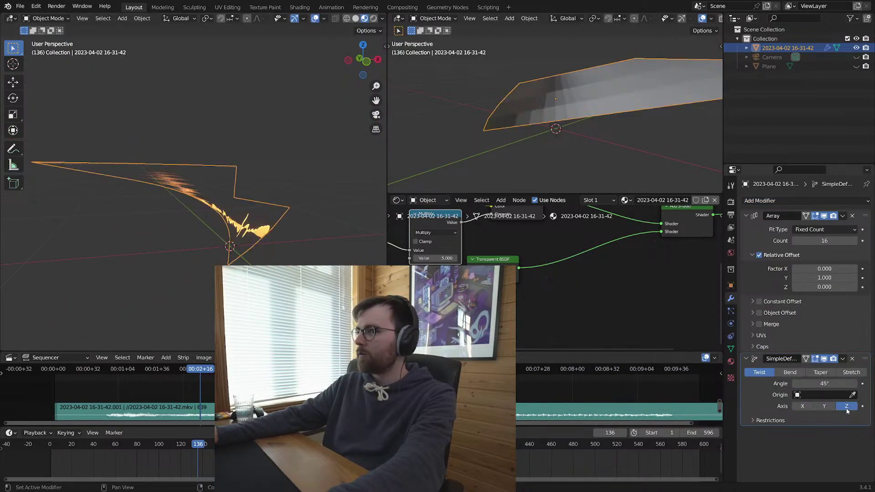
Step: Try rotating the waveform plane's whole mesh about Z in Edit Mode, preview the animation, and undo the rotation
key(Tab)
key(a)
key(r)
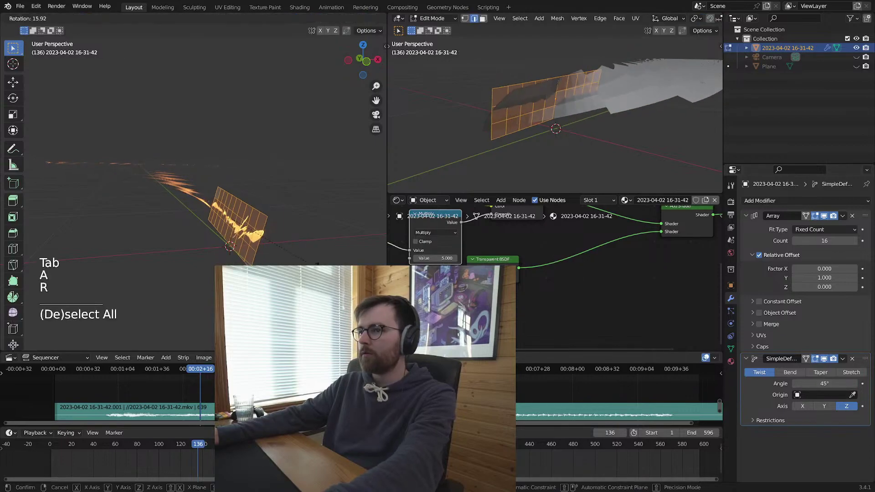
key(z)
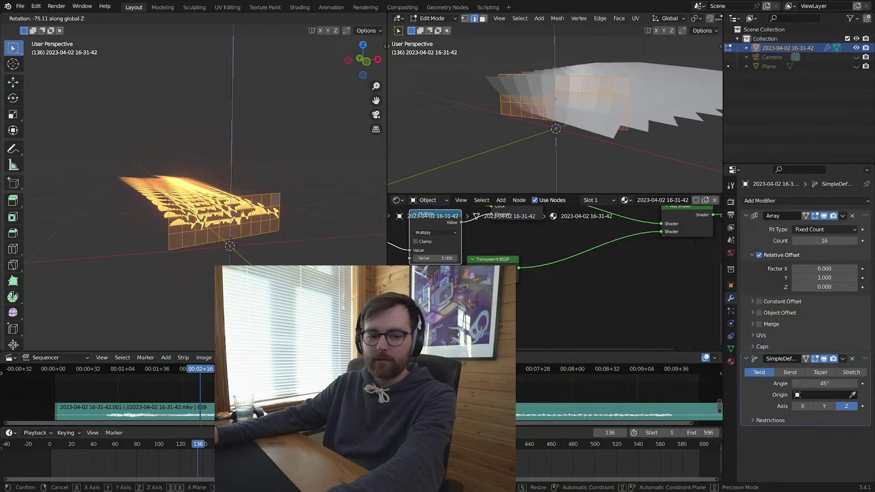
key(Return)
key(space)
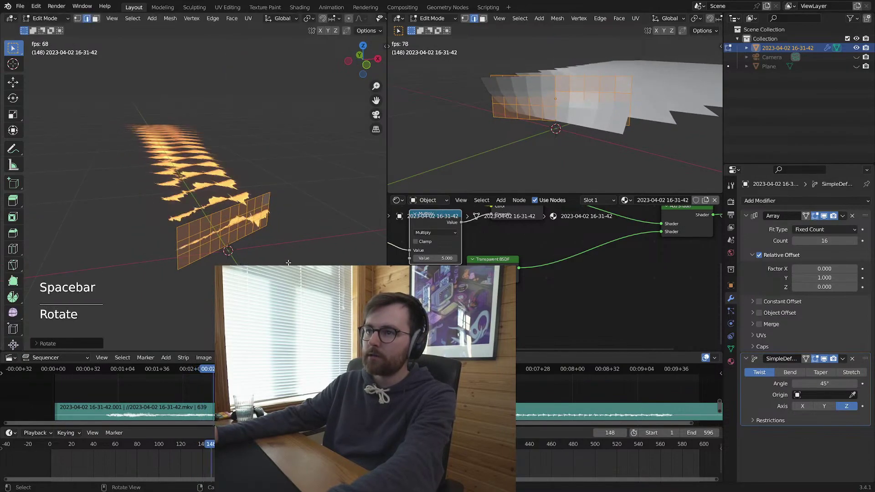
middle_drag(191, 182, 219, 164)
key(space)
key(ctrl+z)
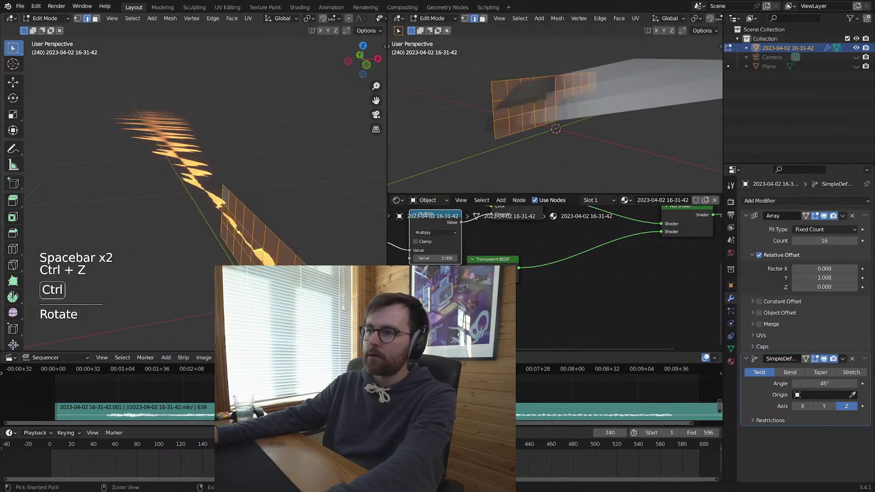
Step: Rotate the waveform plane's whole mesh about the global X axis in Edit Mode
middle_drag(255, 246, 280, 263)
key(r)
key(x)
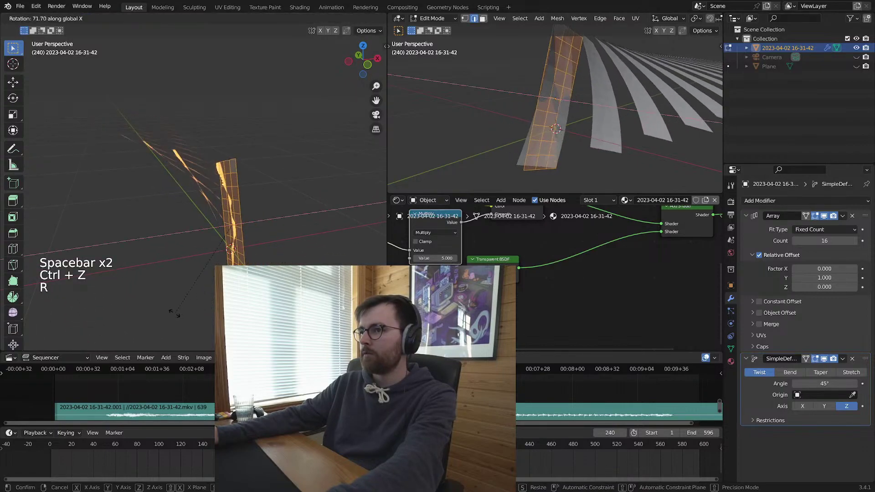
Step: Rotate the strip's mesh -90 degrees about the global Y axis in Edit Mode, then return to Object Mode
key(z)
key(y)
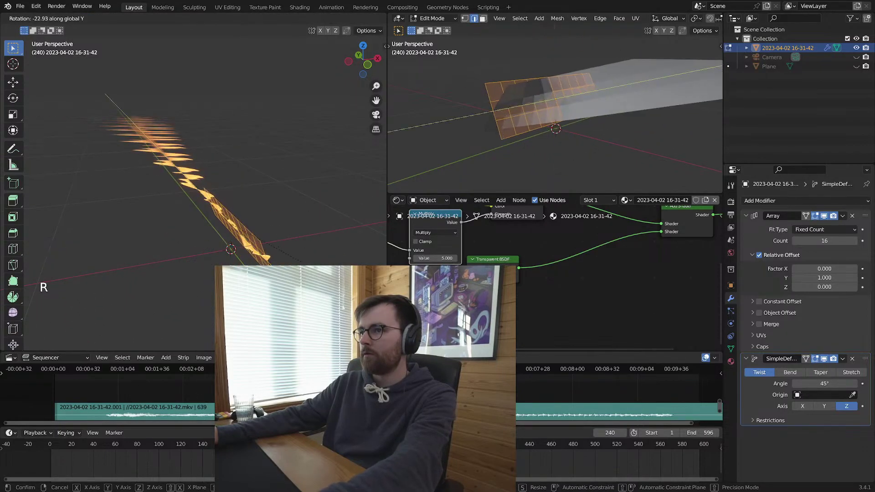
key(Escape)
key(r)
key(y)
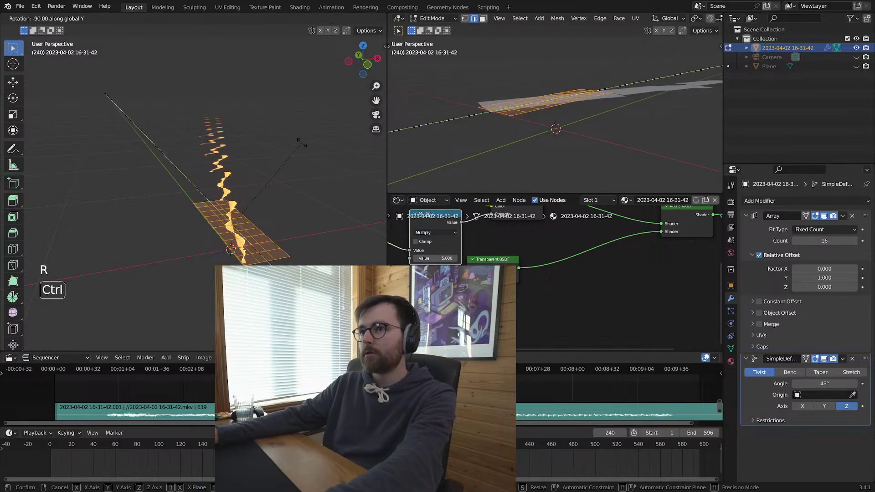
click(300, 142)
key(Tab)
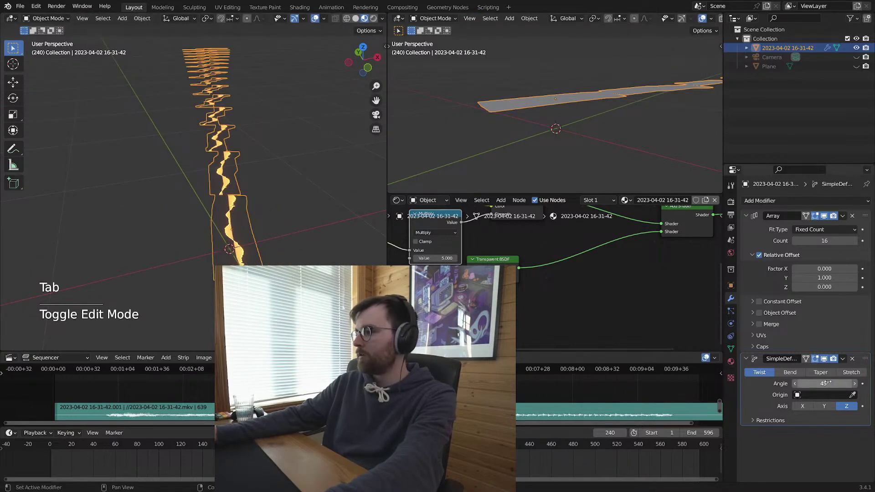
Step: Try twisting the strip with the SimpleDeform modifier at an angle of -83.7° around the X axis
drag(827, 383, 802, 383)
click(824, 405)
click(802, 405)
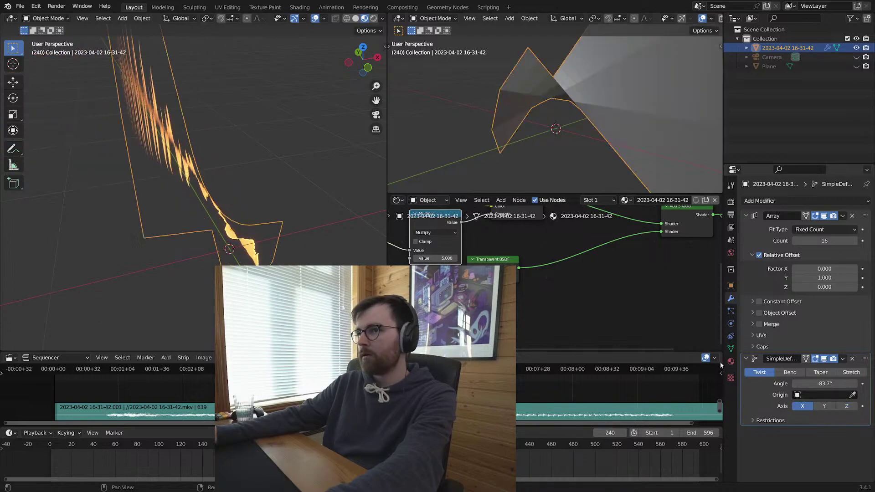
key(Tab)
key(a)
key(r)
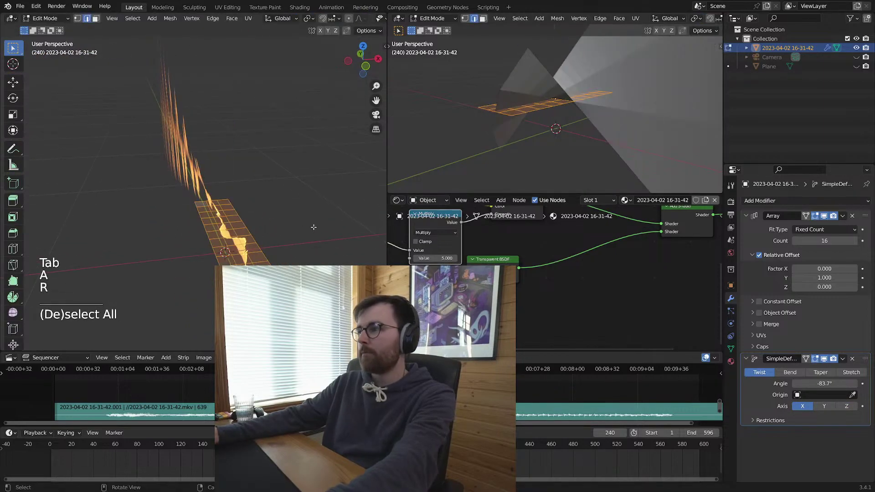
key(Tab)
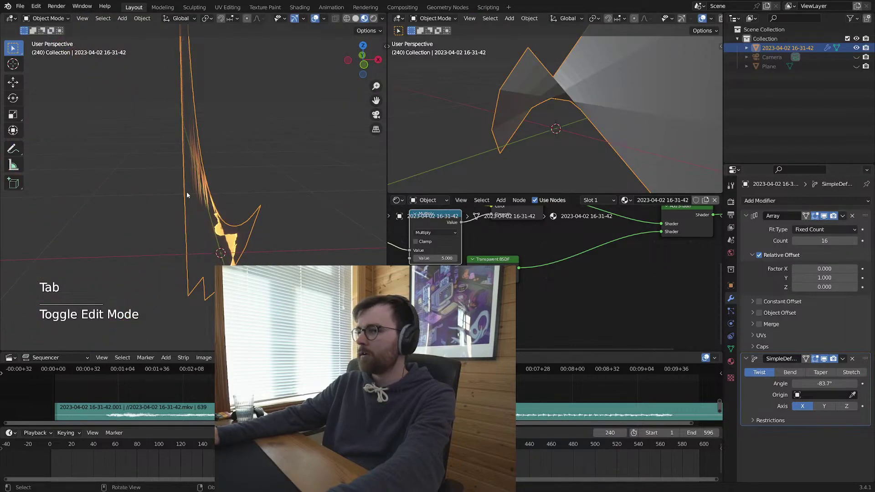
Step: Remove the SimpleDeform modifier from the waveform strip
middle_drag(187, 195, 210, 188)
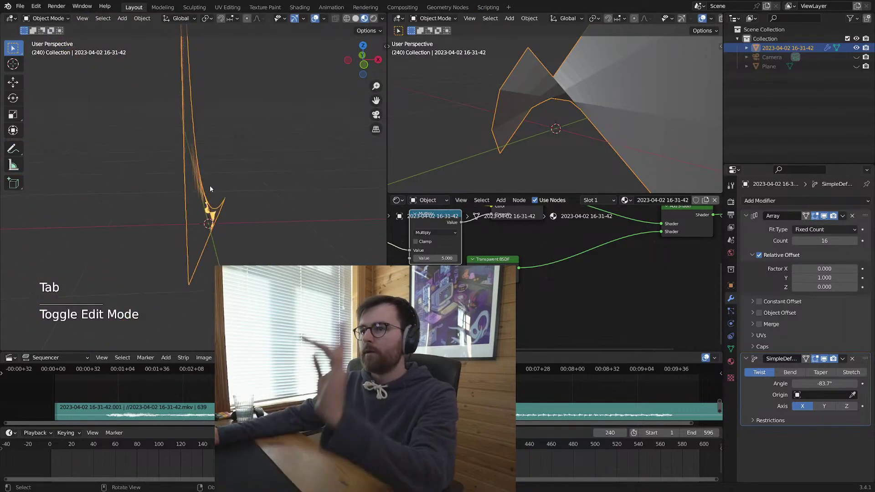
click(852, 359)
middle_drag(191, 192, 223, 178)
Step: Clear the strip's object rotation and rotate it 90 degrees so that it stands upright along its length
key(alt+r)
text(rx)
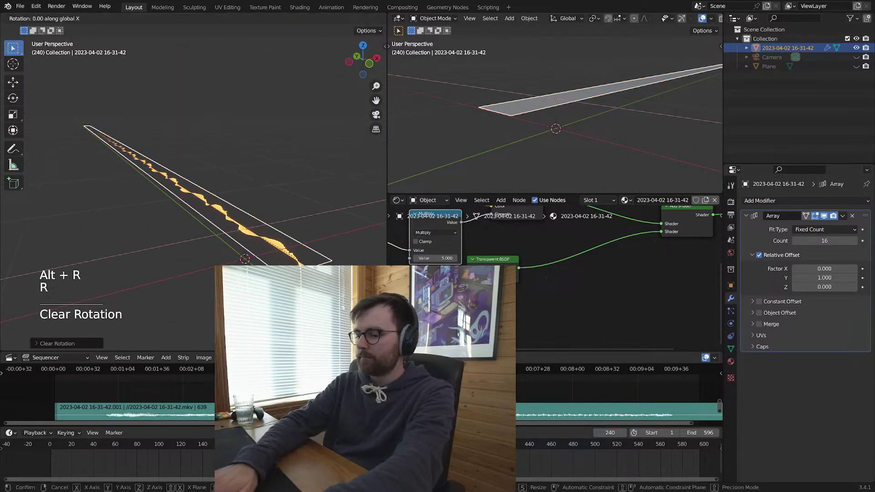
text(90)
key(Return)
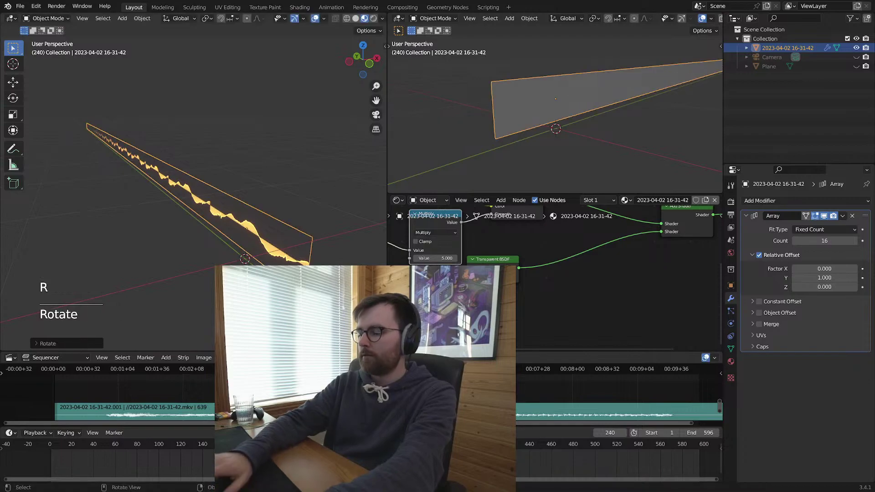
key(KP_1)
middle_drag(287, 230, 182, 243)
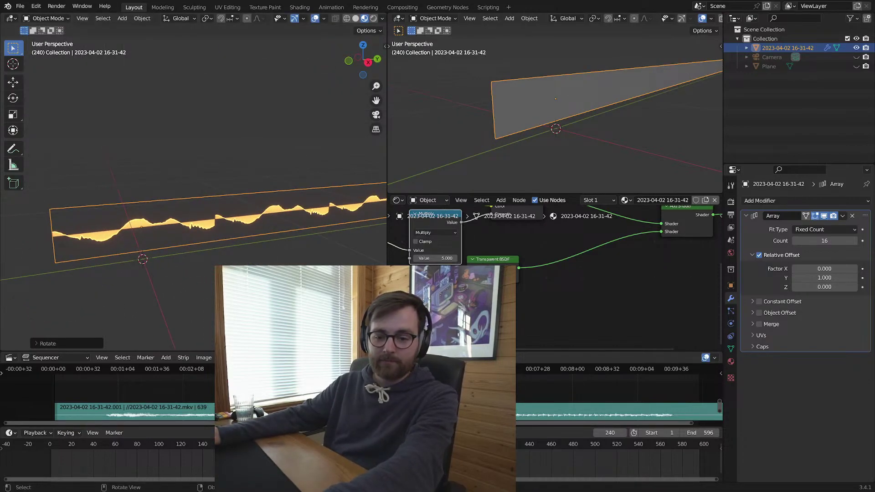
middle_drag(246, 234, 261, 194)
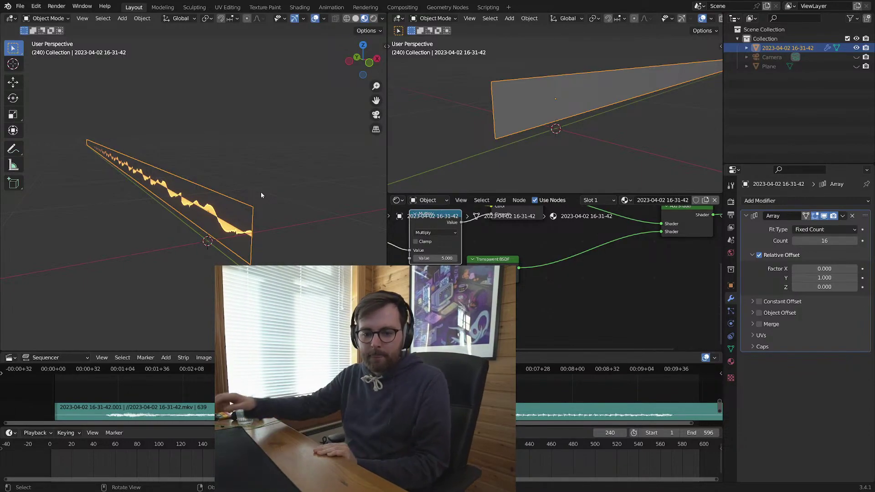
Step: Hide the 3D viewport's toolbar, leave nothing selected and save the file
click(263, 153)
click(220, 205)
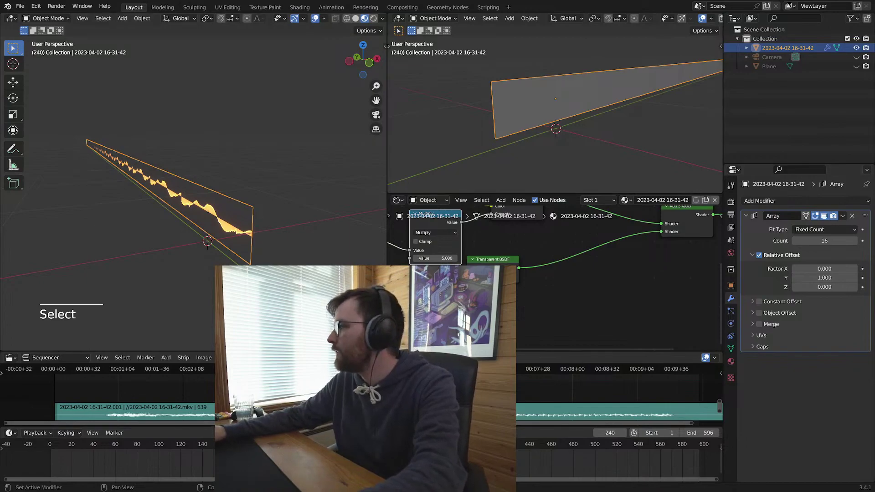
middle_drag(145, 238, 165, 236)
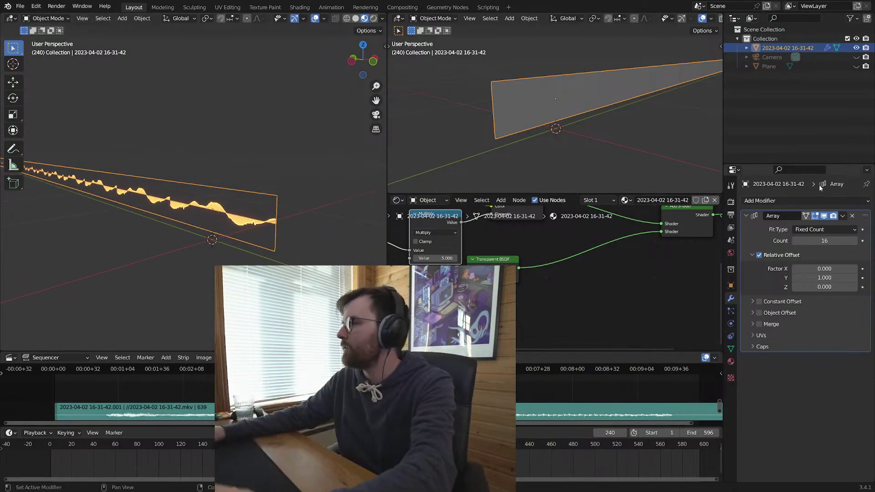
mouse_move(256, 252)
middle_down()
mouse_move(228, 233)
mouse_move(250, 247)
middle_up()
key(alt+a)
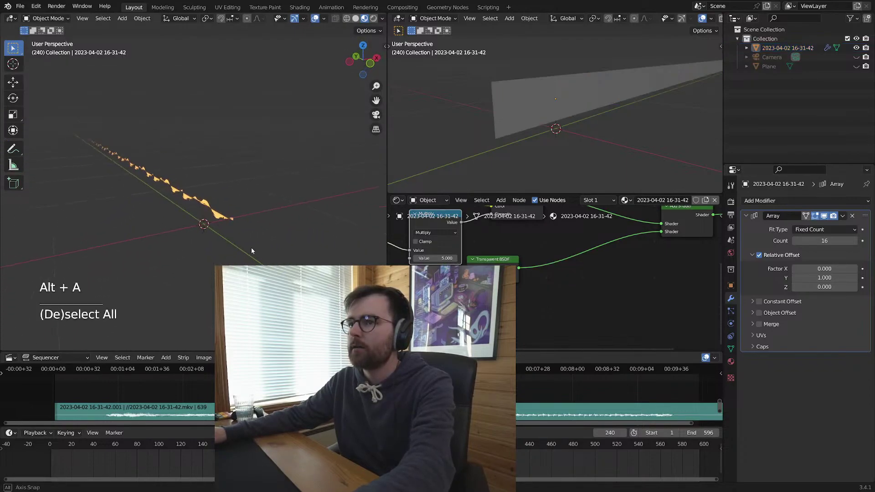
key(ctrl+s)
click(205, 209)
key(t)
middle_drag(246, 185, 254, 168)
key(alt+a)
key(ctrl+s)
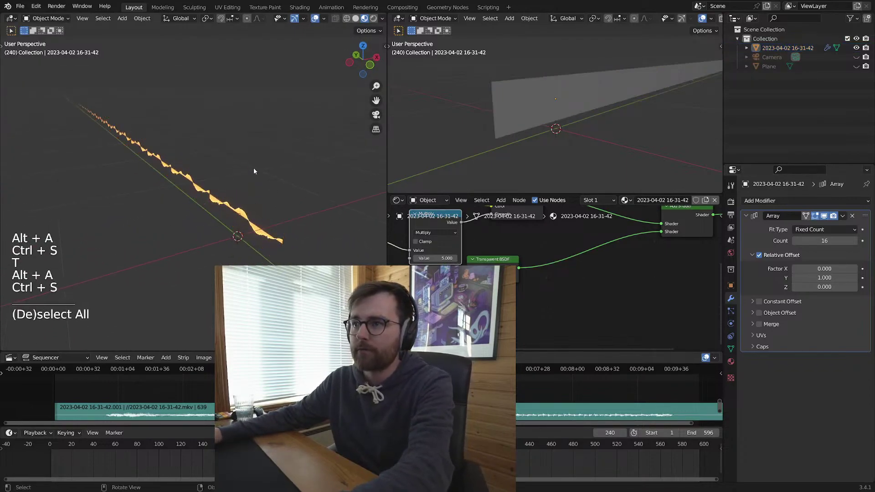
Step: Add a Bezier curve to the scene
key(shift+a)
mouse_move(221, 73)
mouse_move(228, 88)
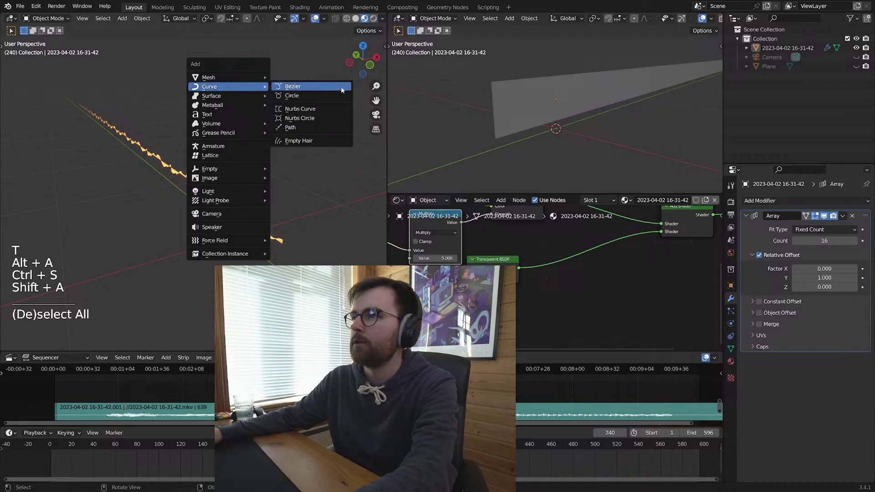
click(314, 89)
Step: Add a Curve modifier to the waveform strip, with BezierCurve as the curve object and Y as the deform axis
click(273, 237)
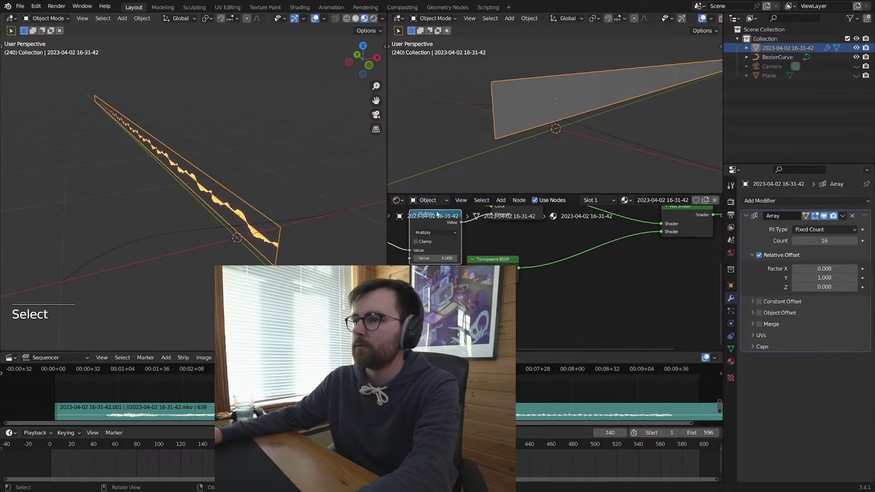
click(787, 205)
click(785, 248)
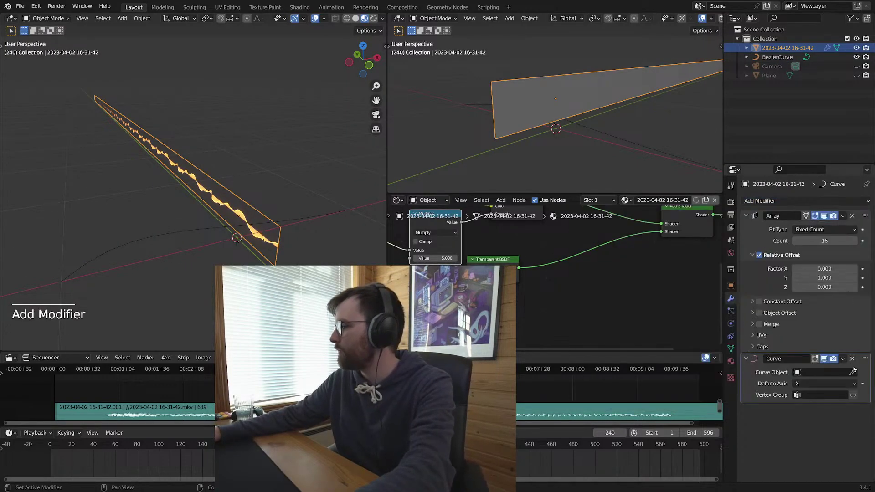
click(182, 229)
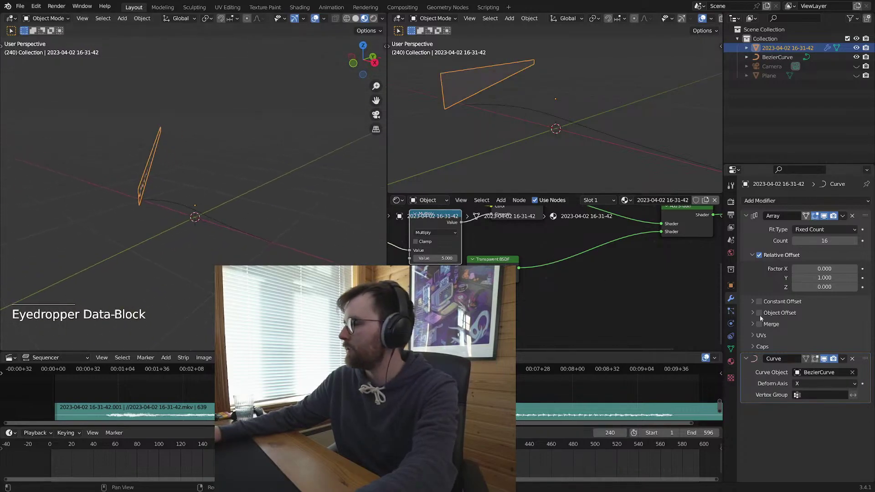
click(827, 384)
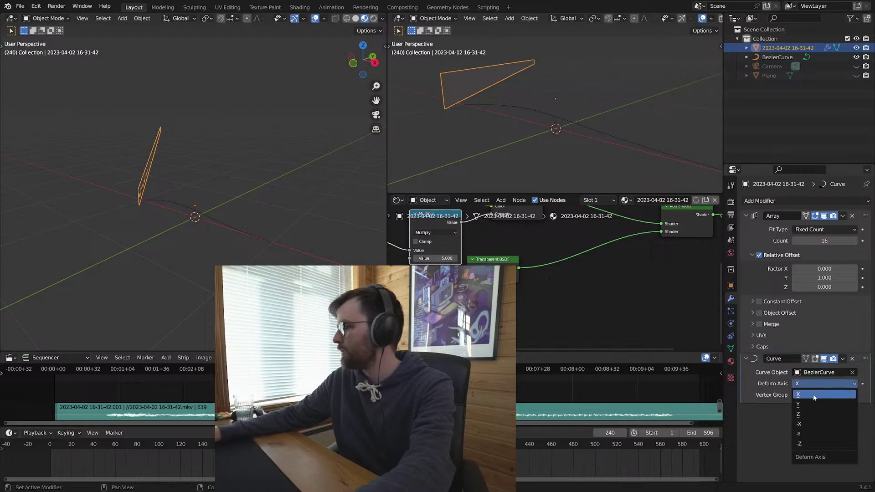
click(816, 402)
middle_drag(214, 237, 236, 243)
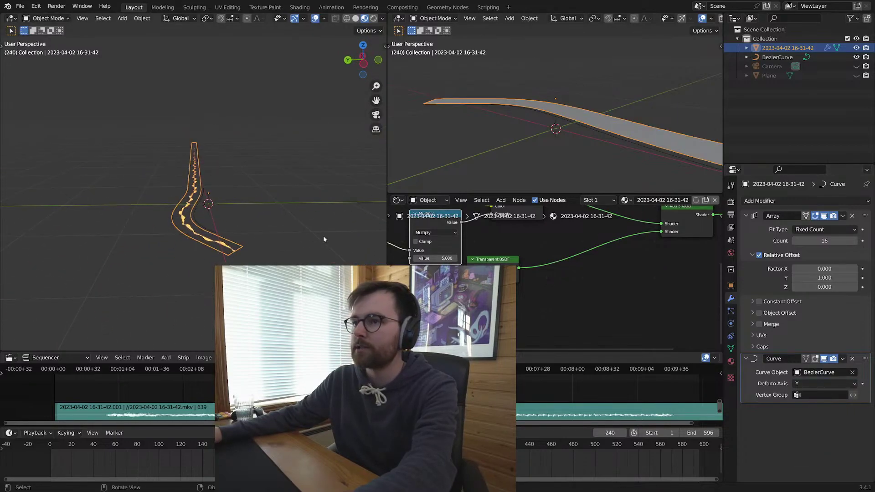
Step: Enable the Curve modifier's display in Edit Mode and clear the waveform strip's object location
key(Tab)
key(r)
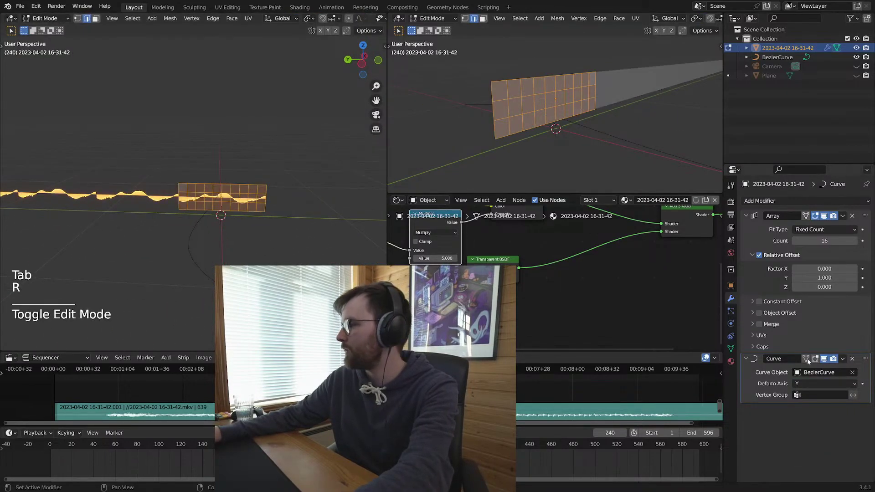
key(r)
click(259, 239)
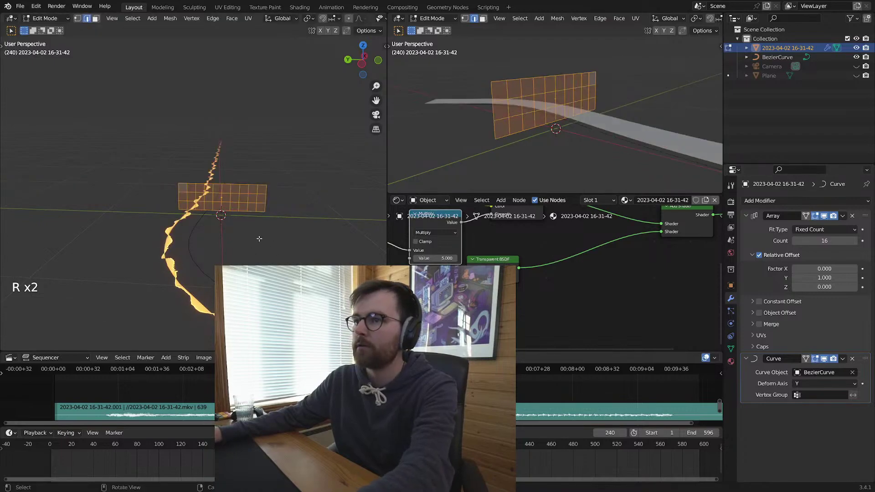
key(Tab)
key(alt+g)
Step: Rotate the strip's mesh about the global Y axis in Edit Mode so the waveform stands upright along the curve
middle_drag(304, 207, 242, 231)
key(Tab)
key(r)
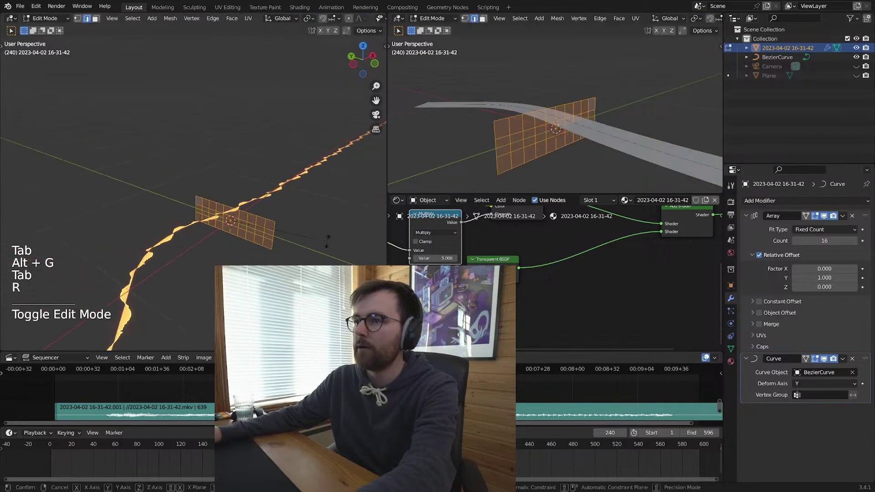
key(x)
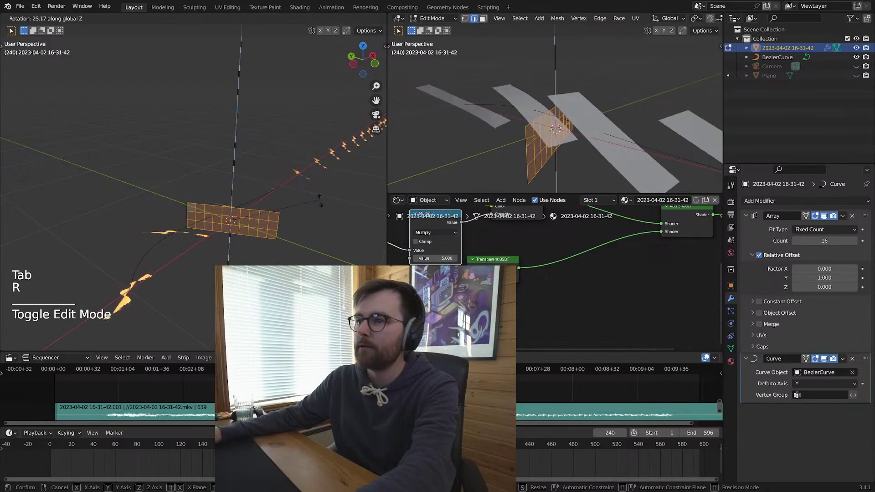
key(y)
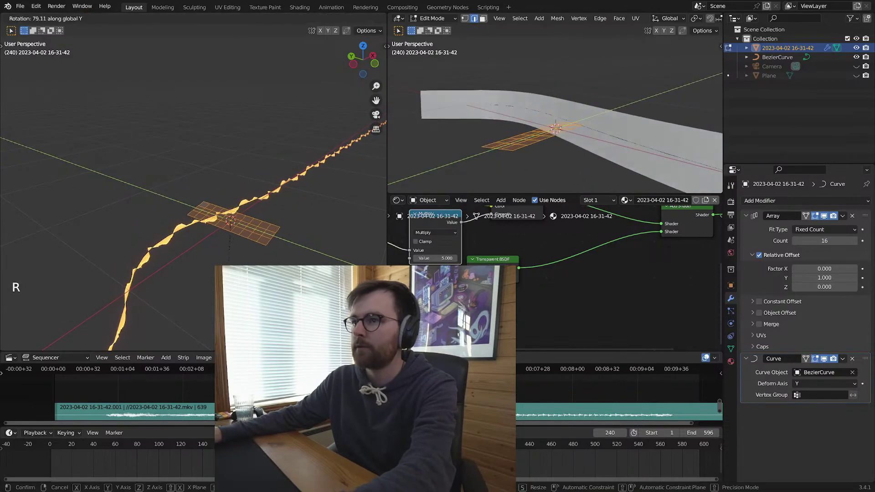
key(Return)
key(Tab)
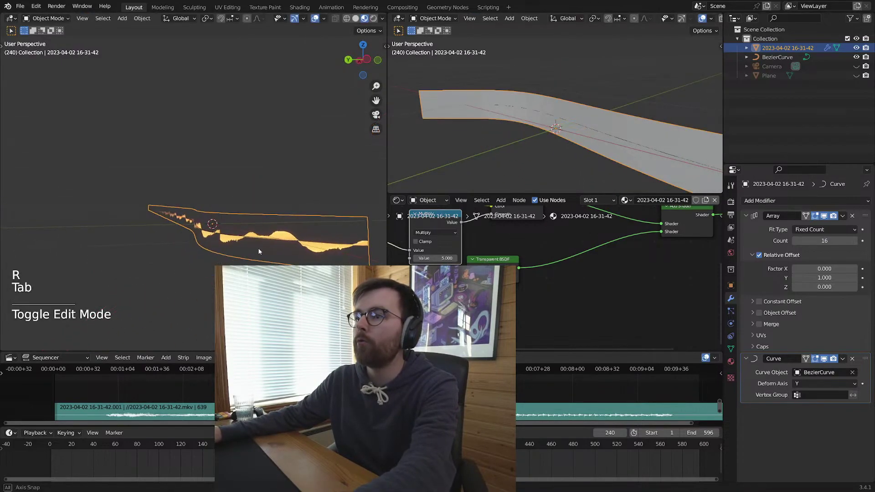
Step: Deselect everything and save the file with the curved waveform
middle_drag(191, 246, 237, 217)
key(alt+a)
key(ctrl+s)
Step: Play the animation with viewport overlays hidden to check the waveform along the curve, then restore the overlays and stop playback
key(shift+alt+z)
key(space)
key(shift+alt+z)
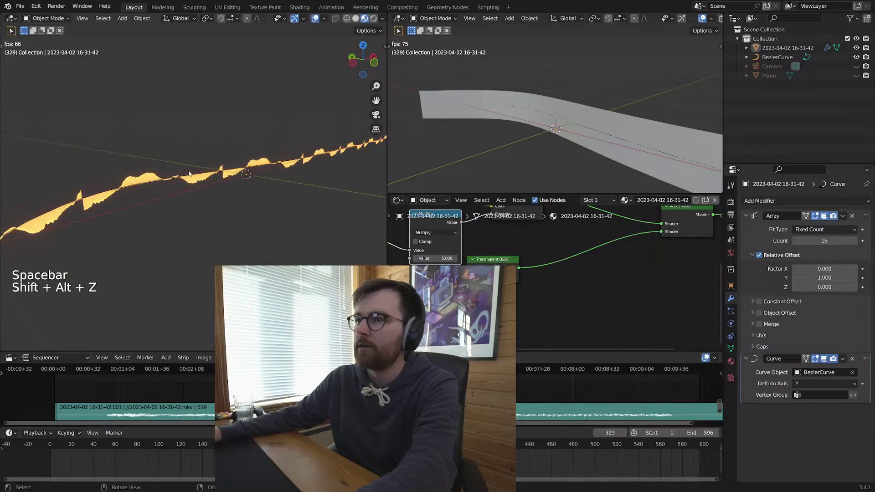
click(194, 177)
key(space)
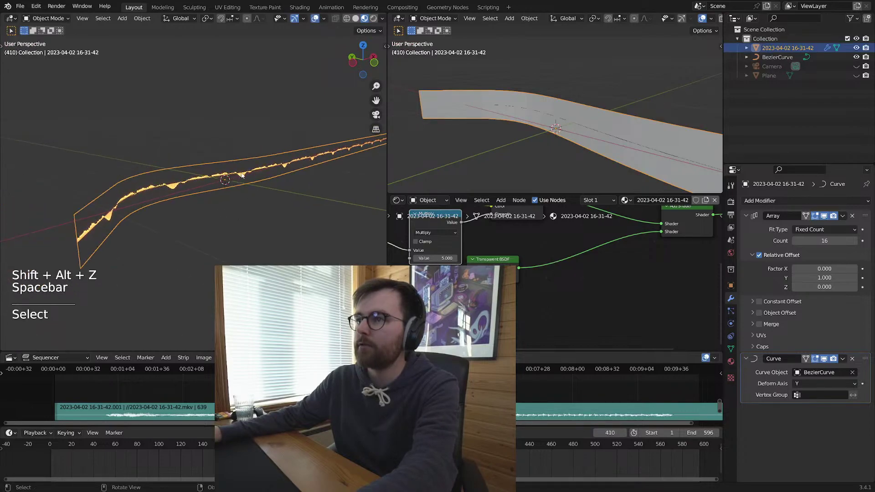
Step: Select the Bezier curve and close the second 3D viewport by expanding the shader editor over its area
click(242, 175)
key(Tab)
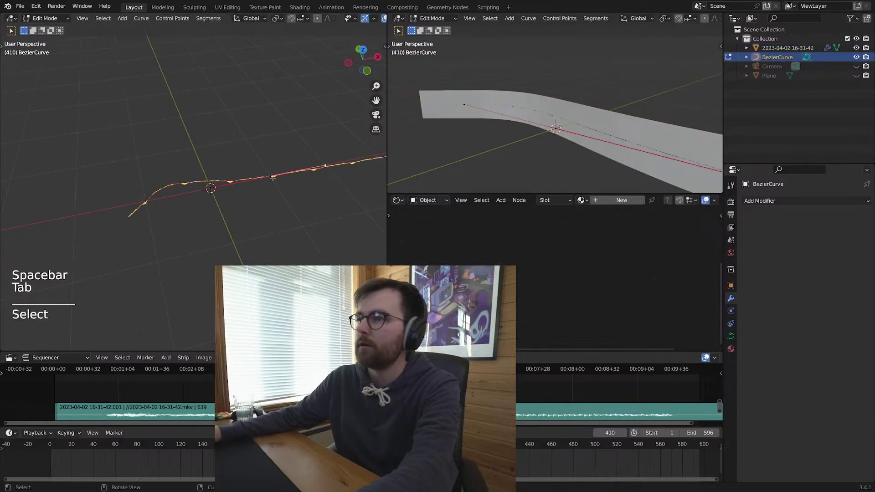
key(KP_Home)
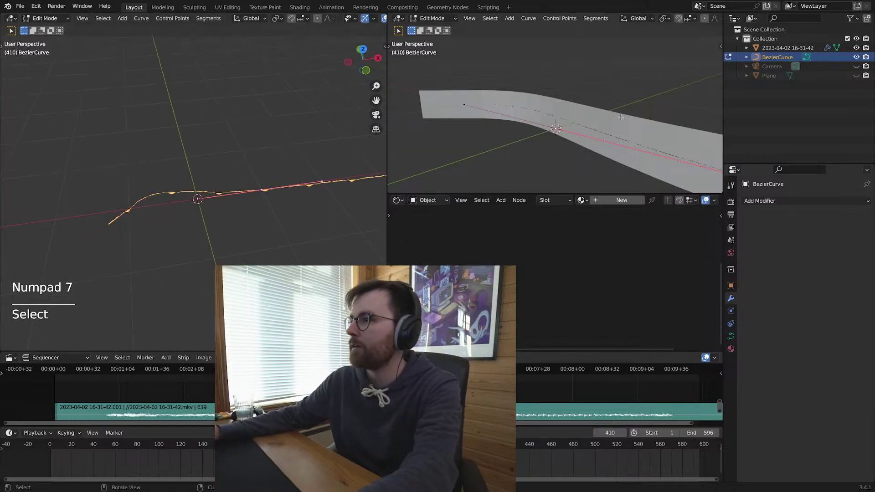
drag(721, 195, 577, 99)
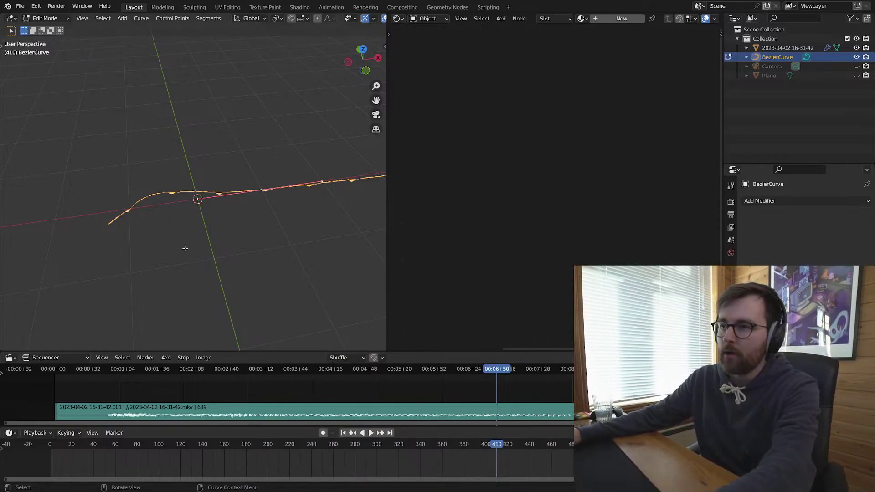
key(Tab)
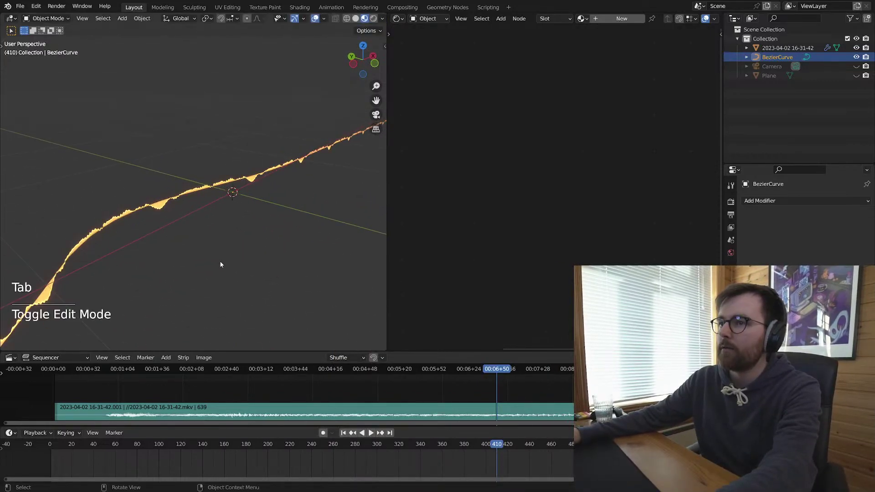
Step: Duplicate the waveform strip's whole mesh in Edit Mode and rotate the copy about the global Y axis so it crosses the original
click(167, 198)
key(Tab)
key(a)
middle_drag(310, 196, 310, 222)
key(shift+d)
key(r)
key(y)
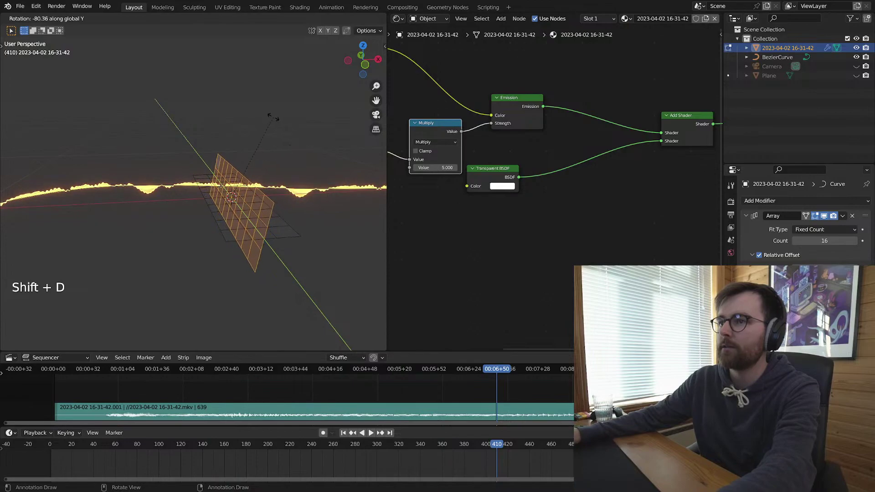
key(Tab)
middle_drag(214, 246, 274, 213)
key(alt+a)
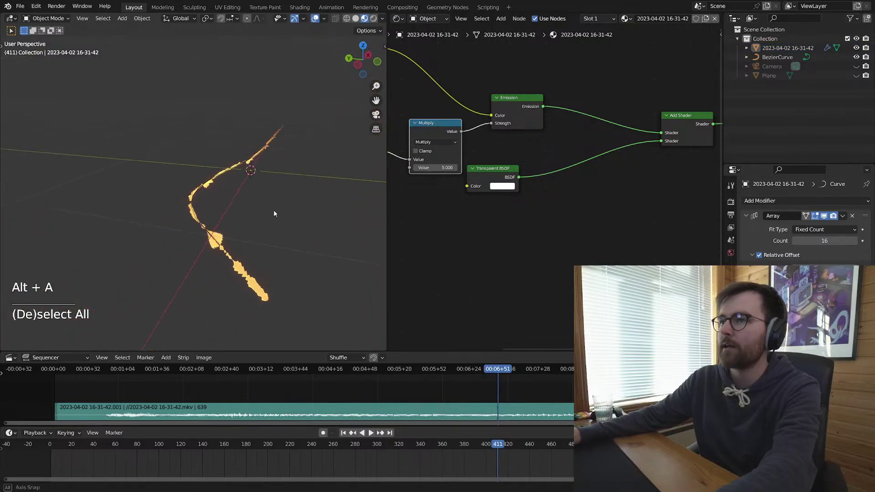
Step: Play the animation to check the crossed waveform strip along the curve, then stop playback, deselect everything and save the file
middle_drag(283, 165, 226, 172)
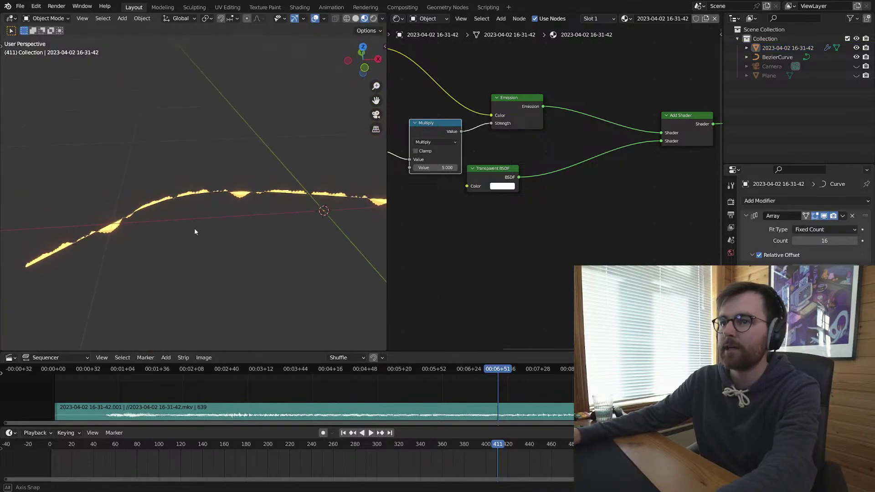
middle_drag(194, 232, 303, 221)
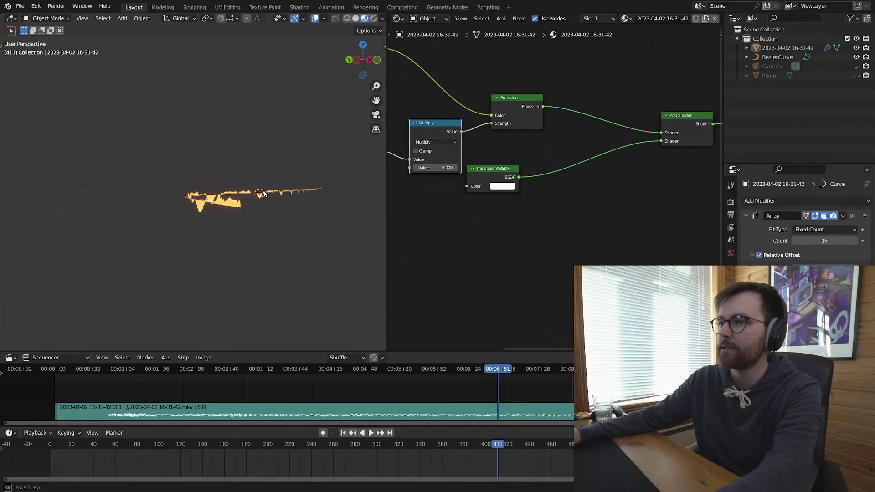
middle_drag(264, 194, 206, 237)
key(space)
click(196, 196)
key(alt+a)
key(ctrl+s)
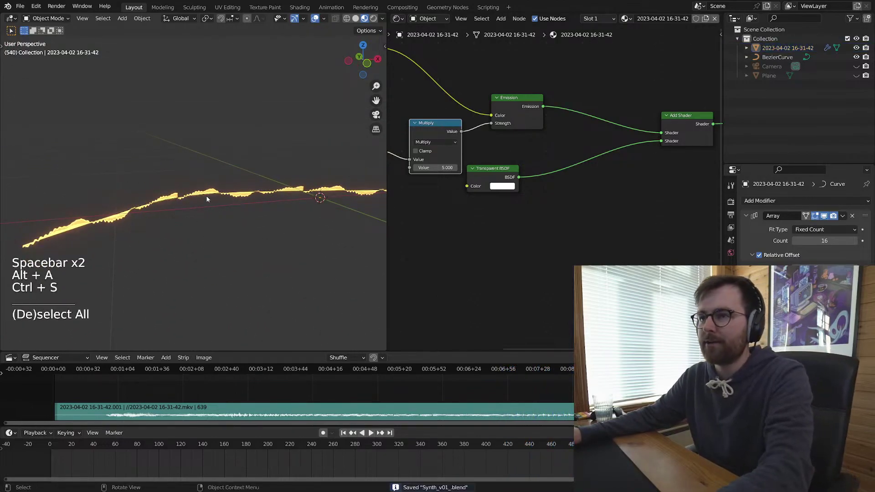
Step: Select the Bezier curve and delete all of its vertices in Edit Mode from the top view
click(207, 196)
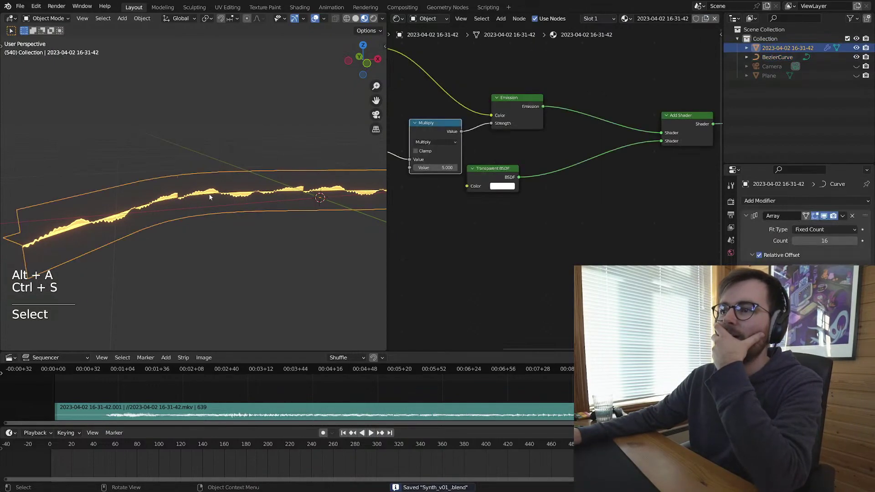
click(217, 217)
key(Tab)
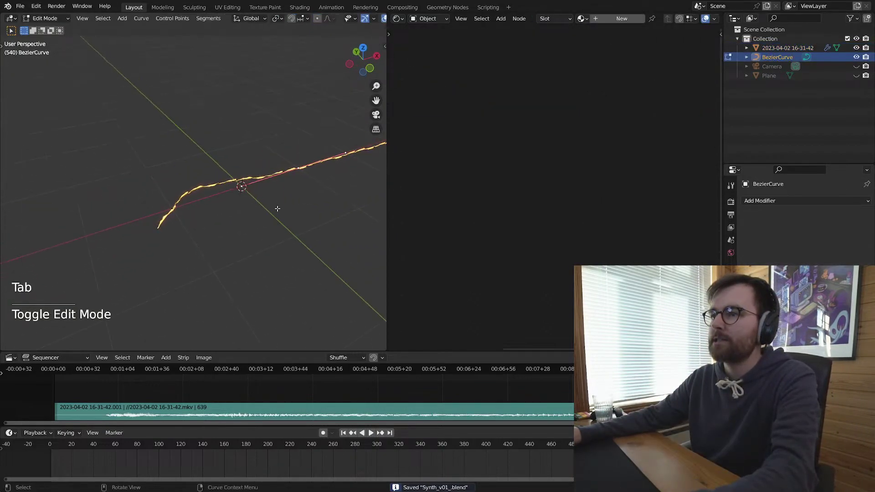
key(a)
key(KP_7)
key(x)
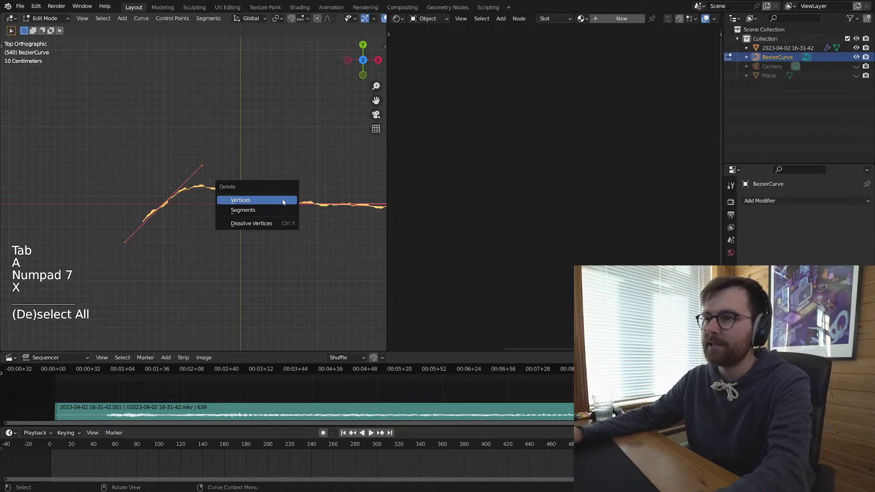
key(x)
click(222, 194)
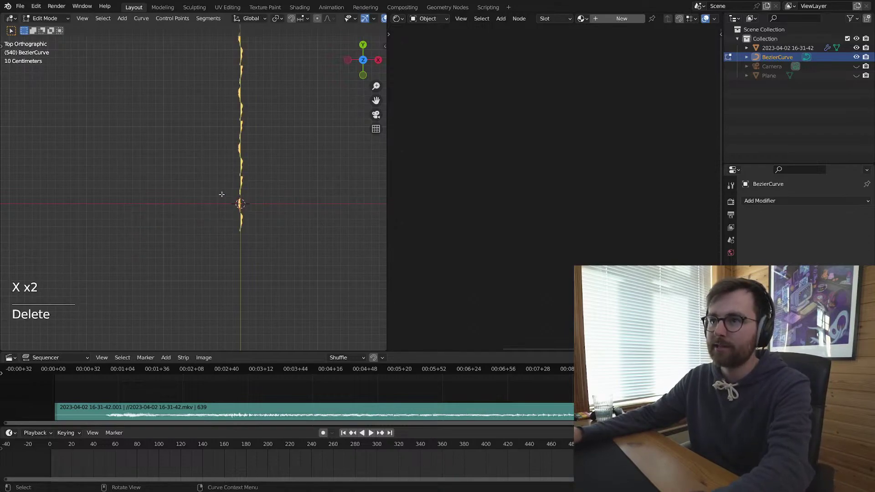
Step: Draw a freehand treble-clef-shaped curve around the origin with the Draw tool in the top view
key(shift+space)
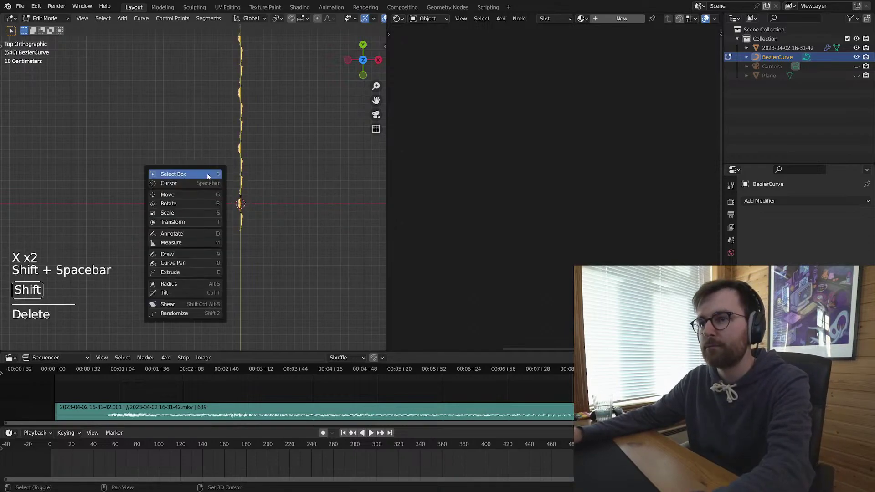
click(191, 256)
shift+middle_drag(270, 166, 243, 182)
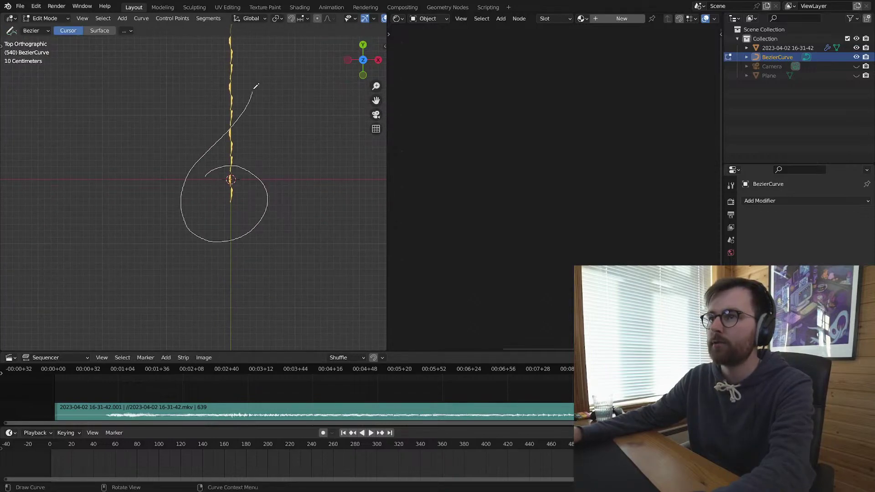
drag(163, 250, 166, 247)
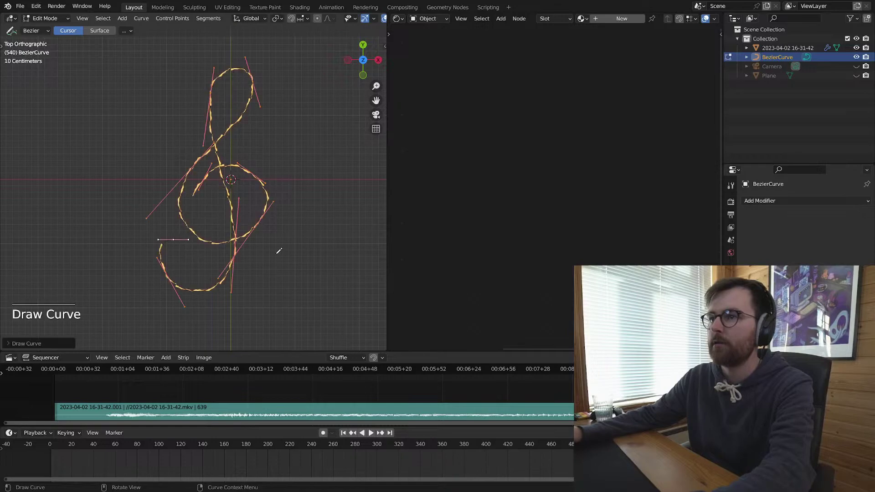
mouse_move(277, 251)
middle_down()
mouse_move(328, 196)
mouse_move(326, 212)
mouse_move(276, 234)
mouse_move(274, 199)
mouse_move(264, 200)
middle_up()
key(Tab)
Step: Enlarge the waveform strip's whole mesh uniformly in Edit Mode
click(262, 191)
key(Tab)
key(a)
key(s)
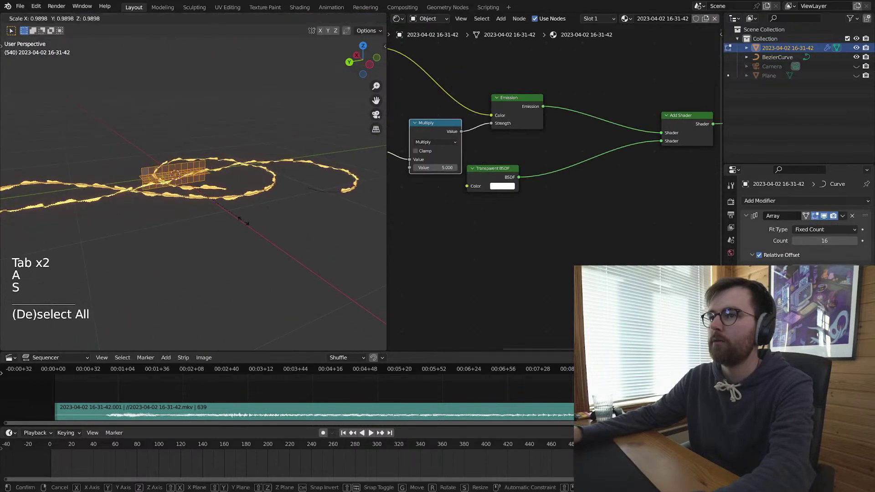
click(299, 252)
middle_drag(299, 252, 189, 228)
key(alt+a)
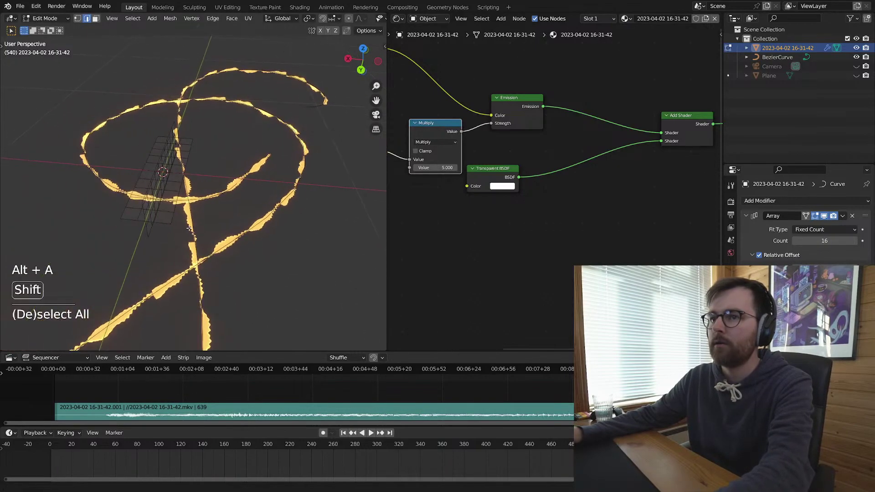
Step: Try stretching the whole strip mesh along the global X axis and the global Z axis, and undo both scalings
key(a)
key(s)
key(x)
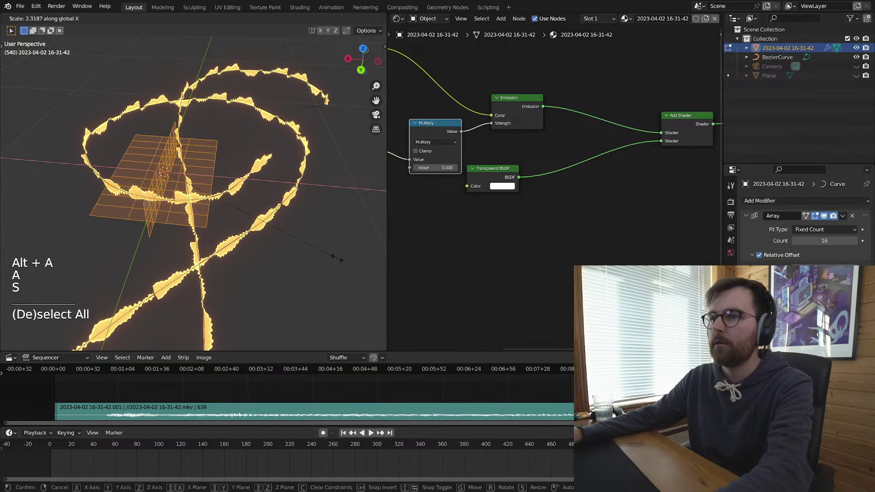
click(338, 257)
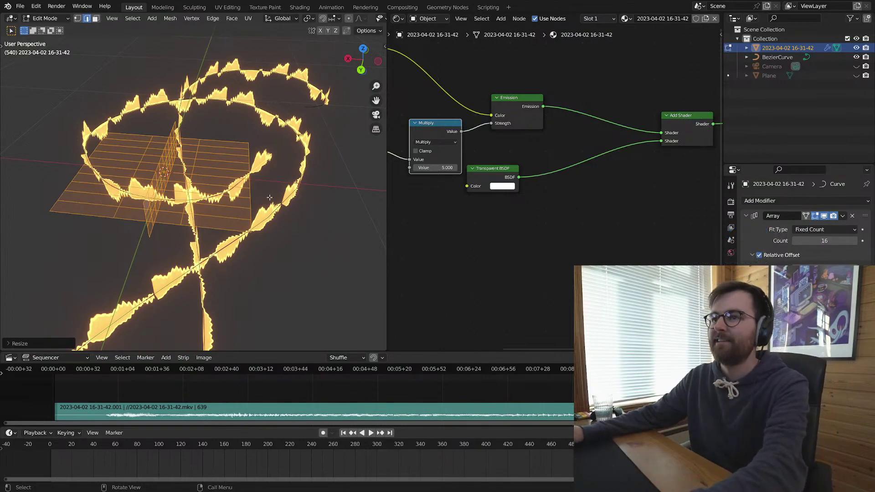
middle_drag(299, 244, 267, 214)
key(s)
key(z)
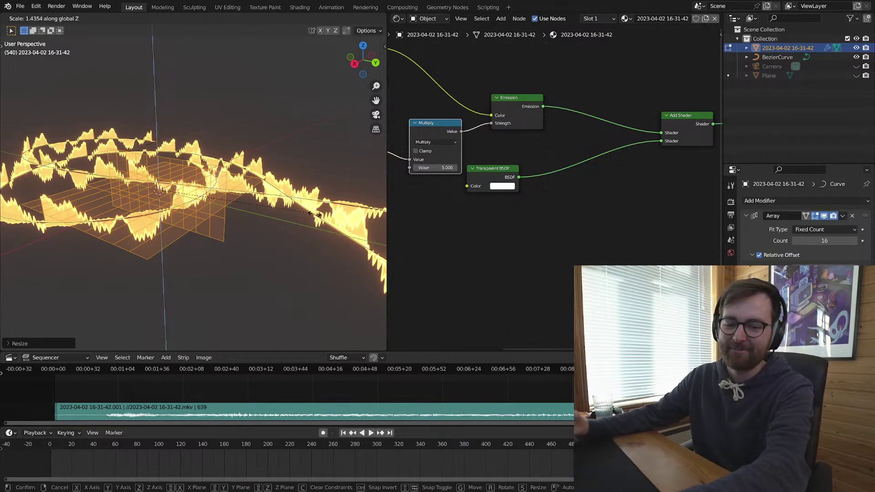
click(340, 204)
middle_drag(339, 205, 253, 228)
key(ctrl+z)
key(ctrl+z)
Step: Stretch the strip mesh along the global X axis and scale it by 4 along the global Z axis
key(s)
key(x)
click(326, 240)
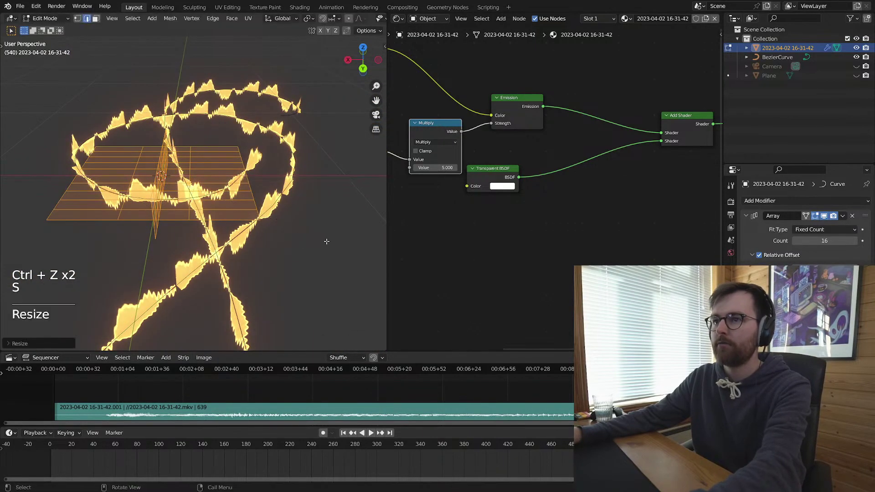
middle_drag(325, 240, 238, 217)
key(s)
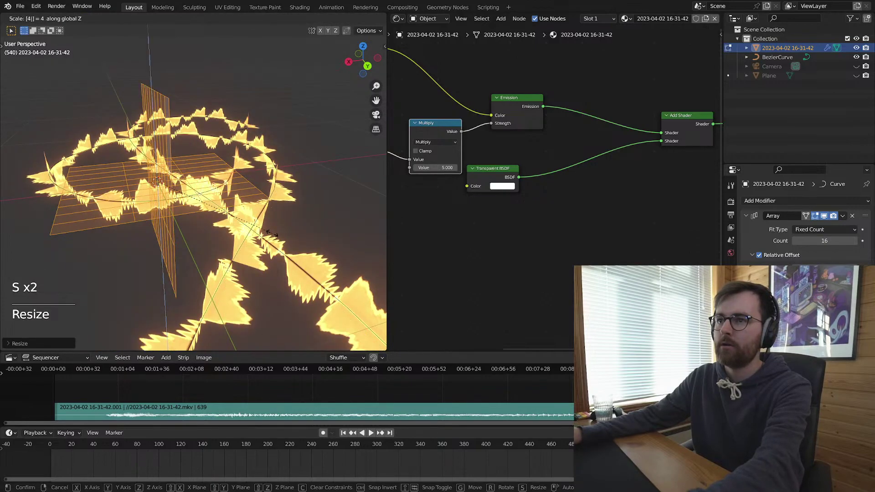
click(351, 264)
key(Tab)
Step: Save the file and play the animation from several angles to check the enlarged waveform along the treble-clef curve
middle_drag(314, 237, 255, 264)
scroll(216, 233, down, 3)
key(alt+a)
middle_drag(255, 228, 217, 230)
key(ctrl+s)
key(space)
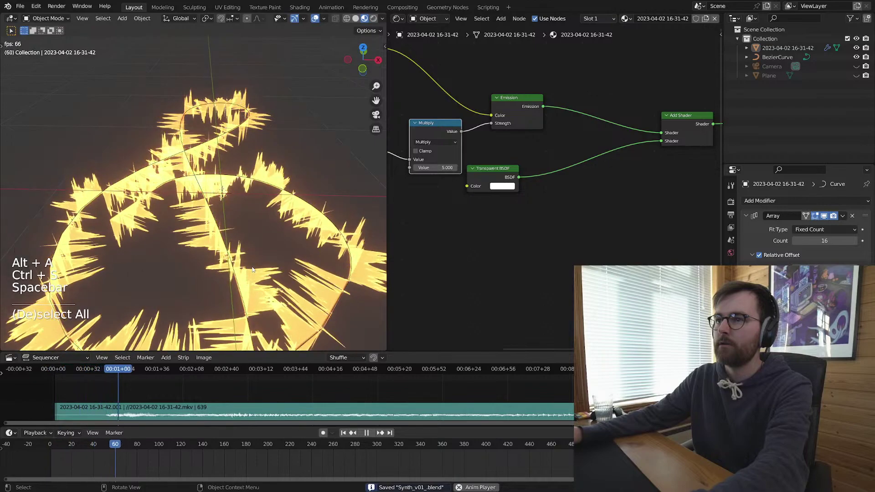
middle_drag(176, 251, 273, 220)
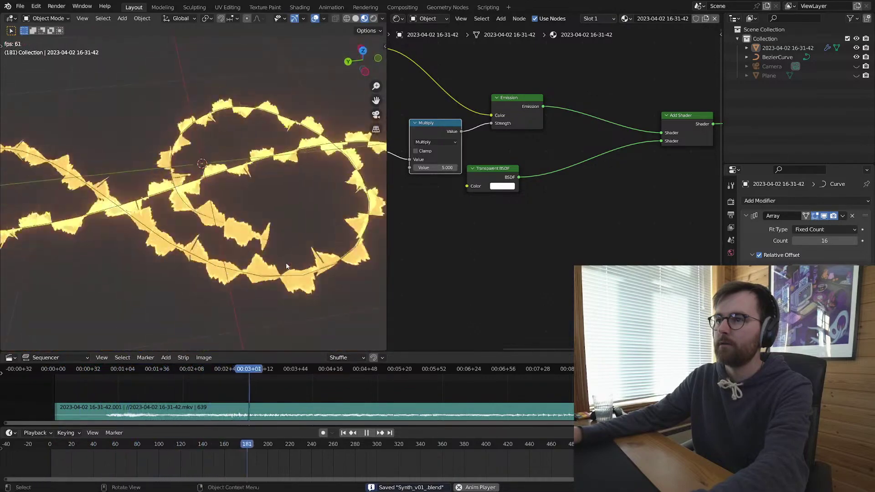
key(space)
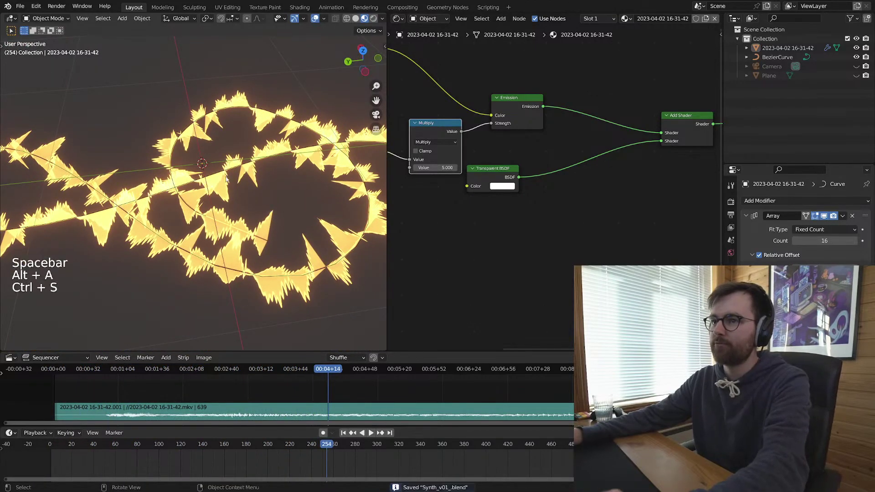
click(202, 217)
key(space)
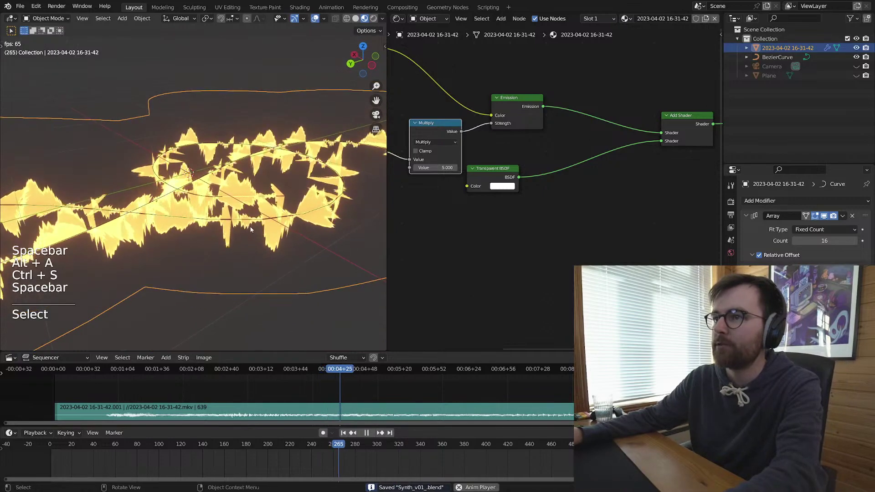
key(space)
scroll(239, 248, down, 3)
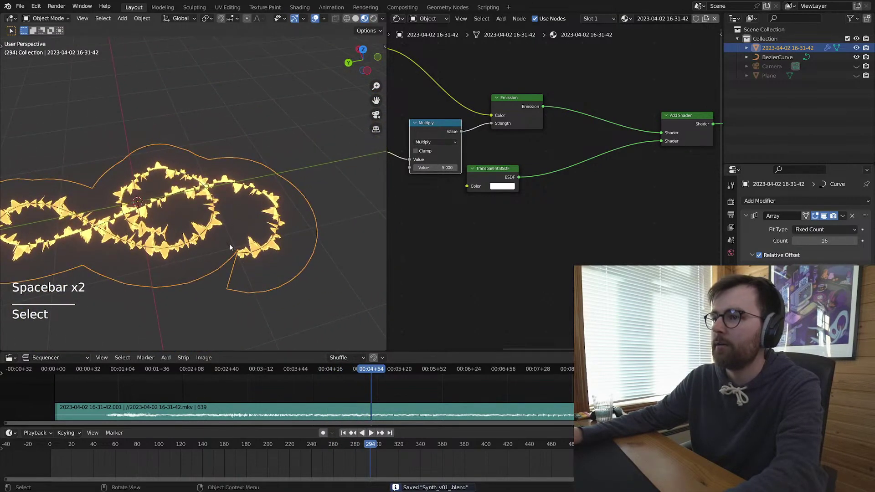
Step: Open the Bezier curve in Edit Mode, focus on one of its control points and maximize the 3D viewport
click(230, 248)
key(Tab)
key(a)
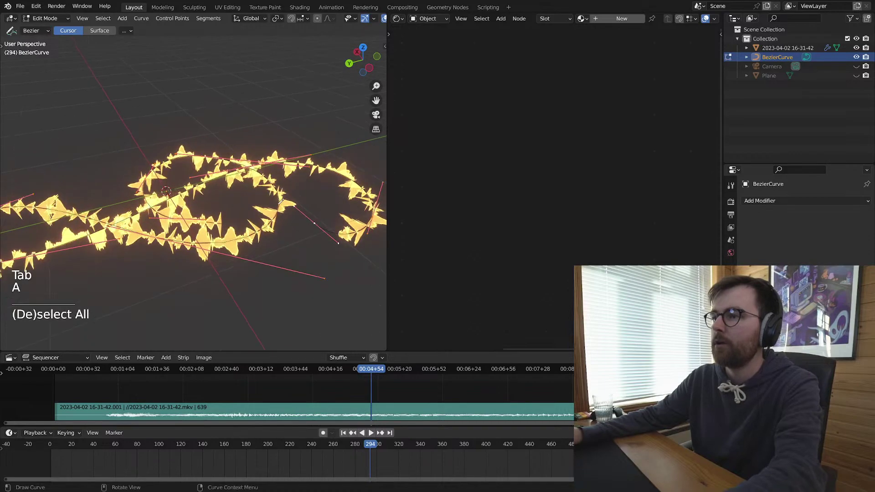
shift+middle_drag(235, 200, 206, 233)
click(230, 237)
scroll(232, 238, up, 3)
key(KP_Decimal)
key(ctrl+space)
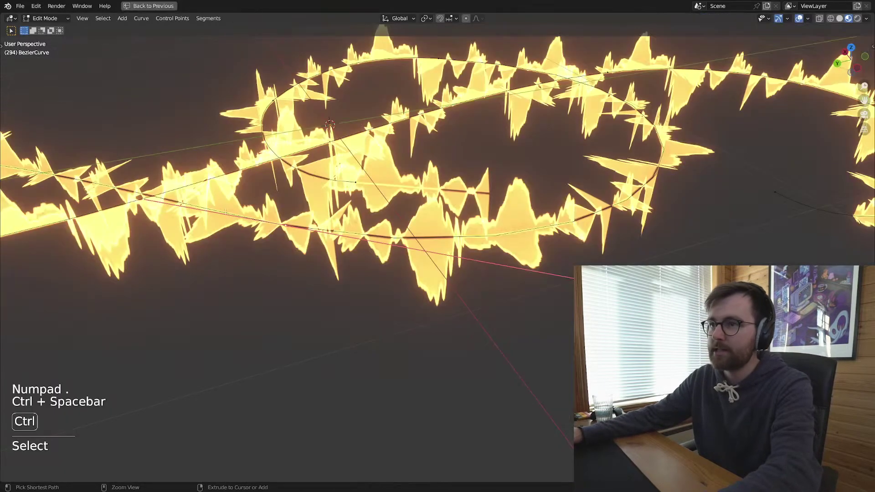
scroll(544, 234, down, 3)
middle_drag(544, 234, 377, 273)
key(alt+s)
right_click(661, 283)
middle_drag(660, 283, 602, 283)
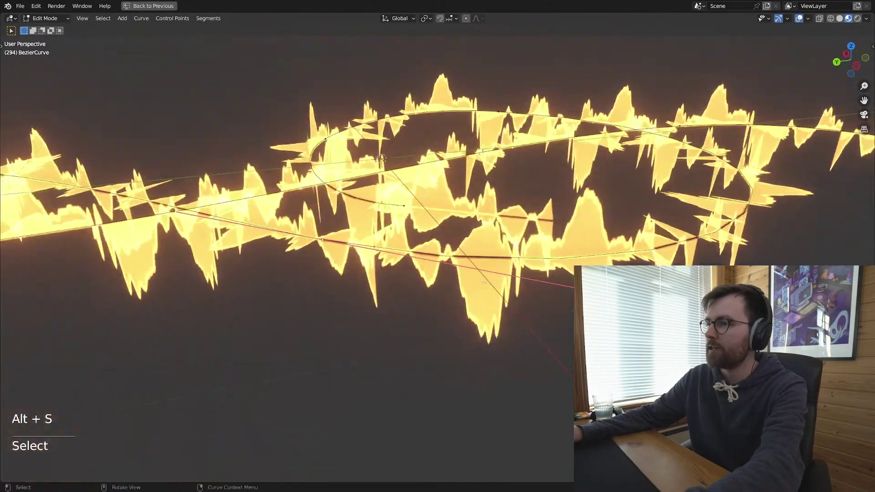
scroll(601, 283, down, 4)
key(alt+s)
right_click(499, 267)
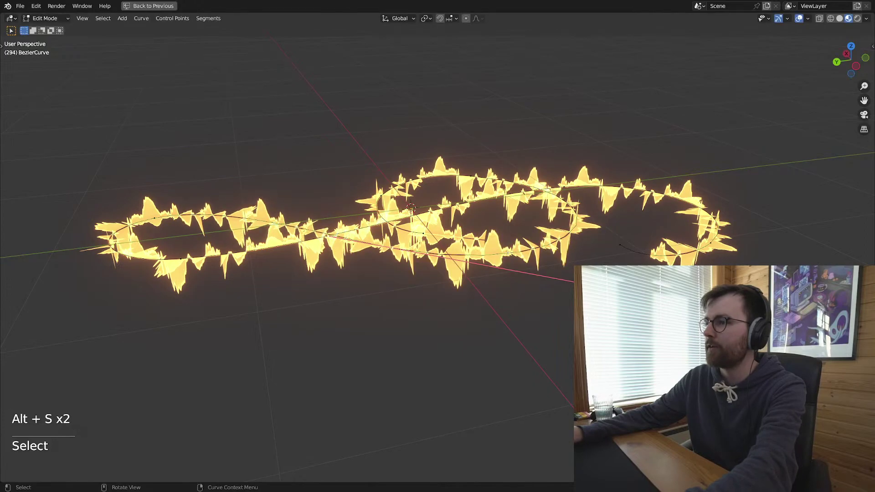
Step: Reduce the radius of all the curve's control points to make the waveform thinner
middle_drag(670, 262, 645, 285)
key(a)
key(alt+s)
click(492, 225)
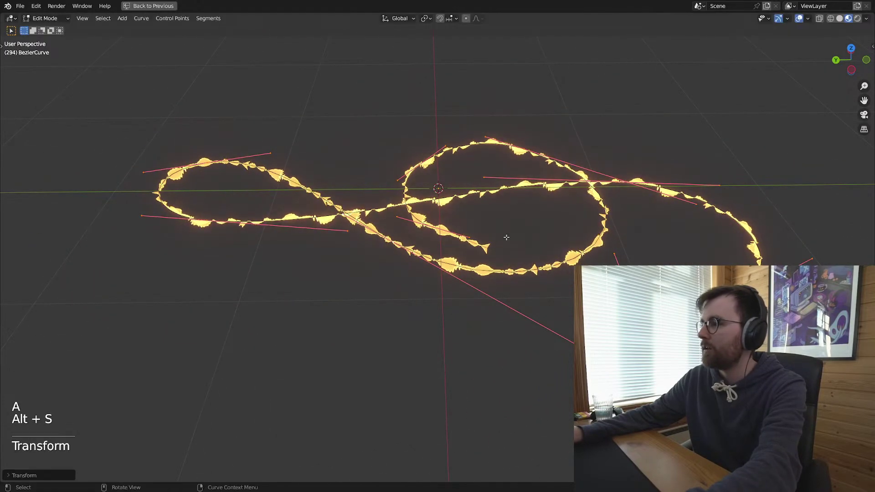
Step: Try fattening the waveform at the curve's end control points by increasing their radius, and undo the changes
ctrl+scroll(489, 269, down, 4)
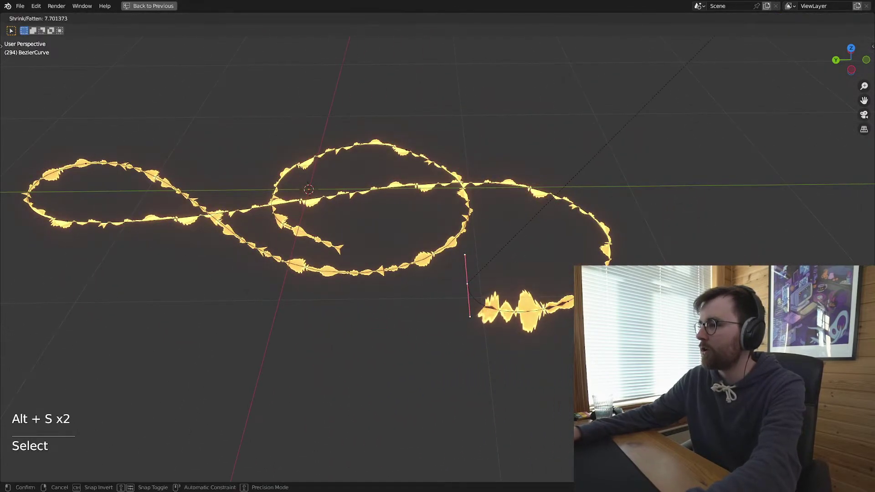
right_click(377, 180)
middle_drag(340, 231, 364, 274)
key(alt+s)
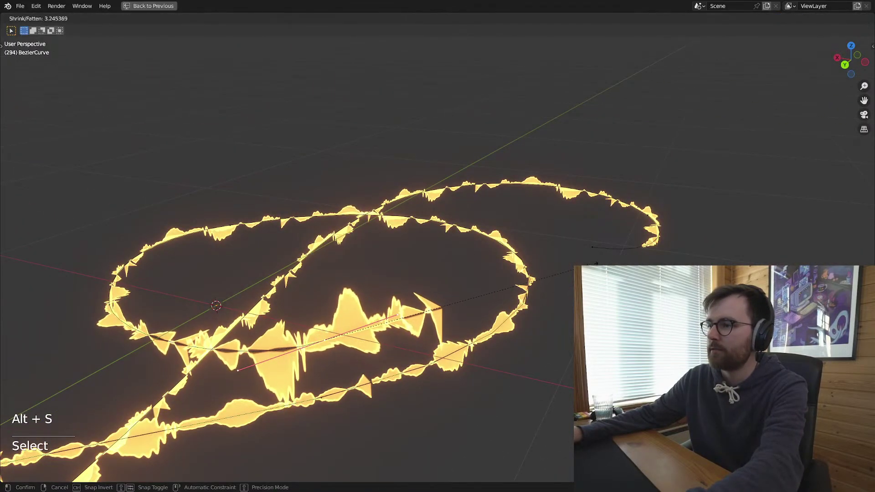
click(456, 292)
middle_drag(456, 292, 449, 296)
key(alt+s)
key(Tab)
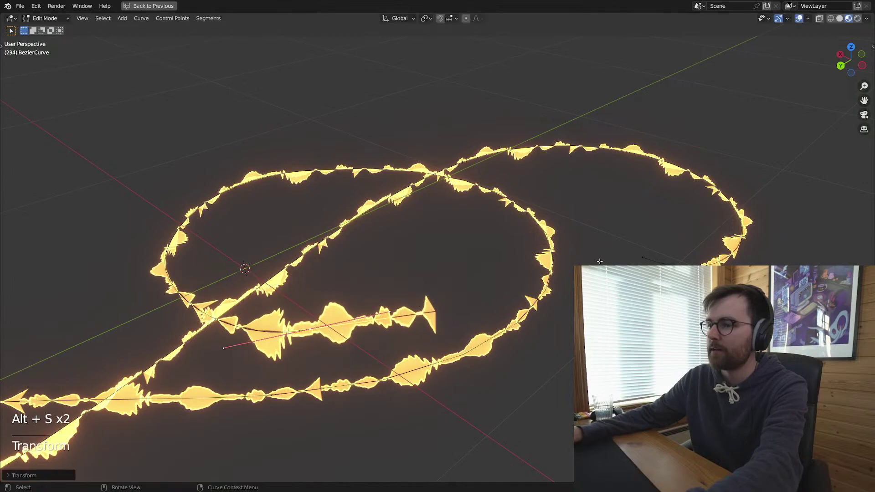
key(ctrl+z)
key(ctrl+z)
Step: Move individual control points of the curve vertically to give the treble clef varying height
middle_drag(492, 271, 570, 255)
key(a)
key(g)
click(501, 269)
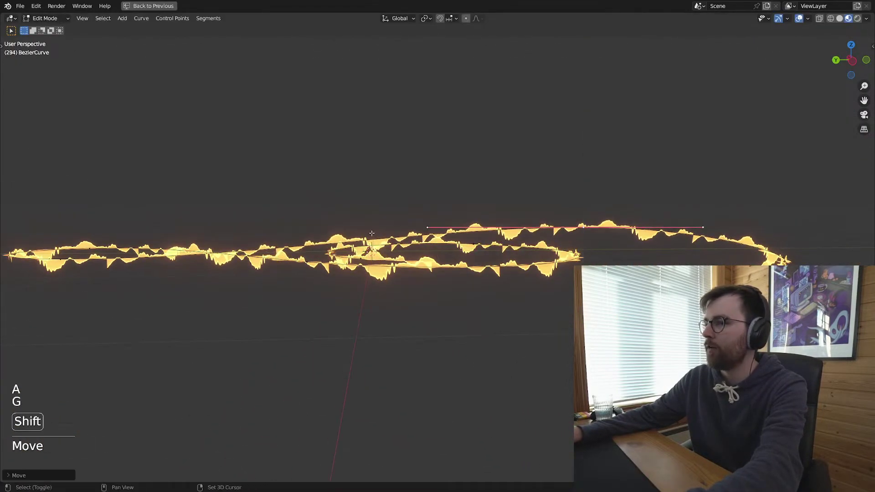
middle_drag(501, 269, 464, 271)
key(g)
middle_drag(329, 324, 321, 301)
click(333, 264)
key(Tab)
Step: Save the file, restore the full workspace layout and deselect everything
shift+middle_drag(702, 269, 460, 264)
key(ctrl+s)
key(ctrl+space)
key(alt+a)
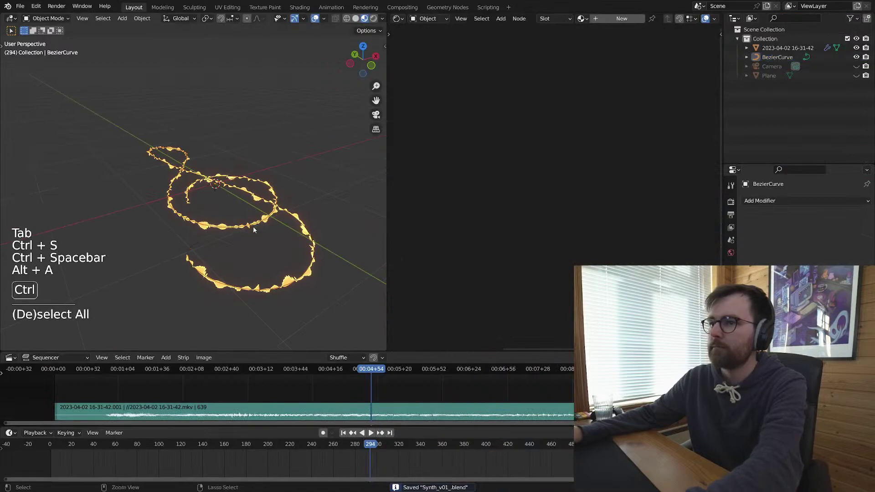
key(ctrl+s)
click(236, 207)
drag(284, 143, 193, 238)
shift+middle_drag(218, 233, 260, 238)
key(r)
key(x)
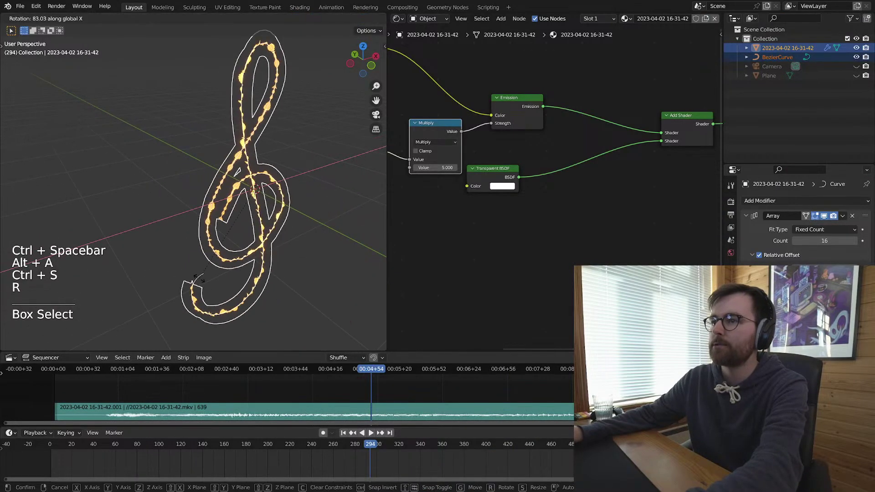
key(ctrl)
right_click(191, 278)
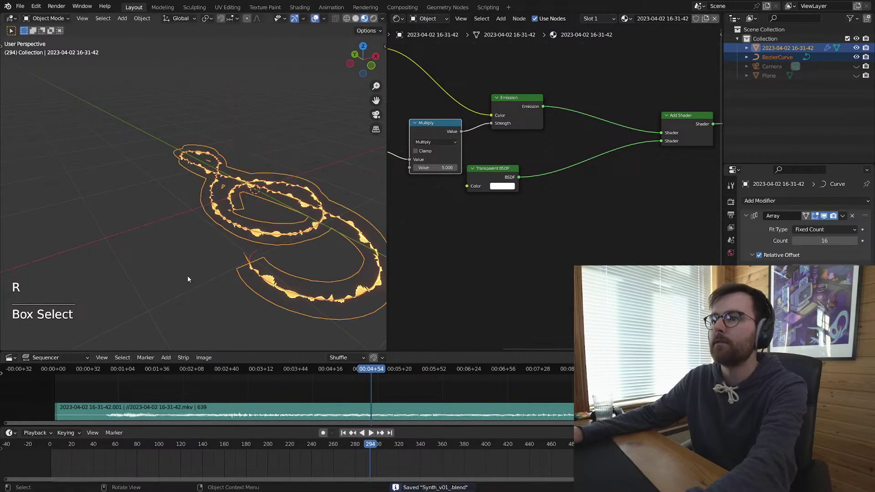
key(alt+a)
Step: Save the file, select the waveform strip and the Bezier curve together, and move both up above the origin
middle_drag(187, 276, 246, 253)
key(ctrl+s)
drag(236, 201, 279, 275)
key(g)
click(285, 239)
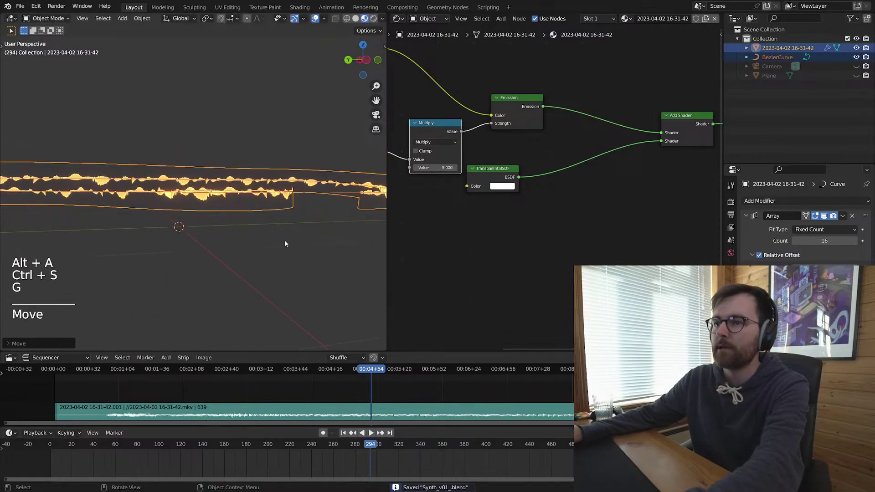
Step: Unhide the camera and the ground plane, save the file and leave everything deselected
key(alt+h)
key(alt+a)
key(ctrl+s)
middle_drag(221, 229, 237, 237)
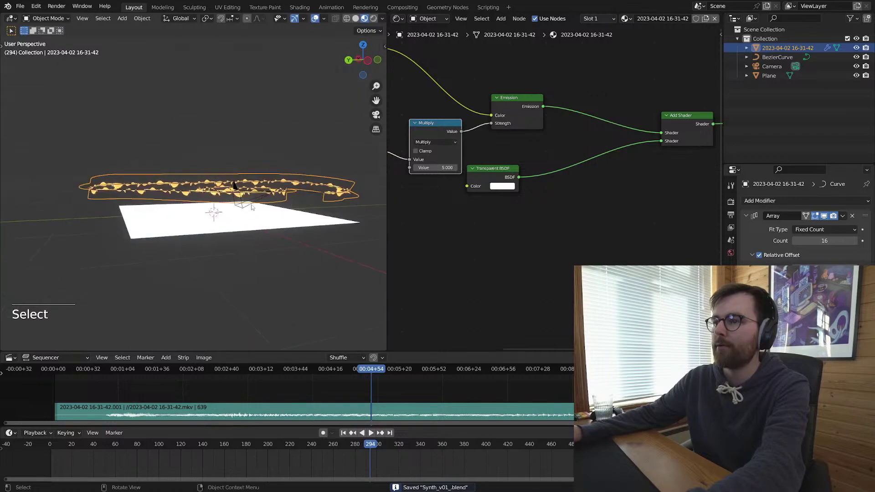
click(315, 182)
key(g)
click(287, 199)
key(alt+a)
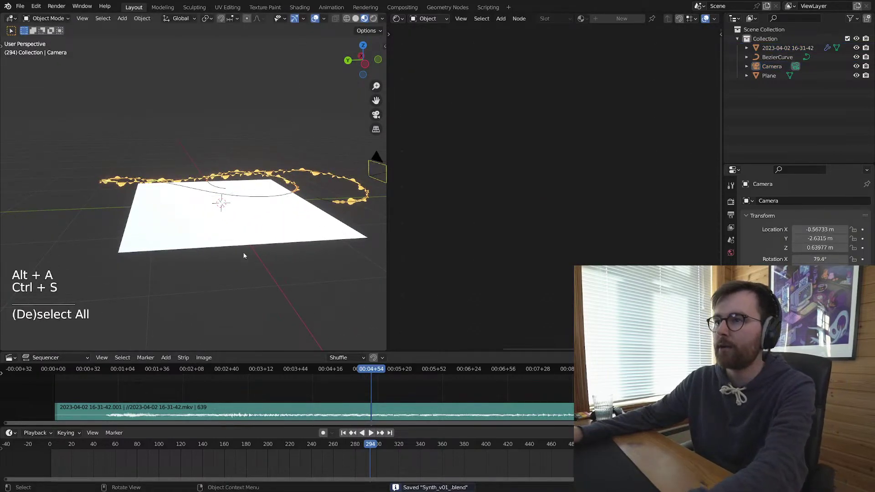
Step: Give the ground plane a new material with a Glossy BSDF as its surface shader
middle_drag(244, 254, 271, 238)
click(273, 239)
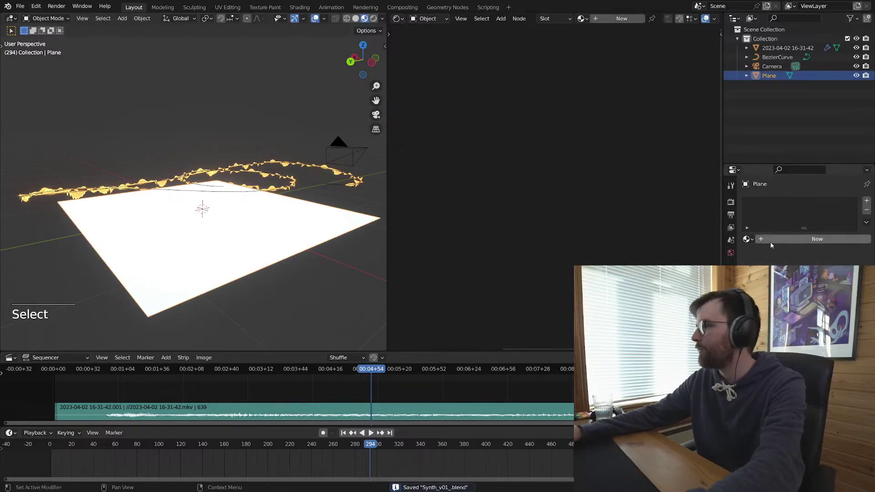
click(770, 240)
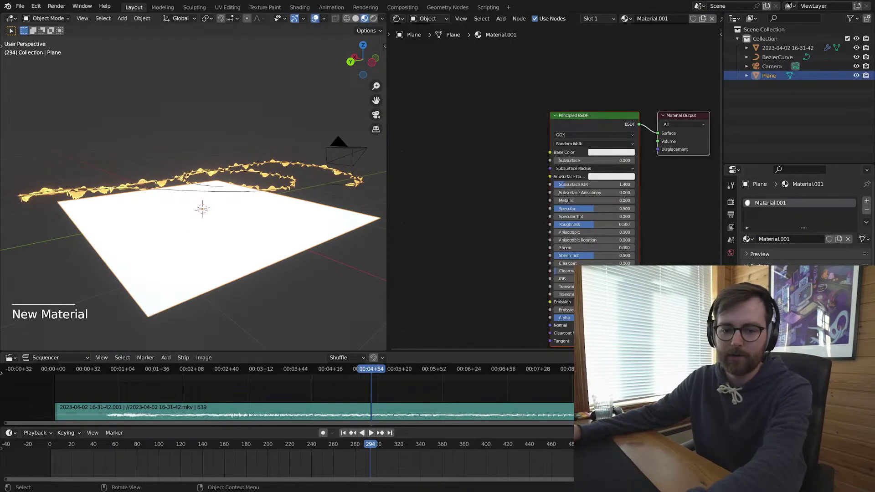
click(830, 279)
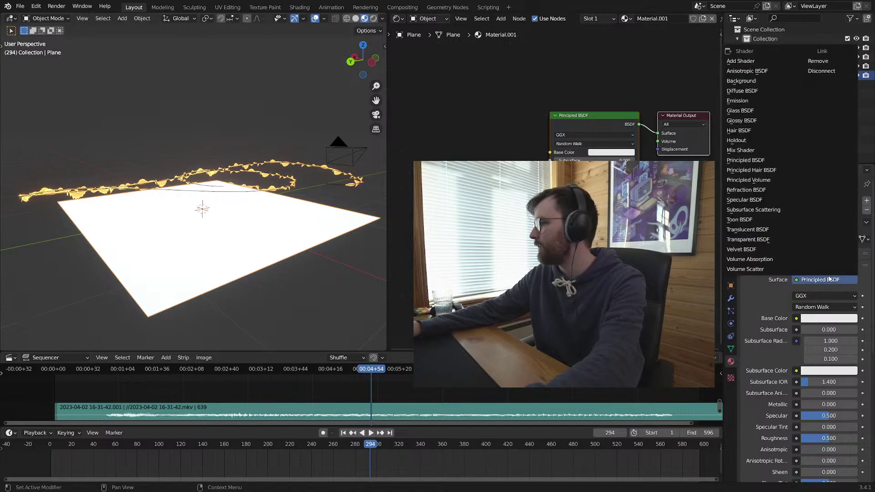
click(741, 120)
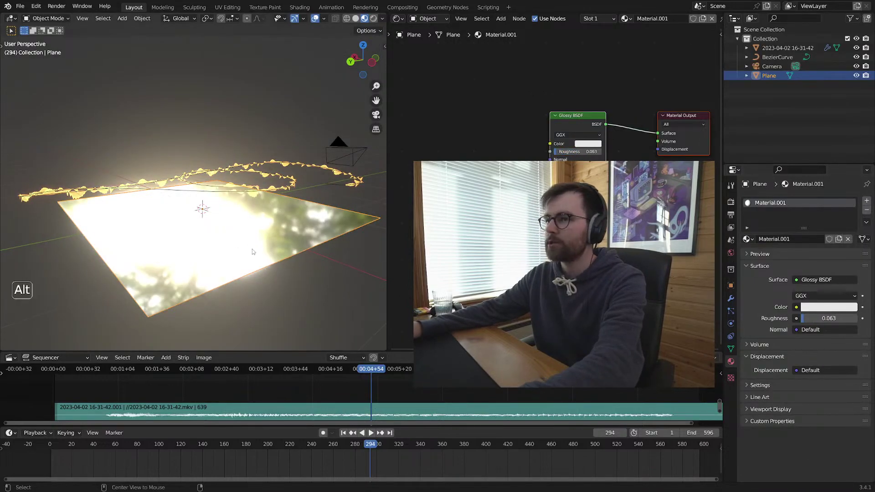
Step: Deselect everything, save the file and show the 3D viewport maximized in rendered shading
key(alt+a)
key(ctrl+s)
key(z)
click(272, 225)
key(ctrl+space)
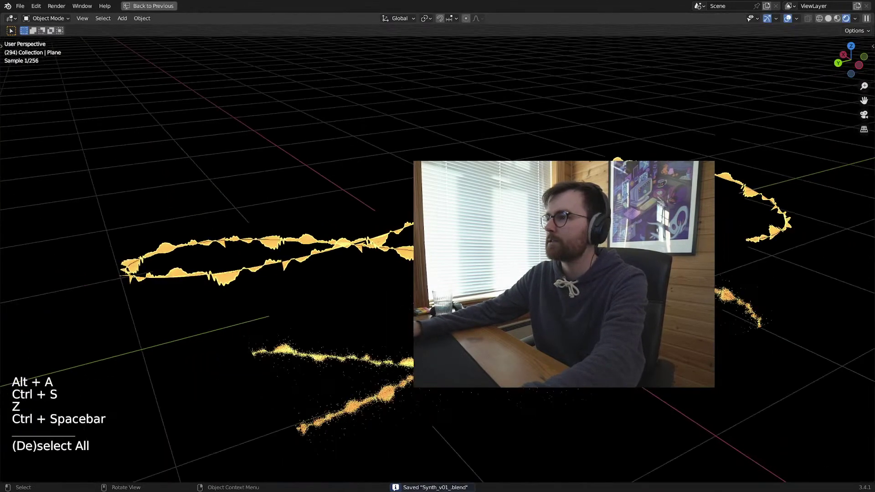
Step: Play the animation and examine the waveform and its reflection on the plane from several angles, ending back in the full workspace layout
key(space)
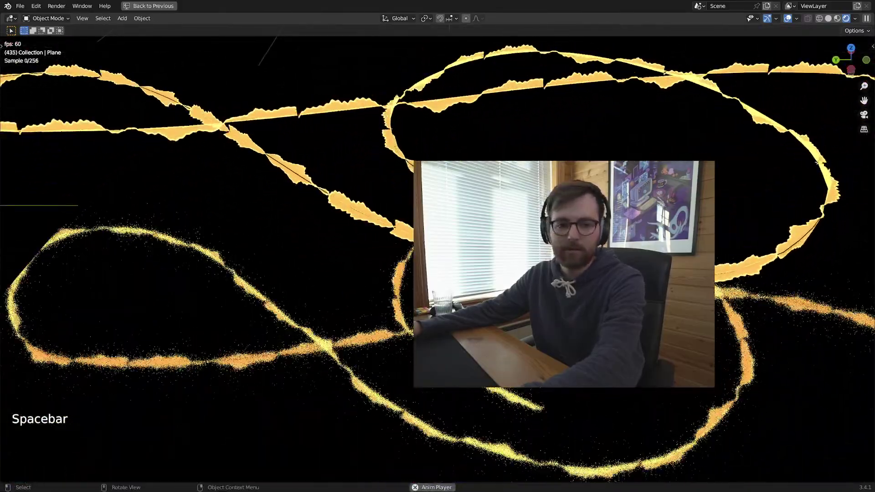
key(space)
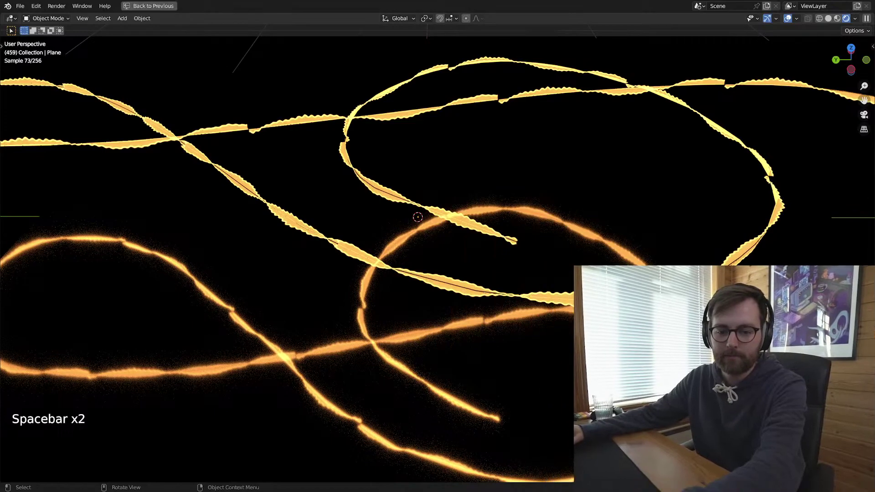
middle_drag(501, 273, 339, 253)
key(space)
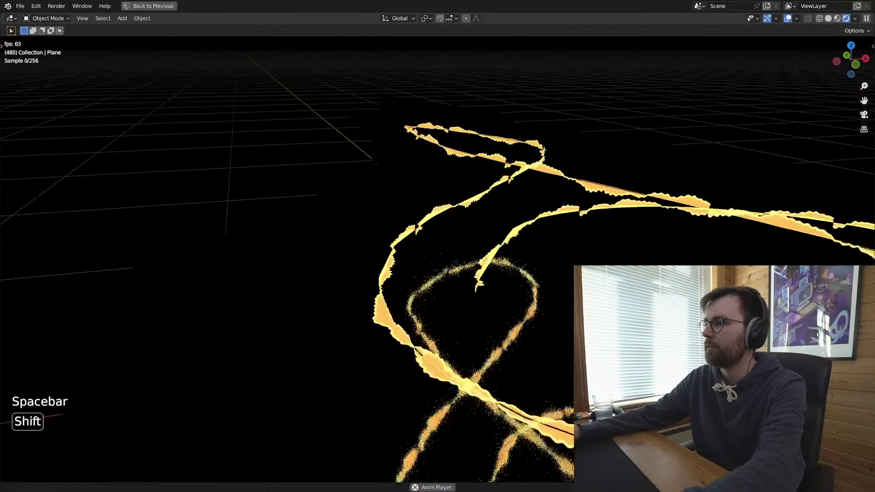
shift+middle_drag(606, 298, 451, 293)
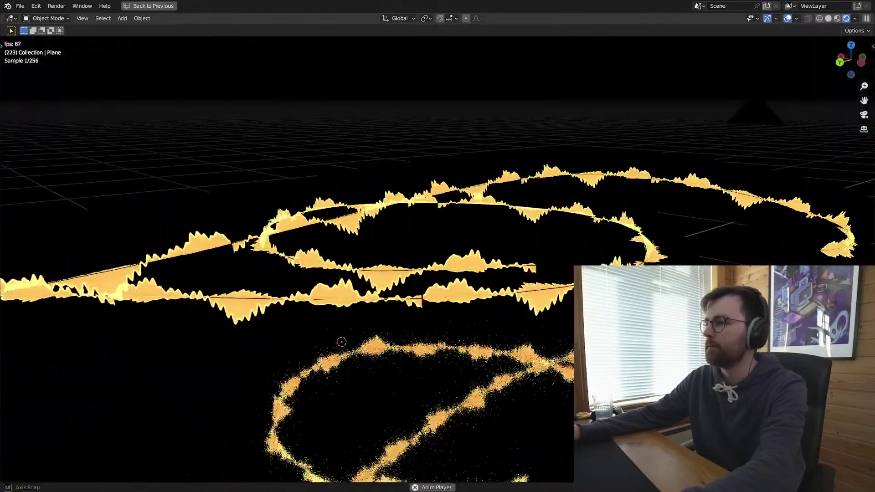
key(ctrl+space)
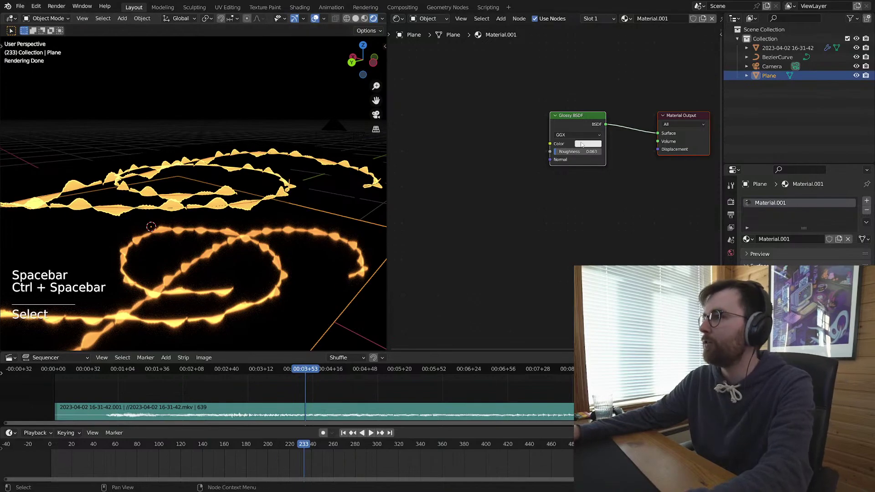
Step: Spread the Glossy BSDF and Material Output nodes apart in the plane's material and save the file
middle_drag(578, 127, 517, 119)
drag(501, 109, 459, 88)
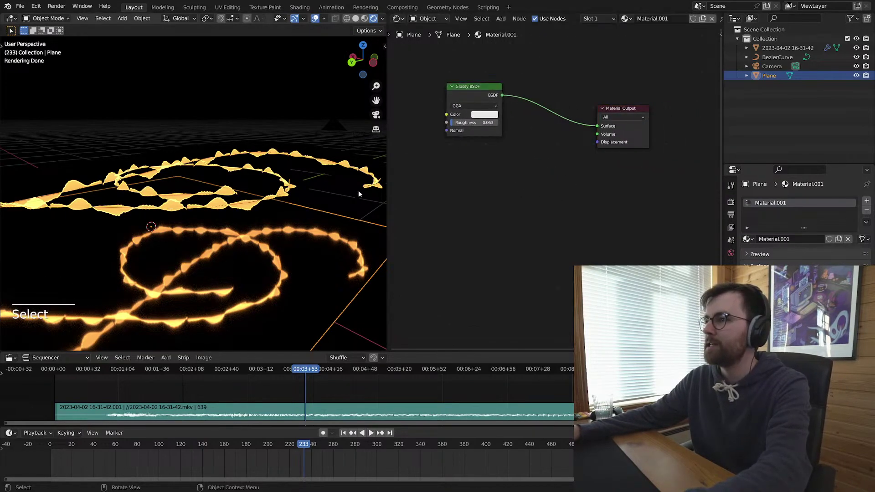
key(alt+a)
key(ctrl+s)
click(281, 261)
middle_drag(502, 203, 524, 232)
drag(663, 107, 604, 203)
key(g)
click(617, 203)
click(512, 184)
key(ctrl+s)
Step: Add a Voronoi Texture to the plane's material and link its Distance output to the Material Output's Displacement
key(shift+a)
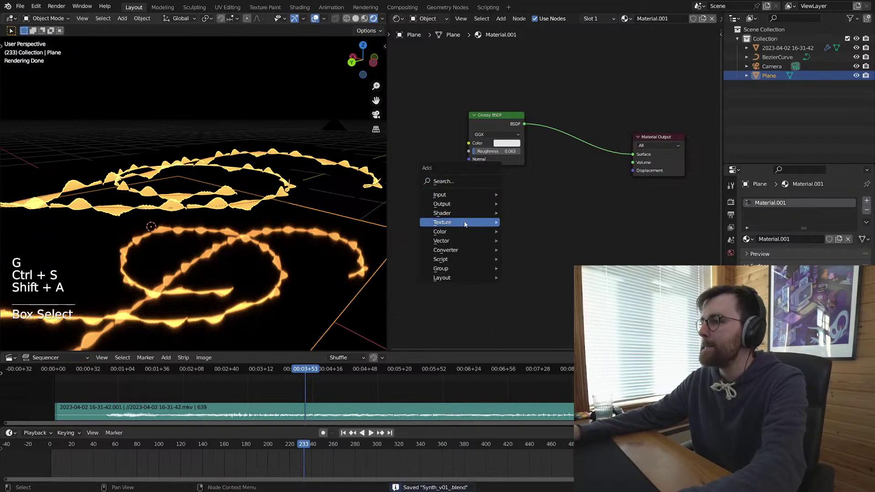
mouse_move(458, 212)
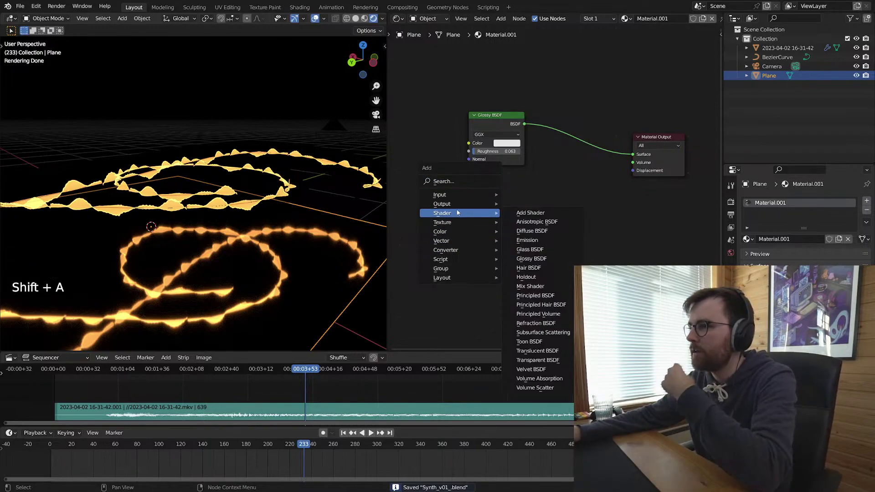
click(530, 335)
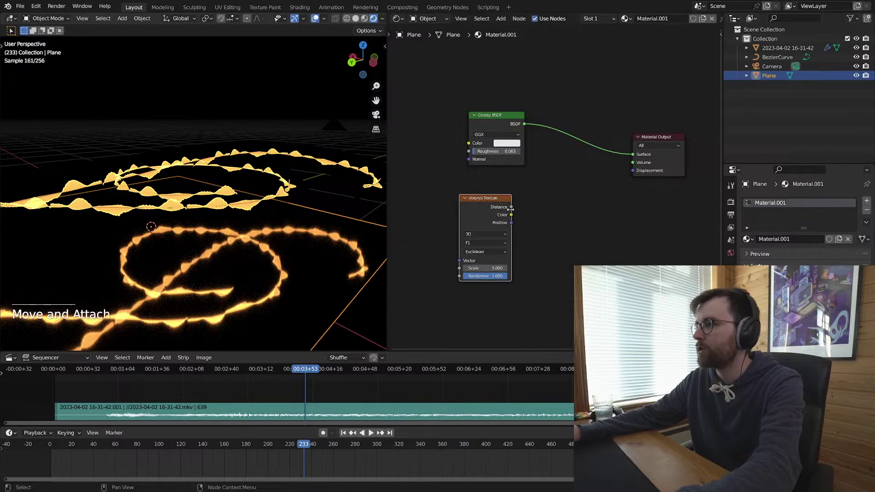
drag(644, 172, 643, 172)
Step: Insert a Displacement node between the Voronoi Texture and Material Output, with the Distance output feeding its Height
key(shift+a)
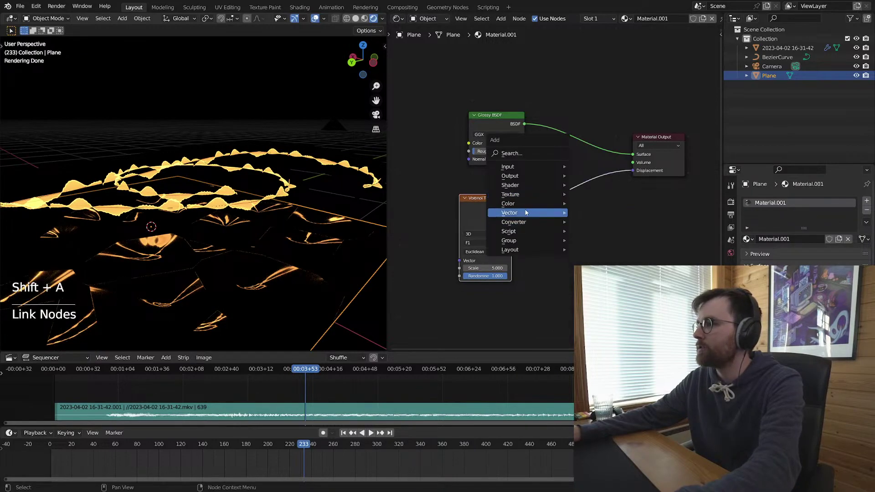
click(601, 222)
click(547, 222)
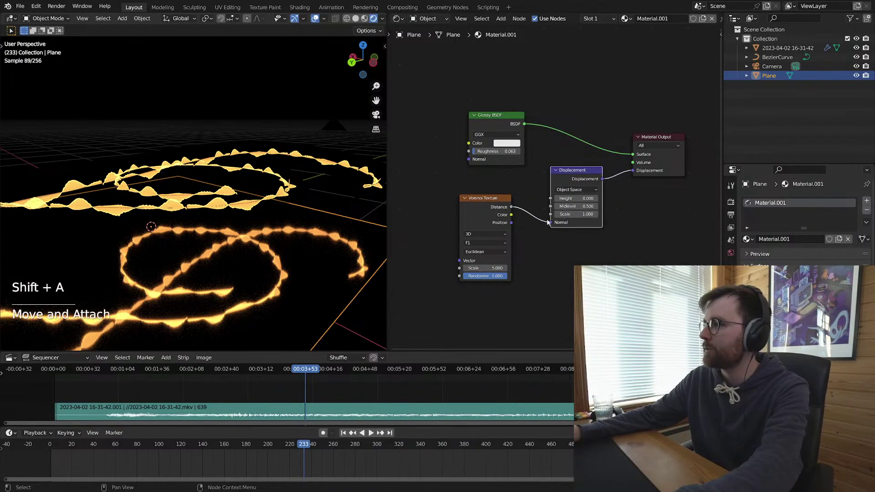
drag(553, 196, 552, 198)
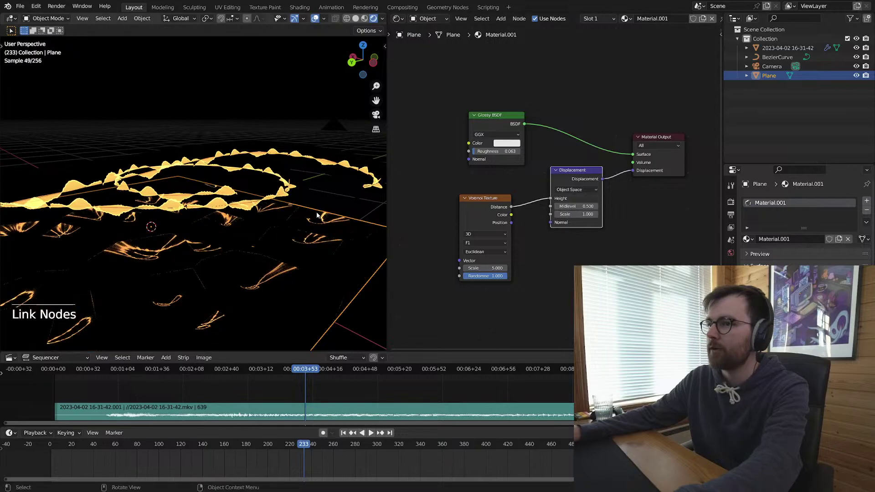
Step: Set the Displacement scale to 0.01 and the Voronoi Texture scale to 39.2, and save the file
double_click(581, 214)
text(0.01)
key(Return)
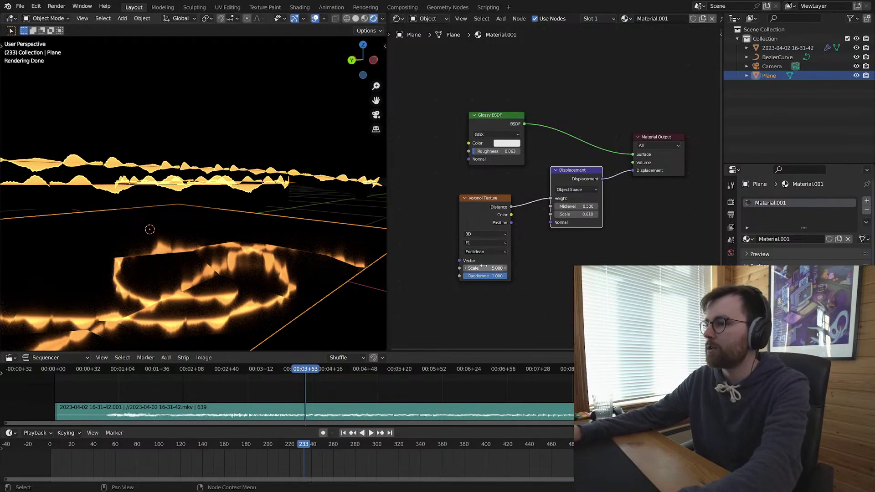
shift+drag(483, 266, 499, 266)
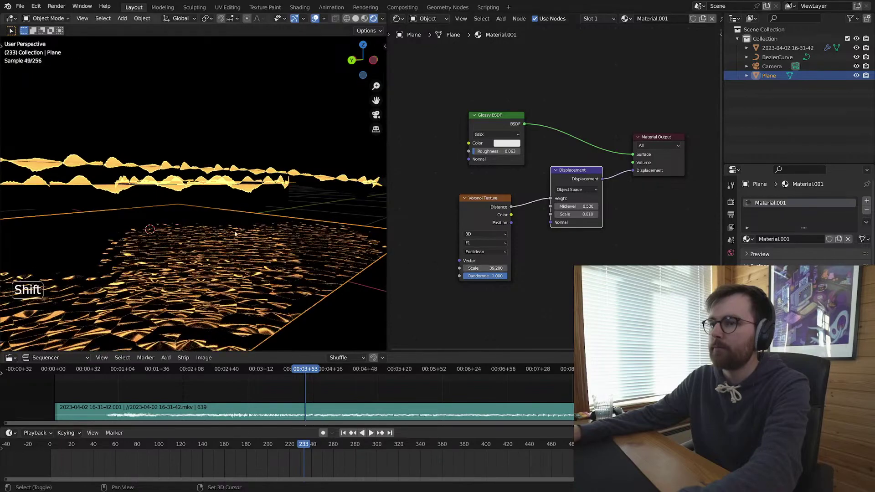
key(alt+a)
key(ctrl+s)
middle_drag(246, 217, 283, 215)
Step: Insert a Mix Shader between the Glossy BSDF and the Material Output and move the Glossy BSDF aside
key(shift+a)
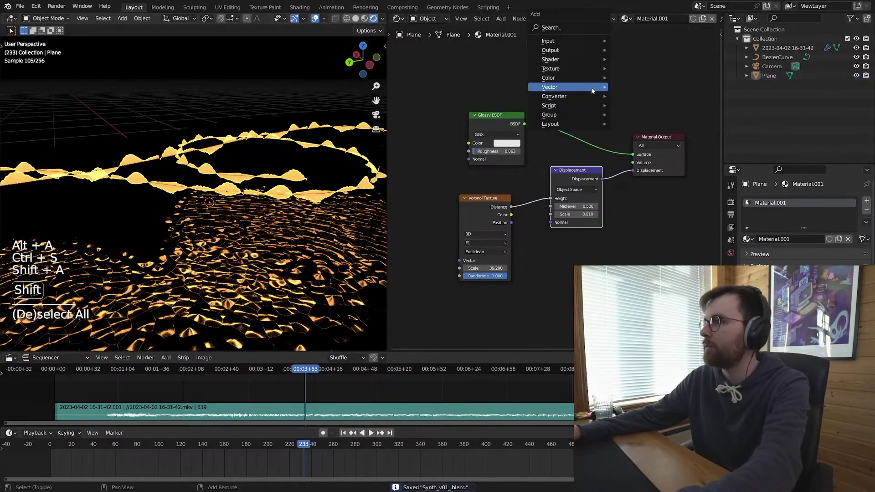
mouse_move(587, 60)
click(672, 102)
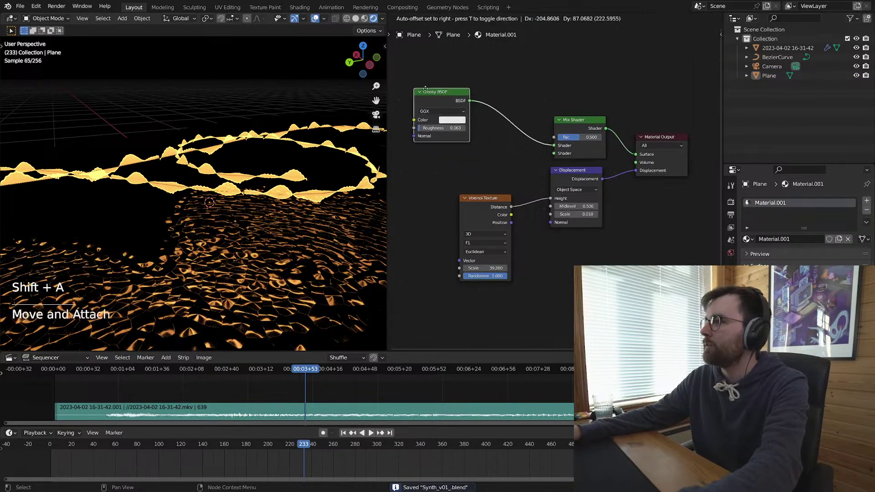
click(396, 73)
Step: Add a Diffuse BSDF as the Mix Shader's second shader, set the mix factor to 0.877 and save the file
key(shift+a)
click(547, 111)
click(480, 146)
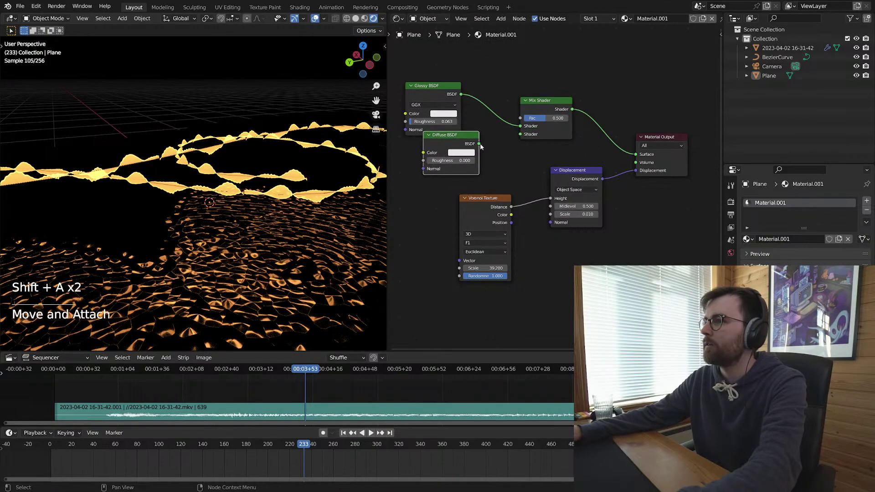
drag(479, 143, 520, 134)
drag(445, 135, 431, 141)
drag(429, 86, 442, 75)
mouse_move(551, 118)
mouse_down()
mouse_move(531, 118)
mouse_move(568, 118)
mouse_up()
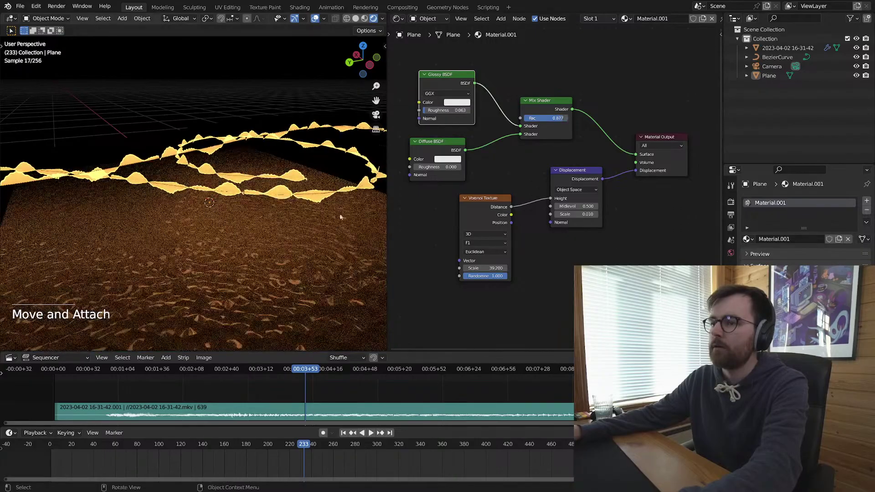
key(alt+a)
scroll(273, 196, down, 4)
key(ctrl+s)
Step: Scale up the ground plane's whole mesh in Edit Mode so it extends far beyond the waveform, and save the file
click(283, 214)
key(Tab)
key(a)
key(s)
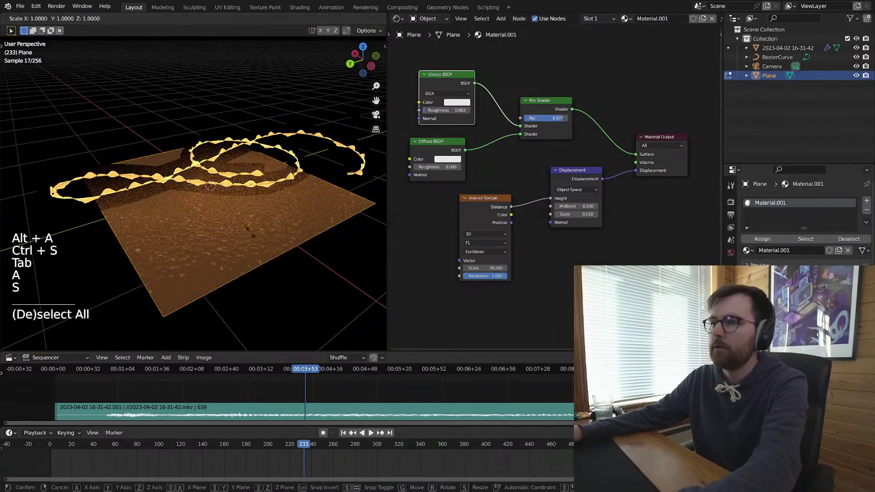
click(277, 242)
key(Tab)
key(alt+a)
key(ctrl+s)
Step: Examine the playing animation over the larger plane in a maximized viewport without overlays, restore the layout and save the file
key(ctrl+space)
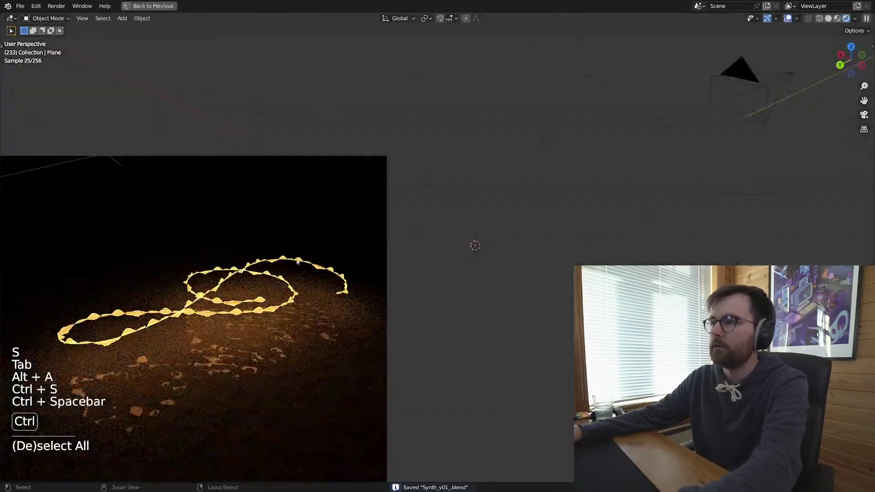
key(ctrl+s)
middle_drag(319, 262, 537, 278)
key(t)
key(t)
key(shift+alt+z)
key(space)
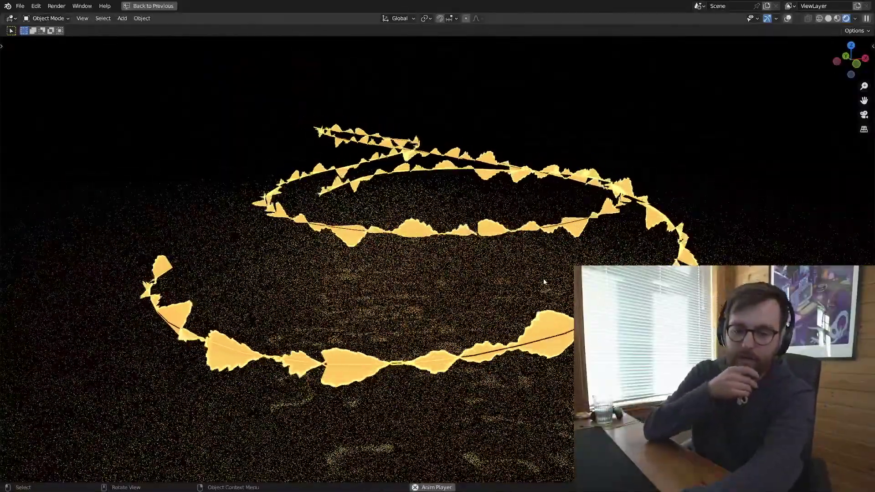
key(space)
key(shift+alt+z)
middle_drag(543, 278, 561, 296)
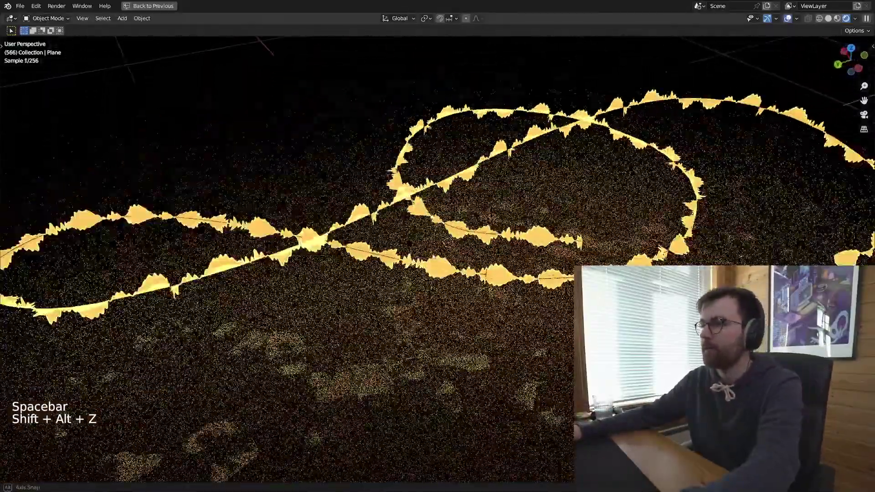
key(ctrl+space)
key(alt+a)
key(ctrl+s)
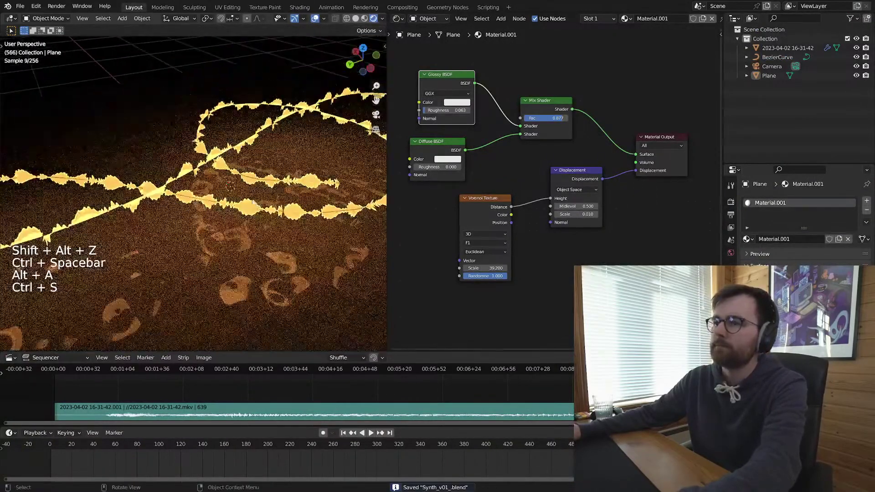
Step: Rename the waveform strip's material to SYNTH, save the file and reselect the strip
click(253, 204)
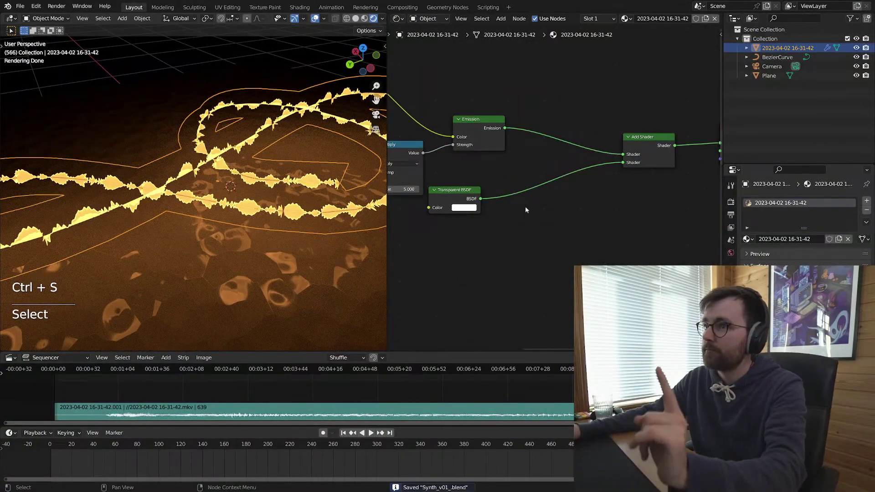
middle_drag(469, 241, 537, 263)
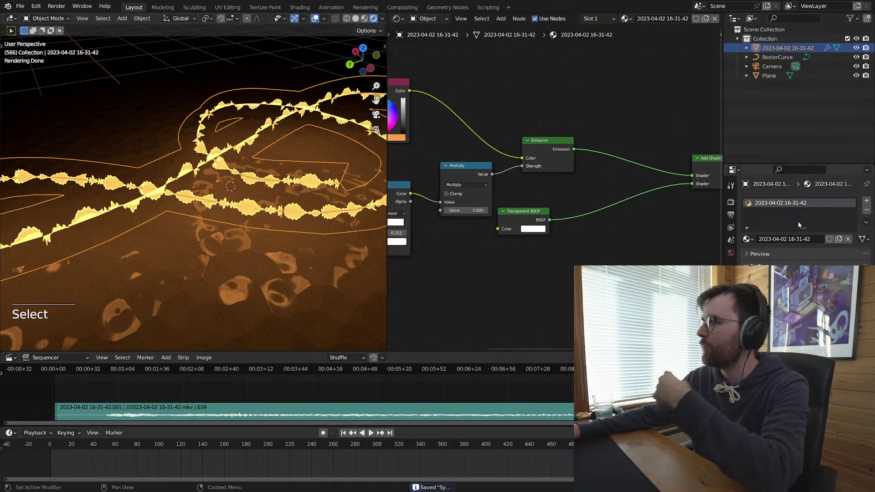
double_click(799, 237)
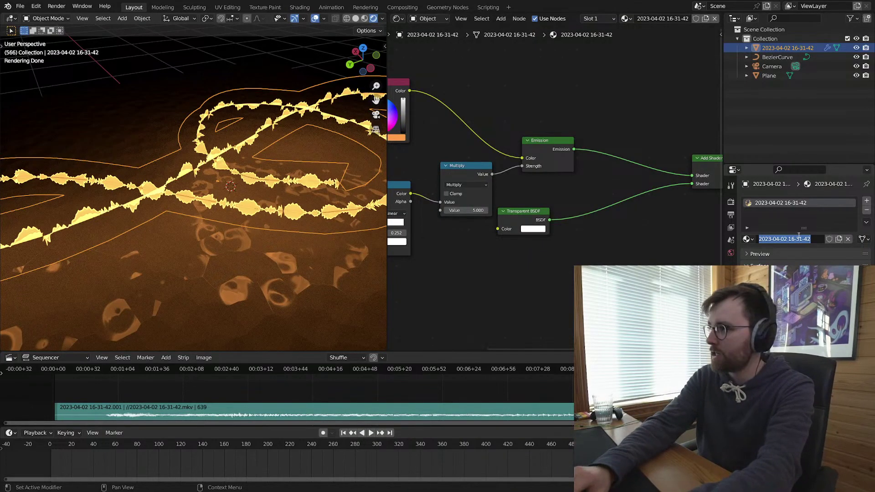
text(SYNTH)
key(Return)
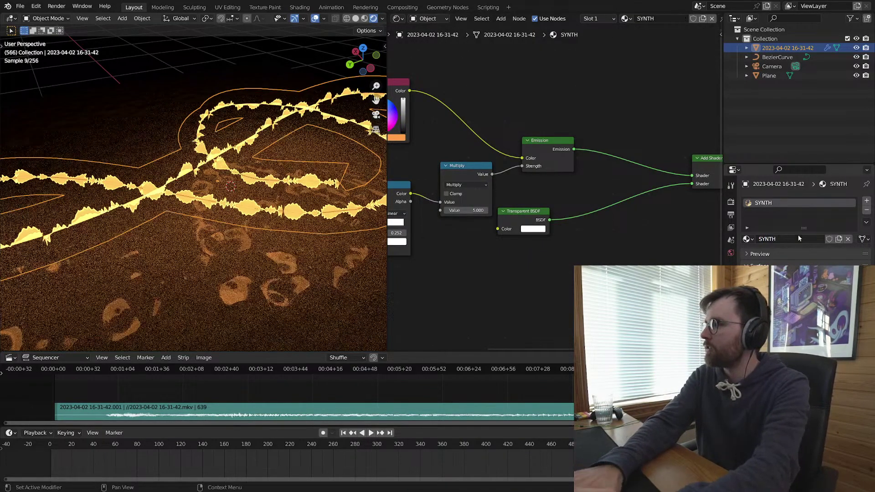
key(alt+a)
key(ctrl+s)
click(297, 190)
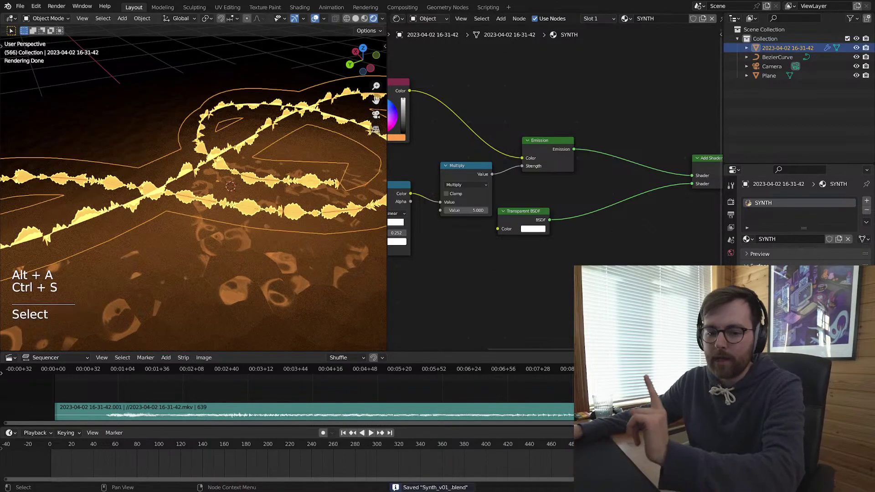
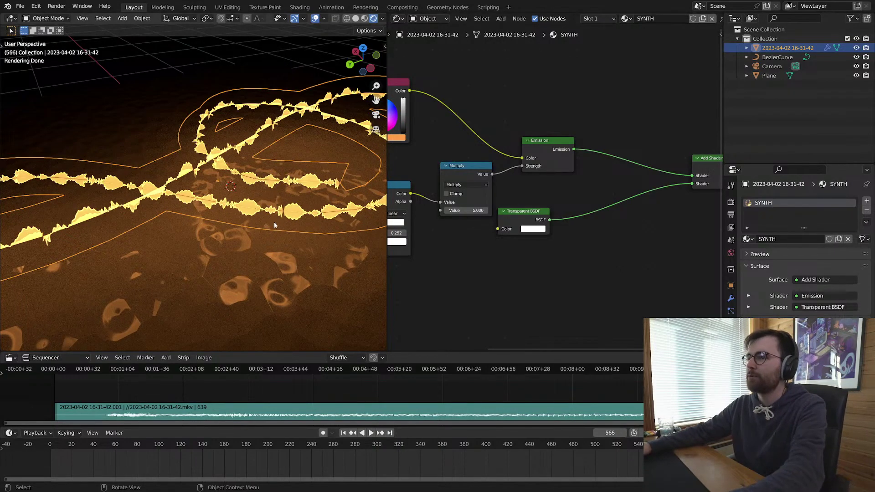
Step: Save the file and examine the glowing waveform over the ground plane from a wider view, toggling the overlays
key(ctrl+s)
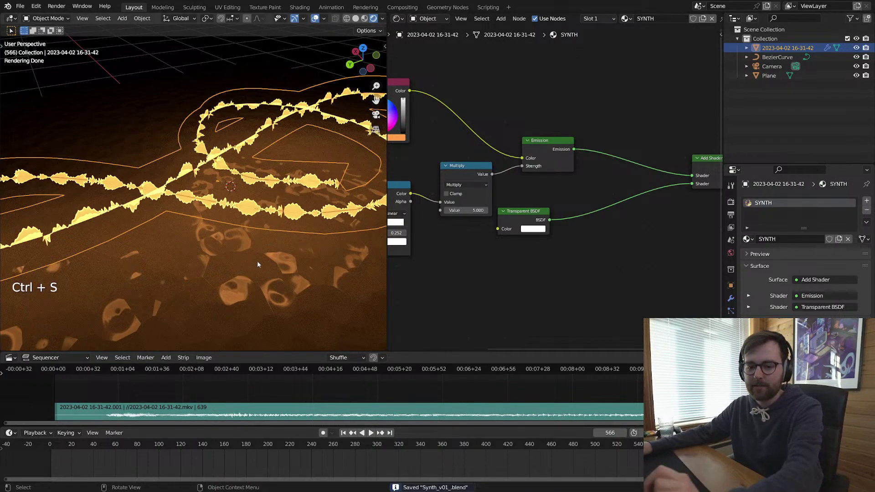
middle_drag(282, 262, 220, 202)
key(alt+a)
key(ctrl+s)
click(220, 203)
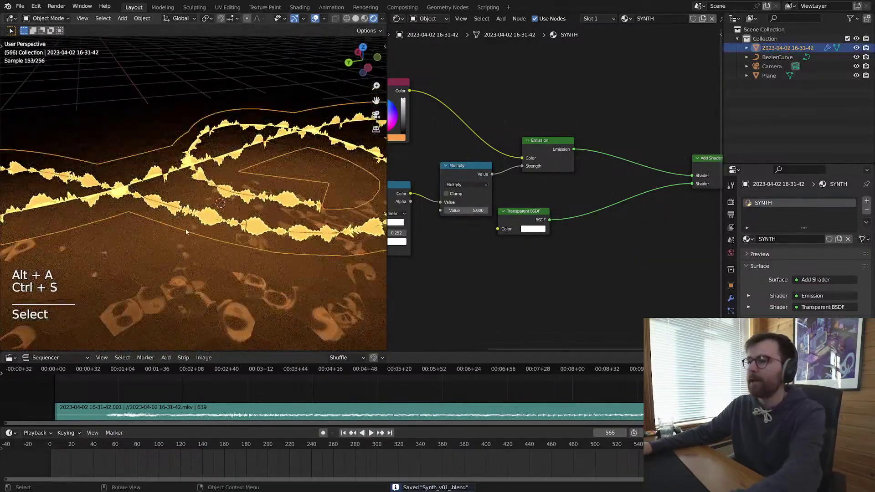
scroll(185, 229, down, 5)
middle_drag(185, 228, 273, 234)
key(shift+alt+z)
key(shift+alt+z)
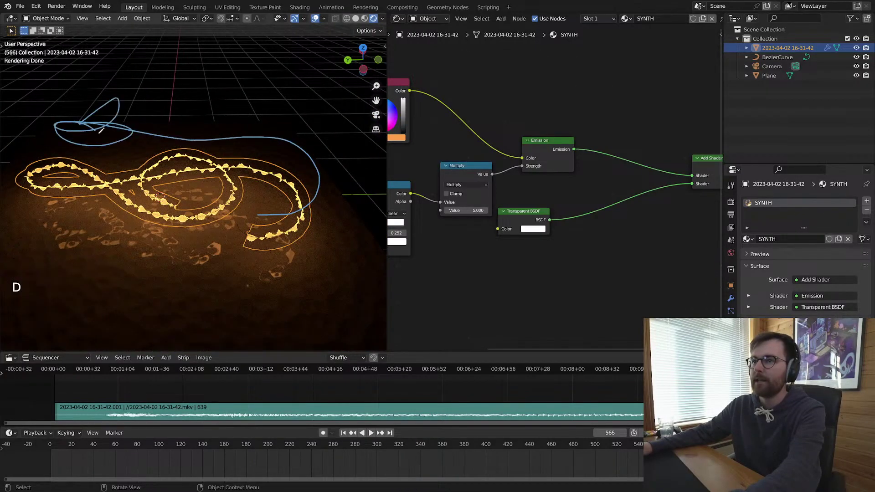
Step: Sketch a temporary annotation of the curved path above the waveform, erase it and save the file
key(d)
mouse_move(241, 130)
right_down()
mouse_move(154, 129)
mouse_move(317, 133)
right_up()
key(d)
right_drag(48, 132, 87, 144)
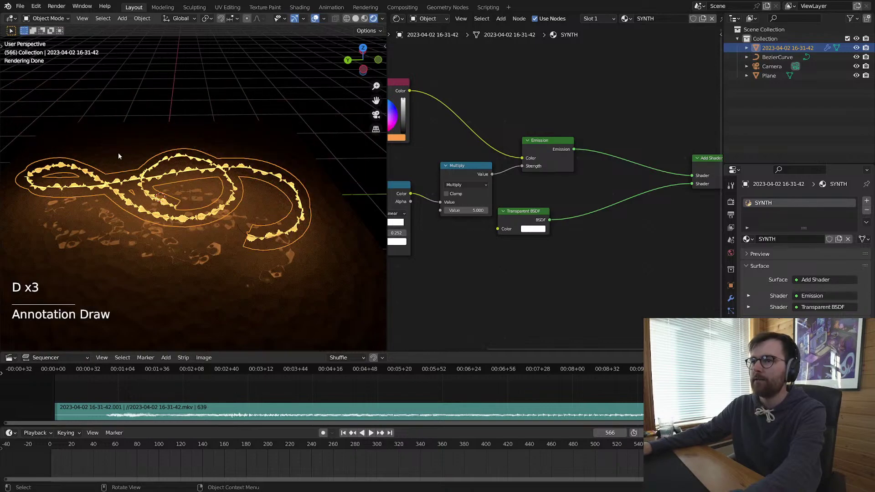
key(ctrl+s)
Step: Move the Emission node farther from the Multiply node in the SYNTH material and save the file
mouse_move(272, 217)
middle_down()
mouse_move(291, 195)
mouse_move(292, 212)
middle_up()
scroll(292, 195, up, 3)
middle_drag(518, 113, 556, 113)
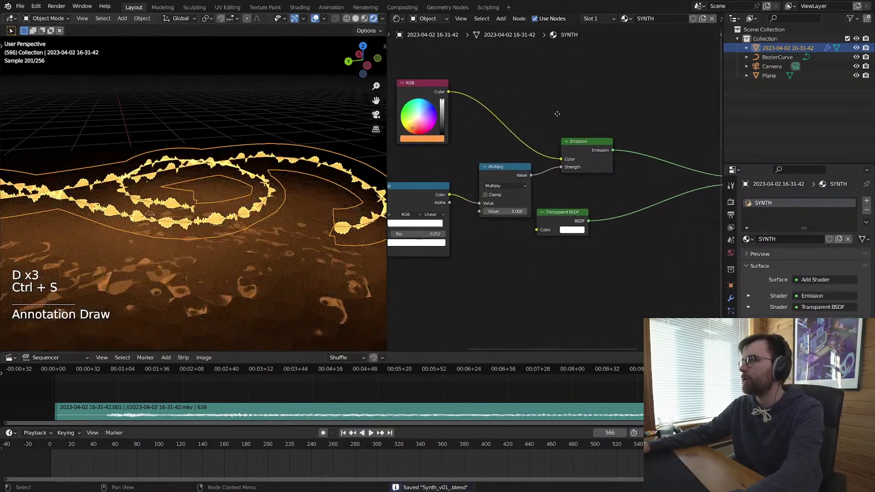
scroll(572, 113, down, 1)
middle_drag(622, 121, 507, 157)
scroll(549, 166, down, 2)
drag(480, 184, 527, 177)
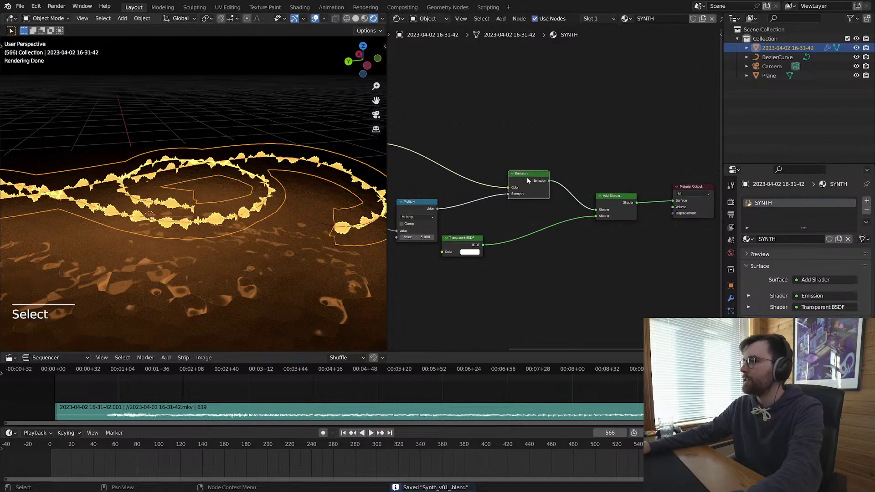
click(456, 133)
scroll(454, 133, up, 5)
key(ctrl+s)
Step: Move the RGB node up and away from the ColorRamp to free space for another node, clear the selection and save the file
middle_drag(408, 123, 633, 132)
drag(483, 120, 405, 75)
middle_drag(539, 92, 523, 128)
key(alt+a)
key(ctrl+s)
key(alt+a)
key(ctrl+s)
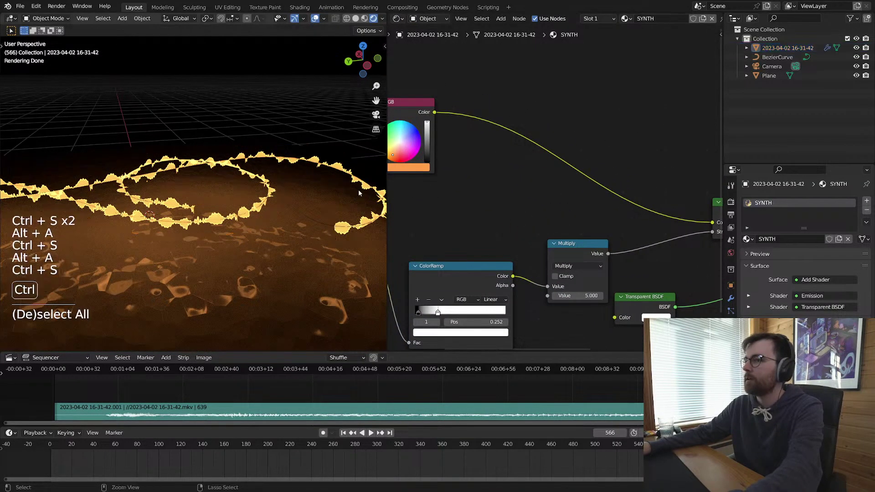
Step: Add a Gradient Texture node to the SYNTH material and preview its output directly on the waveform strip
key(shift+a)
mouse_move(486, 180)
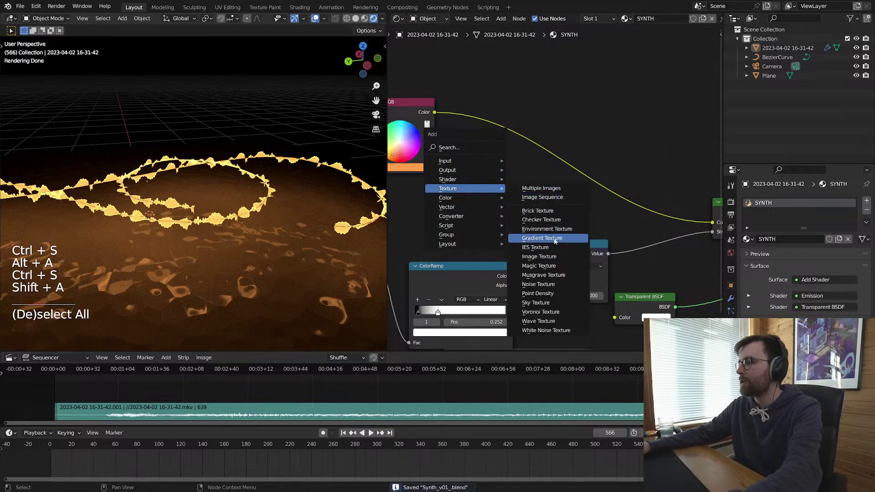
click(538, 216)
ctrl+shift+click(501, 178)
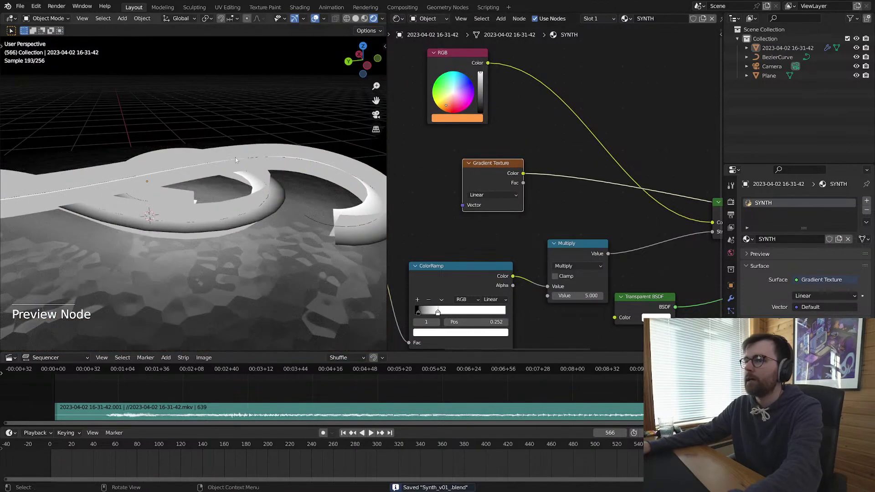
middle_drag(232, 191, 274, 152)
middle_drag(521, 148, 593, 143)
click(564, 159)
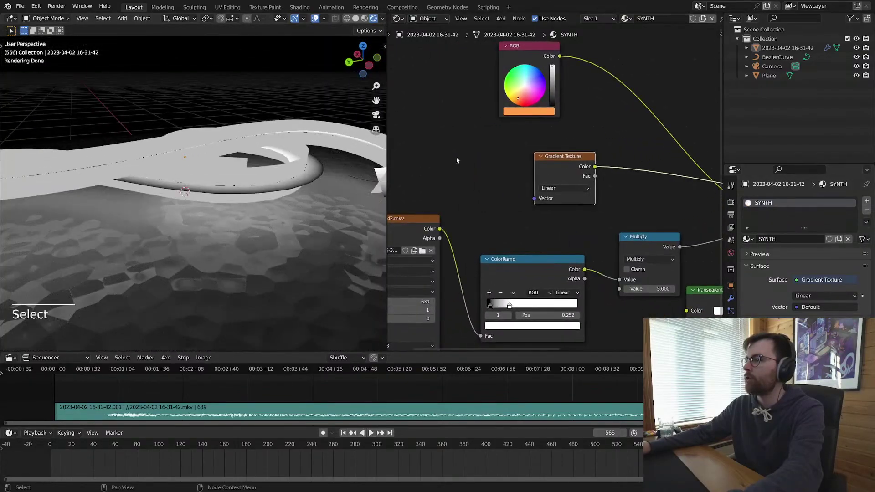
Step: Attach Texture Coordinate and Mapping nodes to the Gradient Texture and space them out in front of it
middle_drag(455, 157, 567, 186)
key(ctrl+t)
key(g)
key(g)
click(589, 158)
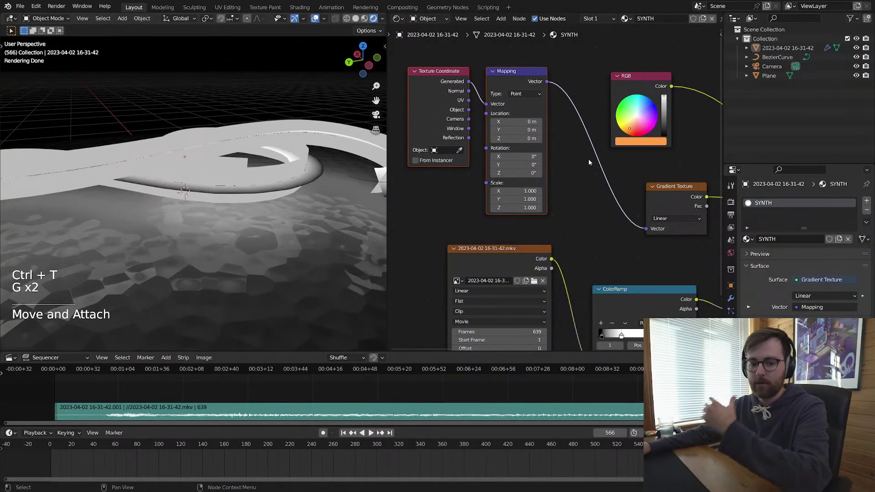
click(596, 191)
drag(447, 92, 410, 120)
drag(506, 76, 524, 92)
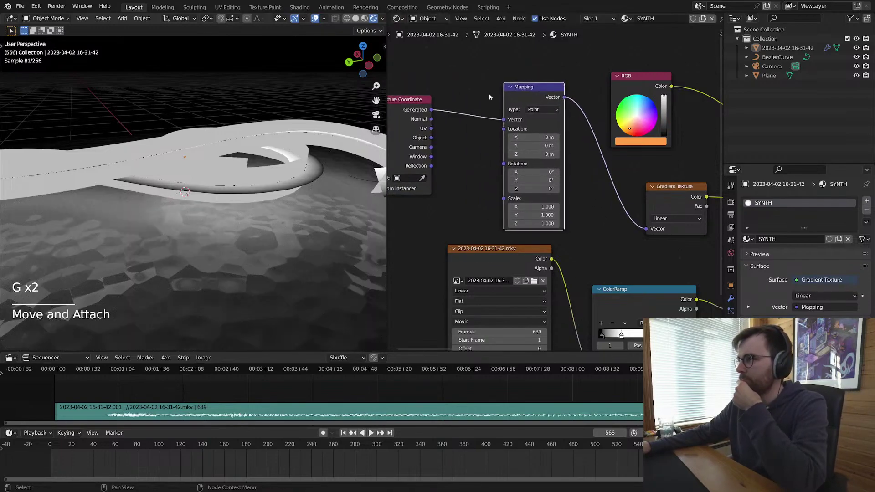
drag(419, 109, 430, 95)
click(517, 130)
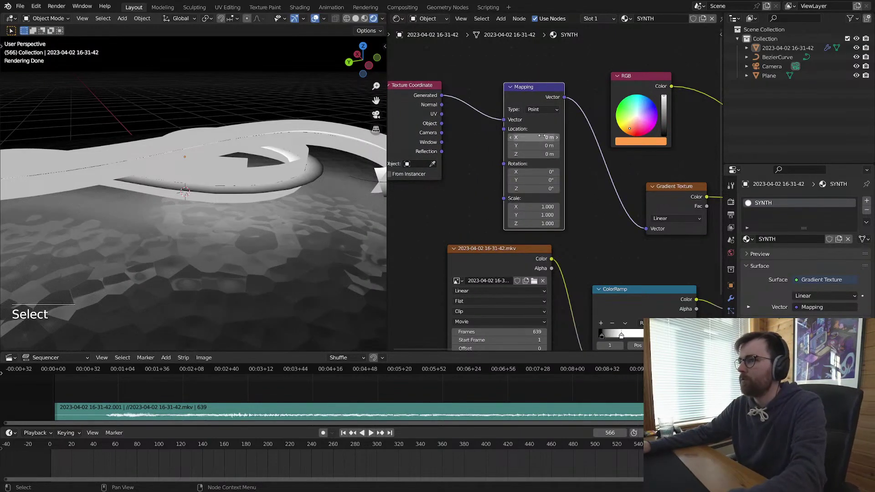
Step: Try a scale of 3.400 on all three axes of the Mapping node and undo it
middle_drag(591, 216, 582, 216)
drag(527, 207, 527, 223)
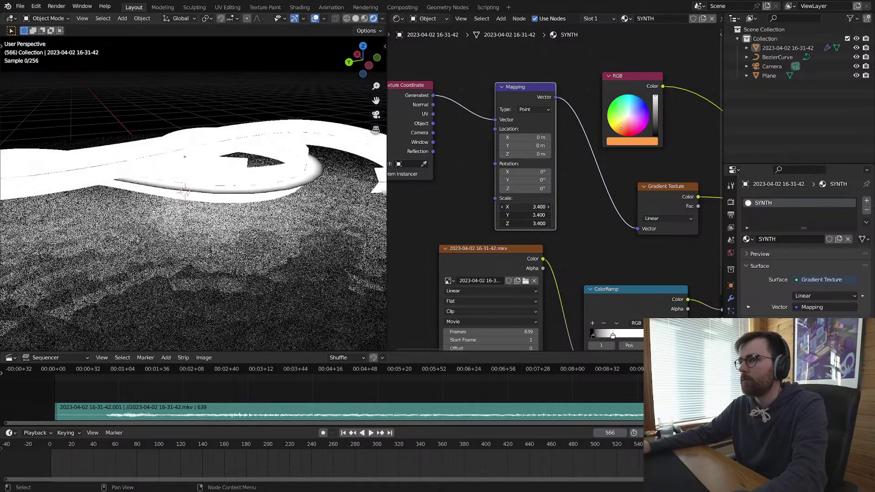
key(ctrl+z)
Step: Try feeding the Mapping node from the UV output, inspect the strip and reconnect the Generated output
drag(428, 102, 419, 101)
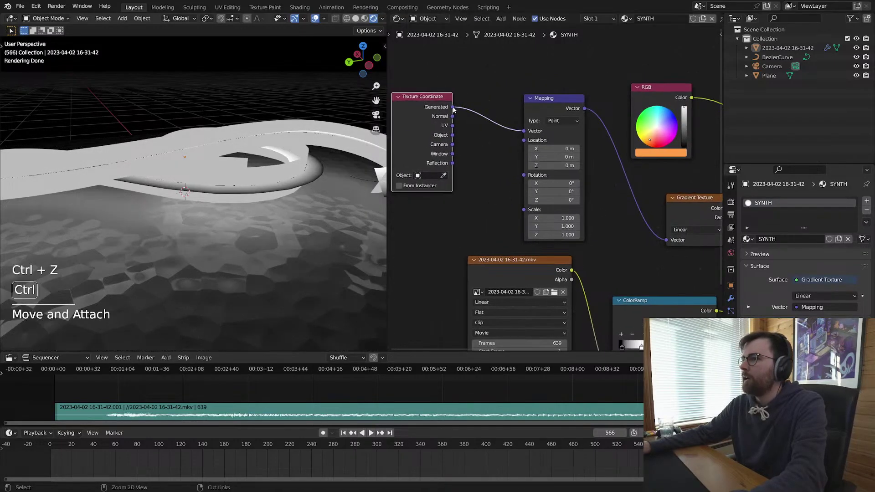
drag(452, 126, 524, 130)
middle_drag(342, 182, 383, 155)
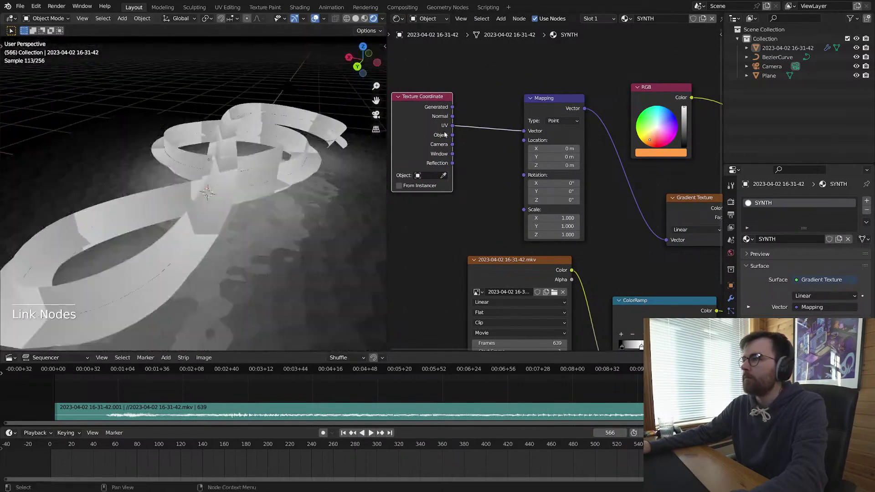
mouse_move(449, 117)
mouse_down()
mouse_move(451, 107)
mouse_move(453, 145)
mouse_move(454, 108)
mouse_up()
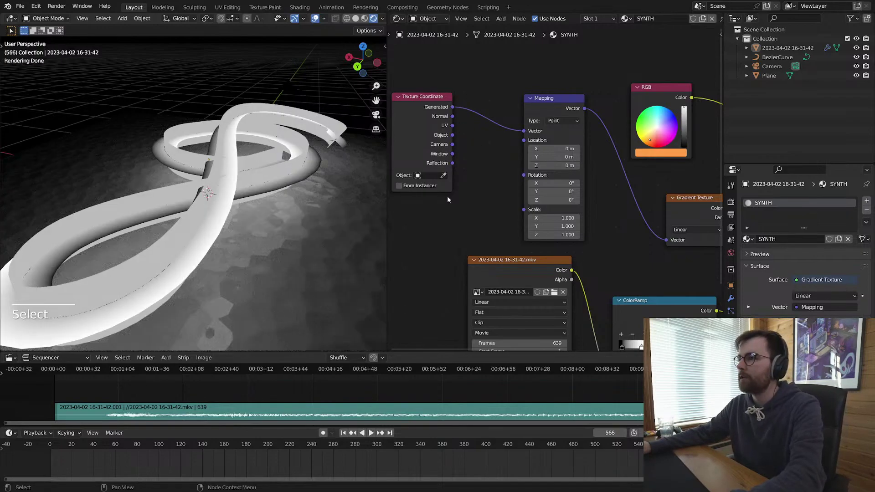
Step: Rename the BezierCurve object to Path, clear the selection and save the file
click(325, 141)
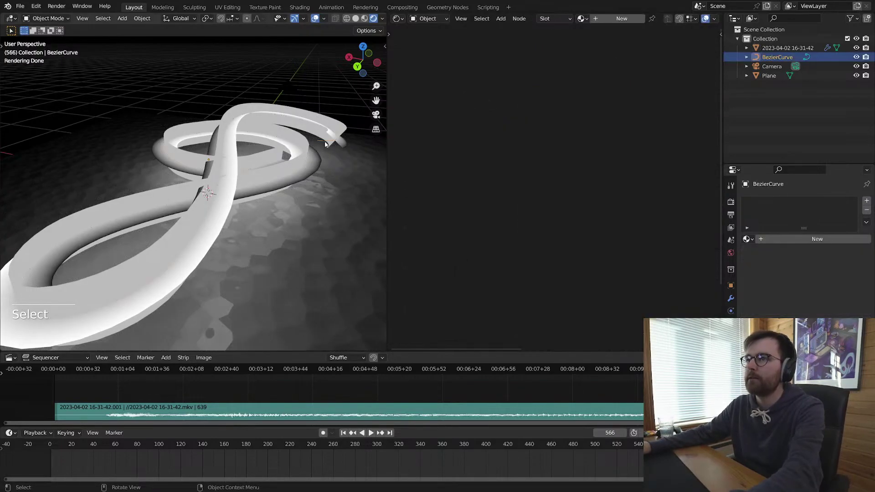
key(F2)
key(F2)
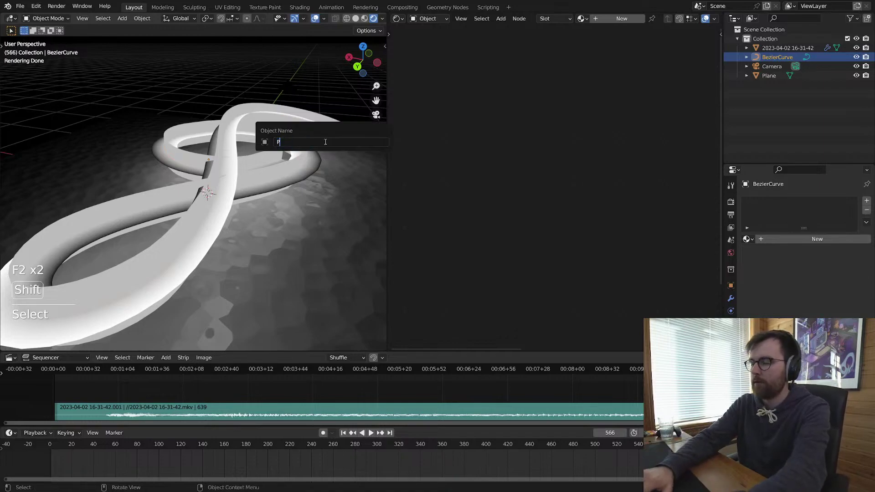
text(Path)
key(Return)
key(alt+a)
key(ctrl+s)
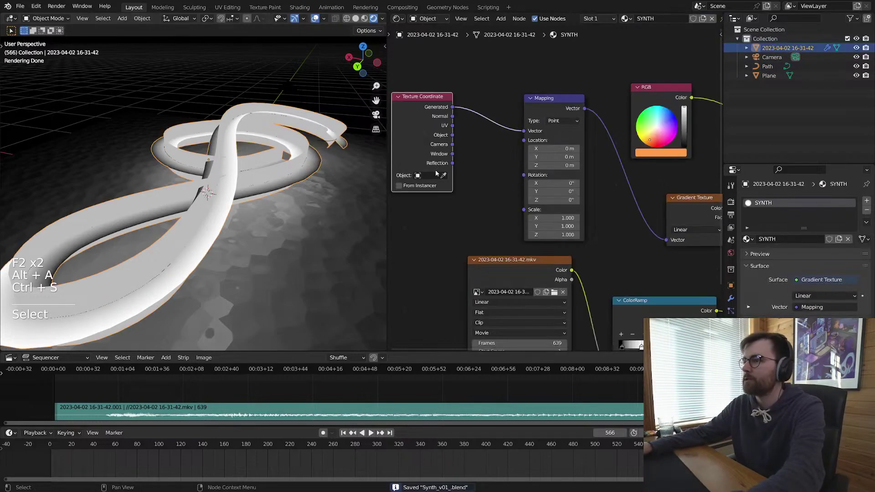
Step: With the waveform strip's material open, try to assign Path as the Texture Coordinate node's object
click(425, 176)
text(path)
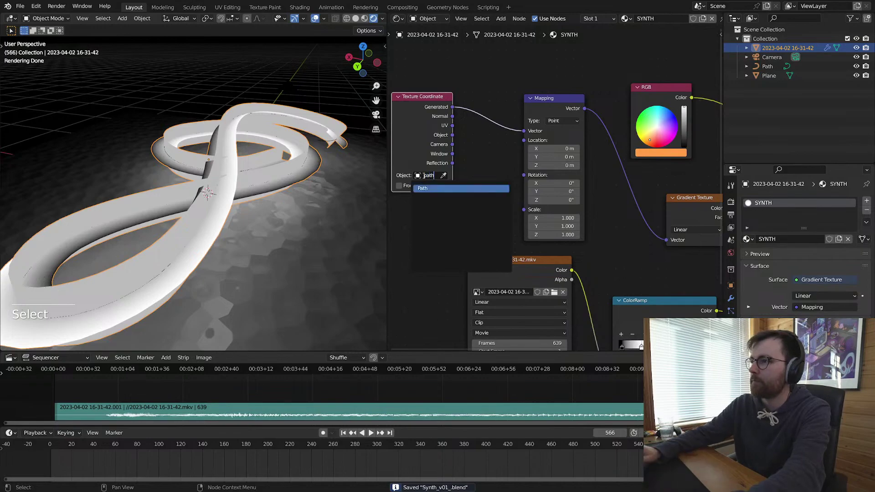
click(444, 189)
click(443, 175)
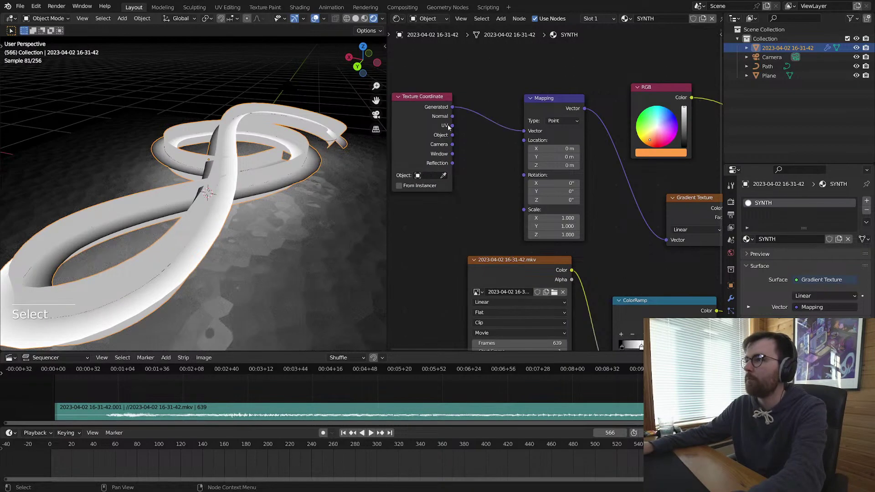
Step: Examine the gradient preview along the whole treble-clef strip and the gradient's node chain
middle_drag(504, 85, 374, 85)
scroll(292, 198, down, 3)
middle_drag(292, 198, 201, 215)
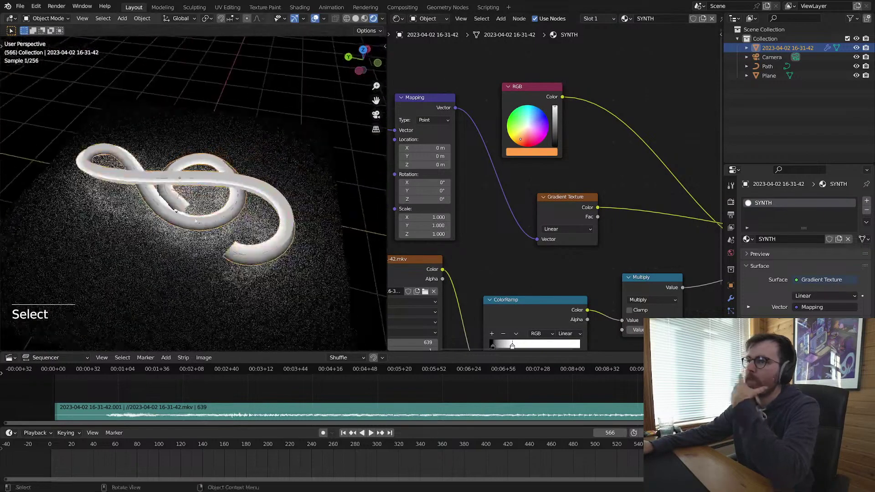
middle_drag(494, 191, 592, 177)
scroll(547, 155, down, 3)
middle_drag(650, 155, 611, 159)
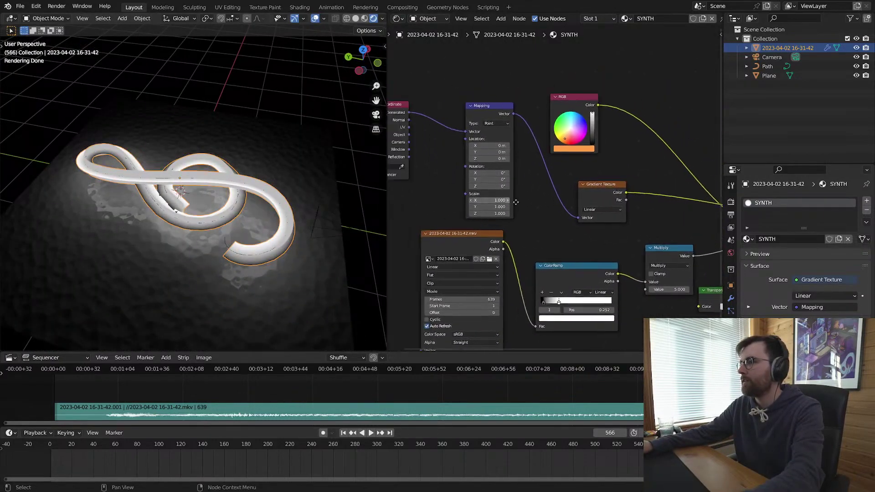
scroll(490, 190, up, 2)
middle_drag(490, 190, 525, 126)
Step: Add an empty object to the scene at the 3D cursor
key(shift+a)
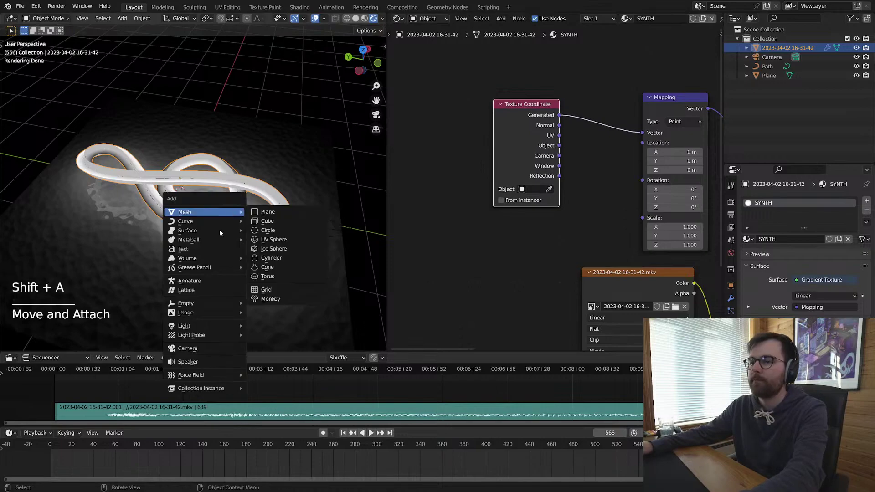
mouse_move(215, 302)
click(296, 303)
right_click(237, 239)
key(Escape)
Step: Rename the empty to Gradient Controller, clear the selection and save the file
key(F2)
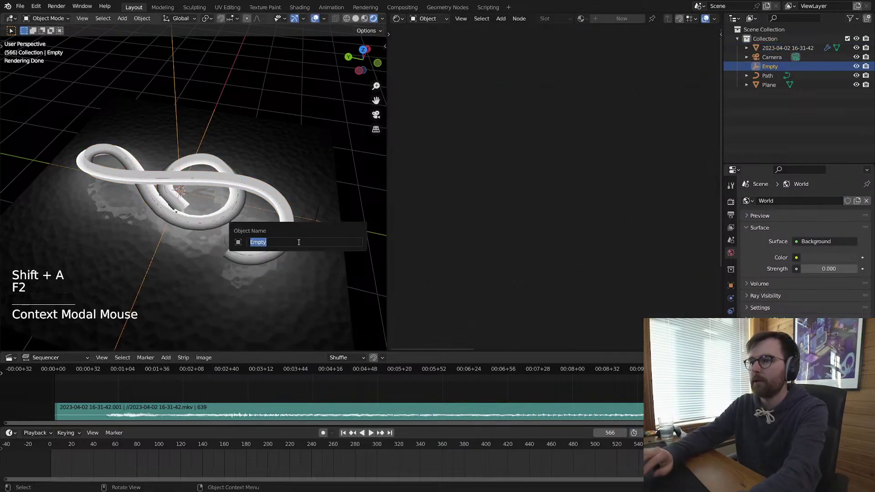
text(Gradient Contro)
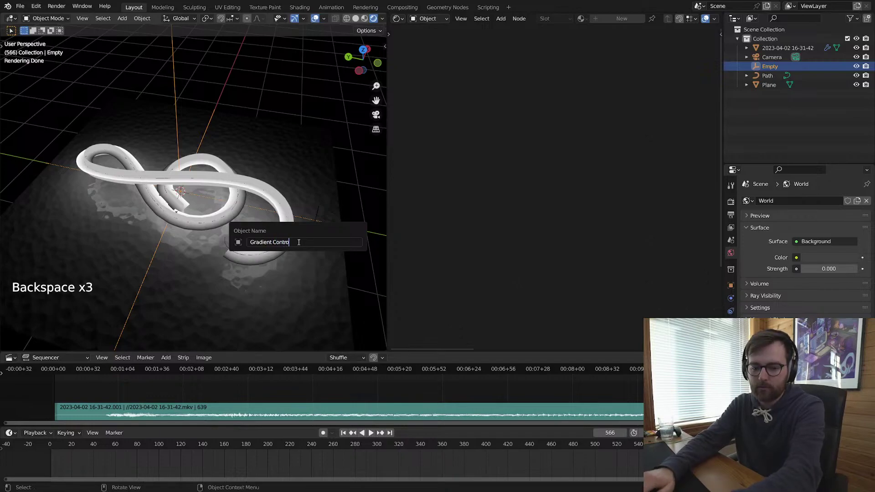
key(BackSpace)
key(BackSpace)
key(BackSpace)
text(ller)
key(Return)
key(alt+a)
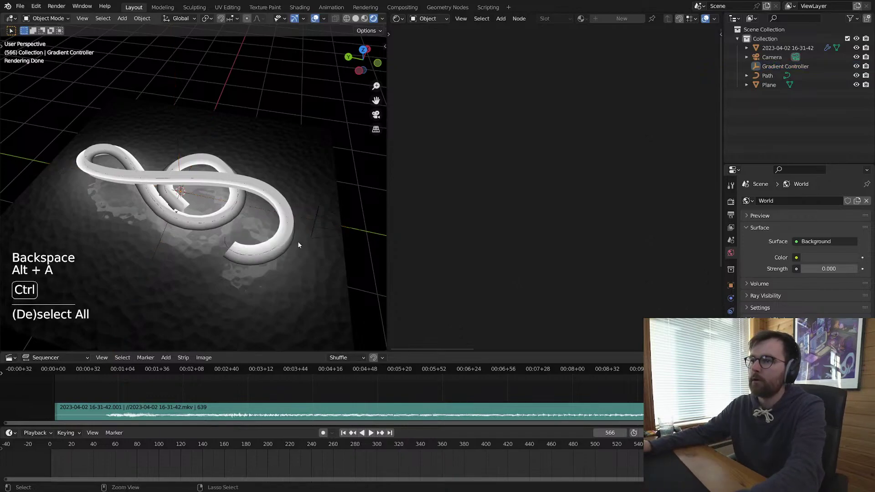
key(ctrl+s)
Step: Assign Gradient Controller as the object of the strip's Texture Coordinate node and connect its Object output to the Mapping vector
click(289, 169)
mouse_move(513, 165)
middle_down()
mouse_move(515, 149)
mouse_move(513, 163)
middle_up()
ctrl+scroll(492, 178, left, 2)
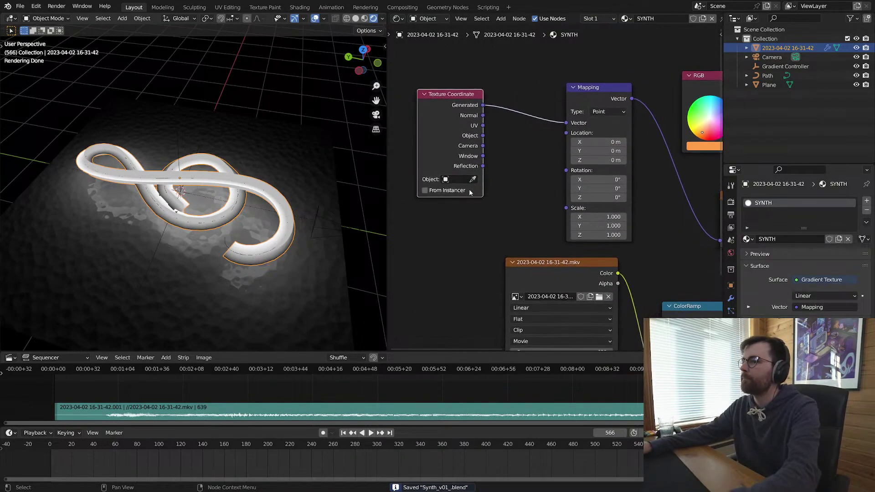
click(179, 123)
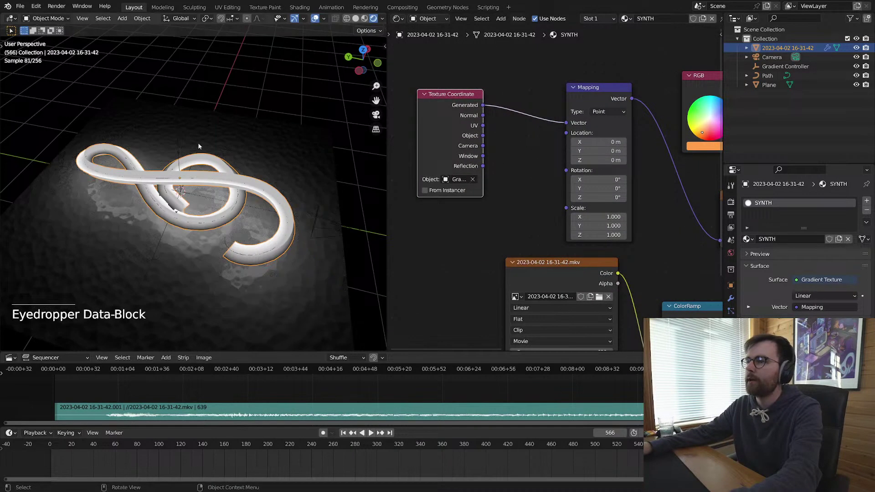
ctrl+scroll(547, 179, right, 1)
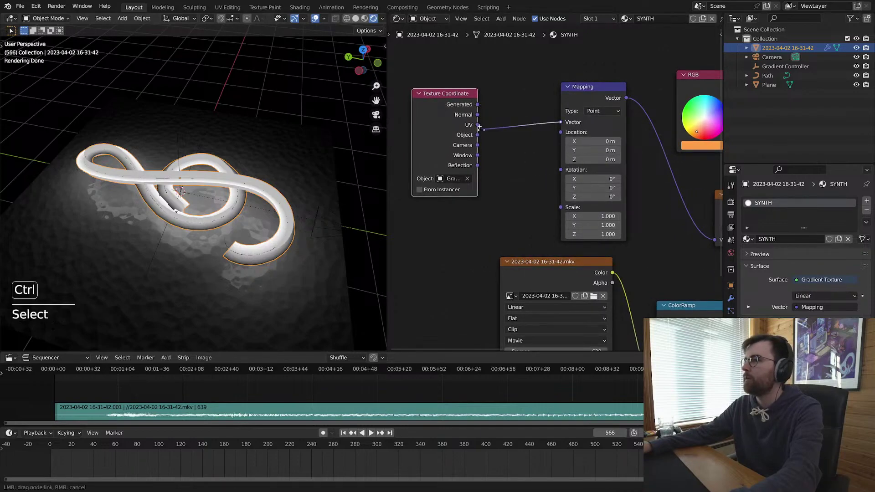
drag(480, 127, 477, 135)
middle_drag(465, 236, 486, 244)
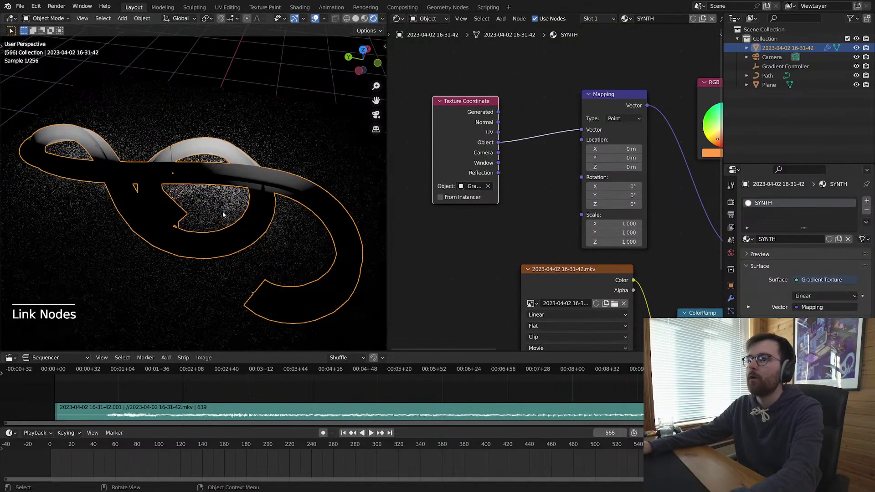
Step: Try Path as the Texture Coordinate node's object and set it back to Gradient Controller
middle_drag(223, 215, 292, 201)
click(471, 186)
text(path)
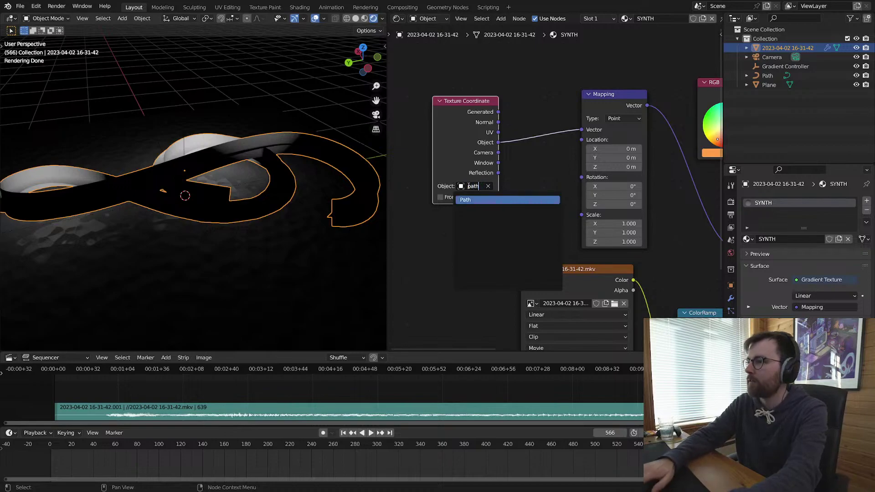
key(Return)
click(469, 186)
click(482, 218)
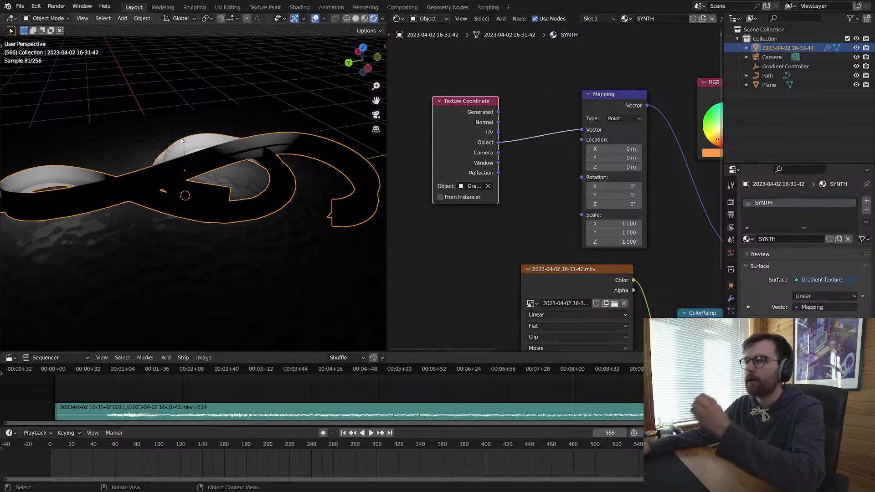
Step: Try shifting the Gradient Controller empty along X, and rotate it about the global Z axis in snapped increments to align the gradient with the strip's length
click(187, 121)
middle_drag(283, 189, 314, 228)
key(g)
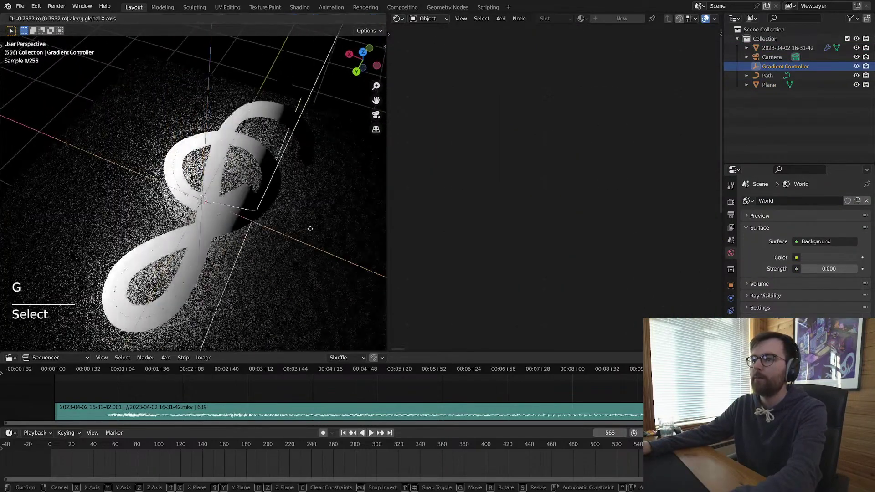
key(x)
key(r)
key(z)
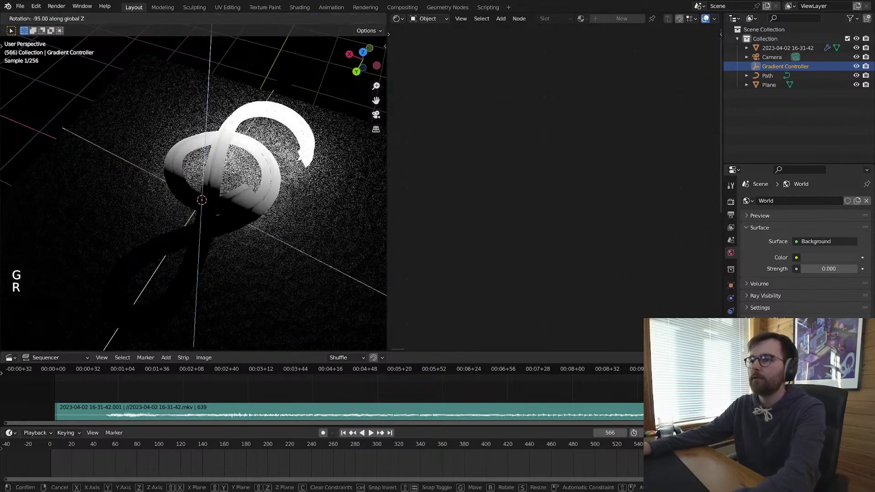
key(ctrl)
click(218, 214)
Step: Move the Gradient Controller along the Y axis to the narrow loop end of the treble-clef strip
mouse_move(217, 214)
middle_down()
mouse_move(269, 226)
mouse_move(217, 223)
middle_up()
key(g)
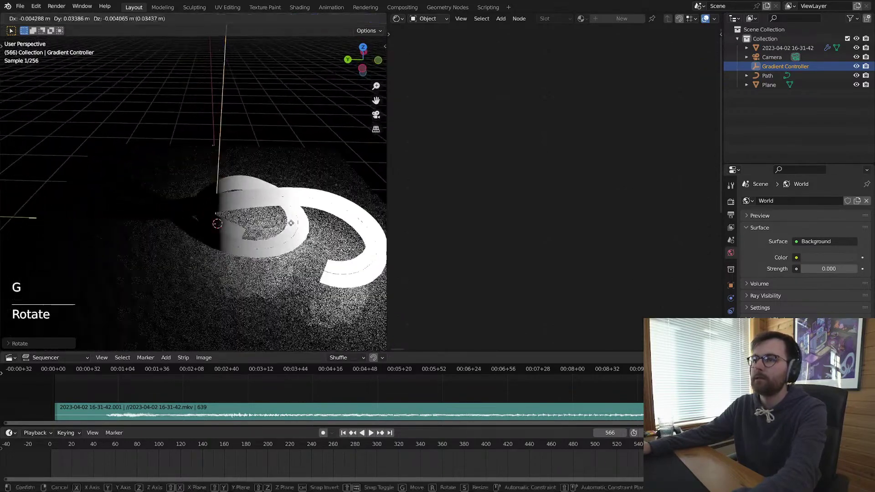
key(y)
click(250, 188)
click(224, 190)
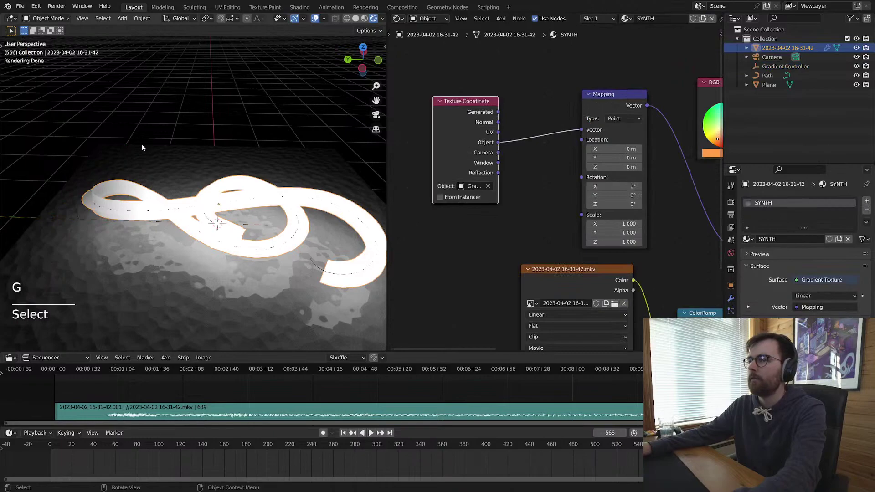
Step: Scale up the Gradient Controller empty to stretch the gradient more softly across the strip
click(64, 129)
click(53, 135)
right_click(264, 147)
key(Escape)
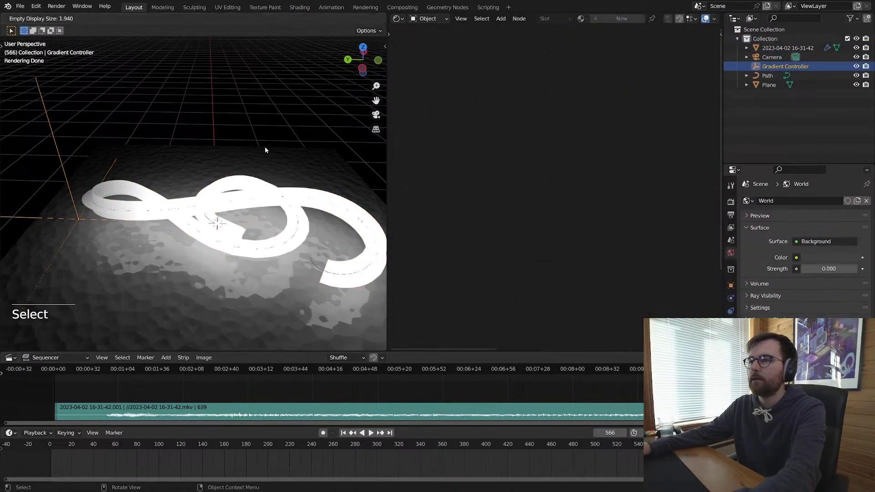
key(s)
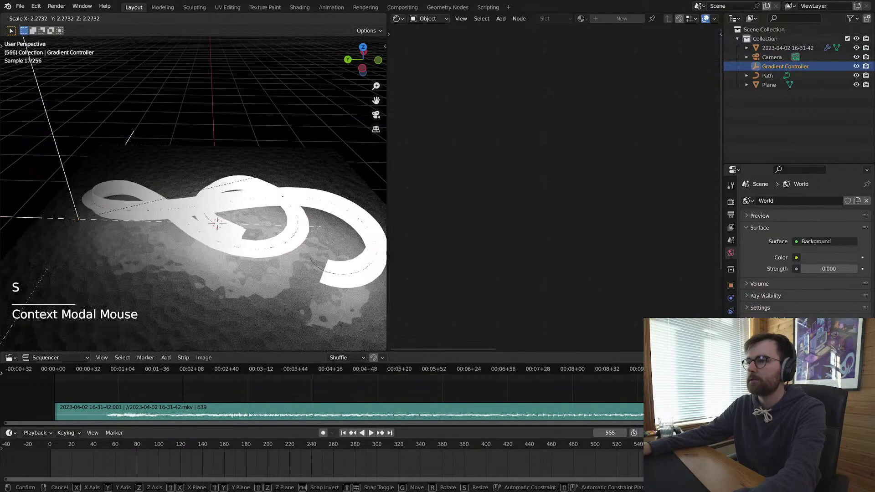
click(49, 189)
Step: Select the strip, route its Add Shader back to the material output through Preview Node, and save the file
click(273, 198)
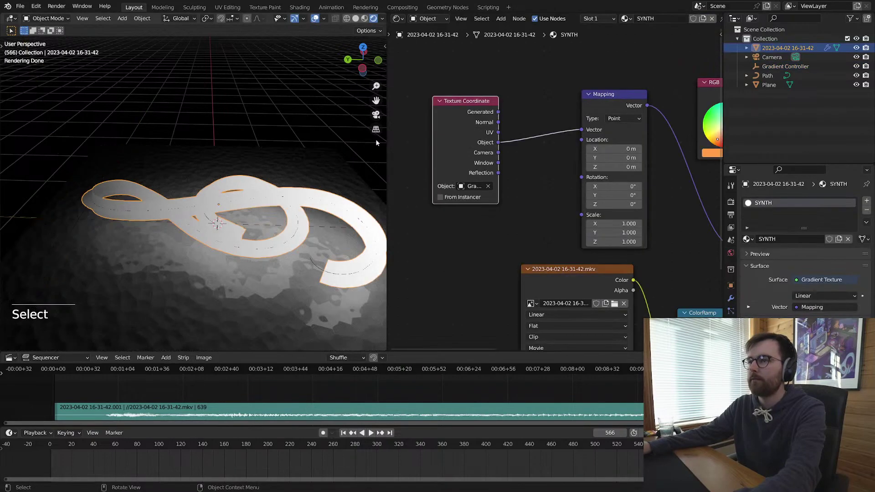
middle_drag(681, 109, 449, 102)
middle_drag(668, 179, 480, 156)
scroll(480, 156, down, 3)
scroll(501, 173, up, 3)
drag(588, 213, 586, 228)
scroll(592, 185, down, 6)
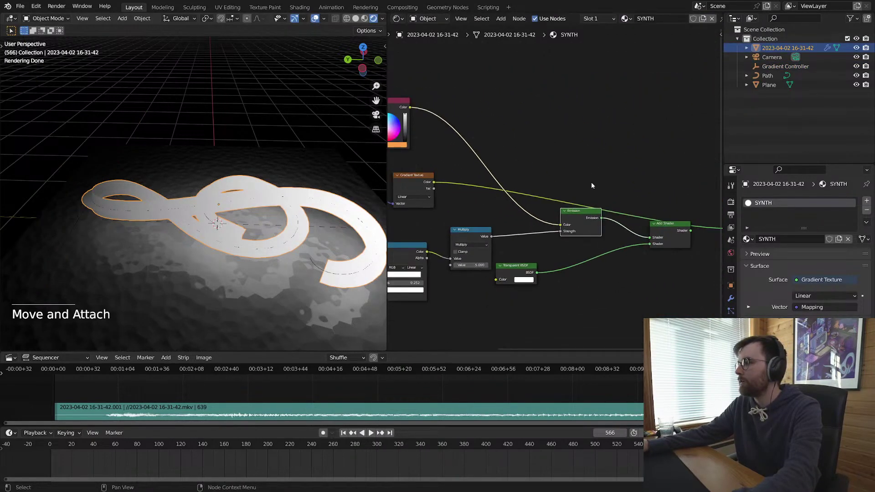
middle_drag(688, 214, 533, 207)
ctrl+shift+click(521, 221)
middle_drag(449, 168, 660, 156)
key(alt+a)
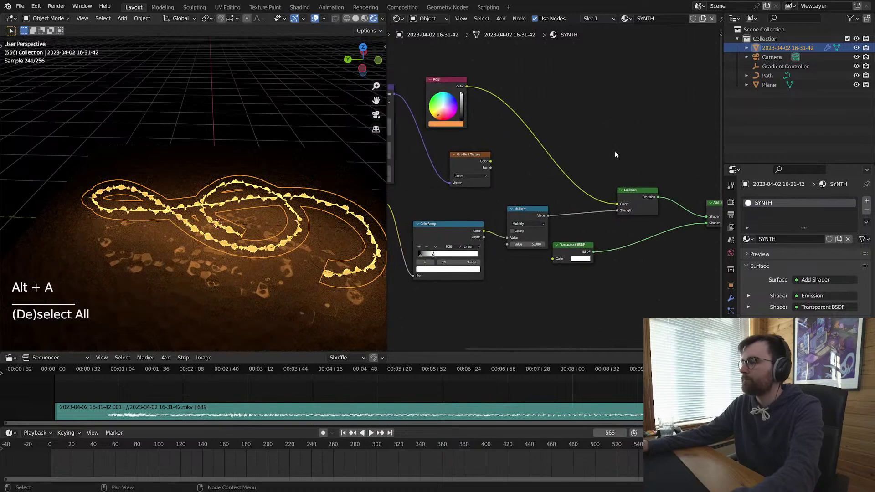
key(ctrl+s)
Step: Move the RGB node up and away to free space beside the Gradient Texture node
drag(553, 57, 435, 130)
key(g)
click(567, 96)
click(566, 95)
Step: Add a ColorRamp node fed by the Gradient Texture's Fac output, preview it on the strip and save the file
key(shift+a)
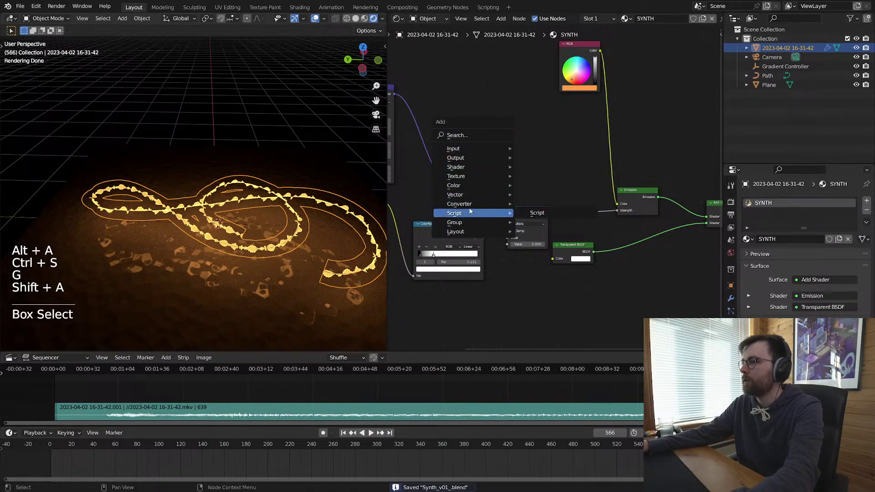
mouse_move(478, 206)
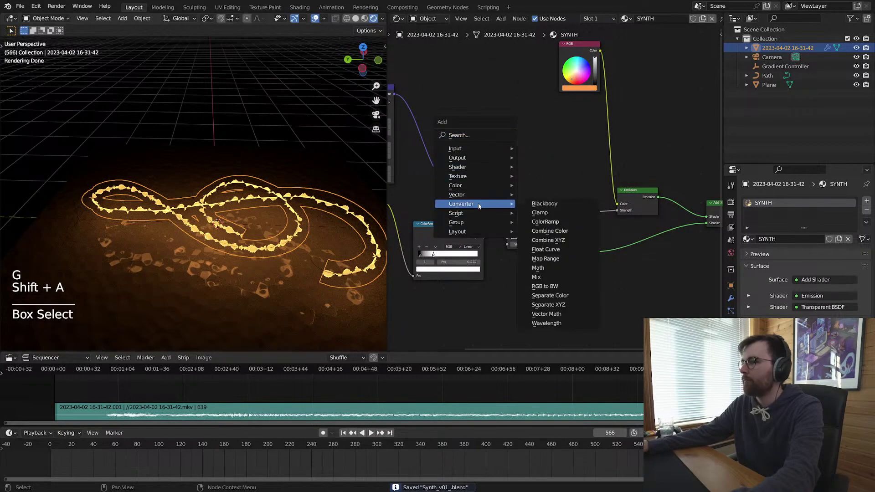
click(569, 223)
click(532, 135)
key(f)
ctrl+shift+click(545, 130)
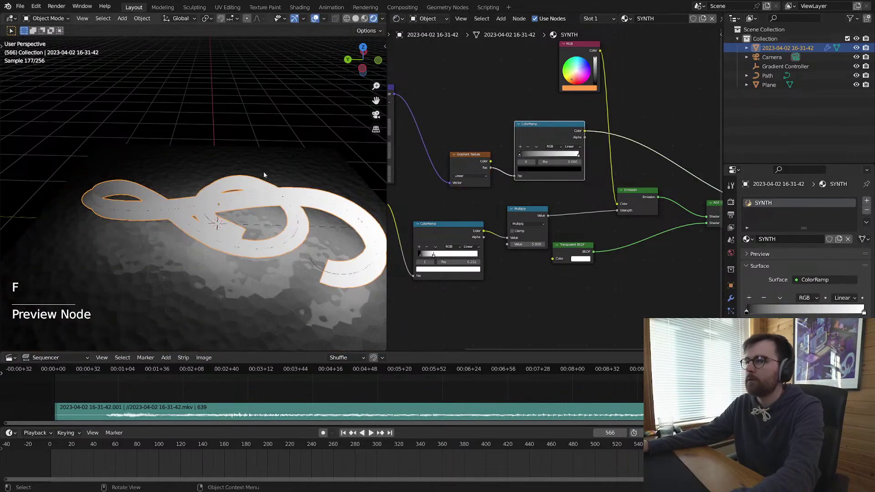
key(alt+a)
key(ctrl+s)
Step: Try Constant interpolation on the new ColorRamp with its white stop at 0.974
click(569, 147)
click(580, 179)
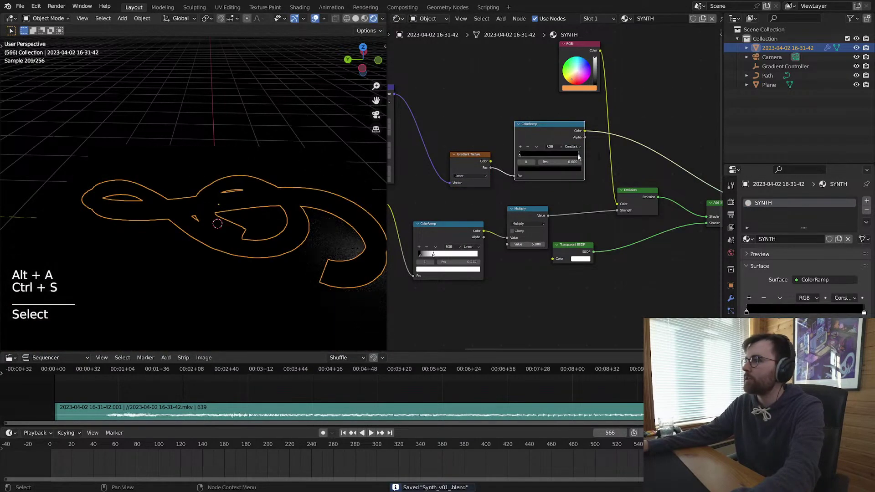
click(579, 156)
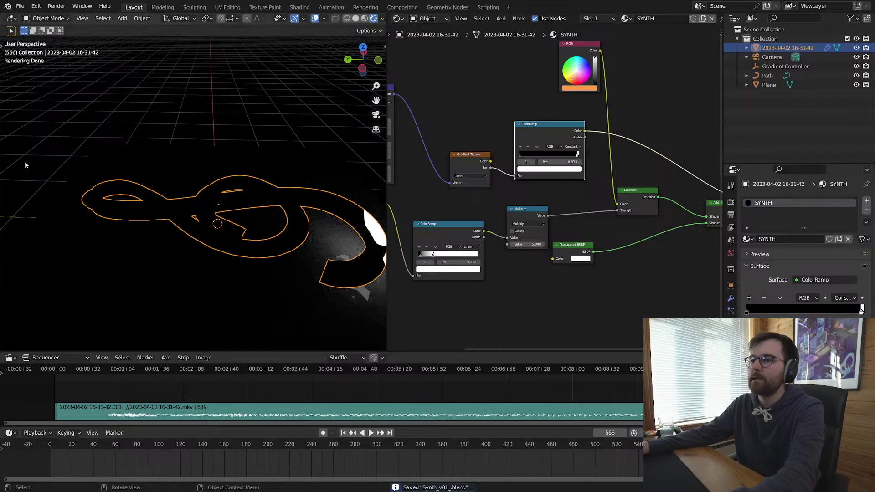
Step: Test moving the Gradient Controller along the Y axis, scale it up further and save the file
drag(25, 165, 162, 113)
click(217, 223)
key(g)
key(y)
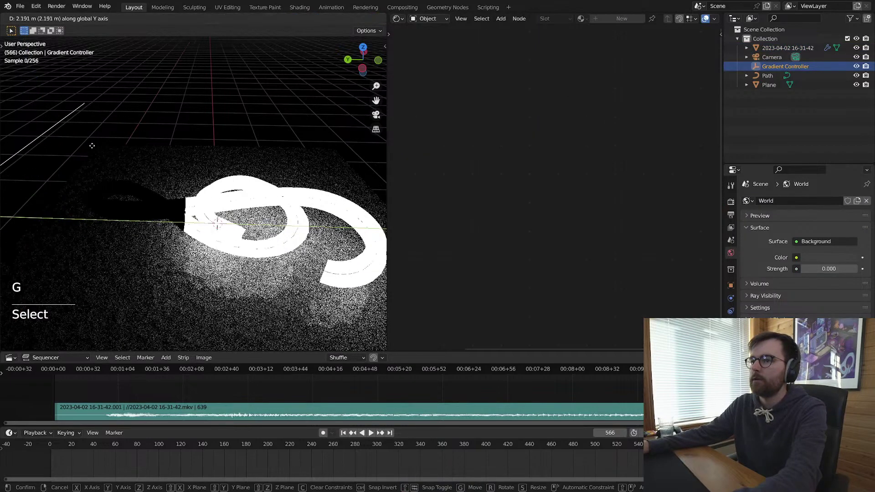
key(s)
click(300, 158)
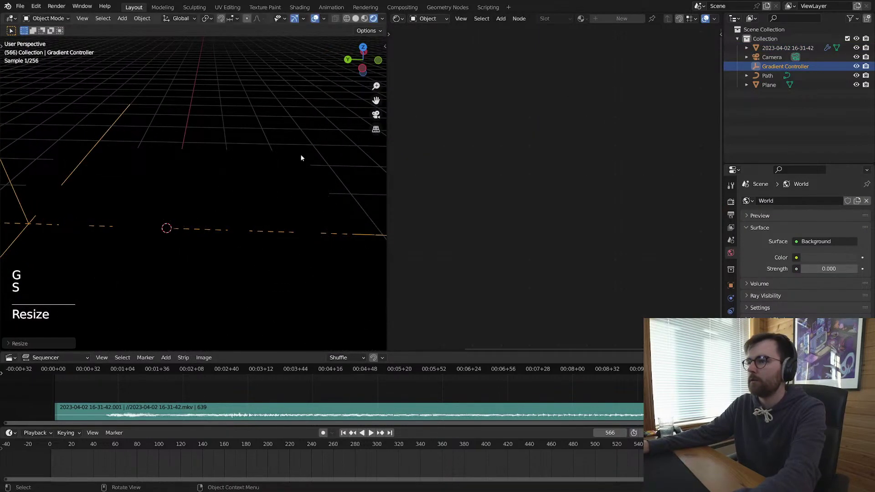
key(alt+a)
key(ctrl+s)
Step: Select the strip again and reset the gradient's ColorRamp node to its default black-to-white Linear ramp
click(154, 181)
click(195, 218)
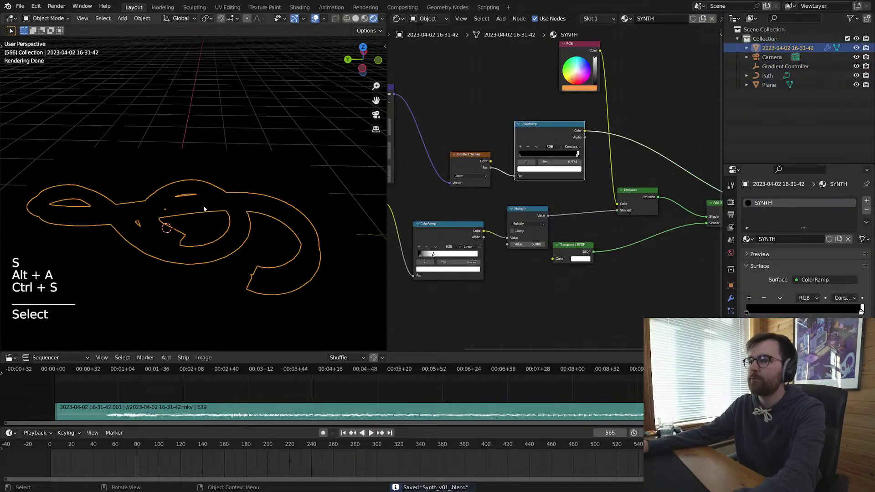
scroll(527, 135, up, 5)
key(BackSpace)
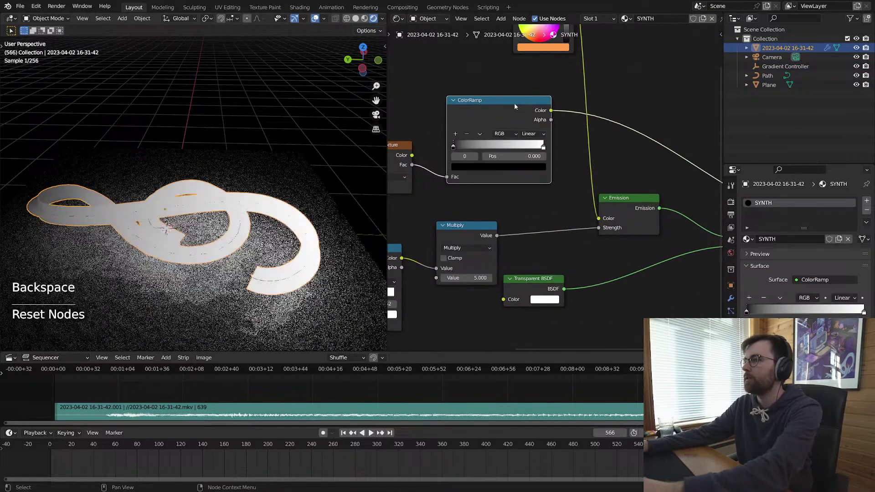
Step: Route the Add Shader back to the material output with Preview Node and save the file
scroll(514, 136, down, 2)
ctrl+shift+click(557, 227)
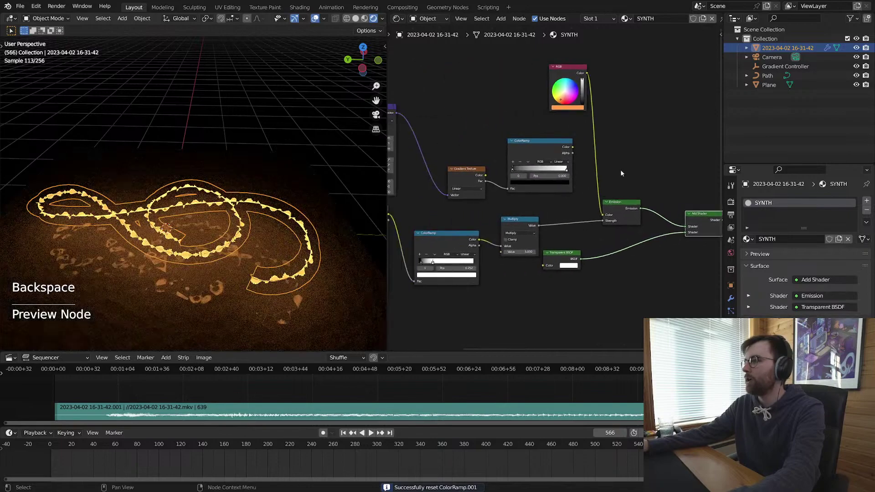
scroll(619, 170, up, 3)
key(alt+a)
key(ctrl+s)
shift+click(245, 212)
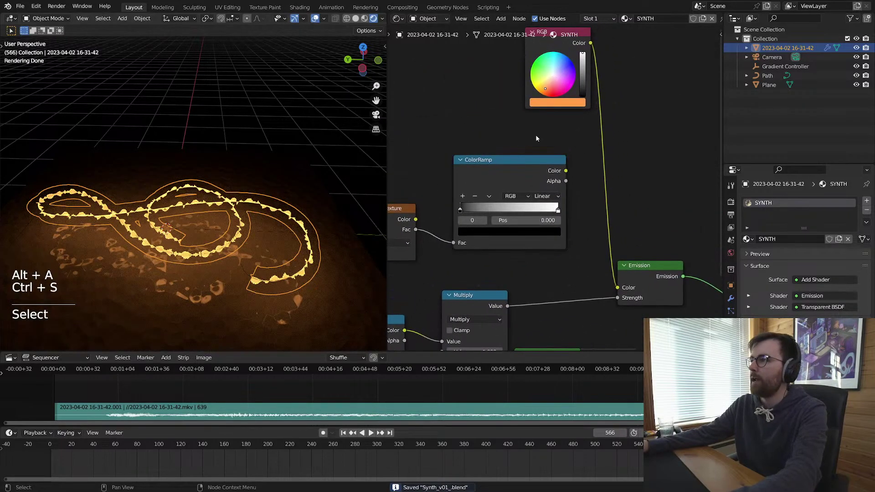
key(alt+a)
key(ctrl+s)
Step: Try sampling a band of colours from the RGB node's colour wheel into the ColorRamp, and reset the ramp
click(523, 173)
middle_drag(605, 142, 565, 194)
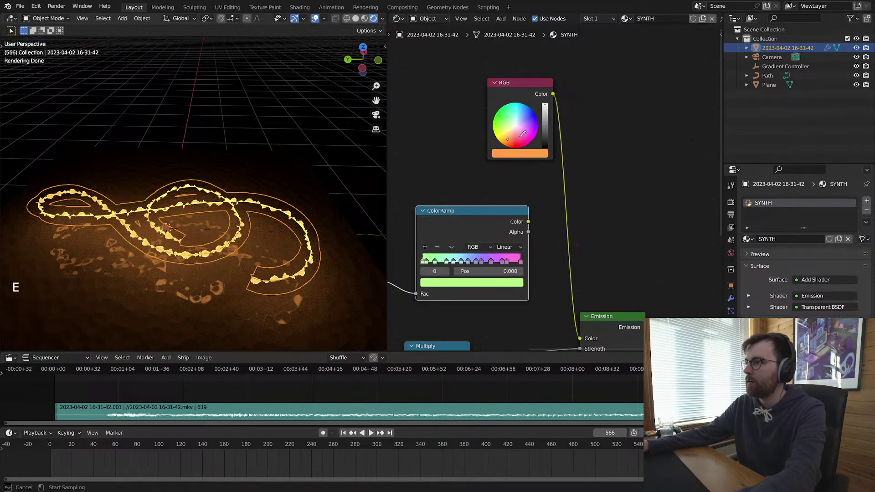
drag(522, 133, 517, 130)
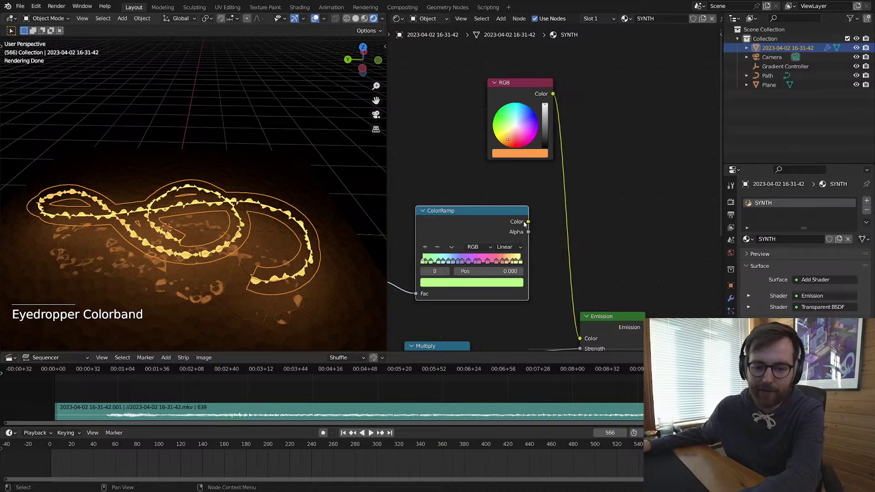
click(471, 215)
key(BackSpace)
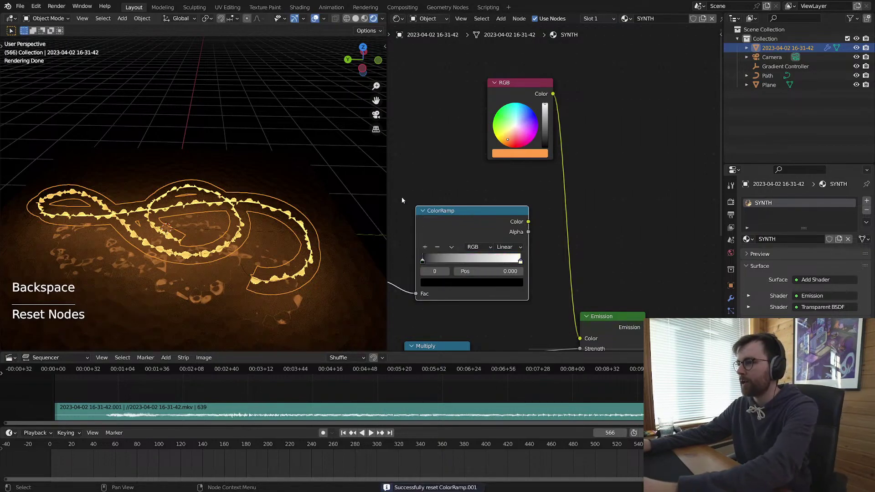
Step: Connect the ColorRamp's Color output to the Emission node's Color input in place of the RGB node, and save the file
middle_drag(470, 237, 492, 183)
scroll(488, 195, down, 1)
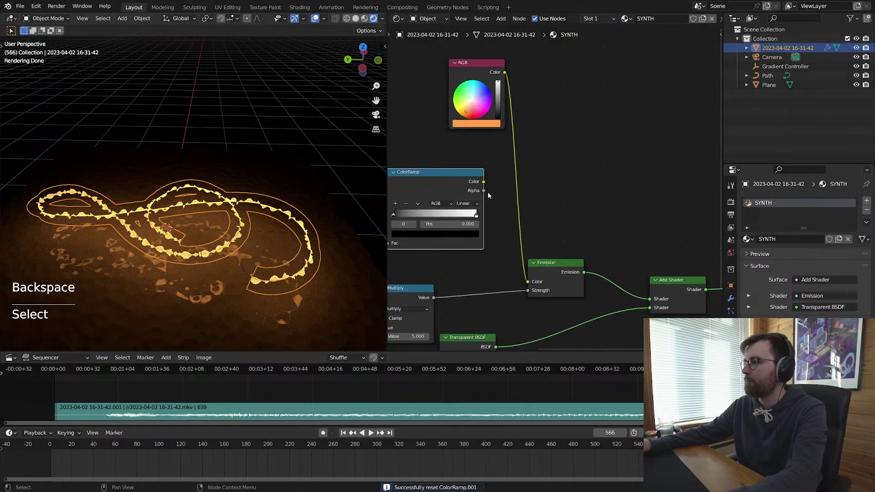
drag(529, 285, 528, 282)
middle_drag(537, 185, 605, 192)
key(alt+a)
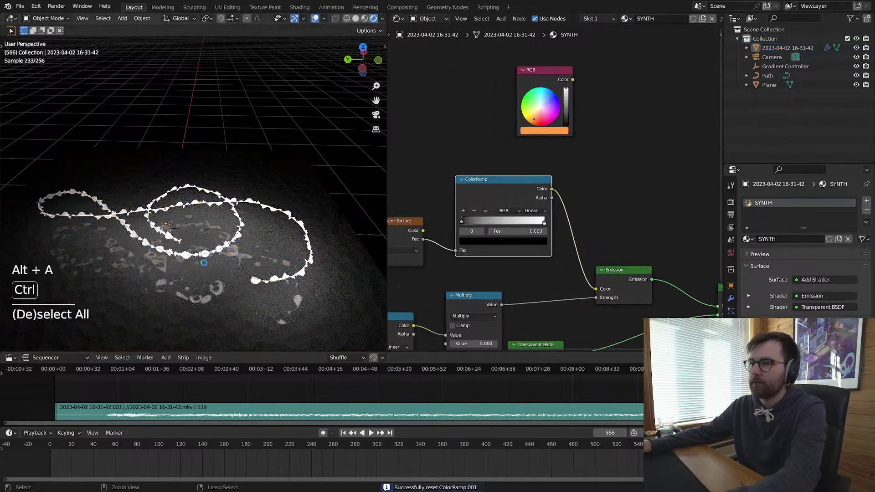
key(ctrl+s)
Step: Try sampling the green Y-axis marker of the viewport's navigation gizmo into the ColorRamp, and reset the ramp
middle_drag(205, 191, 288, 179)
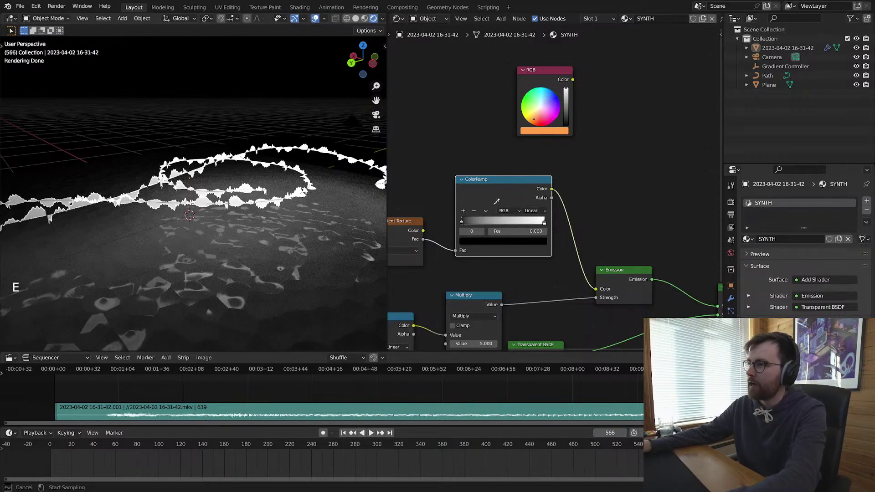
click(351, 61)
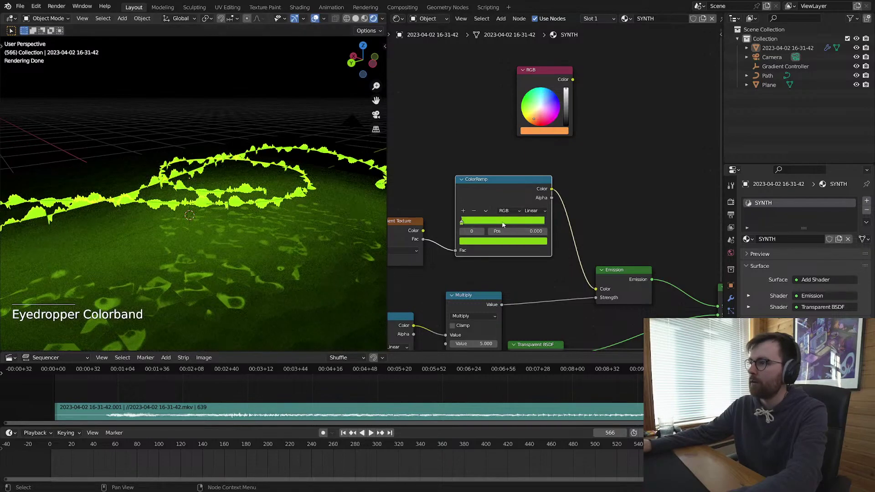
key(BackSpace)
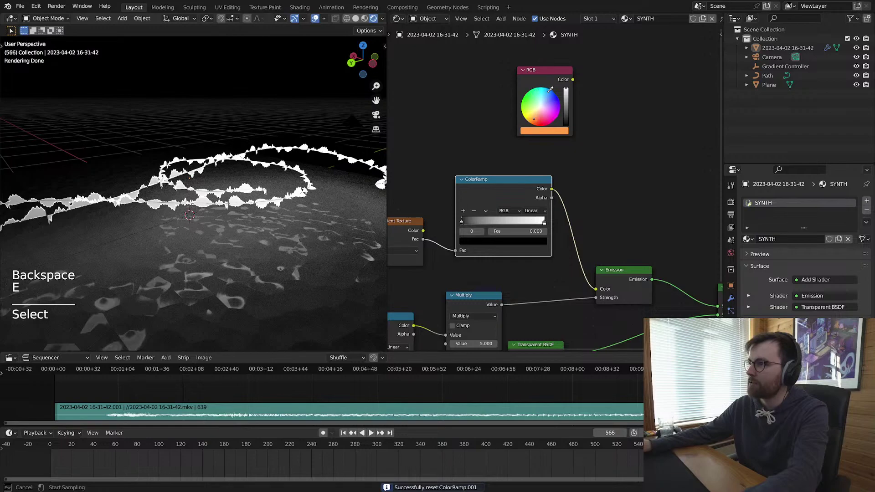
Step: Try sampling a rainbow band starting from blue around the RGB node's colour wheel into the ColorRamp, and reset the ramp
mouse_move(550, 90)
mouse_down()
mouse_move(549, 115)
mouse_move(544, 98)
mouse_up()
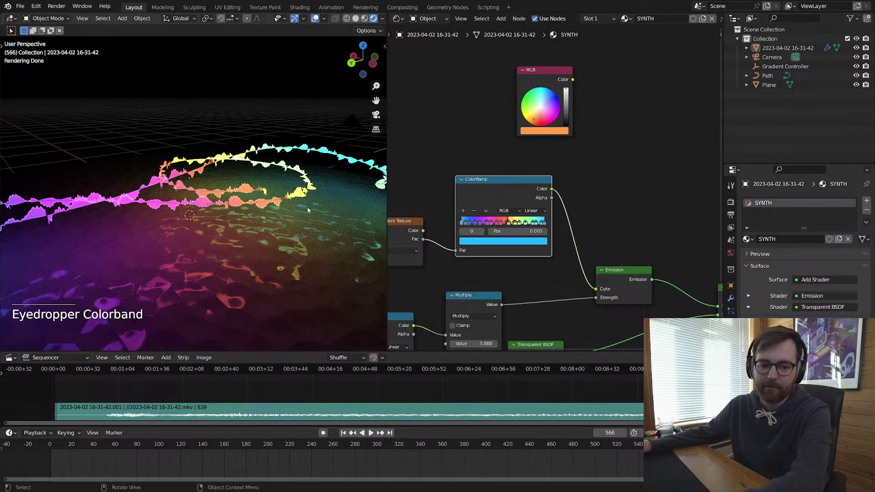
click(488, 191)
key(BackSpace)
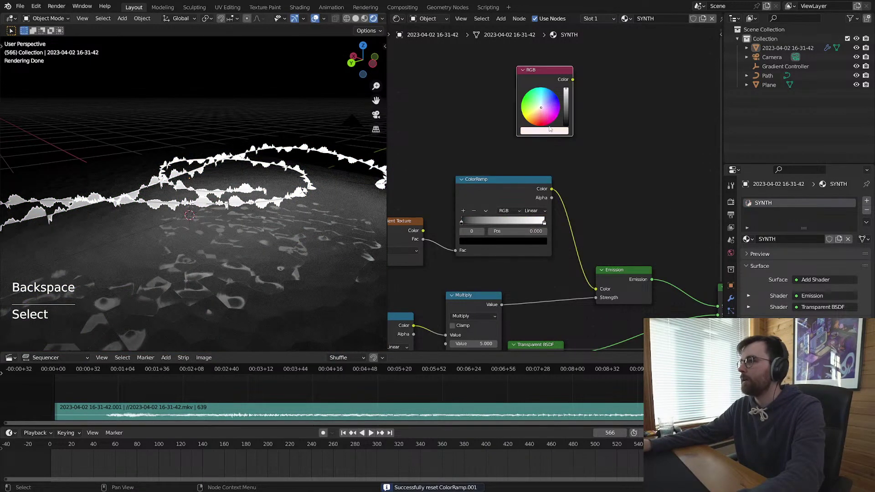
Step: Move the RGB node above the ColorRamp and sample a rainbow band starting from orange around its colour wheel into the ramp
drag(547, 69, 487, 78)
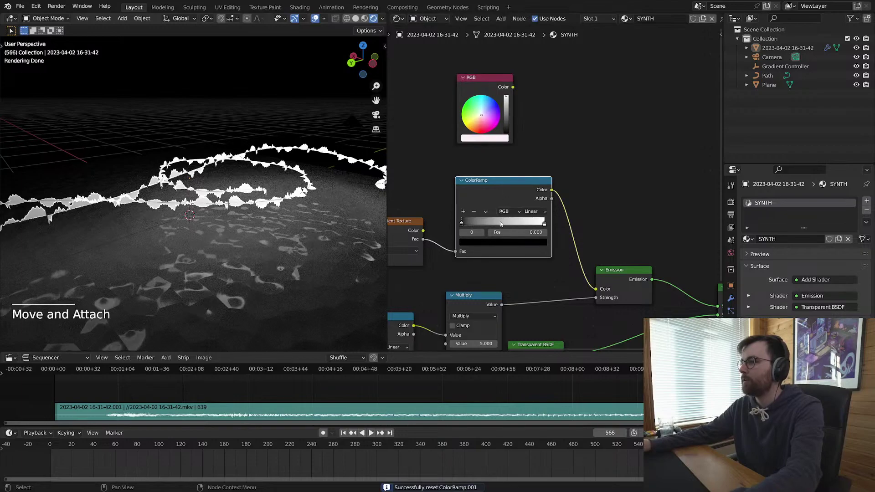
key(BackSpace)
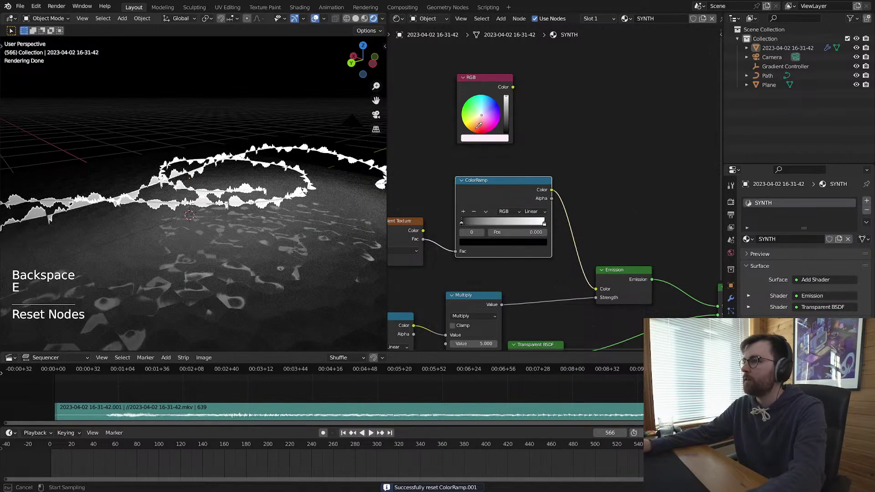
mouse_move(477, 126)
mouse_down()
mouse_move(471, 112)
mouse_move(489, 103)
mouse_move(479, 127)
mouse_up()
Step: Play the animation to review the rainbow waveform, switch to the camera view and save the file
key(space)
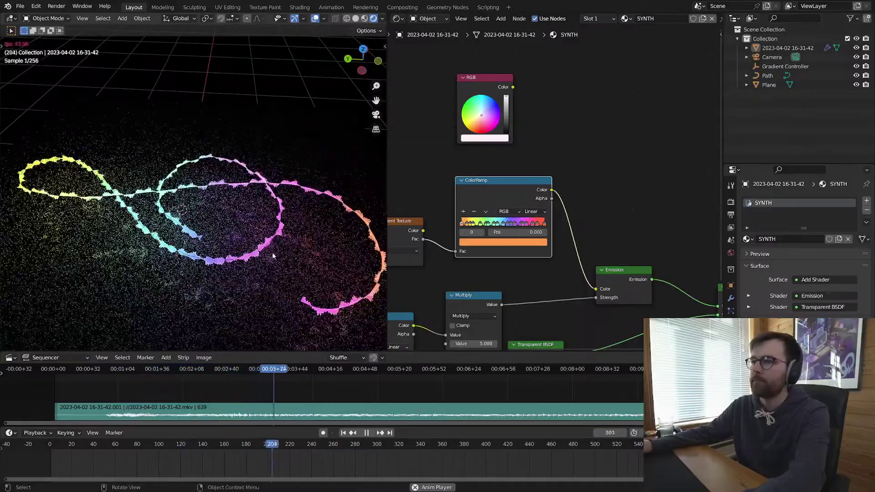
middle_drag(272, 252, 218, 221)
key(space)
key(alt+a)
key(ctrl+s)
key(ctrl+s)
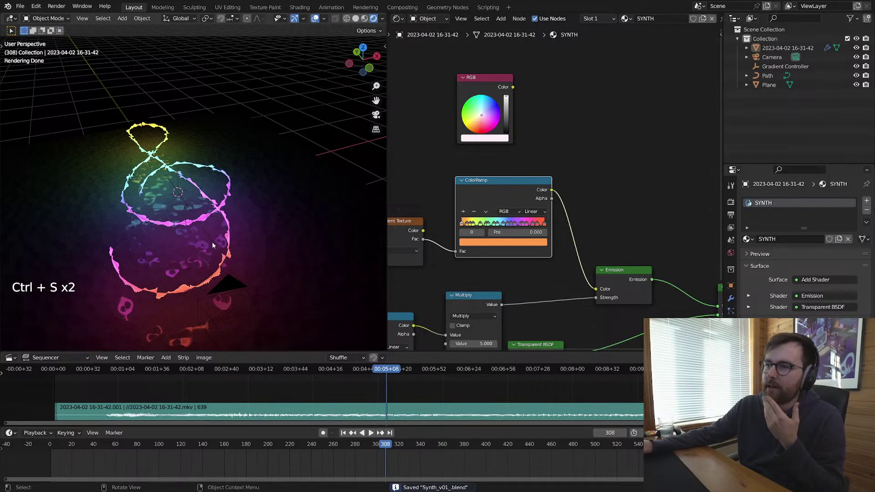
key(KP_0)
key(ctrl+s)
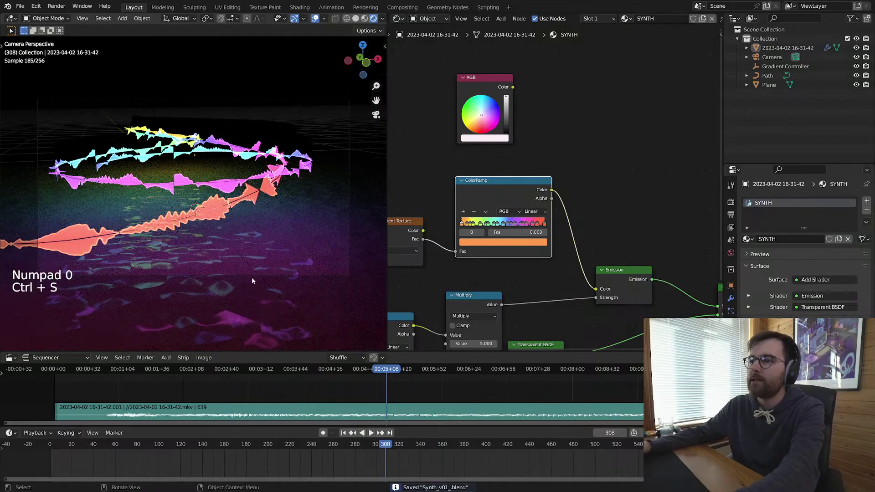
Step: Move and rotate the camera so the glowing curve is seen more from above
click(267, 272)
click(267, 275)
key(g)
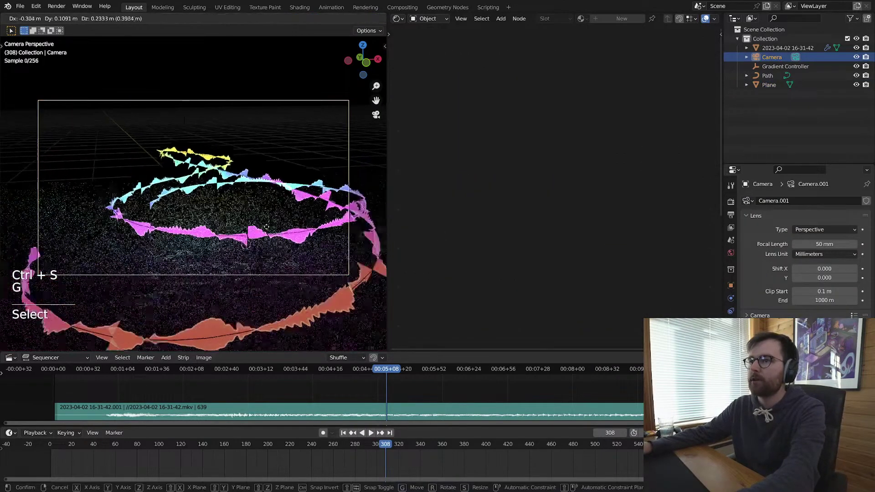
key(r)
click(251, 186)
Step: Set the camera's focal length to about 28.5 mm and reposition and rotate it to frame the whole waveform curve
right_click(252, 186)
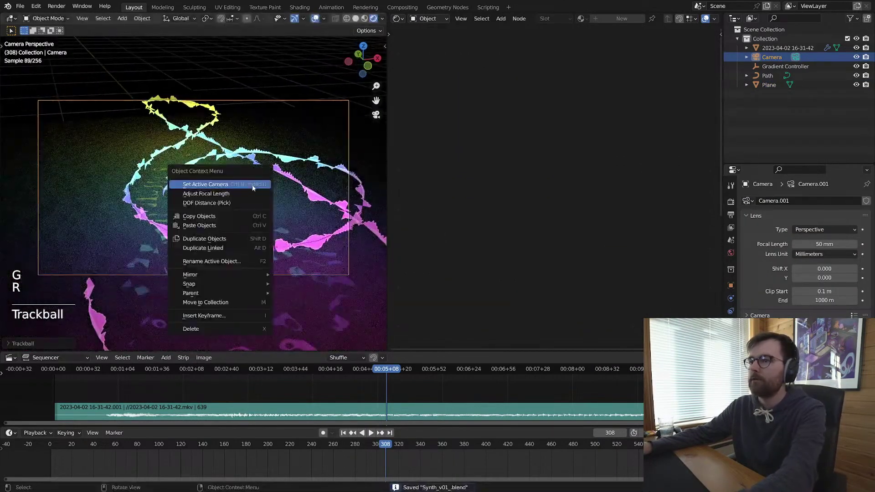
click(251, 193)
click(177, 190)
key(g)
key(r)
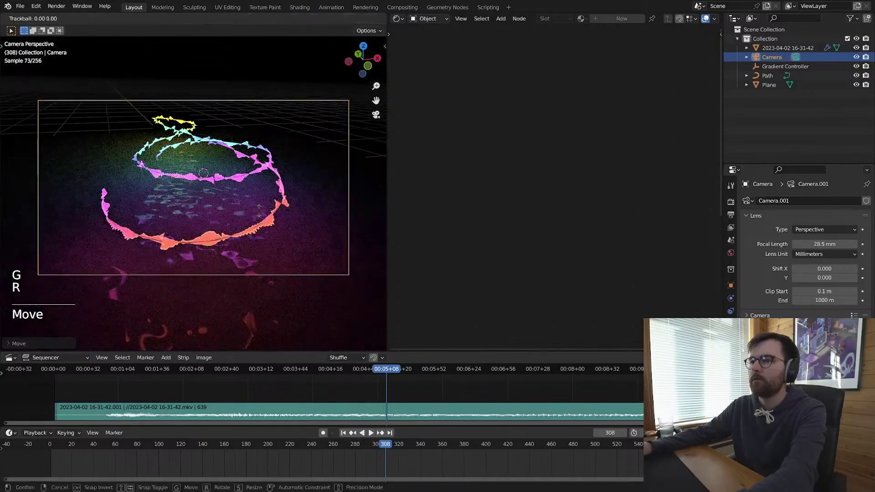
click(299, 200)
Step: Move the ground plane beneath the waveform curve
click(271, 224)
click(272, 224)
middle_drag(272, 223, 314, 242)
scroll(315, 240, down, 4)
key(g)
click(296, 225)
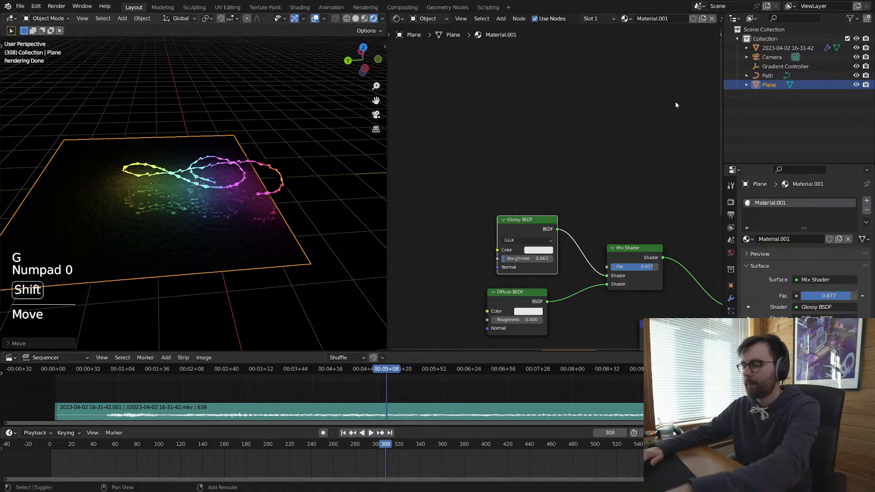
Step: Turn the node editor into a second 3D viewport showing the rendered camera view without overlays, and save the file
key(shift+F5)
key(KP_0)
key(t)
key(z)
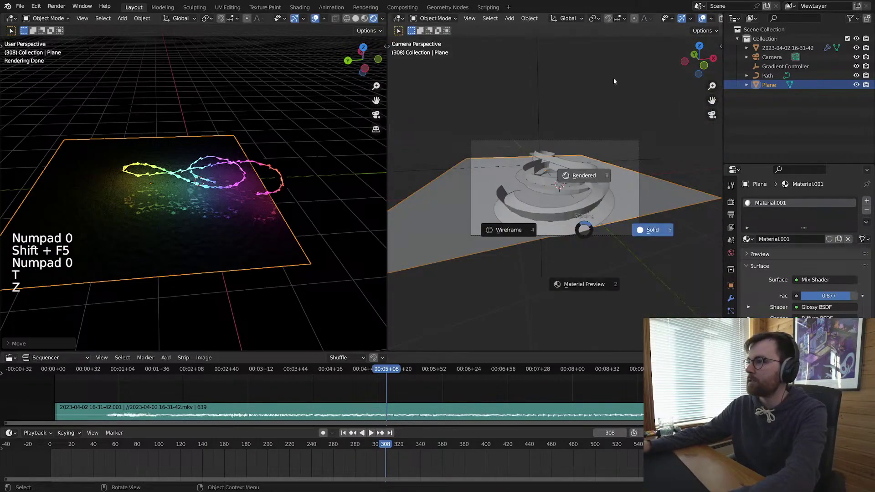
click(565, 204)
key(shift+alt+z)
key(ctrl+s)
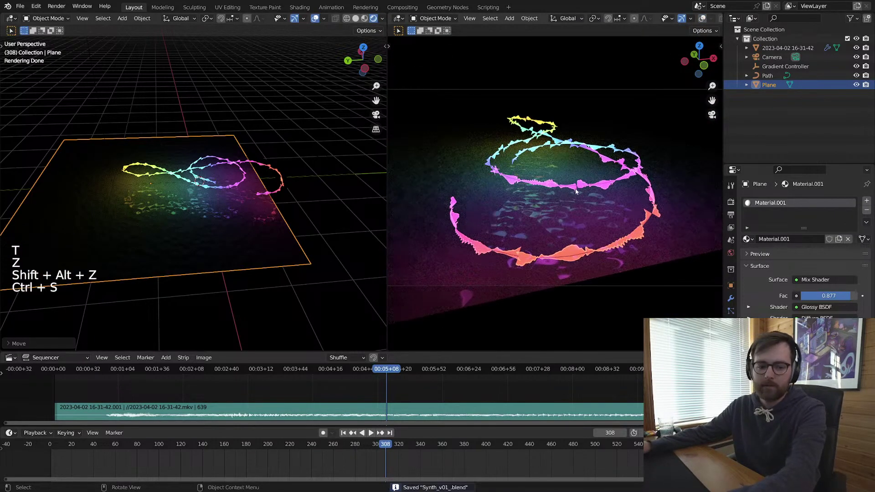
Step: Limit rendering in the camera viewport to a render region around the camera frame, deselect everything and save
middle_drag(319, 196, 357, 189)
key(ctrl+s)
scroll(553, 192, down, 1)
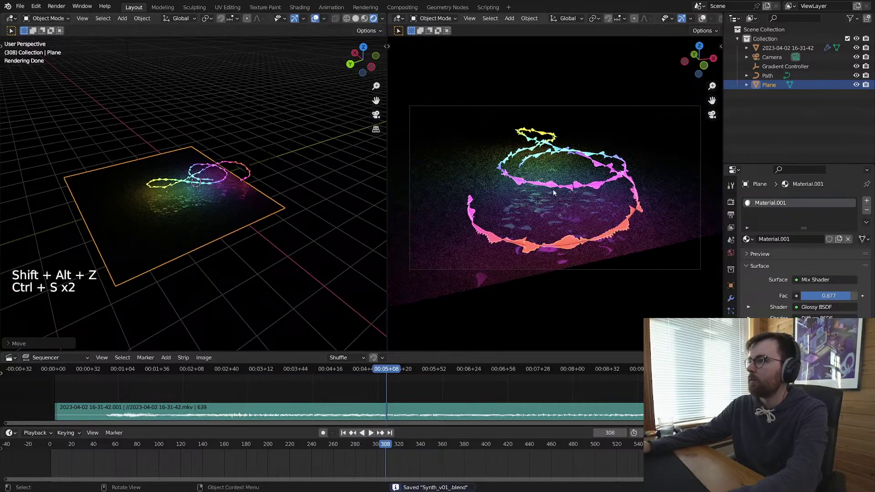
key(ctrl+b)
drag(400, 96, 709, 284)
key(alt+a)
key(ctrl+s)
Step: Show the tool strip in the non-camera viewport, switch that viewport to Solid shading and save
key(t)
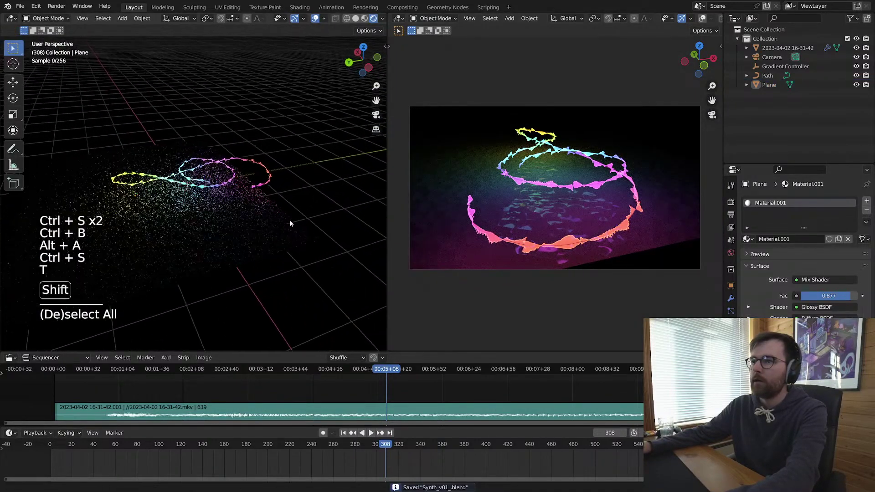
key(z)
key(alt+a)
key(ctrl+s)
click(239, 231)
right_click(236, 176)
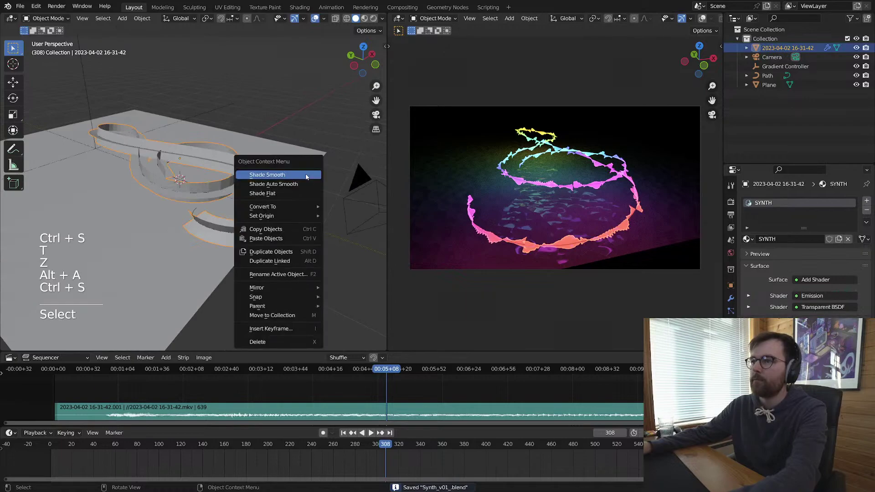
key(alt+a)
key(ctrl+s)
middle_drag(246, 205, 269, 232)
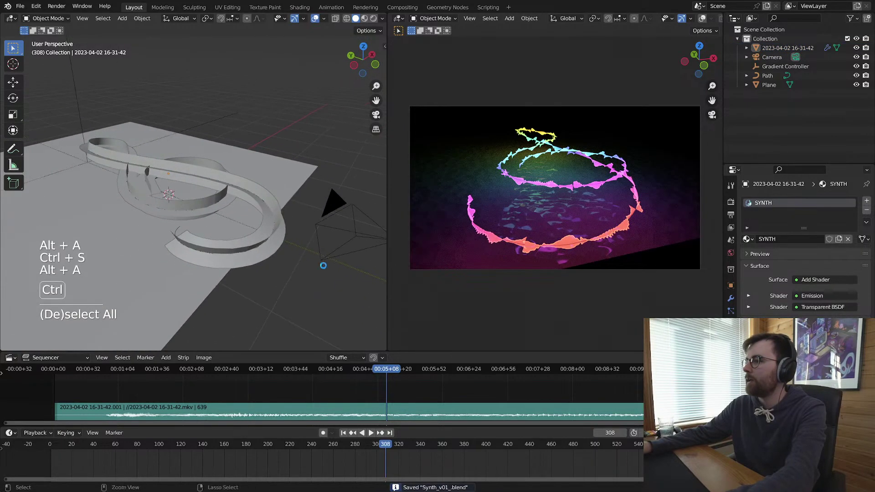
Step: Add a sphere-shaped empty at the 3D cursor, name it FOCUS and save the file
click(330, 204)
key(shift+a)
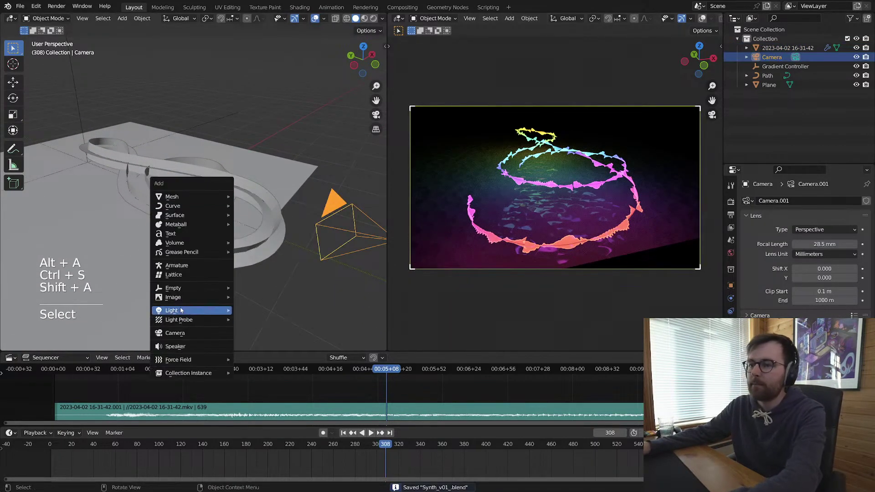
mouse_move(181, 291)
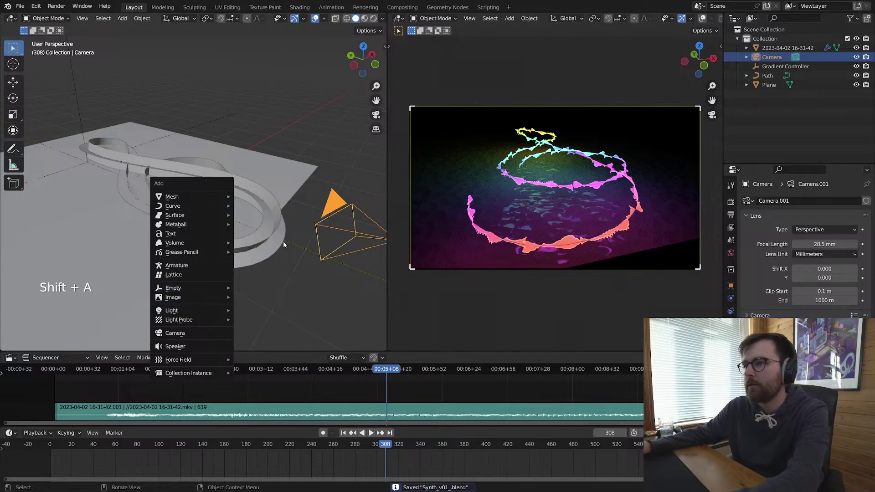
click(272, 336)
key(F2)
text(FOCUS)
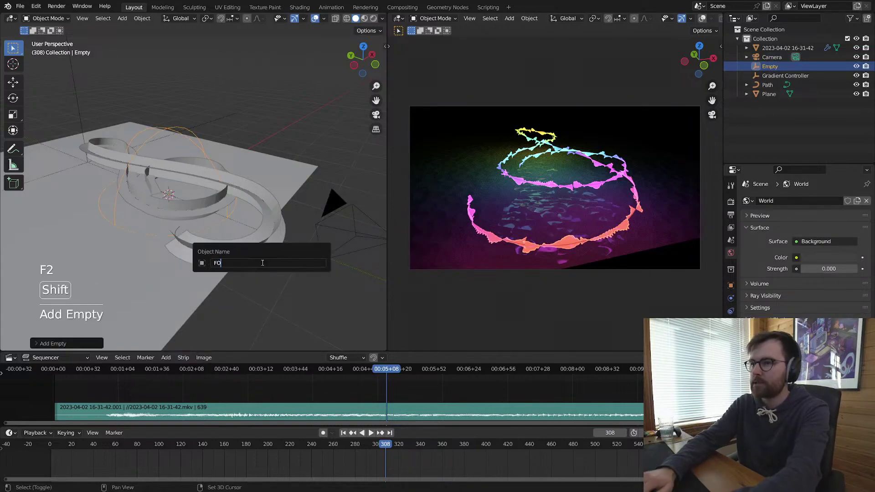
key(Return)
key(alt+a)
key(ctrl+s)
Step: Reduce the display size of the FOCUS empty to a small sphere
click(224, 168)
middle_drag(275, 172, 310, 151)
right_click(311, 150)
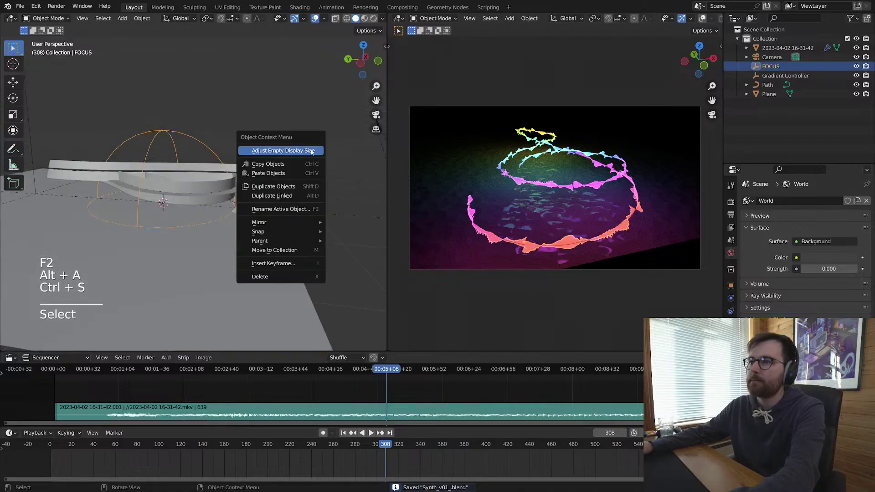
click(312, 151)
click(284, 148)
Step: Turn on X-ray and move the FOCUS empty towards the camera-side loop of the waveform ribbon
key(alt+z)
key(g)
click(289, 297)
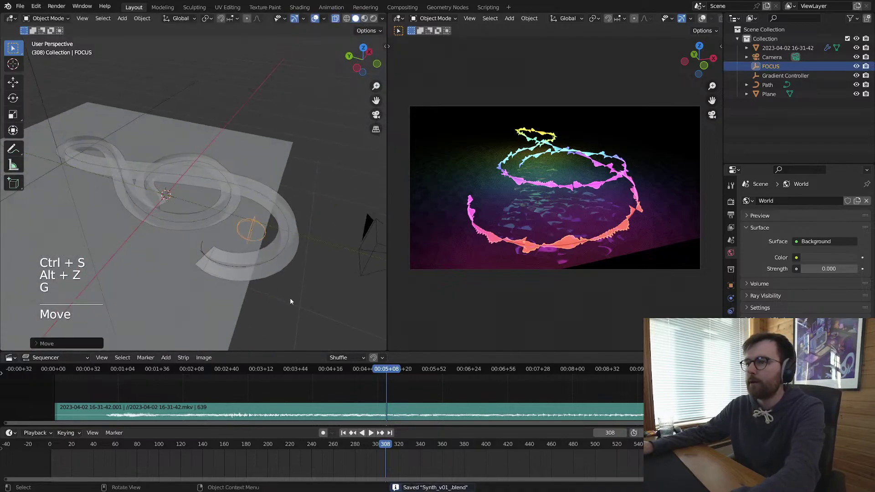
key(z)
click(321, 201)
key(z)
click(312, 244)
middle_drag(311, 245, 306, 269)
key(g)
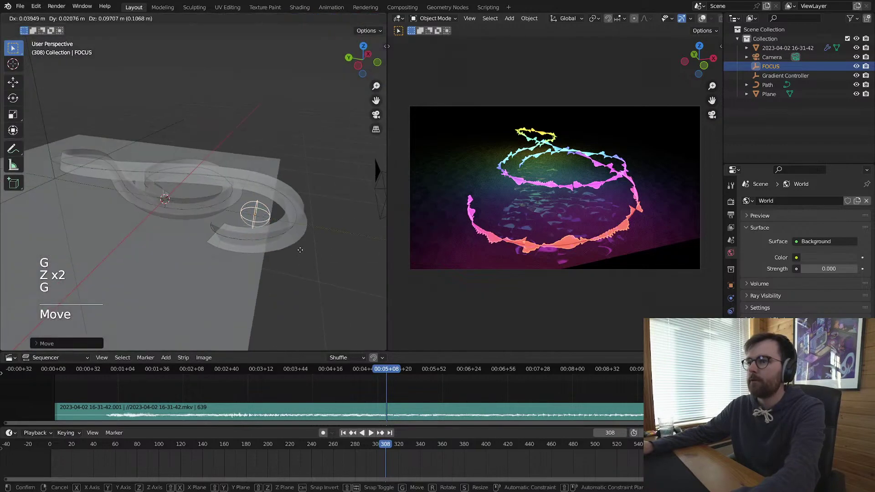
click(305, 205)
Step: Turn off X-ray, refine the FOCUS empty's position on the waveform ribbon, deselect it and save
middle_drag(304, 205, 320, 231)
key(alt+z)
key(g)
click(258, 265)
key(alt+a)
key(ctrl+s)
key(ctrl+s)
Step: Set FOCUS as the camera's depth-of-field focus object with an F-Stop of 0.1
click(328, 192)
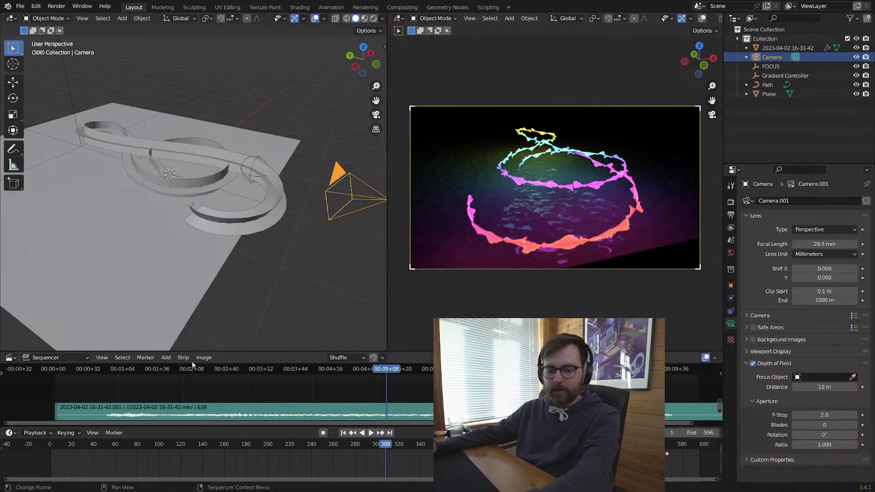
click(815, 377)
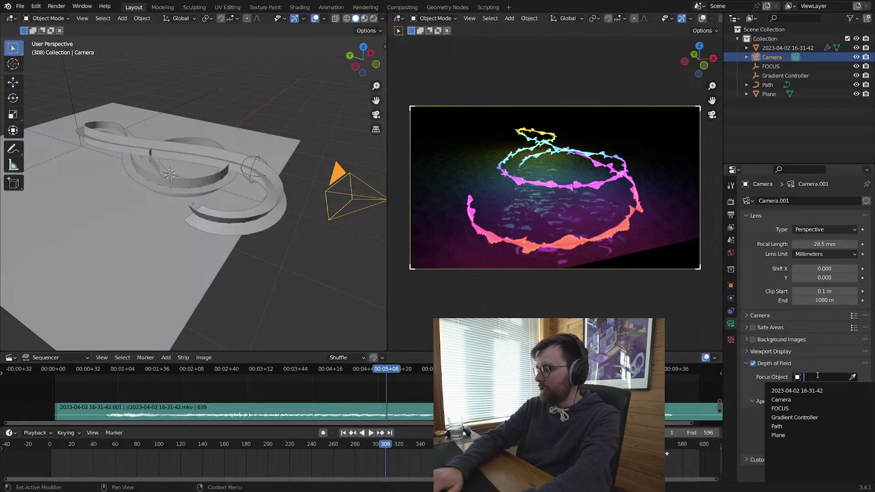
text(fo)
click(789, 391)
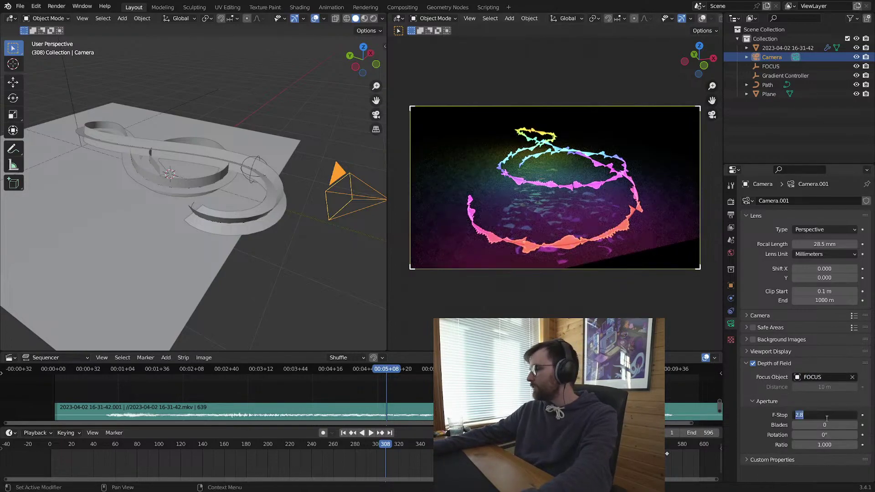
text(0.1)
key(Return)
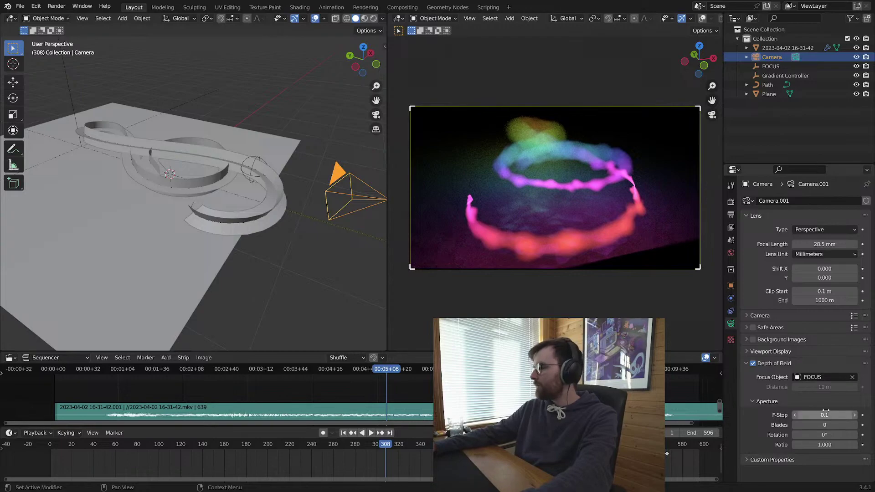
Step: Move the FOCUS empty slightly along the global Y axis to adjust the focal point
click(247, 161)
middle_drag(248, 161, 162, 248)
key(g)
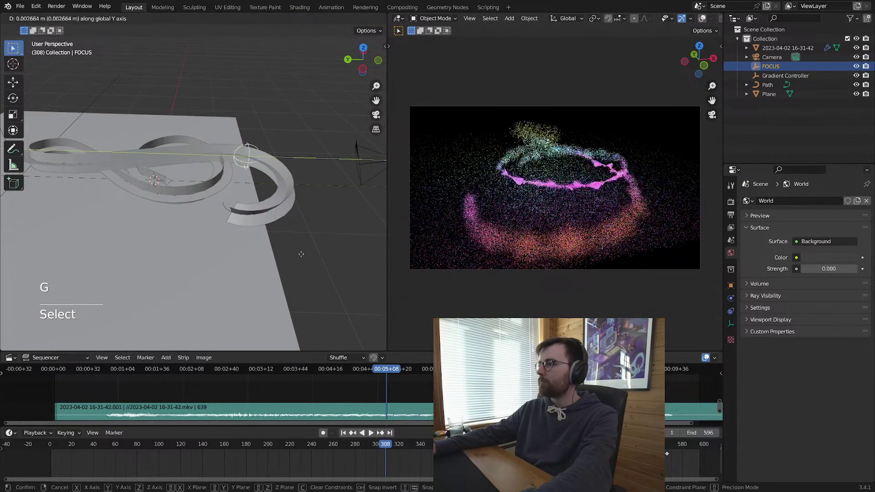
click(278, 256)
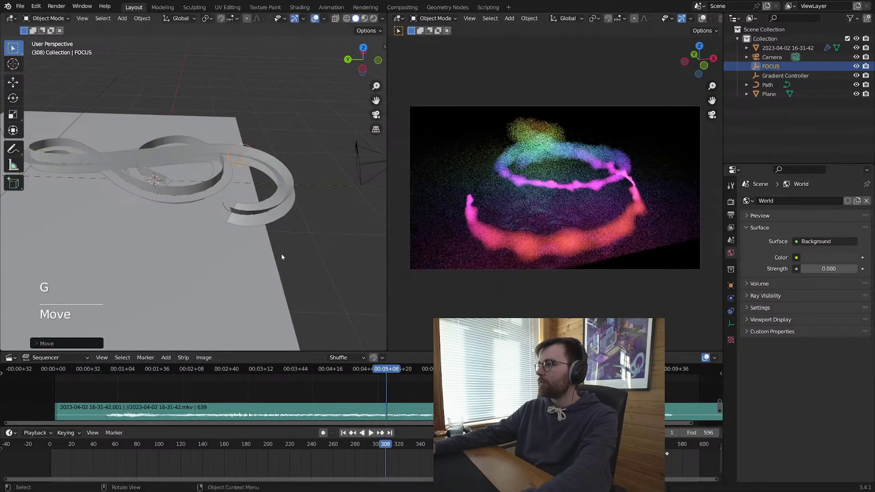
Step: Try a camera F-Stop of 1.0, settle on 0.5, deselect everything and save the file
click(367, 147)
key(Return)
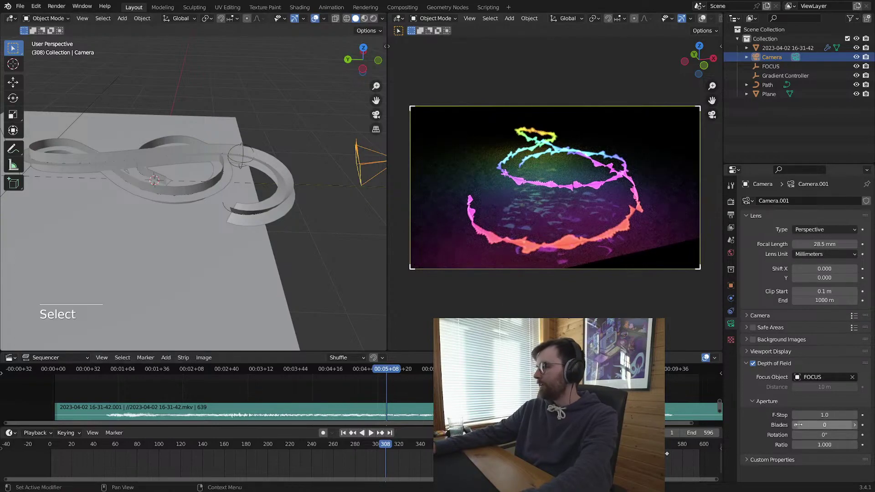
text(0.5)
key(Return)
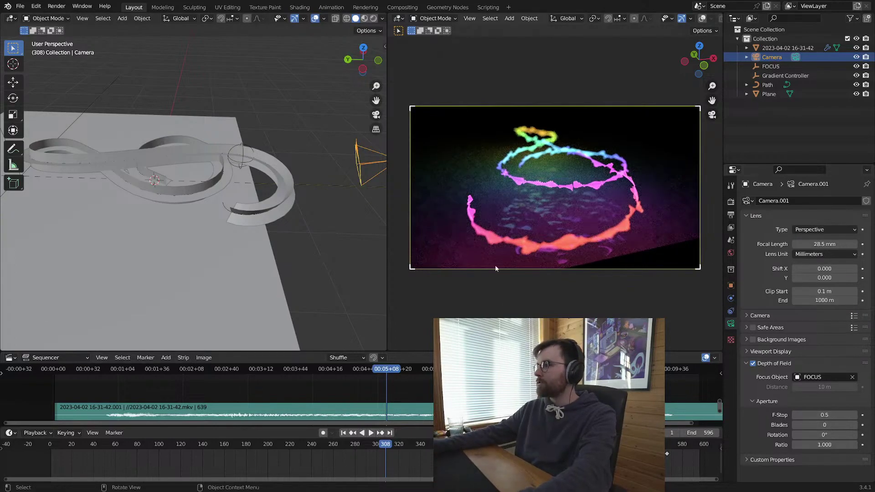
key(alt+a)
key(ctrl+s)
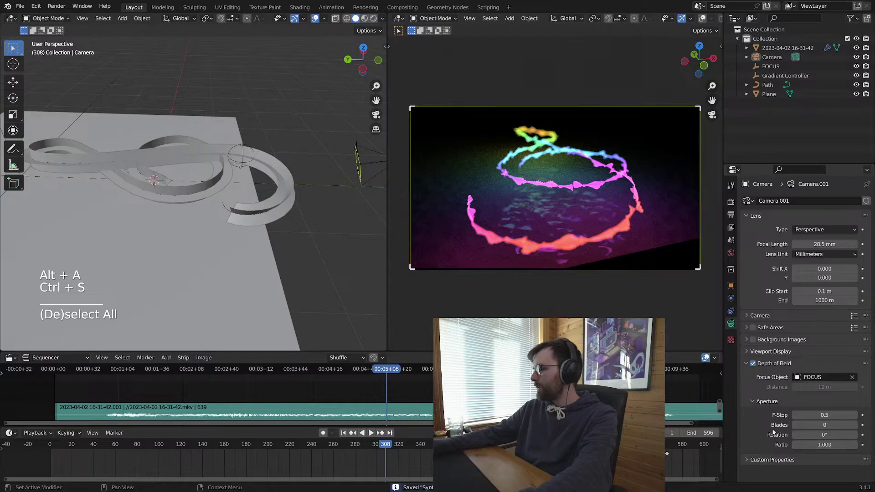
Step: Set the scene's colour management View Transform to Filmic
click(730, 202)
scroll(774, 437, down, 10)
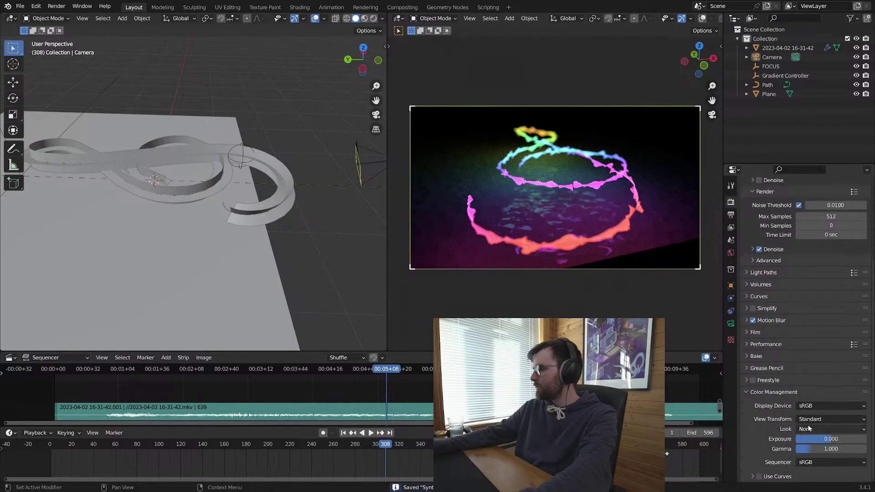
click(808, 428)
click(822, 419)
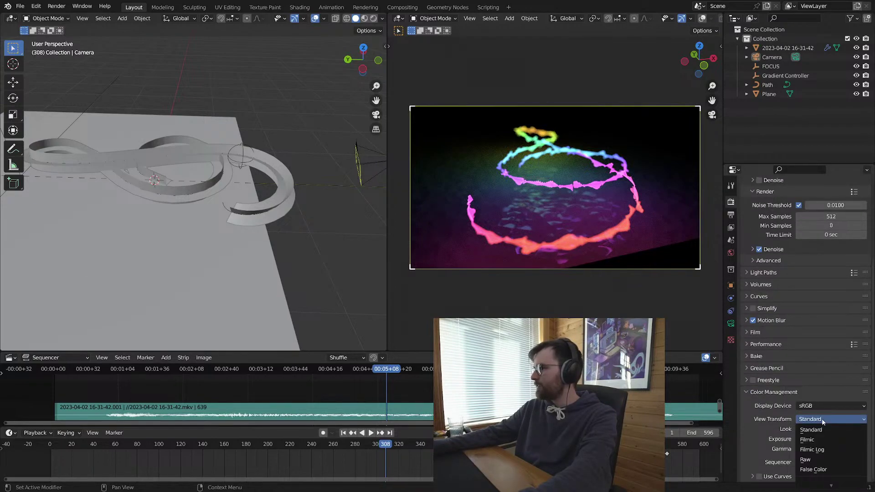
click(821, 439)
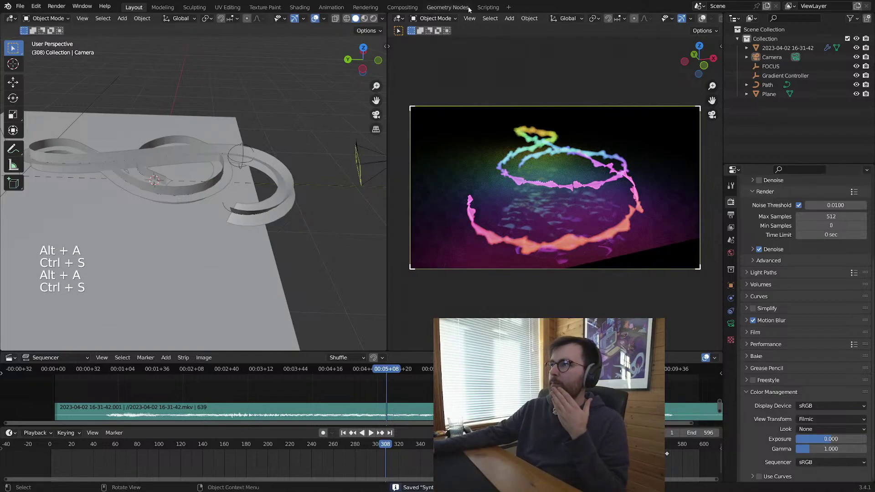
Step: Add a Video Editing workspace and return to the Layout workspace
click(508, 7)
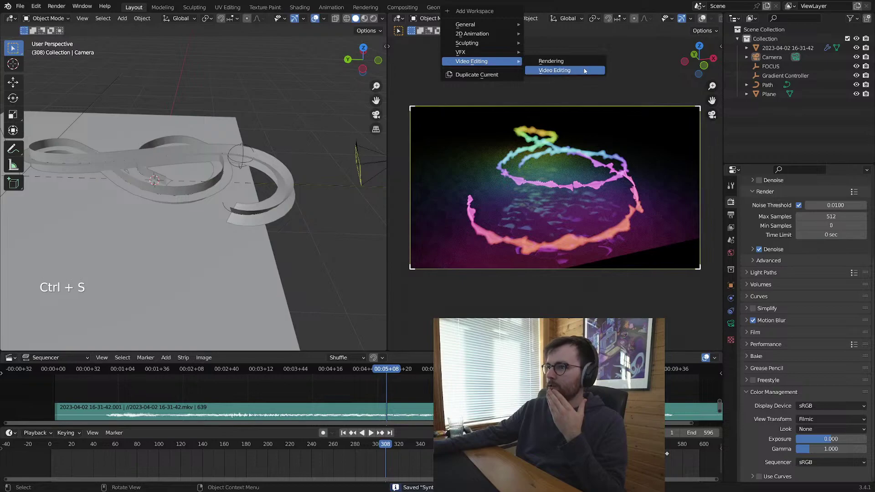
click(585, 71)
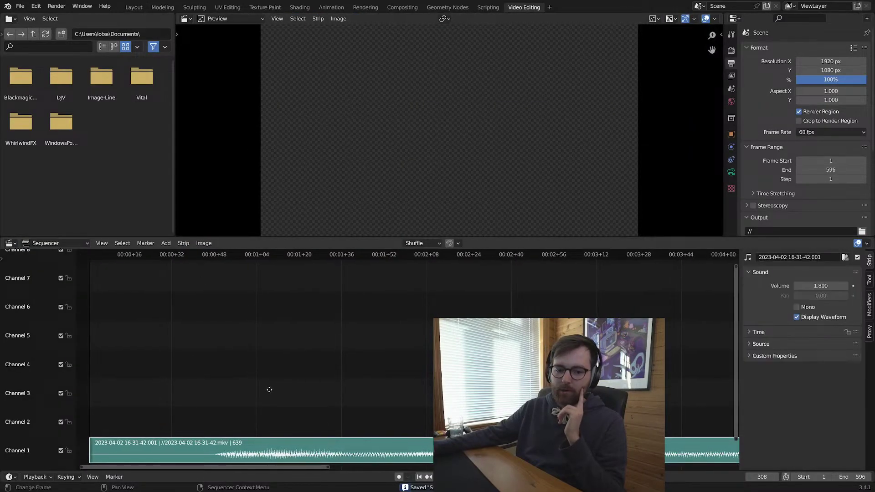
click(135, 7)
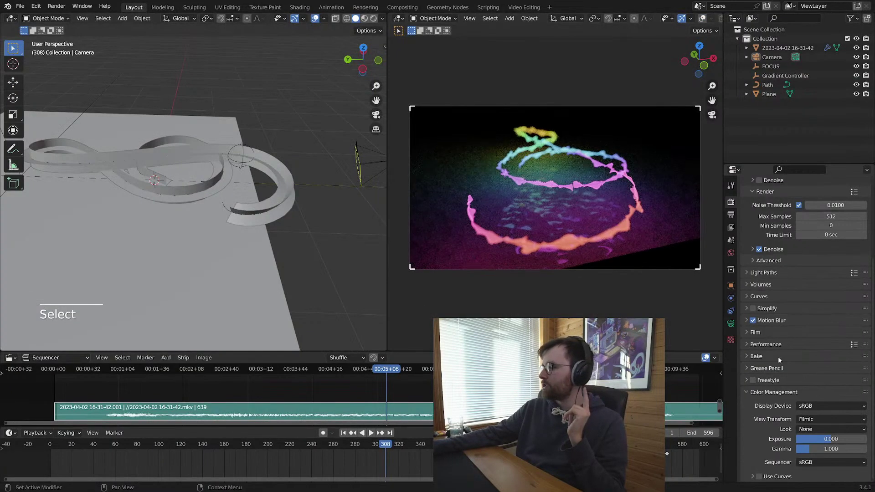
click(811, 420)
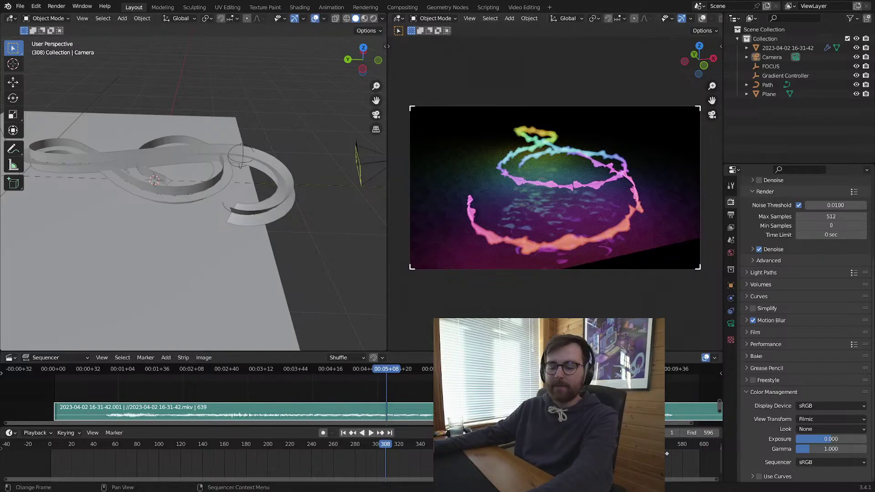
Step: Play the animation in the rendered viewport to review the waveform and its ground reflections from outside the camera view
key(space)
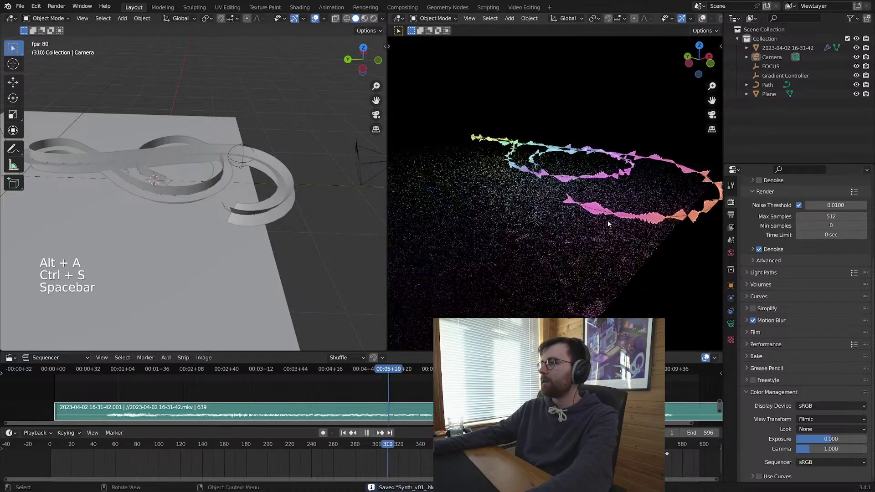
key(space)
key(shift+alt+z)
key(shift+alt+z)
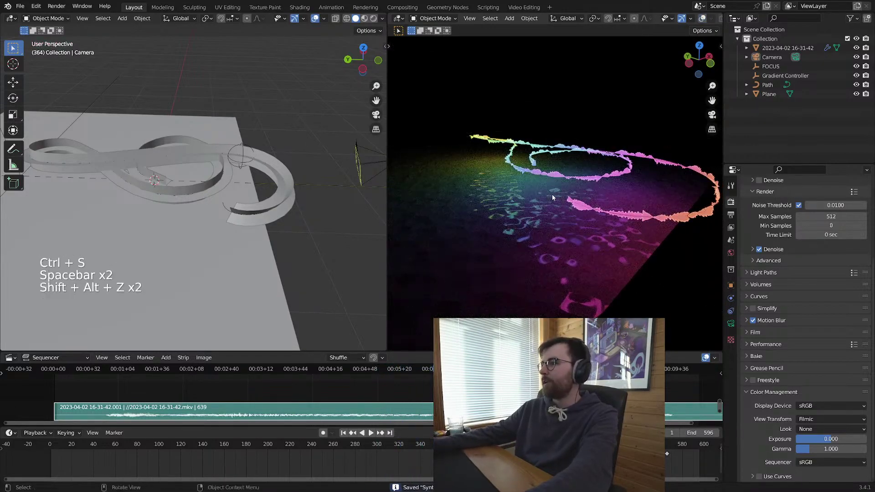
key(space)
key(space)
middle_drag(567, 248, 436, 186)
middle_drag(555, 212, 550, 204)
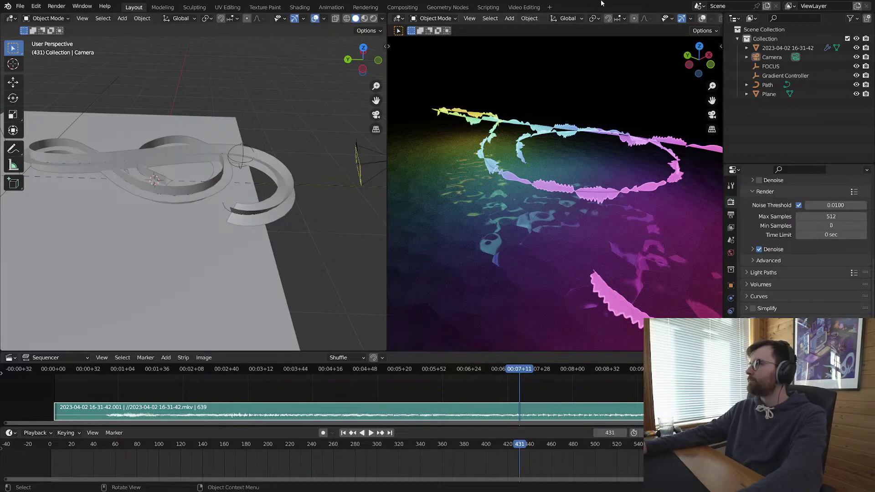
Step: Clear the selection, save the file and return the rendered viewport to the camera view
key(alt+a)
key(ctrl+s)
middle_drag(331, 190, 346, 193)
key(KP_0)
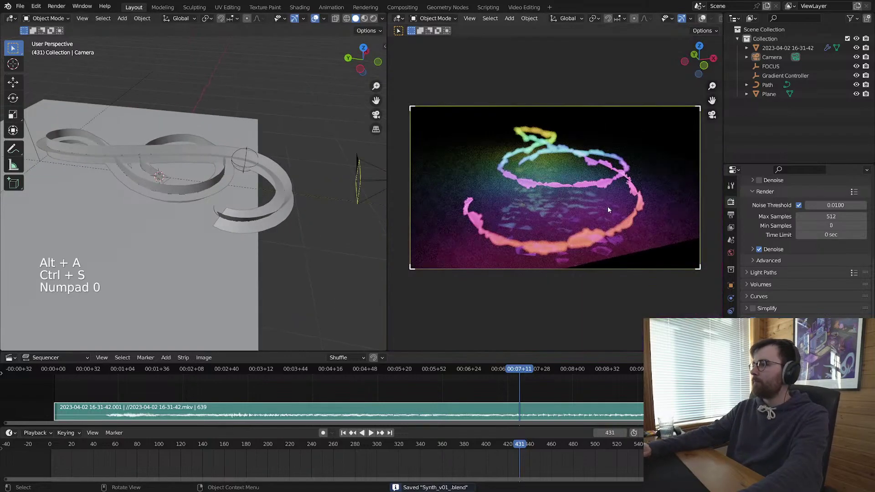
Step: Move the ground plane sideways so it covers the uncovered lower corner of the camera frame
key(t)
key(t)
click(248, 187)
scroll(272, 158, down, 4)
middle_drag(272, 158, 208, 215)
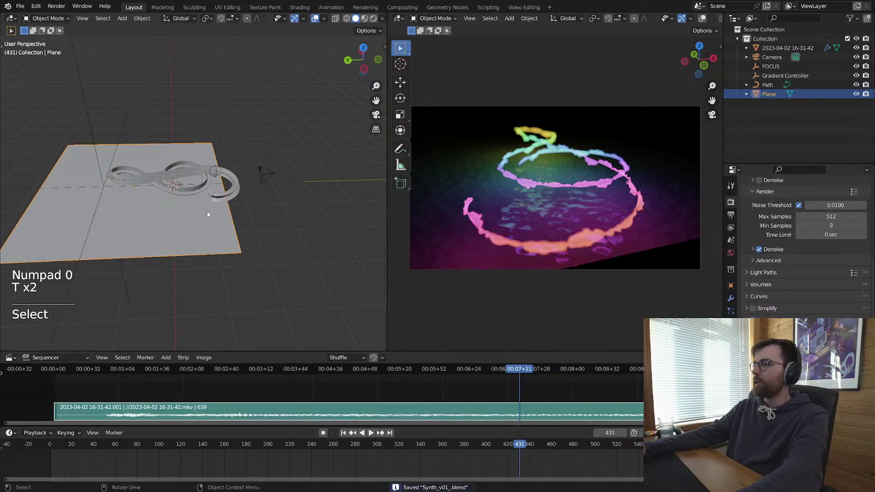
key(g)
click(223, 214)
Step: Try displacement Scale values of 0.001 and 0.05 in the ground plane's material
key(shift+F3)
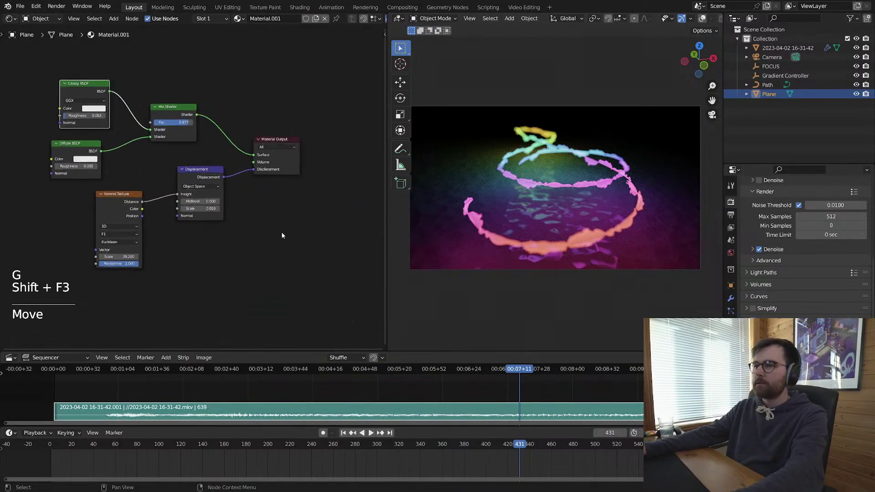
scroll(282, 235, up, 3)
click(231, 245)
text(0.001)
key(Return)
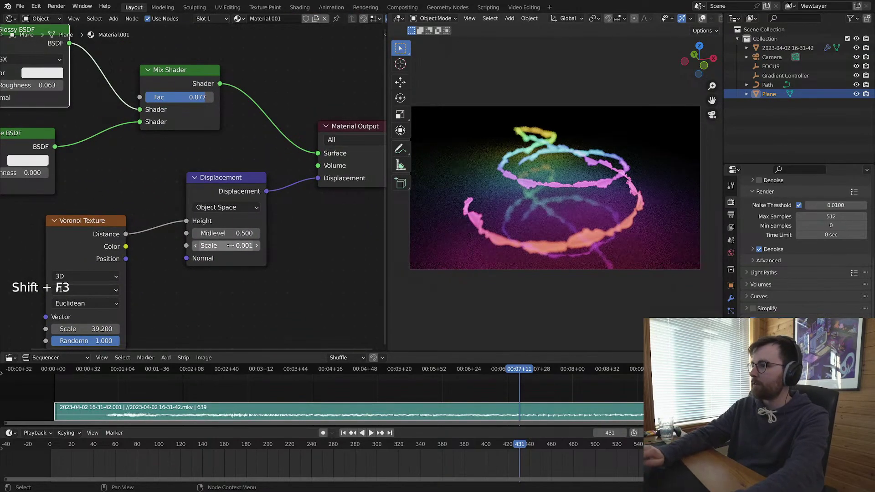
middle_drag(231, 245, 258, 216)
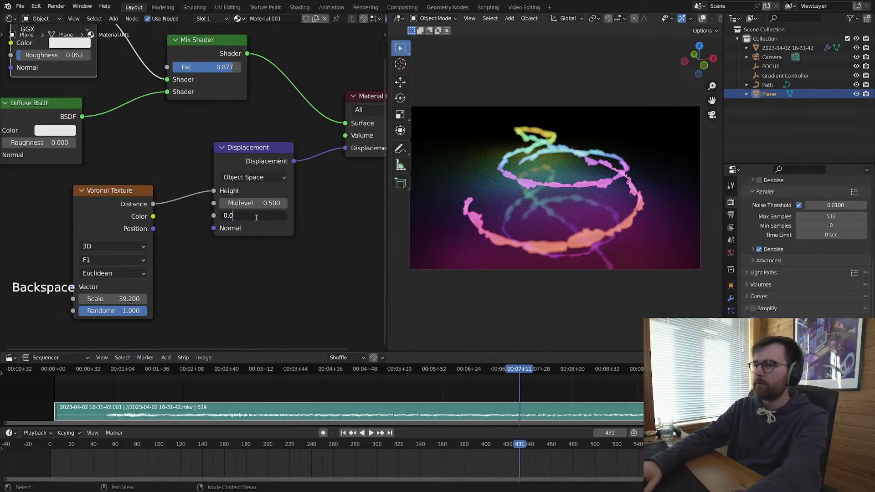
text(5)
key(Return)
Step: Set the ground material's Voronoi Texture scale to 141 and its displacement Scale to 0.001, and save the file
drag(110, 298, 156, 298)
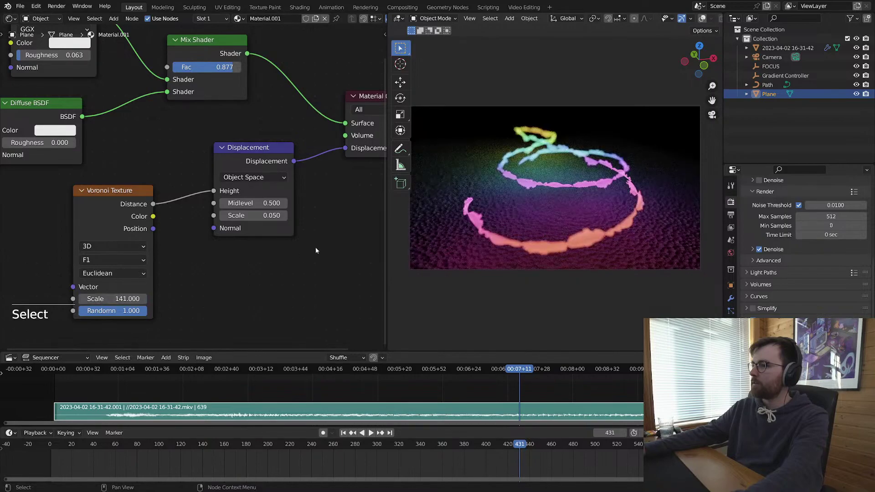
click(254, 215)
text(0.01)
key(Return)
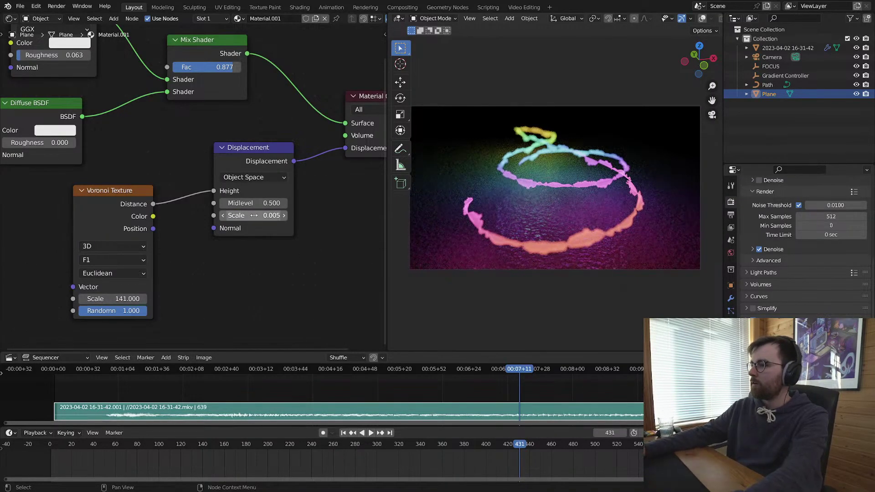
click(253, 216)
text(0.002)
key(Return)
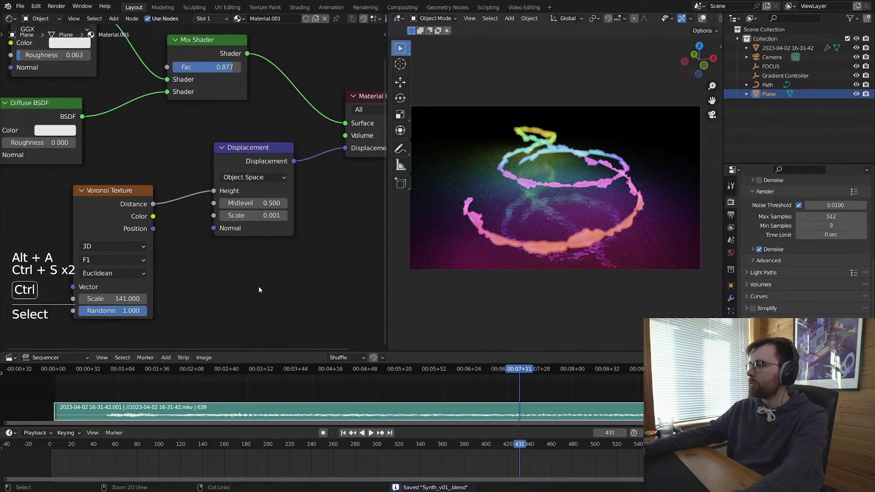
middle_drag(244, 238, 283, 241)
ctrl+drag(191, 207, 199, 246)
key(shift+F5)
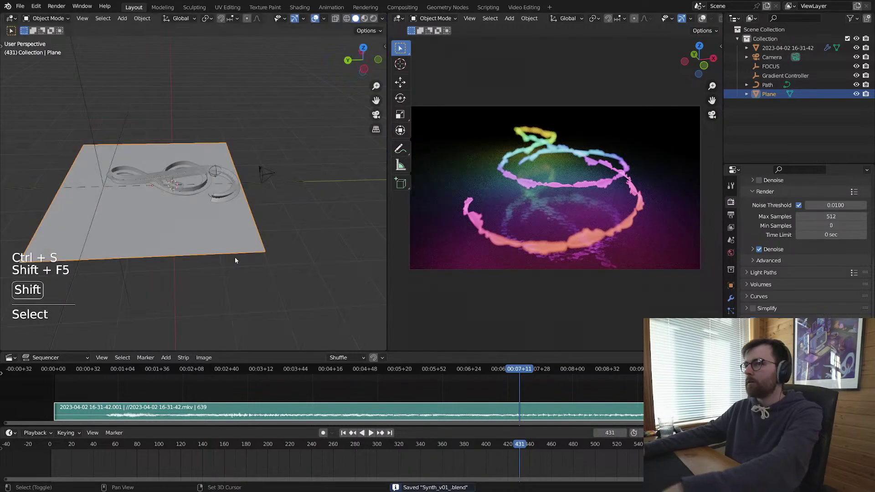
Step: Raise the ground material's Mix Shader Fac to at least 0.94, return to the 3D viewport, clear the selection and save
key(shift+F3)
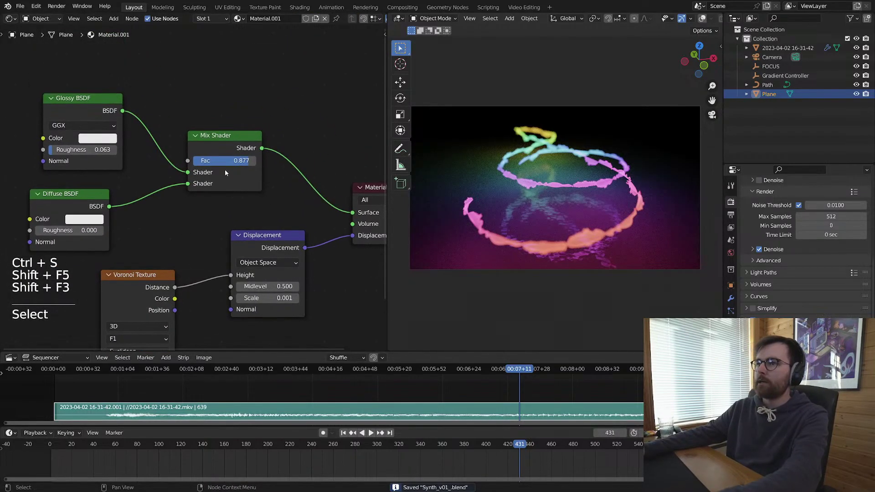
drag(241, 160, 253, 160)
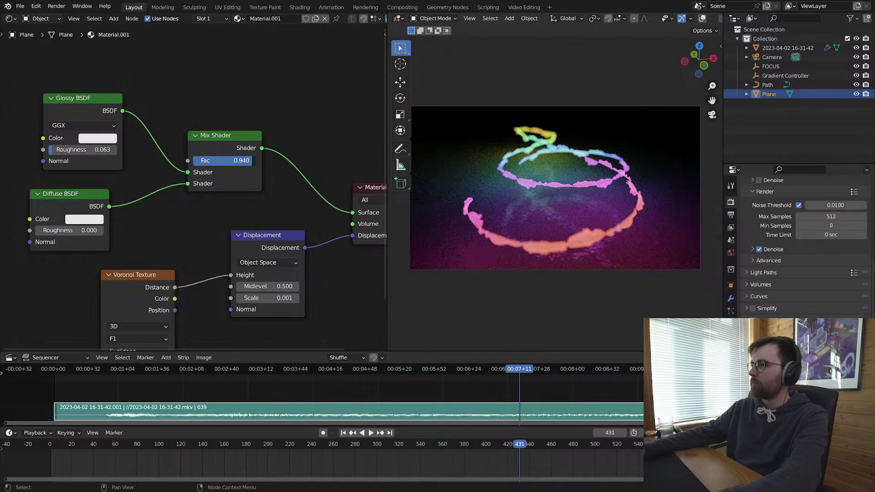
key(shift+F5)
scroll(264, 215, down, 3)
middle_drag(223, 204, 234, 221)
key(alt+a)
key(ctrl+s)
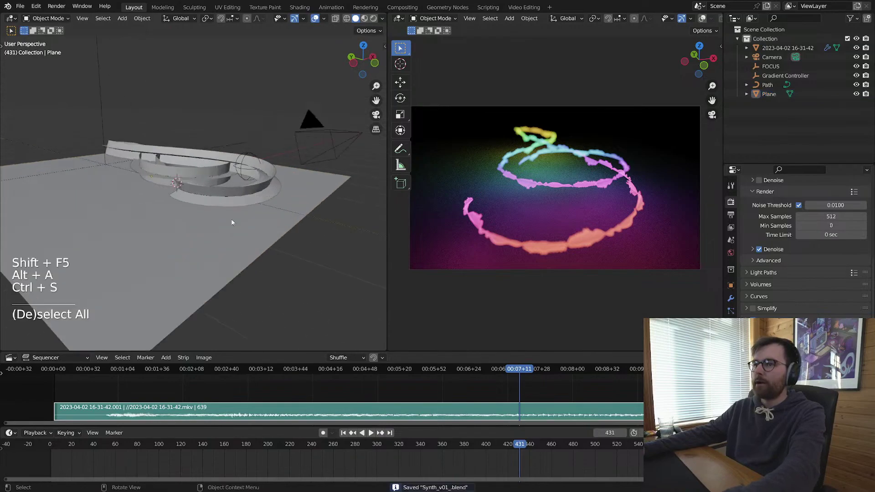
Step: Lower the waveform mesh, its Path and the Gradient Controller together by about 0.25 m along Z, then save the file
scroll(267, 229, up, 3)
middle_drag(280, 266, 269, 250)
click(223, 185)
drag(204, 141, 249, 202)
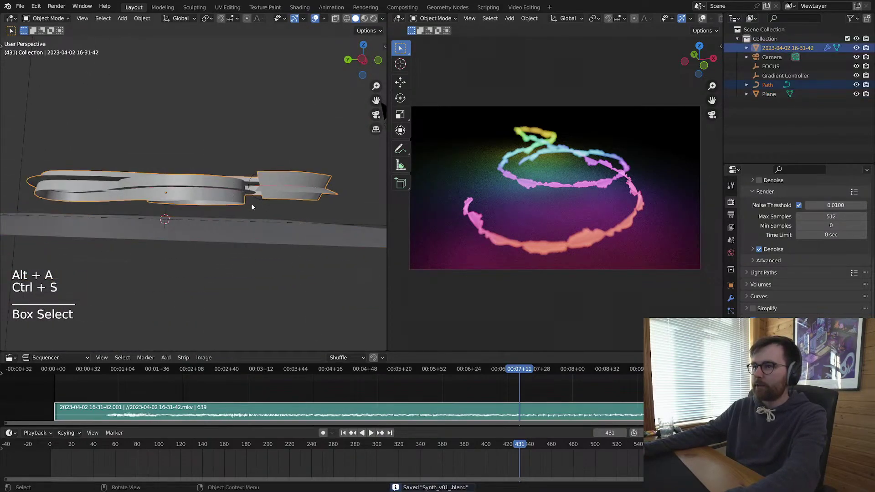
middle_drag(250, 203, 227, 211)
scroll(226, 210, down, 4)
shift+click(110, 156)
scroll(110, 156, up, 3)
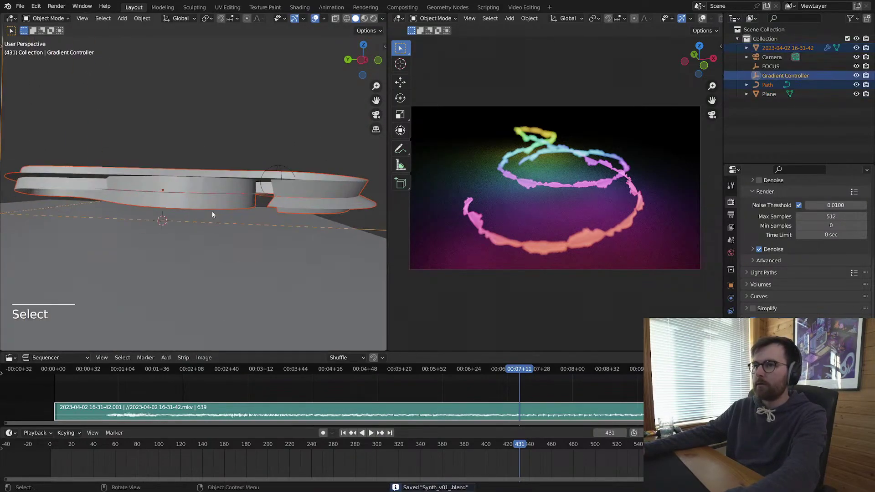
key(g)
key(z)
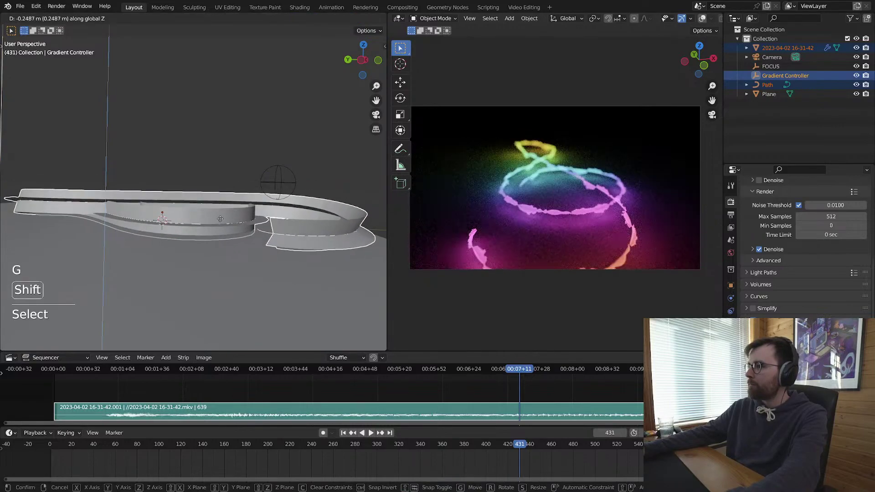
click(221, 219)
key(alt+a)
middle_drag(220, 219, 321, 248)
key(ctrl+s)
Step: Move the FOCUS empty down to the lowered waveform and clear the selection
click(275, 163)
key(g)
click(228, 242)
key(alt+a)
Step: Play the animation in the maximised rendered camera view to review the lowered waveform
scroll(664, 237, up, 3)
key(ctrl+alt+space)
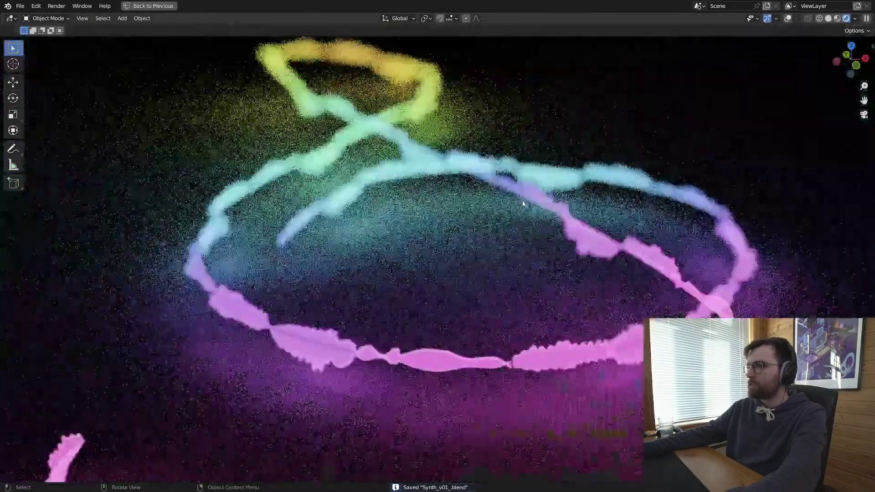
key(space)
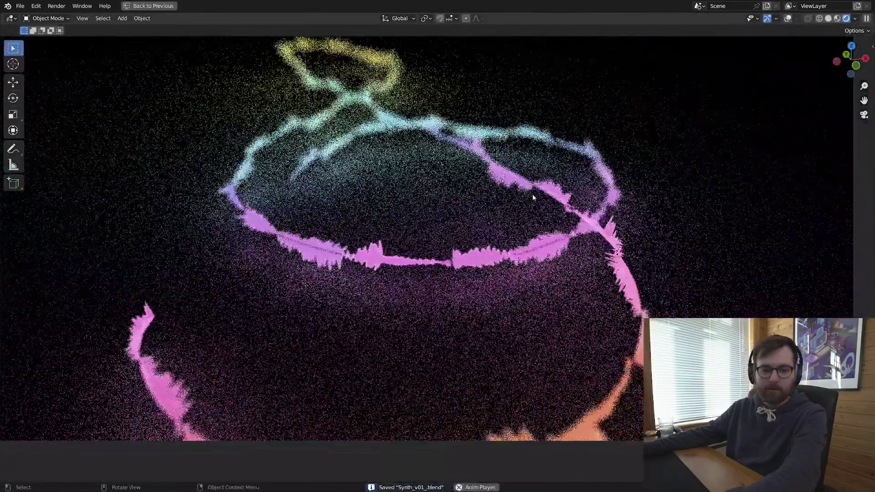
key(space)
key(ctrl+space)
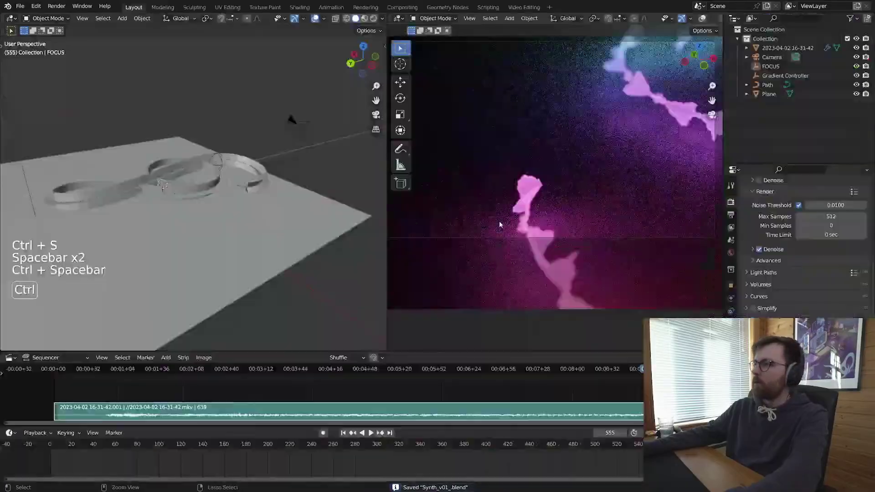
Step: Enter Edit Mode on the waveform mesh and clear its selection
click(187, 190)
key(Tab)
mouse_move(203, 201)
middle_down()
mouse_move(155, 159)
mouse_move(177, 164)
mouse_move(214, 199)
middle_up()
key(alt+a)
Step: Try scaling the waveform mesh's vertical sheet along Z, with and without X-ray
key(l)
key(alt+z)
key(alt+z)
key(s)
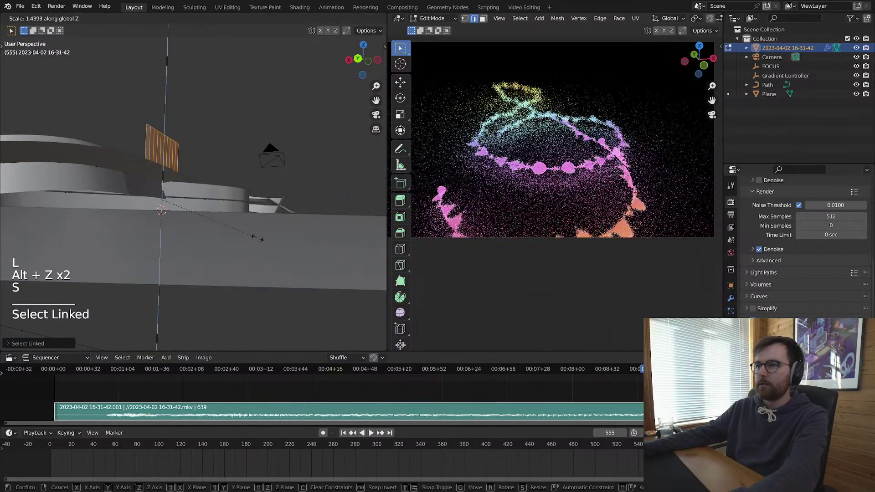
right_click(227, 242)
key(alt+z)
key(s)
right_click(229, 244)
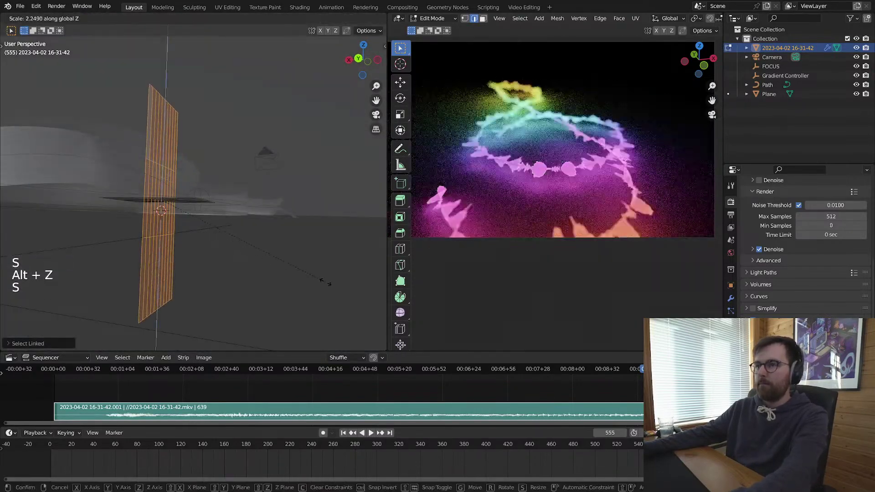
key(alt+z)
middle_drag(229, 244, 237, 248)
key(s)
key(z)
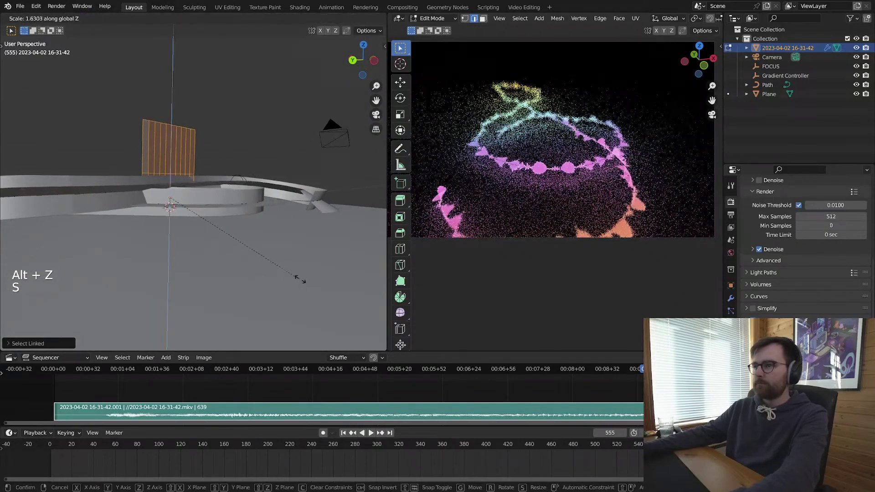
right_click(211, 217)
key(alt+z)
middle_drag(211, 217, 230, 242)
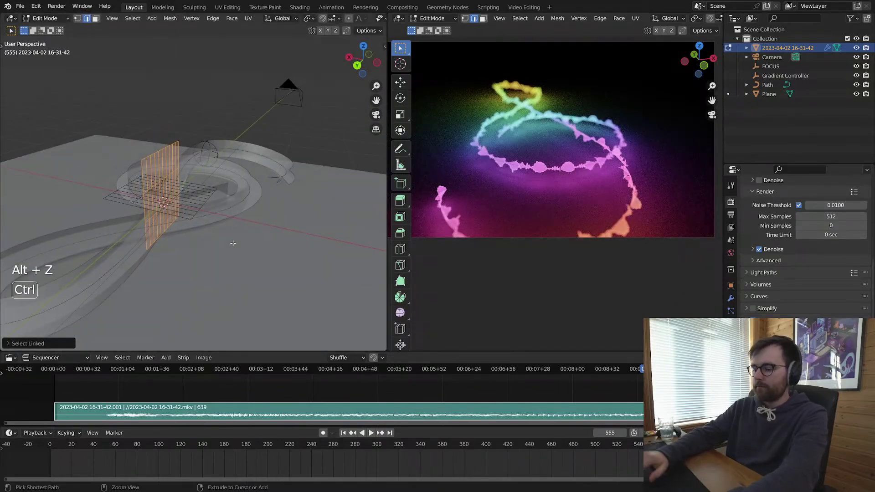
Step: Invert the selection to the waveform mesh's horizontal sheet and try scaling it along X and along Y
key(ctrl+i)
key(alt+z)
key(s)
key(x)
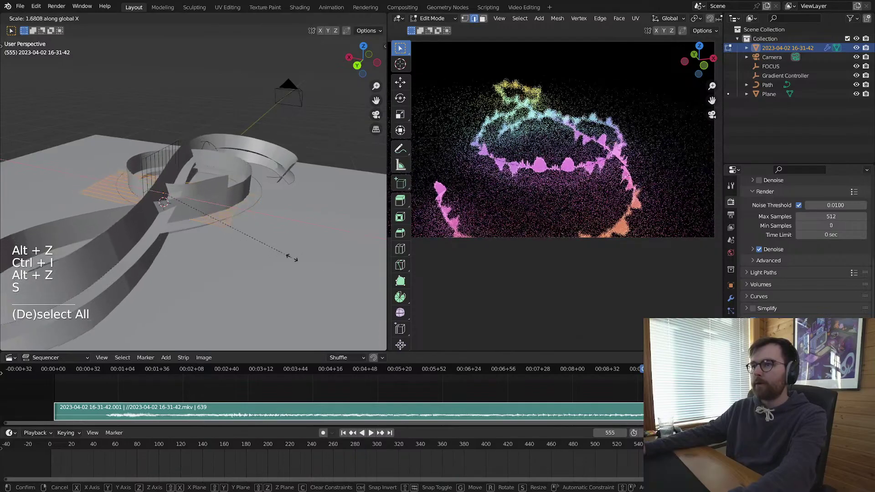
key(s)
key(s)
key(y)
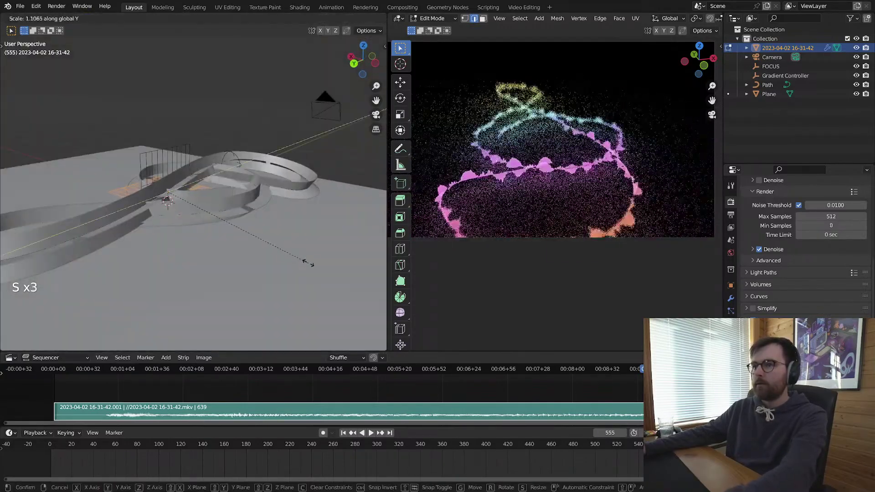
middle_drag(326, 267, 137, 237)
key(s)
key(x)
click(309, 229)
Step: Snap the 3D cursor to the horizontal sheet's side edge and try scaling the sheet about it along X and Y
key(alt+z)
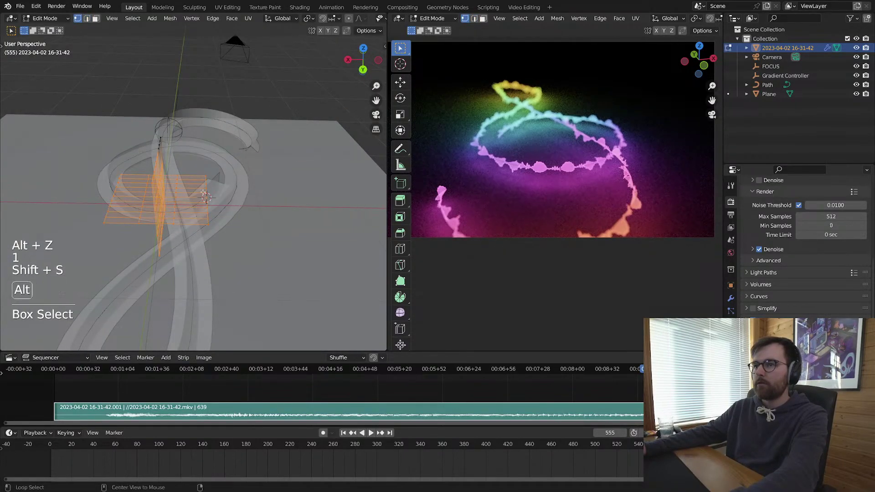
click(305, 224)
key(s)
key(x)
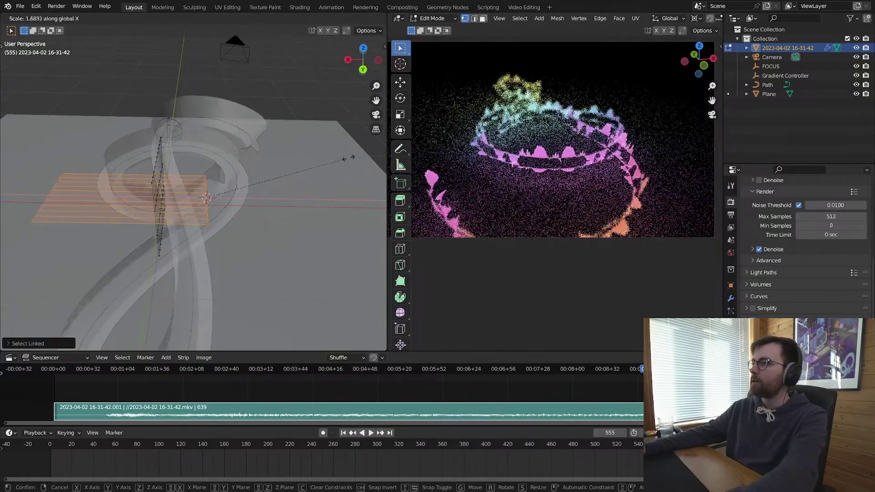
key(Escape)
key(s)
key(y)
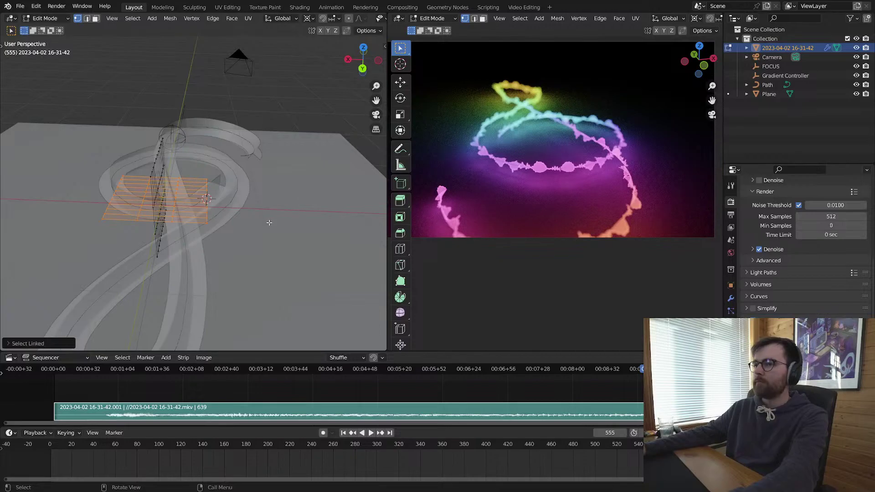
Step: Widen the waveform mesh's horizontal sheet along X about its own centre
shift+middle_drag(268, 223, 269, 242)
key(s)
key(x)
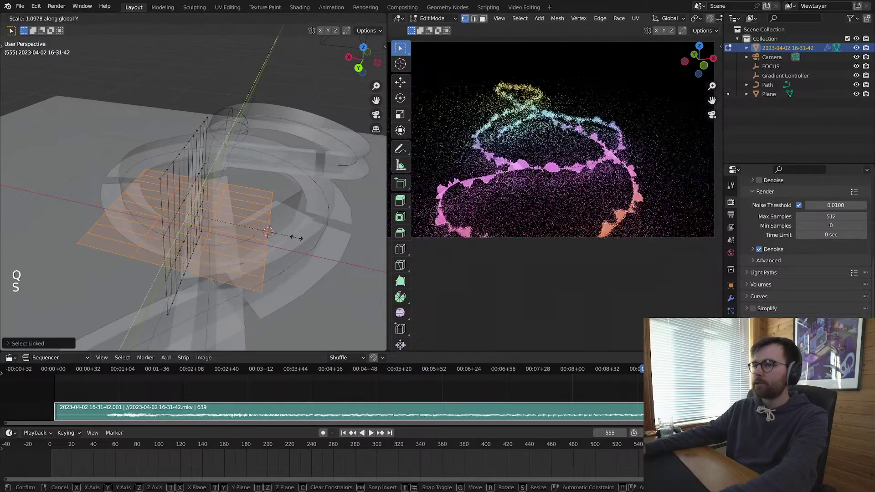
click(337, 244)
Step: Select the whole waveform mesh and scale it to roughly half its height along Z
key(l)
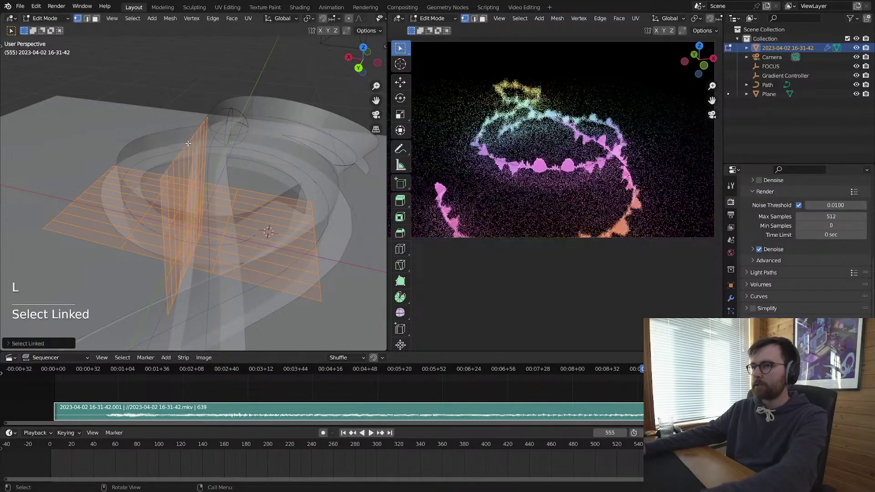
key(alt+a)
key(a)
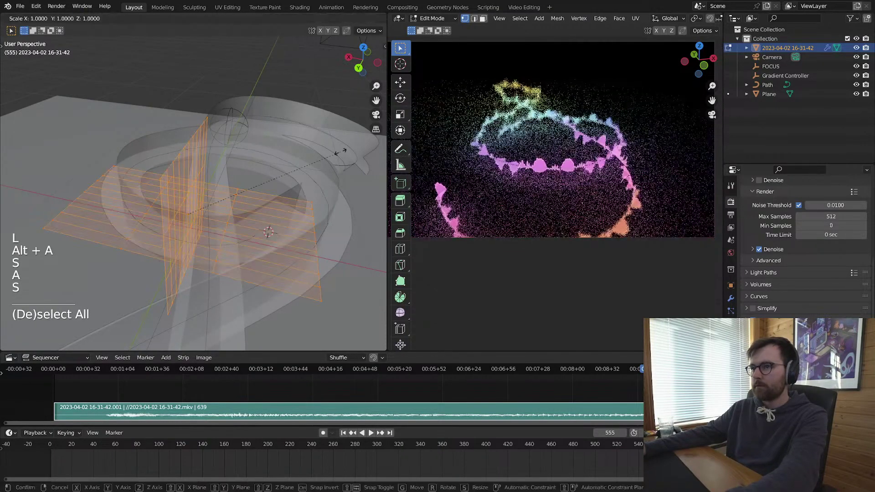
key(s)
key(z)
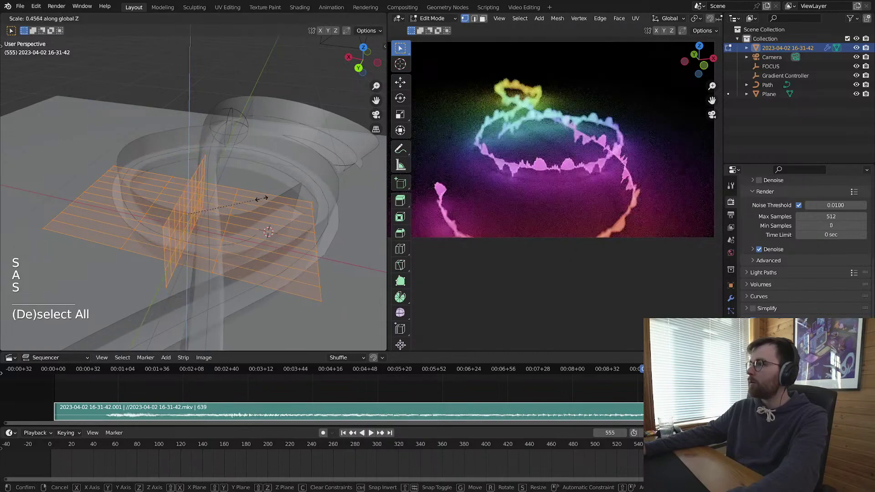
click(278, 199)
Step: Return to Object Mode with nothing selected, turn off X-ray, hide the rendered viewport's tool strip and save the file
key(Tab)
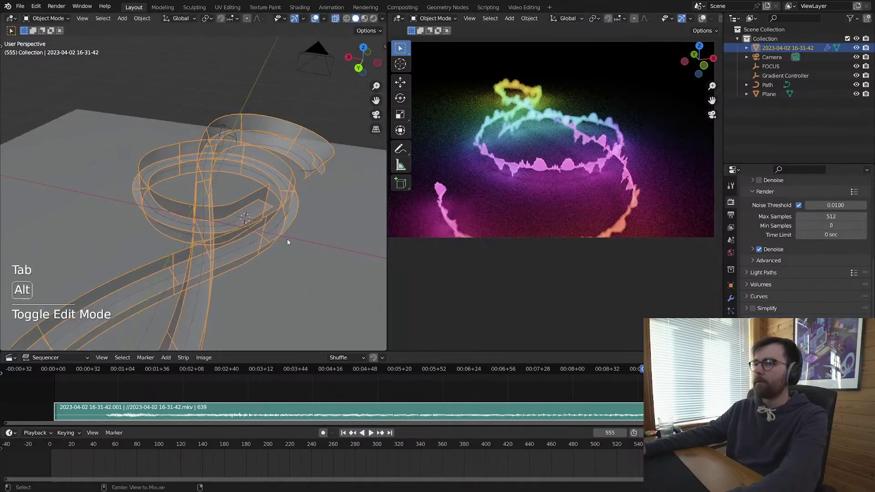
key(alt+a)
key(ctrl+s)
key(alt+z)
key(ctrl+s)
scroll(549, 210, down, 3)
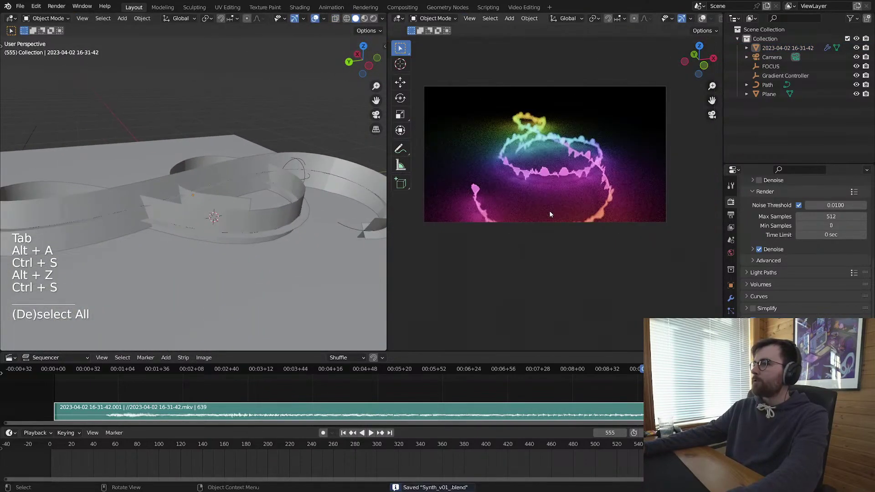
scroll(549, 210, up, 1)
key(t)
key(alt+a)
key(ctrl+s)
Step: Select the camera and, in top view, move it sideways and rotate it to frame the treble-clef curve at an angle
scroll(247, 207, down, 3)
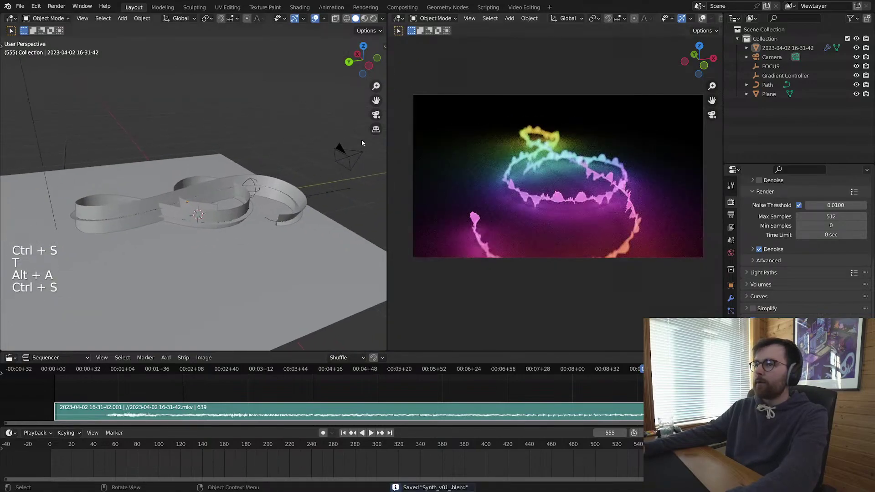
key(KP_7)
scroll(281, 180, down, 1)
key(g)
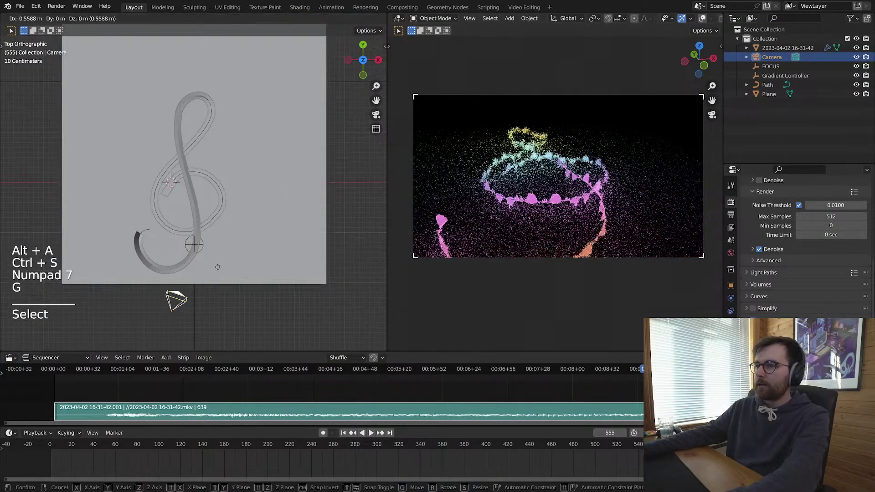
key(r)
click(263, 112)
key(g)
click(192, 132)
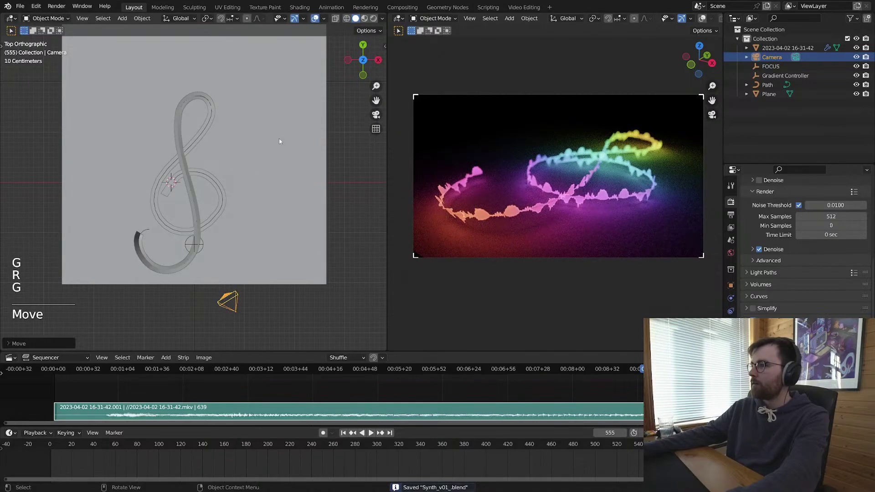
Step: Move the camera in top view to the ground's negative-X side and rotate it back toward the curve
key(g)
key(r)
click(259, 293)
key(g)
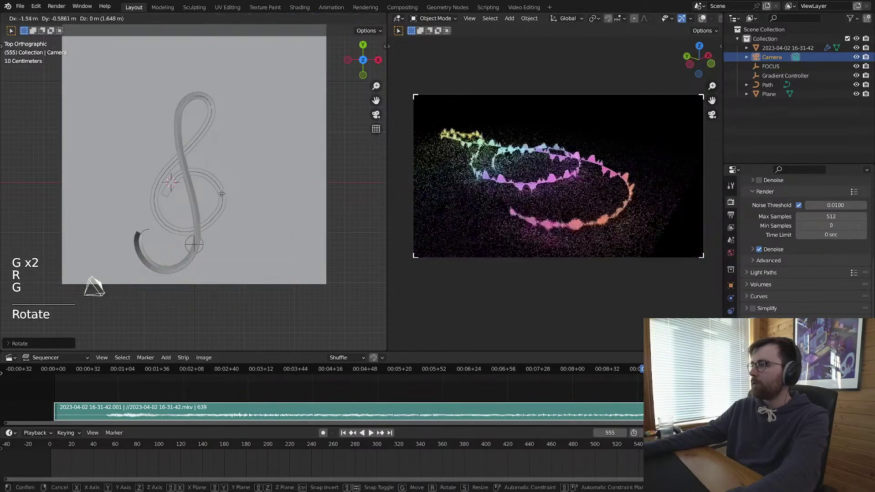
Step: Raise the camera and tilt it down about its local X axis for a steeper view of the curve
middle_drag(208, 221, 246, 151)
key(r)
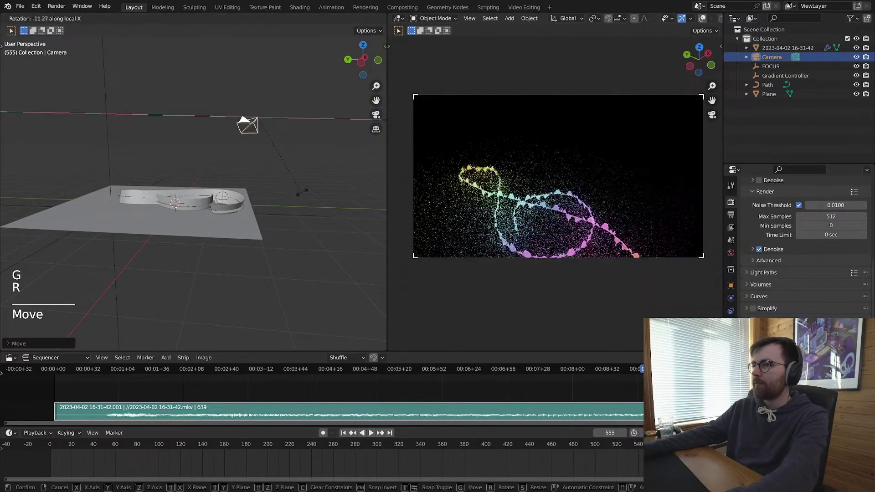
key(x)
key(x)
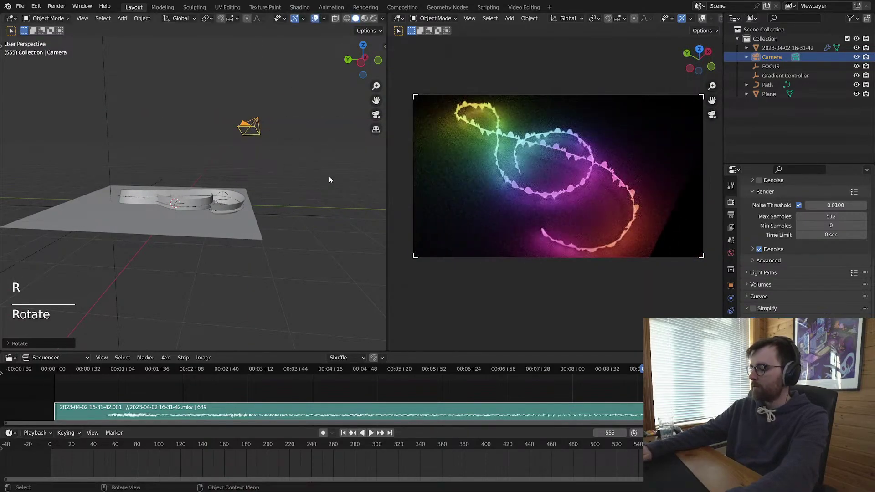
Step: Reposition and rotate the camera in top view so the treble clef stands more upright in the frame
key(KP_7)
key(g)
key(r)
click(271, 189)
key(g)
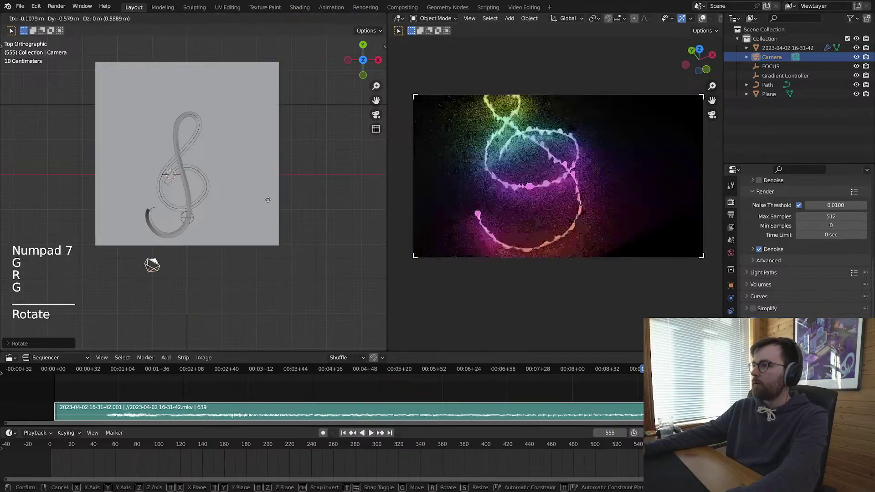
click(261, 195)
Step: Slide the camera along its local Z axis and nudge it so the whole treble clef fits the frame
middle_drag(259, 252, 342, 199)
key(g)
key(z)
key(z)
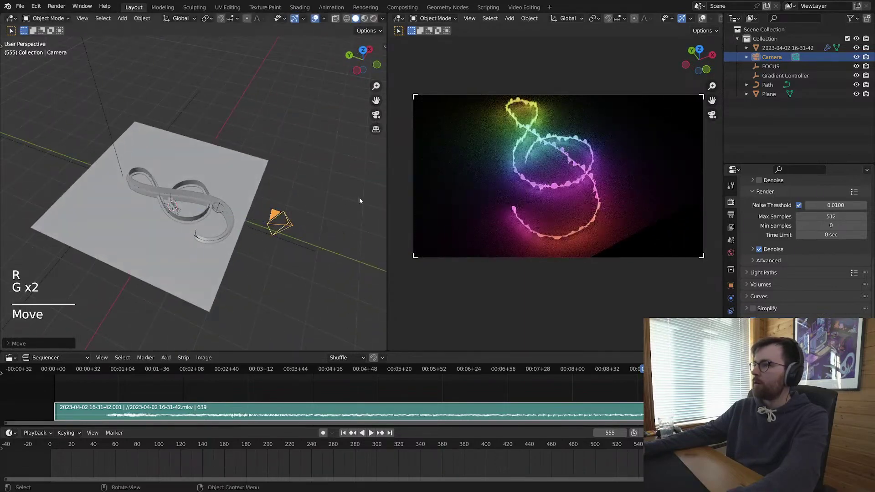
key(g)
Step: Change the camera's lens type to Orthographic
scroll(731, 205, up, 3)
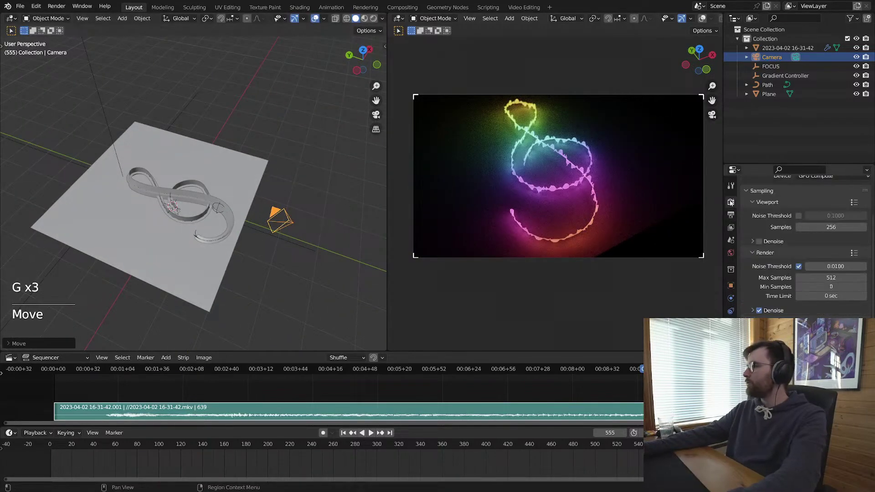
click(730, 311)
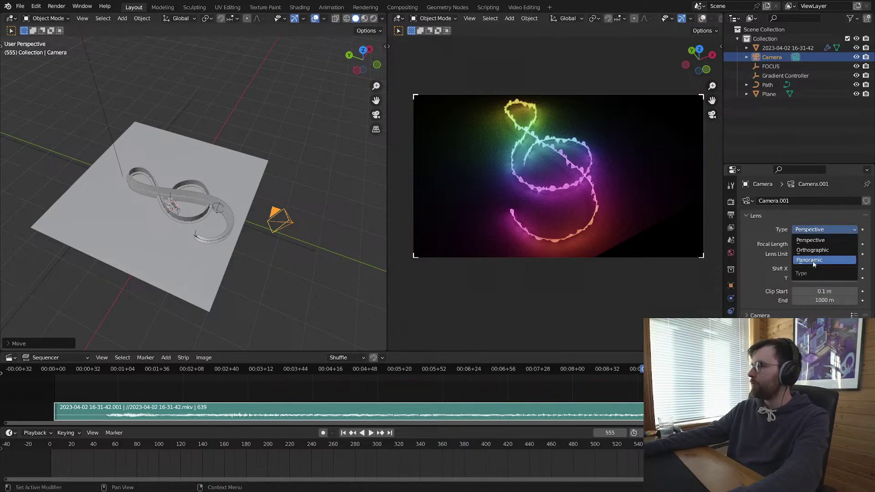
click(812, 250)
Step: Set the camera's orthographic scale to 6.25, reduce its depth-of-field blur and save the file
middle_drag(217, 258, 271, 231)
right_click(304, 220)
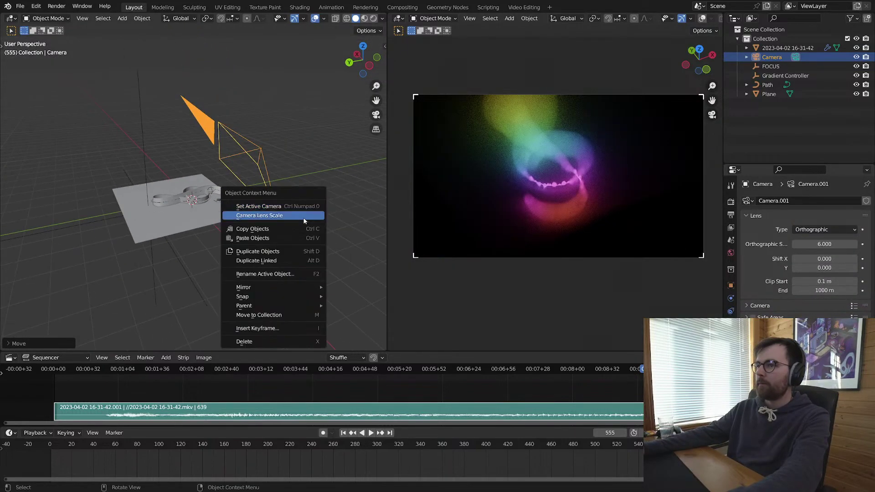
click(304, 220)
click(315, 216)
scroll(269, 219, up, 6)
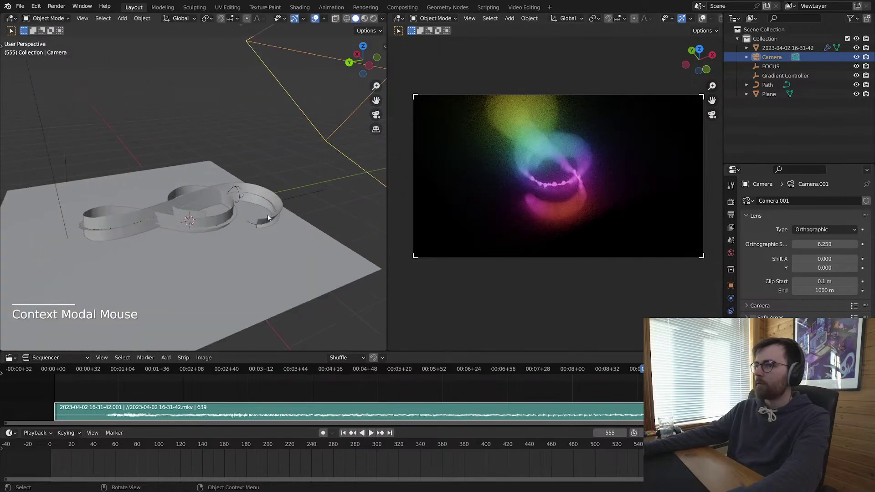
shift+middle_drag(268, 214, 269, 226)
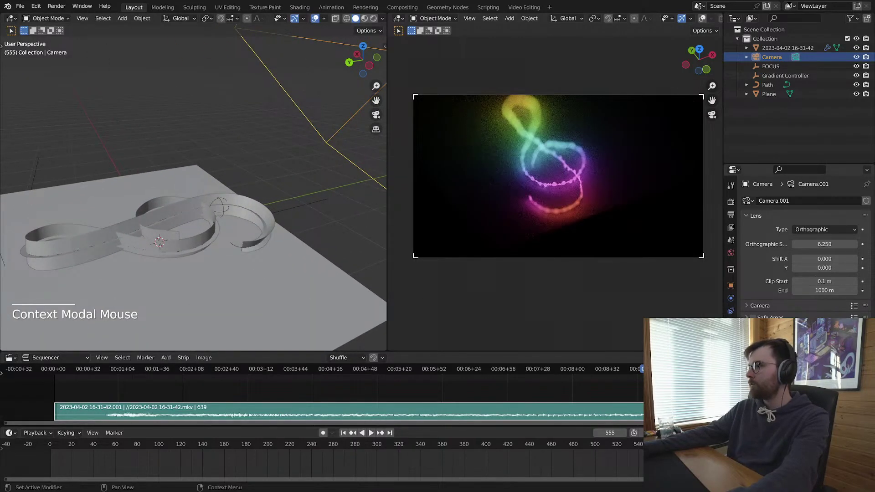
key(ctrl+s)
Step: Enlarge the ground plane and shift it along Y so it fills the camera frame, deselect everything and save
click(249, 250)
scroll(258, 242, down, 3)
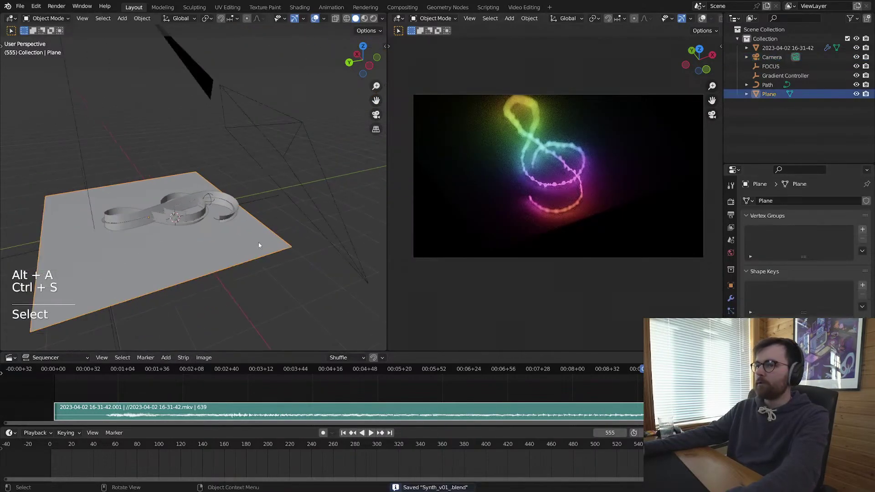
middle_drag(258, 242, 240, 267)
key(s)
click(254, 277)
key(g)
key(y)
click(302, 254)
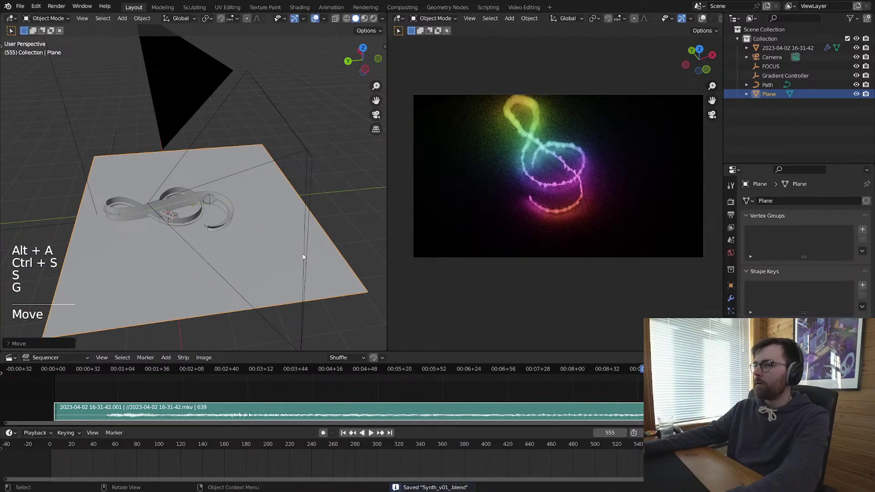
key(s)
click(254, 150)
key(alt+a)
key(ctrl+s)
Step: Move the camera in top view to centre the treble clef vertically in its frame, deselect it and save
click(274, 223)
key(KP_7)
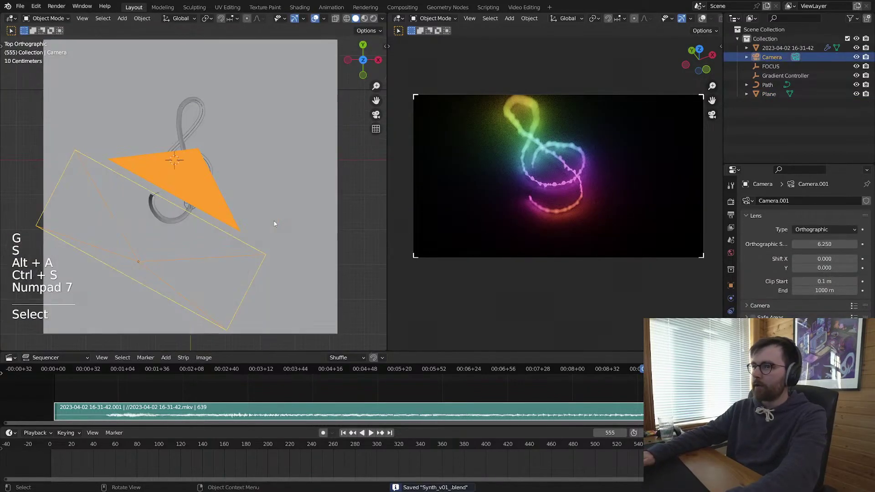
key(g)
click(271, 238)
key(alt+a)
key(ctrl+s)
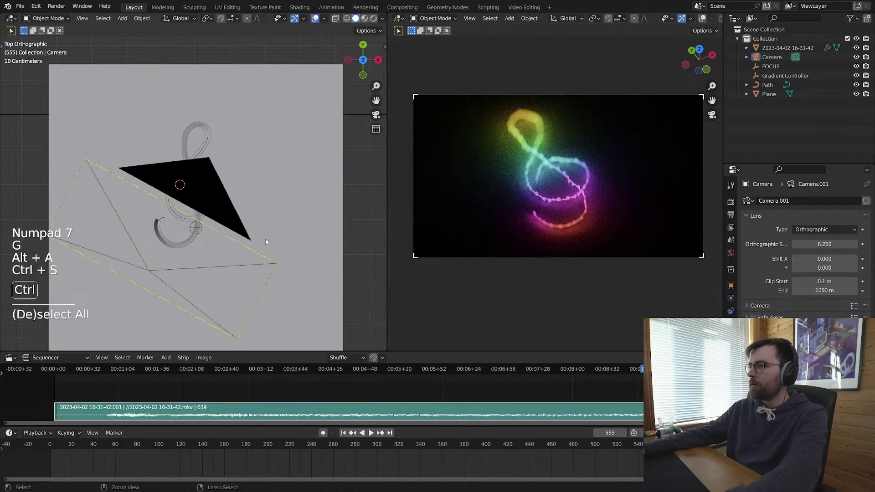
Step: Move the FOCUS empty in top view about 1.9 m along Y toward the clef's upper loop, deselect it and save
middle_drag(265, 239, 277, 215)
click(261, 201)
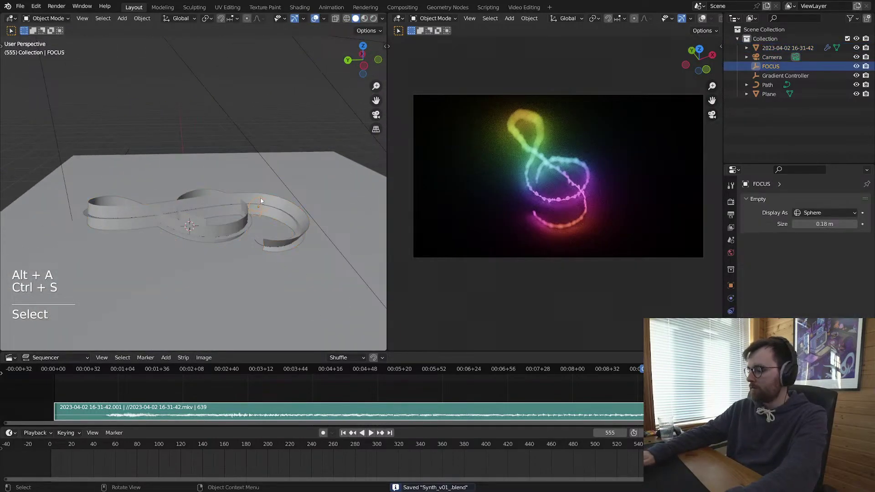
key(KP_7)
key(g)
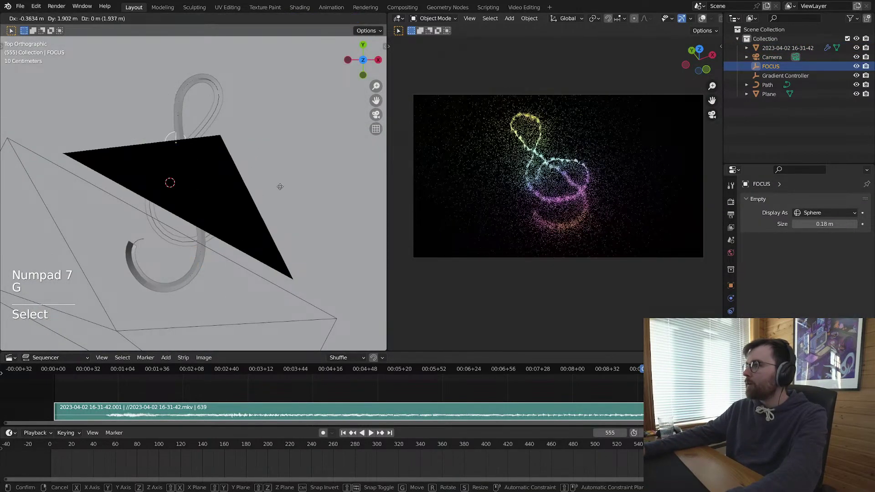
click(280, 186)
key(alt+a)
key(ctrl+s)
middle_drag(280, 186, 320, 194)
key(alt+a)
key(ctrl+s)
key(ctrl+s)
Step: Duplicate the waveform object and remove the Array and Curve modifiers from the copy
click(237, 200)
middle_drag(237, 200, 319, 192)
key(shift+d)
click(730, 298)
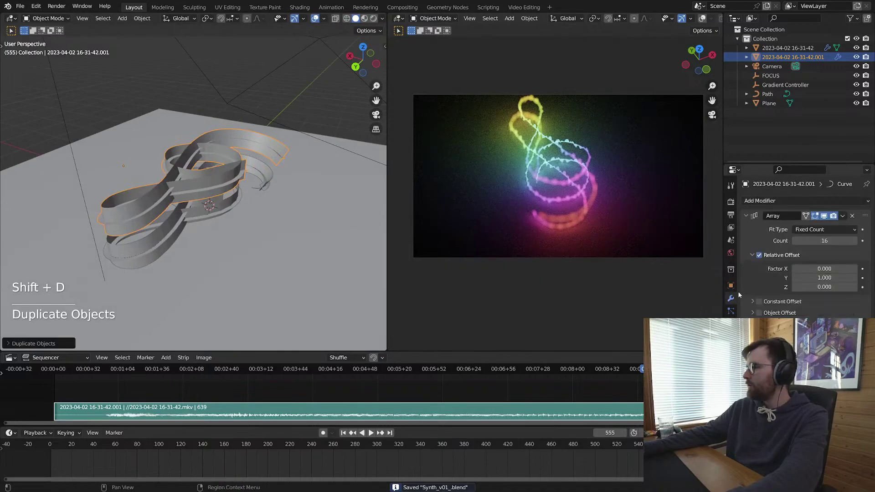
click(852, 215)
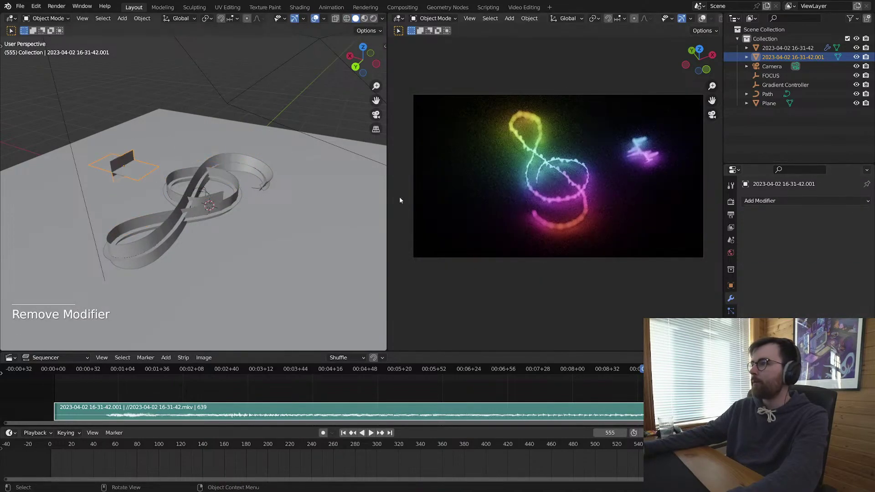
Step: Delete the linked horizontal sheet from the duplicated waveform's mesh in Edit Mode
key(Tab)
scroll(231, 235, up, 3)
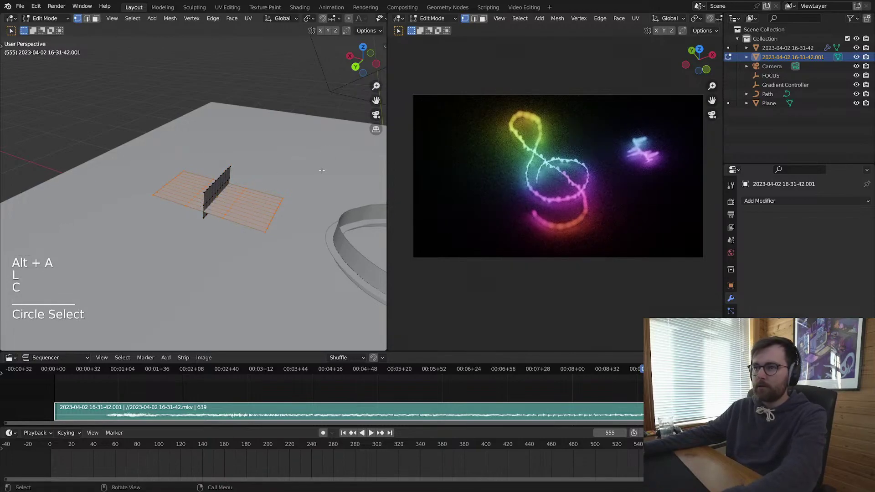
key(x)
click(278, 191)
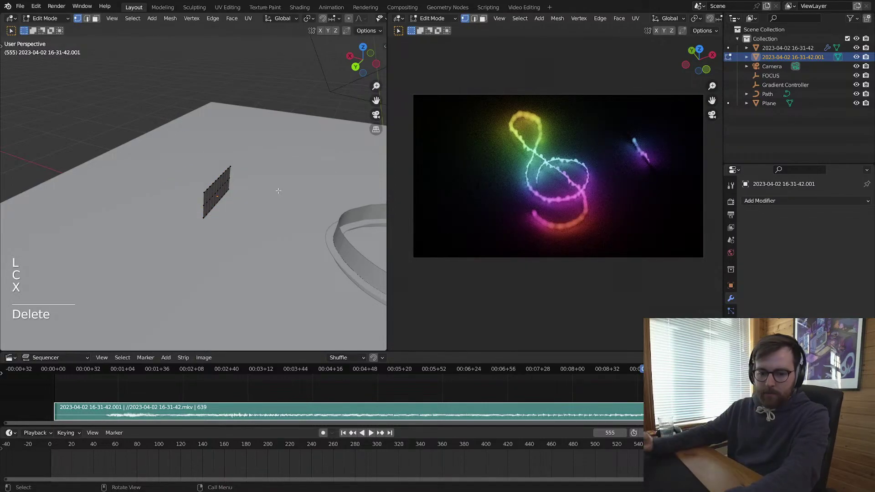
Step: Select the copy's remaining vertical sheet and scale it up about 2.5 times
middle_drag(260, 233, 213, 237)
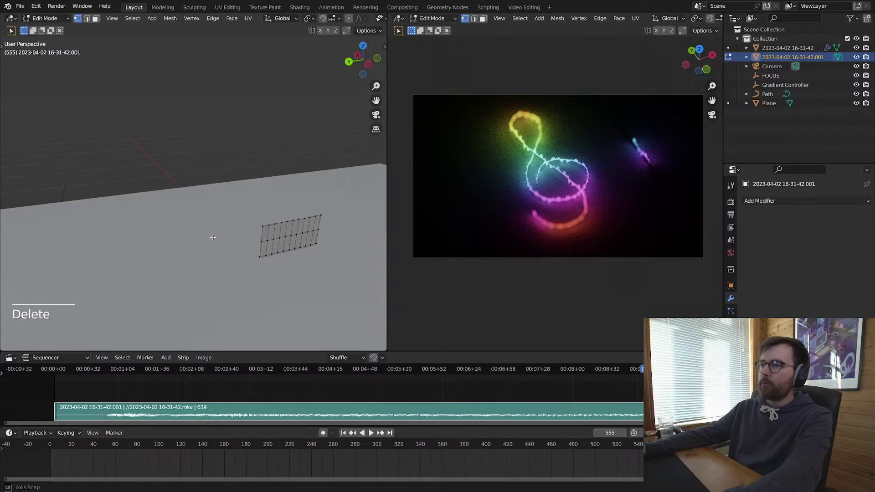
key(q)
click(296, 251)
key(s)
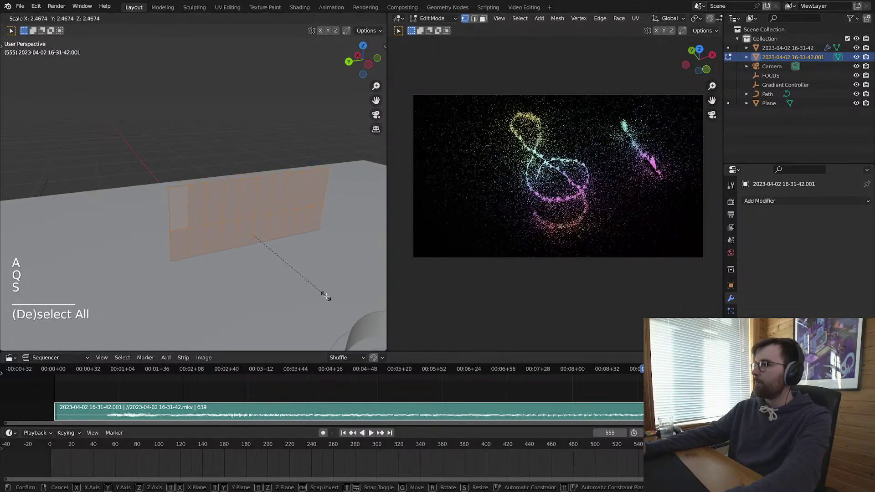
click(325, 295)
Step: Return to Object Mode and adjust the vertical waveform sheet's height along Z
key(Tab)
key(g)
middle_click(333, 287)
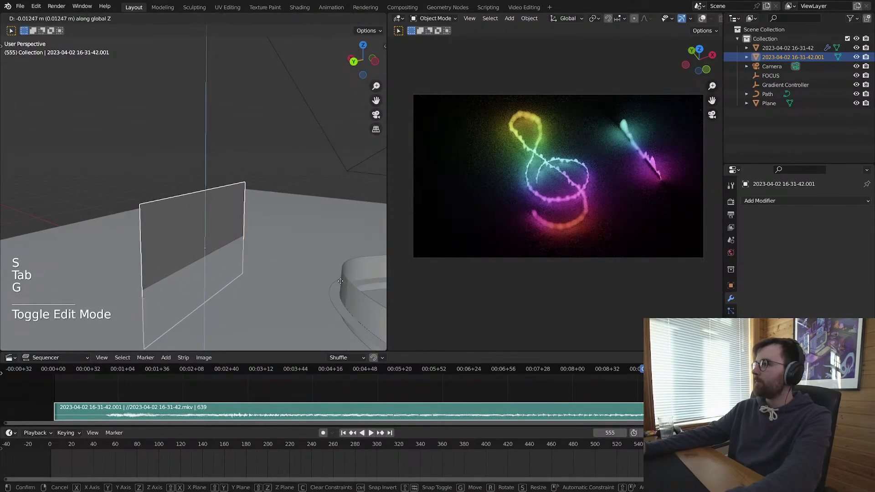
click(333, 278)
scroll(281, 270, down, 2)
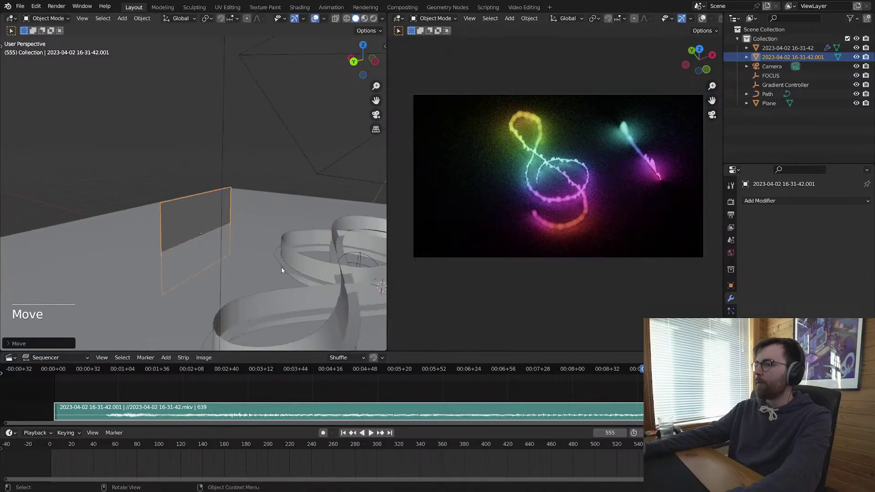
key(KP_7)
key(g)
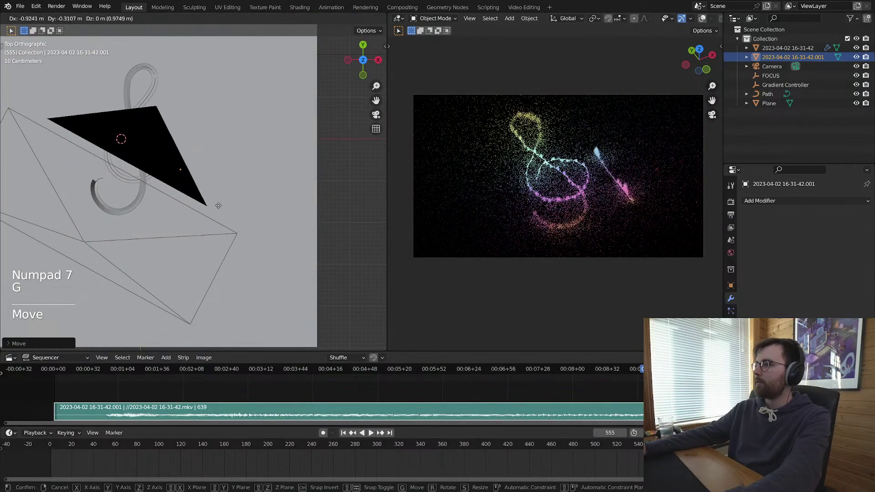
click(262, 239)
Step: Enlarge the waveform sheet further and place it beside the treble-clef curve in top view
scroll(232, 229, down, 3)
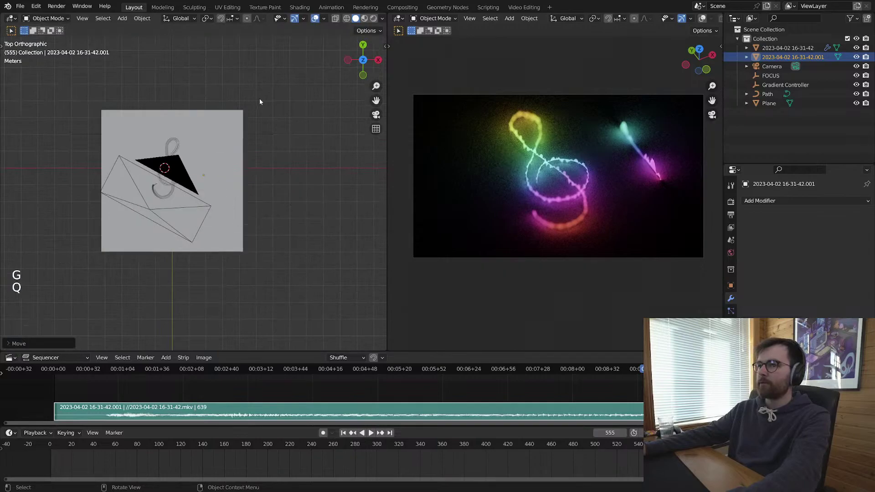
scroll(260, 101, up, 3)
key(s)
click(292, 224)
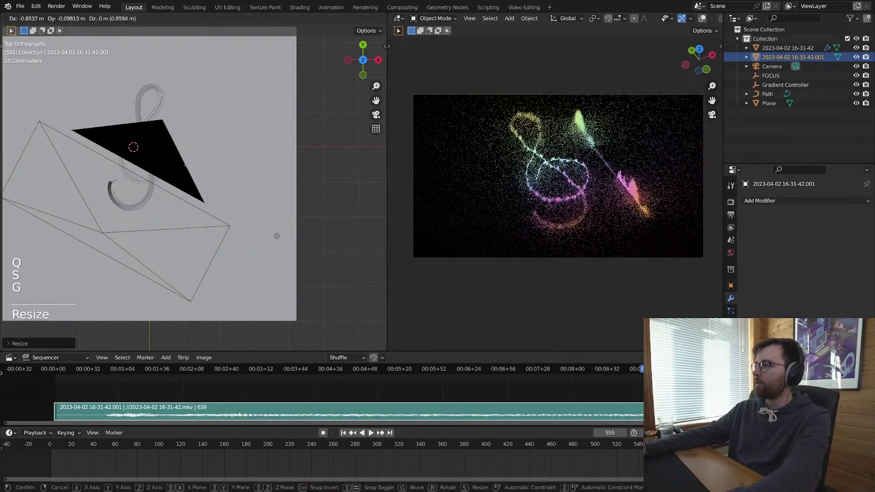
click(302, 259)
key(g)
click(339, 278)
middle_drag(183, 258, 249, 216)
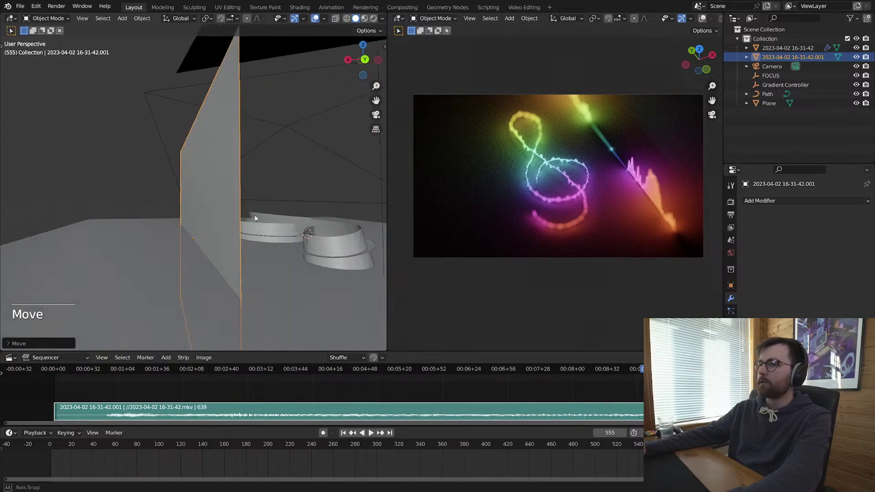
key(g)
key(z)
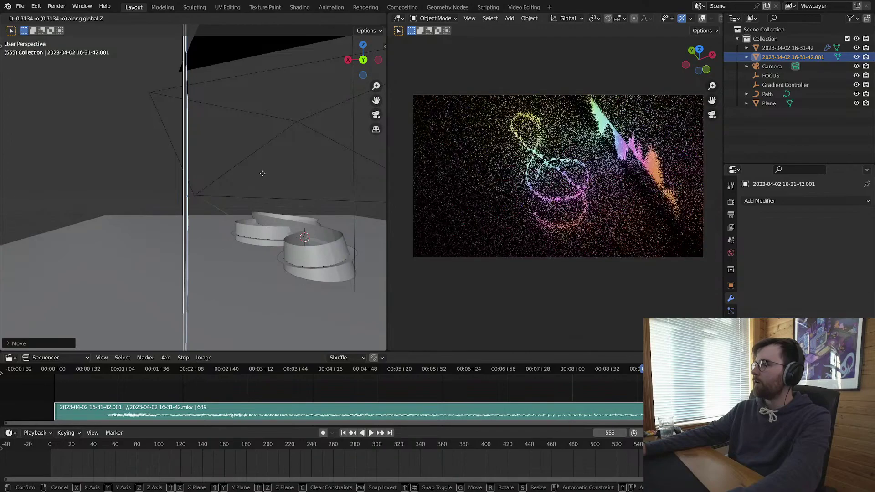
click(261, 218)
Step: Try laying the large vertical waveform sheet flat by rotating it about the Y axis
middle_drag(262, 217, 286, 261)
key(r)
key(y)
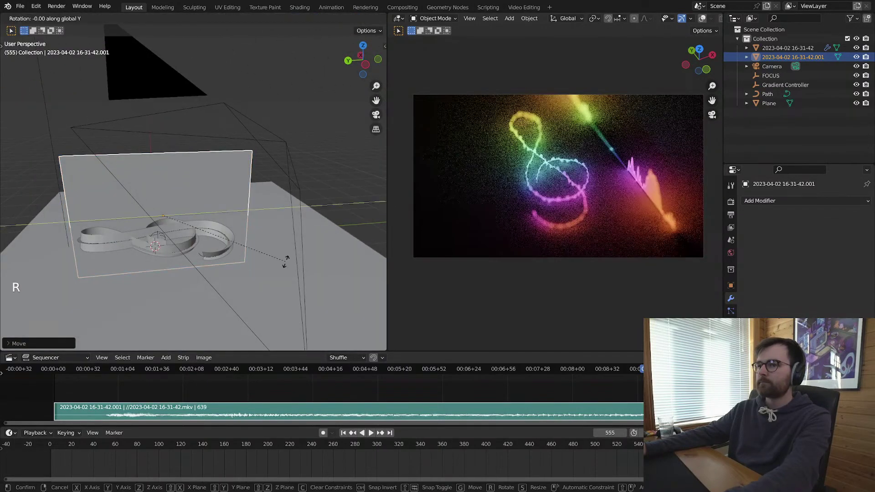
click(294, 162)
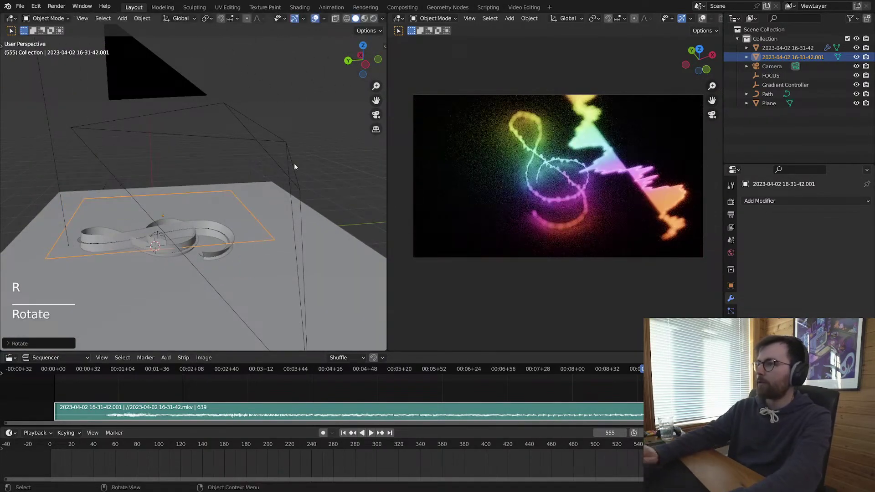
key(g)
key(z)
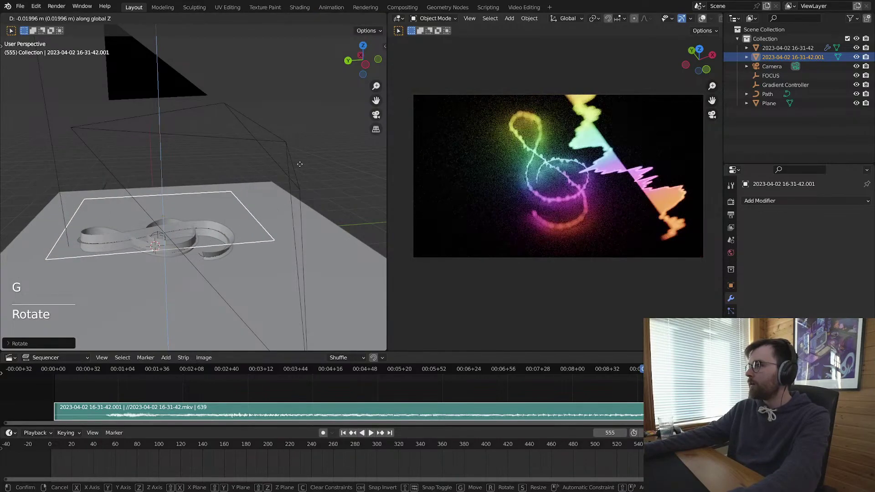
right_click(299, 167)
Step: Undo the waveform sheet's flat rotation, clear the selection and save the file
key(ctrl+z)
key(ctrl+z)
key(ctrl+shift+z)
key(alt+a)
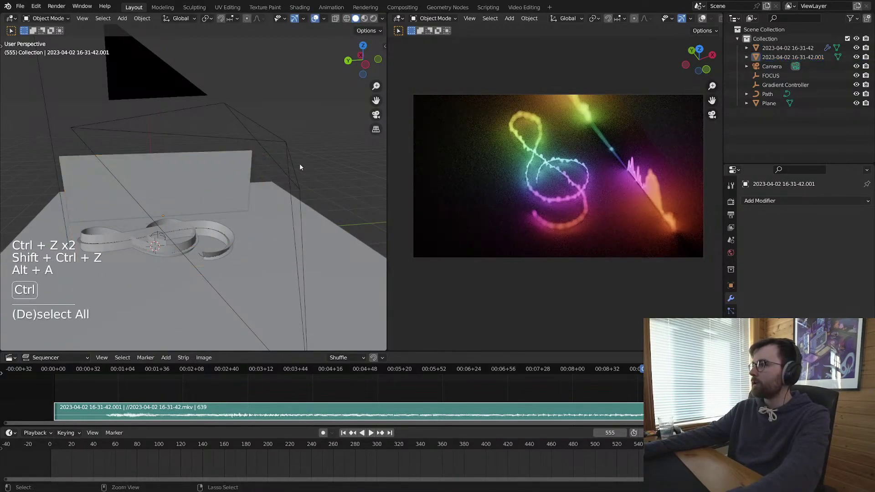
key(ctrl+s)
Step: Try scaling the ground plane down to about 0.81 of its size
middle_drag(308, 113, 670, 154)
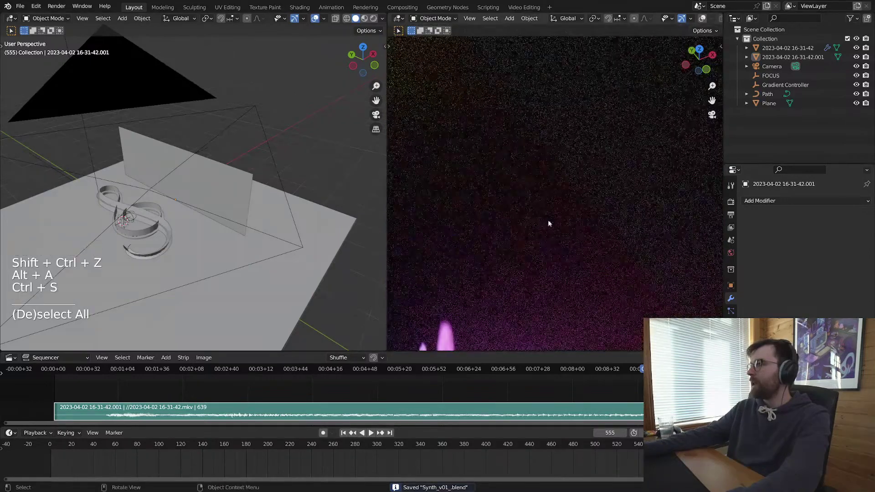
scroll(216, 201, down, 4)
click(195, 251)
key(s)
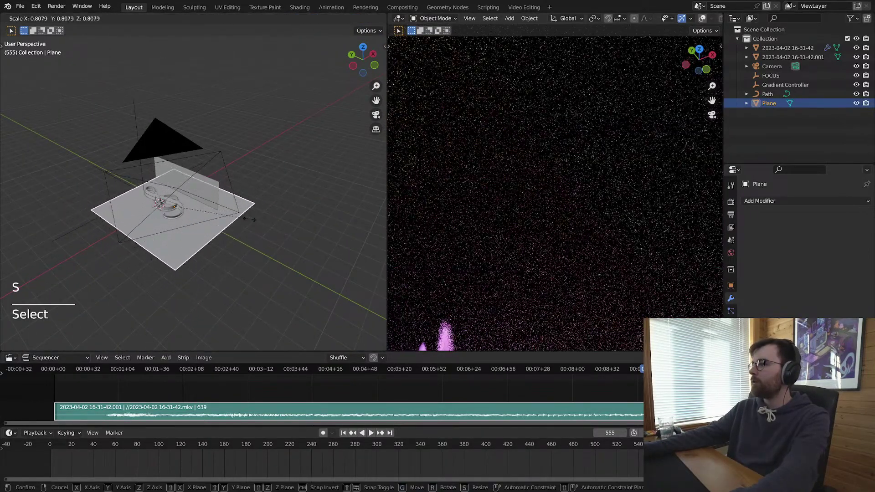
click(676, 182)
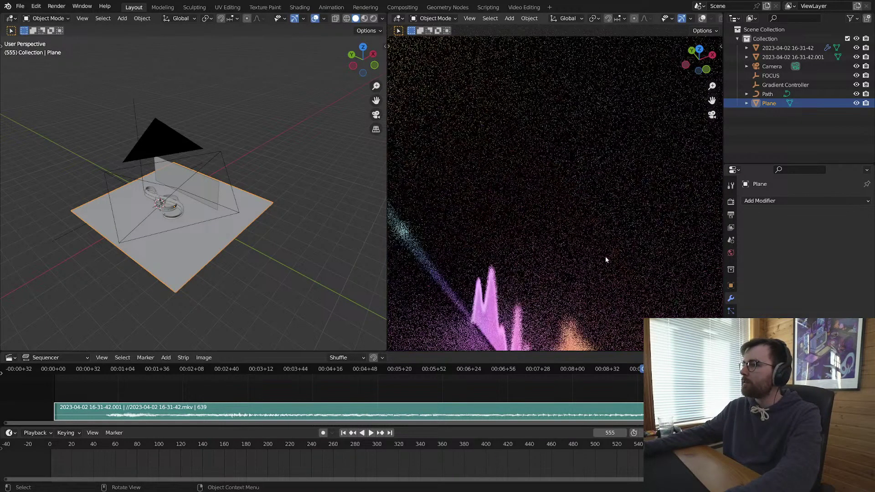
Step: Examine the dark edge on the ground behind the large waveform in the maximized rendered camera view
scroll(135, 252, up, 7)
middle_drag(155, 236, 256, 214)
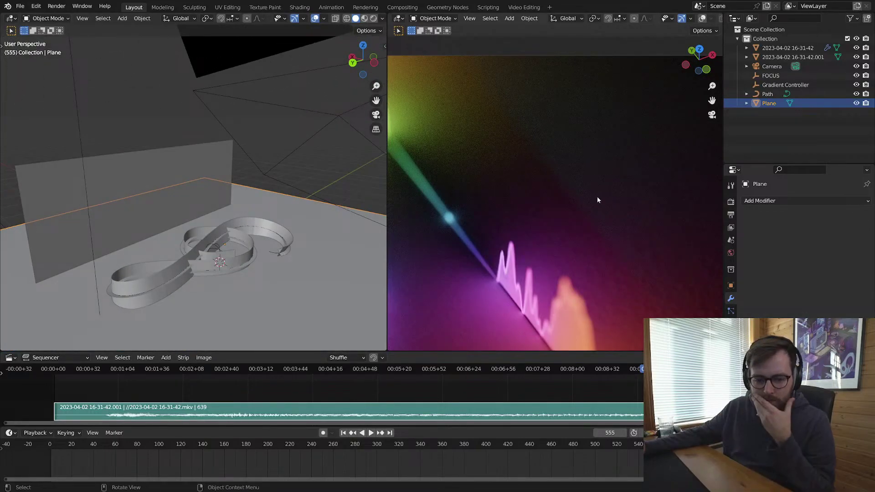
key(ctrl+space)
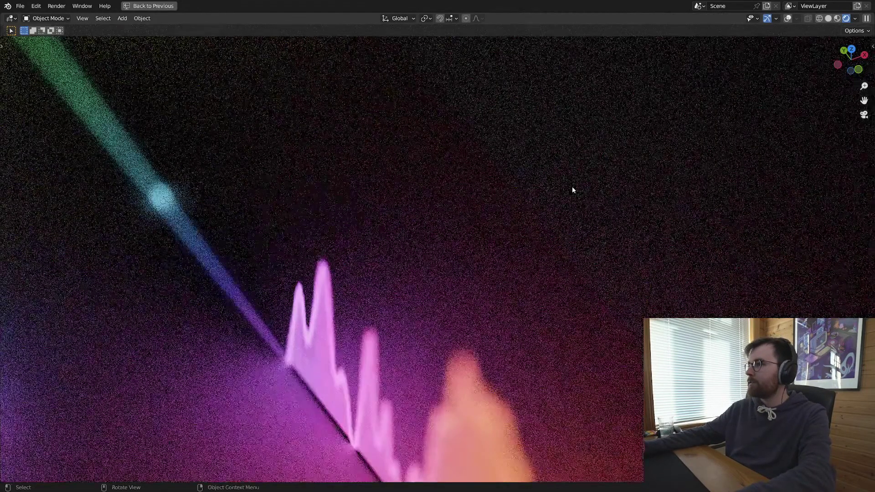
key(Home)
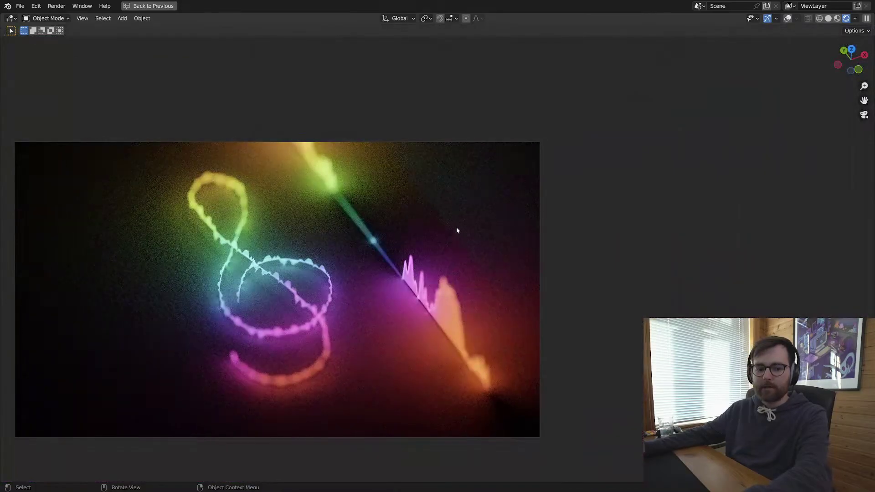
scroll(451, 236, up, 8)
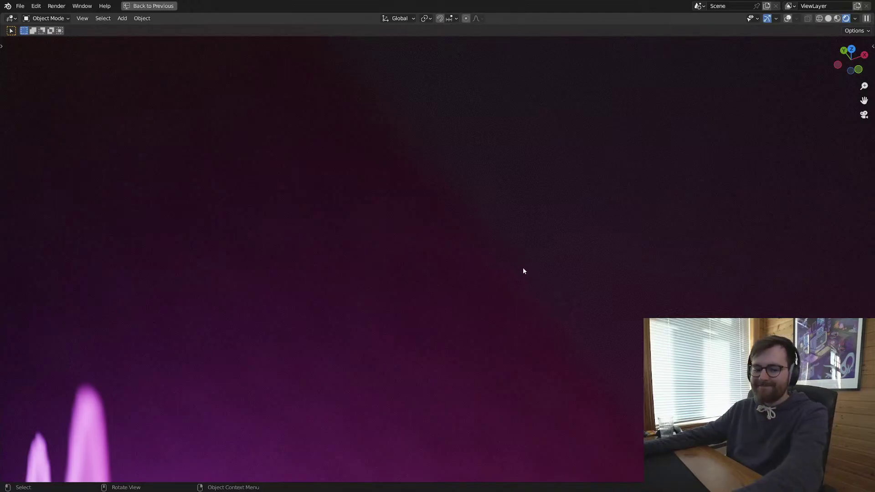
scroll(527, 256, down, 8)
key(ctrl+space)
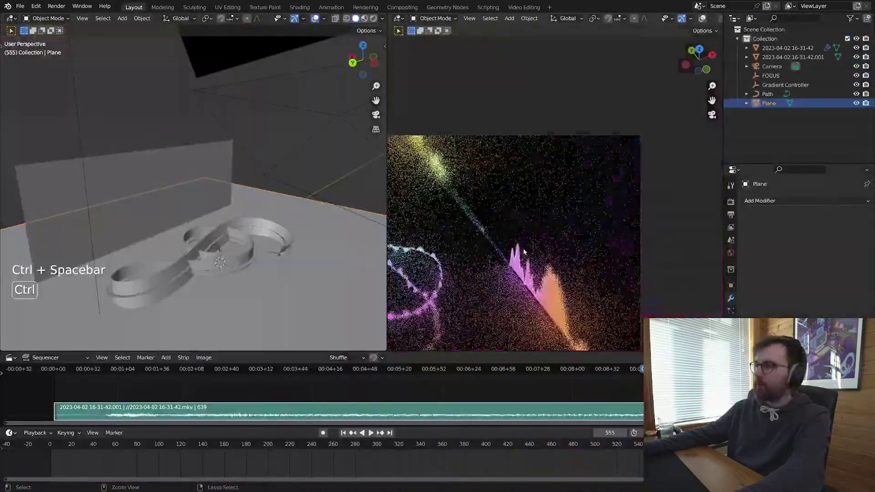
Step: Try disabling Shadow ray visibility on the large waveform sheet, restore it and save the file
click(149, 170)
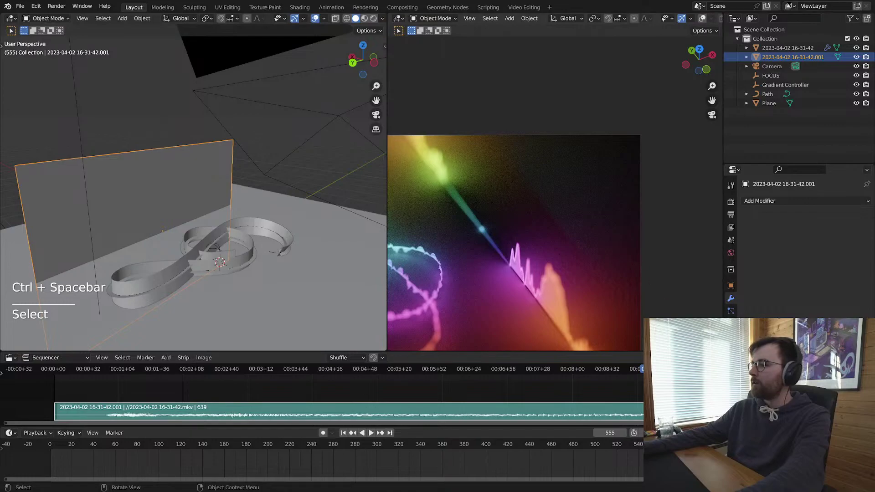
click(729, 286)
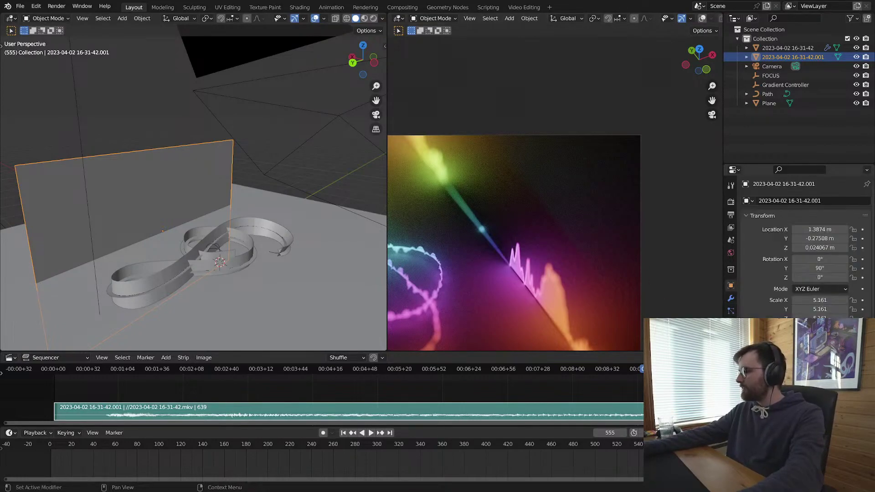
scroll(802, 246, down, 5)
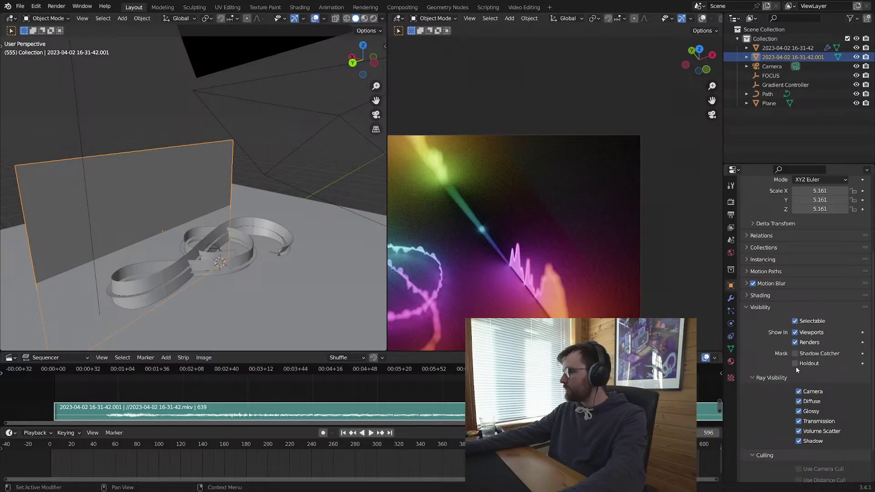
click(798, 441)
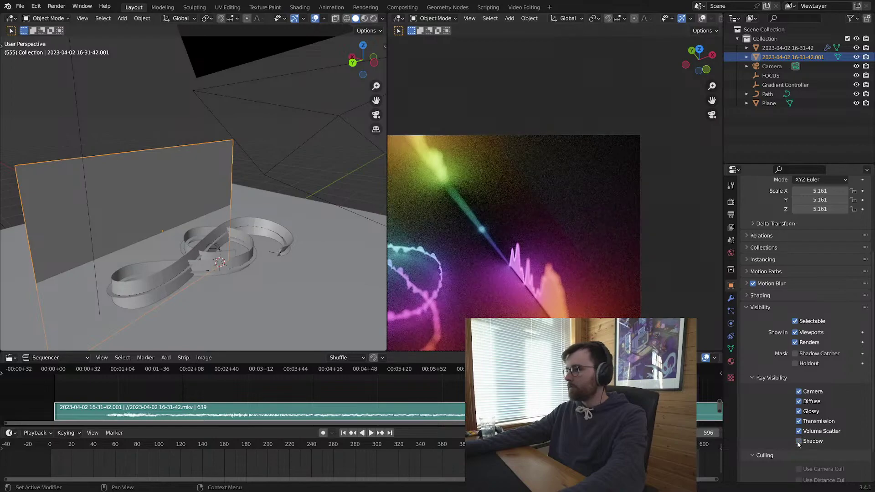
click(798, 441)
key(alt+a)
key(ctrl+s)
Step: Try moving the large waveform sheet sideways and upward to compare how the ground lighting follows it
click(228, 201)
middle_drag(227, 201, 305, 221)
key(g)
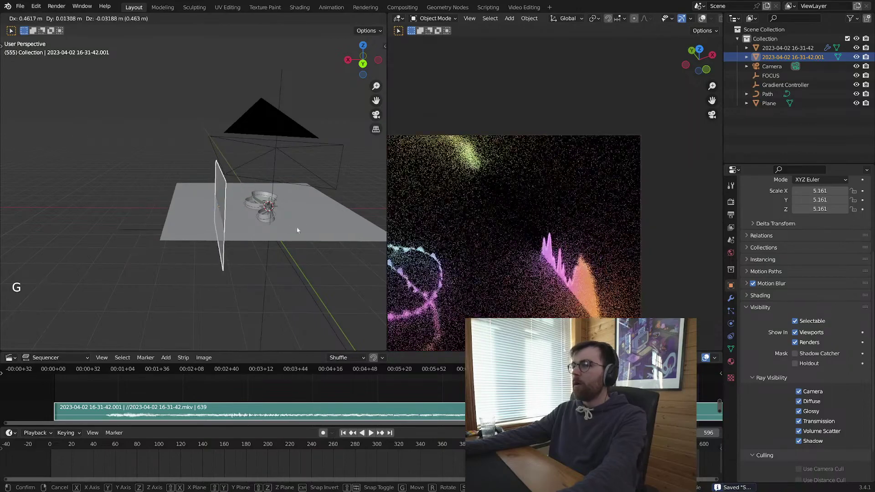
right_click(297, 230)
middle_drag(297, 230, 262, 230)
key(g)
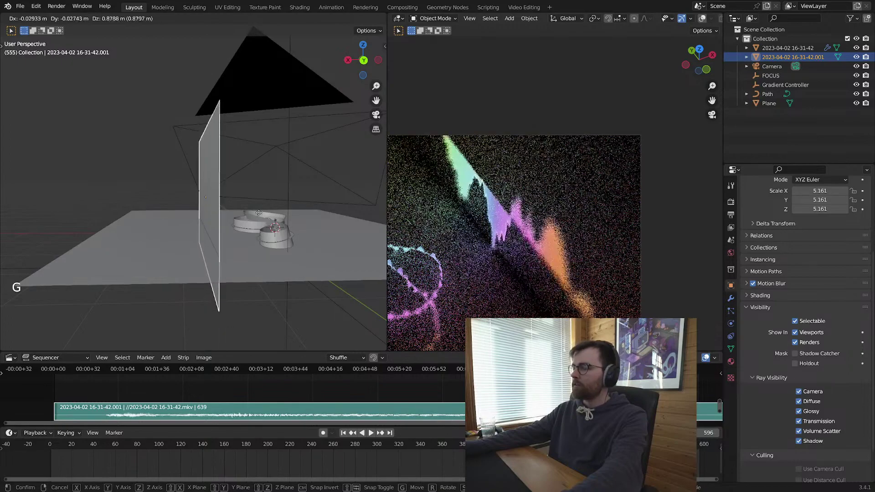
click(257, 262)
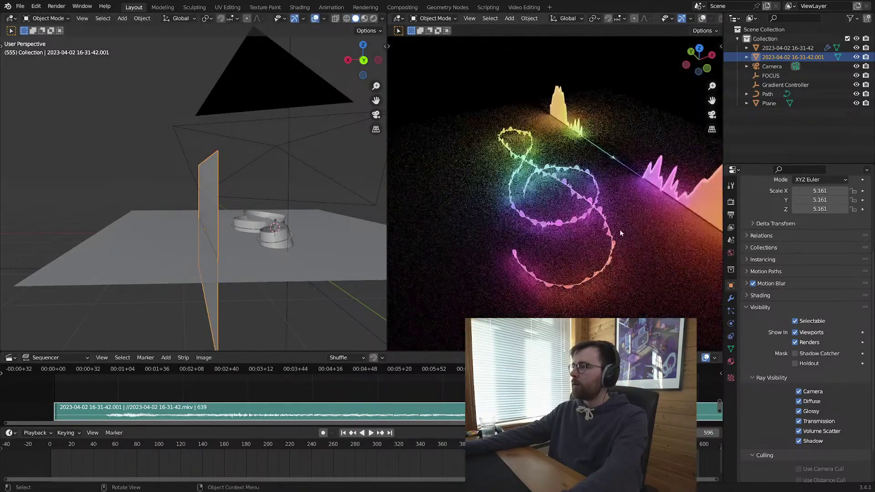
key(KP_0)
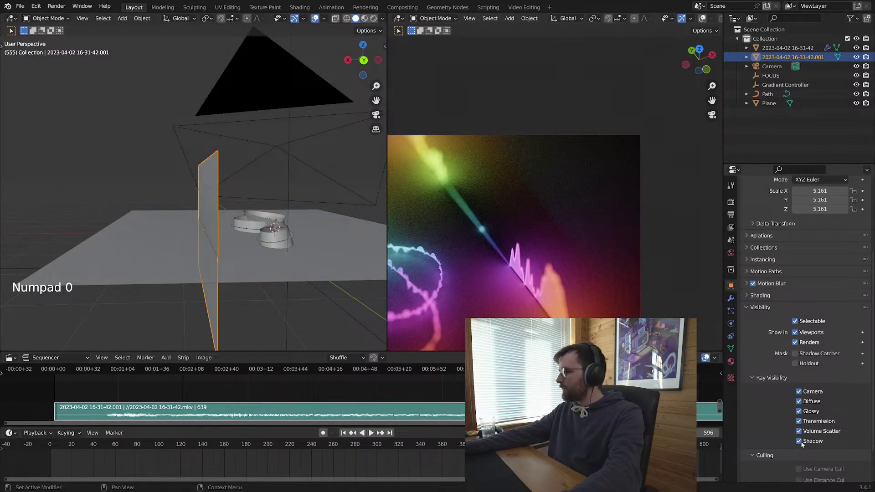
Step: Try the Full Global Illumination preset for the render's light paths
click(731, 202)
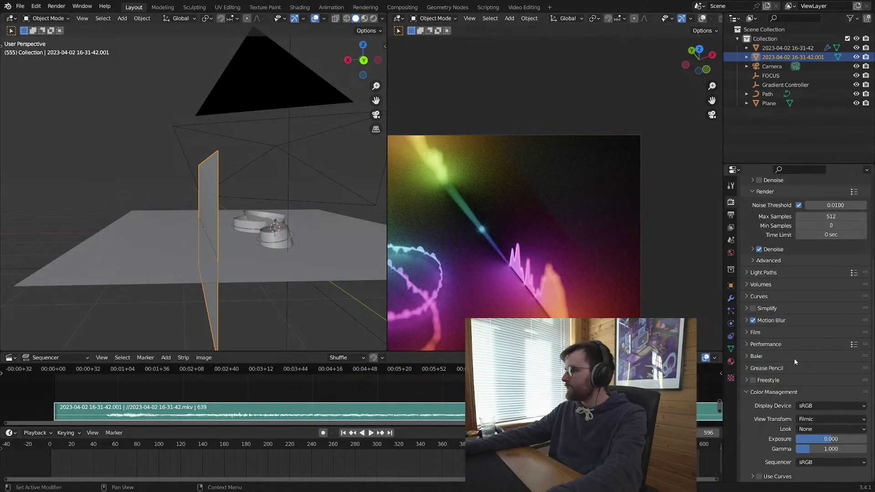
click(749, 344)
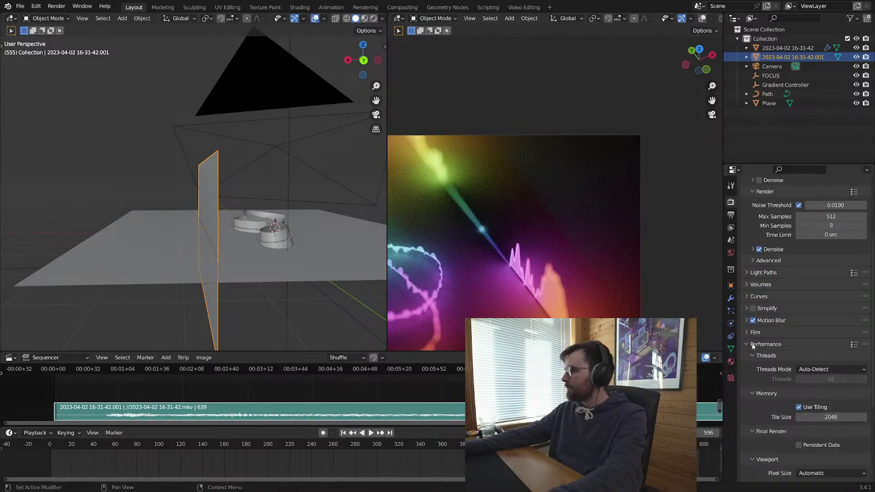
click(751, 345)
click(759, 347)
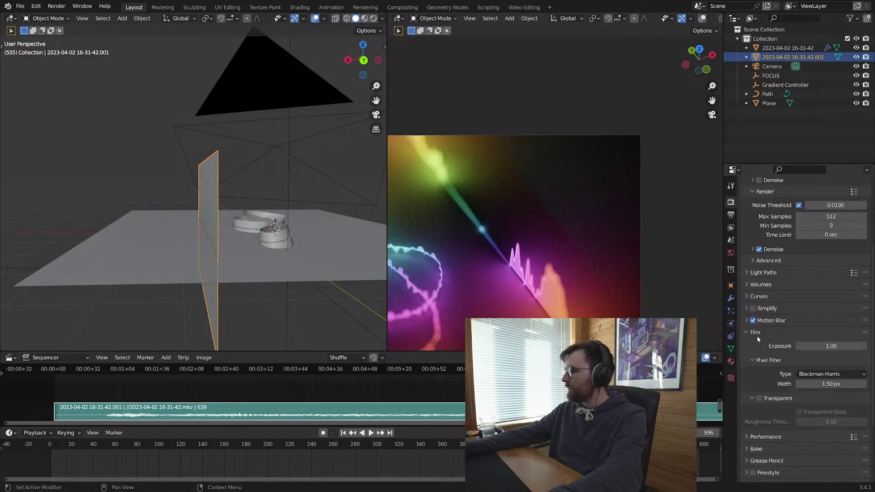
click(757, 342)
scroll(749, 310, up, 2)
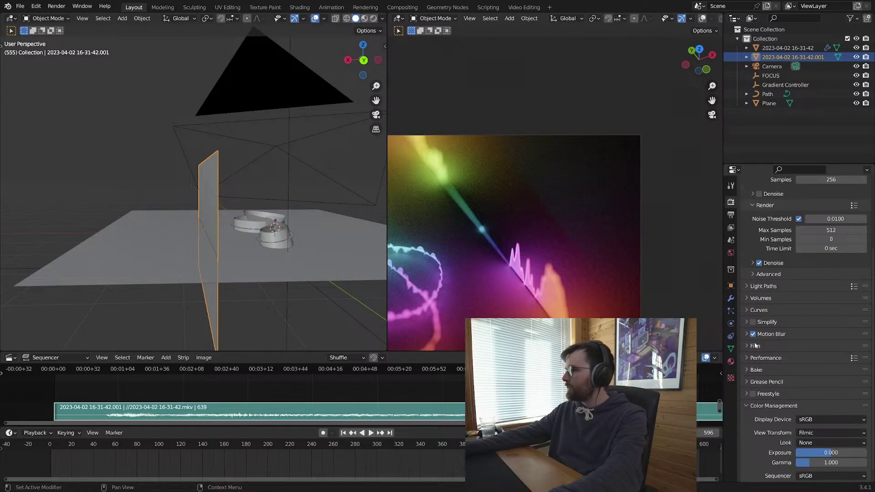
click(752, 300)
click(854, 300)
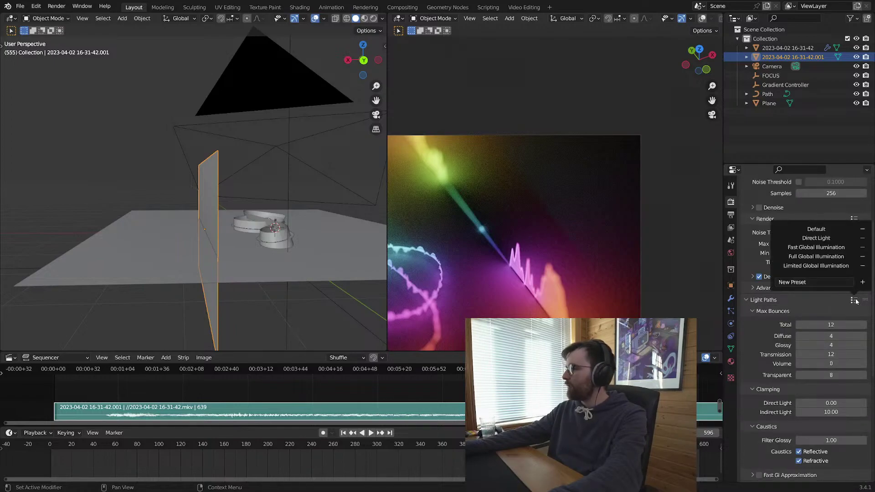
click(807, 257)
Step: Test the lighting by trial moves of the waveform sheet, and restore the Default light paths preset
key(g)
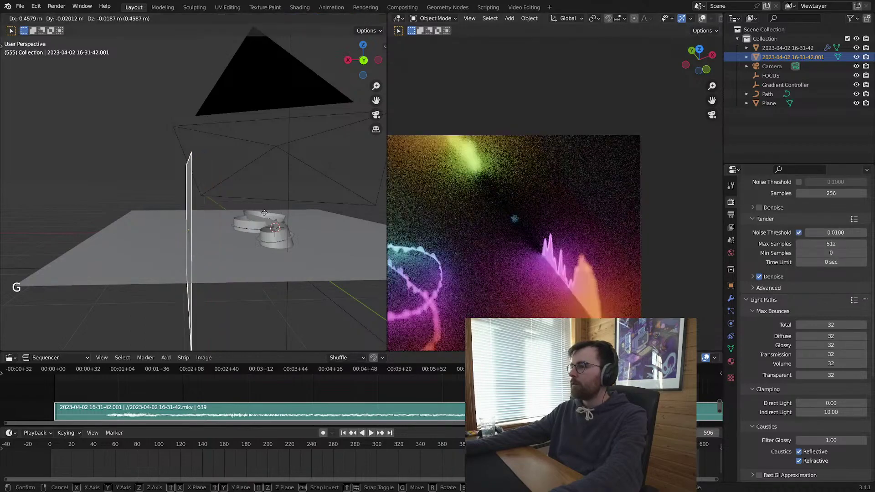
key(Escape)
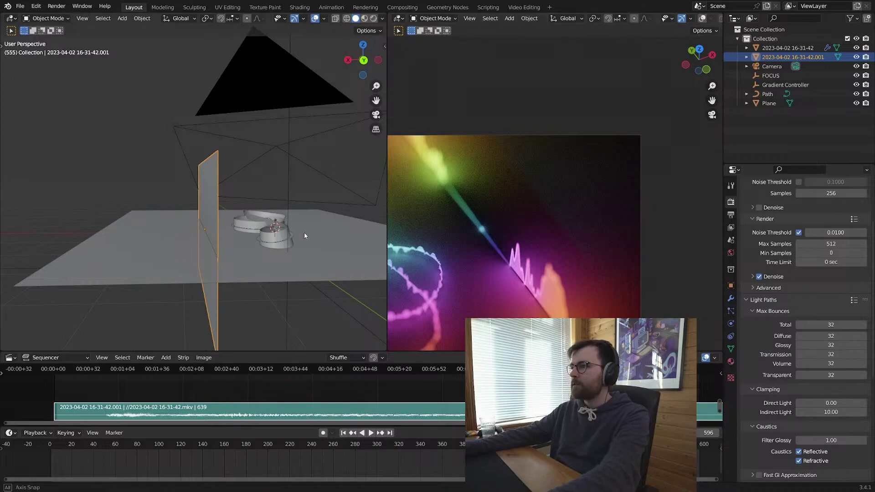
middle_drag(304, 235, 298, 237)
key(g)
key(y)
key(Escape)
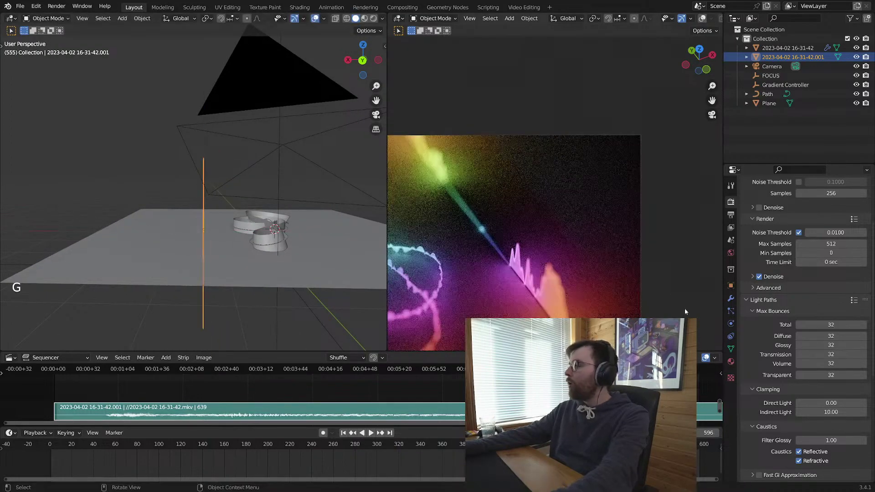
click(854, 300)
click(811, 228)
Step: In the SYNTH material, set the black stop of the ColorRamp fed by the waveform video to position 0.126
key(shift+F3)
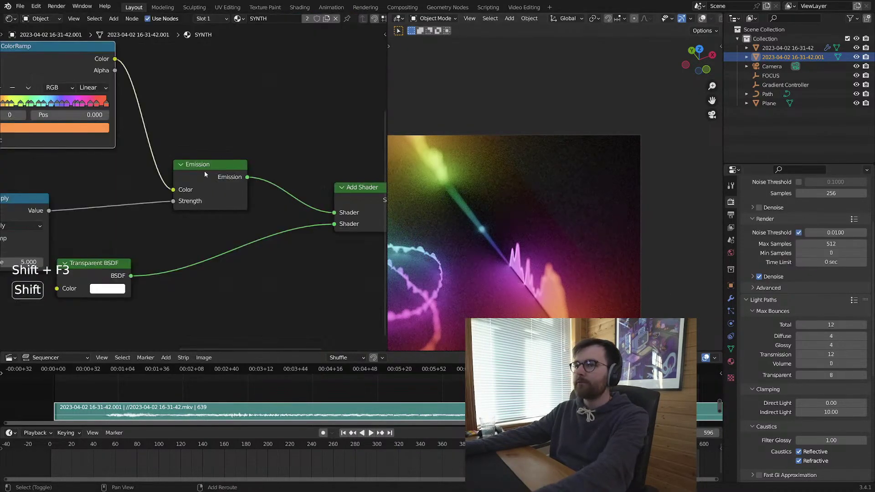
scroll(205, 172, down, 4)
middle_drag(175, 125, 263, 148)
middle_drag(95, 184, 233, 160)
click(197, 240)
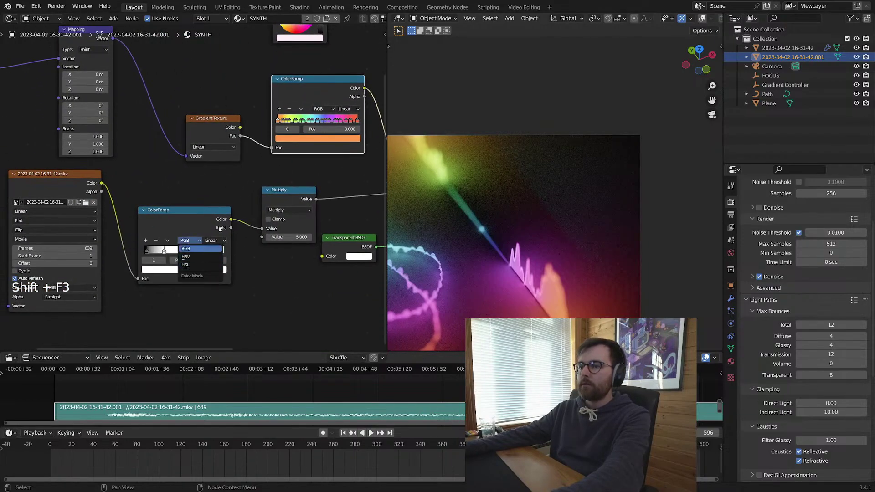
click(184, 216)
scroll(185, 216, up, 3)
click(122, 252)
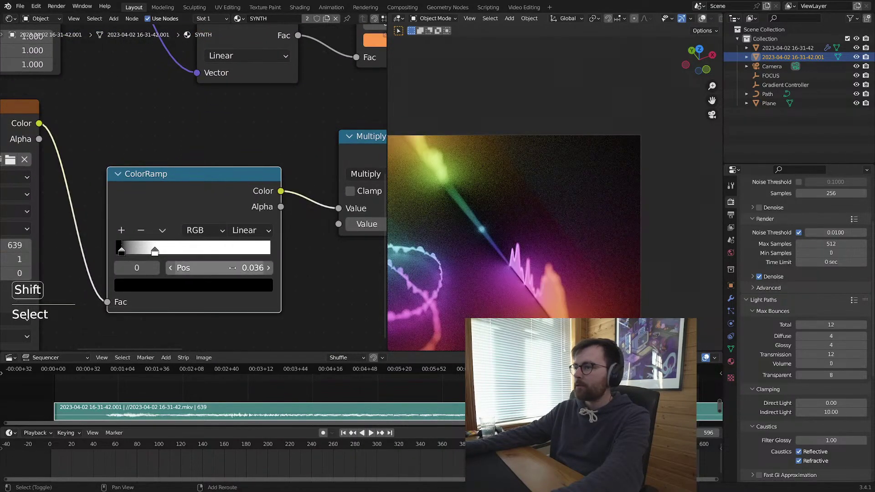
shift+drag(233, 268, 270, 268)
Step: Inspect both glowing waveforms from a low angle in the rendered view and play the animation from around frame 160
scroll(542, 268, up, 3)
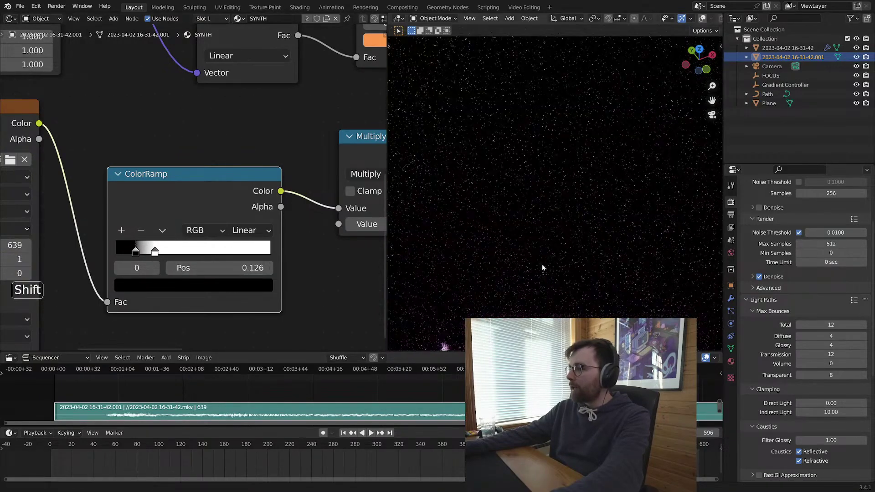
shift+middle_drag(542, 268, 587, 82)
middle_drag(520, 242, 602, 201)
scroll(578, 229, up, 3)
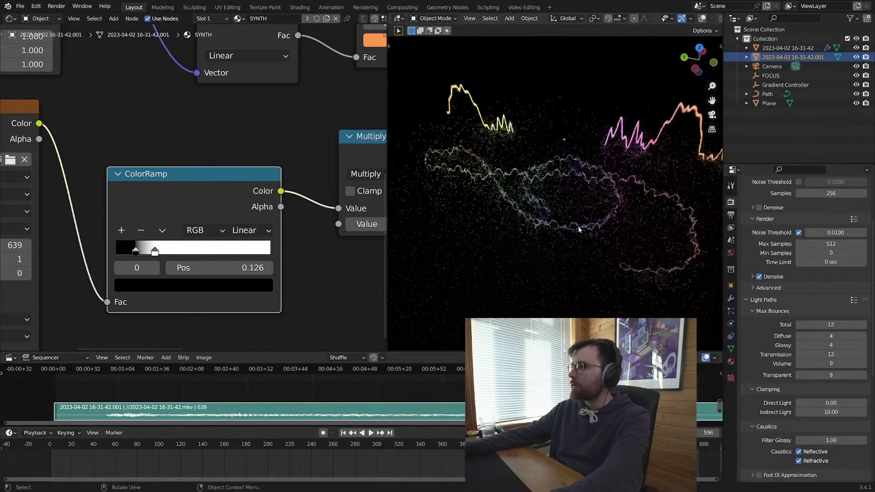
key(space)
key(space)
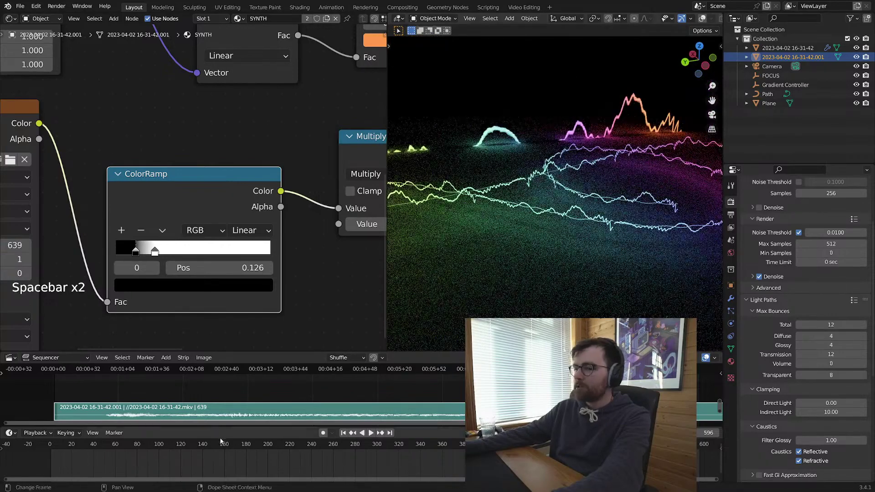
click(221, 441)
key(space)
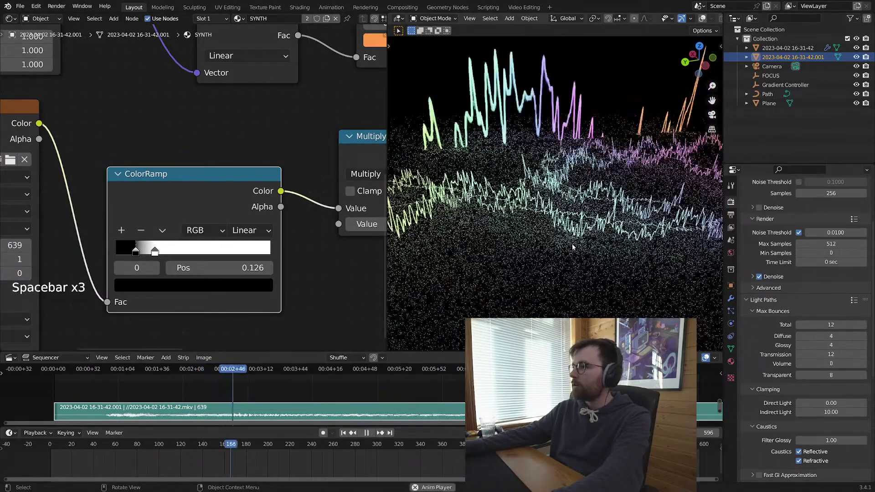
Step: Stop the playback, undo the black stop's last move in the SYNTH material's ColorRamp, and save the file
key(space)
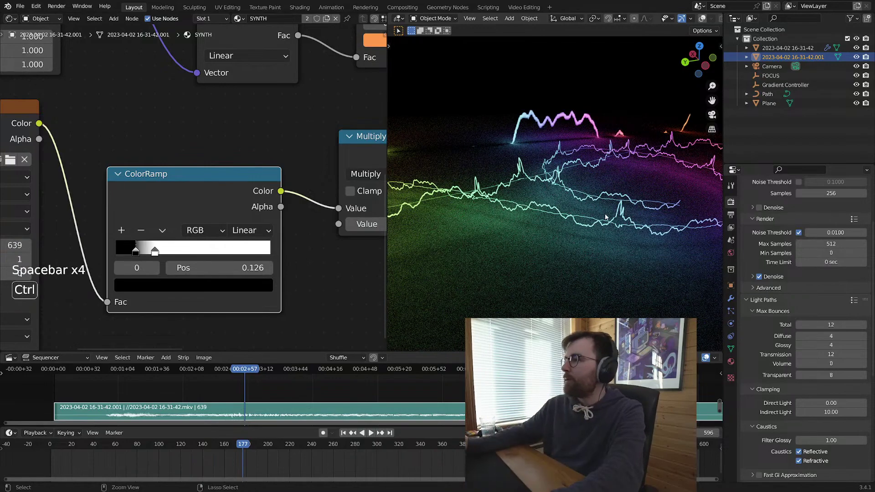
key(ctrl+z)
key(ctrl+z)
key(alt+a)
key(ctrl+s)
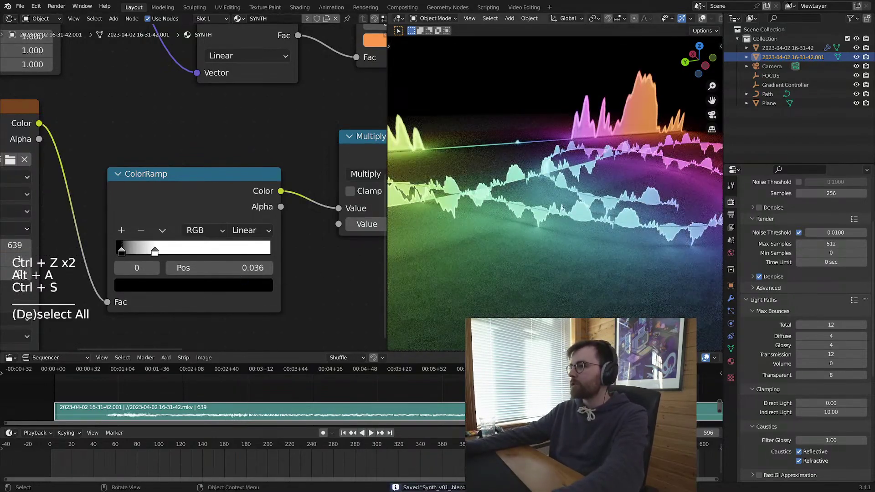
Step: Replace the node editor with a 3D viewport and select the treble-clef waveform ribbon in it
click(652, 91)
key(alt+a)
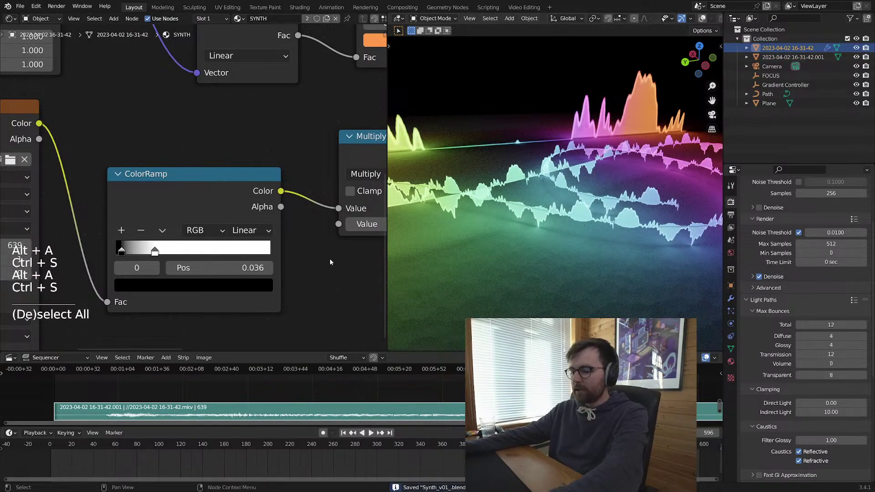
key(shift+F5)
key(alt+a)
middle_drag(283, 243, 267, 225)
key(ctrl+s)
scroll(292, 253, up, 2)
middle_drag(266, 226, 241, 232)
click(241, 230)
click(243, 213)
key(alt+a)
click(243, 213)
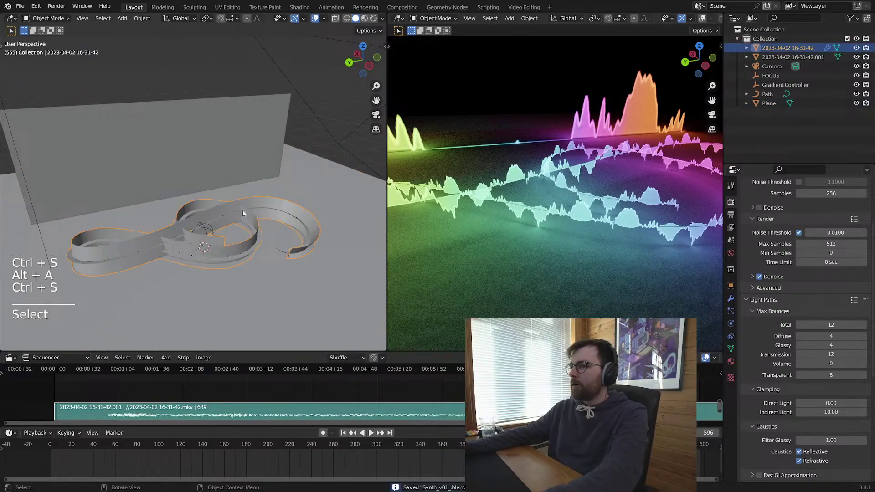
Step: Give the large upright waveform its own copy of the SYNTH material named Synth SIDE, and save the file
click(730, 362)
click(793, 56)
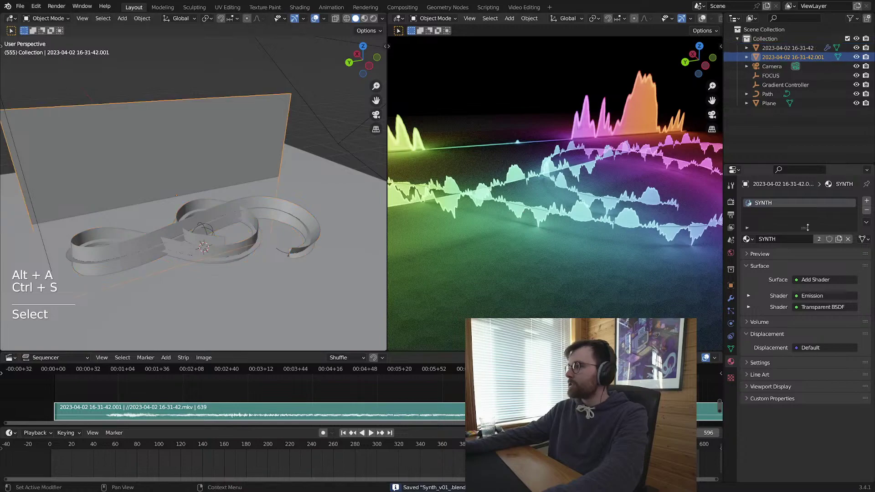
click(838, 239)
double_click(805, 239)
text(Synth S)
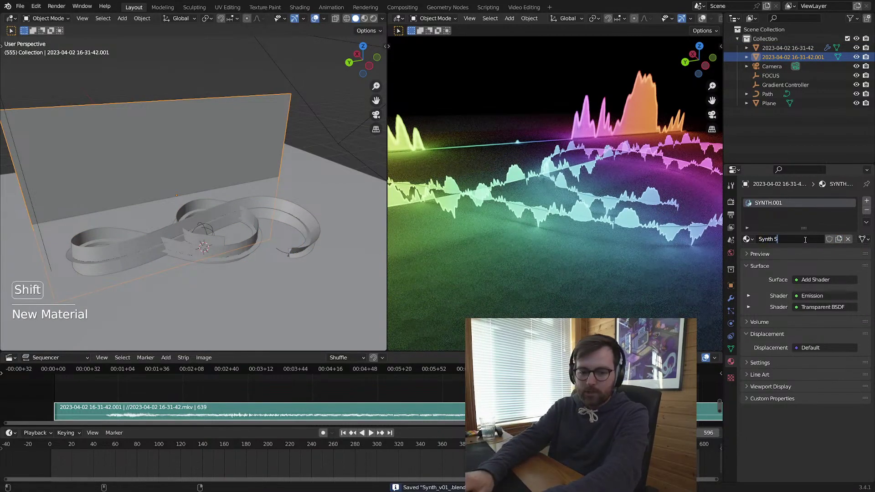
text(IDE)
key(Return)
key(alt+a)
key(ctrl+s)
Step: In the Synth SIDE material, raise the waveform ColorRamp's black stop and set its white stop to position 0.190, saving the file
key(shift+F3)
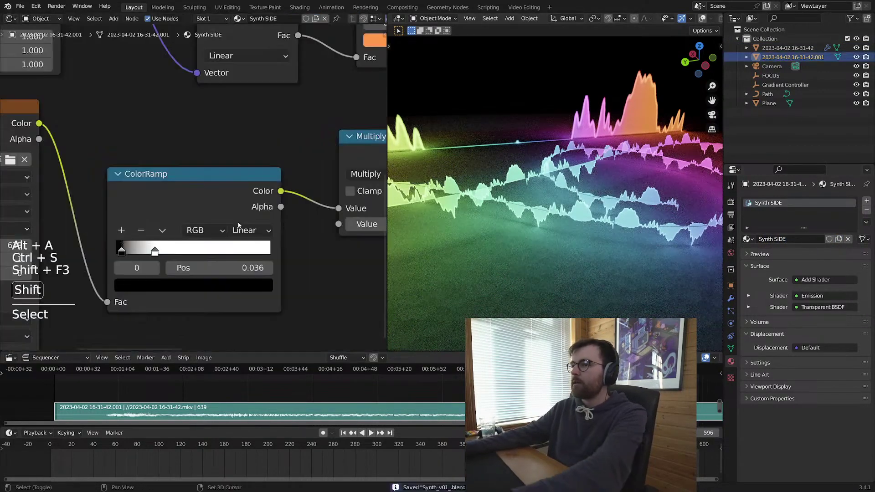
scroll(233, 155, down, 1)
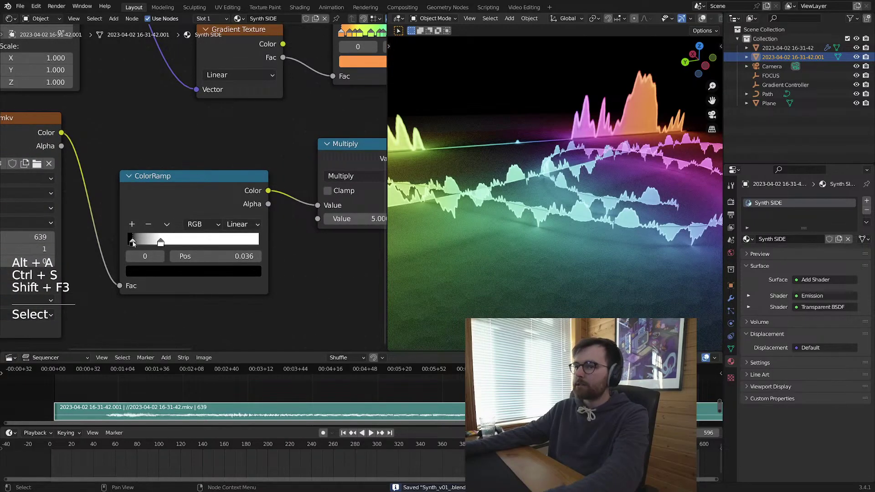
drag(133, 243, 152, 241)
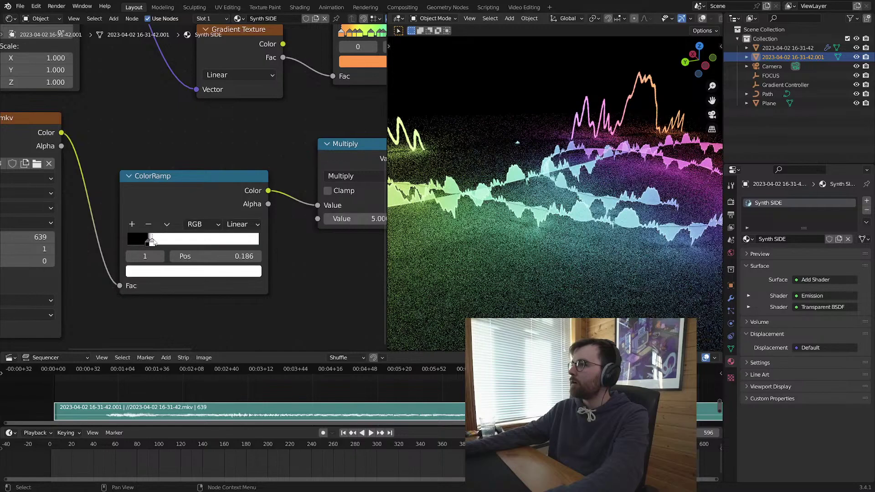
key(alt+a)
key(ctrl+s)
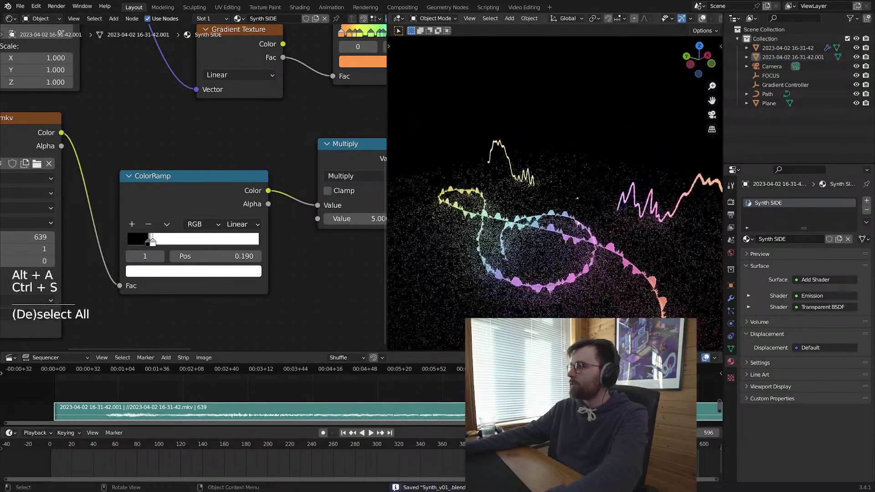
Step: Look through the camera, save the file, and play the animation to check both waveforms
key(KP_0)
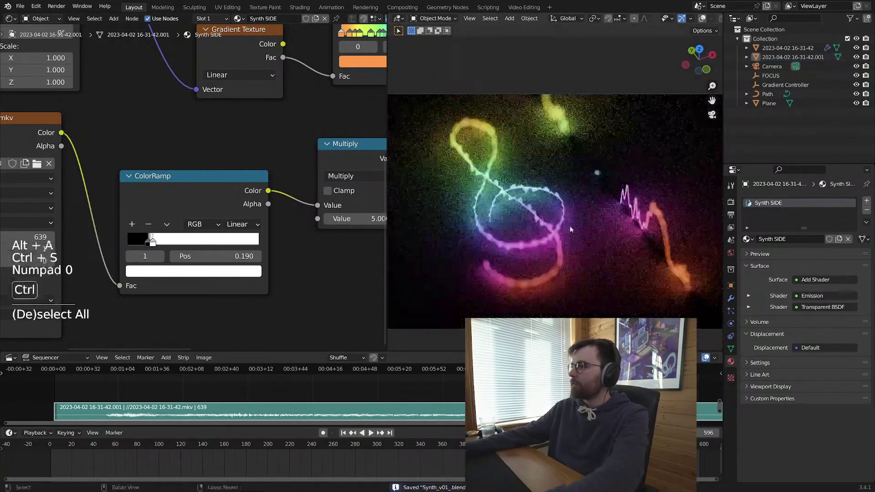
key(ctrl+s)
key(space)
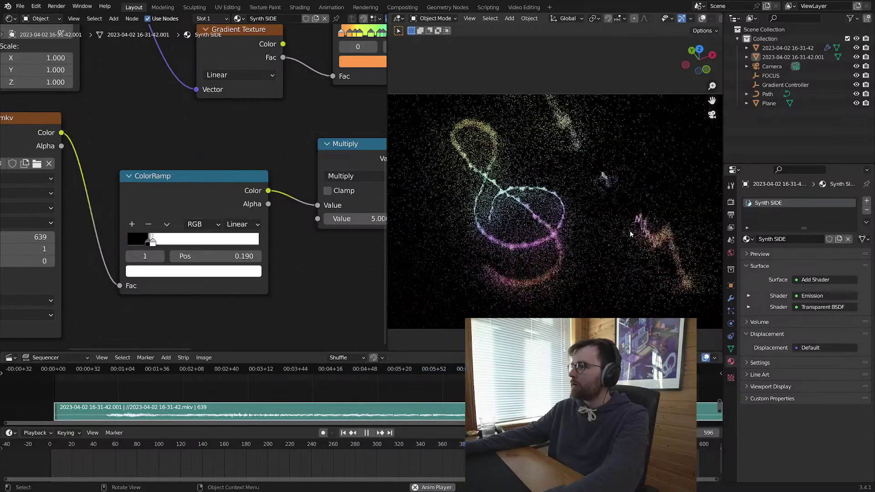
key(space)
Step: Move the treble-clef waveform into a new collection named Hidden
key(shift+F5)
key(alt+a)
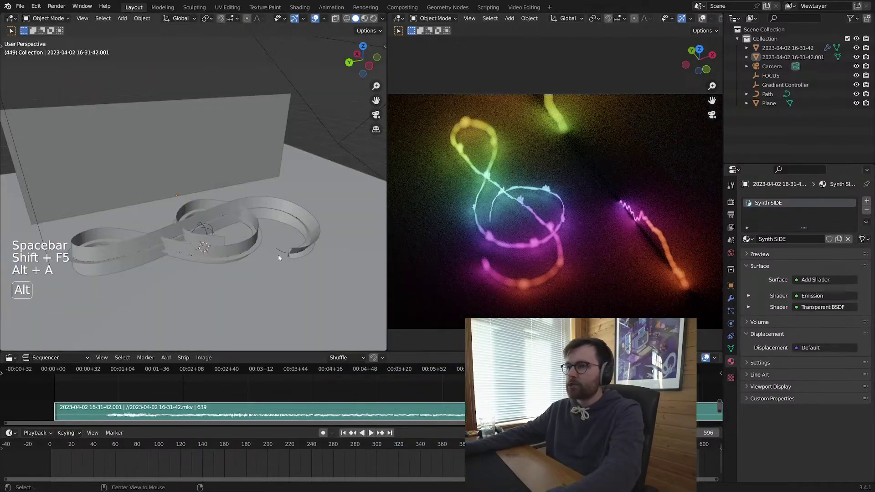
key(ctrl+s)
middle_drag(319, 292, 200, 199)
click(200, 199)
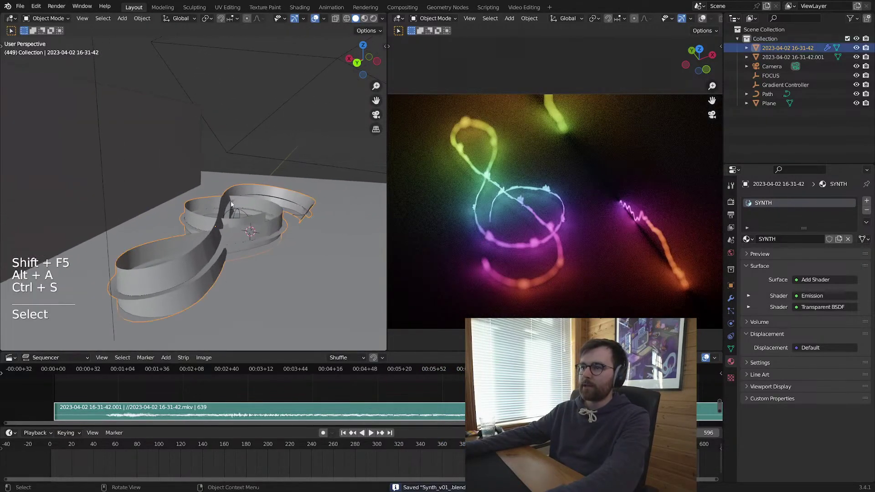
key(m)
click(247, 203)
text(G)
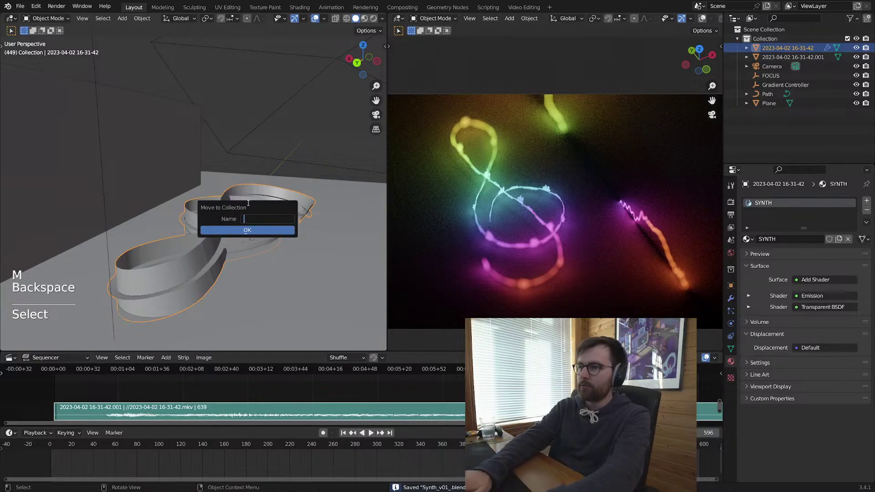
key(Return)
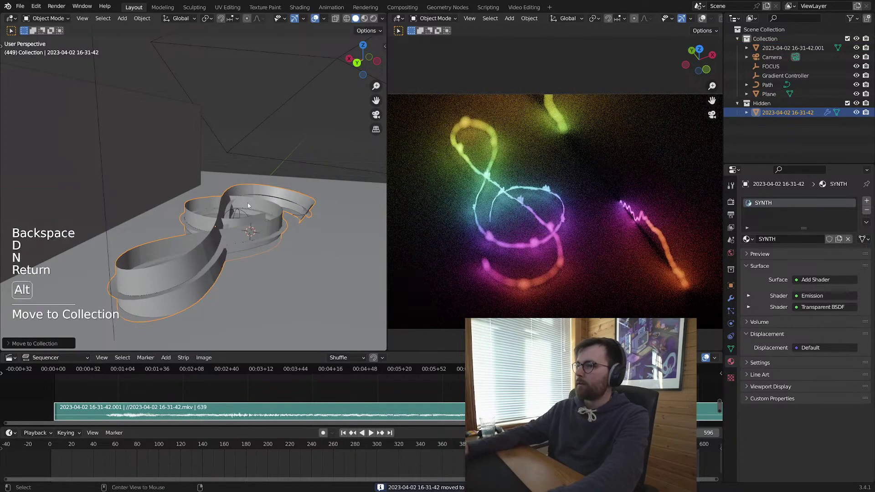
Step: Show only the main collection in the viewport so the Hidden collection is switched off, and save the file
key(alt+a)
key(ctrl+s)
key(1)
key(ctrl+s)
Step: In the large waveform's Synth SIDE material, move the Transparent BSDF node below the Emission node and check its colour
middle_drag(251, 235, 233, 198)
click(234, 197)
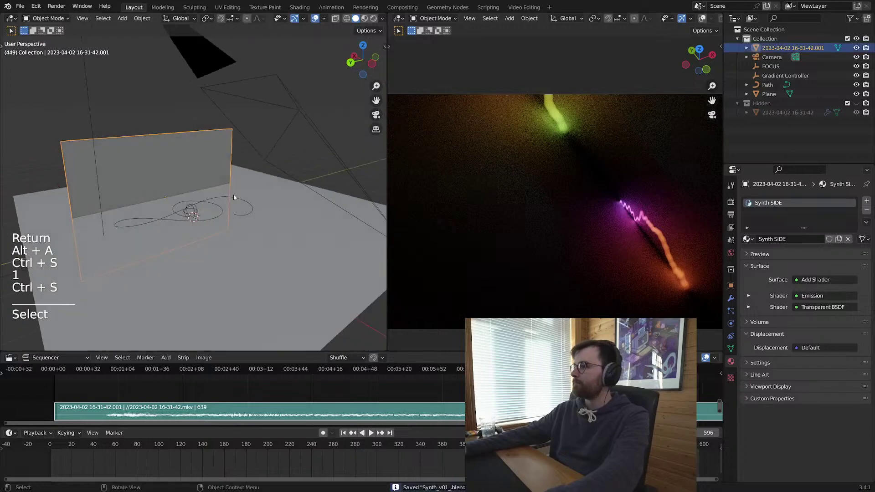
key(shift+F3)
scroll(264, 139, down, 3)
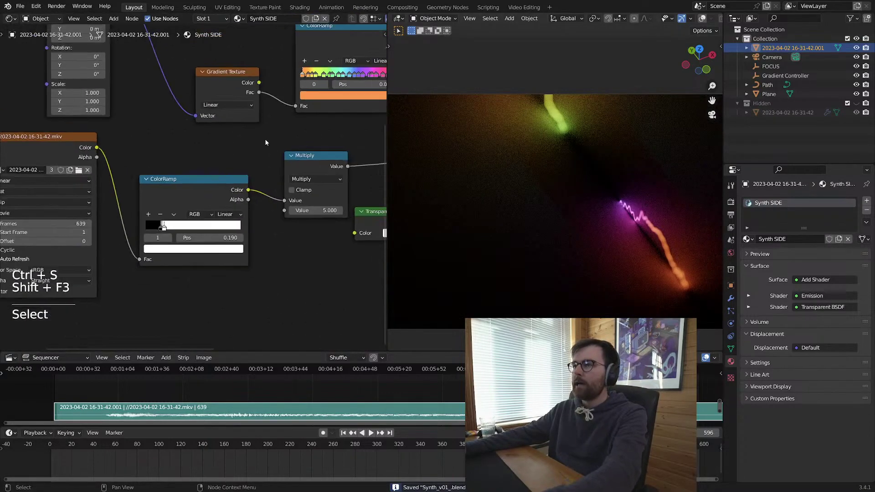
middle_drag(289, 177, 167, 164)
click(58, 233)
click(67, 248)
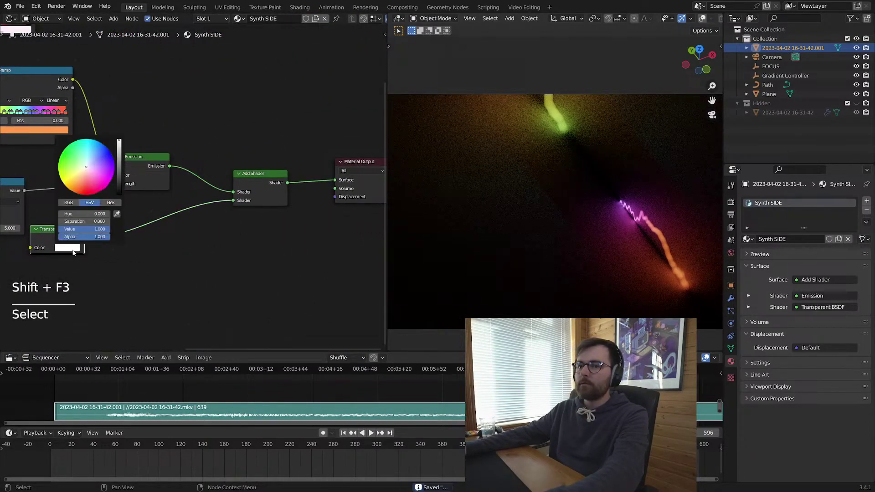
middle_drag(193, 269, 324, 265)
drag(191, 226, 251, 223)
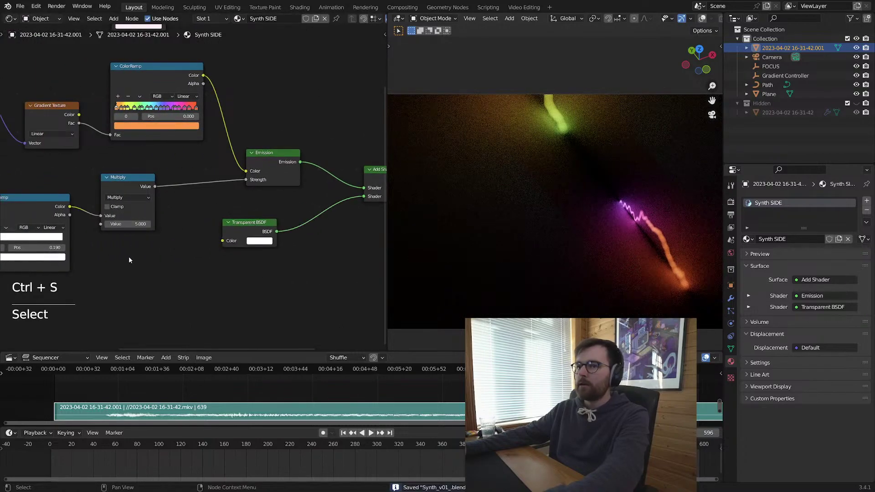
middle_drag(154, 257, 205, 256)
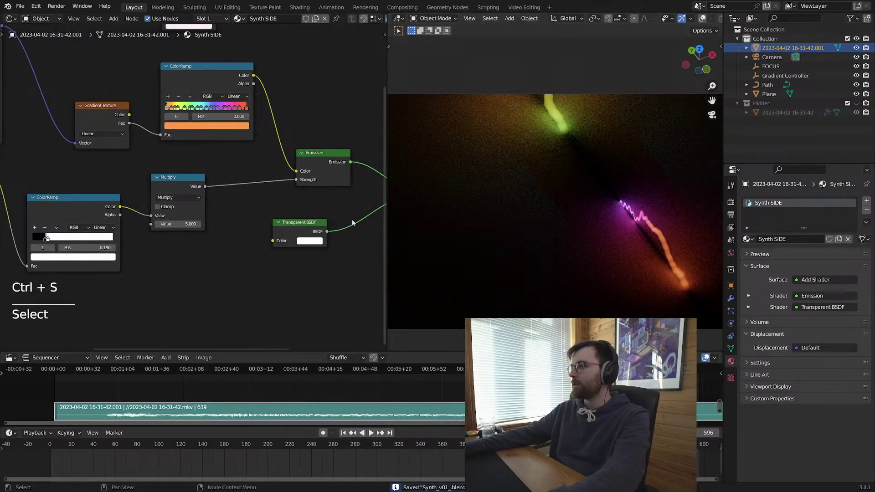
click(308, 240)
mouse_move(361, 135)
mouse_down()
mouse_move(362, 169)
mouse_move(361, 133)
mouse_up()
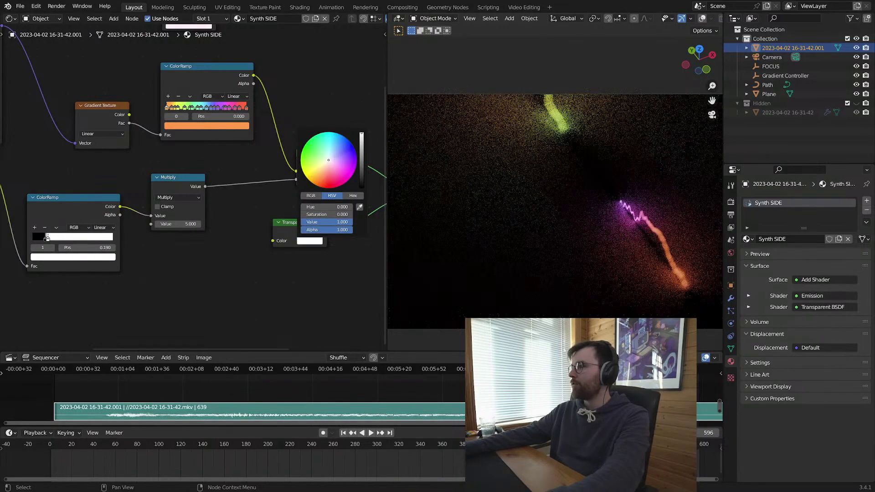
Step: Set the Multiply node's value to 125 and inspect the large waveform's light on the ground from several angles
click(731, 285)
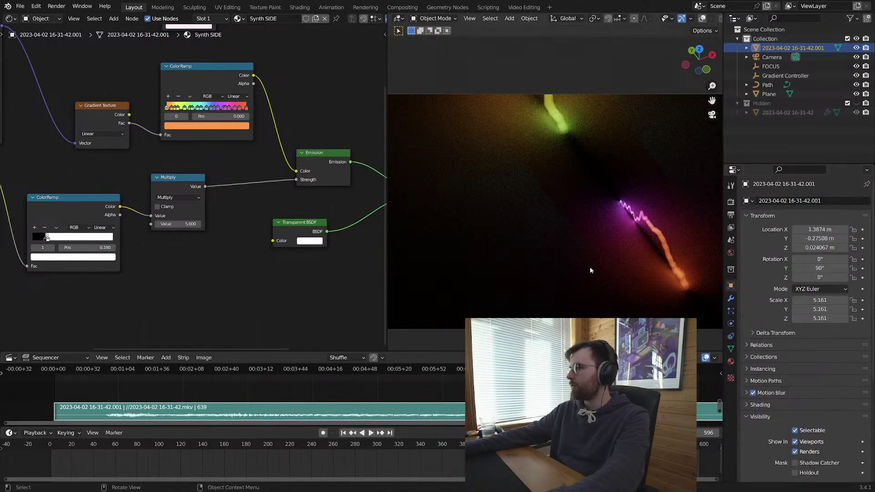
middle_drag(590, 266, 619, 256)
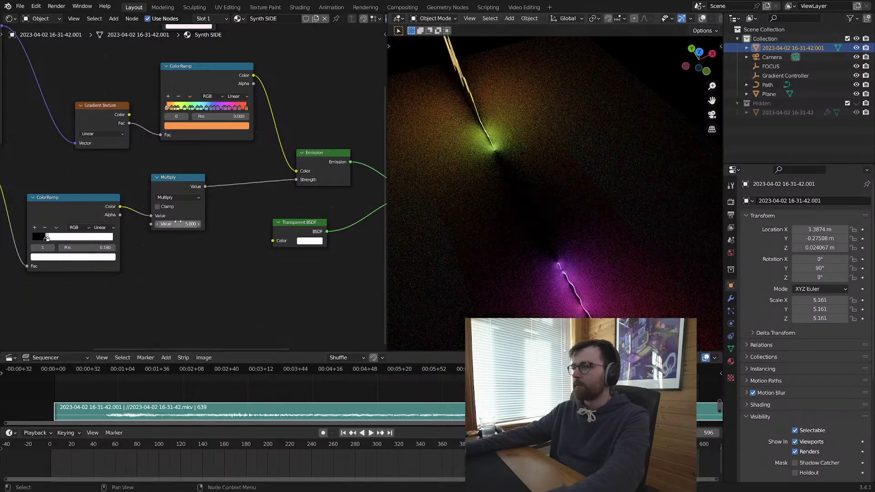
text(125)
key(Return)
middle_drag(551, 222, 586, 240)
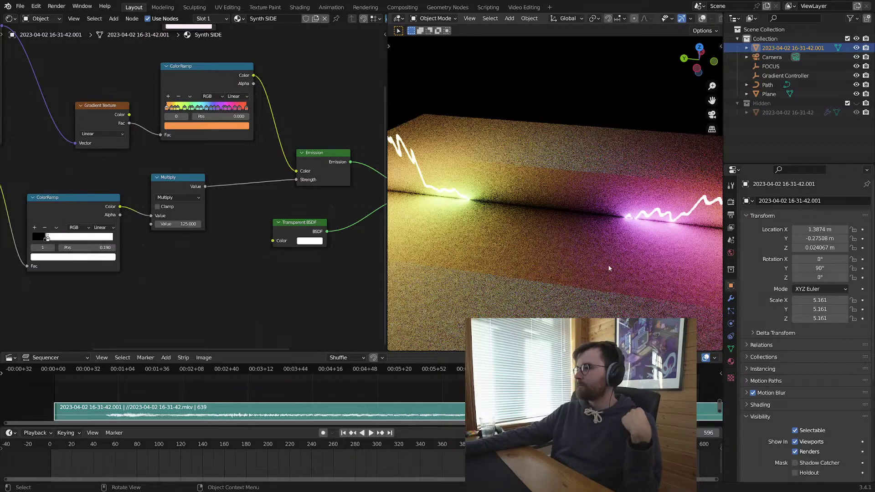
middle_drag(601, 283, 563, 259)
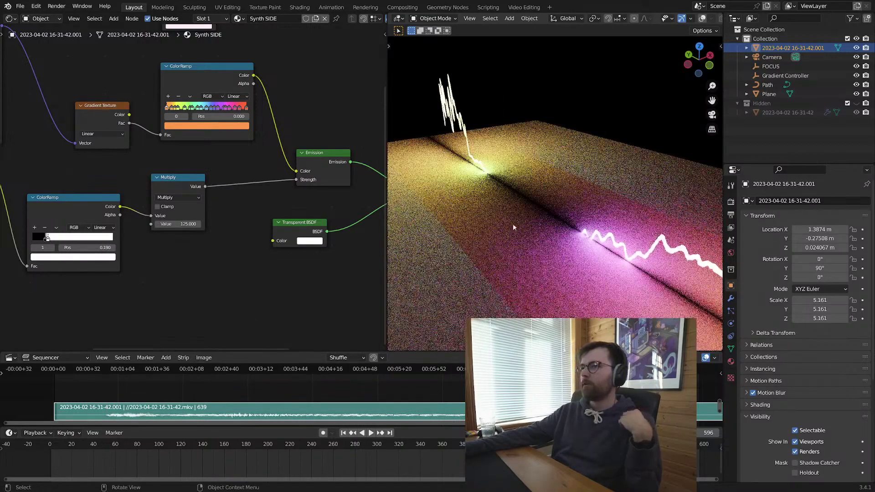
Step: Examine the Synth SIDE shader nodes along with the material and render settings affecting the large waveform's light
middle_drag(332, 108, 127, 108)
drag(227, 178, 233, 168)
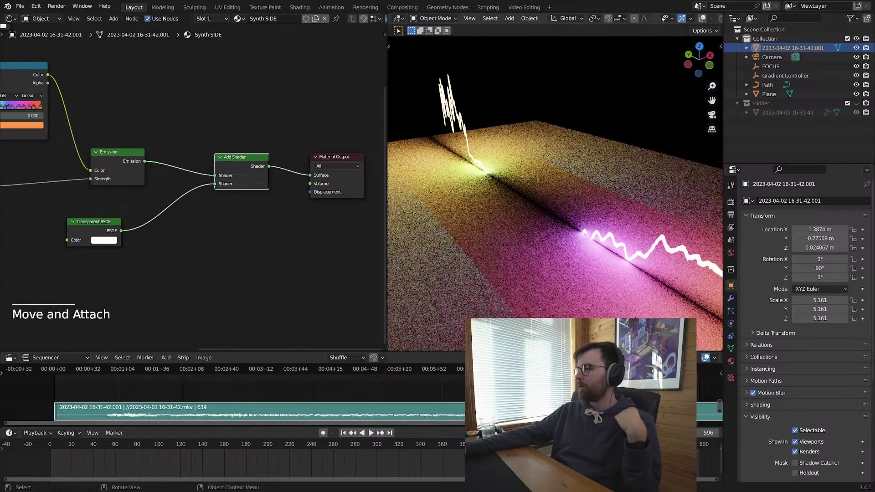
click(731, 362)
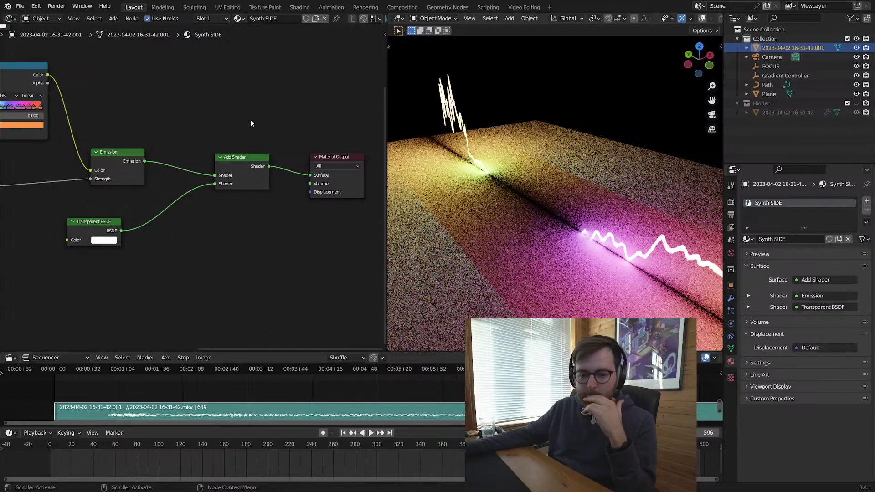
middle_drag(251, 121, 357, 129)
click(730, 203)
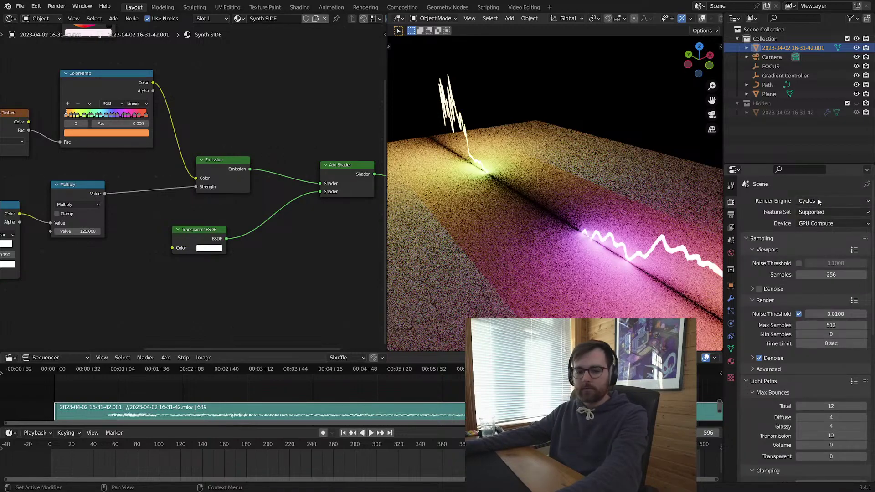
ctrl+scroll(307, 272, left, 5)
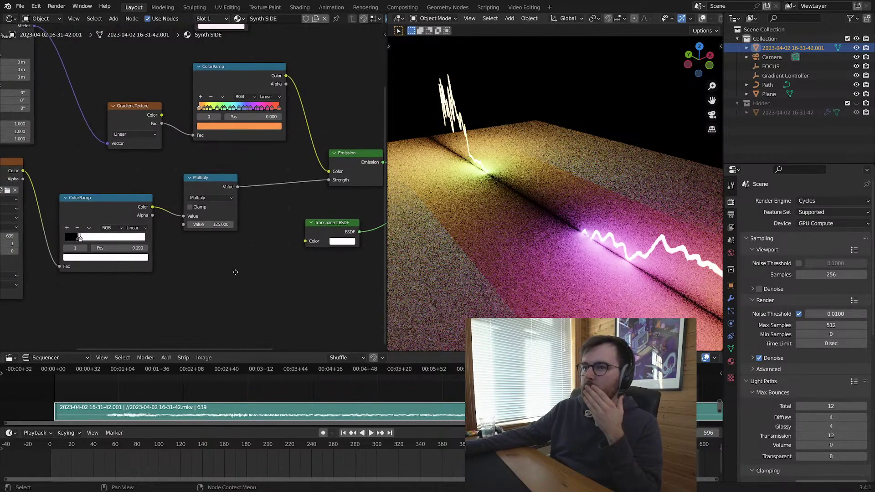
ctrl+scroll(238, 269, right, 2)
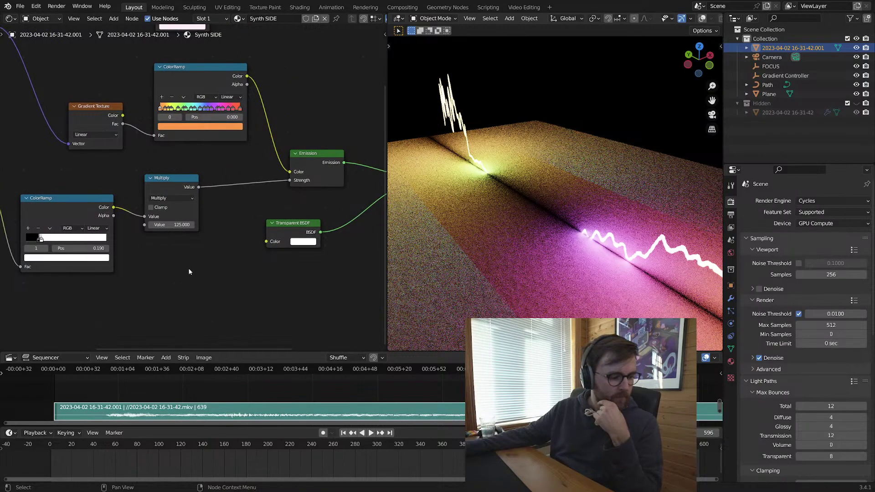
ctrl+scroll(193, 269, right, 6)
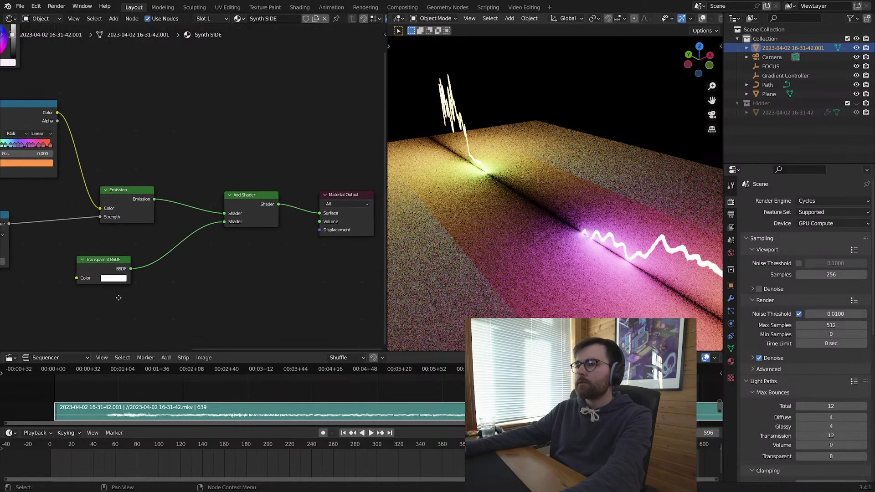
ctrl+scroll(247, 270, left, 4)
ctrl+scroll(209, 233, left, 5)
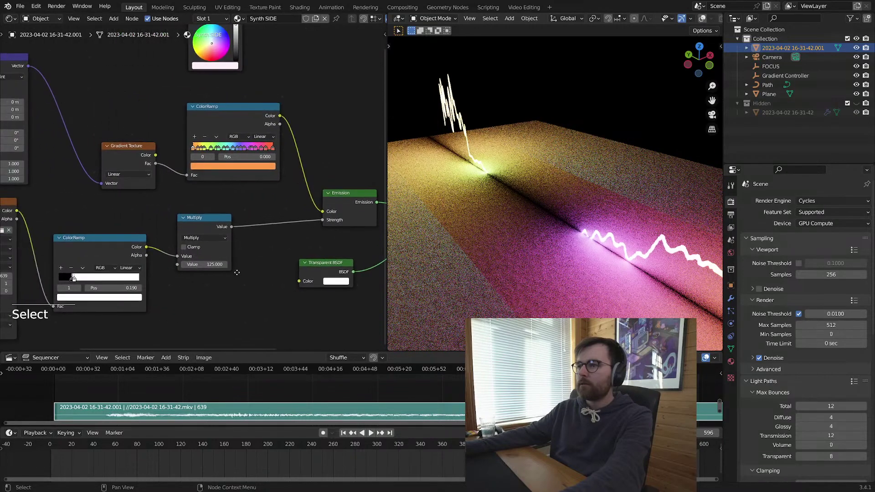
Step: Preview the waveform video's ColorRamp output directly on the large waveform and view it from a low side angle
shift+scroll(244, 316, up, 3)
ctrl+scroll(244, 316, right, 4)
scroll(160, 229, up, 4)
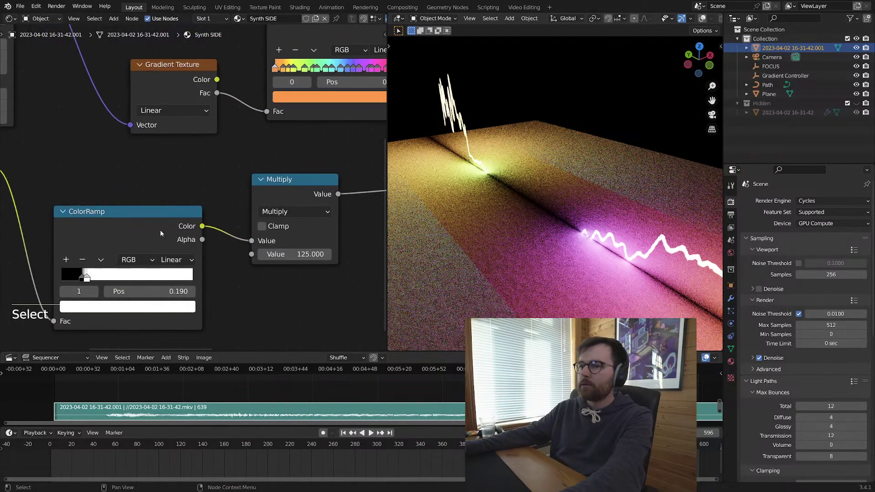
ctrl+shift+click(151, 229)
middle_drag(537, 256, 602, 273)
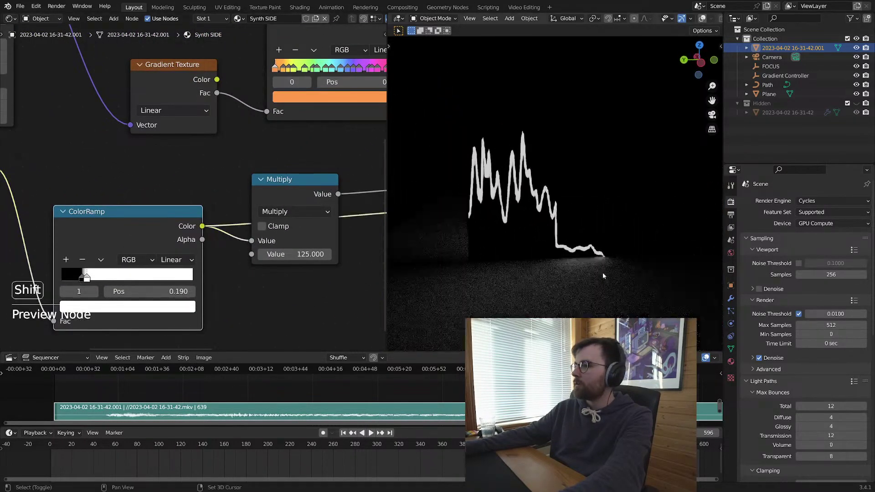
Step: Render the current frame from the existing camera position and close the render result
key(n)
key(n)
key(F12)
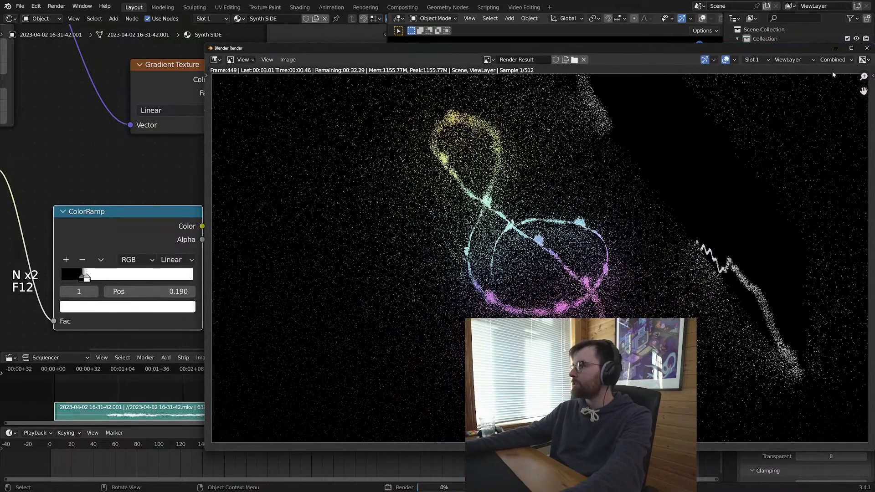
click(868, 48)
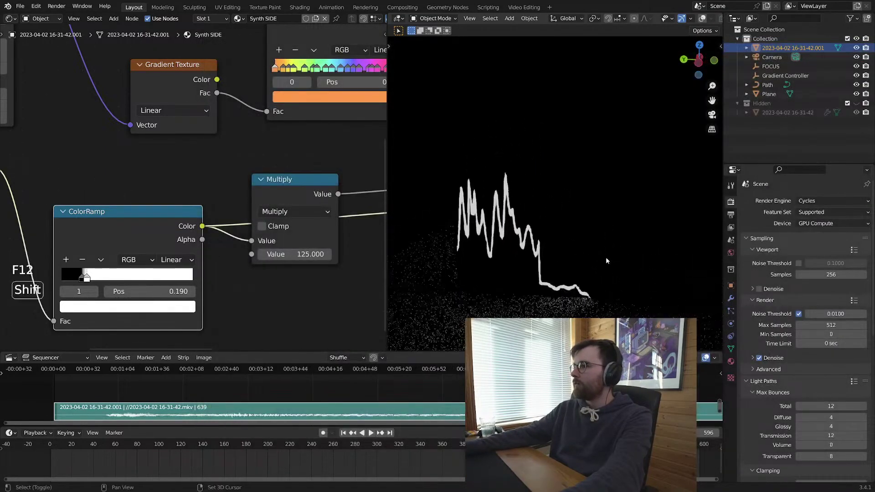
Step: Align the camera to the low side view of the large waveform and turn off its depth of field
key(ctrl+alt+KP_0)
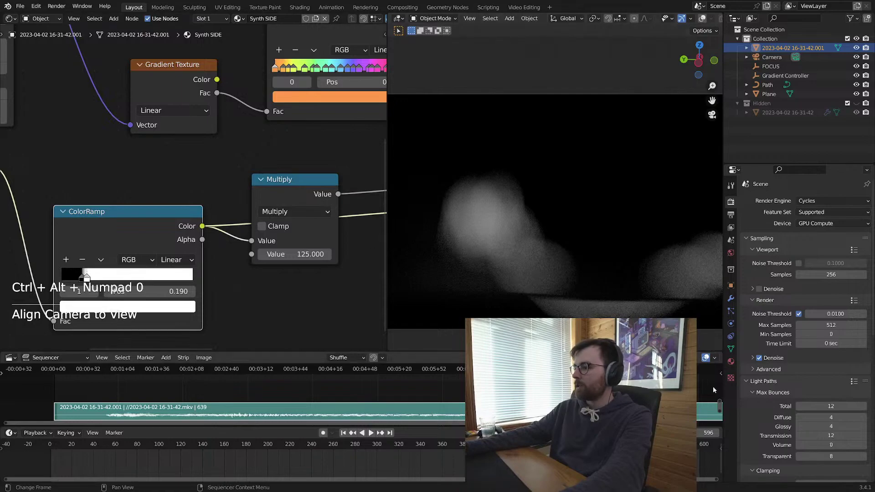
click(772, 57)
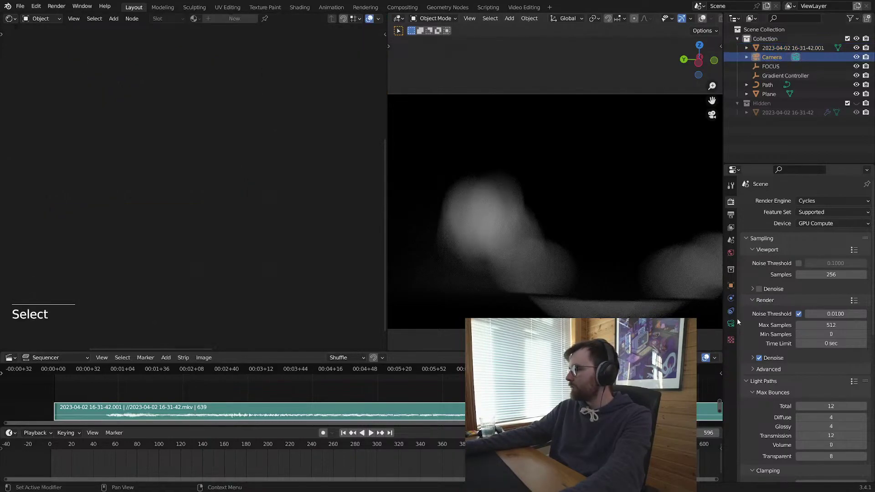
click(731, 323)
click(754, 354)
Step: Render the frame without depth of field, inspect the waveform's light on the ground, and close the render
key(F12)
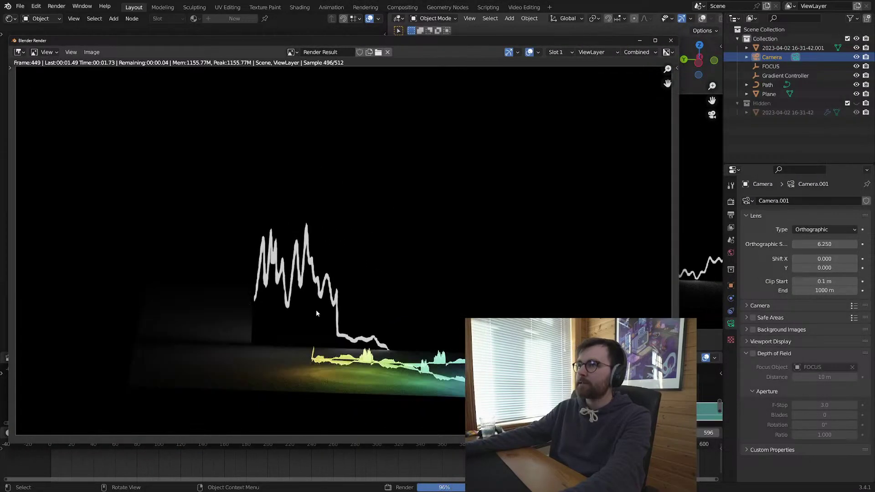
key(n)
click(676, 114)
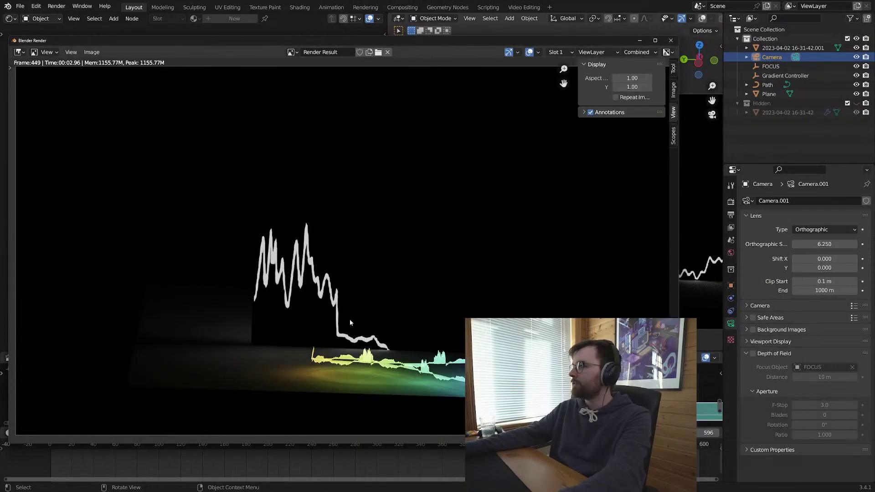
click(308, 321)
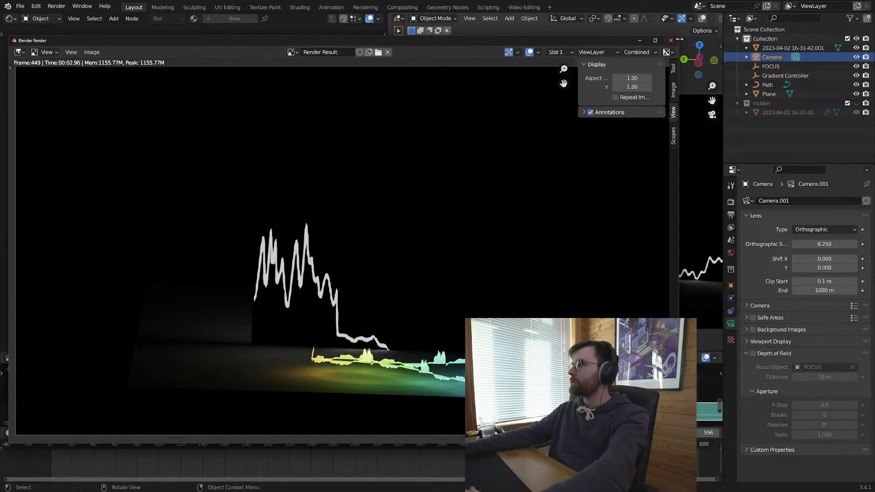
key(Escape)
Step: Turn the camera's depth of field back on and align the camera to an elevated diagonal view of the large waveform
click(753, 354)
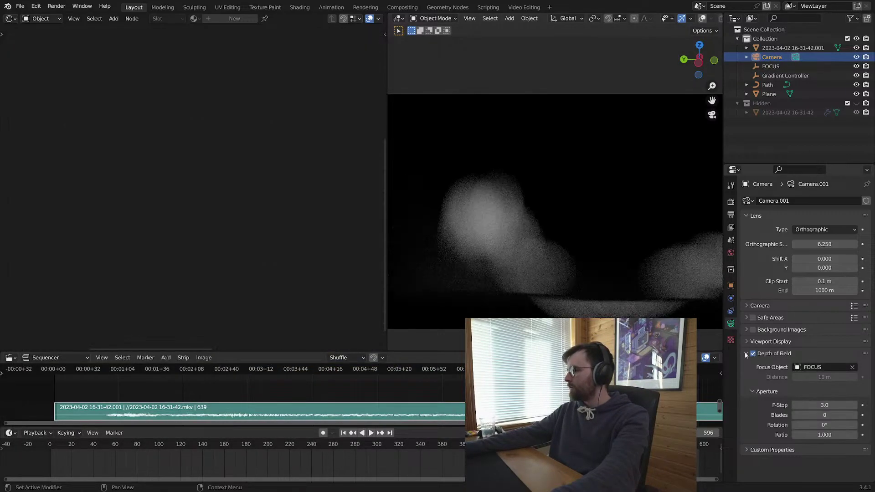
middle_drag(524, 219, 578, 250)
key(ctrl+alt+KP_0)
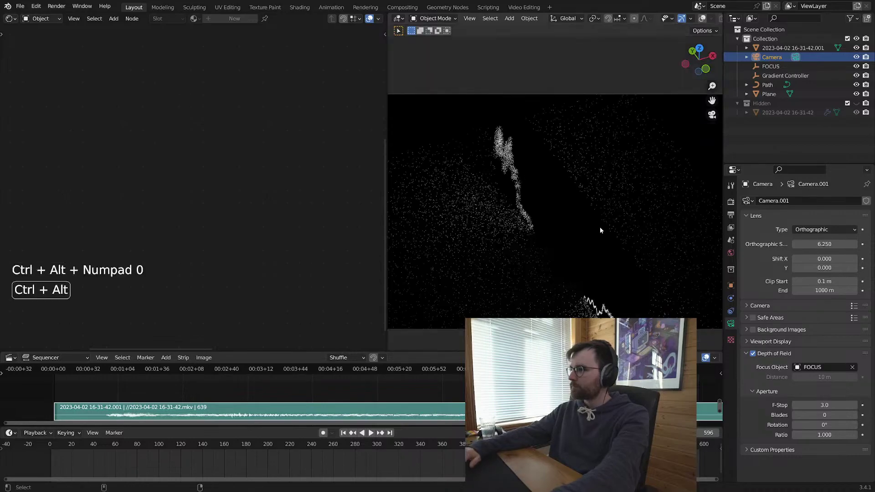
shift+middle_drag(558, 217, 553, 245)
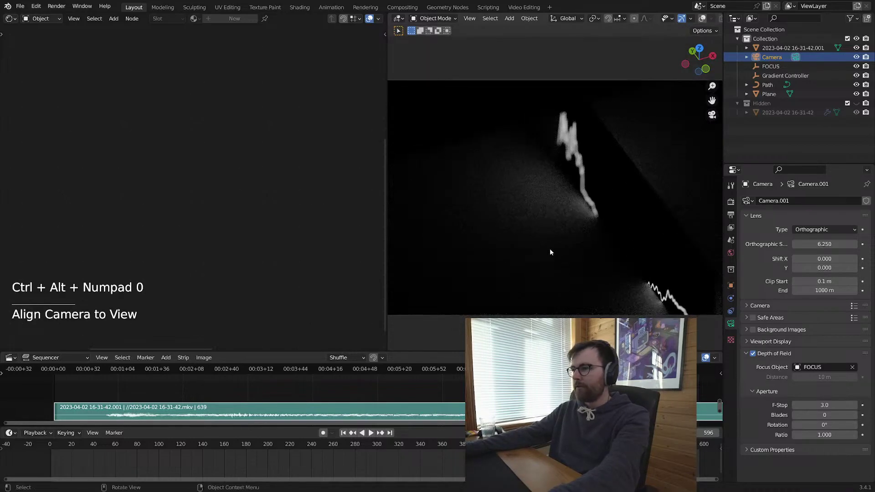
Step: Move the camera about 1.27 m to reframe the large waveform and change the current frame to 214
key(shift+alt+z)
key(g)
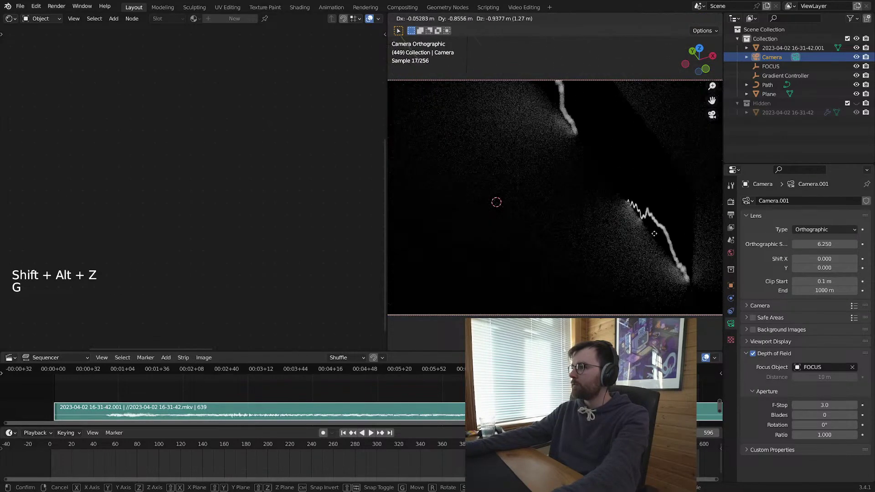
click(654, 233)
drag(385, 370, 284, 375)
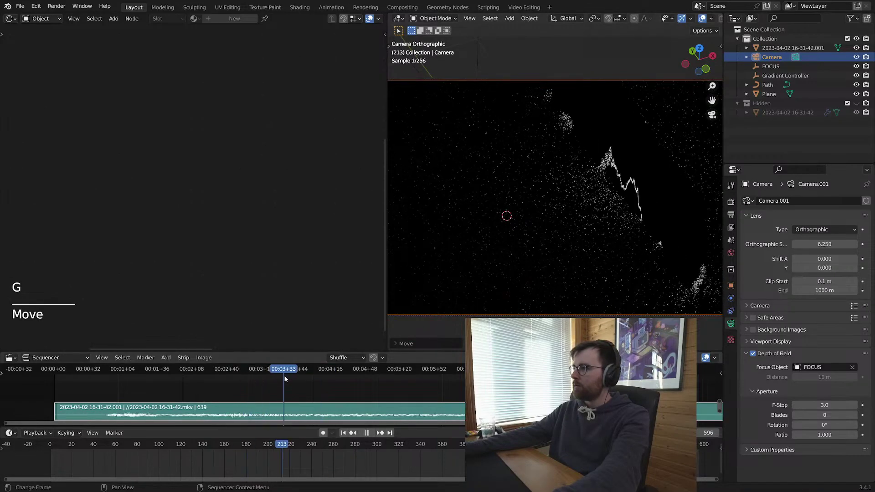
key(alt+a)
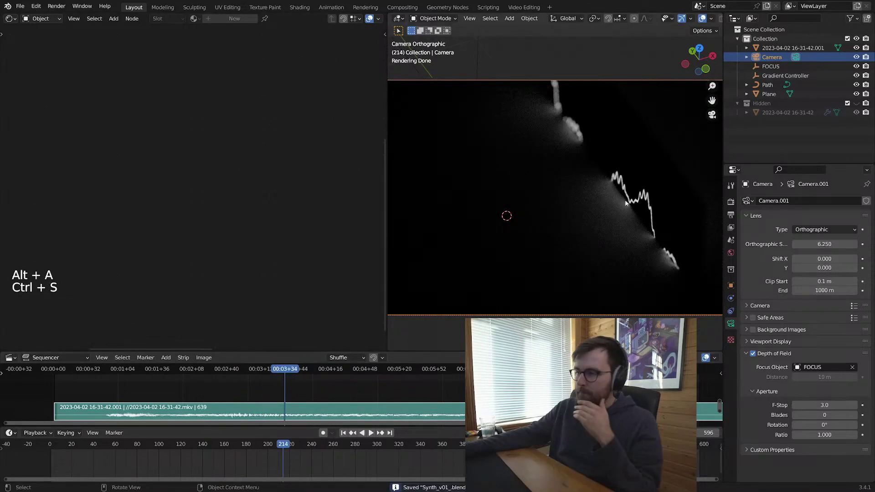
Step: Reconnect the Add Shader node to the Material Output in the large waveform's Synth SIDE material and show its material settings
click(632, 167)
scroll(327, 188, down, 4)
middle_drag(171, 193, 127, 172)
ctrl+shift+click(235, 208)
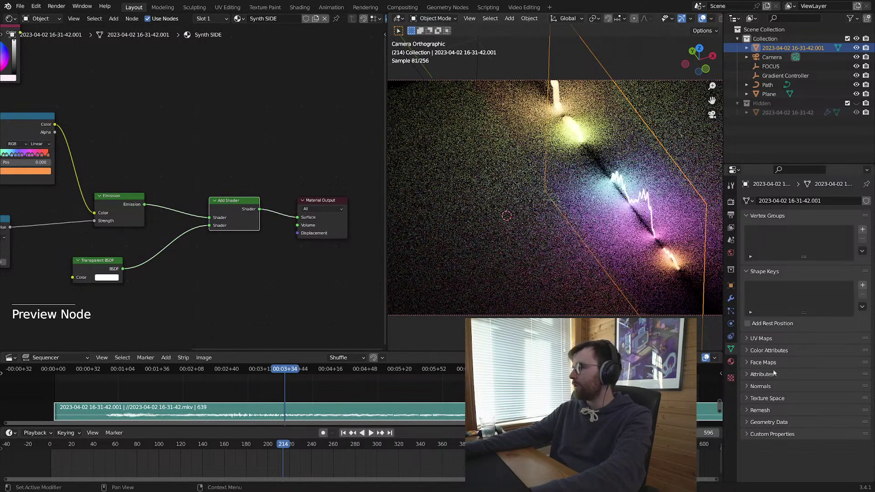
click(731, 361)
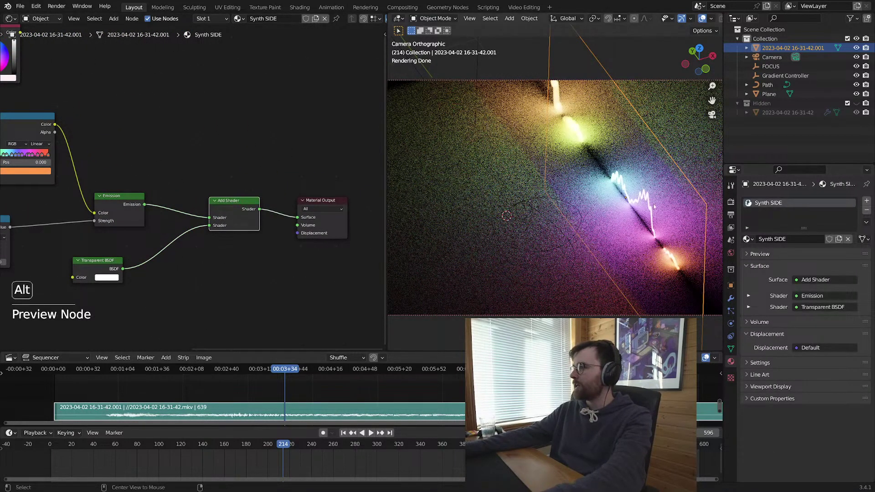
Step: Deselect everything, save the Blender file and hide the viewport overlays
key(alt+a)
key(ctrl+s)
key(shift+alt+z)
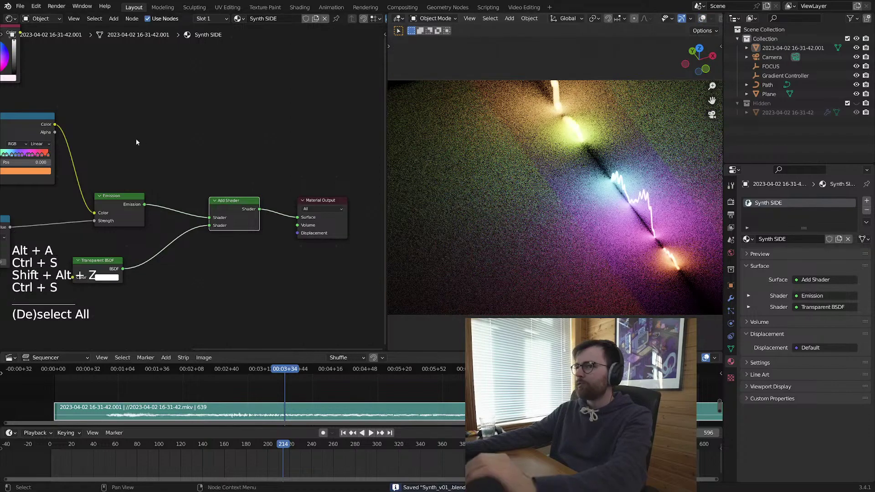
Step: Feed the rainbow ColorRamp from the Gradient Texture's Color output and save the file
scroll(137, 141, down, 4)
middle_drag(136, 141, 269, 152)
scroll(269, 152, up, 3)
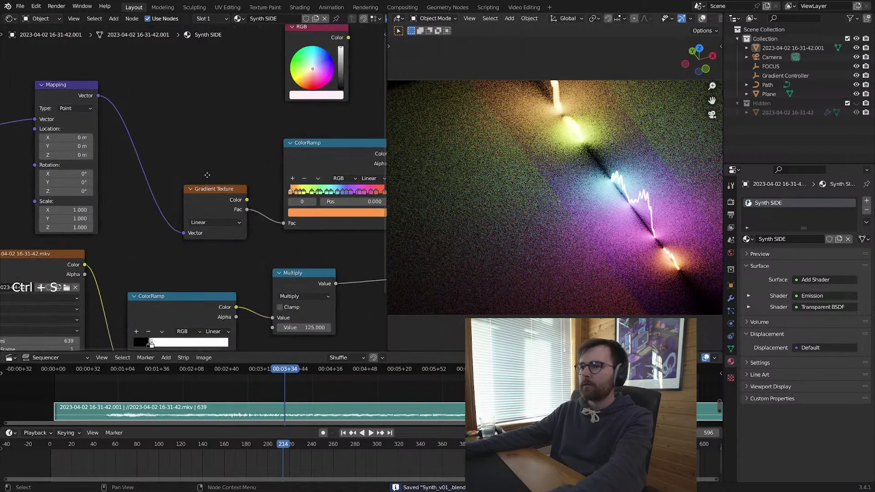
drag(224, 216, 225, 216)
key(ctrl+s)
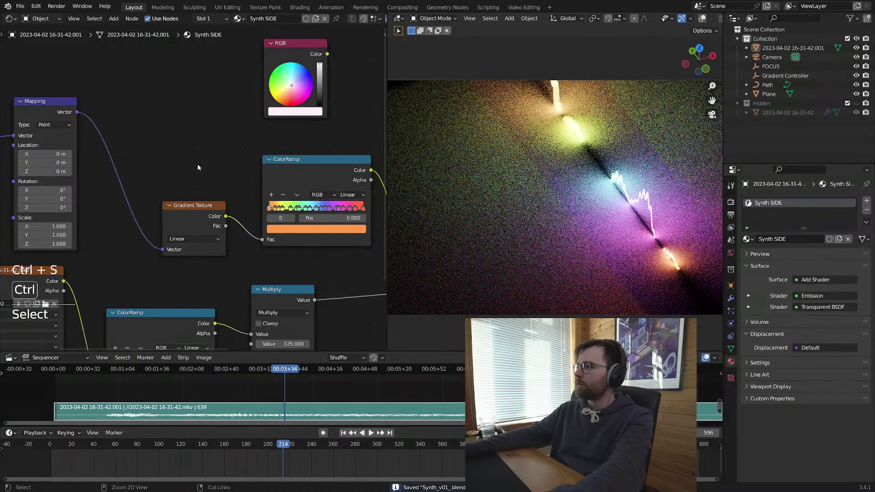
scroll(198, 163, down, 4)
Step: Examine the vertical video plane's mesh in Edit Mode with X-ray toggled, and check its modifiers in the 3D viewport
key(shift+F5)
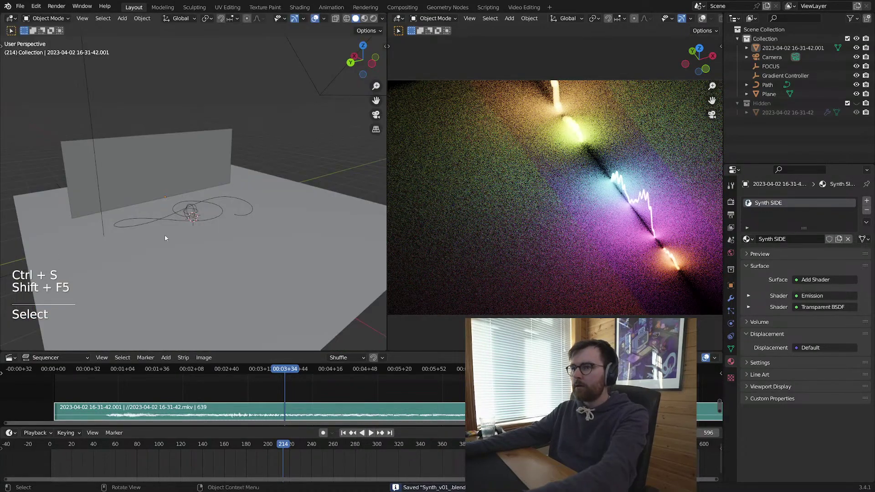
mouse_move(180, 194)
middle_down()
mouse_move(155, 186)
mouse_move(238, 190)
mouse_move(194, 221)
mouse_move(288, 196)
mouse_move(275, 219)
mouse_move(161, 158)
middle_up()
click(155, 185)
scroll(238, 190, down, 5)
key(Tab)
key(Tab)
click(731, 298)
key(Tab)
key(alt+a)
key(z)
key(alt+z)
key(alt+z)
key(Tab)
key(alt+a)
key(ctrl+s)
click(162, 159)
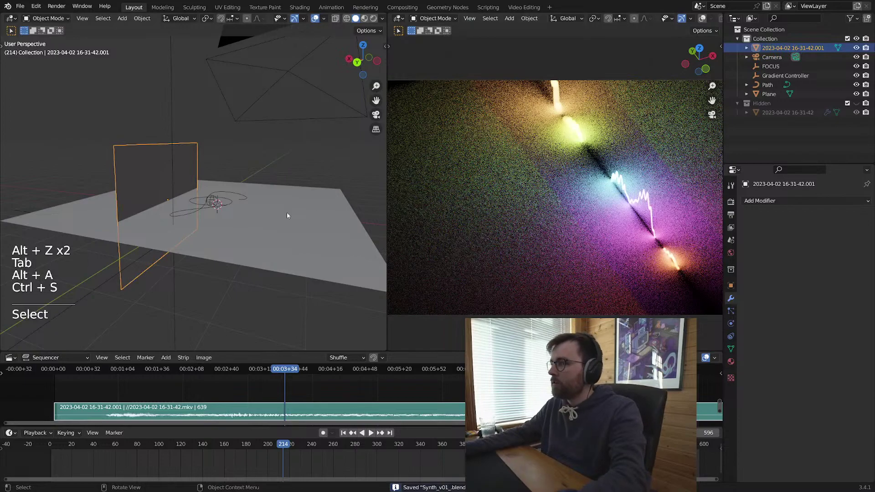
Step: Select the floor plane and disconnect the Displacement node from its Material.001 output
click(287, 215)
middle_drag(287, 215, 335, 213)
click(731, 360)
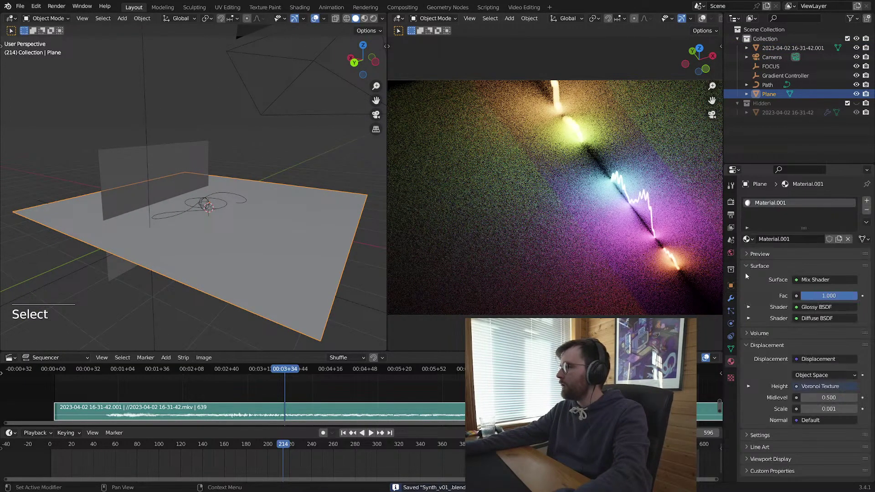
key(shift+F3)
scroll(193, 186, up, 2)
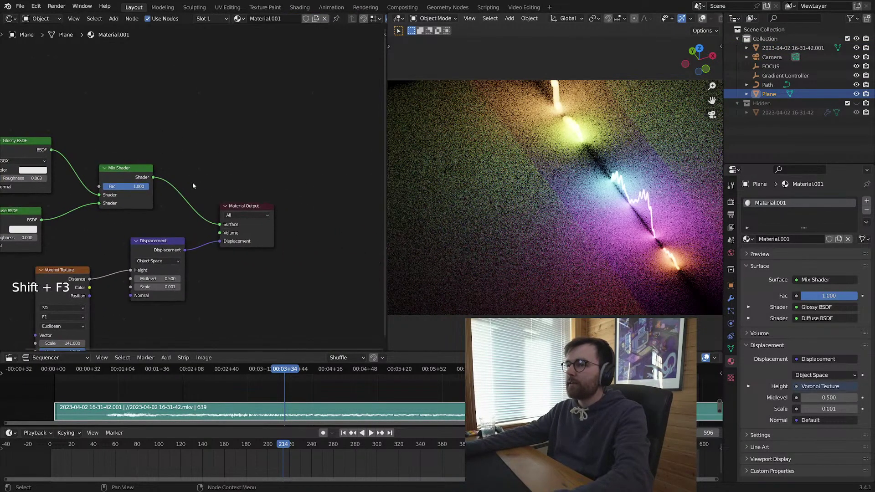
ctrl+right_drag(201, 235, 203, 253)
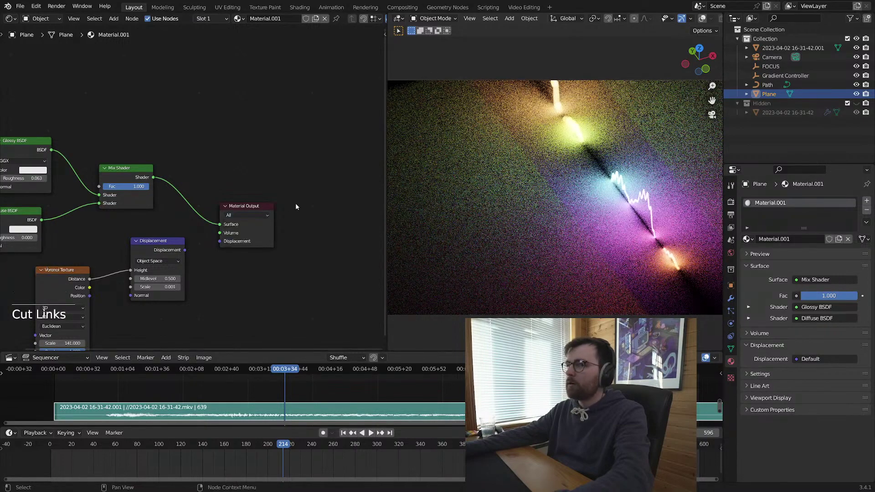
Step: Replace the Mix Shader feeding the floor material's Surface input with a new Diffuse BSDF
drag(246, 206, 312, 191)
ctrl+right_drag(214, 177, 220, 228)
key(shift+a)
mouse_move(189, 200)
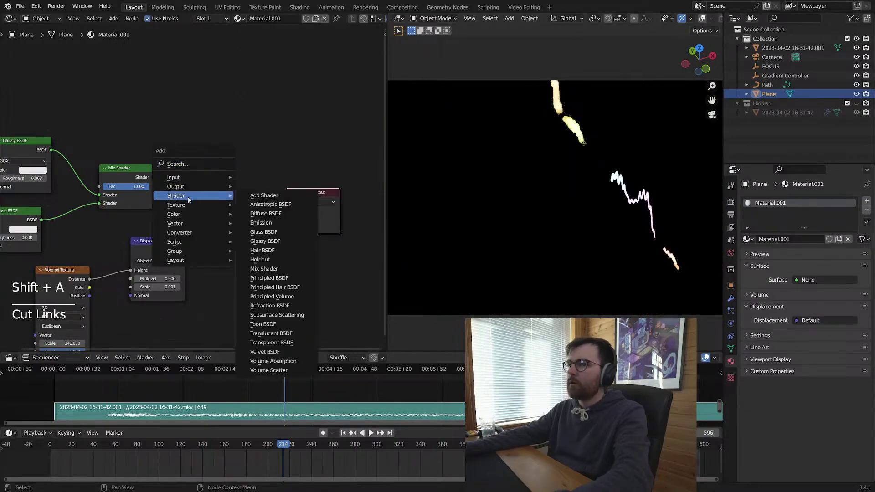
click(265, 213)
drag(286, 212, 285, 157)
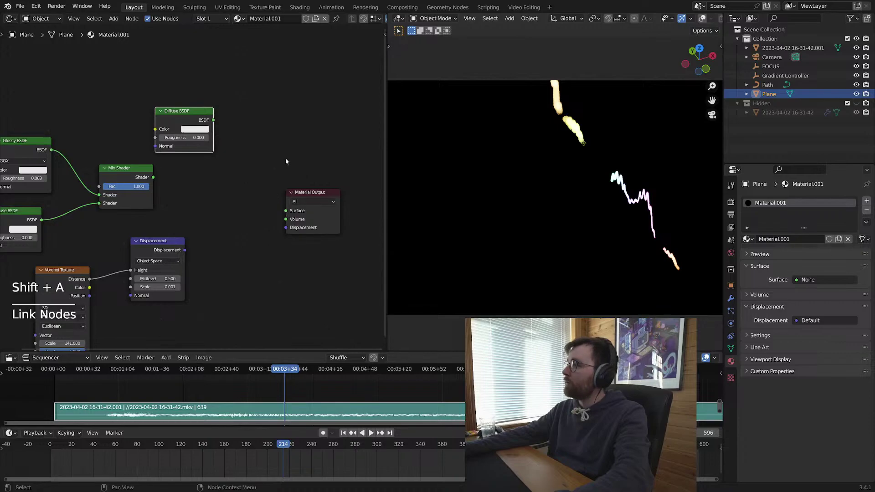
drag(213, 120, 287, 211)
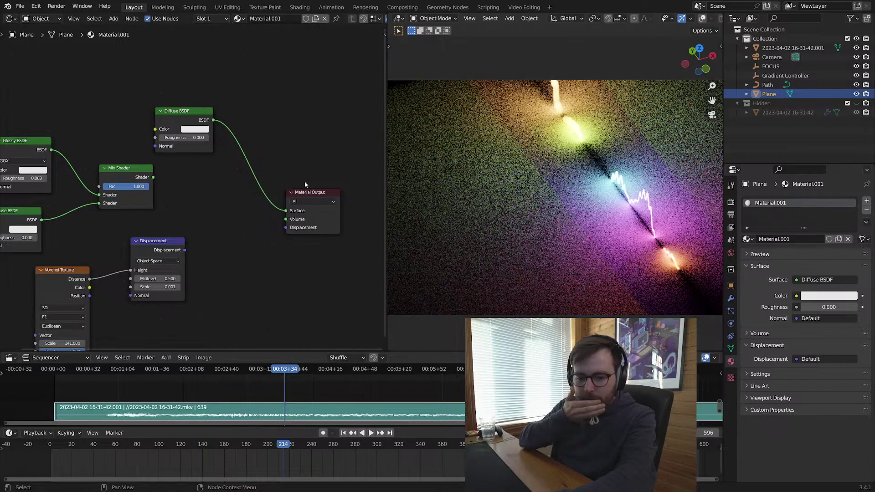
Step: Open the vertical plane's Synth SIDE node network and detach the Multiply node from between the ColorRamp and Emission
key(shift+F5)
click(172, 151)
key(shift+F3)
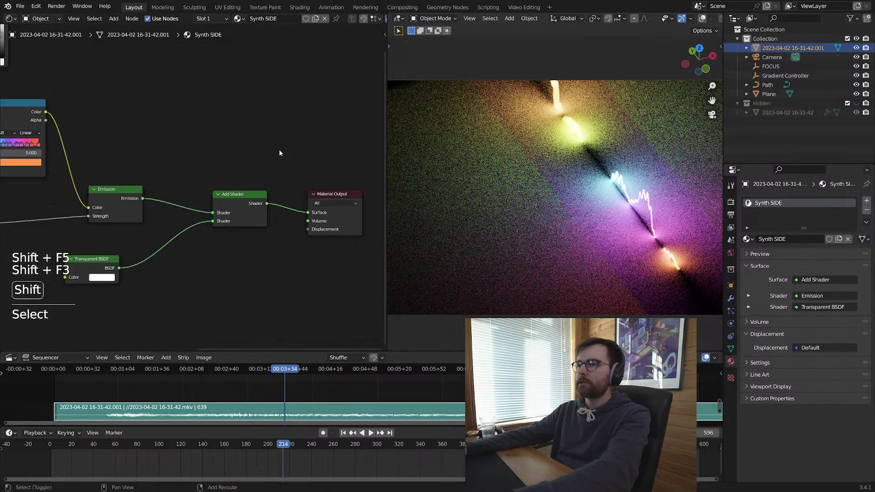
middle_drag(214, 168, 414, 132)
drag(233, 177, 268, 174)
middle_drag(300, 162, 287, 167)
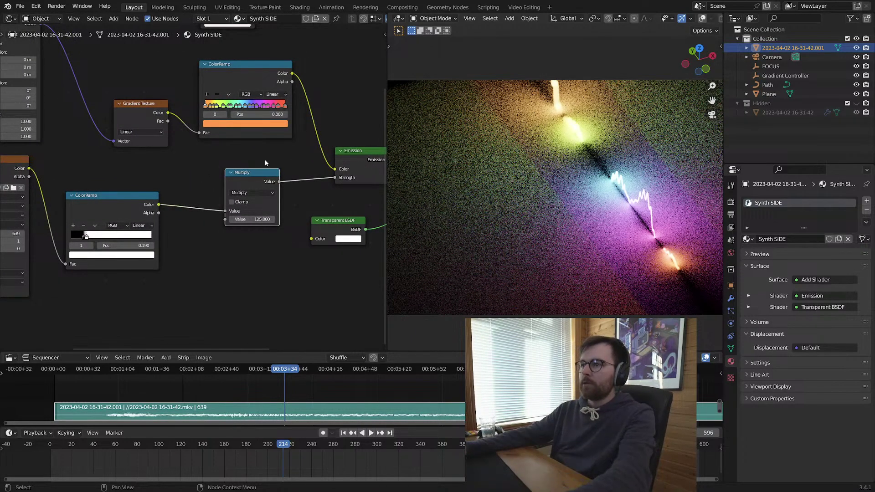
scroll(255, 183, down, 4)
scroll(208, 196, up, 2)
alt+drag(208, 196, 202, 248)
Step: Move the Add Shader and Material Output nodes farther away from the Emission node
middle_drag(319, 160, 165, 167)
scroll(173, 167, down, 2)
drag(295, 165, 200, 255)
click(251, 268)
drag(290, 150, 181, 283)
key(g)
click(233, 287)
click(233, 287)
Step: Try inserting the Multiply node between the video texture and the black-and-white ColorRamp
scroll(110, 219, up, 2)
middle_drag(105, 216, 346, 182)
click(242, 227)
drag(243, 226, 226, 251)
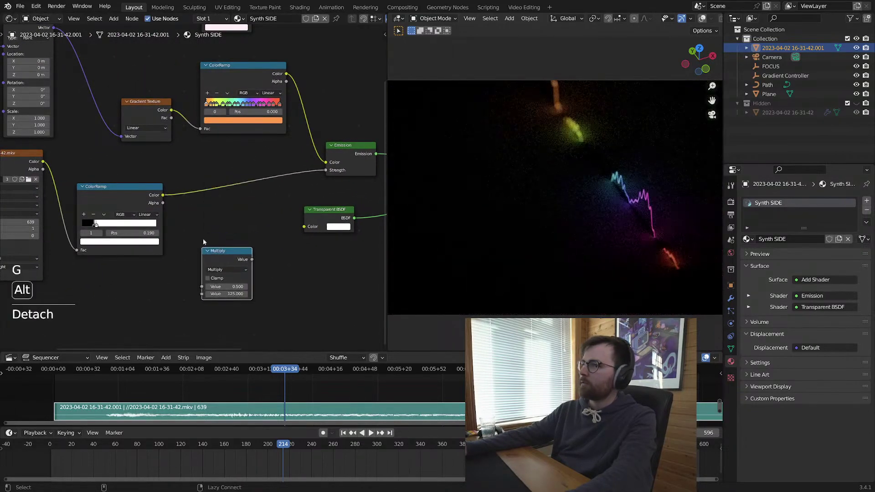
drag(123, 187, 264, 164)
drag(231, 249, 122, 188)
drag(259, 169, 216, 169)
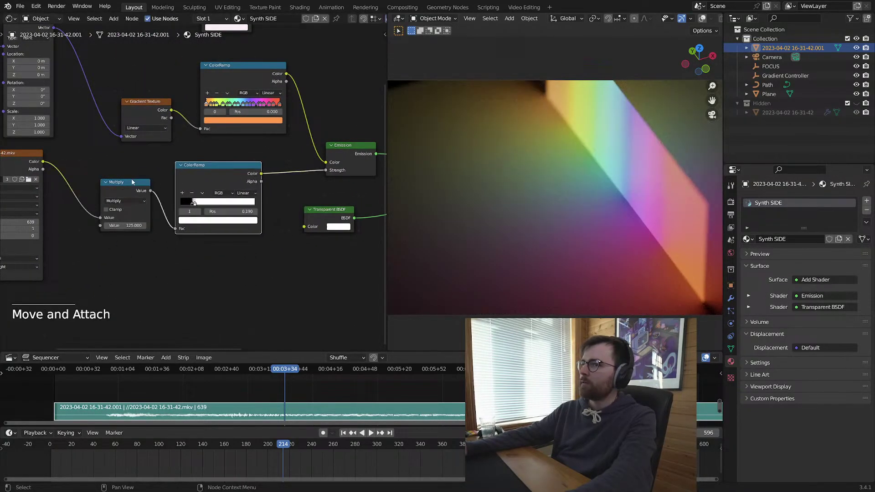
Step: Detach the Multiply node and put it back between the black-and-white ColorRamp and the Emission strength
alt+drag(130, 183, 195, 281)
drag(213, 180, 143, 211)
drag(191, 281, 246, 180)
drag(139, 198, 133, 184)
drag(243, 179, 235, 177)
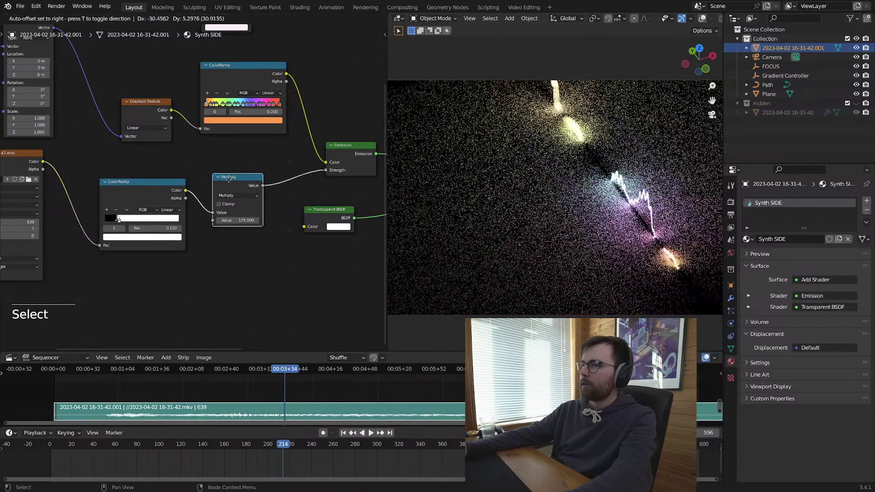
Step: Try the Multiply node with Clamp enabled, then disable Clamp again
click(235, 198)
click(219, 206)
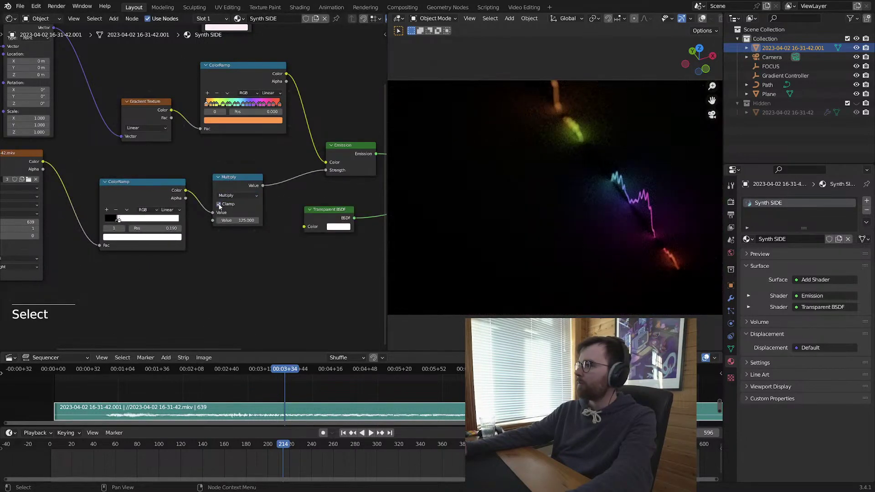
click(220, 205)
Step: Detach the Multiply node and preview the black-and-white ColorRamp directly on the material output
scroll(219, 206, up, 1)
alt+drag(221, 205, 197, 270)
scroll(170, 222, up, 1)
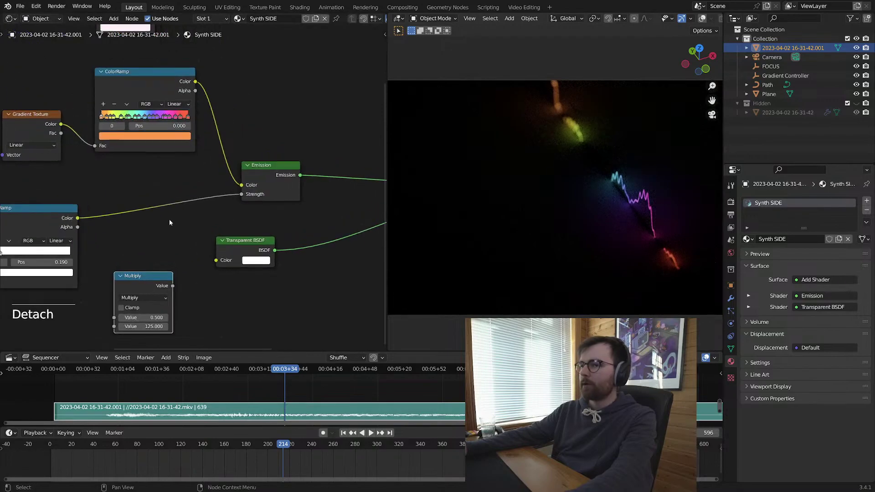
middle_drag(170, 222, 230, 206)
ctrl+shift+click(91, 205)
key(alt+a)
key(ctrl+s)
click(90, 205)
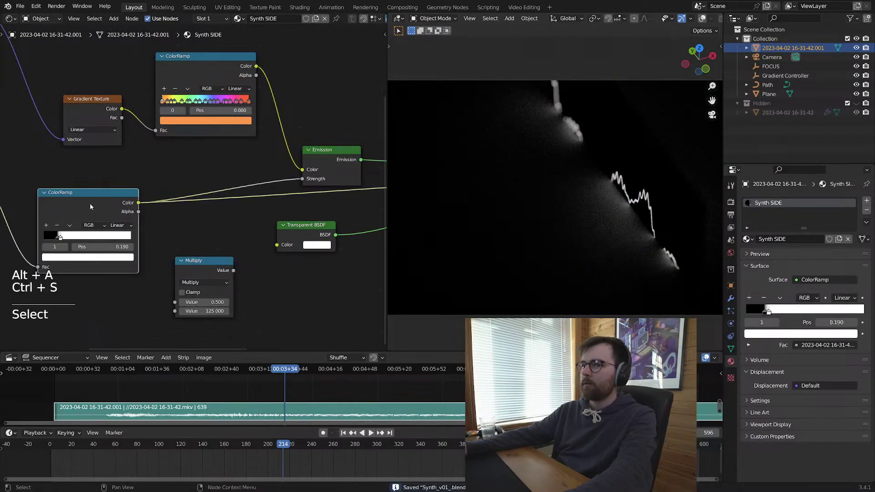
click(69, 225)
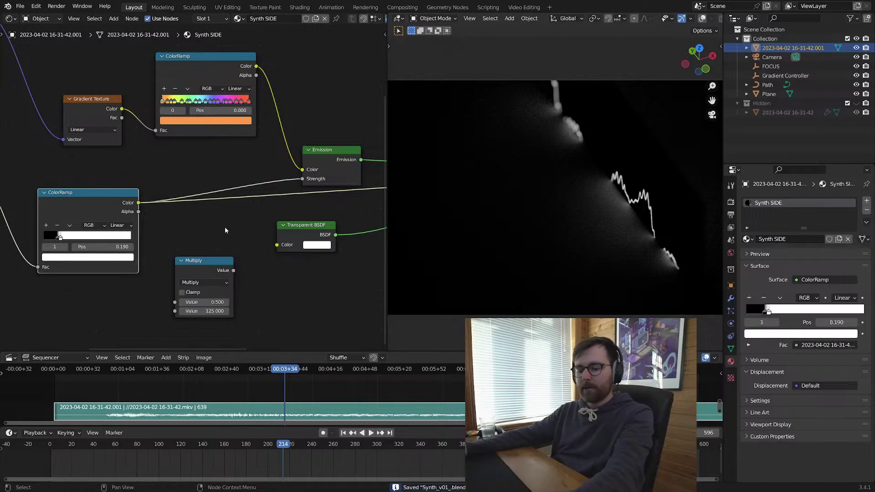
Step: Apply the object transform of the vertical video plane in the 3D viewport
key(shift+F5)
click(200, 210)
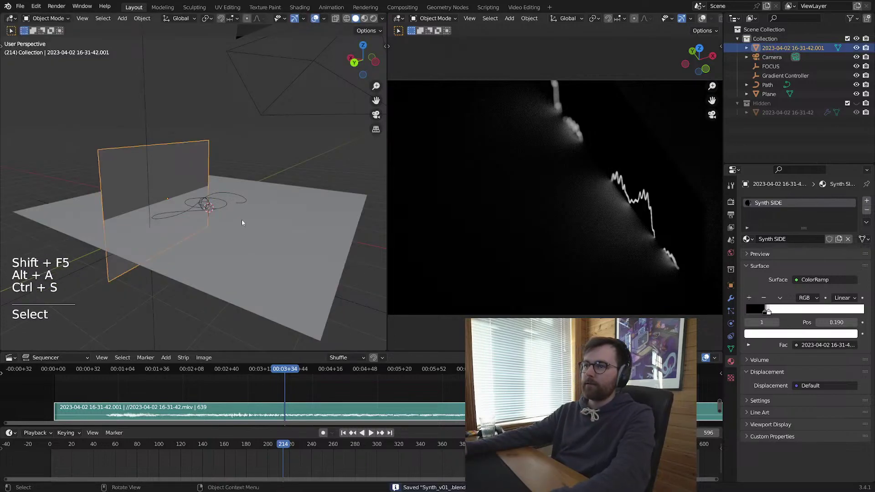
key(ctrl+a)
click(230, 209)
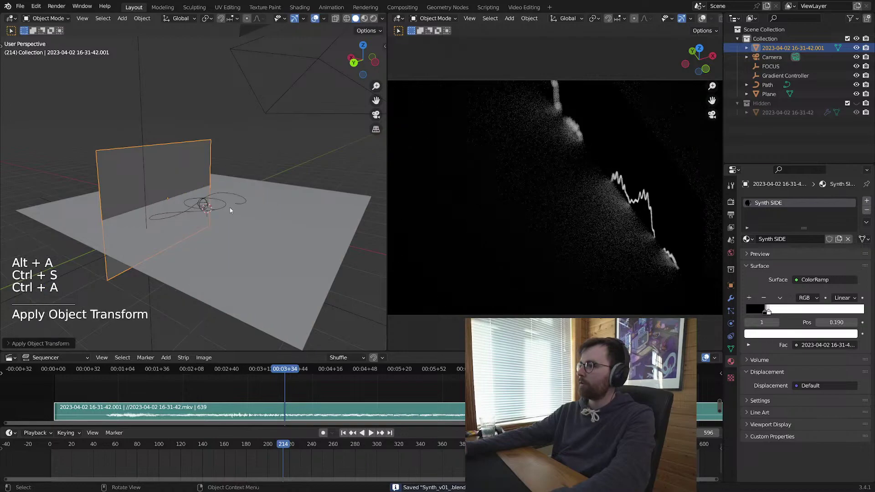
Step: Route the Add Shader back to the material output and reinsert the Multiply node between the ColorRamp and Emission
key(shift+F3)
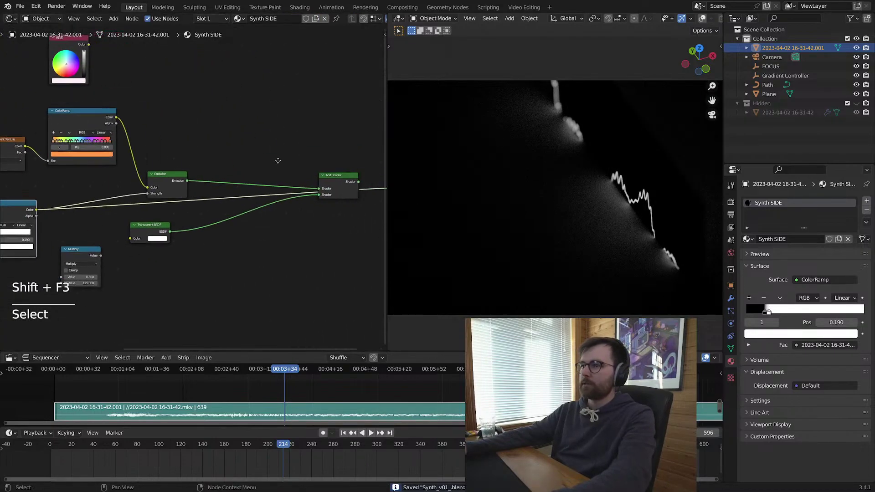
ctrl+shift+click(210, 189)
middle_drag(157, 238, 342, 225)
scroll(160, 214, up, 3)
middle_drag(160, 214, 213, 225)
drag(183, 256, 184, 190)
click(208, 270)
key(ctrl+s)
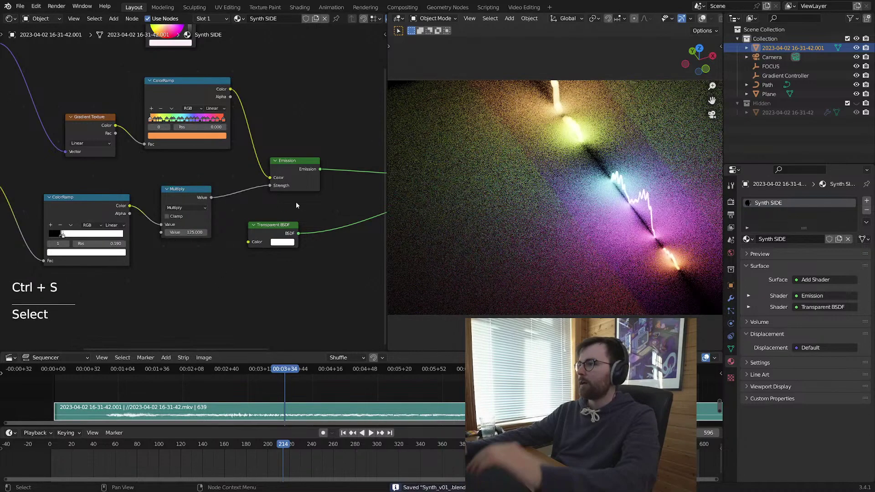
Step: Review the Synth SIDE node network and examine the floor lighting around the waveform in the rendered view
middle_drag(335, 203, 203, 235)
scroll(143, 163, down, 1)
middle_drag(142, 160, 309, 227)
middle_drag(154, 241, 215, 215)
middle_drag(224, 170, 155, 154)
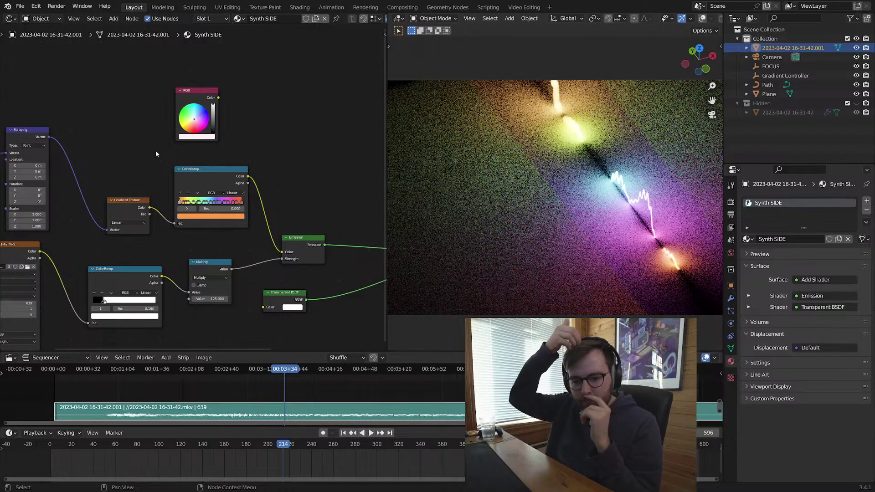
click(547, 226)
mouse_move(586, 233)
shift+middle_down()
mouse_move(552, 216)
mouse_move(633, 242)
mouse_move(608, 223)
mouse_move(528, 266)
mouse_move(635, 266)
mouse_move(537, 273)
mouse_move(605, 244)
shift+middle_up()
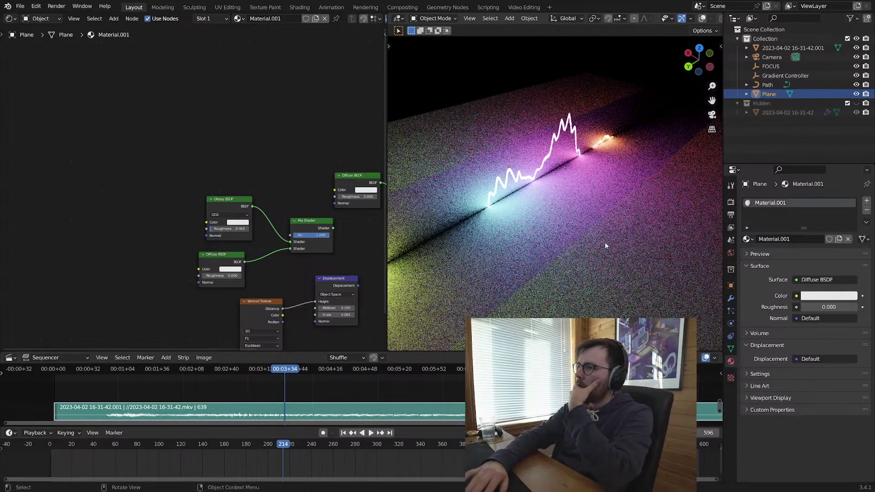
Step: Show the Hidden collection in the 3D viewport, hide it again, and save the file
key(shift+F5)
key(alt+a)
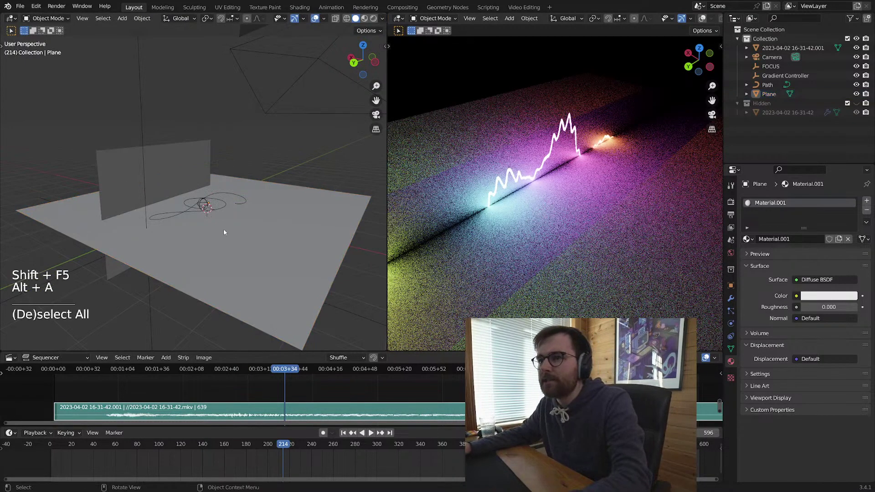
key(ctrl+s)
key(alt+h)
key(alt+a)
key(ctrl+s)
middle_drag(238, 255, 251, 271)
click(856, 104)
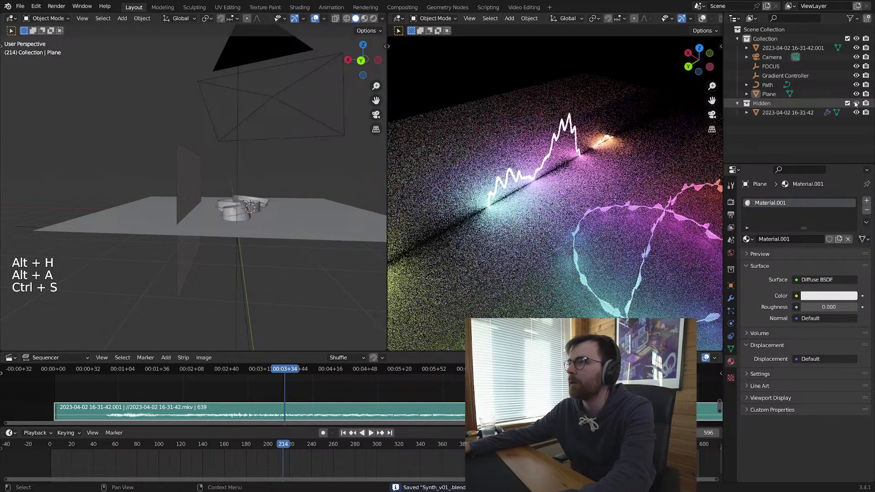
click(855, 104)
key(alt+a)
key(ctrl+s)
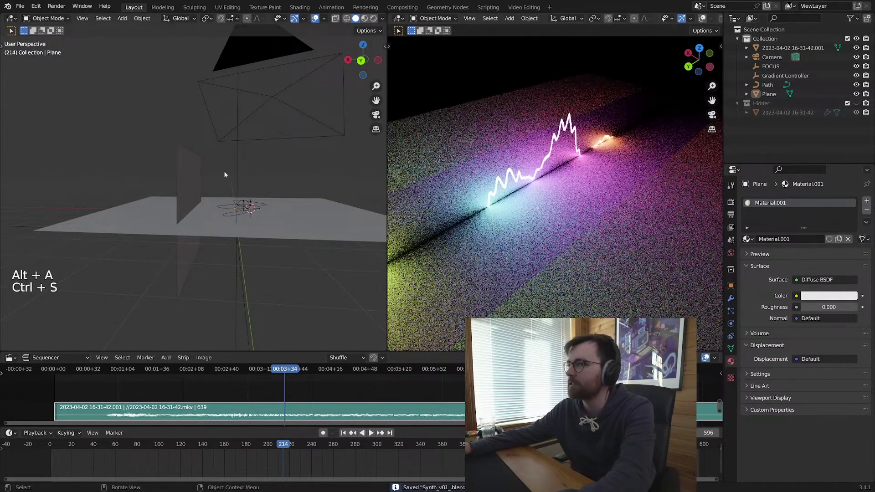
Step: Try to rotate all of the vertical plane's geometry 90° about the global Y axis in Edit Mode
click(191, 183)
middle_drag(255, 227, 273, 239)
key(Tab)
key(a)
key(r)
key(y)
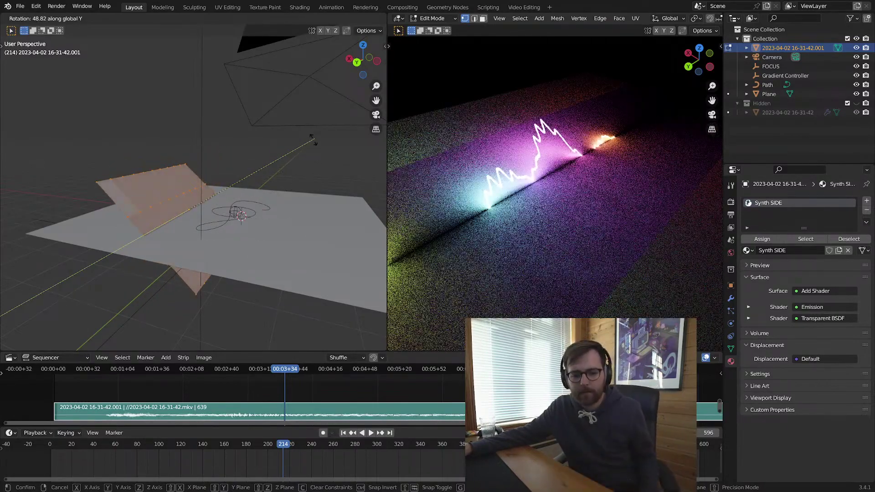
text(90)
key(Return)
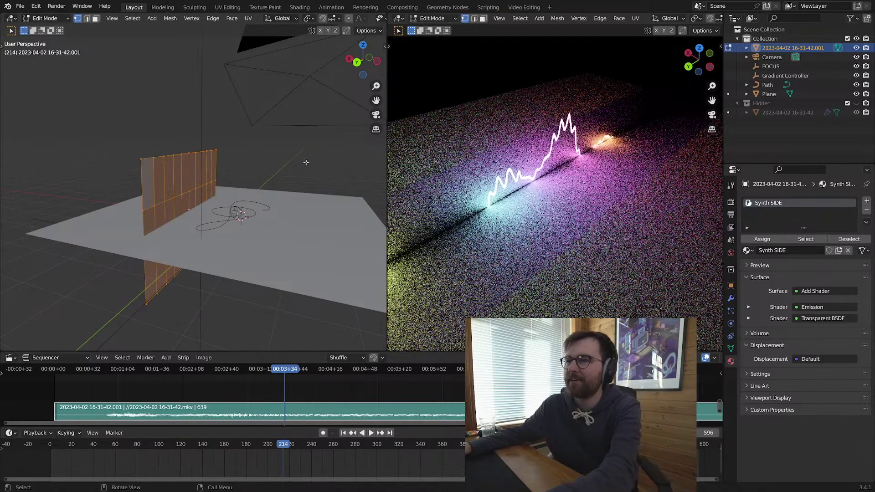
key(Tab)
key(alt+a)
key(ctrl+s)
Step: Add a level 1 Subdivision modifier to the vertical plane and set its type to Simple
click(164, 198)
key(ctrl+1)
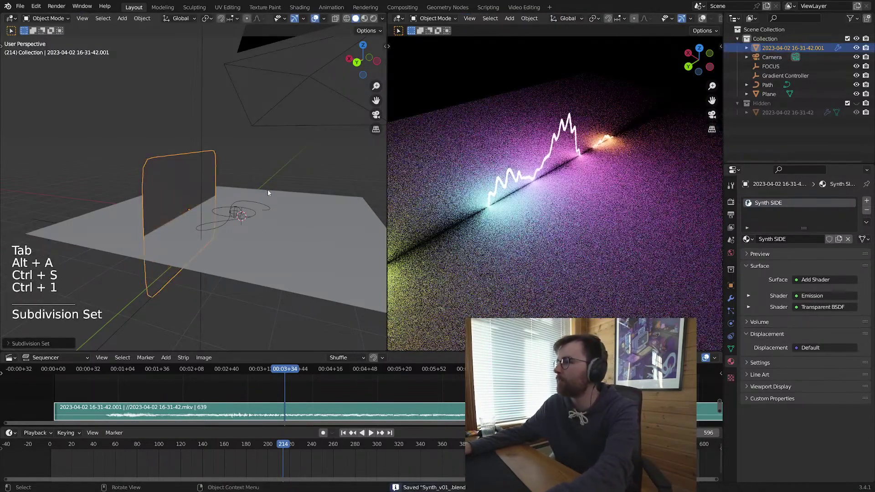
click(731, 299)
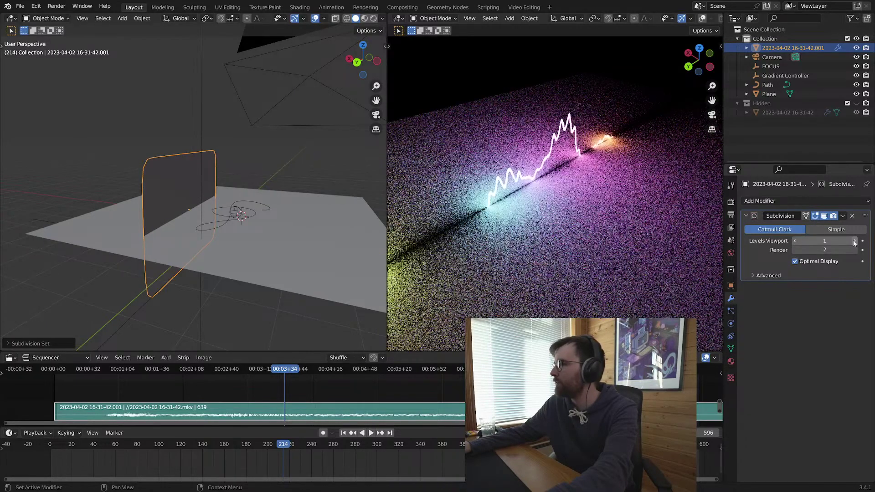
click(843, 230)
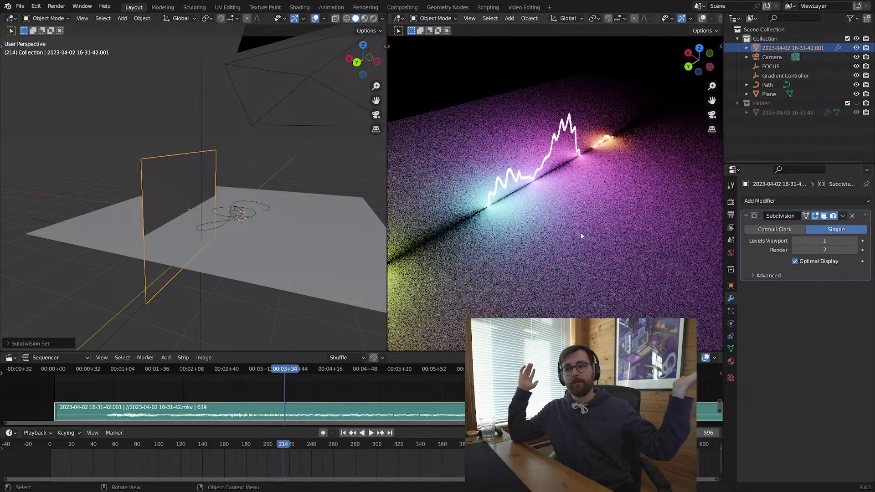
scroll(585, 248, down, 3)
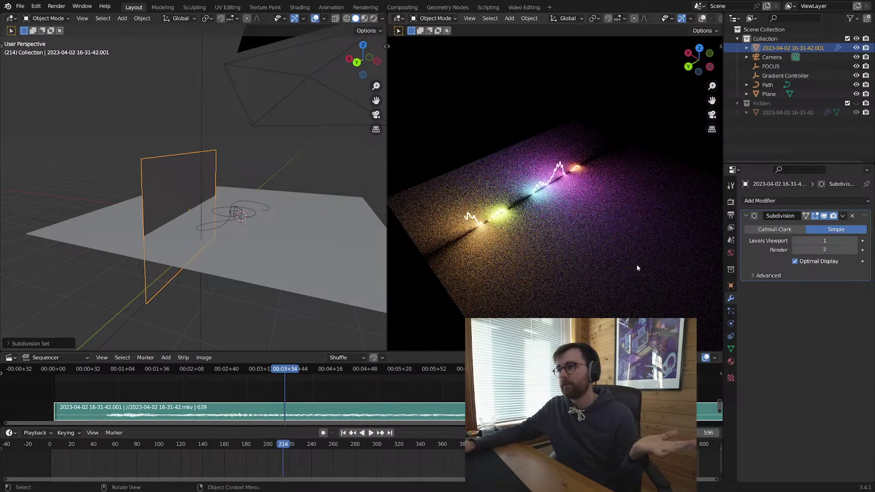
middle_drag(636, 268, 480, 264)
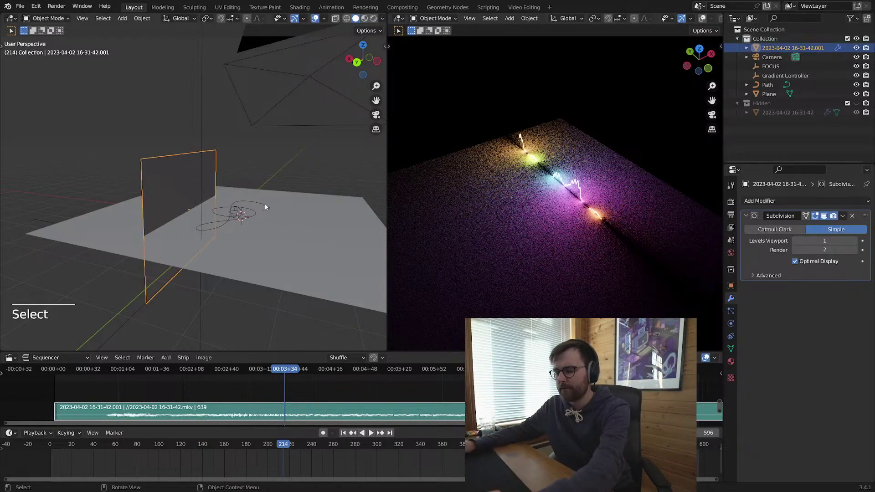
Step: Clear the selection, save the file, and reselect the vertical plane for further modifier changes
key(alt+a)
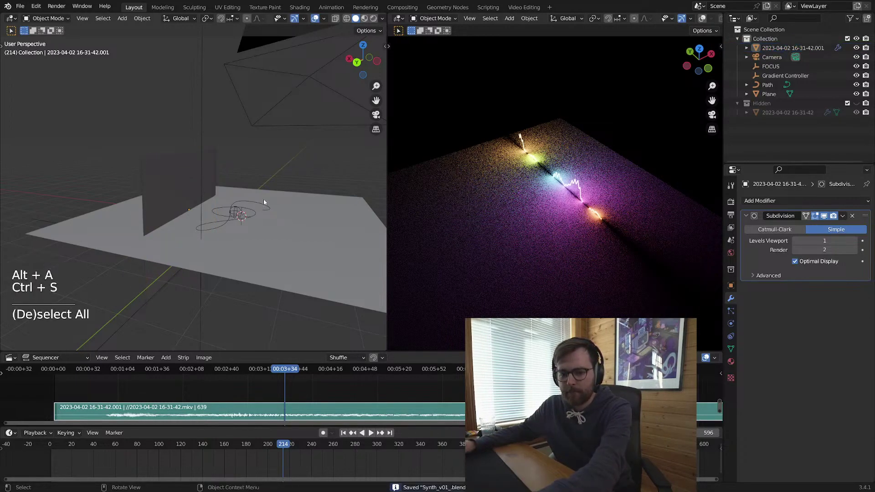
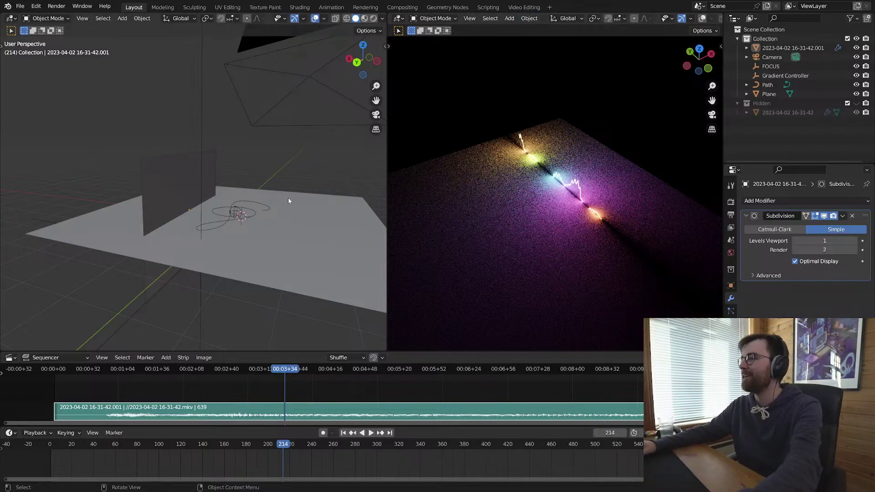
middle_drag(288, 198, 302, 217)
key(alt+a)
key(ctrl+s)
scroll(289, 223, up, 3)
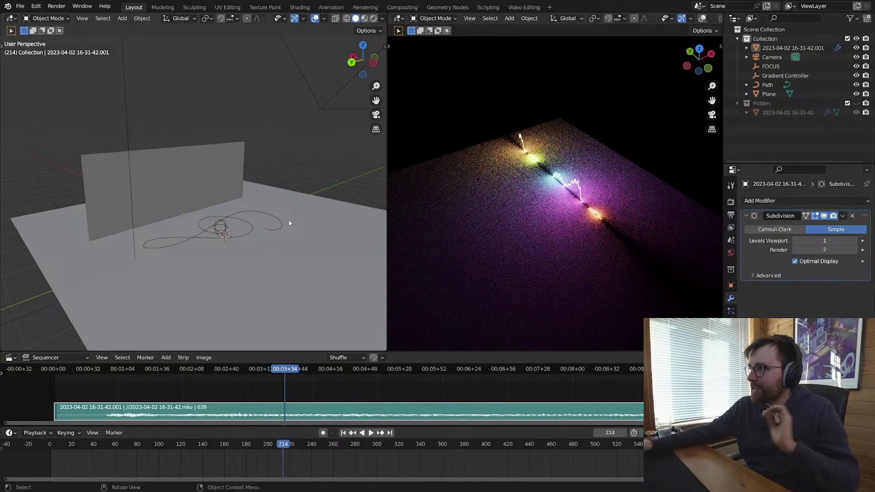
click(187, 168)
middle_drag(188, 167, 241, 204)
key(alt+a)
key(ctrl+s)
click(201, 201)
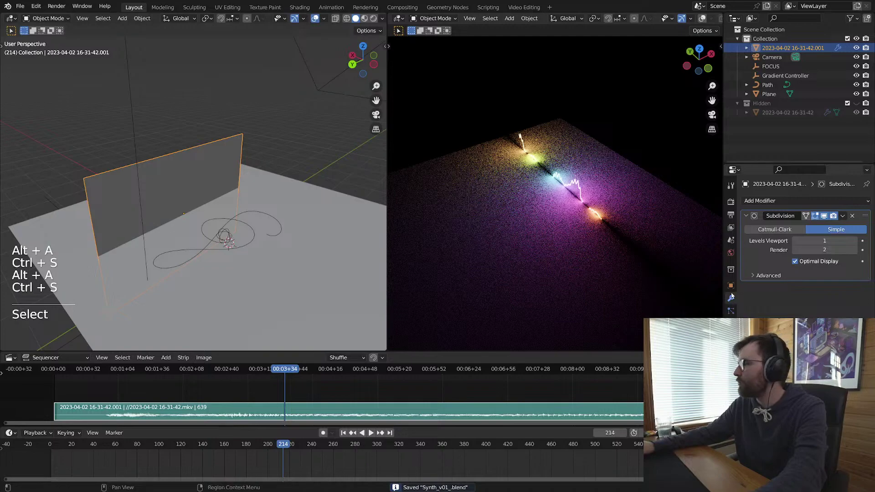
Step: Set the Subdivision modifier's render level to 1 and add an Array modifier to the vertical plane
click(760, 200)
key(Escape)
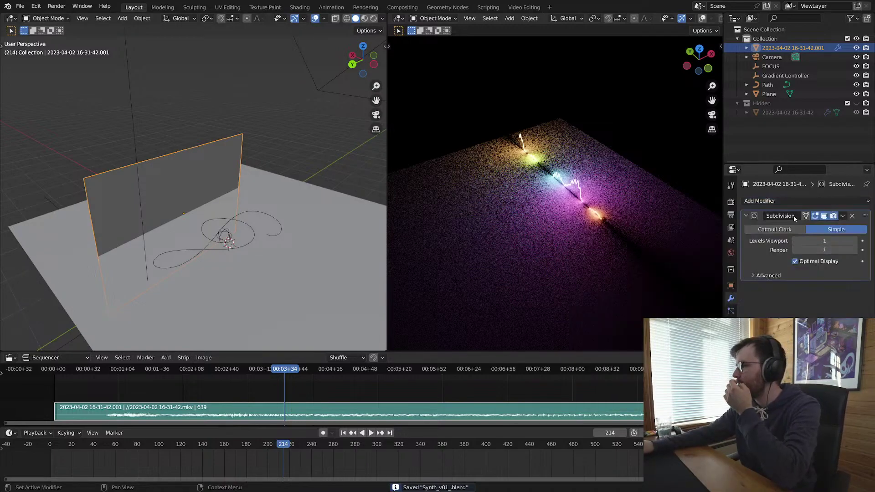
click(774, 201)
click(674, 226)
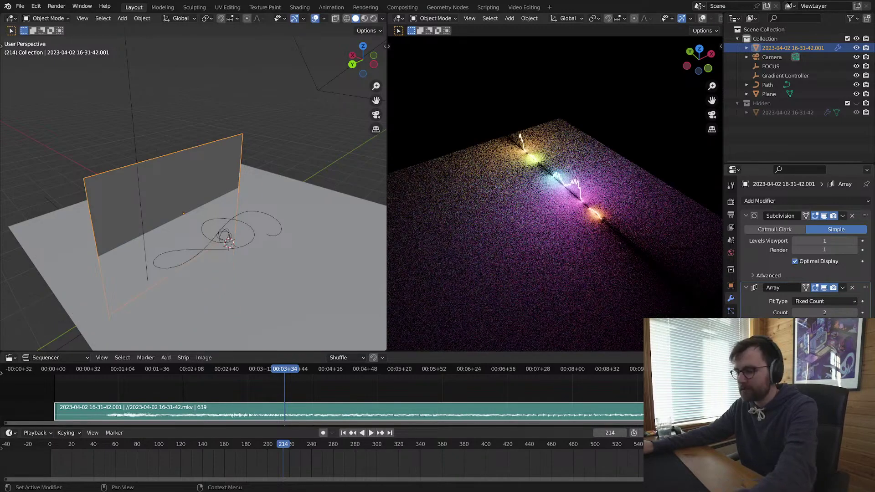
Step: Set the Array modifier's consecutive offset values to 0 and -1
text(0)
key(Tab)
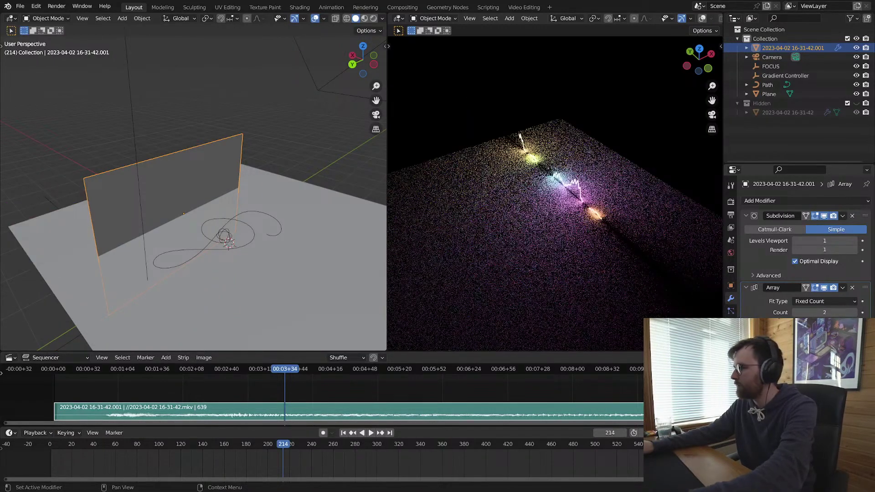
text(-1)
key(Return)
middle_drag(327, 276, 196, 225)
text(0)
key(Tab)
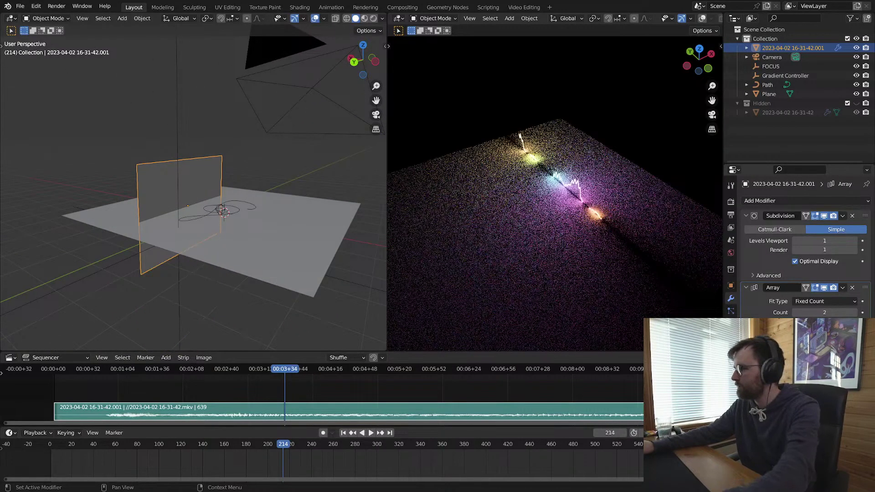
text(|)
key(Return)
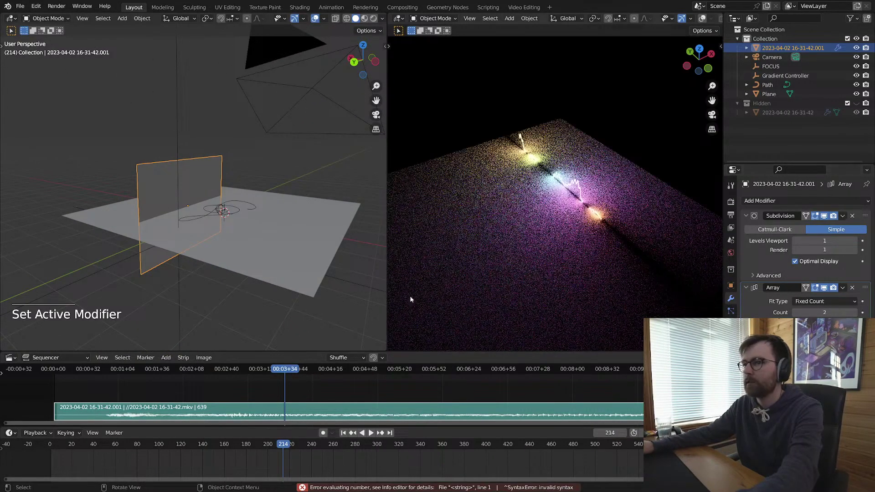
Step: Examine the arrayed vertical plane from several angles, save the file, and reselect the plane
middle_drag(365, 260, 246, 301)
scroll(187, 236, down, 3)
scroll(235, 308, up, 3)
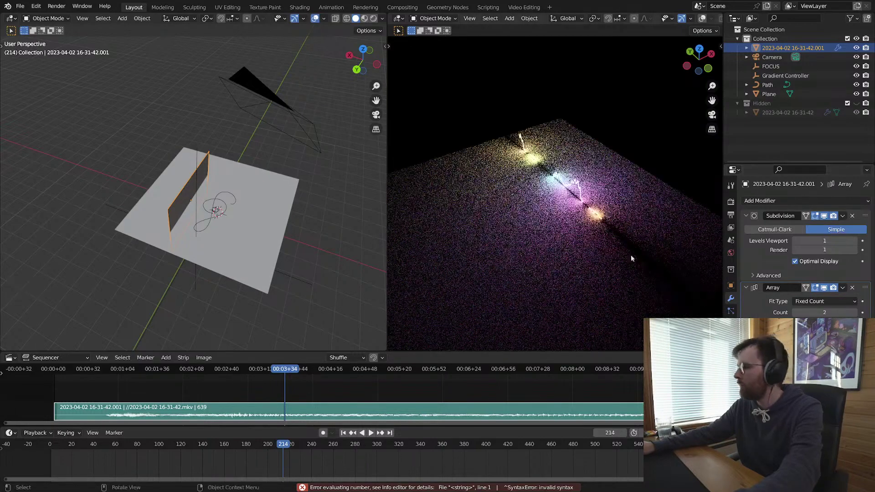
middle_drag(219, 278, 297, 188)
key(alt+a)
key(ctrl+s)
scroll(223, 256, up, 5)
click(241, 196)
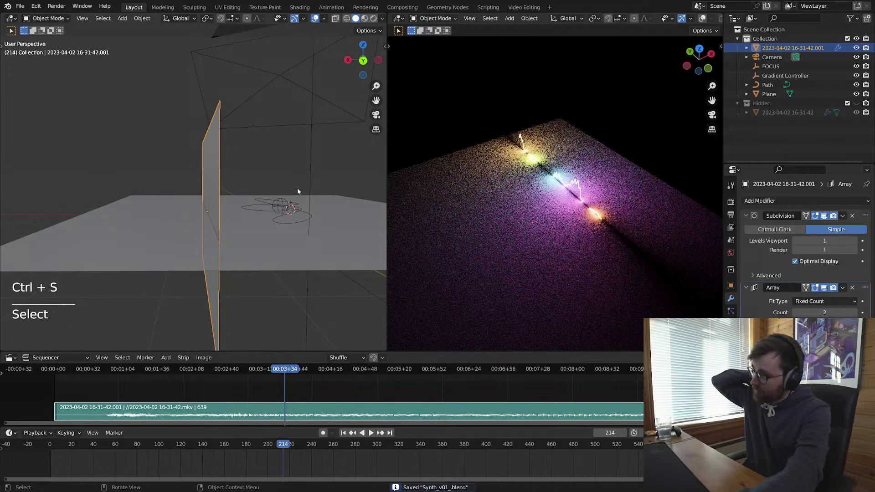
Step: Review the plane's Synth SIDE node network, save the file, and return to the 3D viewport
middle_drag(298, 188, 220, 181)
key(shift+F3)
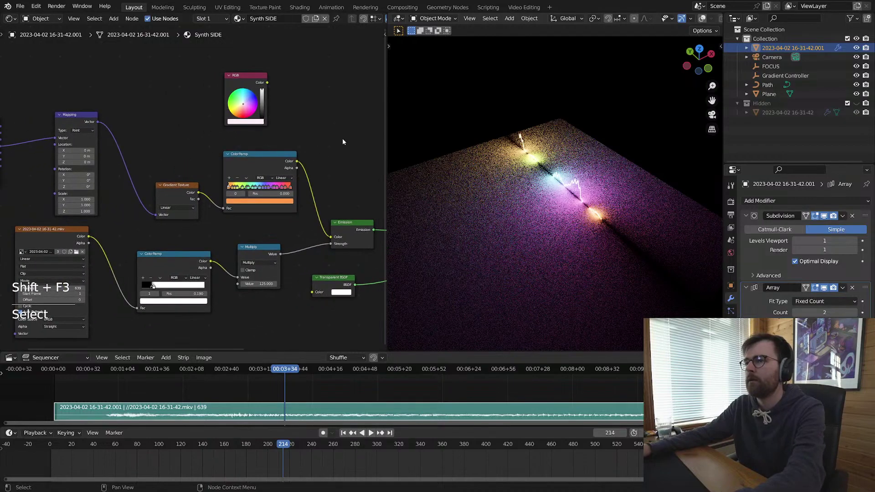
key(ctrl+s)
middle_drag(346, 163, 226, 162)
key(shift+F5)
key(z)
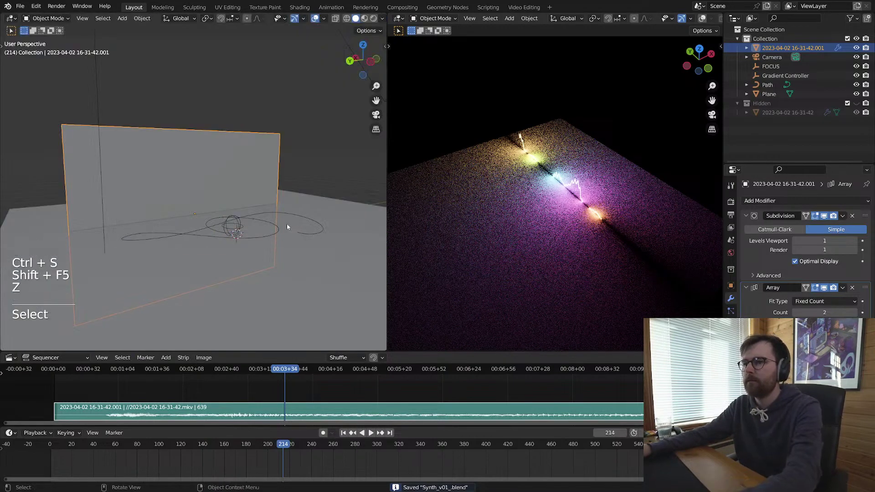
Step: Turn on X-ray, save the file, and enter Edit Mode on the vertical plane
key(alt+z)
middle_drag(286, 223, 219, 146)
key(alt+a)
key(ctrl+s)
key(Tab)
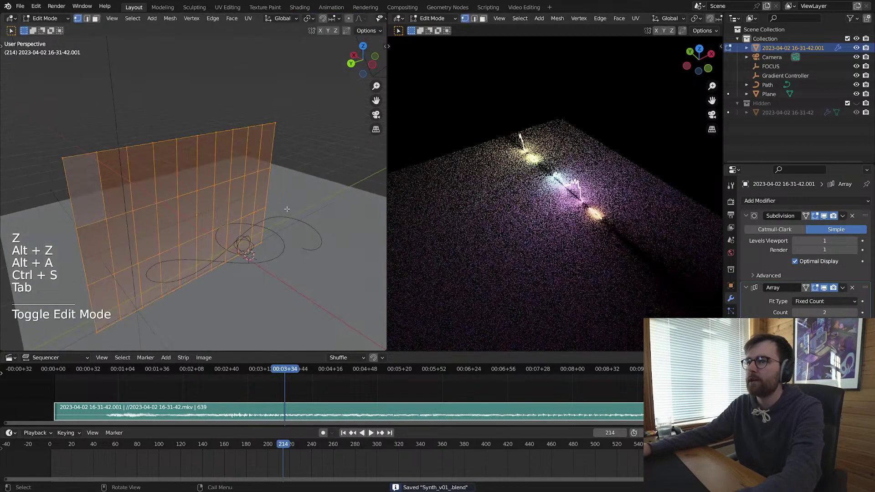
Step: Check the plane's mesh for disconnected geometry using linked and inverted selection, and return to Object Mode
middle_drag(287, 209, 243, 196)
key(alt+a)
key(l)
key(ctrl+i)
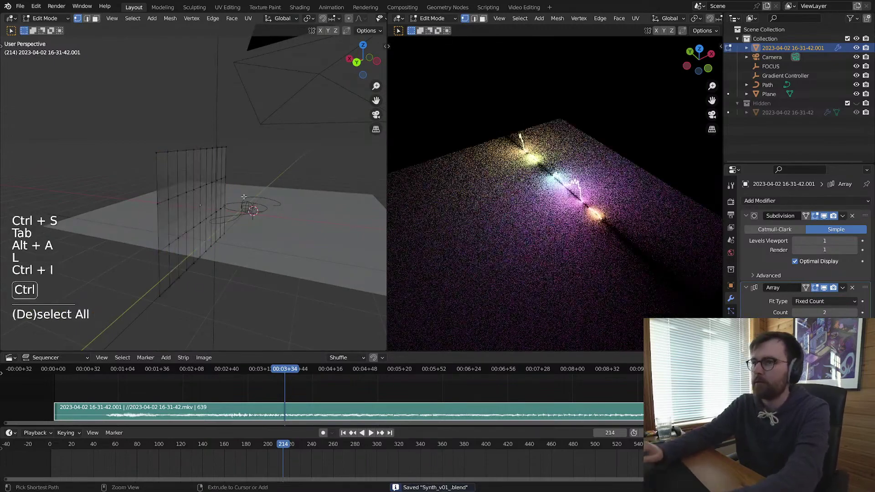
key(KP_0)
key(KP_Decimal)
key(KP_Decimal)
key(Escape)
middle_drag(243, 196, 373, 162)
key(alt+a)
key(Tab)
middle_drag(230, 165, 206, 177)
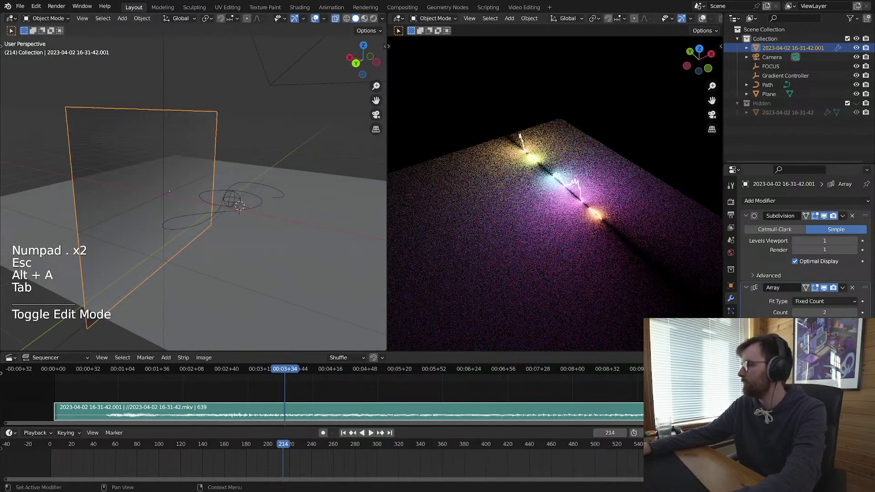
Step: Save the file and show the modelling viewport in Wireframe shading with the vertical plane selected
key(shift)
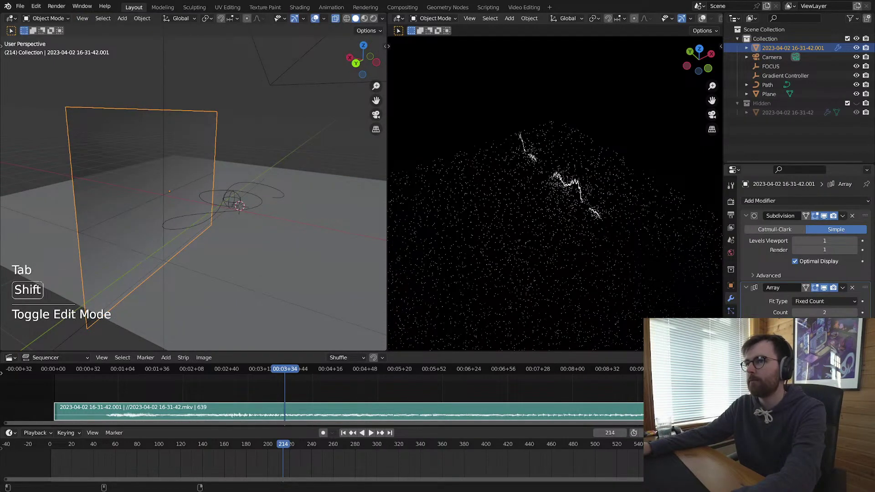
key(z)
key(alt+z)
mouse_move(258, 210)
middle_down()
mouse_move(283, 196)
mouse_move(271, 160)
mouse_move(220, 232)
mouse_move(195, 214)
middle_up()
key(alt+a)
key(ctrl+s)
key(z)
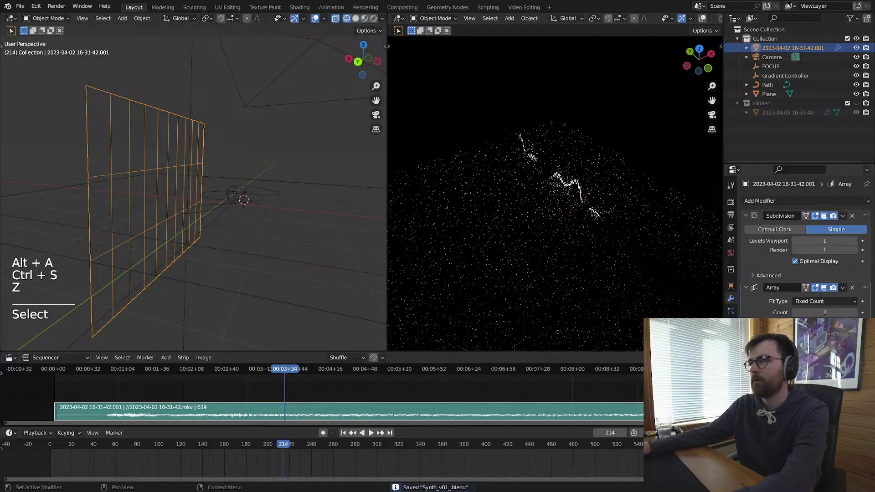
Step: Switch the rendered viewport to Solid shading, save the file, and reselect the vertical plane
key(z)
key(alt+a)
key(ctrl+s)
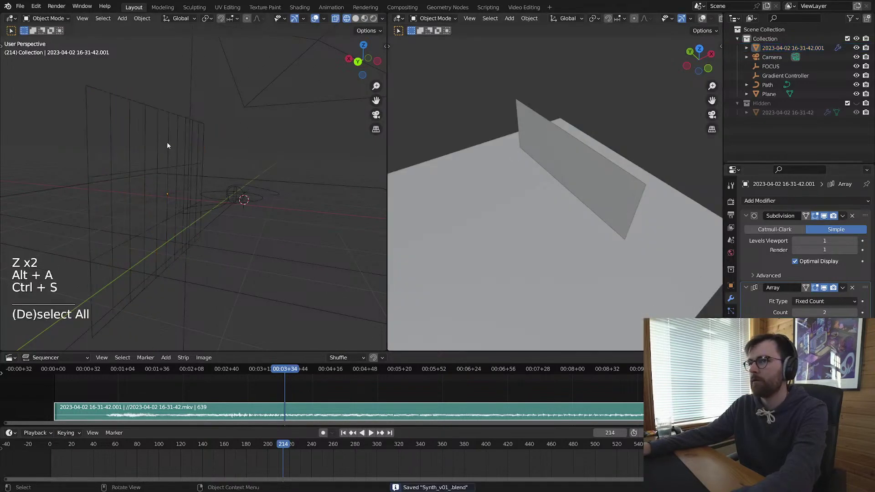
click(181, 125)
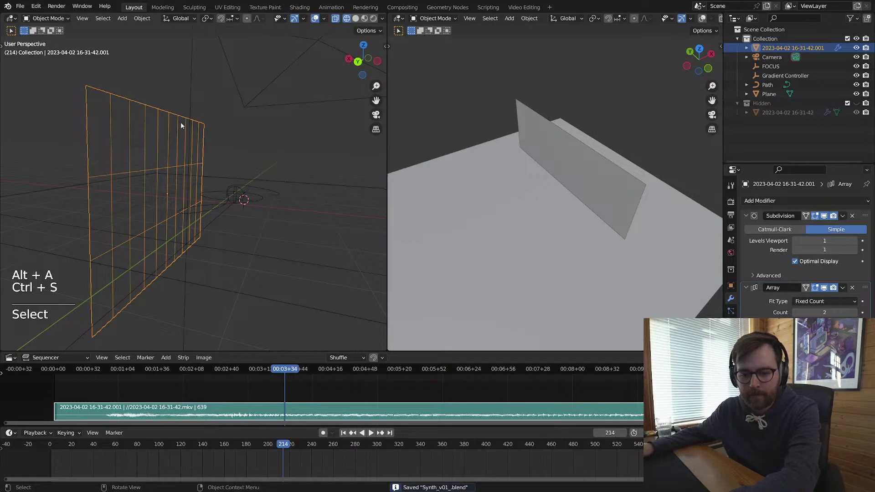
Step: Recalculate the normals of all the vertical plane's faces in Edit Mode
key(Tab)
middle_drag(236, 152, 250, 205)
key(a)
key(shift+n)
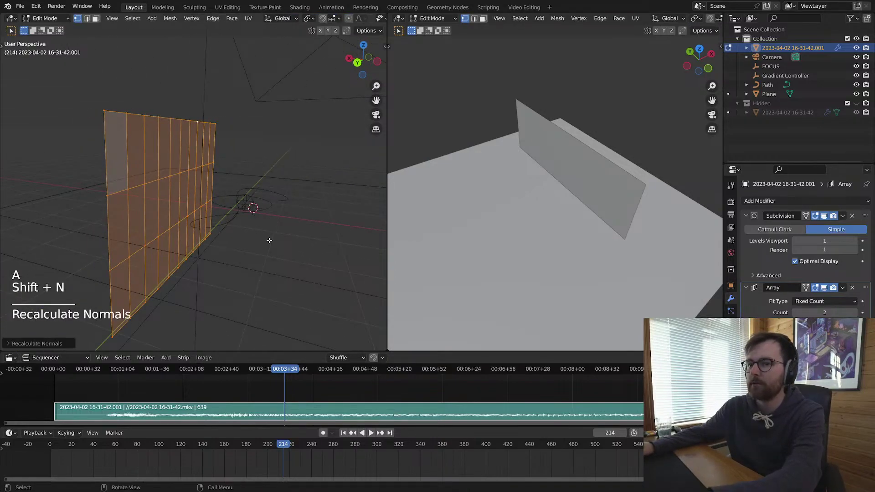
key(Tab)
key(Tab)
middle_drag(226, 246, 244, 232)
key(F4)
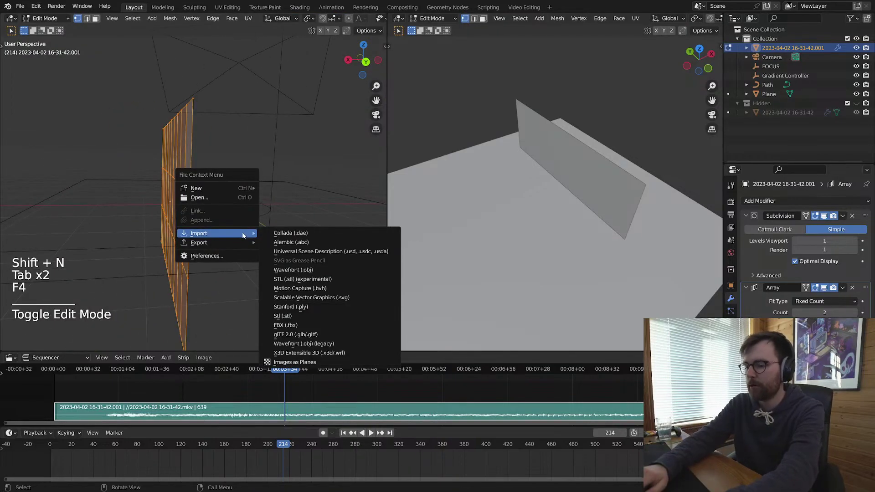
key(Escape)
key(4)
key(F3)
text(remove)
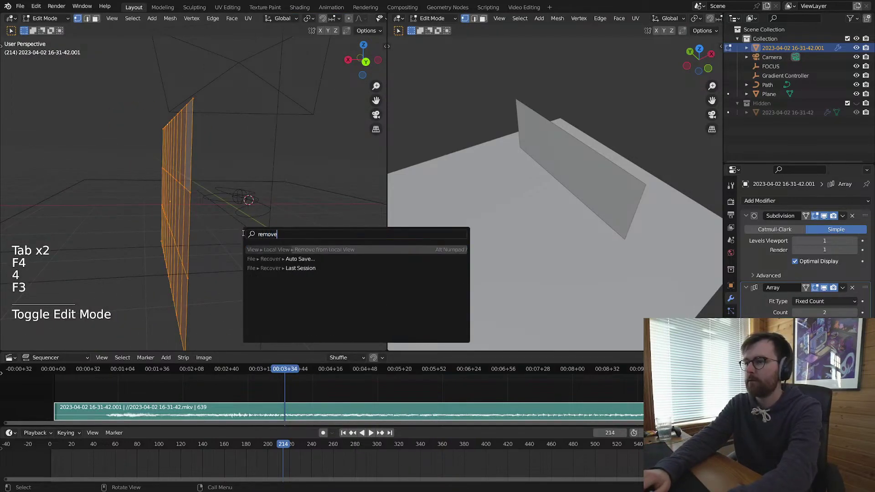
key(Escape)
Step: Find the Merge by Distance operation and apply it to all of the plane's vertices
key(F3)
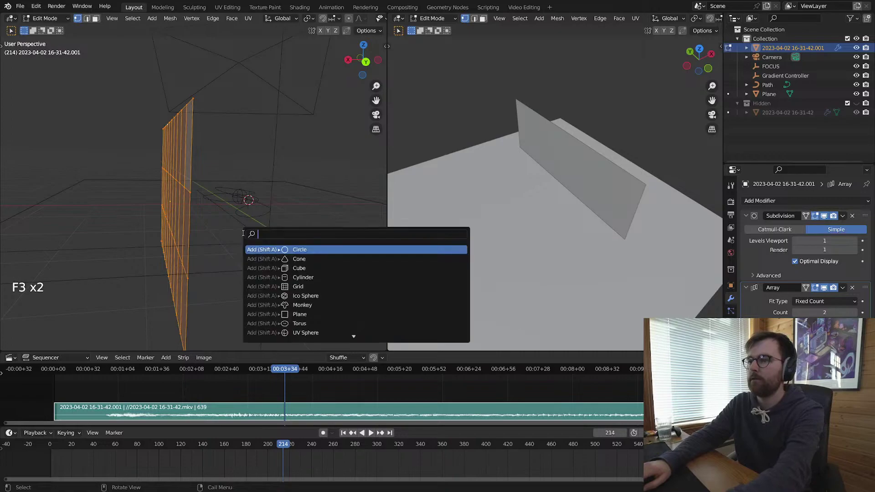
text(merge)
key(Down)
key(Down)
key(Down)
key(Down)
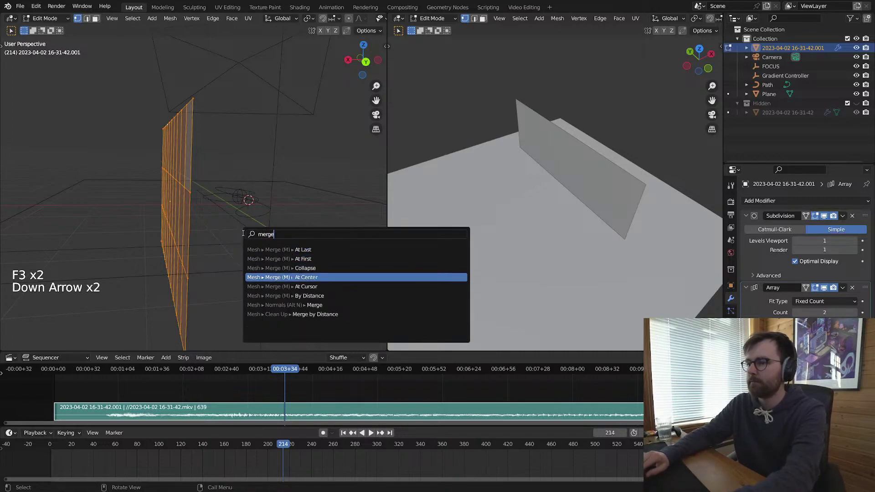
key(Return)
middle_drag(276, 238, 223, 227)
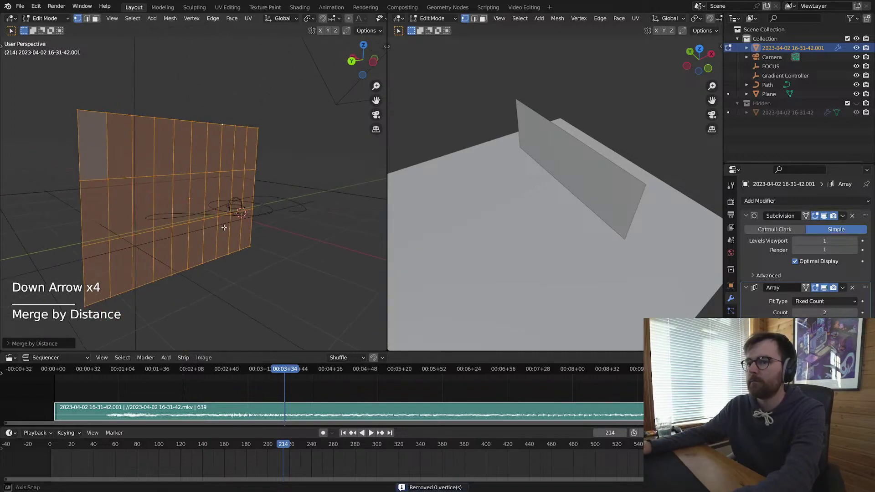
Step: Leave Edit Mode, save the file, and turn off X-ray in the wireframe viewport
key(Tab)
key(alt+a)
key(ctrl+s)
key(alt+z)
Step: Set the plane's Array count to 4 and turn off the Subdivision modifier's viewport display, saving the file
click(255, 162)
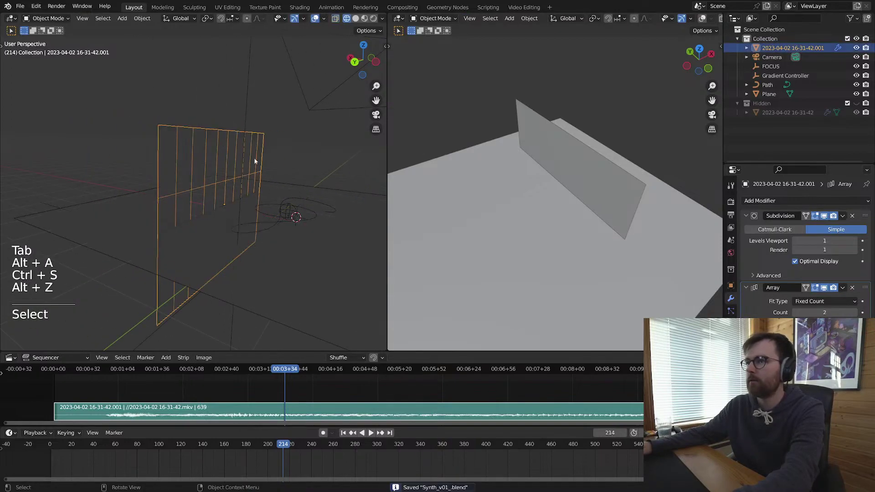
middle_drag(236, 223, 220, 228)
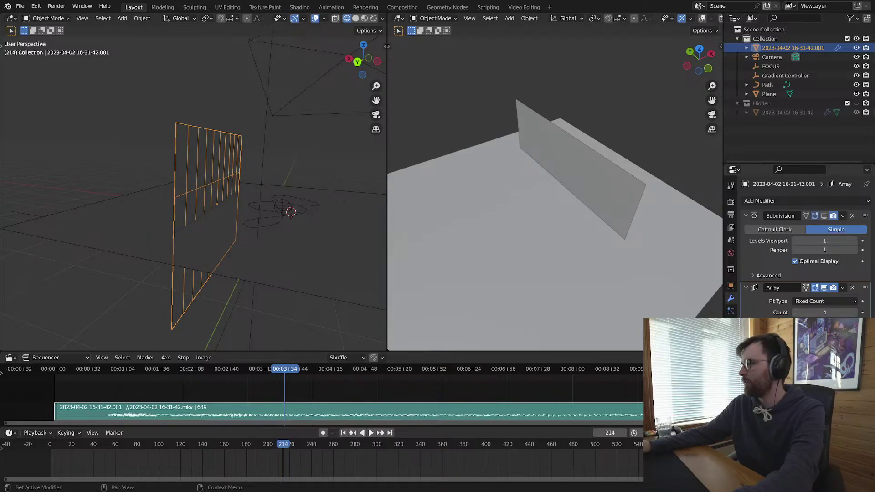
key(alt+a)
key(ctrl+s)
click(132, 209)
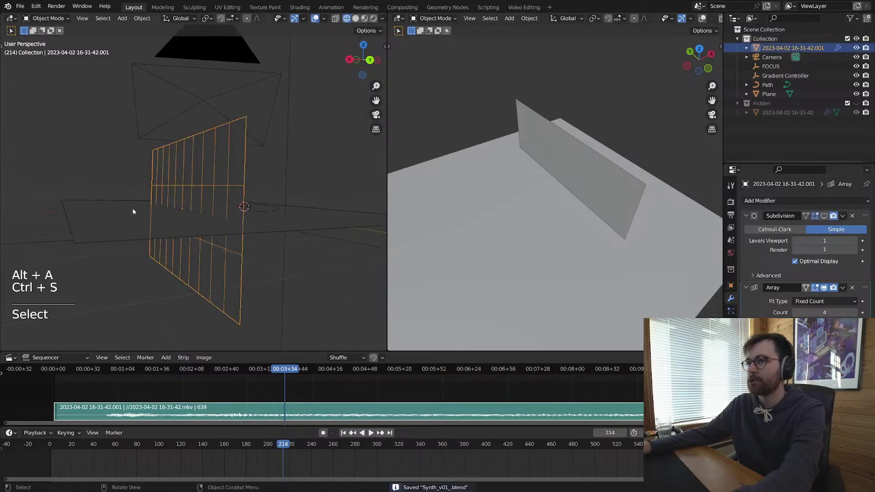
Step: Examine the arrayed plane's wireframe from the side, save the file, and reselect the plane
middle_drag(132, 209, 292, 168)
middle_drag(268, 276, 211, 217)
key(alt+a)
click(269, 144)
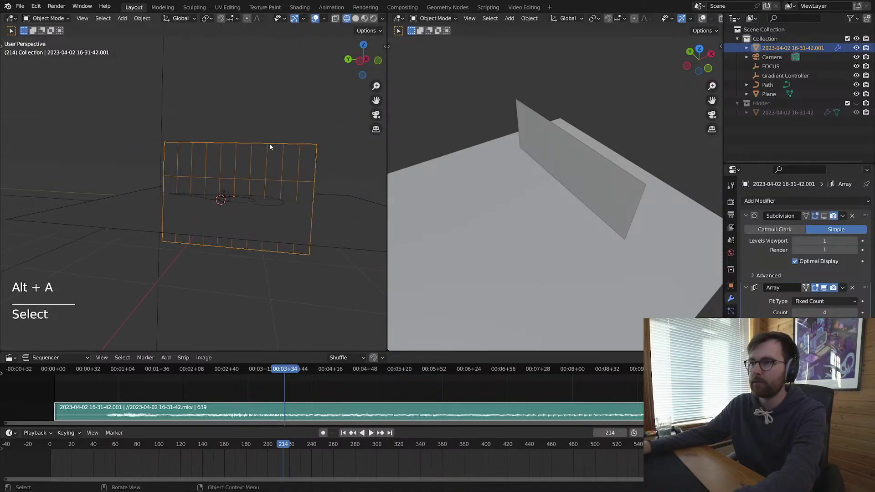
key(ctrl+s)
key(alt+a)
click(262, 151)
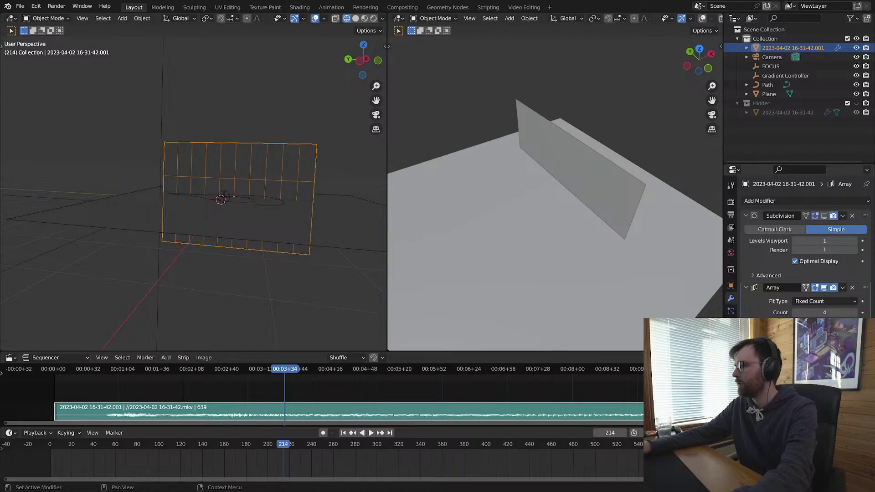
Step: Adjust the Array offset so the four plane copies stand spaced apart in a parallel row, and save the file
drag(824, 346, 811, 345)
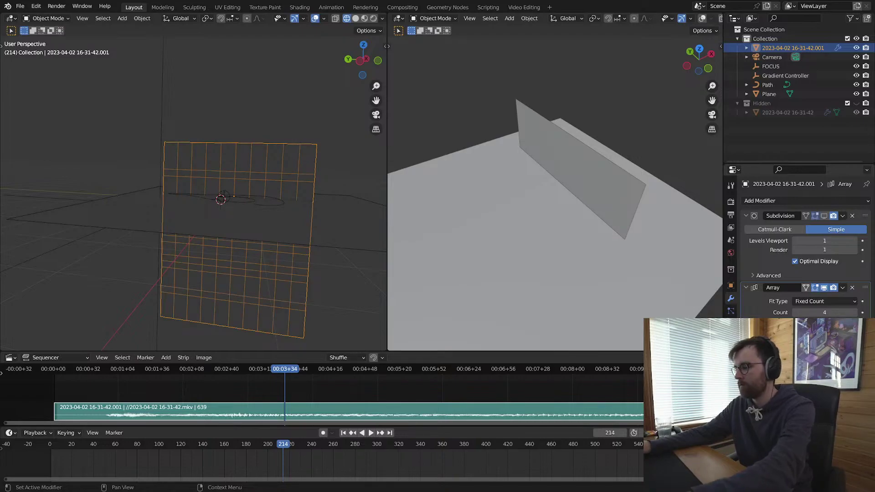
key(ctrl+z)
key(Return)
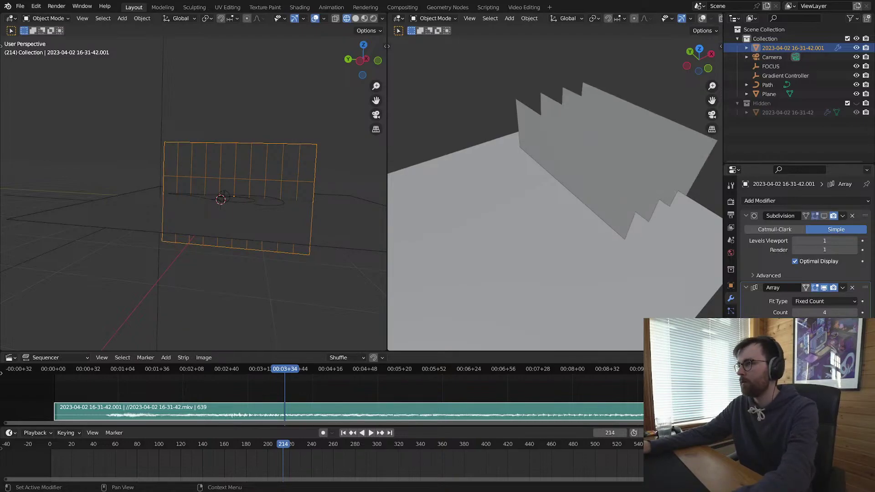
middle_drag(234, 215, 196, 233)
key(alt+a)
key(ctrl+s)
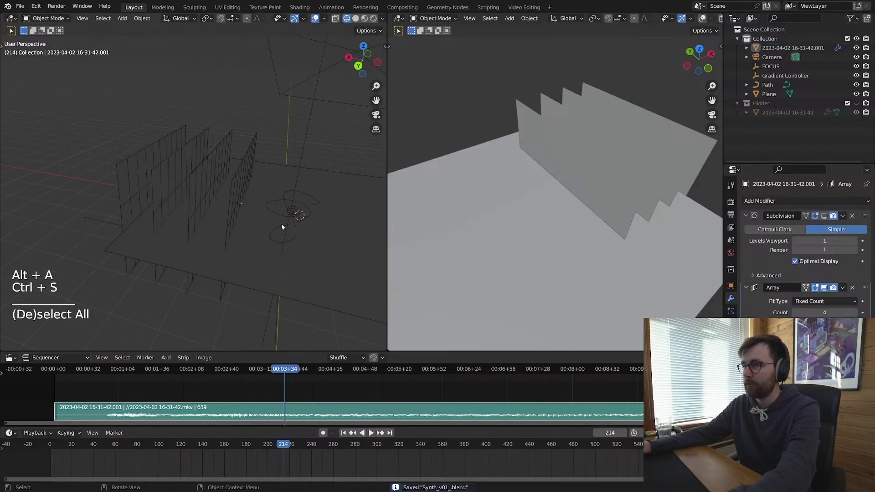
click(249, 164)
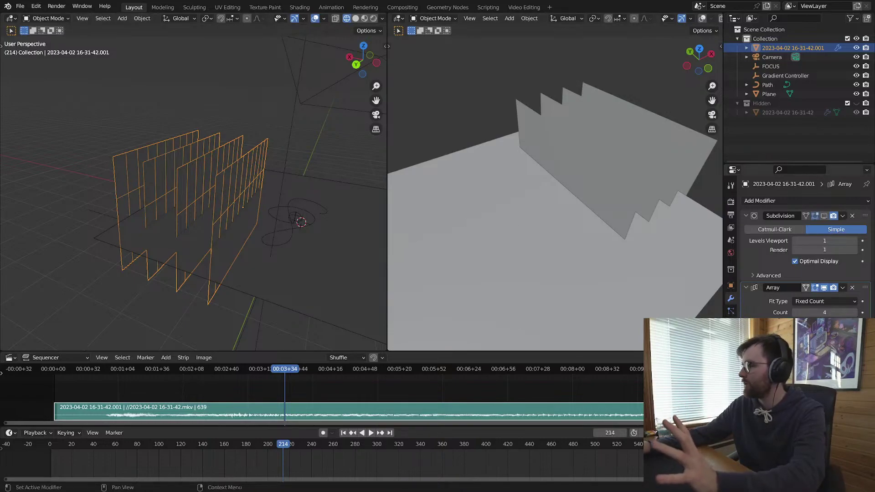
Step: Turn off the Array's constant offset, then clear the plane's scale with its transform values shown
click(760, 370)
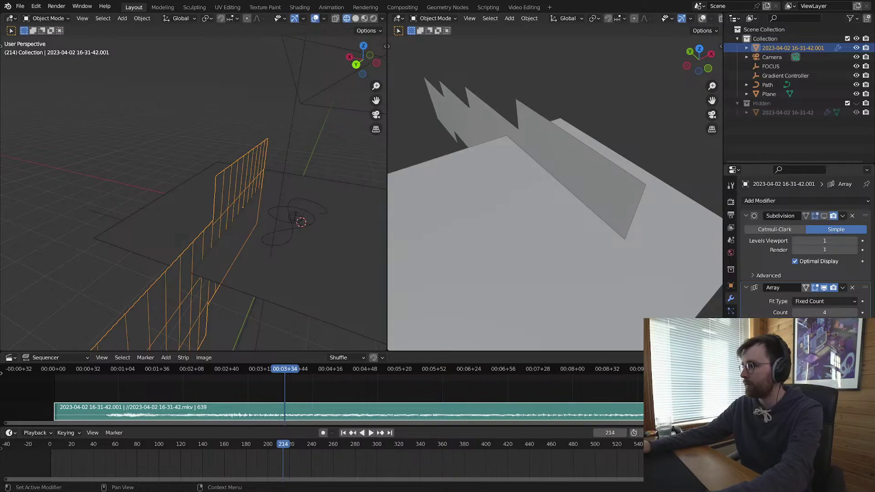
key(n)
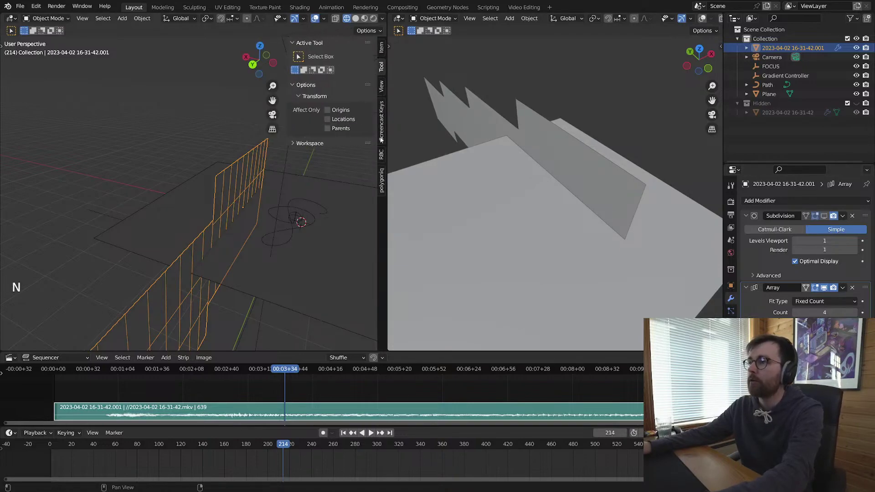
click(381, 47)
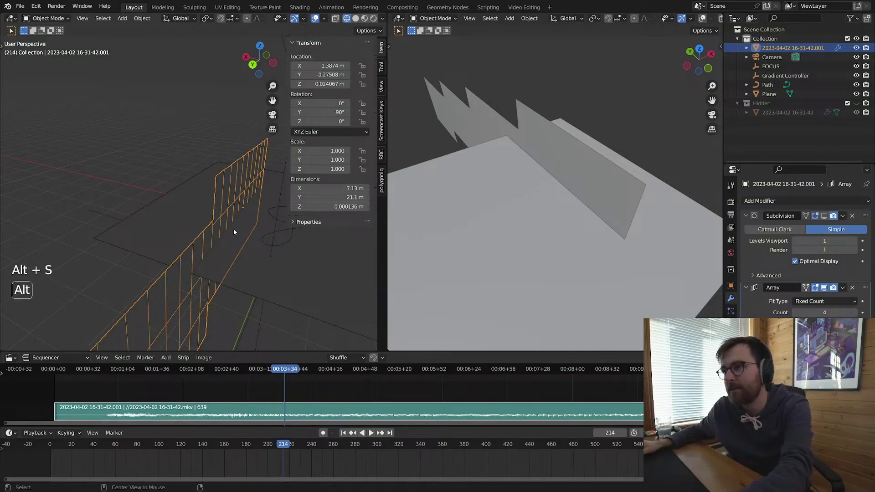
key(alt+s)
click(249, 153)
key(alt+s)
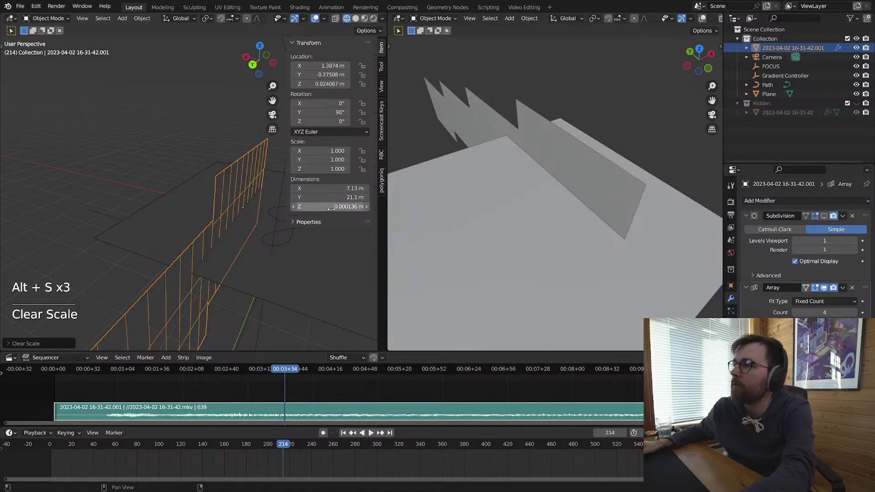
Step: Try changing the plane's Z dimension in Object Mode, then undo the change
key(Tab)
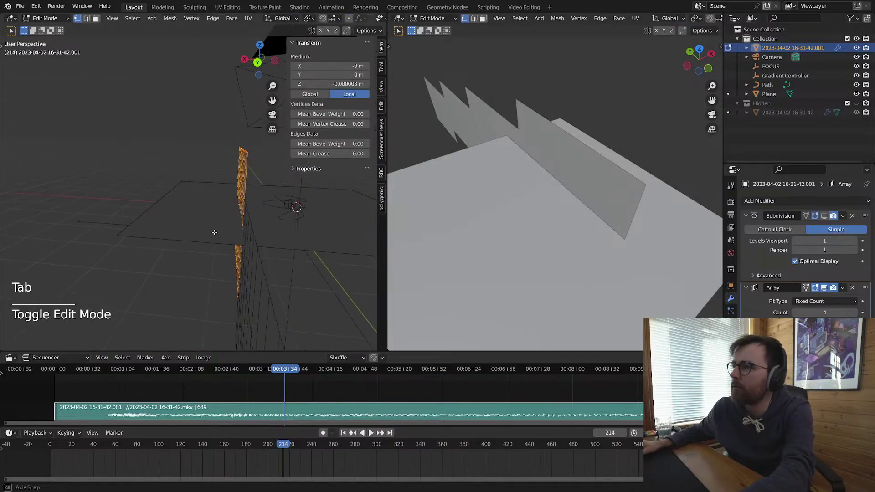
key(Tab)
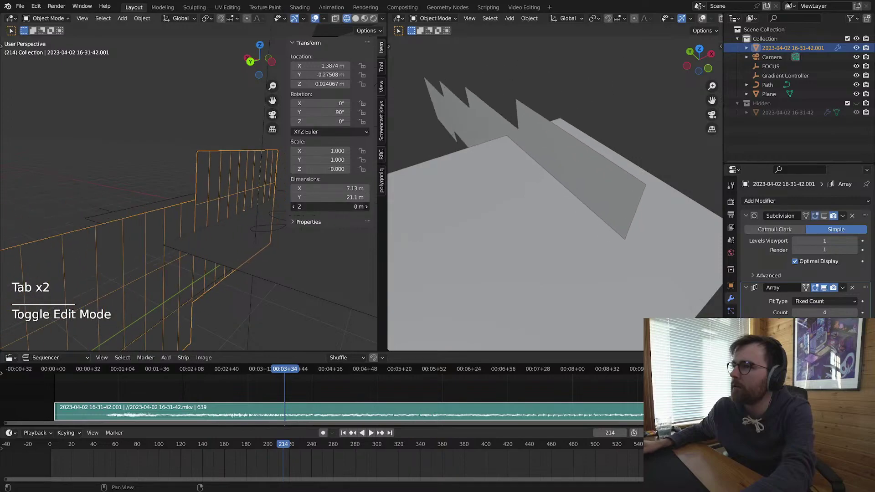
drag(330, 206, 360, 207)
scroll(230, 253, down, 3)
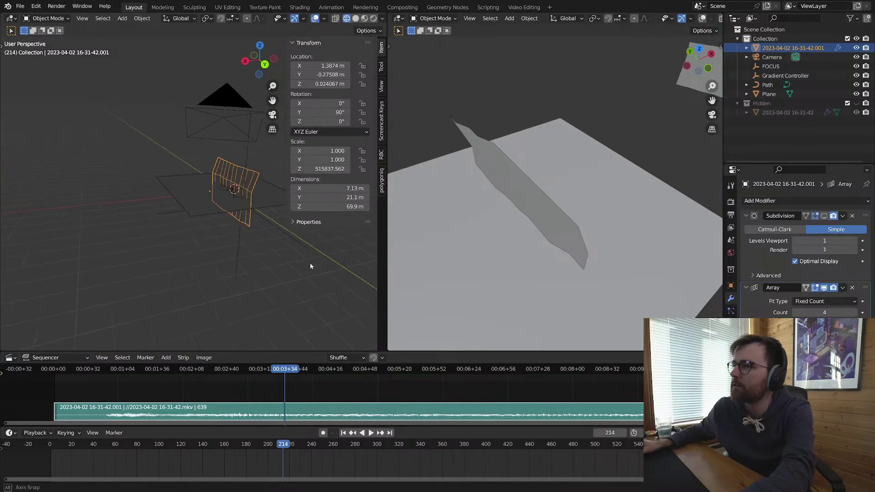
key(ctrl+z)
middle_drag(262, 270, 289, 279)
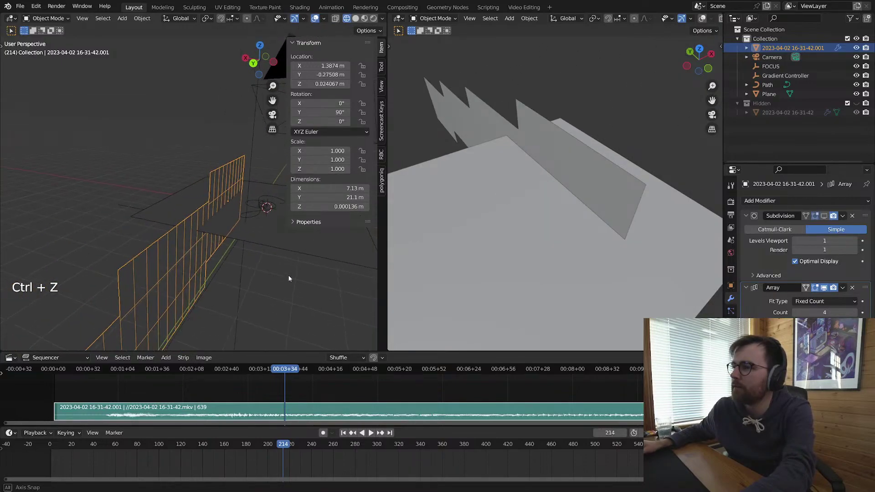
Step: Scale the plane's mesh along the global X axis by about 0.39 in Edit Mode
key(Tab)
key(s)
key(x)
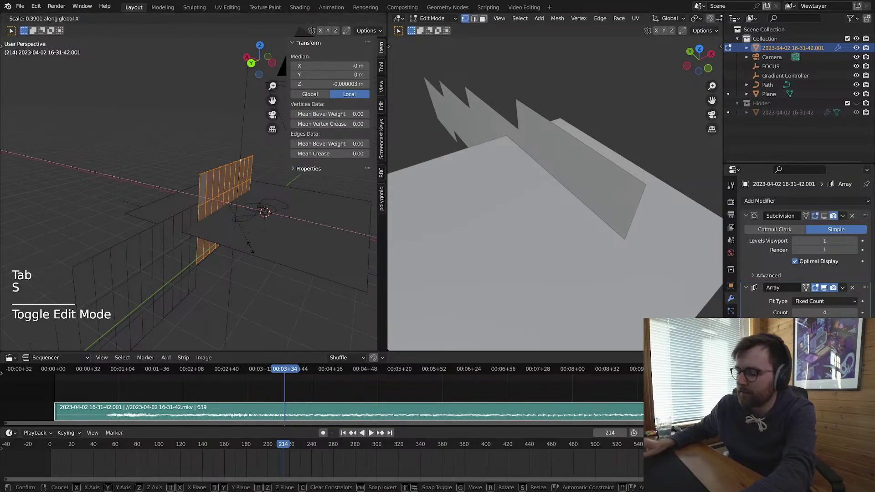
click(250, 248)
key(Tab)
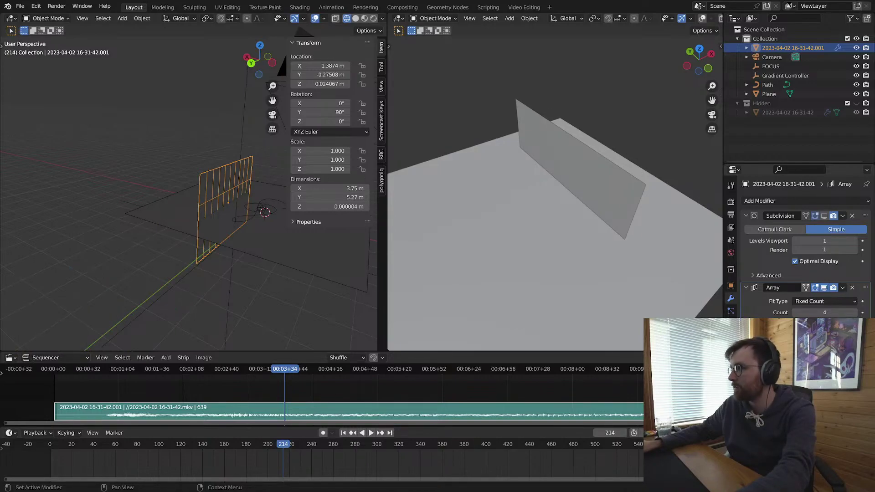
Step: Reselect the plane and apply its object transform
key(alt+a)
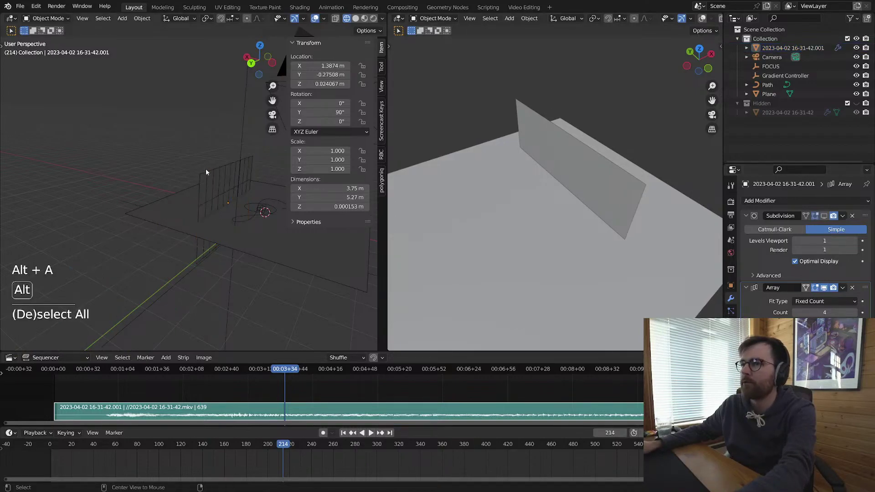
click(207, 172)
key(ctrl+a)
click(264, 212)
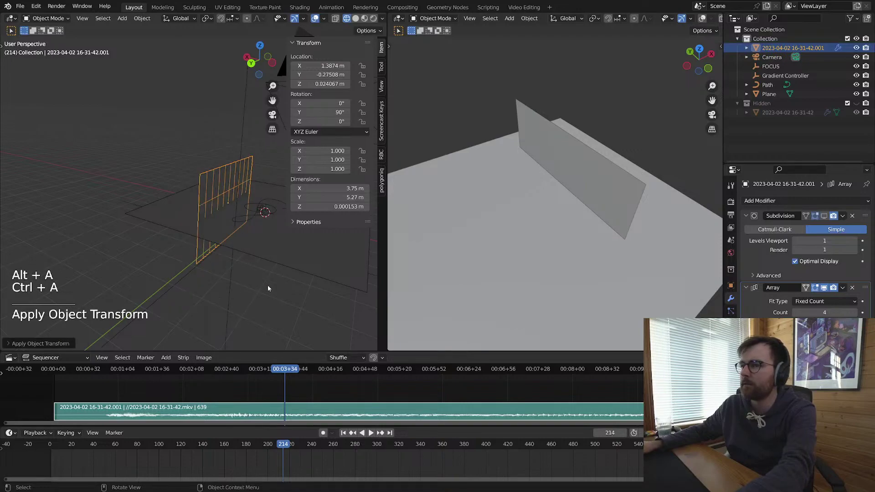
key(r)
right_click(294, 271)
key(alt+p)
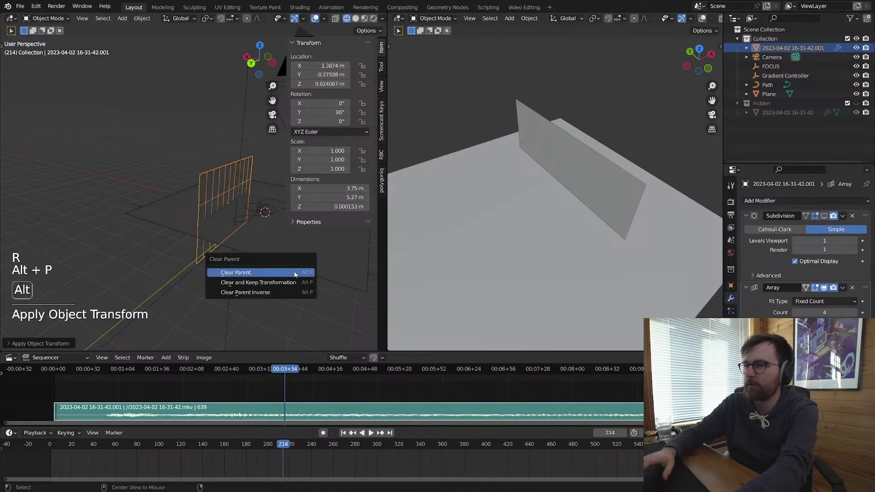
click(225, 184)
key(alt+a)
click(224, 181)
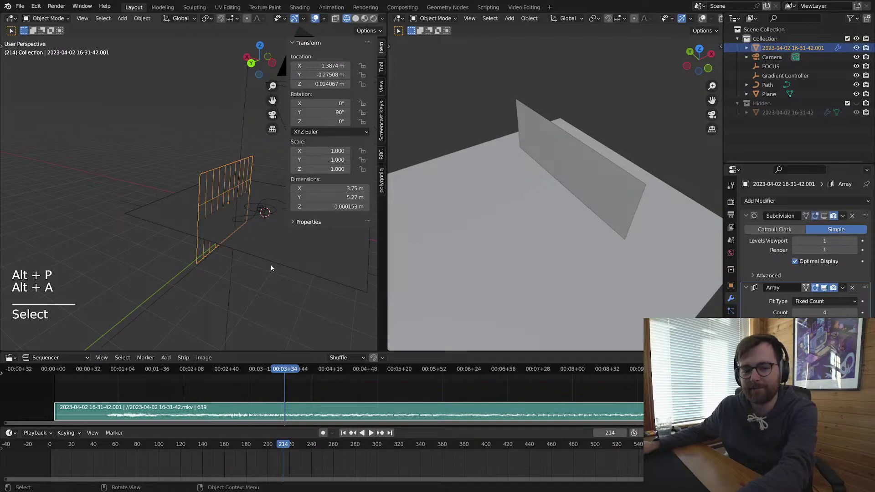
key(g)
right_click(276, 277)
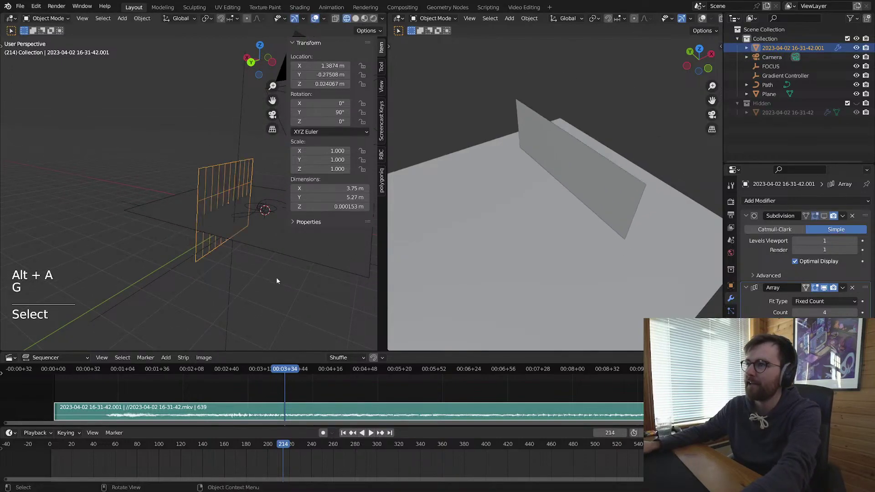
key(alt+a)
click(222, 182)
key(g)
right_click(752, 328)
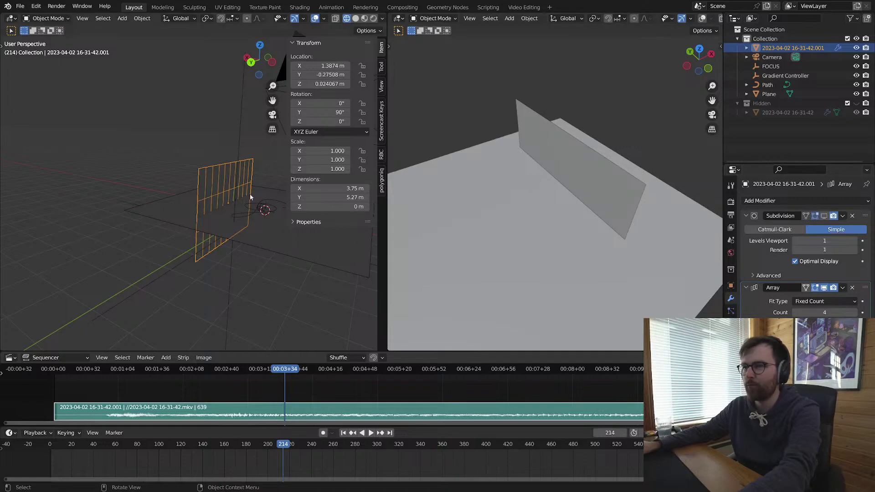
click(217, 171)
click(213, 165)
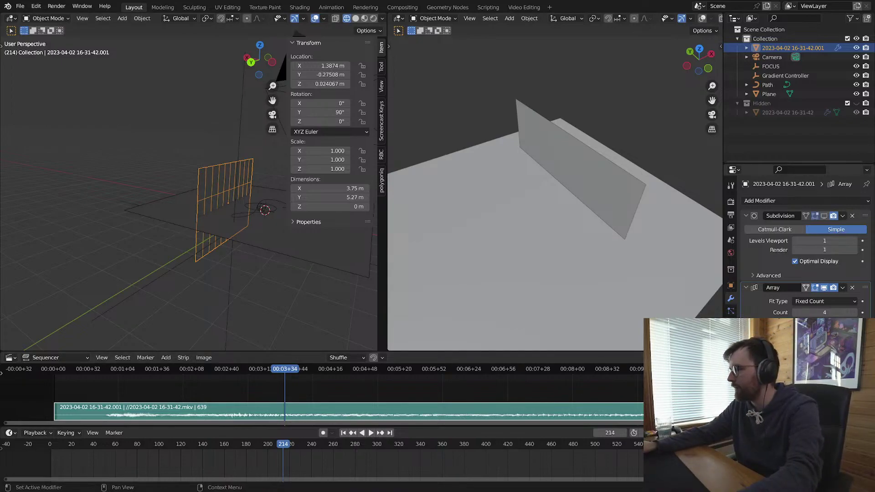
Step: Extrude the whole plane mesh to about 0.289 m thick and adjust the Array's offset so the four thick copies stand apart
key(Tab)
key(a)
key(e)
key(Tab)
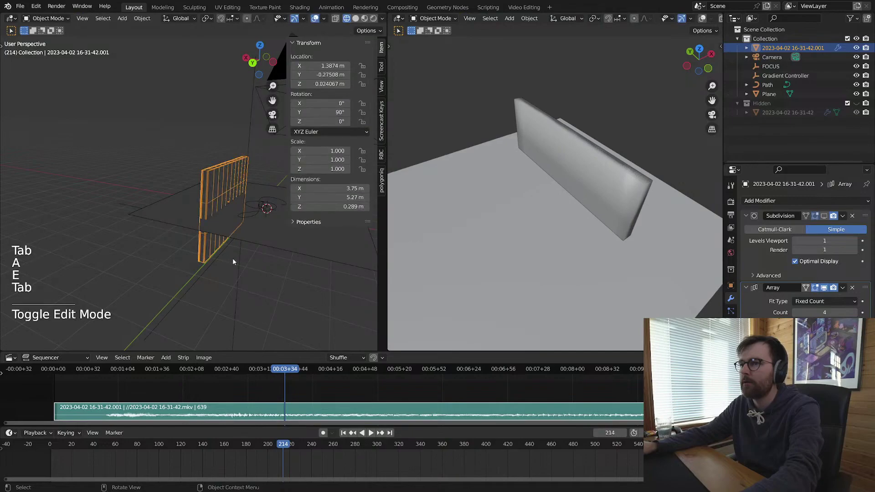
mouse_move(233, 257)
middle_down()
mouse_move(260, 265)
mouse_move(233, 274)
middle_up()
shift+drag(815, 354, 865, 354)
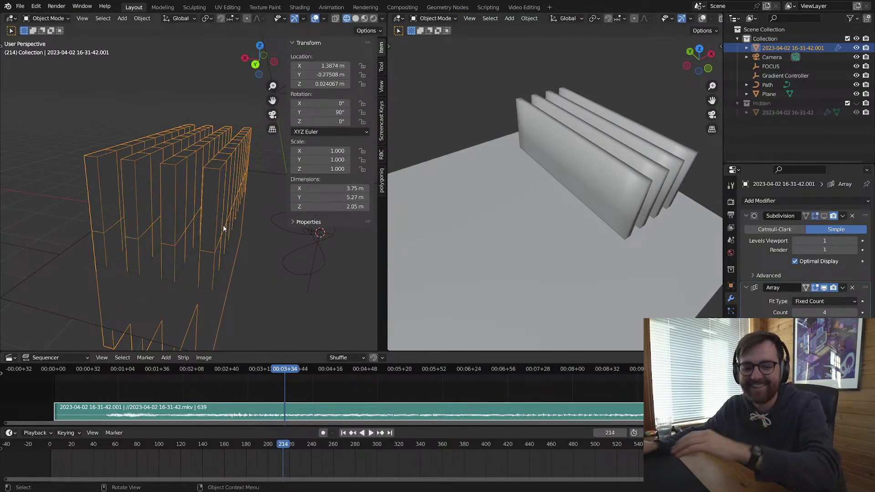
Step: Delete the extruded geometry and return to four flat, evenly spaced plane copies in Object Mode
key(Tab)
key(x)
click(207, 250)
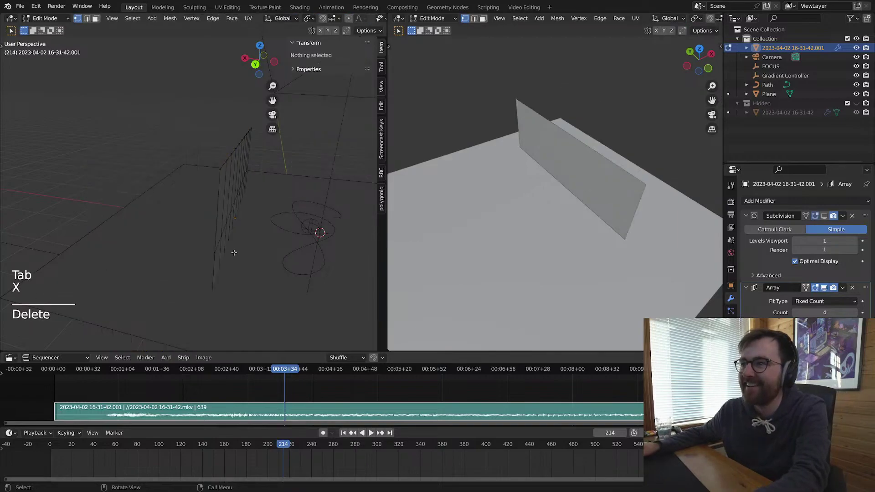
key(Tab)
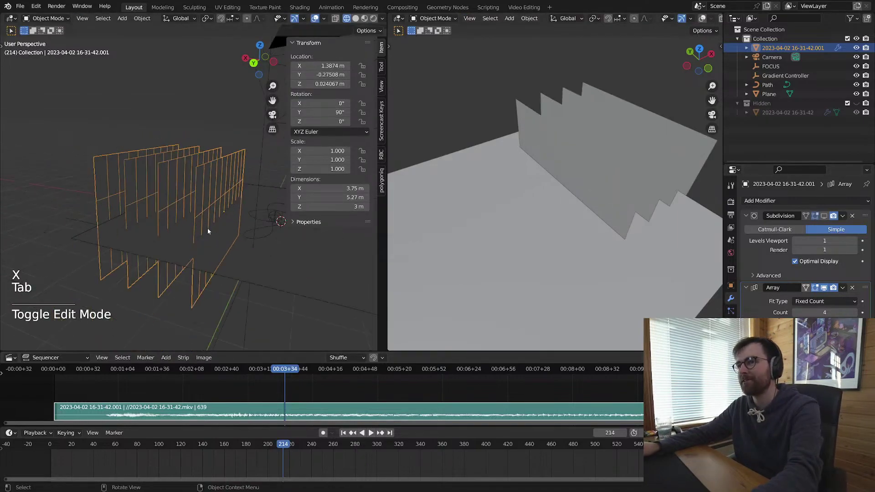
Step: Switch the solid-shaded viewport to rendered shading, clear the selection, and save the file
key(alt+a)
key(ctrl+s)
click(198, 168)
key(z)
click(641, 184)
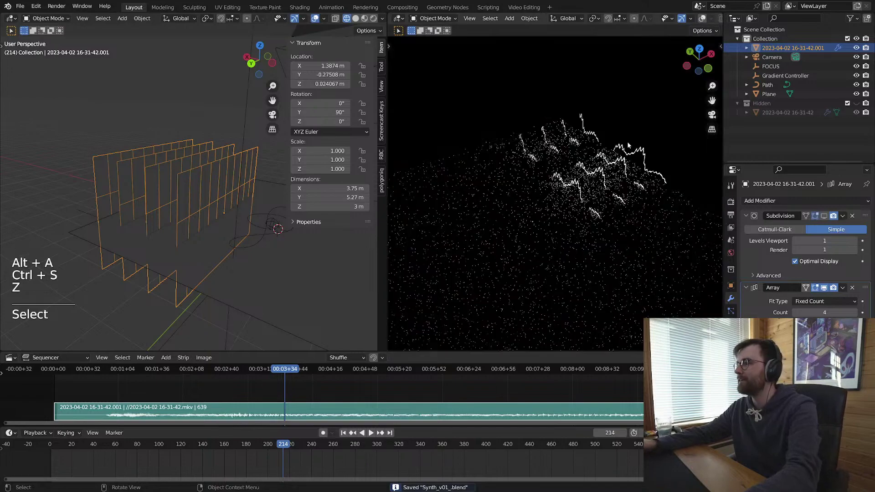
key(alt+a)
key(ctrl+s)
Step: Preview the arrayed waveforms' animation in the rendered view from about frame 120 and save the file
key(space)
key(space)
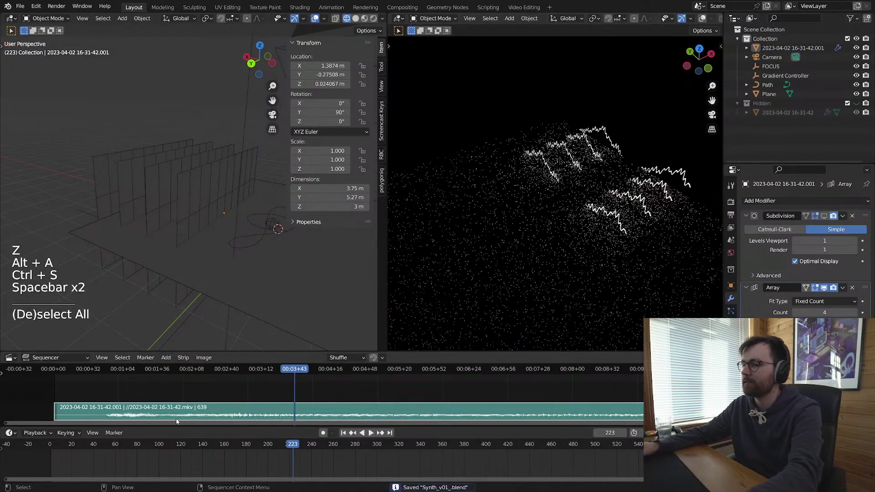
click(180, 443)
key(space)
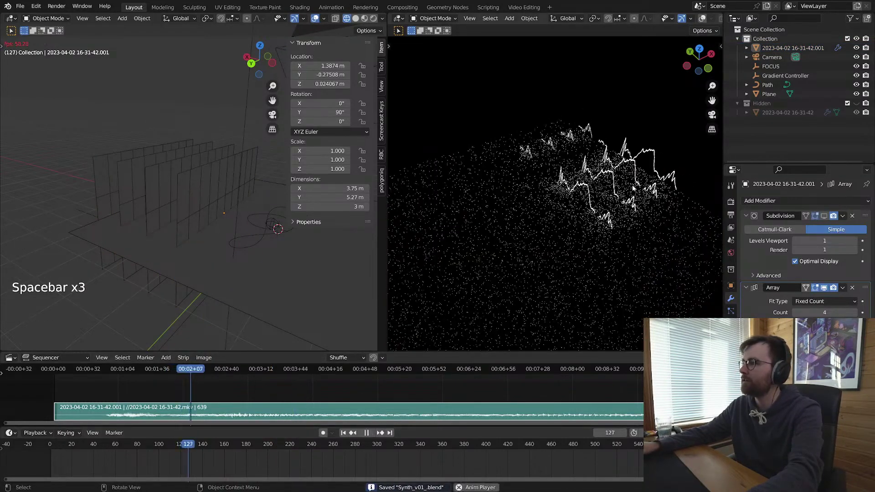
key(space)
key(ctrl+s)
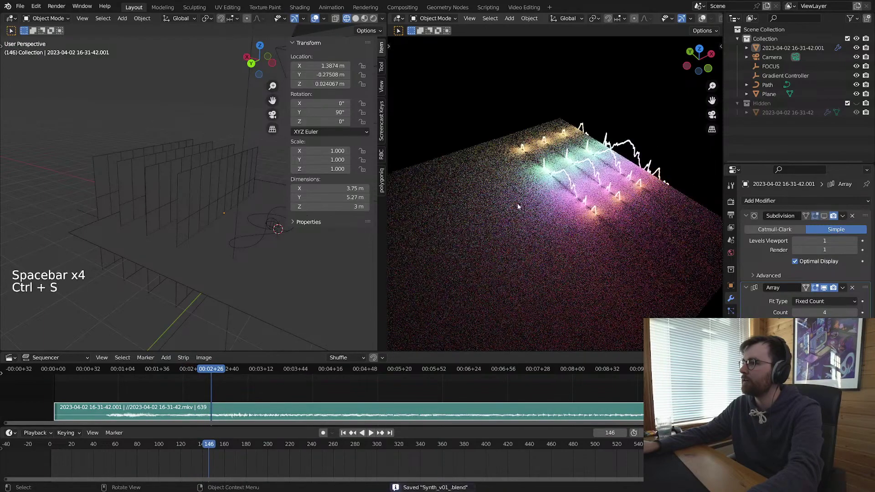
Step: Examine the rendered plane copies from another angle, reselect the arrayed plane, and save the file
key(z)
key(alt+a)
key(ctrl+s)
click(173, 162)
key(z)
click(505, 137)
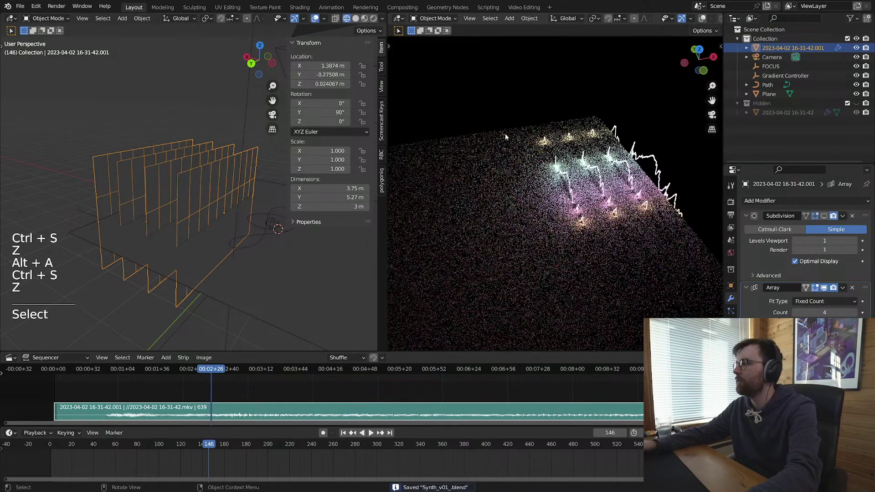
key(alt+a)
click(626, 228)
key(ctrl+s)
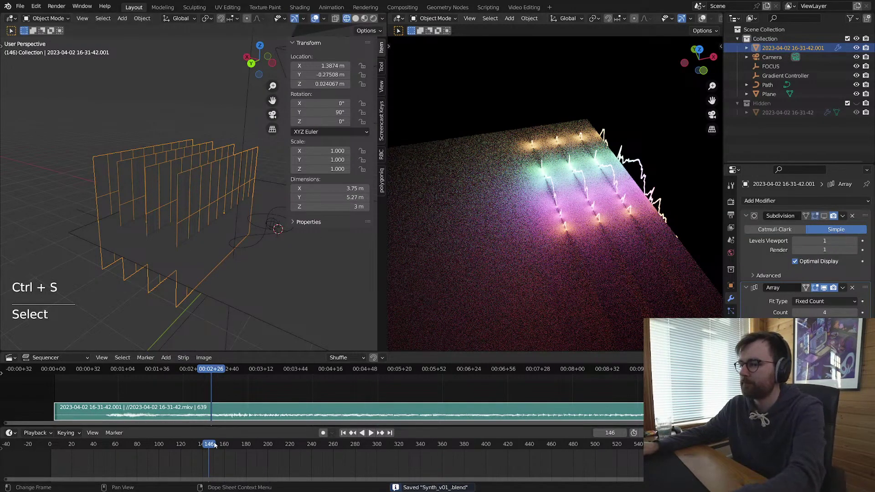
Step: Move the playhead to frame 235, show the Hidden collection, and save the file
drag(214, 444, 306, 445)
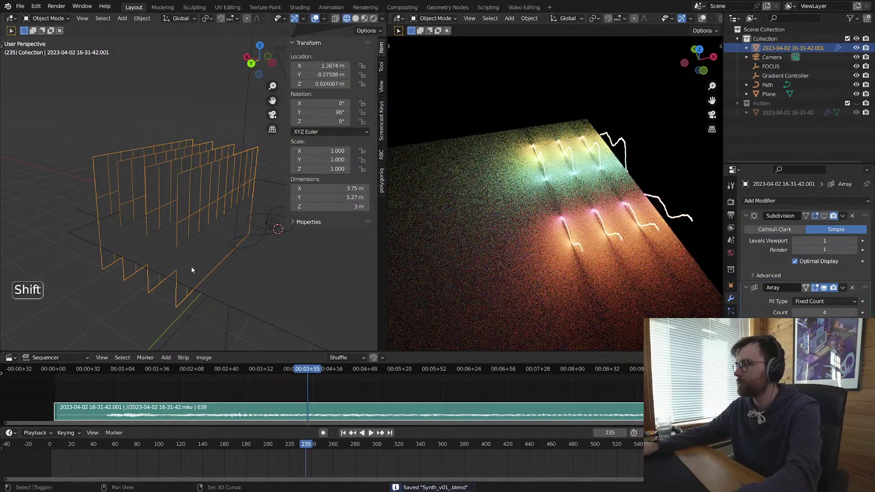
key(shift+2)
key(alt+a)
key(ctrl+s)
Step: Set the Multiply value driving the emission strength in the curved waveform's SYNTH material to 10
middle_drag(432, 255, 646, 221)
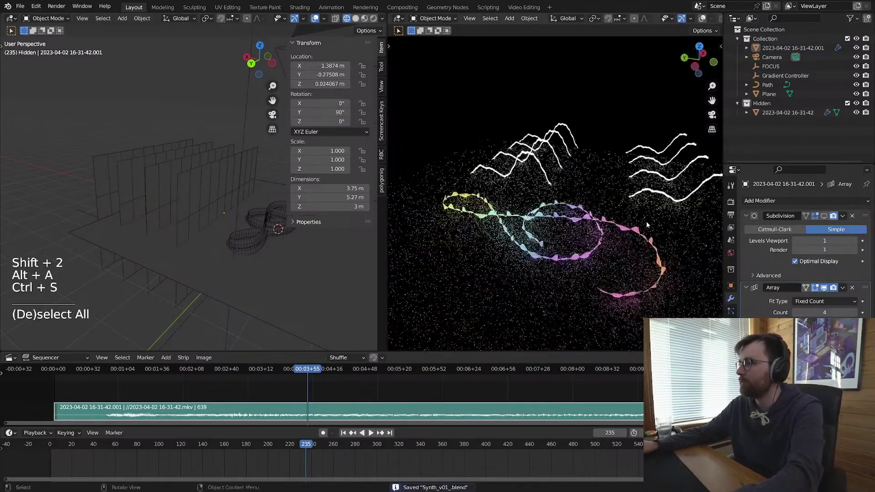
click(646, 220)
key(shift+F3)
middle_drag(133, 333, 185, 253)
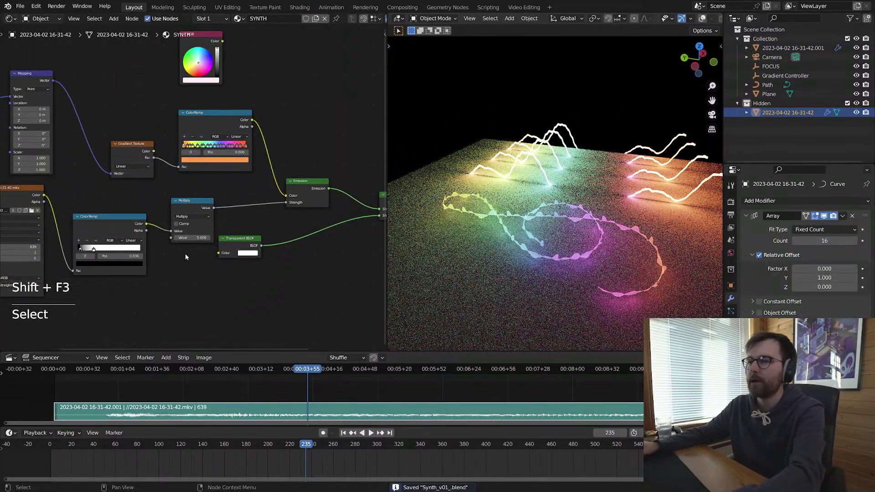
text(10)
key(Return)
Step: Set the Multiply value driving the emission strength in the arrayed planes' Synth SIDE material to 15
click(504, 177)
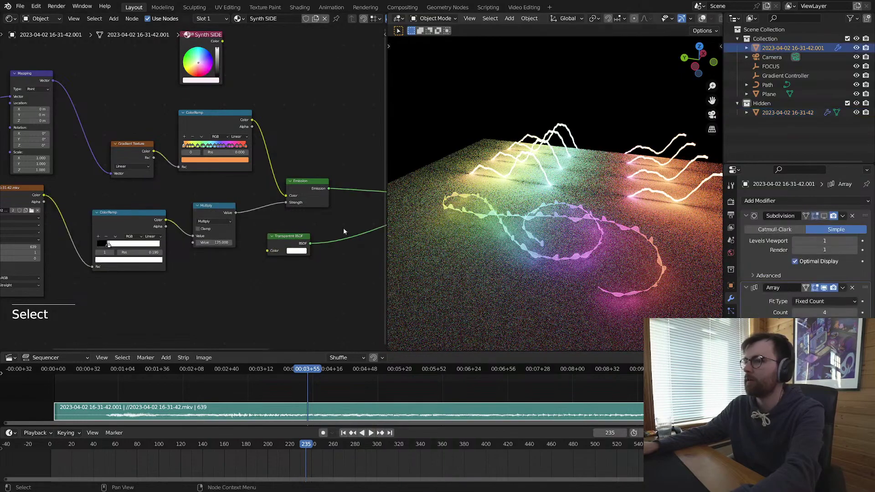
text(15)
key(Return)
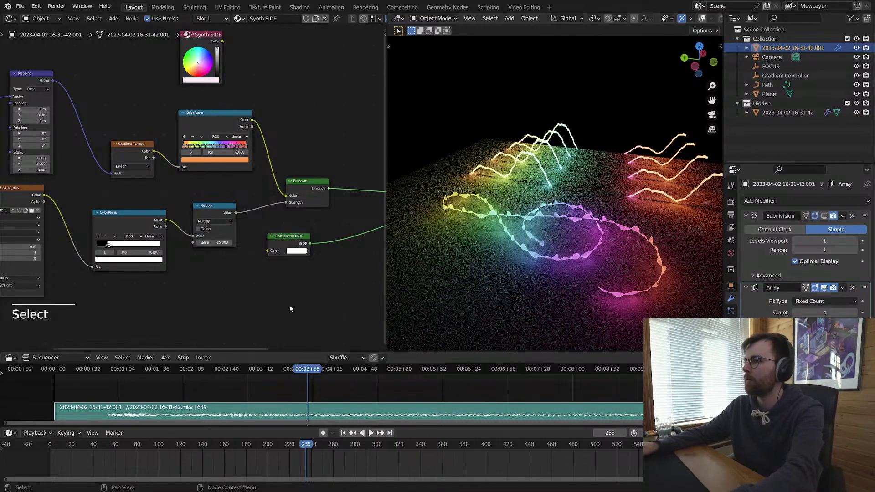
Step: Change the node editor back to the 3D viewport, hide its sidebar, and save the file with nothing selected
key(shift+F5)
key(alt+a)
key(ctrl+s)
key(n)
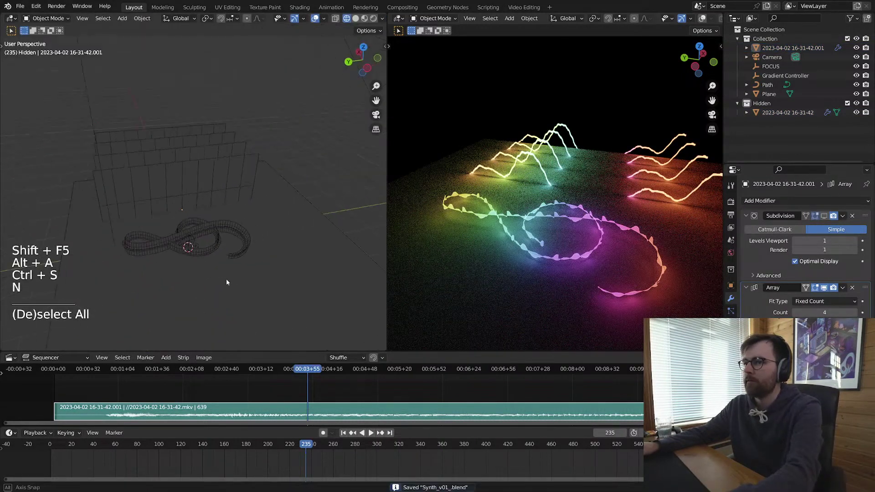
key(alt+a)
middle_drag(226, 279, 239, 225)
key(ctrl+s)
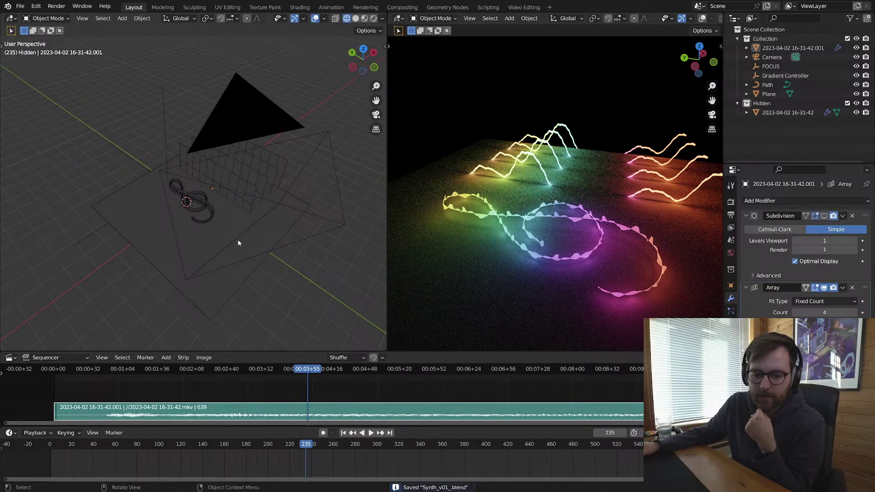
Step: Select the arrayed planes and move the Array modifier above Subdivision in the modifier stack
click(229, 160)
drag(865, 288, 865, 190)
scroll(214, 216, up, 3)
middle_drag(182, 211, 307, 248)
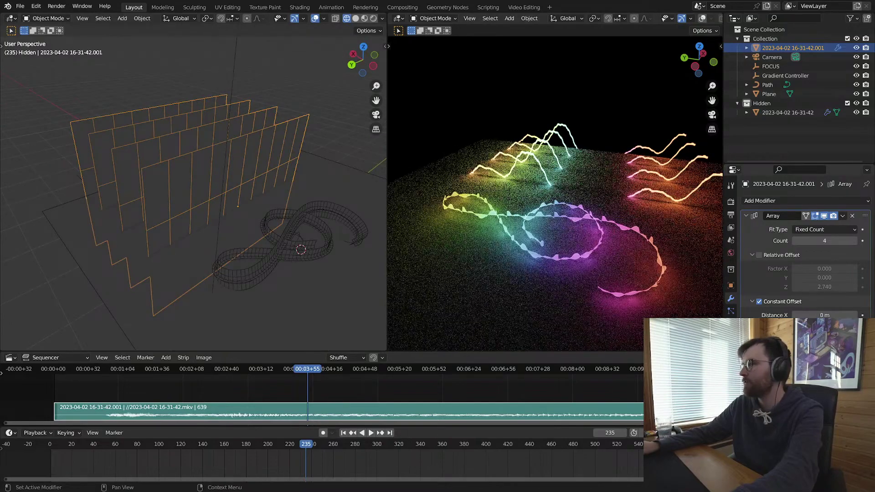
Step: Save the file with nothing selected, reselect the arrayed waveform planes, and view the scene through the camera
middle_drag(523, 183, 527, 235)
key(alt+a)
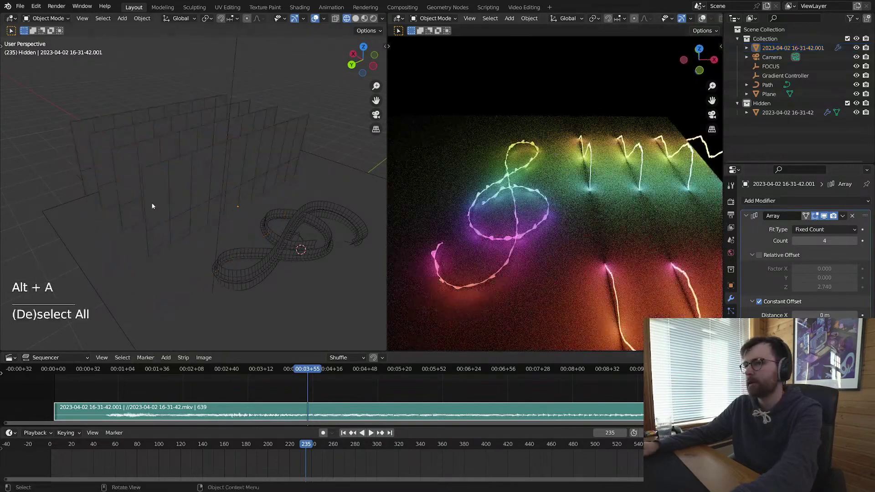
key(alt+a)
key(ctrl+s)
click(272, 148)
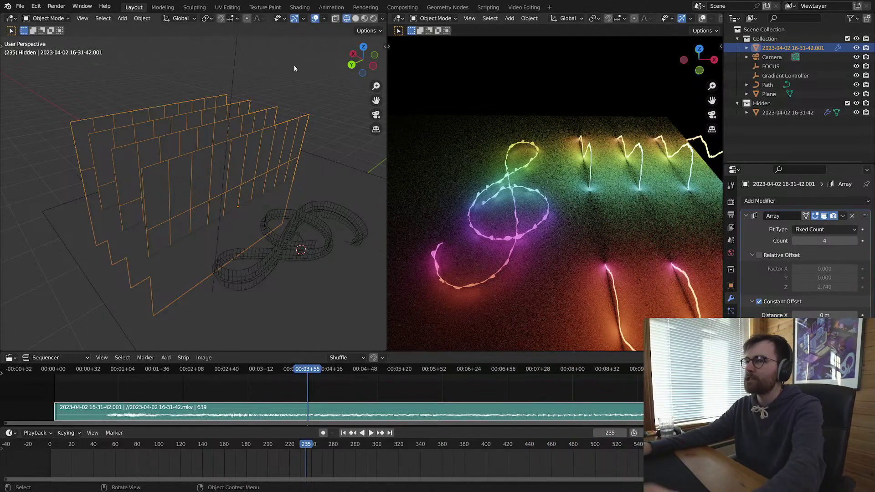
click(283, 137)
key(KP_0)
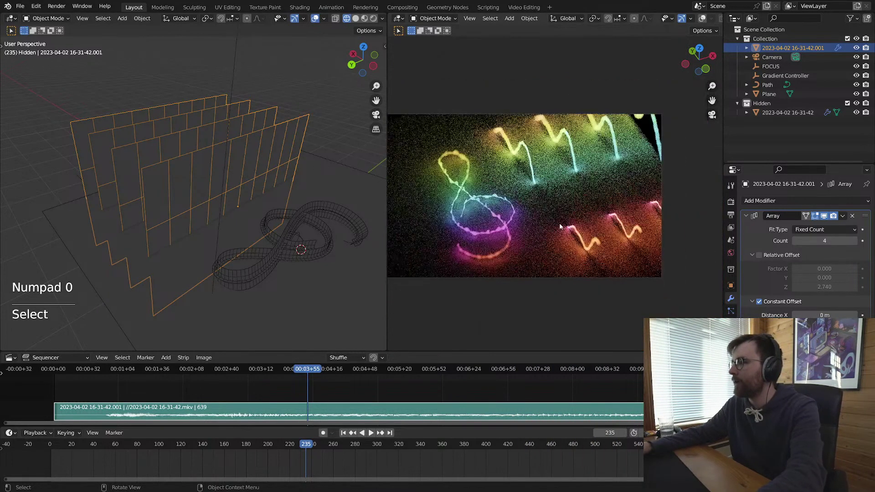
scroll(263, 257, down, 2)
Step: Move the floor plane along the X axis and save the file with nothing selected
click(329, 221)
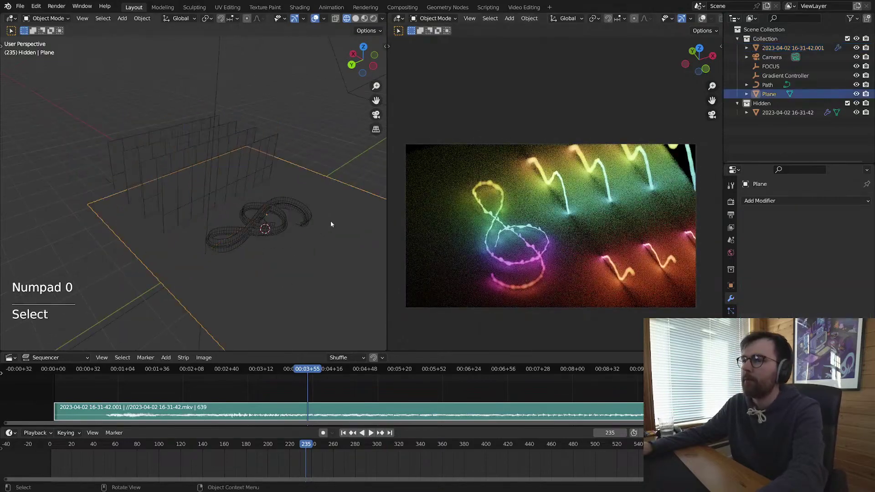
middle_drag(330, 220, 235, 206)
key(g)
key(x)
click(217, 241)
key(alt+a)
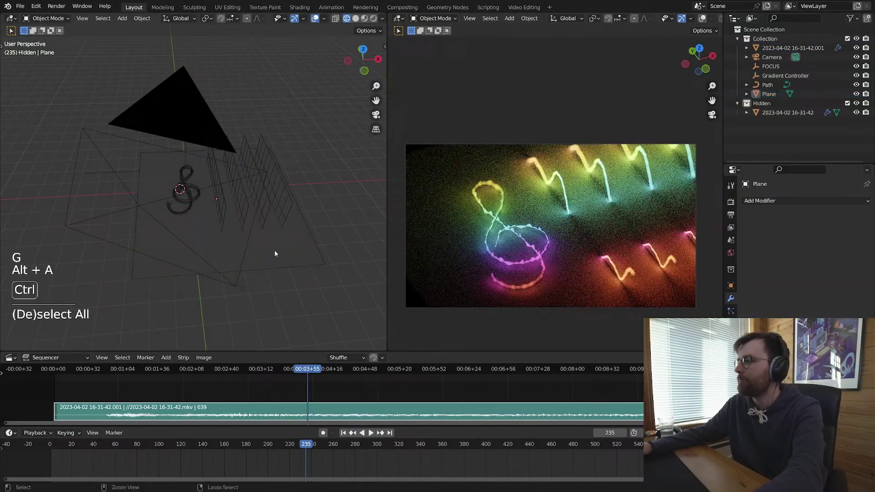
key(ctrl+s)
Step: Scale up and reposition the floor plane so it extends further beneath the waveforms, and save the file
click(299, 254)
key(s)
click(306, 258)
key(g)
click(243, 235)
key(Tab)
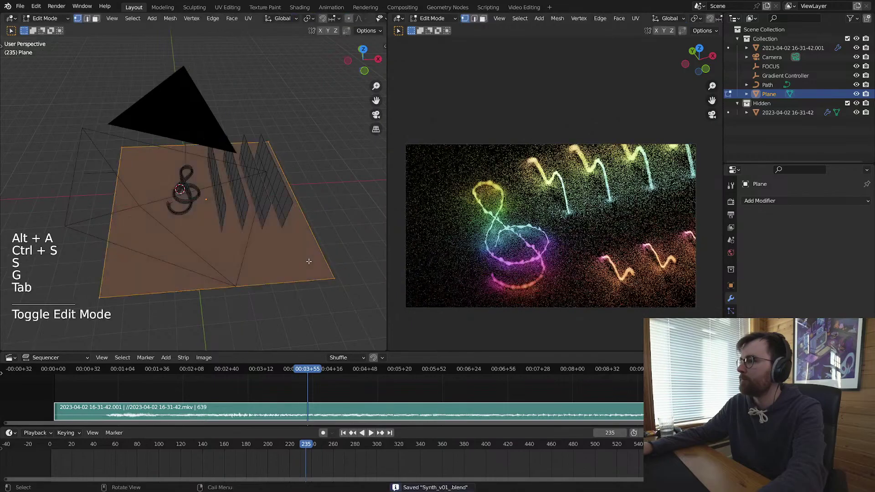
key(alt+a)
key(ctrl+s)
key(Tab)
key(alt+a)
key(ctrl+s)
Step: Try moving the arrayed waveform planes, and save the file with nothing selected
middle_drag(244, 231, 185, 167)
click(243, 195)
key(g)
click(273, 222)
key(KP_7)
key(alt+a)
key(ctrl+s)
key(a)
key(alt+a)
key(ctrl+s)
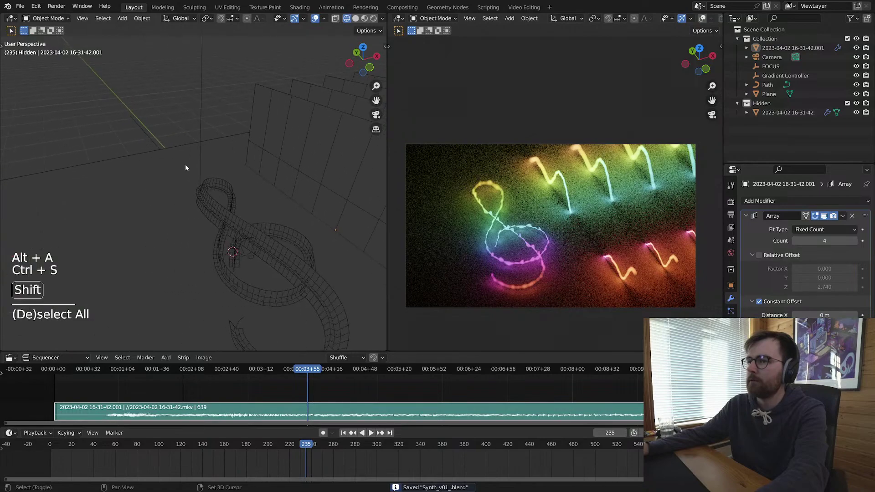
Step: Add a new mesh plane and rotate its geometry 90 degrees about X in edit mode so it stands upright
key(shift+a)
mouse_move(148, 153)
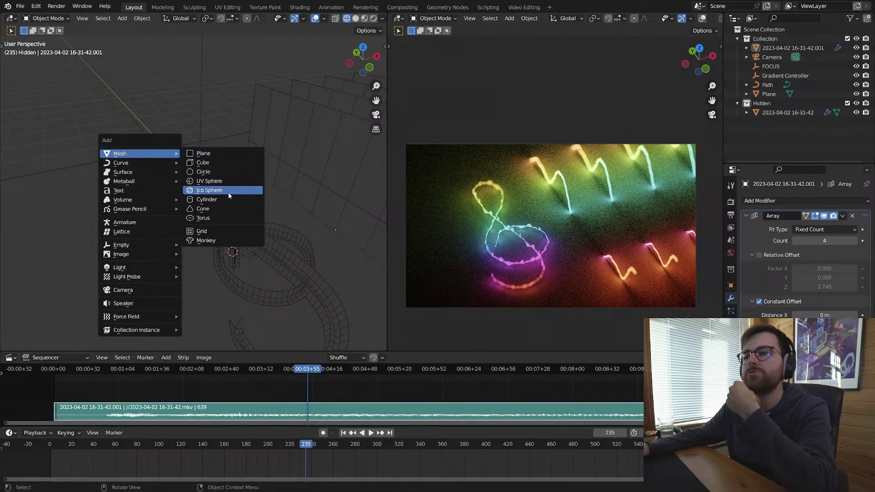
click(218, 157)
key(r)
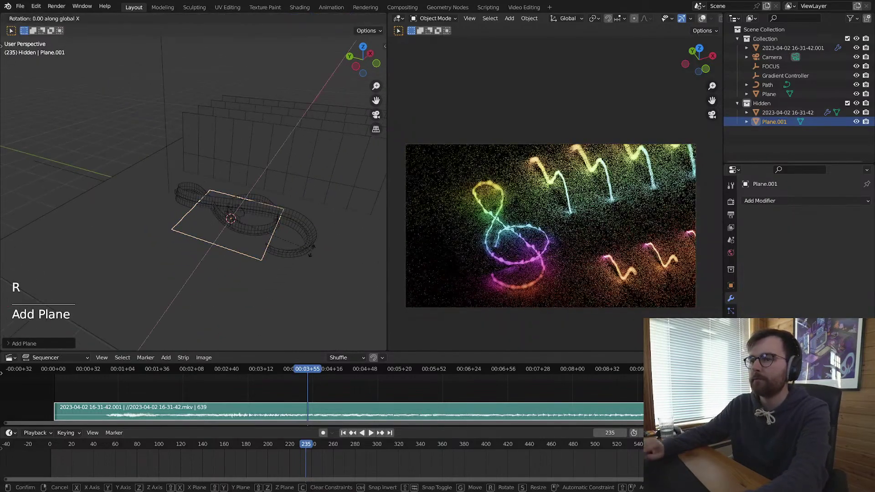
key(x)
key(Escape)
key(Tab)
text(rx90)
key(Return)
key(Tab)
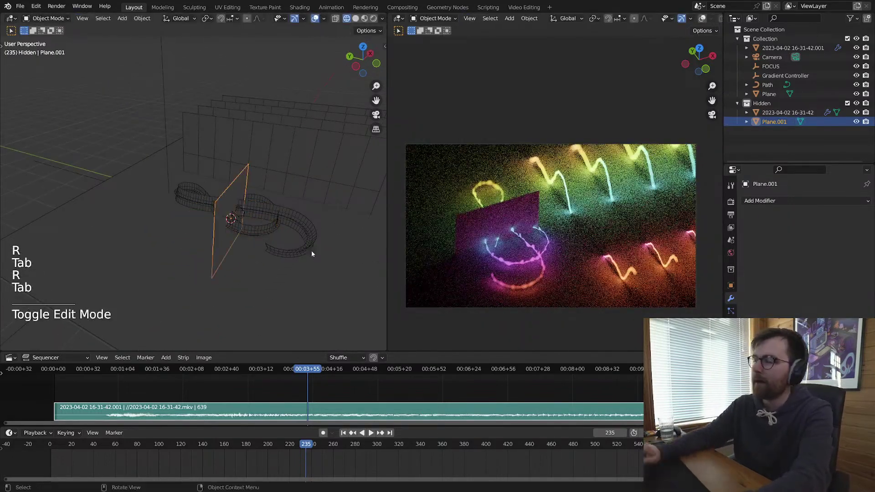
Step: Move the upright plane away from the curved waveform to the empty area beside the floor
middle_drag(322, 236, 306, 238)
key(g)
click(148, 258)
shift+middle_drag(155, 257, 246, 237)
middle_drag(251, 236, 229, 218)
Step: Scale the upright plane's mesh into a wide rectangle in edit mode, then raise it above floor level and save
key(Tab)
key(s)
click(297, 267)
key(Tab)
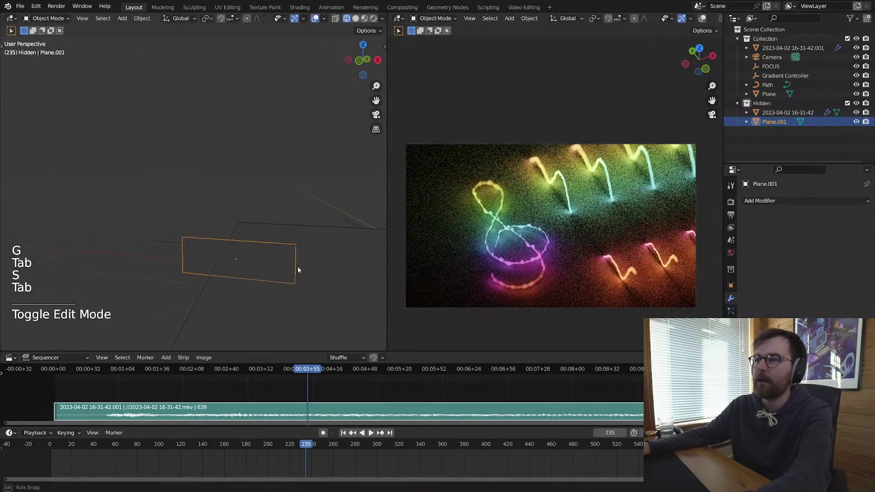
key(g)
click(296, 209)
key(alt+a)
key(ctrl+s)
Step: Select the wide rectangular plane and show its material settings
click(259, 188)
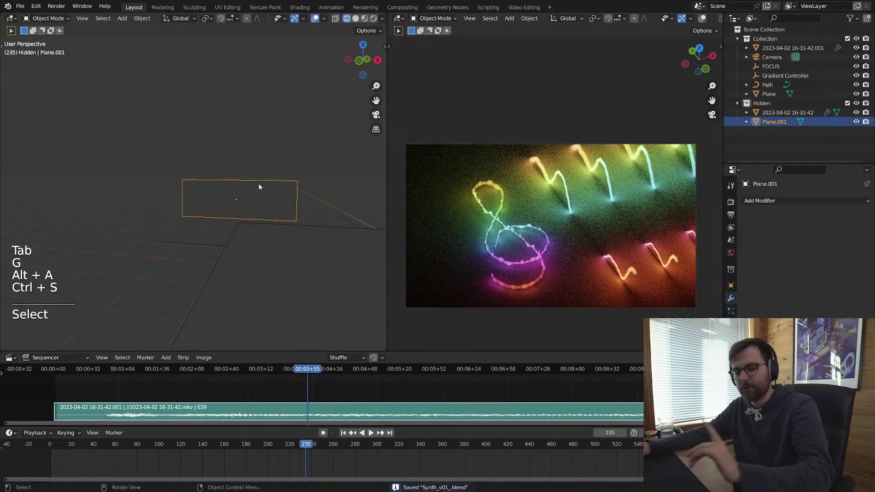
click(267, 190)
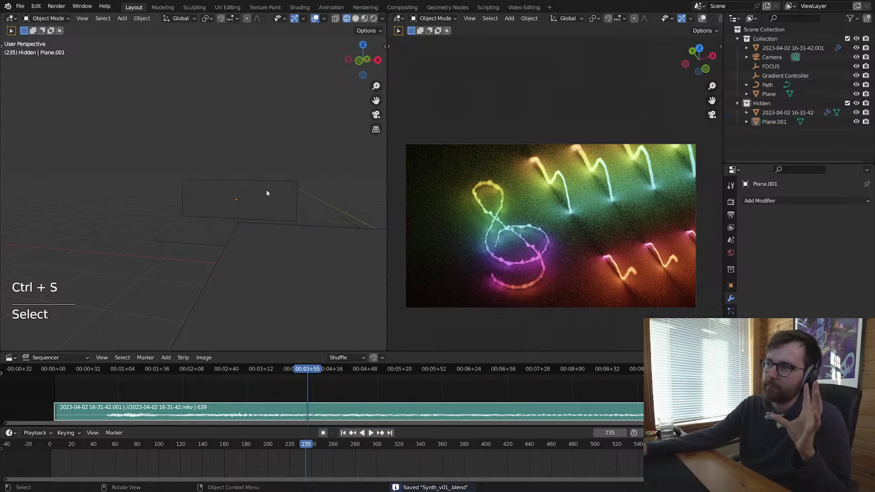
click(731, 361)
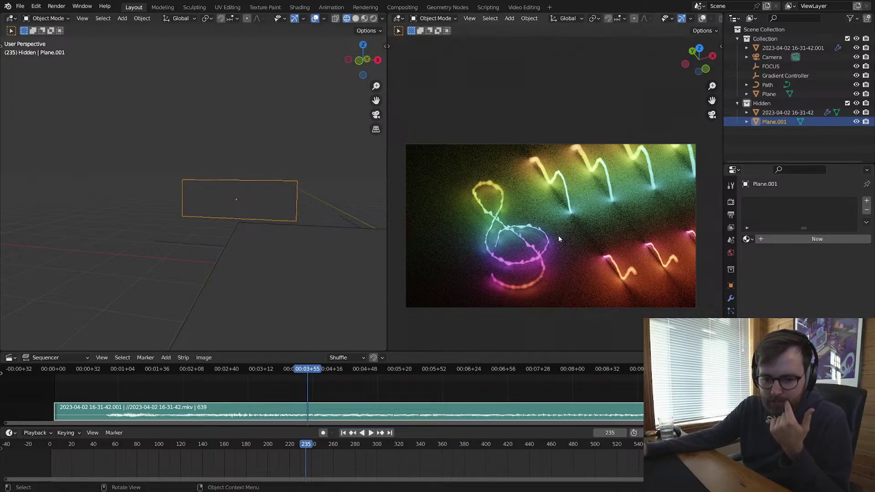
Step: Go to frame 210 and play the animation in a maximized, zoomed-in camera view
middle_drag(559, 235, 593, 225)
key(KP_0)
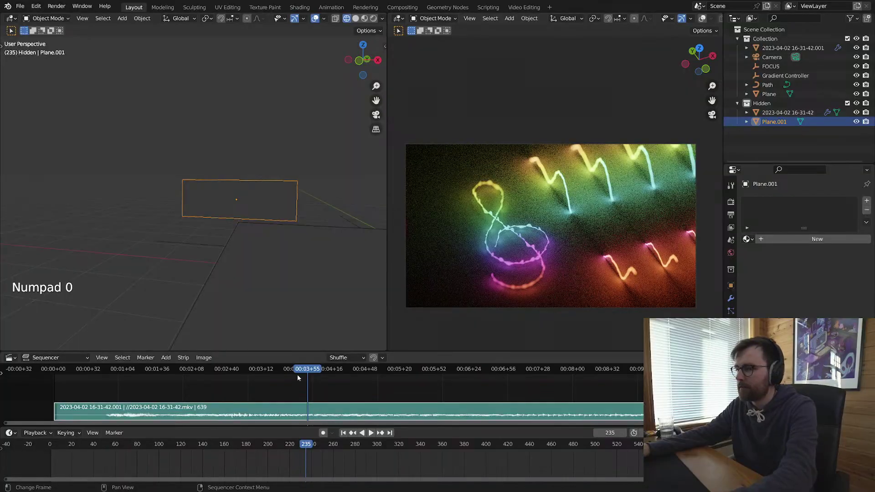
click(280, 377)
scroll(535, 170, up, 5)
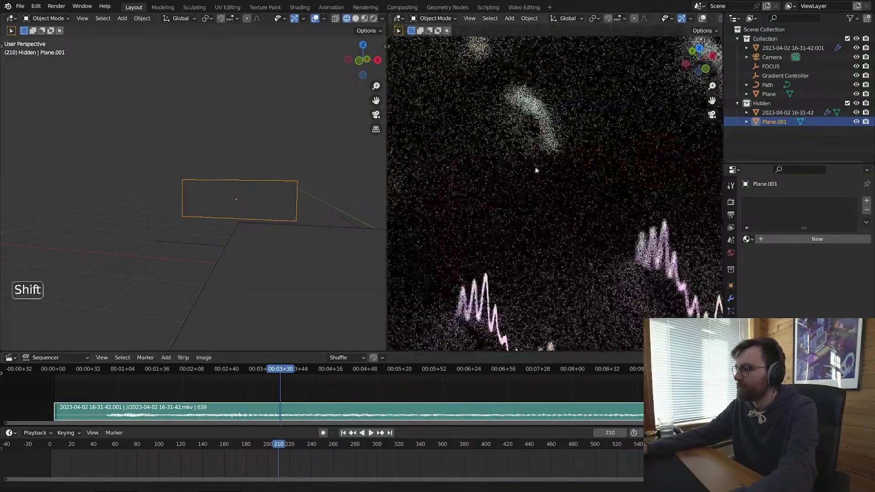
key(ctrl+space)
key(space)
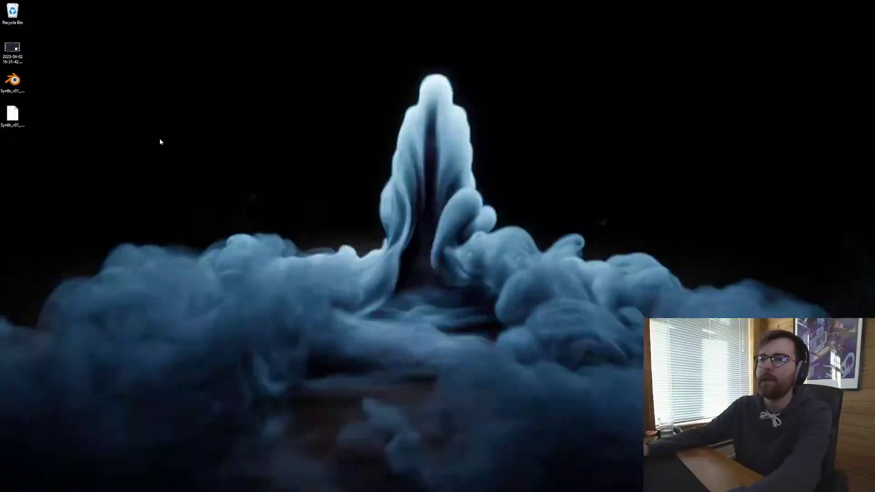
double_click(19, 47)
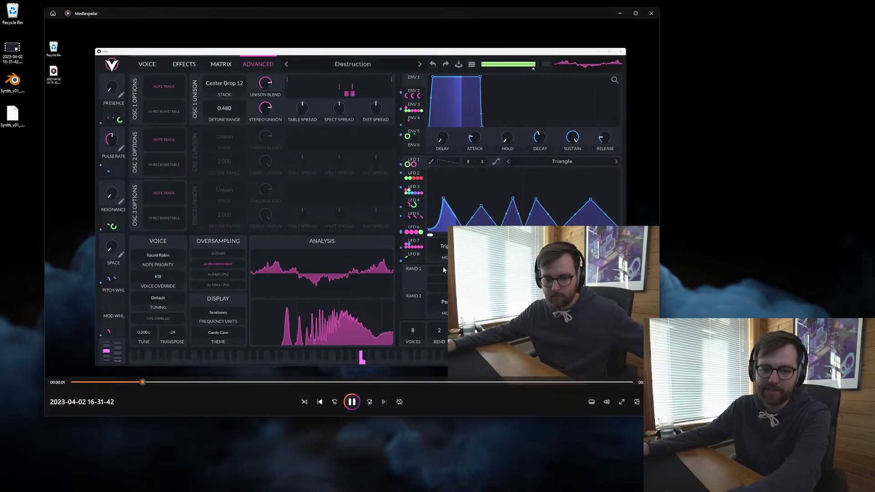
key(space)
key(space)
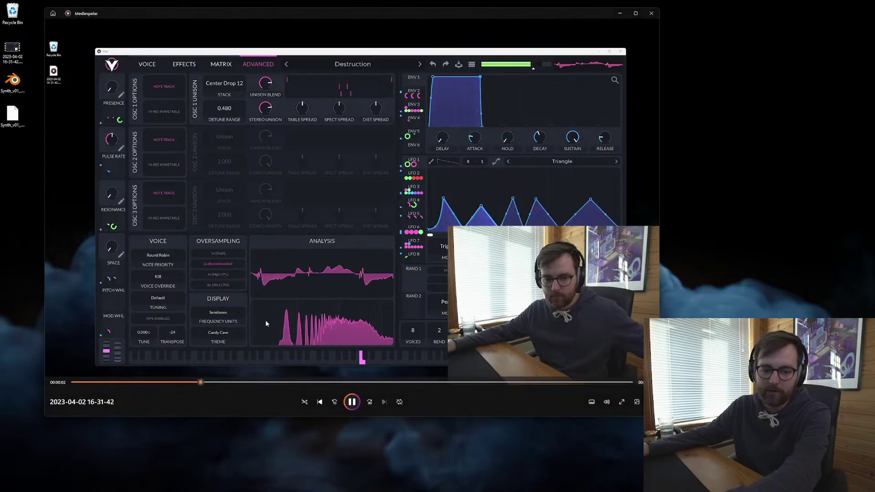
key(space)
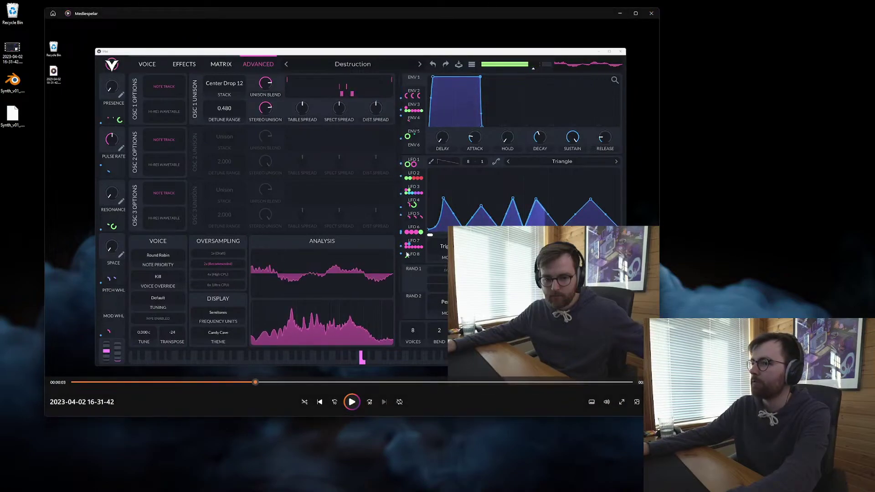
key(space)
click(197, 382)
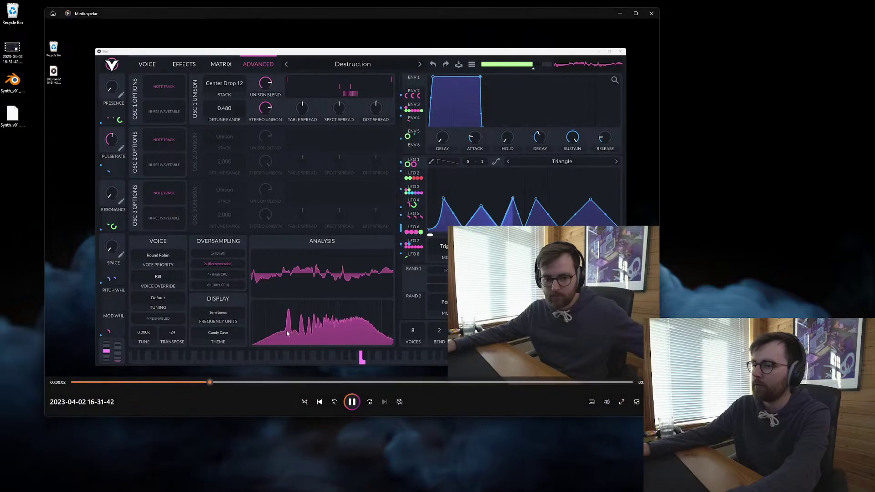
key(space)
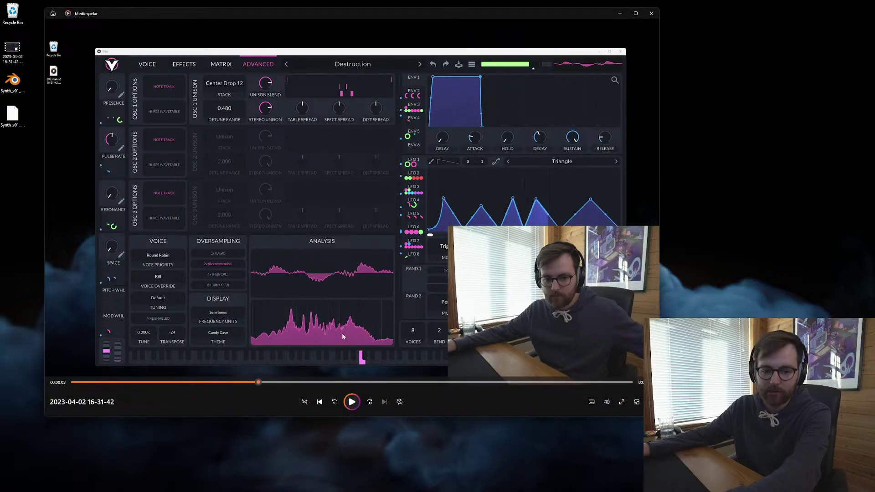
click(655, 13)
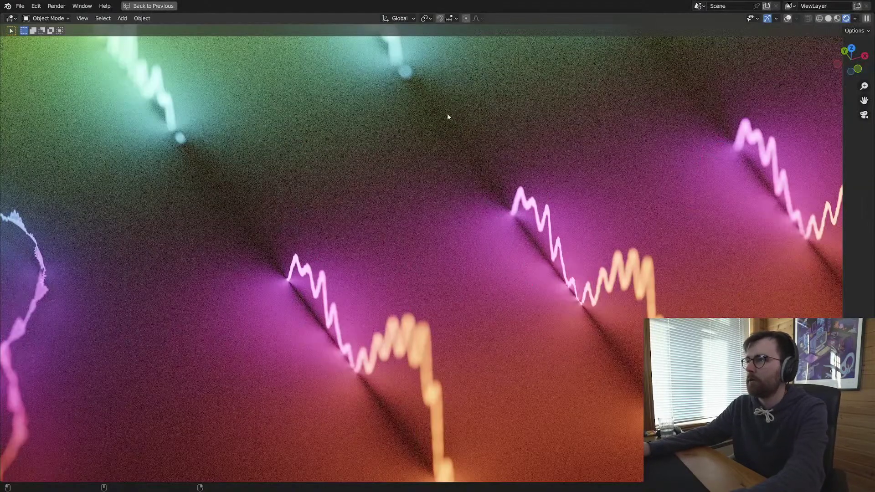
Step: Restore the multi-editor layout in Blender and save the file with nothing selected
key(ctrl+space)
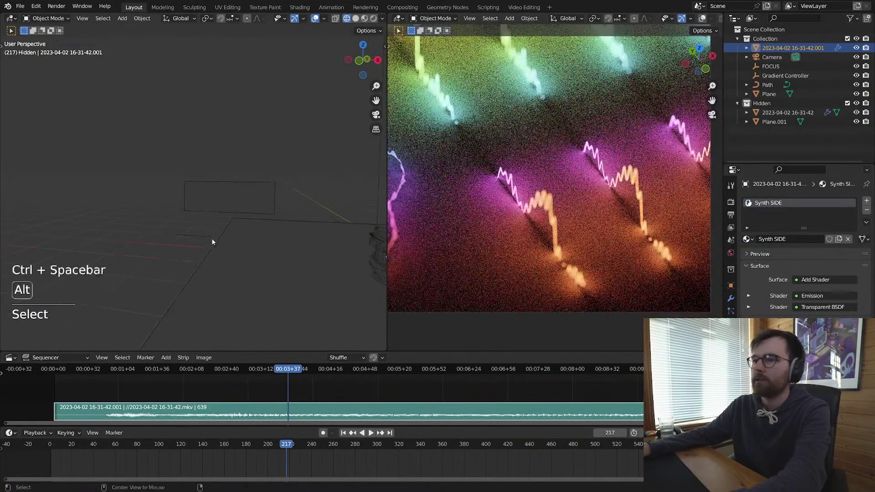
key(alt+a)
key(ctrl+s)
Step: Create a new material on the wide rectangular plane and name it THIS TEXTURE
click(795, 239)
double_click(794, 238)
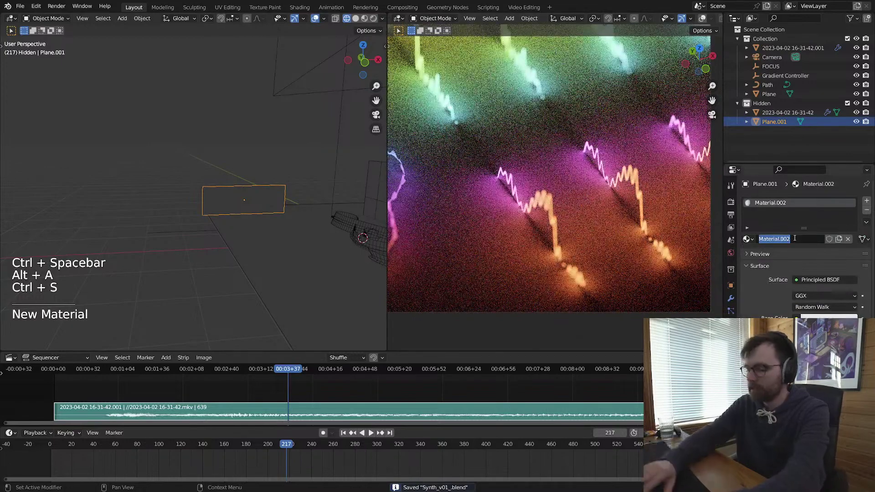
text(THIS TEXTURE)
key(Return)
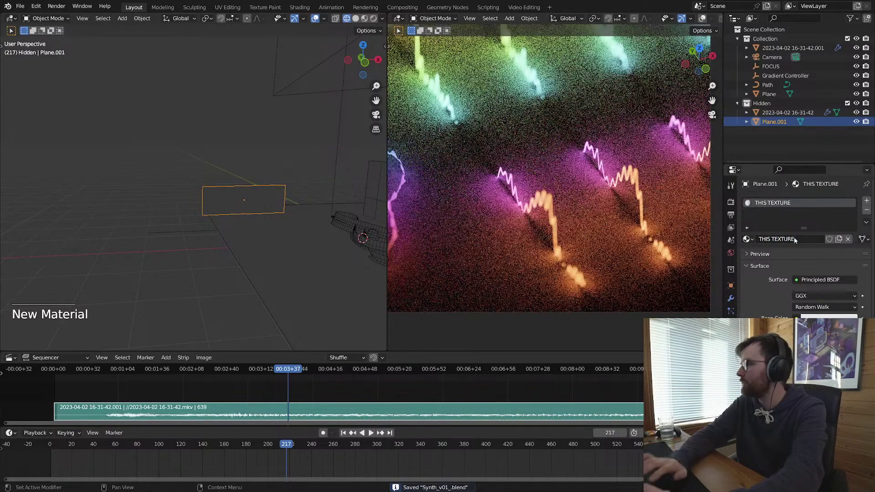
Step: Open the shader editor and switch the material's Principled BSDF node to an Emission shader
key(shift+F3)
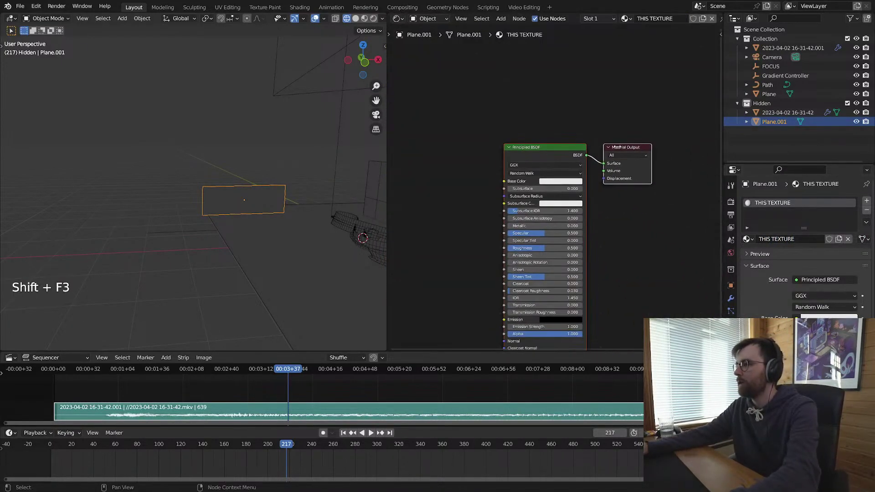
key(shift+s)
key(s)
click(542, 119)
key(shift+s)
key(s)
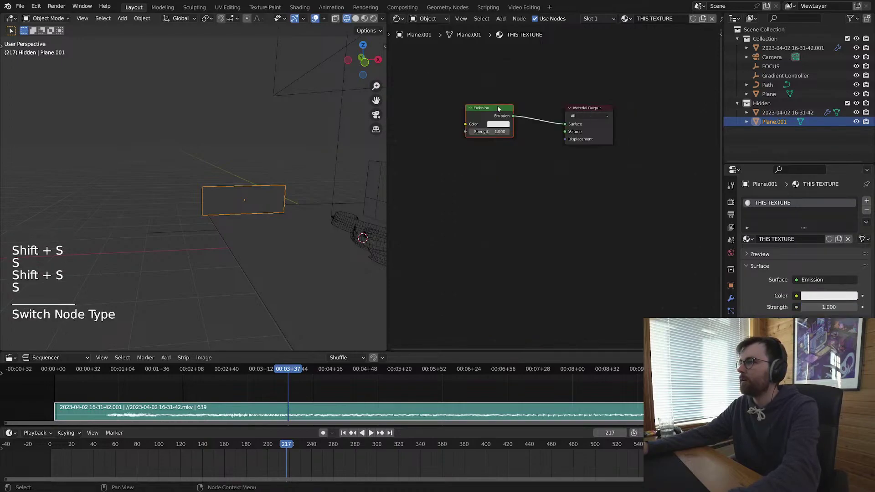
click(524, 126)
key(ctrl+t)
key(g)
click(525, 150)
click(511, 167)
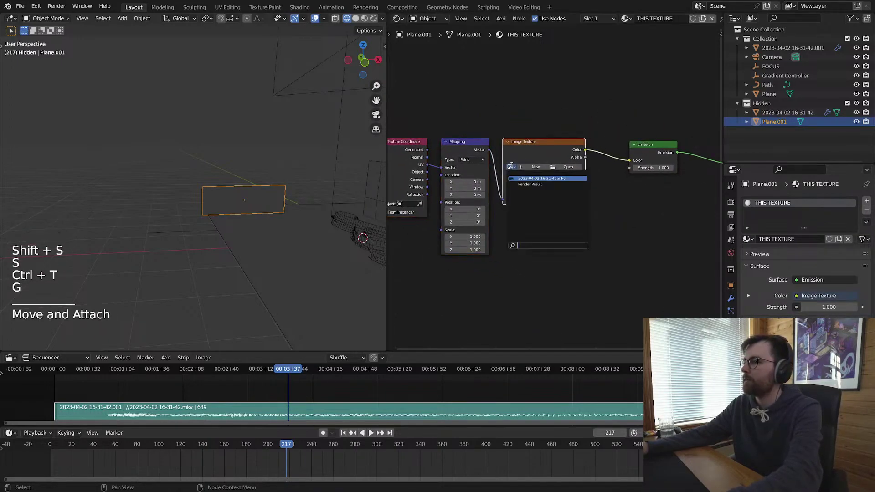
click(521, 178)
click(484, 110)
scroll(484, 111, up, 4)
middle_drag(544, 132, 565, 133)
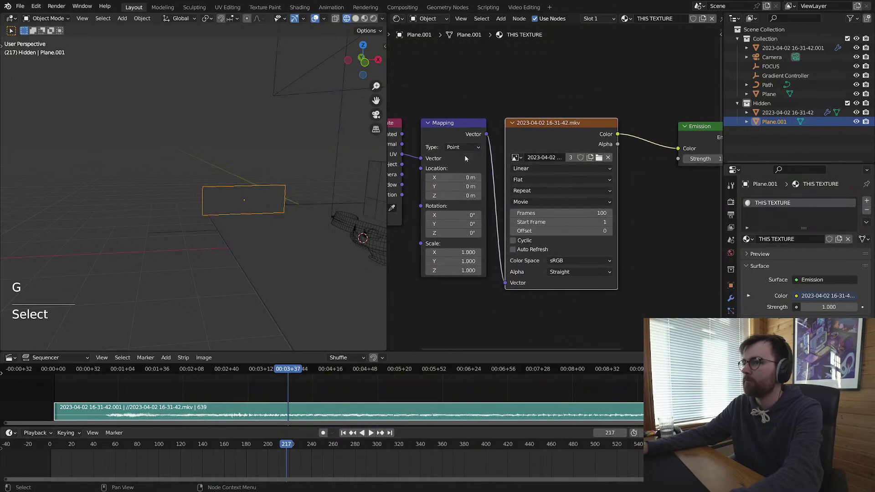
click(342, 204)
middle_drag(666, 163, 490, 178)
middle_drag(687, 152, 504, 198)
scroll(504, 197, down, 2)
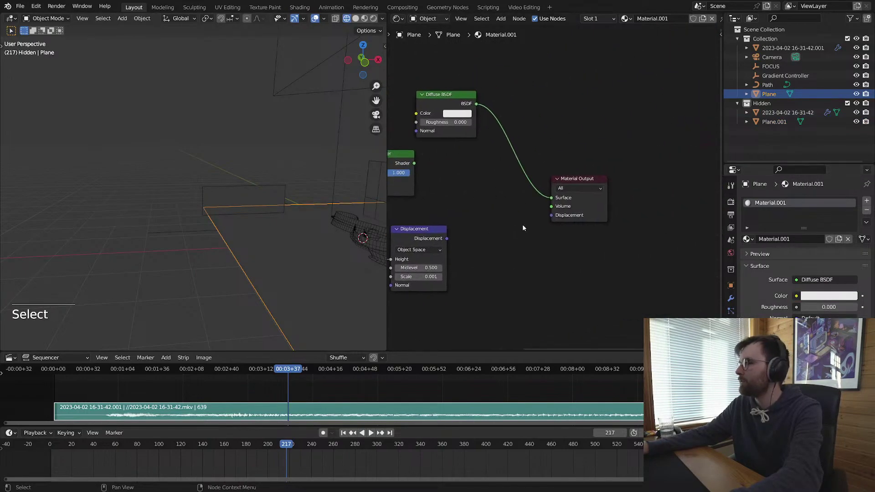
click(376, 182)
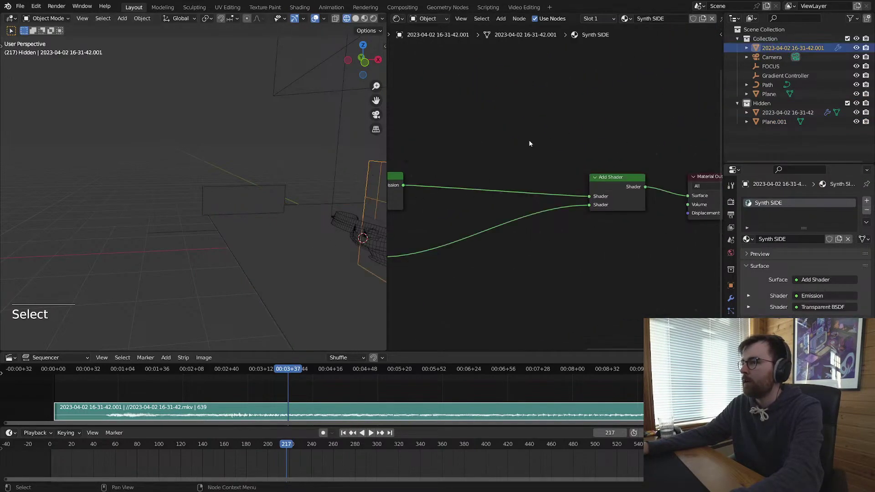
middle_drag(422, 210, 648, 179)
middle_drag(417, 181, 691, 152)
middle_drag(586, 147, 590, 193)
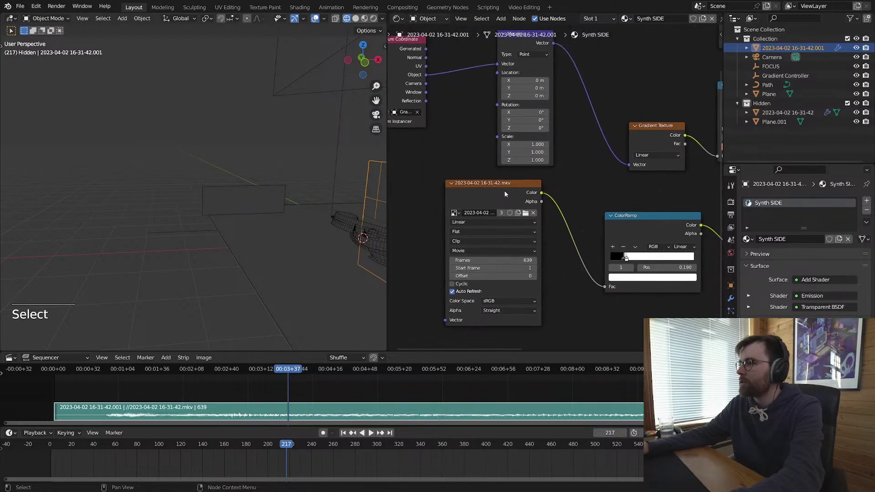
Step: Delete the movie texture node in the wide plane's THIS TEXTURE material and paste the copied movie texture node
click(282, 197)
scroll(521, 168, up, 3)
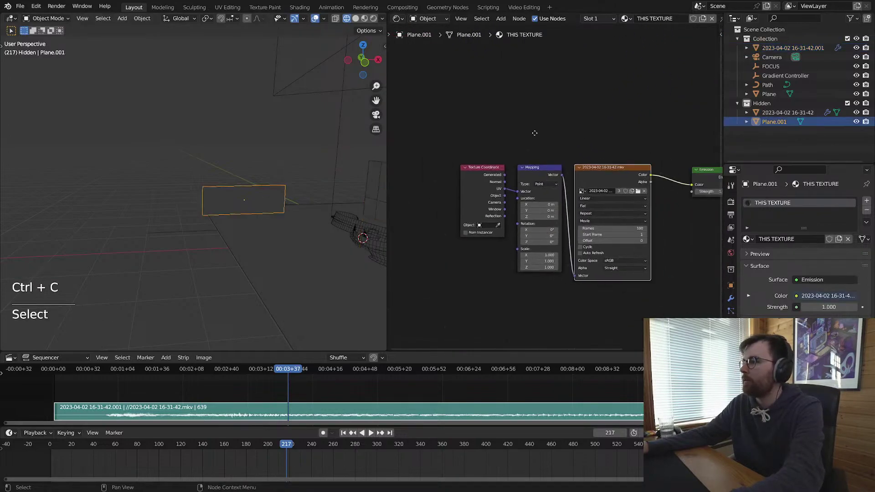
key(x)
drag(535, 163, 559, 218)
key(ctrl+v)
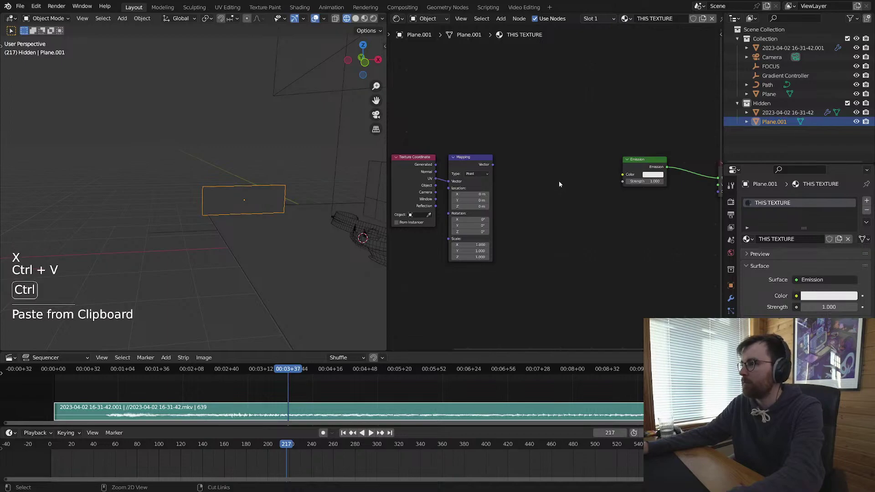
Step: Place the pasted movie texture node between the Mapping and Emission nodes, link it to both, and save the file
scroll(566, 201, down, 2)
key(g)
scroll(588, 222, up, 3)
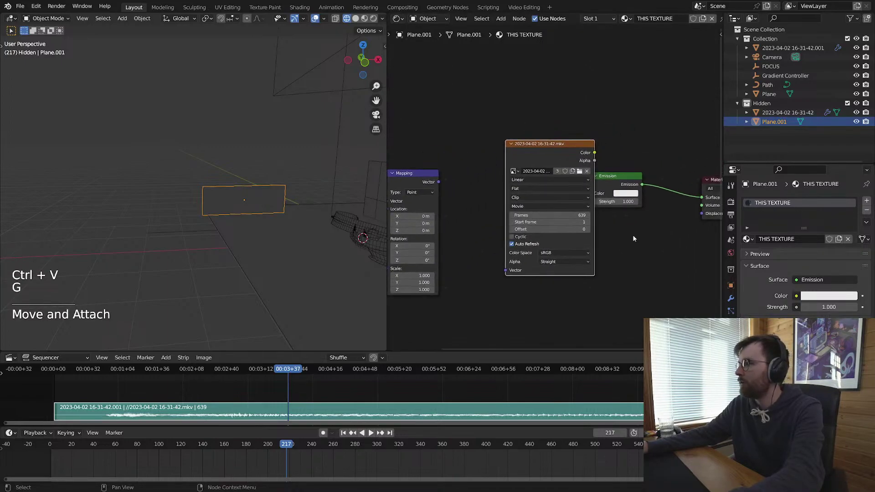
click(472, 159)
drag(569, 164, 617, 253)
key(f)
click(562, 148)
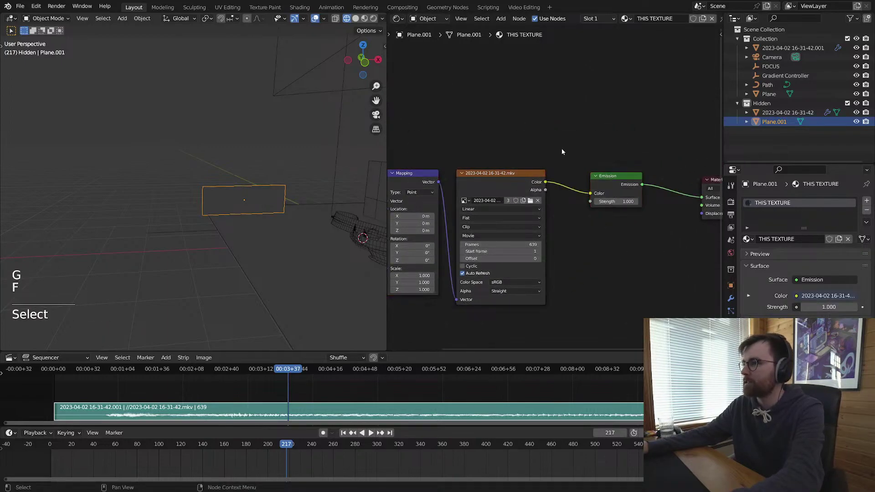
key(alt+a)
key(ctrl+s)
Step: Switch the viewport to rendered shading to show the textured wide plane up close
click(264, 205)
key(z)
click(261, 144)
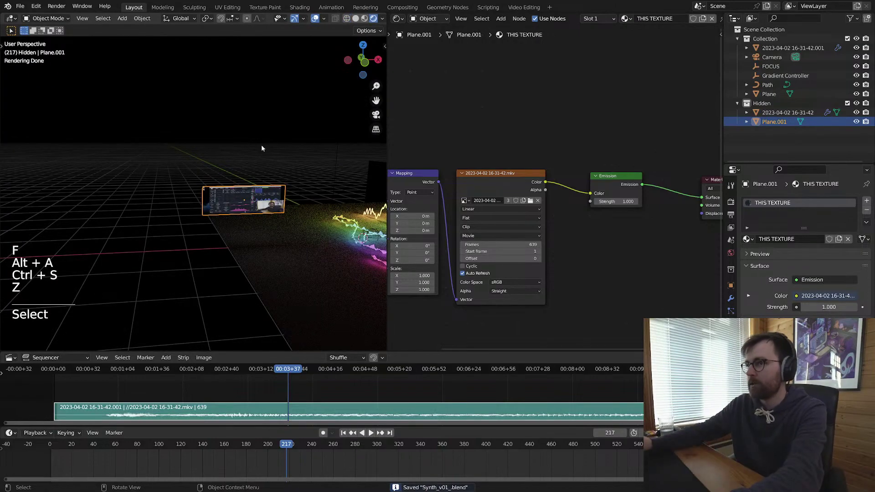
scroll(261, 148, up, 6)
shift+middle_drag(285, 206, 160, 181)
Step: Open the wide plane's UV layout in the UV editor with its whole mesh and all UVs selected
key(Tab)
key(alt+a)
key(ctrl+s)
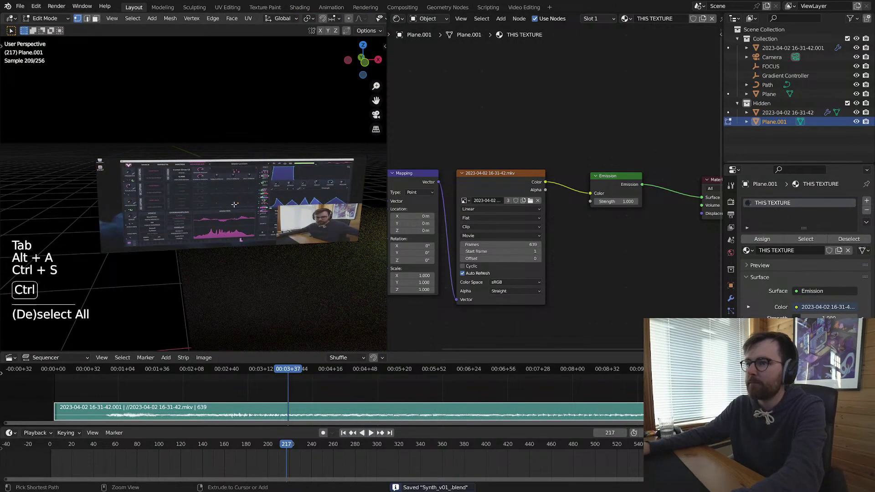
key(Tab)
key(Tab)
key(a)
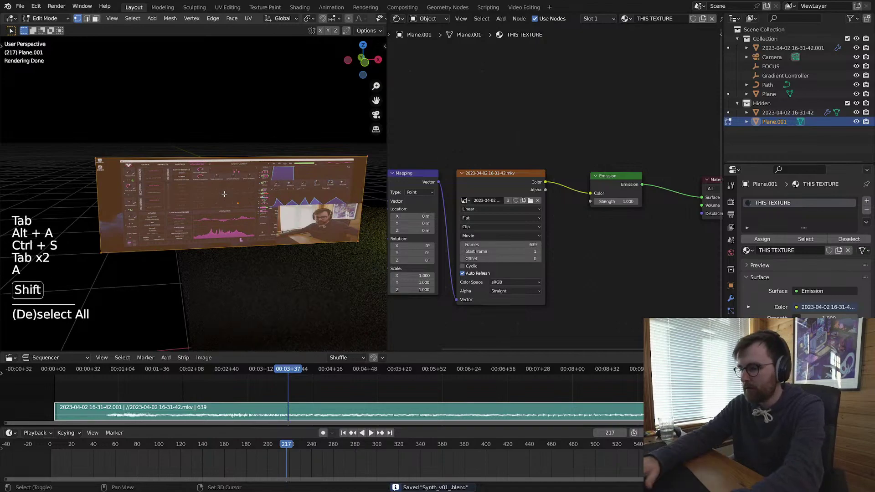
key(shift+F10)
key(shift+F10)
key(a)
scroll(328, 209, up, 4)
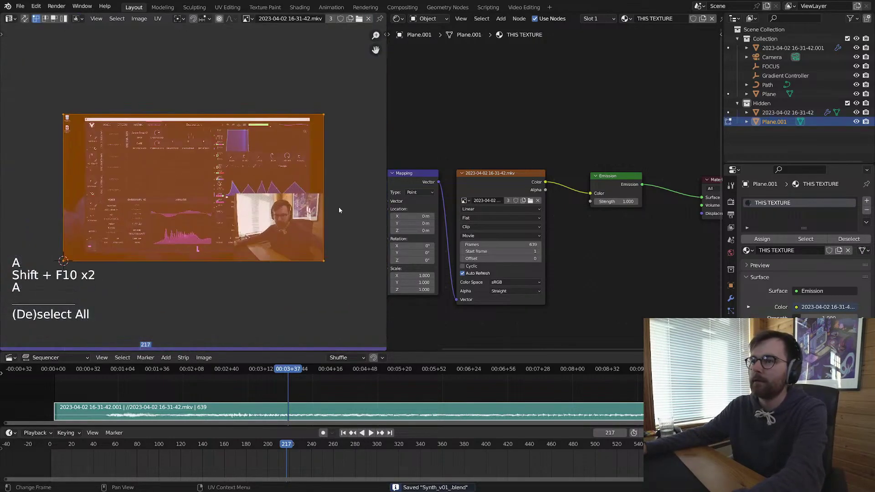
Step: Shrink the plane's UVs and move them over the ANALYSIS display in the recording
key(s)
click(232, 192)
key(g)
click(215, 242)
scroll(223, 228, up, 7)
shift+middle_drag(247, 201, 271, 2)
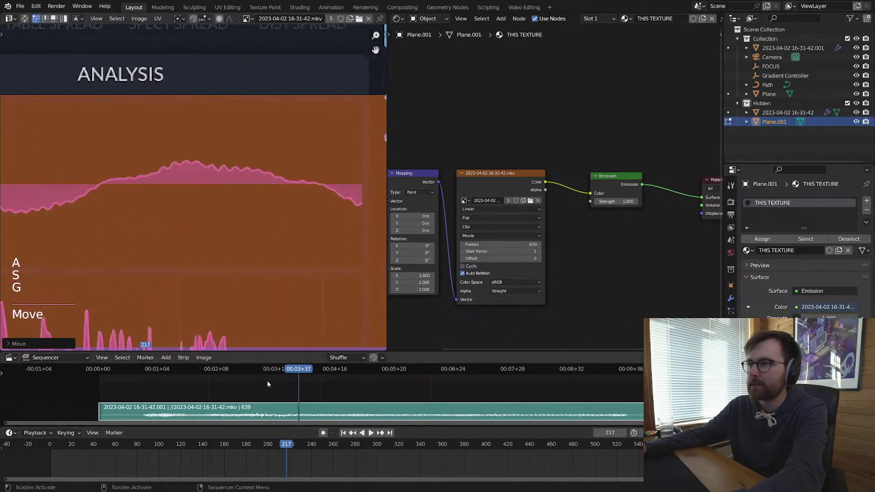
scroll(272, 259, down, 3)
shift+middle_drag(273, 254, 300, 201)
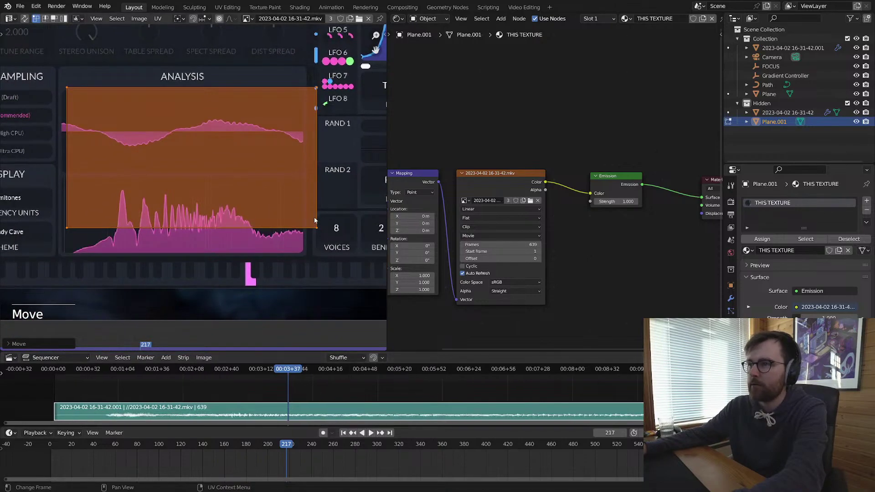
Step: Scale the UVs down, flatten them along Y, and position them over the lower spectrum graph of the ANALYSIS display
key(s)
click(301, 230)
key(g)
click(287, 241)
key(s)
key(y)
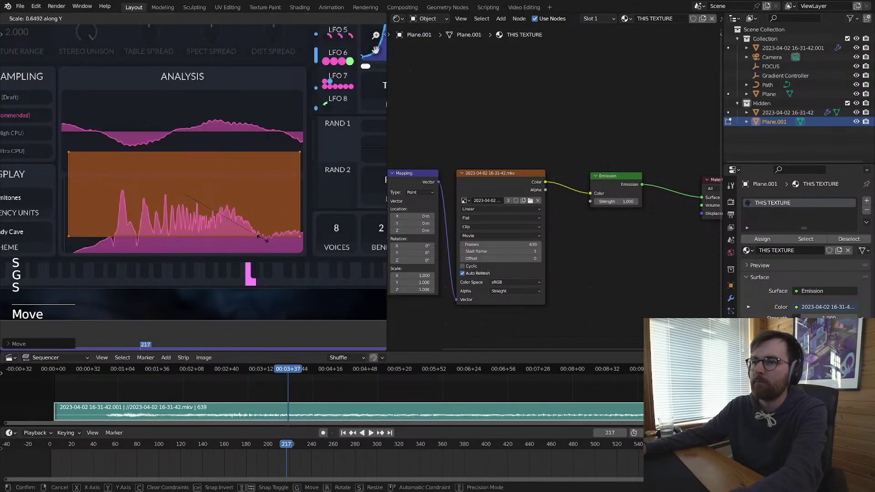
click(250, 232)
key(g)
click(252, 253)
key(s)
click(258, 257)
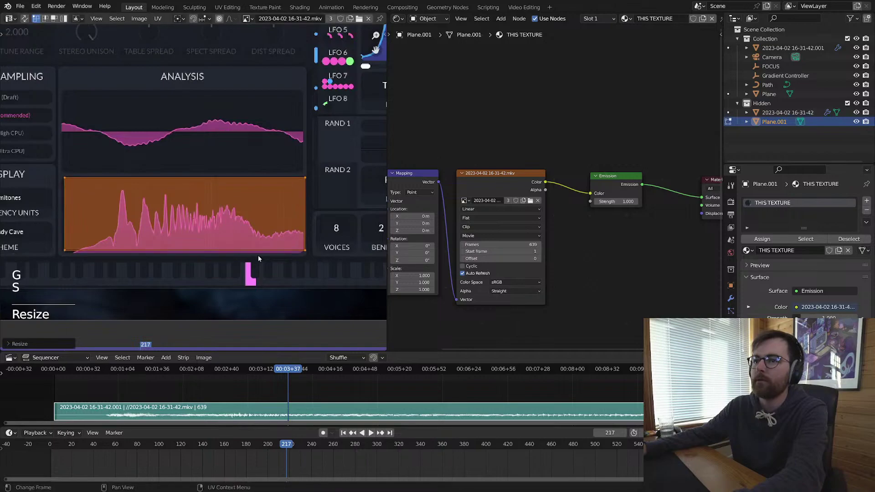
Step: Fine-tune the UVs' position and narrow them along X to fit the spectrum graph's edges, and leave Edit Mode
key(g)
click(258, 261)
key(s)
key(x)
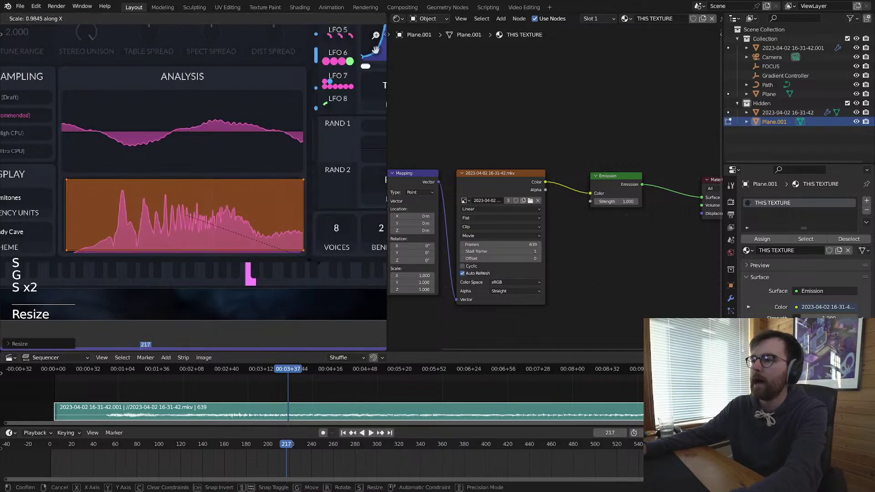
click(314, 261)
key(g)
click(313, 265)
key(Tab)
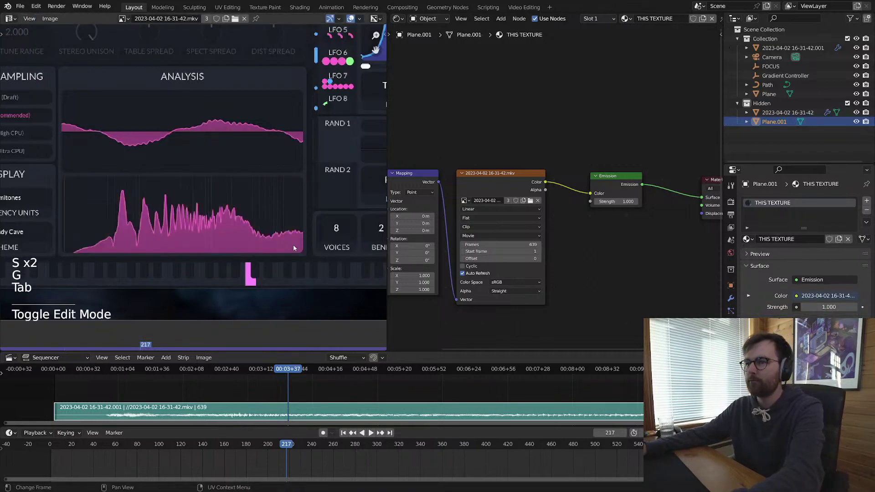
Step: Return the UV editor area to the 3D viewport, save the file, and select the wide plane
key(shift+F5)
key(alt+a)
key(ctrl+s)
middle_drag(250, 280, 256, 224)
key(alt+a)
click(225, 173)
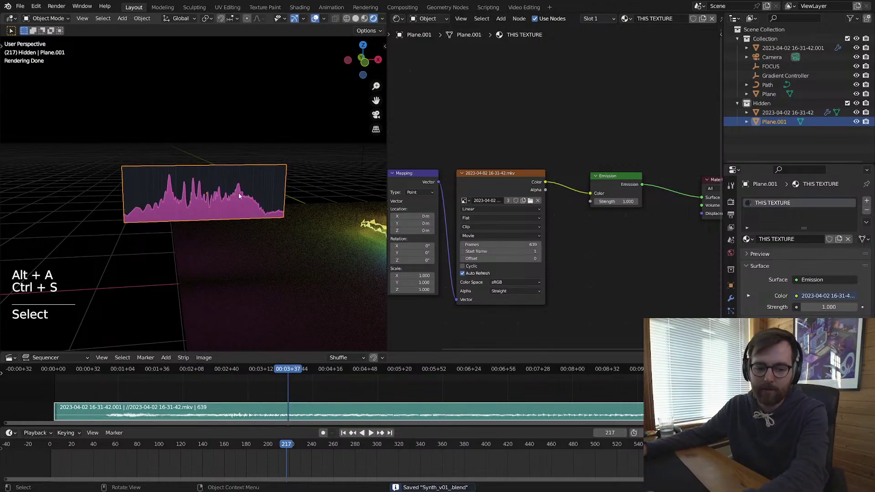
click(227, 182)
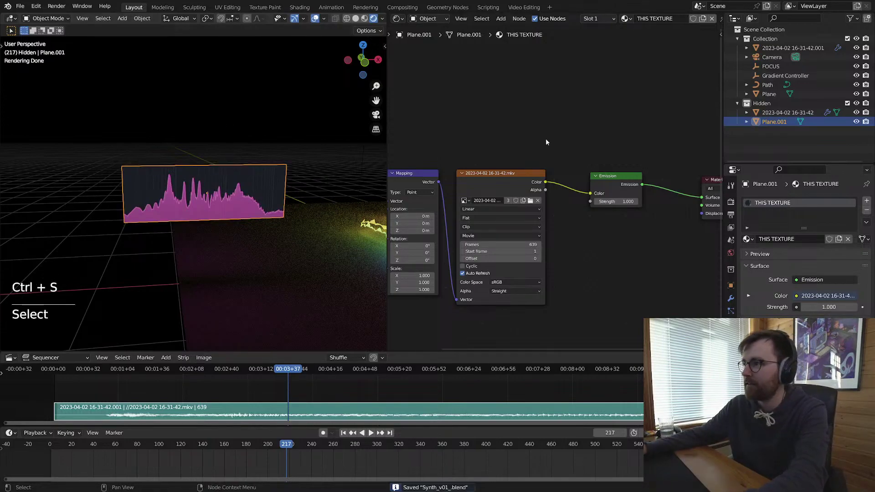
Step: Move the Emission and Material Output nodes farther from the movie texture node and save the file
middle_drag(674, 140, 500, 140)
scroll(500, 140, down, 1)
drag(520, 215, 460, 258)
key(g)
click(531, 214)
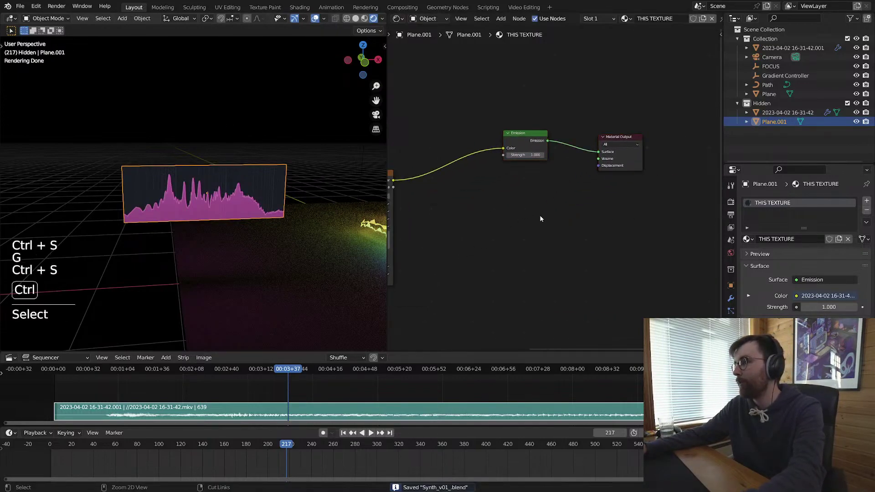
Step: Copy the ColorRamp, Multiply, Emission, Transparent BSDF and Add Shader nodes from the SYNTH material
click(373, 231)
middle_drag(553, 222, 563, 251)
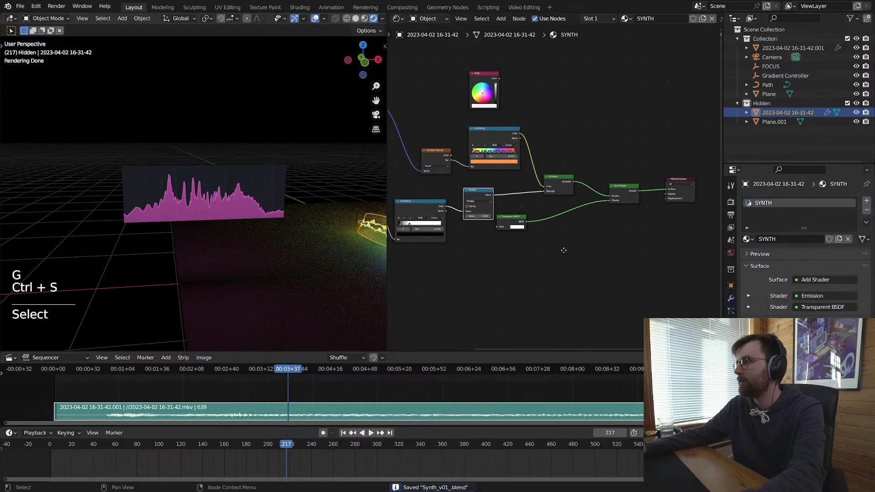
scroll(563, 248, down, 3)
drag(644, 240, 475, 198)
key(ctrl+c)
Step: Paste the copied shader nodes into the wide plane's THIS TEXTURE material and place them below the existing nodes
click(204, 192)
key(ctrl+v)
key(g)
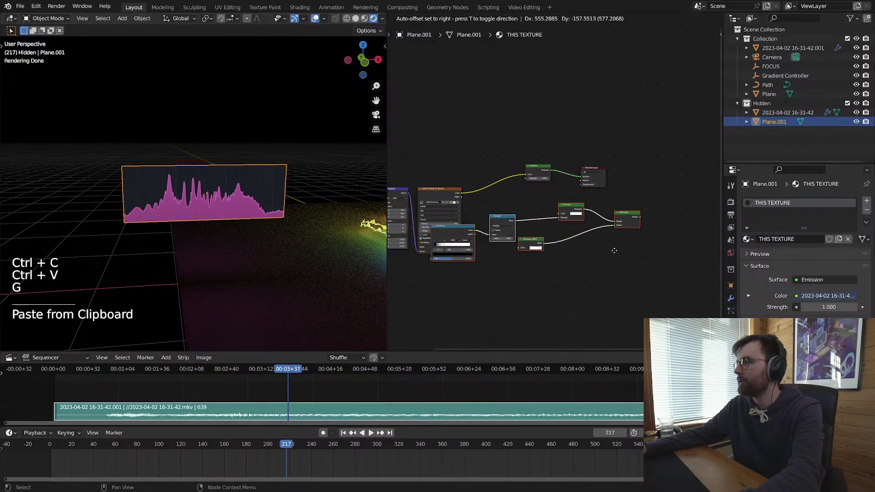
click(630, 250)
scroll(631, 250, up, 3)
key(g)
click(676, 268)
middle_drag(648, 190, 549, 192)
Step: Connect the pasted Add Shader to the Material Output in the maximized node editor and delete the pasted Emission node
drag(574, 124, 442, 204)
middle_drag(562, 168, 611, 153)
key(ctrl+space)
scroll(550, 173, down, 2)
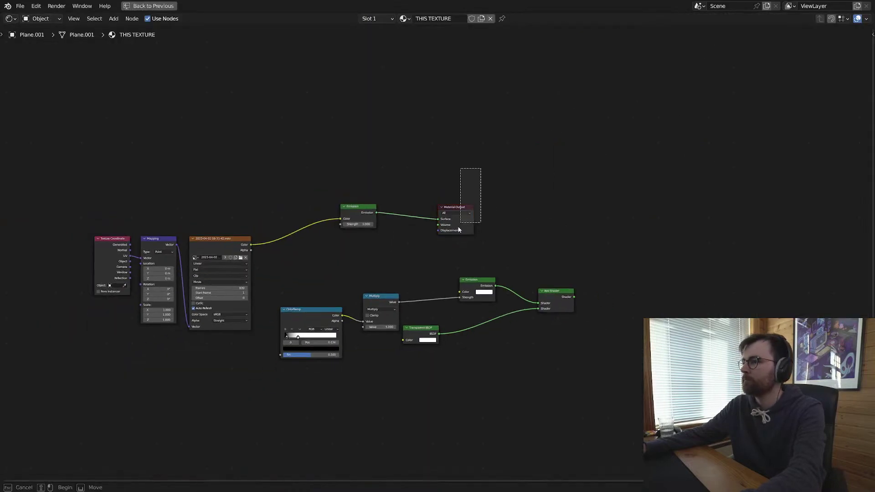
middle_drag(464, 226, 462, 203)
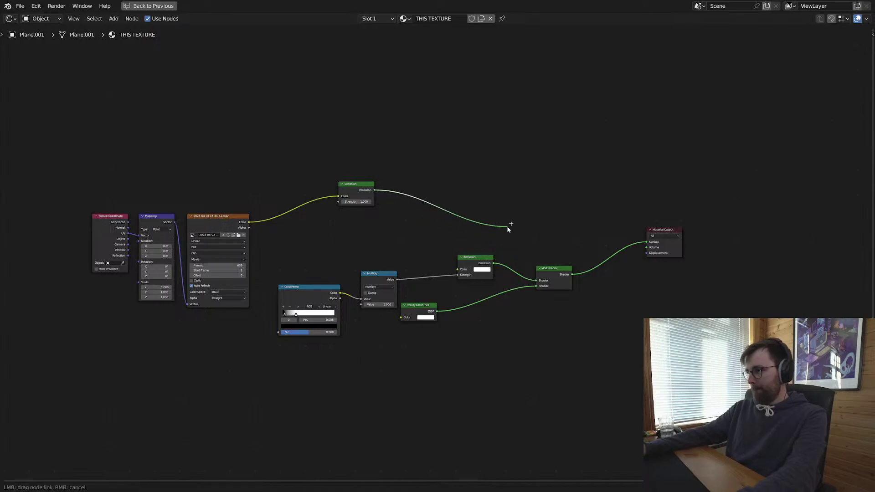
drag(458, 258, 504, 150)
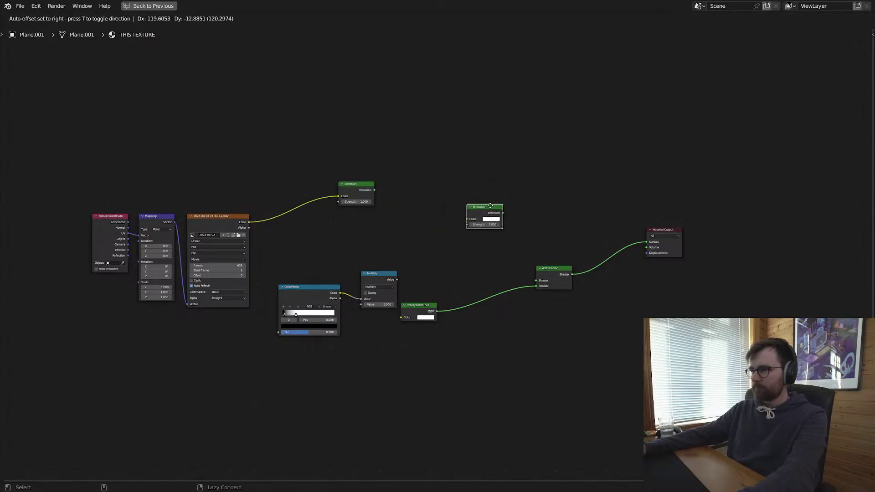
key(x)
Step: Rearrange the nodes and link the original Emission into the Add Shader with Multiply driving its strength, and save the file
drag(433, 117, 114, 277)
key(g)
click(333, 107)
click(437, 192)
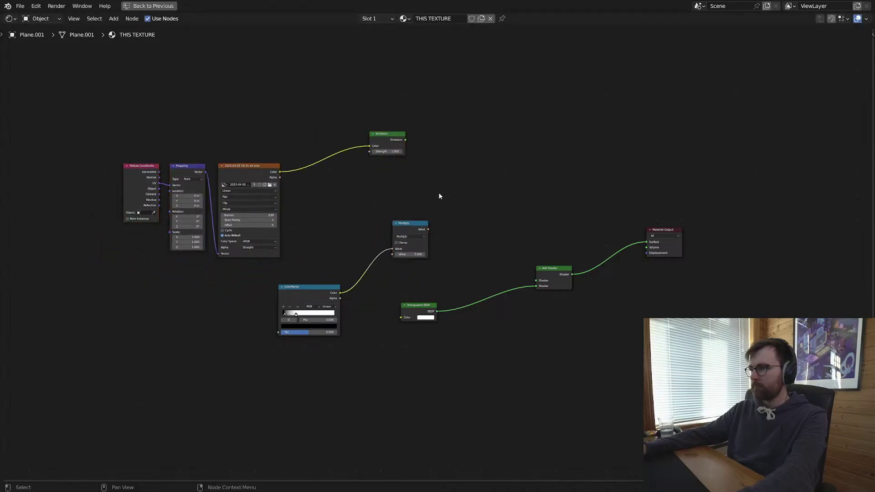
drag(406, 230, 382, 266)
drag(387, 135, 476, 234)
drag(387, 269, 405, 269)
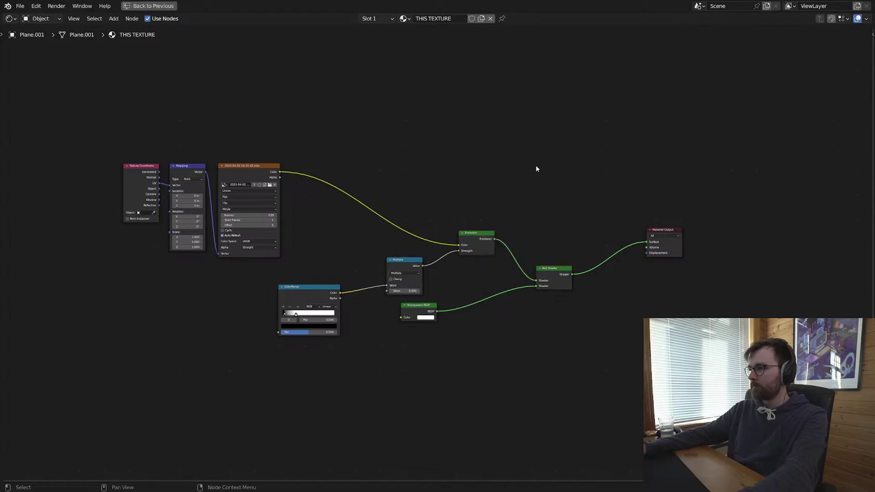
key(ctrl+space)
key(alt+a)
key(ctrl+s)
Step: Space out the texture nodes and connect the movie texture's color to the ColorRamp's Fac input
scroll(478, 165, up, 2)
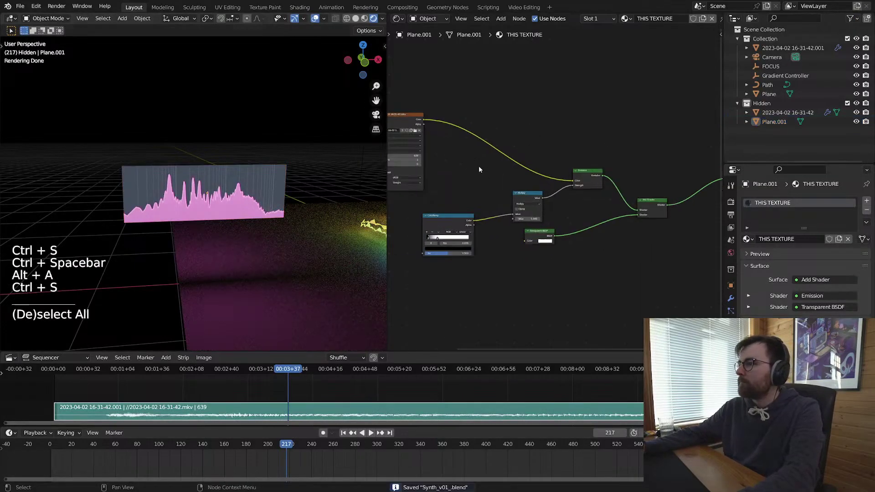
click(483, 195)
middle_drag(455, 170, 539, 162)
scroll(542, 128, down, 3)
middle_drag(550, 128, 595, 170)
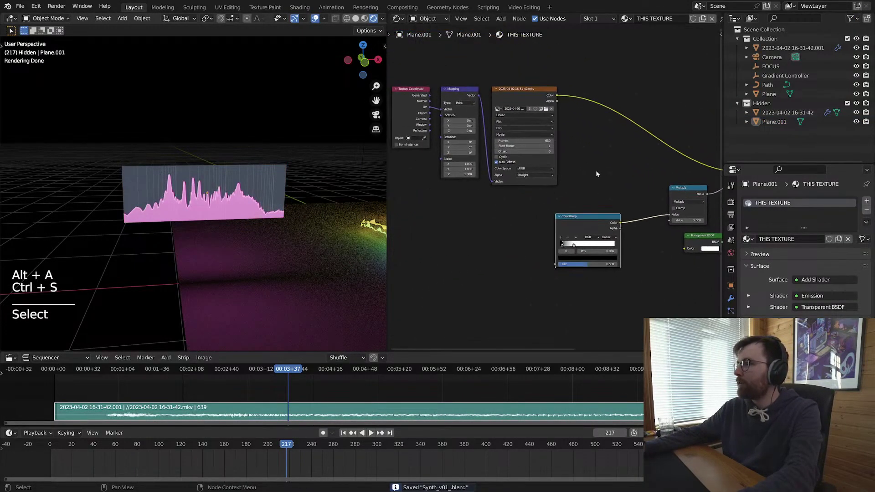
drag(581, 28, 413, 130)
key(g)
click(505, 161)
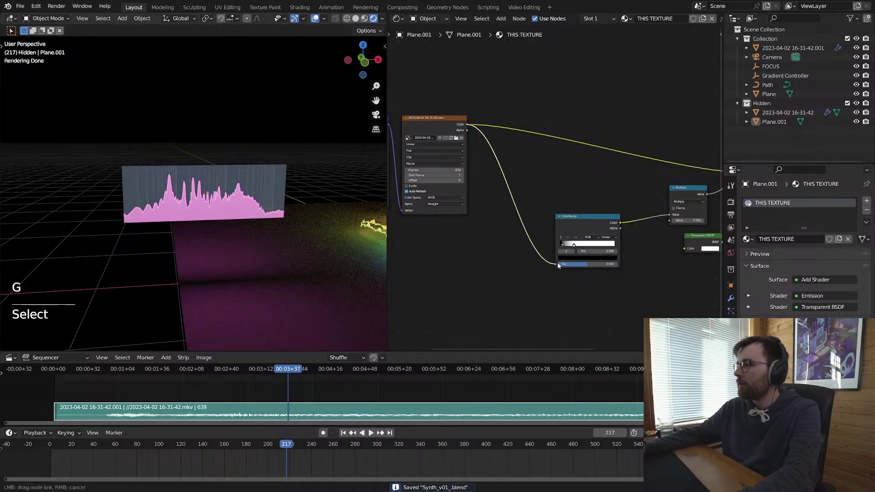
drag(557, 264, 538, 269)
Step: Cut the texture's link to the Emission color and relink the movie texture through the ColorRamp to Multiply
middle_drag(668, 131, 587, 145)
scroll(587, 145, down, 2)
alt+drag(521, 219, 509, 193)
ctrl+right_drag(558, 156, 554, 190)
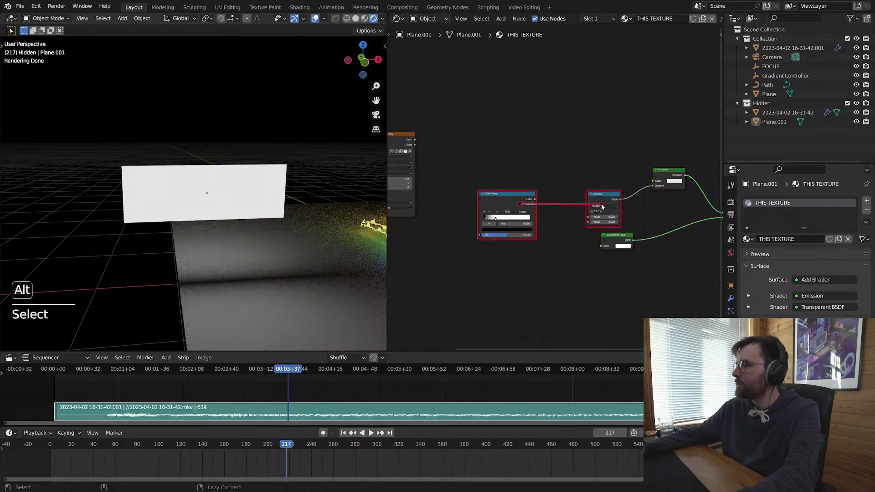
alt+right_drag(602, 206, 601, 207)
alt+right_drag(404, 144, 506, 214)
ctrl+drag(414, 146, 415, 140)
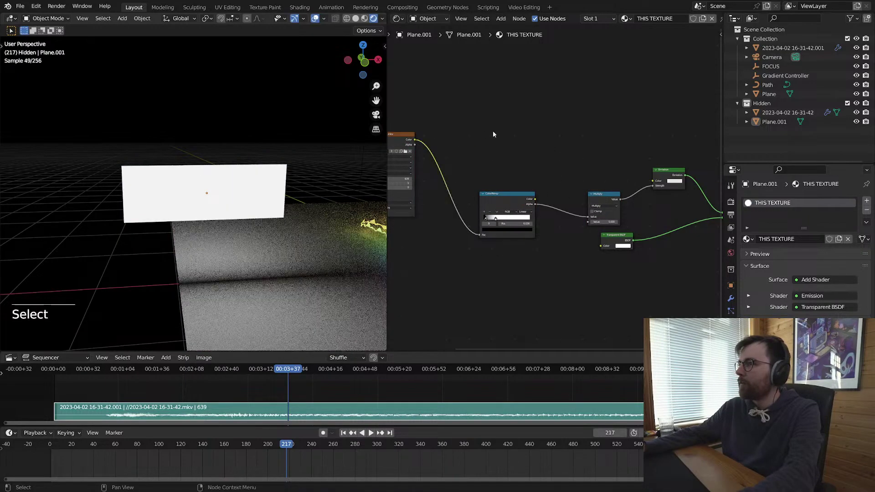
Step: Reset the ColorRamp node to its defaults and save the file
key(BackSpace)
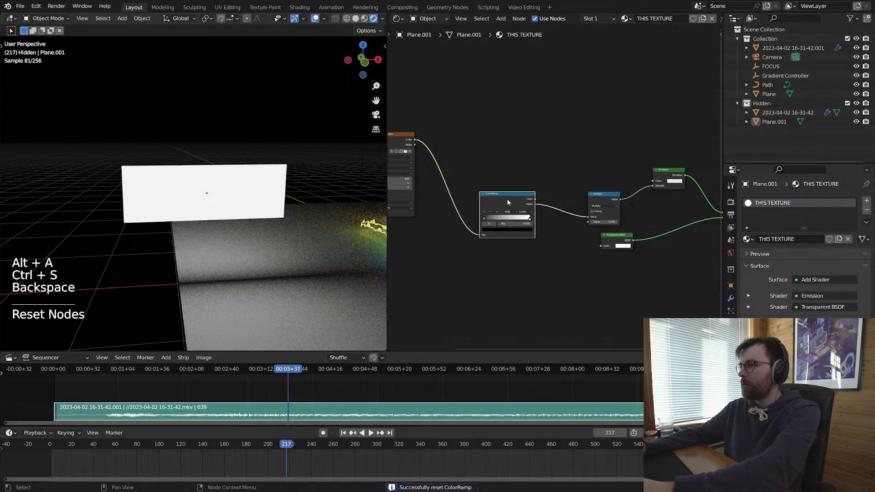
click(517, 169)
middle_drag(605, 147, 597, 195)
key(ctrl+s)
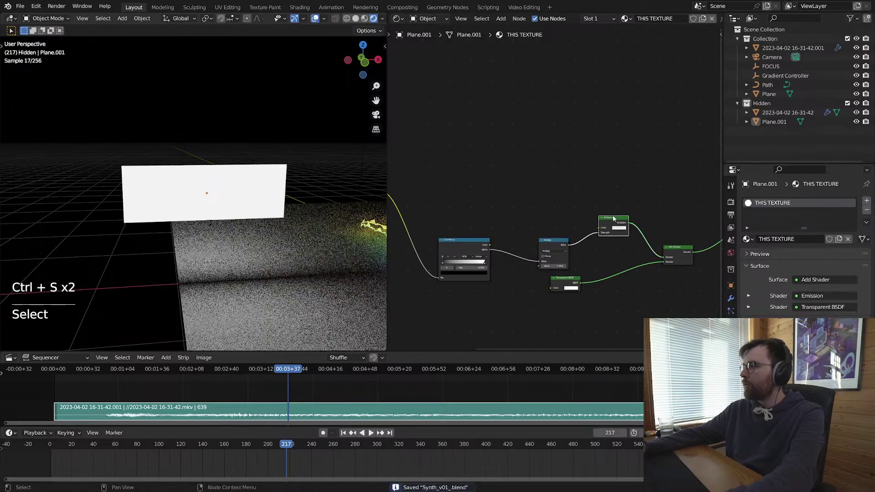
Step: Move the ColorRamp's black stop to 0.219 and preview the ColorRamp's output on the plane
scroll(518, 172, up, 3)
click(509, 233)
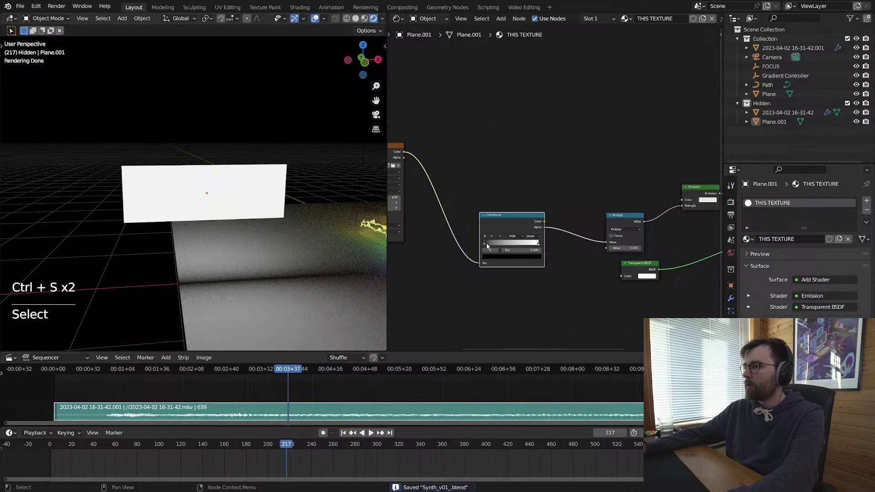
drag(486, 246, 513, 245)
ctrl+shift+click(499, 246)
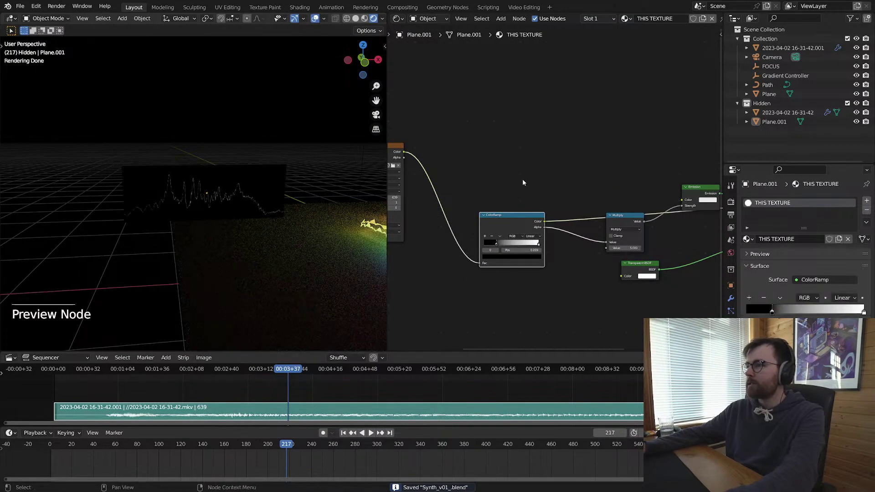
Step: Link the ColorRamp's Color output to Multiply, reconnect the Add Shader to the Material Output, and save the file
scroll(522, 178, up, 1)
scroll(543, 227, down, 2)
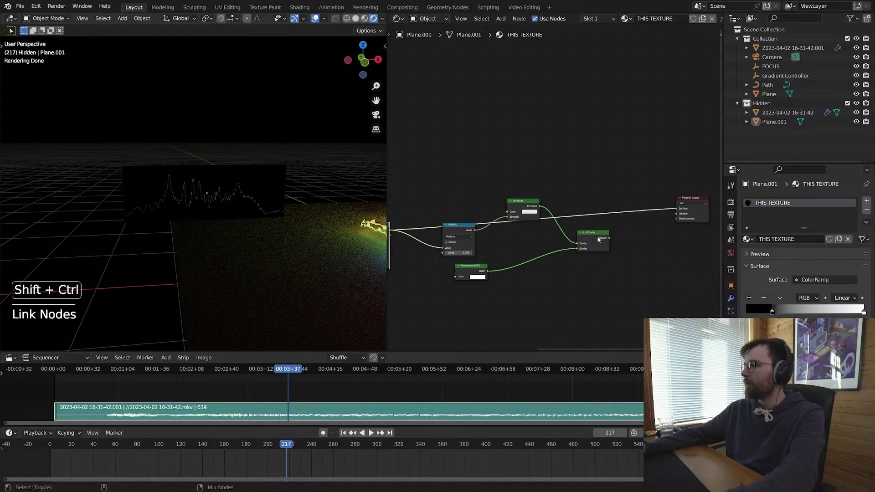
ctrl+shift+click(718, 239)
key(ctrl+s)
scroll(501, 235, up, 2)
click(504, 241)
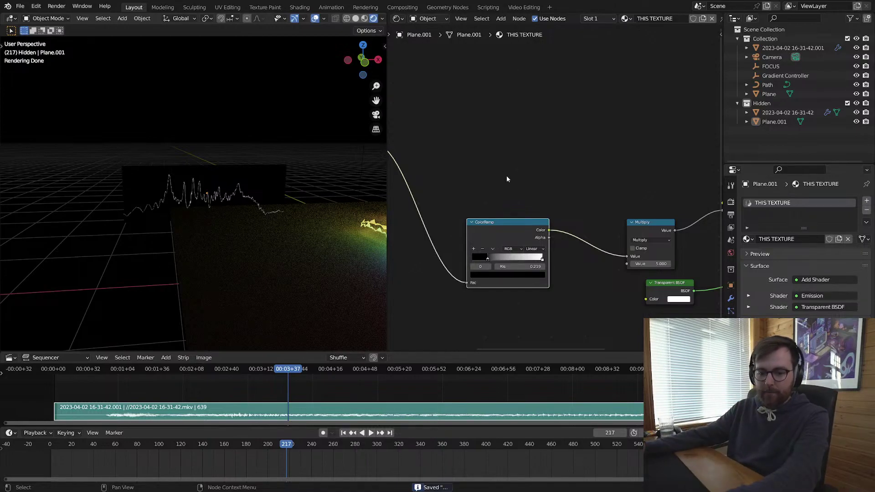
Step: Check the program version on the splash screen and close it
click(8, 6)
click(25, 15)
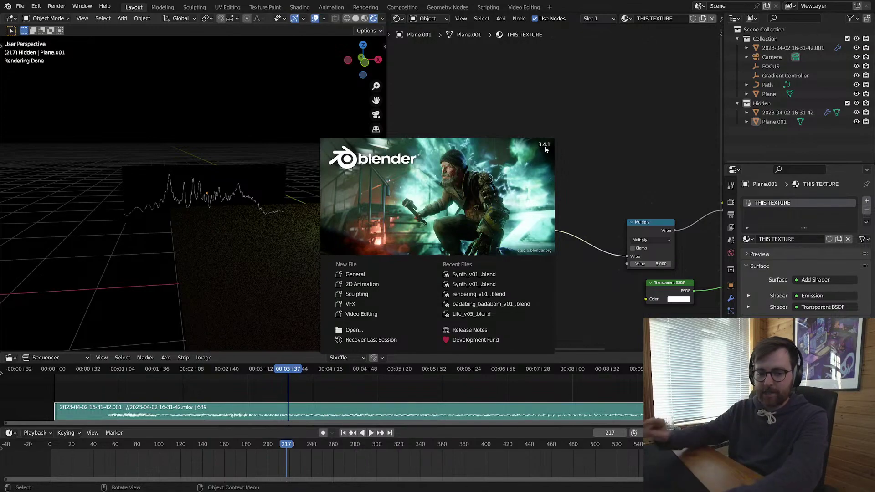
click(577, 140)
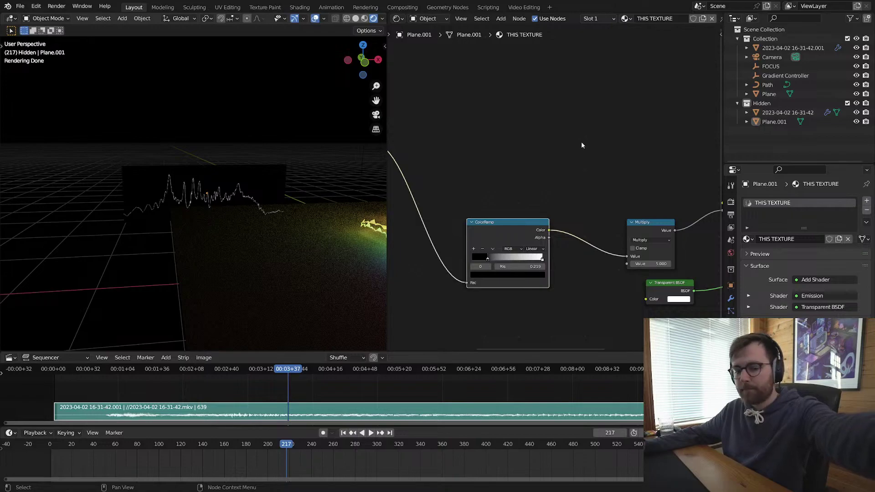
Step: Move the ColorRamp's black stop to 0.160 and its white stop to roughly the middle of the ramp, and save the file
click(582, 144)
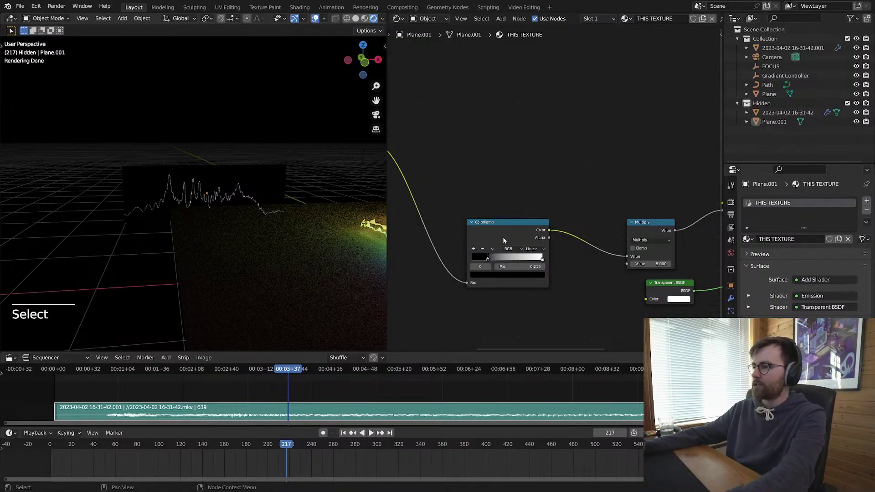
middle_drag(483, 216, 493, 211)
drag(497, 255, 490, 256)
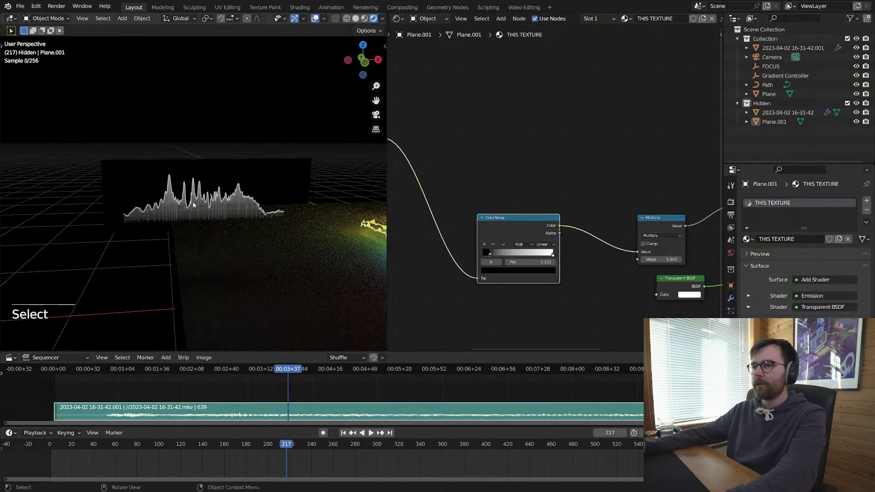
key(ctrl+s)
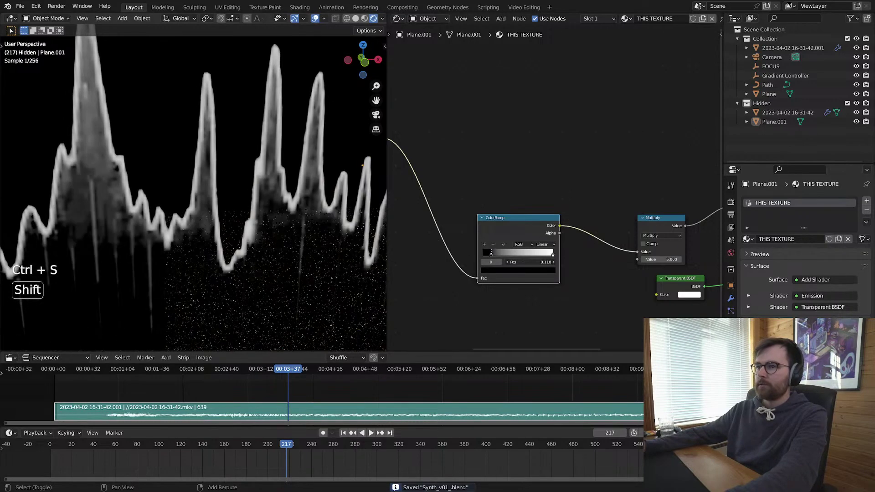
drag(553, 253, 530, 263)
click(492, 256)
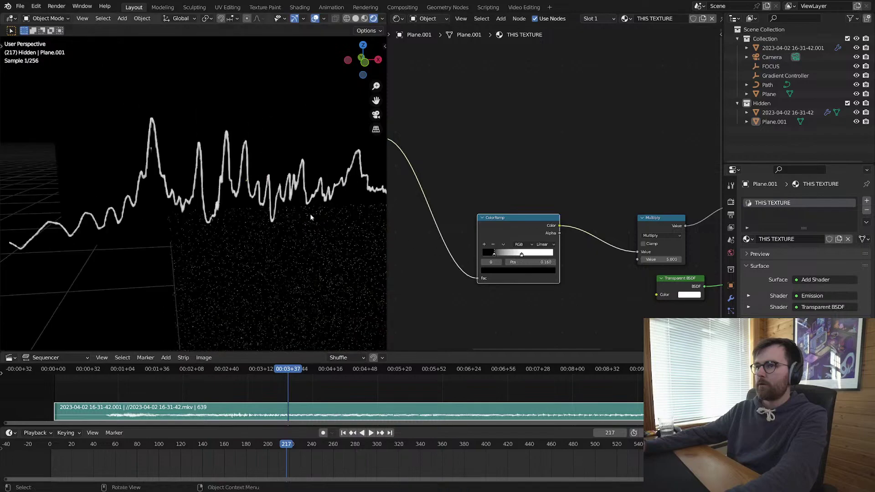
key(ctrl+s)
Step: Play the animation to preview the cleaned-up spectrum line on the plane, and save the file
key(space)
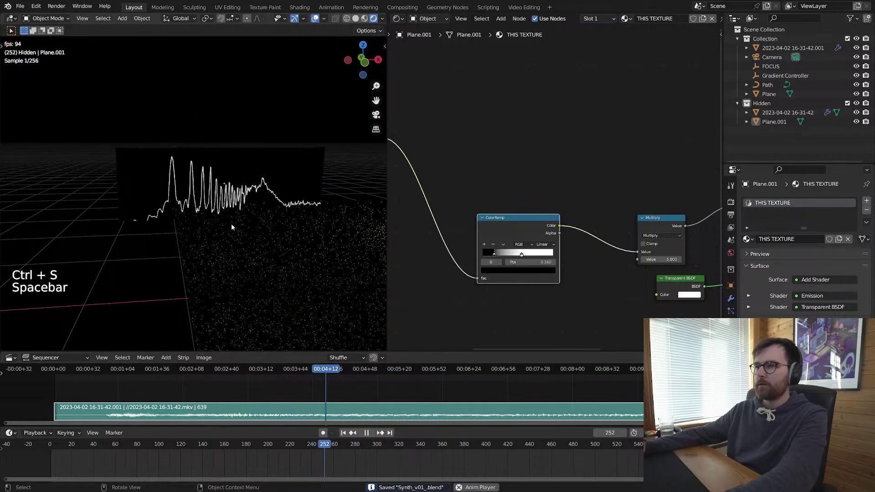
key(space)
click(247, 147)
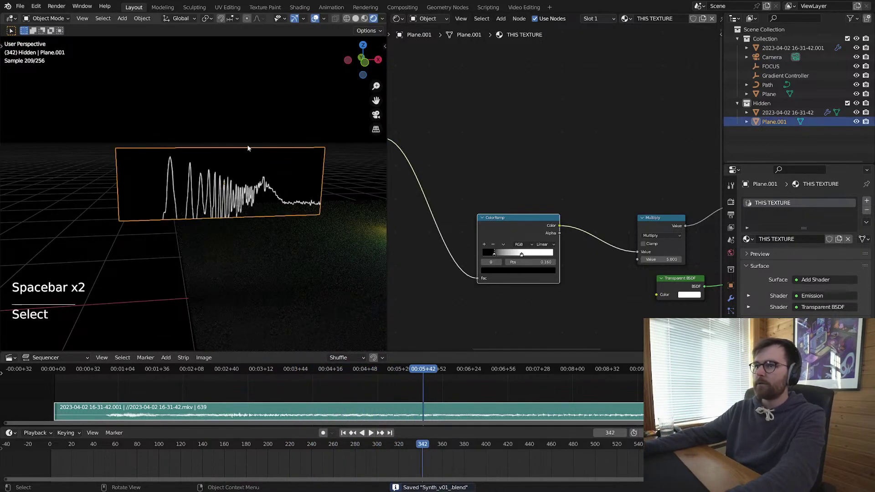
key(alt+a)
key(ctrl+s)
Step: Select the bottom edge of the spectrum plane, snap the 3D cursor to it, and save the file
click(275, 217)
middle_drag(275, 217, 287, 215)
click(730, 298)
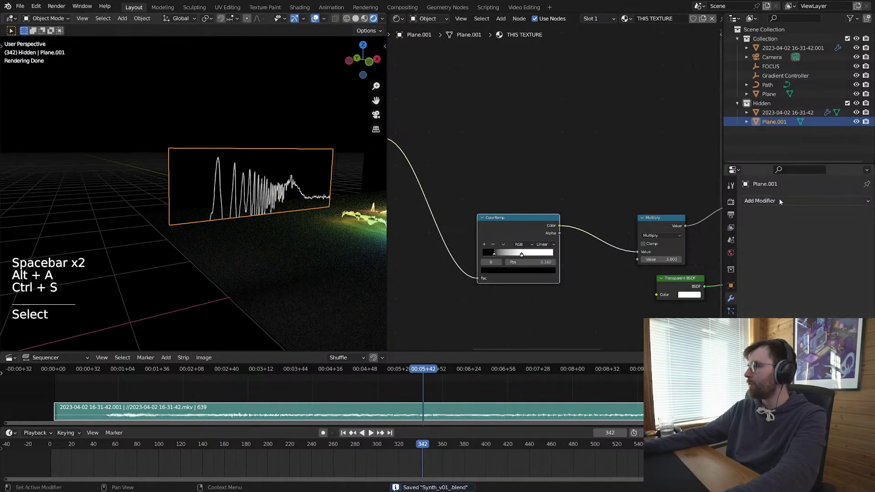
click(806, 201)
key(Tab)
key(2)
click(266, 210)
key(shift+s)
key(Tab)
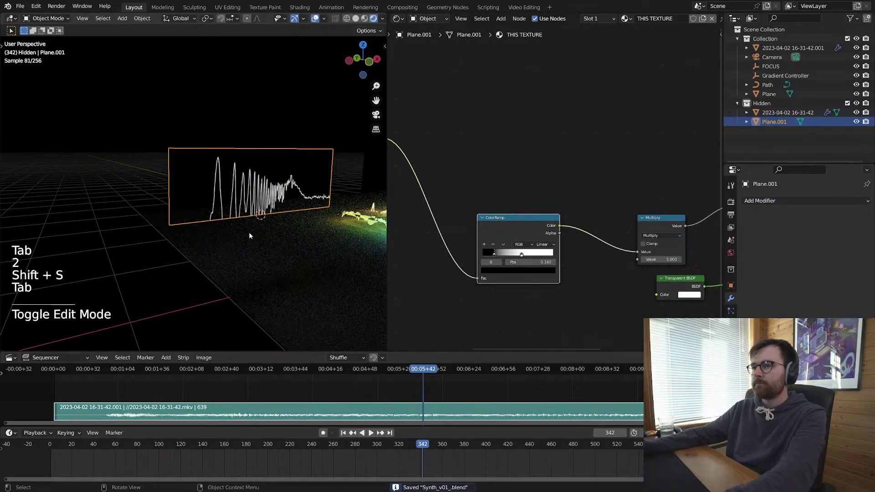
key(alt+a)
key(ctrl+s)
Step: Set the spectrum plane's origin to the 3D cursor at its bottom edge
click(275, 166)
right_click(275, 166)
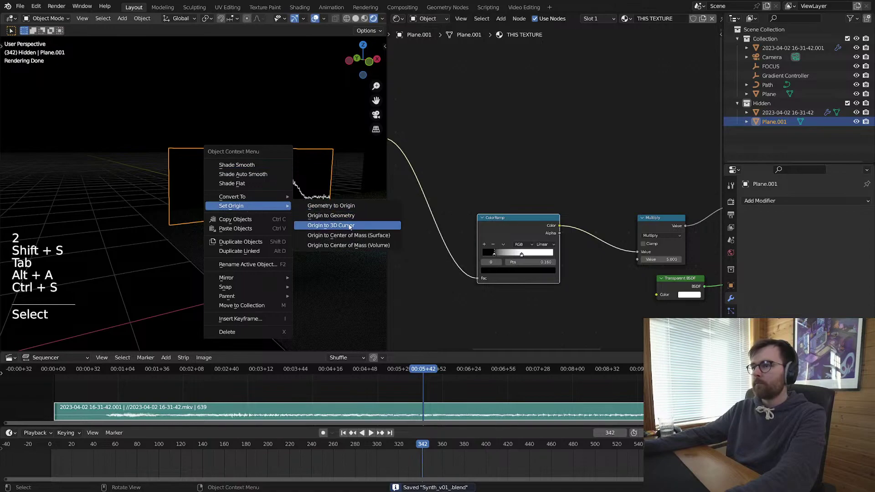
click(350, 226)
shift+middle_drag(350, 226, 283, 214)
Step: Add a Mirror modifier to the spectrum plane that mirrors on the Z axis only, and save the file
click(780, 201)
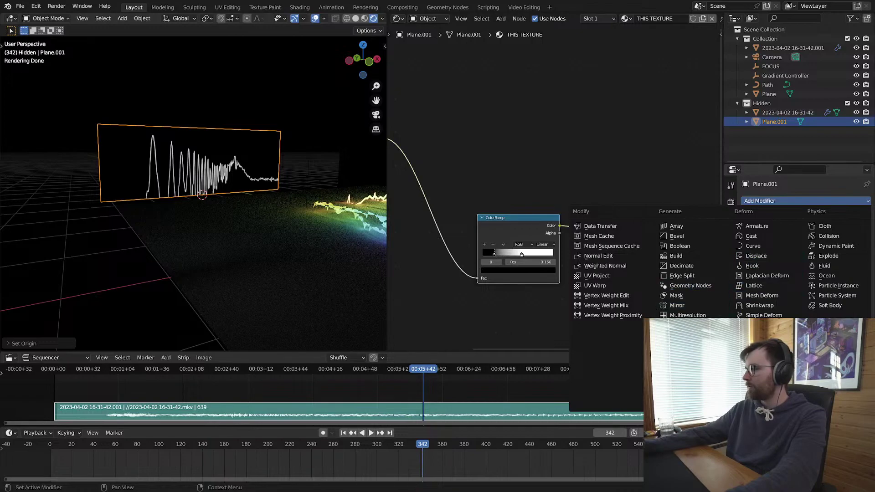
click(683, 306)
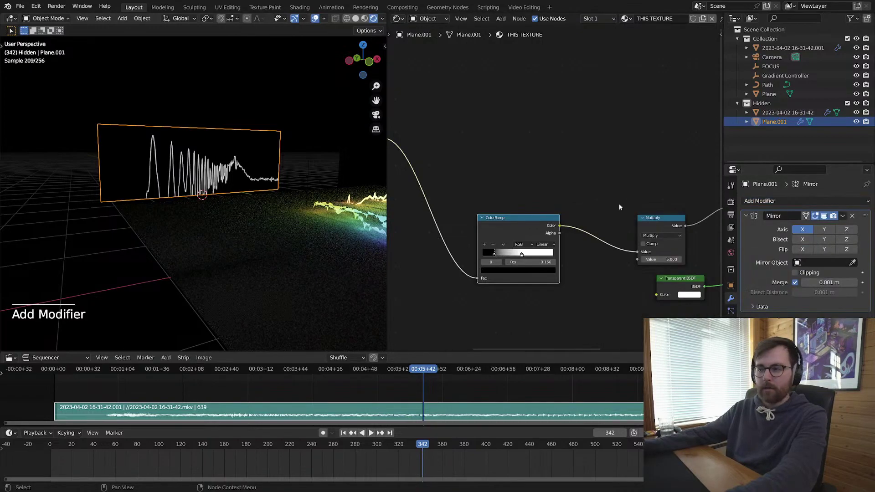
click(825, 229)
click(846, 230)
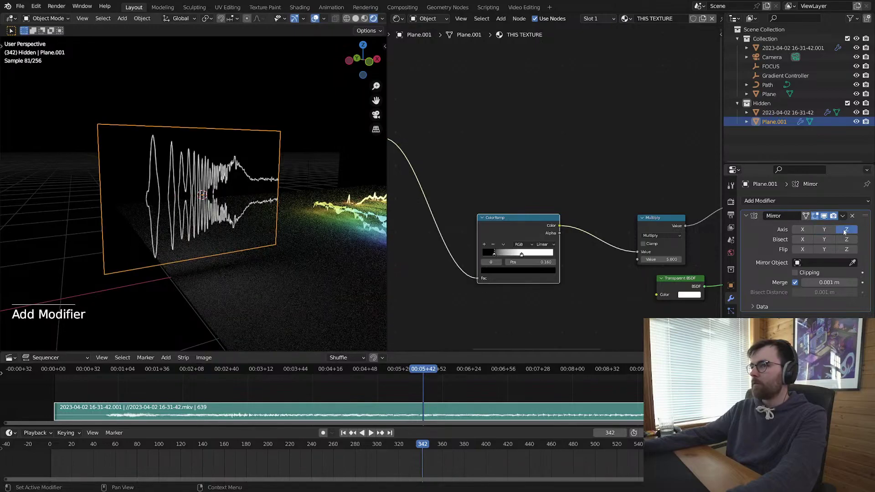
key(alt+a)
key(ctrl+s)
Step: Play the animation and examine the mirrored waveform in the whole scene, saving the file
key(space)
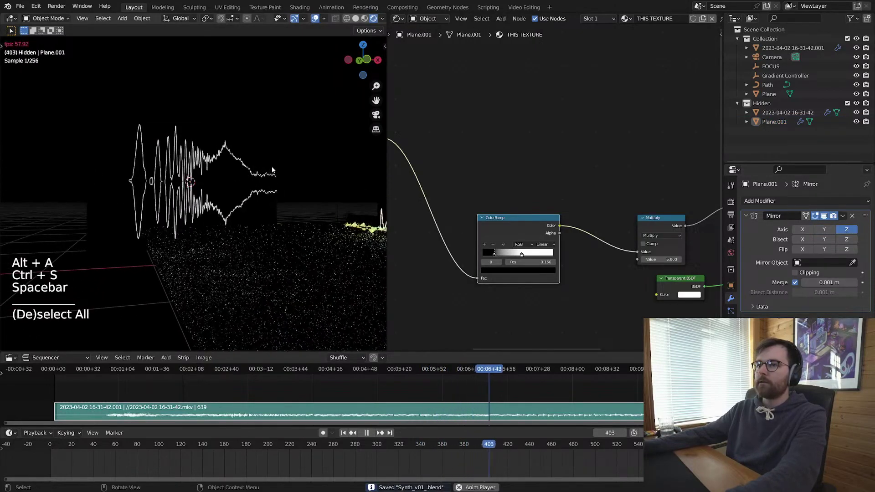
key(space)
middle_drag(268, 234, 282, 213)
key(alt+a)
key(ctrl+s)
click(222, 192)
scroll(237, 205, down, 3)
key(alt+a)
key(ctrl+s)
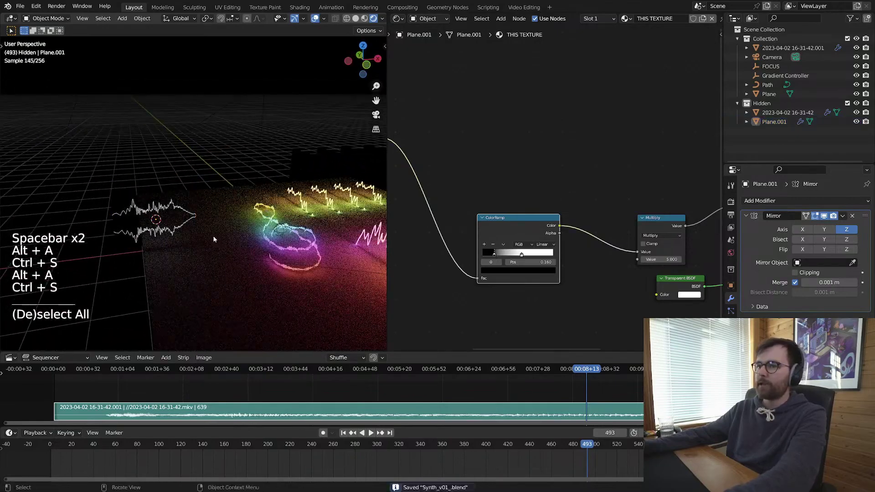
Step: Set the Multiply node's value to 15 in the spectrum plane's material and save the file
scroll(255, 219, up, 2)
click(182, 214)
middle_drag(701, 260, 580, 253)
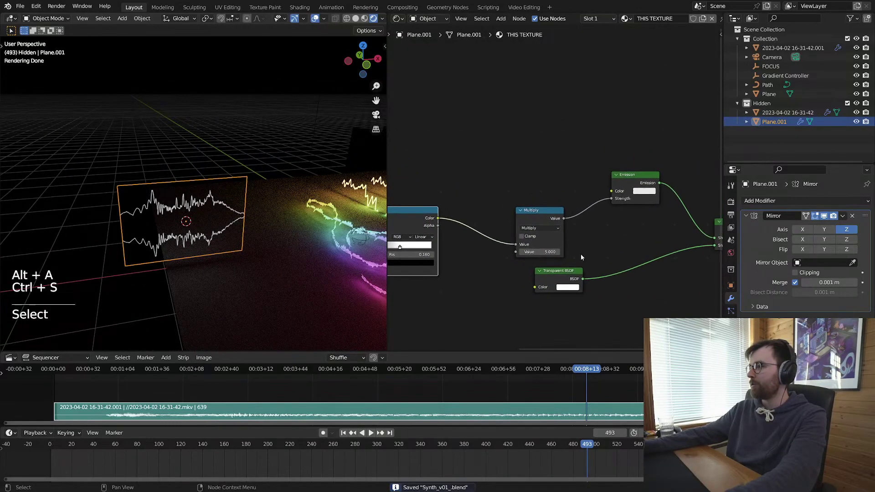
text(15)
key(Return)
key(alt+a)
Step: Add an RGB node, link it to the Emission node's Color, choose a bright yellow, and save the file
middle_drag(506, 189, 522, 197)
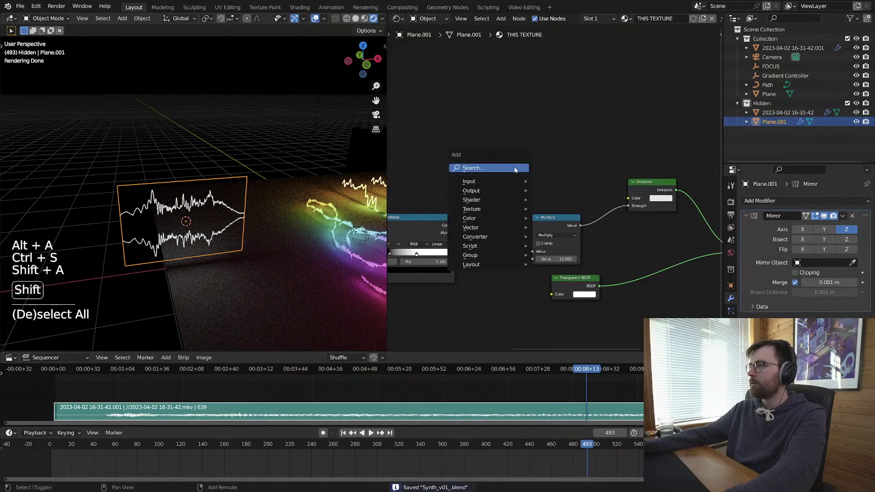
mouse_move(487, 182)
click(564, 315)
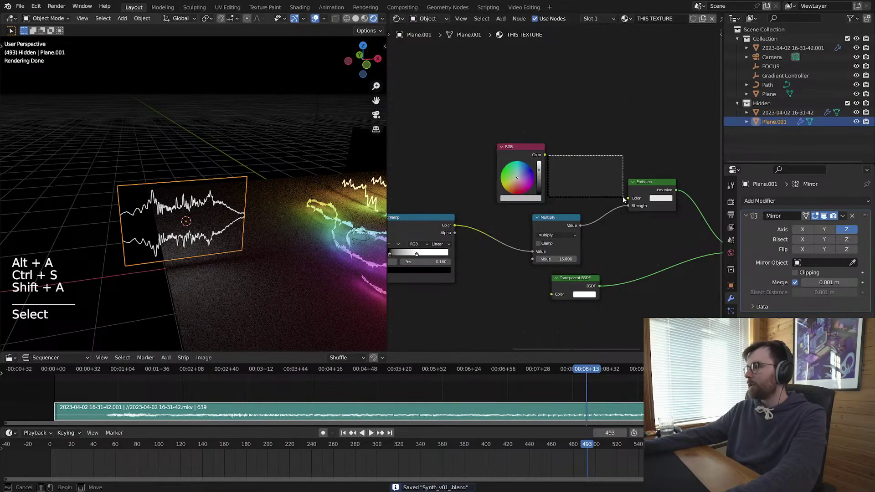
drag(623, 199, 623, 199)
drag(544, 154, 526, 145)
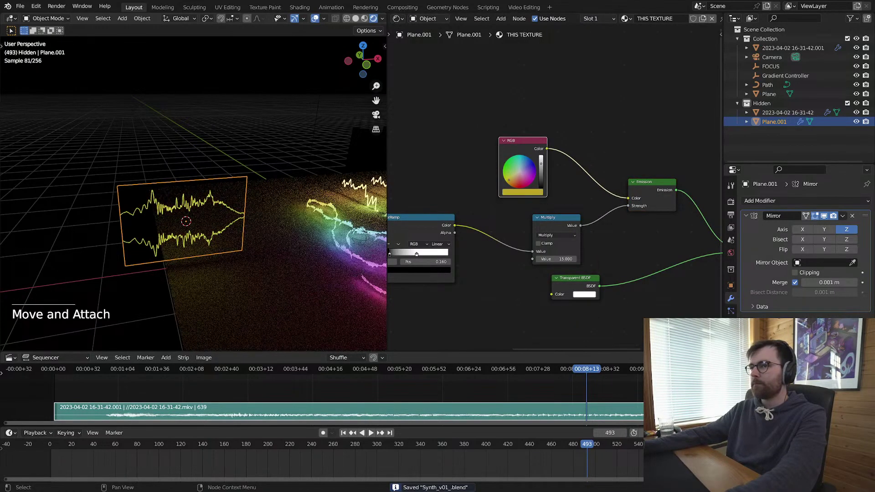
key(alt+a)
key(ctrl+s)
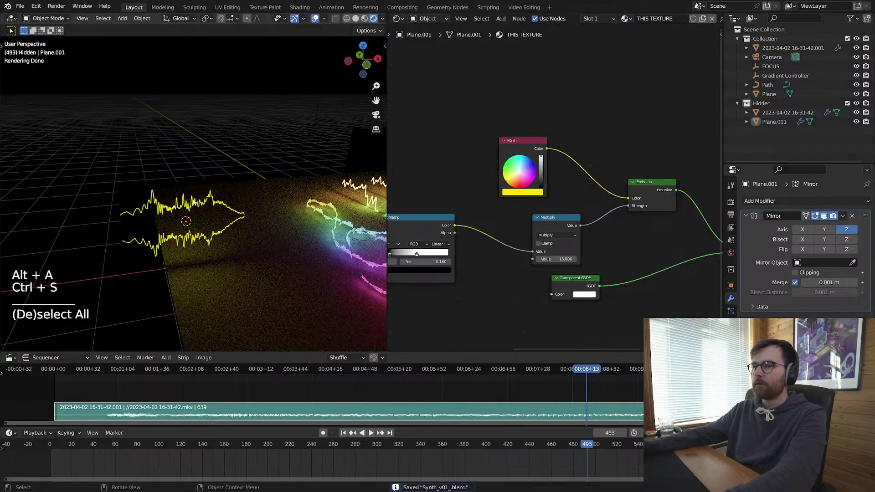
Step: Change the RGB node's color to red-orange and set the Multiply value to 25
click(227, 234)
click(529, 192)
drag(514, 138, 525, 145)
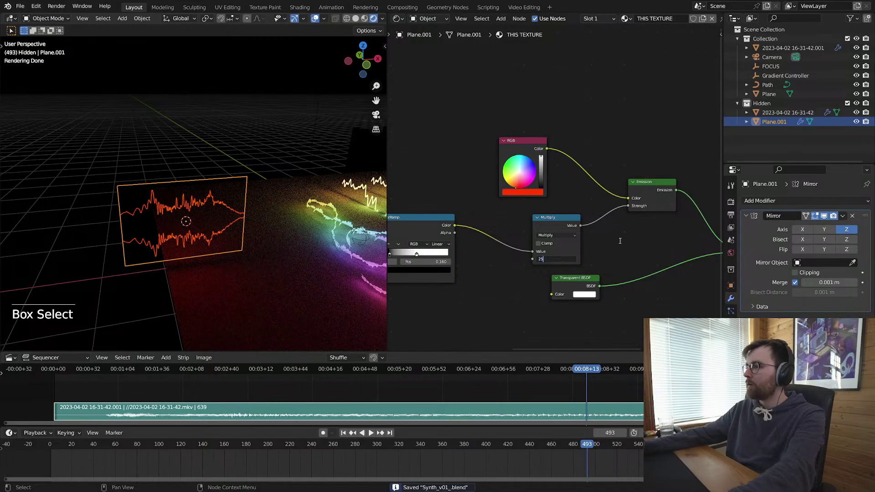
text(25)
key(Return)
key(alt+a)
Step: Move the mirrored spectrum plane along the Z axis to adjust its height relative to the floor
middle_drag(237, 256, 271, 267)
scroll(262, 256, up, 5)
scroll(271, 262, down, 3)
key(g)
key(z)
click(268, 302)
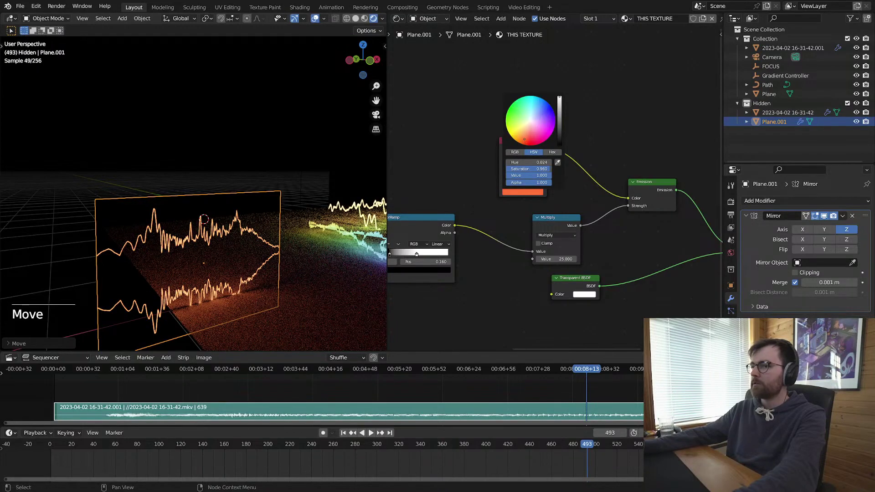
Step: Change the RGB node's color to orange, raise the Multiply value to 138.1, and save the file
click(522, 141)
key(alt)
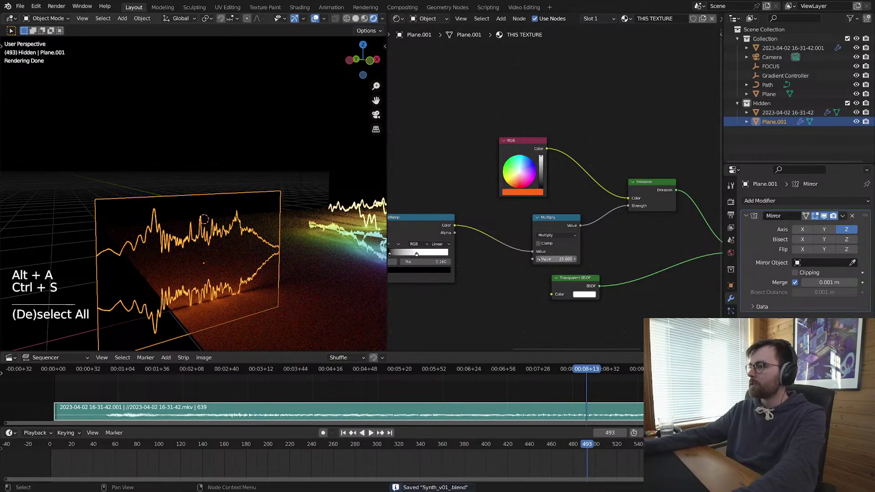
drag(542, 259, 603, 116)
key(alt+a)
key(ctrl+s)
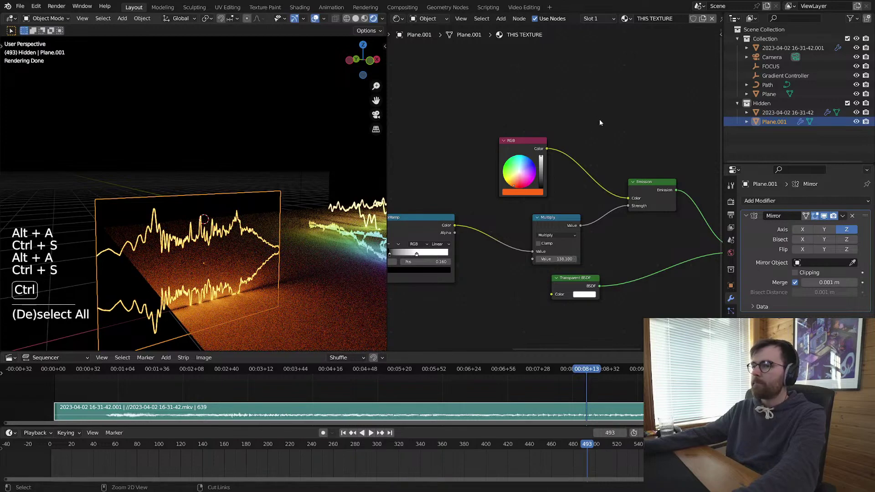
Step: Examine the glowing waveforms together with the viewport overlays briefly hidden, and save the file
scroll(292, 242, down, 3)
key(alt+a)
key(ctrl+s)
middle_drag(283, 246, 255, 240)
click(253, 257)
key(alt+a)
key(shift+alt+z)
key(shift+alt+z)
key(alt+a)
key(ctrl+s)
key(KP_0)
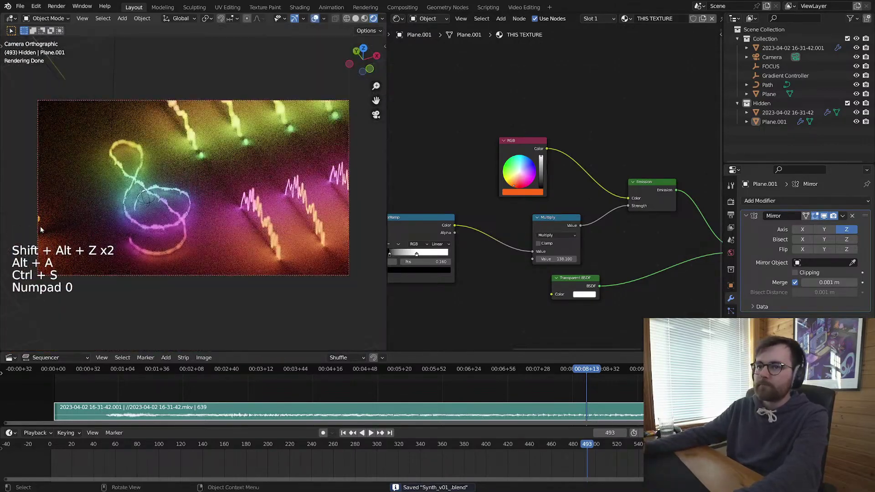
click(56, 222)
key(g)
right_click(142, 211)
middle_drag(144, 209, 193, 200)
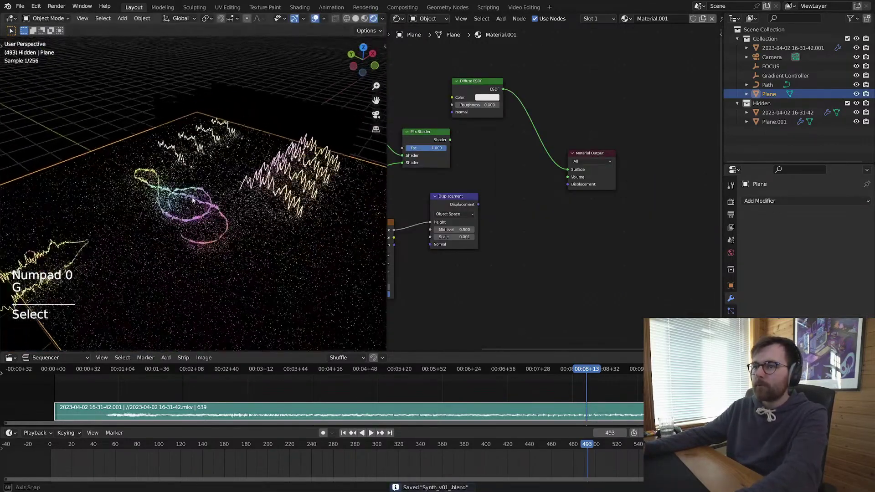
Step: Move the mirrored spectrum plane into the left edge of the camera frame and rotate it about -80° around global Z
click(124, 228)
key(KP_0)
key(g)
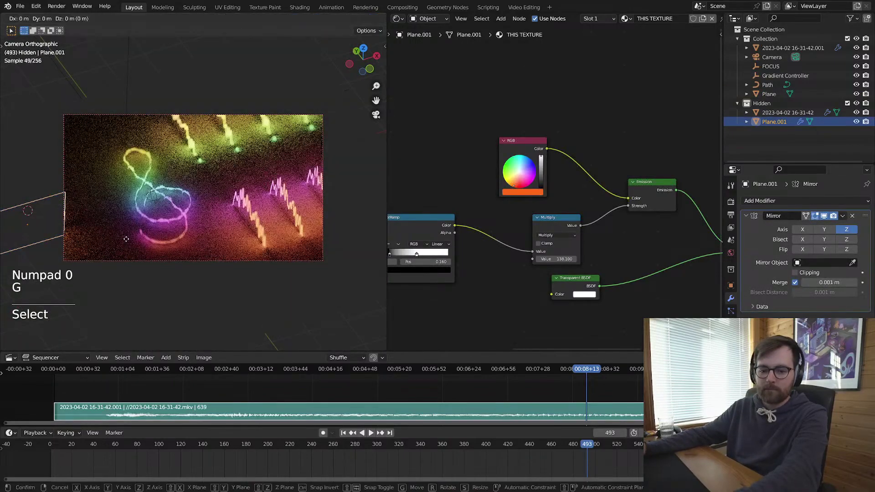
key(r)
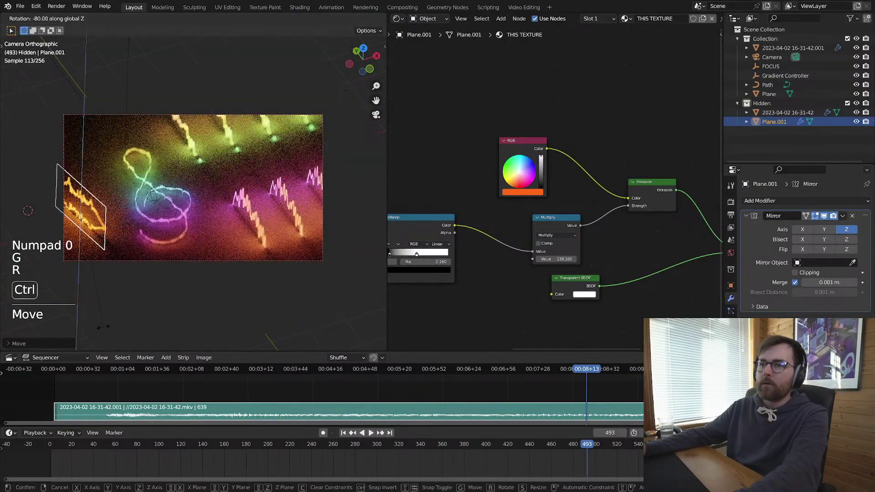
click(97, 328)
Step: Rotate the mirrored spectrum plane so it leans back toward the floor within the camera frame
key(r)
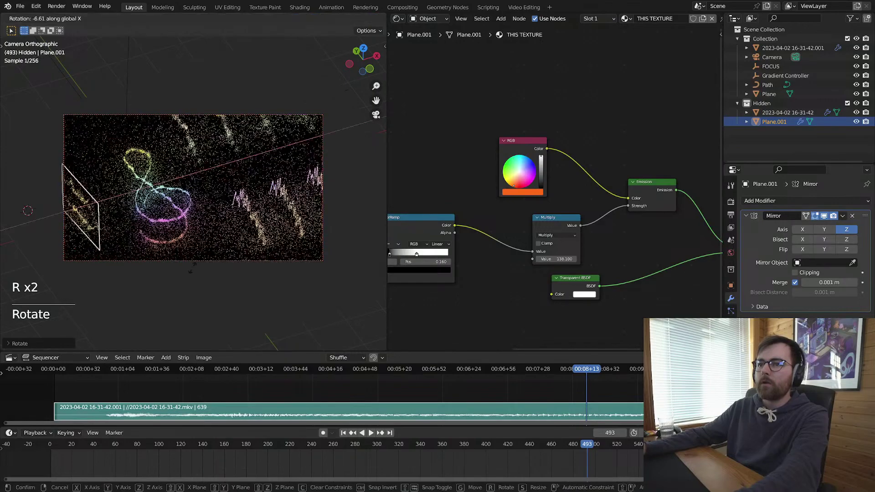
right_click(67, 283)
key(r)
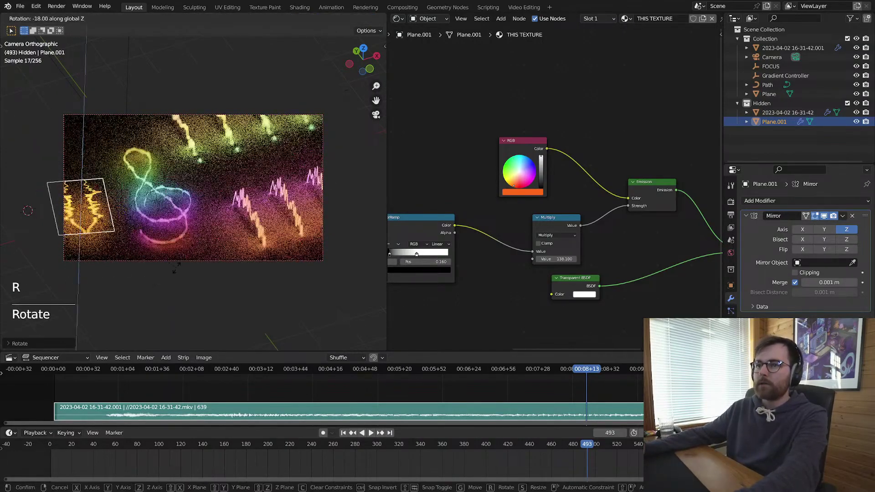
key(Escape)
Step: Turn the node editor into a second 3D viewport showing the rendered camera view, and set the original viewport to solid shading
key(shift+F5)
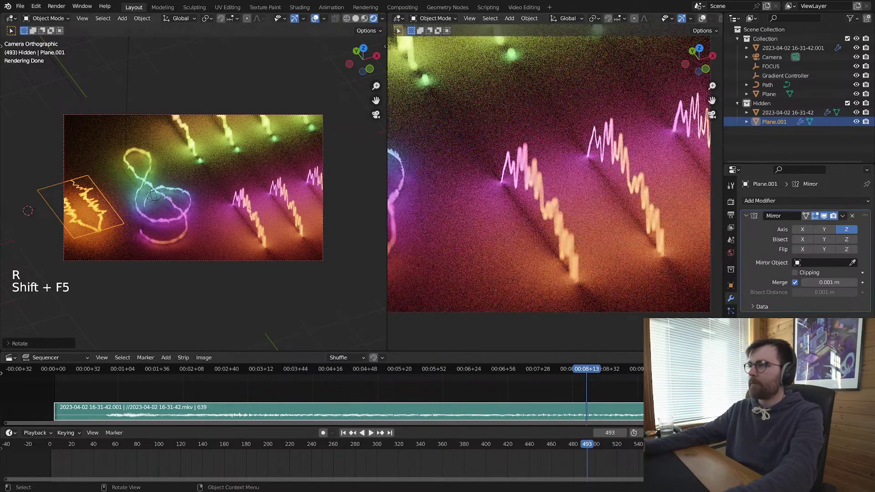
key(KP_0)
key(z)
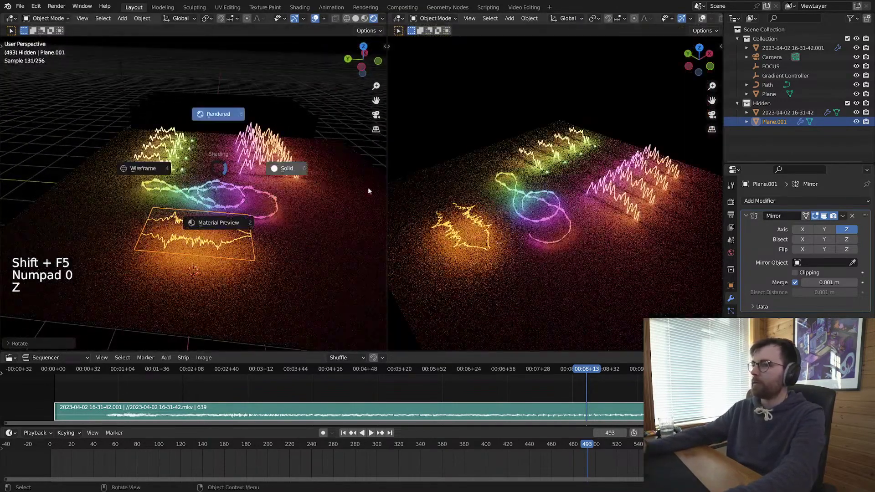
click(246, 195)
key(alt+a)
key(KP_0)
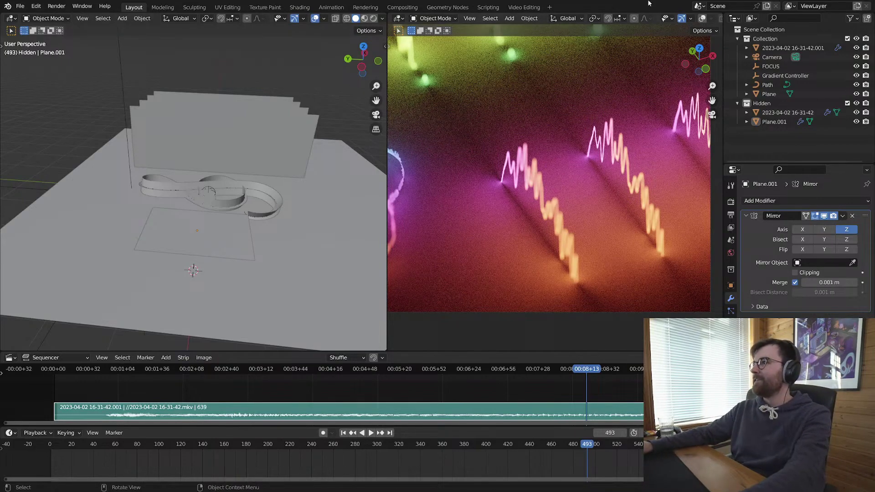
key(KP_0)
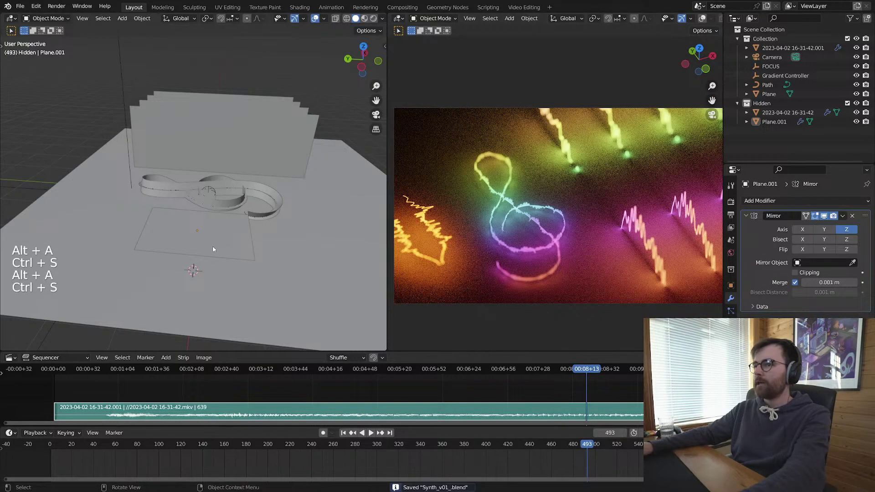
Step: Tilt the mirrored spectrum plane in the right orthographic view and move it to a new position in the camera frame
key(KP_1)
key(KP_3)
key(r)
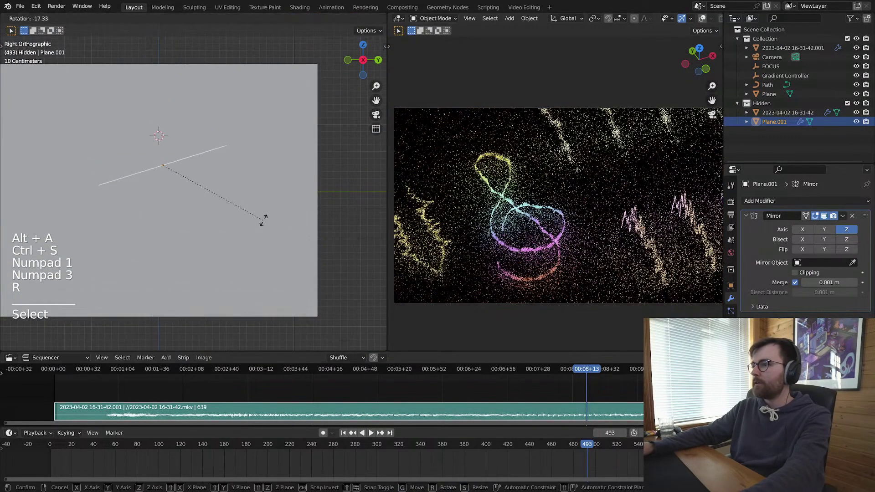
click(272, 210)
key(g)
key(g)
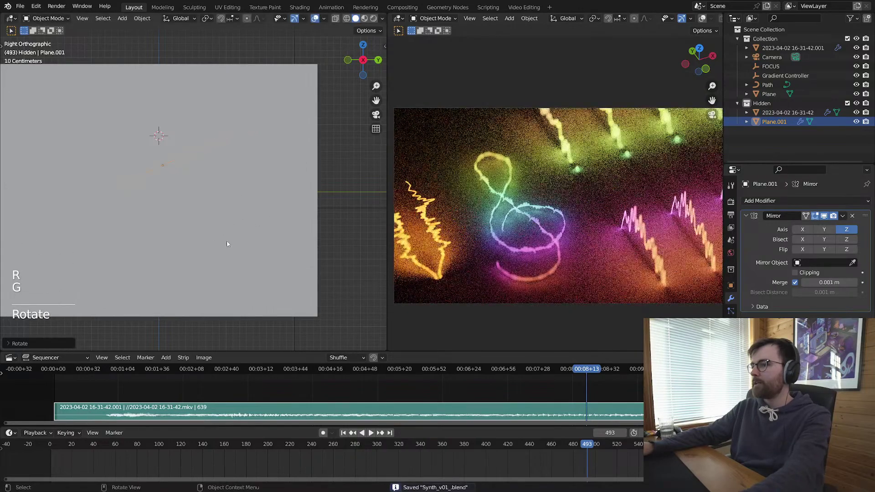
click(239, 229)
Step: Move the mirrored spectrum plane closer to the curved waveform in the top view, rotate it slightly, and save the file
key(KP_7)
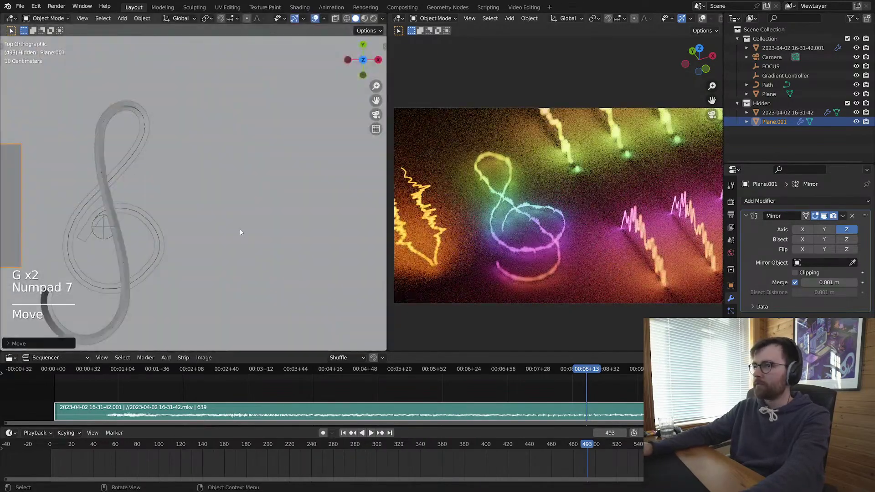
key(g)
key(r)
click(242, 237)
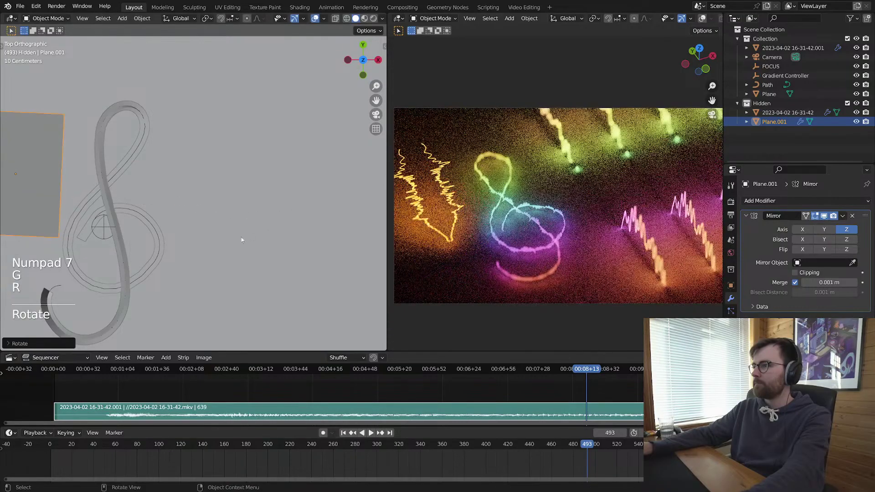
key(alt+a)
key(ctrl+s)
scroll(255, 136, down, 3)
key(ctrl+s)
Step: Lower the camera along global Z to 2.8733 m and rotate it about its local X axis to 67.6°
middle_drag(255, 137, 259, 108)
click(256, 73)
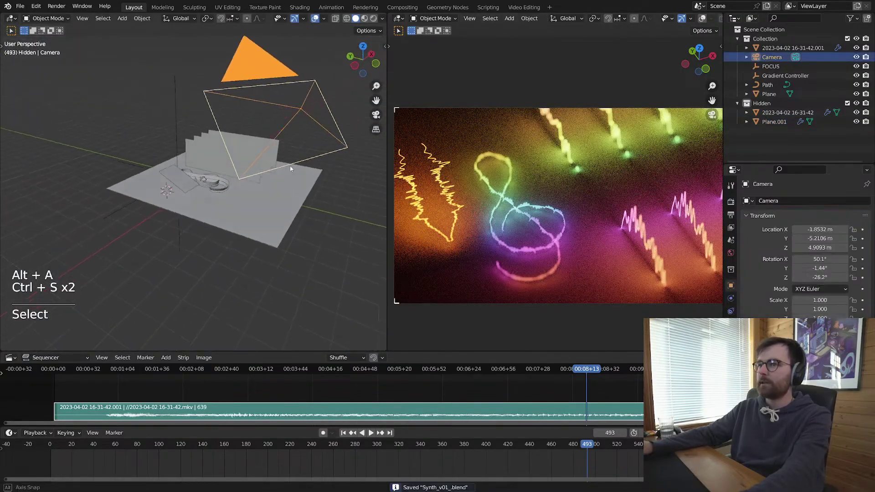
key(g)
key(z)
click(296, 219)
key(r)
key(x)
key(x)
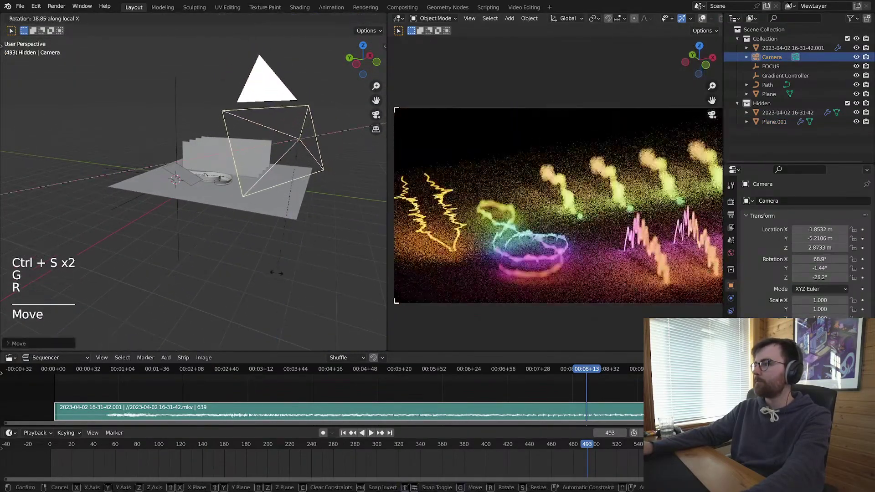
click(279, 272)
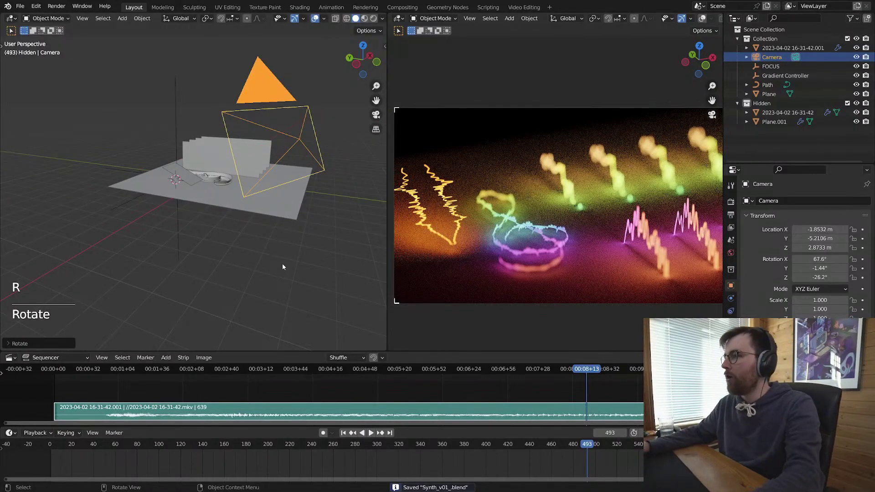
Step: Scale up the floor plane so it extends well beyond the waveforms
click(253, 208)
key(s)
click(279, 226)
key(alt+a)
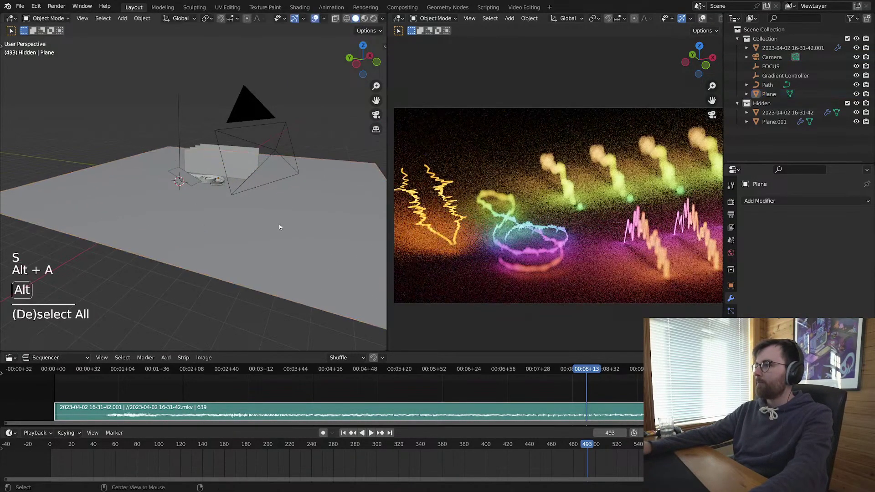
Step: Clear the spectrum plane's rotation and move it behind the curved waveform in the camera view
click(171, 168)
key(KP_7)
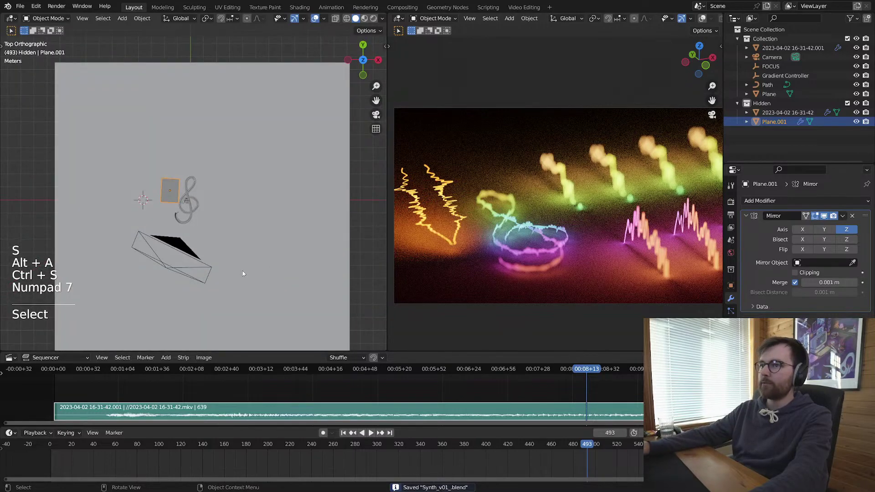
key(alt+r)
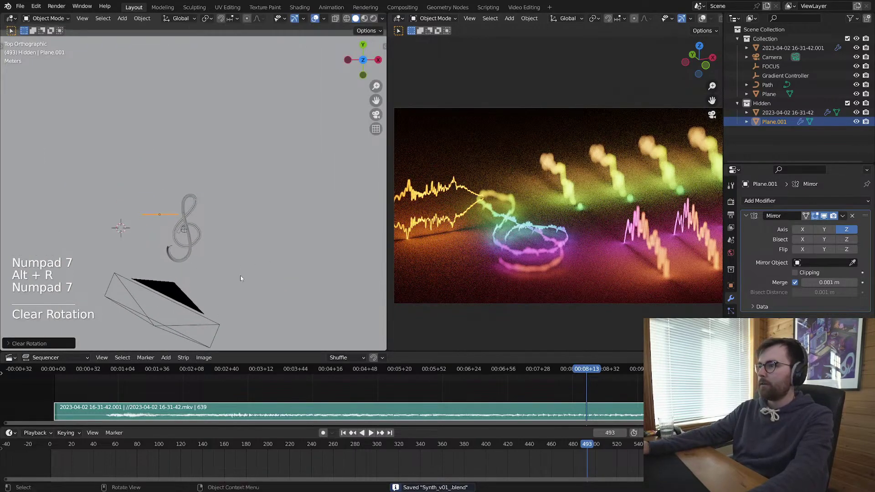
key(g)
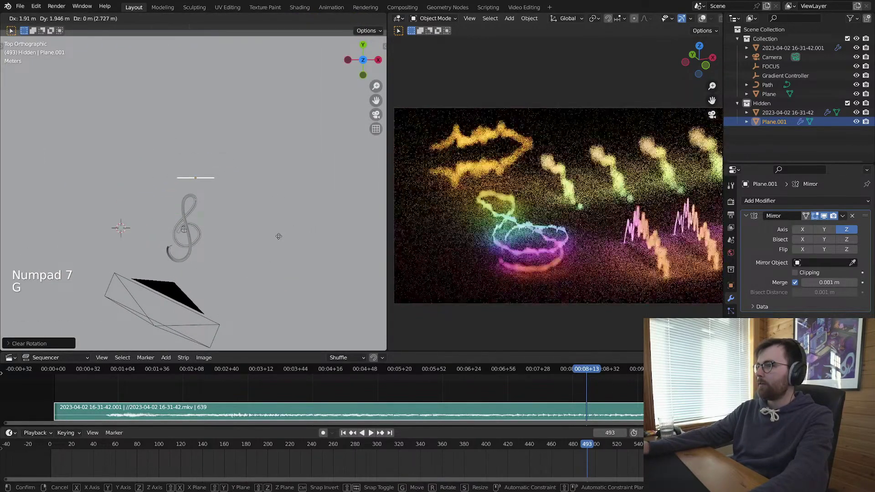
click(280, 237)
middle_drag(210, 269, 278, 204)
key(g)
key(z)
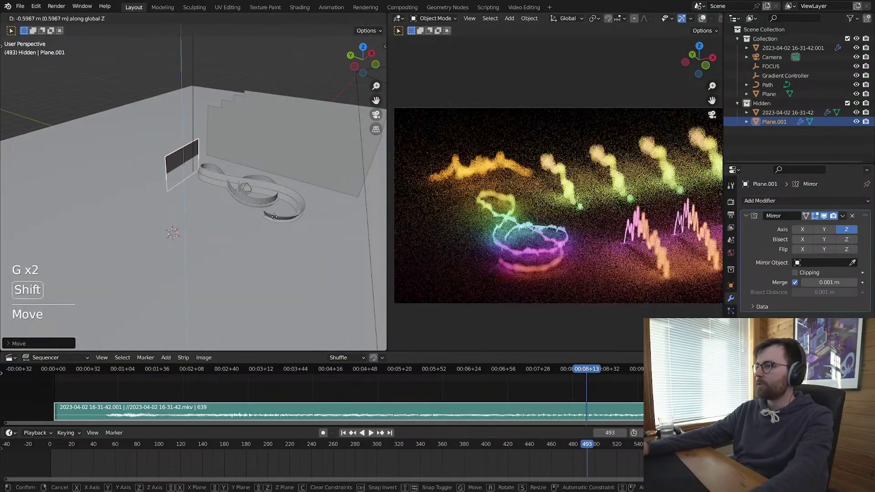
click(259, 209)
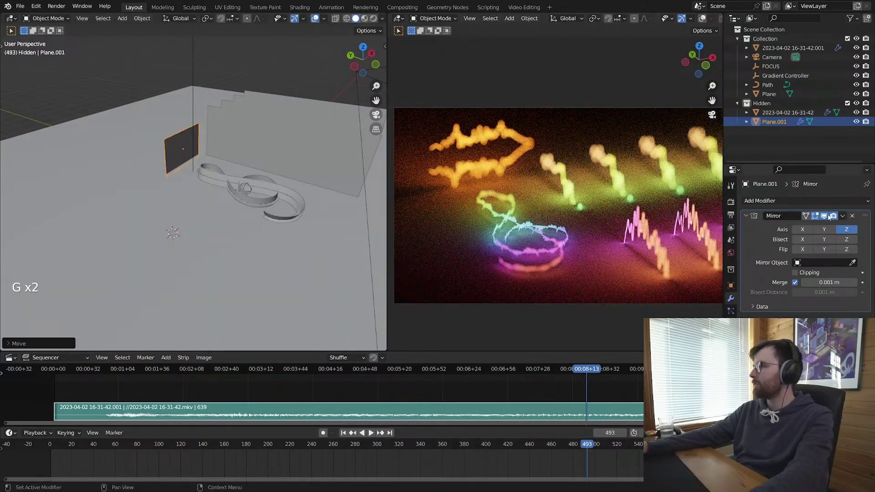
Step: Disable the spectrum plane's Mirror modifier for viewport and render, widen the plane, and reposition it in the background
key(s)
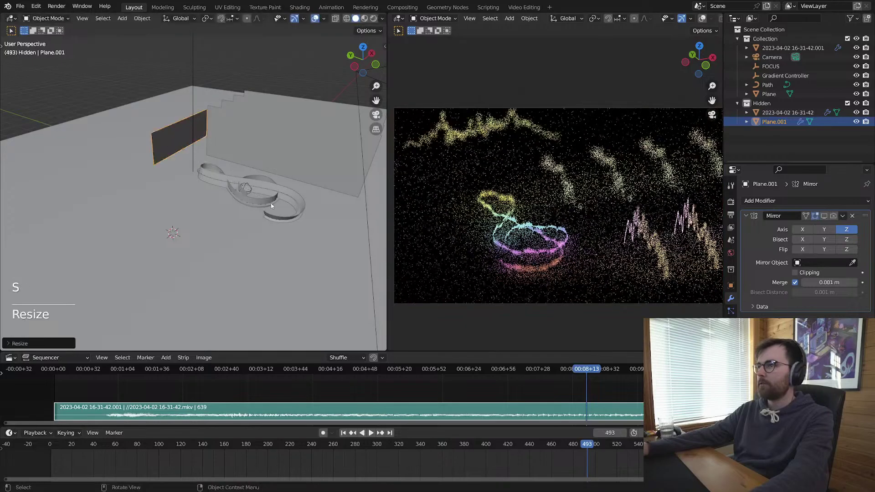
key(g)
click(273, 217)
scroll(274, 218, up, 5)
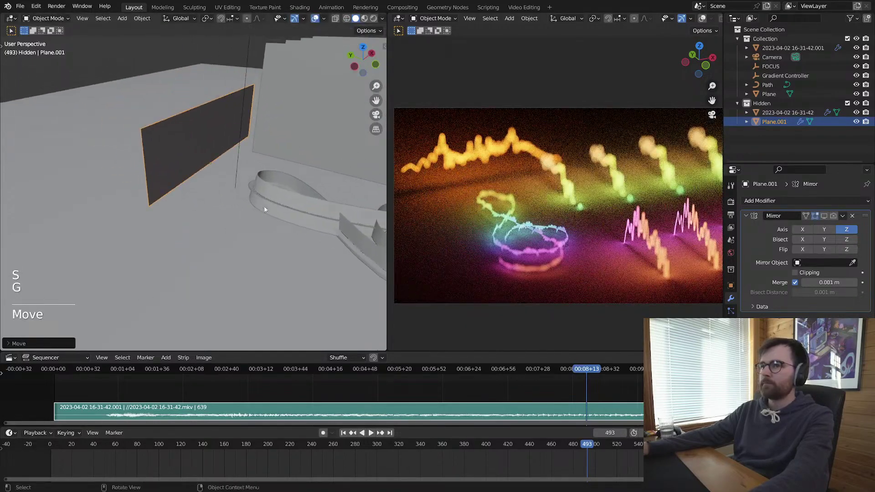
Step: Reset the 3D cursor to the world origin, shift the spectrum plane toward the left edge of the camera frame, and save the file
key(shift+c)
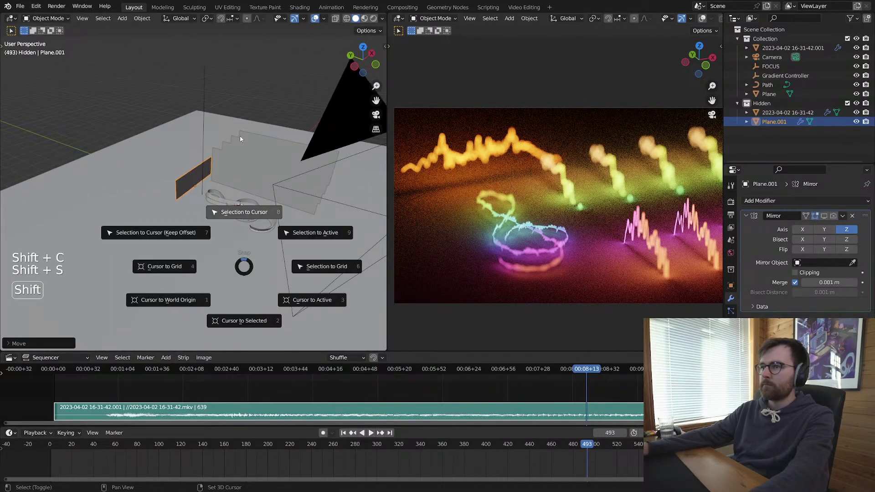
click(244, 137)
key(g)
key(g)
click(258, 220)
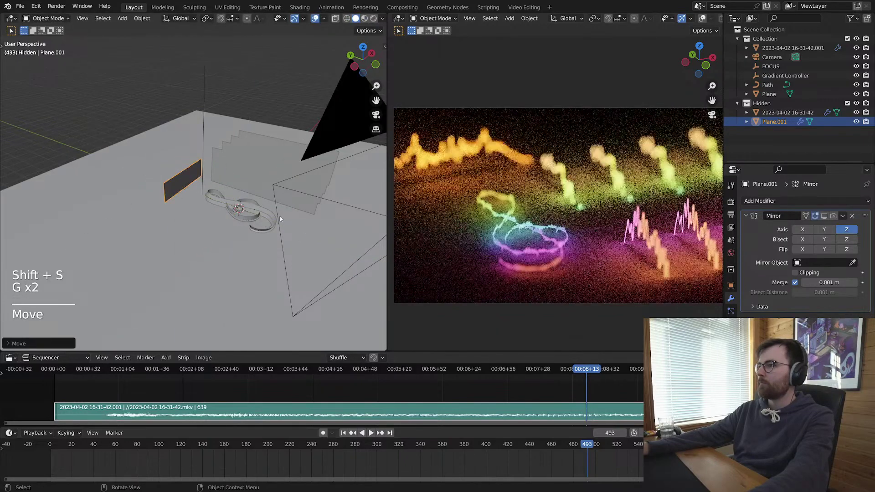
key(alt+a)
key(ctrl+s)
Step: Enlarge the background spectrum plane further and move it so it reaches behind the arrayed waveforms
middle_drag(259, 220, 222, 206)
shift+click(248, 191)
key(s)
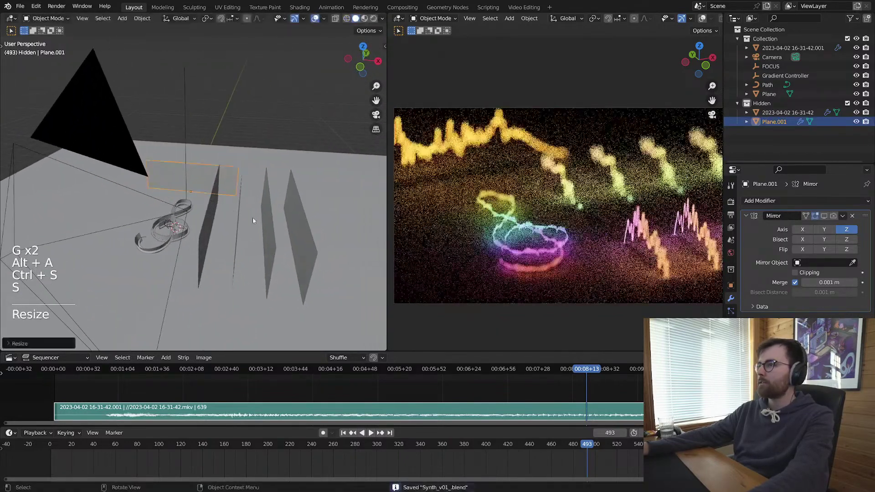
key(g)
click(283, 242)
key(alt+a)
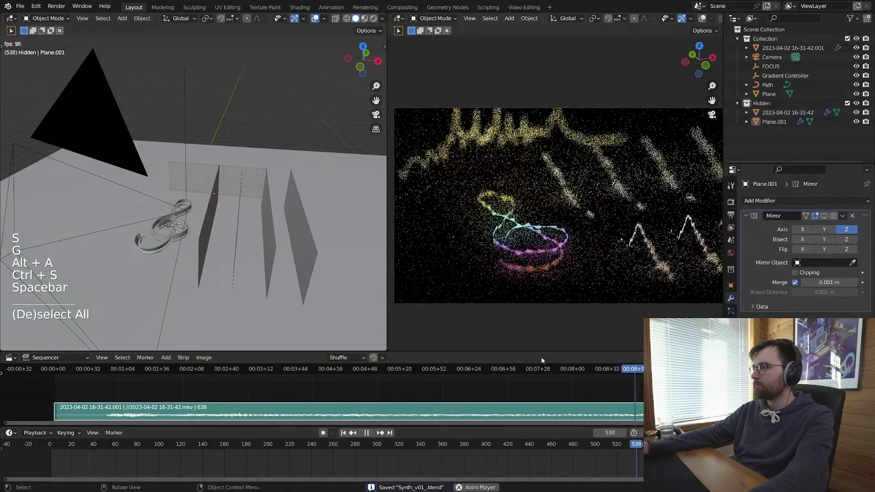
Step: Play the animation briefly, examine the waveform planes up close and with X-ray toggled on, and save the file
key(space)
scroll(230, 239, up, 3)
key(alt+a)
key(ctrl+s)
middle_drag(231, 239, 293, 251)
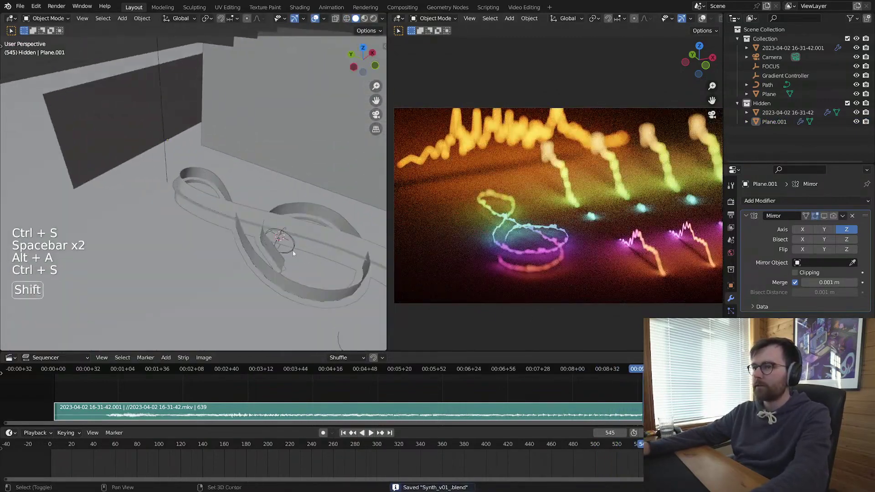
key(ctrl+s)
click(249, 217)
key(alt+z)
scroll(252, 219, down, 8)
key(alt+a)
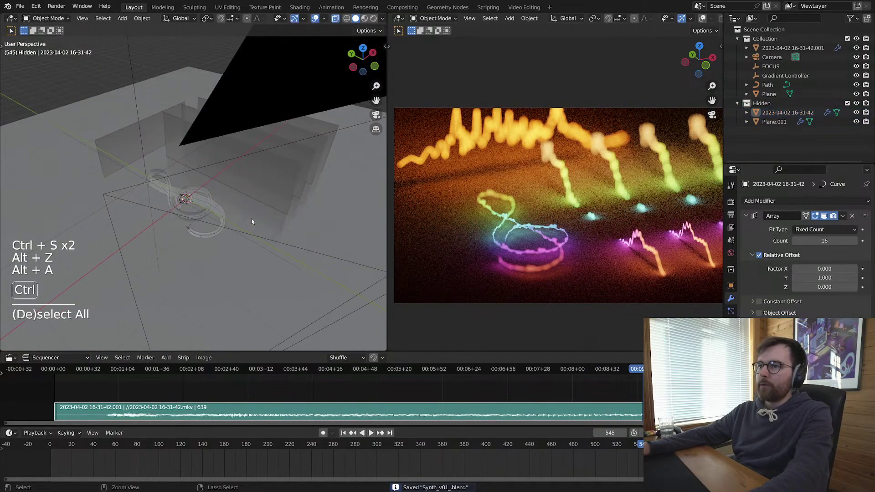
key(ctrl+s)
key(alt+z)
Step: Move the camera in the top view to X location -1.4669 m and save the file
click(241, 157)
key(ctrl+s)
key(KP_7)
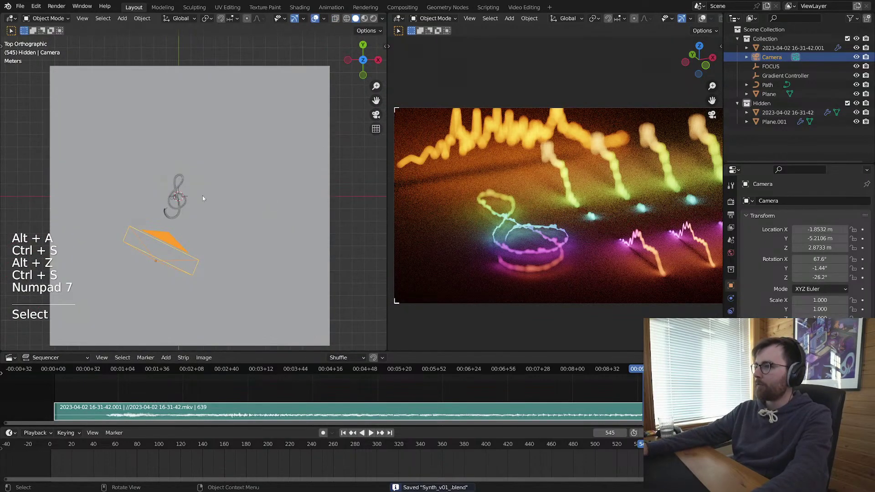
key(g)
click(188, 200)
key(alt+a)
key(ctrl+s)
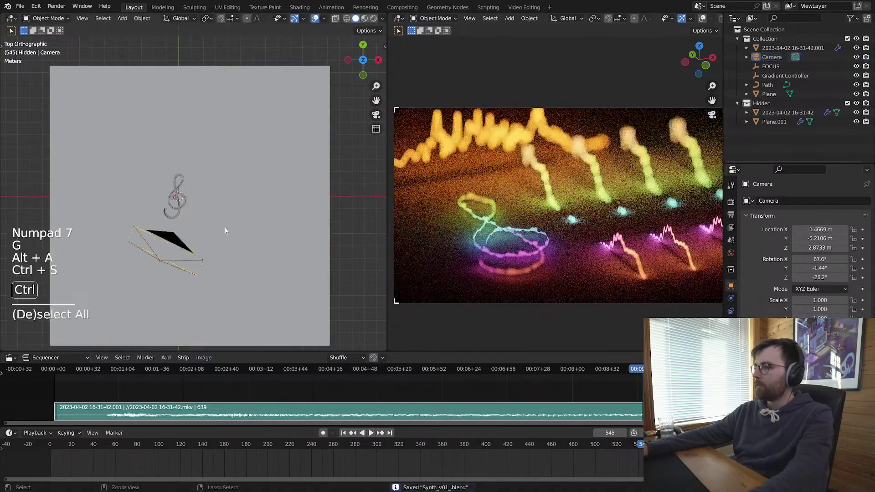
Step: Raise the arrayed waveform planes along global Z so their lines stand above the floor
middle_drag(225, 231, 231, 180)
click(202, 134)
click(230, 166)
mouse_move(293, 218)
middle_down()
mouse_move(297, 188)
mouse_move(283, 209)
middle_up()
key(g)
key(z)
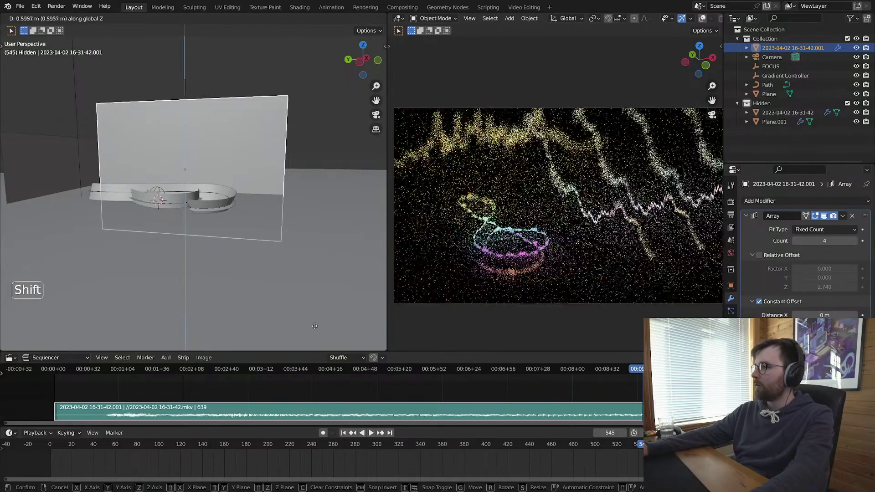
click(310, 71)
key(alt+a)
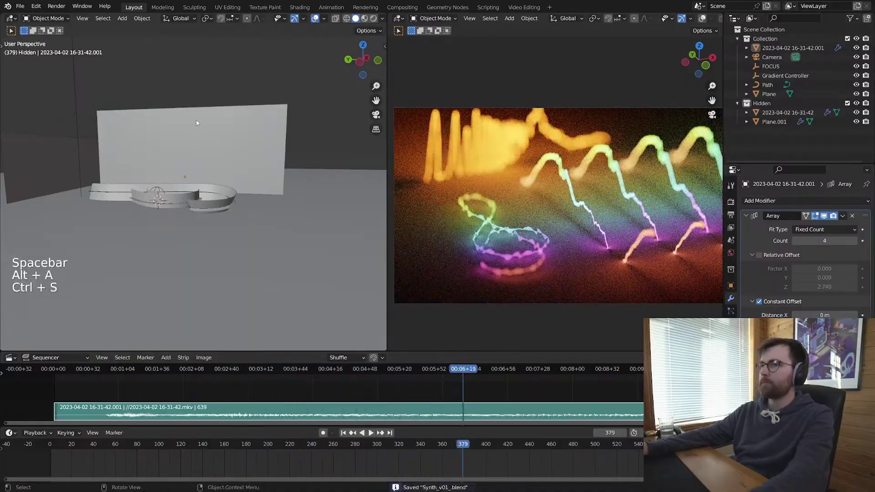
Step: Raise the arrayed waveform planes a little more along global Z at frame 379 and save the file
click(196, 123)
key(g)
key(z)
click(238, 204)
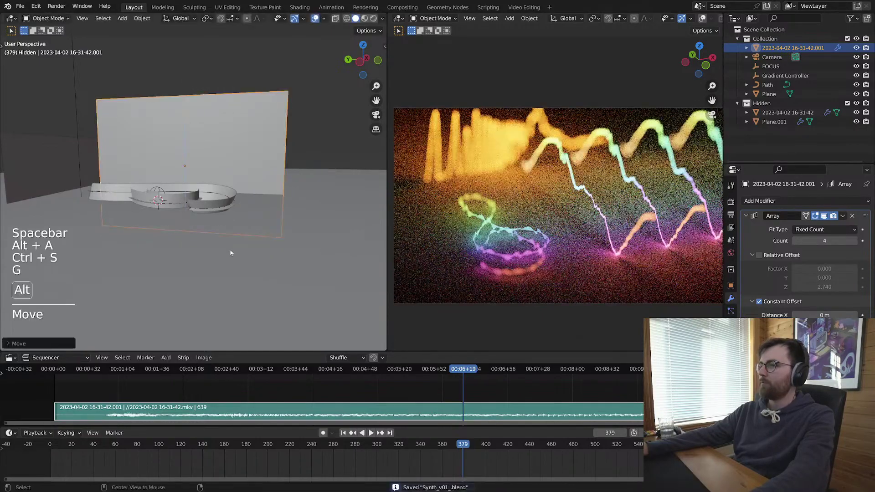
key(alt+a)
key(ctrl+s)
Step: Reselect the arrayed waveform planes, save the file, and switch the working viewport to Material Preview shading
click(238, 204)
key(ctrl+s)
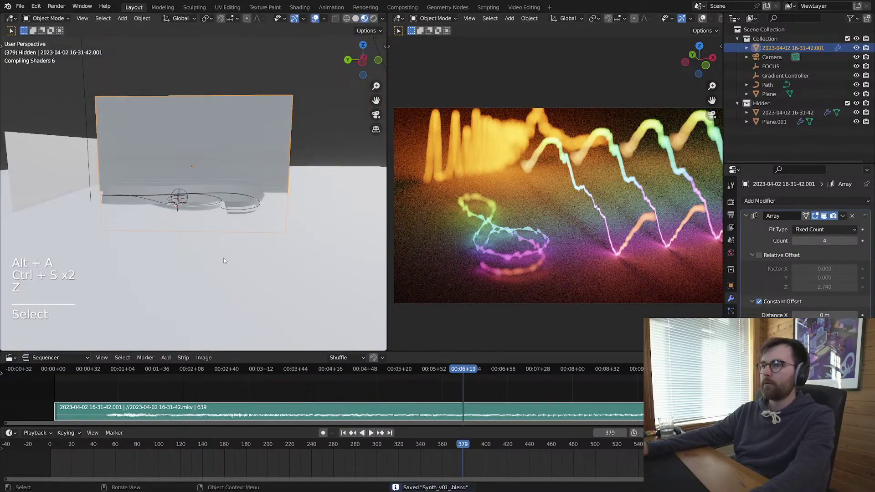
key(z)
click(234, 228)
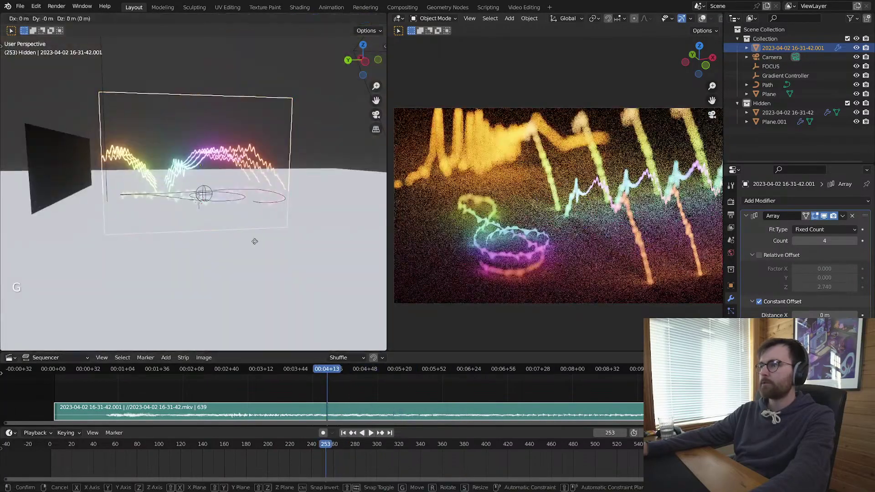
Step: Scale all of the arrayed waveform's mesh down along global Z in Edit Mode to flatten its lines
key(g)
click(333, 243)
key(s)
key(Tab)
key(a)
key(s)
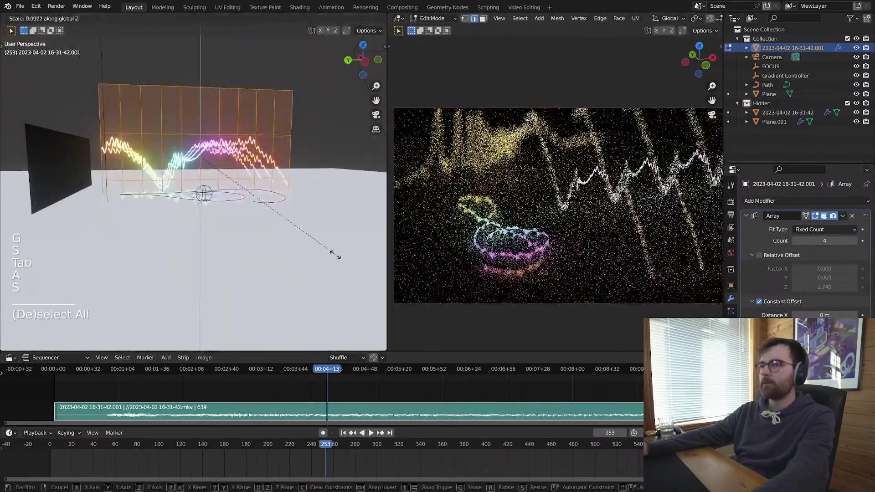
click(296, 235)
key(Tab)
Step: Reposition the flattened arrayed waveforms along global Z relative to the floor and save the file
key(g)
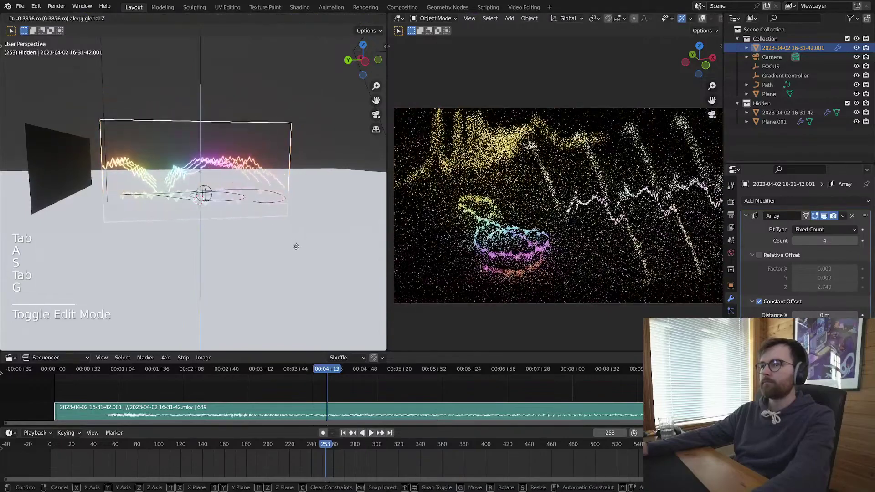
click(220, 235)
key(alt+a)
key(ctrl+s)
middle_drag(220, 235, 230, 223)
key(alt+a)
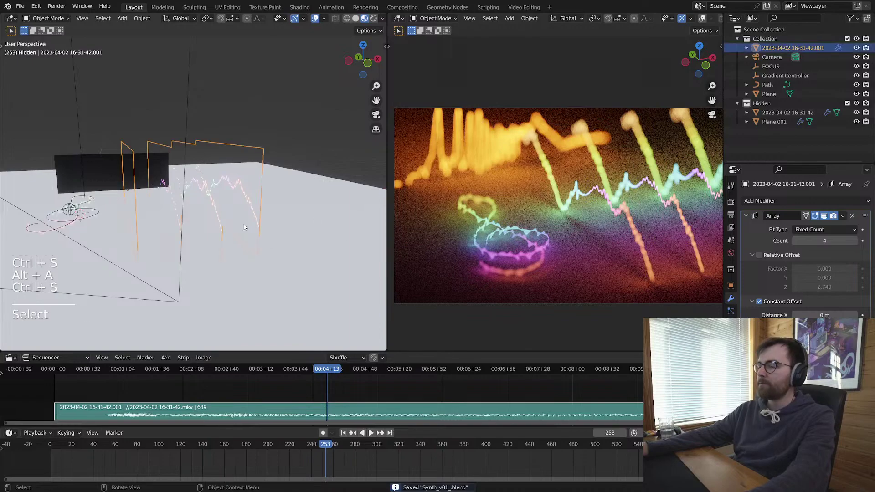
key(alt+a)
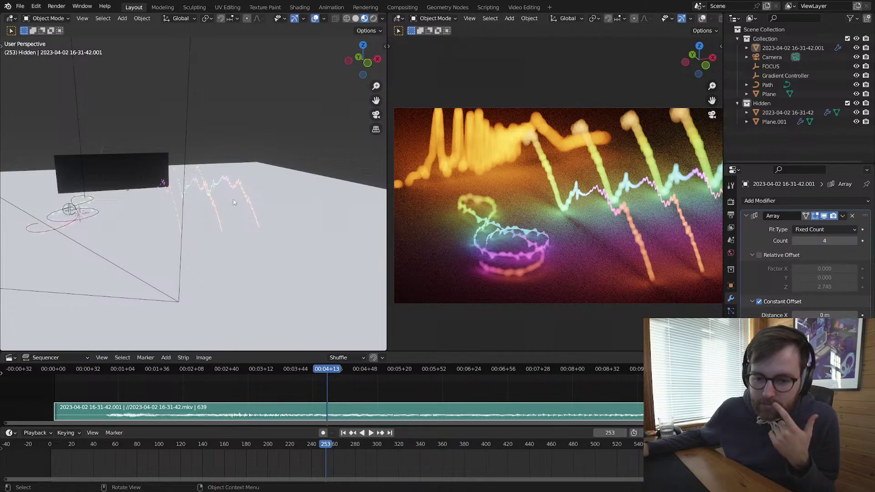
Step: Change the surface shader of the floor plane's material to Glossy BSDF
click(325, 194)
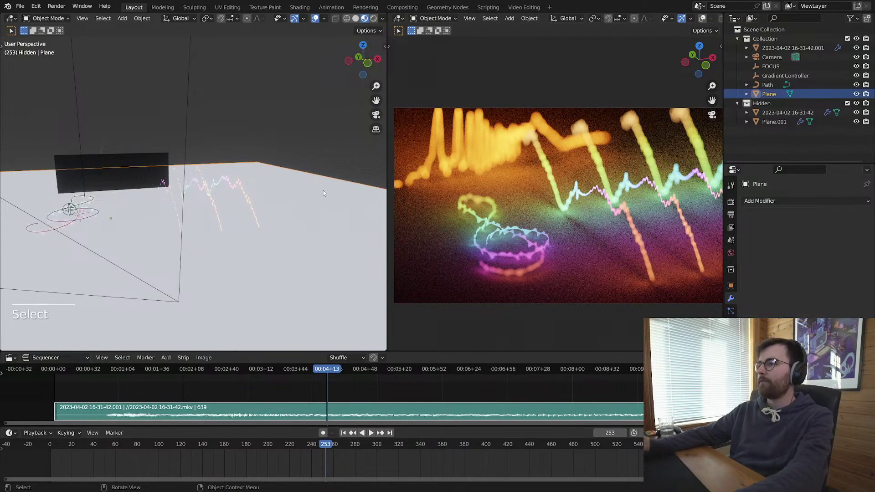
key(alt+a)
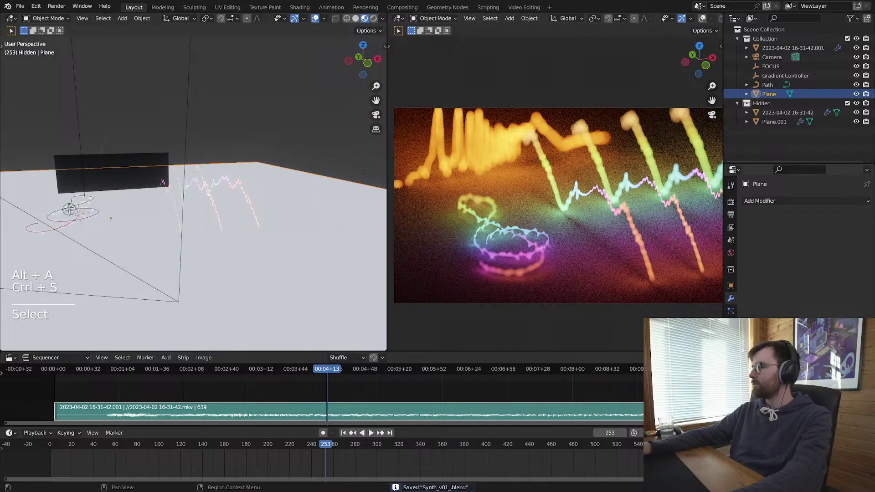
click(730, 362)
click(828, 280)
click(809, 289)
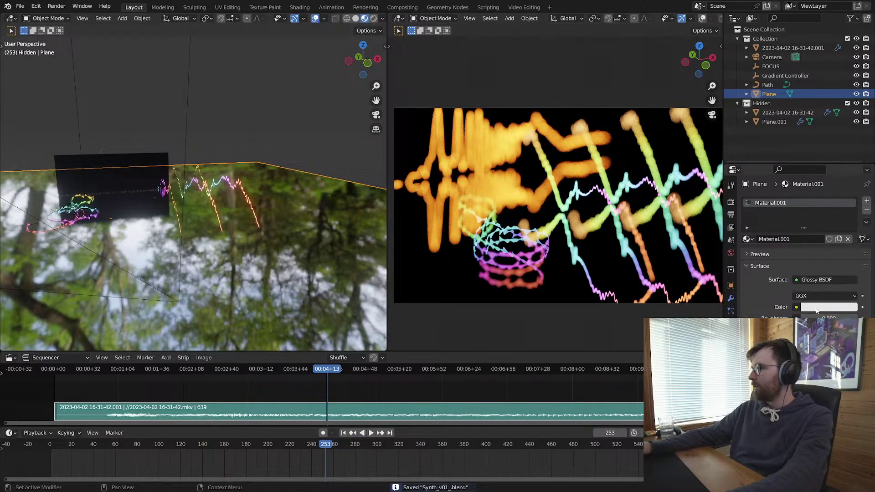
Step: Try a higher roughness on the floor material's Glossy BSDF, clear the selection and save the file
click(816, 308)
drag(815, 317, 831, 318)
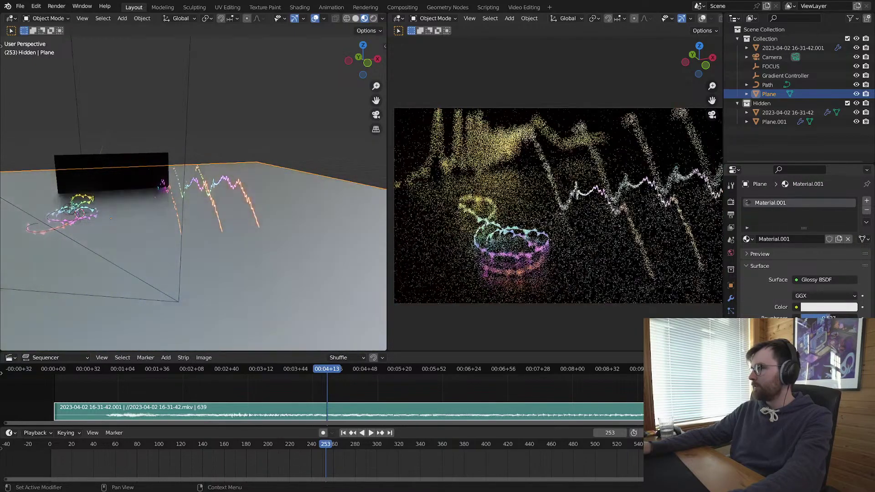
key(alt+a)
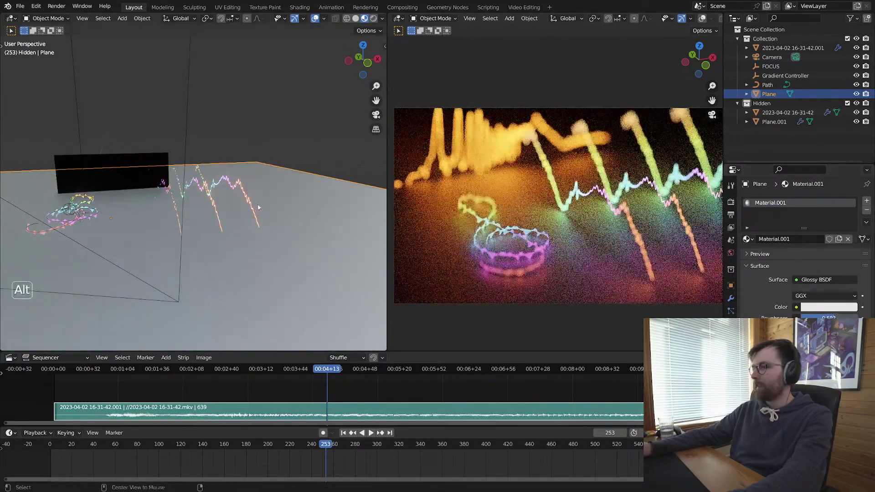
key(ctrl+s)
Step: Change the floor material's surface shader to Diffuse BSDF, set its color value to 1.000, and save the file
click(825, 279)
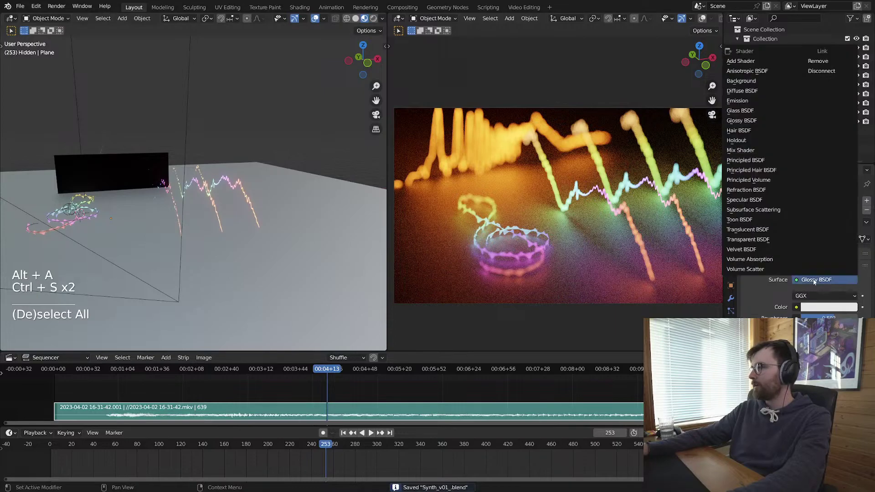
click(775, 64)
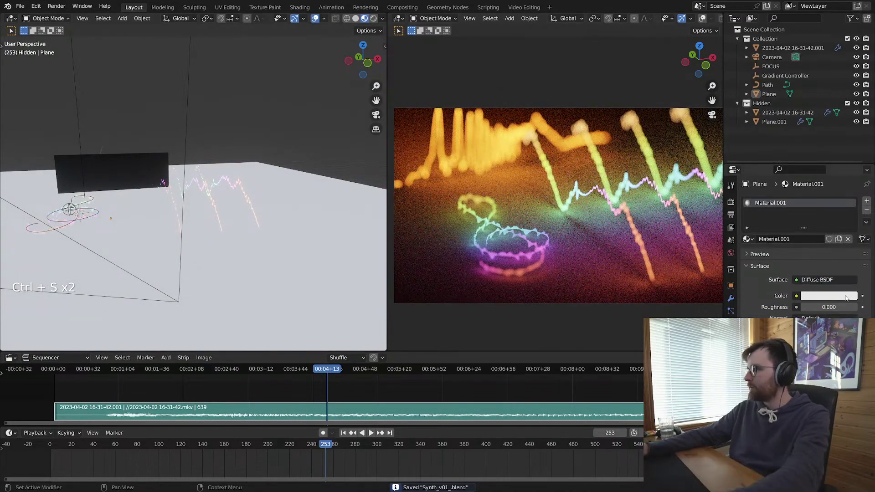
click(845, 296)
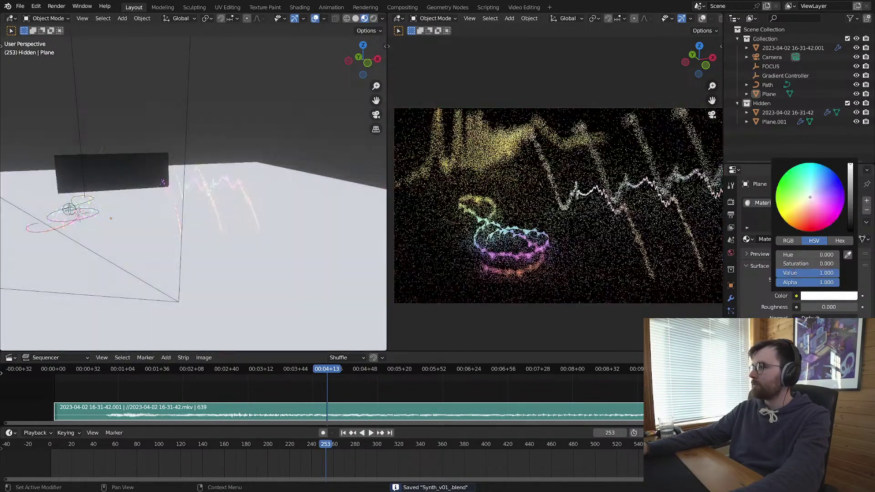
key(ctrl+s)
Step: Switch the working viewport to Solid shading with nothing selected and save the file
mouse_move(153, 269)
middle_down()
mouse_move(255, 258)
mouse_move(246, 253)
middle_up()
key(z)
click(305, 231)
key(alt+a)
key(ctrl+s)
middle_drag(304, 231, 287, 236)
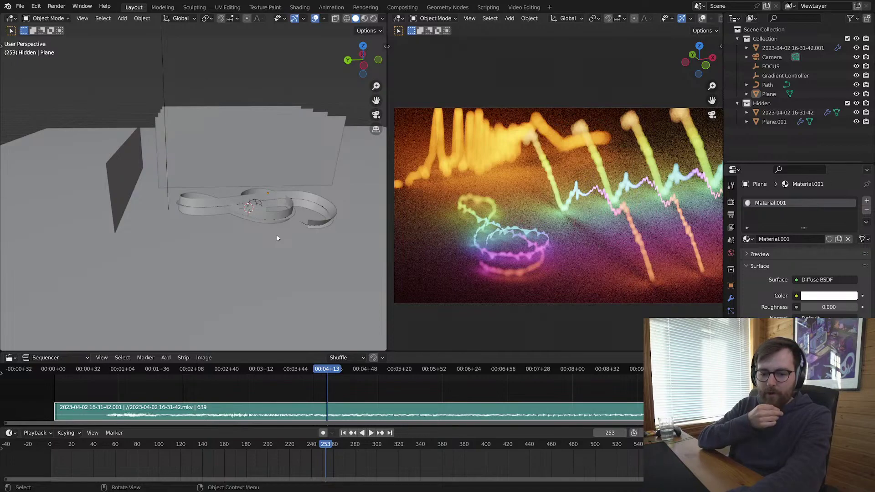
key(ctrl+s)
Step: Try excluding the arrayed waveform from Camera ray visibility, restore it, and save the file
middle_drag(270, 213, 226, 115)
click(225, 115)
click(730, 285)
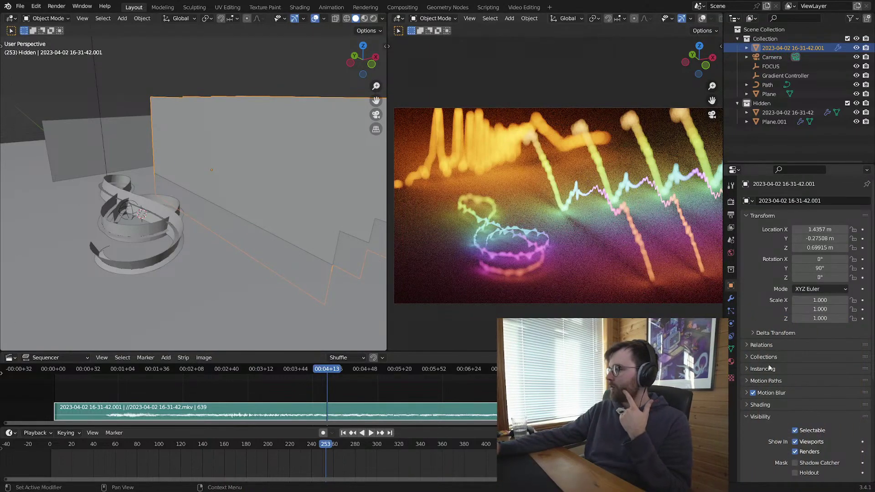
scroll(769, 368, down, 5)
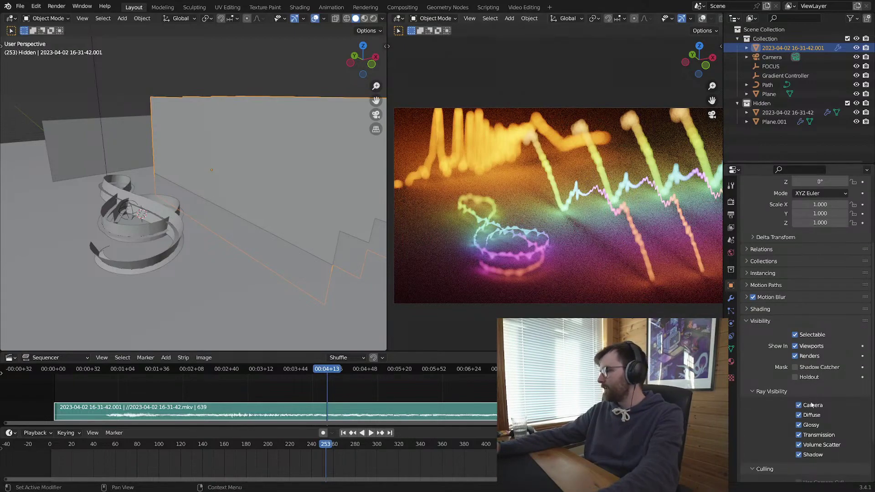
drag(799, 455, 798, 415)
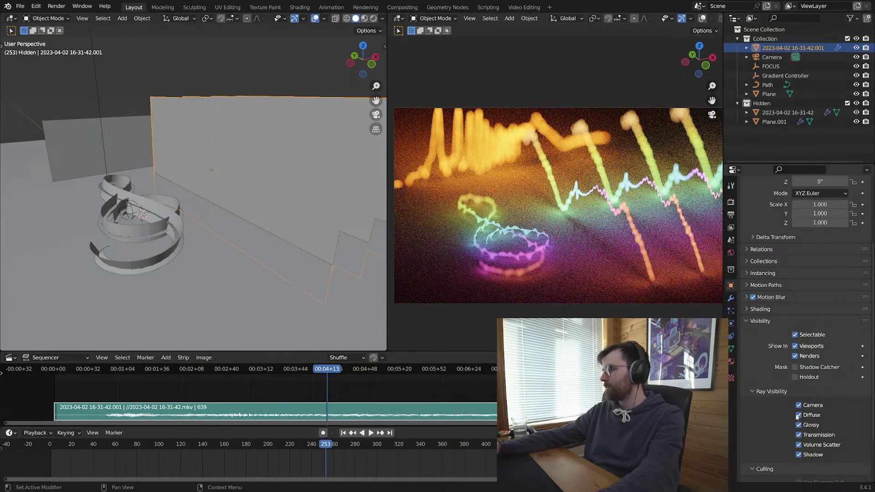
drag(799, 454, 798, 415)
click(798, 405)
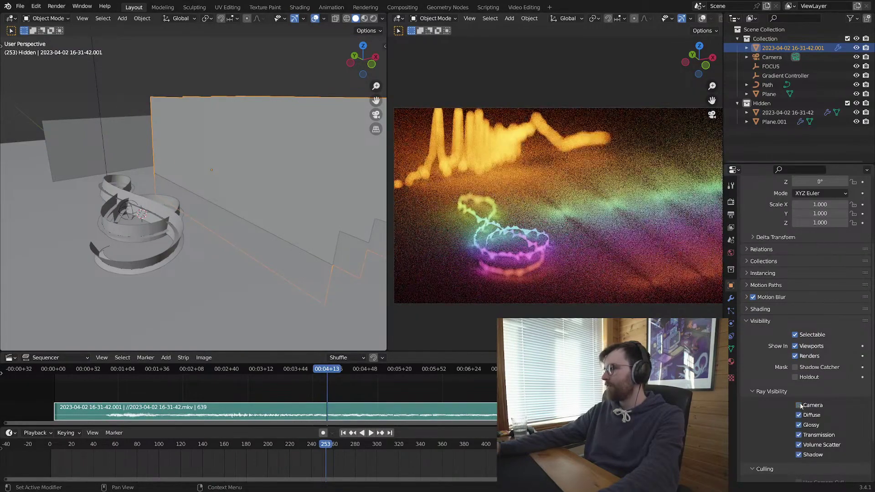
click(799, 405)
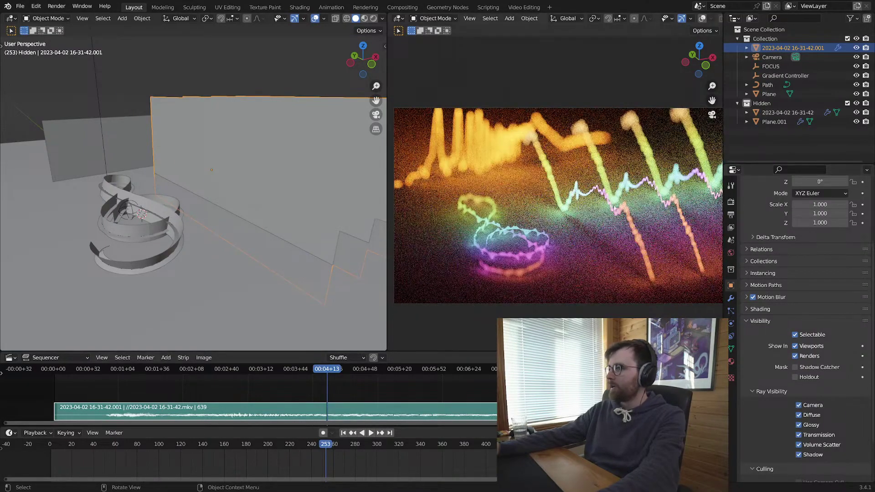
key(alt+a)
key(ctrl+s)
Step: Examine the rendered waveforms and their glow on the floor from outside the camera, maximized and with overlays shown
shift+click(303, 206)
key(r)
click(297, 201)
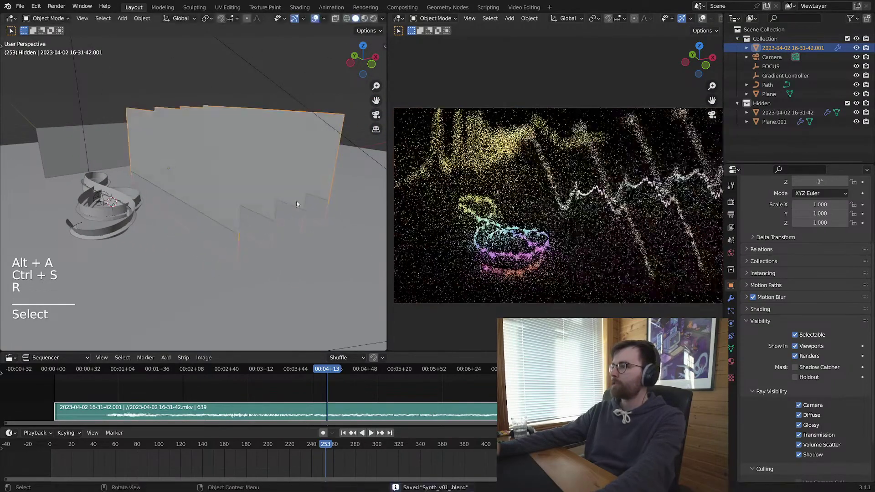
key(alt+a)
key(ctrl+s)
key(ctrl+alt+space)
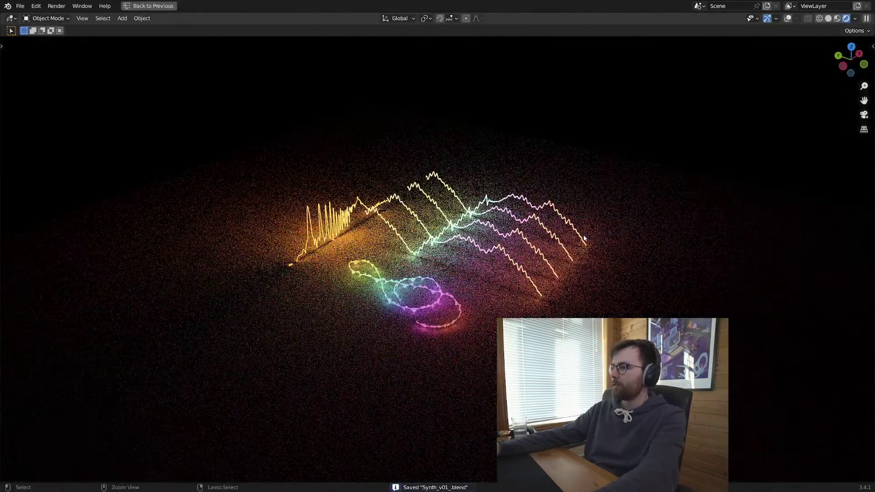
key(ctrl+space)
middle_drag(516, 213, 499, 229)
key(shift+alt+z)
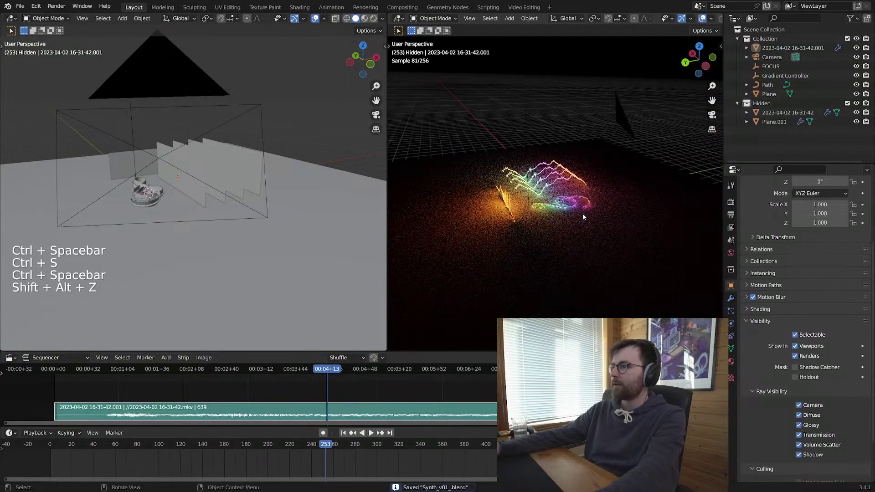
key(ctrl+s)
Step: Add an area light, place it above the floor beside the waveforms, and rotate it
key(shift+a)
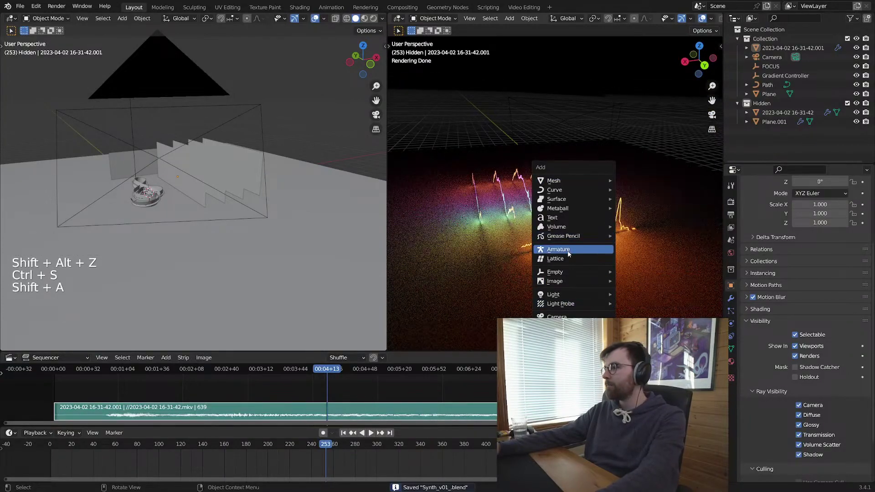
mouse_move(565, 294)
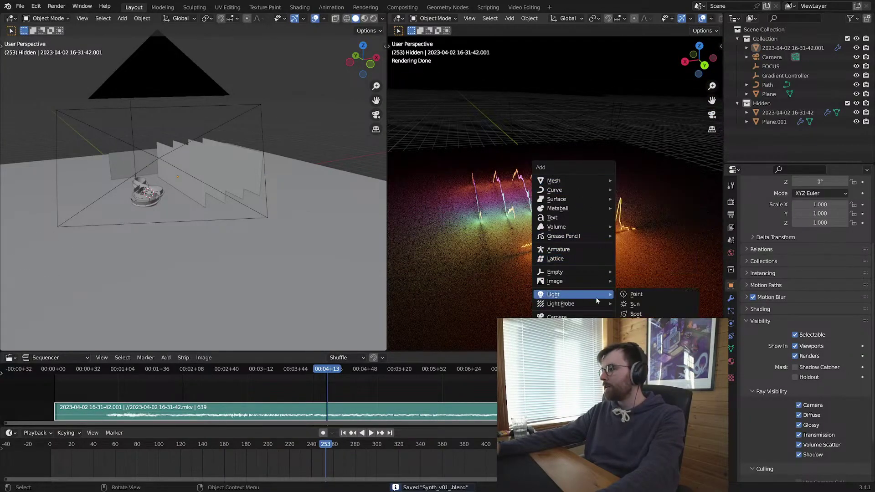
click(636, 323)
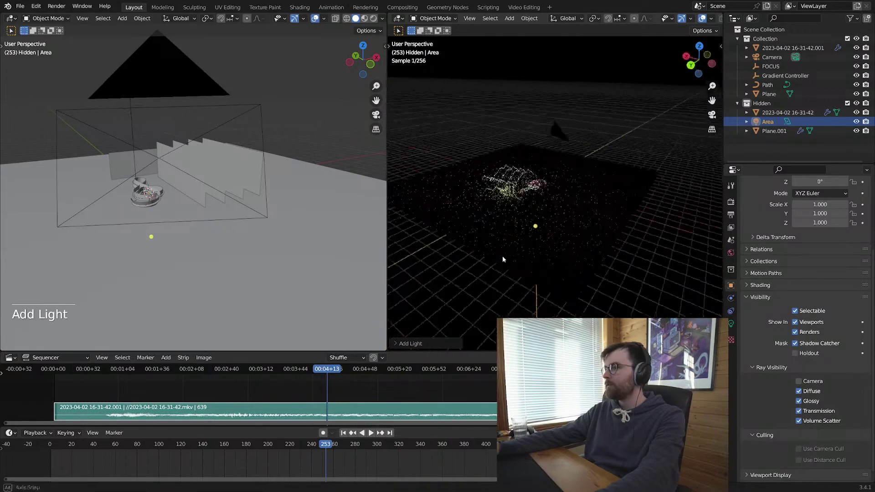
key(g)
key(g)
key(r)
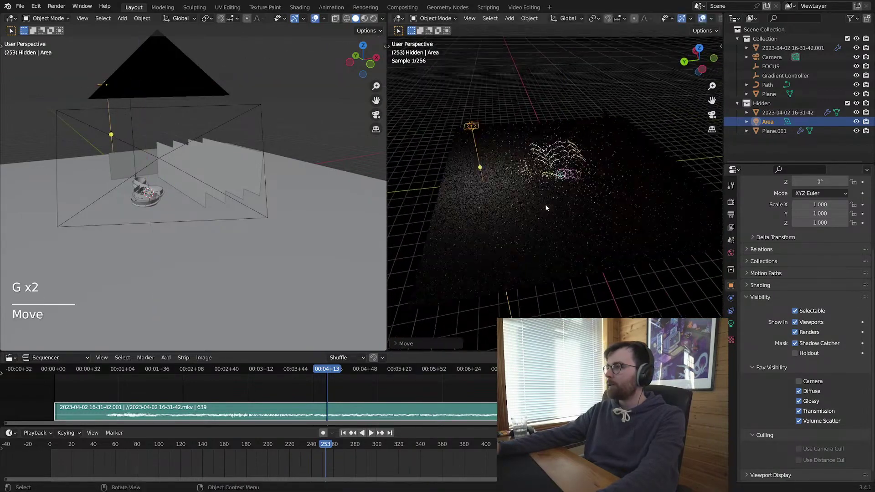
click(494, 182)
Step: Raise the area light's power and try rotating it further to see how it lights the floor
middle_drag(494, 183, 549, 177)
right_click(556, 199)
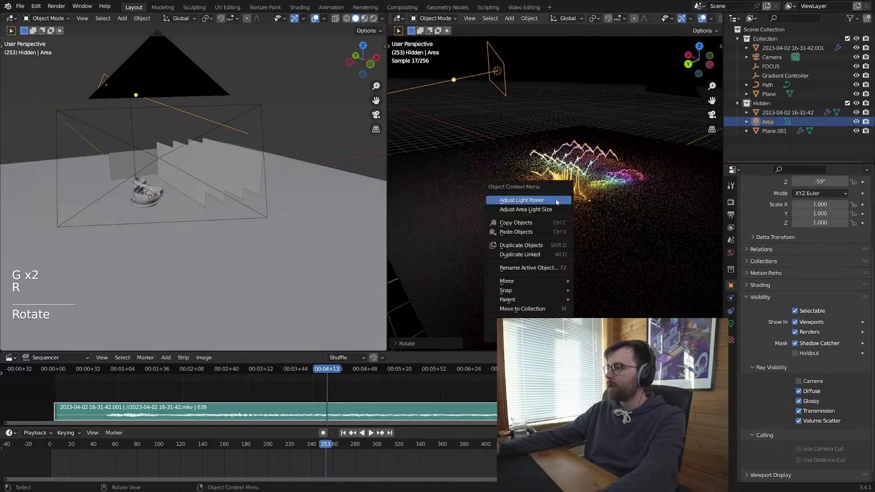
click(556, 199)
click(622, 211)
key(r)
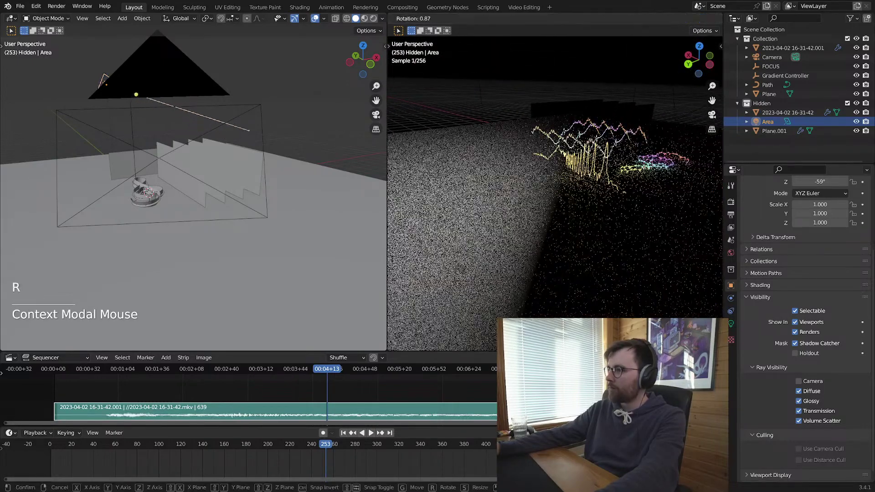
click(564, 234)
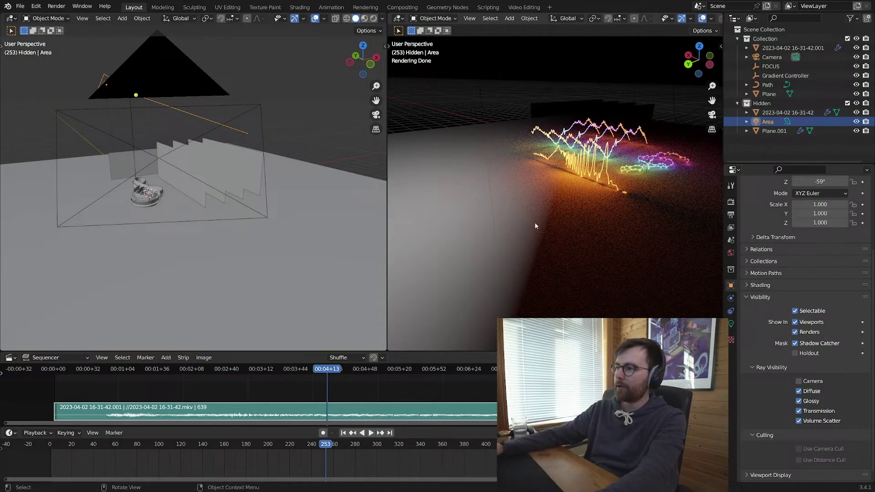
Step: Delete the area light, save the file, and return the rendered viewport to the camera view
scroll(568, 218, down, 2)
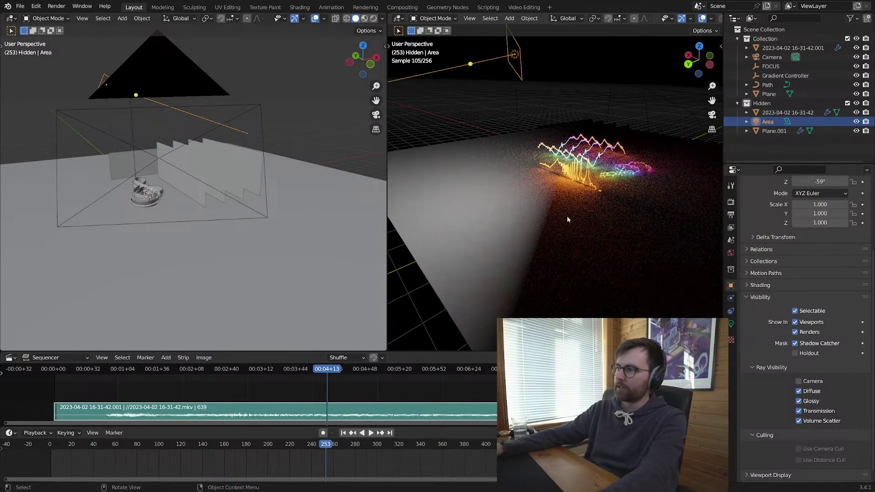
click(564, 209)
key(ctrl+s)
alt+middle_drag(562, 214, 592, 226)
key(ctrl+s)
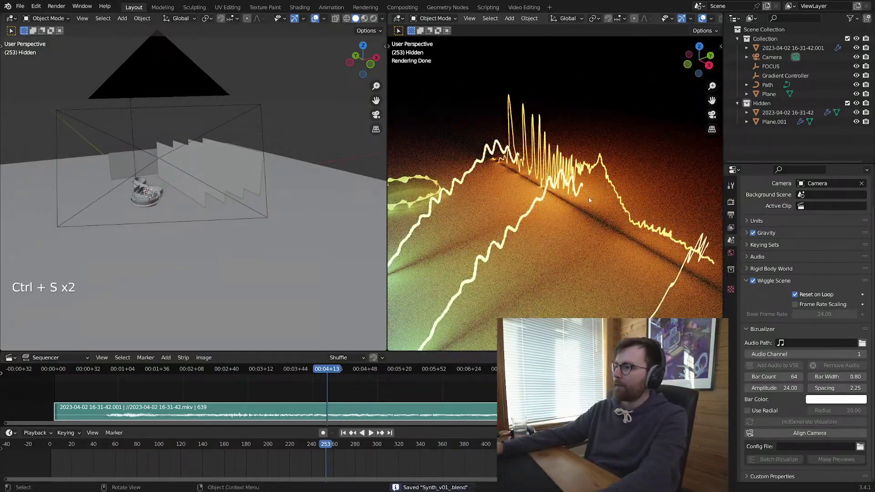
middle_drag(509, 257, 576, 229)
key(KP_0)
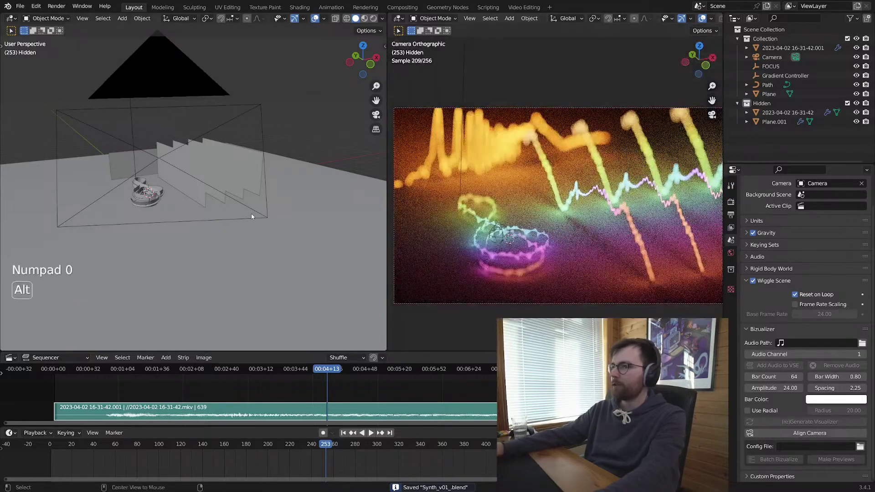
Step: Try a roughness of 0.796 on the floor plane's material and save the file
click(275, 265)
click(730, 361)
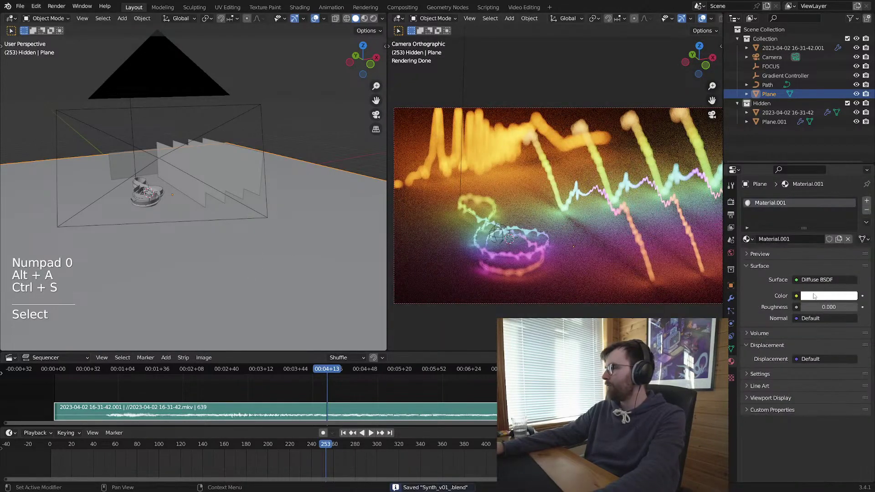
click(820, 279)
click(822, 280)
drag(805, 319, 846, 319)
click(825, 281)
click(823, 280)
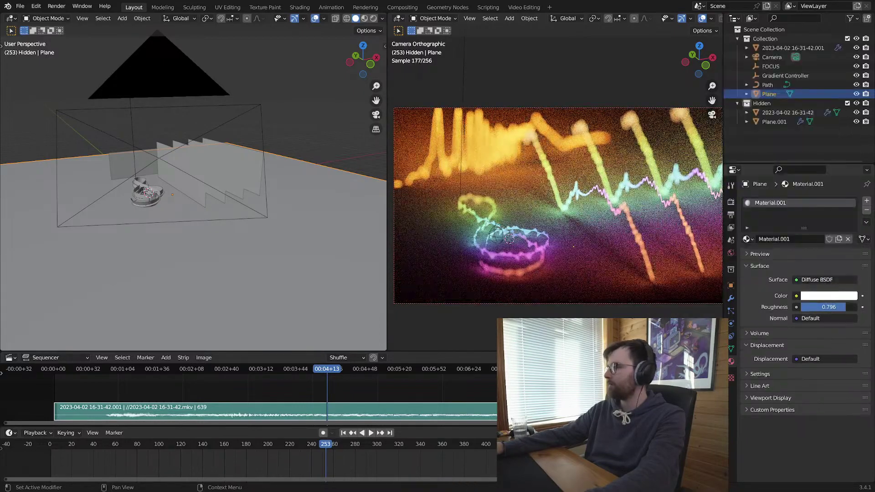
key(alt+a)
key(ctrl+s)
Step: Go to frame 134 and slightly lower the value of the floor material's diffuse color
middle_drag(171, 206, 241, 228)
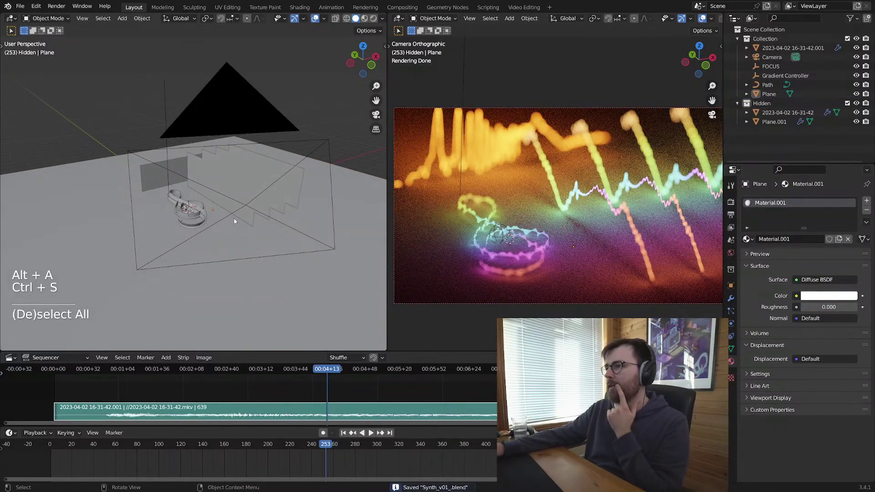
scroll(198, 231, up, 3)
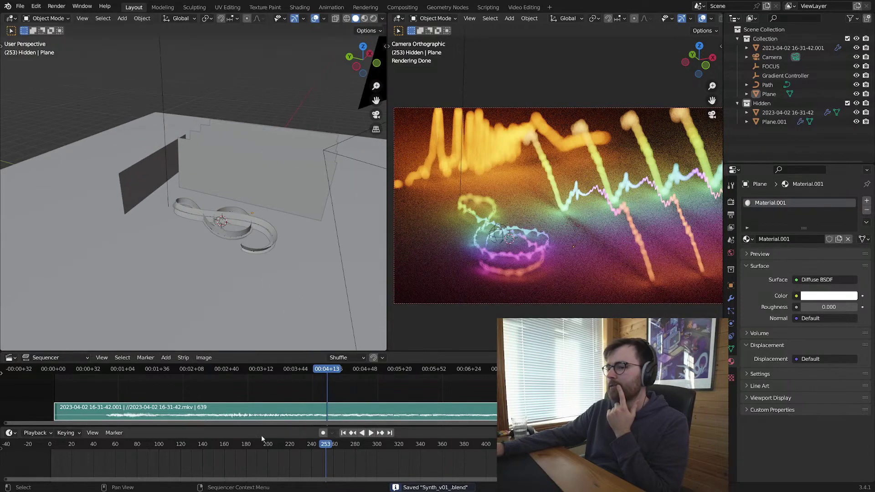
click(198, 376)
click(829, 296)
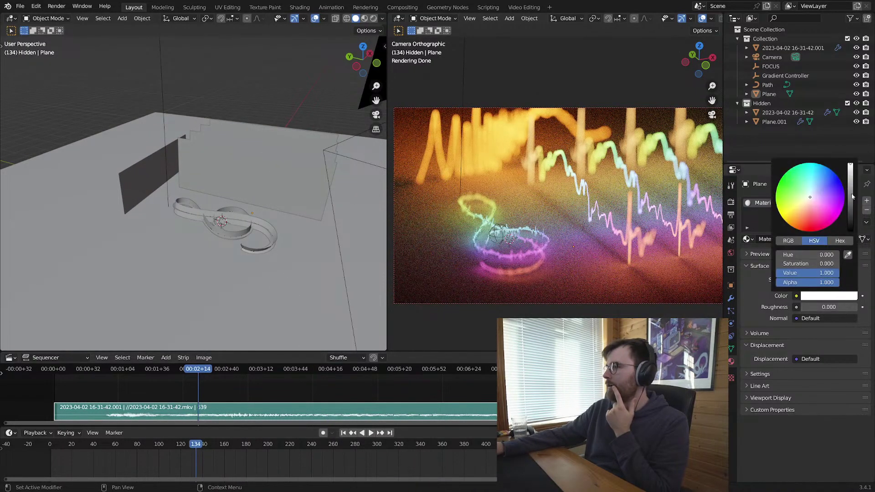
mouse_move(826, 273)
mouse_down()
mouse_move(801, 273)
mouse_move(811, 273)
mouse_up()
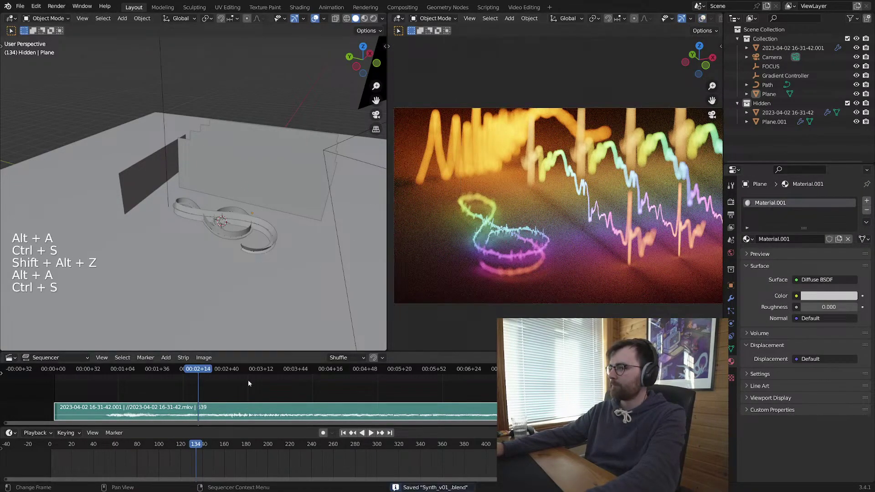
Step: Play the animation from near the start to check the waveforms, stop at frame 156, and save the file
drag(199, 370, 89, 376)
key(space)
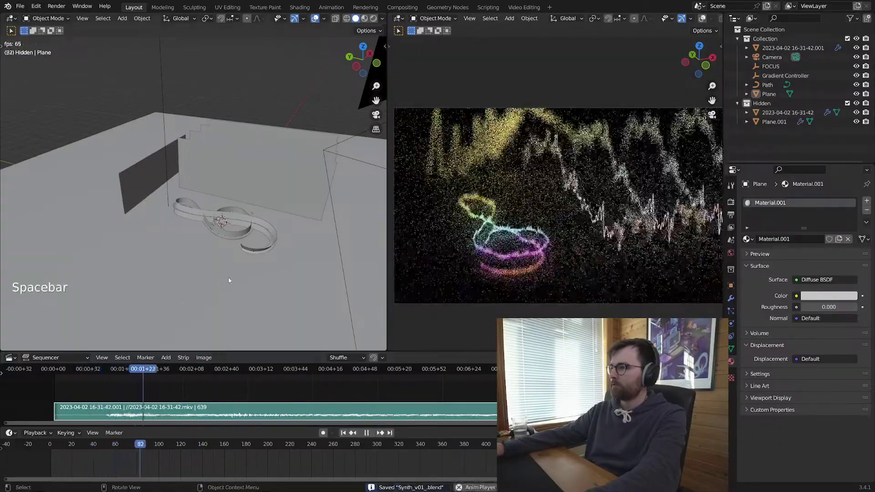
key(space)
key(alt+a)
key(ctrl+s)
Step: Snap the 3D cursor to the arrayed waveform and add a Plain Axes empty there
middle_drag(245, 249, 185, 237)
key(ctrl+s)
scroll(205, 228, down, 4)
click(250, 203)
middle_drag(251, 204, 279, 165)
key(shift+s)
key(shift+a)
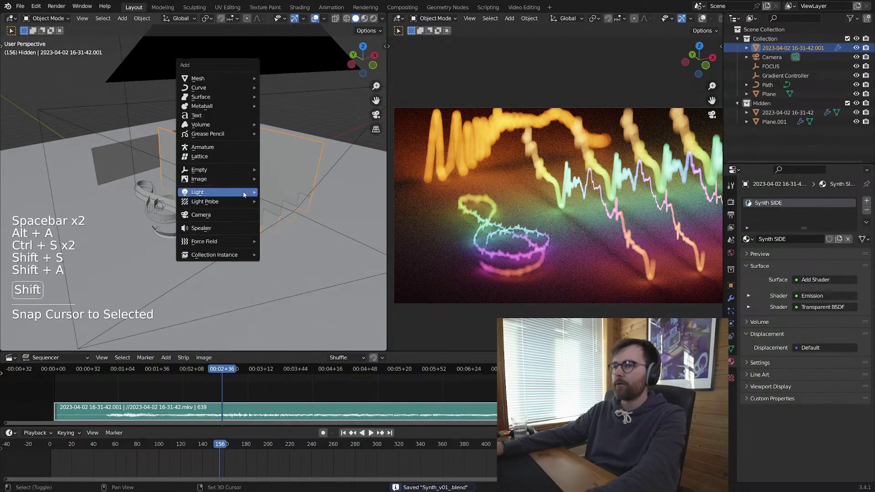
mouse_move(214, 170)
click(297, 170)
Step: Rename the new empty as Array controller, deselect it, and save the file
key(F2)
text(Ar)
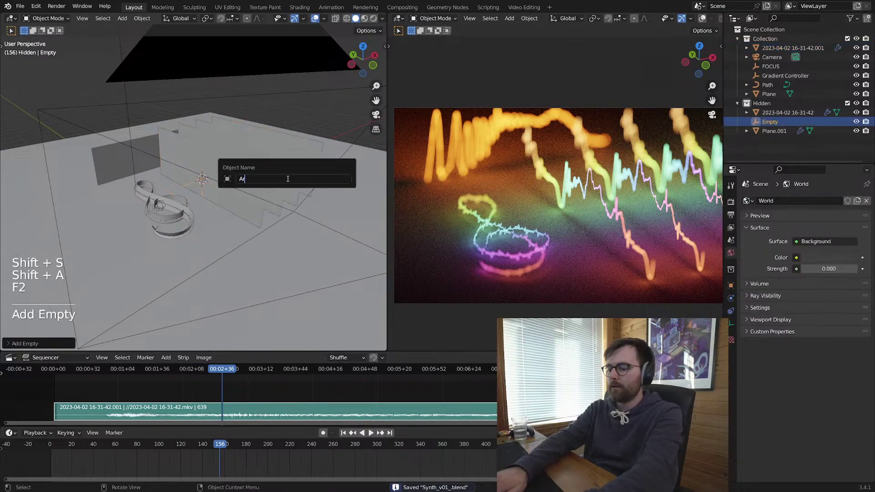
text(ray controller)
key(Return)
key(alt+a)
key(ctrl+s)
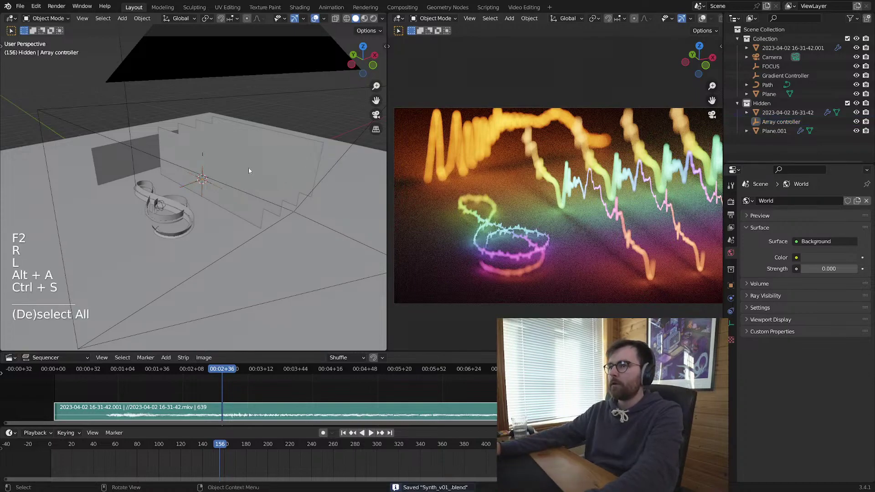
Step: Replace the large waveform plane's Array modifier with a new one placed above Subdivision, with Relative Offset disabled
click(247, 168)
click(730, 298)
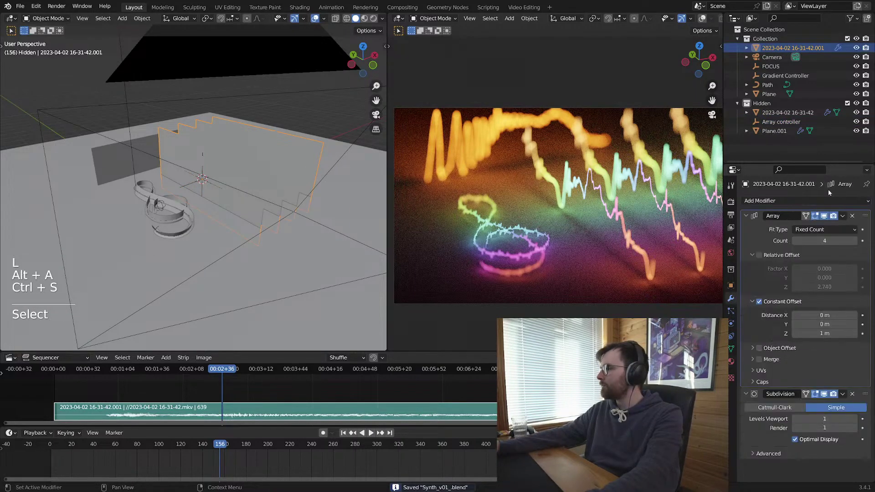
click(852, 216)
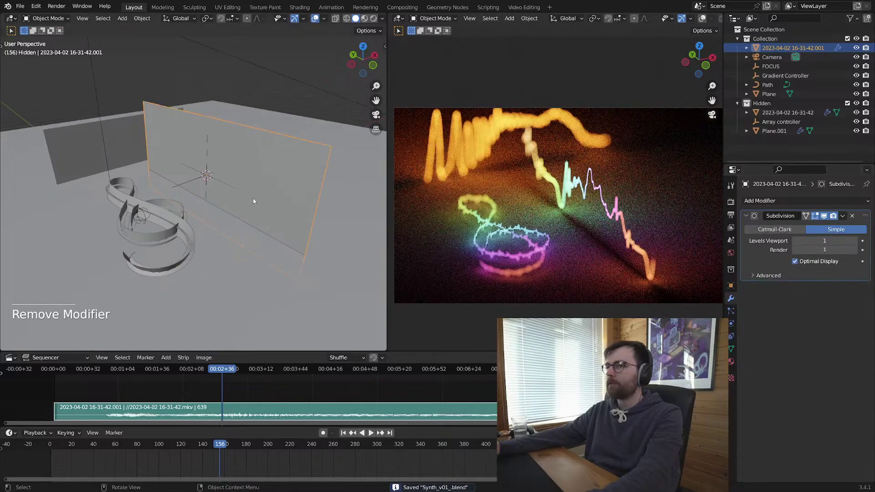
click(835, 202)
click(719, 224)
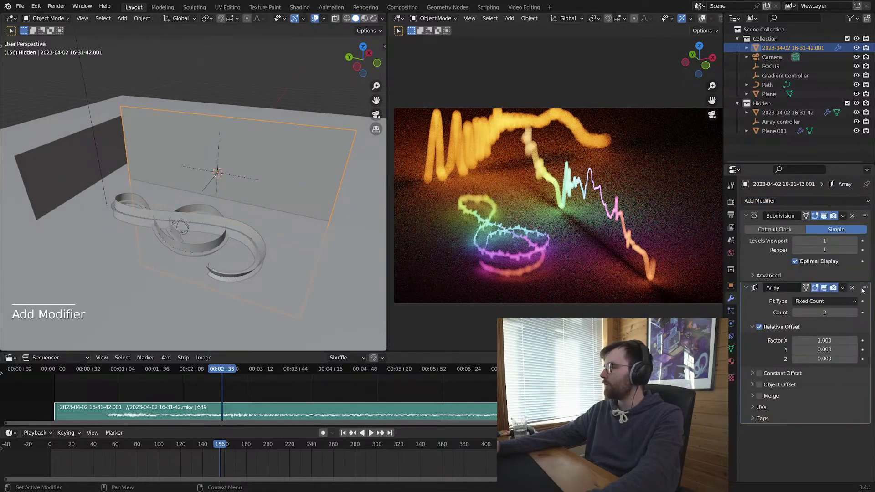
drag(864, 288, 858, 206)
click(759, 254)
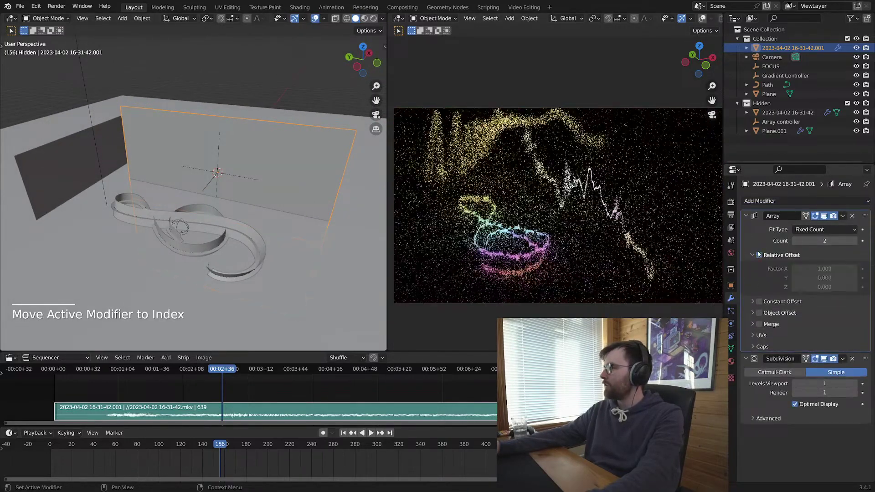
Step: Enable Object Offset on the waveform's Array modifier and set Array controller as its offset object
click(758, 313)
click(752, 313)
click(809, 326)
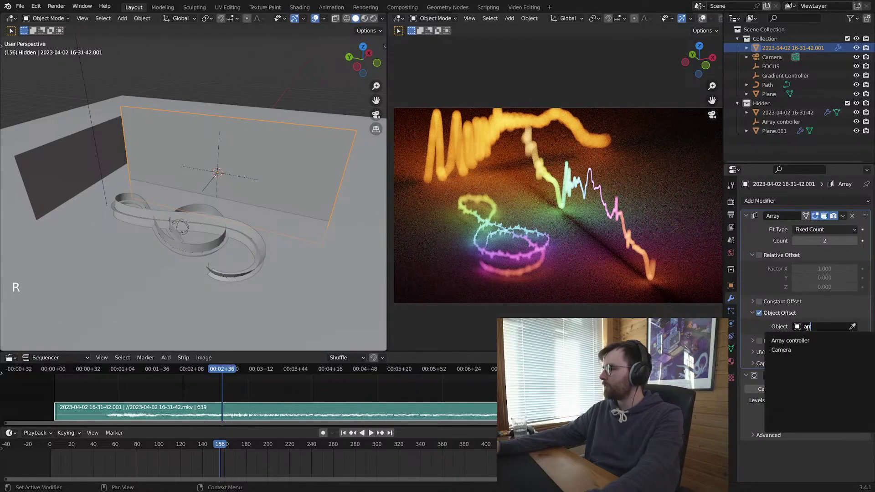
click(790, 341)
Step: Put the Array controller empty in the main Collection and rotate it to 90° about the Y axis
mouse_move(173, 187)
middle_down()
mouse_move(278, 191)
mouse_move(189, 184)
middle_up()
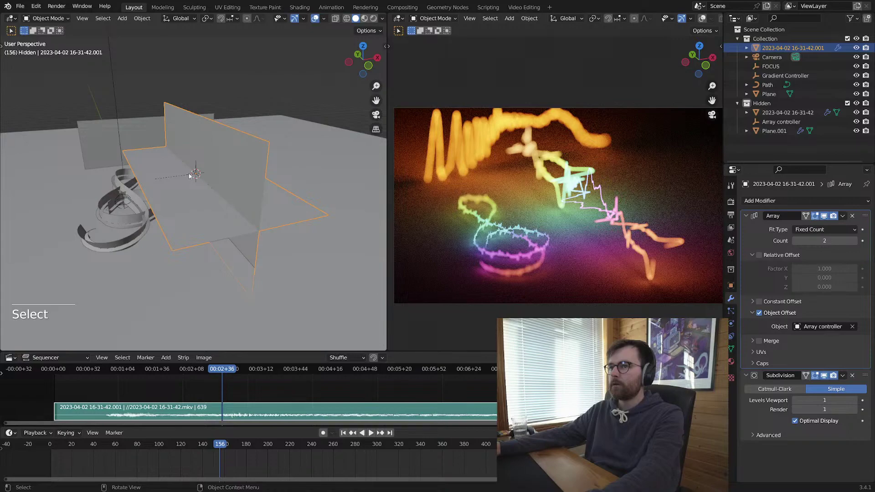
scroll(201, 183, up, 4)
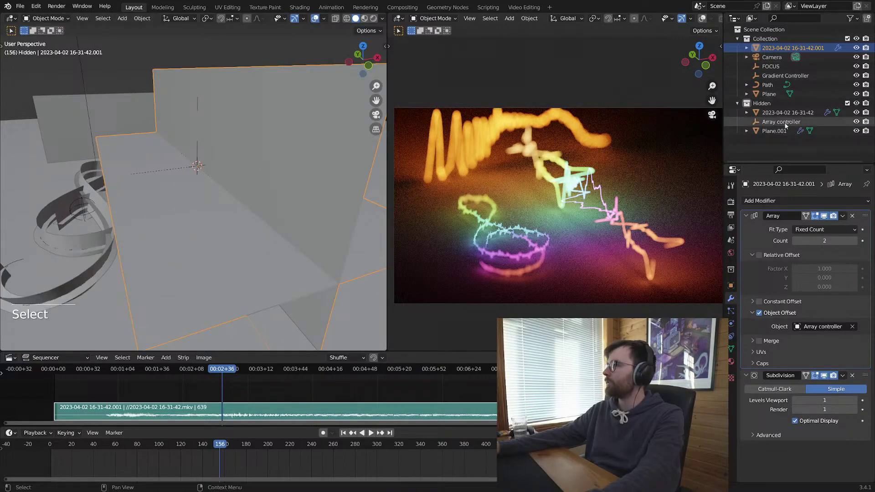
drag(781, 121, 778, 37)
key(r)
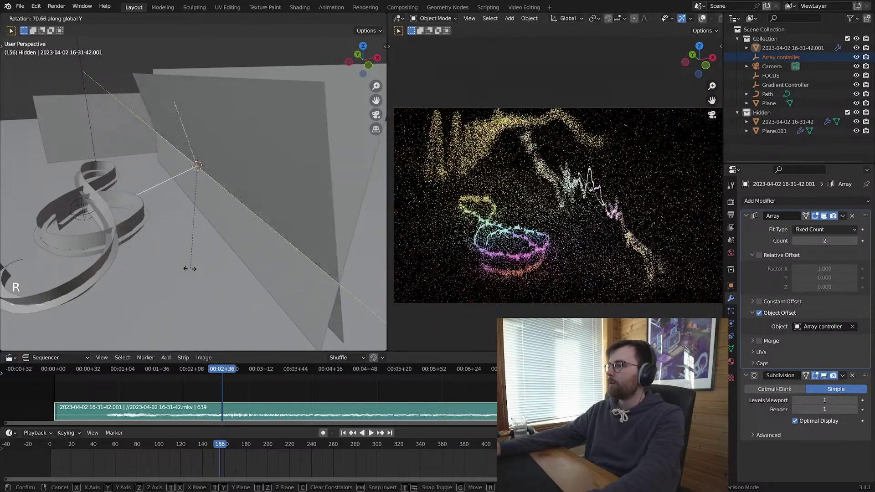
key(ctrl)
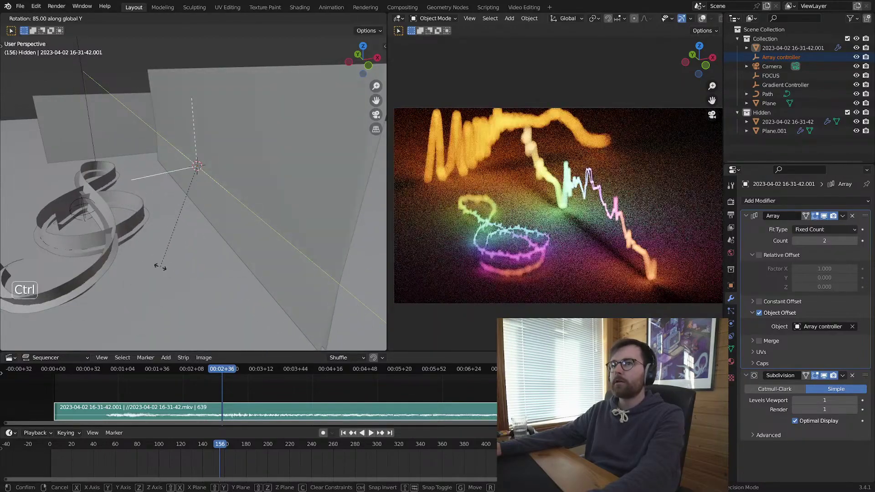
click(160, 267)
Step: Move the Array controller empty to about 1.70 m in X, scale it to about 0.761, and save the file
key(g)
click(309, 230)
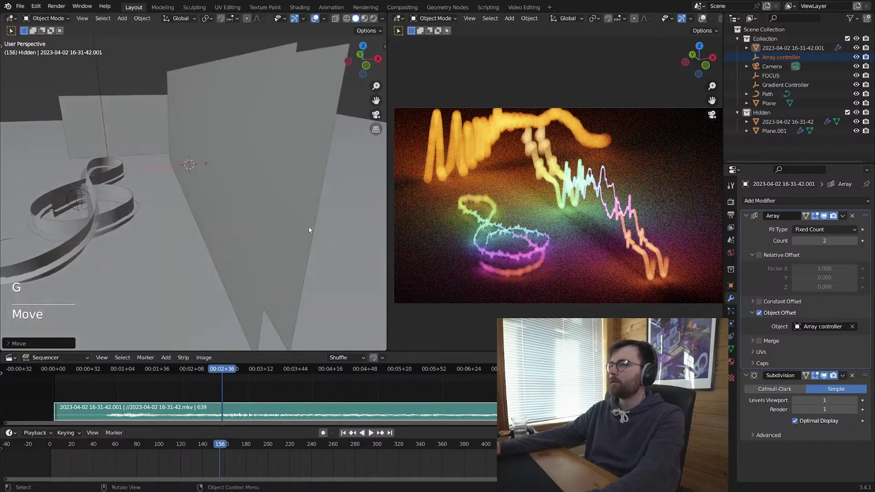
key(s)
key(alt+a)
key(ctrl+s)
Step: Set the waveform's array count to 69
click(230, 112)
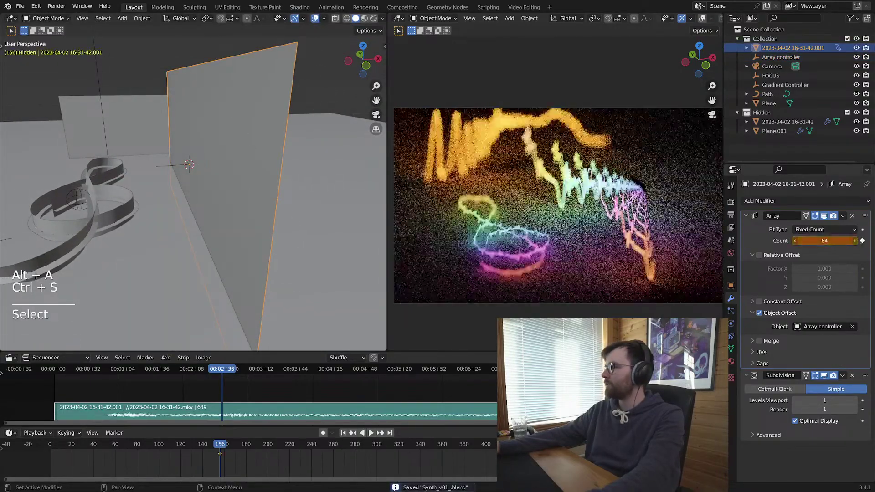
middle_drag(255, 173, 237, 173)
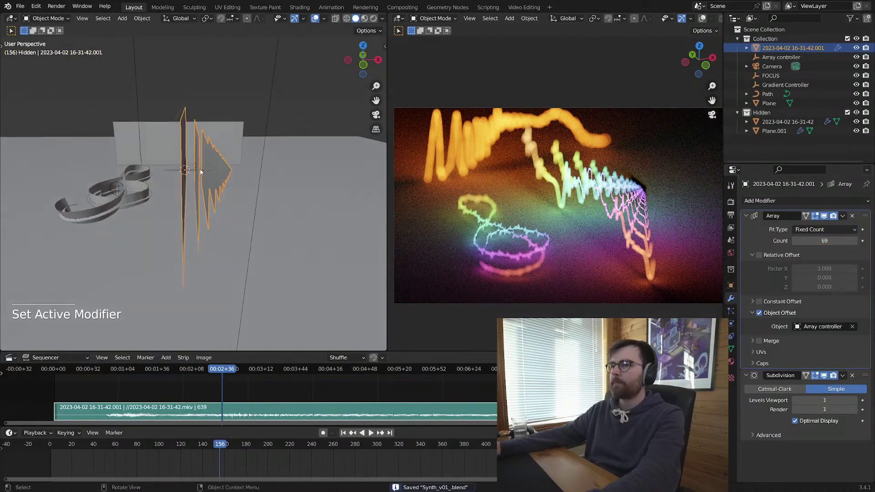
Step: Rotate the Array controller empty in the front view to about 76.4° in Y
click(230, 172)
key(KP_1)
key(KP_3)
key(KP_1)
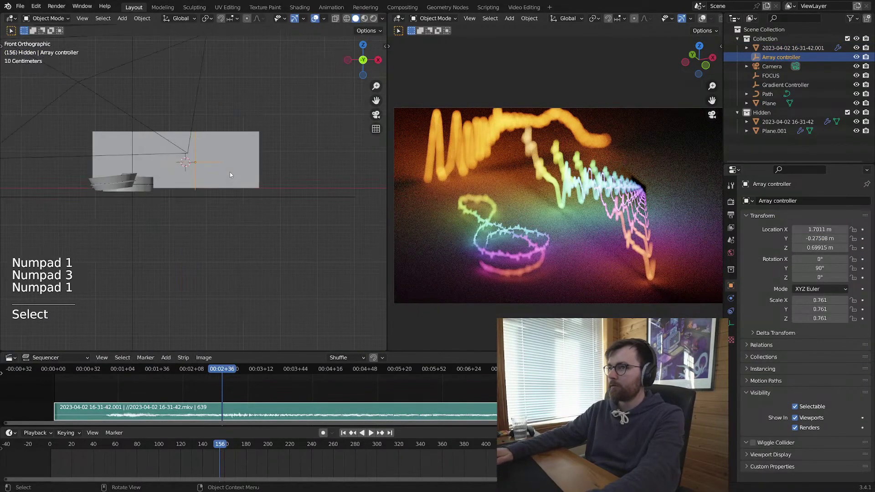
scroll(230, 171, up, 3)
shift+middle_drag(257, 169, 269, 239)
scroll(269, 250, up, 1)
key(r)
click(320, 238)
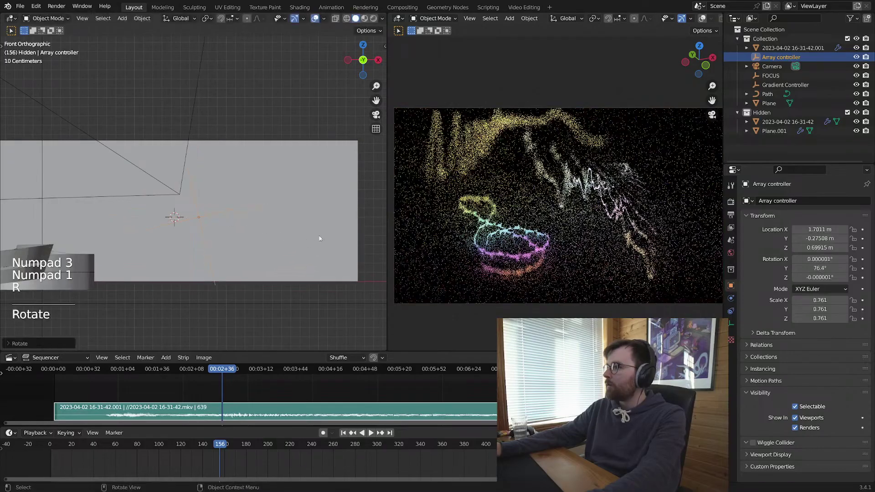
Step: Move the Array controller empty to about X 1.764 m, Z 0.796 m and scale it to about 0.882
key(g)
click(330, 225)
key(s)
click(357, 229)
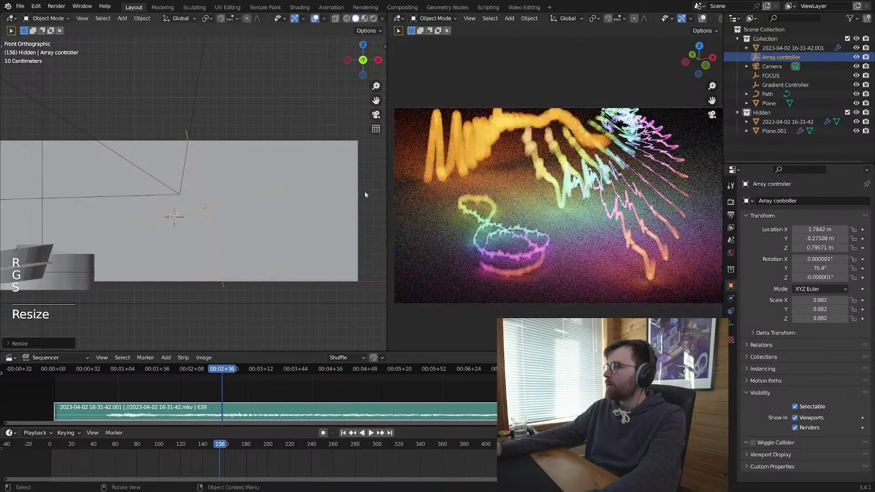
Step: Lower the Array controller empty to about X 1.712 m, Z 0.625 m and rotate it about 3.95° around Z
key(g)
click(315, 250)
middle_drag(315, 250, 271, 203)
key(r)
key(z)
click(321, 249)
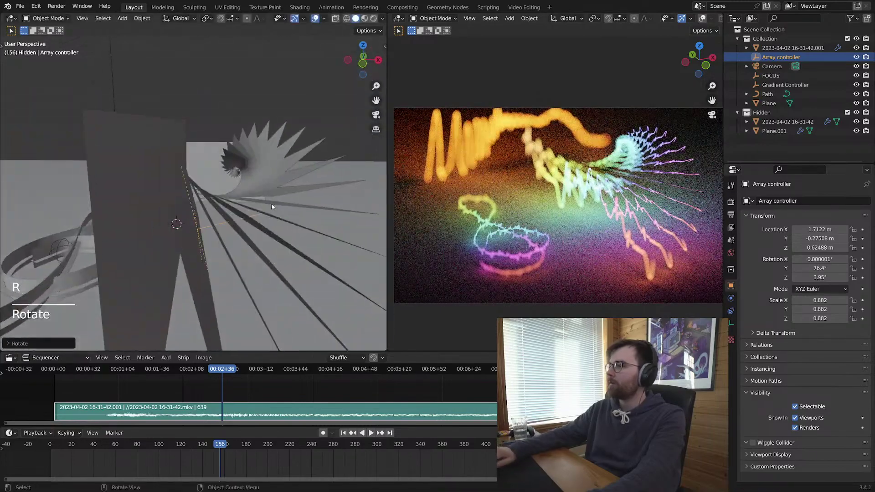
Step: Move and rotate the Array controller empty to about 13.1°, 86.8°, 16.9°, and play the animation up to frame 226
key(KP_1)
key(KP_3)
key(KP_1)
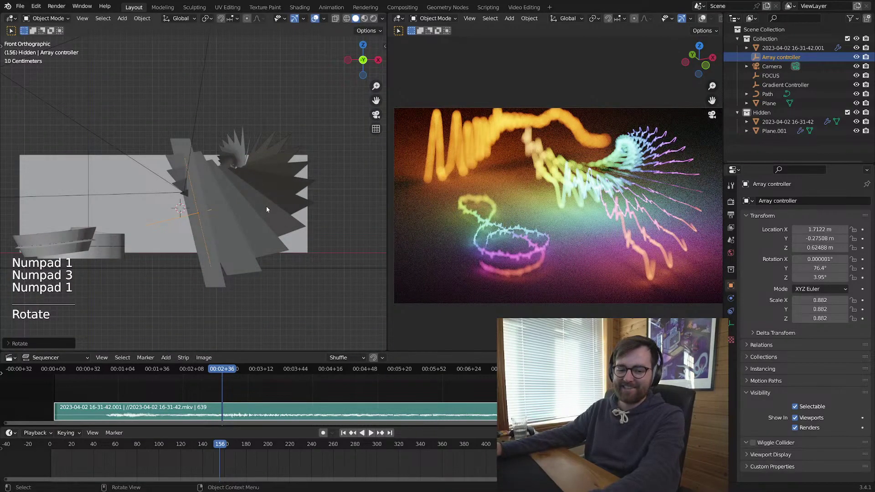
key(g)
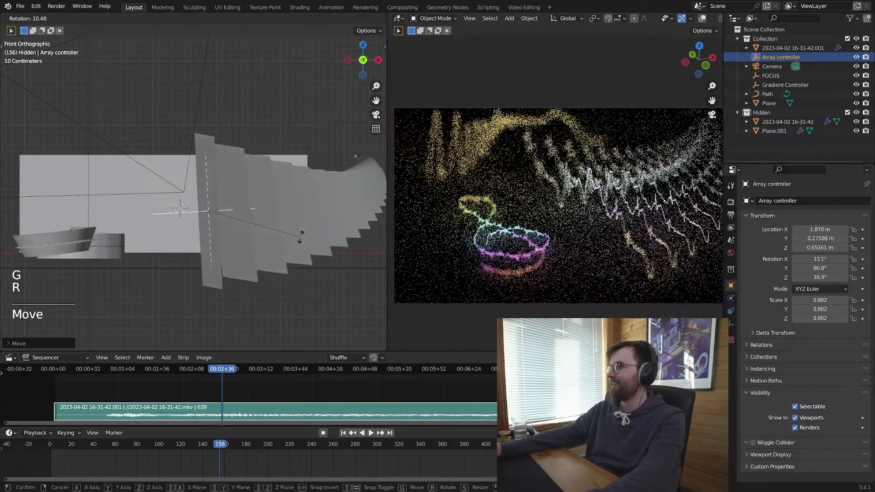
click(300, 236)
key(space)
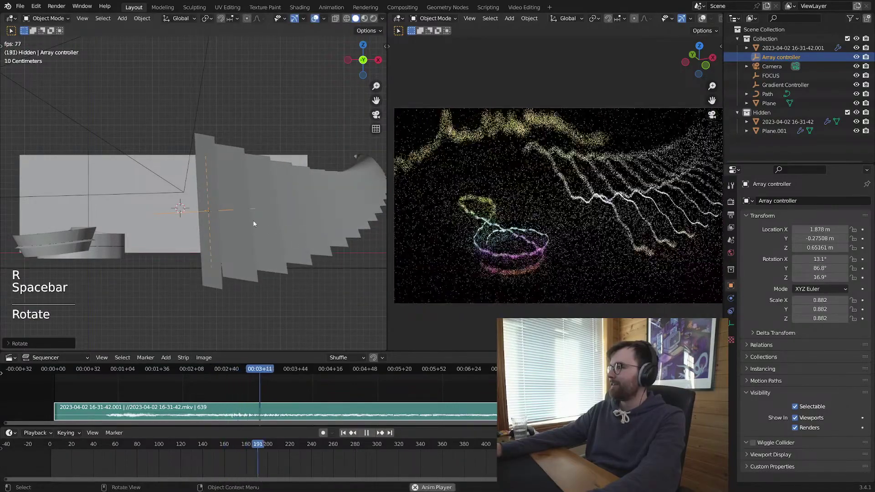
key(space)
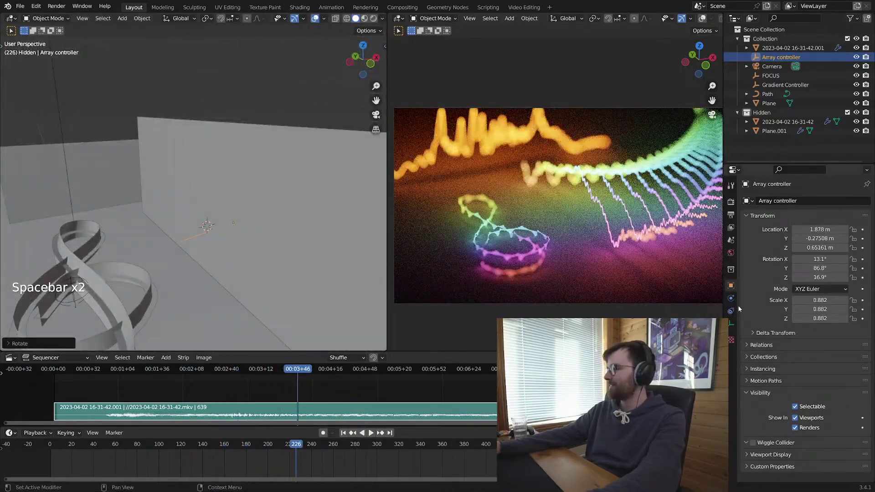
Step: Delete the Array controller empty from the scene
click(731, 310)
scroll(226, 182, down, 3)
click(200, 225)
click(204, 219)
key(x)
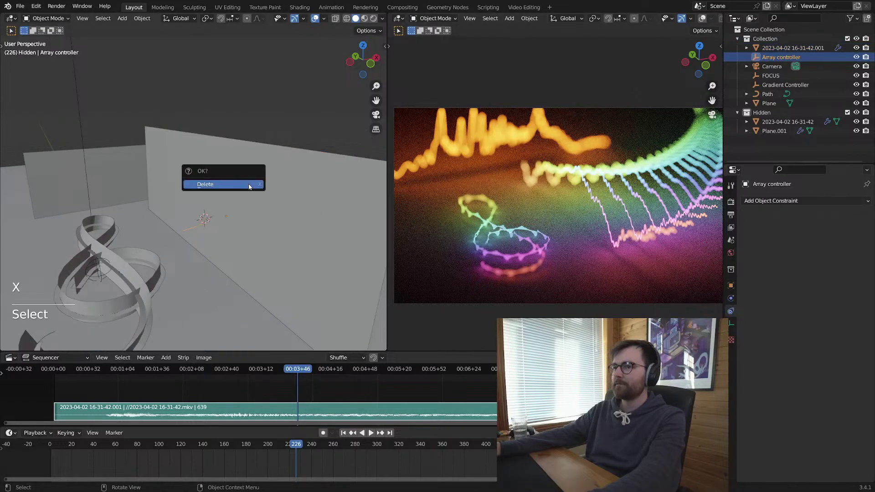
click(205, 184)
Step: Switch the large waveform's Array modifier from Object Offset to Constant Offset
click(787, 48)
click(731, 298)
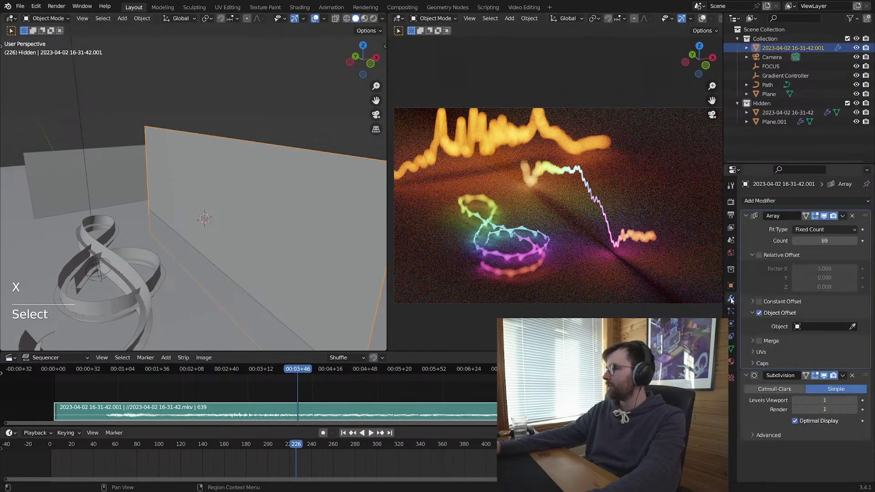
click(758, 313)
click(752, 313)
click(758, 301)
click(755, 302)
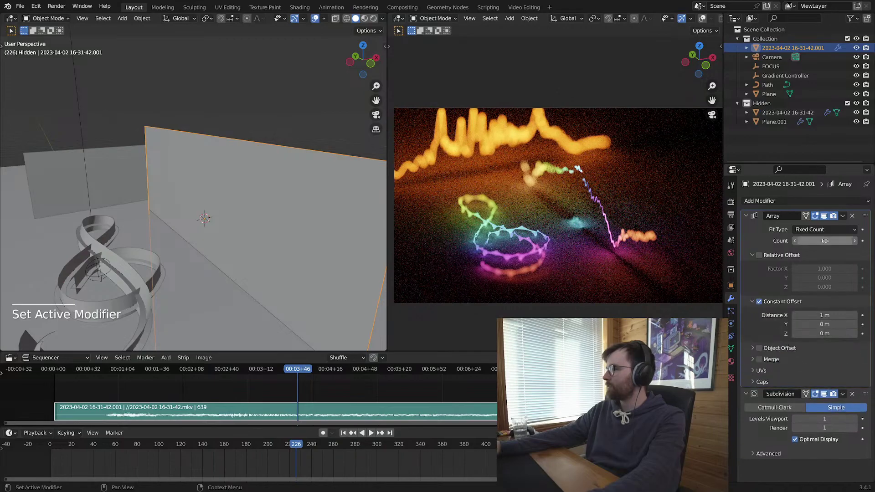
Step: Set the array count to 4 and the constant offset to 0 m in X and about 0.562 m in Z, and save
text(0)
key(Return)
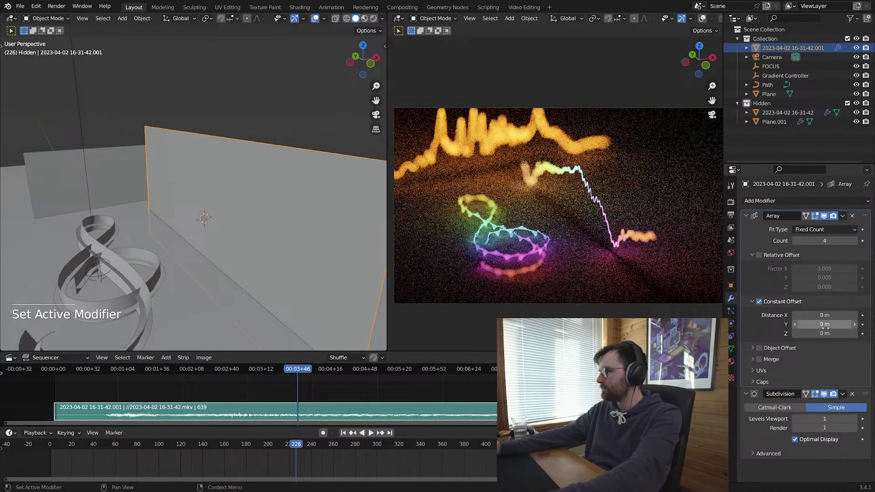
shift+drag(820, 333, 857, 333)
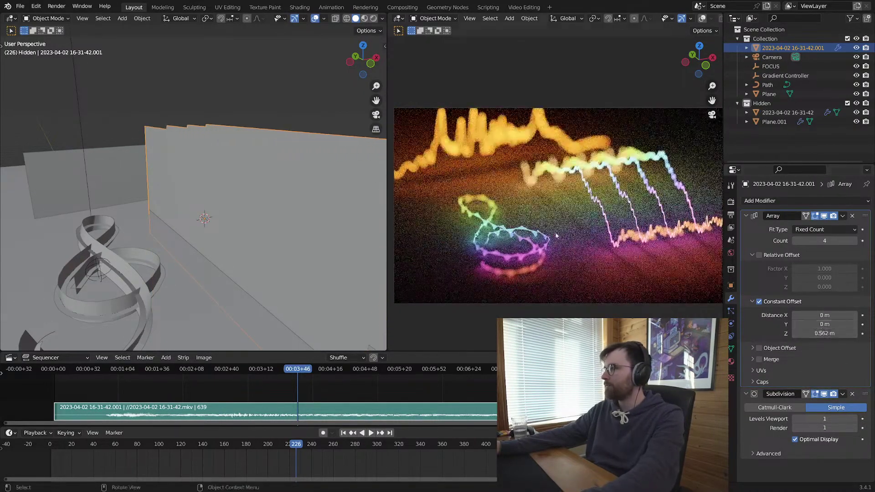
key(alt+a)
key(ctrl+s)
Step: Play the animation to check the four waveforms, stop at frame 353, and save the file
key(space)
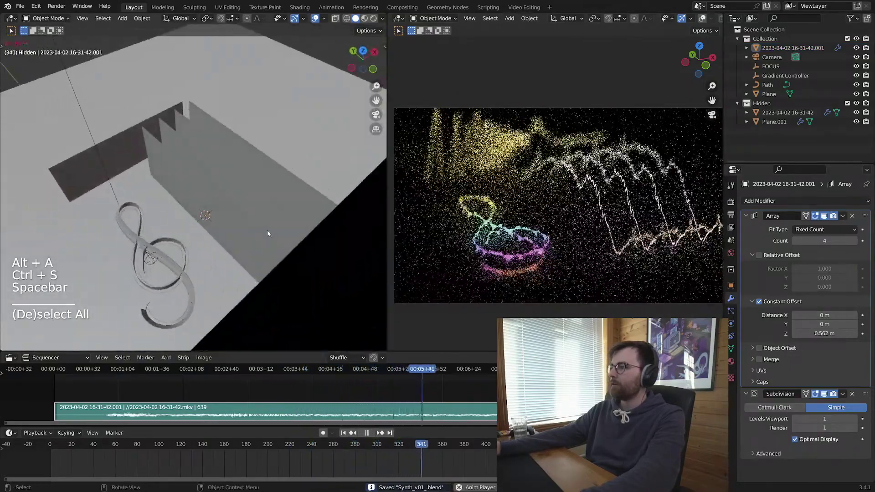
key(space)
key(ctrl+s)
Step: Add an Array modifier to the Plane.001 waveform, using Constant Offset instead of Relative Offset
click(149, 164)
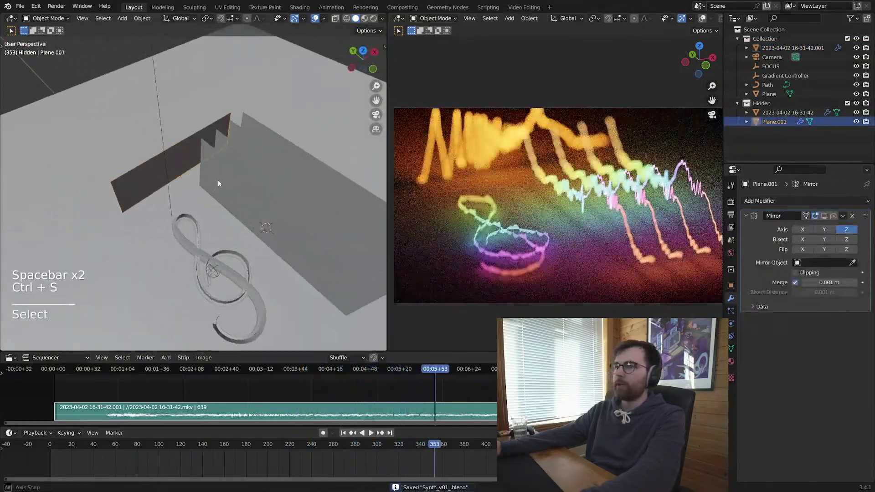
middle_drag(218, 179, 255, 173)
click(775, 200)
click(668, 229)
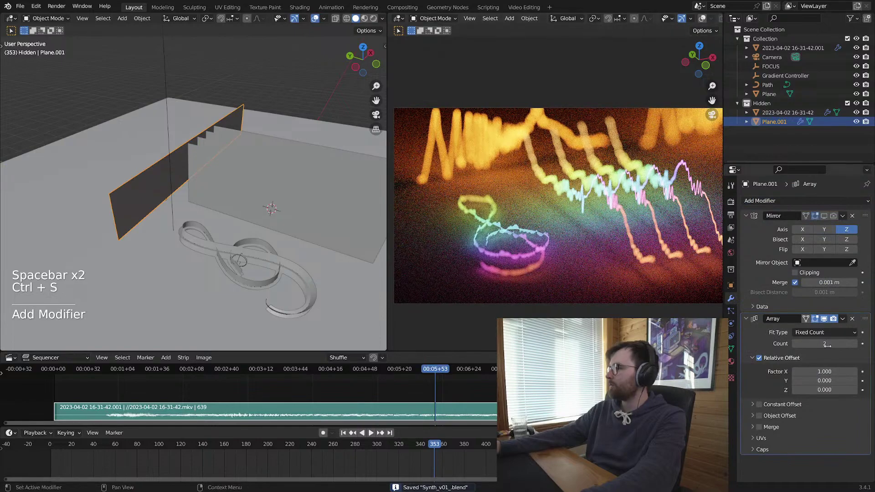
click(759, 358)
click(759, 404)
click(782, 404)
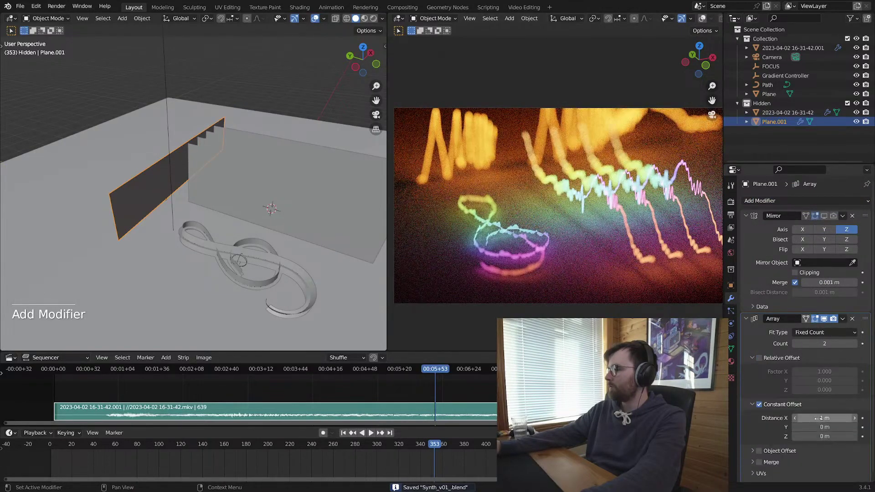
Step: Set Plane.001's array count to 4 and constant offset to 0 m in X and about 0.28 m in Y, and save
key(BackSpace)
drag(819, 436, 827, 427)
key(BackSpace)
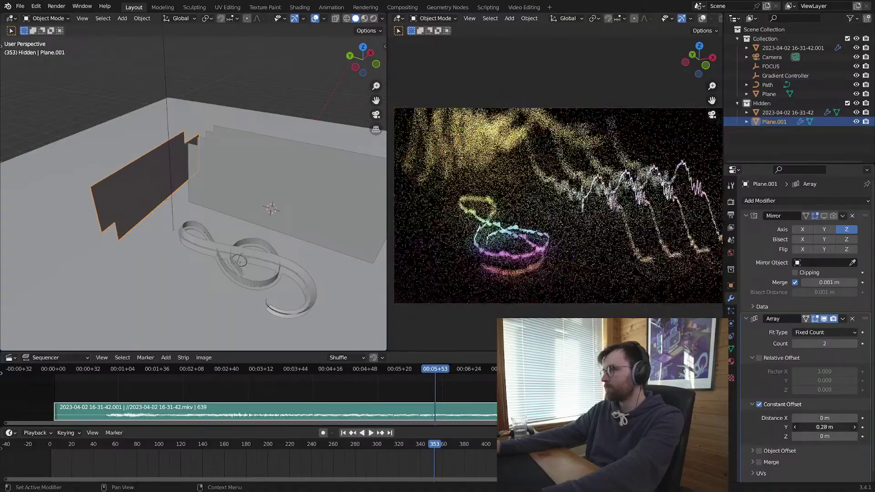
drag(824, 343, 836, 344)
key(alt+a)
key(ctrl+s)
Step: Play the animation to check both arrayed waveforms, stop at frame 463, and save the file
key(space)
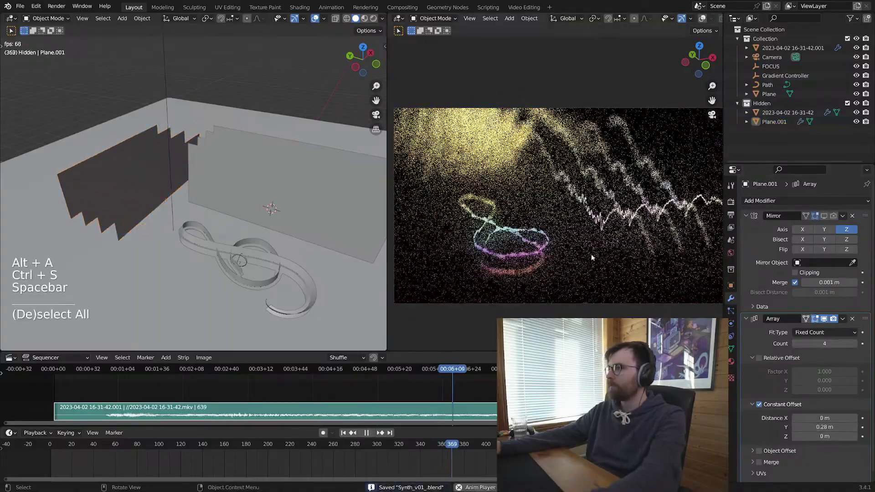
key(space)
middle_drag(282, 192, 201, 147)
scroll(298, 201, down, 5)
click(156, 181)
key(KP_7)
key(alt+a)
key(ctrl+s)
Step: Select the arrayed Plane.001 waveform, save, and move it across the floor closer to the treble clef in top view
key(alt+z)
click(192, 193)
key(alt+a)
click(201, 148)
key(ctrl+s)
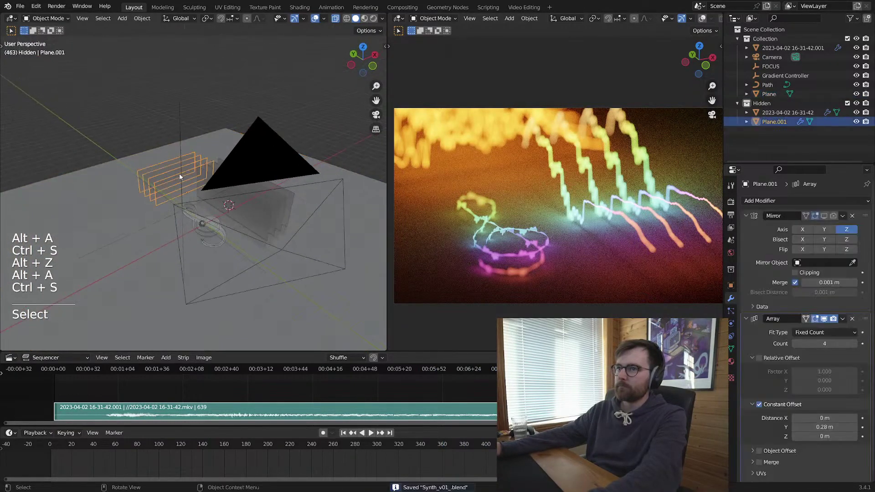
key(alt+z)
key(KP_7)
key(g)
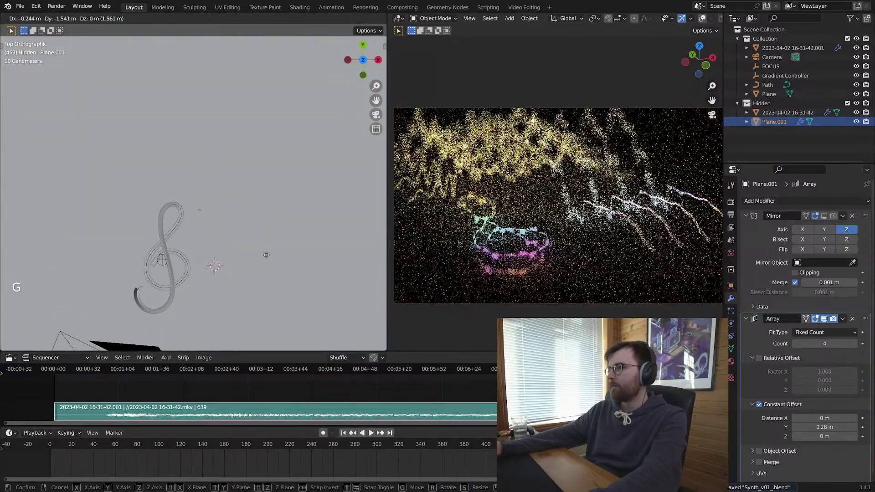
click(277, 214)
Step: Move the large arrayed waveform plane to a new position beside the treble clef
mouse_move(277, 214)
middle_down()
mouse_move(292, 196)
mouse_move(269, 223)
middle_up()
click(278, 204)
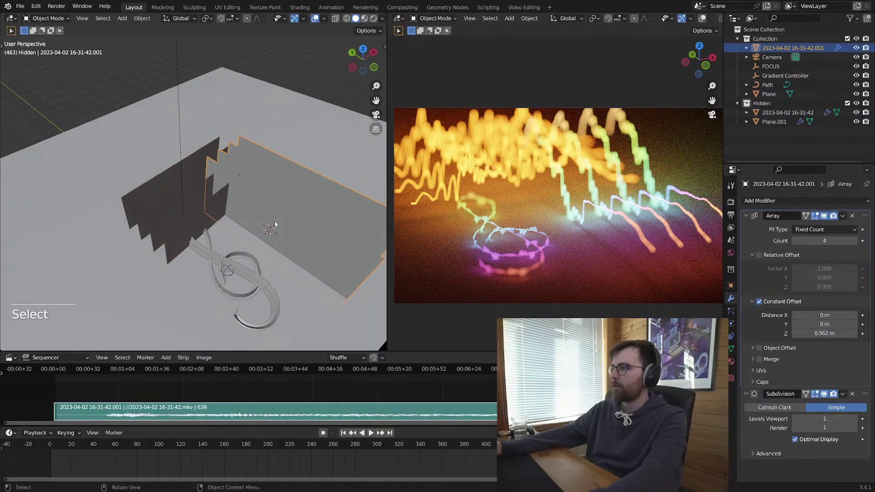
key(g)
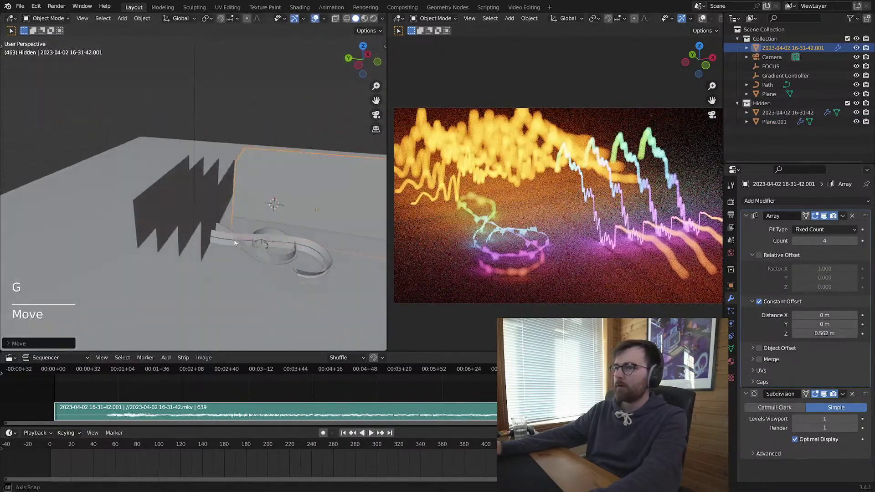
Step: Place the large arrayed waveform plane at its new spot beside the treble clef, clear the selection and save
click(251, 251)
key(alt+a)
key(ctrl+s)
Step: Move the arrayed Plane.001 waveform along the X axis behind the treble clef, deselect it and save the file
middle_drag(301, 238, 184, 194)
scroll(185, 194, down, 5)
click(219, 198)
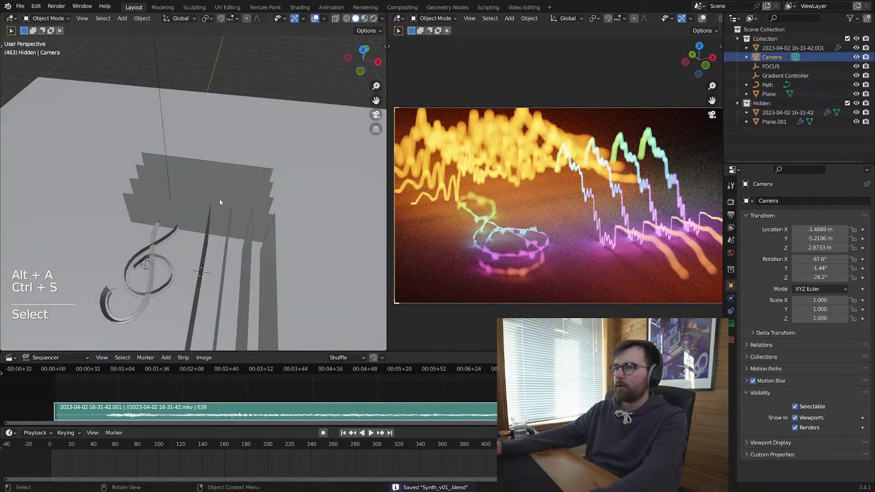
click(220, 199)
key(g)
key(x)
click(226, 242)
key(alt+a)
key(ctrl+s)
Step: Play the animation to check the new layout, stop at frame 145, and save the file
key(space)
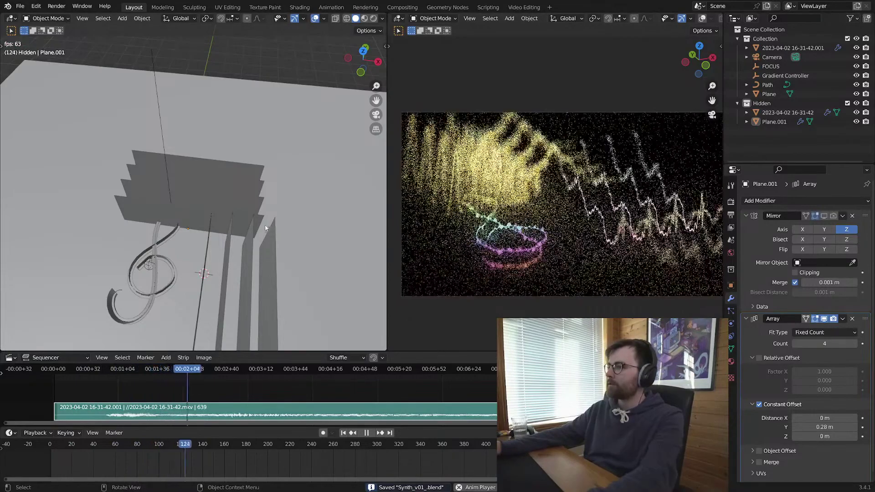
key(space)
key(alt+a)
key(ctrl+s)
middle_drag(235, 244, 284, 250)
key(alt+a)
key(ctrl+s)
Step: Select the treble clef waveform together with its path and move both about -0.94 m along the Y axis
click(282, 248)
key(alt+z)
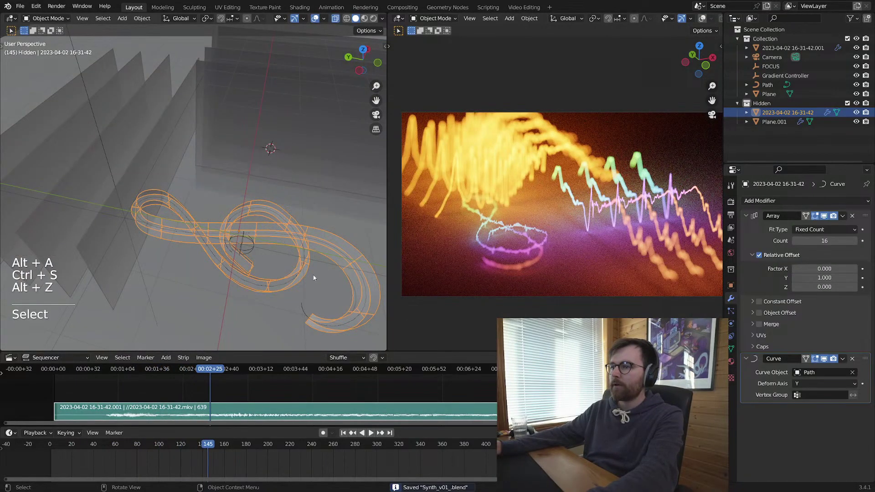
key(alt+z)
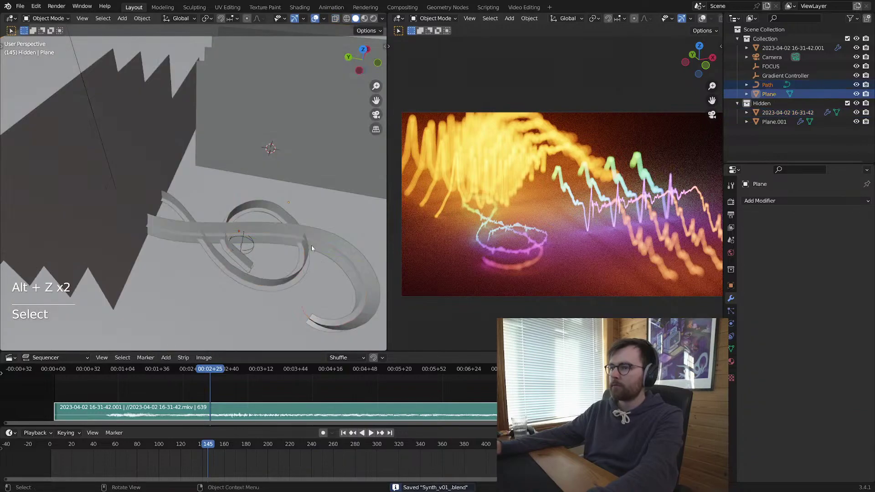
shift+click(312, 322)
key(g)
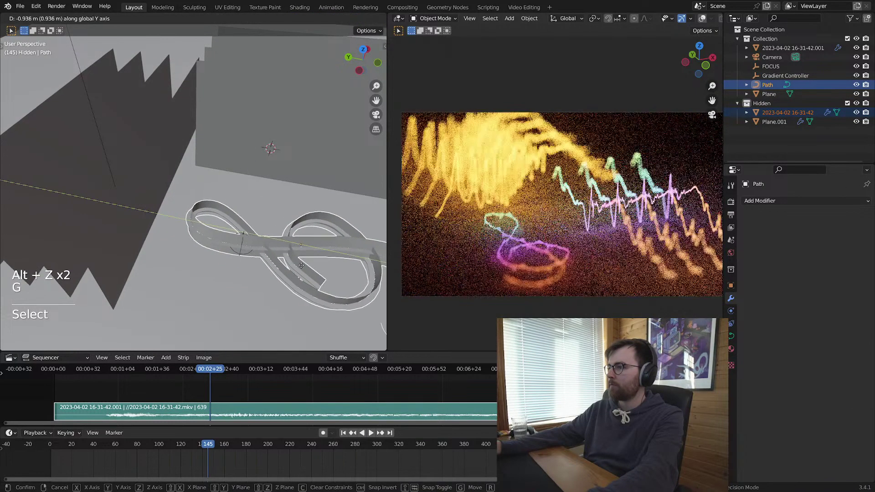
click(300, 268)
Step: In top view, rotate the treble clef and its path about -27°, reposition them on the floor, and save
key(KP_7)
key(r)
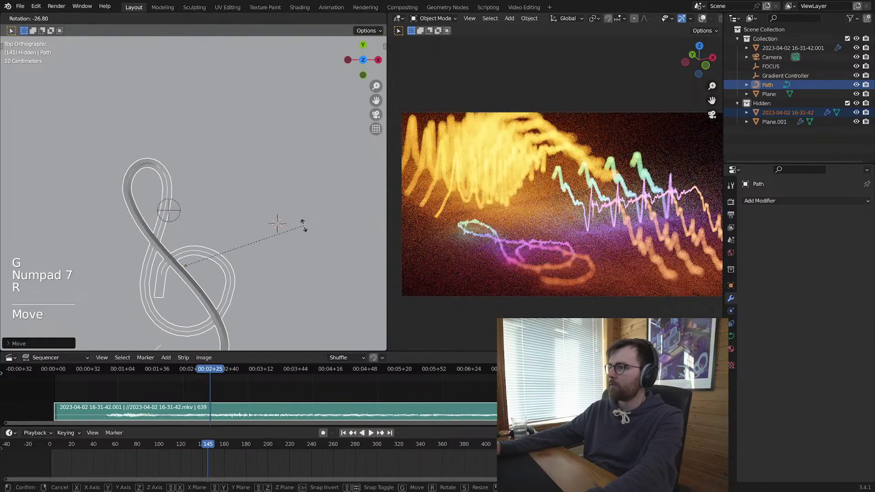
click(303, 228)
key(g)
click(306, 219)
key(alt+a)
middle_drag(250, 207, 297, 231)
key(ctrl+s)
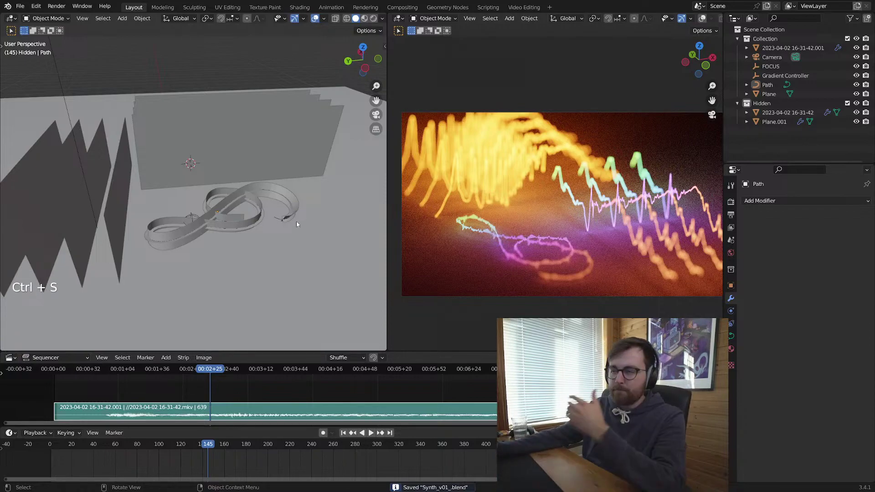
Step: Play the animation up to frame 201 to check the arrangement, return to frame 1, and save
click(292, 146)
middle_drag(292, 146, 309, 258)
key(alt+a)
key(ctrl+s)
key(space)
key(space)
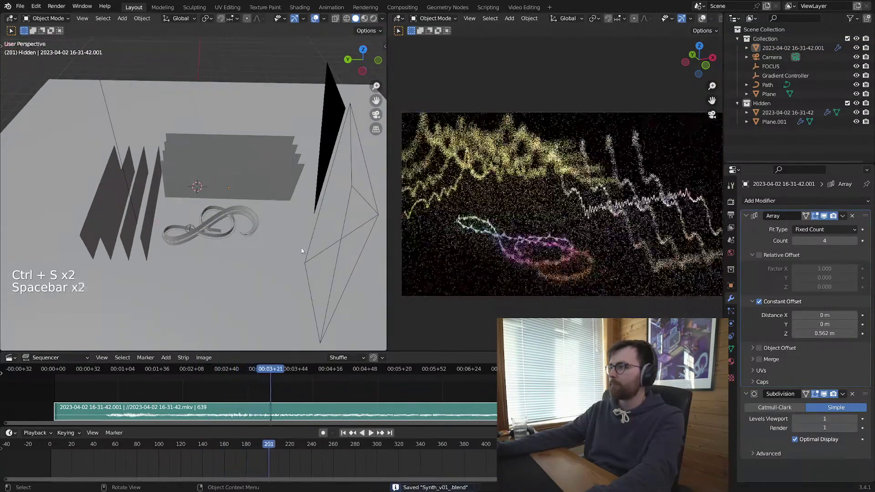
key(alt+a)
key(ctrl+s)
click(343, 432)
key(alt+a)
key(ctrl+s)
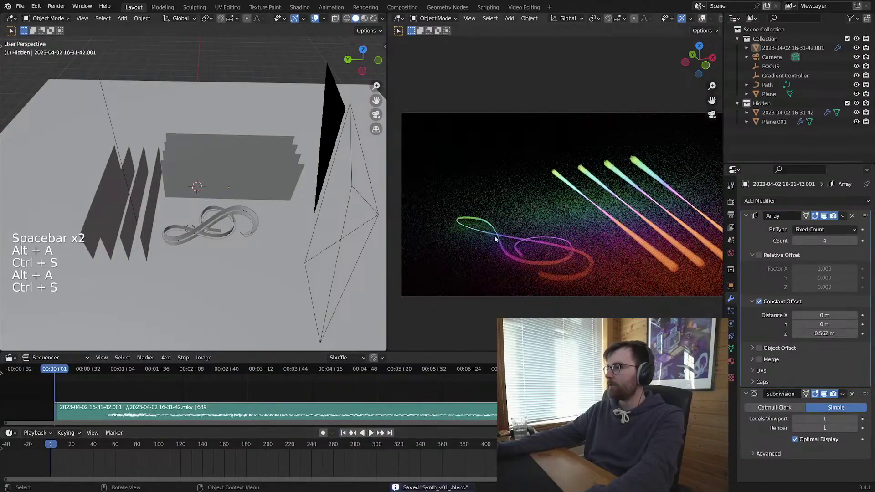
Step: Switch the camera view to solid shading, then run a test render of frame 133 and close it
key(z)
key(ctrl+s)
click(731, 201)
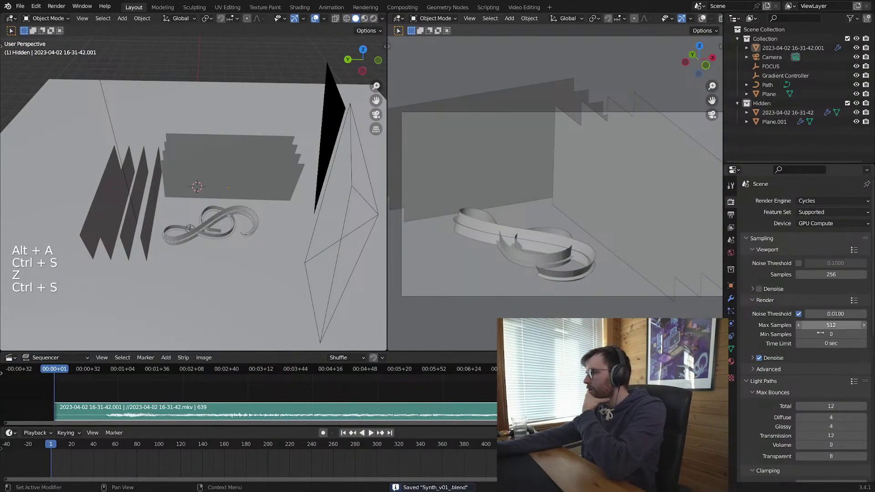
click(194, 443)
key(F12)
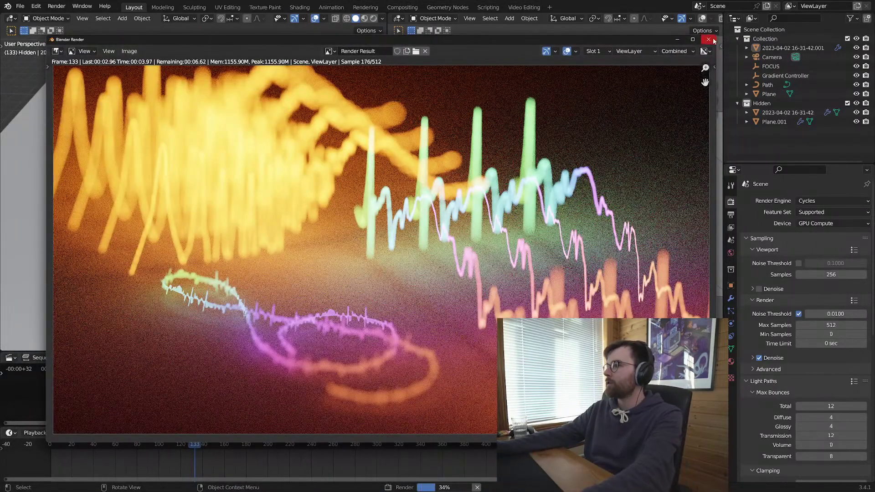
click(711, 40)
Step: Set the output resolution scale to 50% and the render max samples to 128, saving the file
click(730, 214)
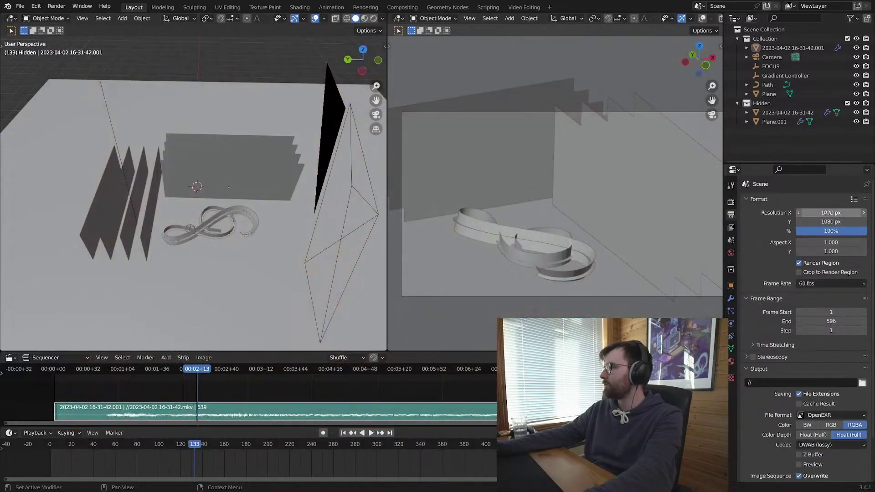
key(Return)
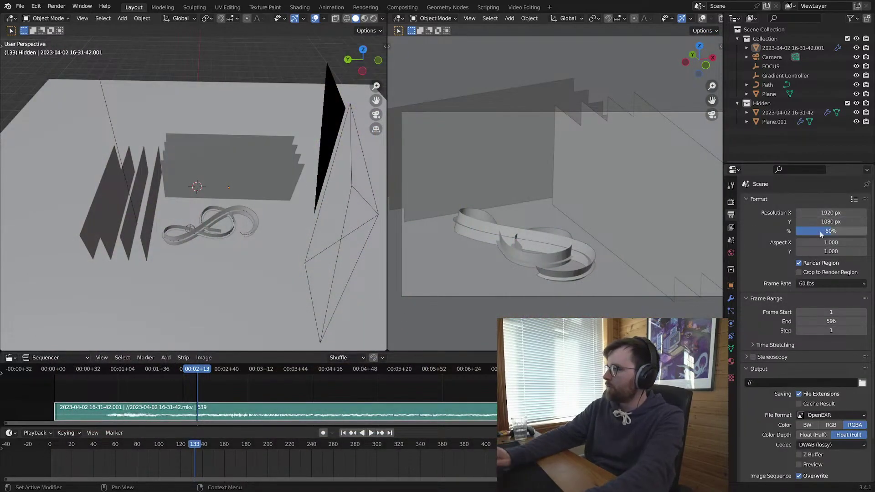
key(ctrl+s)
click(730, 201)
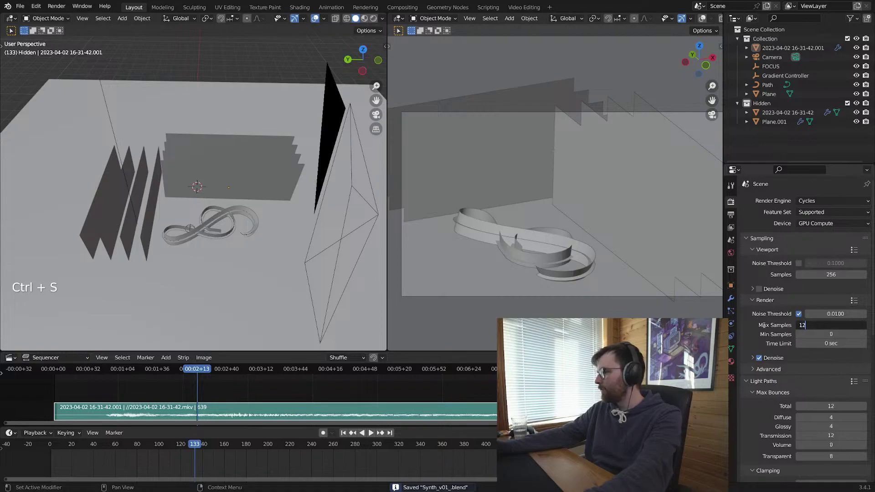
Step: Render frames 133 and 134 into separate slots for comparison in an enlarged render window
key(F12)
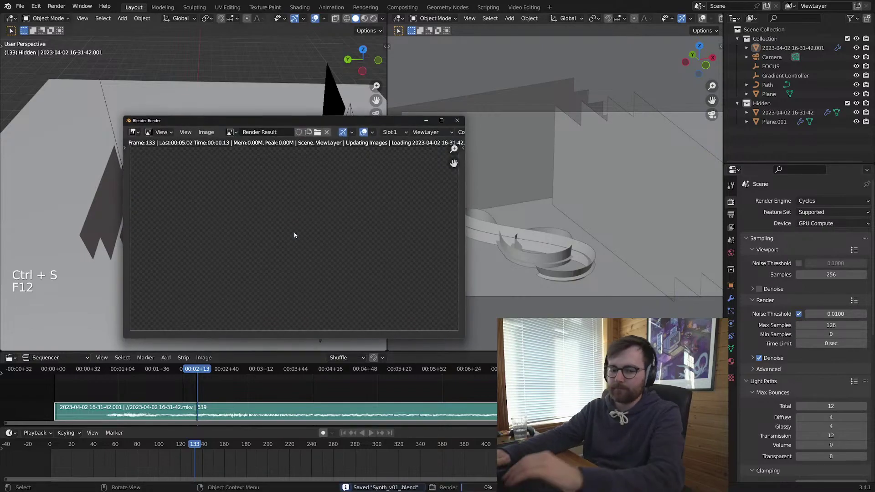
drag(249, 120, 186, 51)
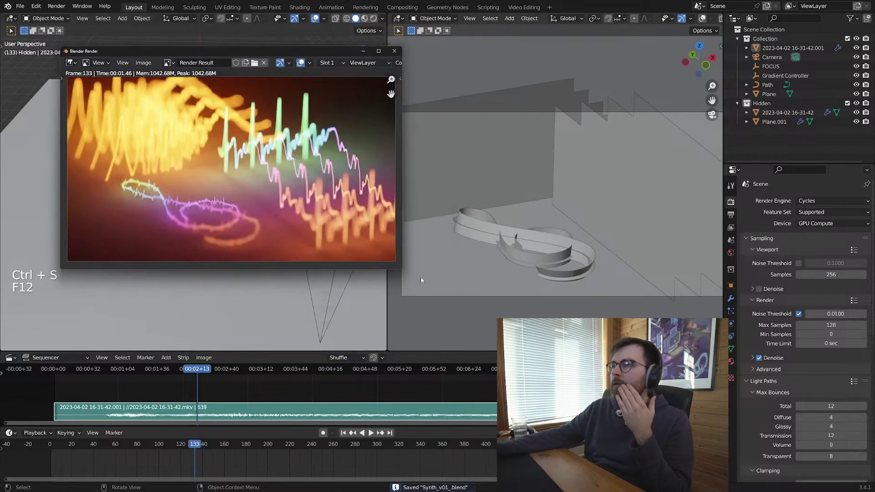
drag(412, 278, 539, 341)
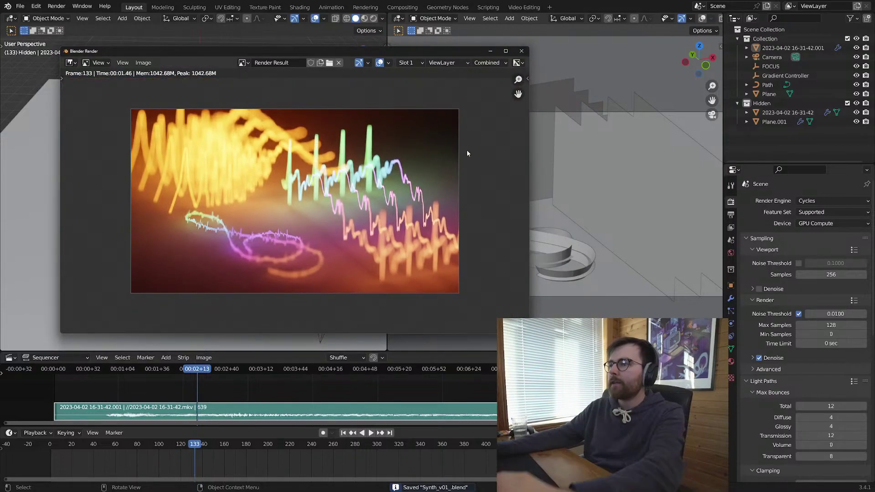
key(Right)
key(F12)
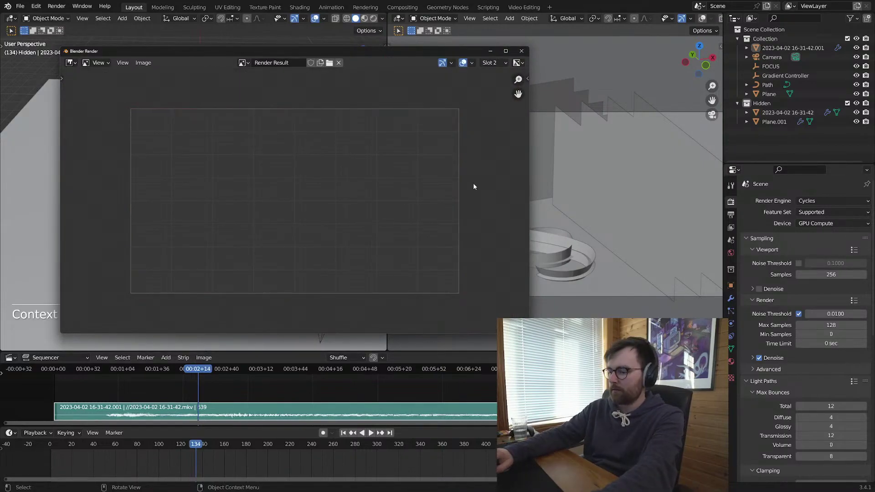
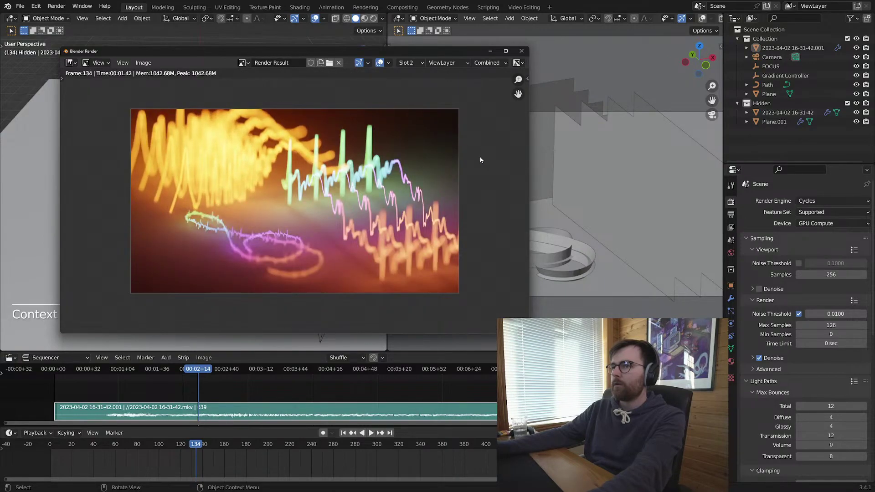
Step: Close the render window, save, and review the scene's output and render settings
click(521, 51)
key(ctrl+s)
click(730, 214)
scroll(784, 378, down, 3)
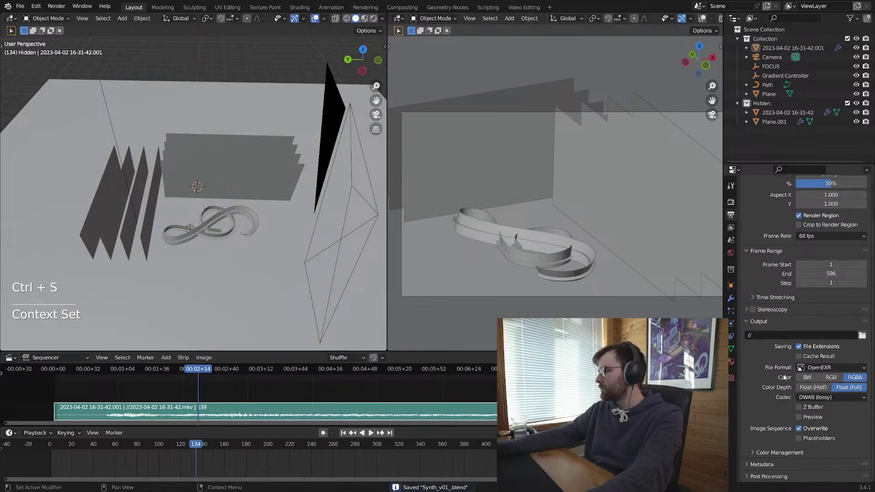
click(730, 203)
scroll(789, 373, down, 5)
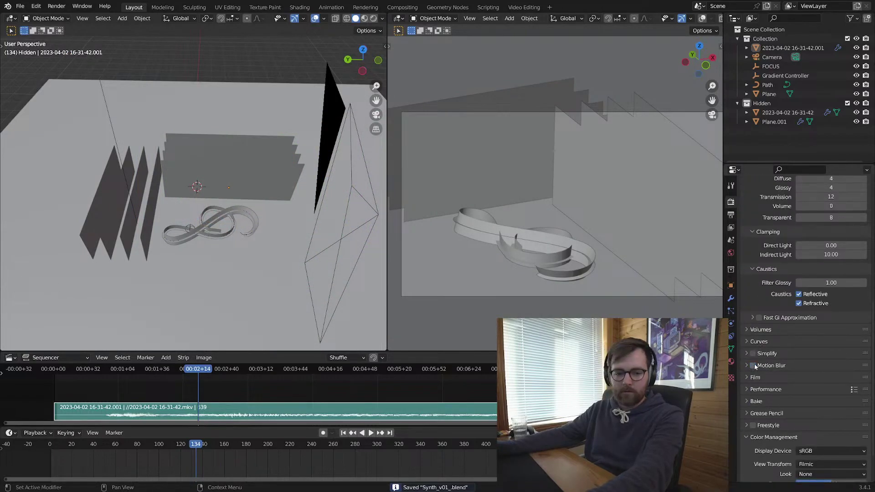
click(731, 215)
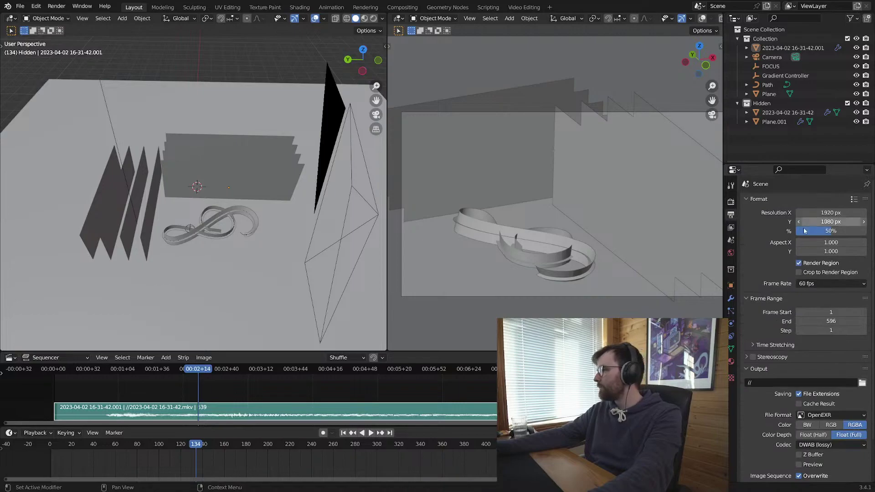
click(731, 201)
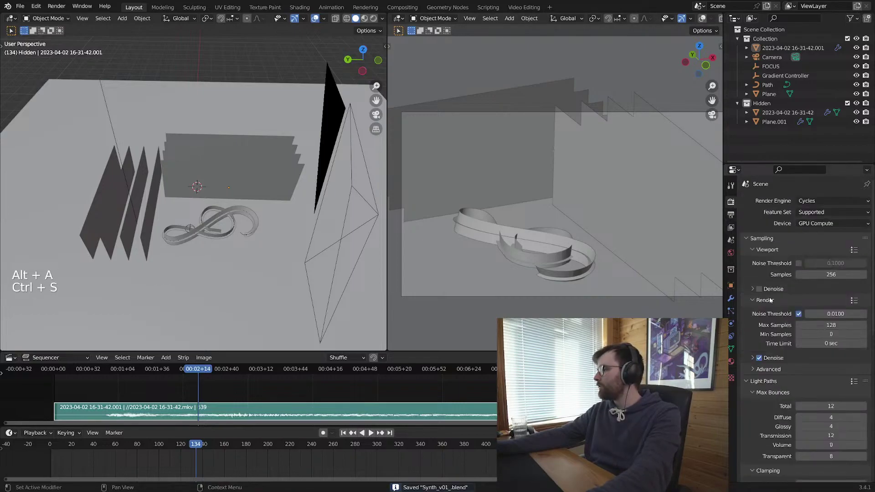
Step: Replace the camera viewport with the compositor and enable nodes for the scene
key(shift+F3)
key(shift+F3)
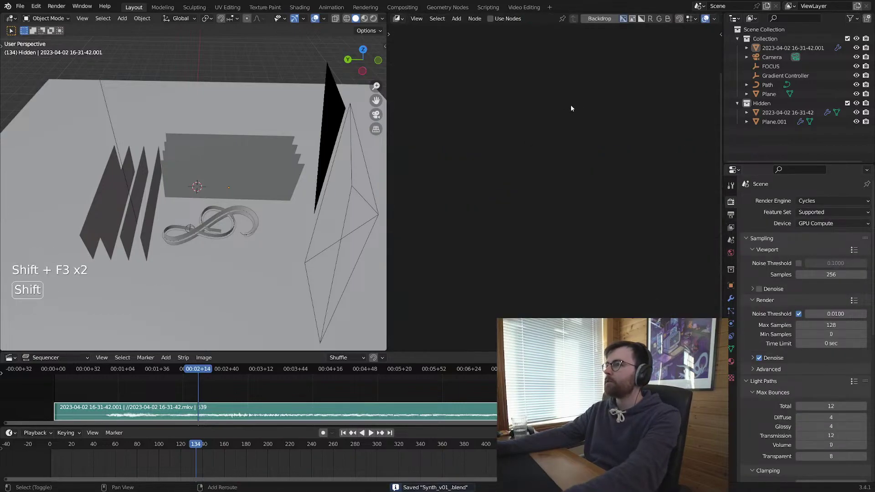
key(shift+F3)
key(shift+F3)
click(490, 18)
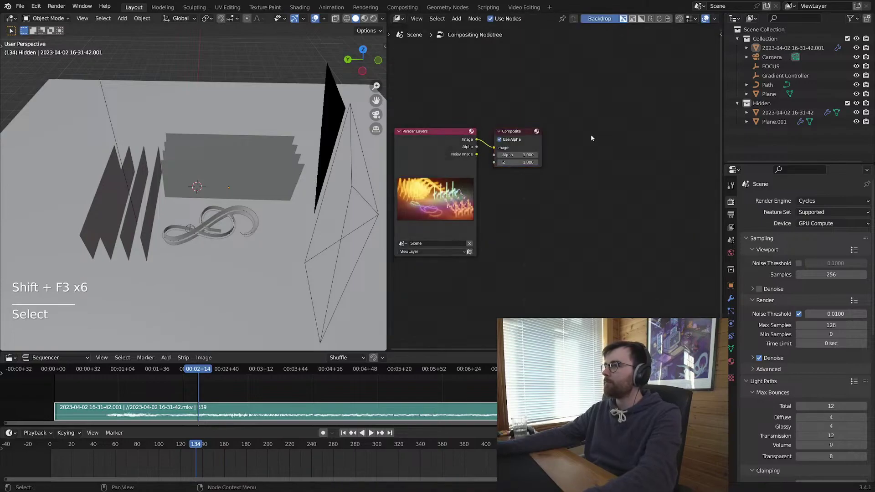
Step: Add a Viewer node to show the rendered image as backdrop, and move the Composite node away from Render Layers
ctrl+middle_drag(591, 134, 627, 158)
key(ctrl+s)
ctrl+shift+click(514, 157)
key(g)
click(588, 102)
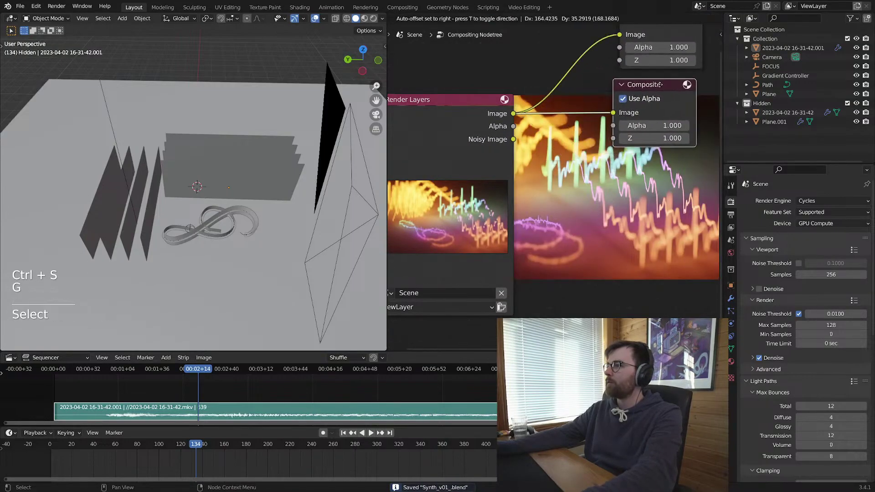
Step: Maximize the compositor and render frame 134 again
key(ctrl+space)
key(F12)
key(Escape)
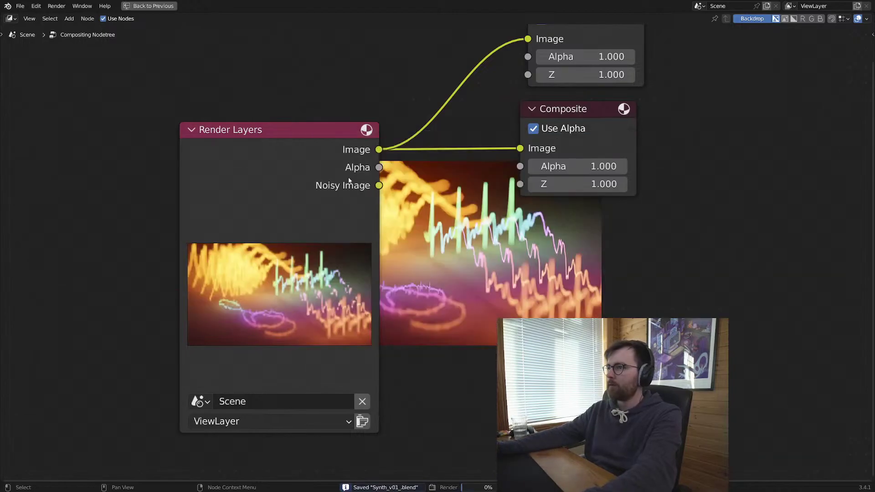
Step: Make room beside Render Layers and insert a Glare node between its image output and the Viewer and Composite nodes
drag(350, 183, 167, 191)
key(shift+a)
mouse_move(202, 244)
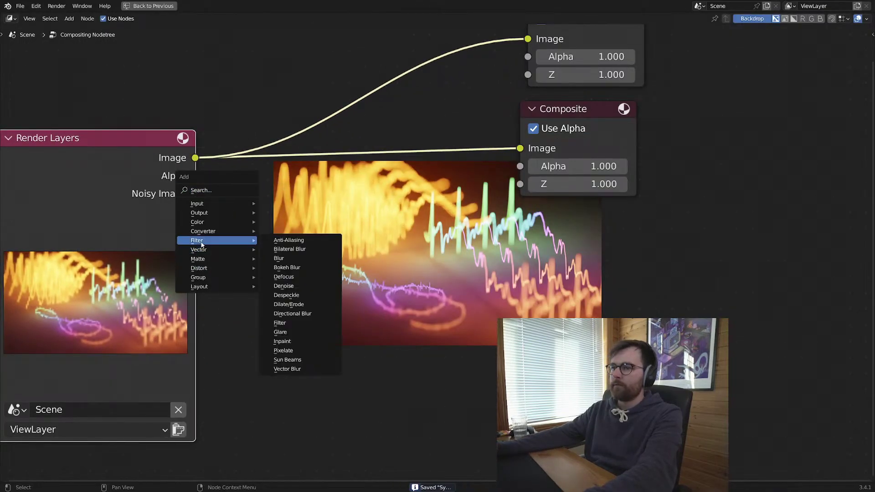
click(291, 330)
click(385, 139)
Step: Set the Glare node to Fog Glow at High quality with Mix -0.960, Threshold 0 and Size 9
click(394, 176)
click(373, 235)
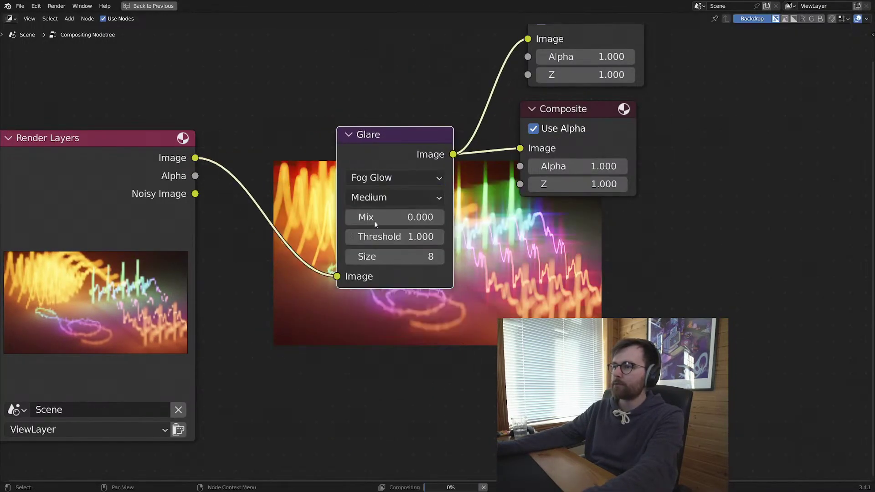
click(394, 198)
click(371, 214)
drag(374, 216, 357, 217)
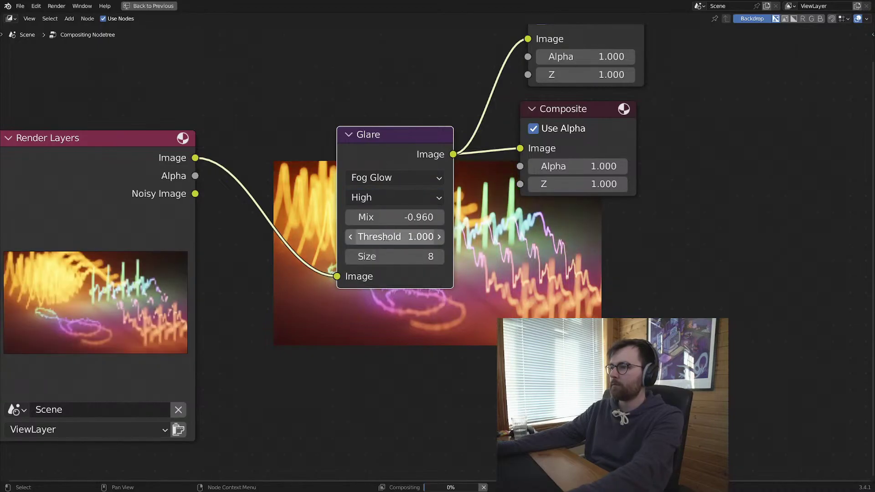
drag(438, 255, 373, 237)
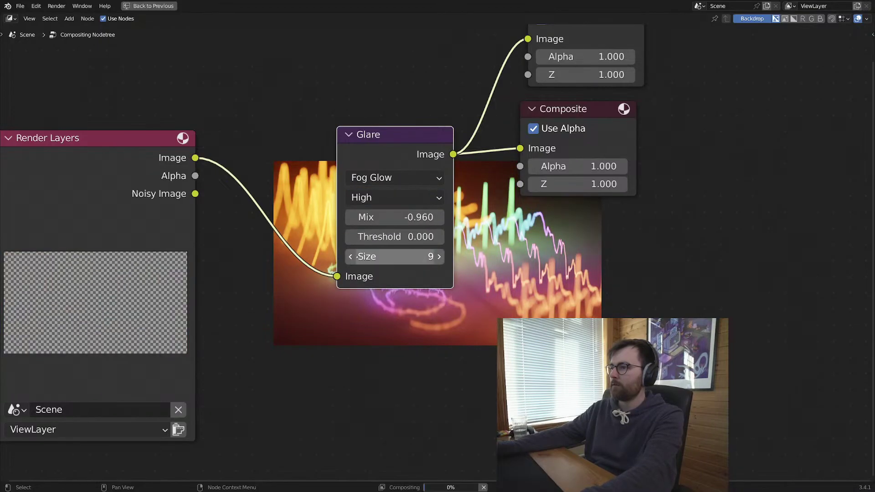
Step: Insert a Lens Distortion node between Render Layers and Glare, and set its Dispersion to 0.01
middle_drag(139, 187, 269, 206)
drag(269, 206, 91, 194)
key(shift+a)
mouse_move(215, 245)
click(299, 277)
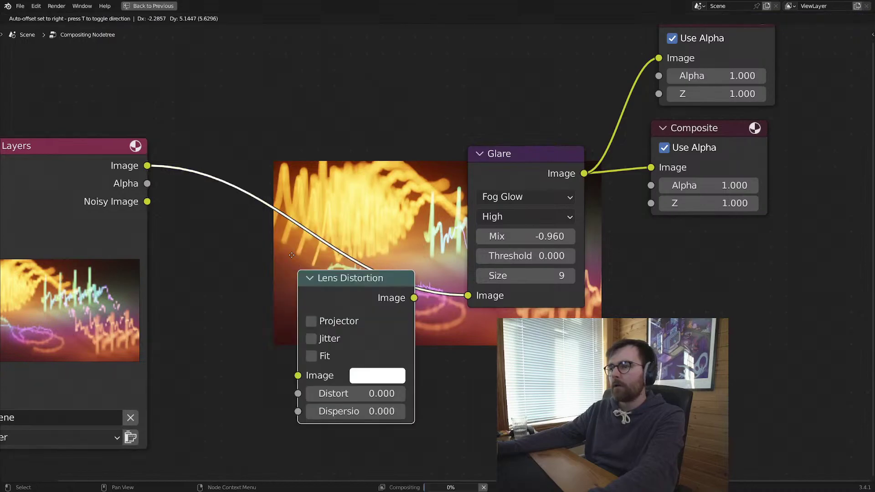
click(262, 209)
double_click(318, 346)
text(0.01)
key(Return)
scroll(485, 360, down, 2)
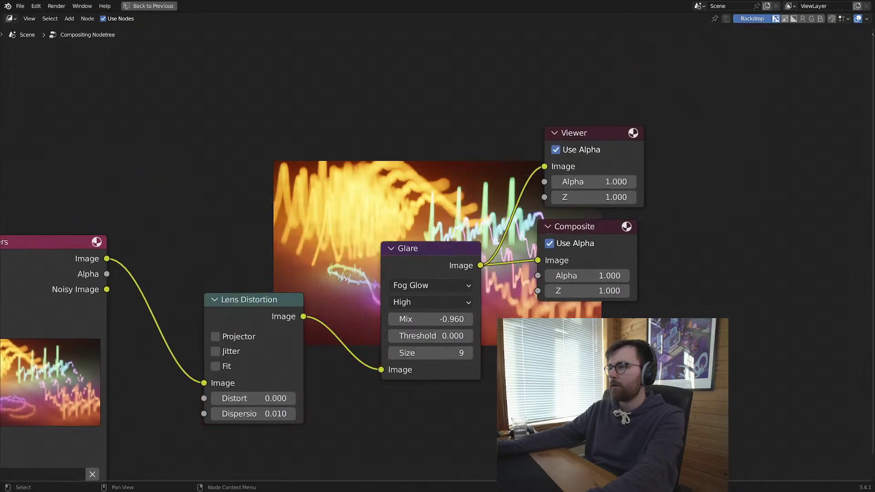
Step: Save the file, restore the full layout from the maximized compositor, and open the composited render result
key(ctrl+s)
key(ctrl+space)
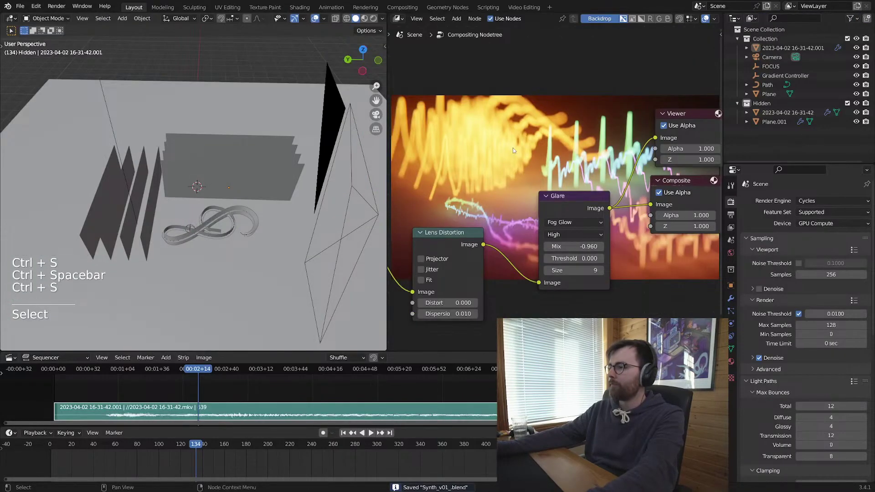
key(F11)
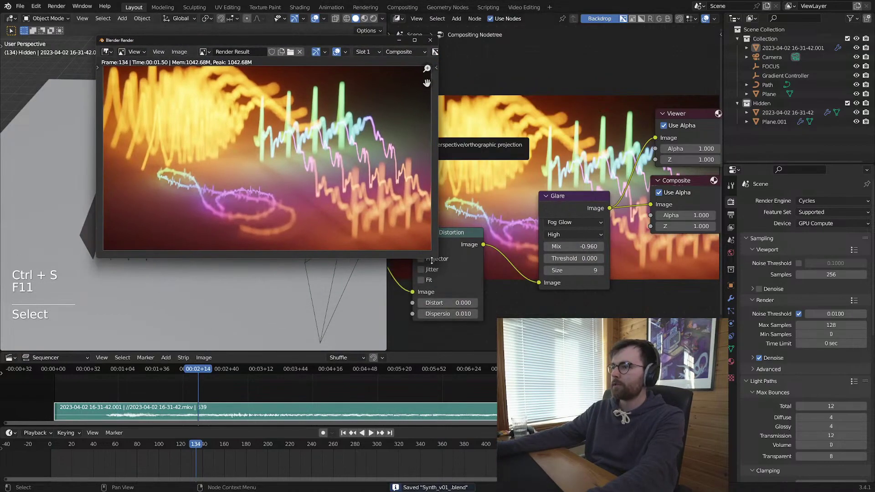
Step: Enlarge the render window, then render frame 134 into Slot 3 and frame 190 into Slot 4
drag(436, 257, 620, 385)
scroll(414, 230, up, 2)
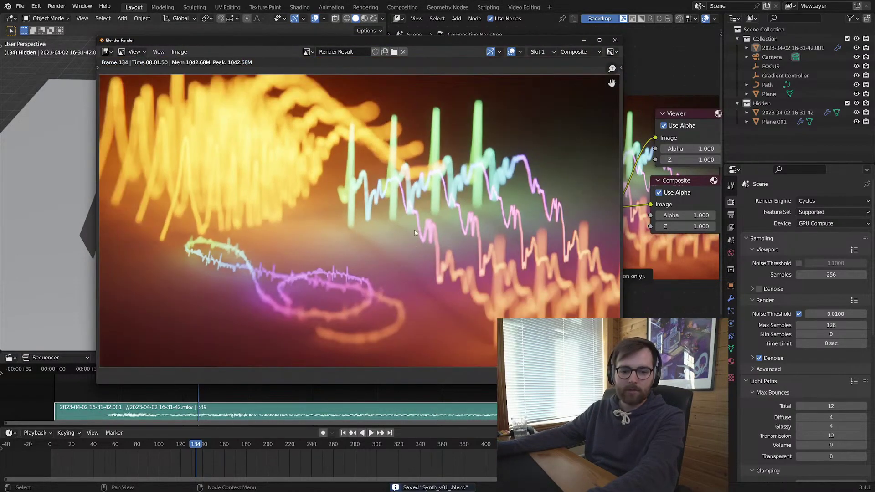
key(3)
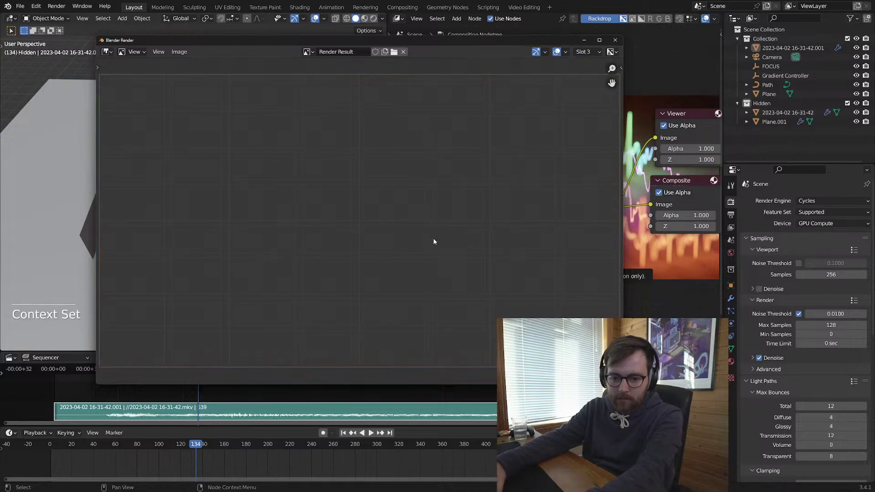
key(F12)
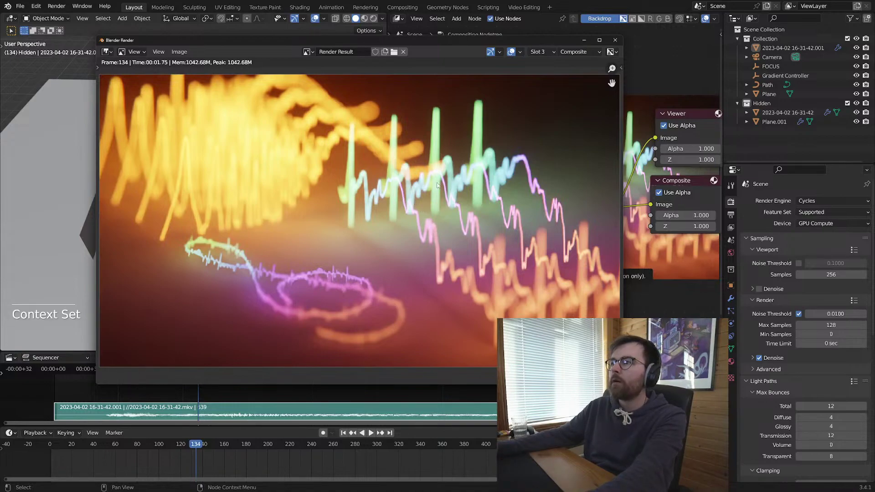
key(Escape)
key(F12)
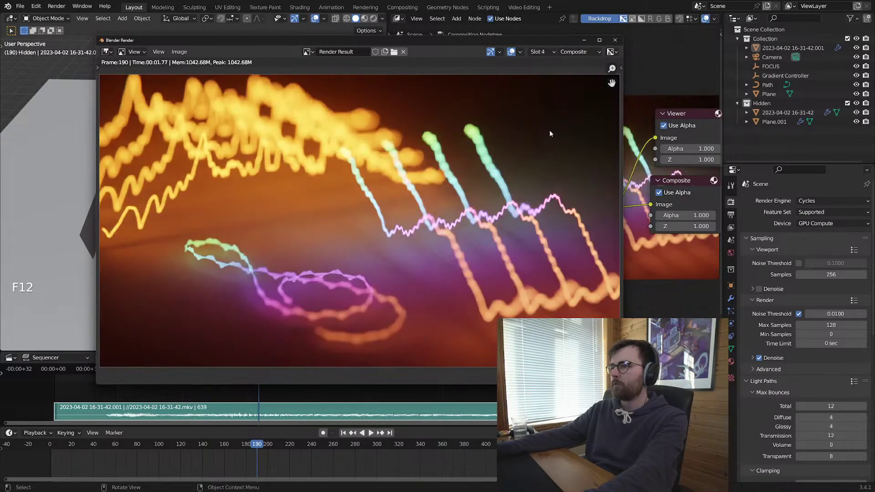
Step: Flip back and forth between the render slots to compare the rendered images, and close the render window
key(j)
key(j)
key(j)
key(j)
key(j)
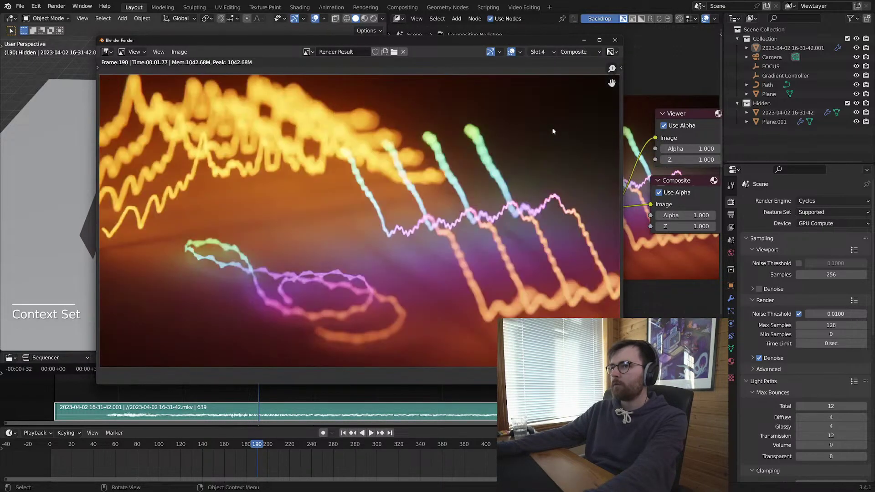
key(j)
key(j)
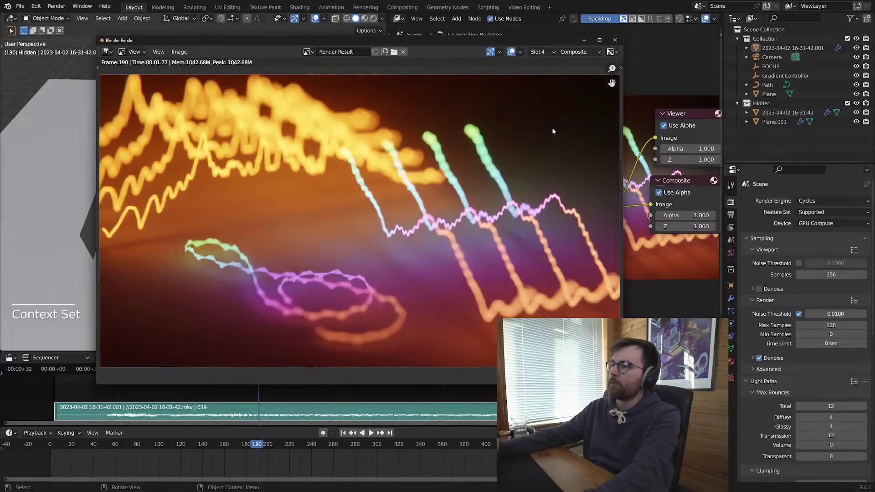
key(j)
key(j)
key(j)
key(j)
key(j)
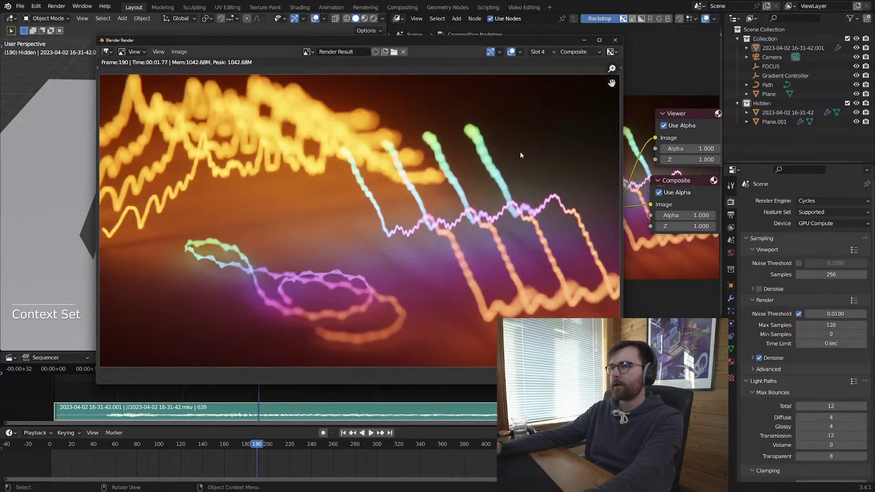
key(j)
key(j)
key(j)
key(j)
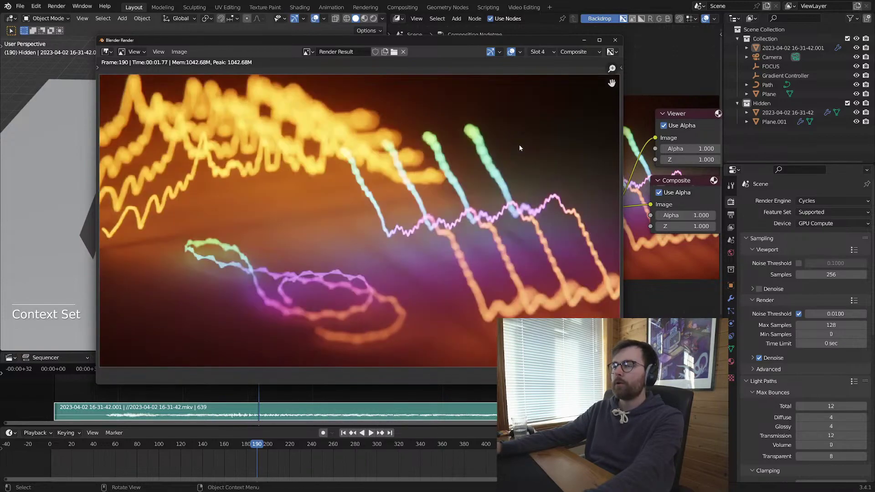
click(615, 40)
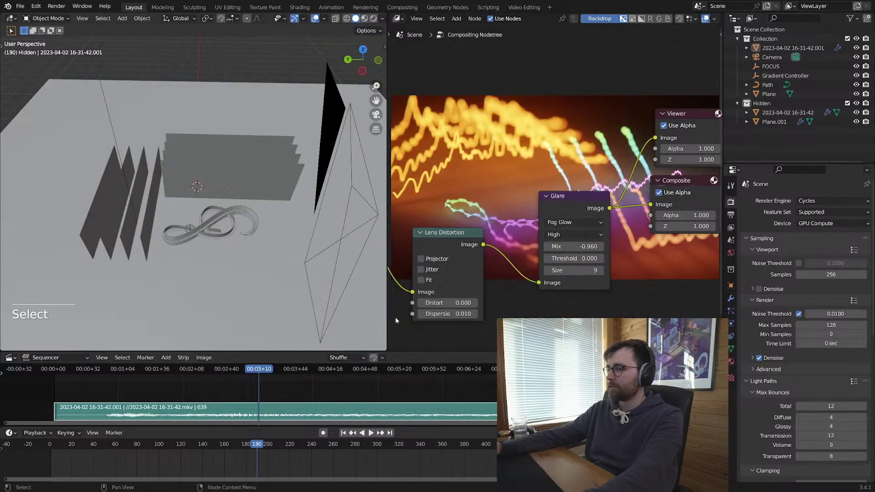
Step: Play the animation briefly, return the playhead to frame 1, and save the file with everything deselected
key(ctrl+s)
key(space)
key(space)
key(alt+a)
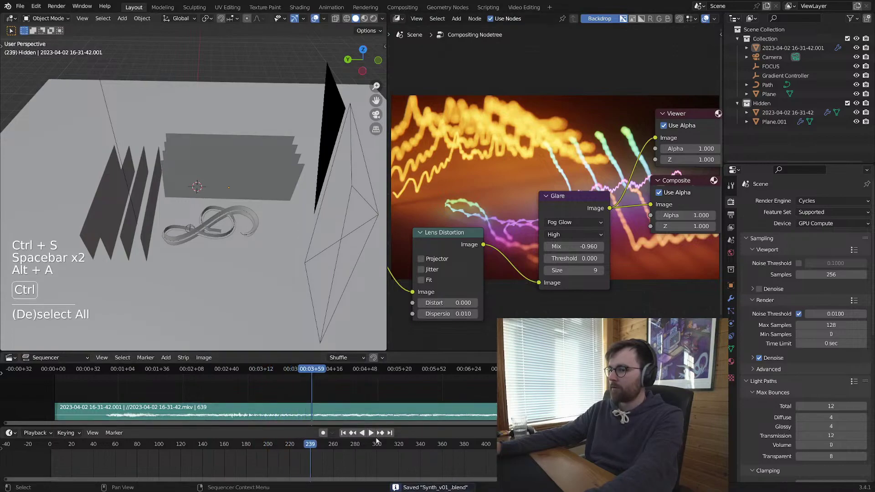
key(ctrl+s)
key(ctrl+s)
key(shift+Left)
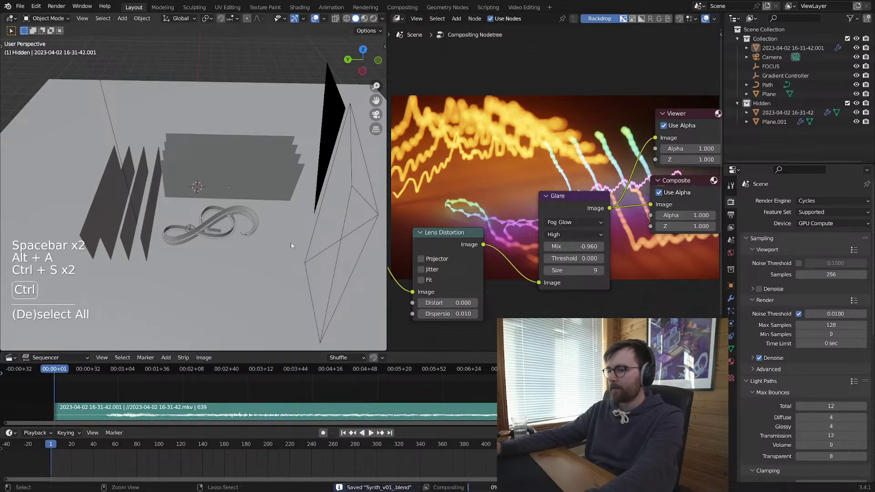
key(ctrl+s)
Step: Expand the Performance render settings to check the tiling and persistent data options, and return to the sampling settings
scroll(777, 387, down, 10)
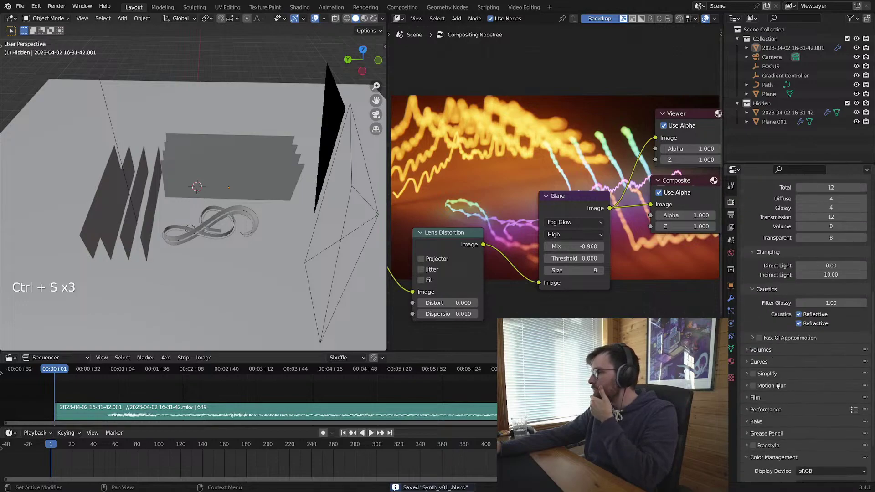
scroll(777, 387, down, 3)
click(749, 355)
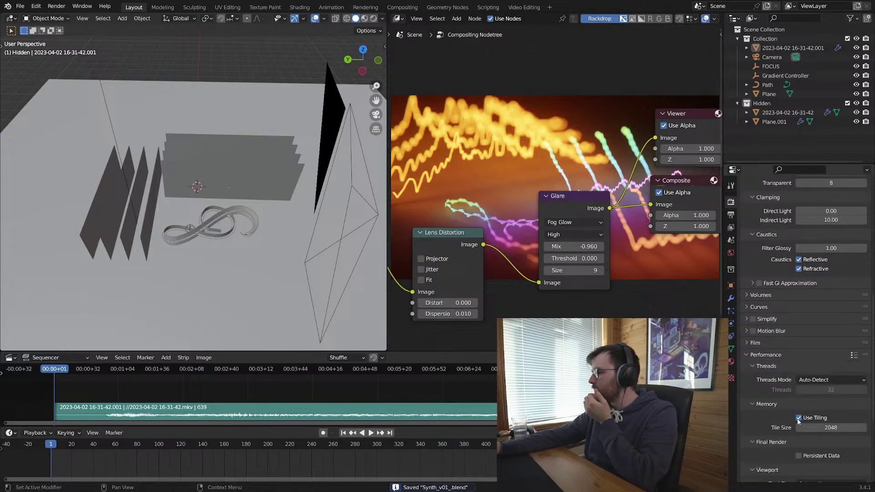
scroll(782, 360, up, 15)
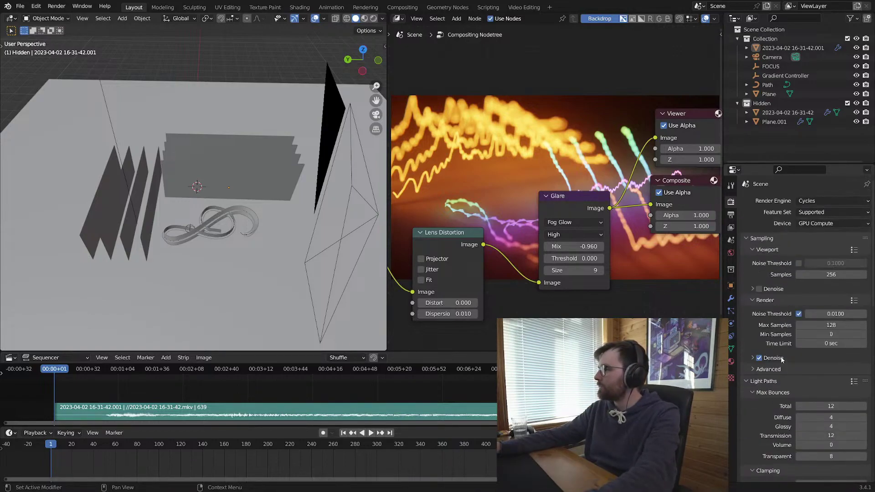
Step: Open the scene's output properties and save the project file
click(731, 214)
key(ctrl+s)
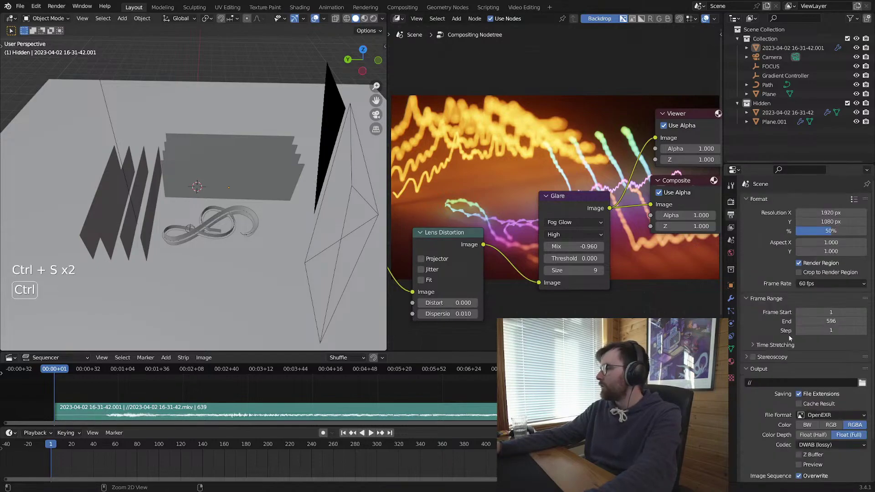
click(861, 382)
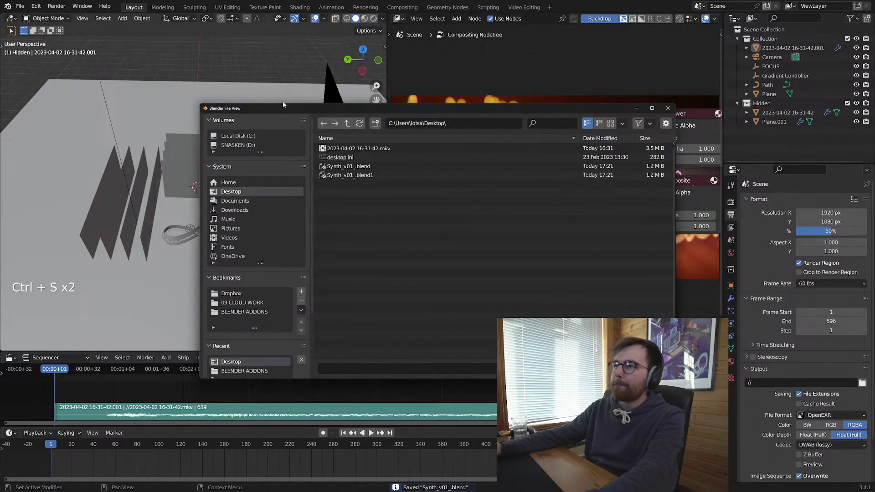
drag(283, 103, 201, 96)
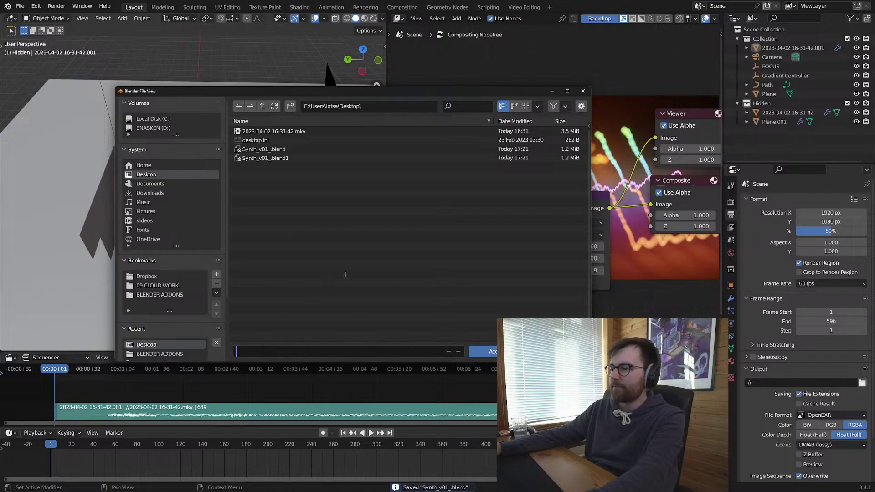
key(Escape)
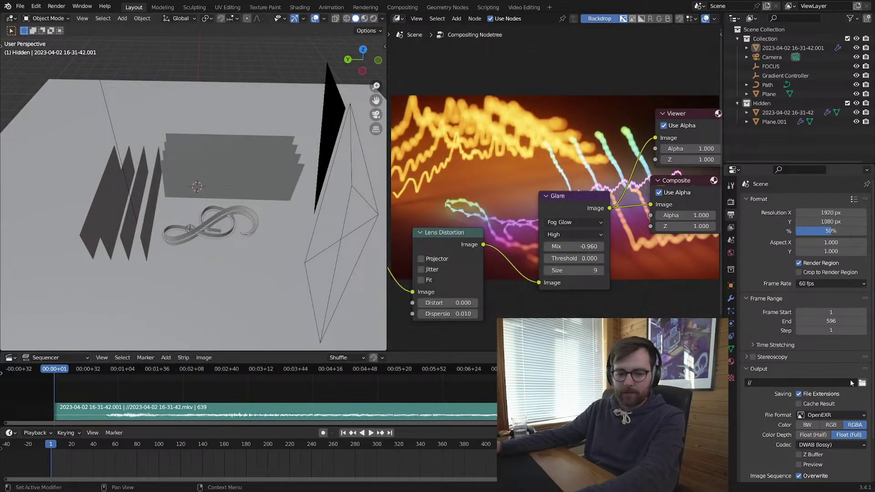
Step: Set the render output format to FFmpeg Video with the encoding output quality at High Quality
click(827, 415)
click(827, 365)
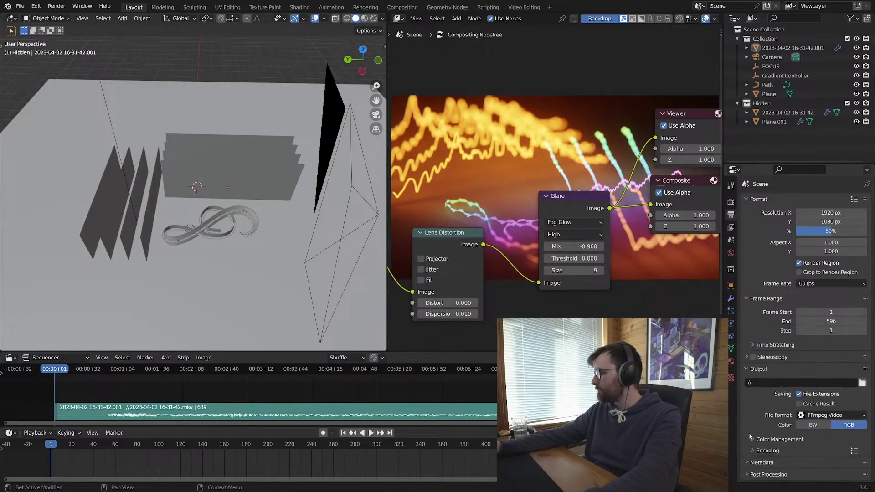
scroll(751, 435, down, 3)
click(766, 398)
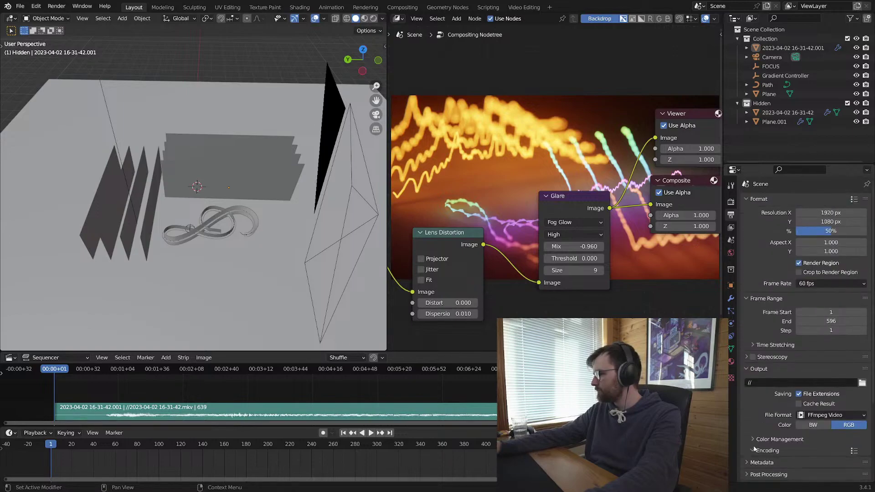
scroll(773, 384, down, 2)
click(829, 419)
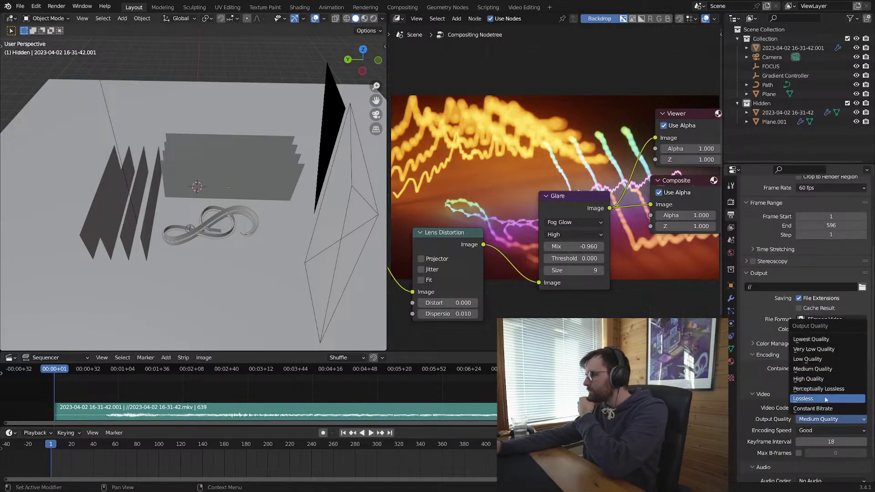
click(809, 382)
click(757, 356)
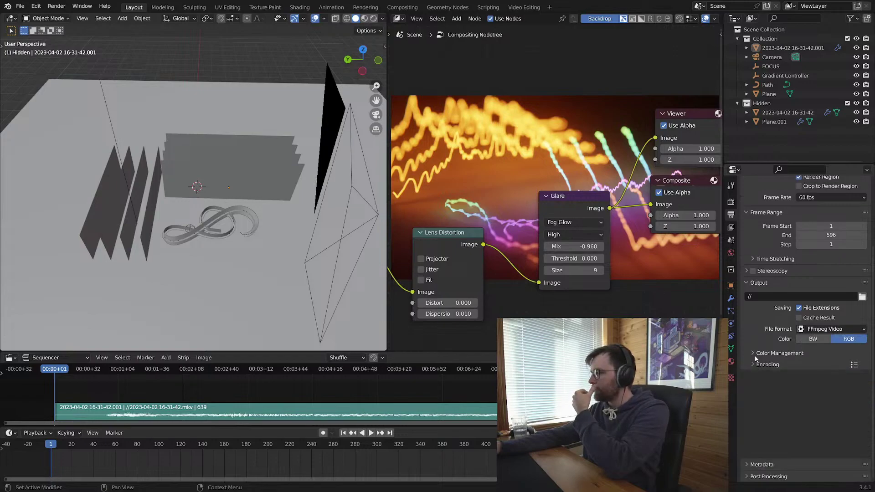
Step: Set the render output path to SYNTH_v01_ in the Desktop folder and save the project
click(862, 383)
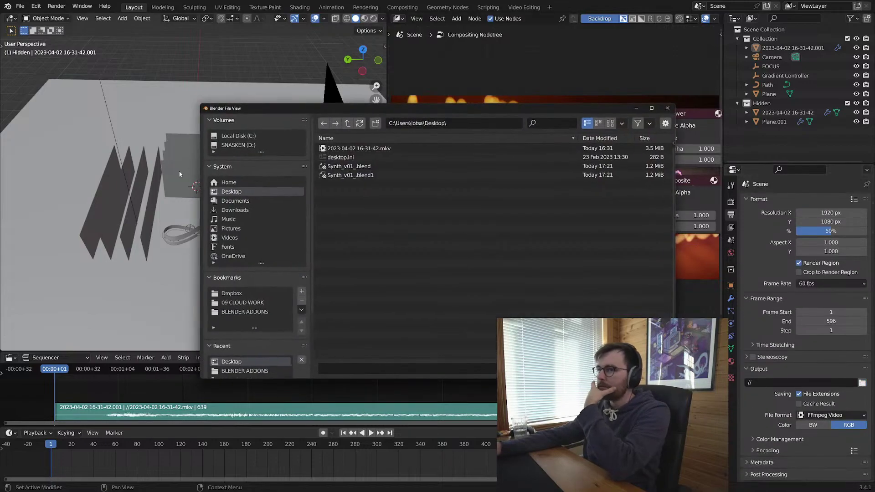
click(364, 370)
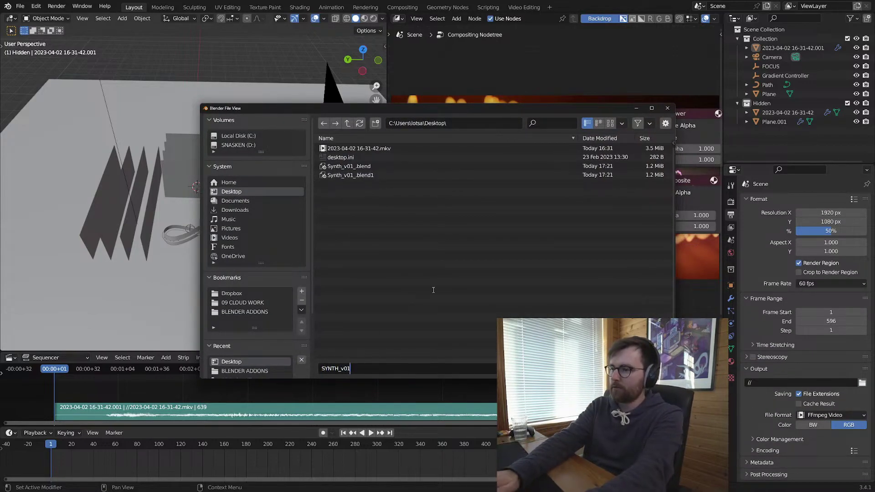
text(SYNTH_v01_)
key(Return)
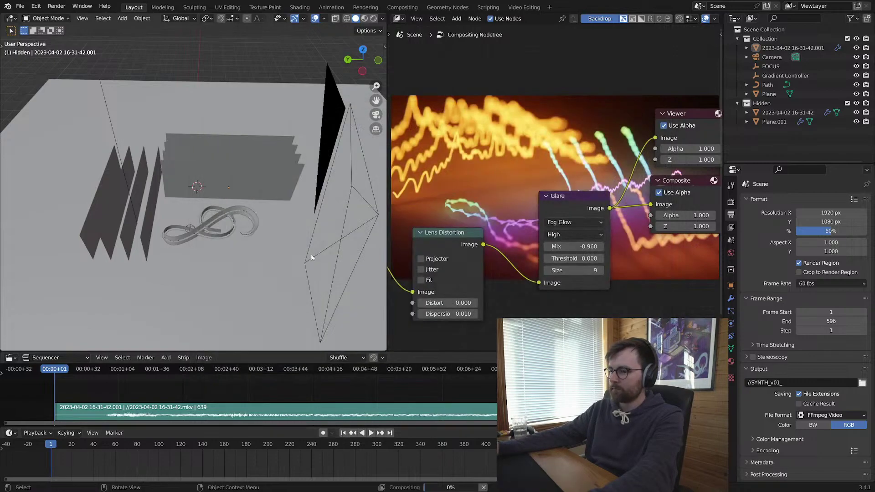
key(ctrl+s)
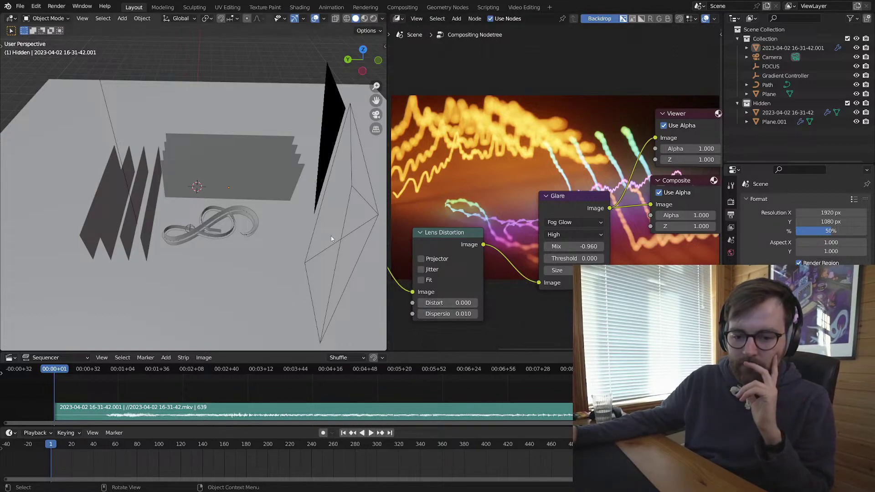
middle_drag(499, 166, 567, 203)
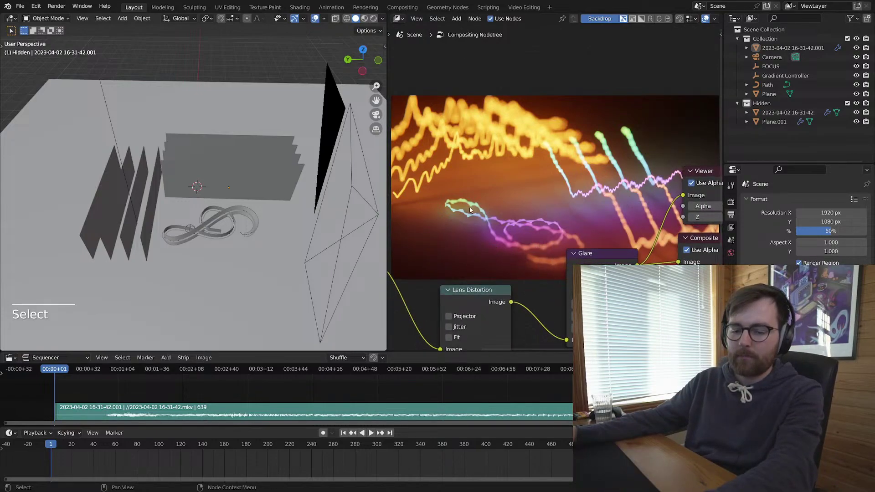
key(alt+a)
key(ctrl+s)
ctrl+middle_drag(274, 292, 292, 223)
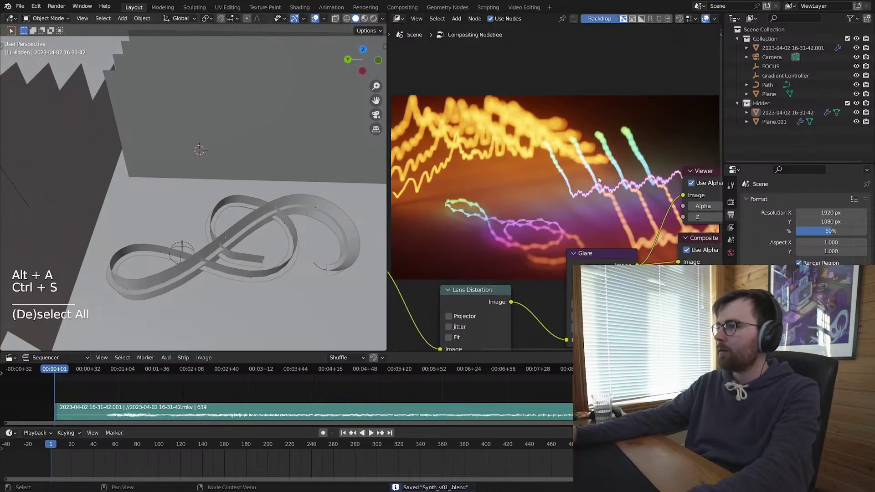
click(279, 210)
middle_drag(294, 226, 299, 234)
key(Tab)
key(a)
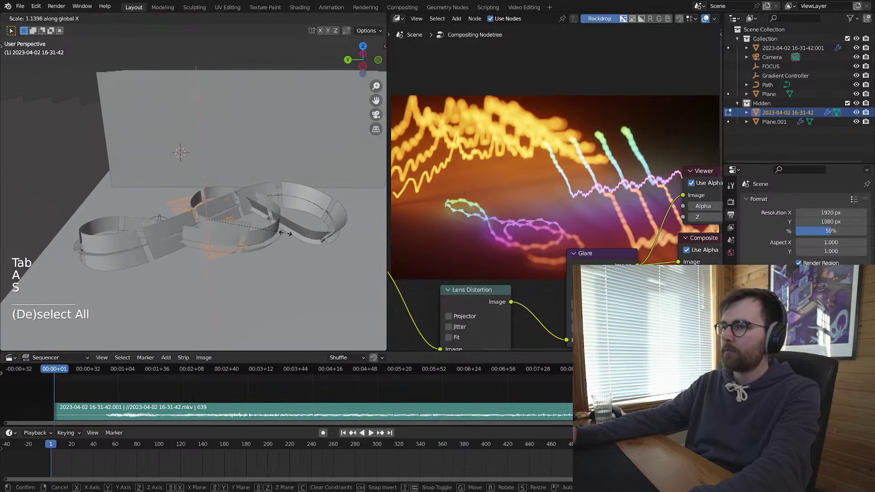
key(s)
key(x)
key(x)
click(305, 249)
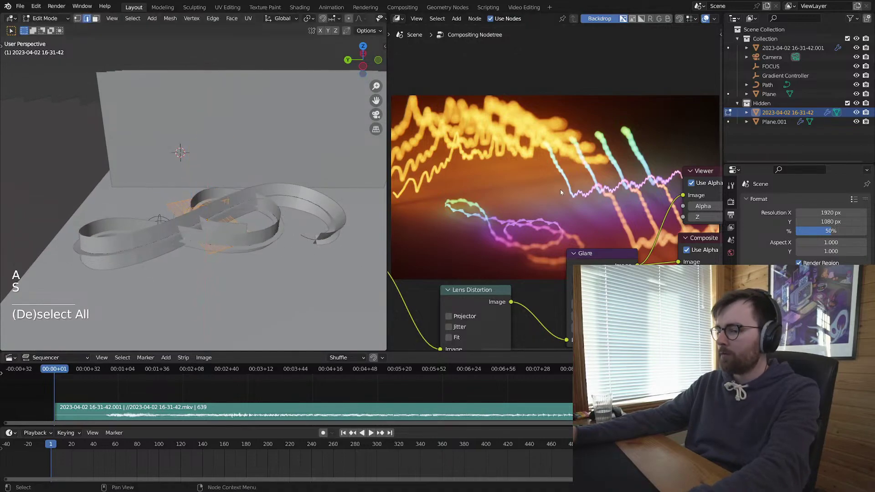
Step: Replace the compositor with a rendered 3D viewport, save the project, and reopen the strip mesh for editing at frame 223
key(shift+F5)
key(z)
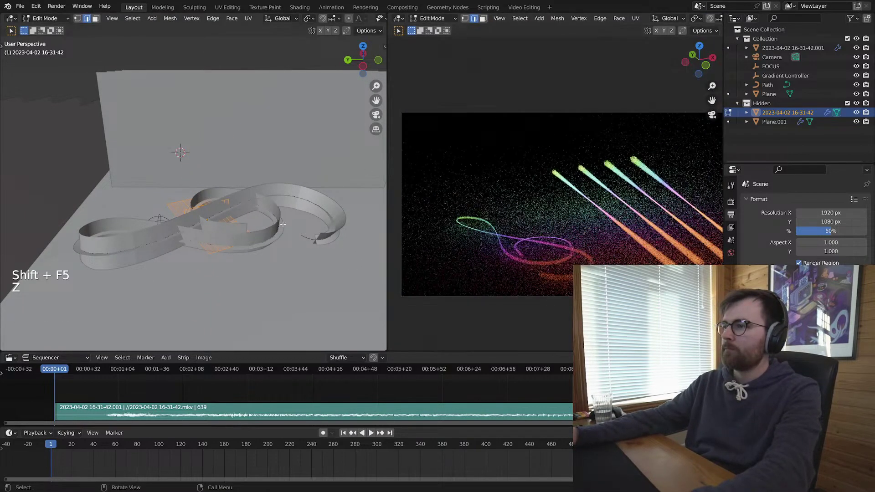
key(Tab)
key(alt+a)
key(ctrl+s)
click(292, 444)
key(Tab)
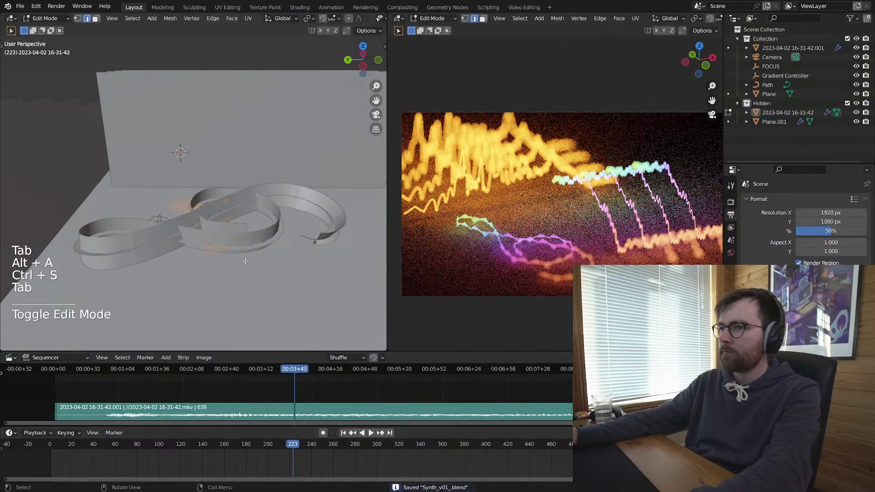
Step: Scale up the selected strip geometry along its local X axis, leave Edit Mode and save the project
key(s)
key(z)
key(z)
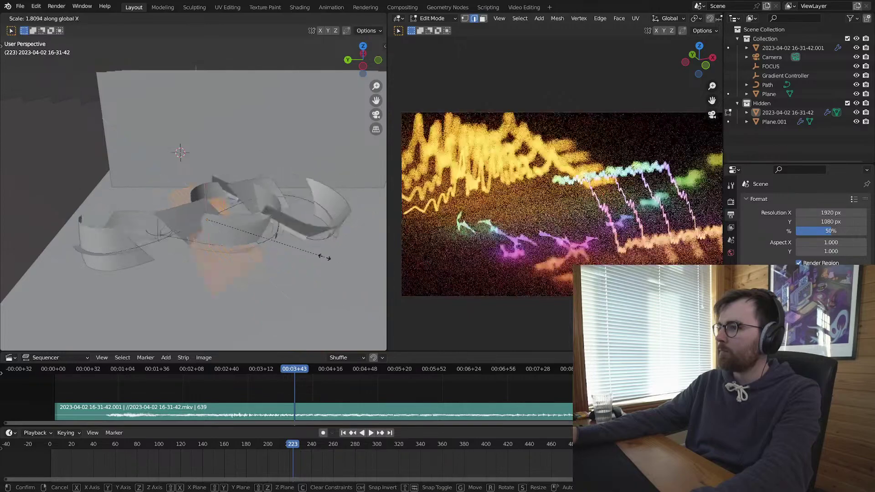
key(x)
key(x)
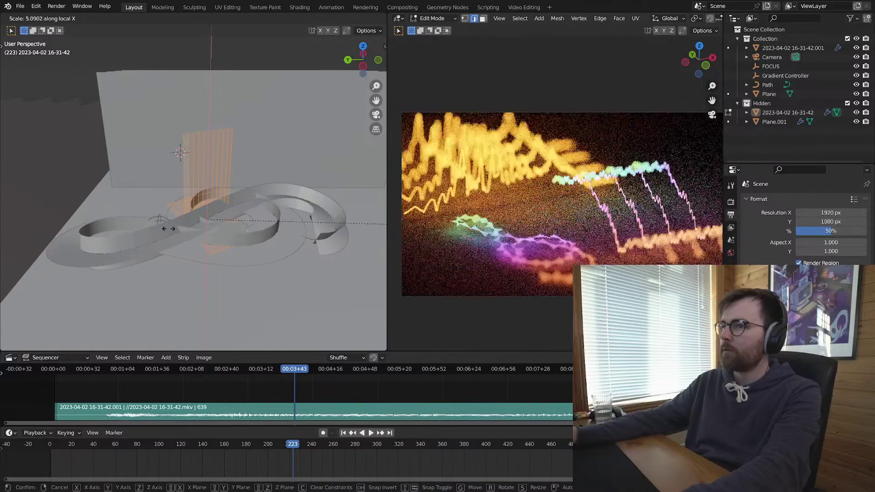
click(39, 215)
key(Tab)
key(alt+a)
key(ctrl+s)
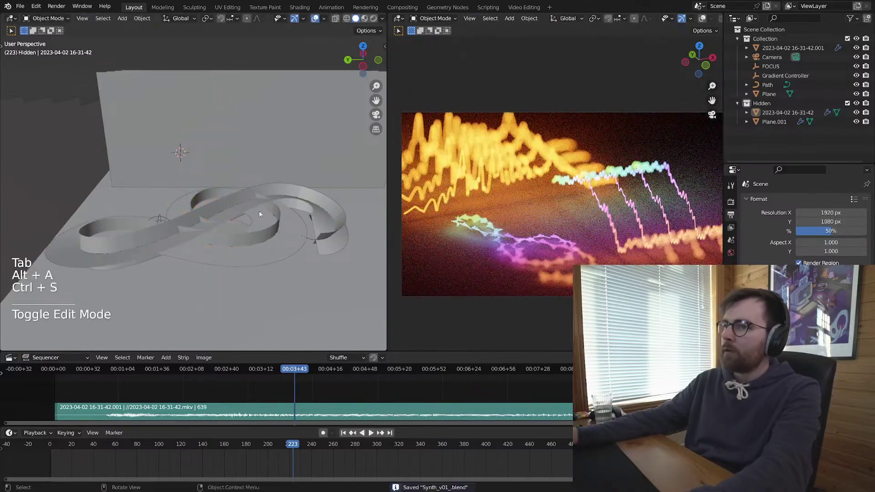
Step: Select the strip object's tall upright linked grid in Edit Mode and assign it the Synth SIDE material in a second slot
click(318, 210)
click(731, 298)
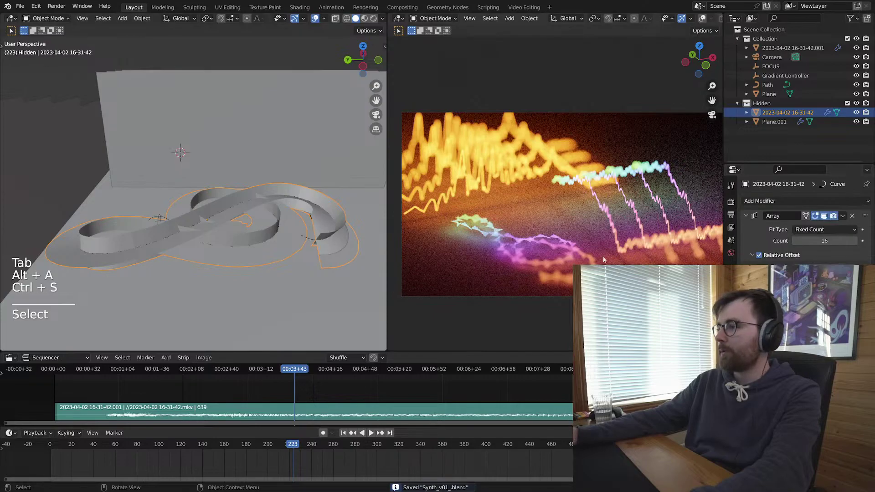
key(Tab)
key(alt+a)
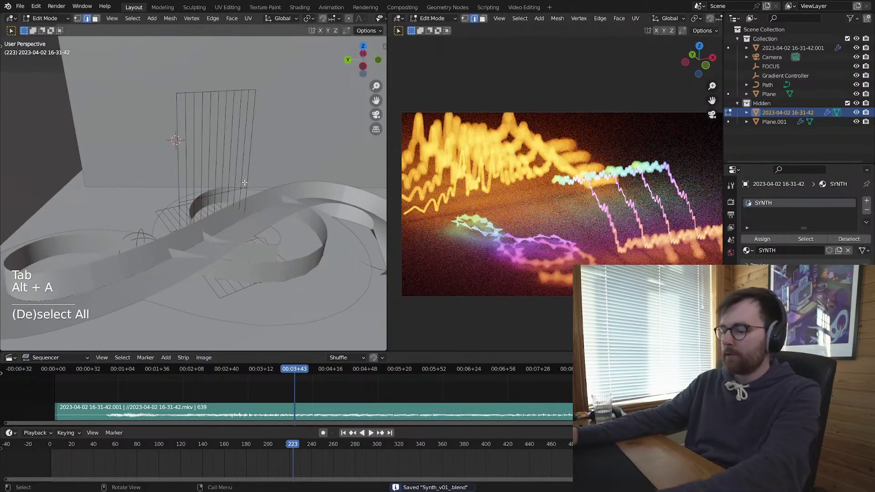
key(l)
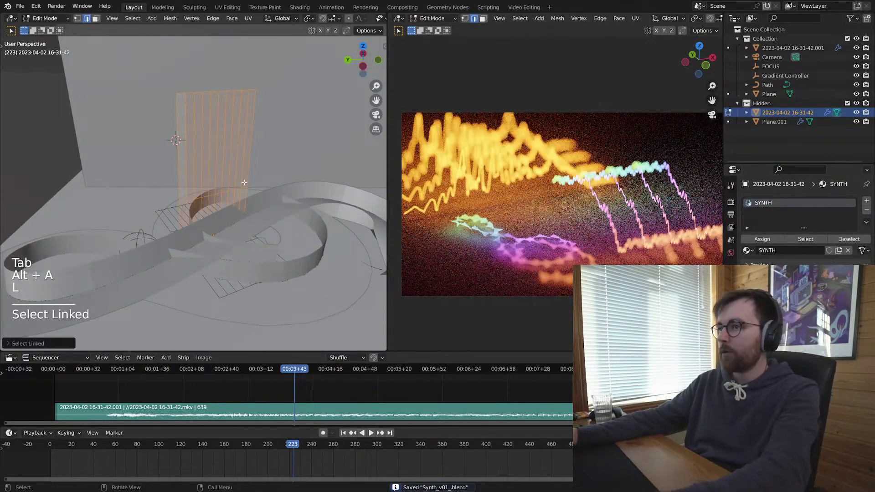
click(867, 202)
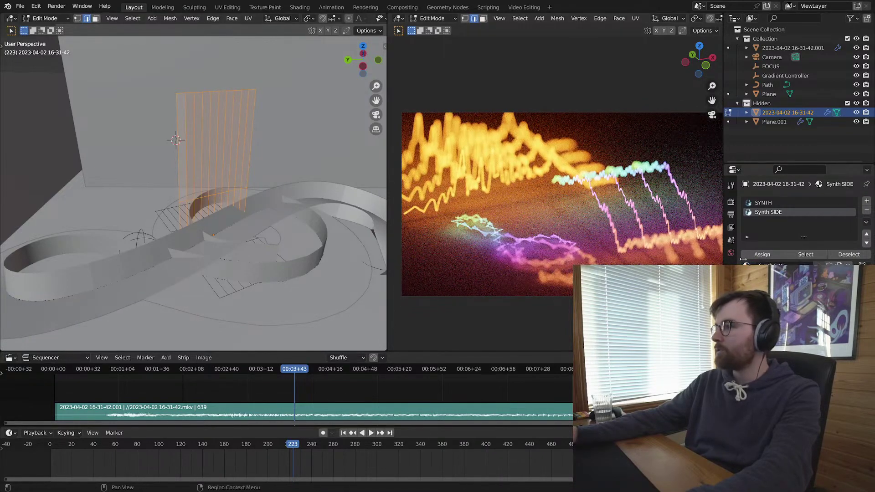
Step: Stretch the upright grid further along its local X axis, return to Object Mode and save the project
key(s)
key(y)
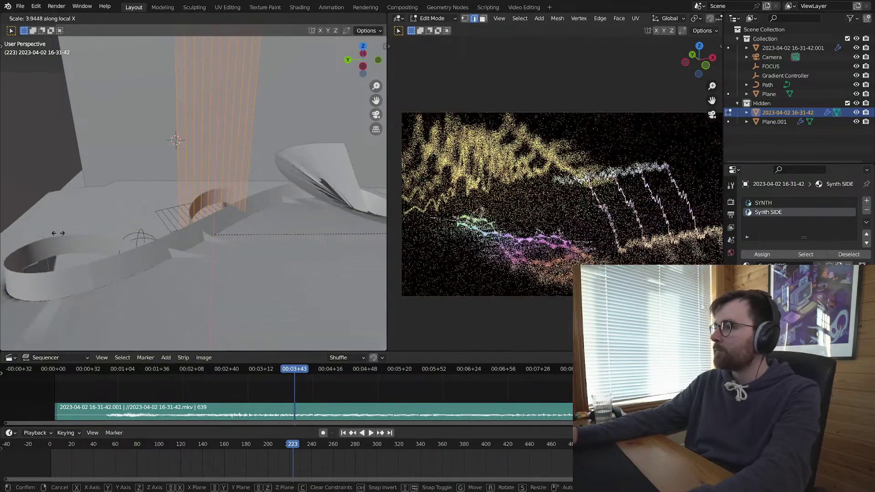
click(319, 271)
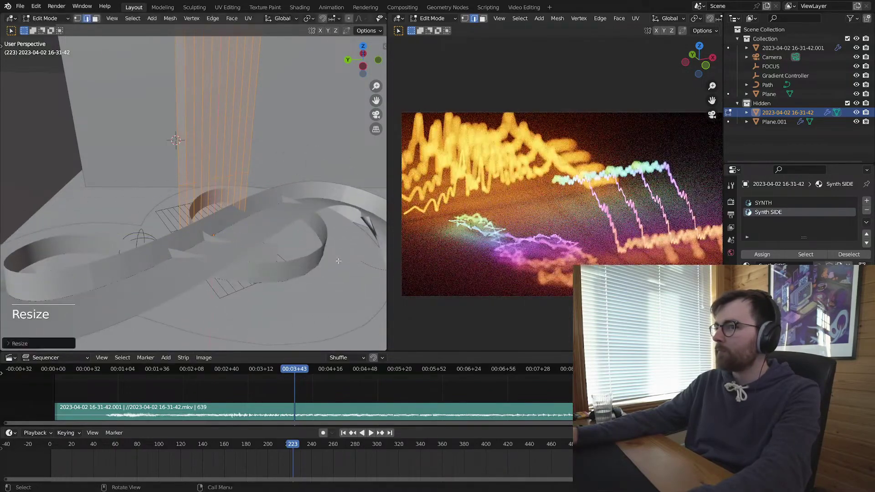
key(Tab)
key(alt+a)
key(ctrl+s)
Step: Play back the animation in the rendered viewport and examine the waveform motion along the looping curve from above
key(space)
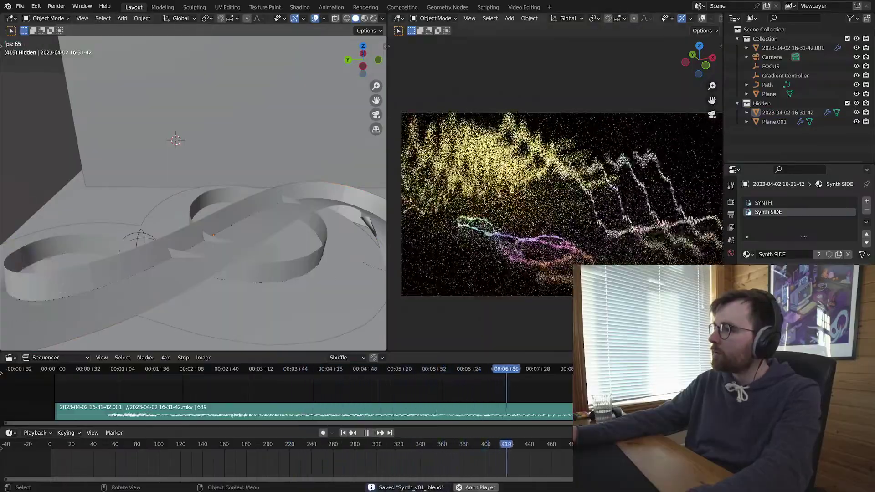
key(space)
middle_drag(547, 205, 595, 244)
key(ctrl+s)
key(space)
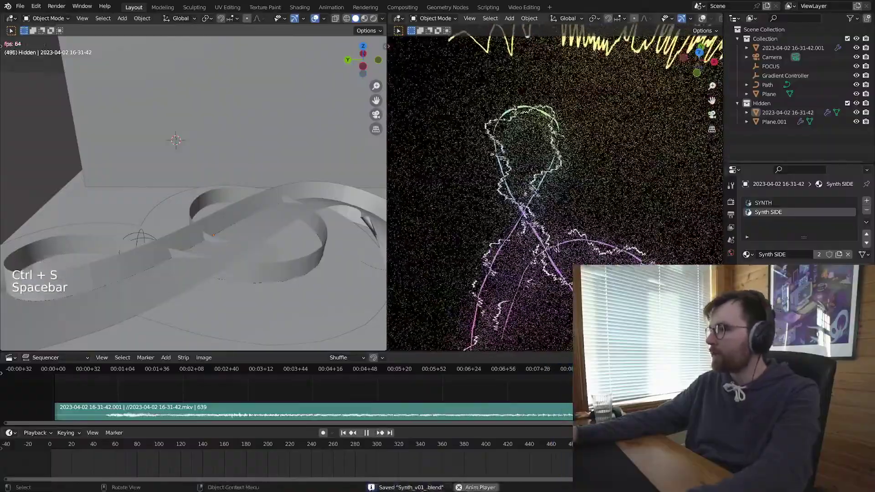
key(space)
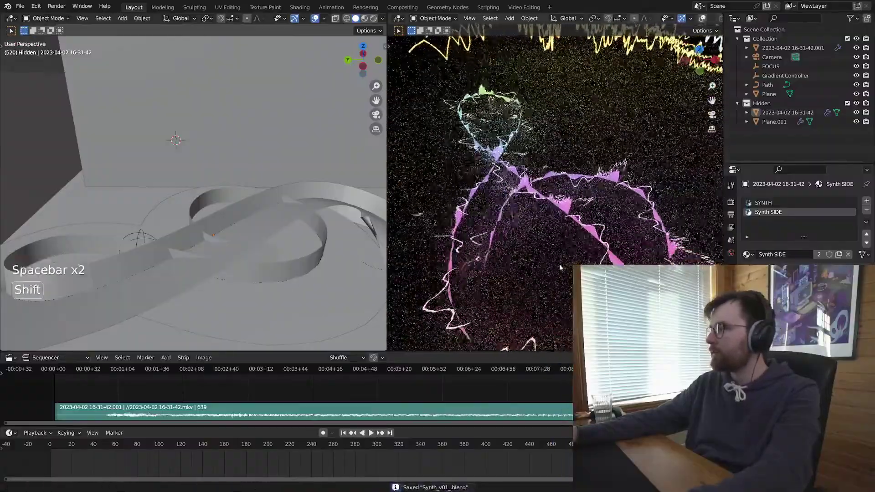
key(space)
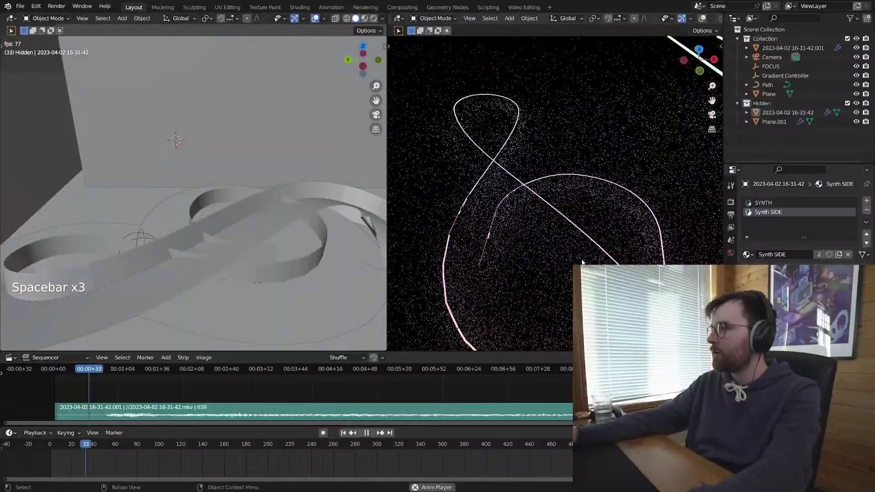
key(space)
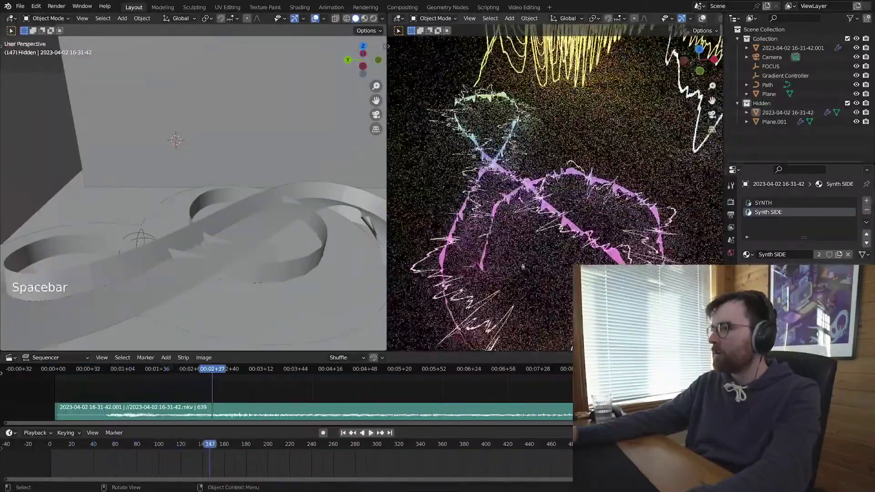
Step: Save the project, turn on X-ray display and select the Path curve
key(alt+a)
key(ctrl+s)
click(359, 329)
key(alt+z)
click(216, 280)
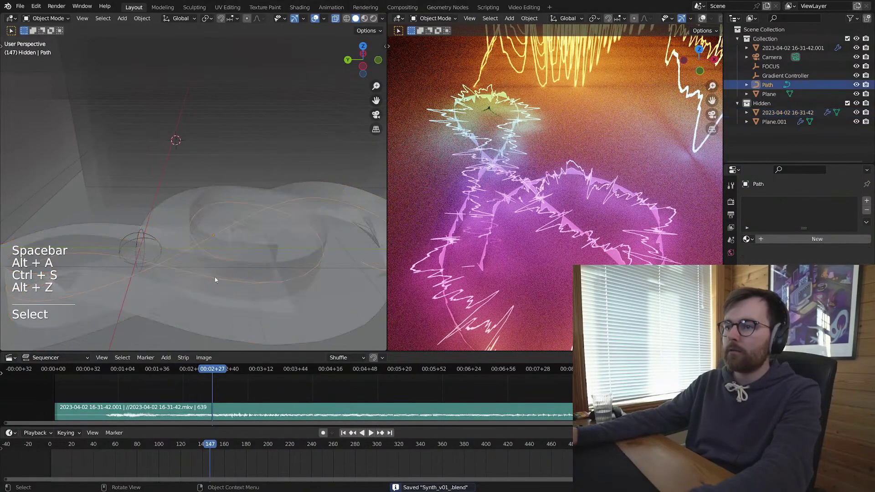
click(216, 277)
Step: Set the Path curve's preview resolution to 32 and deselect it
click(730, 329)
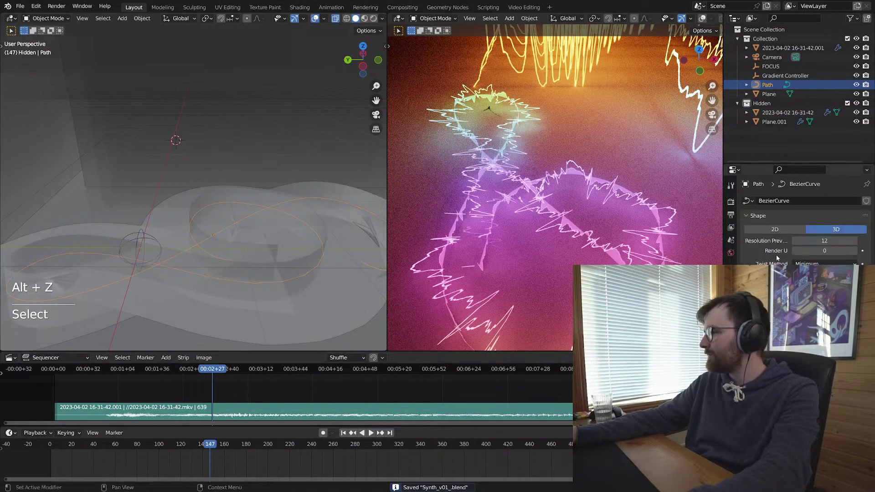
click(824, 240)
text(32)
key(Return)
key(alt+a)
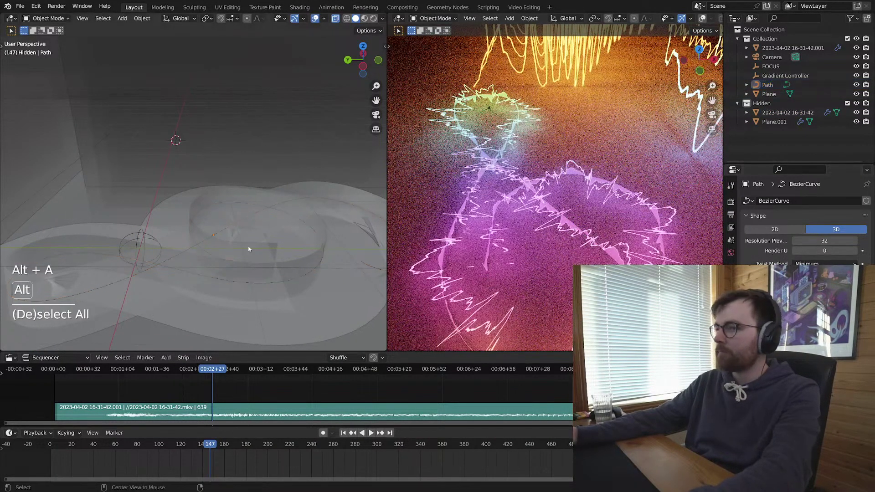
Step: Save the project, turn off X-ray display and look through the camera in the rendered viewport
key(ctrl+s)
key(alt+z)
key(ctrl+s)
key(KP_0)
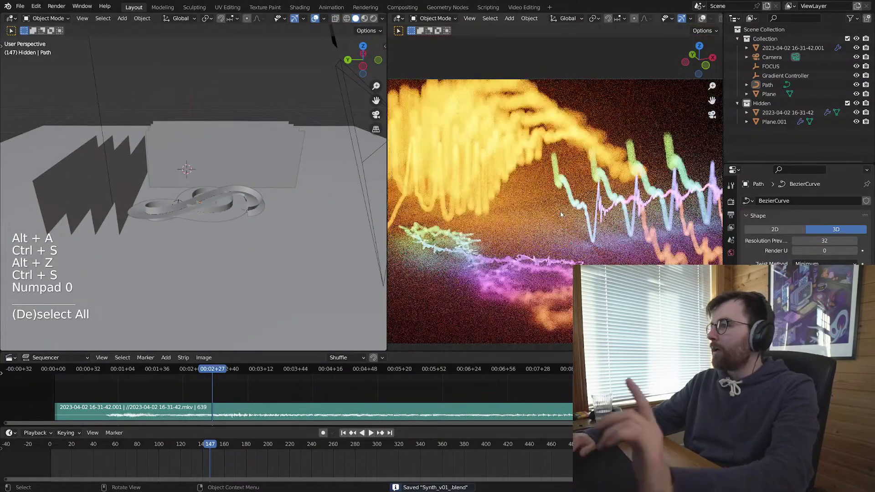
key(alt+a)
key(ctrl+s)
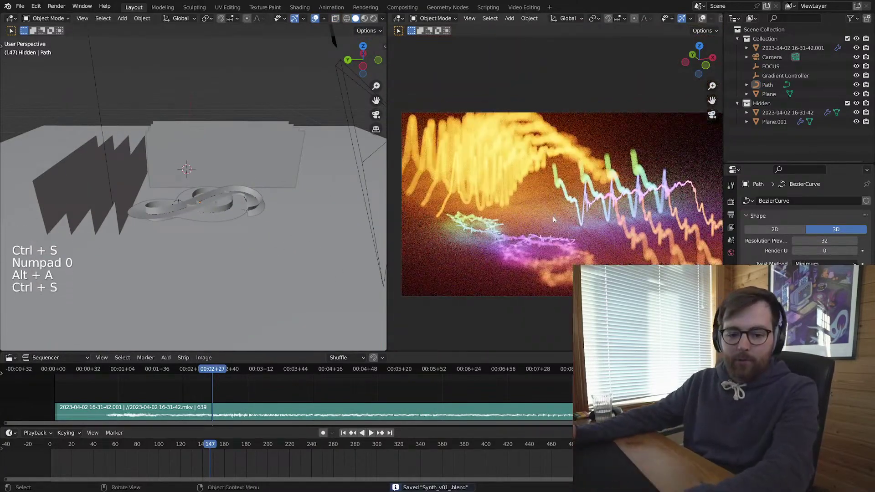
key(ctrl+s)
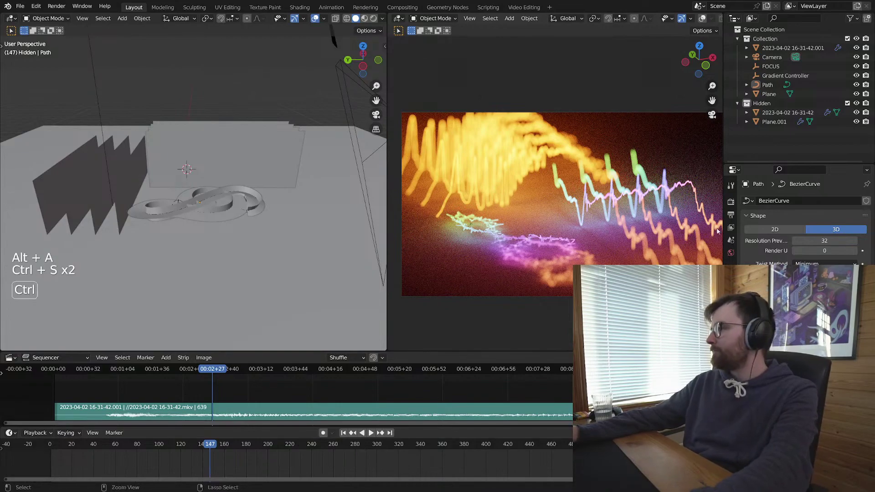
Step: Check the render output settings, accept SYNTH_v01_ in the Desktop folder as the output file and return to frame 1
click(730, 203)
key(ctrl+s)
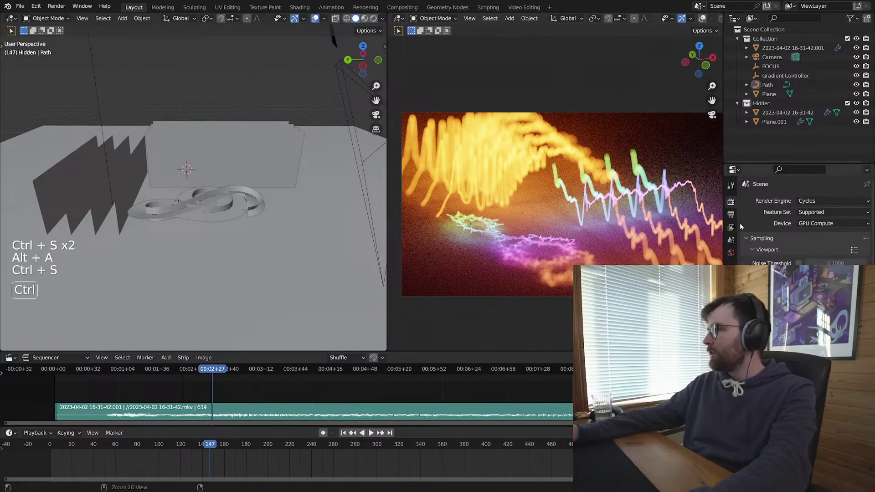
key(ctrl+Tab)
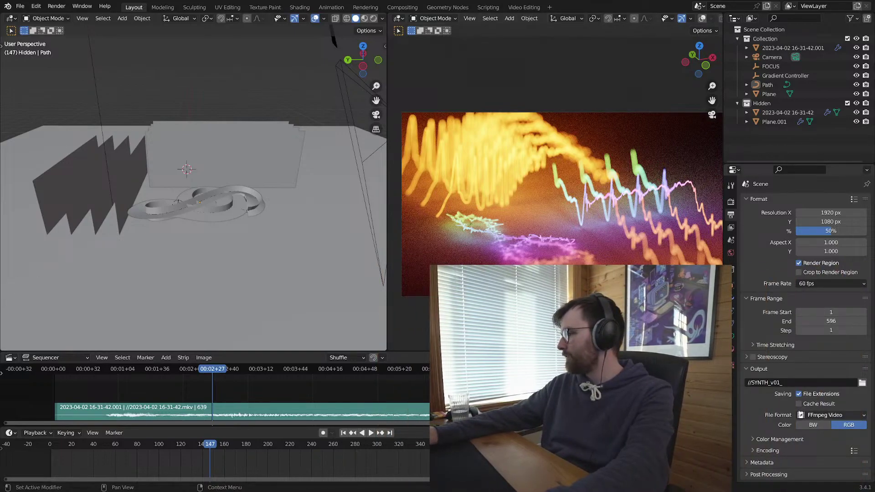
click(862, 383)
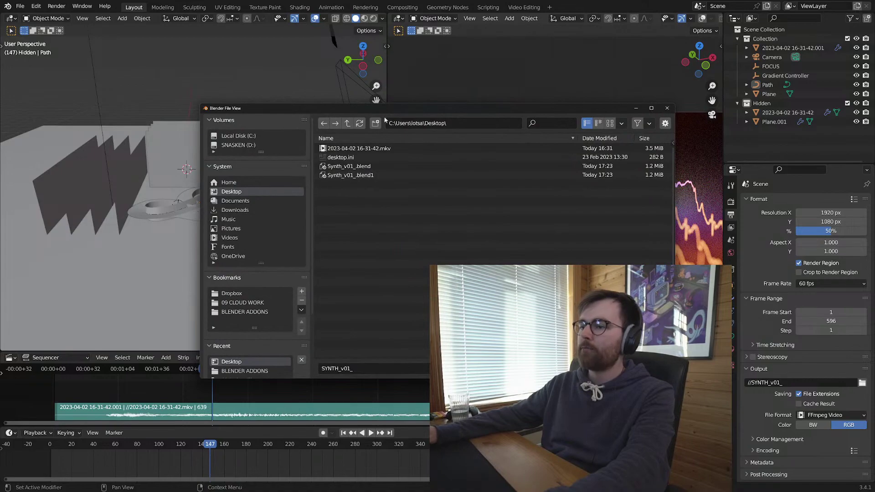
key(Return)
key(shift+Left)
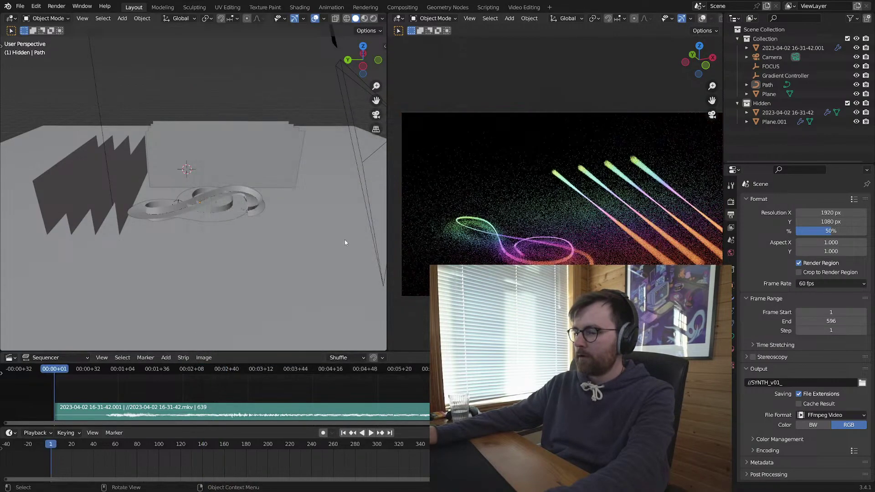
Step: Switch the camera viewport to solid shading and save the project
key(ctrl+s)
key(z)
key(ctrl+s)
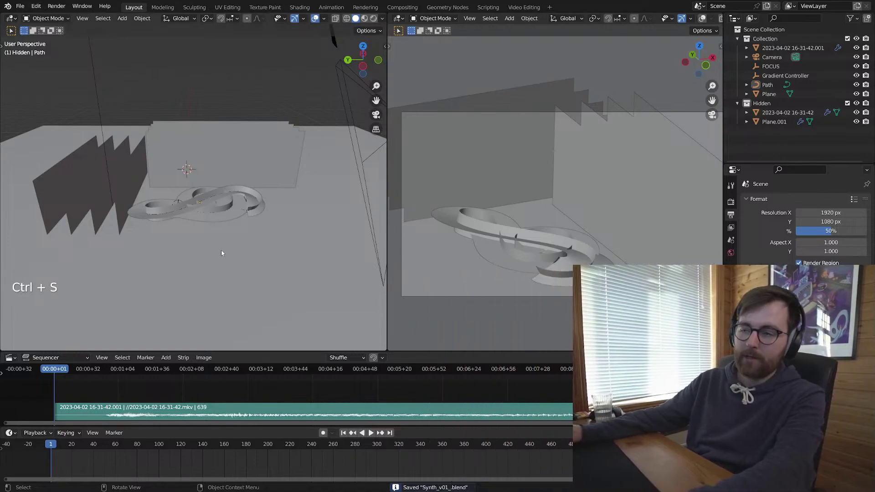
key(ctrl+s)
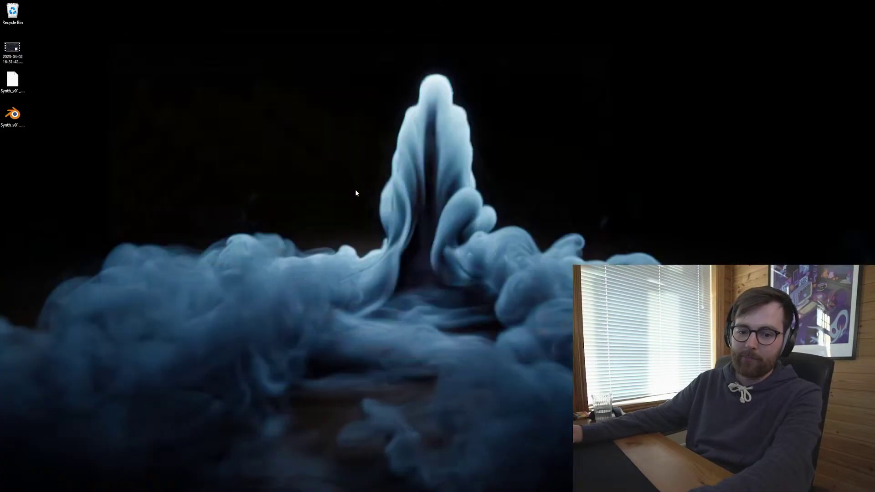
Step: Launch B-Renderon from the desktop and skip relocating the missing blend file
drag(313, 153, 448, 223)
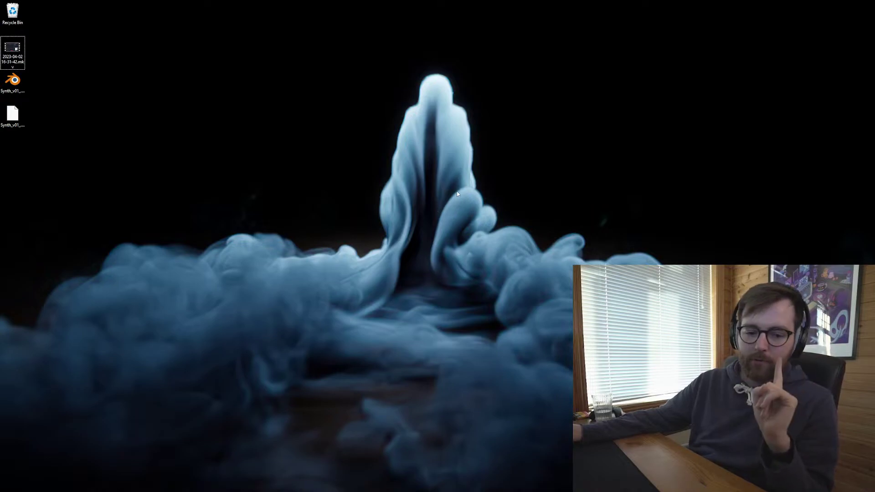
click(394, 164)
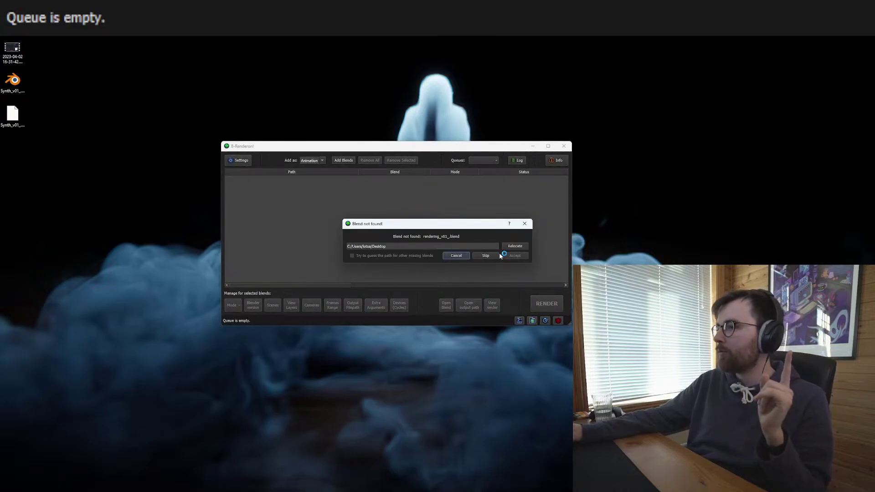
click(487, 256)
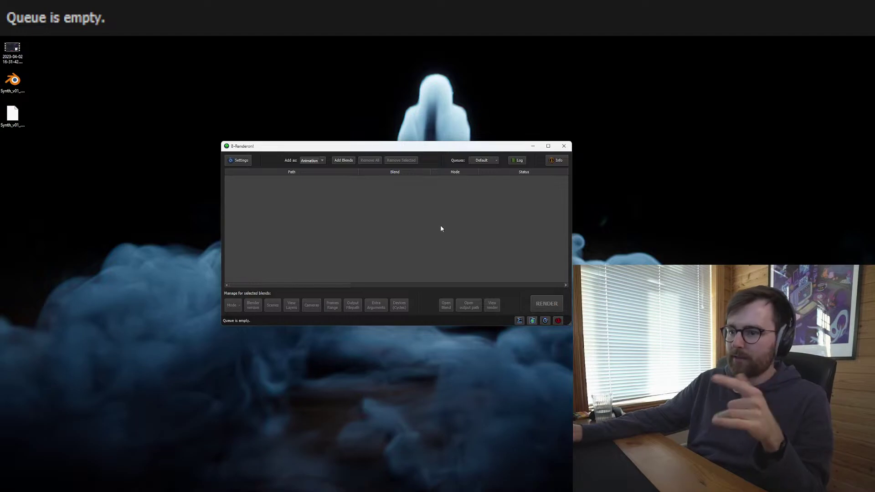
Step: Switch to Chrome, search the web for blendermarket and open the Blender Market site
key(alt+F4)
key(super+1)
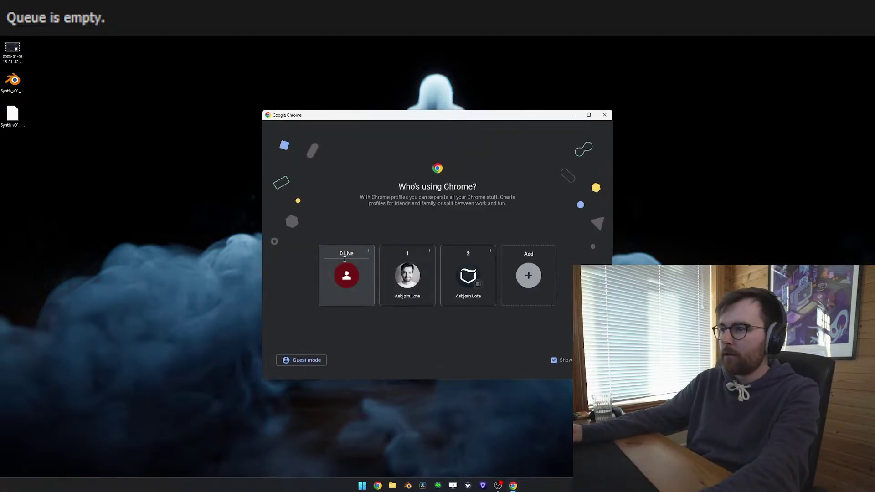
click(345, 260)
text(blendermark)
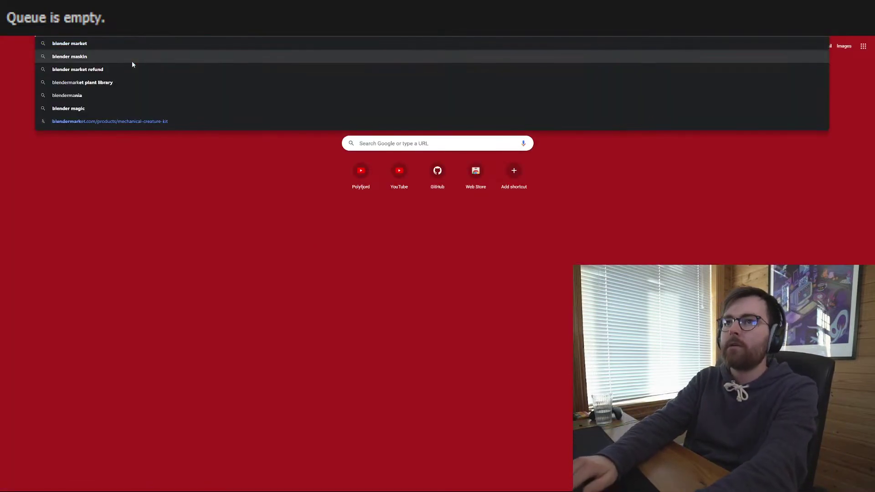
text(et)
key(Return)
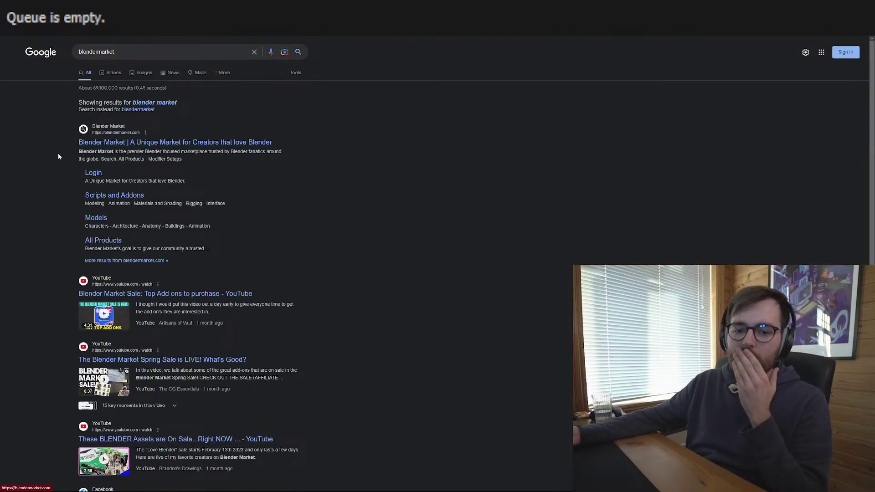
click(82, 143)
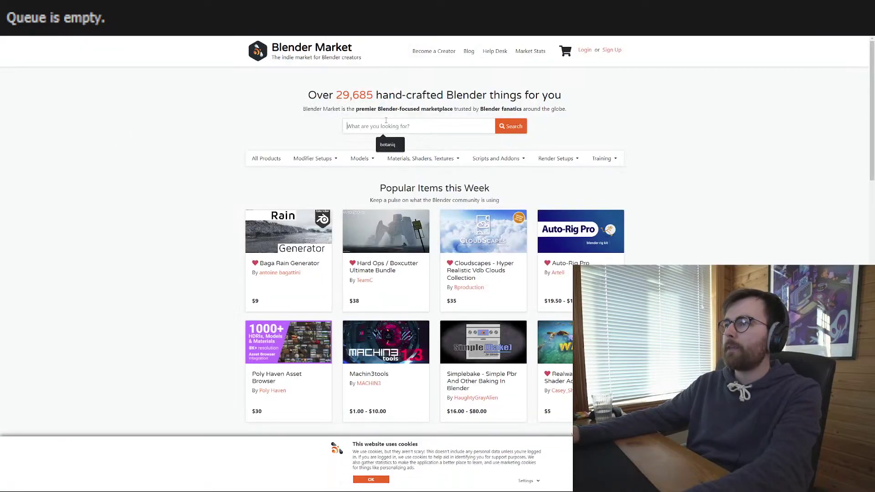
Step: Accept the cookie notice, search Blender Market for b-renderon and open the B-Renderon product page
click(370, 480)
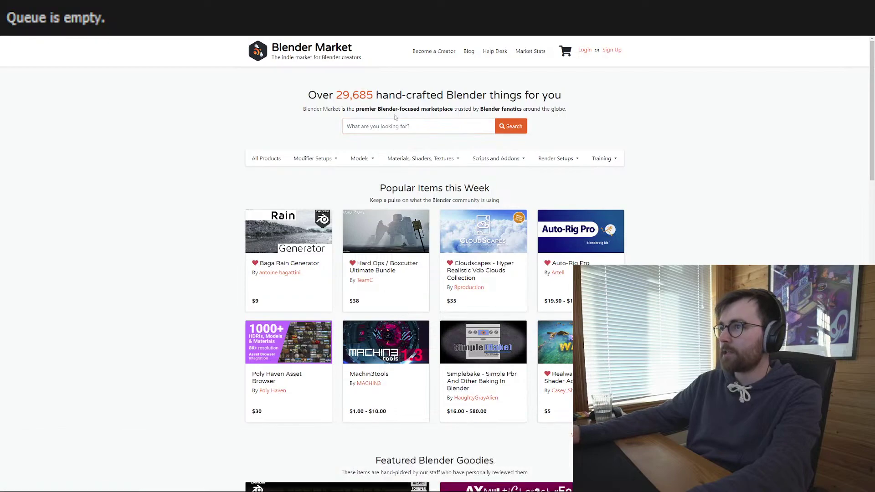
click(398, 126)
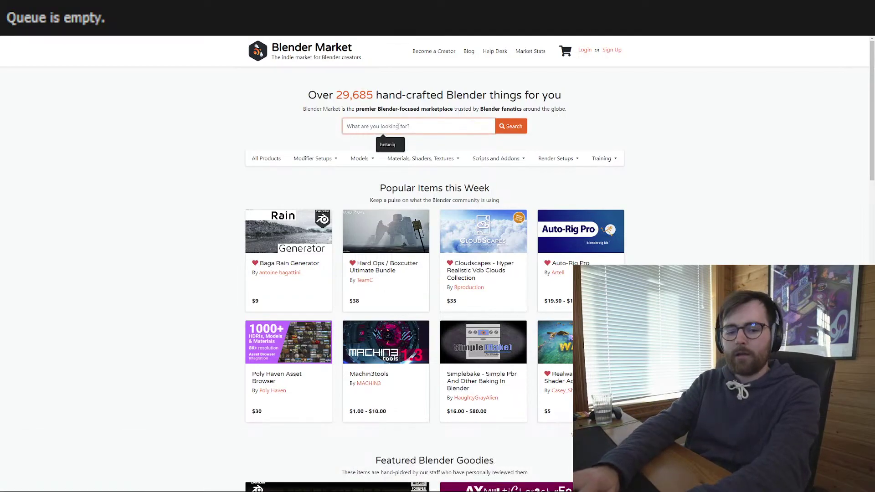
text(b-renderon)
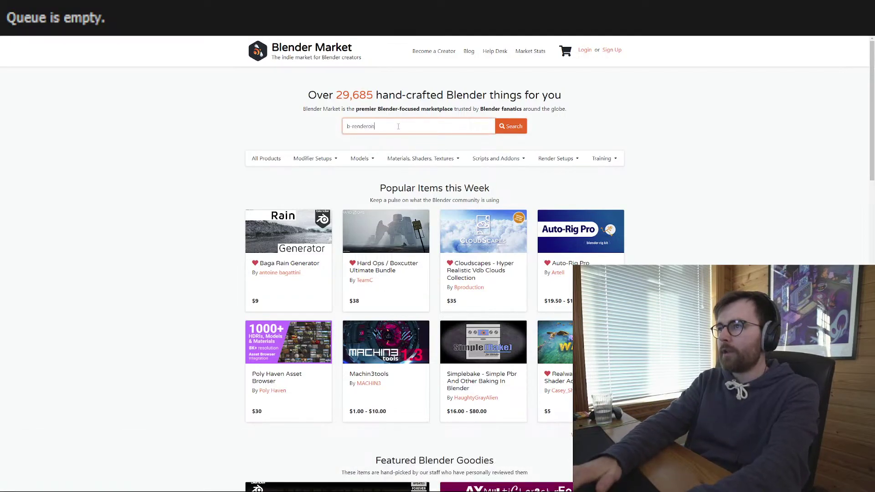
key(Return)
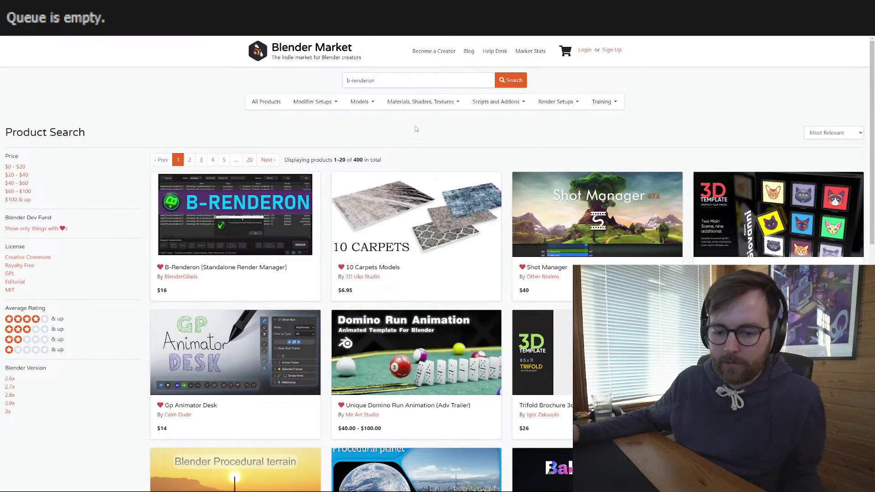
click(220, 197)
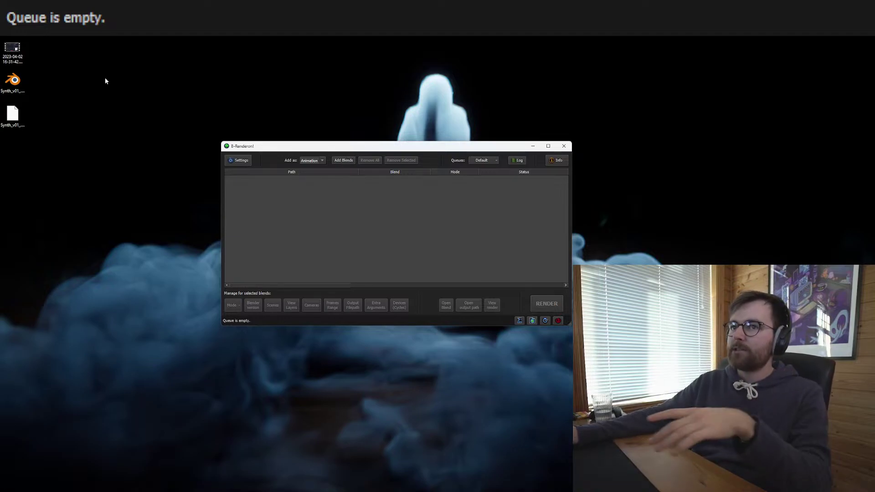
Step: Add the desktop file Synth_v01_.blend to the B-Renderon queue as an Animation job
click(21, 79)
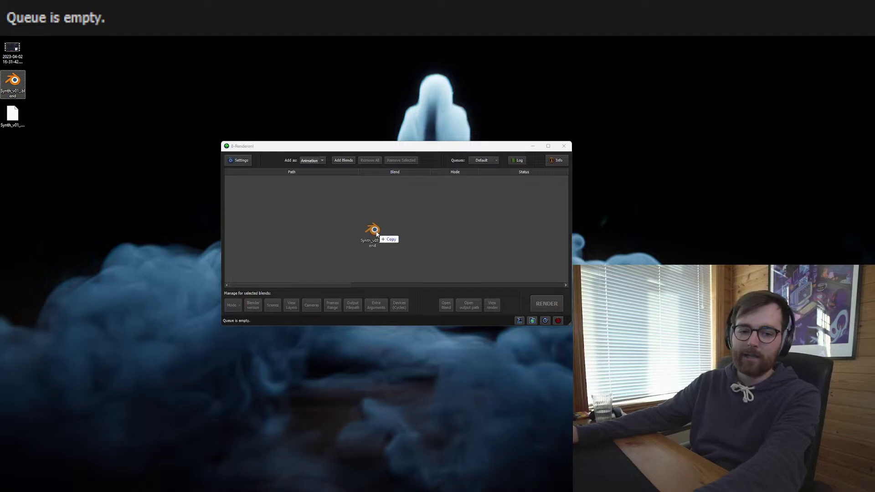
drag(376, 233, 351, 228)
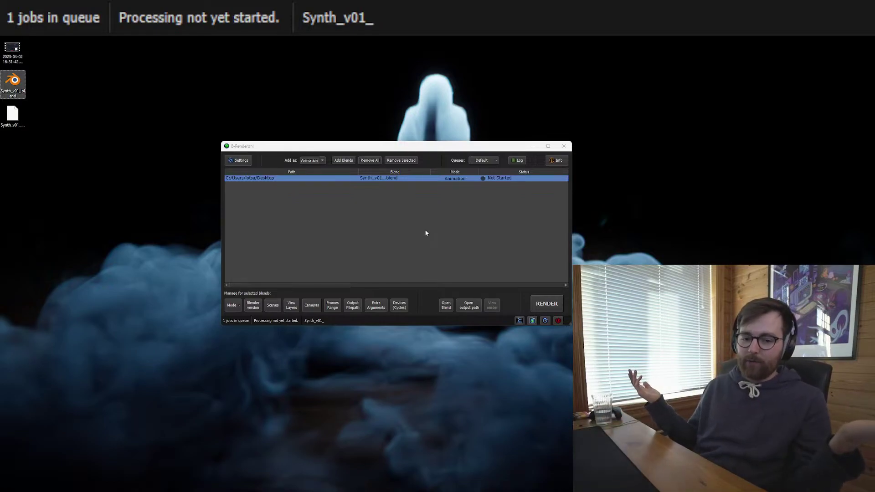
click(346, 148)
click(293, 196)
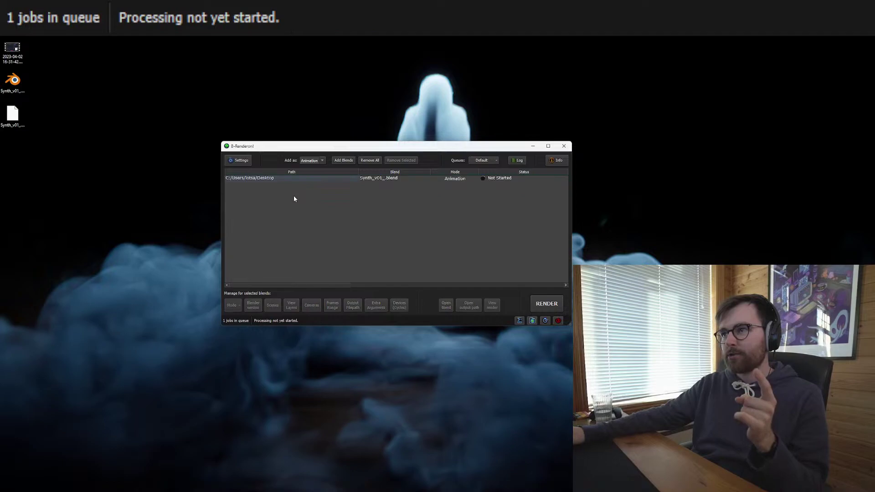
Step: Select the queued Synth_v01_.blend job and examine its camera and extra argument options without changing them
click(310, 179)
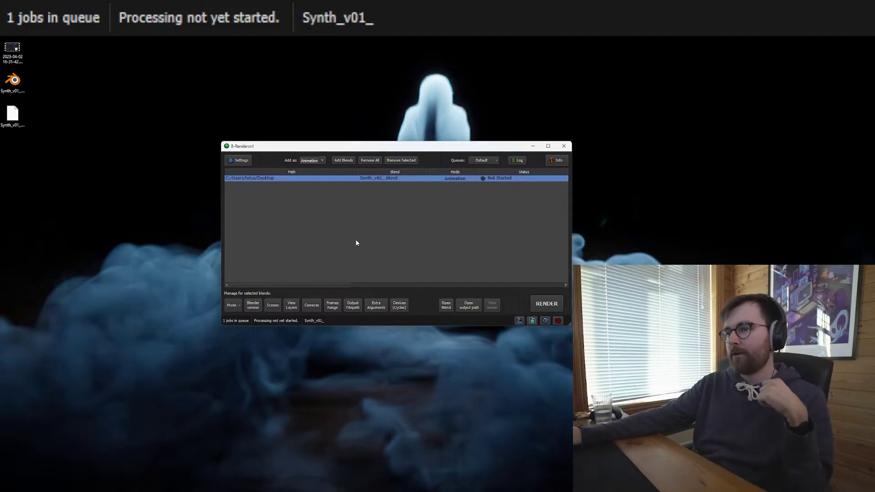
click(313, 306)
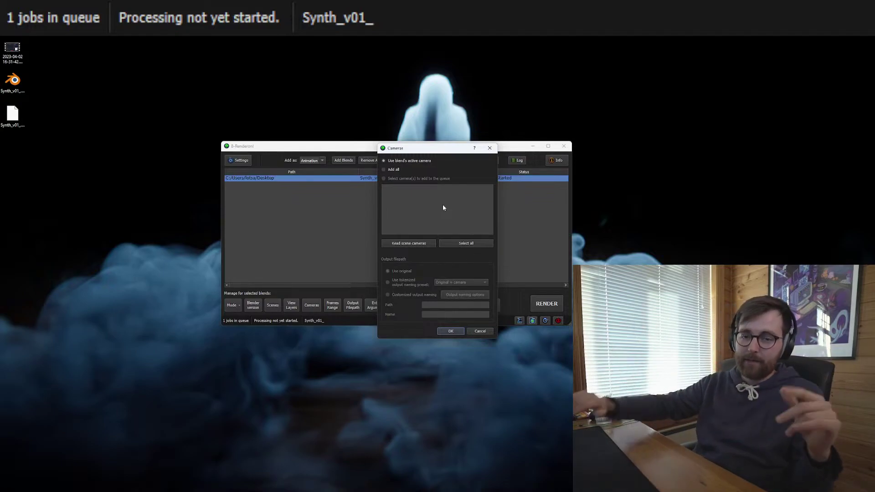
click(489, 148)
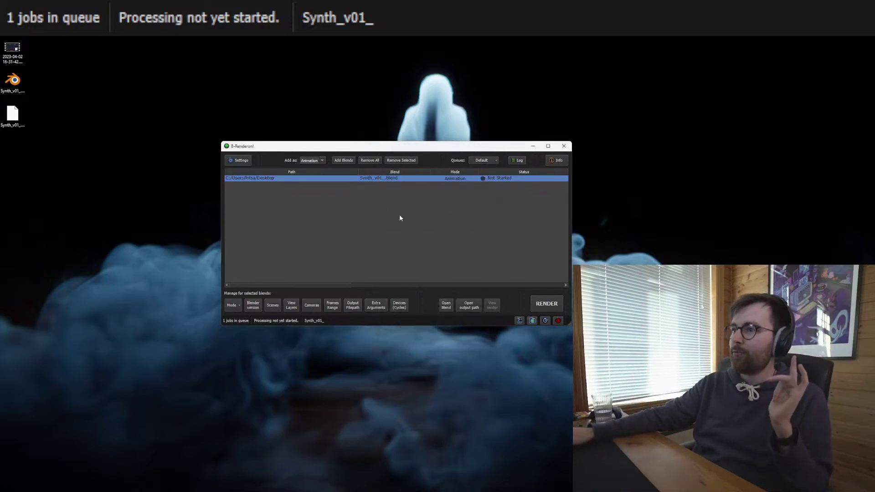
click(370, 198)
click(339, 178)
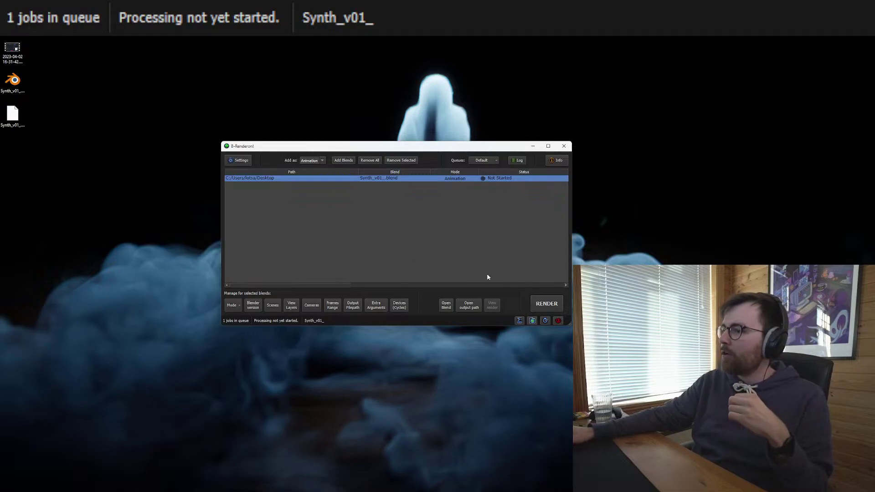
click(376, 306)
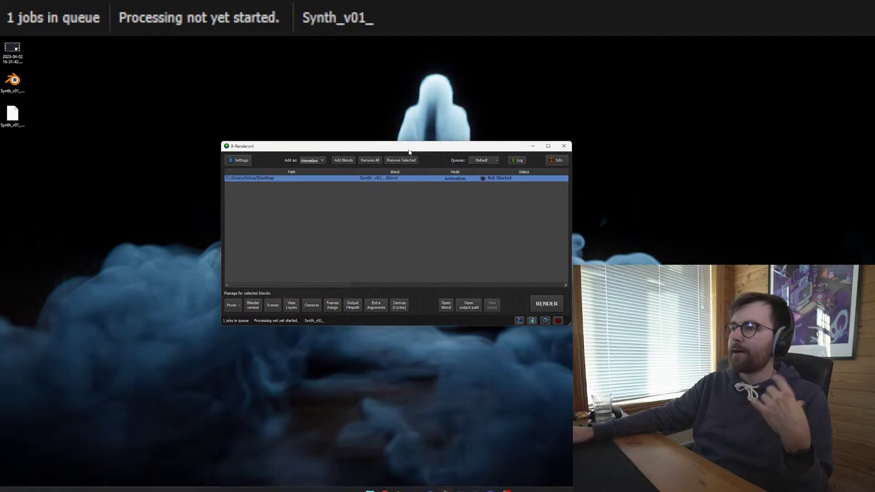
ctrl+click(413, 179)
click(413, 178)
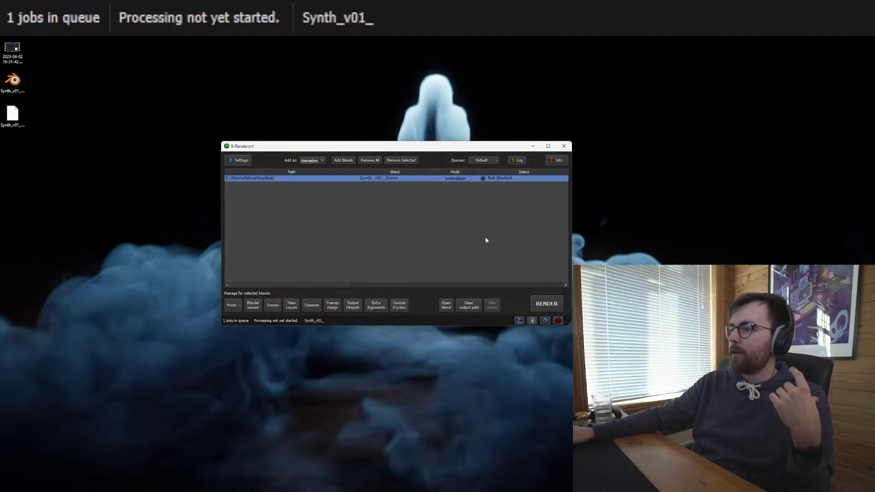
Step: Inspect the scheduling options for rendering start and stop times and close them without applying anything
click(549, 321)
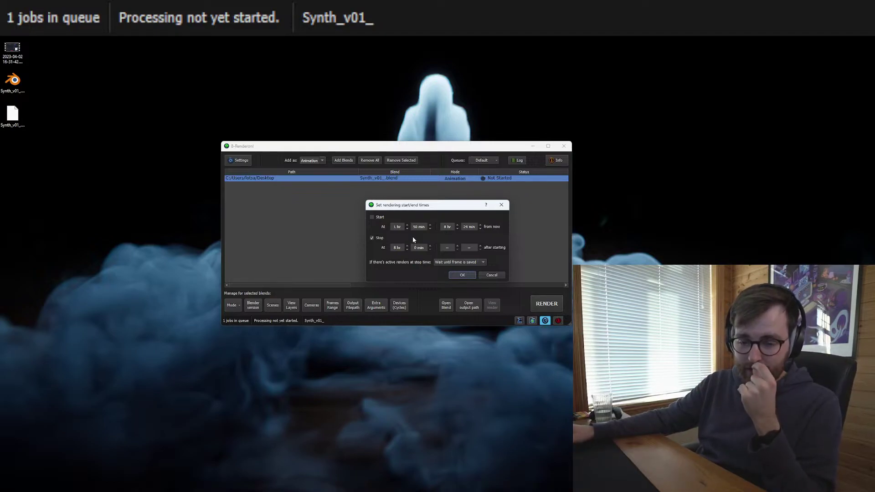
click(503, 275)
click(544, 321)
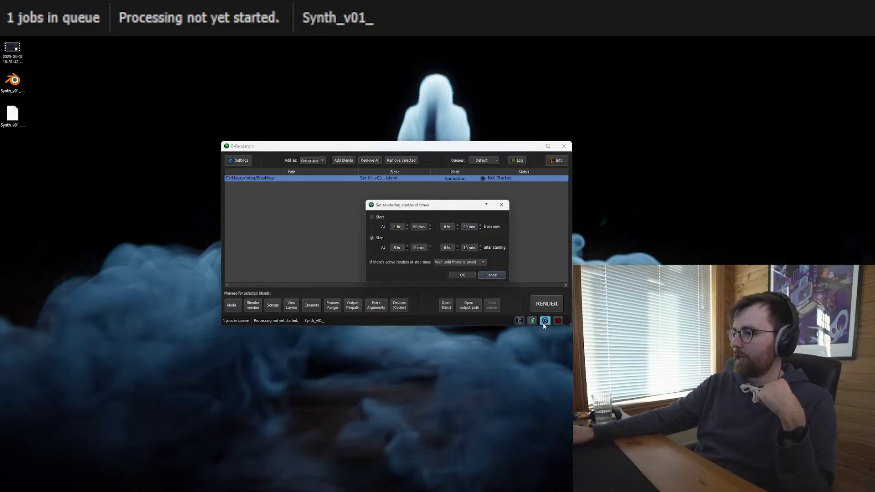
click(501, 205)
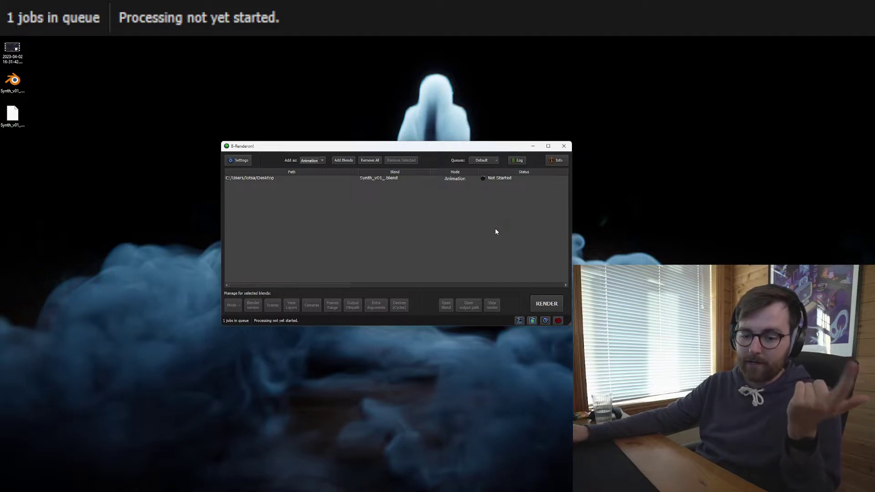
Step: Start rendering the queued Synth_v01_.blend animation
click(542, 304)
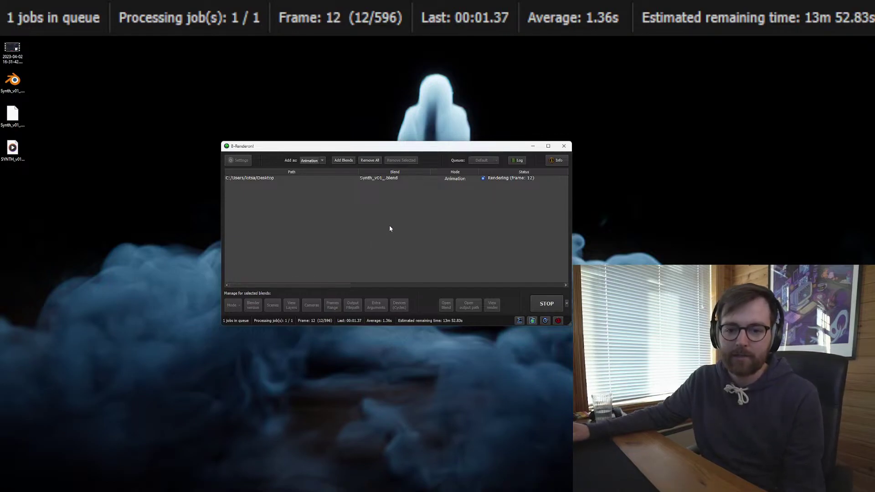
click(283, 84)
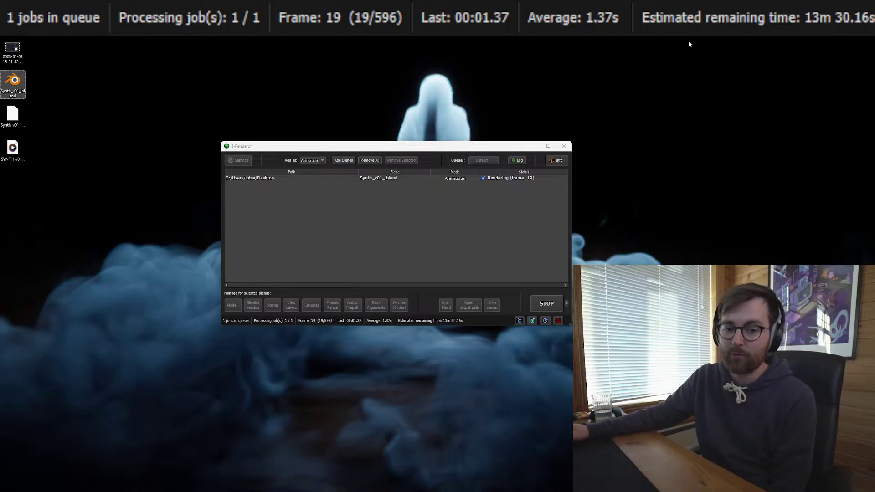
click(288, 114)
click(268, 149)
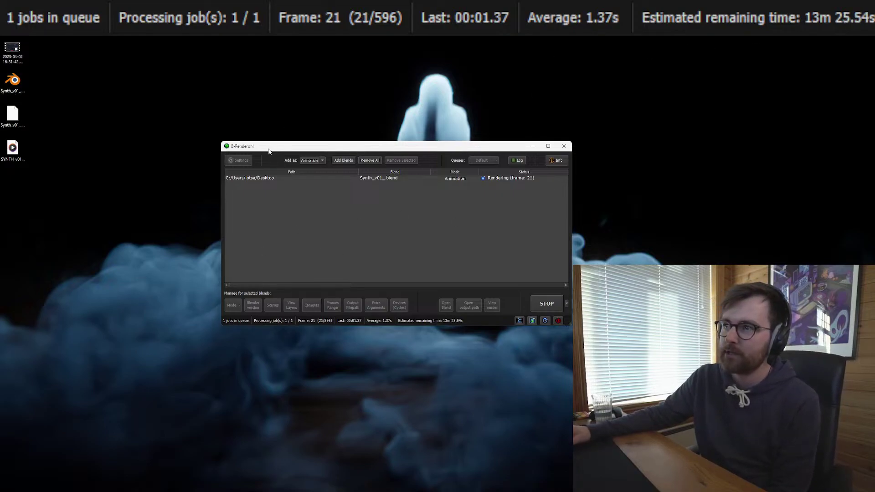
click(326, 128)
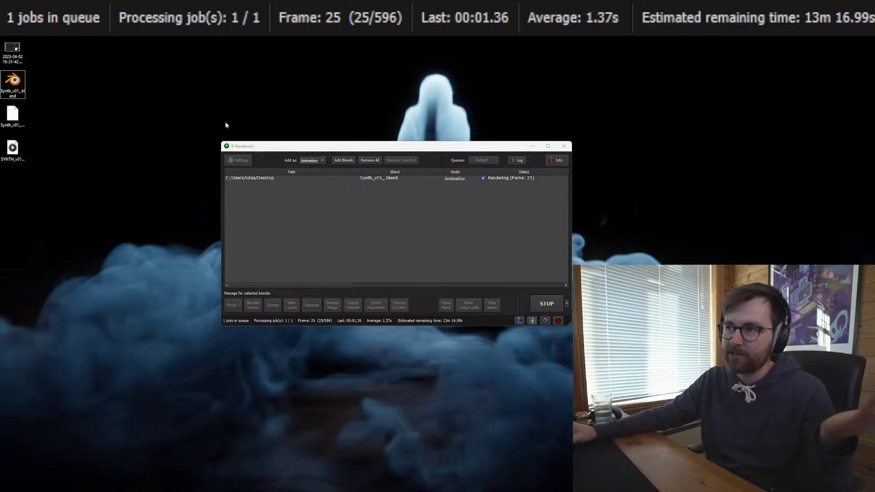
click(319, 237)
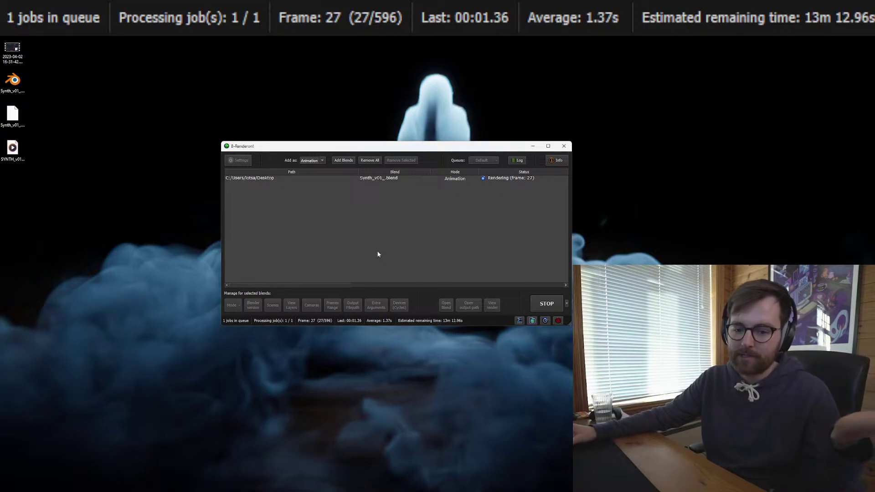
click(288, 115)
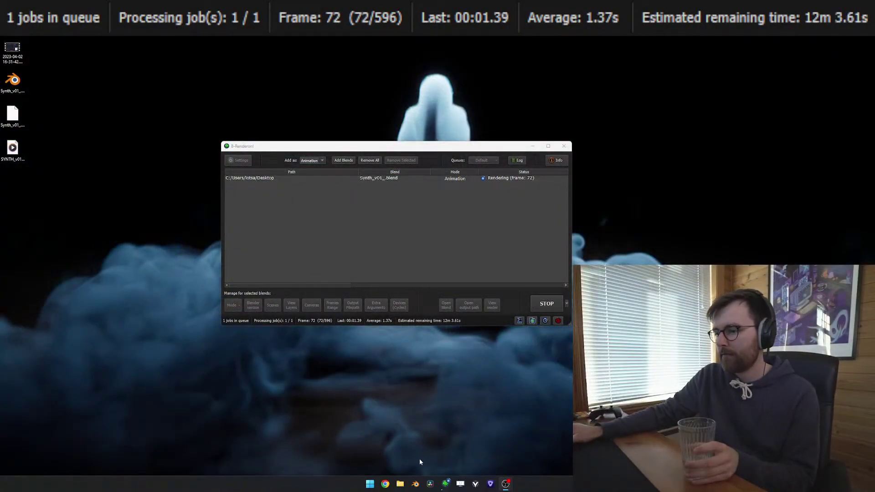
Step: Switch to Blender, check the Cycles render devices in the System preferences and close the preferences without changing anything
click(415, 483)
click(19, 6)
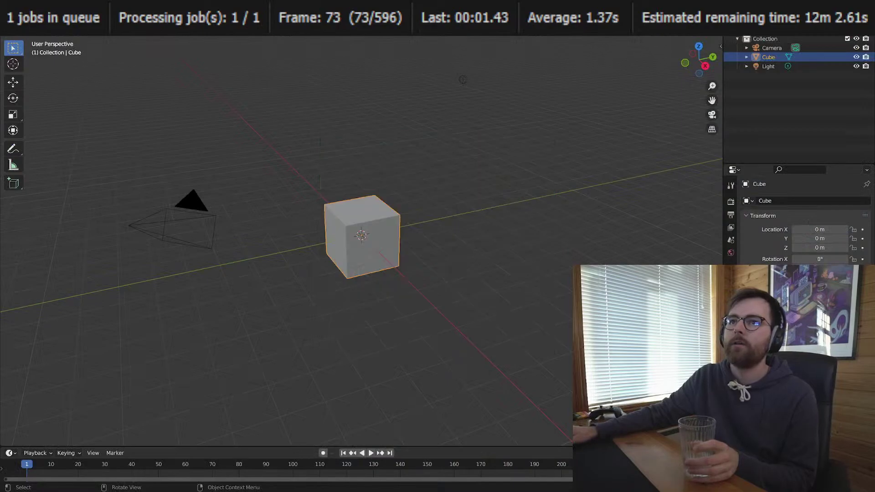
click(18, 5)
click(36, 5)
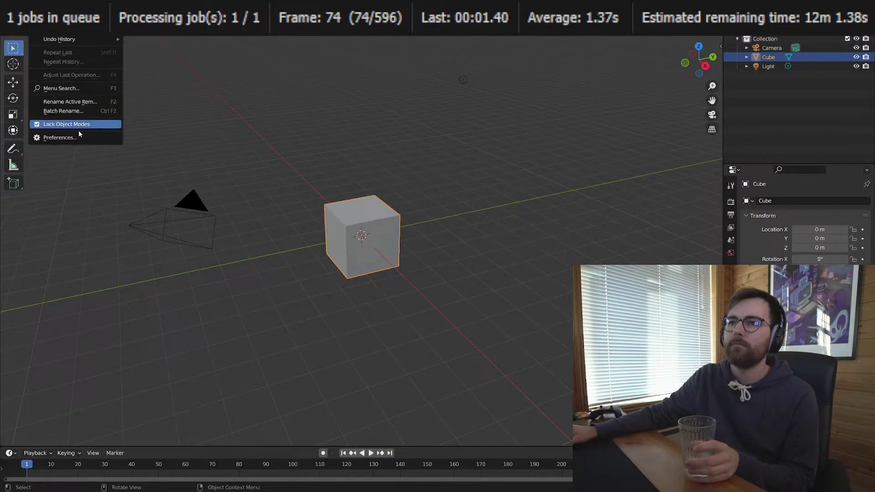
click(69, 137)
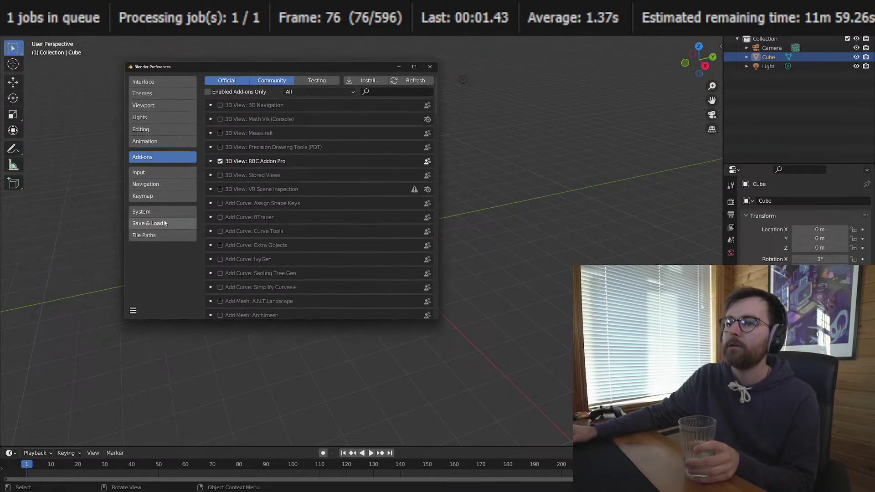
click(160, 209)
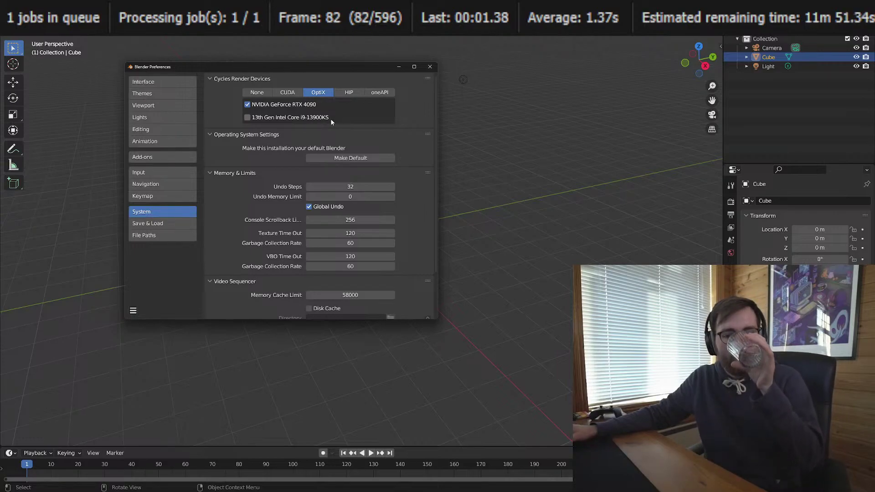
click(430, 66)
key(super+d)
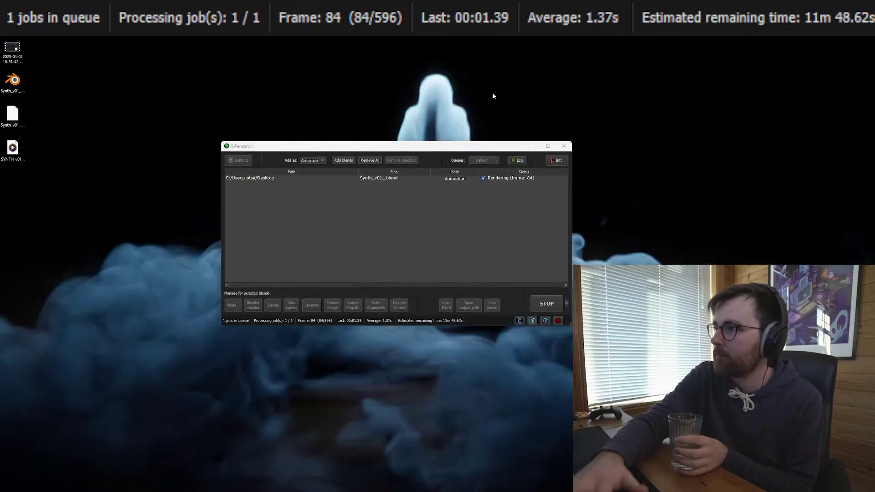
Step: Look through the project folders inside the Dropbox folder 2303 Mars 2023 and close the folder window
click(334, 130)
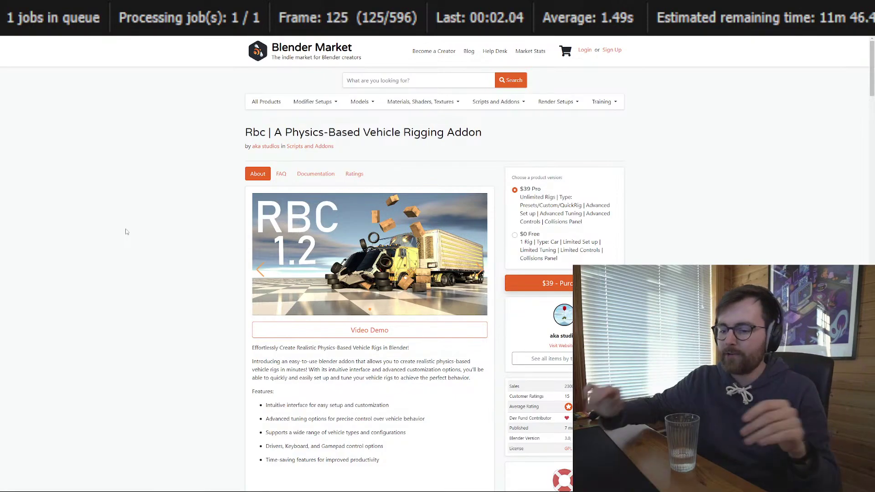
key(alt+Tab)
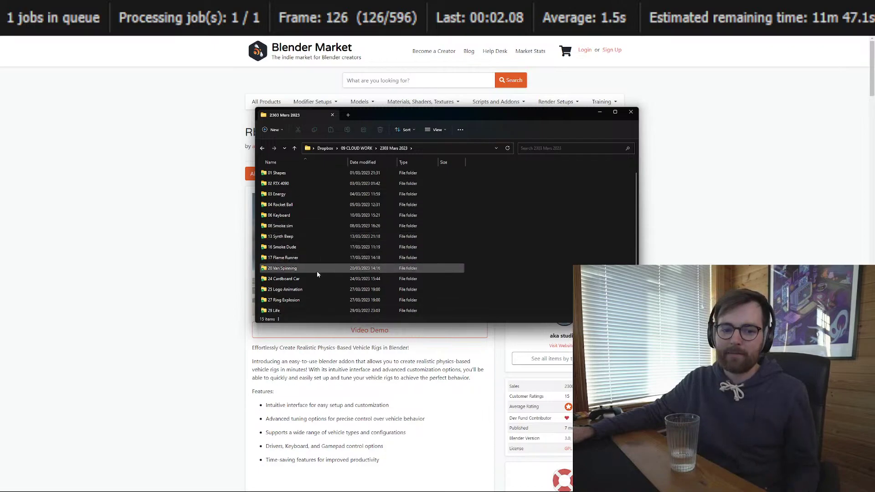
scroll(333, 291, down, 1)
scroll(333, 293, up, 1)
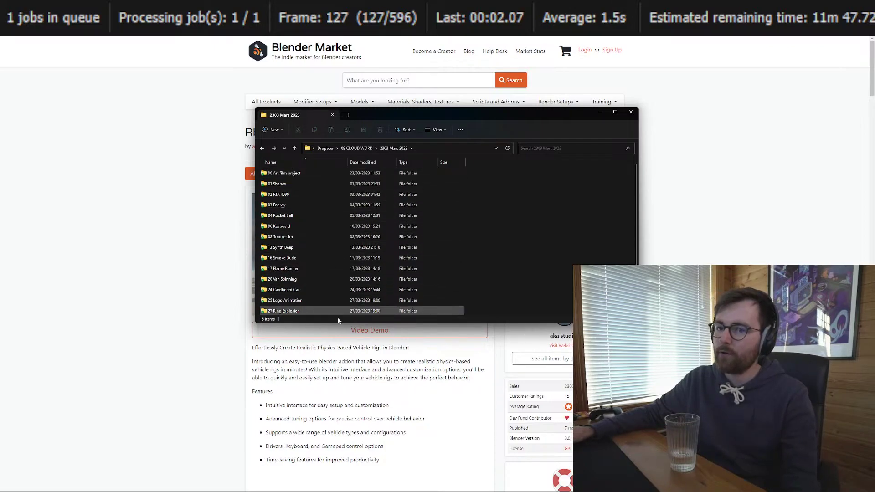
click(631, 112)
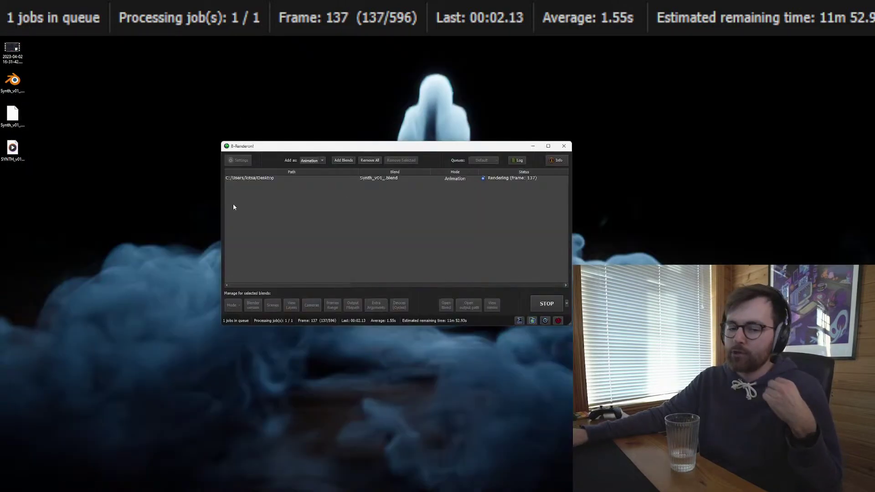
Step: Open Blender with the default scene and display the RBC add-on's rig options in the 3D viewport
key(super+d)
click(416, 484)
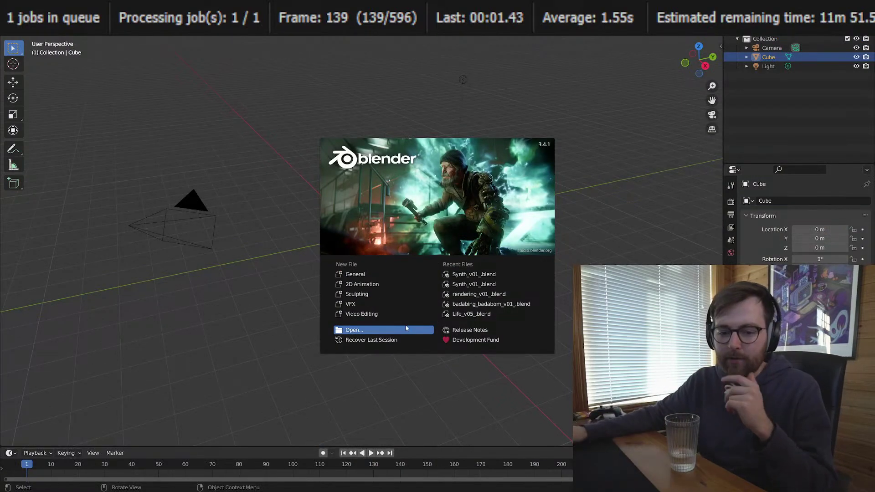
click(241, 237)
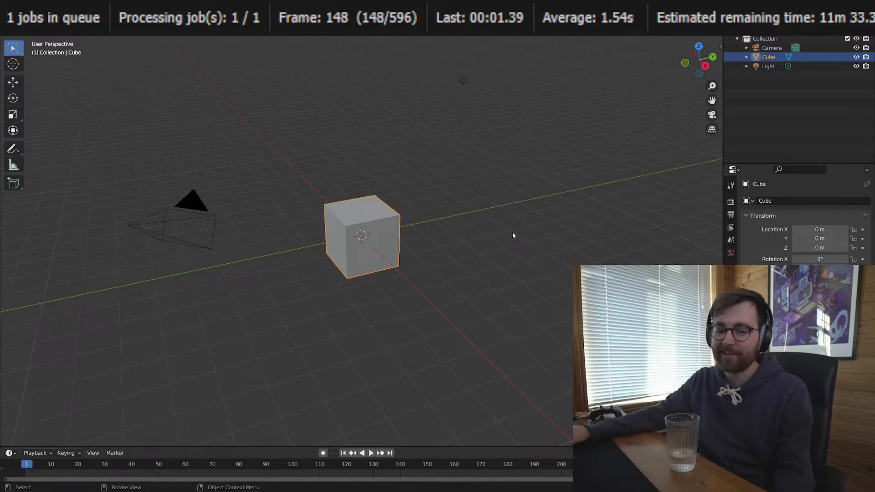
key(n)
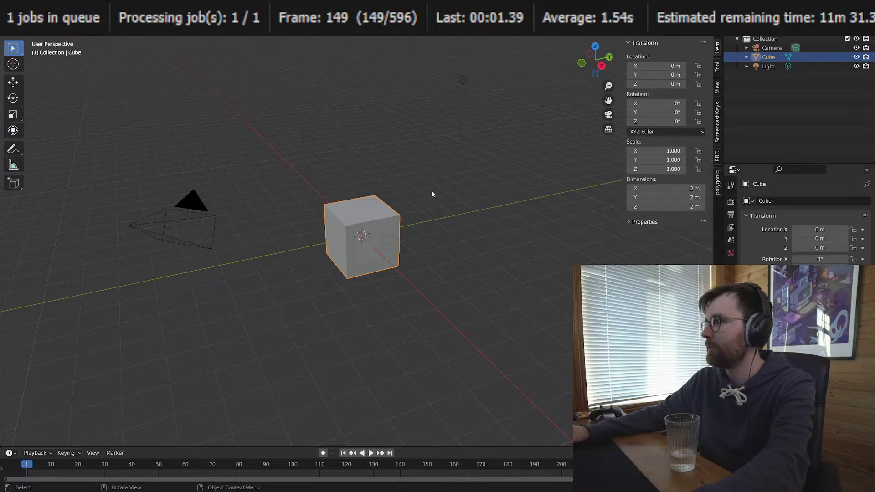
click(717, 156)
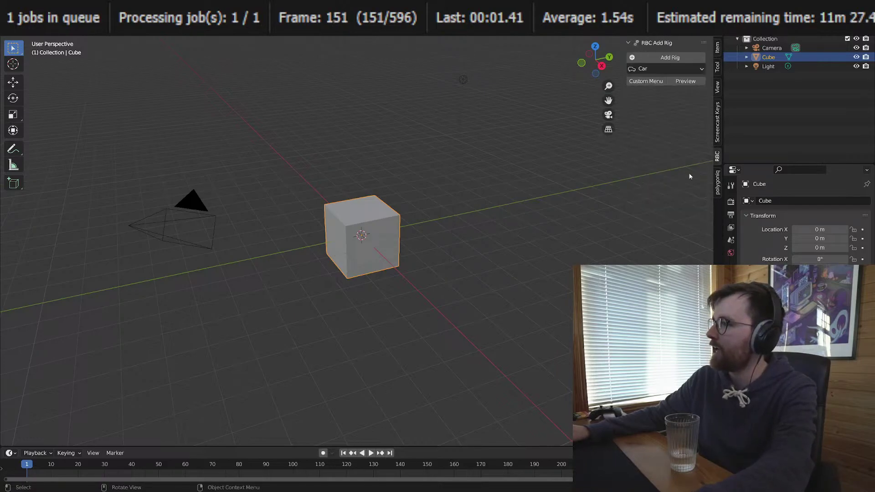
Step: Delete all default objects from the scene and add a new cube mesh at the origin
key(a)
key(x)
click(348, 175)
key(shift+a)
mouse_move(196, 146)
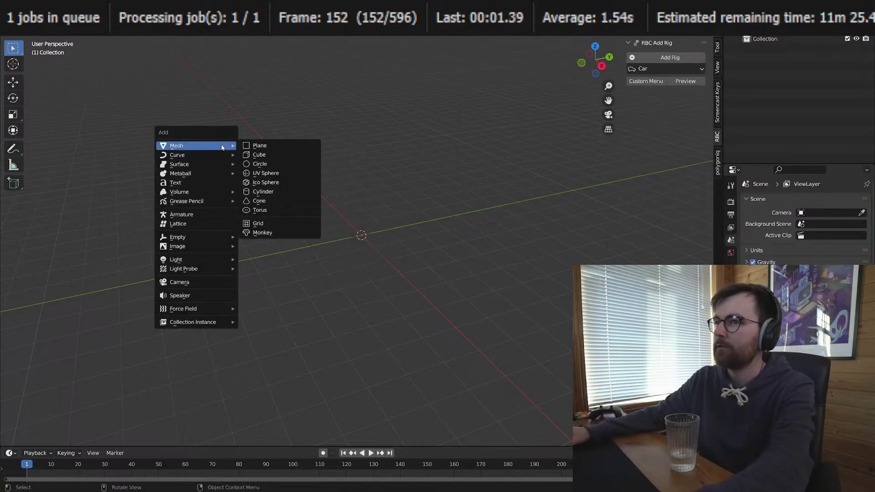
click(286, 154)
key(KP_Decimal)
scroll(559, 279, down, 2)
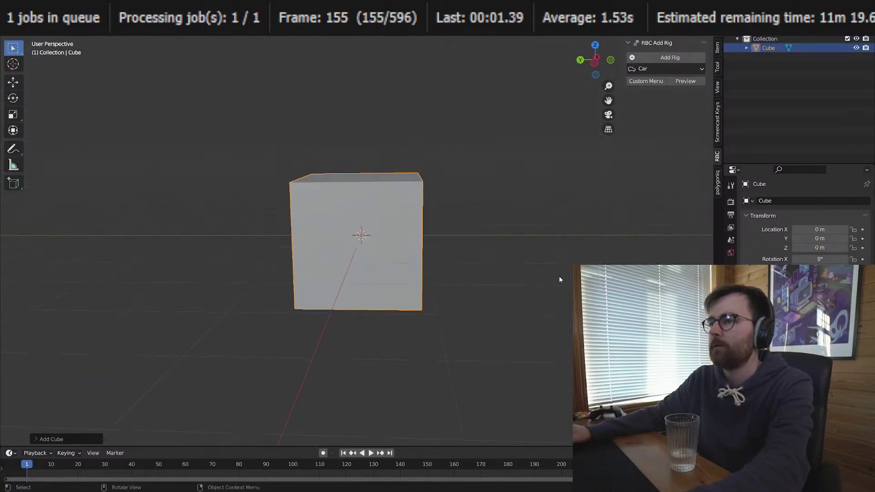
Step: Stretch the cube's mesh along Y and flatten it along Z into a low car-body box
key(Tab)
middle_drag(560, 279, 469, 279)
key(s)
click(465, 279)
scroll(410, 301, up, 1)
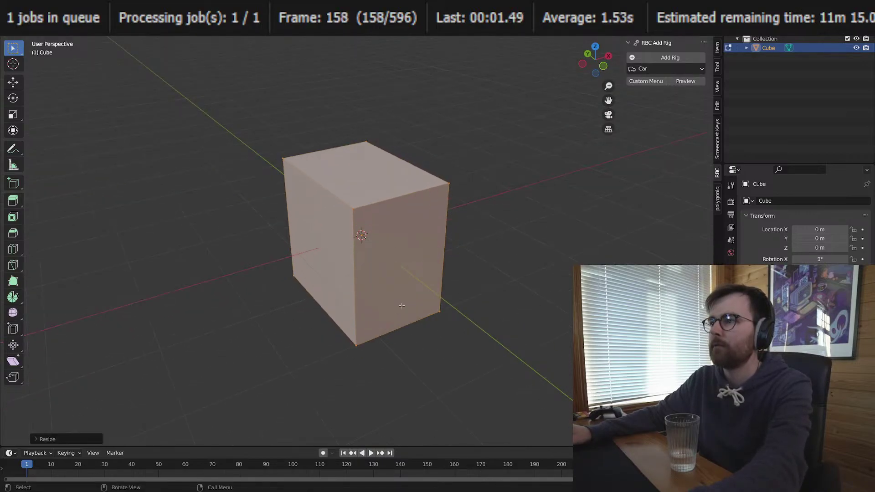
middle_drag(400, 304, 555, 271)
key(s)
key(z)
click(479, 277)
Step: Raise the box object along Z to a height of about 0.81 m
middle_drag(481, 278, 433, 249)
key(Tab)
key(g)
key(z)
click(489, 245)
Step: Extrude the box's front face forward and lower the new top face along Z to shape a hood
key(Tab)
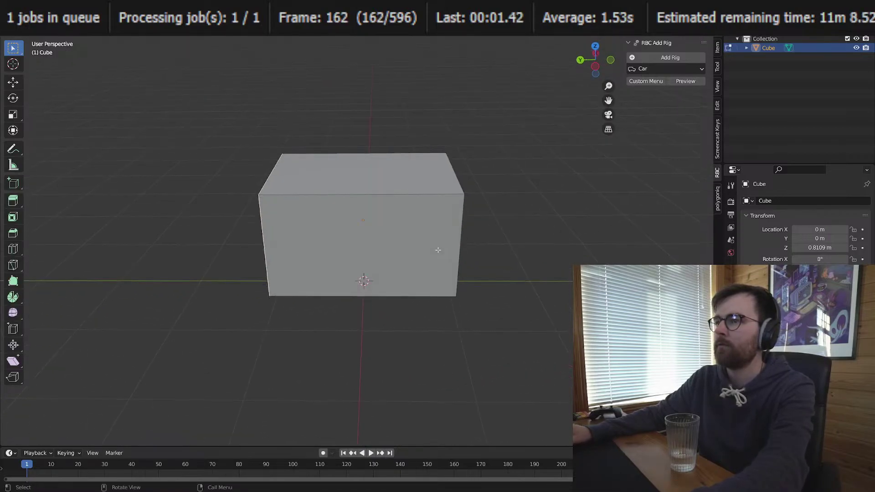
key(e)
click(370, 249)
click(241, 180)
middle_drag(242, 180, 384, 190)
key(g)
key(z)
click(377, 248)
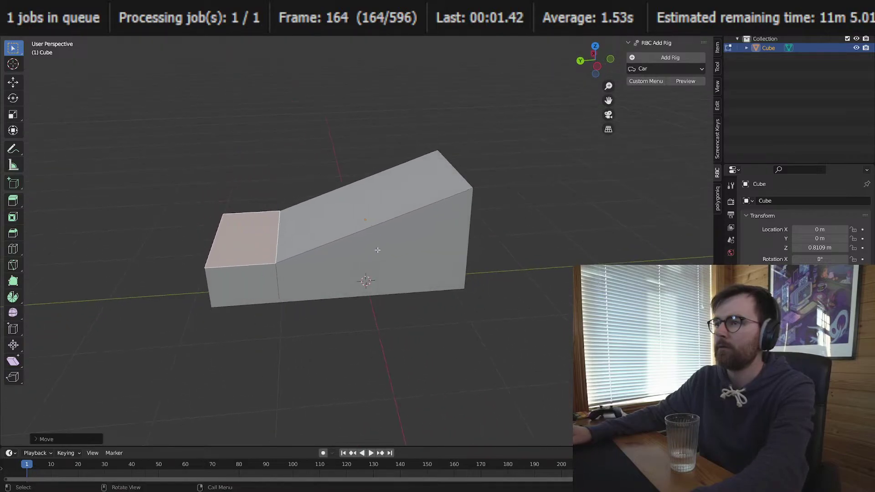
Step: Extrude the rear face backward to form the car's cabin and tail sections
mouse_move(377, 248)
middle_down()
mouse_move(396, 238)
mouse_move(486, 253)
mouse_move(374, 254)
middle_up()
key(e)
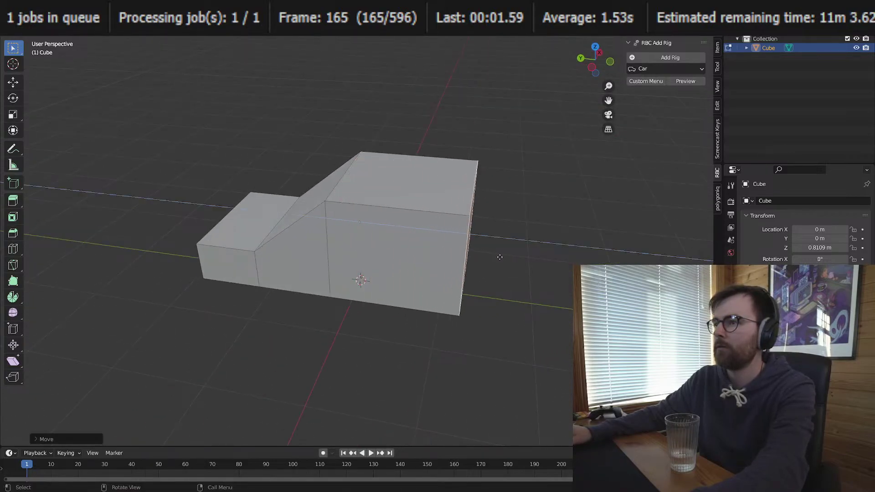
click(438, 255)
mouse_move(438, 256)
middle_down()
mouse_move(425, 248)
mouse_move(473, 253)
mouse_move(432, 249)
middle_up()
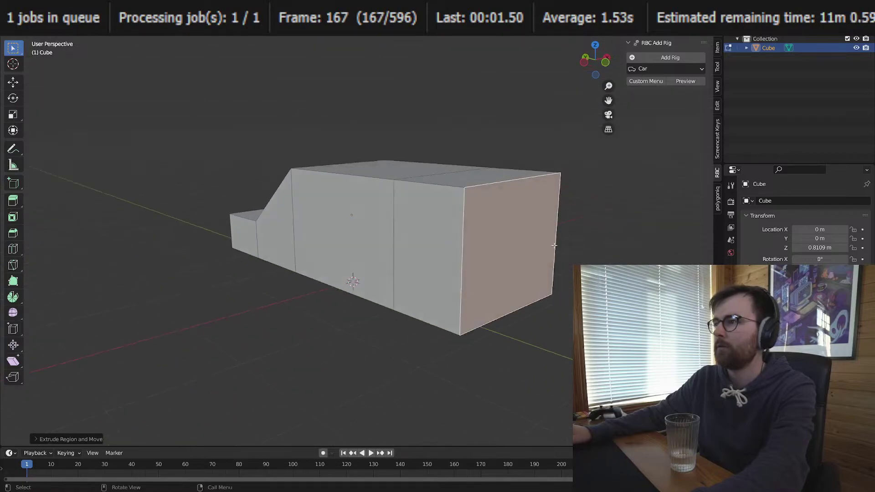
Step: Lower the tail's upper edge along Z and bevel the rear roof edge into a 5-segment curve
key(2)
click(511, 177)
key(g)
key(z)
click(510, 244)
mouse_move(509, 244)
middle_down()
mouse_move(527, 248)
mouse_move(494, 258)
mouse_move(521, 250)
mouse_move(493, 245)
middle_up()
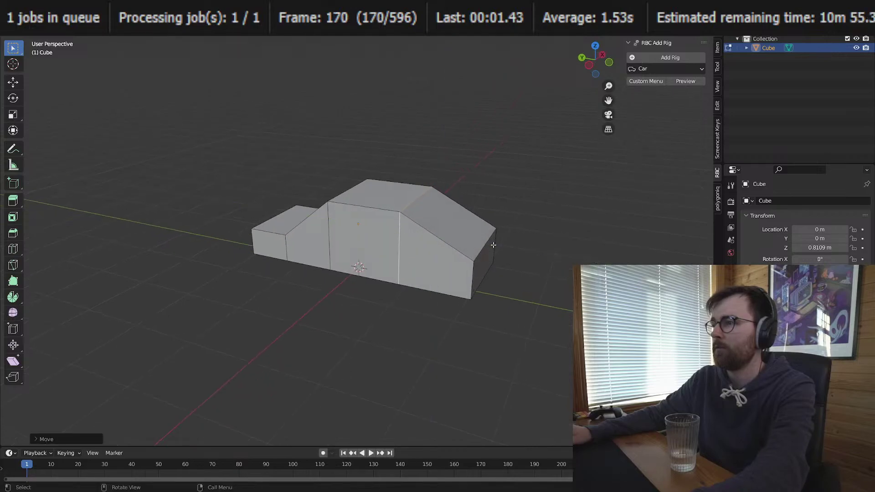
key(ctrl+b)
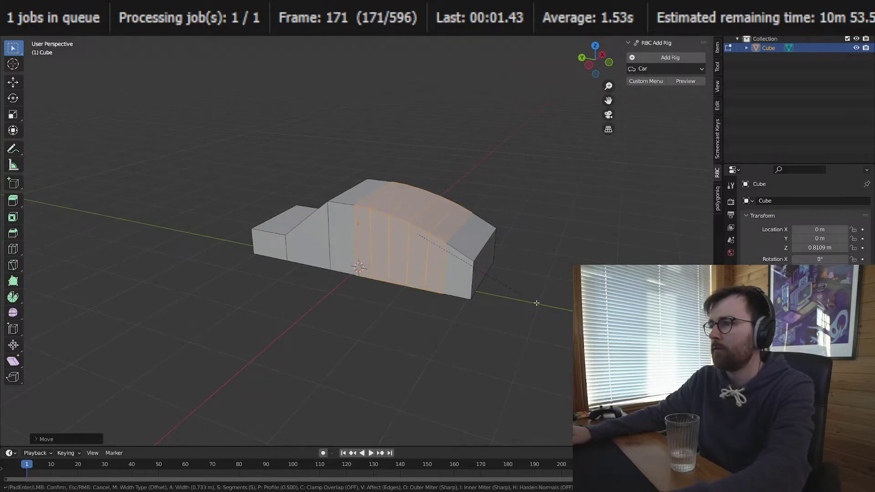
click(545, 305)
middle_drag(545, 305, 448, 282)
Step: Rescale the entire car body mesh and return to Object Mode
key(a)
key(s)
click(481, 277)
key(alt+a)
key(Tab)
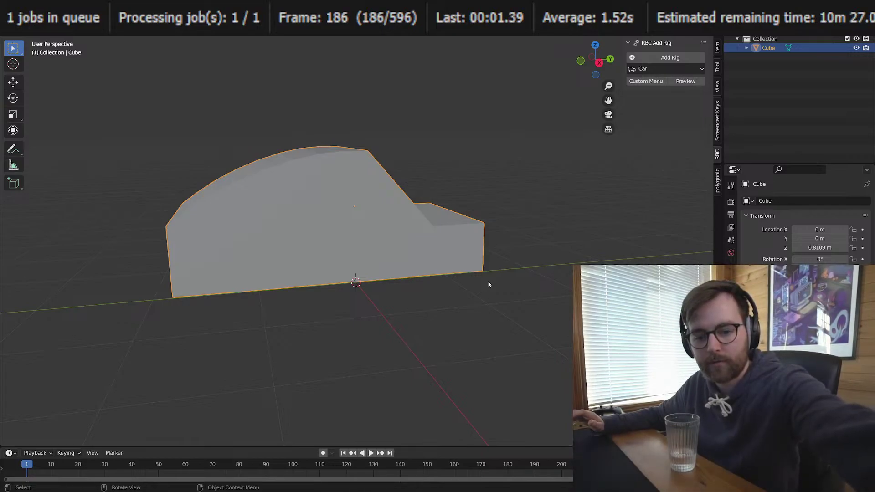
Step: Add a cylinder mesh at the origin as the basis for a wheel
middle_drag(469, 252, 378, 248)
click(300, 220)
key(shift+a)
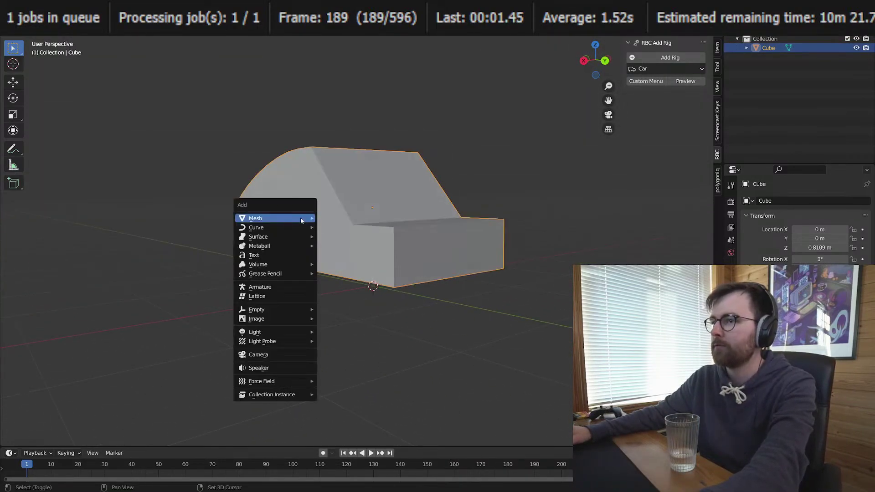
mouse_move(301, 220)
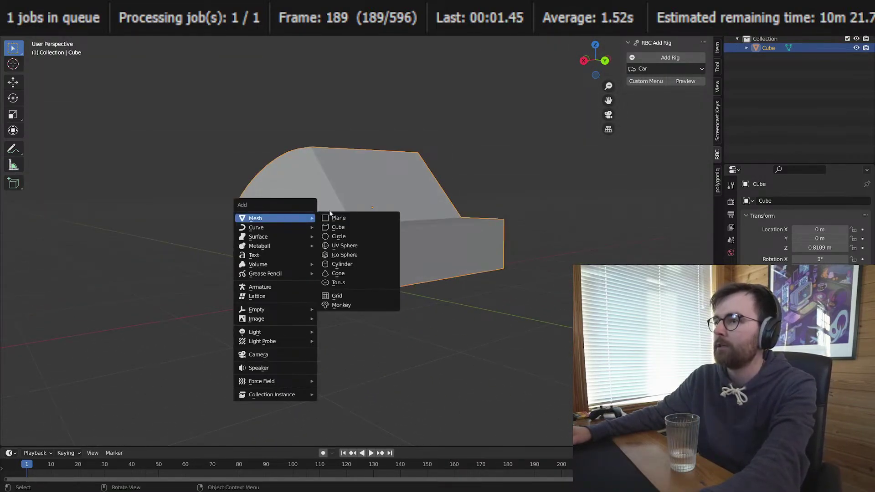
click(346, 264)
click(36, 439)
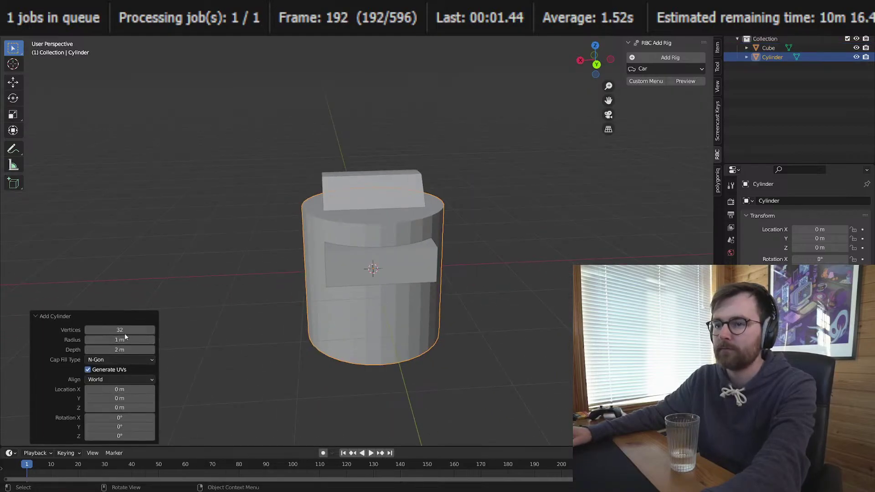
click(39, 315)
Step: Shrink the cylinder to wheel size with its axis along X and move it to about X 0.89 m
key(Tab)
key(s)
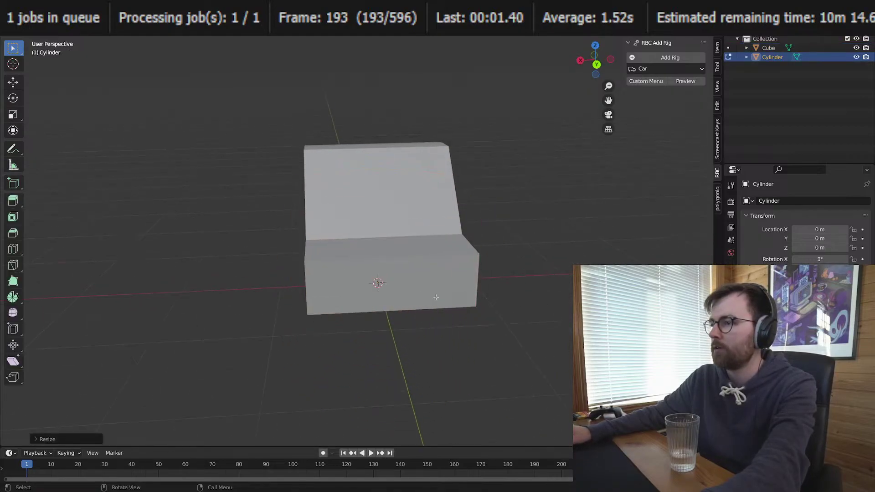
click(436, 297)
key(Tab)
key(g)
key(x)
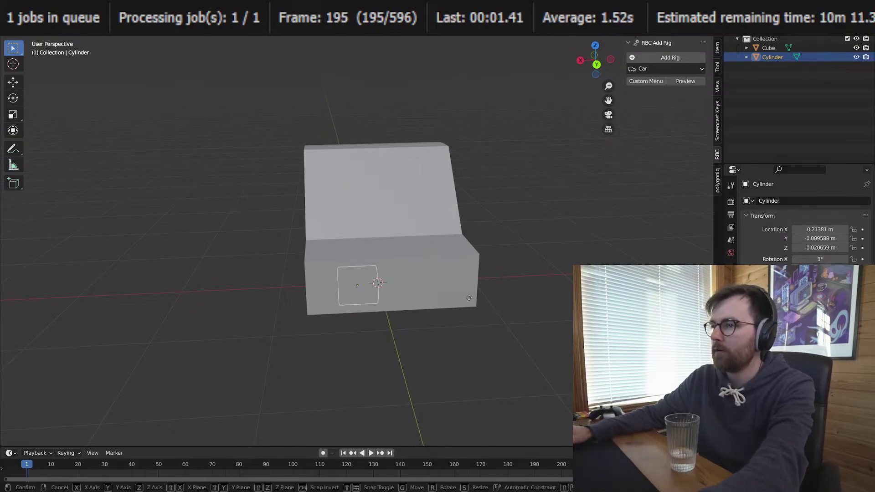
click(377, 298)
Step: Adjust the wheel cylinder's proportions by scaling its mesh in Edit Mode
middle_drag(377, 298, 496, 324)
key(Tab)
key(s)
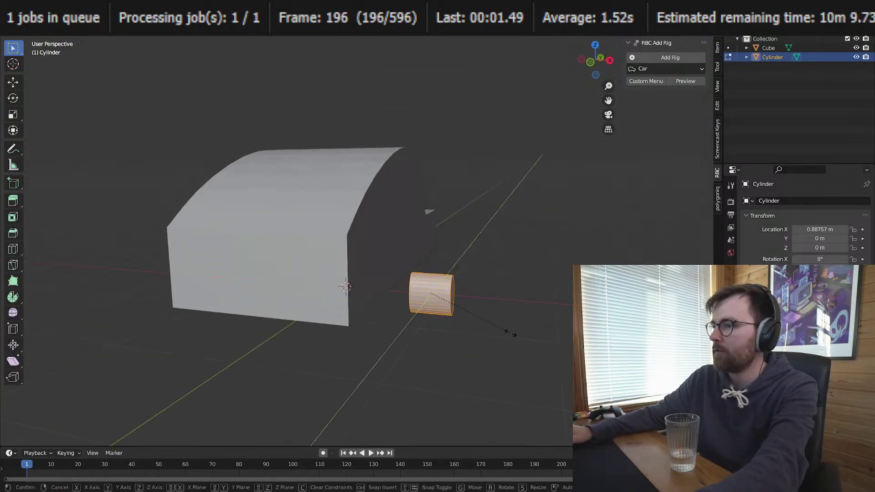
click(494, 325)
key(Tab)
Step: Move the wheel under the car's rear to about Y -1.31 m, Z 0.21 m and enlarge its mesh in Edit Mode
key(KP_3)
key(KP_1)
key(KP_3)
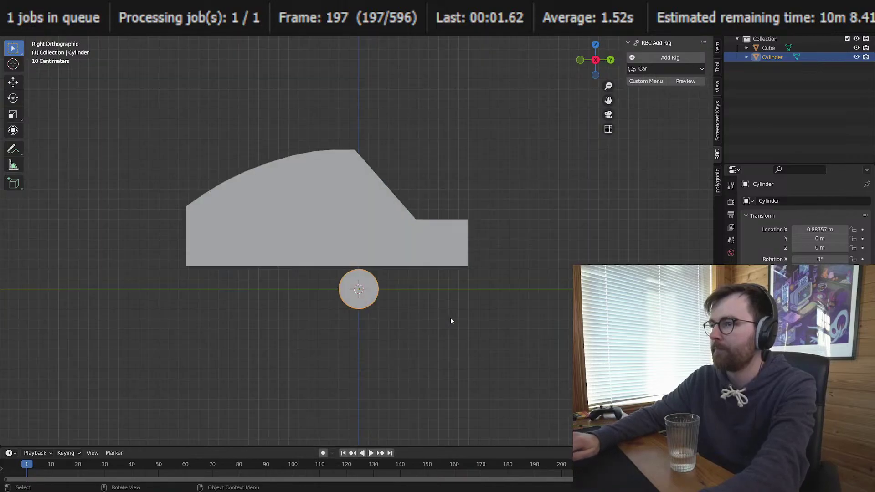
key(g)
click(273, 317)
key(Tab)
key(s)
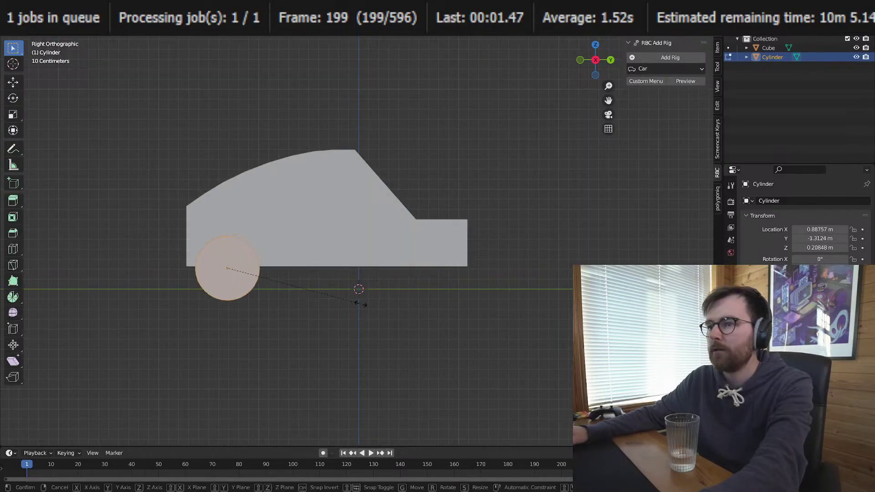
click(335, 314)
key(Tab)
Step: Duplicate the wheel to the front of the car and shift both wheels outward along X to about 1.03 m
key(shift+d)
click(447, 293)
middle_drag(447, 293, 435, 342)
shift+click(239, 184)
middle_drag(410, 198, 385, 184)
key(g)
key(x)
click(380, 189)
Step: Duplicate the front and rear wheels along X to the car's opposite side, at about X -0.98 m
middle_drag(476, 205, 407, 211)
key(KP_7)
key(shift+d)
key(x)
click(378, 261)
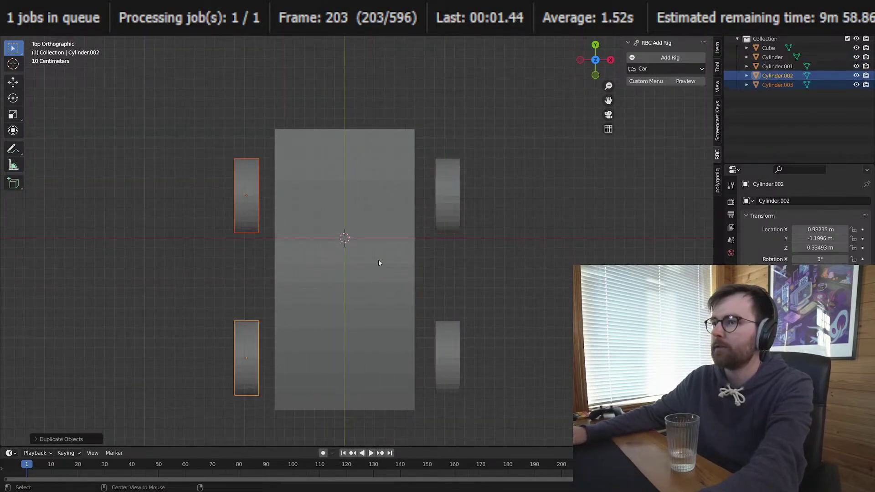
middle_drag(378, 260, 510, 248)
key(KP_7)
click(513, 247)
scroll(510, 247, up, 2)
middle_drag(426, 248, 462, 287)
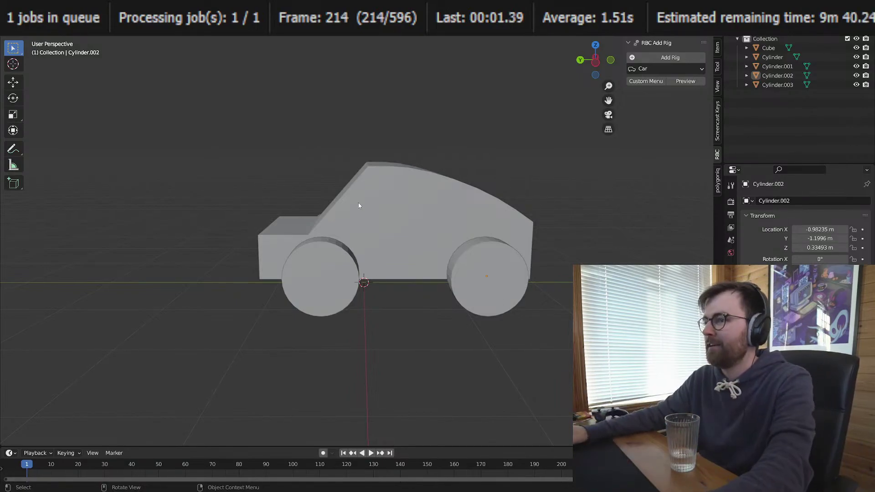
Step: Select the car body and save the file to the Desktop as Car_v01_.blend
middle_drag(441, 209, 424, 237)
click(392, 229)
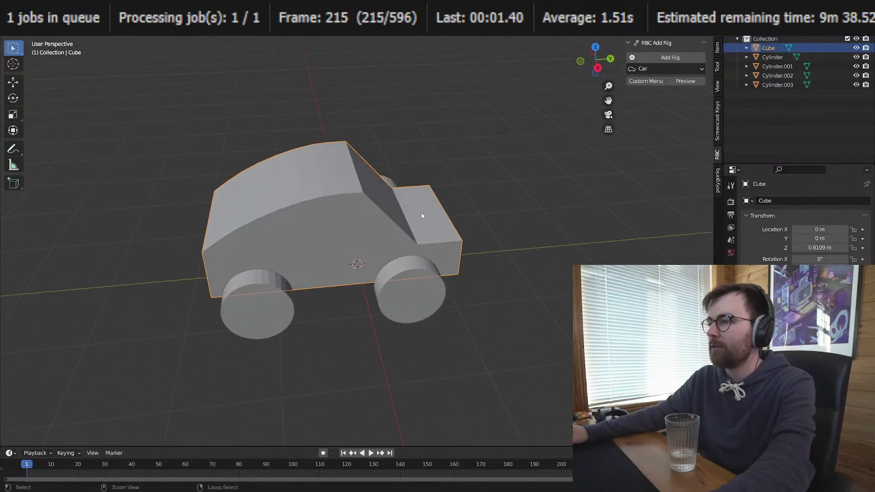
key(ctrl+s)
click(342, 368)
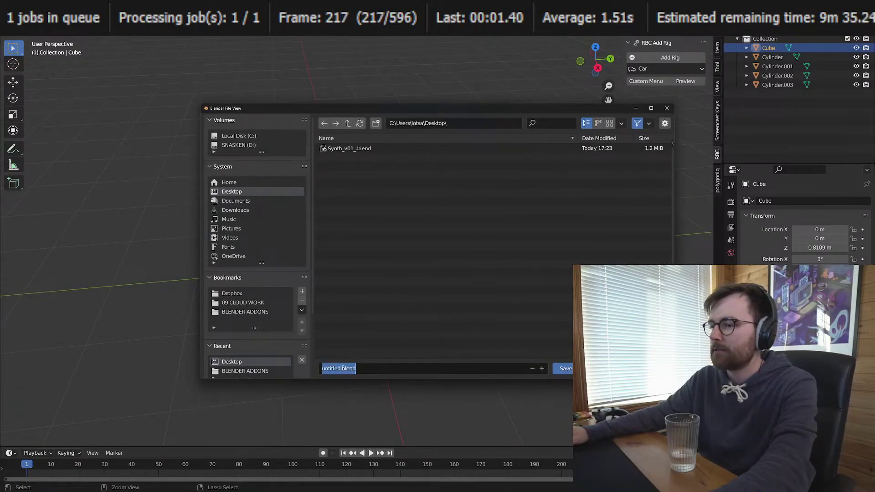
text(Car_v01_)
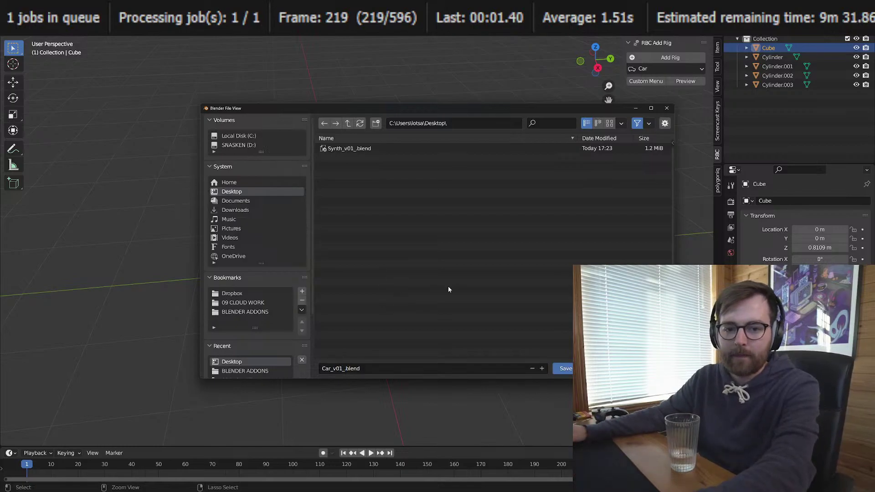
key(Return)
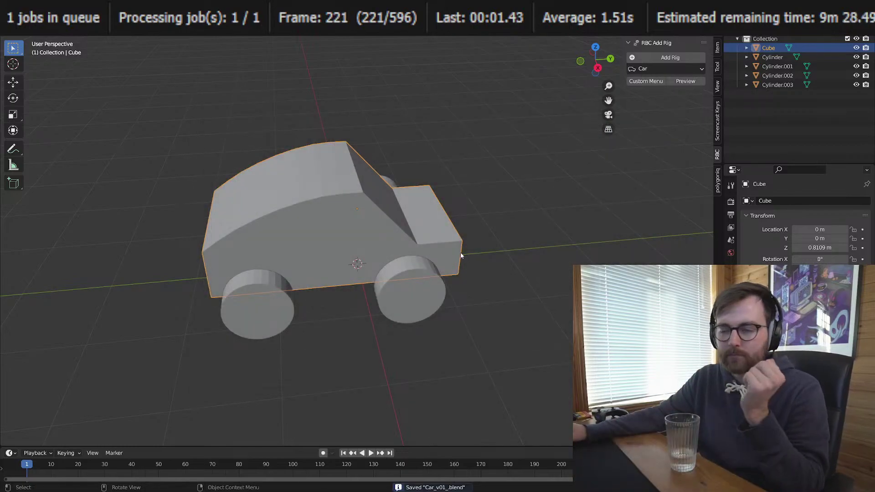
Step: Add an RBC rig of type Car and assign the car body mesh as its Vehicle Body
middle_drag(433, 223, 567, 106)
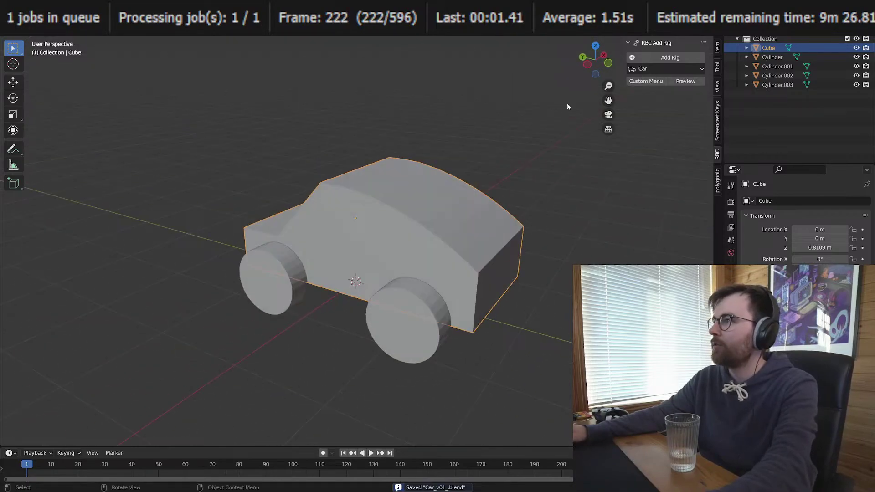
click(663, 58)
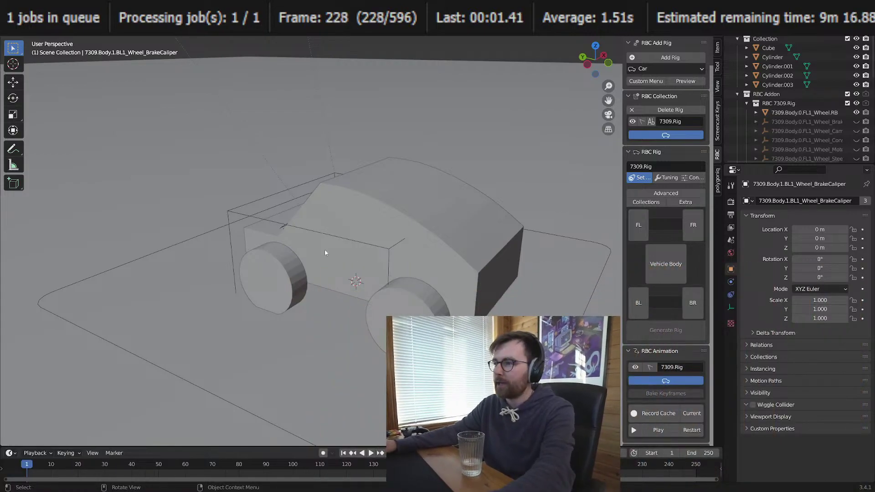
click(442, 204)
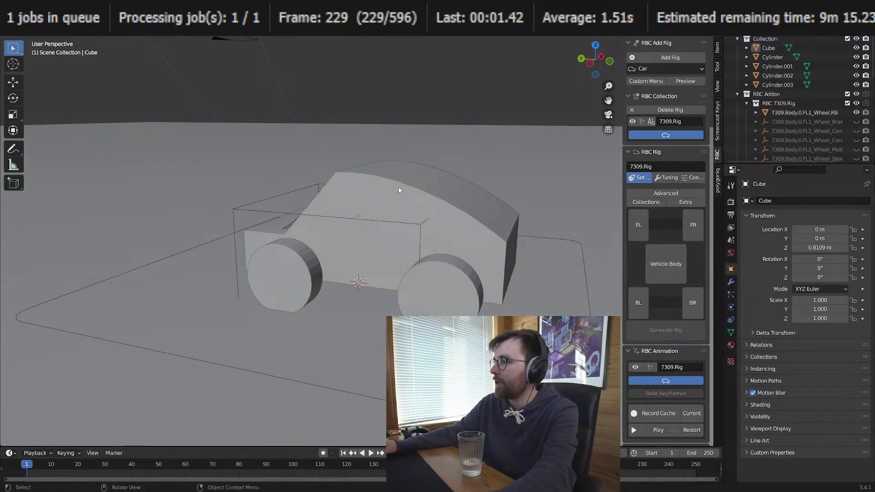
click(403, 190)
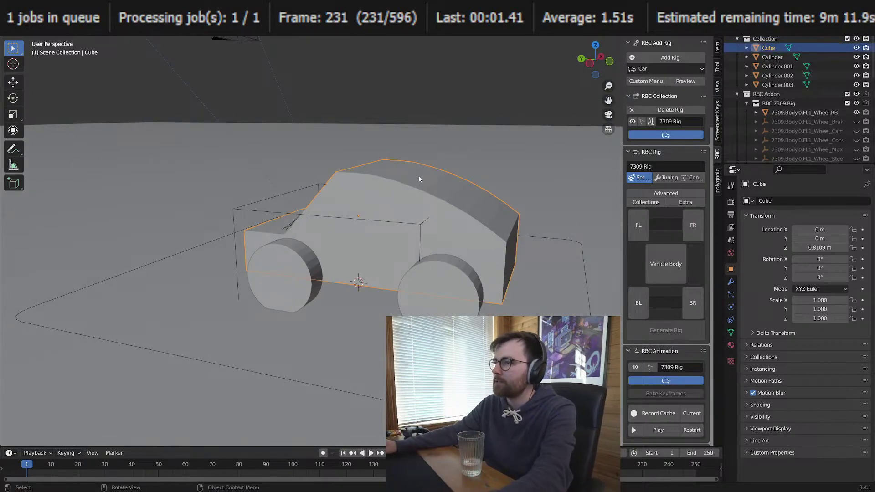
click(665, 264)
Step: Assign the four wheel cylinders to the rig's FL, FR, BR and BL wheel slots
middle_drag(456, 214, 394, 243)
click(270, 243)
click(639, 229)
middle_drag(471, 225, 497, 228)
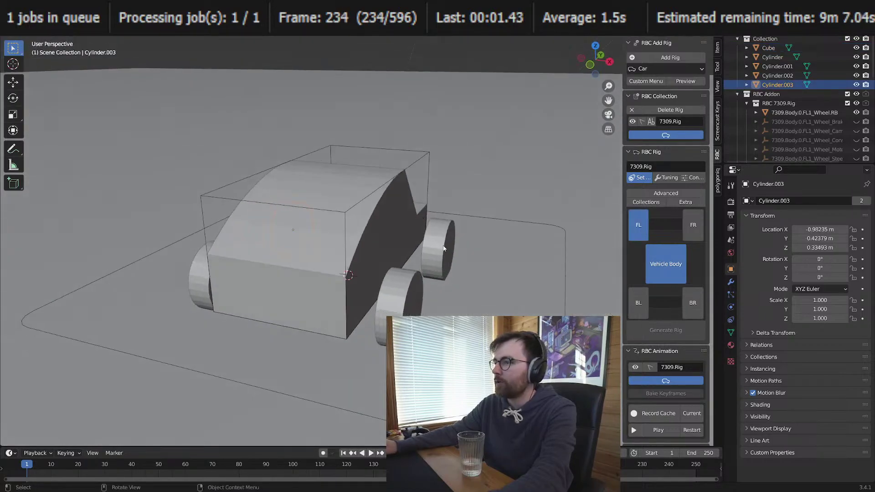
click(438, 248)
click(406, 294)
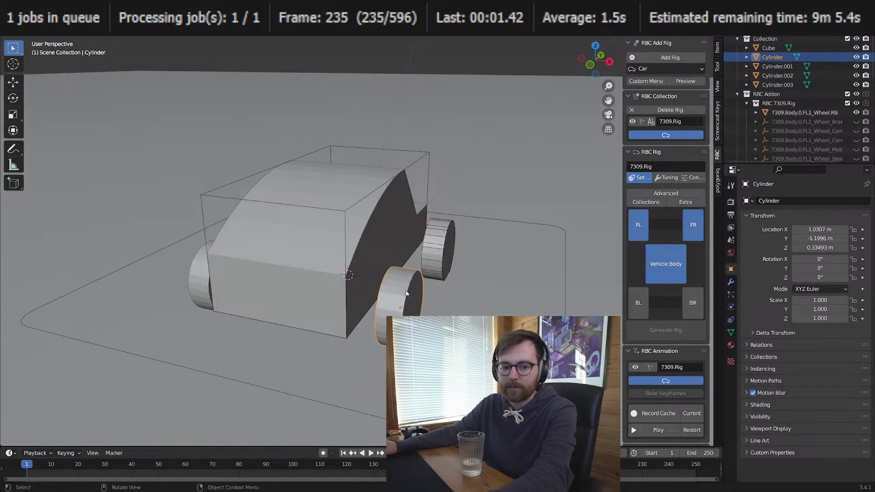
click(693, 302)
middle_drag(456, 273, 319, 280)
click(287, 296)
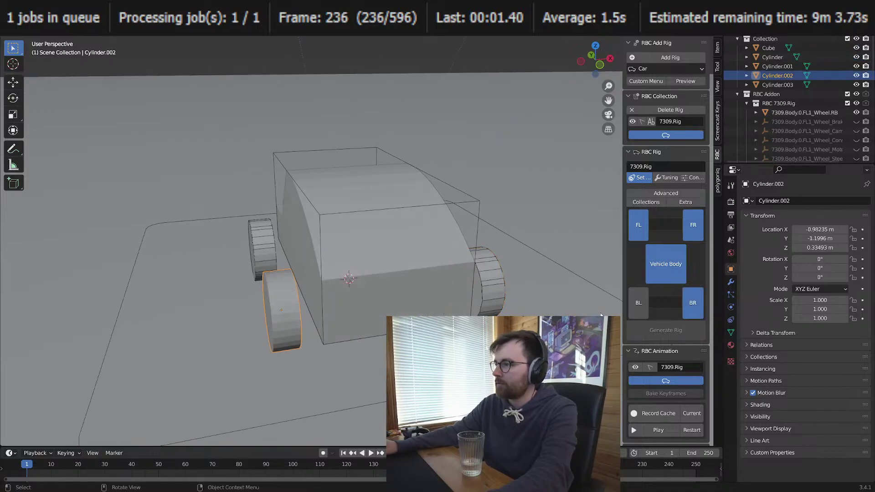
click(638, 303)
Step: Generate the vehicle rig from the assigned body and wheels
middle_drag(524, 276, 396, 273)
click(657, 331)
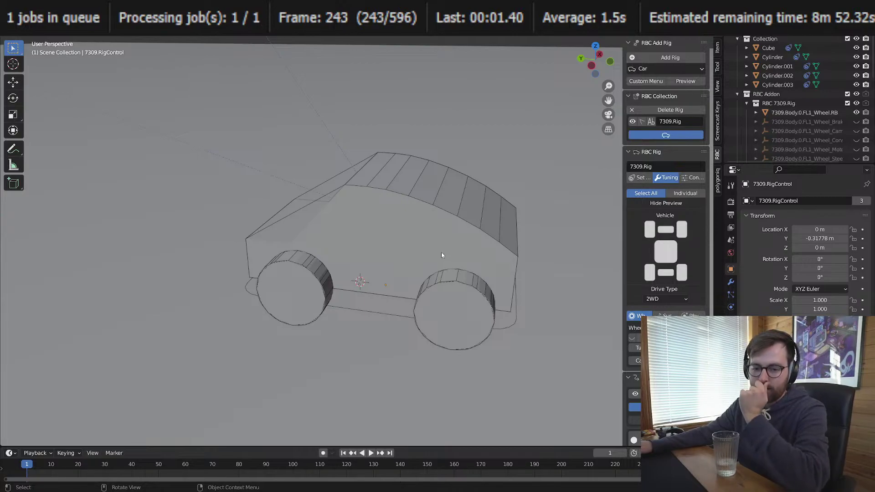
ctrl+scroll(637, 56, up, 1)
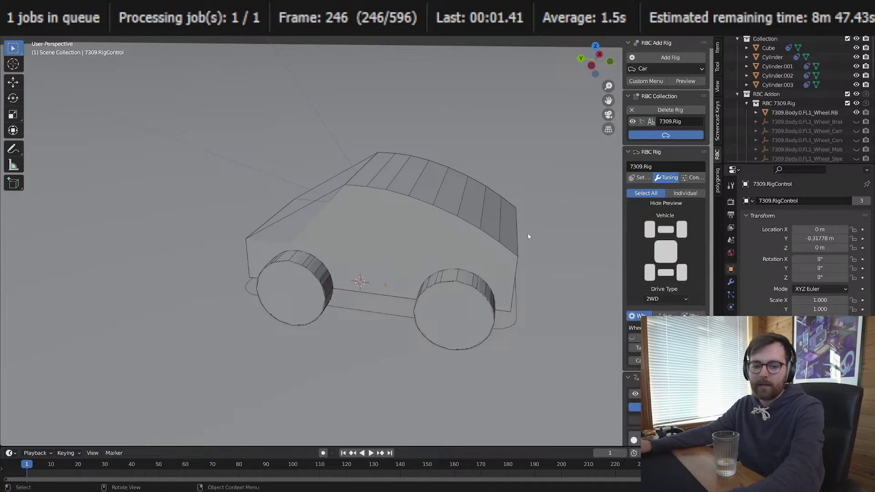
Step: Test-drive the rig during playback with Drive at -9.06 and Steering varied between -1.0 and 1.0, and return to frame 1
click(690, 179)
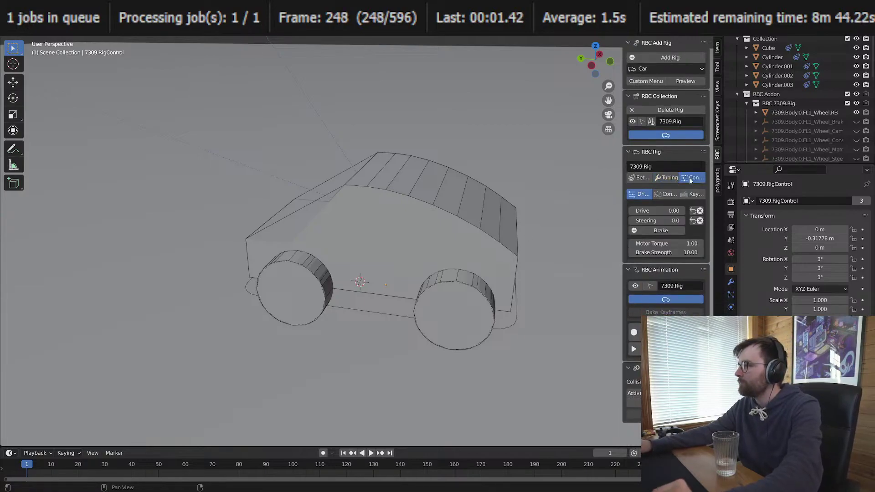
click(677, 195)
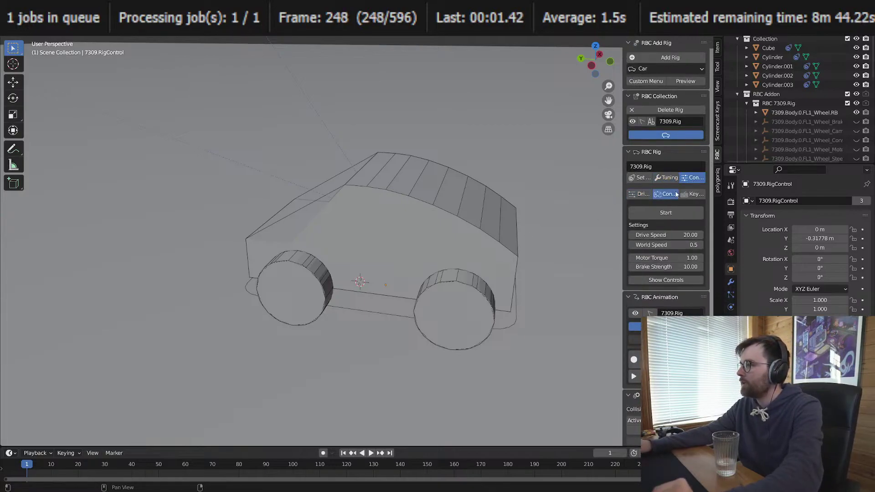
click(647, 194)
scroll(498, 237, down, 3)
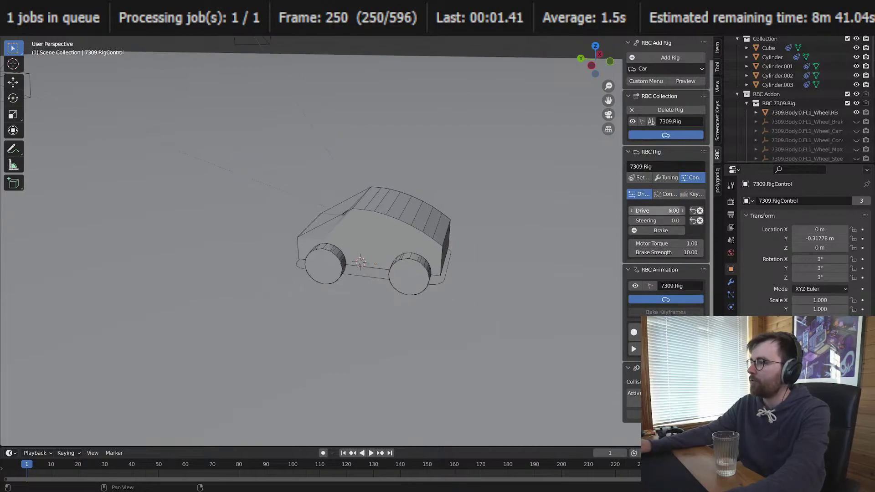
key(space)
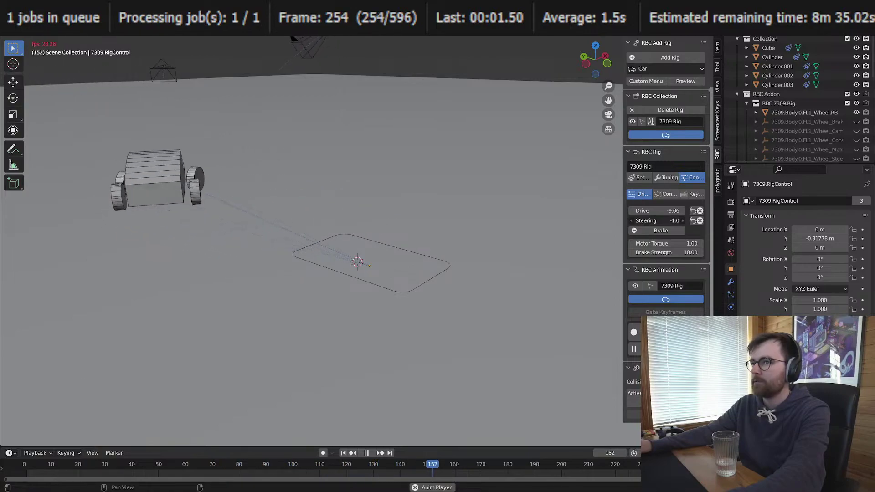
key(space)
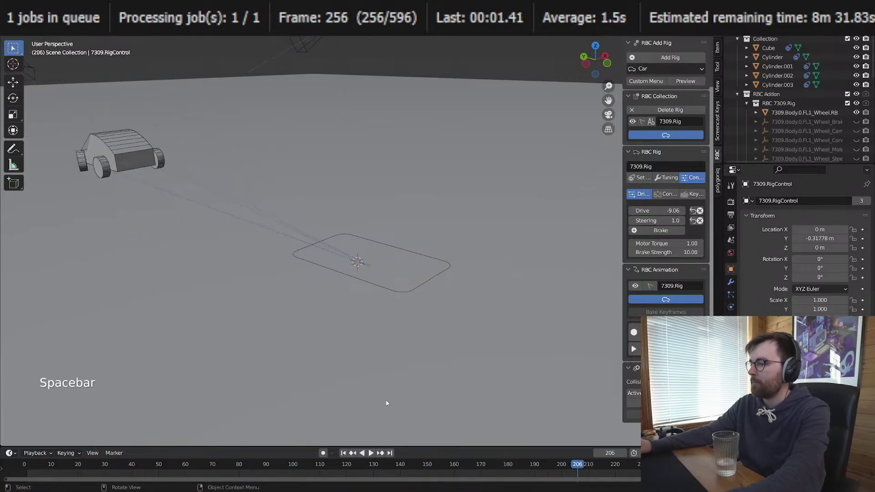
click(344, 453)
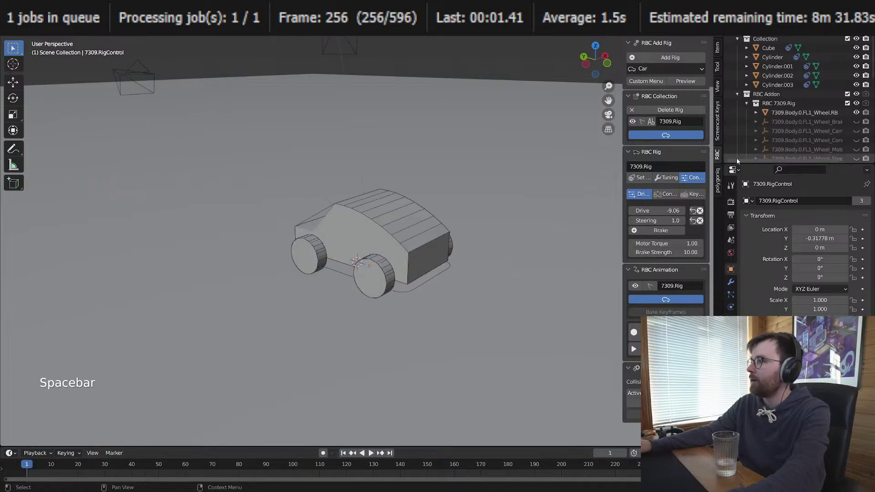
click(693, 219)
Step: Start the rig's controller mode, drive the car with the gamepad, and stop back at frame 1
click(675, 196)
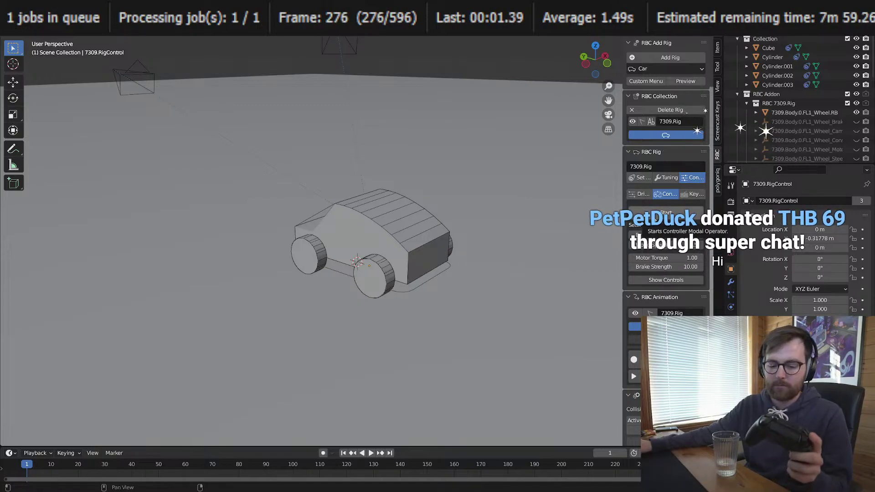
click(659, 214)
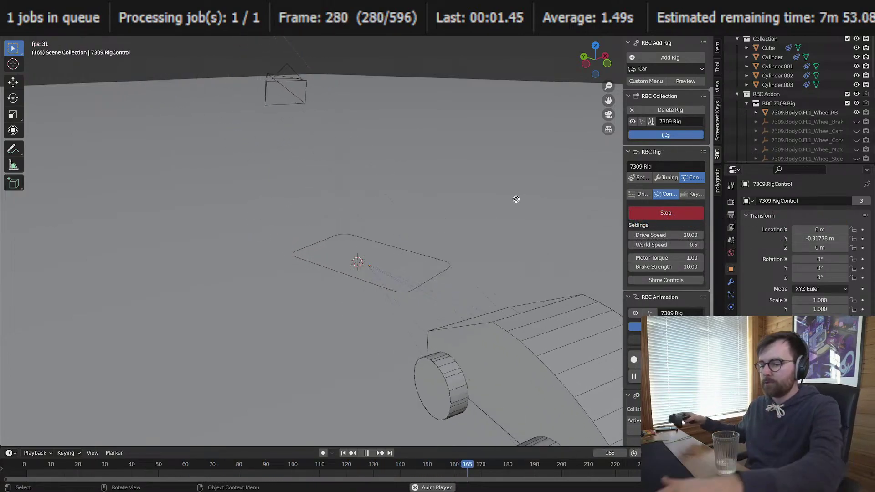
key(space)
click(343, 453)
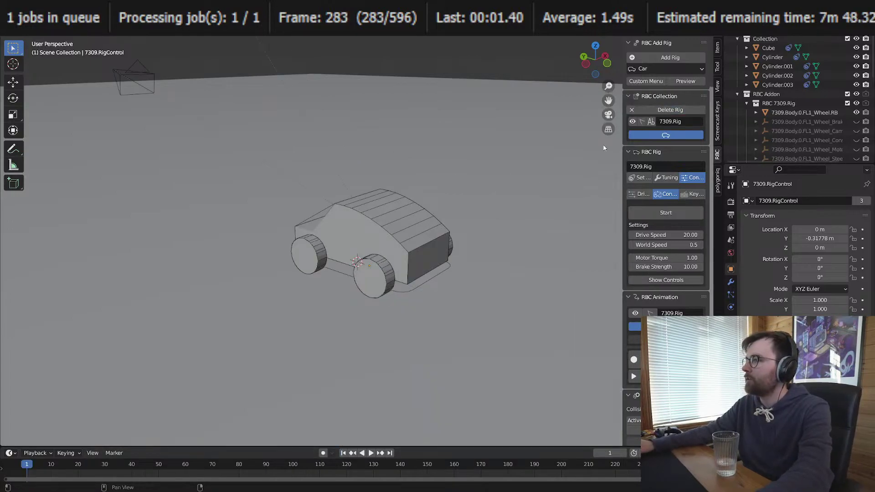
Step: Undo the test drives and all rigging back to the unrigged car meshes
key(ctrl+z)
key(ctrl+z)
key(ctrl+z)
key(ctrl+z)
key(ctrl+z)
key(ctrl+z)
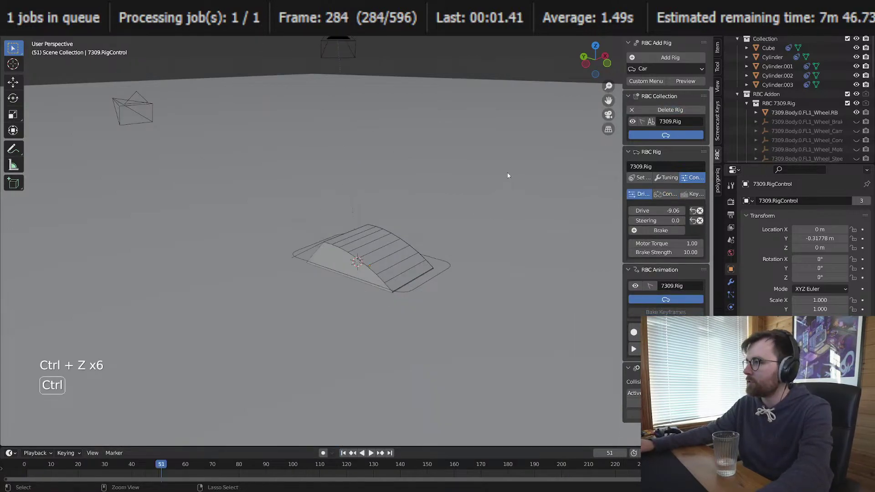
key(ctrl+z)
key(ctrl+z)
key(ctrl+z)
key(ctrl+z)
key(ctrl+z)
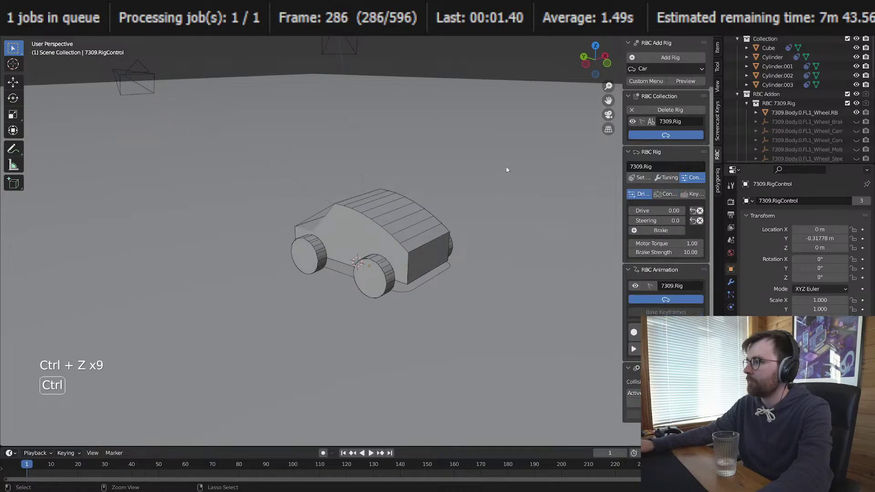
key(ctrl+z)
key(ctrl+z)
key(ctrl+z)
key(ctrl+z)
key(ctrl+z)
key(ctrl+z)
key(ctrl+z)
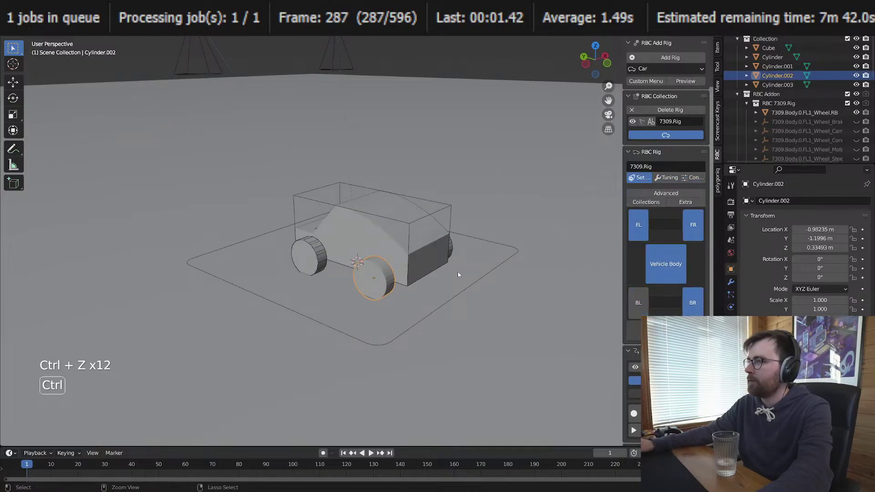
key(ctrl+z)
key(ctrl+z)
key(ctrl+z)
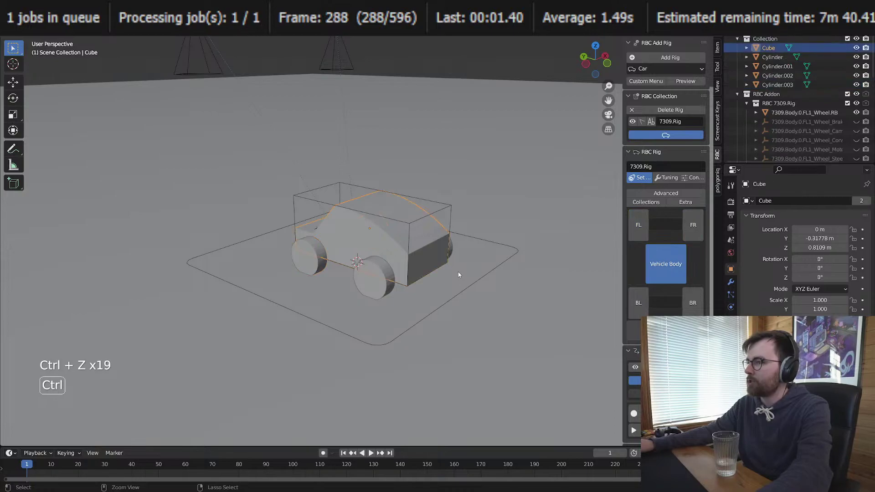
key(ctrl+z)
key(ctrl+z)
key(ctrl+z)
key(ctrl+z)
key(ctrl+z)
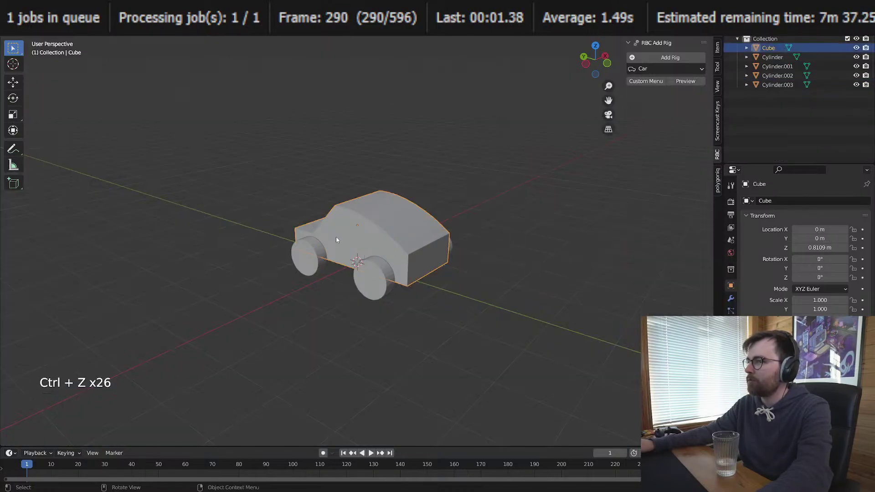
Step: Save the file with the unrigged car and select the car body
key(alt+a)
key(ctrl+s)
click(401, 264)
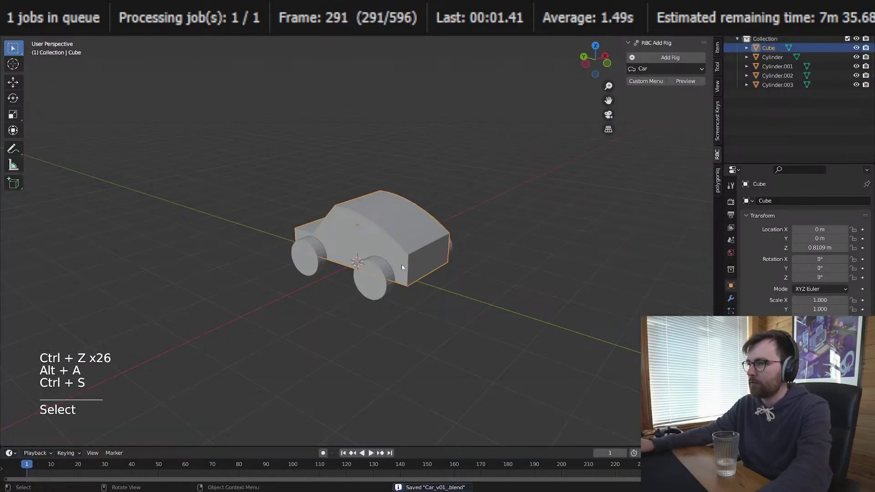
Step: Rotate the whole car with its wheels by -90° about Z and apply the transform
scroll(505, 274, up, 3)
key(a)
key(r)
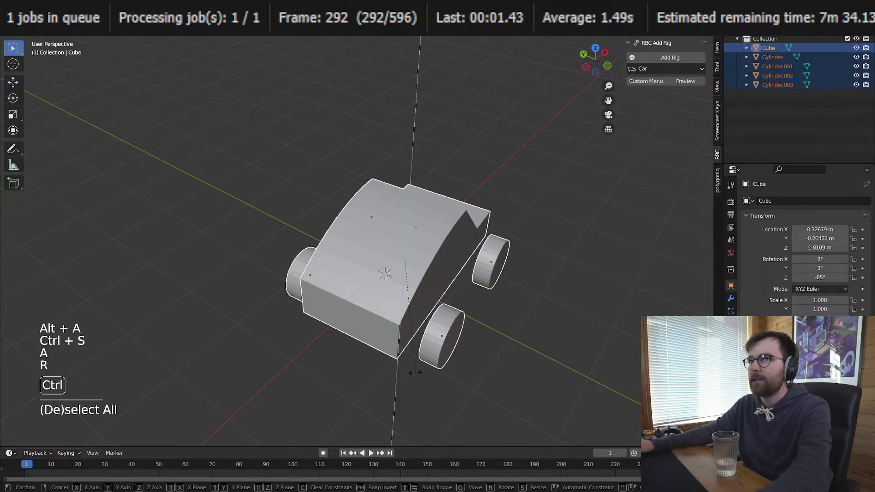
ctrl+click(412, 372)
middle_drag(412, 371, 483, 296)
key(ctrl+a)
click(465, 305)
Step: Save the rotated car and add a new RBC rig of type Car
key(alt+a)
key(ctrl+s)
shift+click(419, 308)
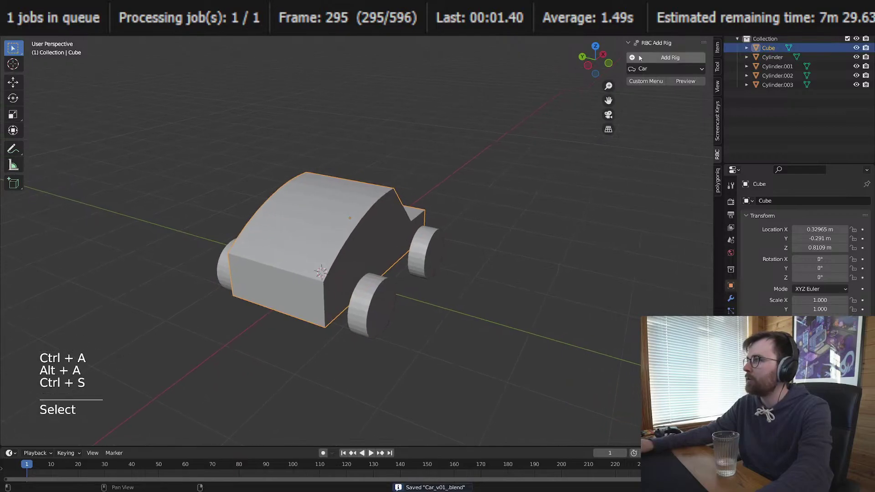
click(669, 57)
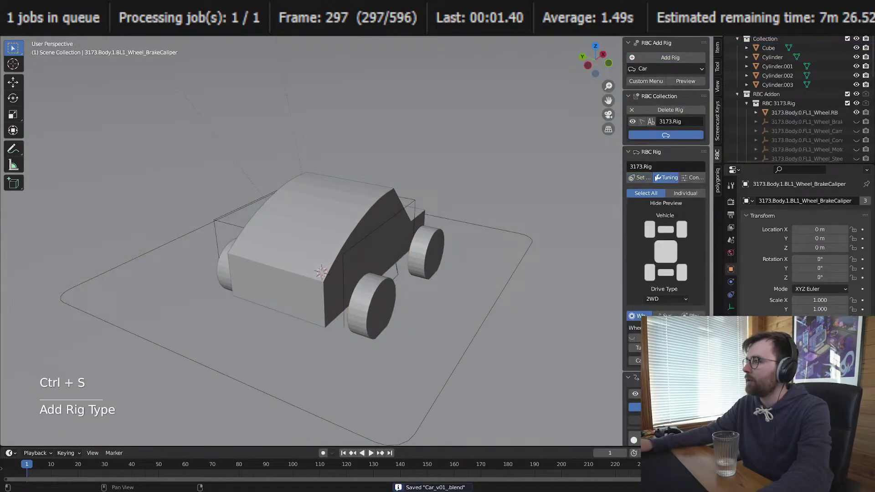
Step: Assign the car body and the four wheels to the Car rig's Vehicle Body, FR, FL, BL and BR slots and generate the rig
click(358, 184)
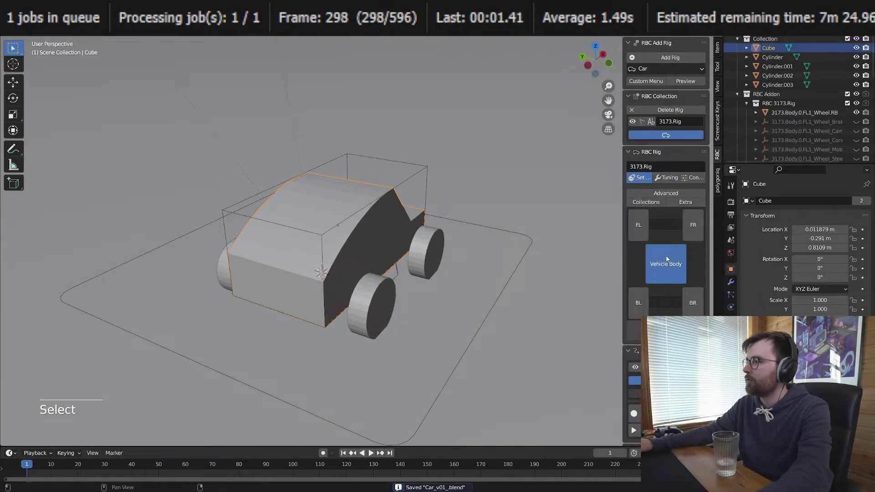
click(424, 253)
middle_drag(398, 223, 458, 224)
click(273, 239)
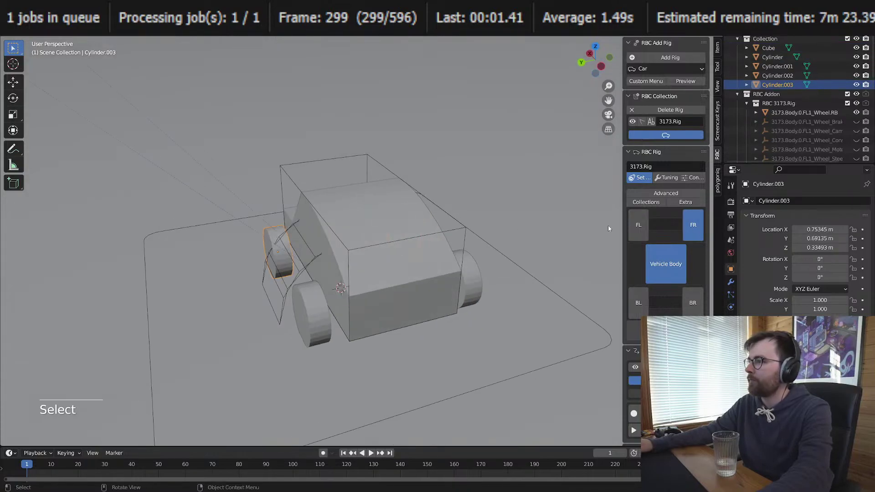
click(639, 225)
click(317, 320)
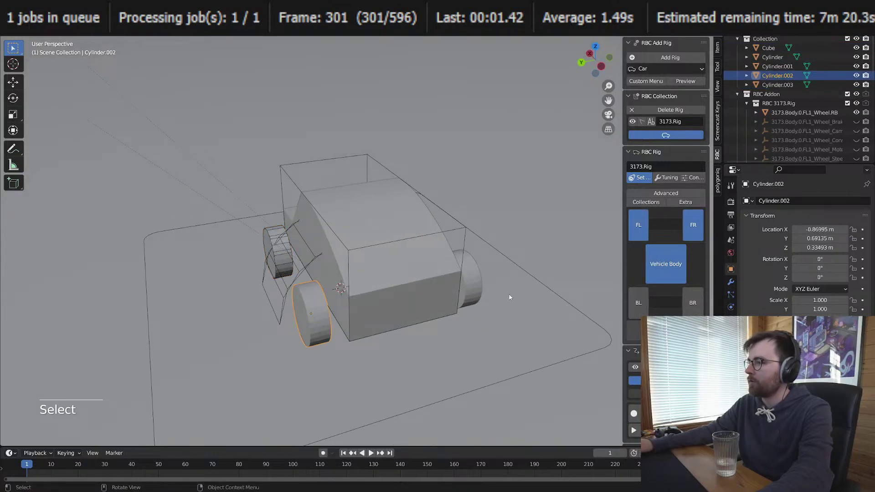
click(474, 285)
click(693, 302)
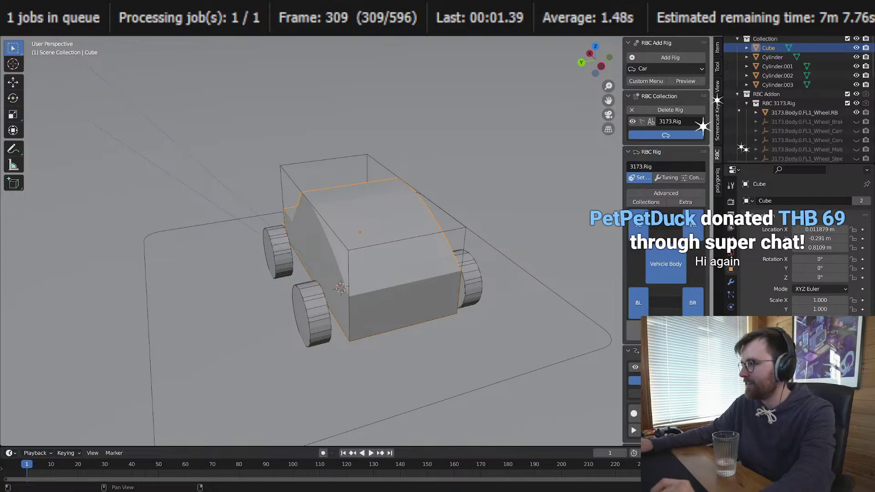
click(666, 331)
Step: Switch the rig's controls to controller input, test-drive the car, stop the simulation and return to the first frame
middle_drag(475, 207, 407, 276)
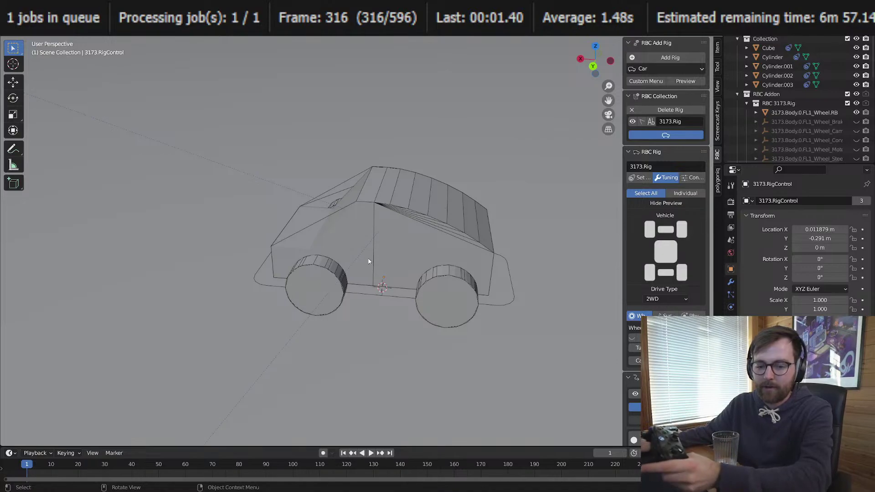
click(694, 178)
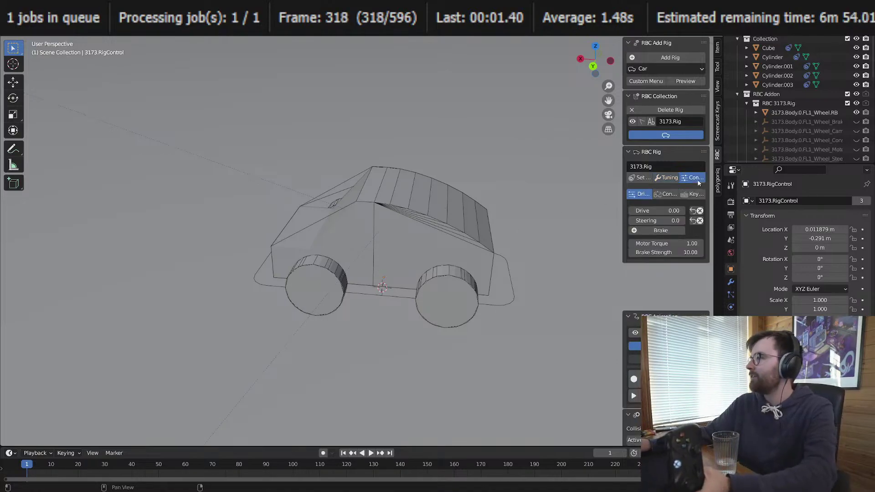
click(667, 178)
click(643, 177)
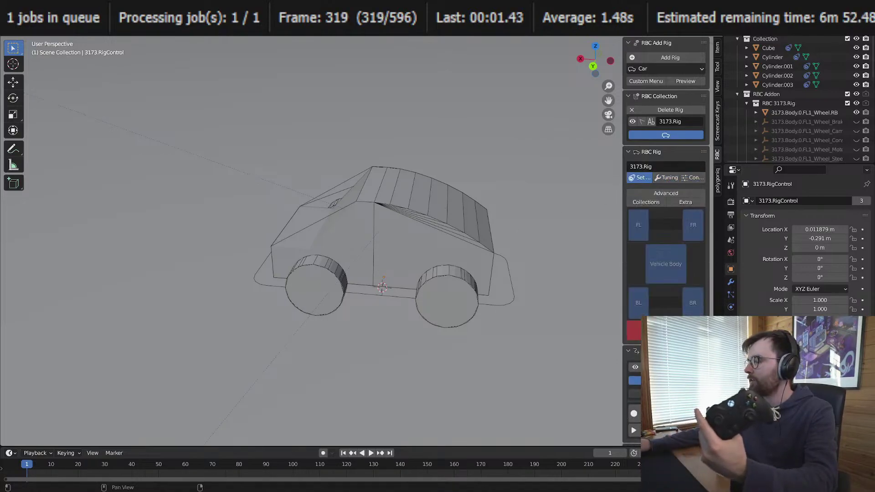
click(693, 178)
click(665, 194)
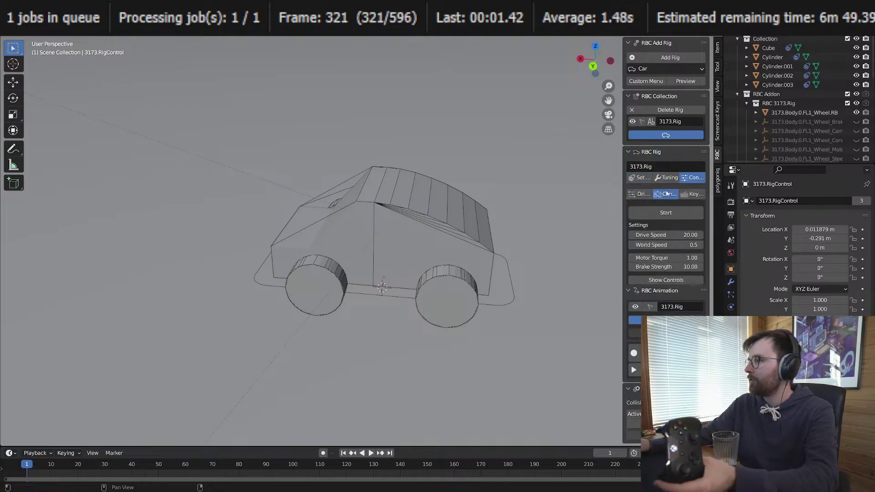
click(666, 212)
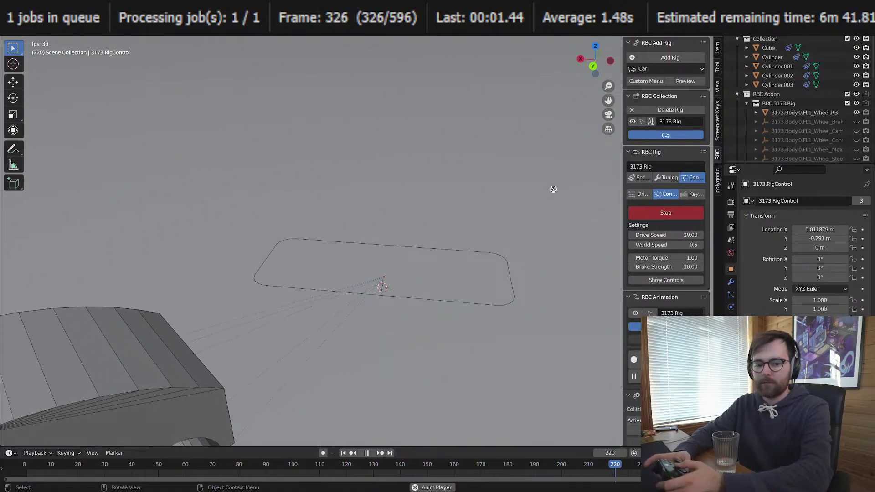
key(Escape)
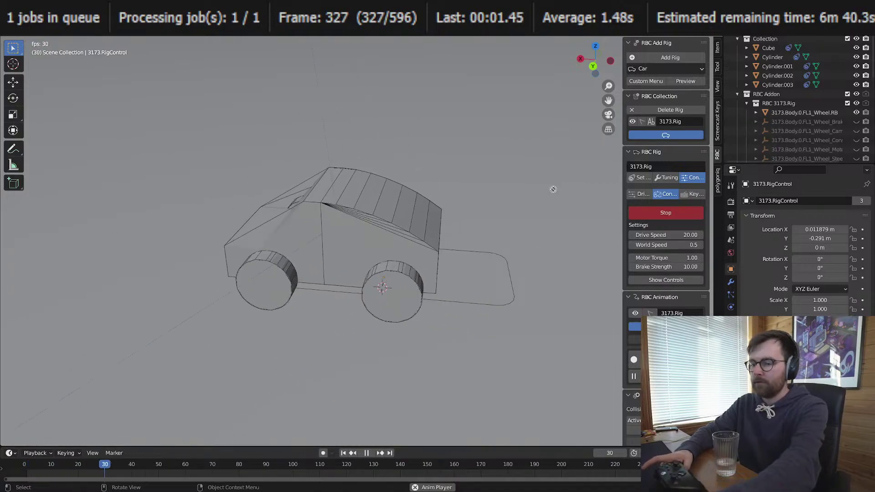
key(shift+Left)
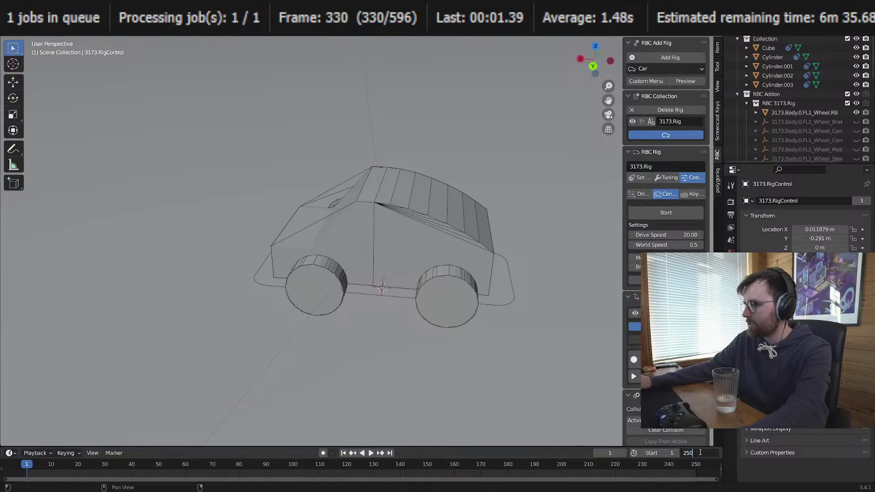
Step: Set the scene's end frame to 2500 and fit the whole frame range in the timeline
text(0)
key(Return)
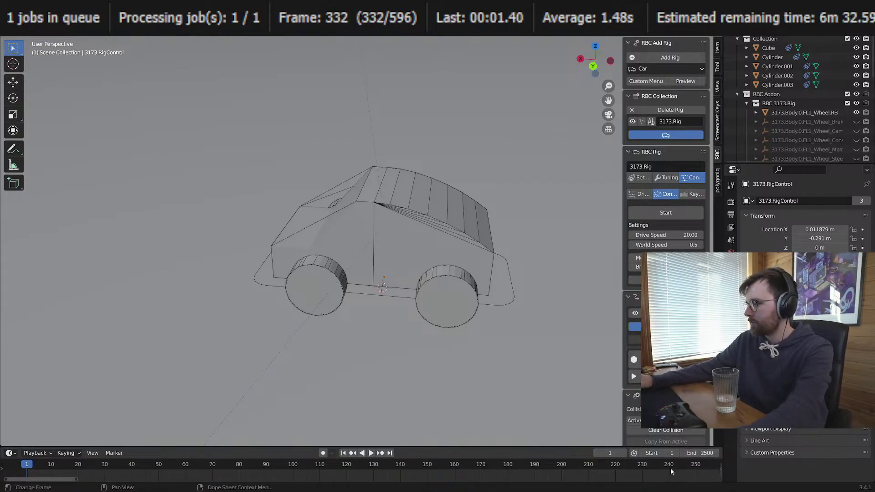
key(Home)
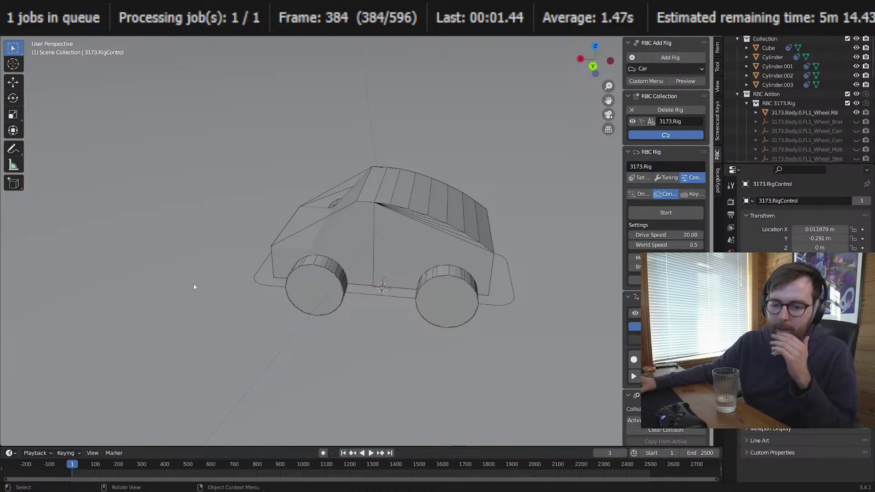
Step: Drive the car with the controller again over the extended frame range, stop it and go back to the first frame
scroll(491, 254, down, 3)
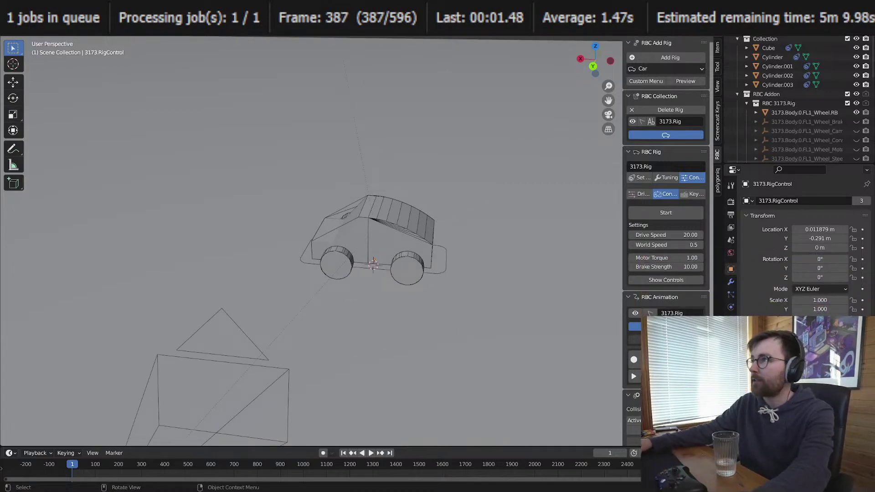
middle_drag(543, 214, 366, 436)
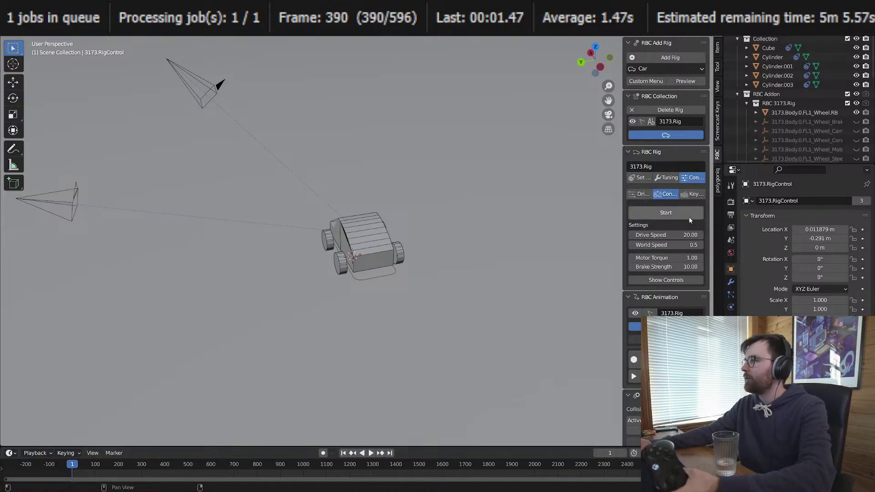
click(665, 212)
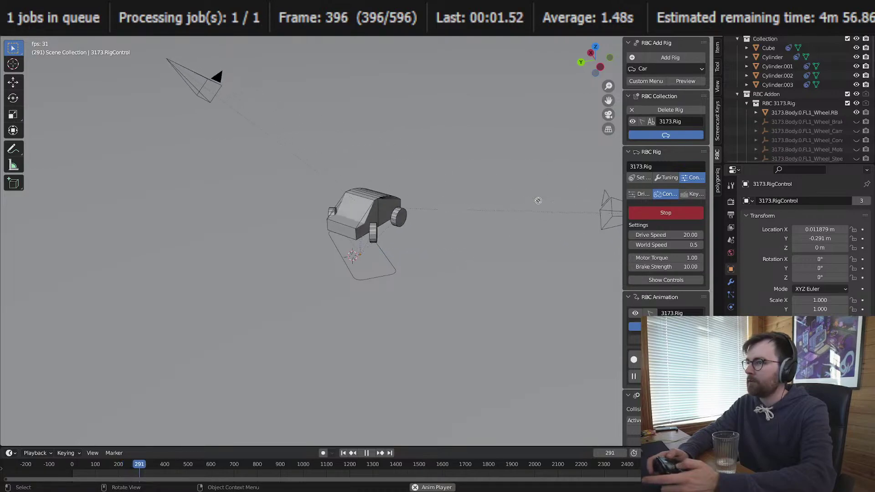
key(Escape)
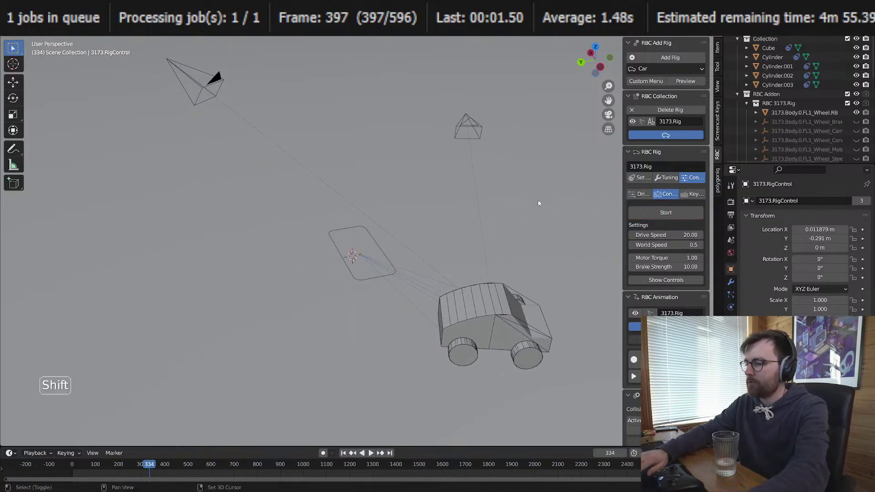
key(shift+Left)
Step: Edit the rig's physics tuning, run another controller drive of the car and return to the first frame
click(664, 177)
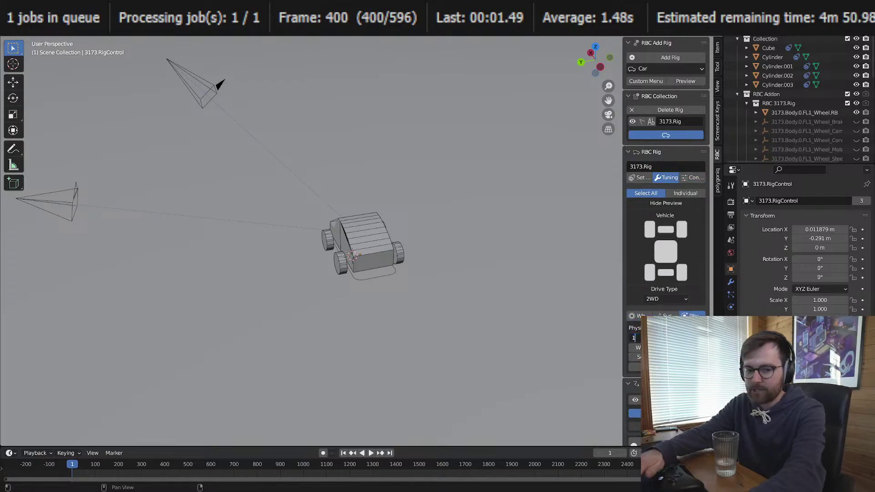
middle_drag(447, 241, 433, 287)
scroll(397, 291, down, 3)
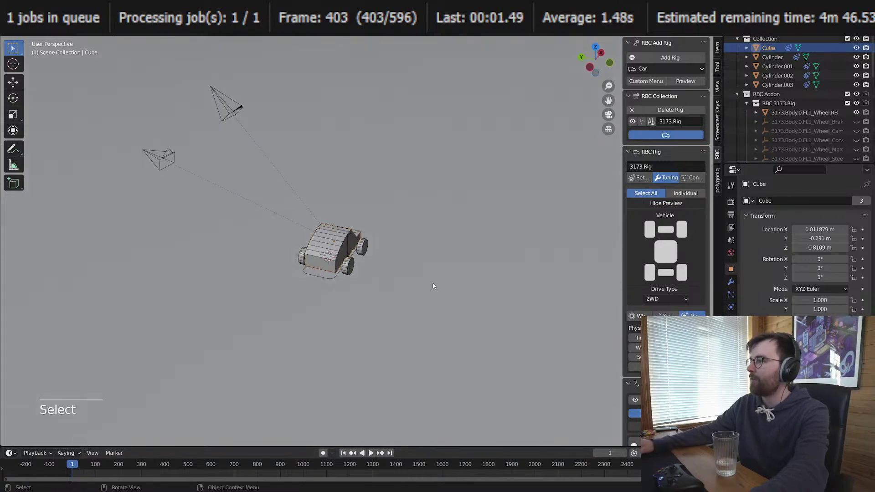
click(692, 178)
click(689, 212)
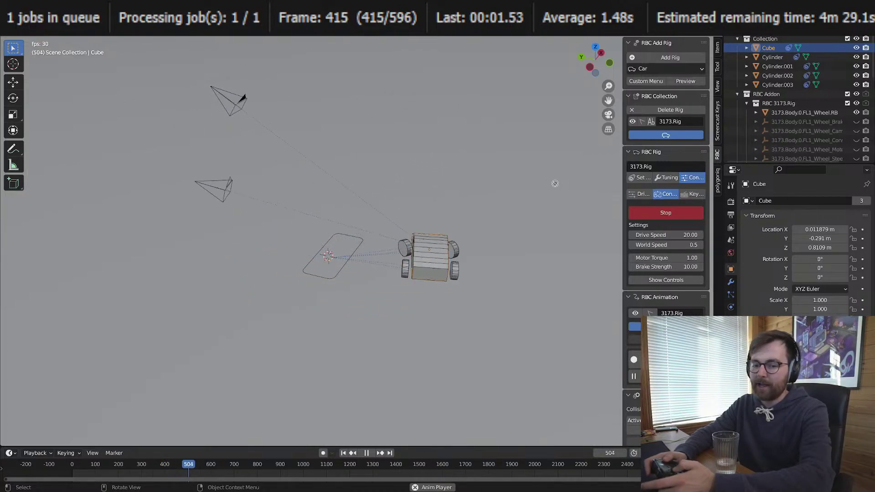
key(Escape)
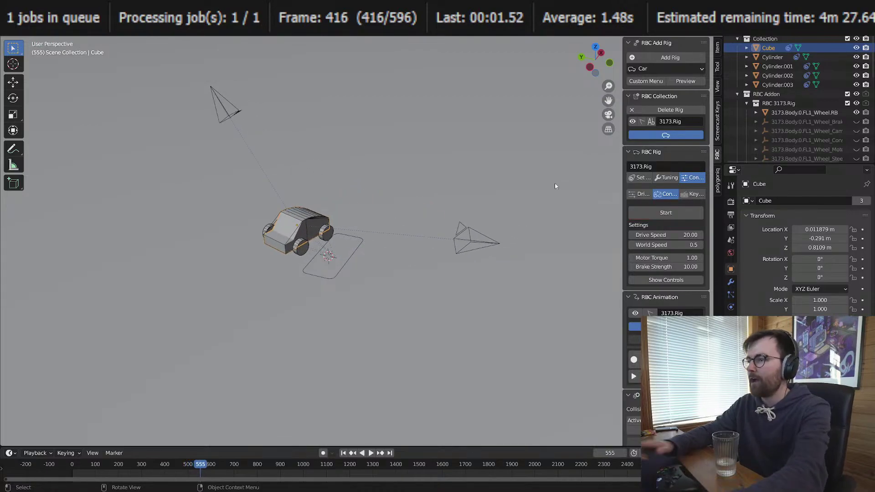
click(343, 453)
Step: Look at the car through the RBC follow camera, then leave the camera view and deselect everything
key(KP_0)
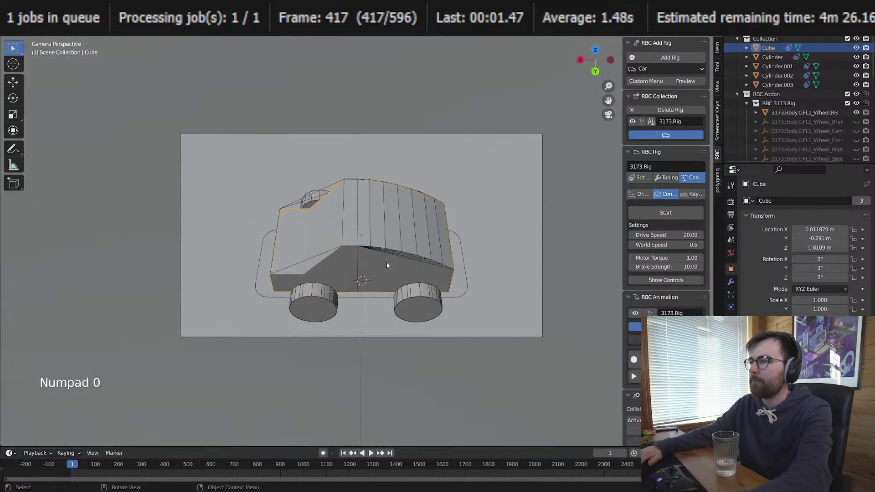
click(429, 135)
middle_drag(428, 136, 419, 264)
scroll(410, 206, down, 5)
key(alt+a)
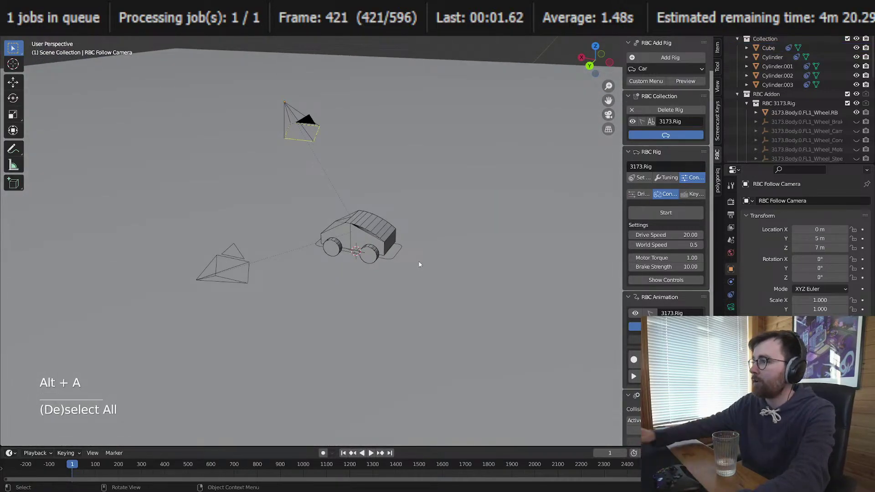
Step: Open the recent file Car_v01_.blend from a fresh Blender session and select the car body
key(super+d)
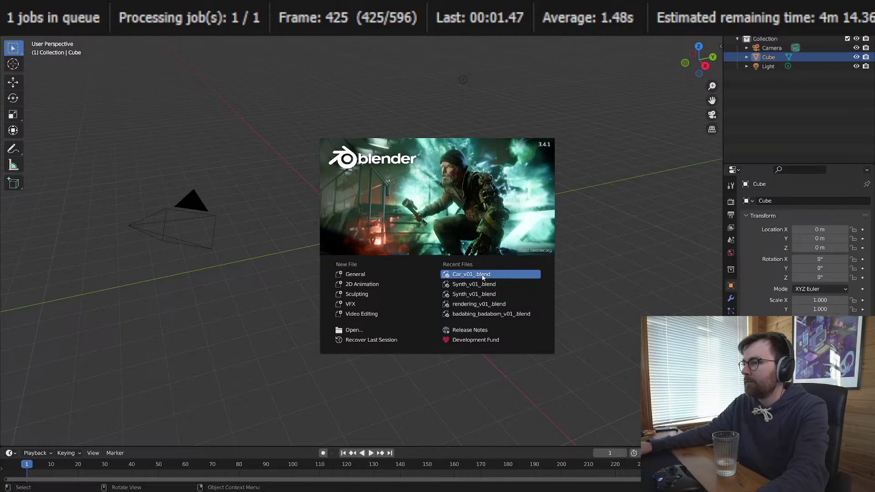
click(483, 277)
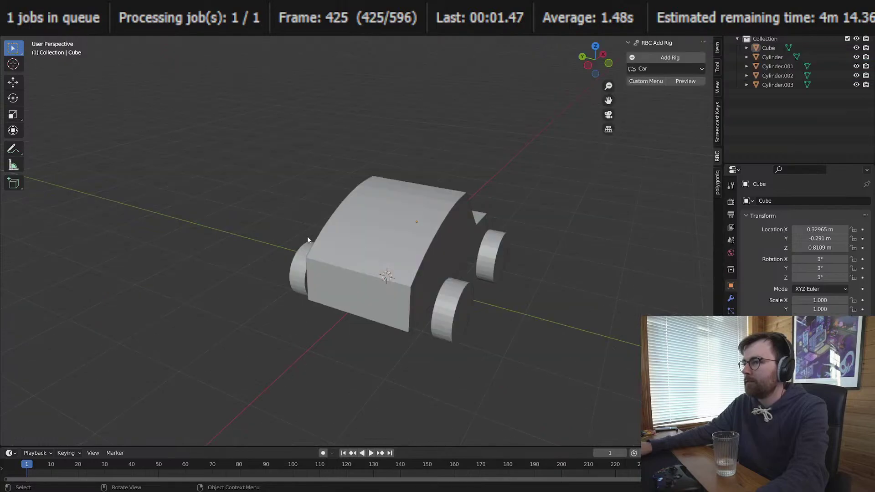
click(443, 260)
middle_drag(443, 259, 389, 213)
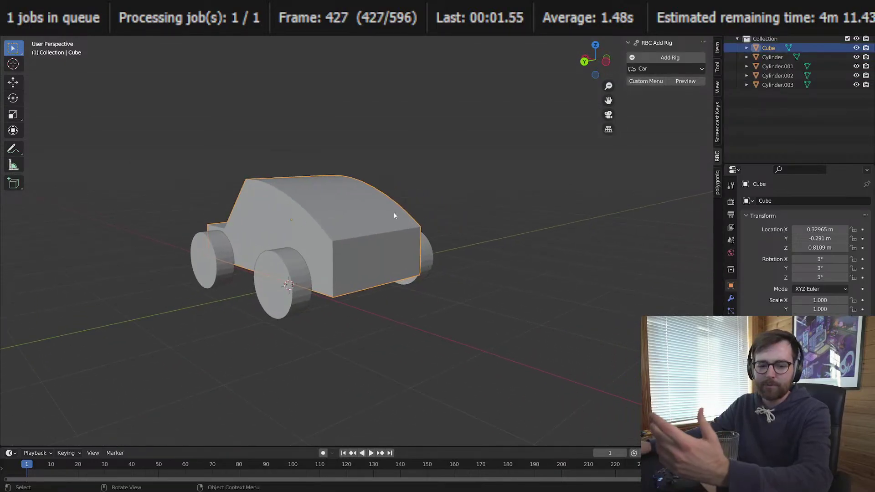
middle_drag(330, 213, 411, 221)
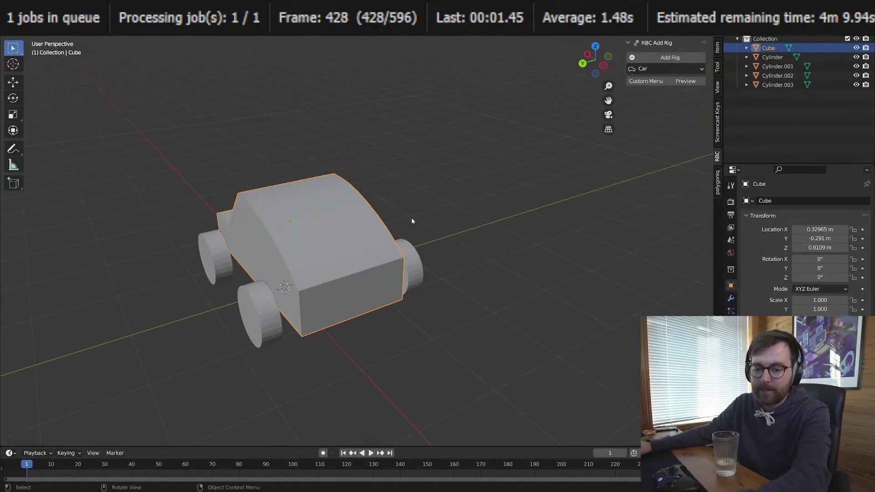
middle_drag(405, 285, 411, 228)
Step: Select all four wheel cylinders of the car and delete them, keeping only the body
click(238, 278)
click(382, 287)
click(409, 223)
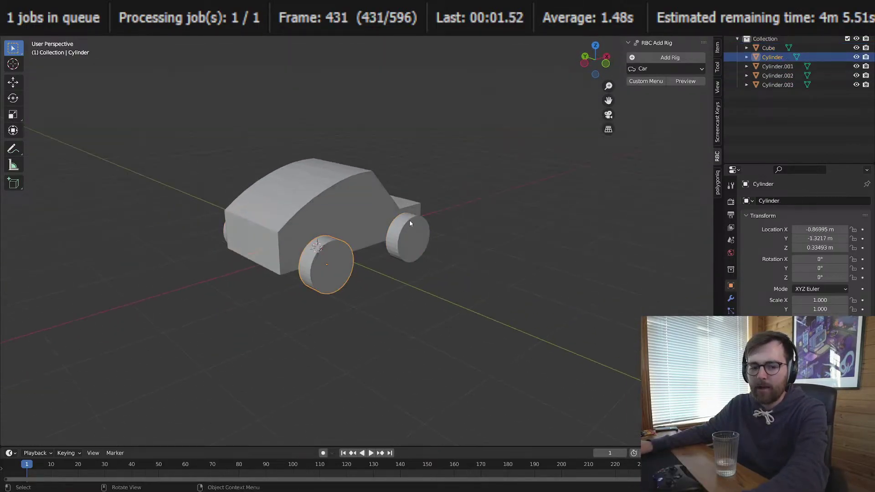
middle_drag(369, 204, 417, 248)
click(223, 246)
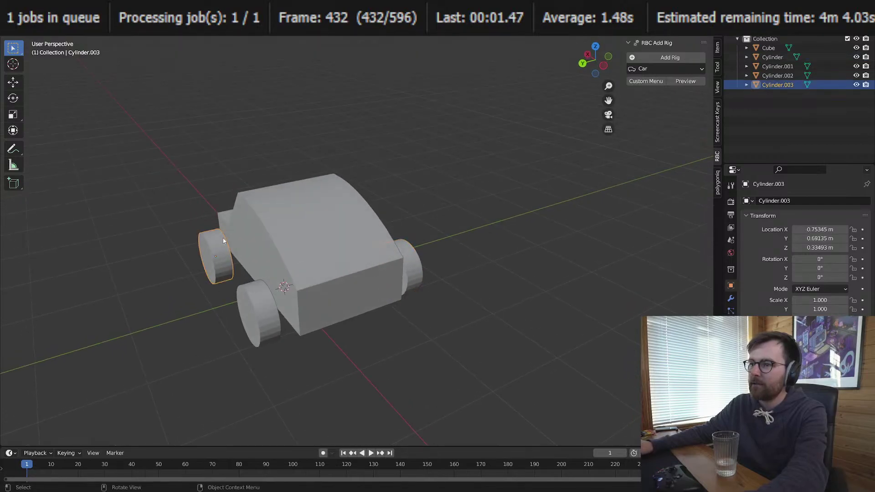
shift+click(256, 305)
middle_drag(476, 248, 400, 237)
shift+click(388, 231)
key(x)
click(342, 236)
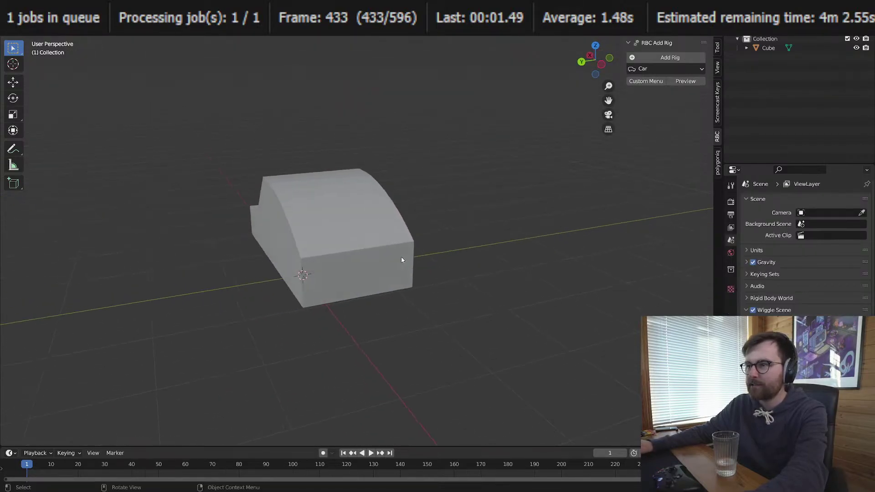
Step: Rotate the car body by -180° about Z and apply the rotation
click(399, 254)
key(r)
key(z)
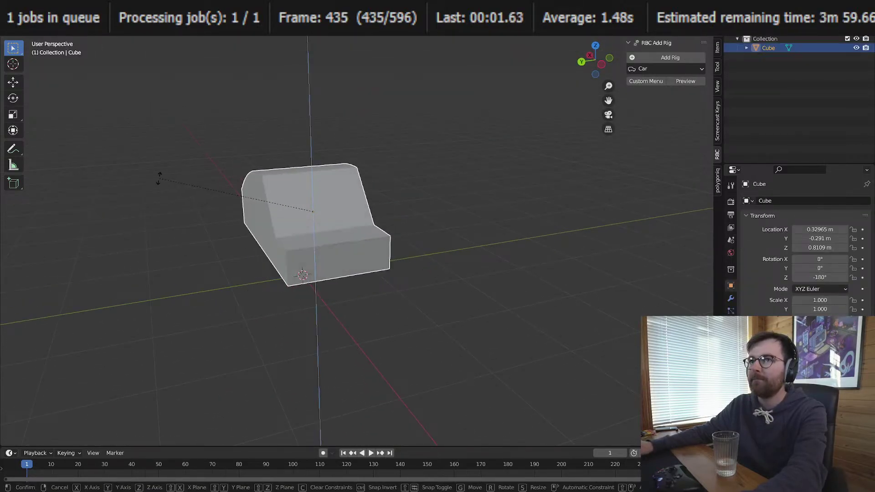
click(159, 179)
middle_drag(192, 213, 356, 299)
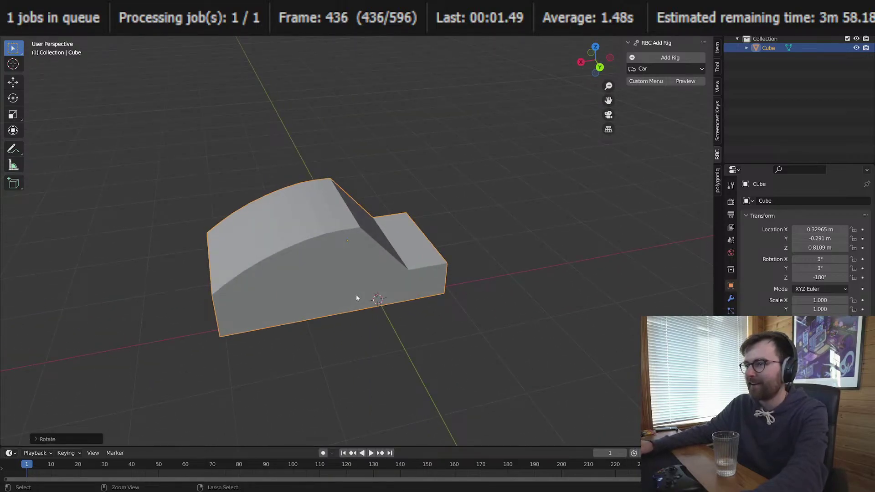
key(ctrl+a)
click(356, 299)
Step: Move the car body's entire mesh along X in Edit Mode to centre it roughly on the world origin
key(Tab)
middle_drag(430, 284, 405, 284)
key(a)
key(g)
key(x)
click(431, 288)
key(Tab)
Step: Raise the body's mesh along Z in Edit Mode, then lower the body object to a Z location of about 0.674 m
key(Tab)
key(g)
key(z)
click(412, 269)
key(Tab)
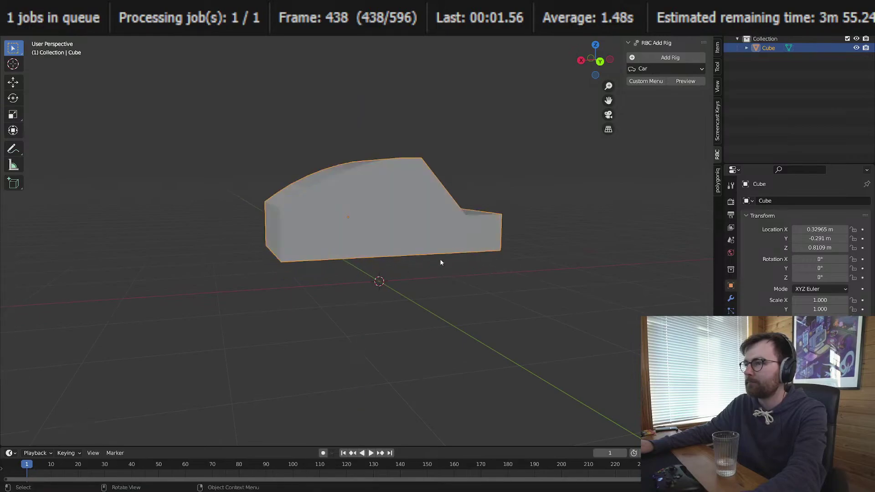
key(g)
key(z)
middle_drag(441, 262, 416, 287)
click(415, 263)
Step: Deselect the body, save the file and add a Monkey mesh at the origin
key(alt+a)
key(ctrl+s)
key(shift+a)
mouse_move(276, 211)
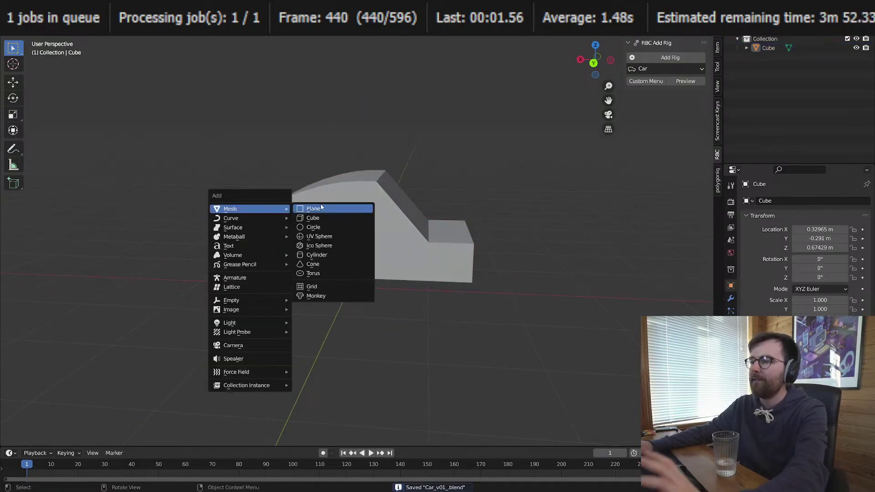
click(324, 298)
Step: Rotate the monkey head -90° about Z in top view so it faces the car body's front direction
middle_drag(414, 289, 428, 310)
key(KP_7)
key(alt+z)
key(r)
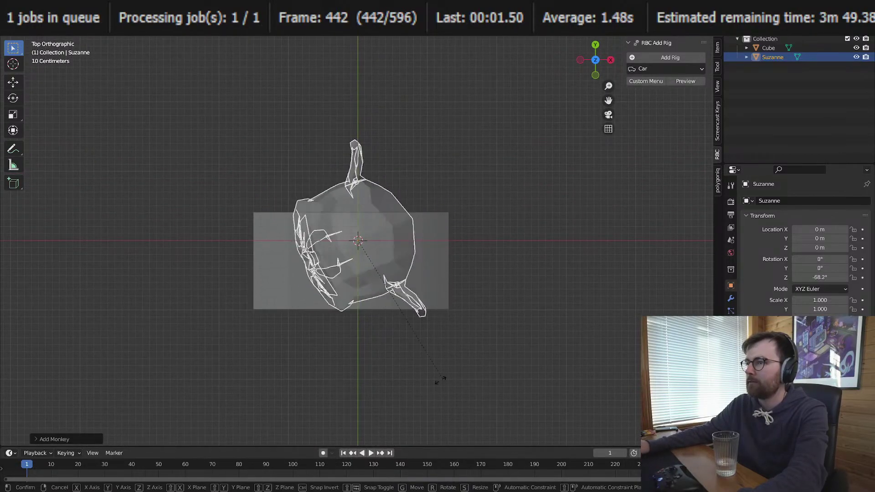
click(382, 406)
Step: Scale the monkey's mesh down in Edit Mode, then move the object beside the body to about X -0.83 m, Y 1.09 m
key(Tab)
key(s)
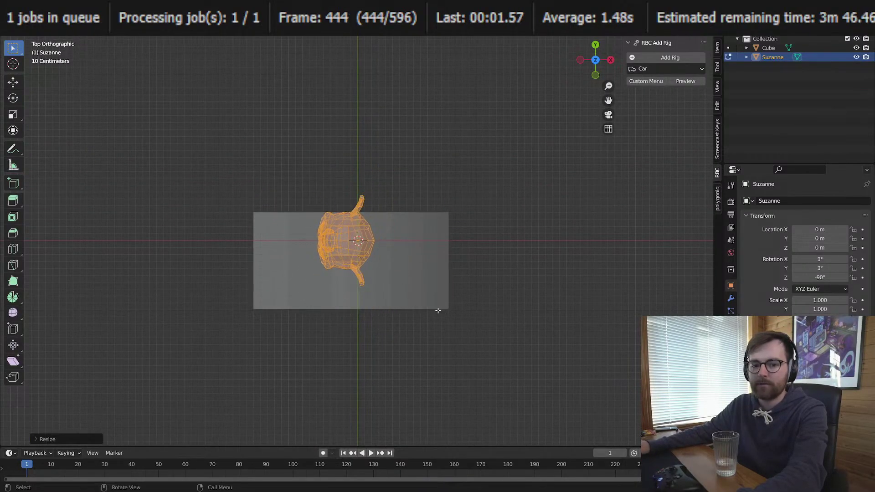
key(Tab)
key(g)
click(307, 305)
key(alt+z)
middle_drag(307, 305, 431, 236)
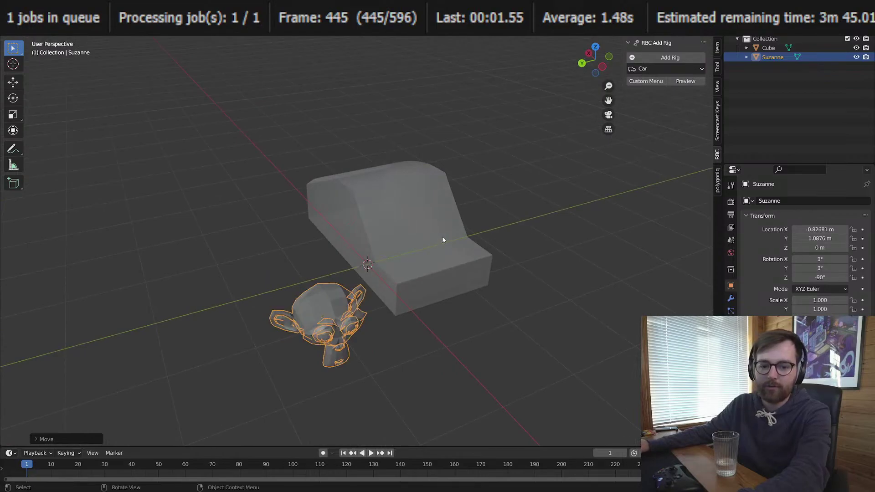
Step: Apply smooth shading to the monkey head
key(KP_1)
key(r)
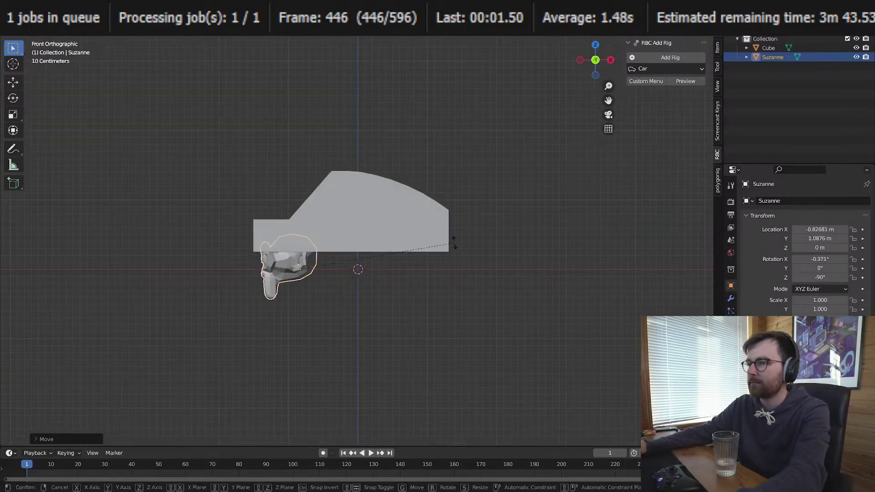
right_click(436, 321)
middle_drag(441, 315, 457, 362)
right_click(494, 288)
click(494, 288)
Step: Raise the monkey head in front view to about X -0.70 m and Z 0.47 m
key(KP_3)
key(KP_1)
key(alt+z)
scroll(408, 319, up, 4)
key(g)
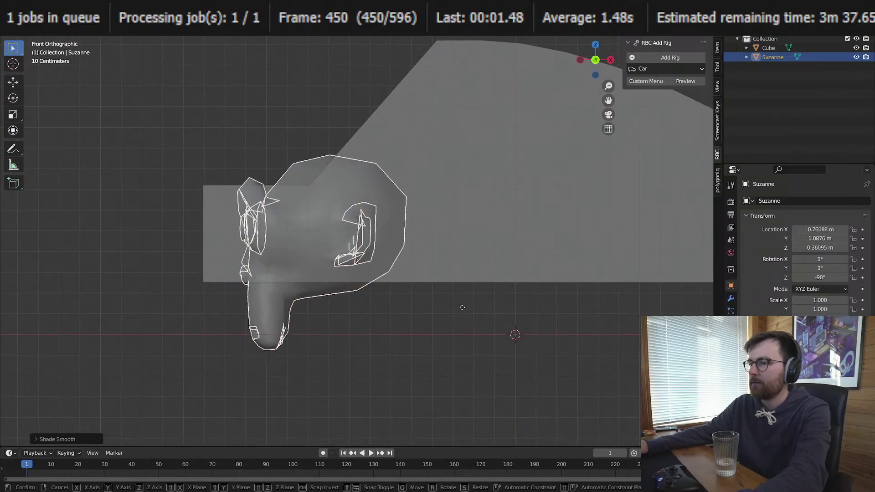
click(472, 287)
Step: Set the monkey head's origin to its geometry
key(Tab)
middle_drag(319, 282, 220, 244)
key(alt+a)
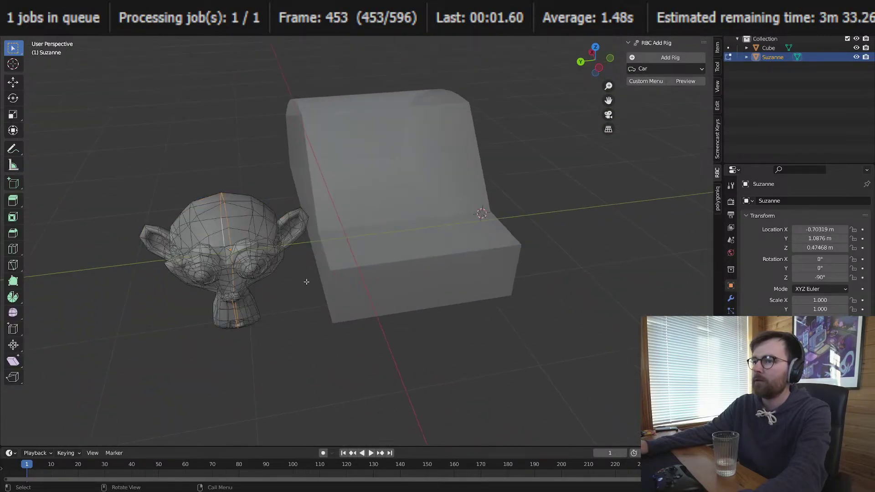
middle_drag(307, 277, 432, 343)
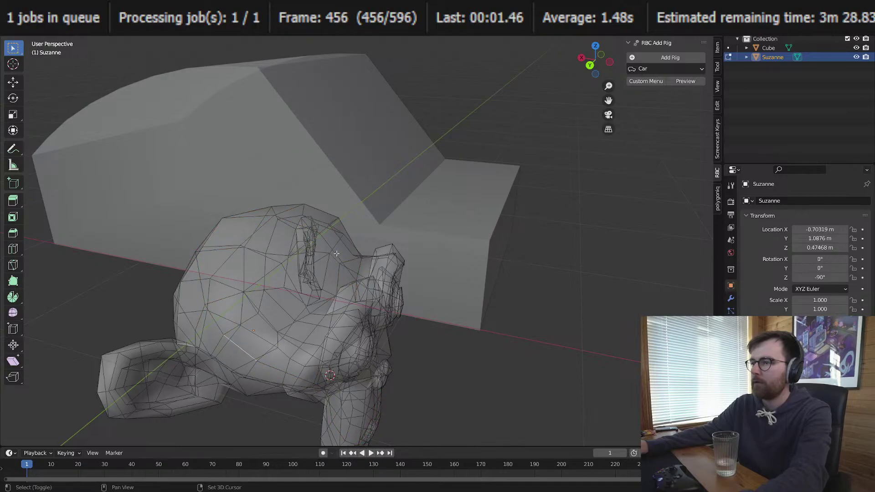
key(Tab)
scroll(381, 346, down, 3)
right_click(376, 289)
mouse_move(385, 327)
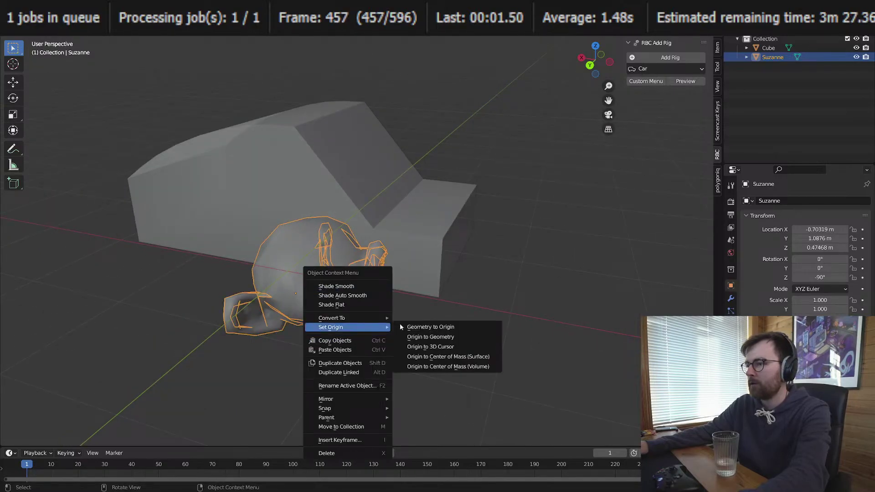
click(464, 337)
middle_drag(464, 336, 471, 269)
right_click(471, 269)
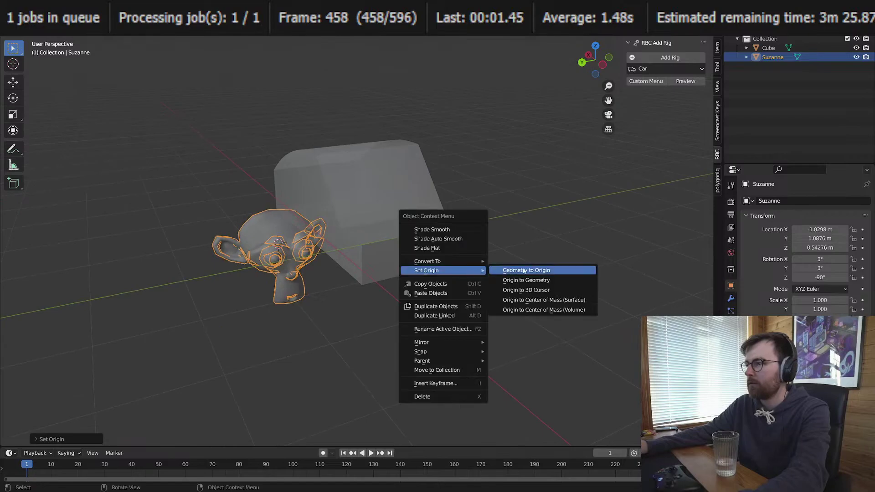
key(Escape)
Step: Reposition the monkey head near the body's front end in front view, deselect it and save the file
mouse_move(397, 279)
middle_down()
mouse_move(344, 274)
mouse_move(523, 306)
mouse_move(450, 291)
mouse_move(350, 287)
mouse_move(428, 296)
mouse_move(496, 249)
mouse_move(462, 254)
mouse_move(476, 298)
mouse_move(403, 291)
mouse_move(515, 267)
middle_up()
key(KP_1)
key(g)
click(366, 291)
key(alt+a)
key(ctrl+s)
Step: Fine-tune the monkey head's front wheel position to about Y 1.12 m and Z 0.34 m and save the file
click(355, 287)
key(g)
click(456, 285)
key(g)
click(465, 264)
key(g)
key(Escape)
key(ctrl+s)
Step: Duplicate the monkey head and place the copy at the rear wheel position, at about X 0.77 m
key(shift+d)
click(345, 278)
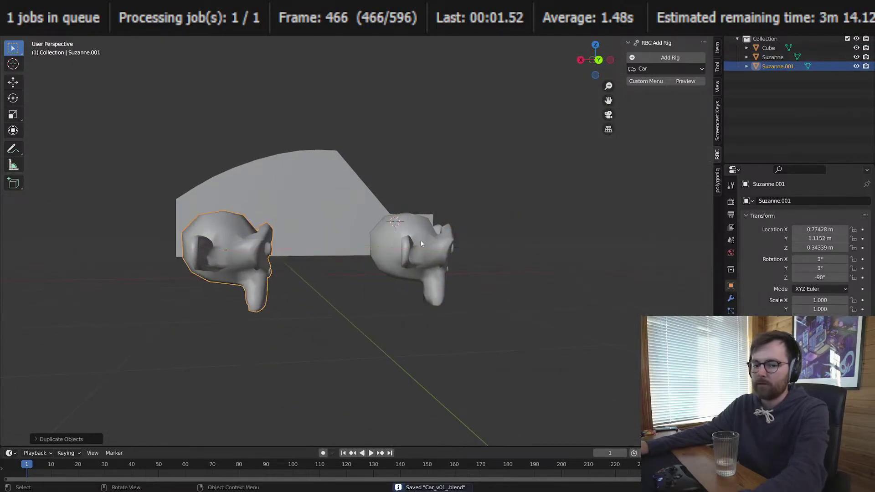
middle_drag(345, 278, 342, 274)
Step: Duplicate both monkey heads along Y to the other side of the body, at about Y -1.74 m, and save
key(KP_7)
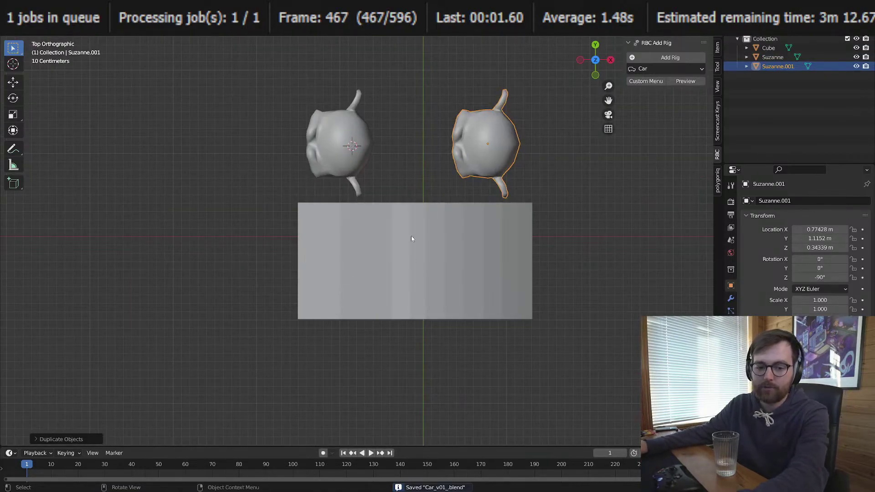
shift+middle_drag(520, 186, 494, 163)
key(shift+d)
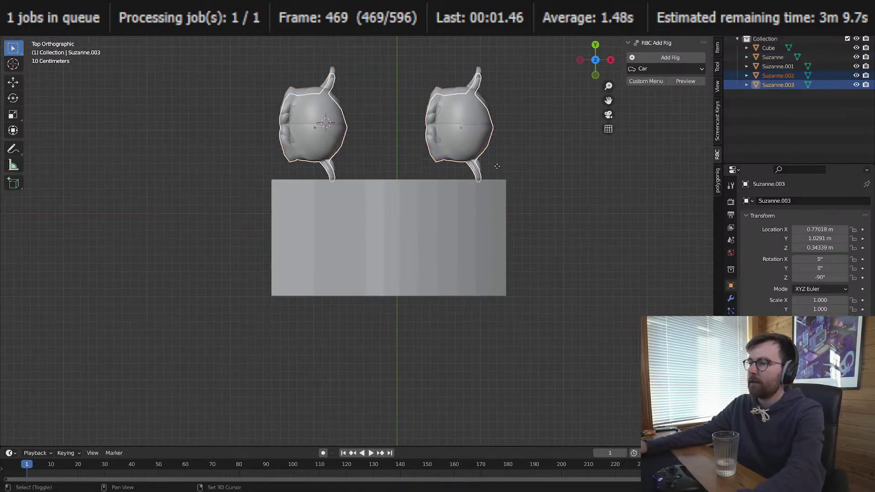
key(y)
click(480, 394)
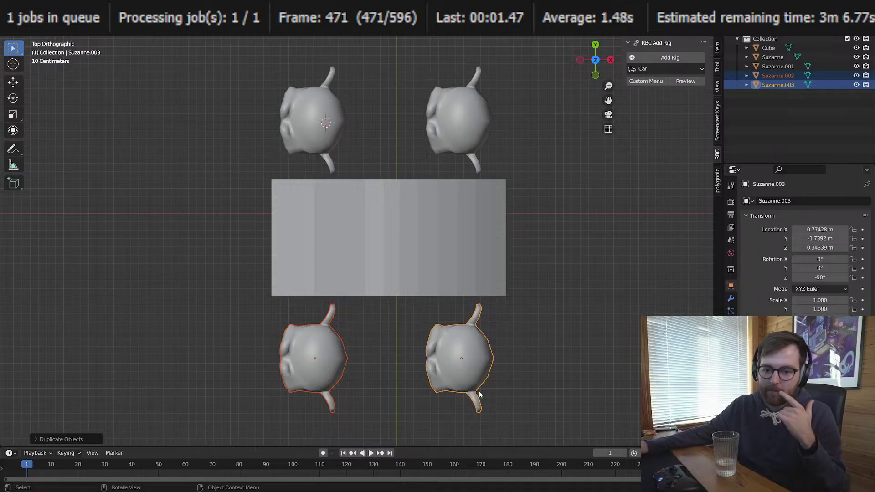
middle_drag(410, 297, 486, 303)
key(alt+a)
key(ctrl+s)
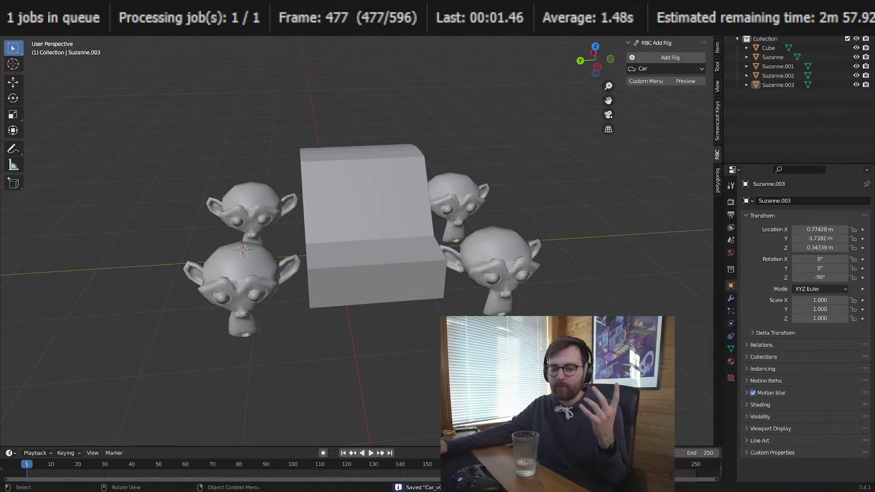
Step: Add and remove a Rigid Body and a Rigid Body Constraint on the last monkey copy to examine their physics settings
click(731, 324)
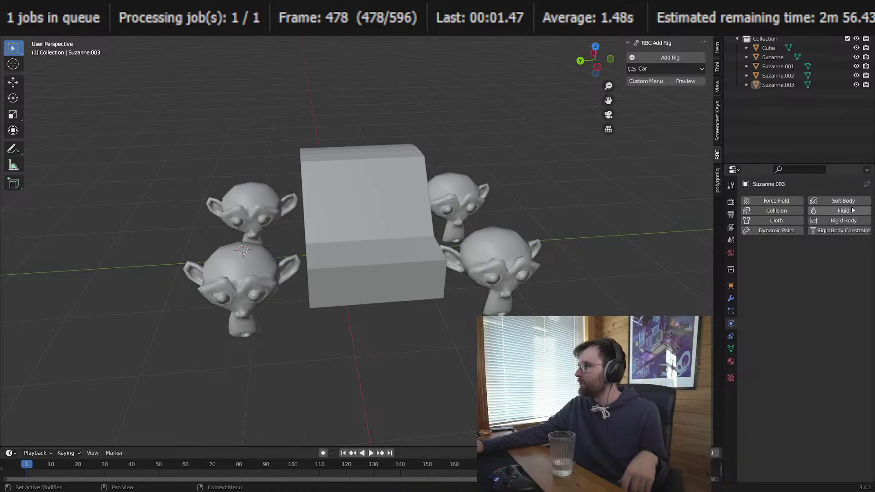
click(842, 220)
click(811, 259)
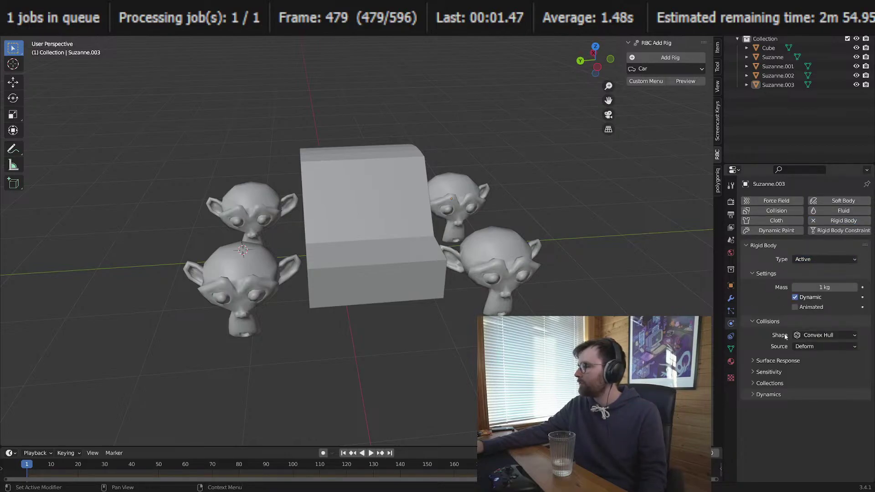
click(842, 222)
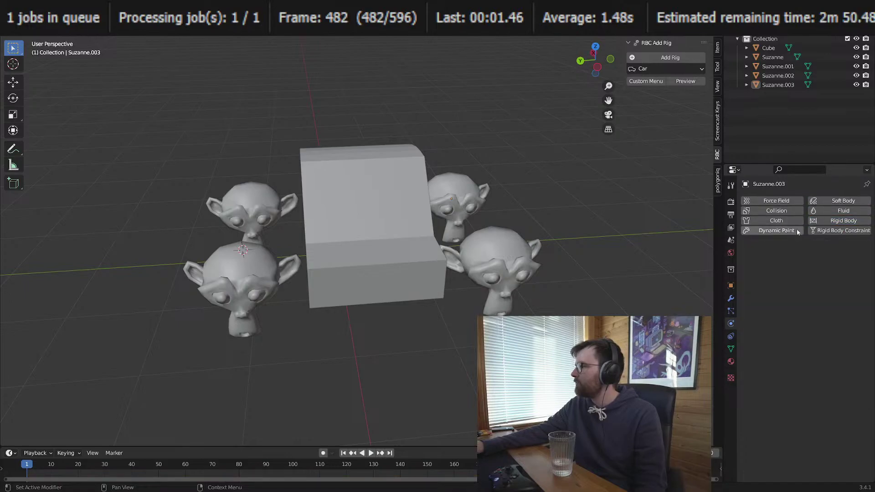
click(837, 231)
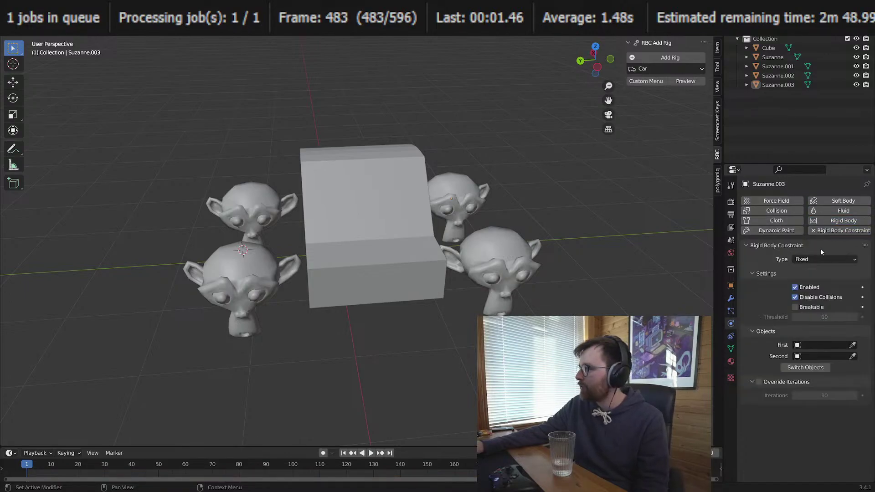
click(806, 259)
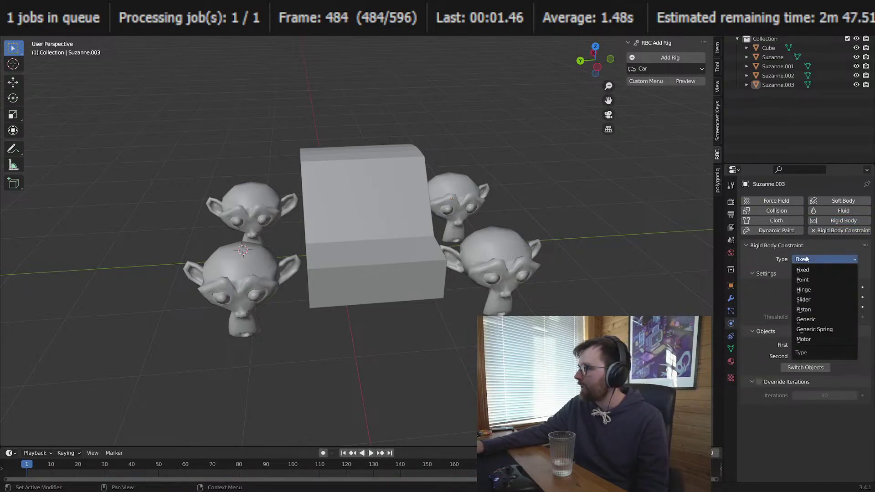
click(828, 231)
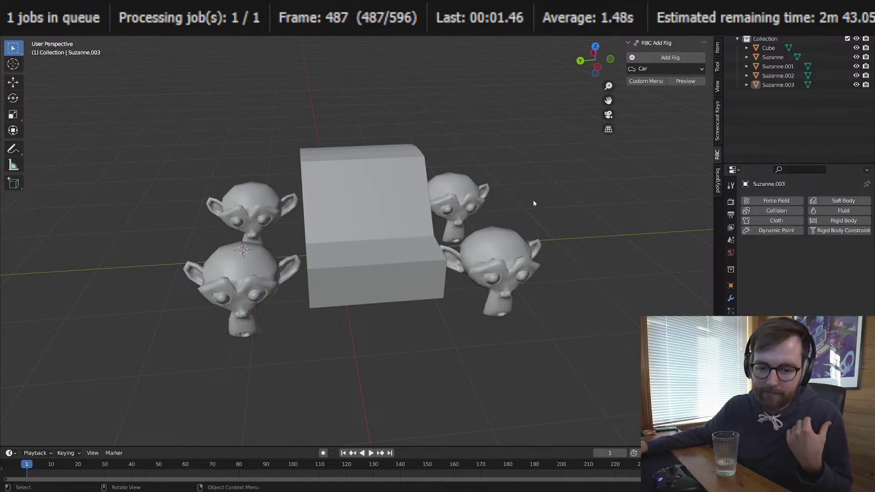
Step: Select the body and the monkey heads in turn to examine the car's separate parts
middle_drag(447, 238, 230, 258)
shift+click(289, 297)
shift+click(358, 248)
middle_drag(357, 248, 312, 256)
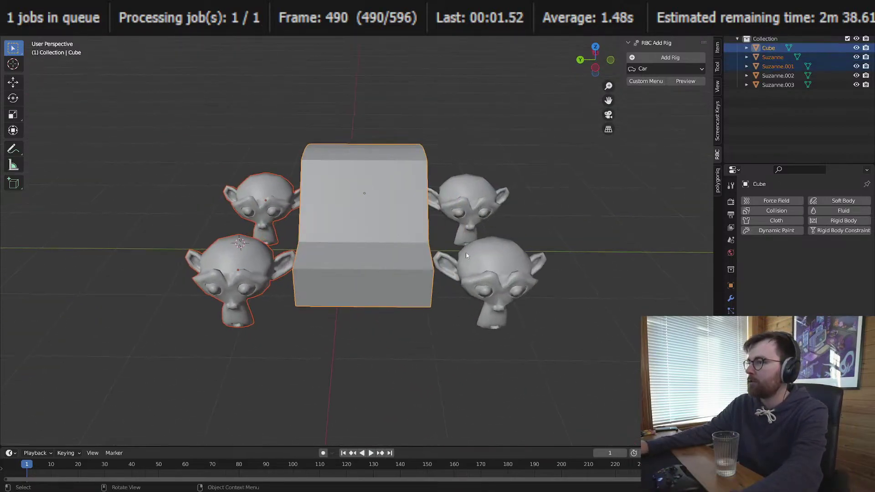
click(466, 253)
shift+click(465, 203)
Step: Select the four monkey heads, apply their object transform, deselect everything and save the file
shift+click(269, 203)
click(241, 277)
middle_drag(240, 277, 338, 304)
key(ctrl+s)
shift+click(388, 315)
middle_drag(388, 314, 314, 299)
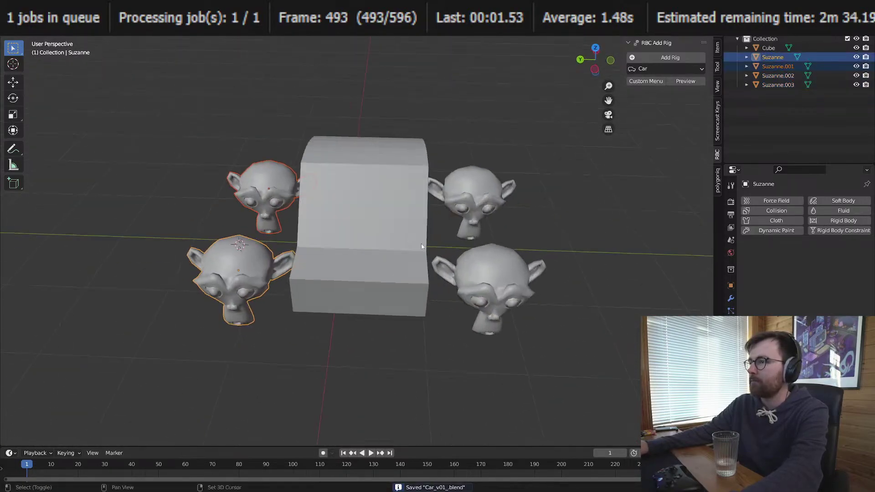
shift+click(485, 266)
shift+click(479, 200)
key(ctrl+a)
click(521, 209)
key(alt+a)
middle_drag(482, 246, 468, 242)
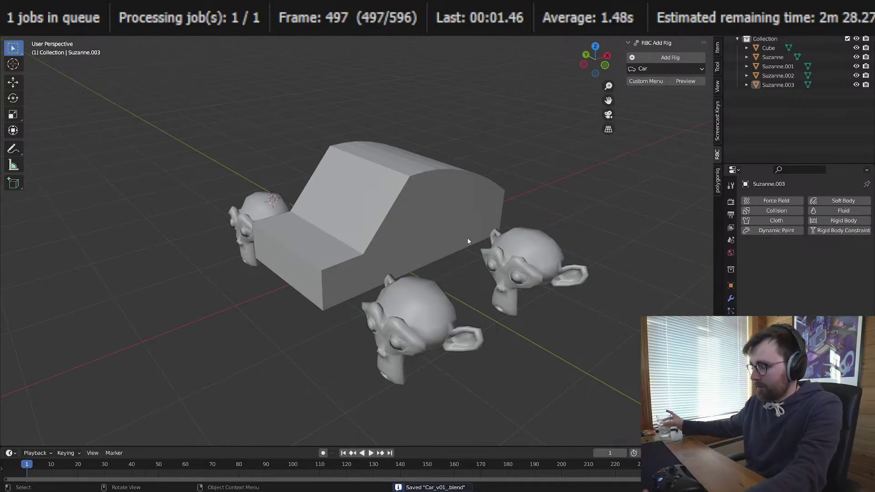
Step: Add an RBC rig of type Car to the scene and save the file
middle_drag(468, 242, 222, 237)
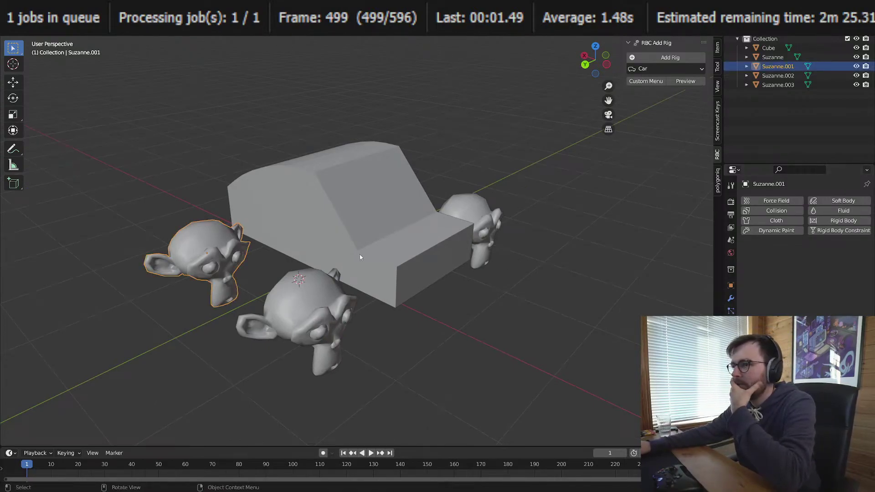
middle_drag(359, 257, 258, 280)
click(257, 281)
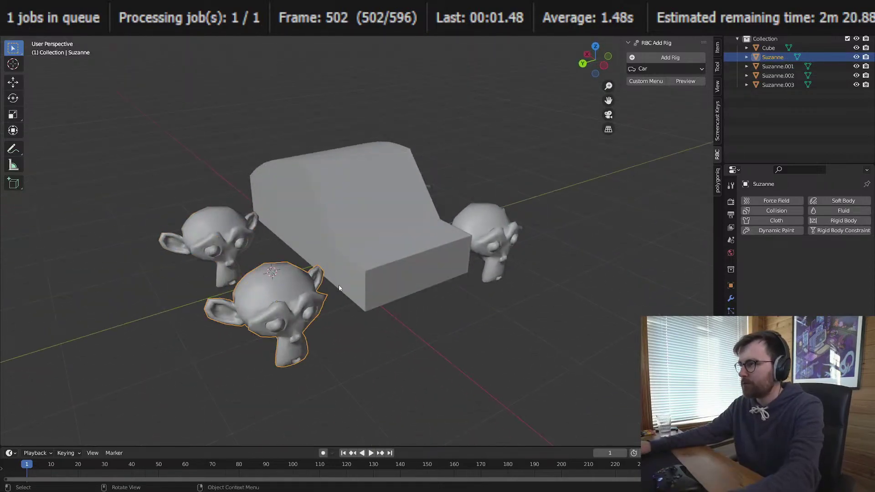
click(647, 56)
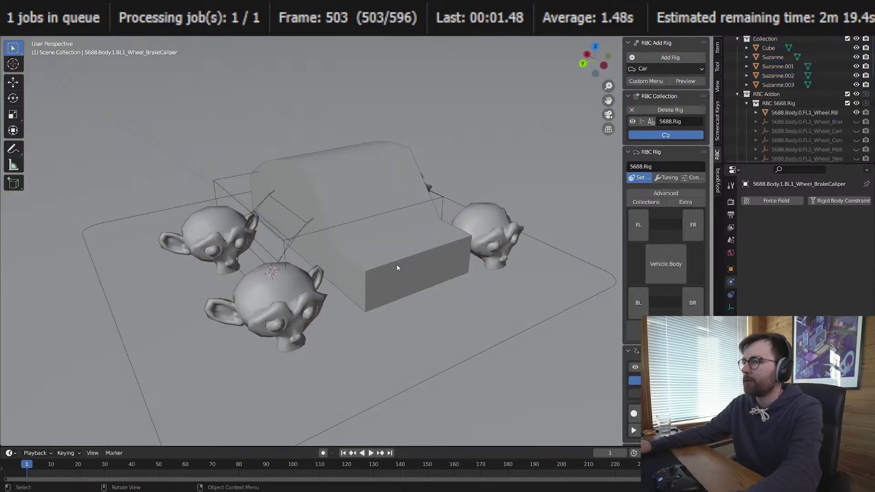
key(ctrl+s)
middle_drag(397, 267, 495, 247)
Step: Assign the vehicle body and a monkey head as the FL wheel, then undo back to before the rig and save
click(638, 225)
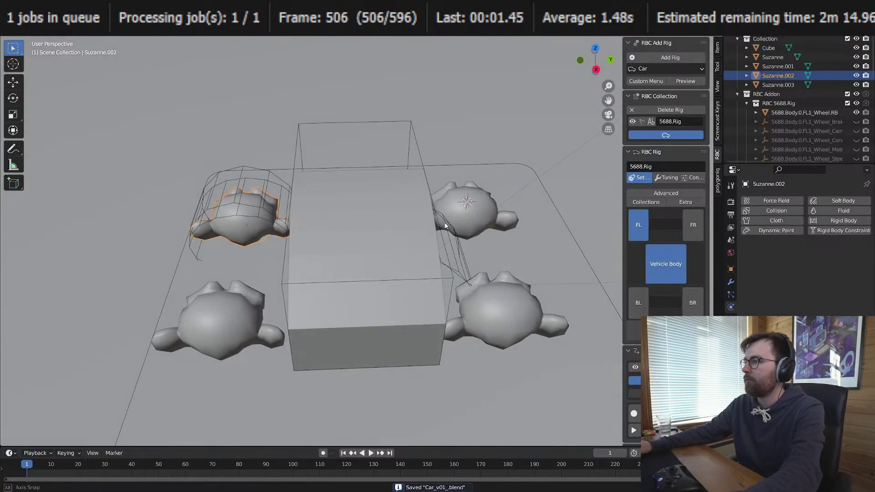
key(ctrl+z)
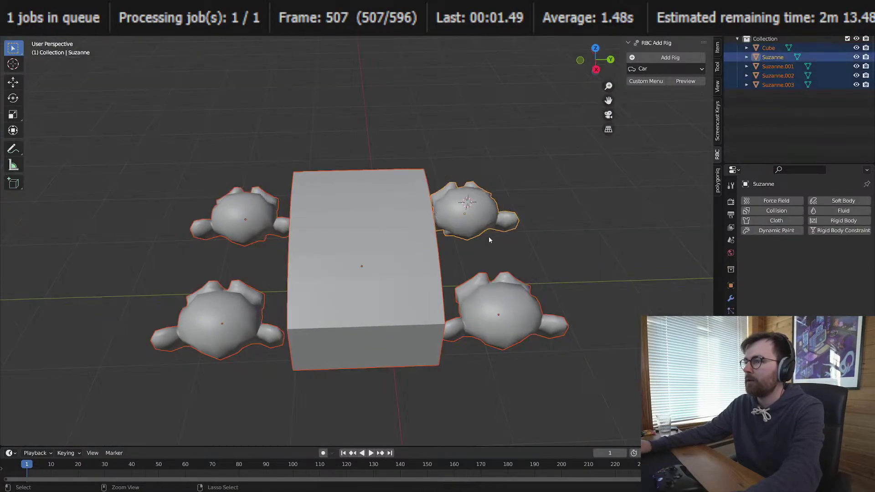
scroll(488, 236, down, 3)
middle_drag(499, 242, 444, 242)
key(ctrl+s)
Step: Select the body with all four monkey heads and check the car's orientation from the top and front views
drag(215, 147, 490, 344)
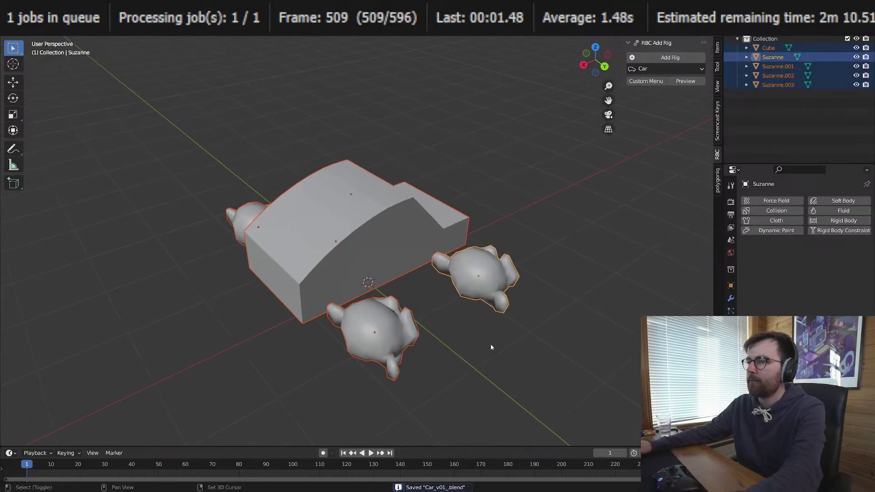
middle_drag(490, 343, 468, 314)
key(KP_5)
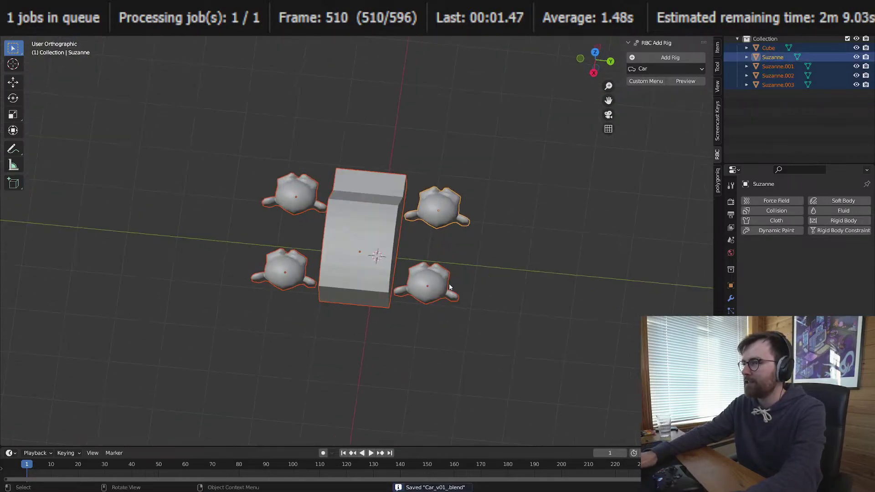
key(KP_7)
key(KP_1)
middle_drag(382, 236, 419, 322)
key(KP_1)
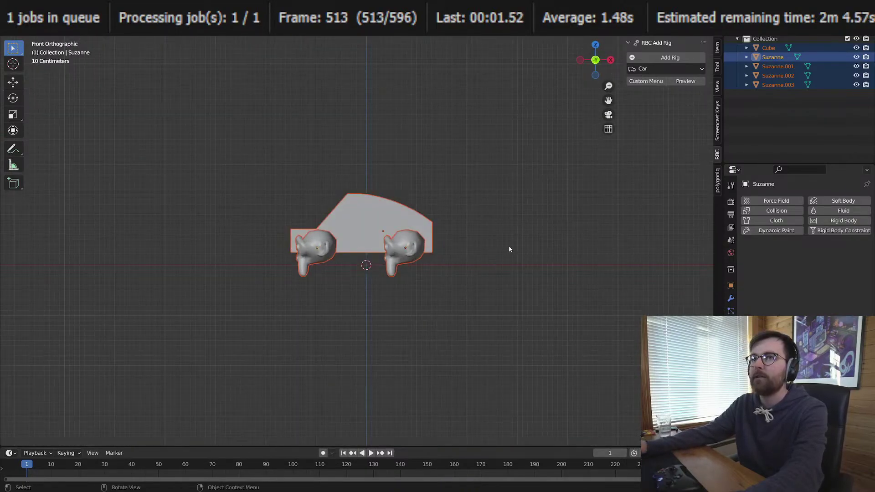
middle_drag(493, 233, 364, 235)
key(r)
key(z)
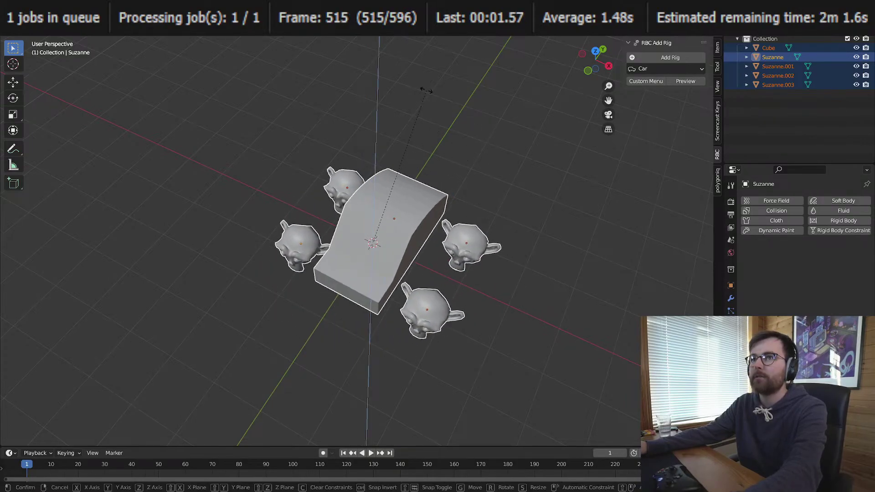
right_click(411, 61)
Step: Rotate the body and all four monkey heads together in top view so the car's front faces negative Y
middle_drag(411, 61, 350, 84)
scroll(446, 297, up, 2)
scroll(445, 297, down, 2)
middle_drag(445, 297, 416, 316)
key(KP_7)
key(r)
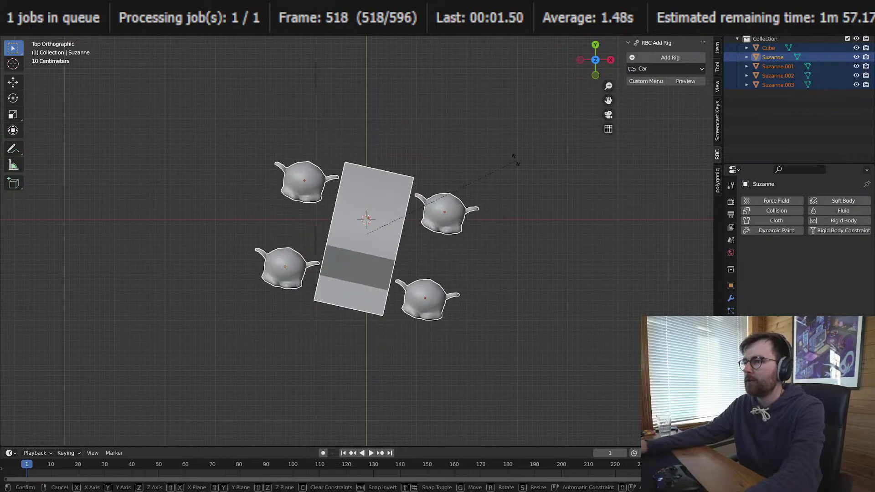
click(498, 121)
Step: Apply the object transforms of the rotated body and all four monkey heads
middle_drag(498, 122, 453, 218)
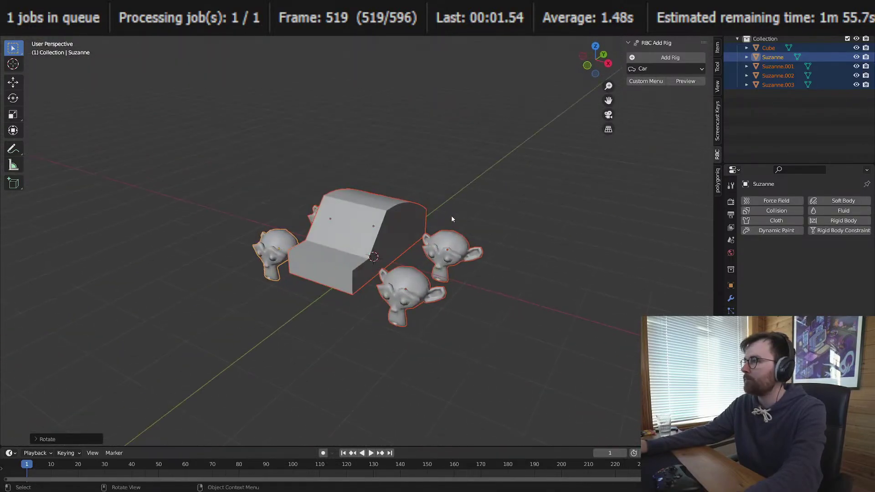
key(ctrl+a)
click(499, 212)
key(ctrl+a)
click(501, 215)
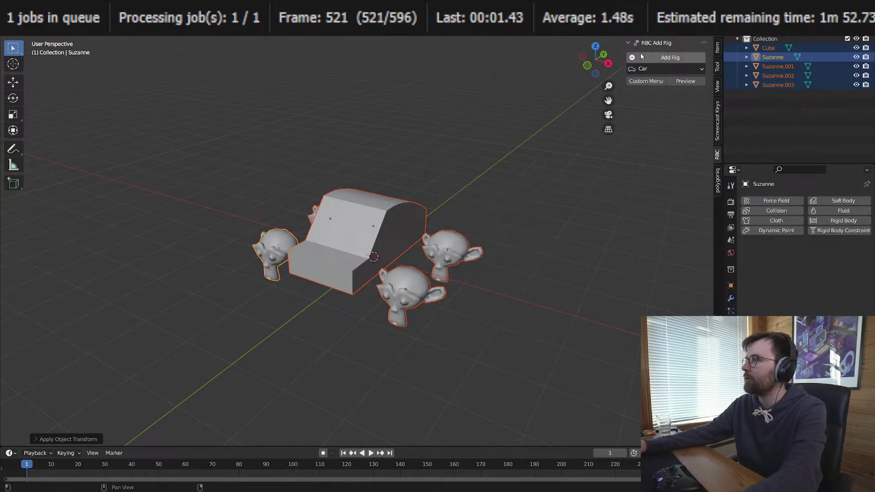
Step: Add a Car rig and assign the cube body as Vehicle Body and the four monkey heads as its wheels
click(651, 59)
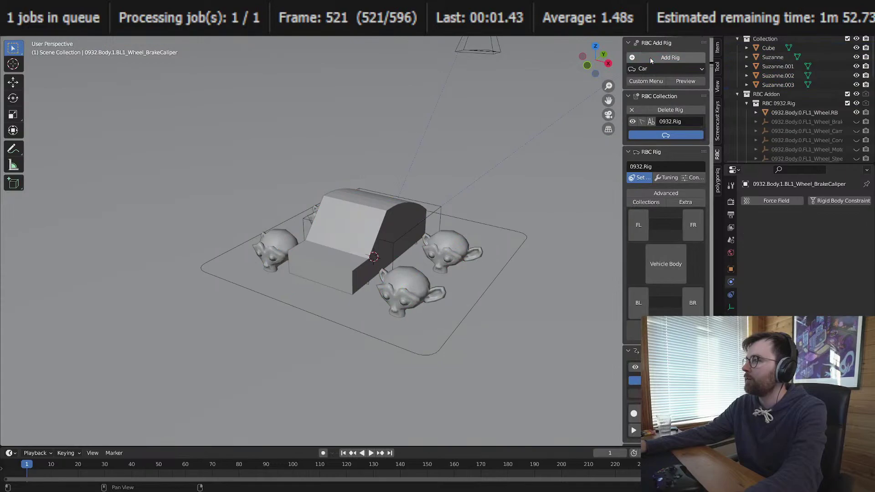
click(342, 229)
click(663, 264)
click(422, 292)
middle_drag(421, 292, 273, 315)
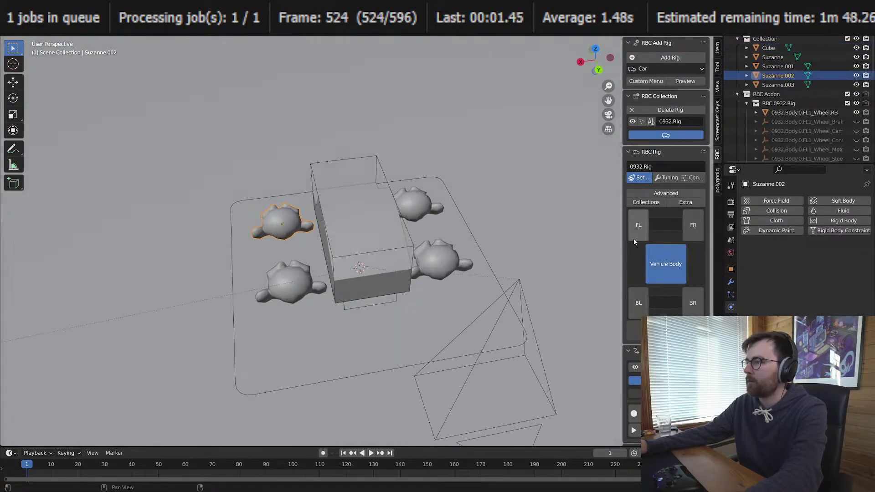
shift+click(418, 204)
middle_drag(419, 204, 482, 220)
click(433, 271)
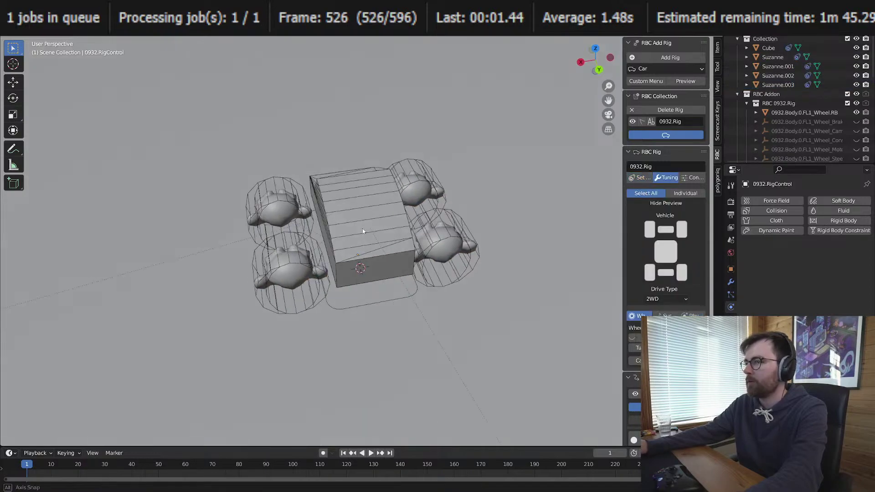
Step: Start the rig's controller driving simulation, test-drive the car and stop the playback
middle_drag(363, 228, 439, 213)
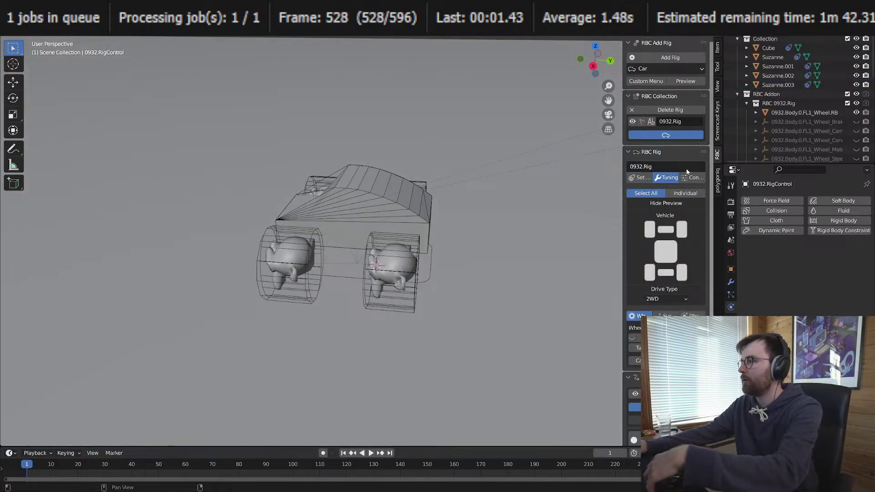
click(693, 177)
click(666, 194)
click(666, 213)
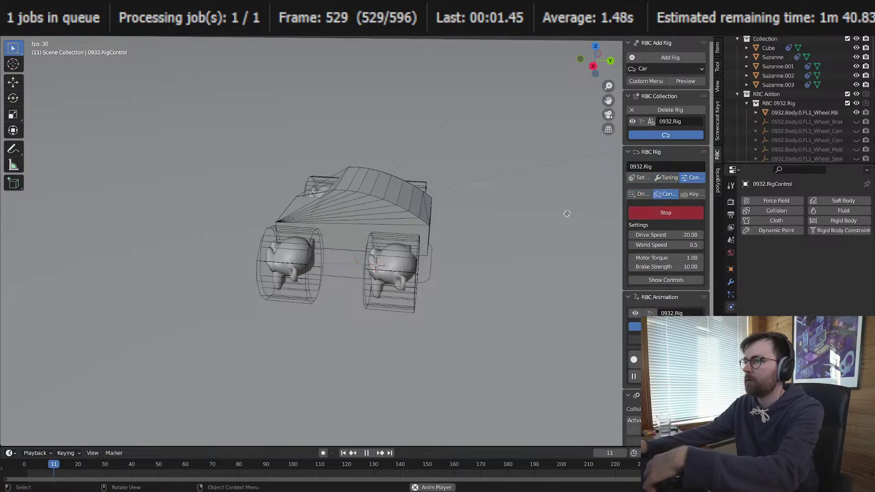
key(Escape)
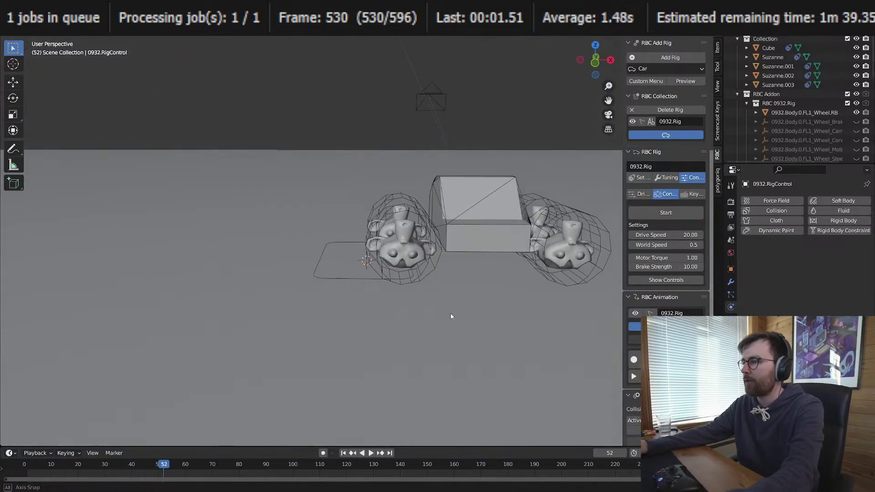
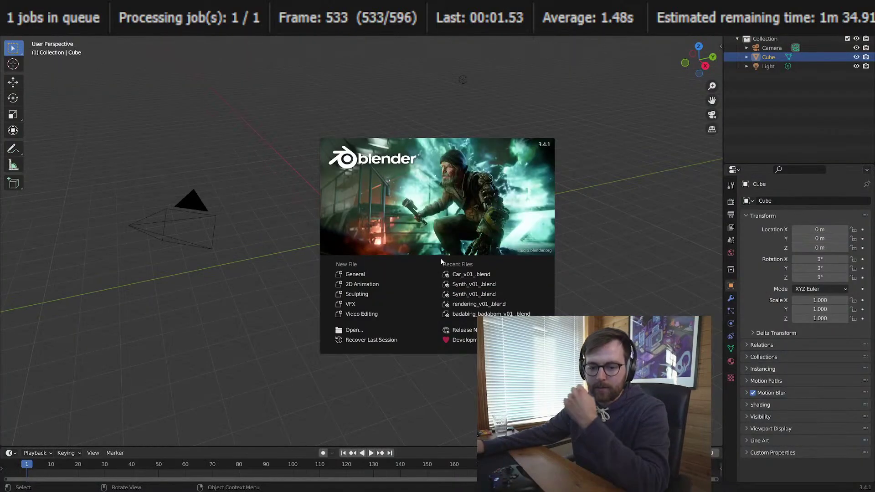
Step: Reopen Car_v01_.blend, rotate the body and all four monkey heads about Z so the front faces positive Y, and save
click(483, 274)
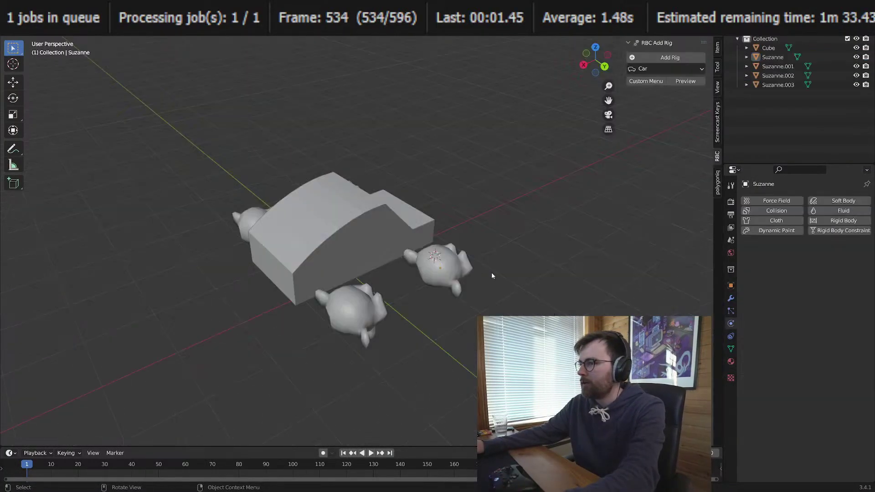
click(338, 319)
middle_drag(338, 318, 416, 256)
click(292, 155)
middle_drag(292, 155, 244, 176)
drag(245, 176, 510, 328)
key(r)
key(z)
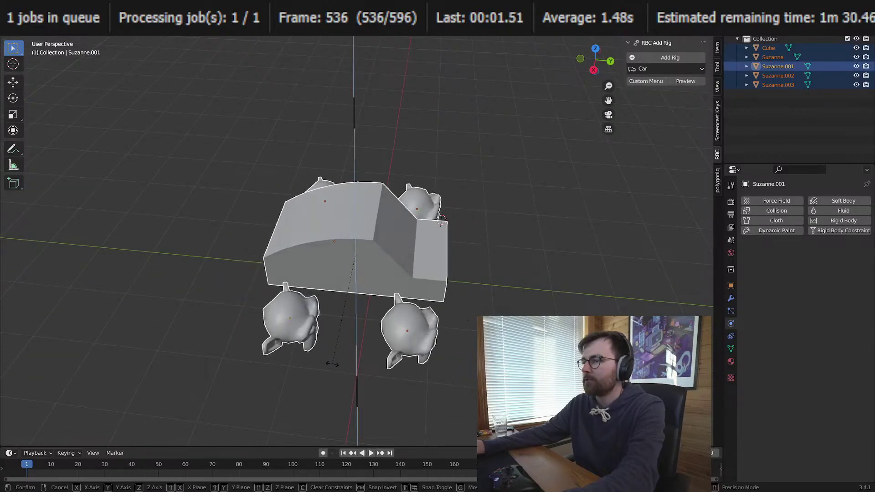
click(474, 311)
middle_drag(474, 311, 436, 304)
key(ctrl+s)
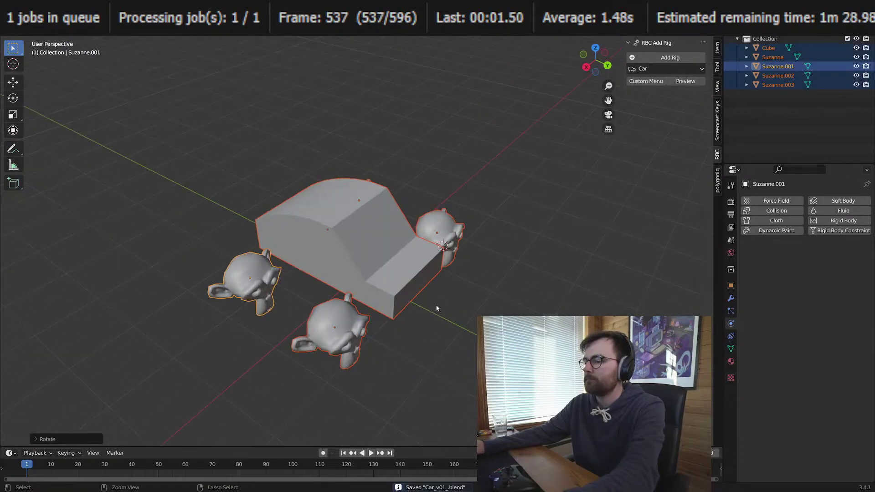
Step: Apply the rotation of the body and all four monkey heads
middle_drag(497, 250, 449, 266)
key(ctrl+a)
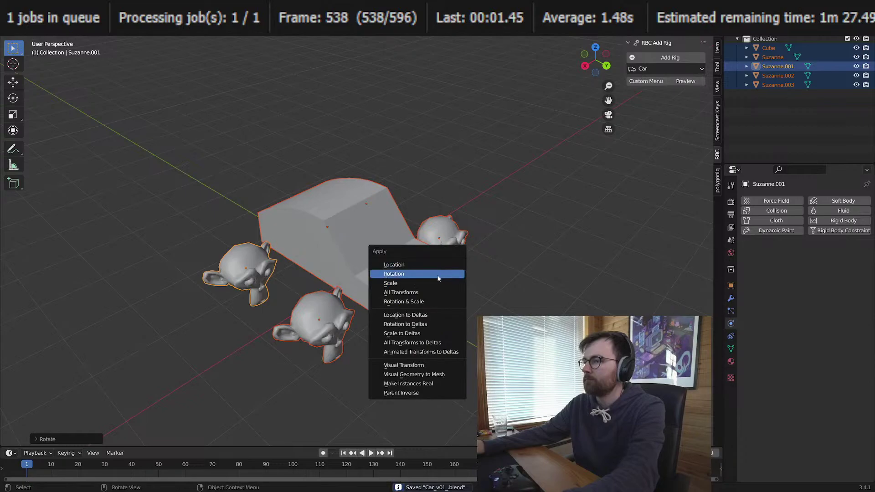
click(439, 275)
Step: Add a Car rig to check its placement against the car facing positive Y, then undo the rig
click(690, 58)
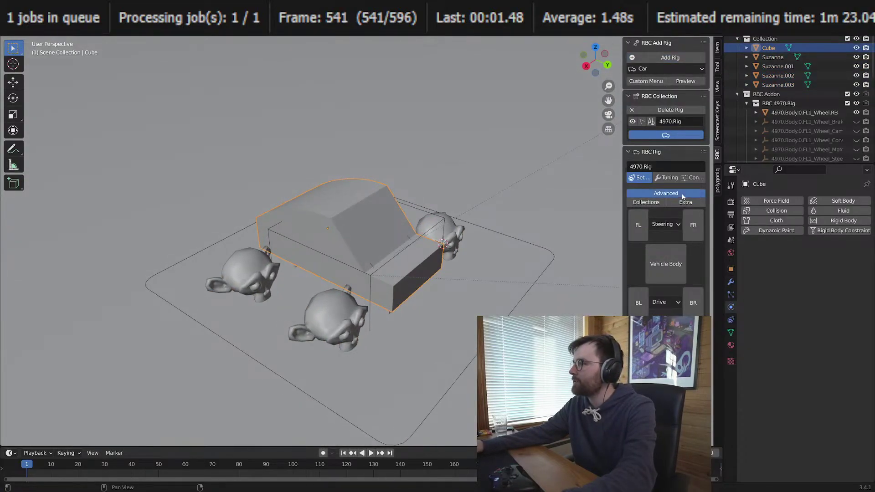
middle_drag(455, 228, 441, 219)
click(441, 219)
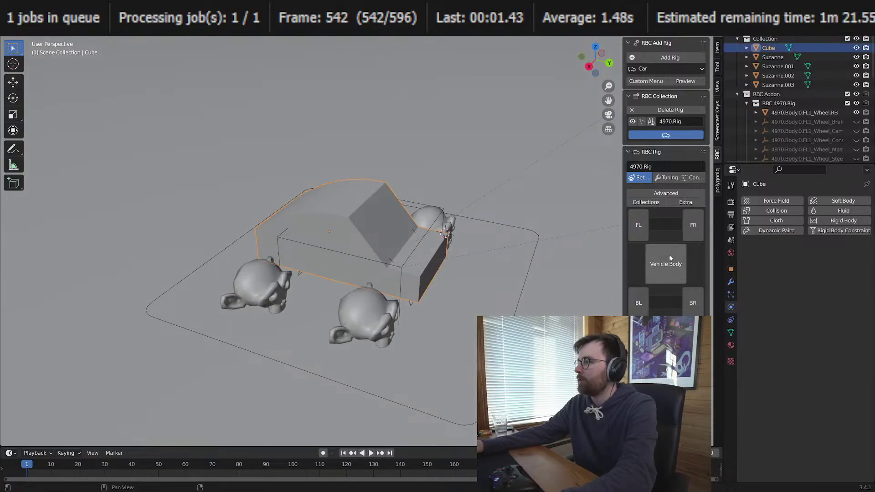
click(440, 220)
middle_drag(282, 245, 482, 260)
key(ctrl+z)
key(ctrl+z)
key(ctrl+z)
key(ctrl+z)
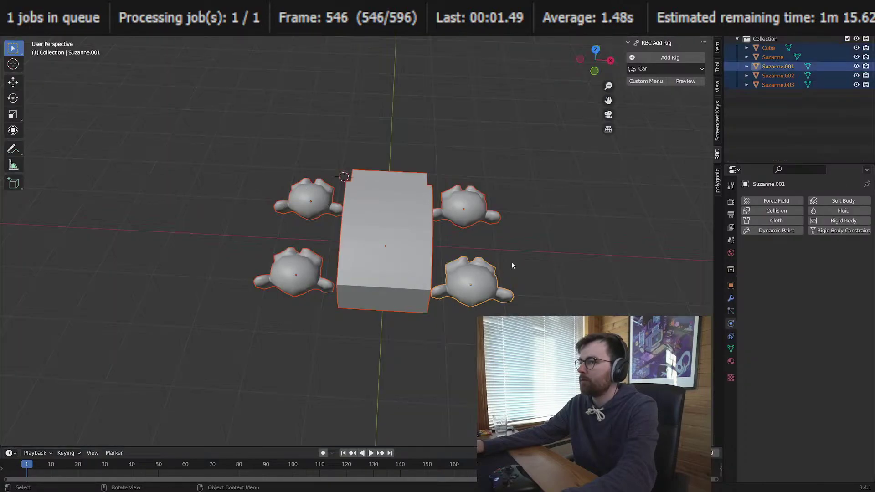
Step: Try the car with its front rotated toward positive X under a new Car rig, then undo the rig
key(r)
click(366, 353)
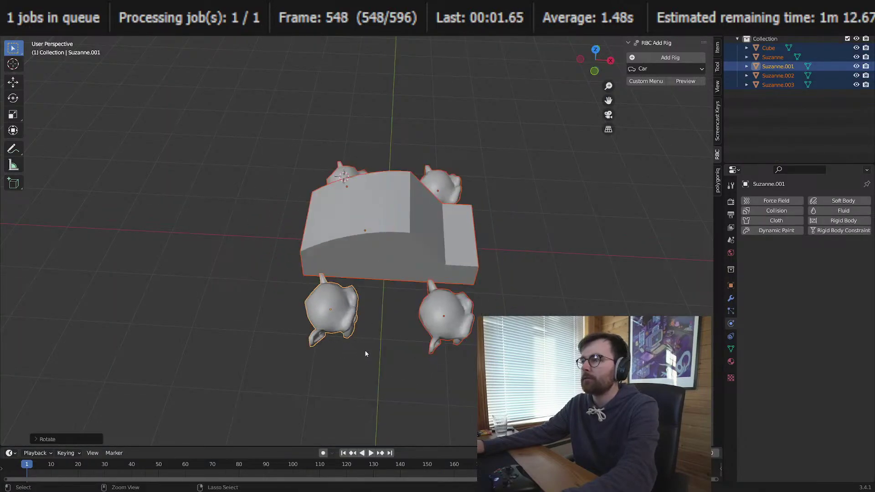
click(647, 61)
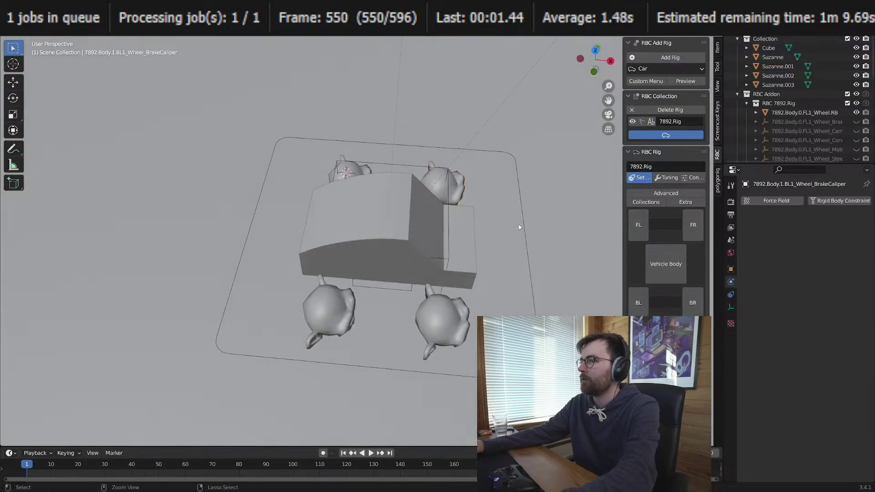
key(ctrl+z)
Step: Apply the rotation of the car facing positive X, test another Car rig on it and undo the rig
key(ctrl+a)
click(497, 224)
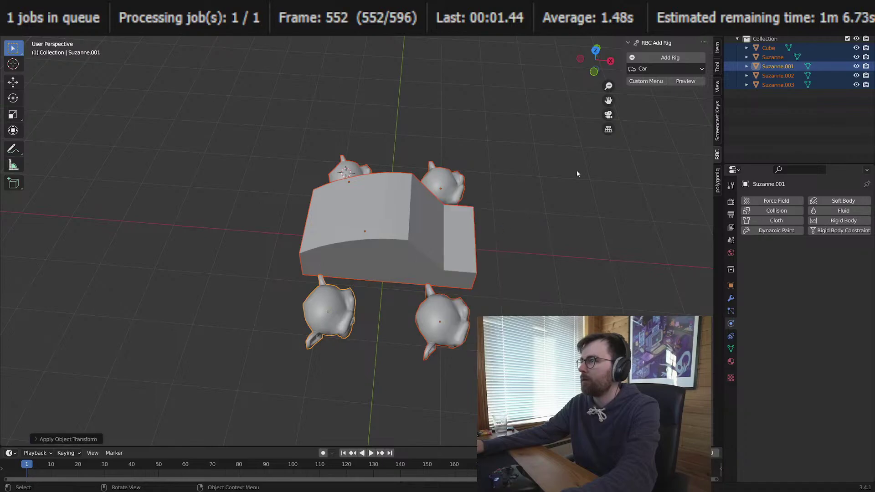
click(669, 57)
middle_drag(464, 188, 446, 286)
click(447, 286)
key(ctrl+z)
Step: Rotate the body and all four monkey heads so the front faces positive Y and apply their rotation
key(r)
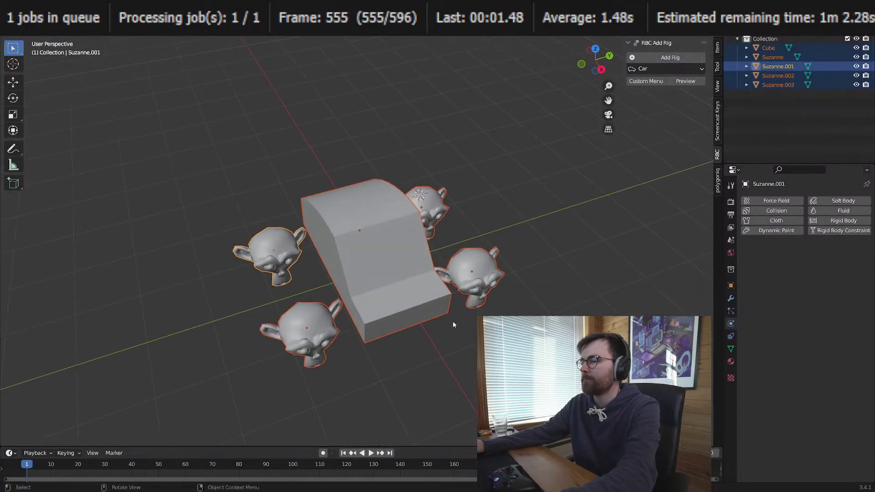
click(478, 117)
key(ctrl+a)
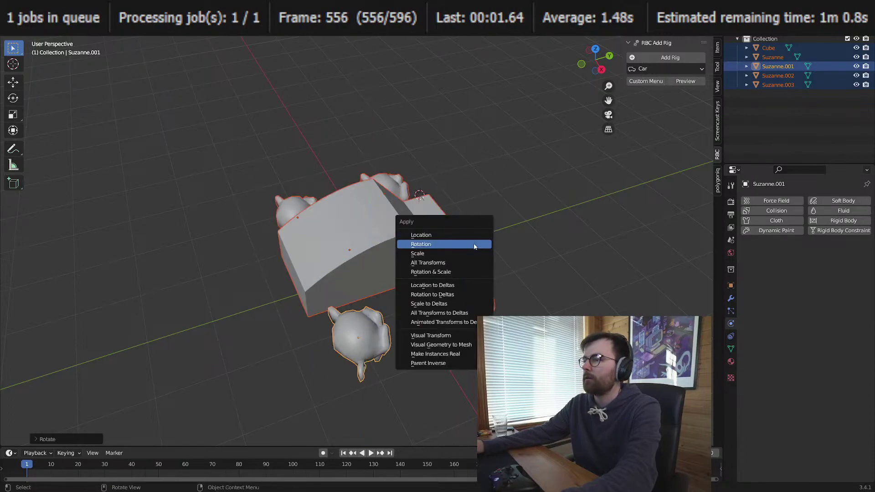
click(497, 255)
Step: Add a Car rig and check the FL wheel preview on the front-left monkey head
click(668, 58)
click(401, 205)
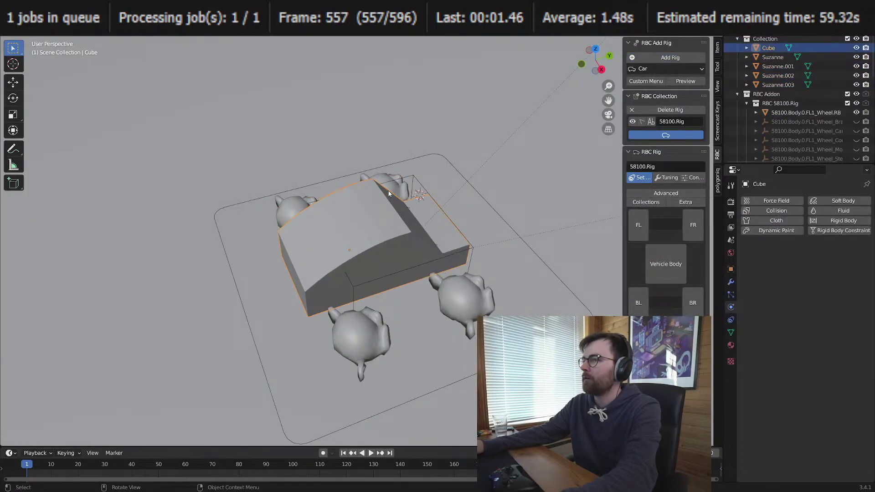
click(395, 186)
middle_drag(297, 245, 378, 253)
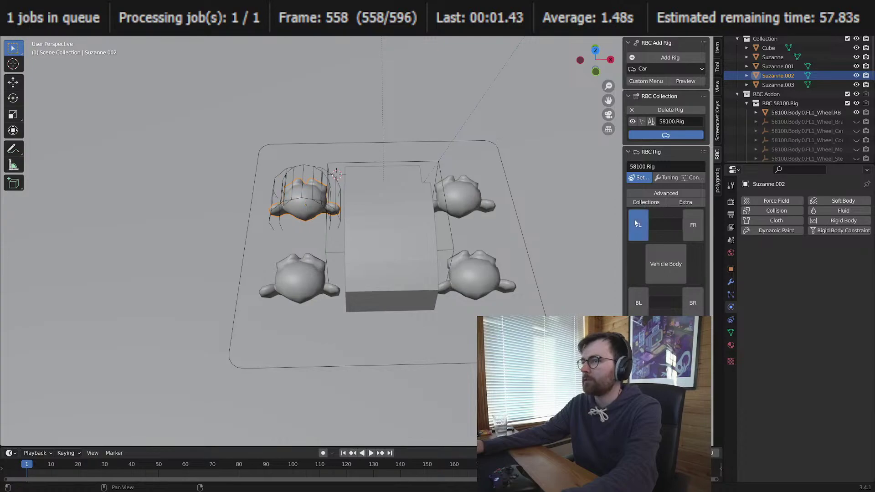
middle_drag(492, 223, 555, 205)
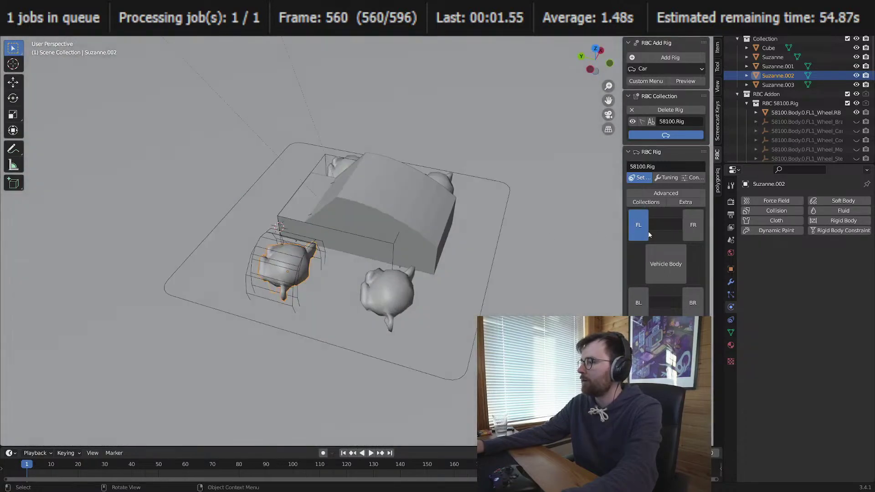
click(459, 252)
middle_drag(459, 252, 310, 258)
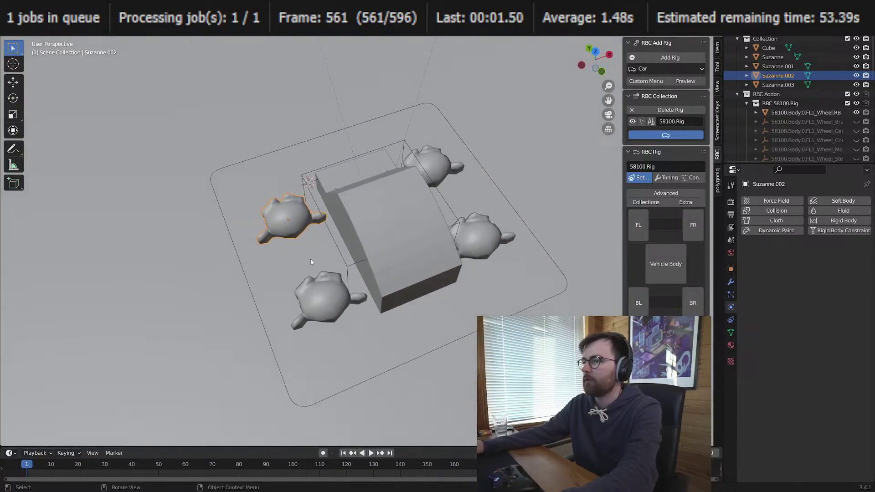
Step: Select the body with all four monkey heads and rotate them together so the front faces negative Y
click(321, 296)
shift+click(288, 219)
shift+click(408, 203)
shift+click(433, 164)
shift+click(478, 234)
scroll(488, 205, down, 5)
middle_drag(488, 205, 461, 333)
key(s)
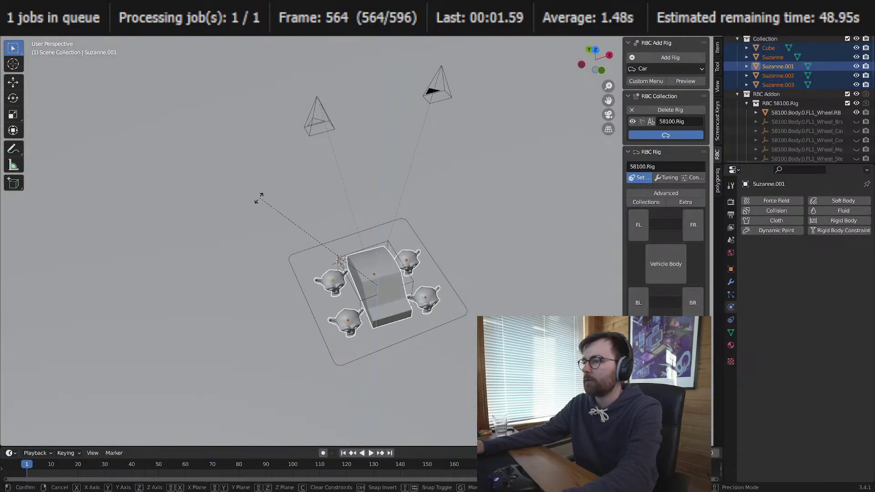
click(254, 206)
scroll(319, 256, up, 3)
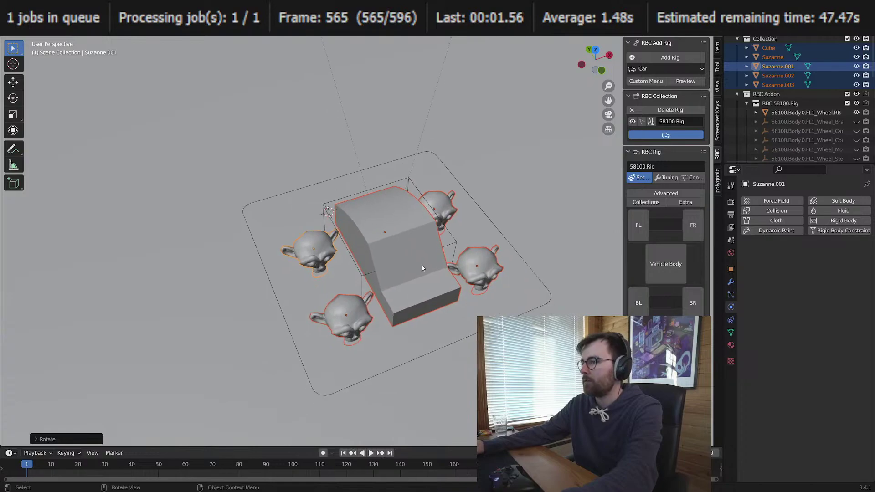
Step: Check a monkey head against the FL wheel slot, then rotate the whole car so its front faces negative X
click(477, 266)
middle_drag(164, 242, 512, 202)
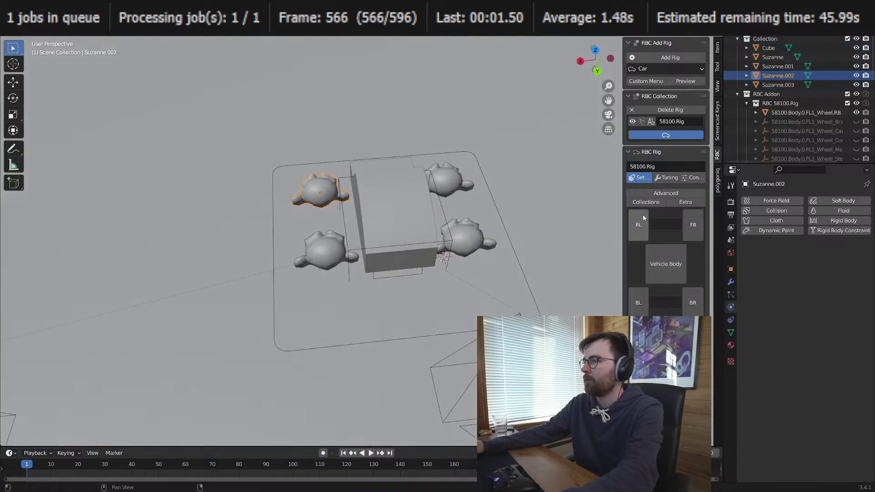
shift+click(330, 245)
shift+click(446, 180)
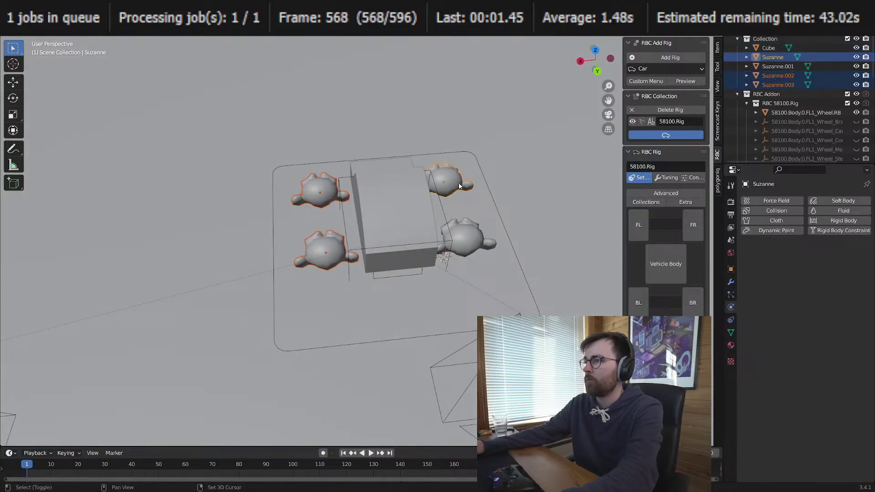
shift+click(464, 237)
shift+click(400, 205)
key(s)
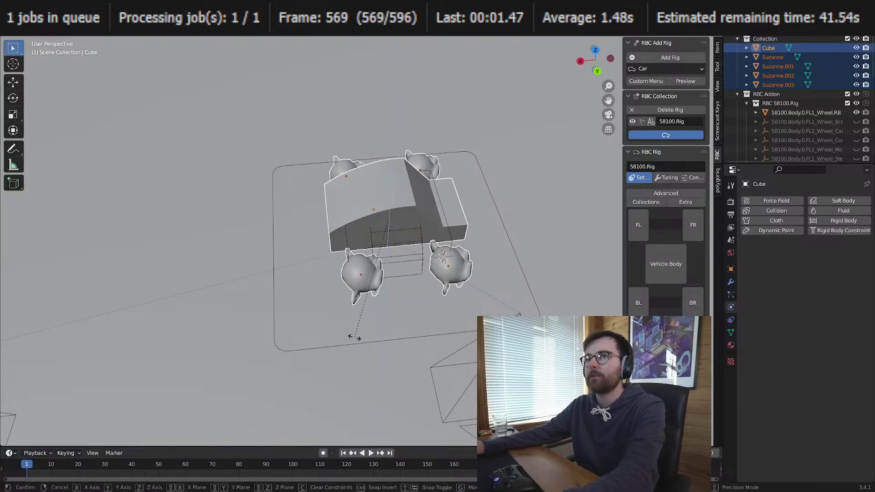
click(291, 307)
Step: Apply the rotation of all four monkey heads and compare the FL wheel preview on one head
middle_drag(292, 307, 266, 199)
click(266, 199)
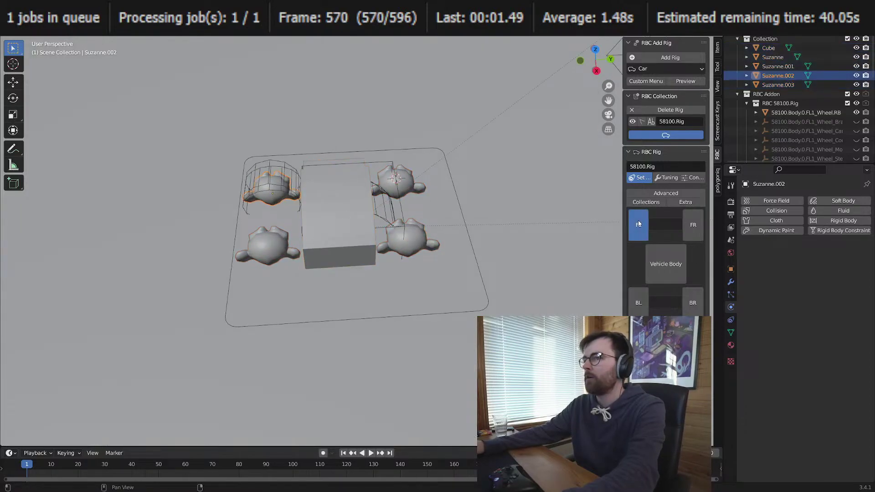
shift+click(424, 239)
shift+click(399, 182)
shift+click(269, 246)
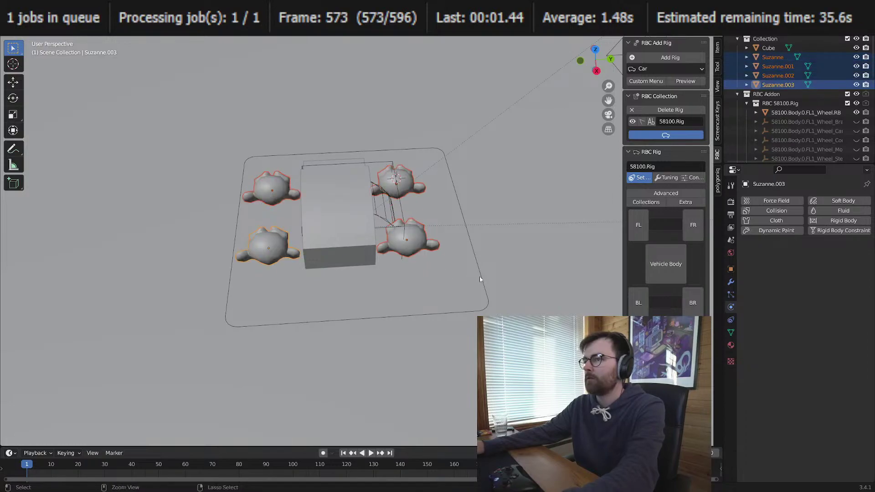
key(ctrl+a)
click(465, 227)
click(637, 211)
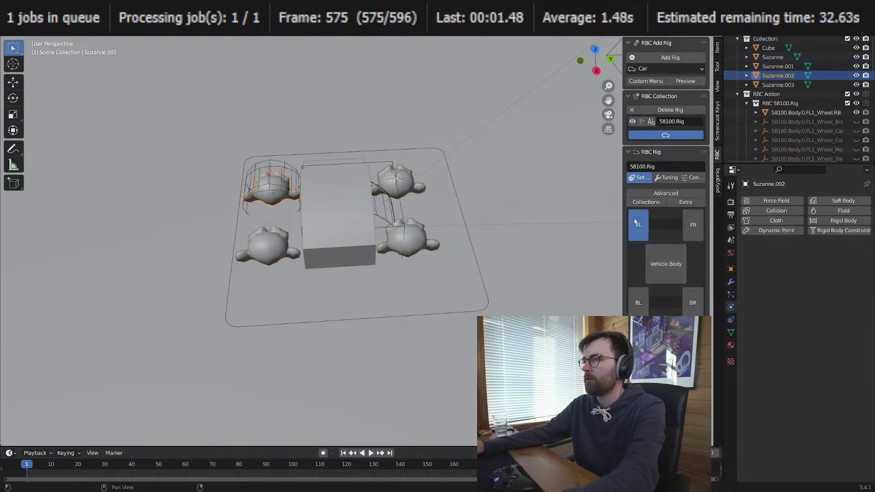
click(347, 204)
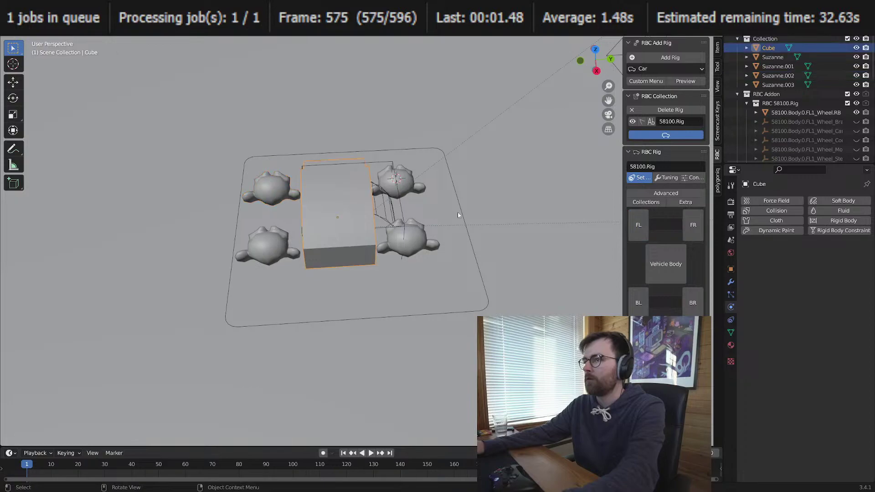
key(s)
right_click(471, 247)
right_click(471, 247)
key(Escape)
key(ctrl+z)
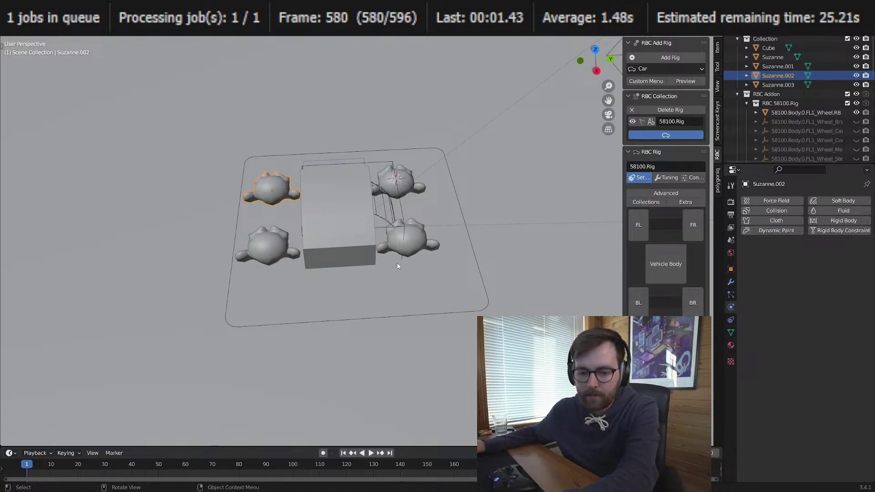
Step: In top view, move the two rear monkey-head wheels backward along X, away from the car's front
middle_drag(387, 224, 336, 224)
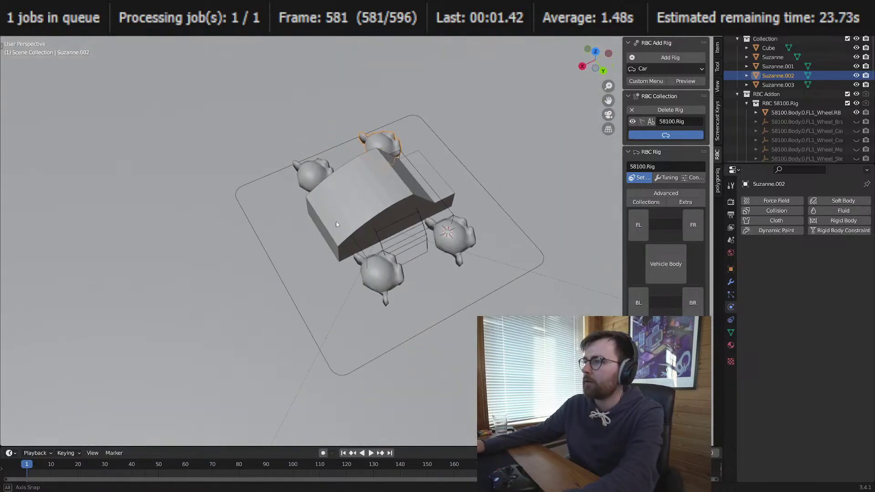
key(KP_7)
shift+middle_drag(388, 240, 430, 209)
click(406, 316)
shift+click(412, 171)
key(g)
key(x)
click(498, 262)
Step: Try to lengthen the car body by moving its rear section backward, and preview the FL wheel on a front monkey head
click(418, 256)
key(Tab)
key(alt+z)
drag(459, 159, 370, 298)
key(alt+z)
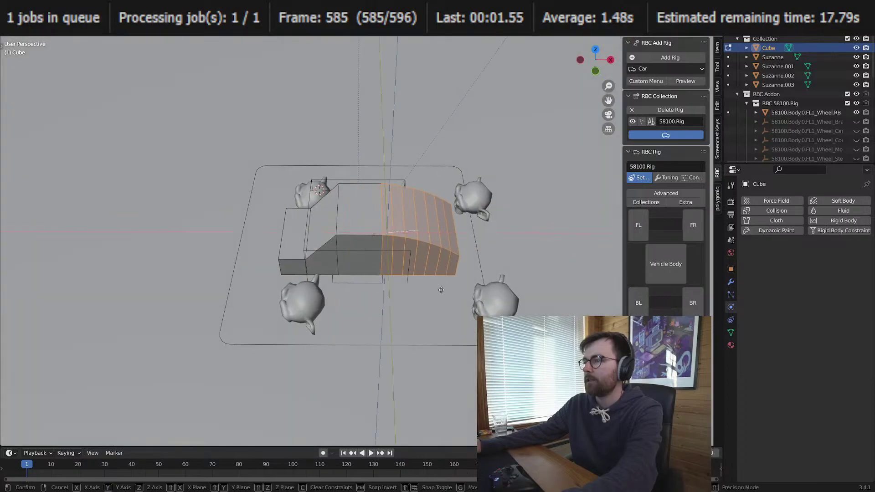
key(Tab)
middle_drag(370, 298, 533, 239)
click(326, 191)
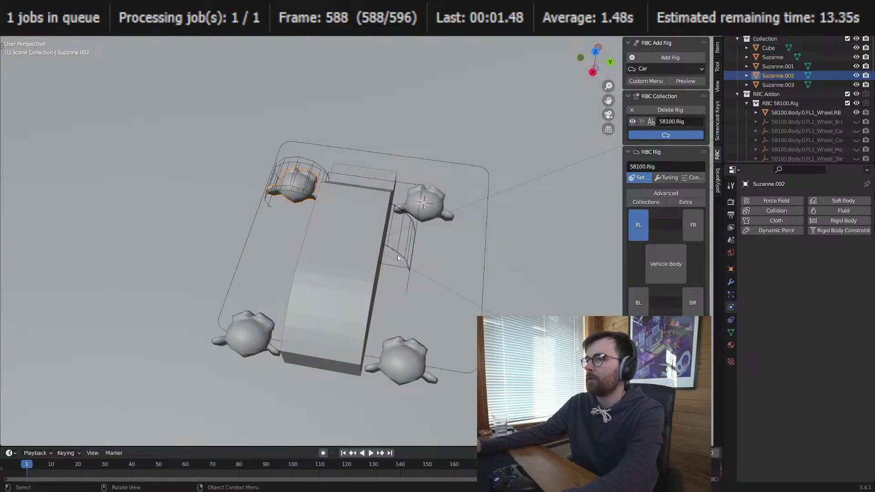
middle_drag(397, 258, 345, 263)
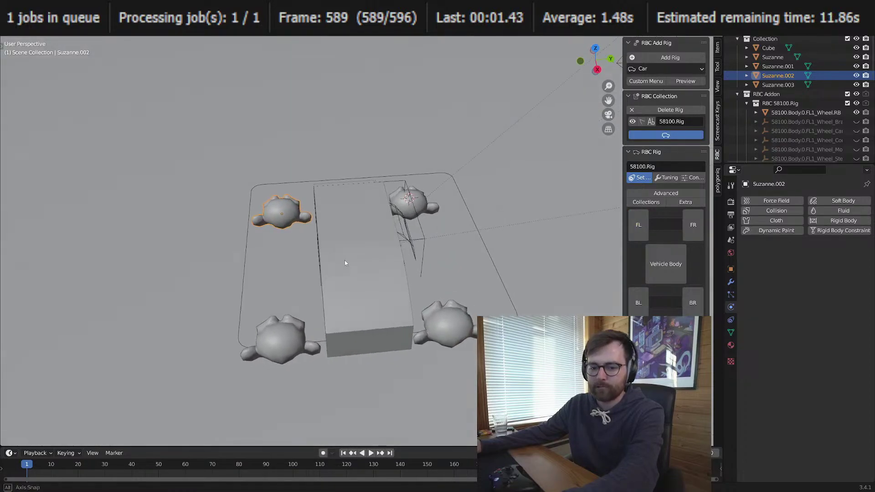
Step: Undo the body lengthening and the backward move of the two rear wheels, and save the file
click(397, 258)
key(Tab)
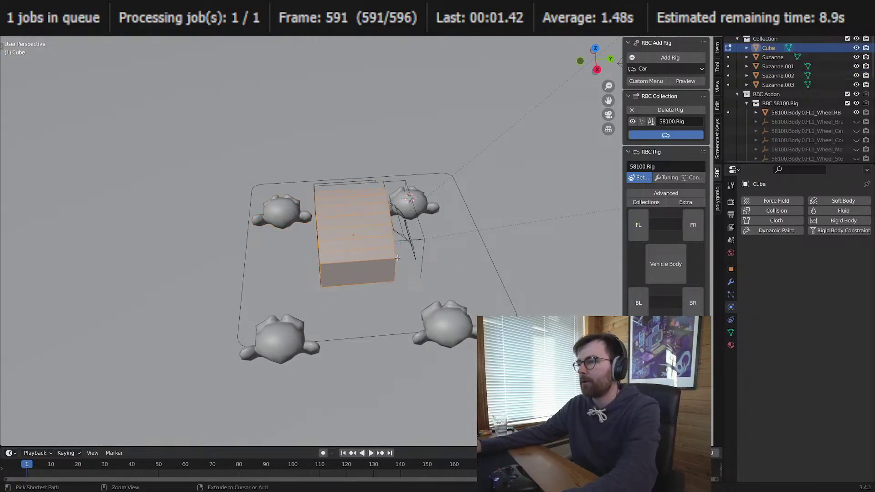
key(ctrl+z)
key(ctrl+z)
key(ctrl+z)
key(ctrl+z)
middle_drag(390, 262, 423, 251)
click(416, 280)
key(ctrl+s)
Step: Assign the four monkey heads to the rig's matching FL, FR, BR and BL wheel slots
middle_drag(417, 281, 392, 304)
click(274, 227)
middle_drag(334, 226, 301, 248)
click(690, 225)
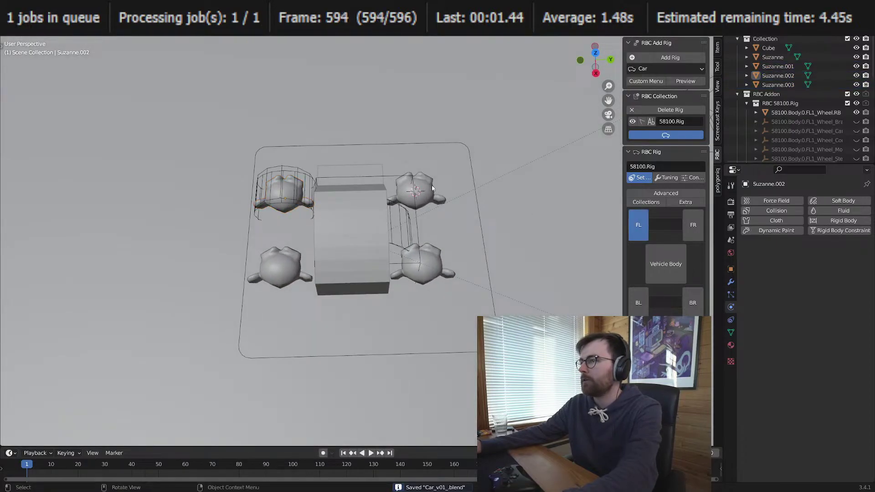
click(433, 267)
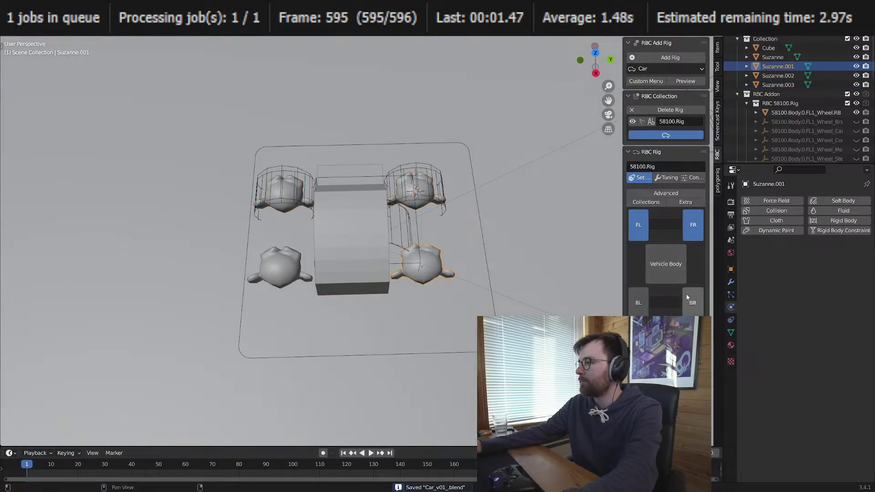
click(280, 272)
click(638, 302)
Step: Assign the car body to the Vehicle Body slot and generate the rig
click(351, 228)
click(666, 264)
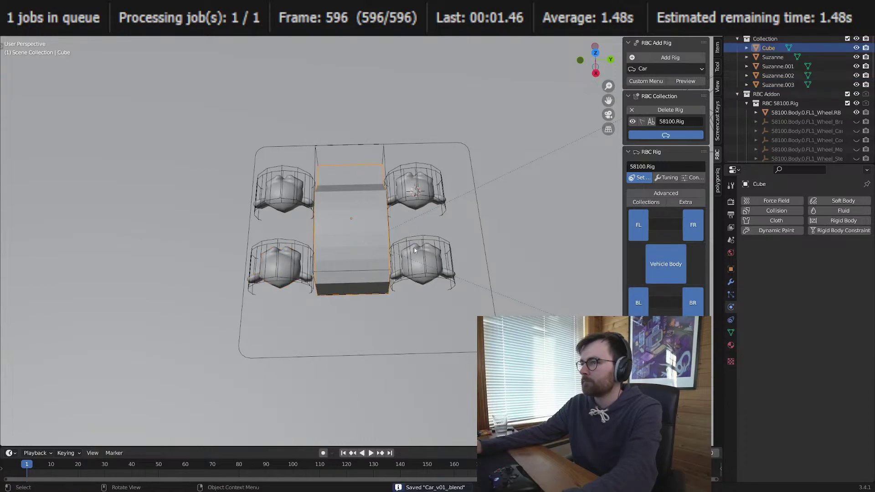
click(666, 331)
Step: Play the rigged car's simulation, view it from behind and from the front, and return to frame 1
middle_drag(419, 273, 449, 228)
key(space)
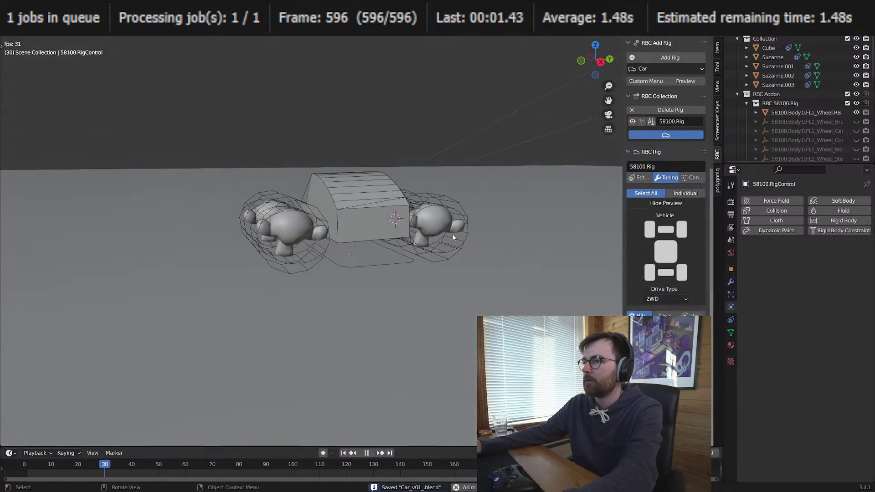
key(space)
middle_drag(346, 401, 478, 297)
key(space)
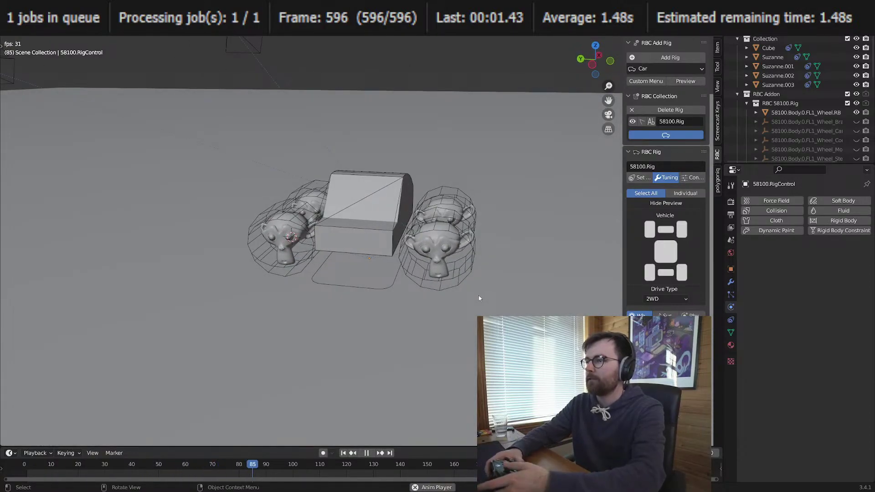
key(space)
key(shift+Left)
Step: Test-drive the car using the rig's controller mode, stop the session and return to the first frame
double_click(694, 168)
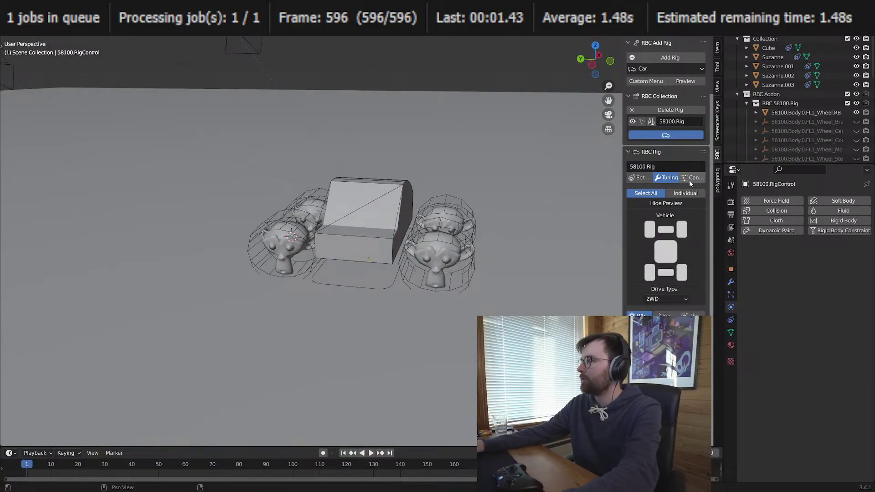
click(693, 178)
click(666, 213)
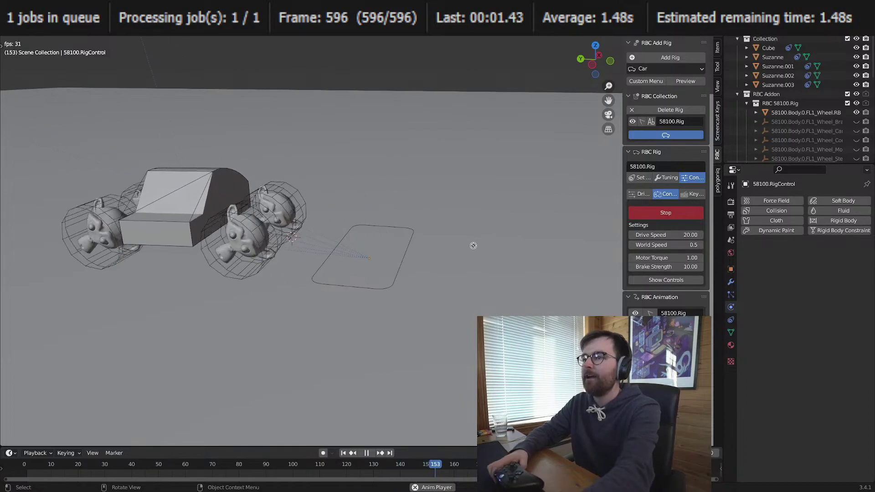
key(Escape)
click(343, 453)
Step: Show the Outliner's selectability toggles and make the FL, FR, BL and BR wheel rigid bodies selectable
click(772, 57)
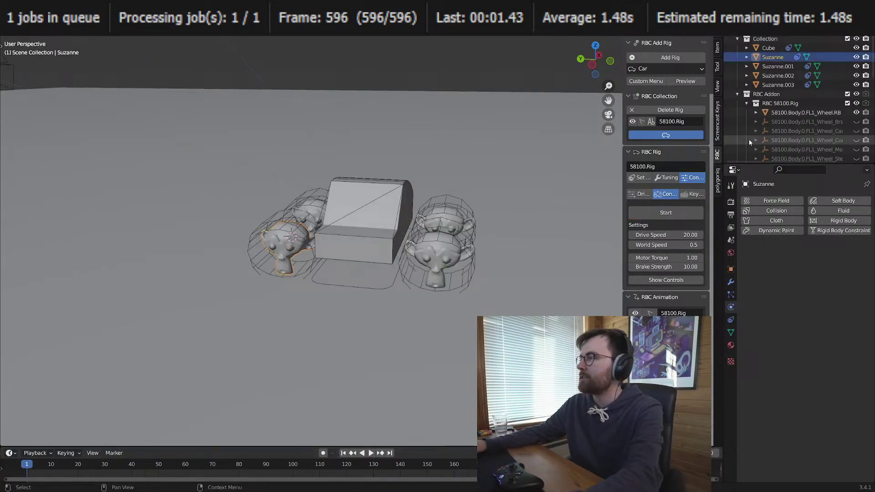
click(815, 37)
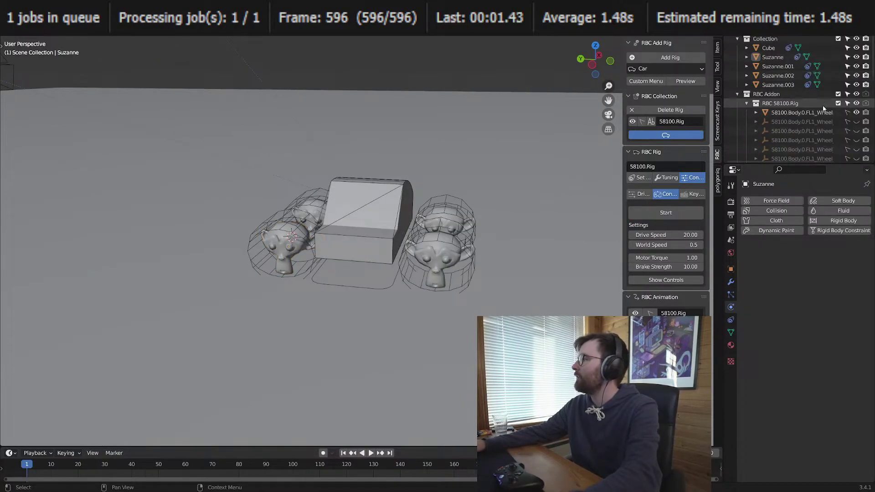
scroll(802, 105, down, 3)
click(811, 58)
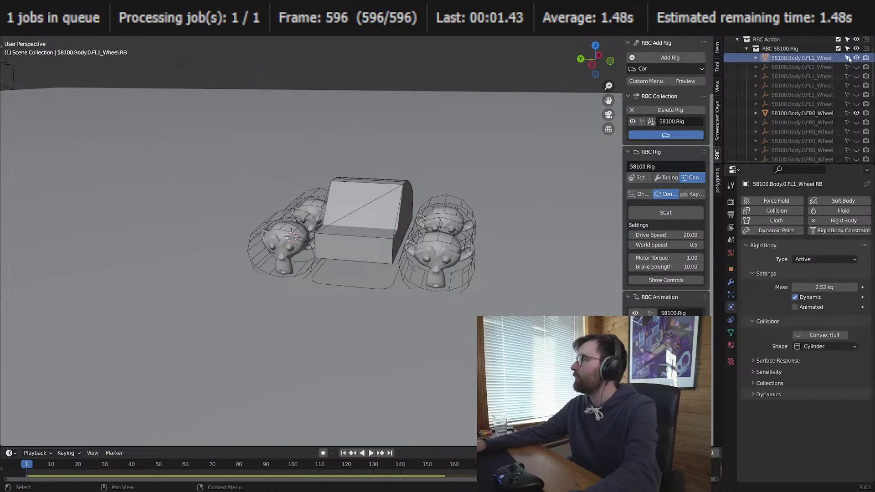
click(820, 113)
scroll(843, 109, down, 5)
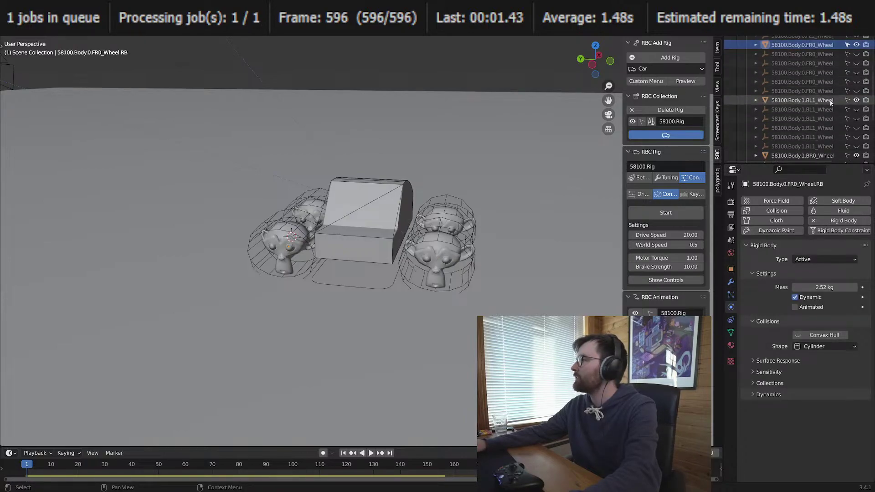
click(837, 100)
scroll(837, 99, down, 3)
click(827, 129)
scroll(836, 114, down, 5)
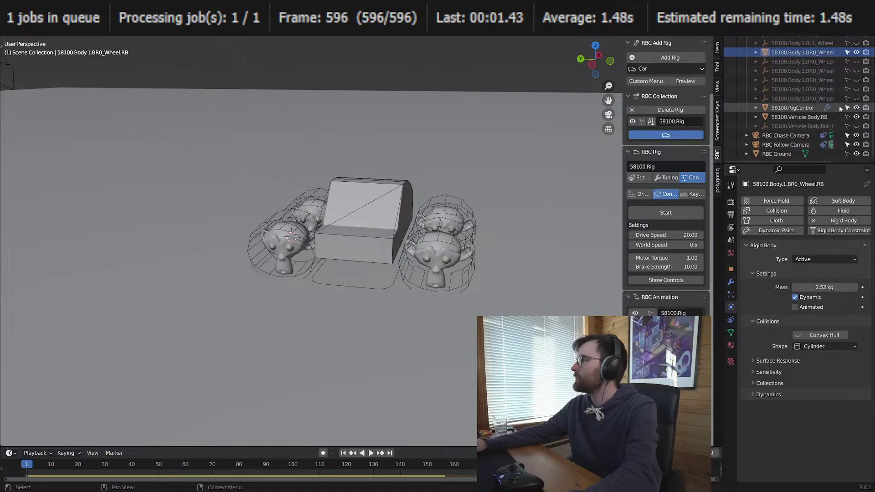
Step: Set the back-right wheel rigid body's collision shape to Mesh
click(795, 52)
middle_drag(406, 214, 426, 238)
middle_drag(416, 236, 507, 238)
scroll(525, 211, up, 1)
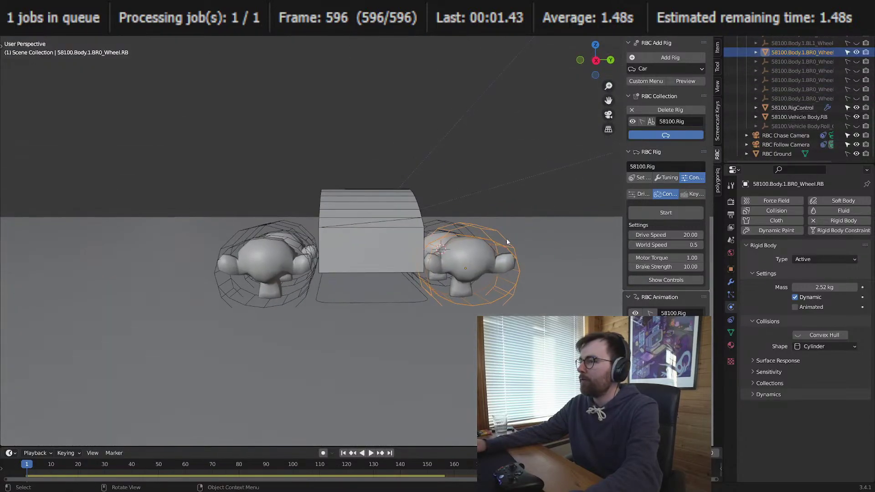
click(501, 246)
click(799, 53)
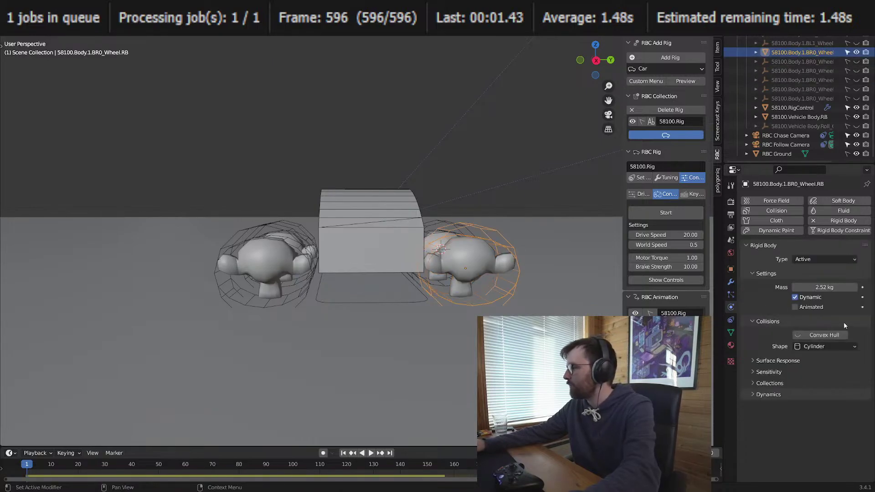
click(806, 347)
click(811, 417)
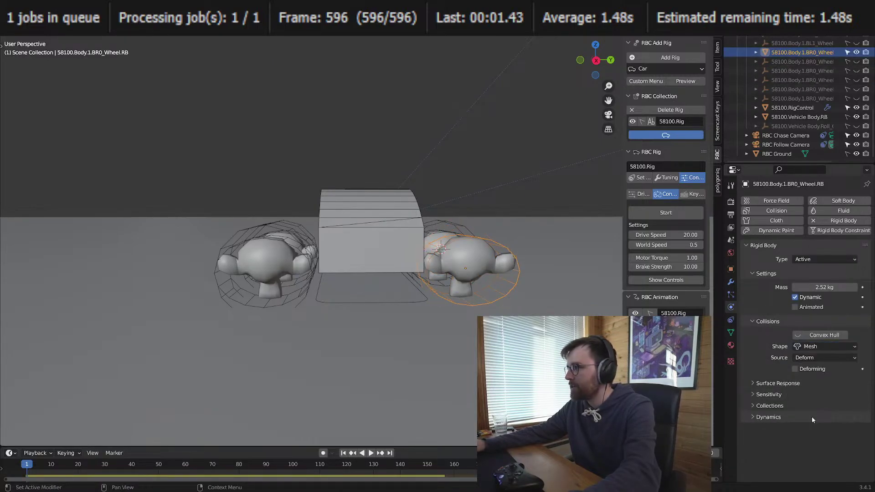
middle_drag(535, 228, 516, 250)
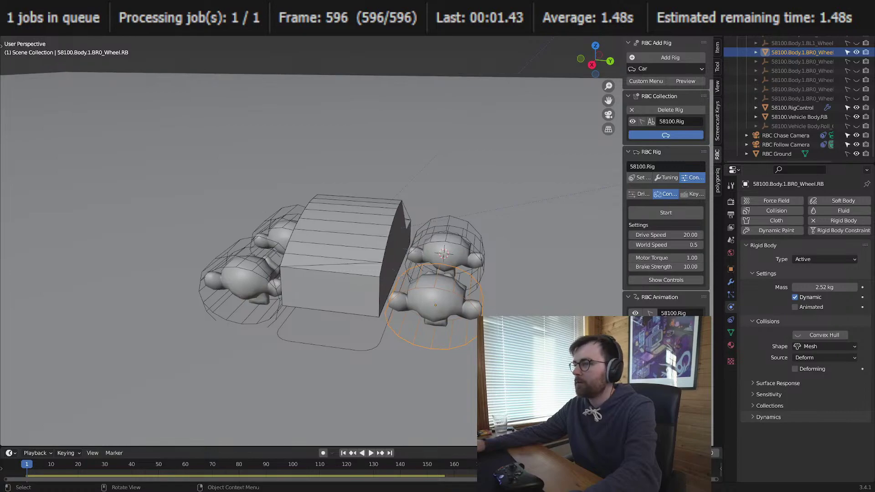
Step: Set the collision shape of the back-left, front-left and front-right wheel rigid bodies to Mesh
click(437, 314)
click(470, 305)
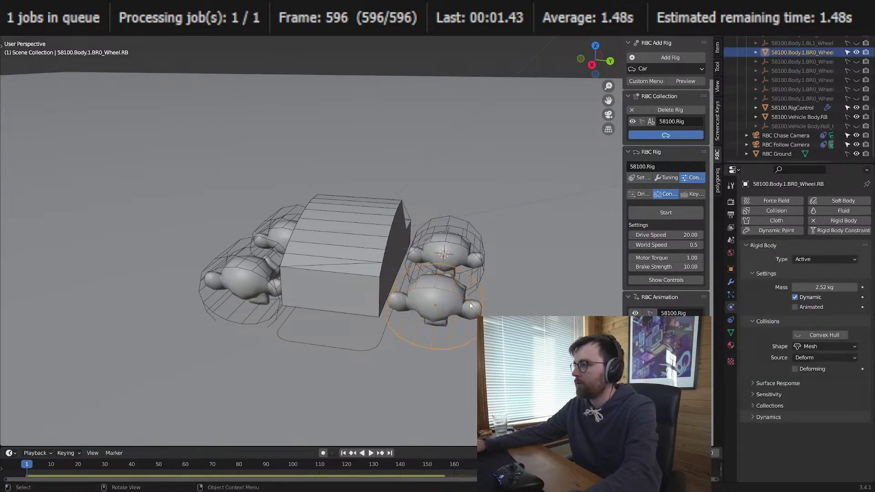
click(260, 284)
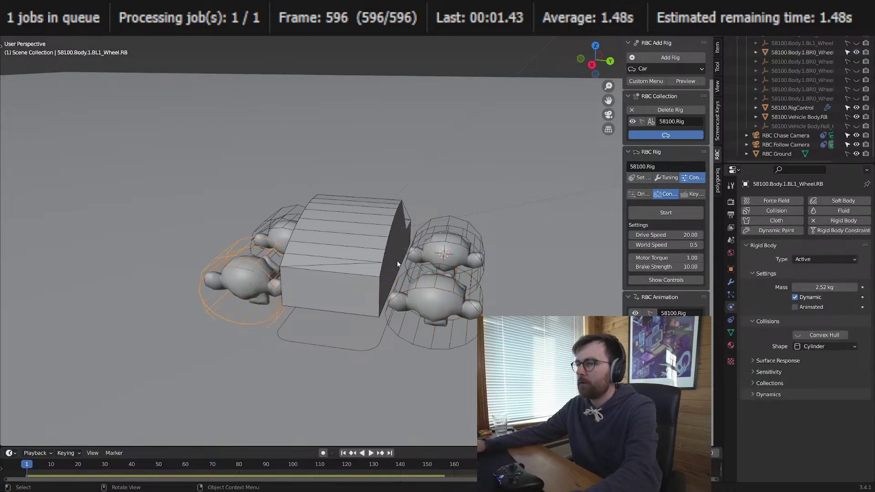
click(824, 347)
middle_drag(347, 264, 287, 251)
click(281, 250)
click(841, 348)
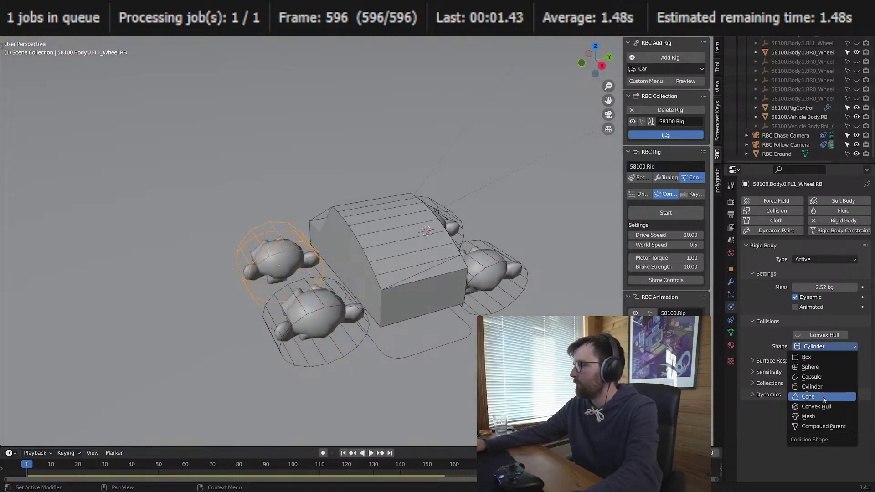
click(839, 416)
middle_drag(456, 212, 487, 226)
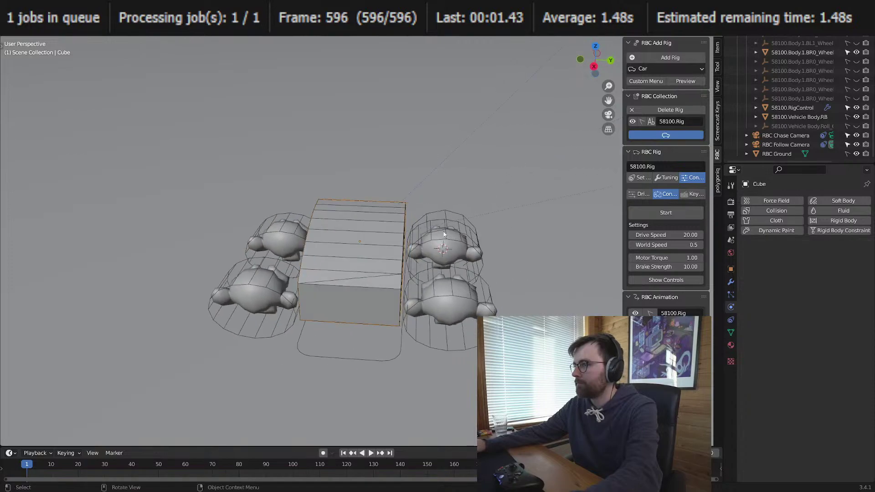
click(444, 234)
click(813, 347)
click(816, 416)
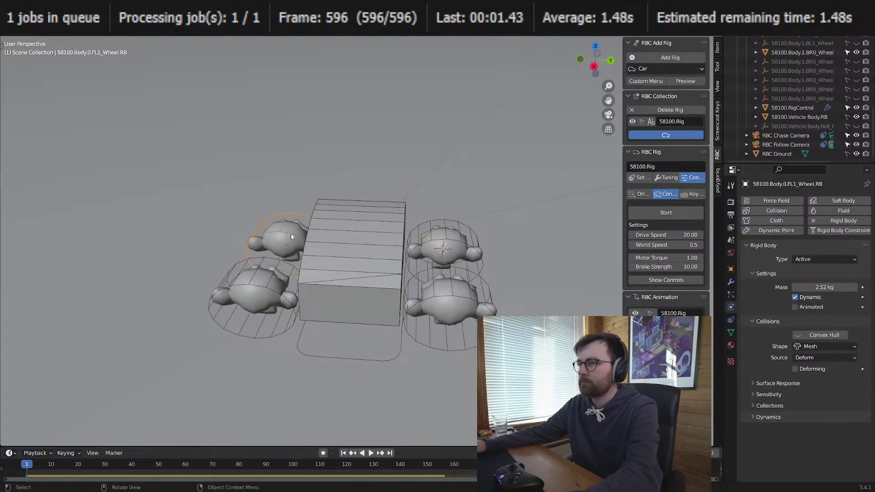
Step: Select all four wheel rigid bodies together and check the Display As option in their viewport display settings
shift+click(444, 252)
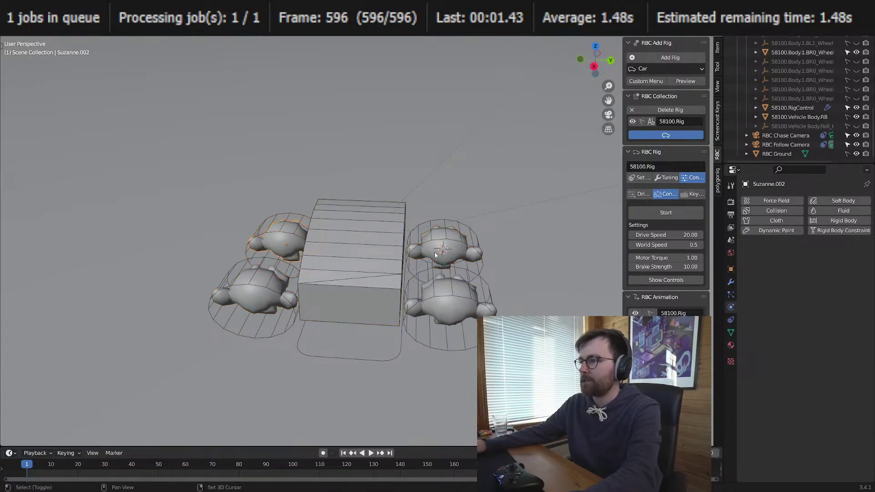
click(284, 234)
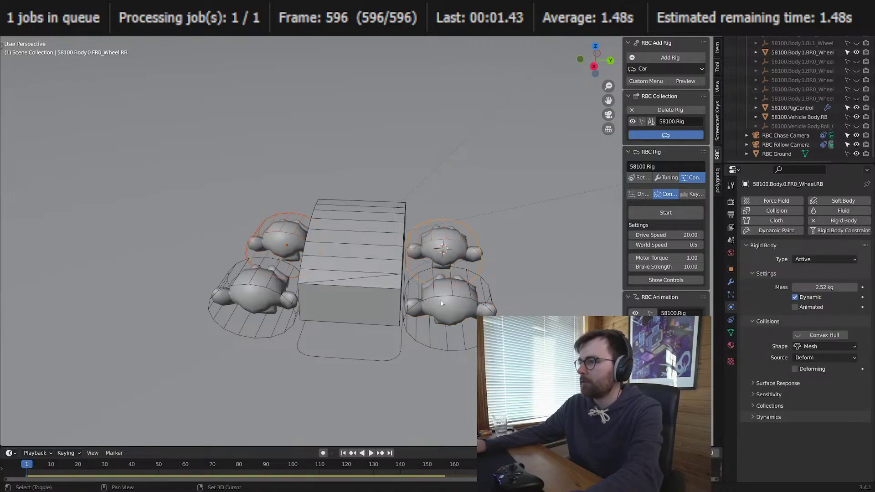
shift+click(453, 298)
shift+click(278, 293)
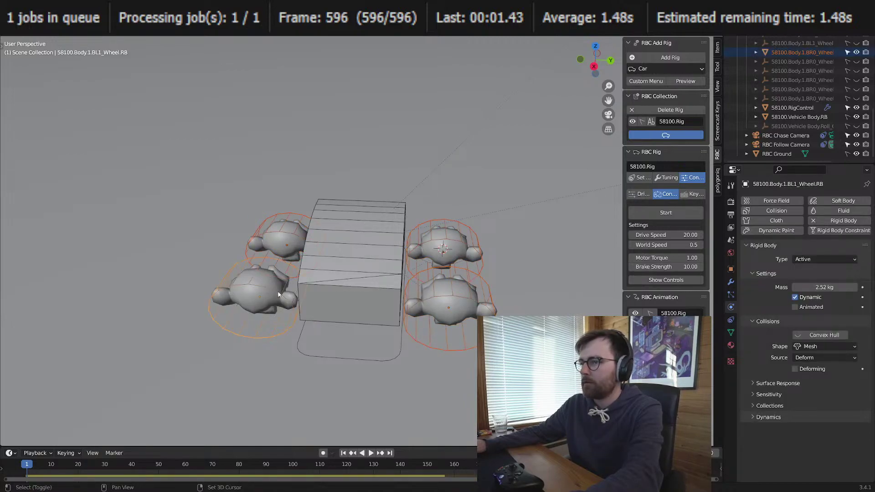
click(731, 332)
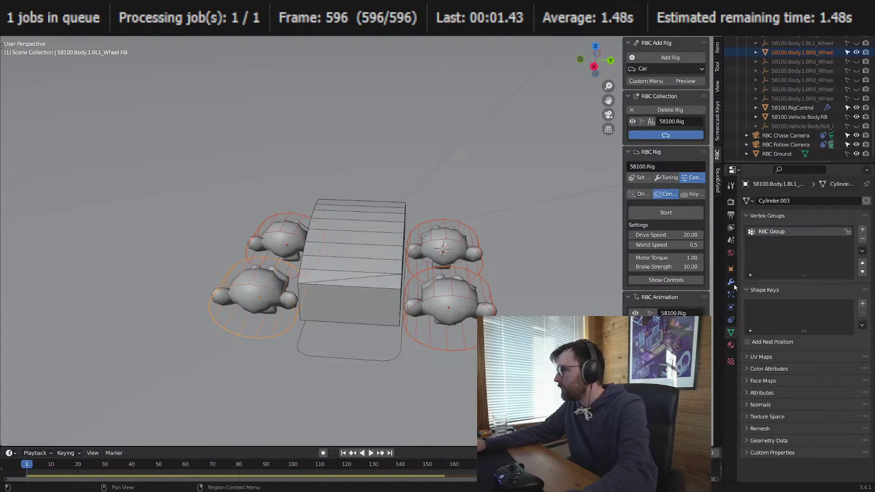
click(730, 269)
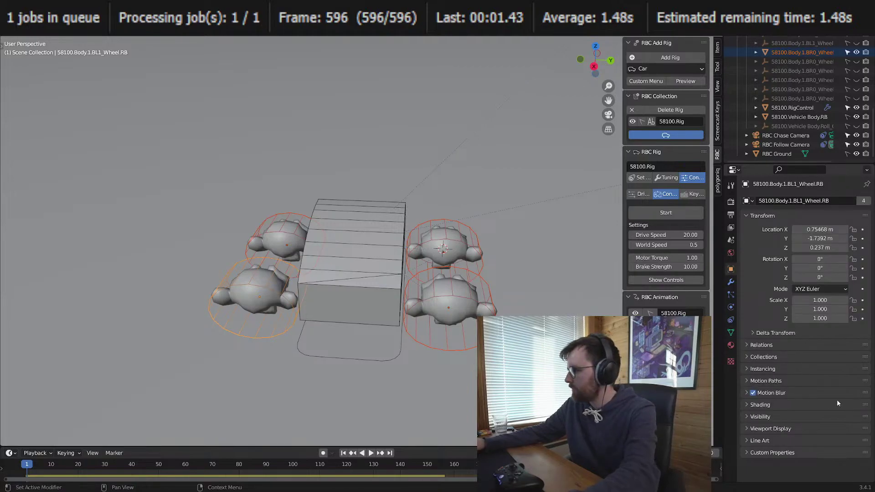
click(749, 429)
scroll(748, 410, down, 1)
scroll(748, 410, up, 1)
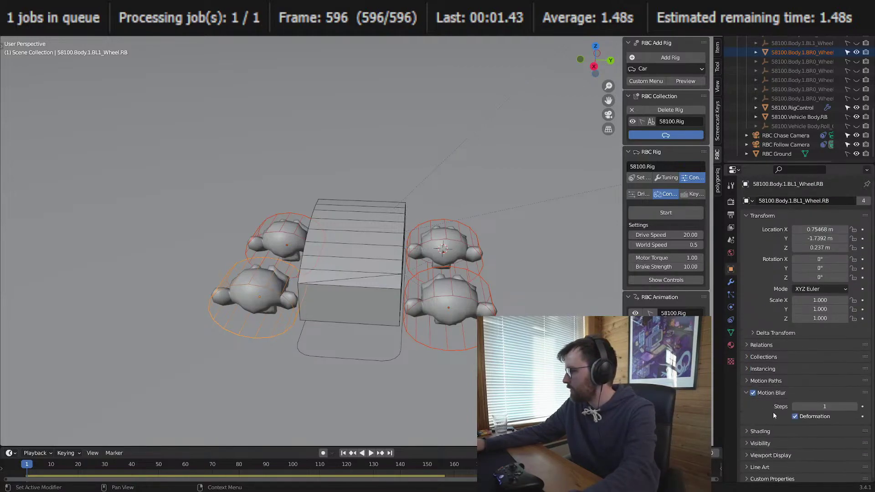
click(747, 417)
scroll(756, 387, down, 8)
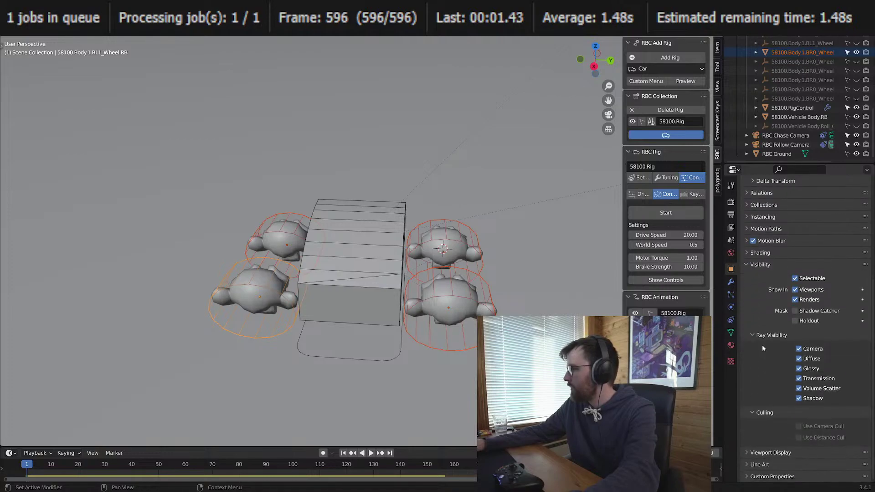
click(756, 454)
scroll(752, 418, down, 6)
click(802, 437)
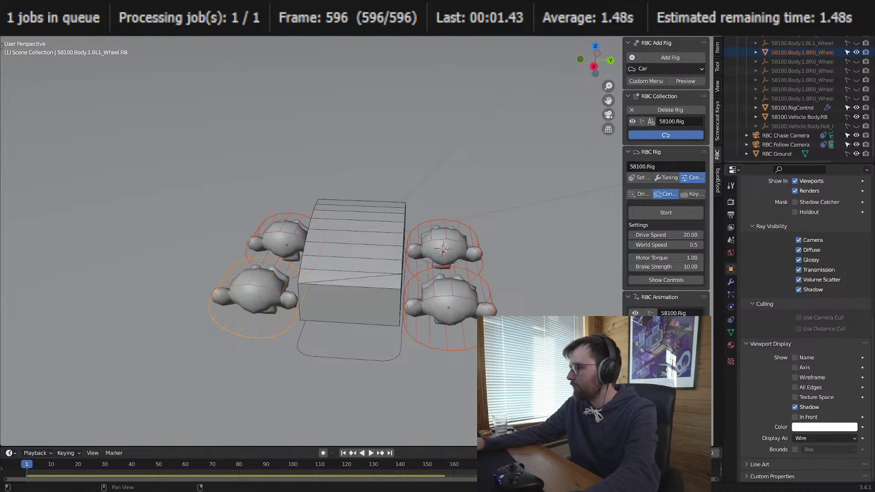
Step: View the car from the front, save the file and play the simulation with the mesh-shaped wheels
middle_drag(255, 255, 427, 319)
key(ctrl+s)
key(space)
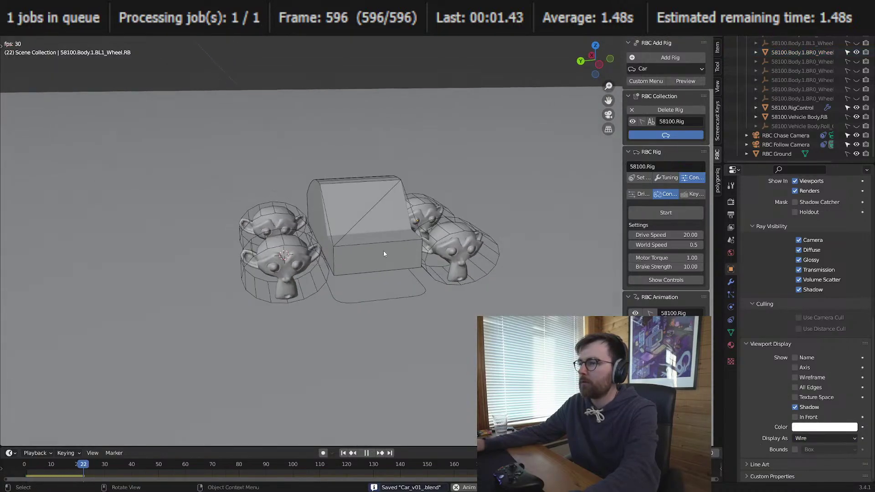
Step: Select the car body, rewind the playback and start driving the car with the controller
click(383, 254)
click(352, 453)
click(665, 212)
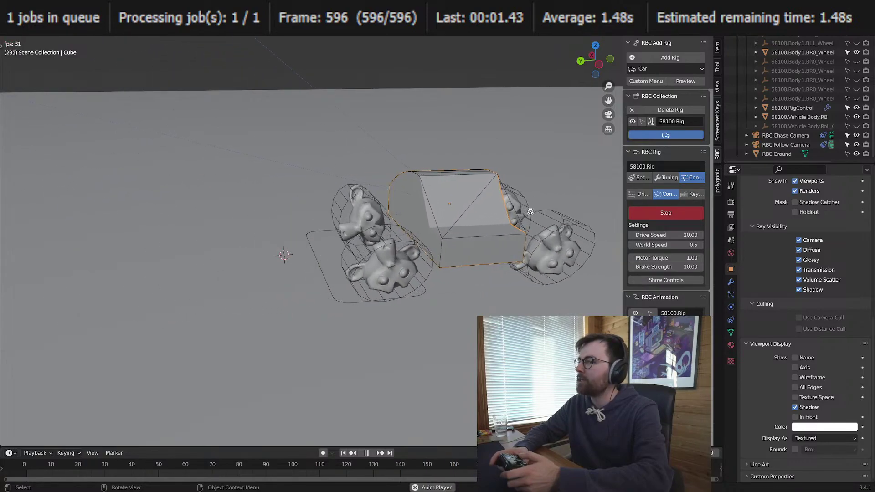
Step: Stop driving the car, rewind the playback to frame 1 and select the front-right wheel rigid body
key(Escape)
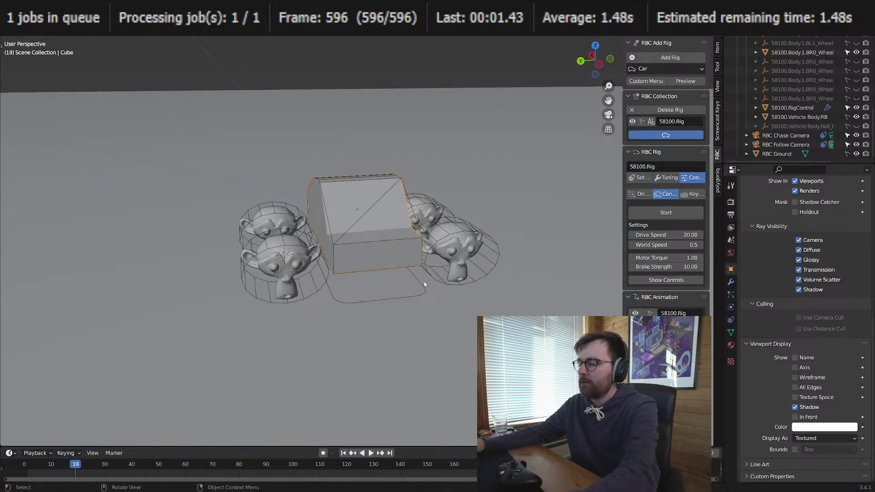
click(341, 453)
click(295, 235)
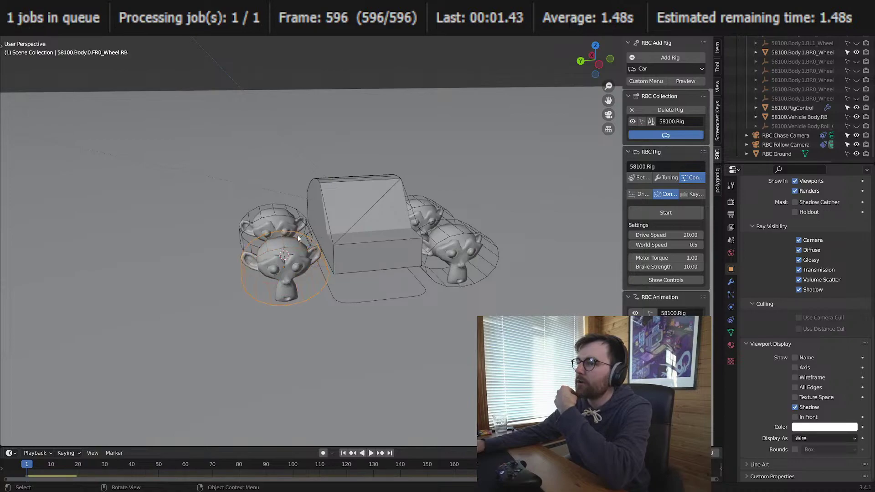
middle_drag(298, 266, 330, 273)
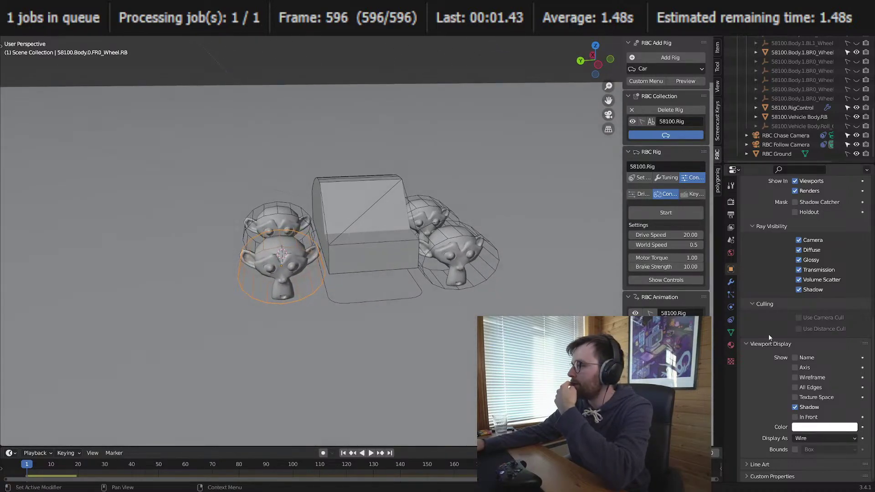
scroll(804, 109, up, 5)
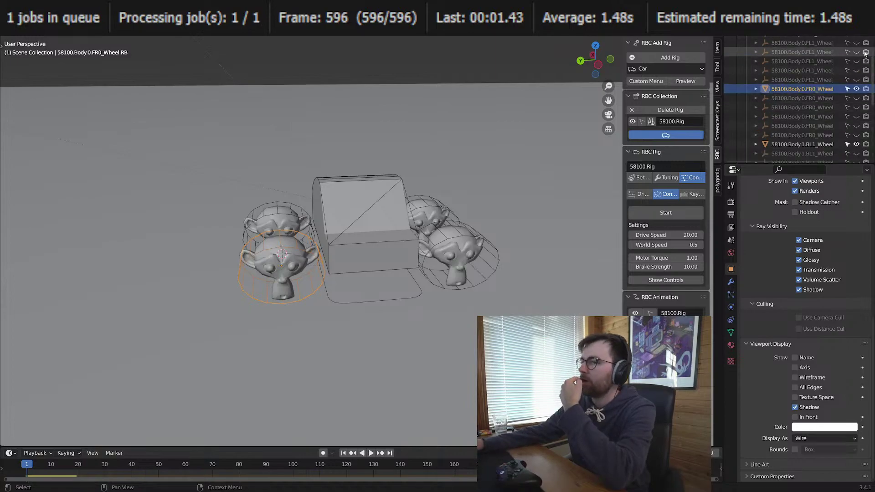
Step: Try to copy the front-right monkey head's mesh and paste it into the front-right wheel rigid body
click(283, 273)
scroll(388, 250, up, 3)
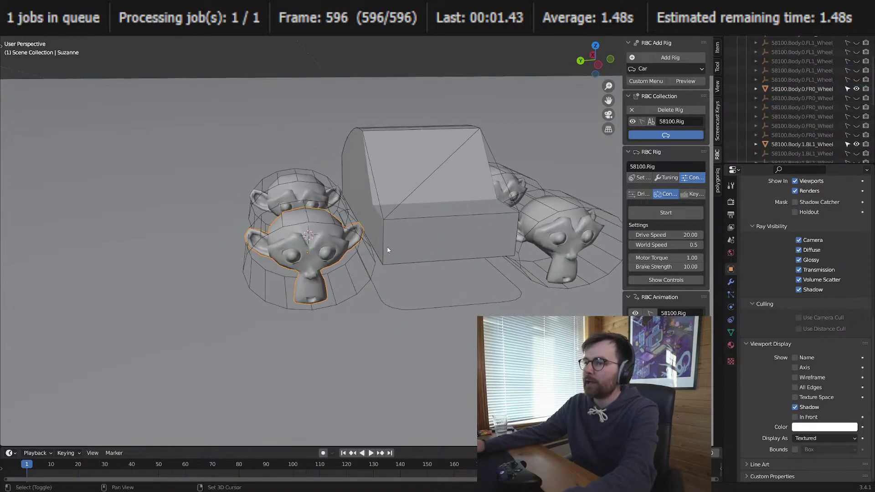
click(343, 231)
click(346, 228)
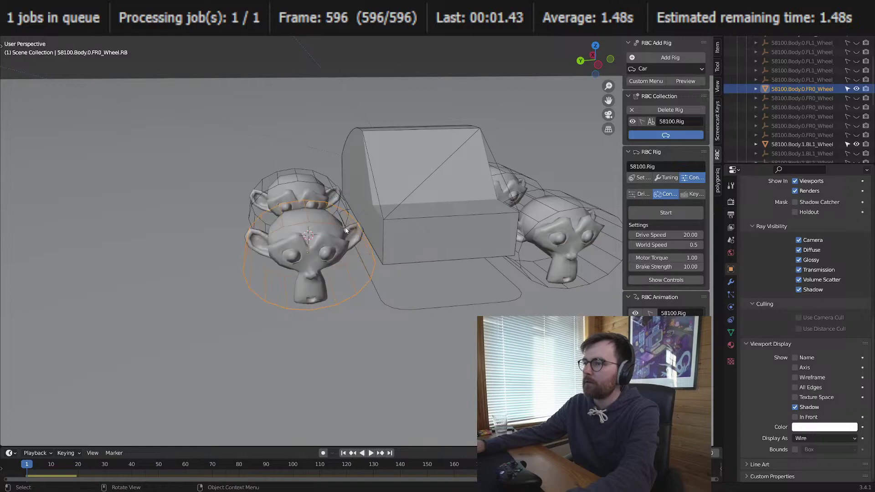
middle_drag(346, 227, 410, 254)
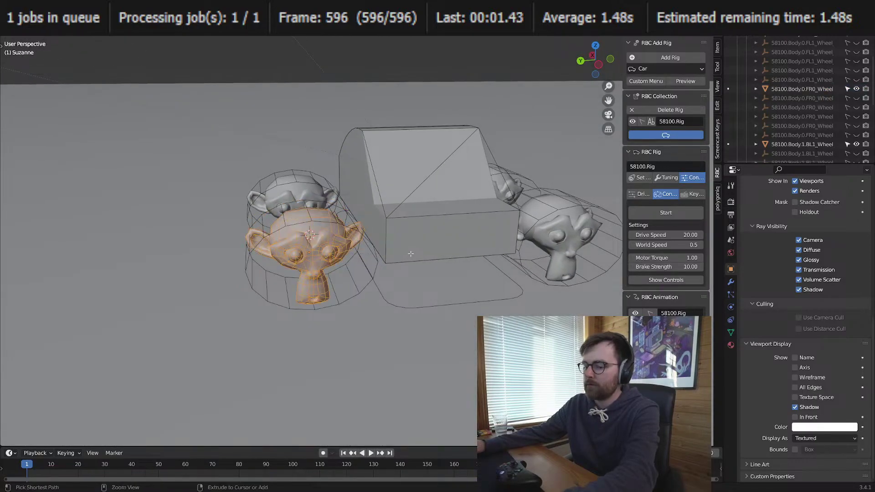
key(ctrl+c)
click(452, 248)
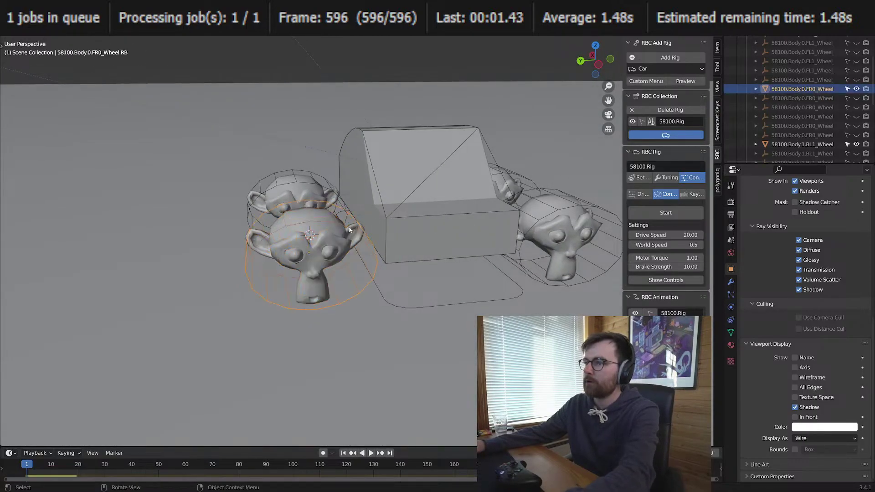
key(ctrl+v)
key(Escape)
key(Tab)
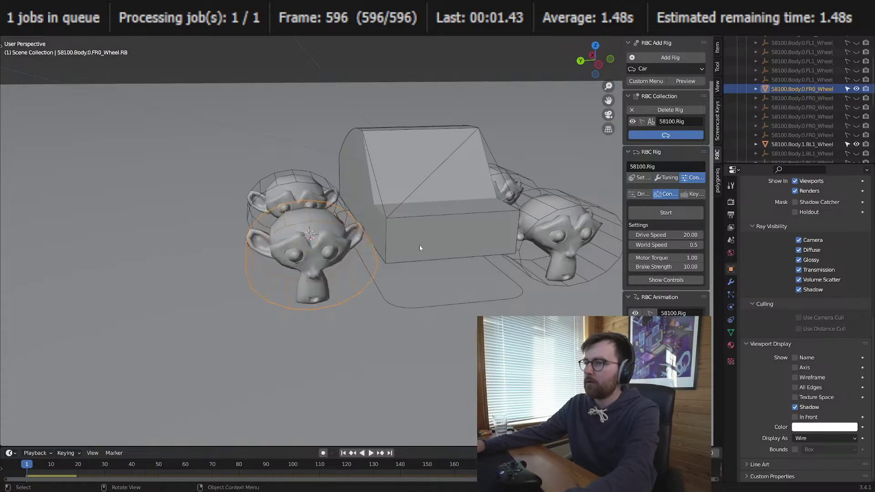
Step: Add a monkey mesh inside the front-right wheel rigid body, scale it down and adjust its position at the wheel
key(Tab)
key(shift+a)
click(385, 283)
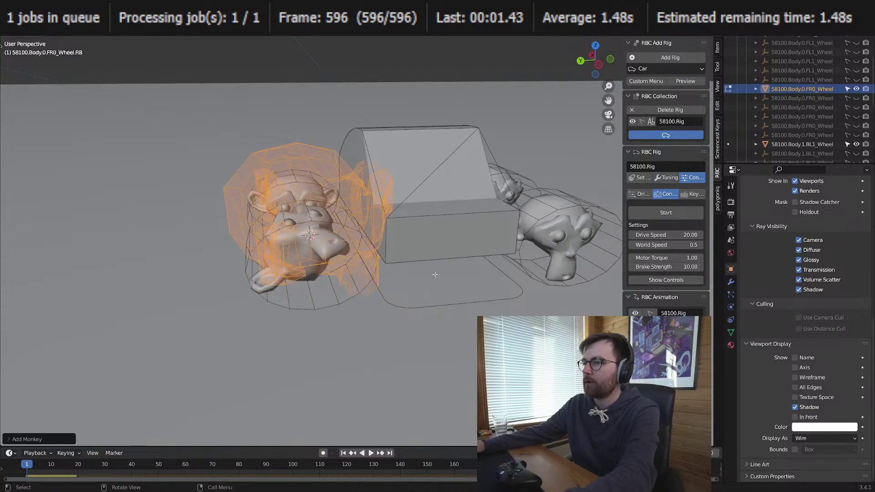
key(s)
click(450, 254)
key(g)
click(396, 250)
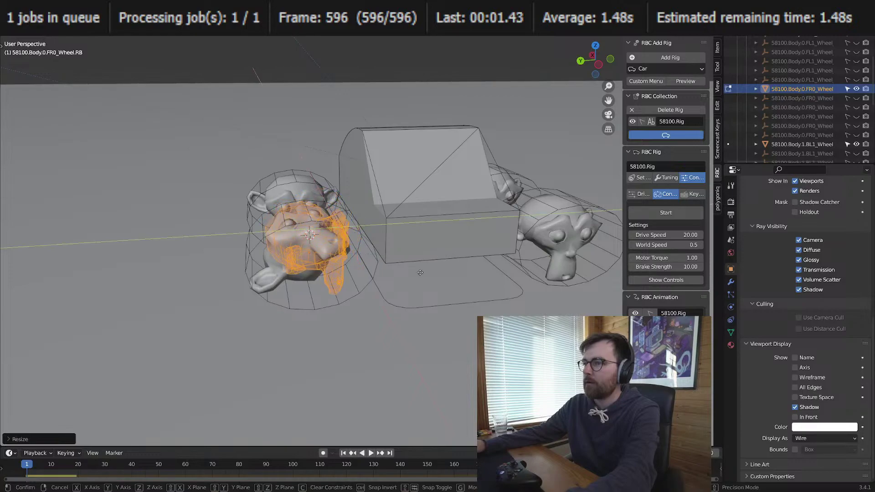
Step: Delete the original wheel vertices from the front-right rigid body so that only the monkey mesh is kept
key(ctrl+i)
key(x)
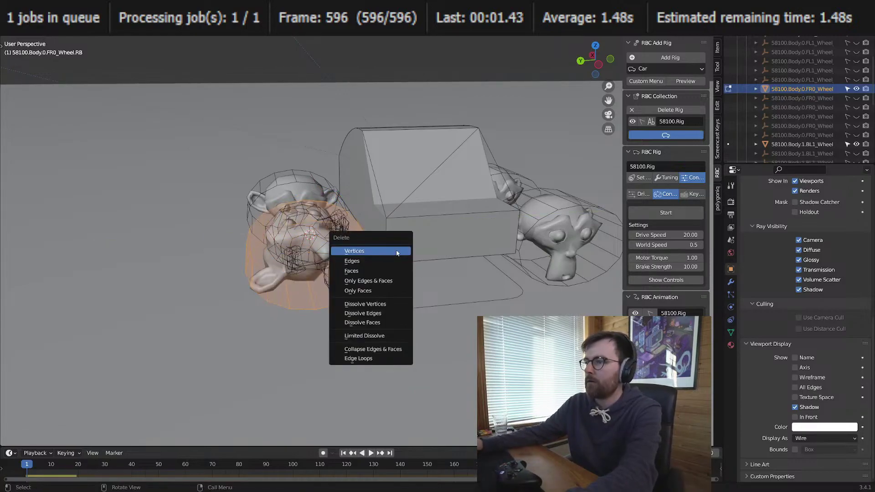
click(396, 250)
key(Tab)
Step: Play the simulation with the monkey-shaped wheel collider, drive the car with the controller and stop the drive
middle_drag(397, 250, 415, 306)
key(space)
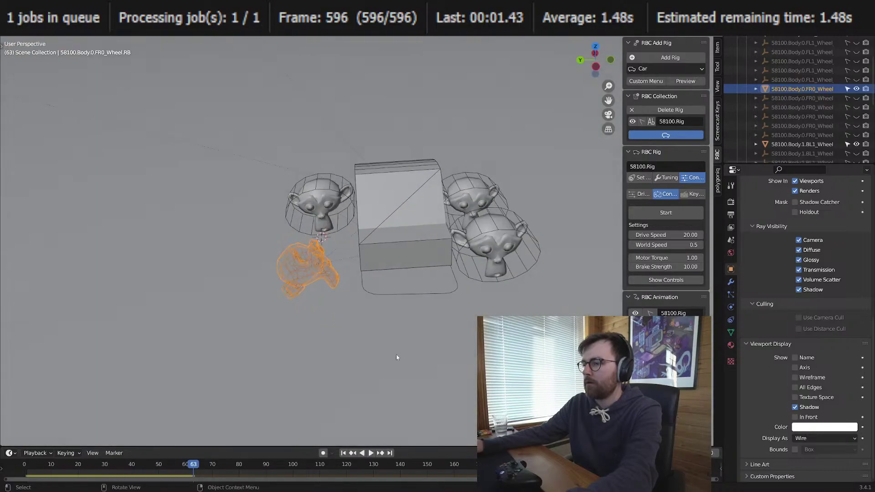
click(664, 214)
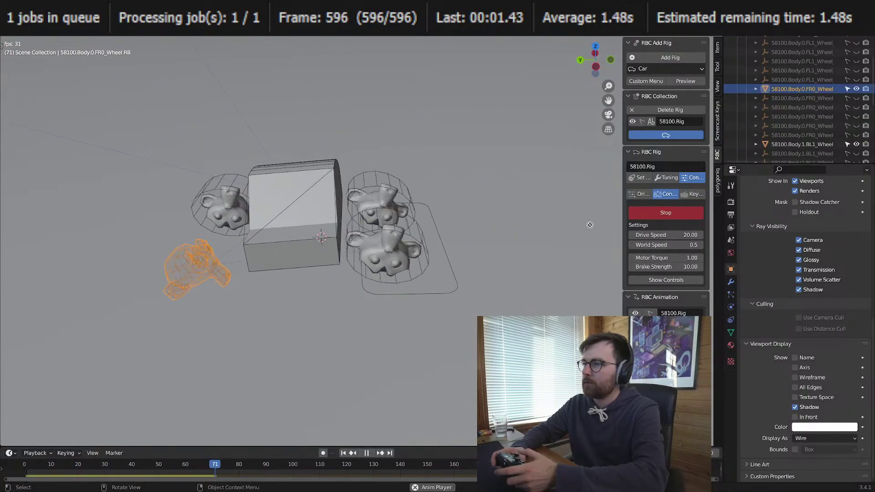
key(Escape)
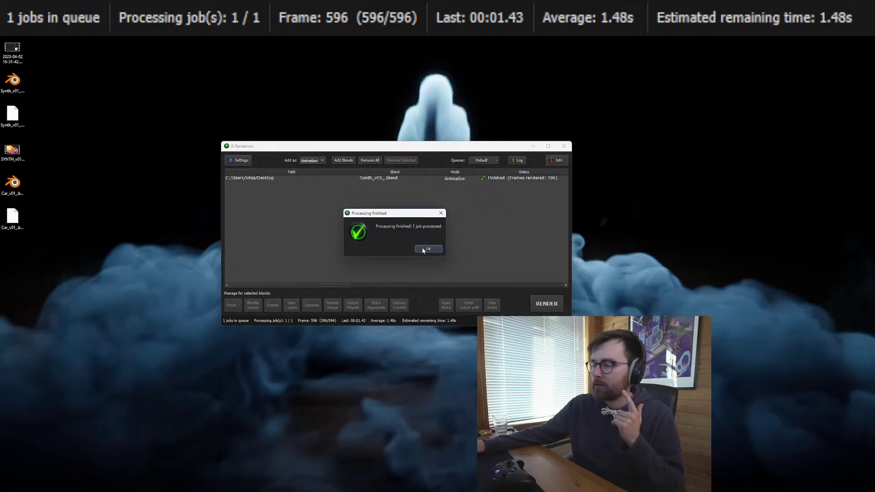
Step: Switch to B-Renderon, dismiss the finished-processing message and check the completion sound option in the settings
click(422, 248)
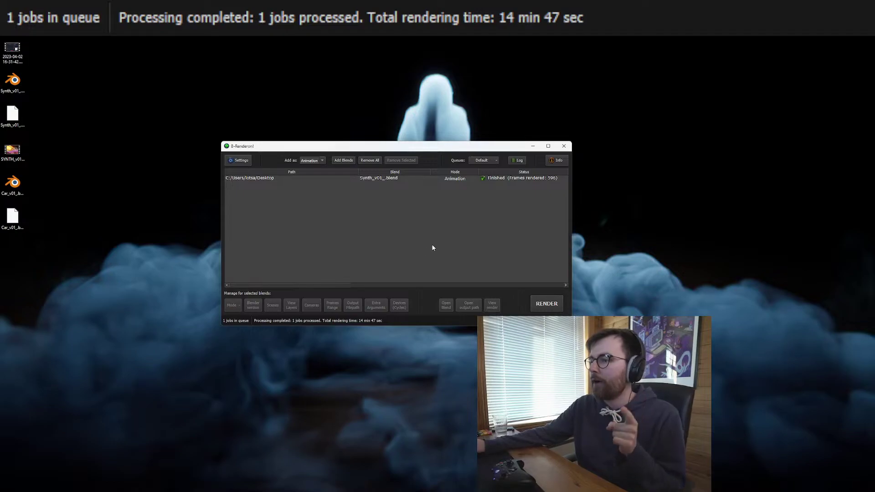
click(241, 160)
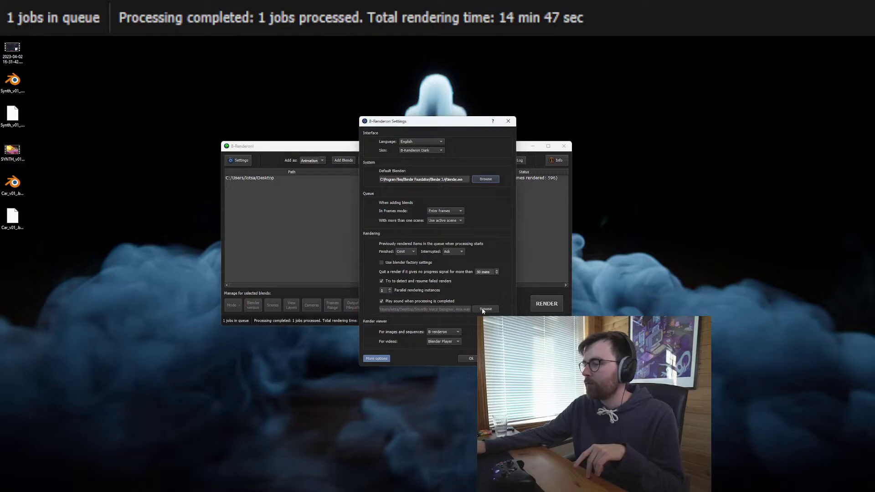
click(508, 121)
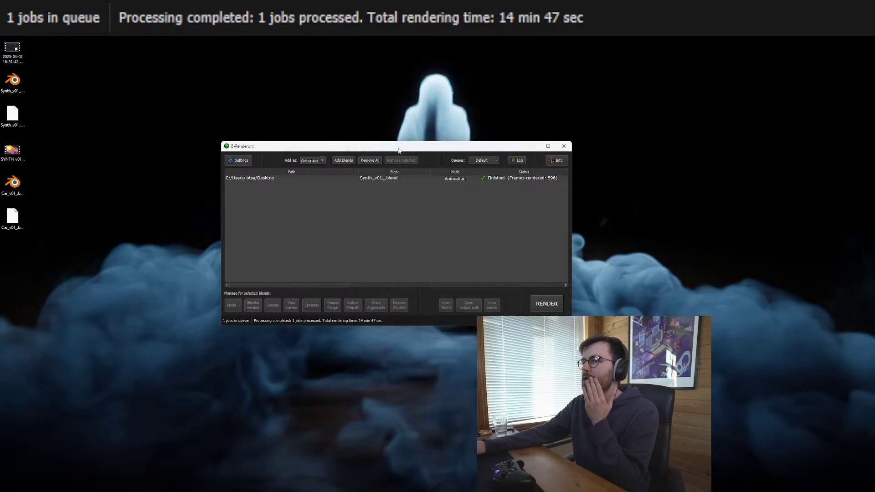
key(super)
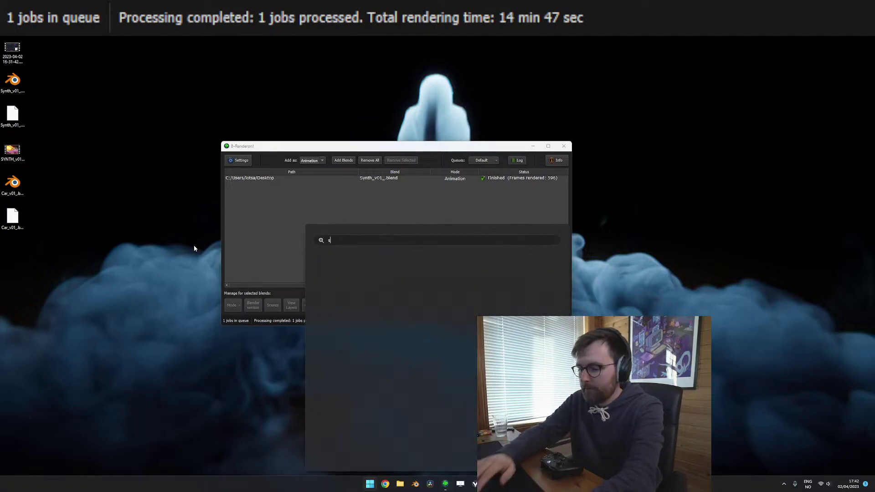
text(soiu)
key(BackSpace)
key(BackSpace)
key(BackSpace)
key(BackSpace)
text(spp)
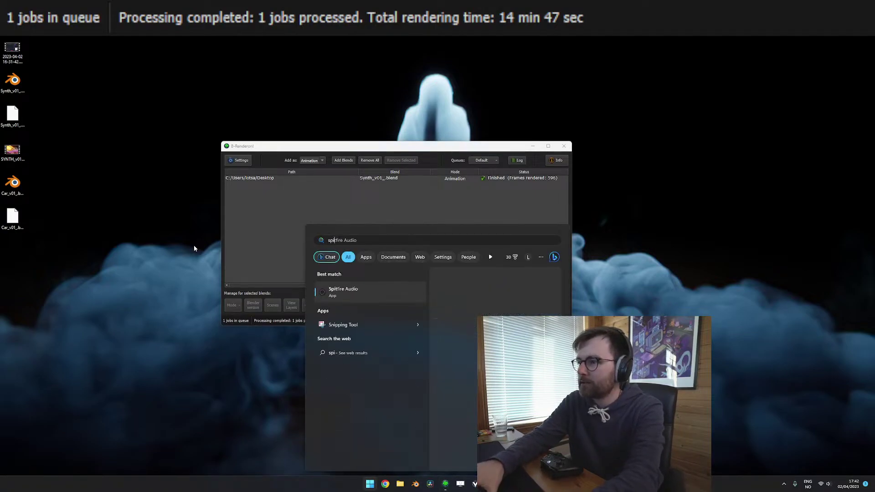
key(BackSpace)
text(oundly)
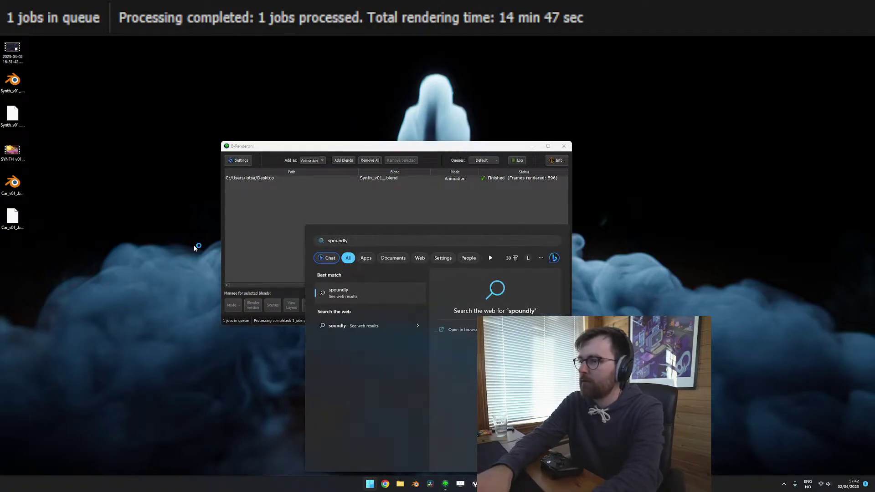
key(Return)
key(alt+F4)
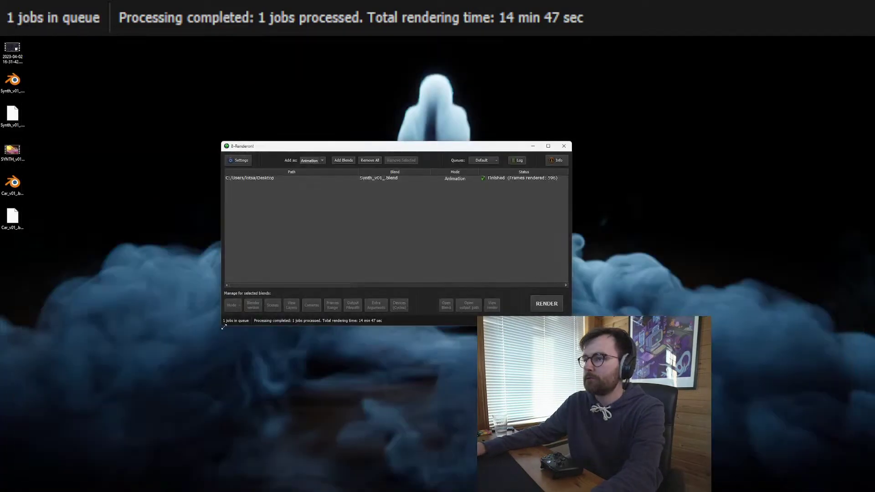
Step: Switch to Soundly by launching it and open its Voice Designer
key(super)
text(soundly)
key(Return)
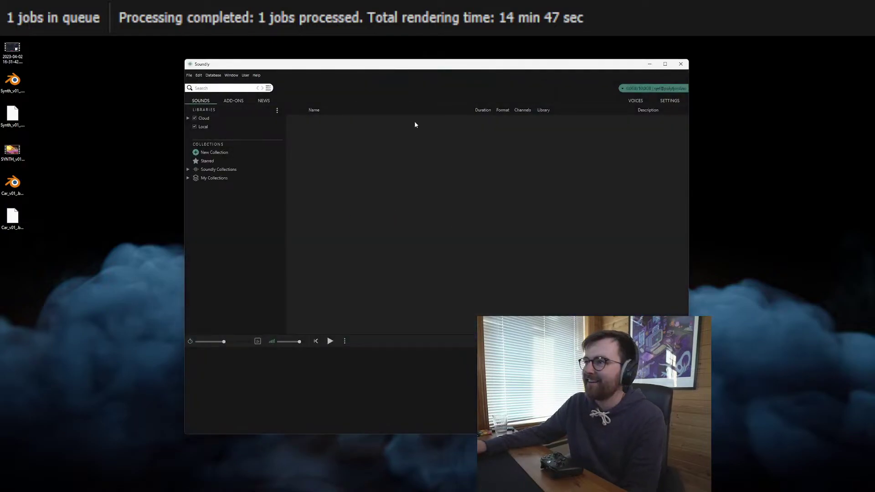
click(235, 77)
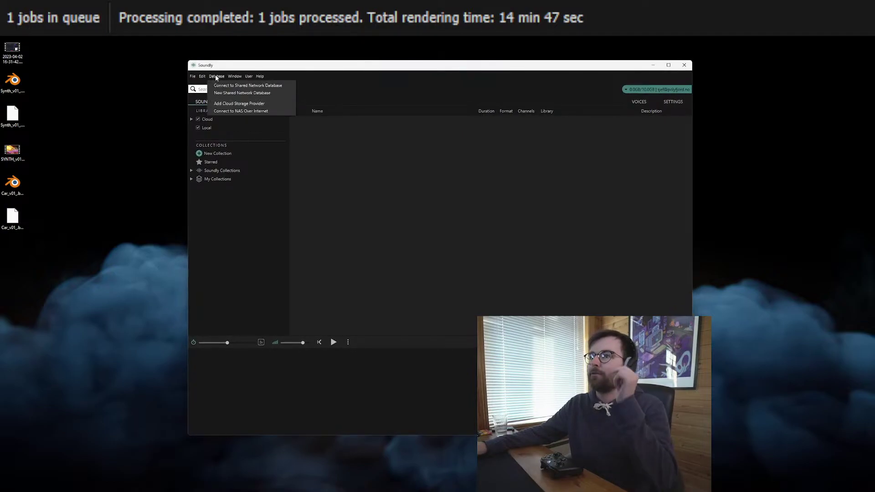
click(267, 116)
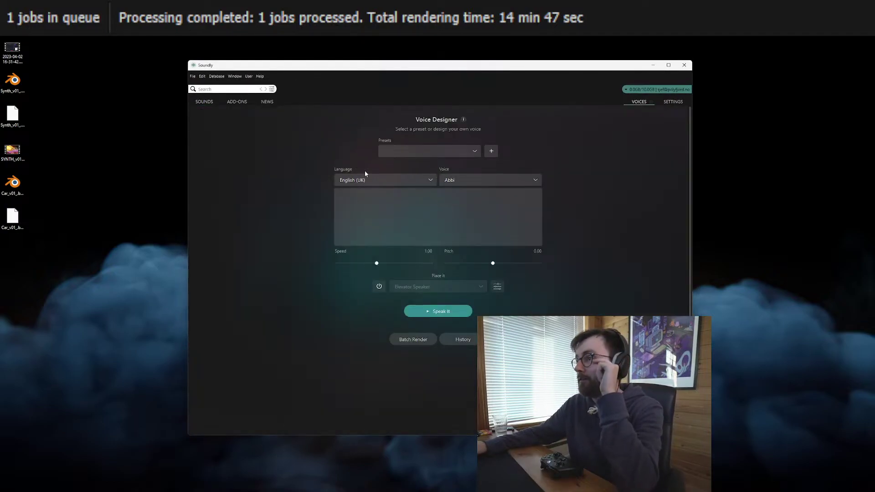
Step: Use the Airport Announcer preset with its Place It effect off and replace the text with "Render Complete"
click(498, 198)
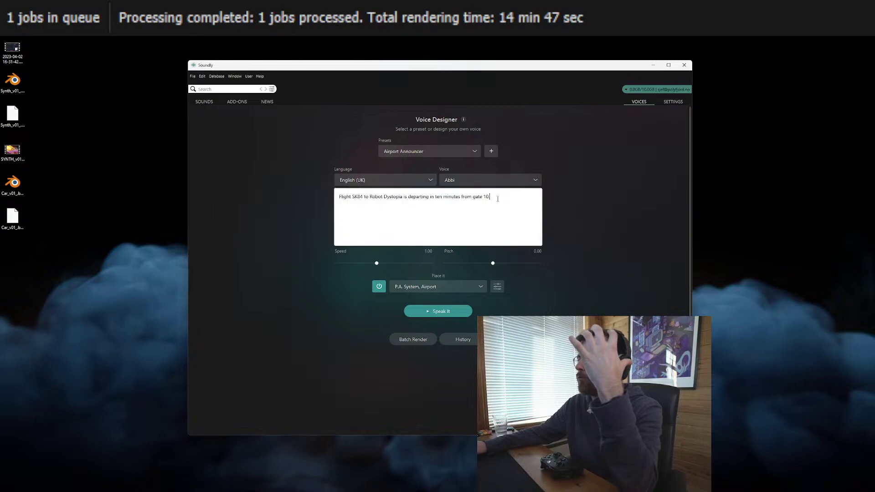
click(378, 286)
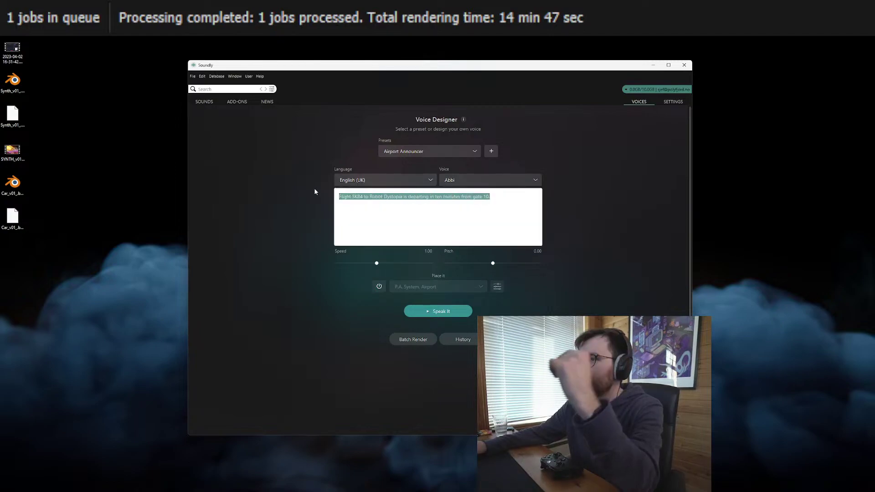
text(Render Complet)
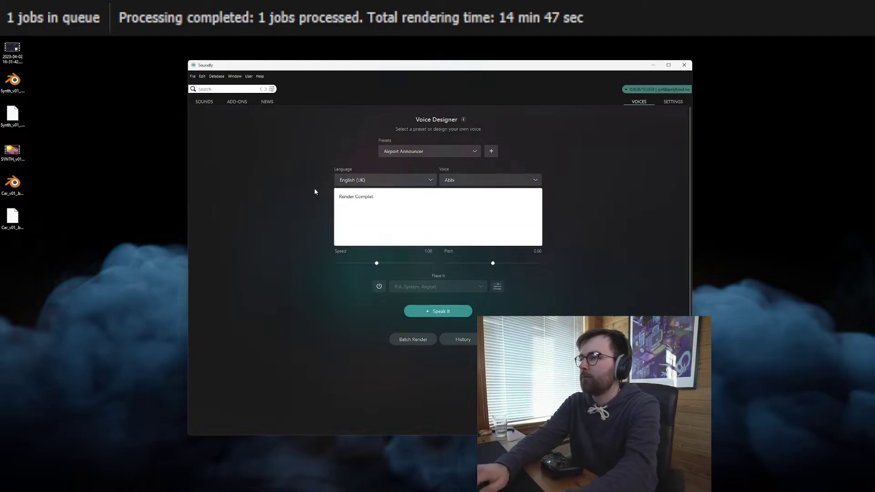
text(e)
Step: Browse the available languages and set the voice language to English (US)
click(376, 180)
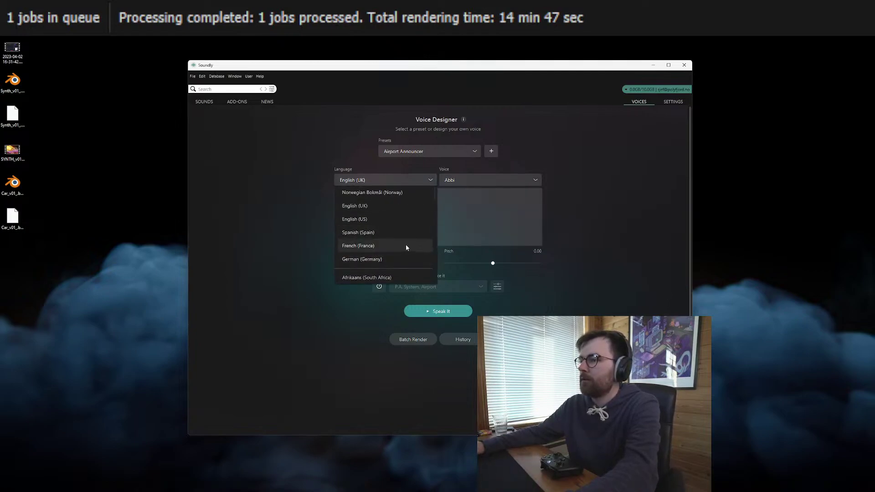
scroll(401, 251, down, 5)
click(385, 180)
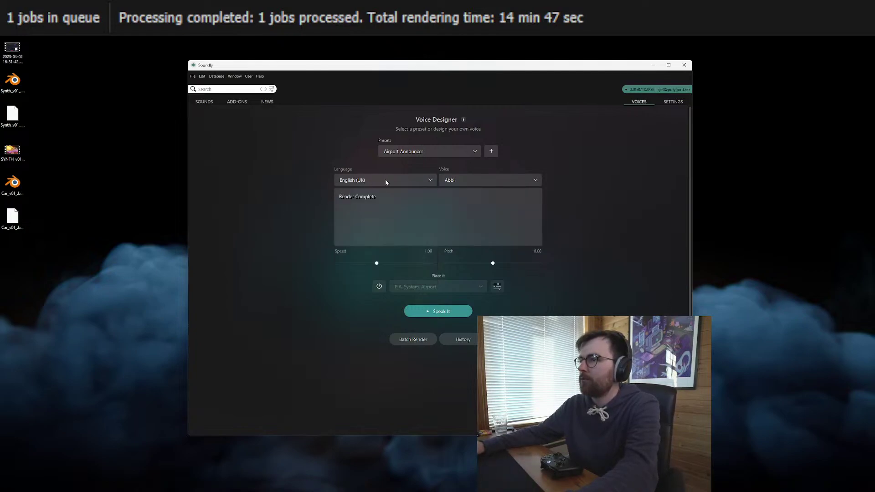
click(386, 181)
click(391, 206)
Step: Try the Aria voice and settle on the Davis voice for the announcement
click(480, 179)
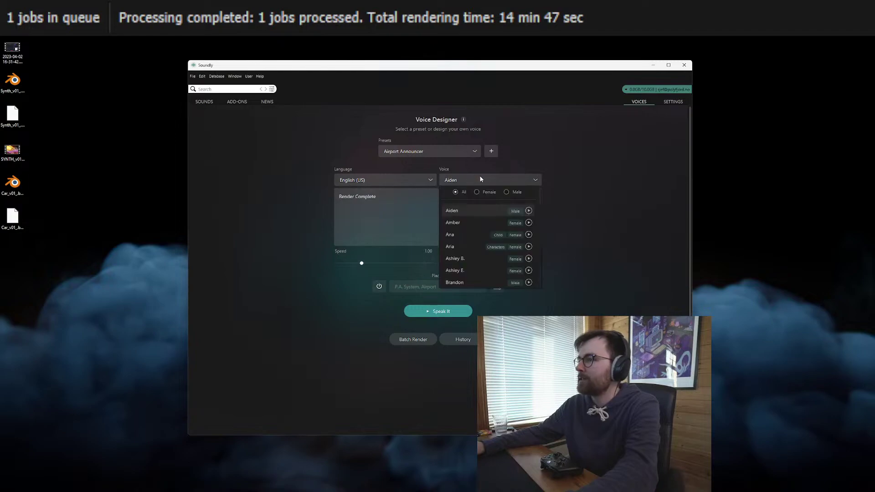
click(476, 248)
click(483, 180)
scroll(487, 260, down, 4)
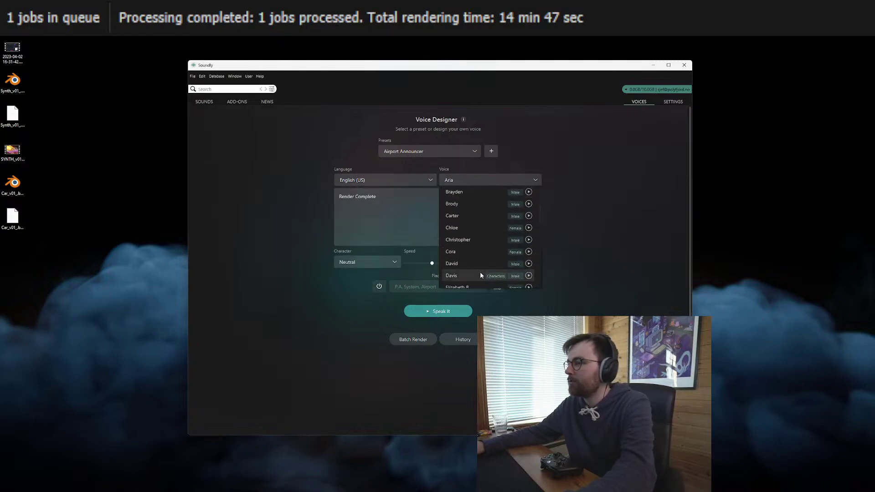
click(480, 273)
Step: Set the voice character to Unfriendly, generate the speech and place the playhead in the pause between words
click(367, 261)
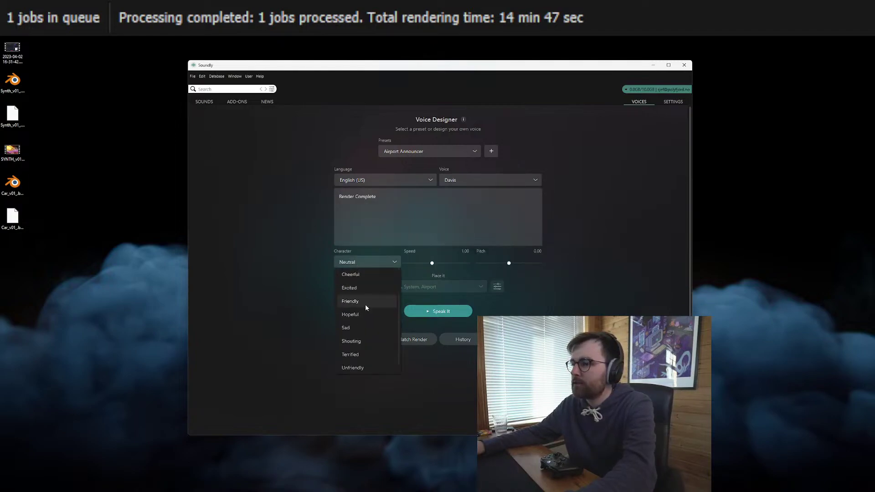
click(362, 367)
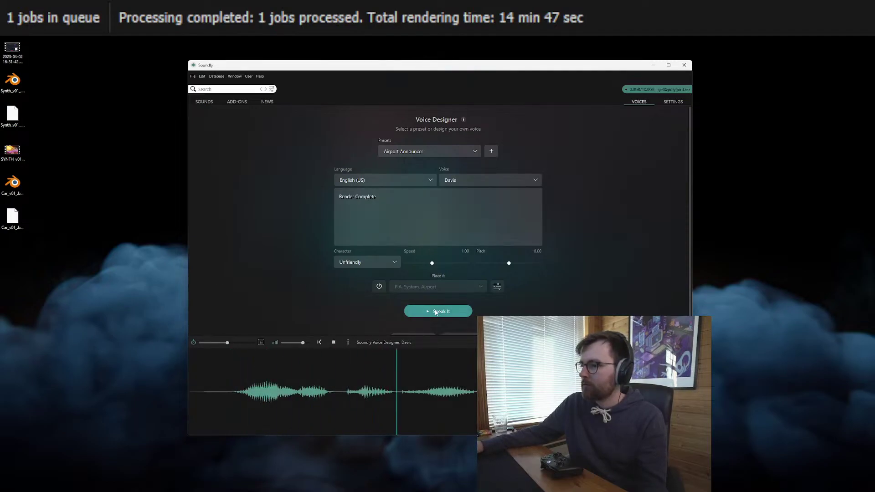
click(340, 373)
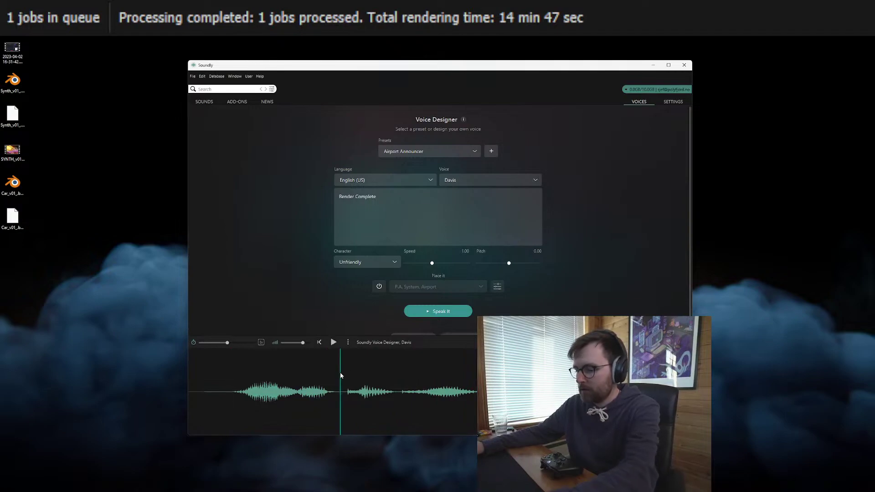
Step: Boost the level of the generated "Render Complete" clip and export it to the desktop as a WAV file
right_click(340, 374)
click(376, 433)
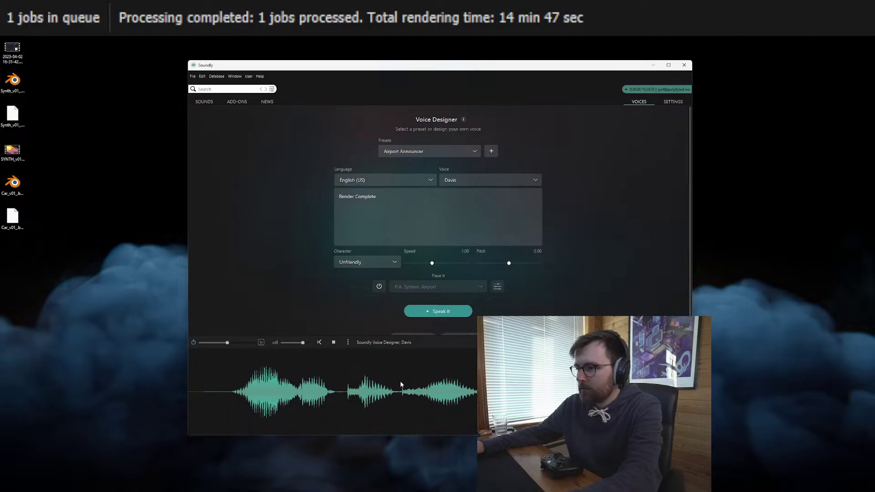
click(343, 380)
drag(329, 382, 83, 207)
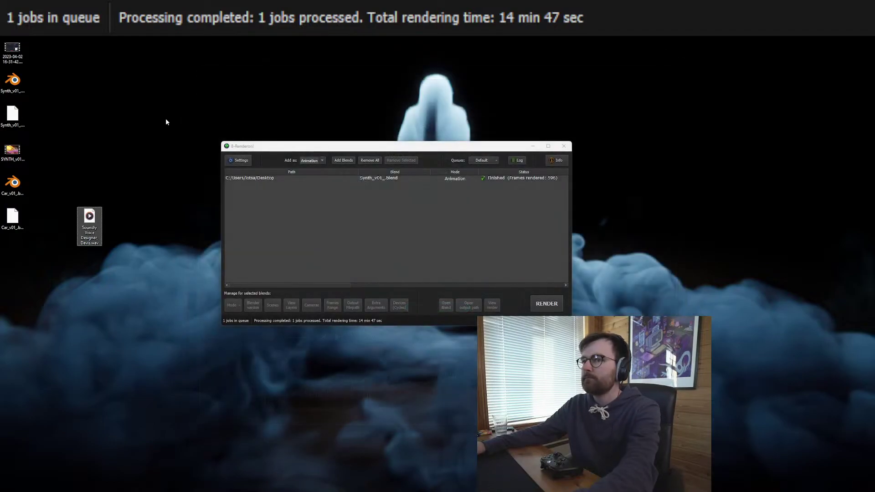
Step: Set Soundly Voice Designer, Davis.wav from the desktop as B-Renderon's sound for completed processing
click(240, 160)
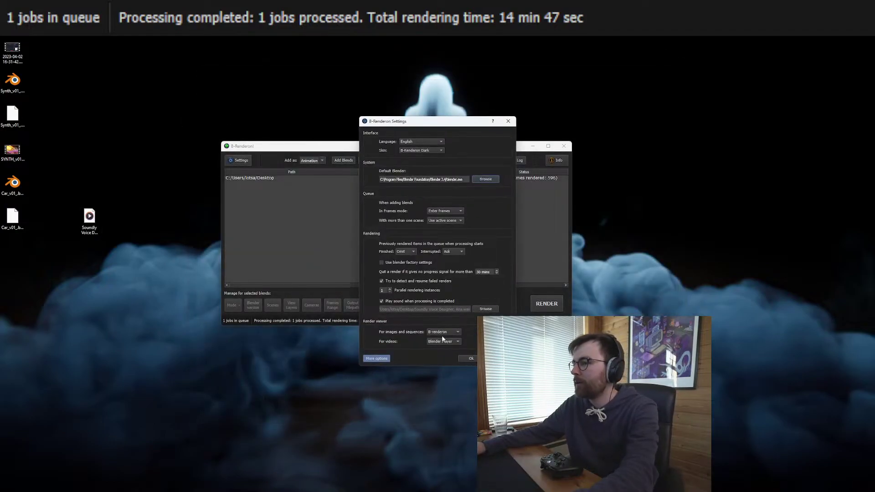
click(401, 194)
click(449, 183)
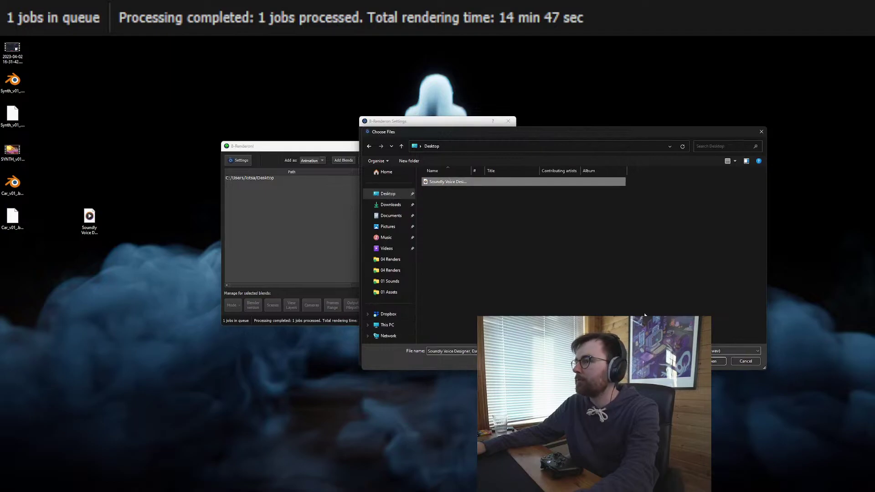
click(708, 360)
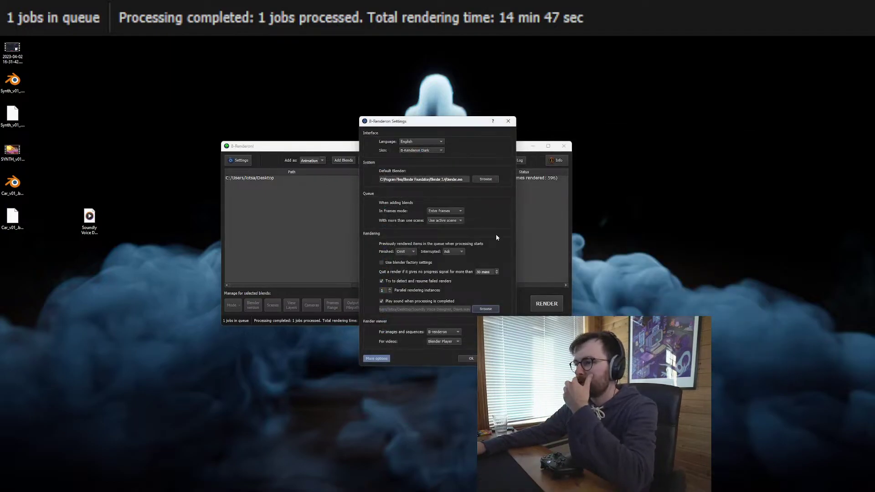
click(472, 359)
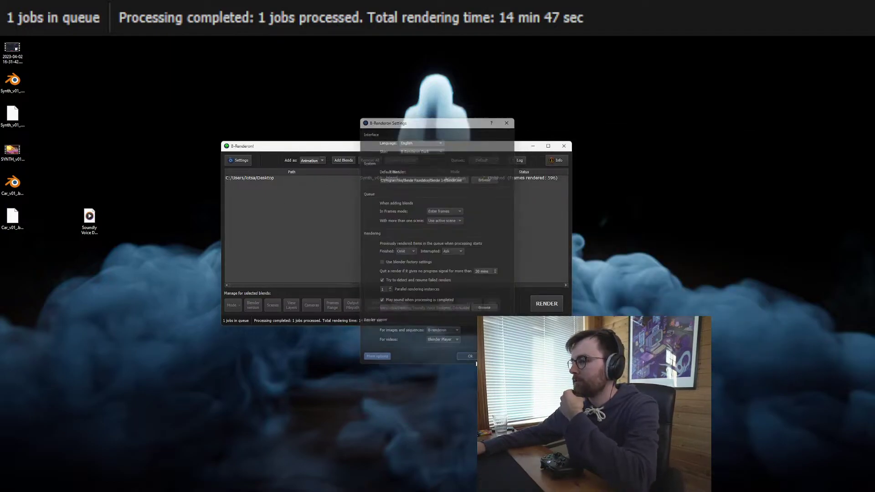
Step: Close B-Renderon and move the Soundly voice file below the other desktop files
click(297, 111)
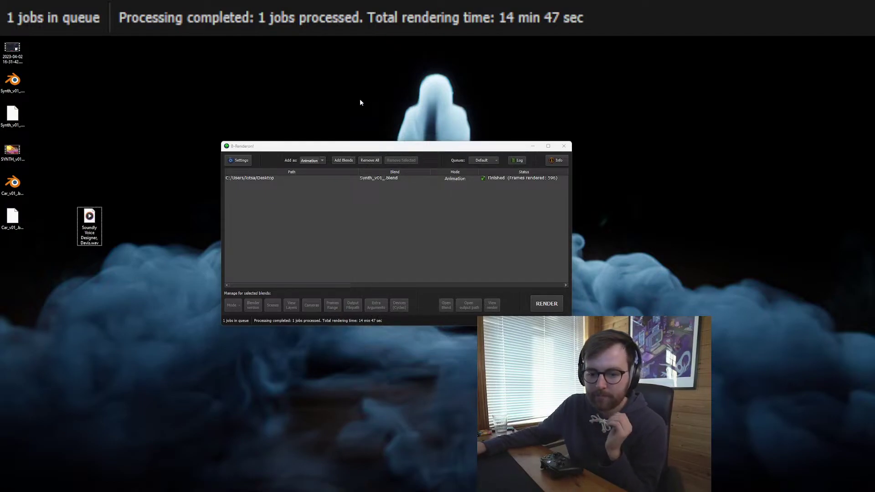
click(564, 146)
drag(90, 223, 12, 258)
drag(494, 104, 337, 232)
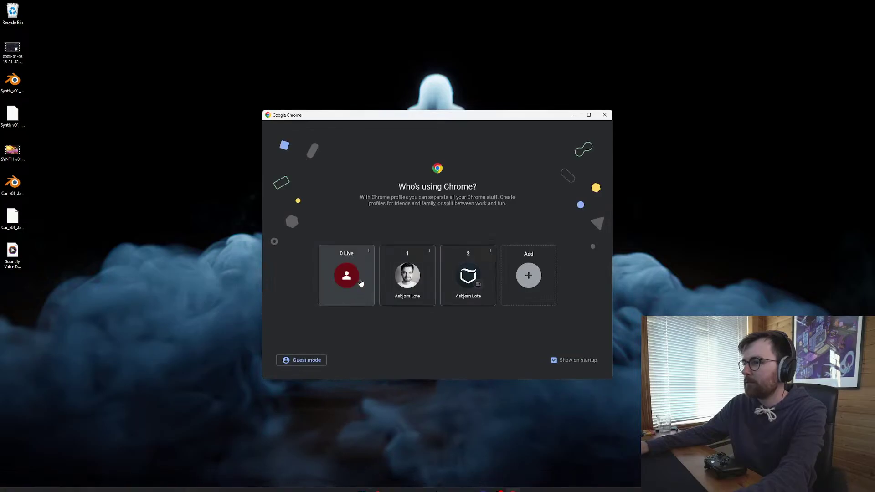
Step: Open the Polyfjord Patreon page in Chrome's 0 Live profile and view its membership levels
click(358, 279)
click(63, 29)
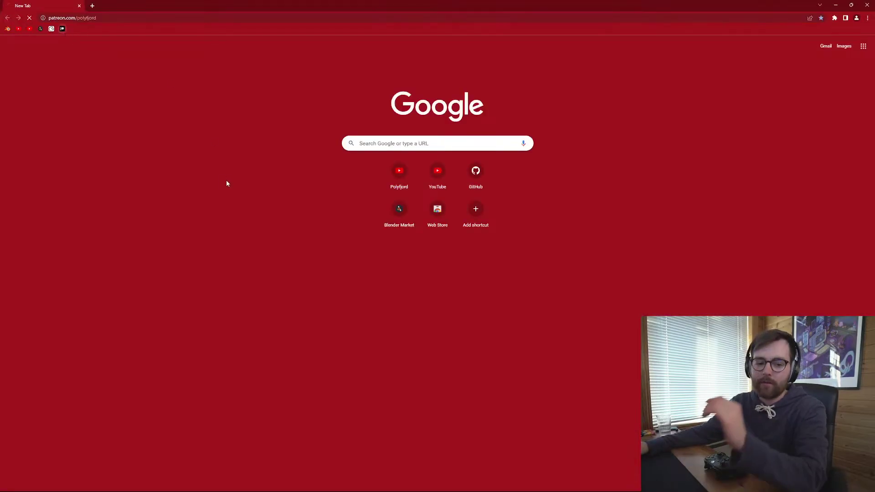
scroll(427, 247, down, 5)
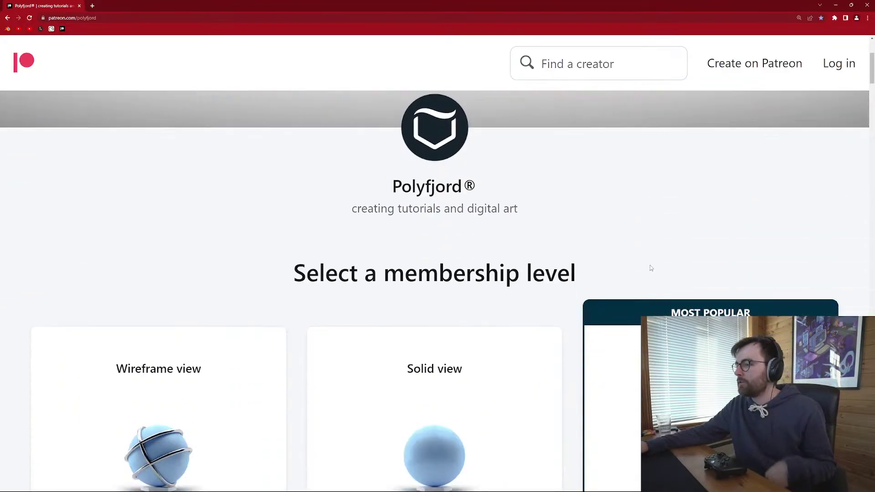
ctrl+scroll(426, 246, down, 1)
ctrl+scroll(424, 247, down, 2)
scroll(425, 247, down, 5)
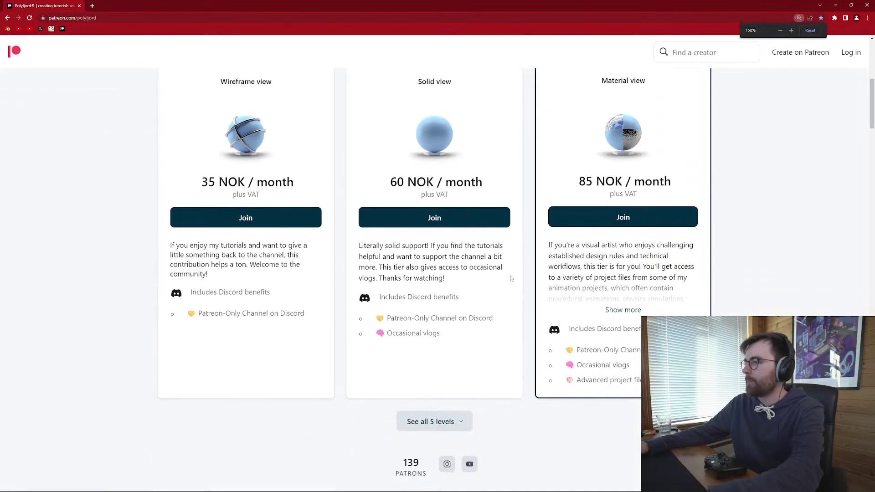
Step: Show all five membership levels and expand the Rendered view level's description to read its wallpaper resolutions
scroll(348, 328, down, 3)
drag(212, 194, 278, 297)
click(200, 274)
scroll(198, 273, down, 1)
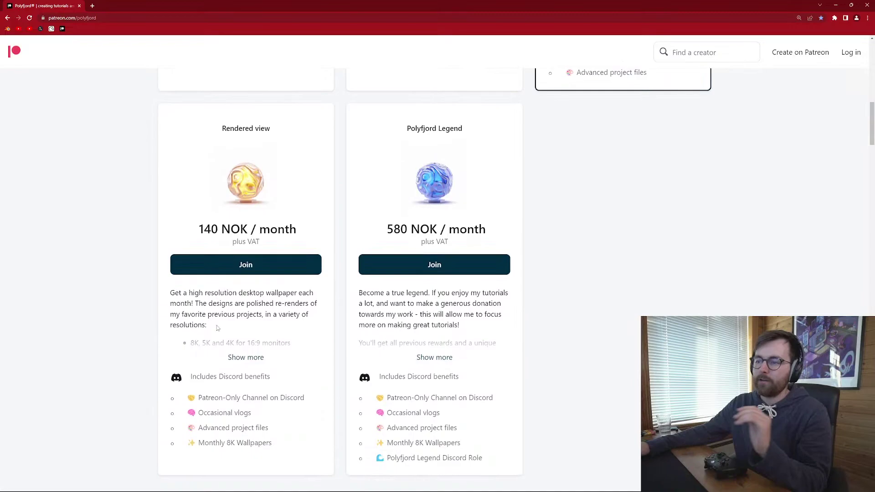
click(238, 357)
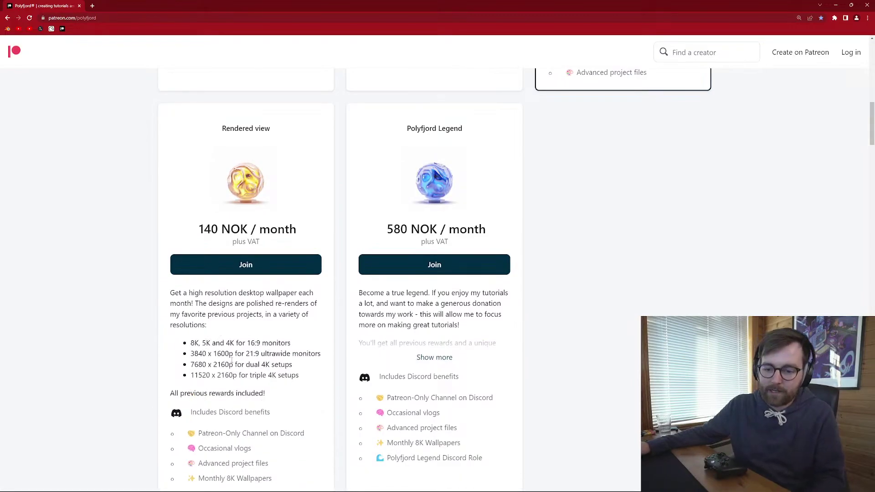
scroll(246, 349, down, 1)
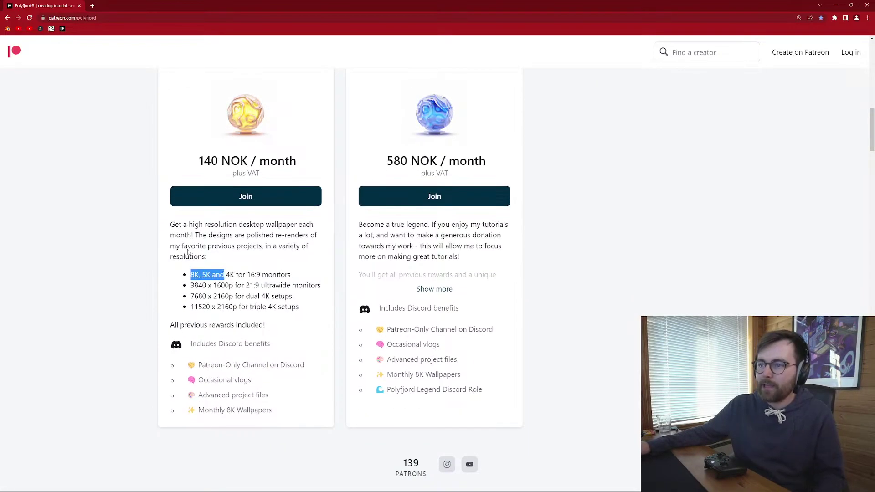
Step: Show the desktop and examine the smoke wallpaper
key(super+d)
drag(458, 126, 552, 200)
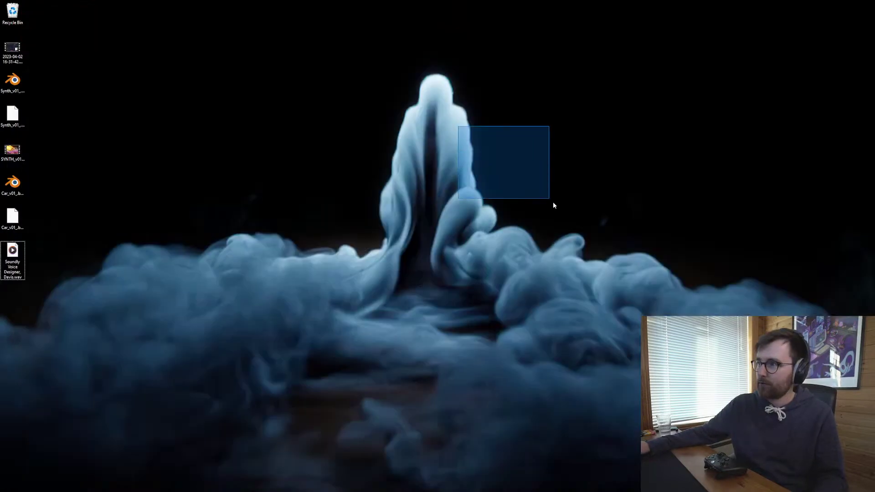
drag(359, 67, 502, 254)
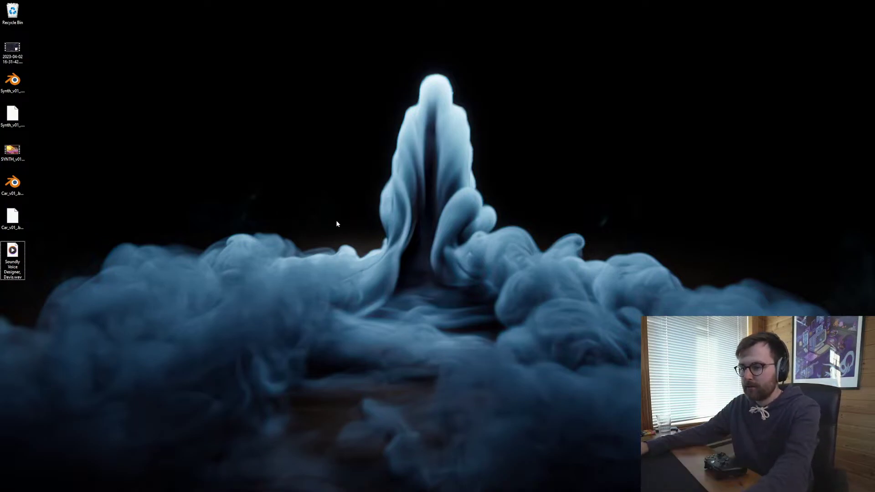
Step: Reopen Chrome with the 0 Live profile and open the first YouTube bookmark
key(super+1)
click(339, 292)
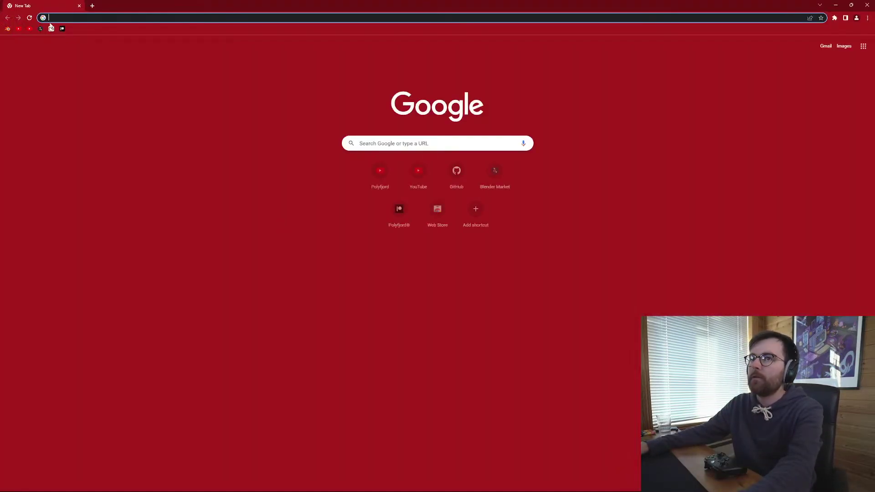
click(18, 28)
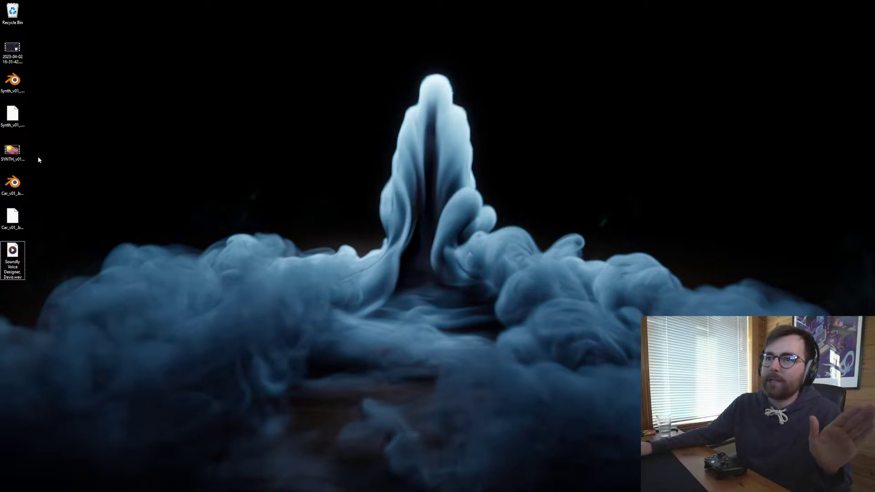
Step: Launch the Vital synthesizer and try notes on its on-screen keyboard
click(14, 153)
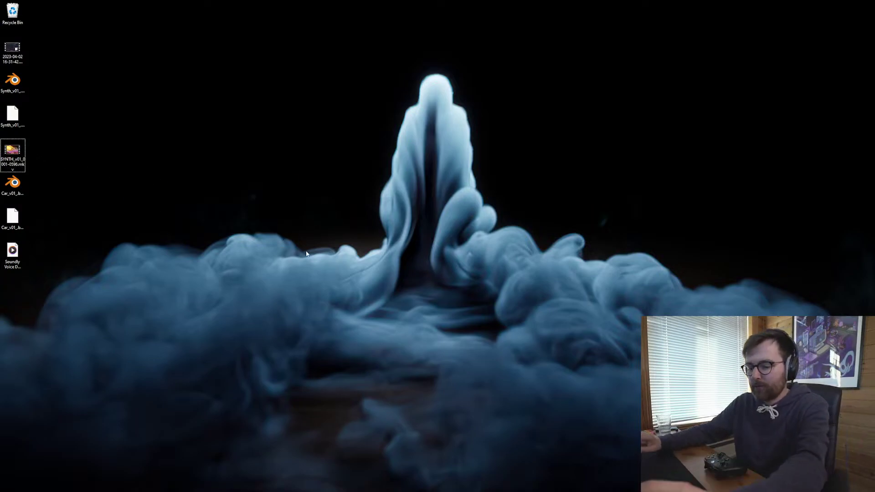
key(super)
text(vital)
key(Return)
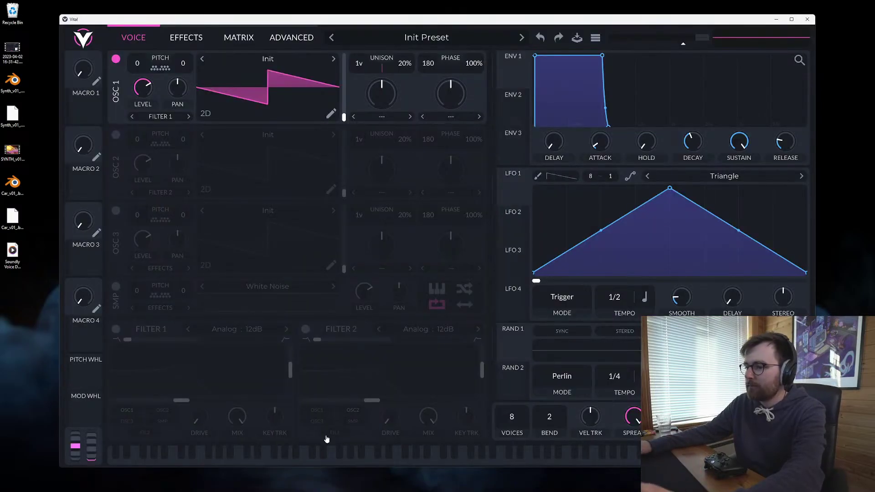
mouse_move(358, 456)
mouse_down()
mouse_move(575, 456)
mouse_move(405, 458)
mouse_up()
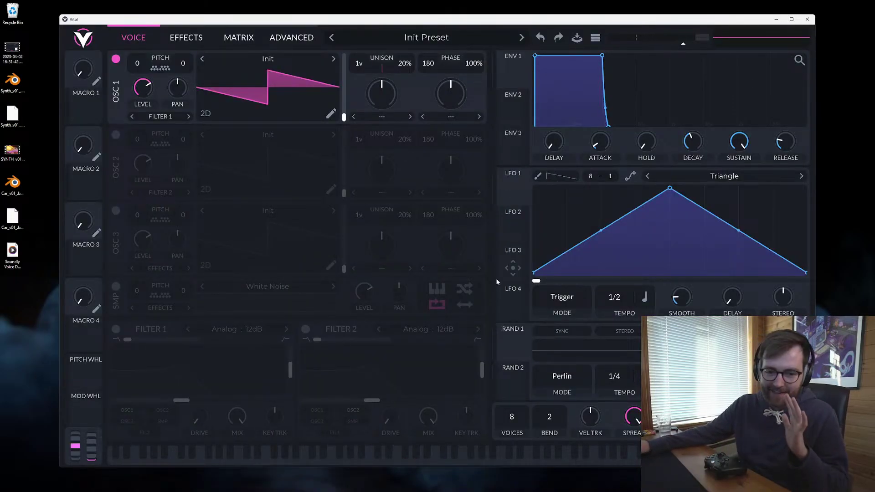
Step: Play notes while viewing Vital's advanced waveform and spectrum analysis, and close the synthesizer
click(305, 36)
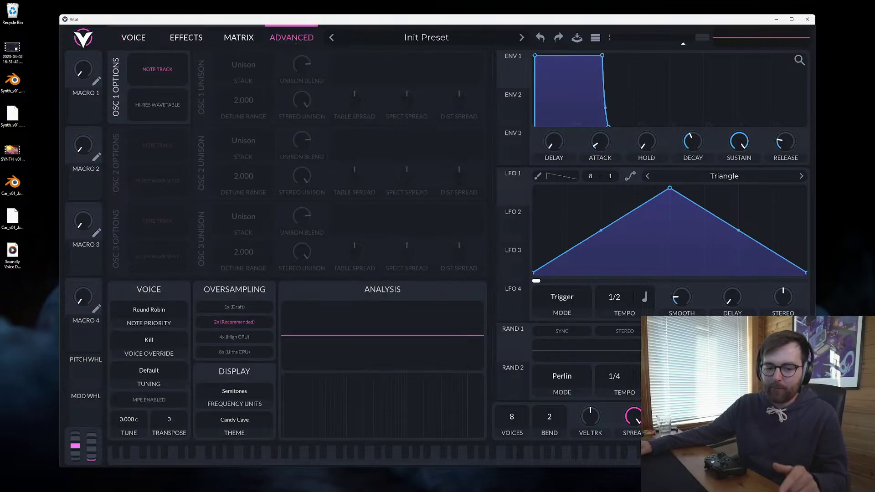
click(438, 456)
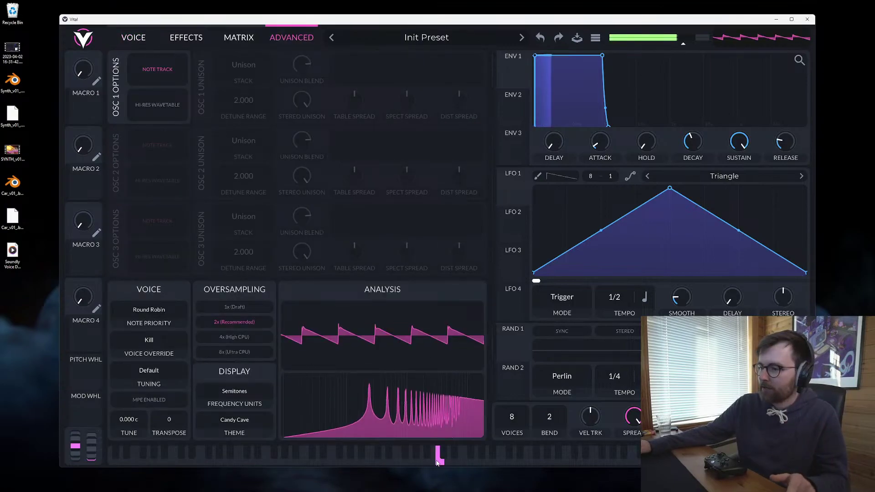
click(408, 454)
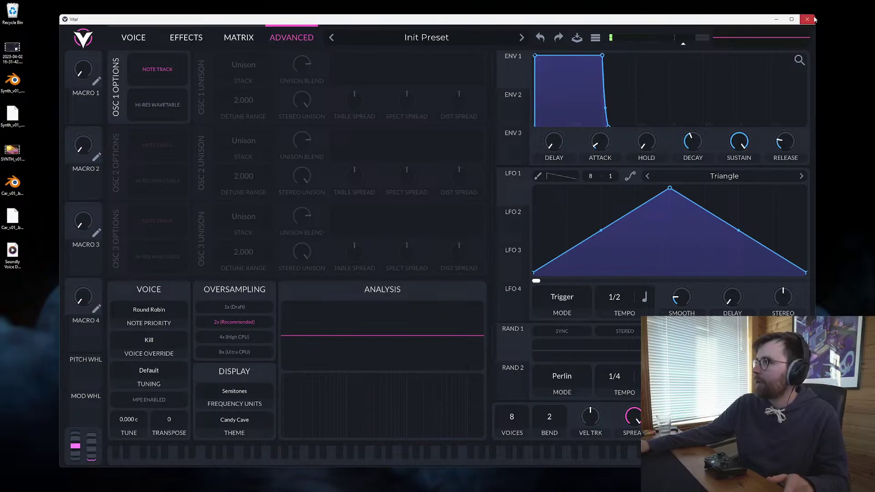
click(813, 19)
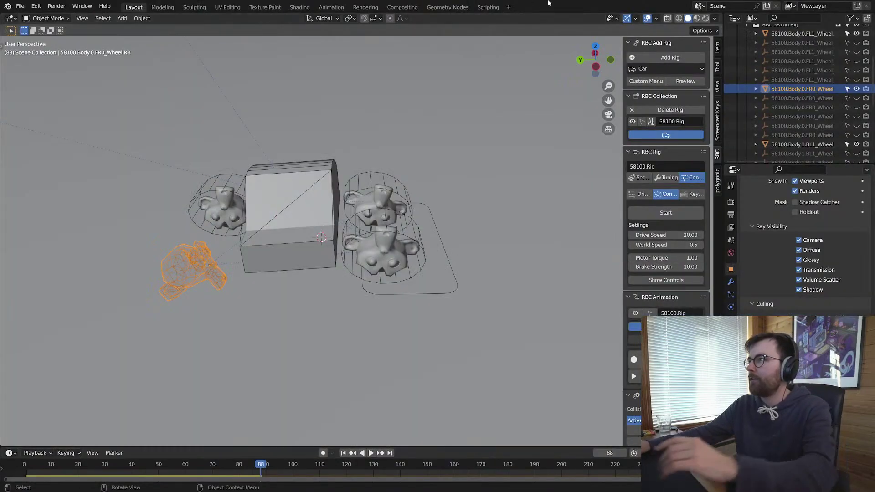
Step: Open the recent Synth project in Blender without saving Car_v01_.blend and close the leftover render window
click(20, 6)
mouse_move(40, 35)
click(137, 41)
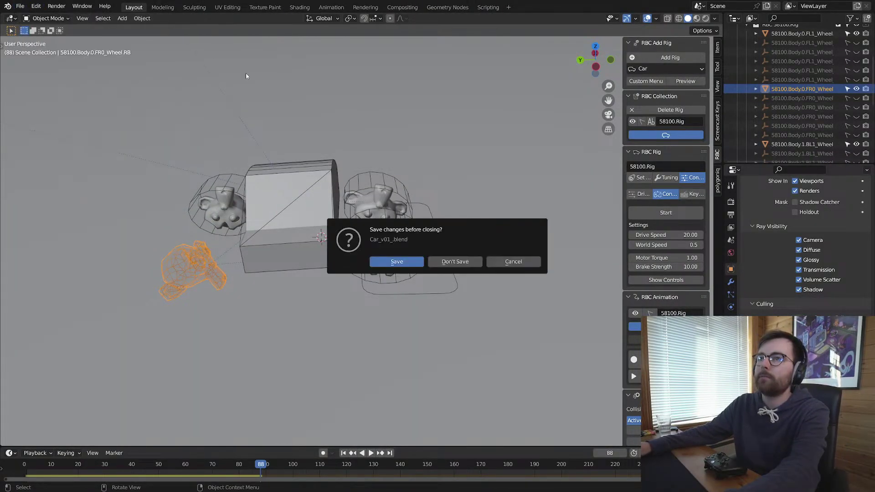
click(442, 263)
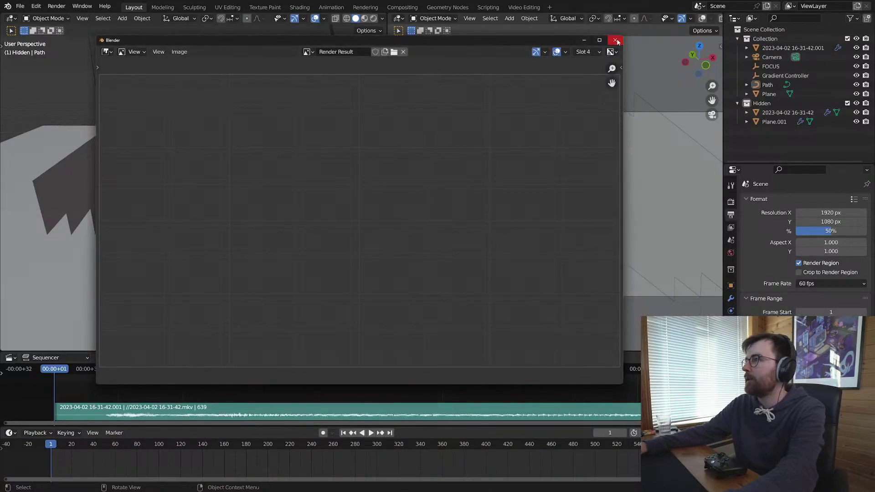
click(615, 40)
Step: Preview the waveform animation in rendered shading up to frame 244 and quit Blender without saving
key(z)
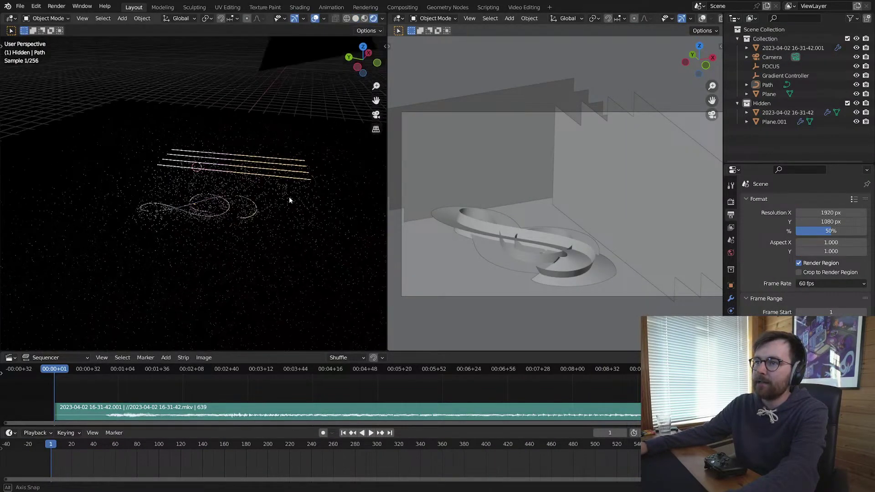
middle_drag(289, 197, 197, 371)
middle_drag(238, 244, 253, 206)
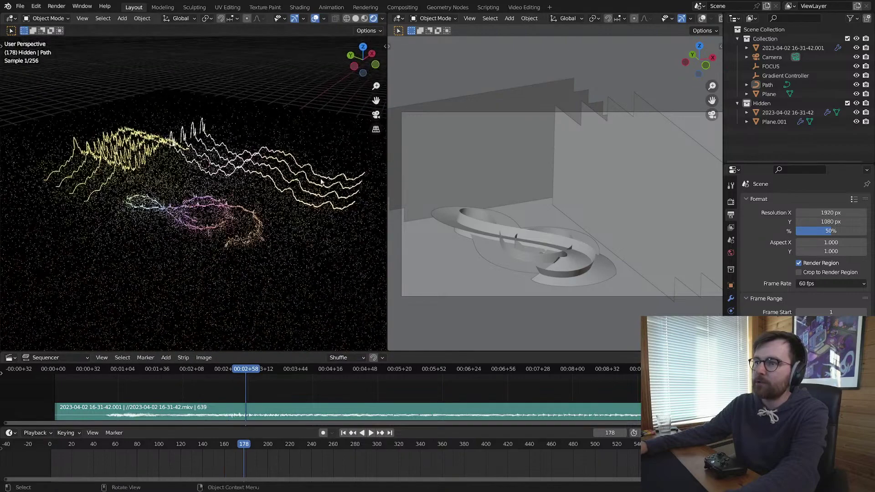
key(space)
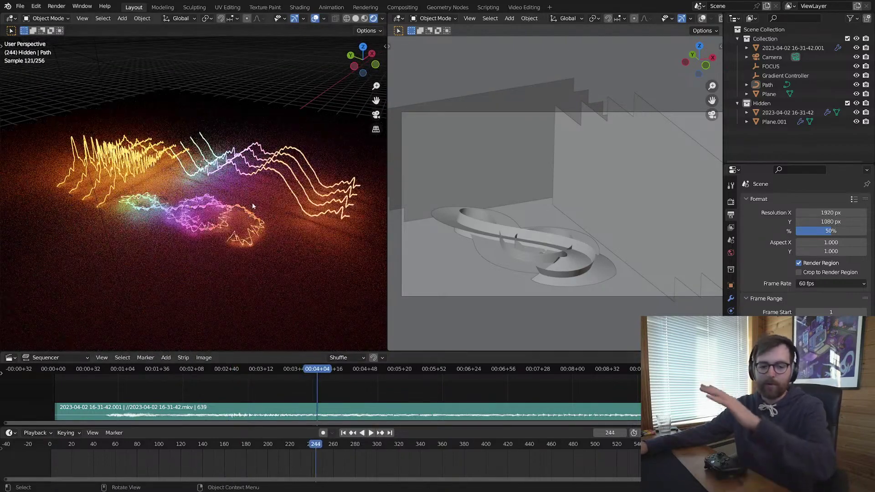
key(ctrl+q)
click(460, 262)
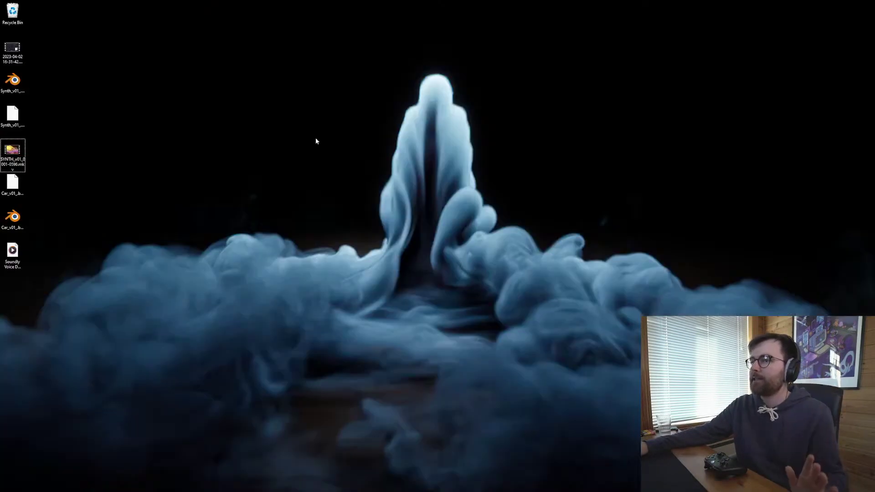
Step: Play the rendered SYNTH_v01_0001-0596 video from the desktop, trying the pause and repeat controls
double_click(13, 150)
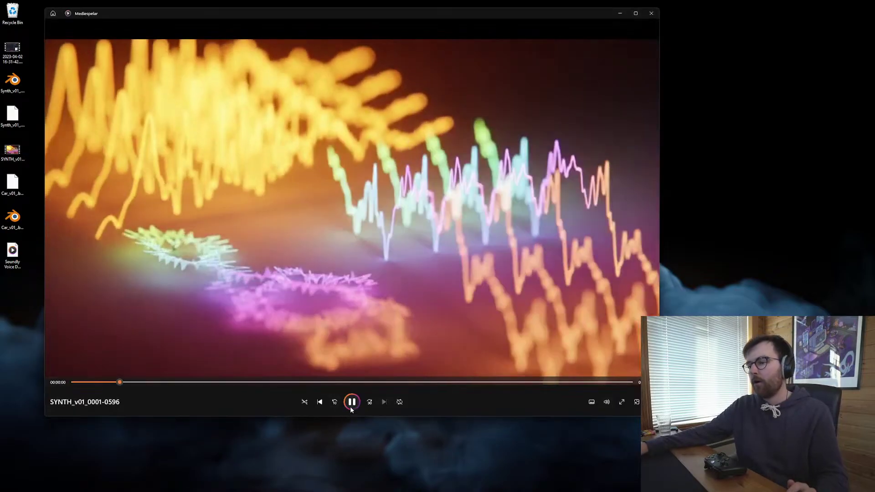
click(352, 402)
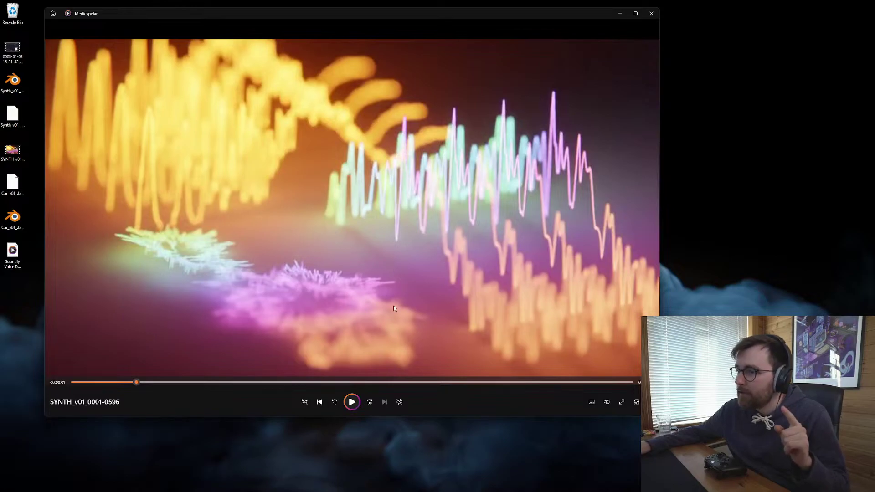
click(351, 402)
click(399, 402)
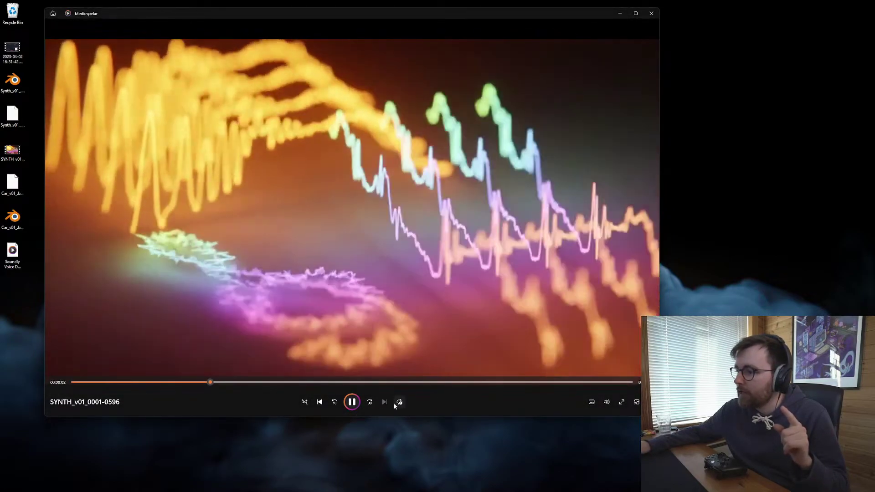
click(399, 402)
click(354, 404)
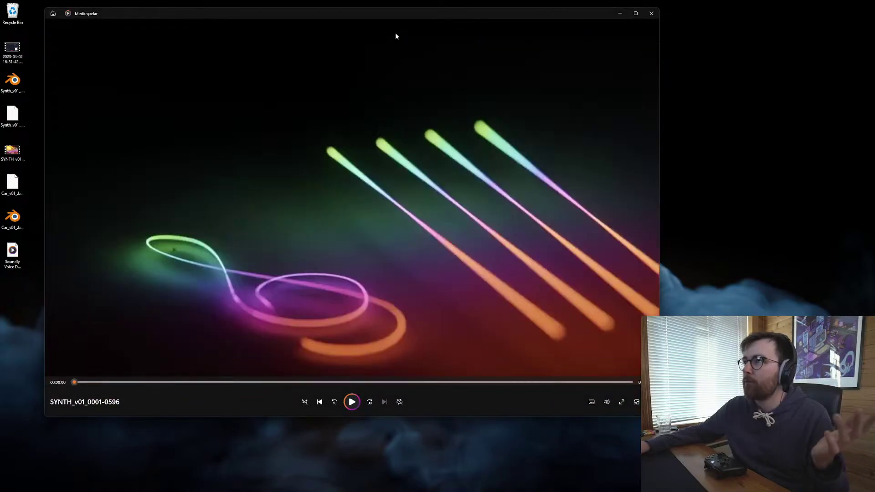
Step: Leave the video player and start a new Video Editing project in Blender
drag(426, 17, 490, 40)
click(717, 35)
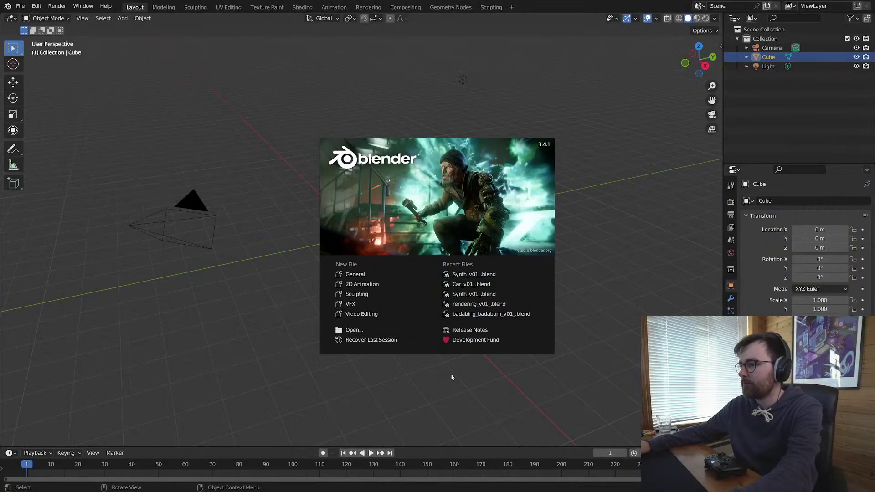
click(369, 314)
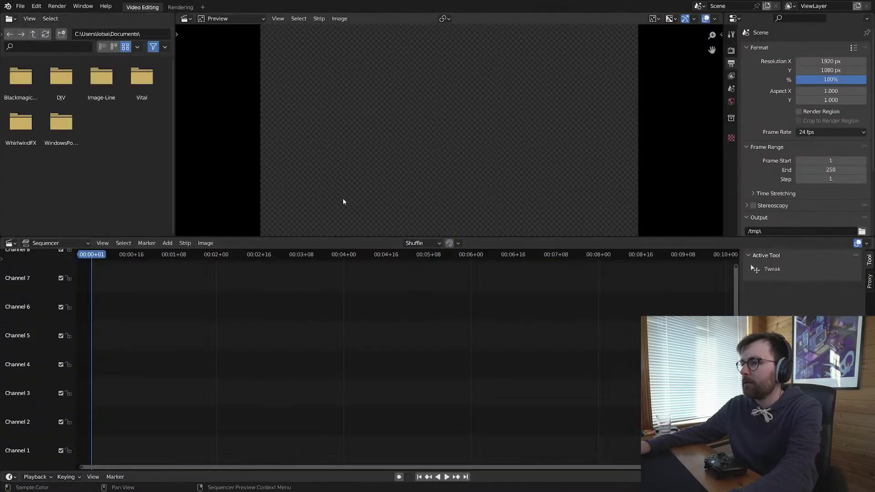
key(shift+a)
click(156, 385)
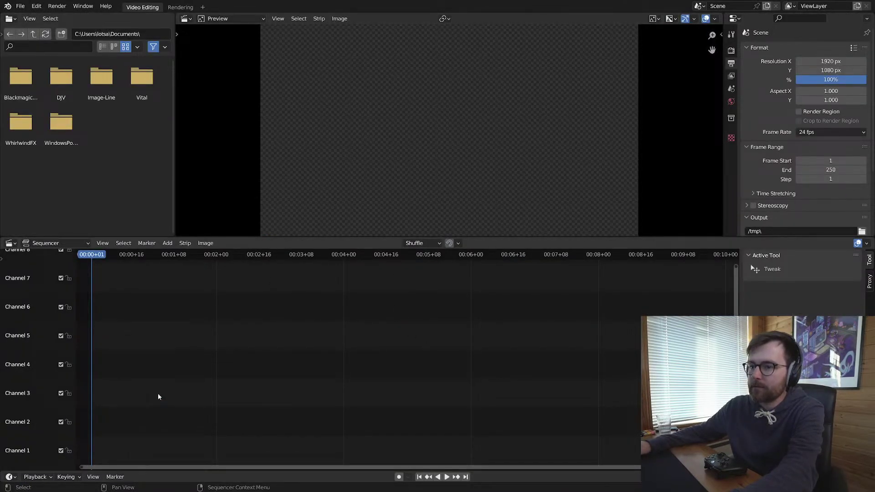
key(Escape)
Step: Add SYNTH_v01_0001-0596.mkv from the Desktop as a movie strip starting at frame 1 and move it up to channel 2
key(shift+a)
click(137, 350)
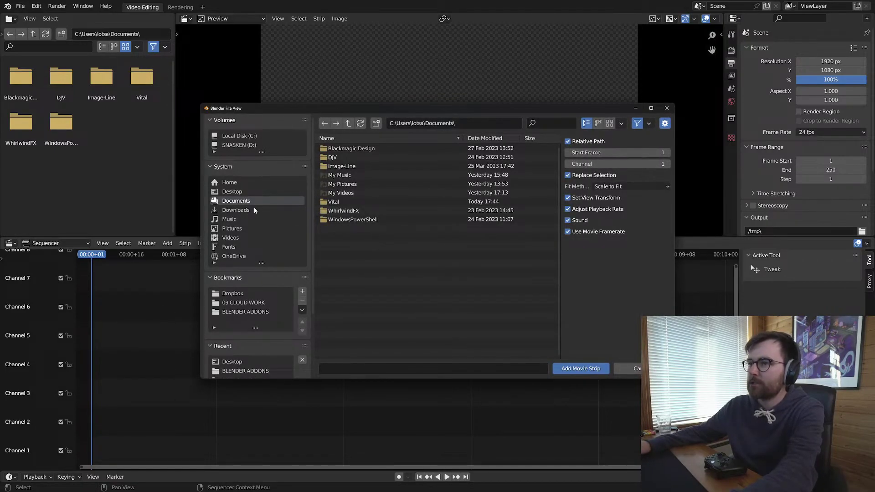
click(251, 191)
click(392, 157)
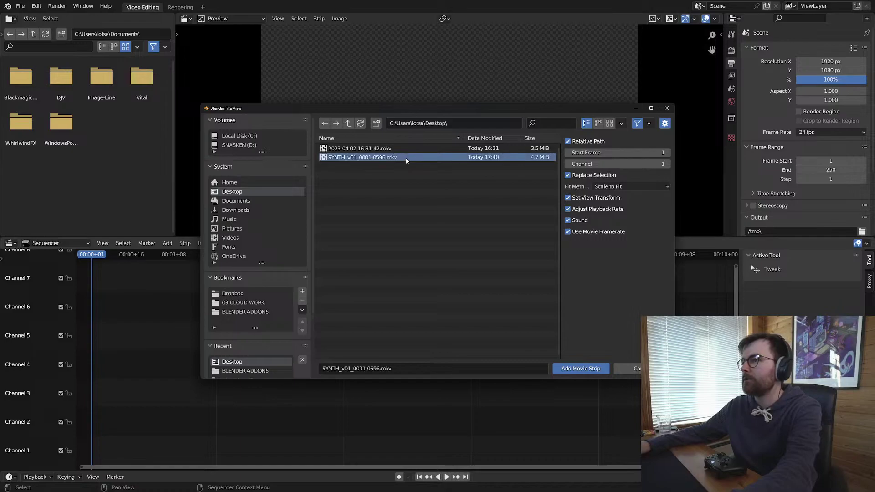
click(581, 369)
key(Home)
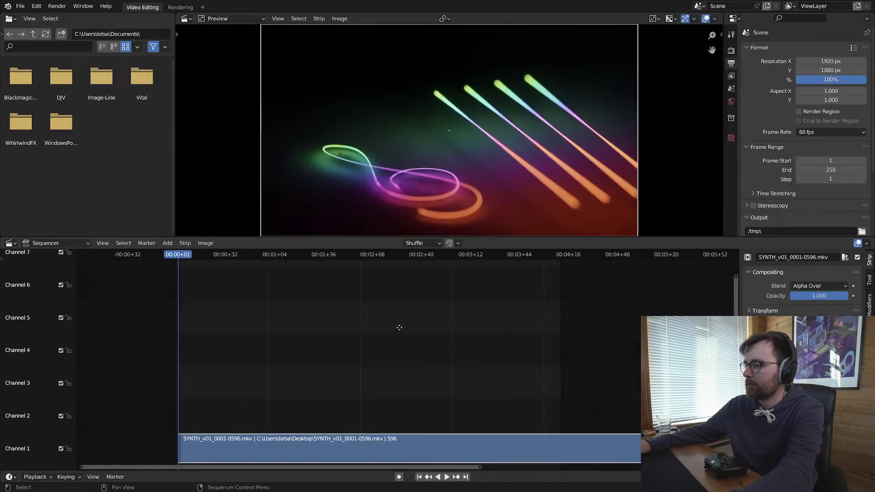
key(g)
click(280, 328)
key(shift+a)
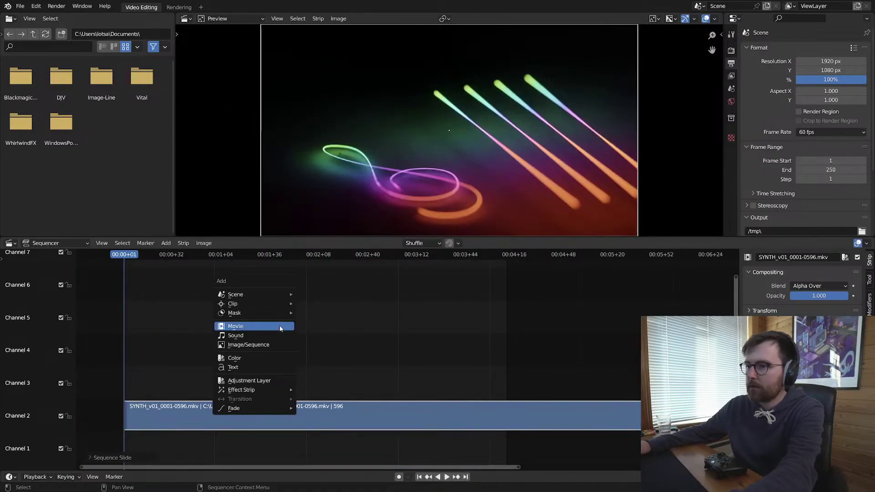
click(280, 328)
click(392, 147)
click(581, 368)
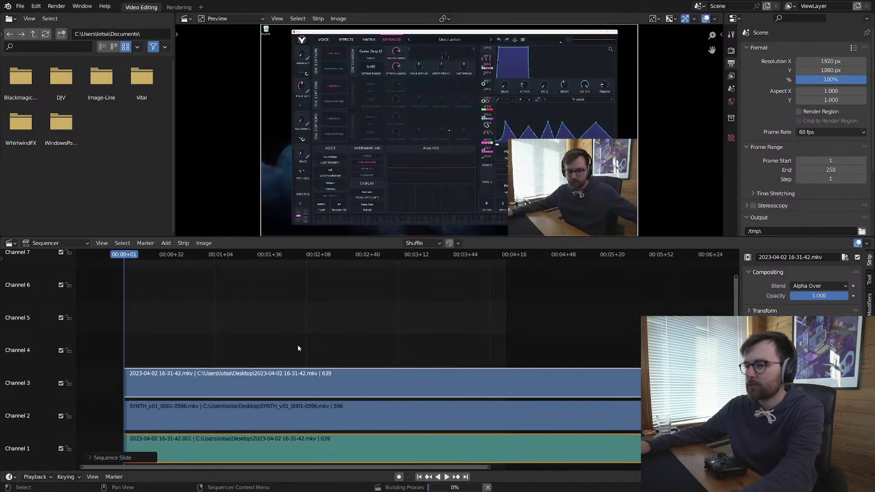
click(338, 325)
key(Delete)
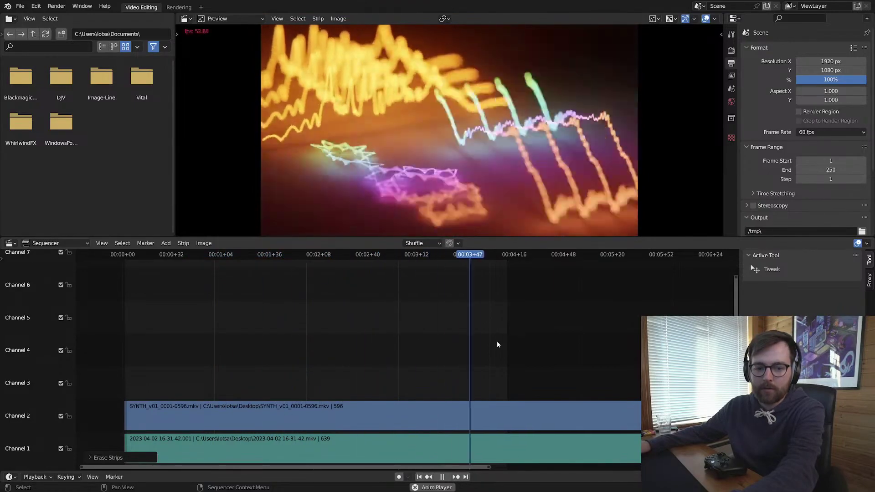
Step: Set the scene's end frame to 597 at the end of the SYNTH strip and preview the video with its sound
key(space)
ctrl+middle_drag(497, 341, 436, 335)
click(434, 255)
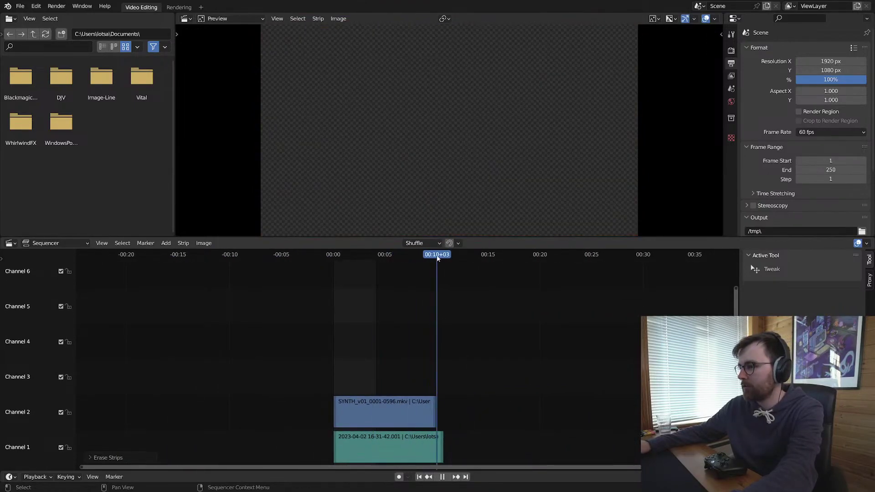
key(space)
key(ctrl+alt+p)
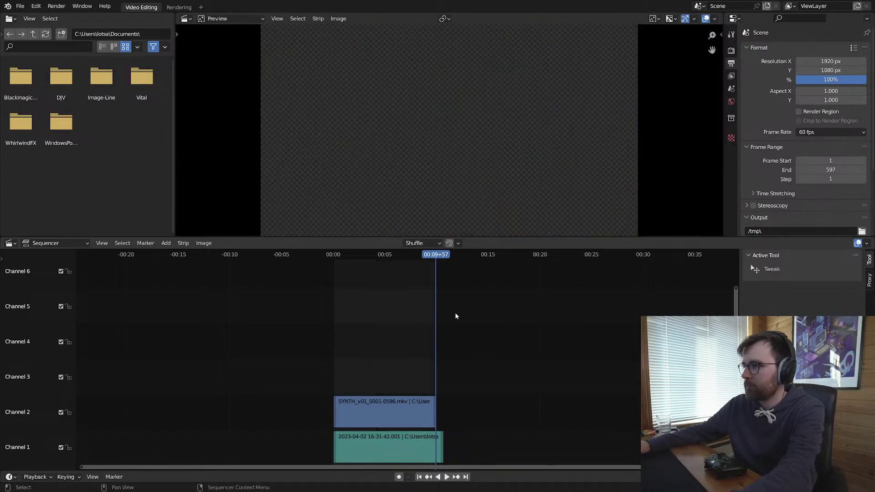
click(368, 255)
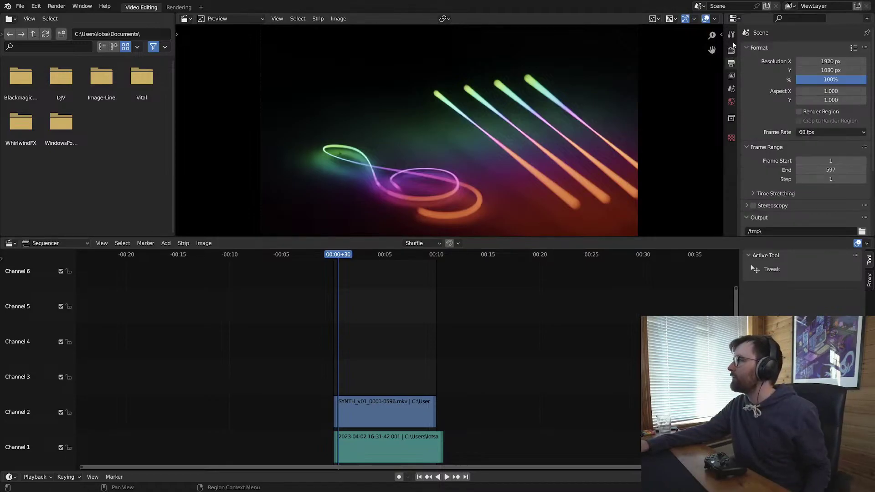
Step: Browse to the Desktop as the folder for the render output
click(730, 50)
click(731, 63)
scroll(814, 177, down, 4)
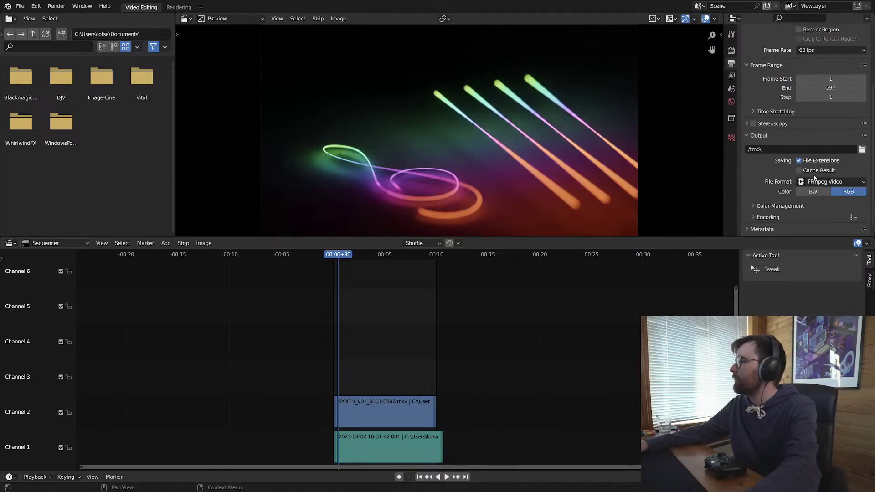
click(861, 150)
click(246, 182)
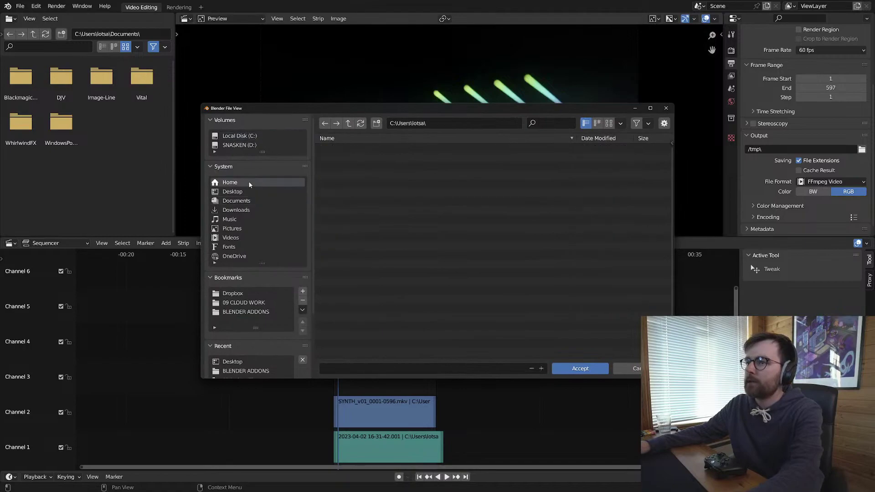
click(233, 191)
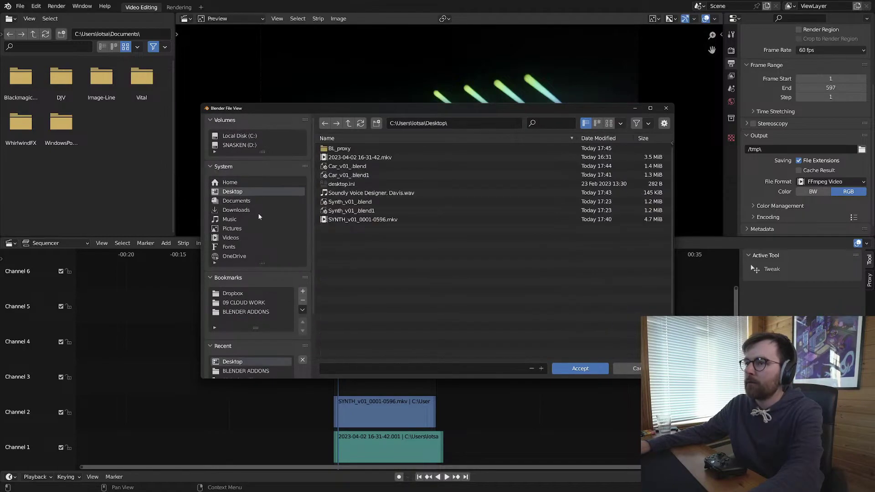
Step: Set the render output path to the Desktop with the file name synth_with_audio_v01_
click(356, 369)
text(synth_with_audio)
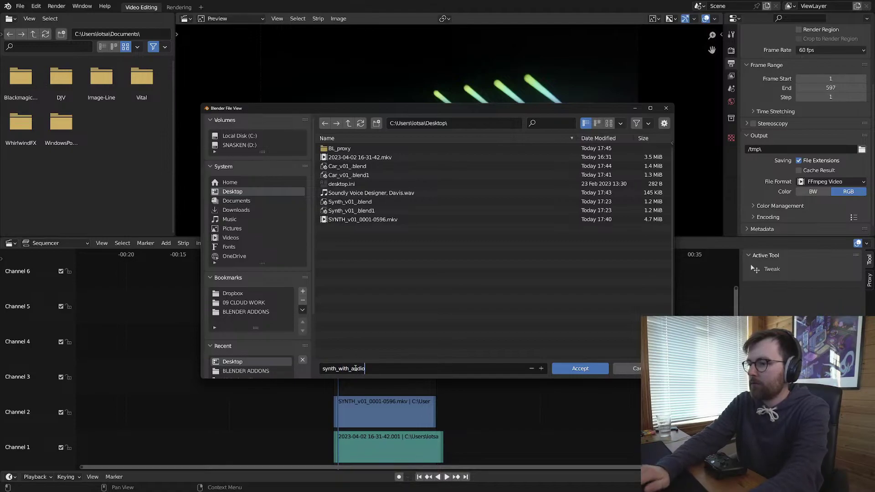
click(416, 300)
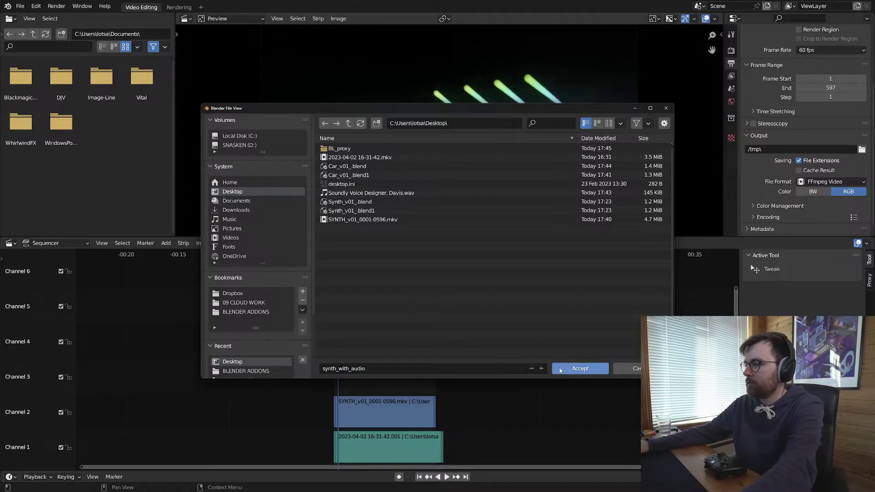
click(447, 368)
text(_)
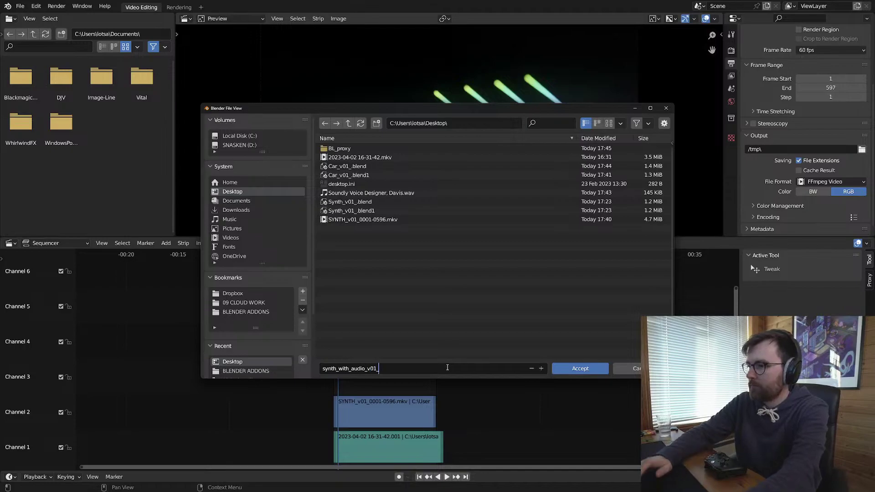
text(v01)
click(576, 367)
Step: Save the project to the Desktop as sythn_re-render_v01_.blend
key(ctrl+s)
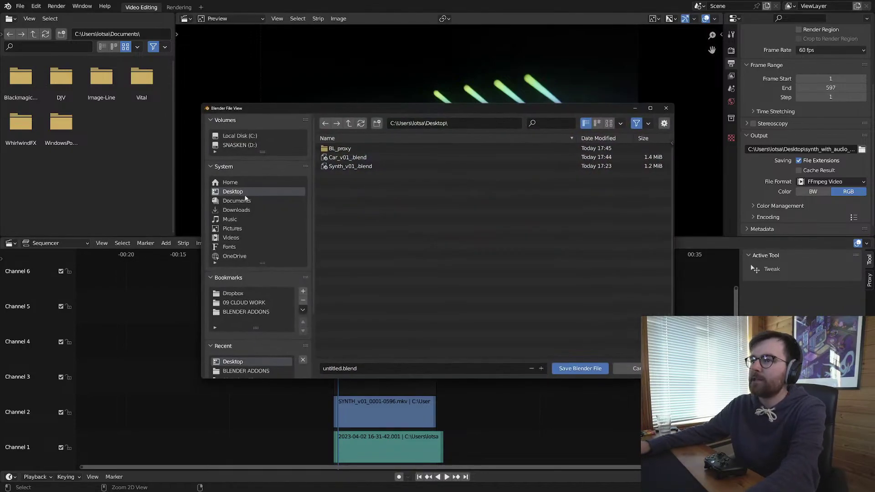
click(342, 369)
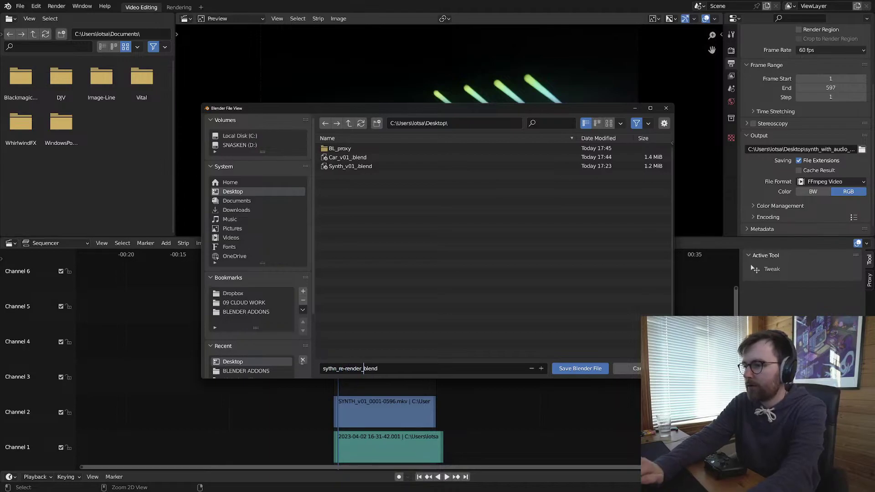
click(580, 368)
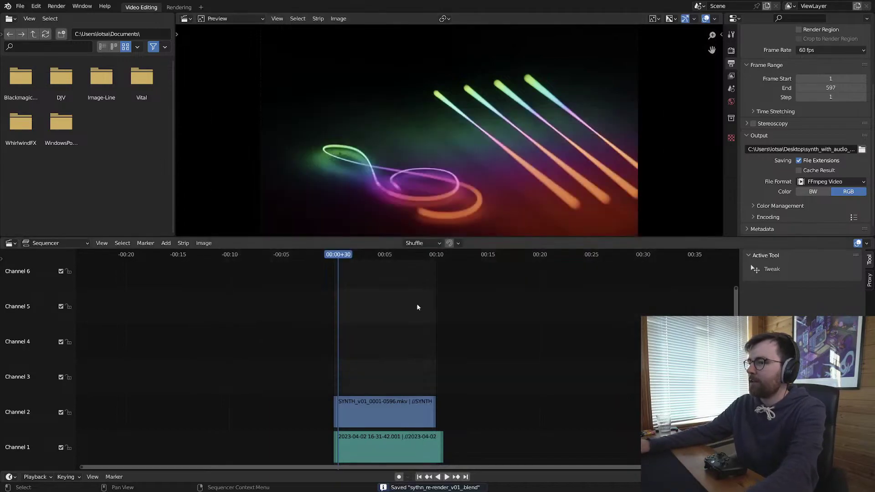
Step: Switch to B-Renderon and remove the finished Synth_v01_.blend job from the queue
key(super+d)
click(446, 485)
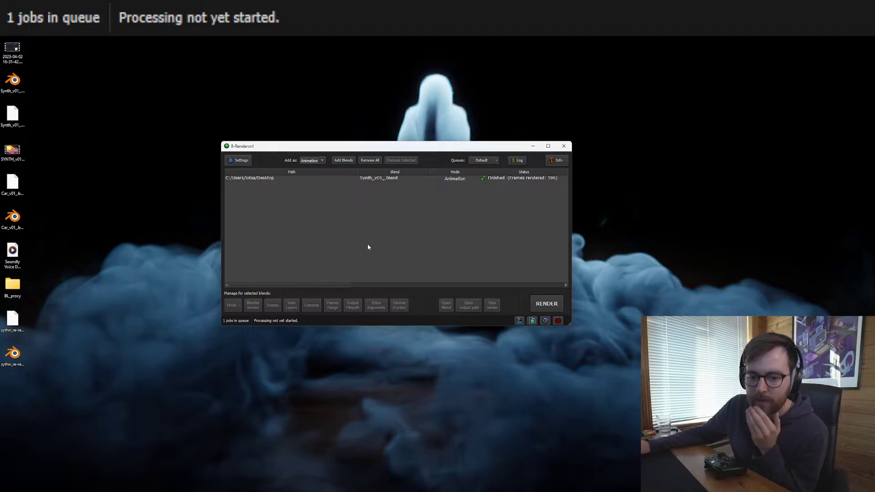
click(295, 178)
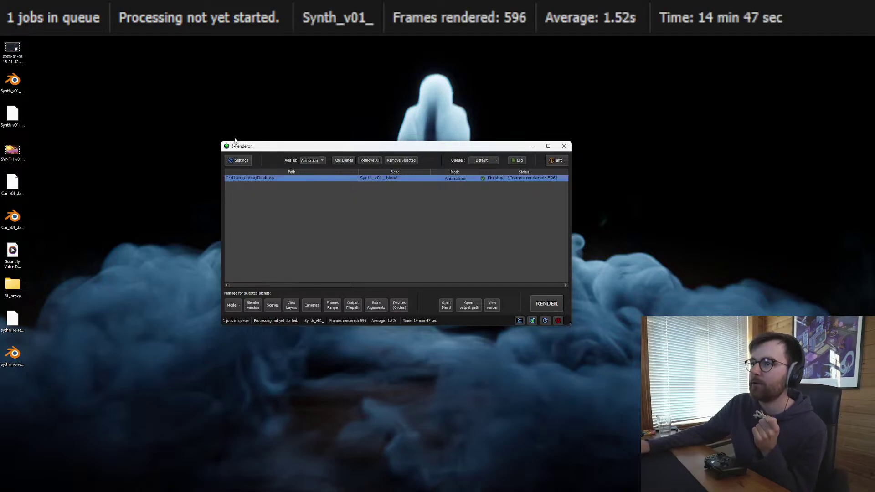
key(Delete)
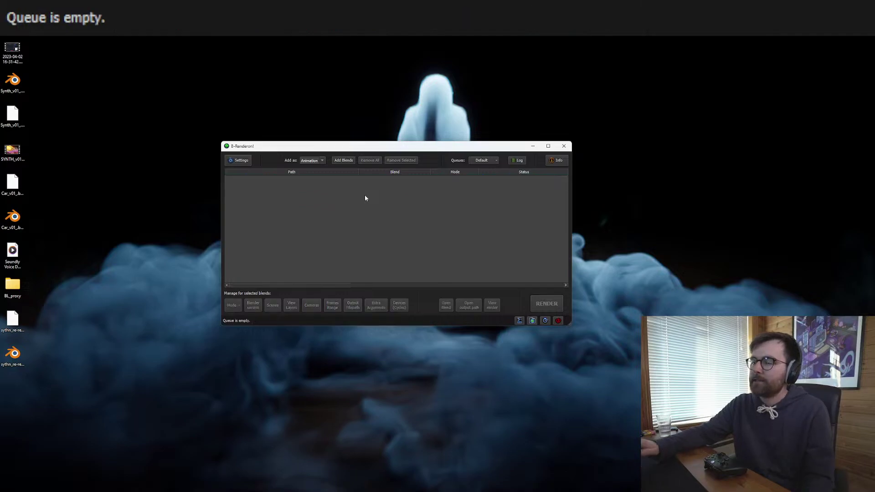
Step: Add sythn_re-render_v01_.blend from the desktop to the render queue, render it as an animation, and close B-Renderon
click(175, 171)
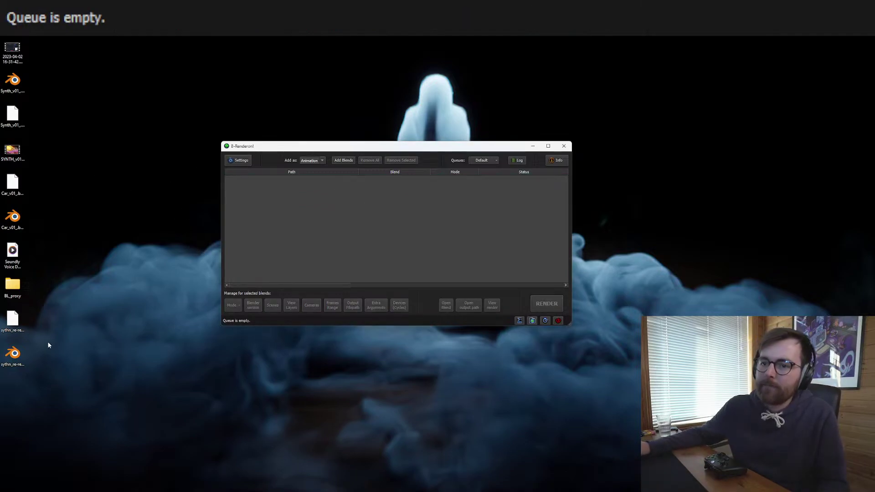
click(13, 356)
drag(359, 238, 434, 242)
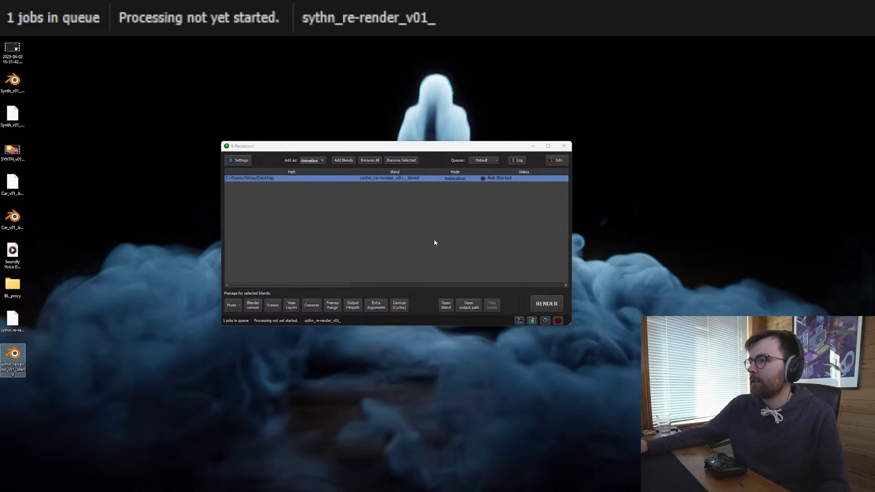
click(555, 307)
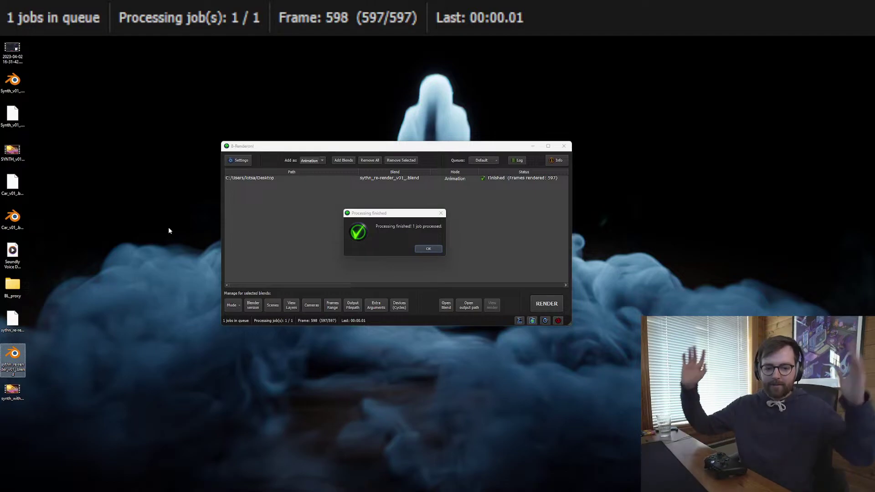
click(428, 248)
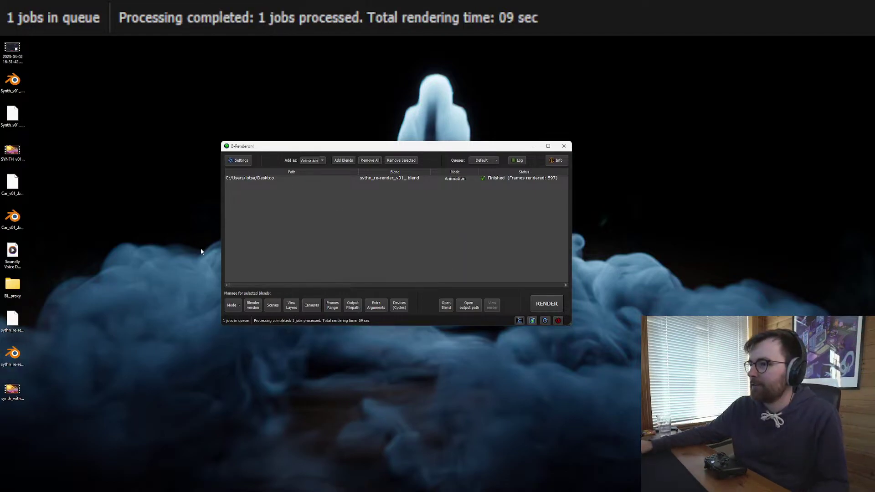
click(565, 147)
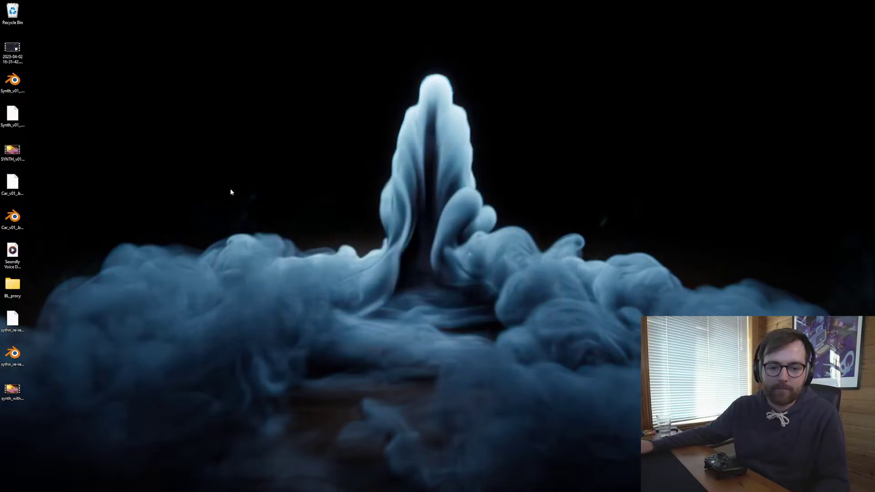
Step: Play the rendered synth_with_audio_v01_0001-0597 video from the desktop in the media player, viewing it full screen before returning to a window
double_click(17, 391)
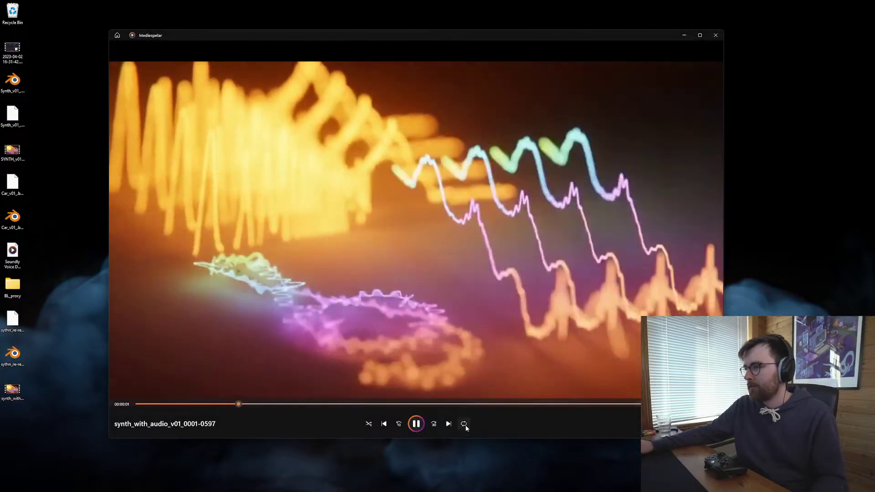
double_click(473, 250)
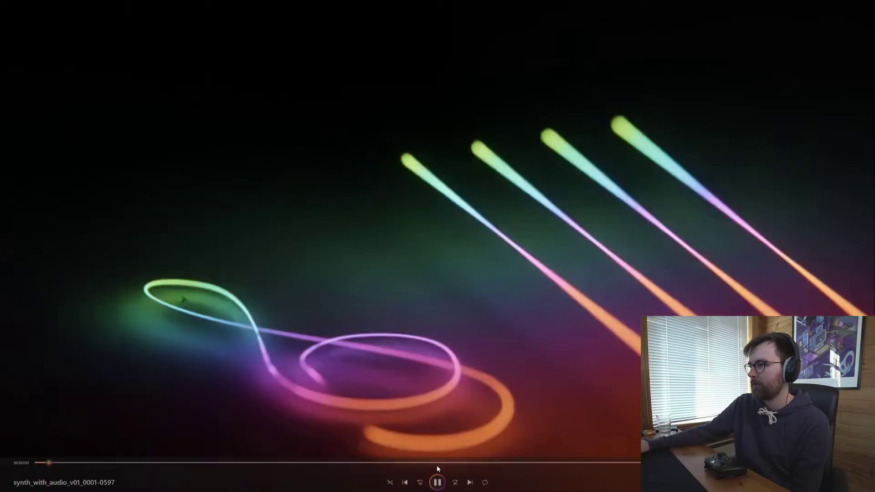
click(437, 467)
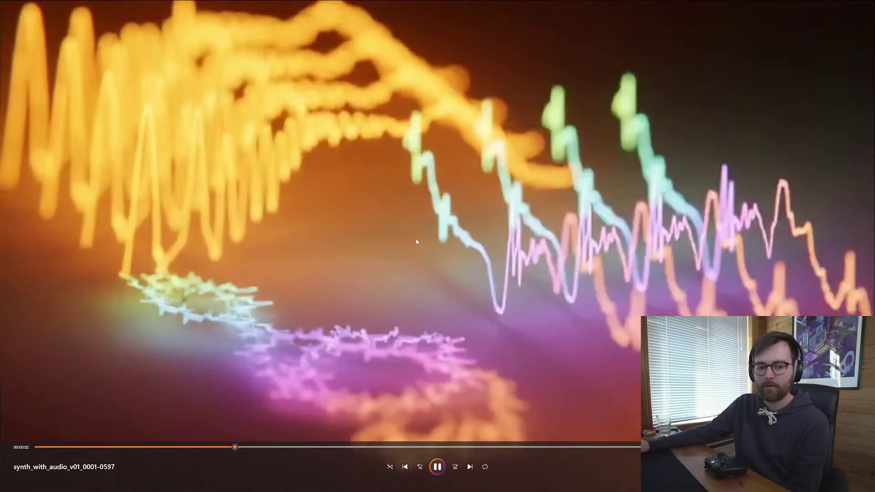
double_click(431, 240)
drag(372, 42, 299, 22)
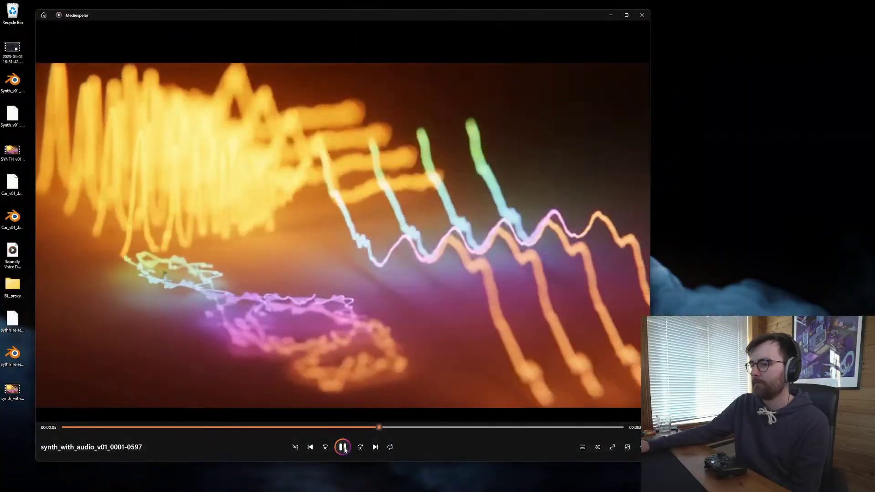
Step: Replay the video from the beginning, pausing at several points to examine how the curves follow the audio, and close the player
click(325, 447)
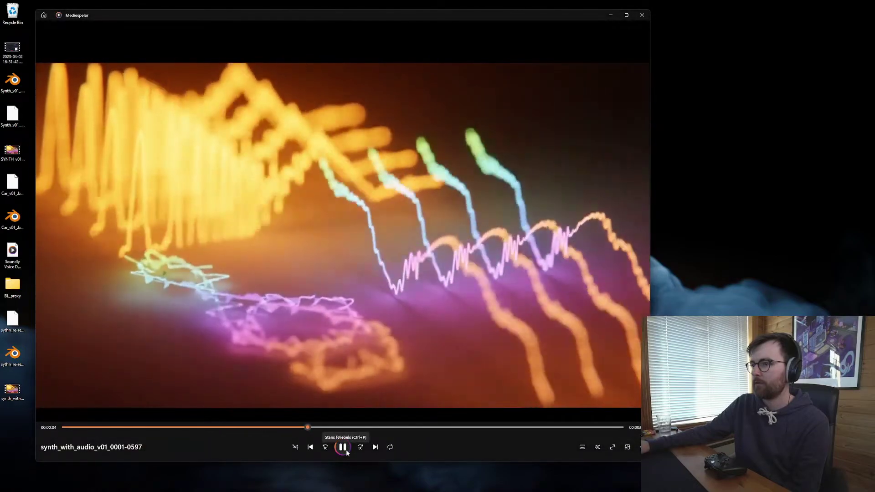
click(346, 449)
click(65, 426)
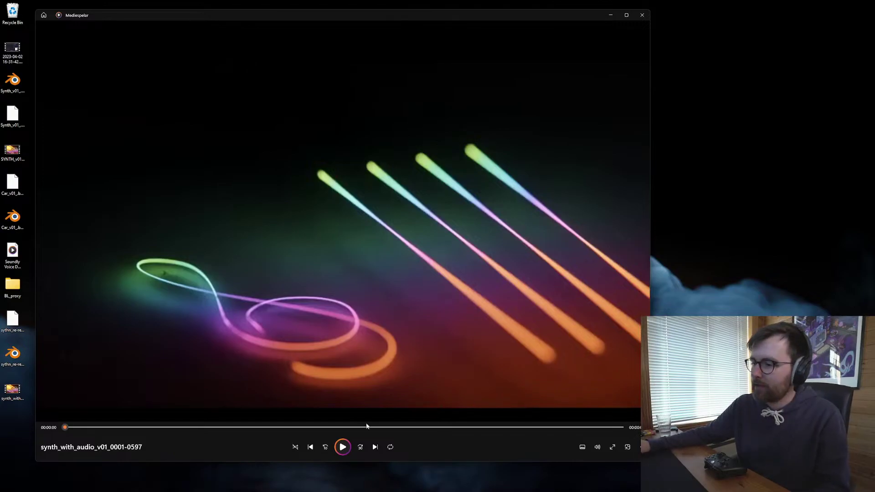
click(343, 447)
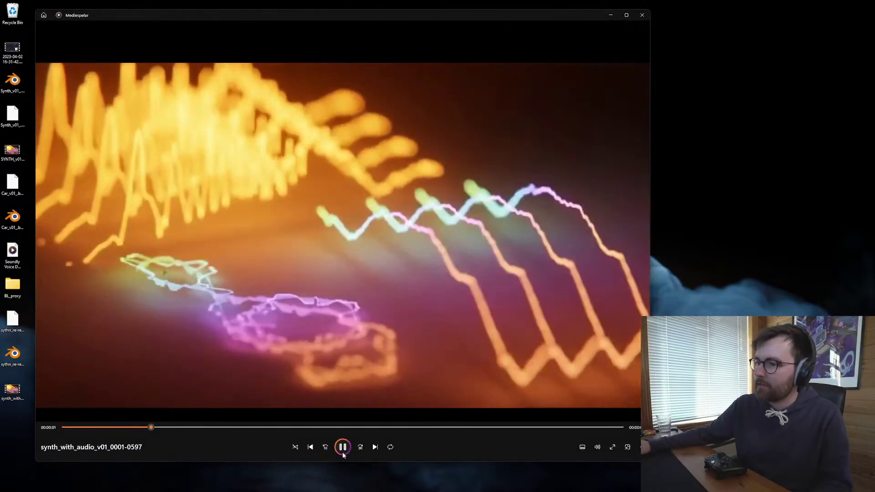
click(343, 452)
click(343, 447)
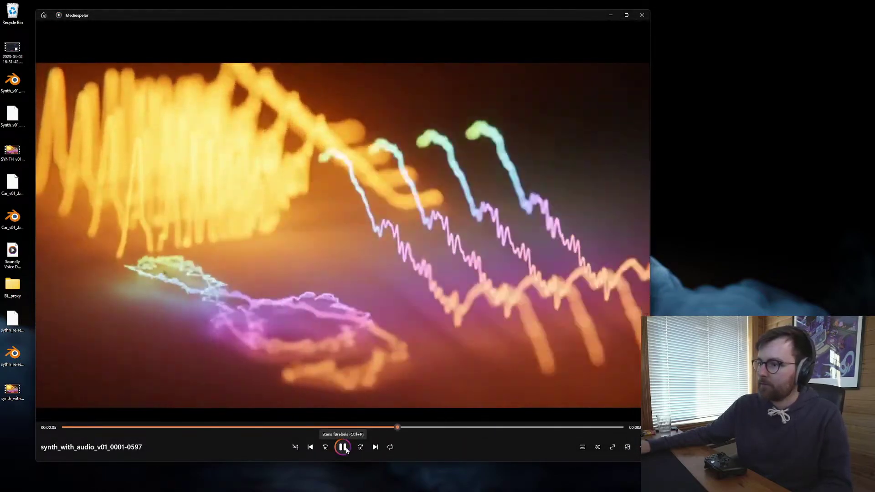
click(343, 447)
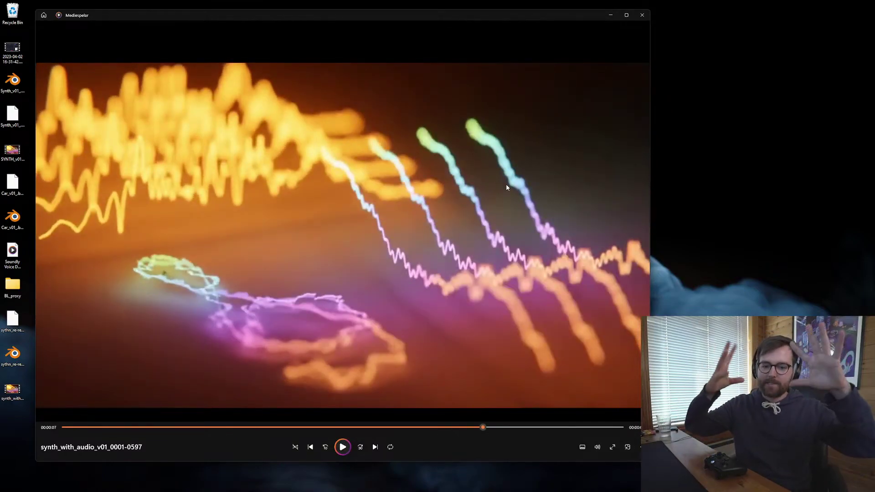
click(343, 445)
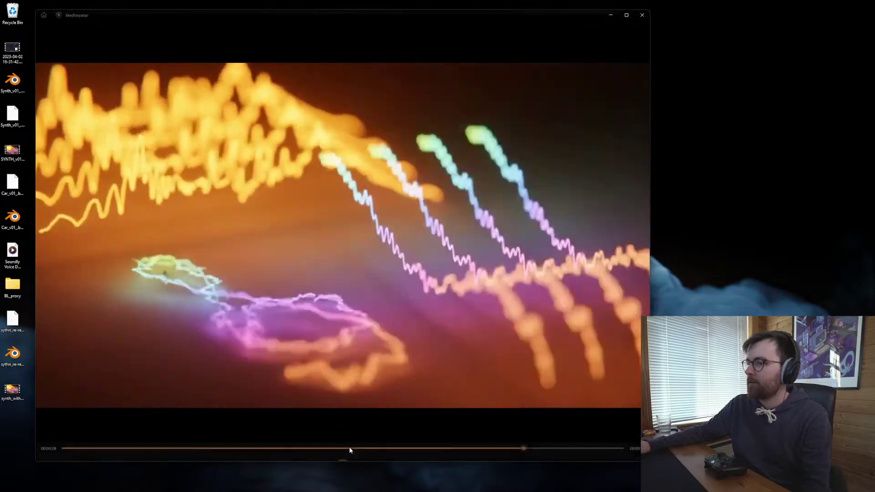
click(343, 447)
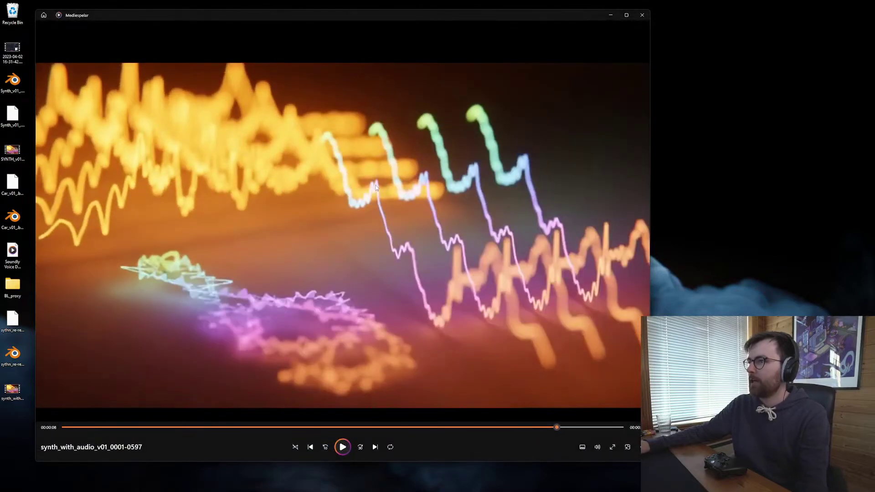
click(642, 15)
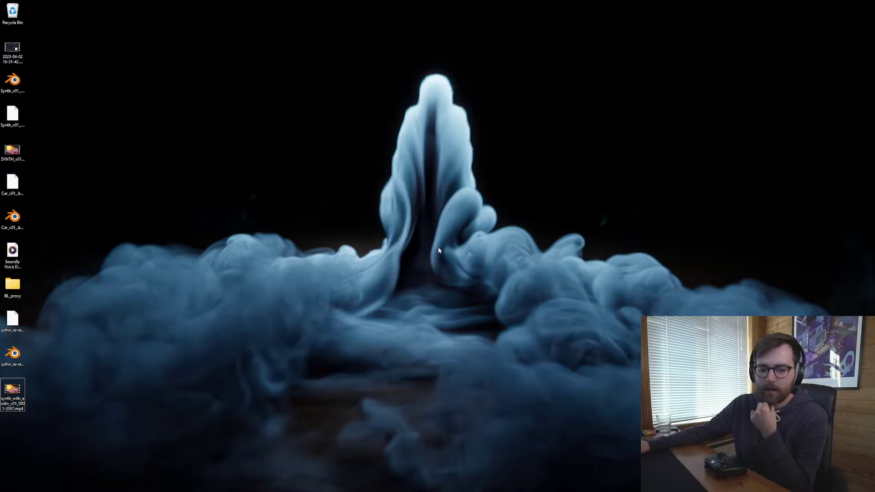
Step: Switch to a new Blender session and search the add-ons in the preferences for "biz"
mouse_move(414, 477)
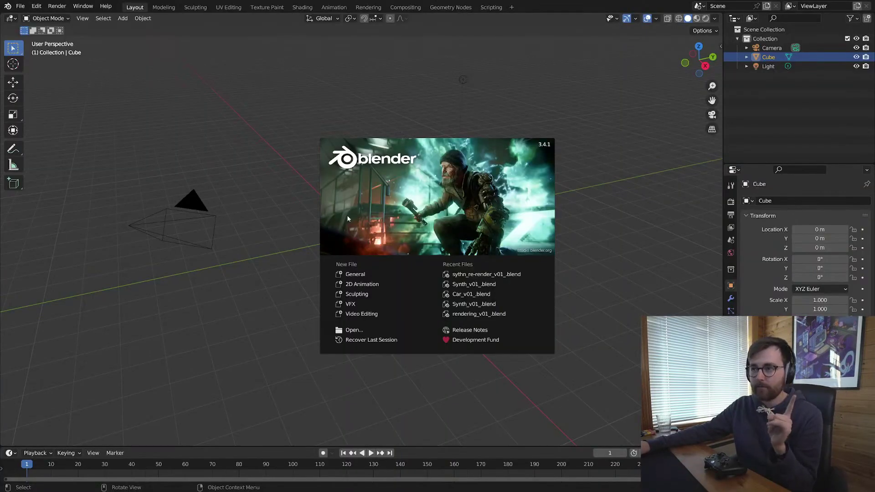
click(293, 194)
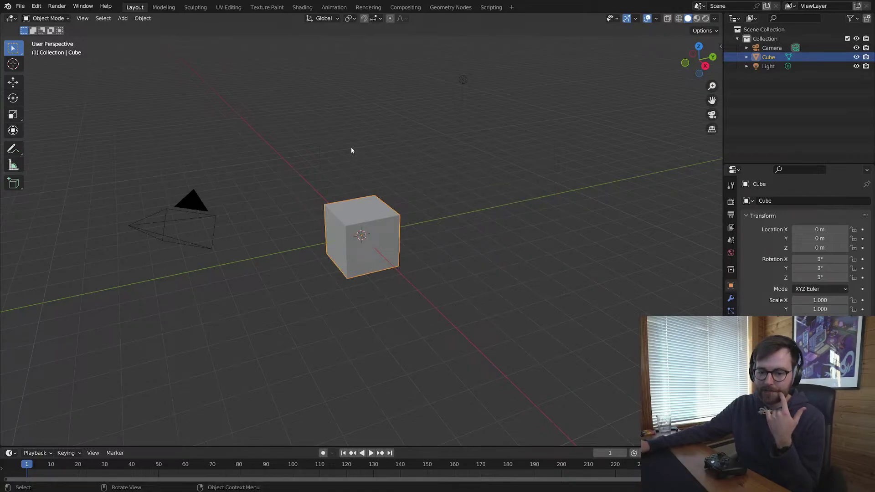
click(36, 6)
click(68, 138)
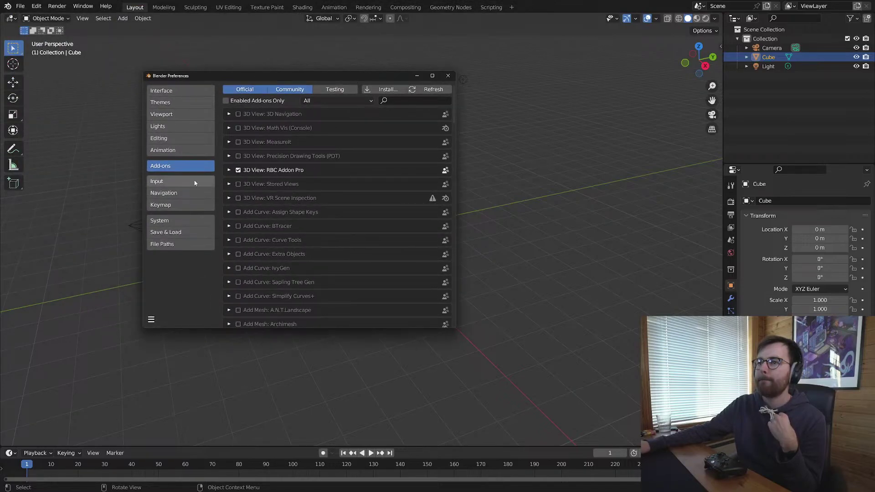
click(420, 101)
text(biz)
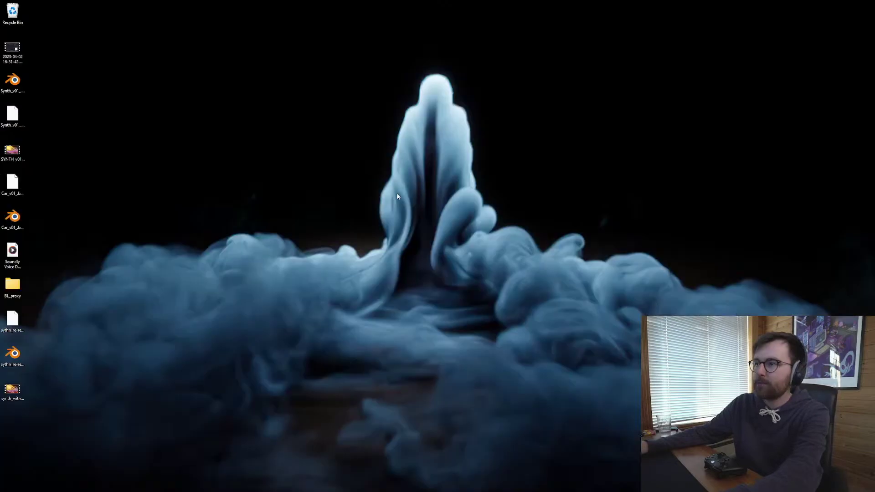
Step: Look up "bizualizer" in the web browser and open the add-on's GitHub page
click(348, 275)
text(bizualizer)
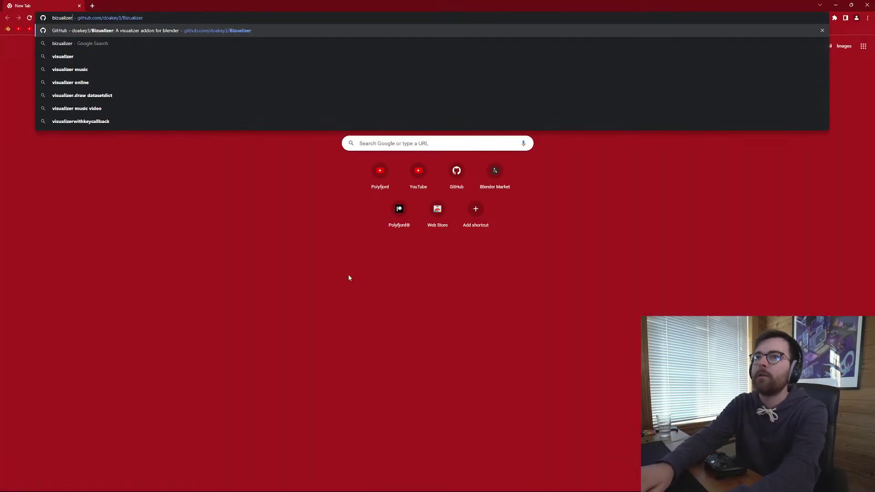
key(Return)
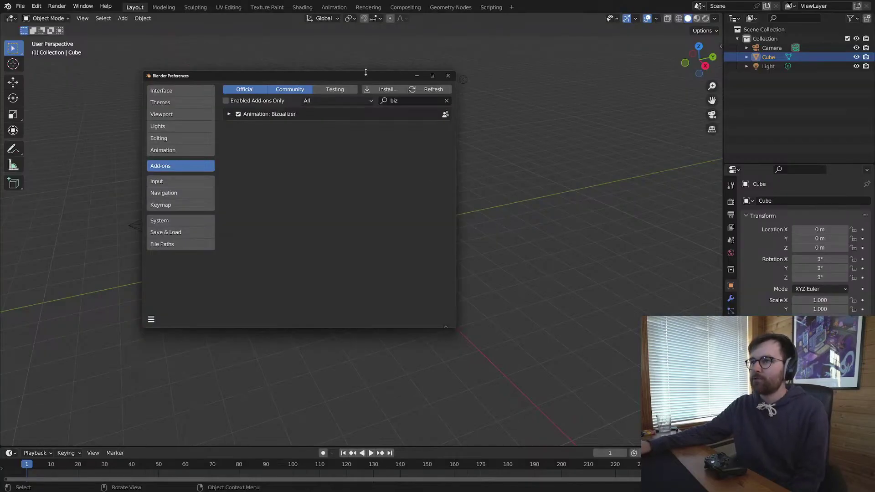
Step: Close the Blender preferences and delete the default camera, cube and light from the scene
drag(354, 77, 370, 89)
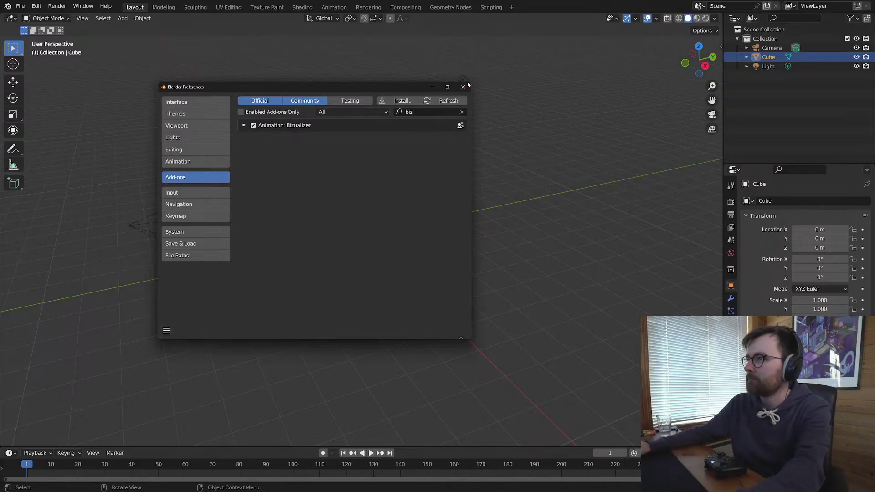
click(359, 207)
key(F4)
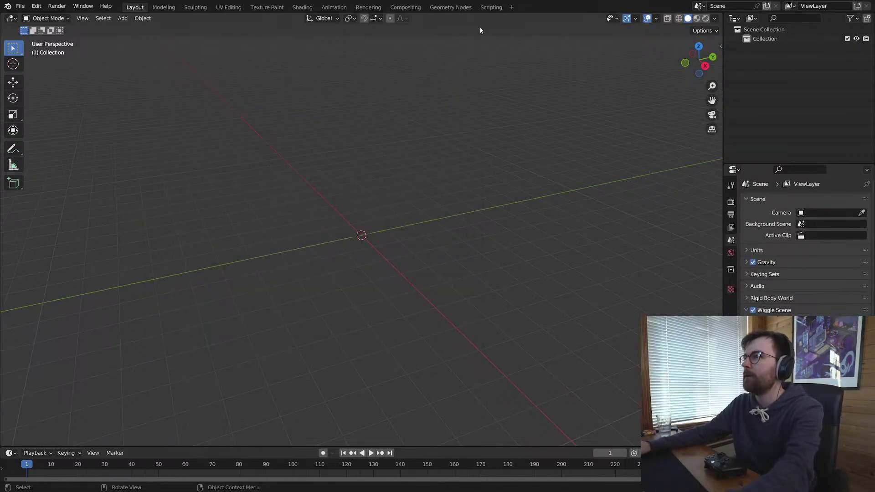
Step: Add a Video Editing workspace to the new project
click(511, 7)
mouse_move(492, 62)
click(572, 70)
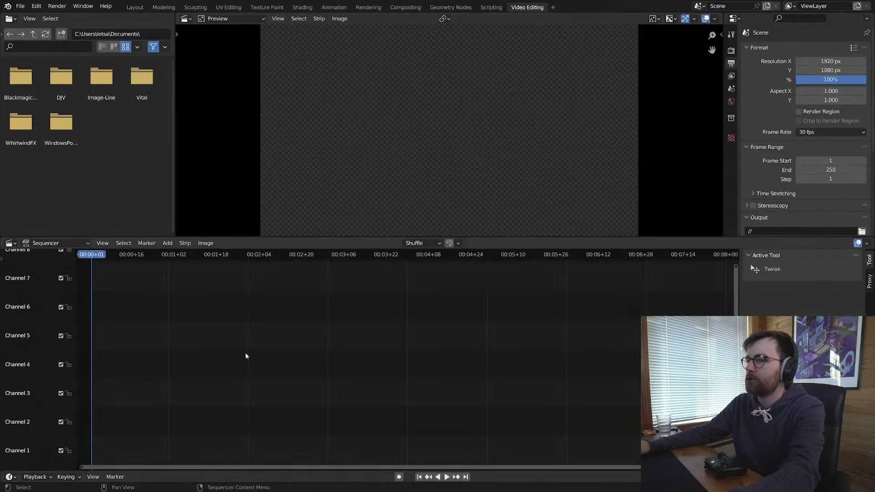
key(shift+a)
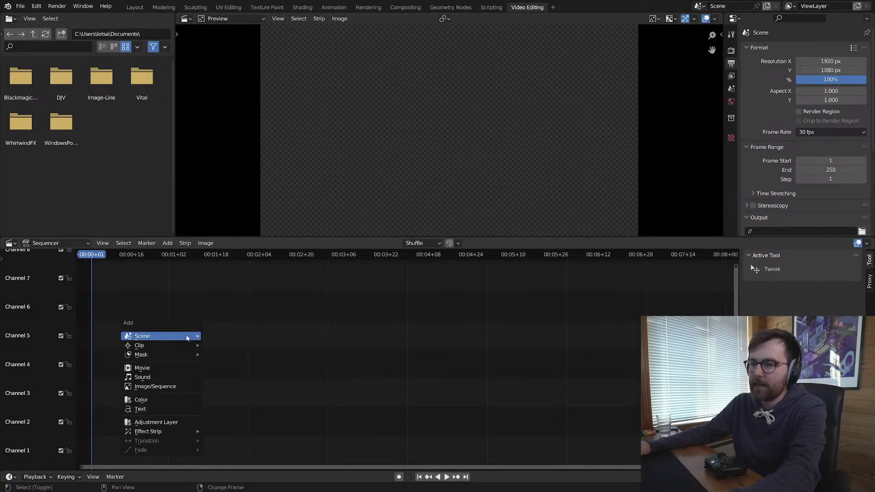
click(150, 368)
click(233, 191)
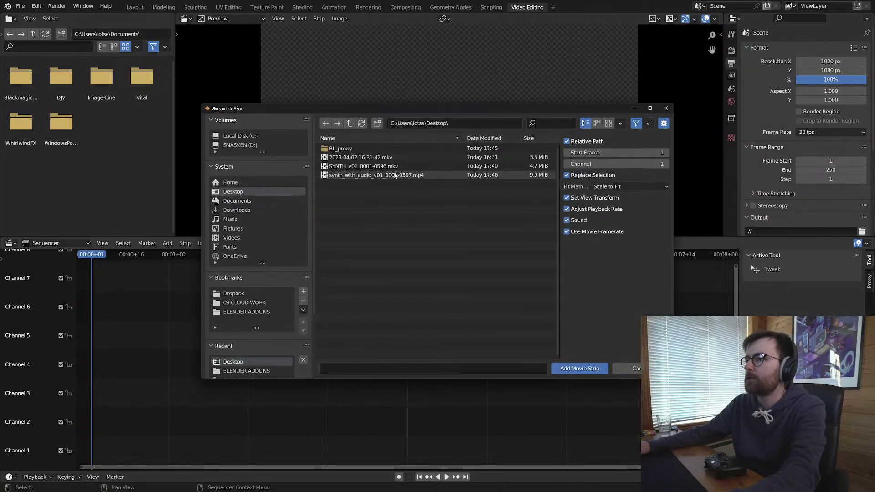
click(415, 157)
click(416, 166)
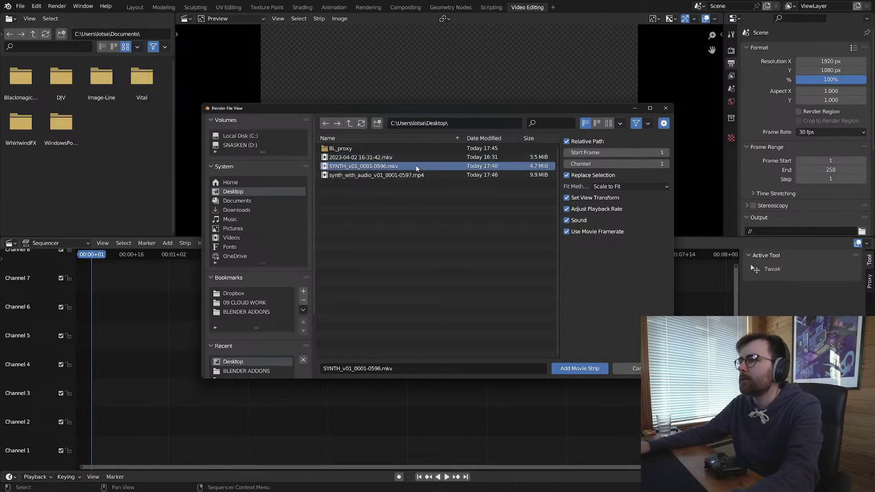
click(417, 157)
click(609, 123)
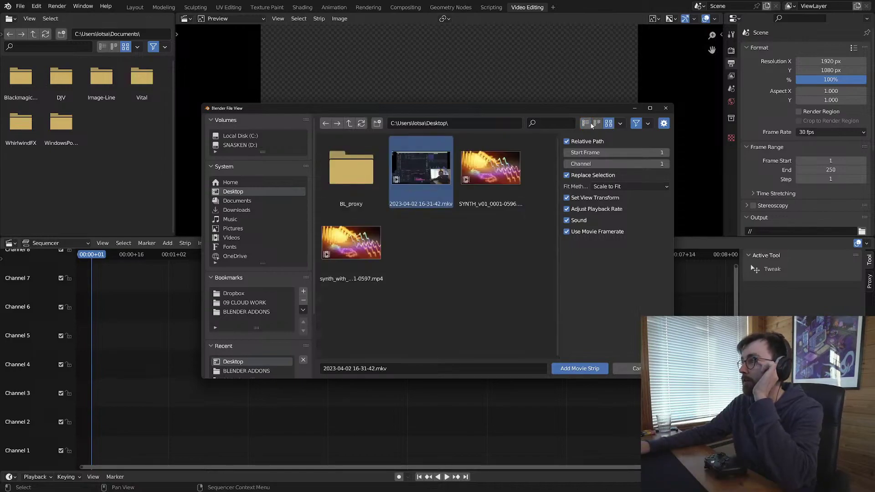
click(585, 123)
click(439, 233)
click(411, 157)
click(579, 368)
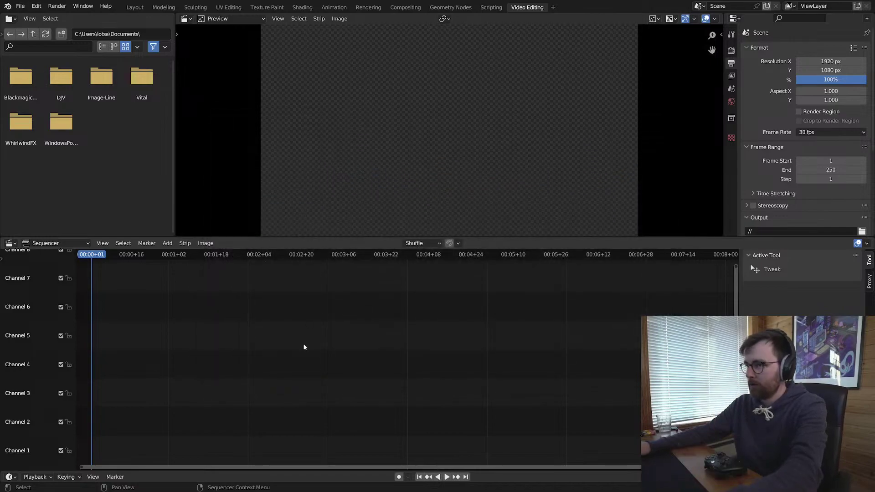
key(Home)
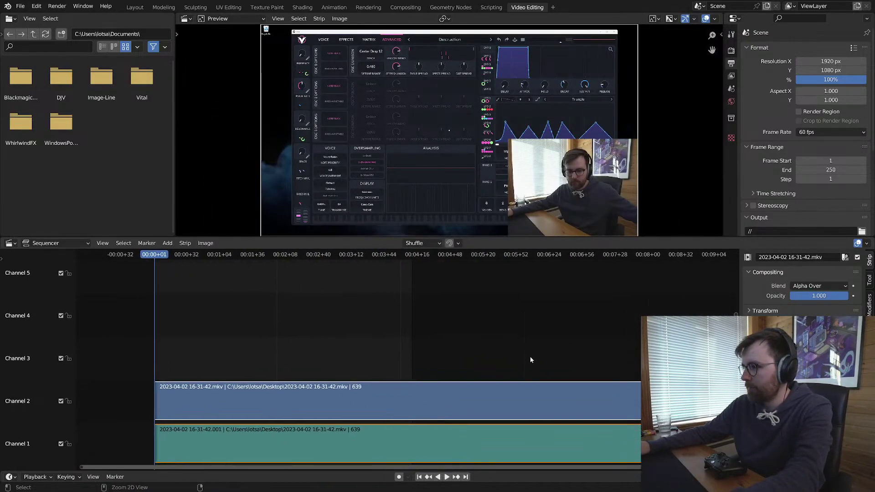
Step: Play a short section of the imported clip and delete its video strip, keeping only the sound strip
drag(186, 255, 234, 257)
key(space)
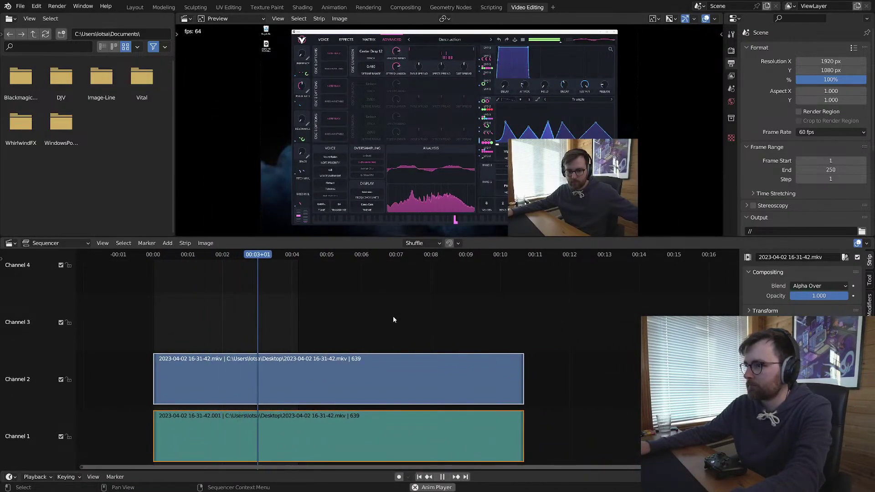
key(space)
click(371, 372)
key(Delete)
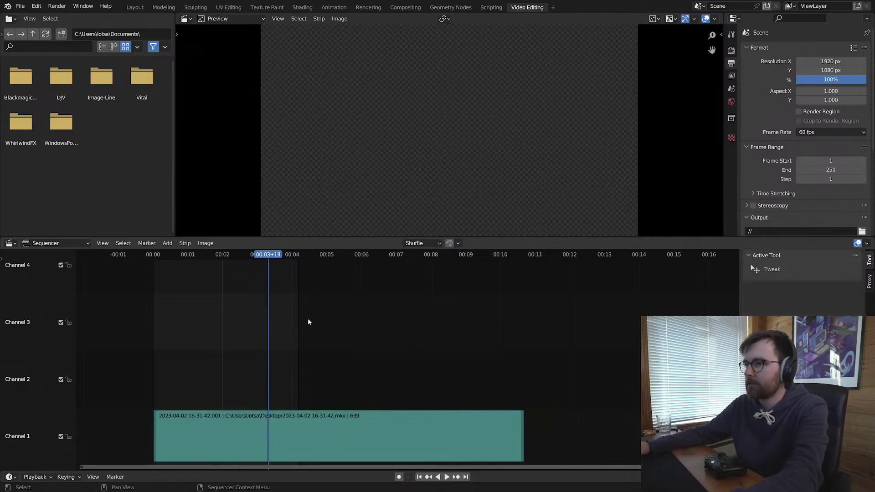
Step: Set the scene's end frame to 616, just before the end of the sound strip
click(366, 441)
key(space)
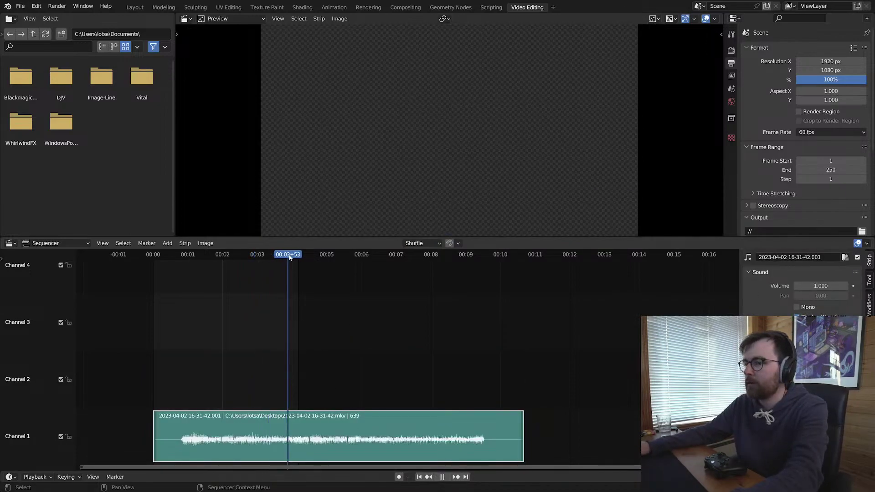
click(475, 254)
drag(496, 256, 509, 256)
key(ctrl+End)
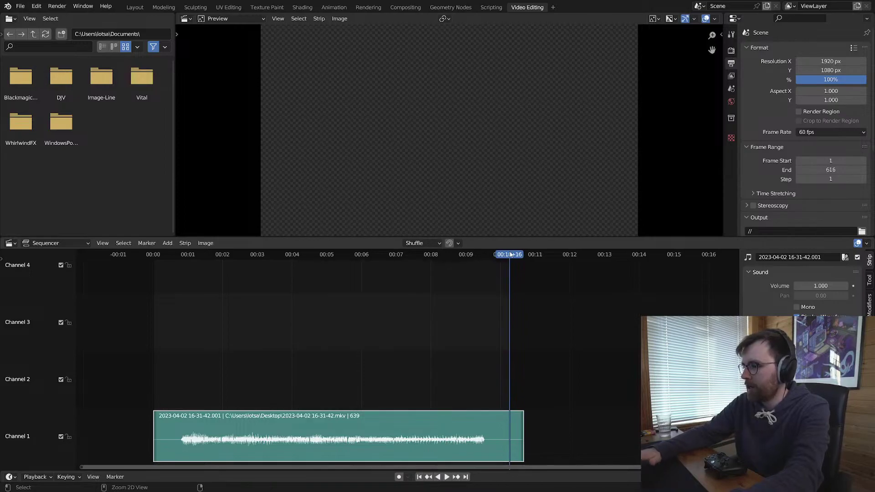
Step: Play the sound from where the waveform begins and raise the strip's volume to 1.900
click(184, 255)
key(space)
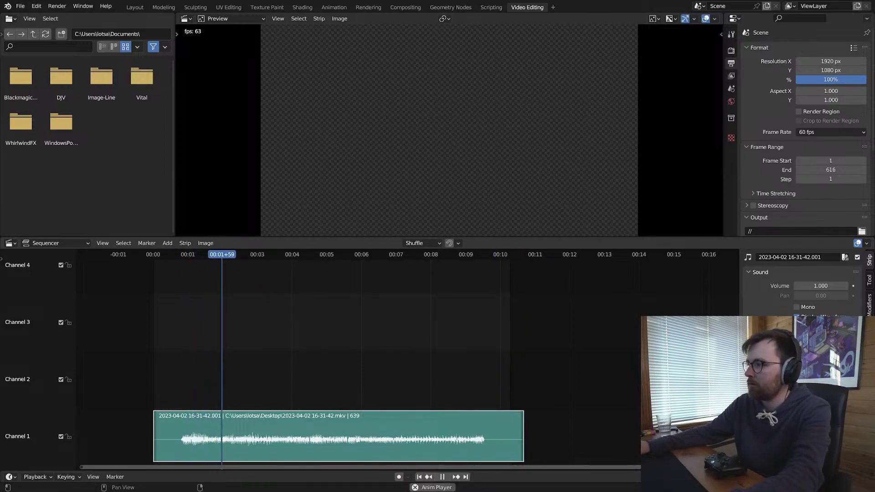
key(space)
drag(820, 285, 836, 286)
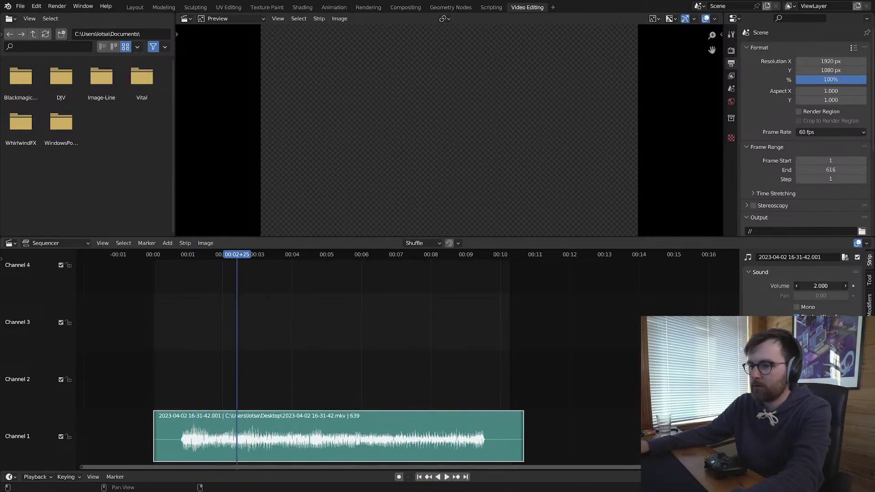
key(space)
key(space)
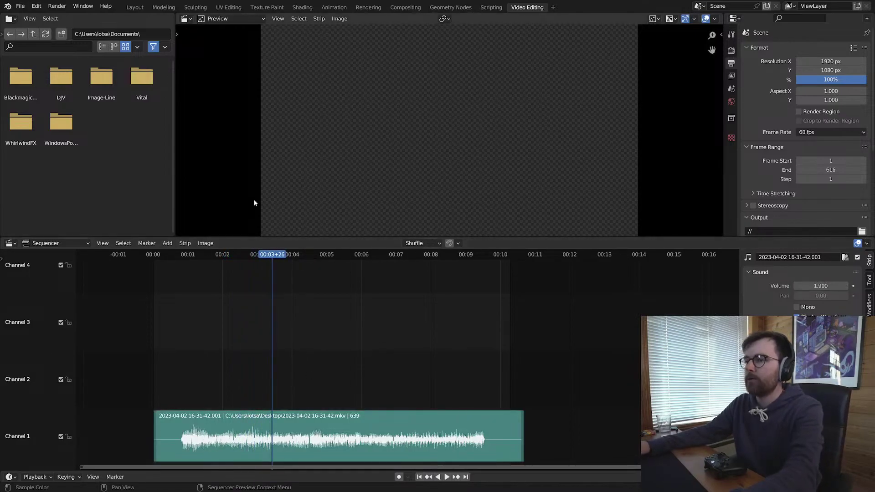
Step: Save the project in the Desktop folder as bizualizer_v01_.blend
key(ctrl+s)
double_click(343, 372)
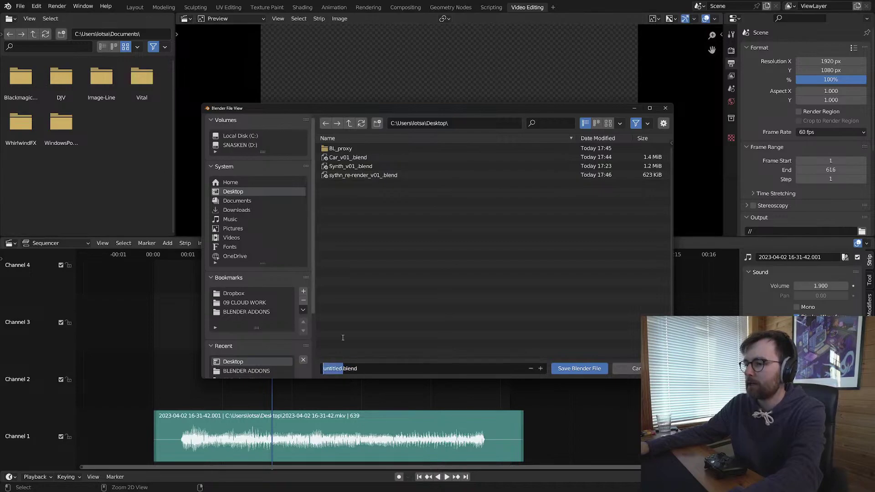
key(Home)
key(Delete)
key(Delete)
key(Delete)
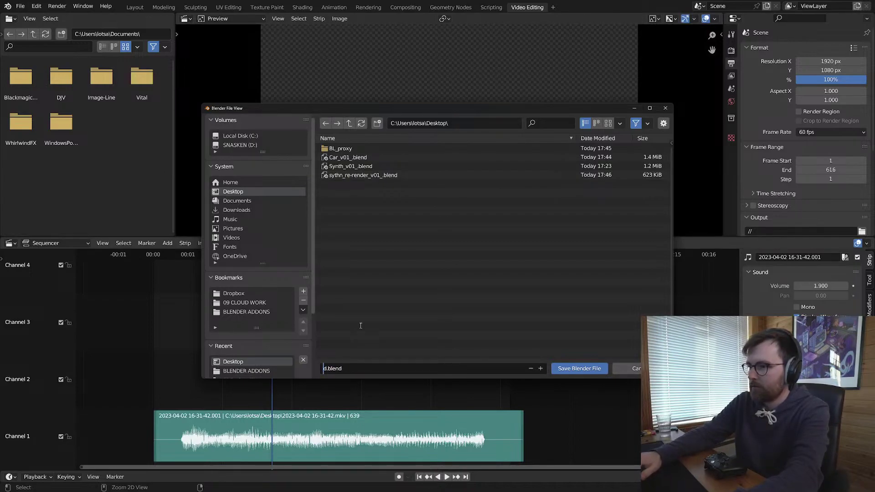
key(Delete)
text(bizualize)
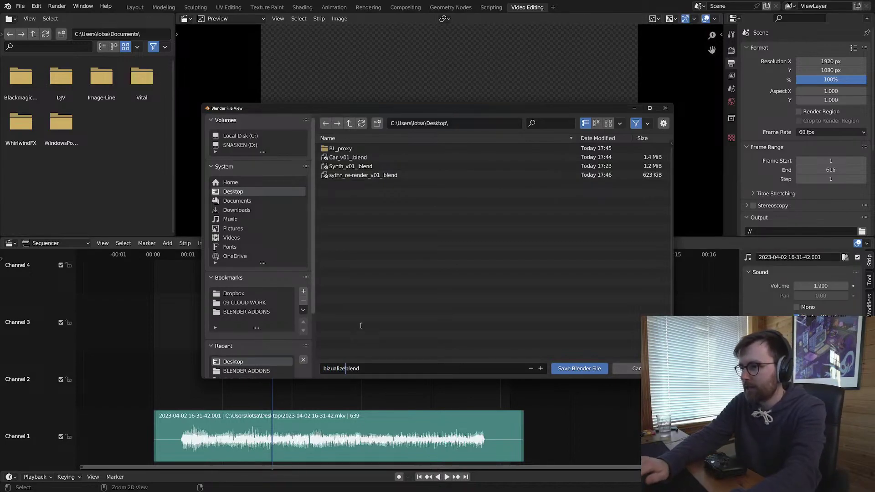
text(r_v01_)
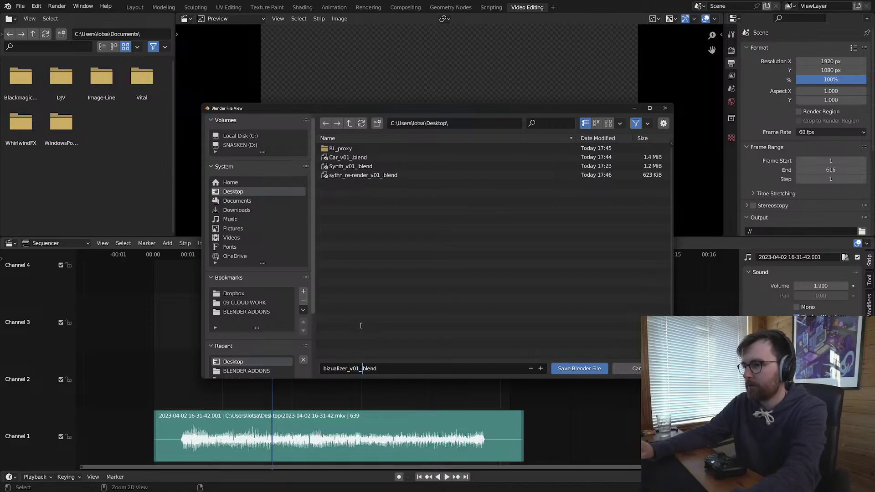
click(580, 368)
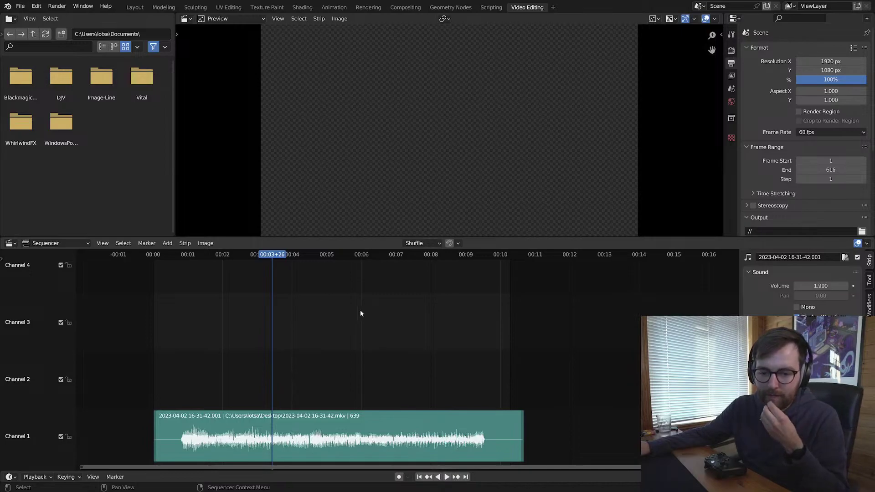
key(super+d)
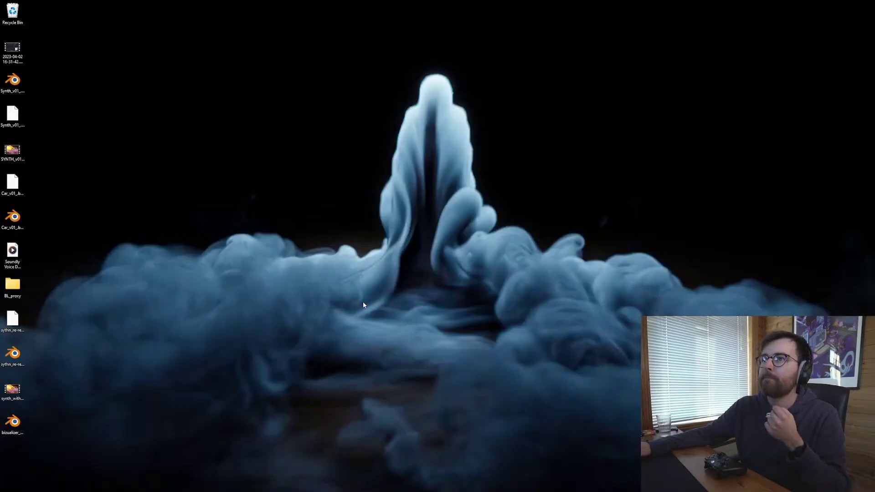
key(super+d)
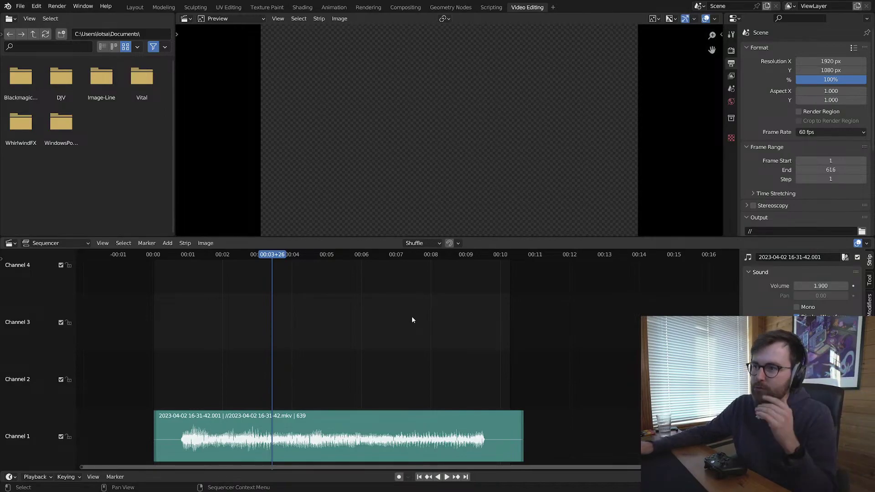
key(super+d)
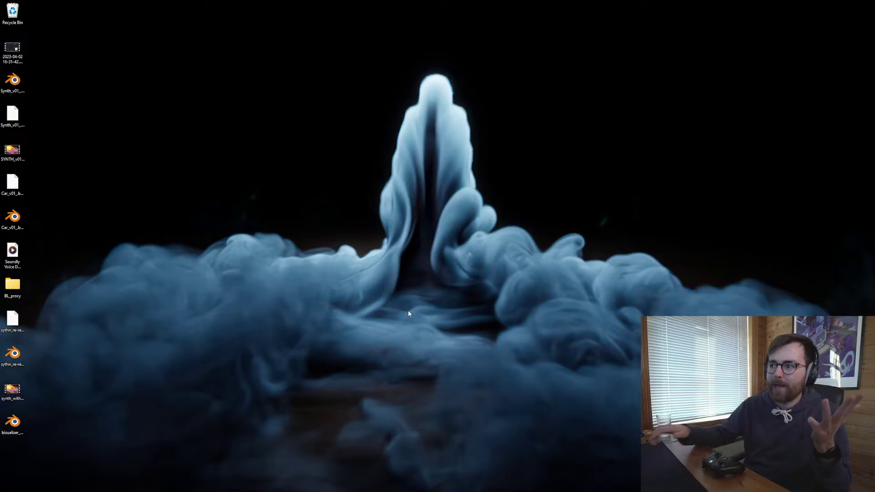
key(super+d)
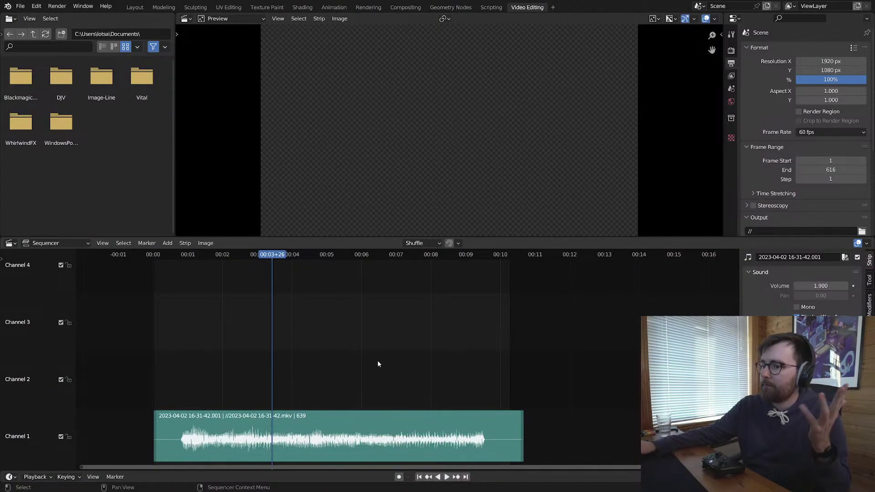
key(super+d)
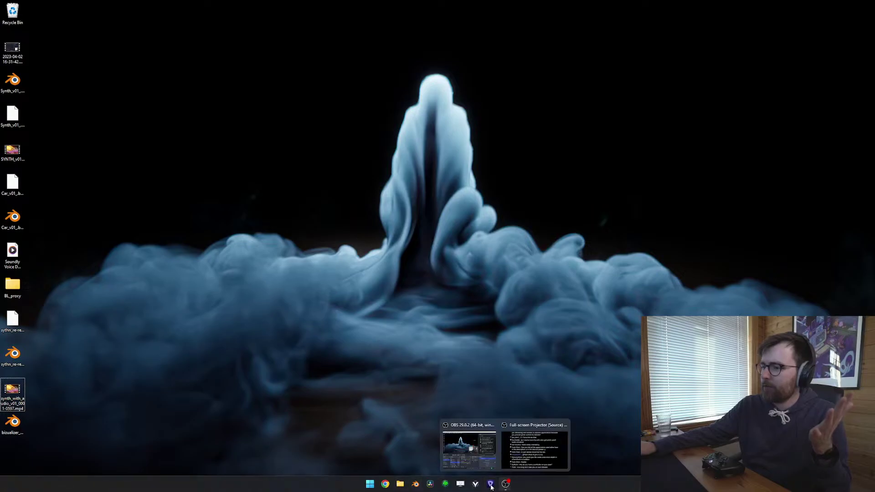
key(super+d)
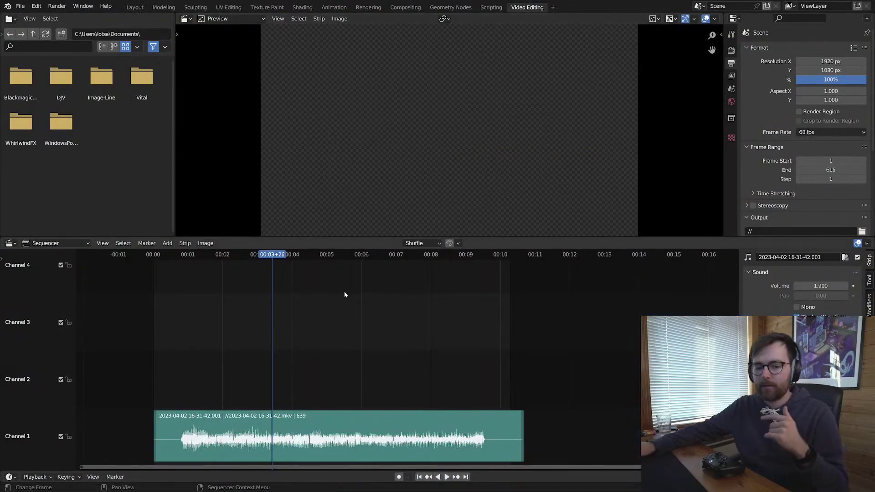
Step: Play the sound strip from near its beginning and switch to the Layout workspace
click(178, 254)
key(space)
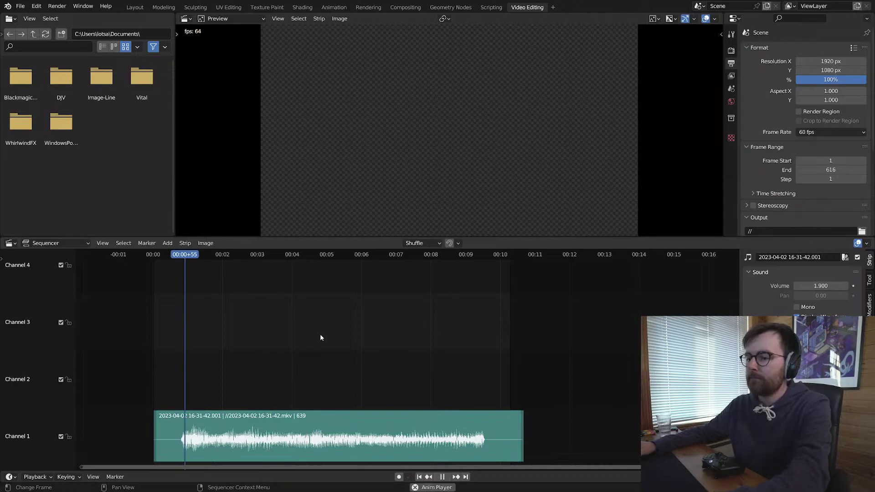
key(ctrl+Page_Down)
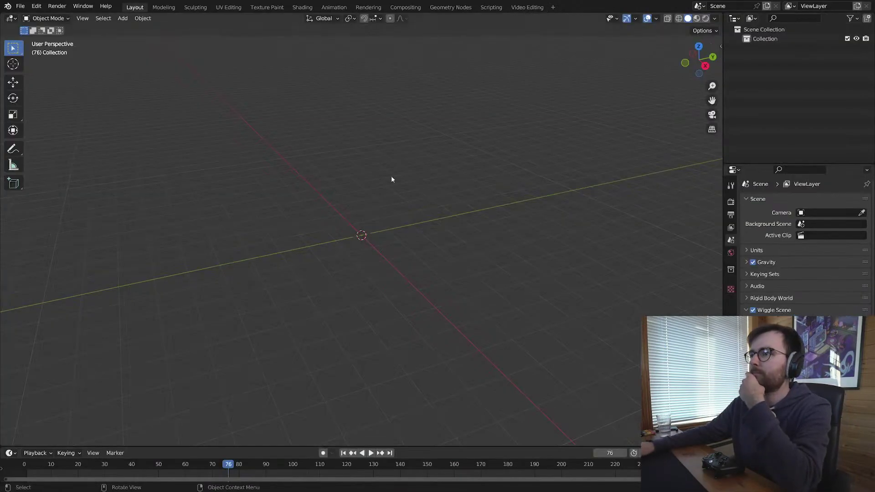
key(Up)
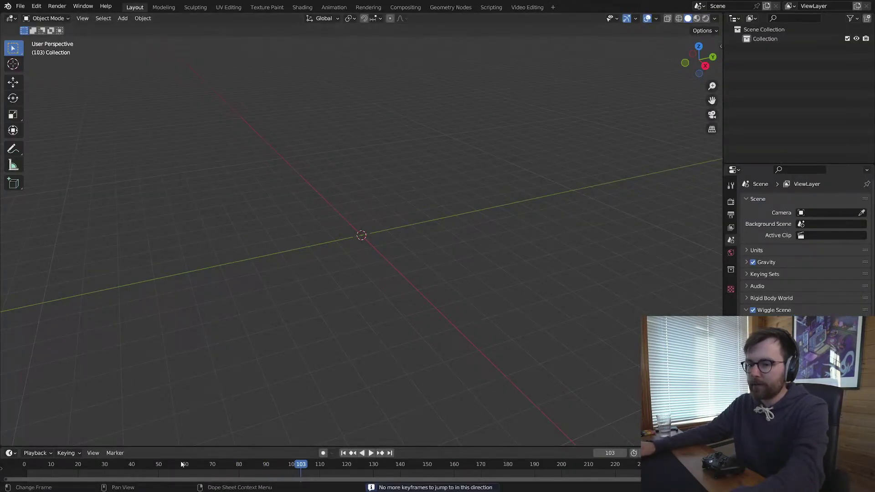
click(343, 454)
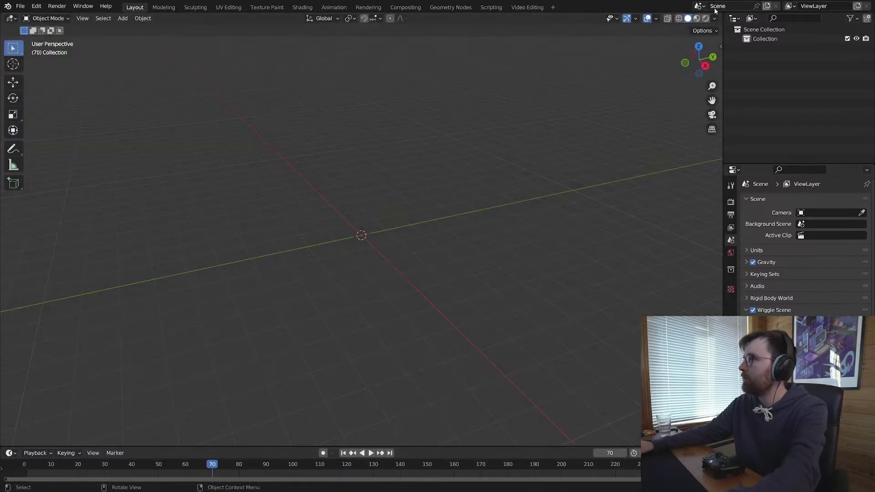
Step: Split the 3D viewport horizontally and turn the narrow lower area into a Video Sequencer
drag(719, 14, 703, 375)
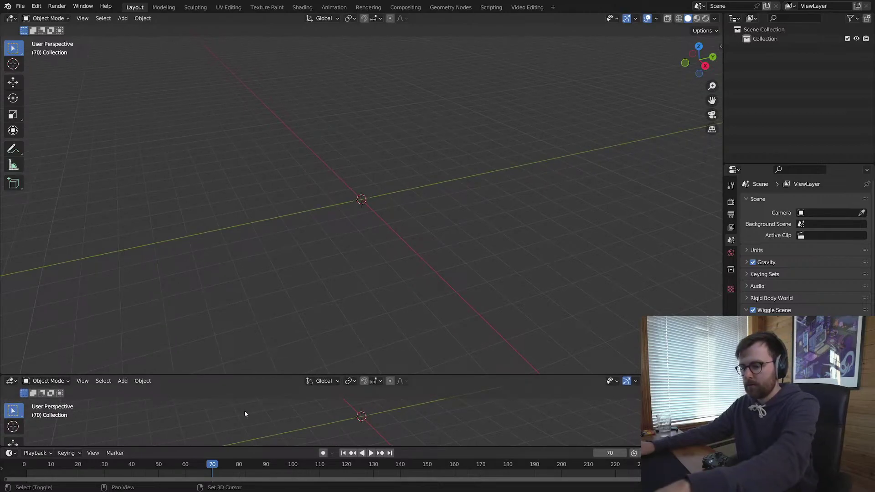
click(11, 381)
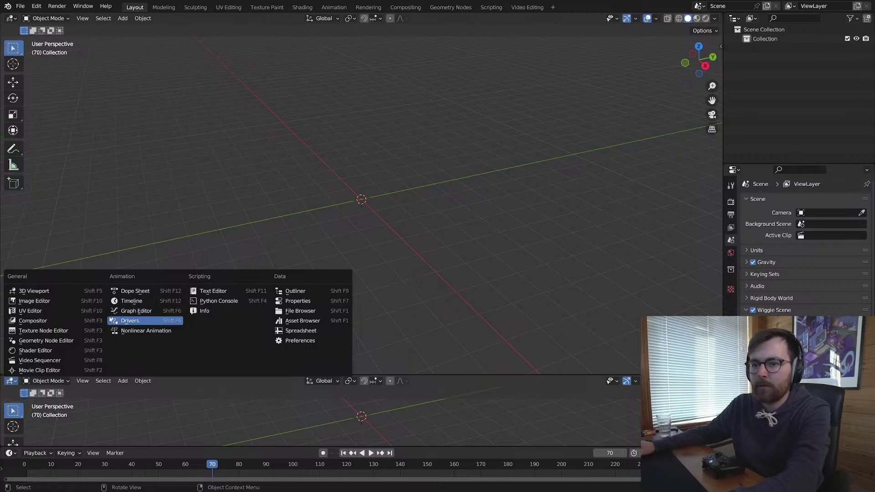
click(40, 360)
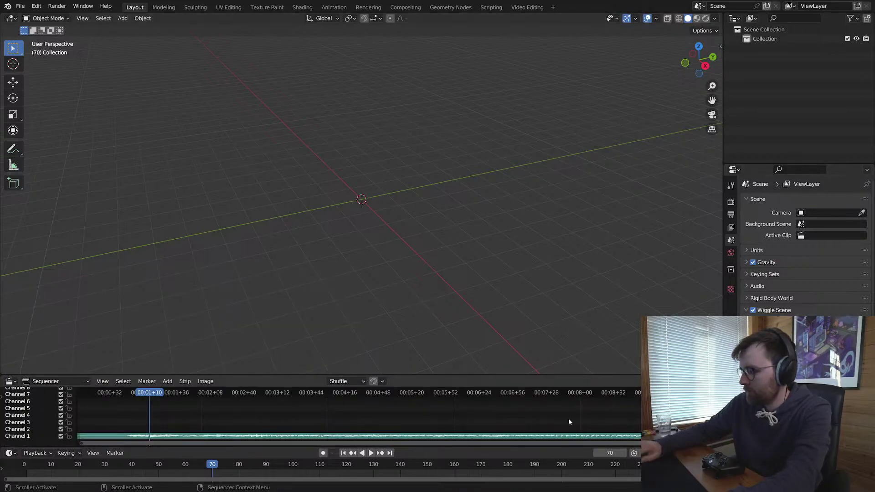
Step: Hide the sequencer's channel list and enlarge the sound strip's track to follow its waveform during playback
scroll(568, 418, down, 1)
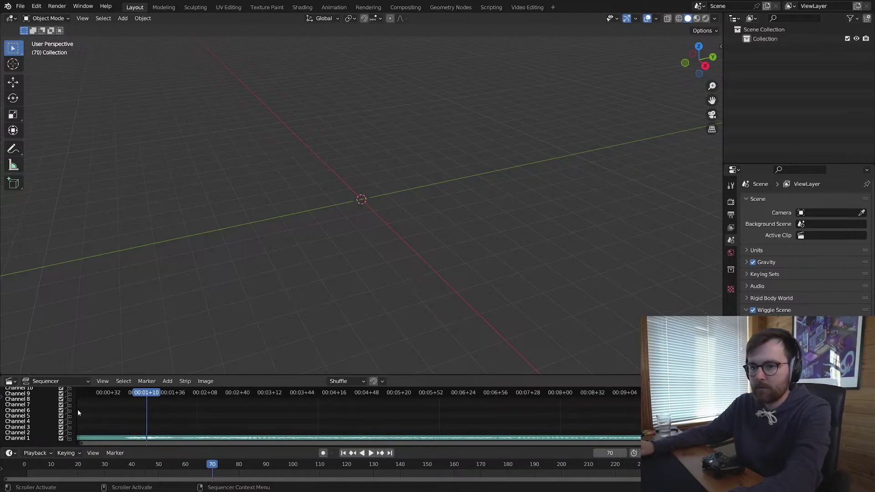
drag(76, 408, 14, 408)
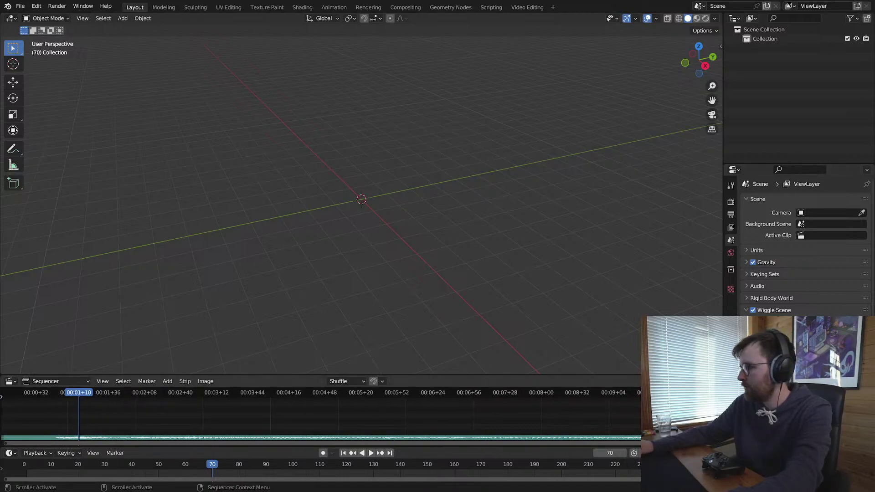
drag(719, 402, 719, 430)
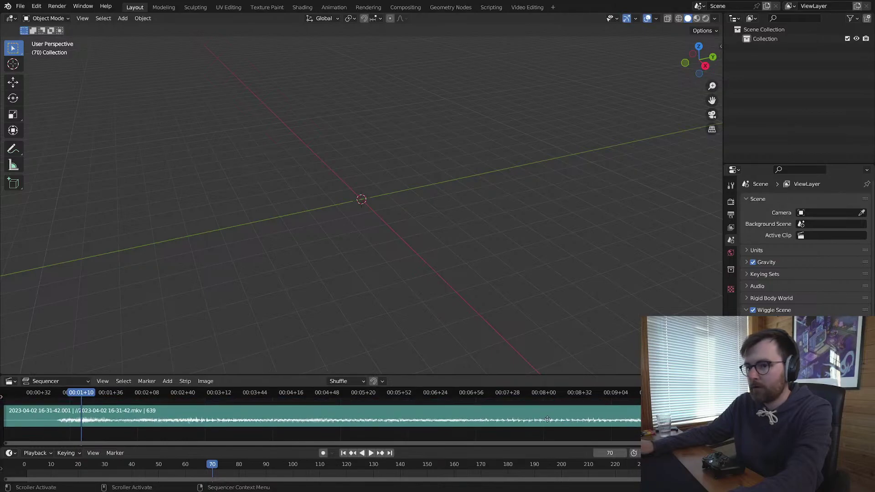
key(shift+ctrl+space)
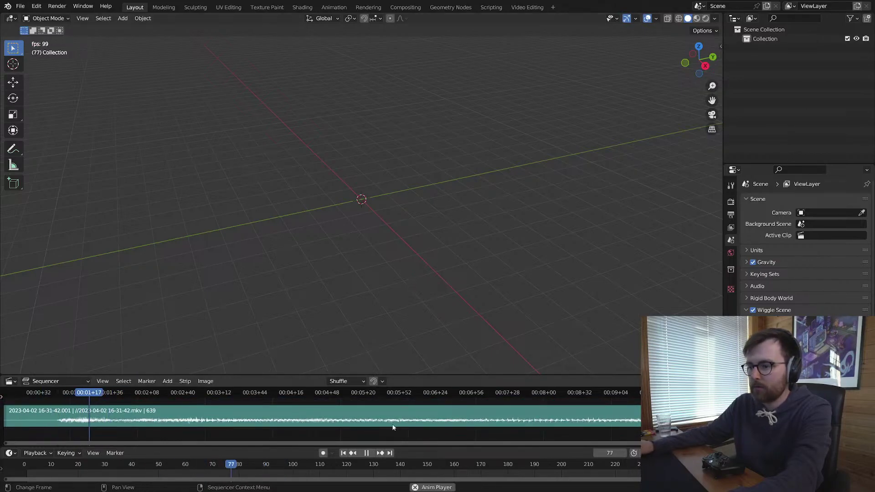
key(space)
key(shift+a)
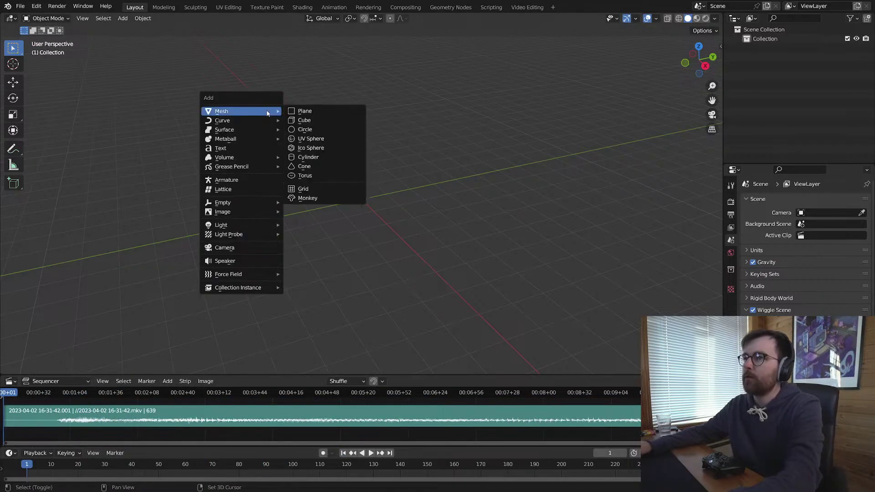
key(Escape)
key(shift+a)
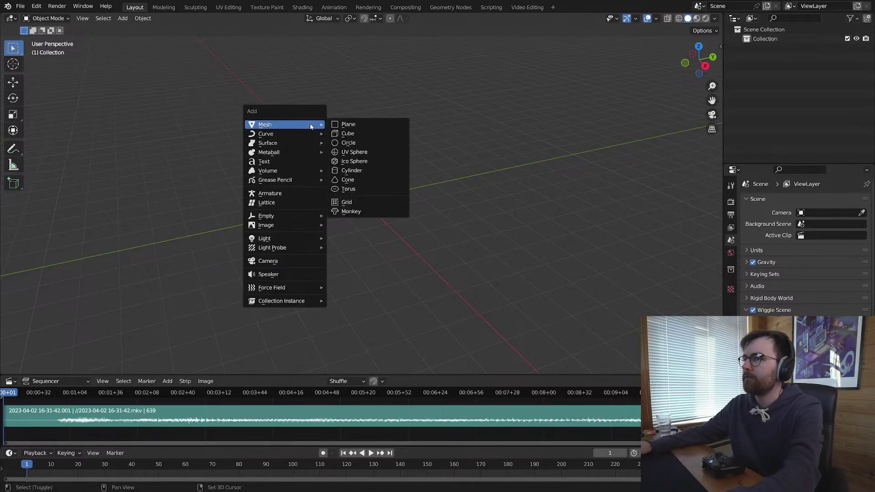
key(Escape)
scroll(802, 273, down, 2)
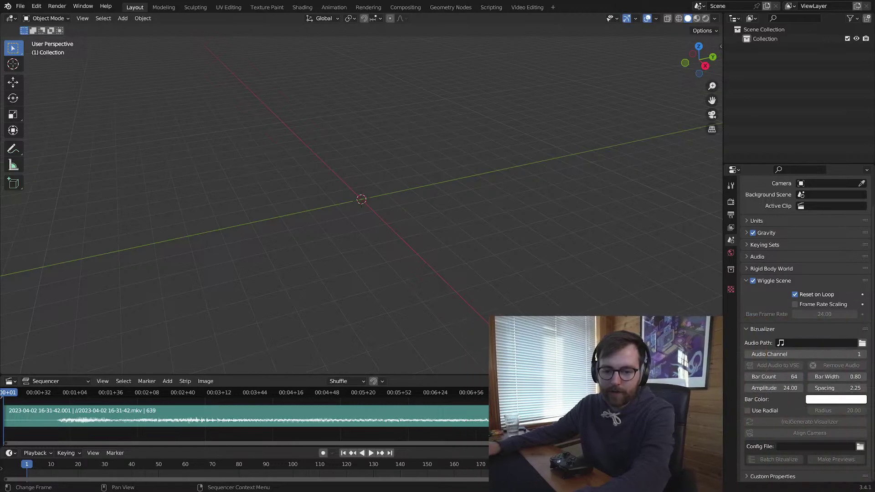
click(862, 342)
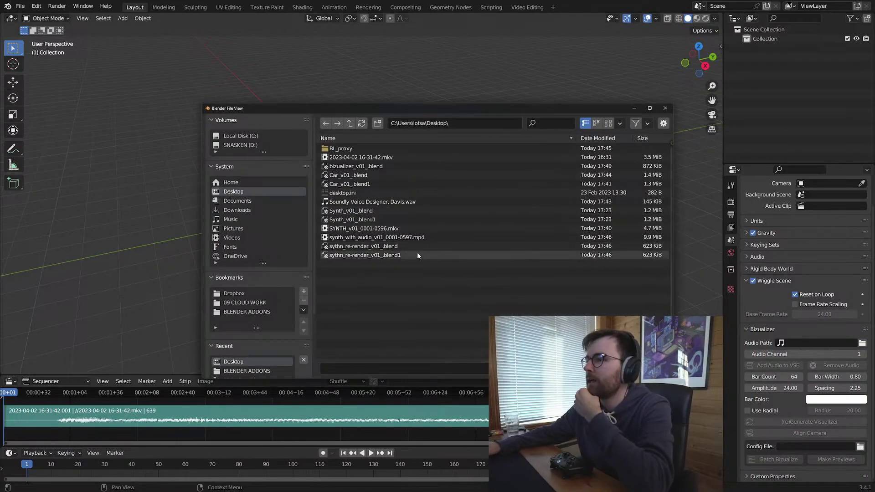
click(362, 157)
click(588, 368)
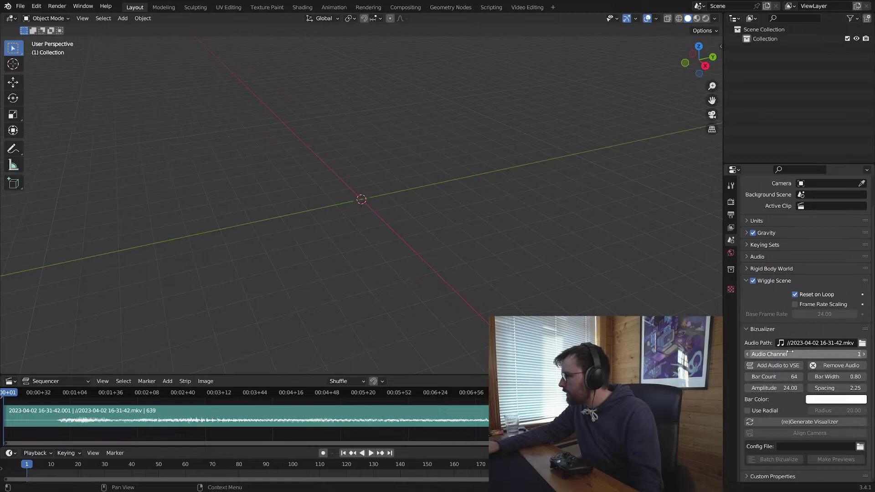
click(793, 423)
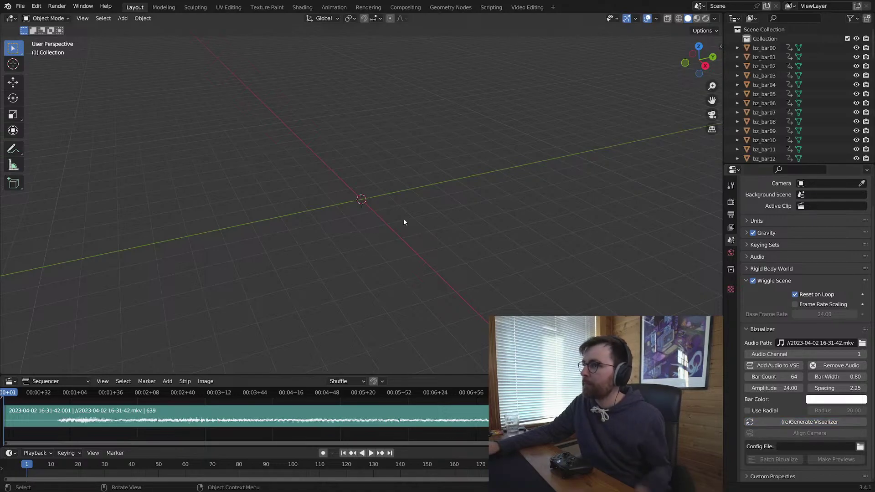
Step: Play back the generated bars, select bz_bar13 and scrub through the sound strip to examine its motion
middle_drag(387, 253, 332, 405)
key(space)
key(space)
click(361, 248)
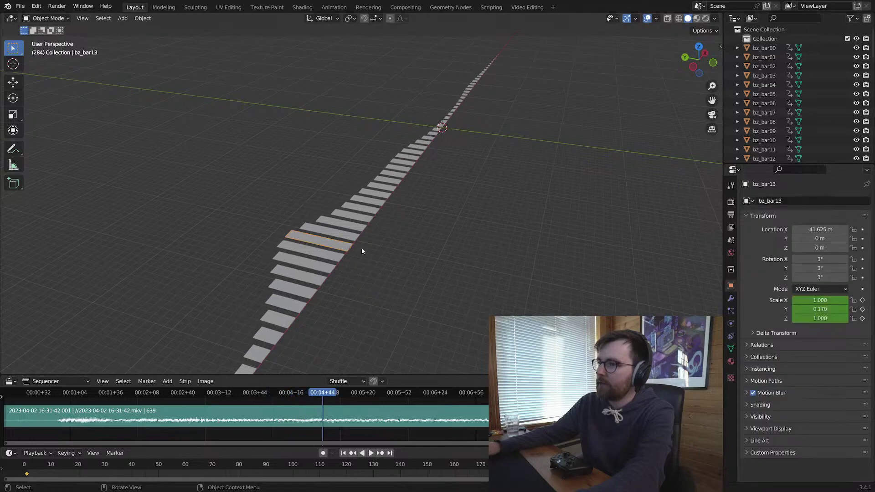
middle_drag(362, 248, 326, 394)
drag(298, 410, 336, 405)
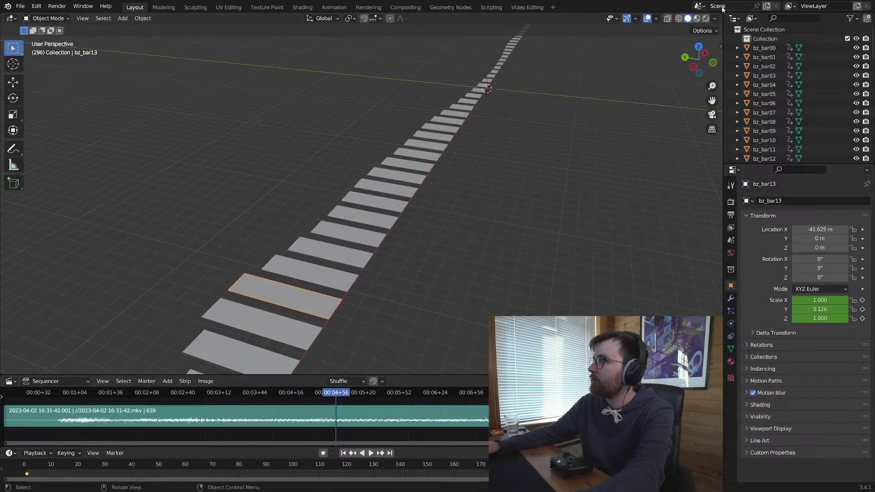
Step: Split the 3D viewport vertically and show bz_bar13's full animation curve in a Graph Editor with the sidebar hidden during playback
drag(719, 16, 438, 137)
key(shift+F6)
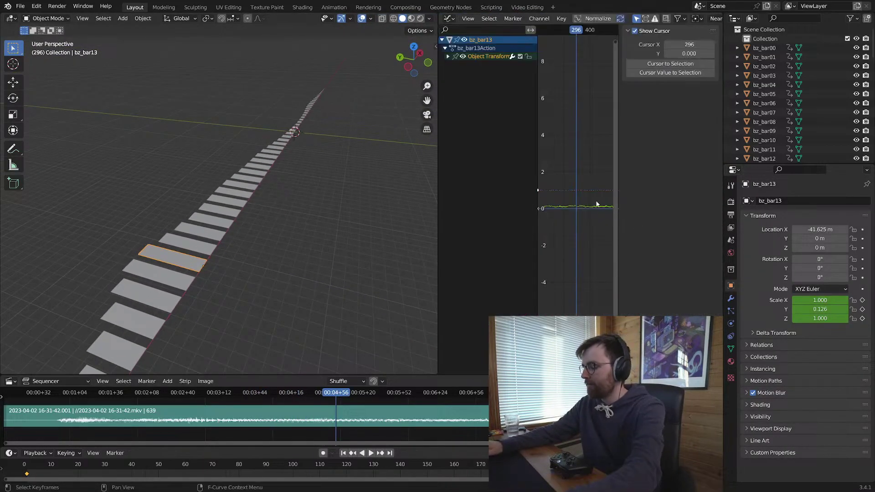
key(n)
key(Home)
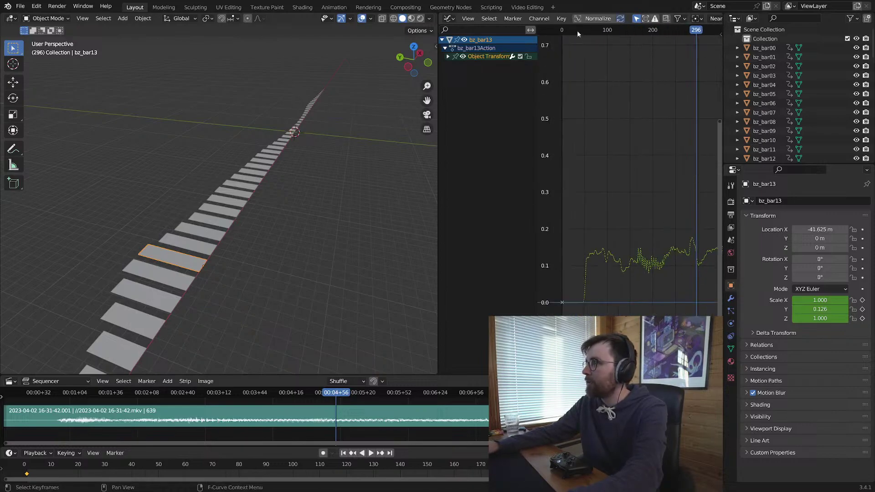
key(space)
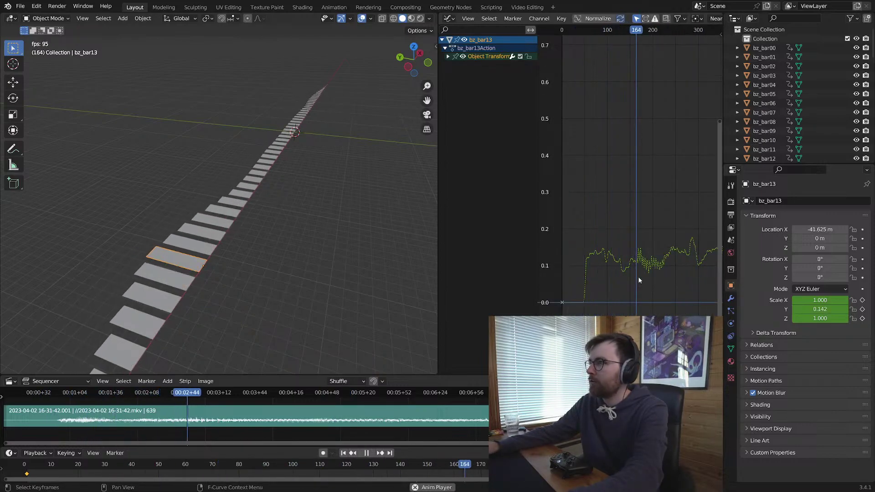
key(space)
Step: Turn the Graph Editor back into a 3D viewport and select only bz_bar15 in the row of bars
key(shift+F5)
middle_drag(268, 189, 301, 194)
scroll(293, 206, down, 3)
key(a)
scroll(339, 332, up, 3)
shift+click(210, 336)
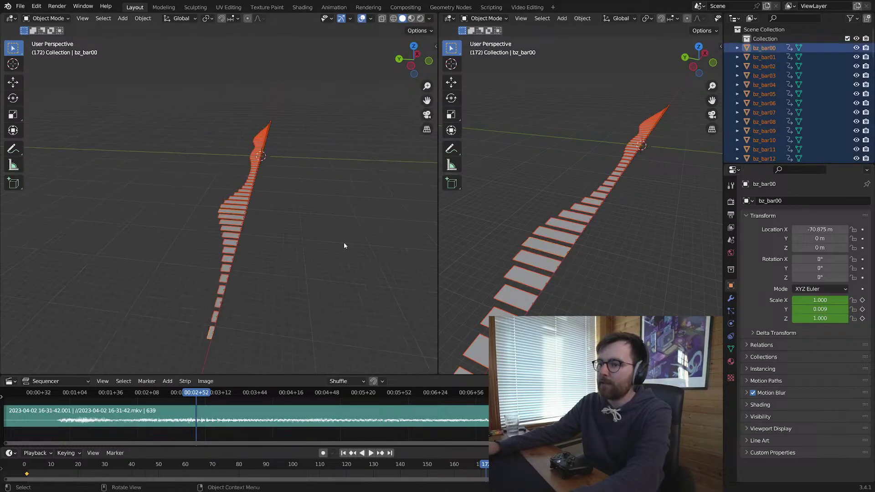
middle_drag(344, 243, 327, 263)
click(216, 226)
scroll(216, 226, up, 2)
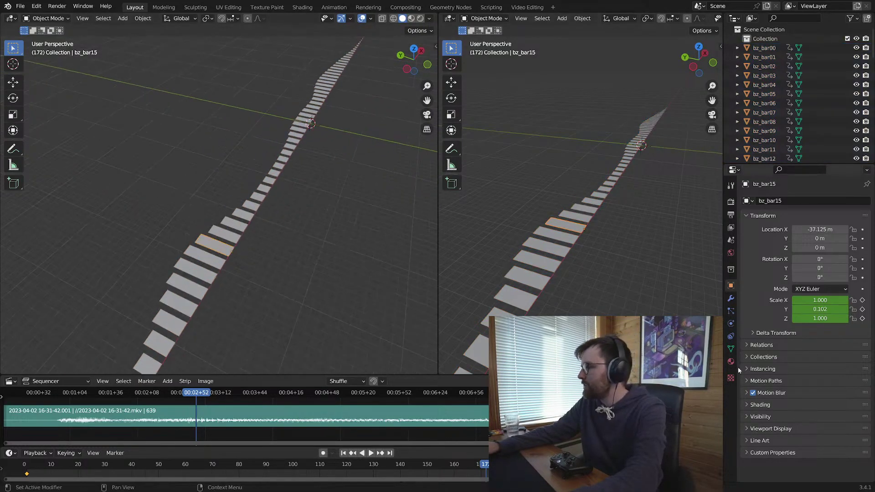
Step: Look through the render, output, view layer and object properties for the Bizualizer settings
click(730, 202)
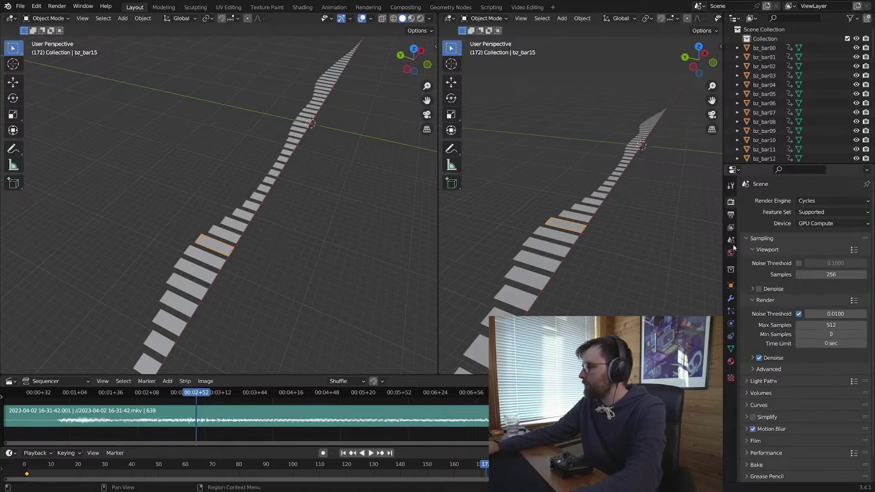
click(730, 215)
scroll(764, 360, down, 2)
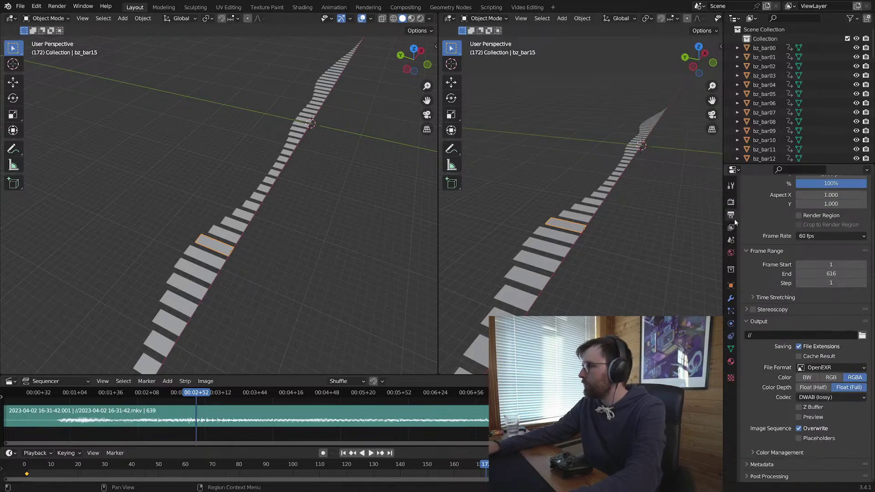
click(730, 202)
scroll(789, 365, up, 2)
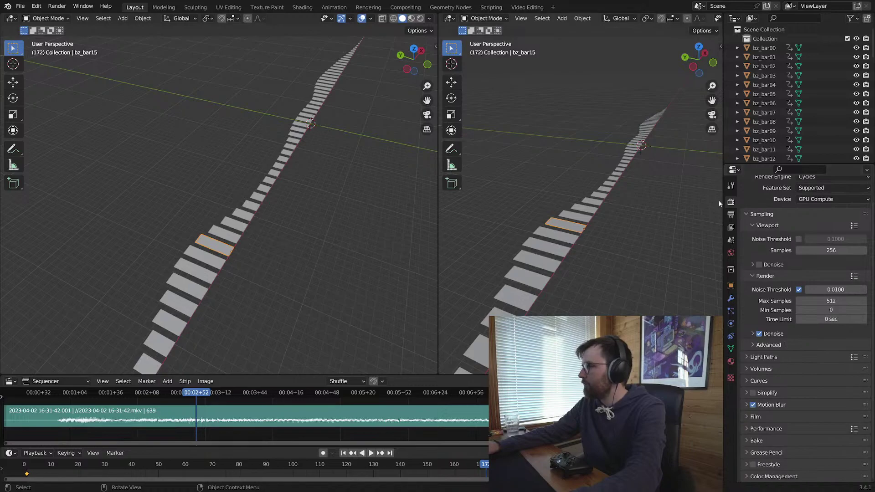
click(730, 215)
click(730, 227)
scroll(759, 330, down, 7)
click(730, 286)
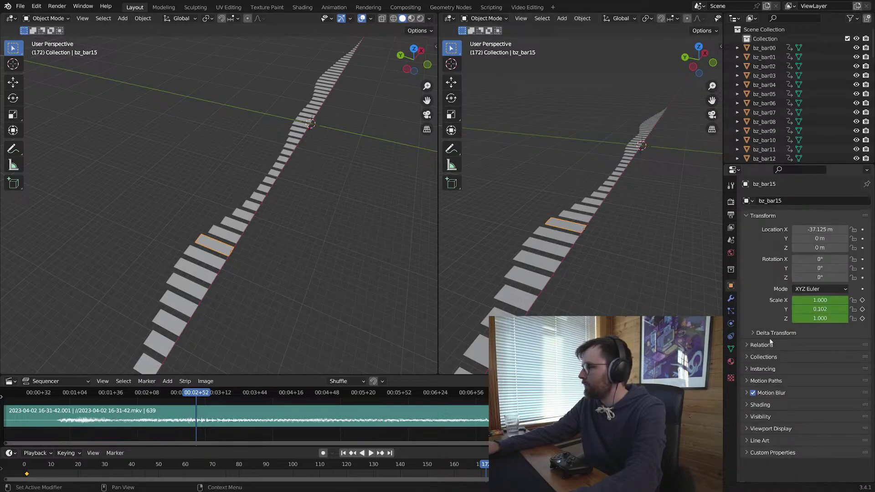
click(730, 200)
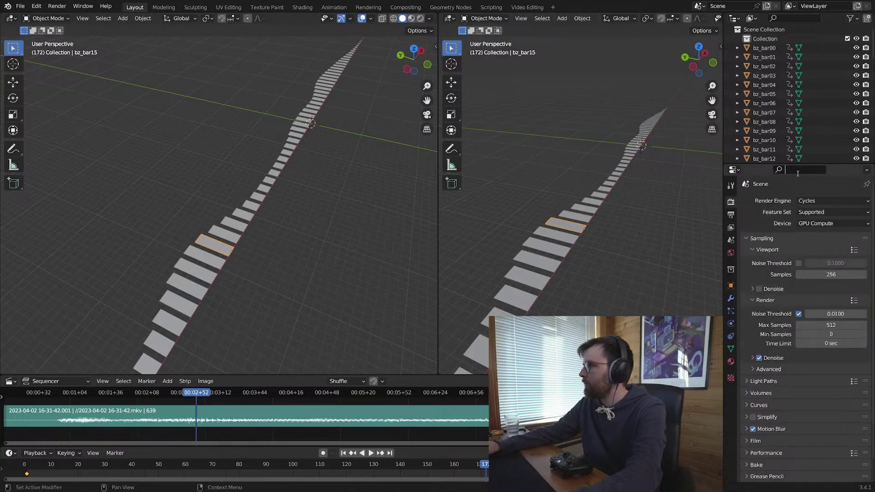
Step: Search the properties for "biz" to locate the Bizualizer settings, and clear the search
click(797, 169)
text(biz)
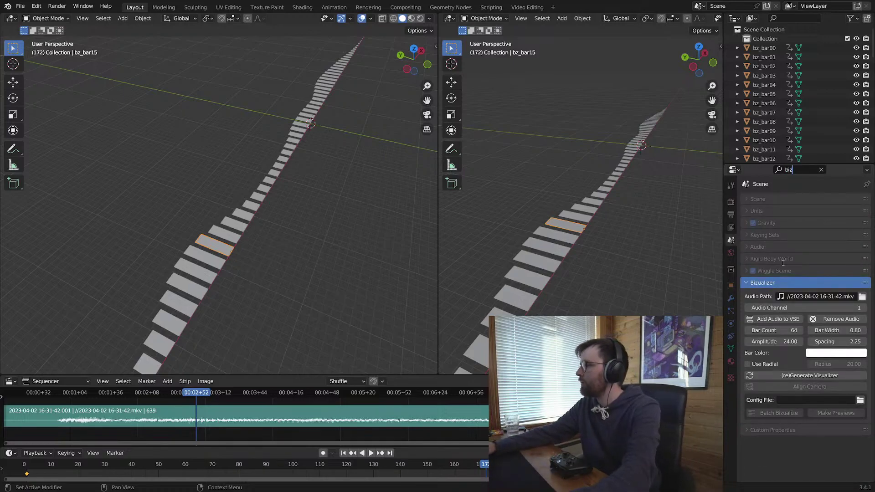
key(Escape)
scroll(766, 322, down, 2)
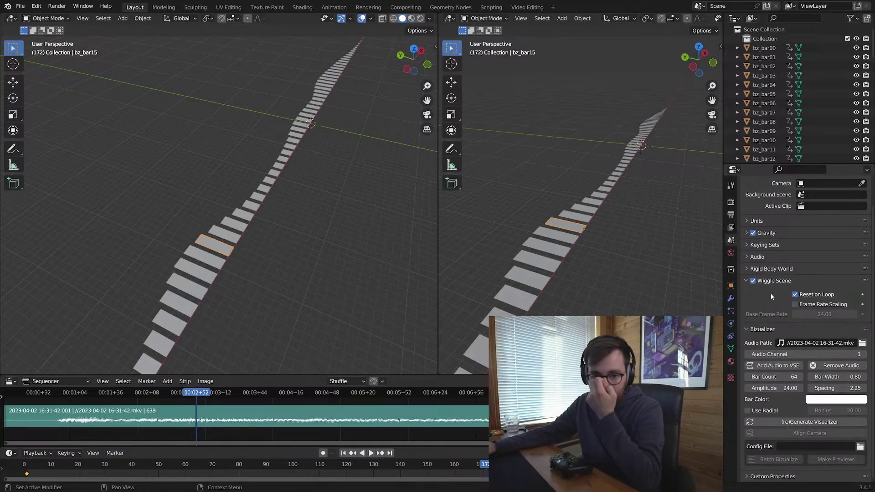
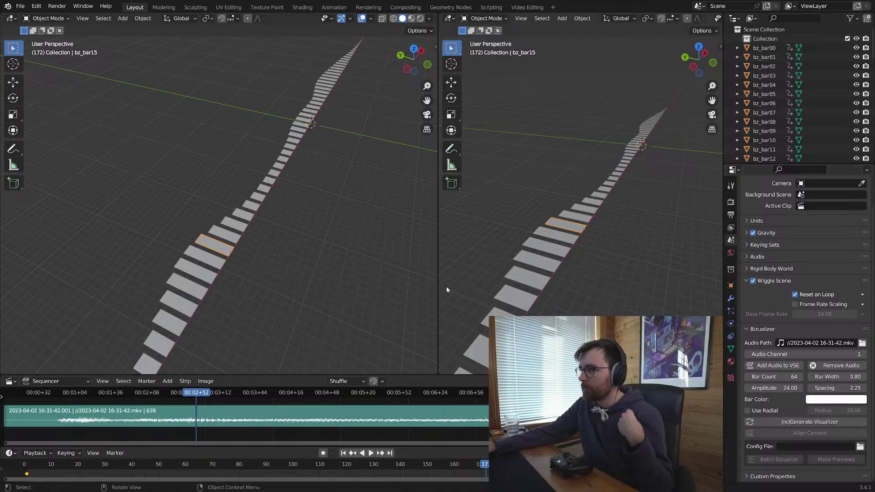
Step: Set the Bizualizer bar count to 16, regenerate the visualizer and play back the new bars
click(768, 377)
text(1)
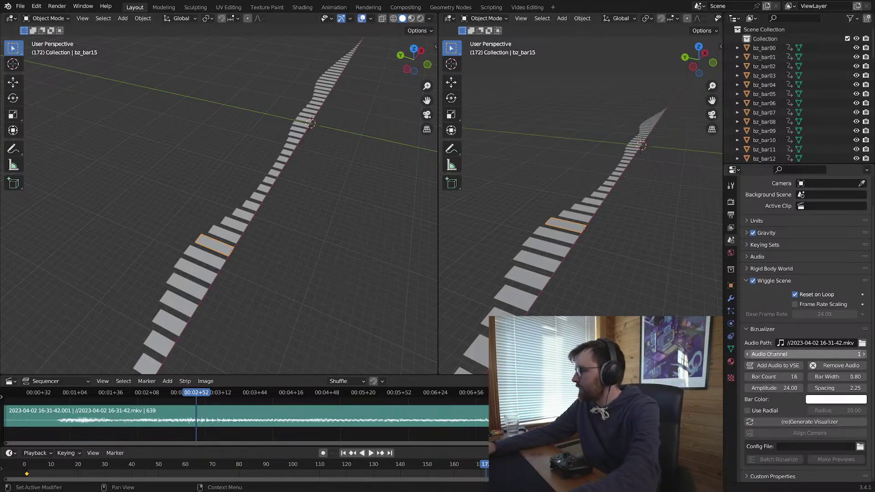
click(804, 423)
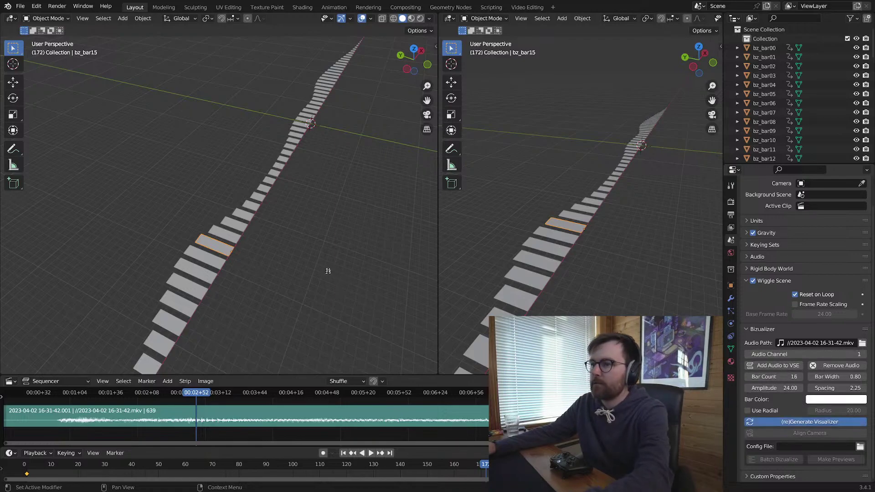
key(space)
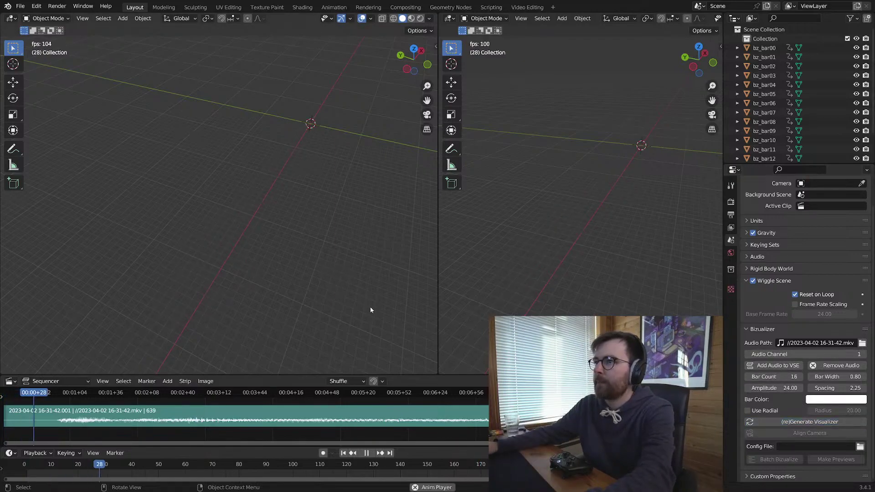
middle_drag(343, 178, 310, 228)
drag(112, 117, 308, 296)
middle_drag(309, 296, 323, 257)
click(324, 258)
Step: Add a cube-shaped Empty at the world origin and scale it up to enclose the bars
key(shift+a)
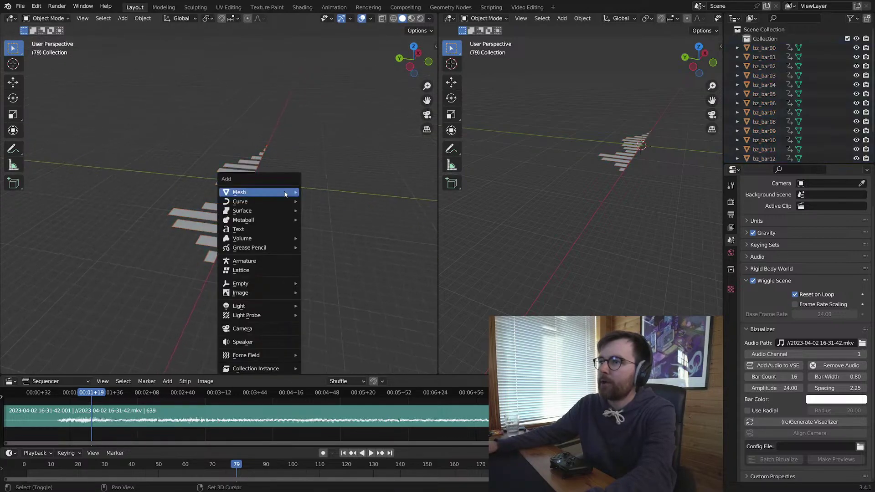
mouse_move(255, 285)
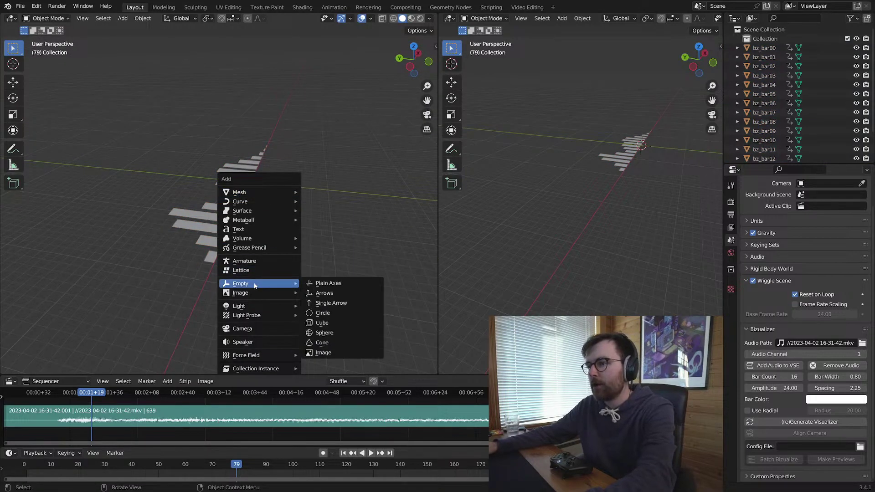
click(349, 335)
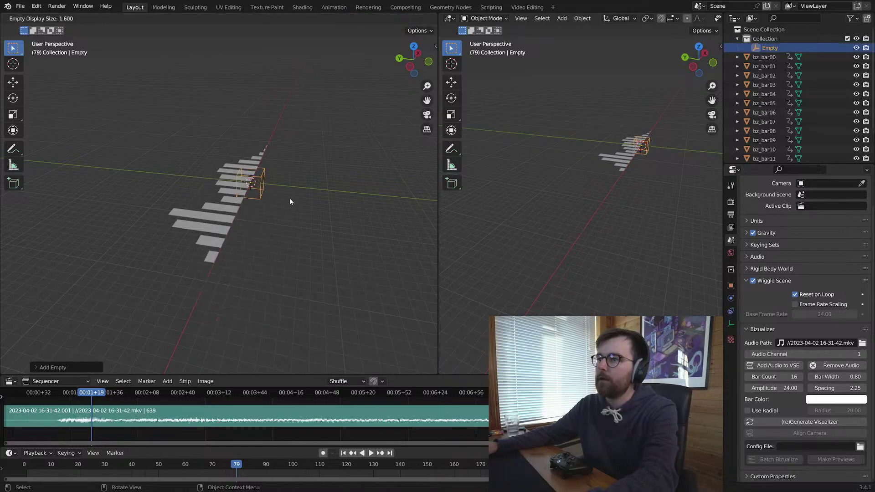
key(s)
click(137, 236)
Step: Parent all the visualizer bars to the cube Empty
shift+drag(118, 116, 289, 277)
shift+click(329, 147)
shift+click(329, 146)
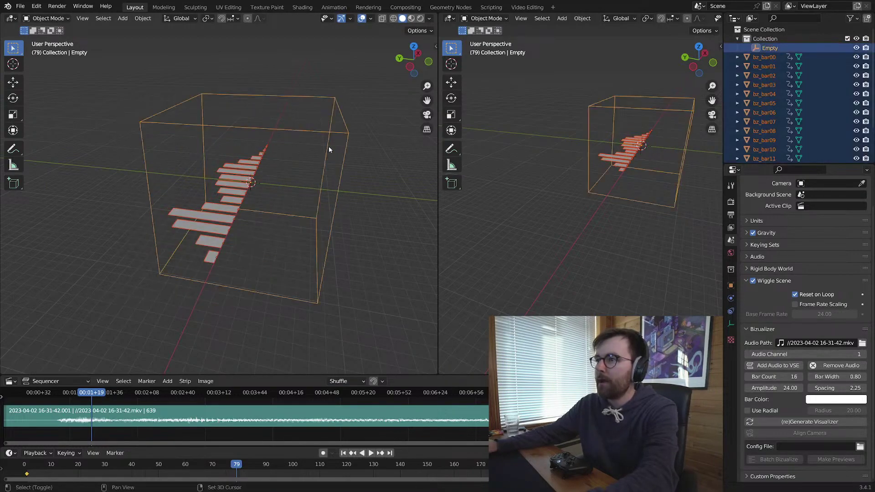
key(ctrl+p)
click(329, 146)
Step: Rotate the Empty with its bars 90° about the X axis
text(r)
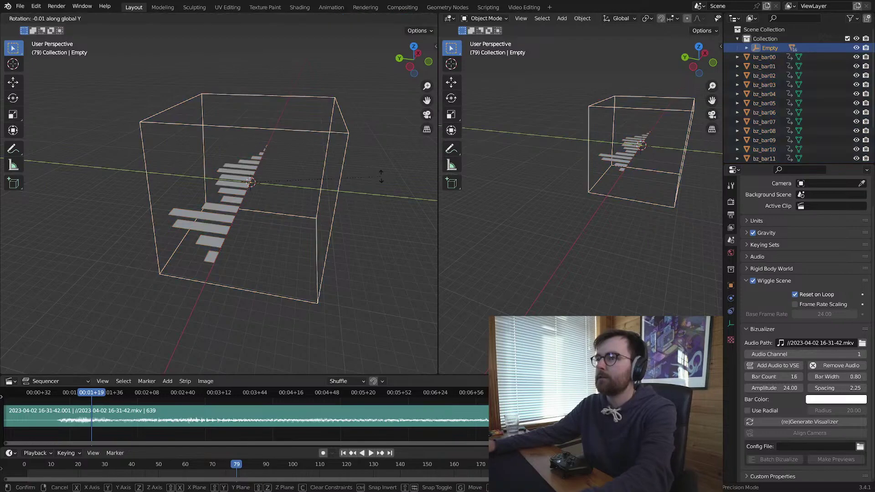
text(x90)
key(Return)
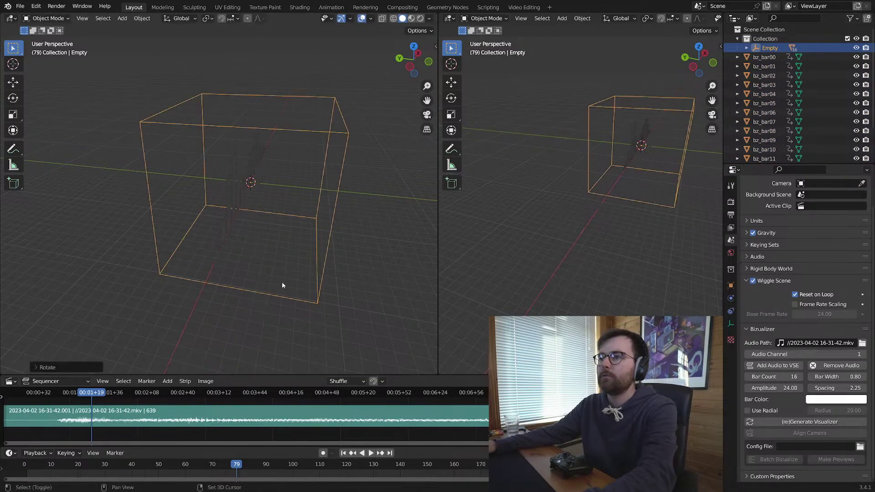
Step: Add a Solidify modifier to bz_bar00 and set its thickness to 0.83 m
scroll(282, 282, up, 6)
click(132, 276)
click(731, 298)
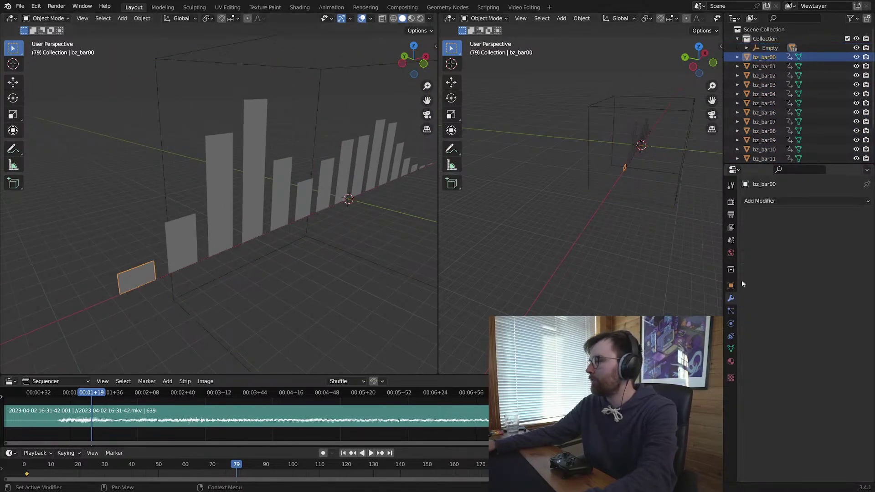
click(786, 201)
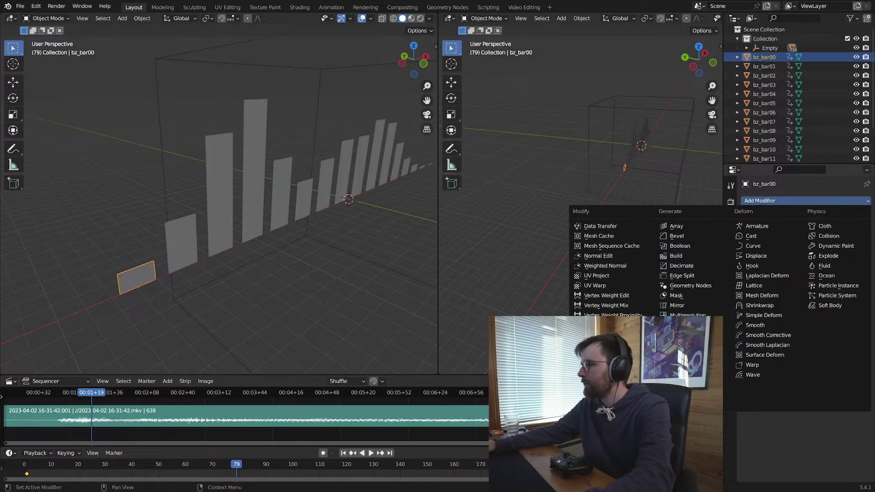
click(683, 355)
middle_drag(160, 274, 296, 200)
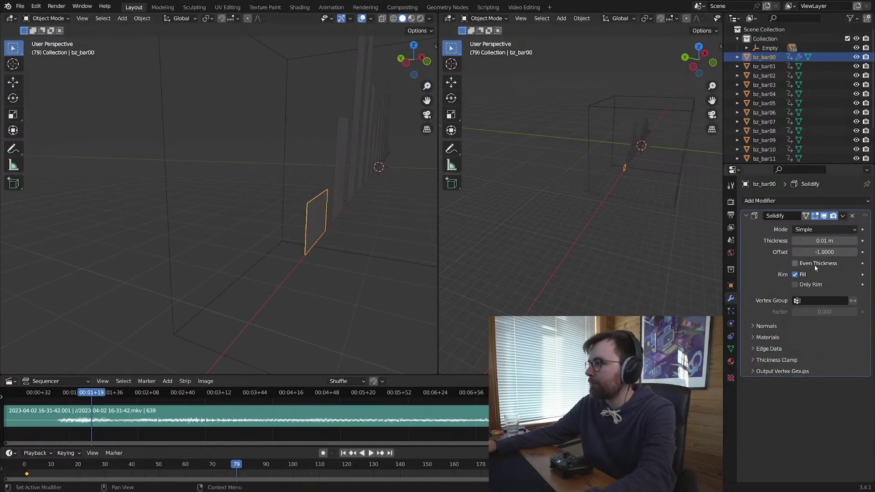
drag(825, 240, 843, 240)
middle_drag(424, 253, 360, 250)
Step: Add a Bevel modifier to bz_bar00 with an amount of 0.12 m
click(807, 201)
click(682, 237)
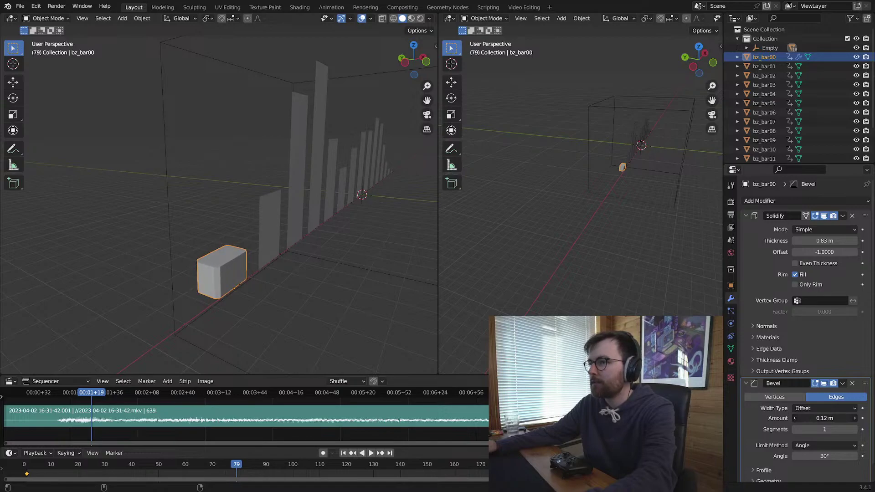
middle_drag(246, 247, 367, 197)
Step: Select all the visualizer bars with bz_bar00 active, leaving the Empty out of the selection
key(a)
scroll(283, 226, up, 3)
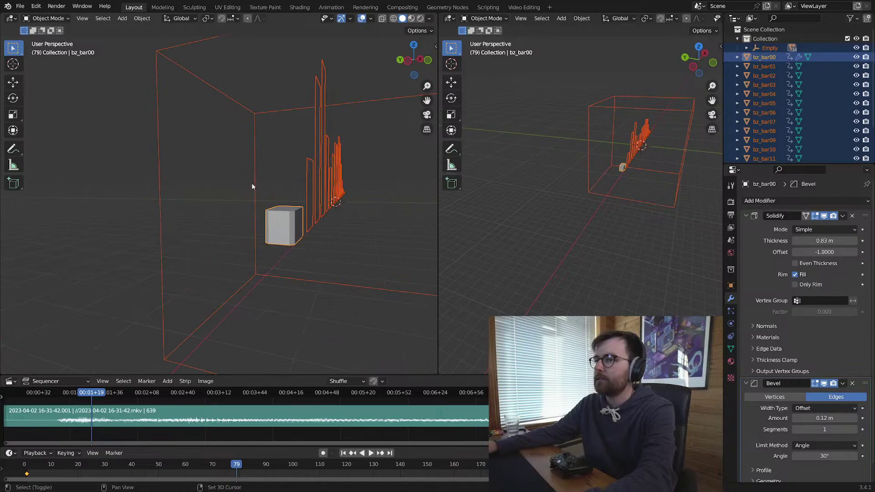
shift+click(252, 183)
shift+click(252, 183)
shift+click(294, 205)
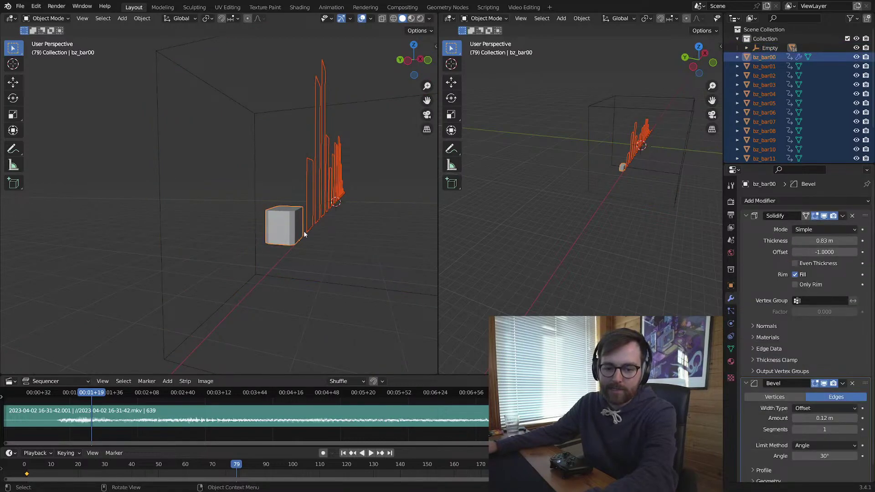
Step: Turn on the Screencast Keys overlay for the viewport
key(n)
click(432, 120)
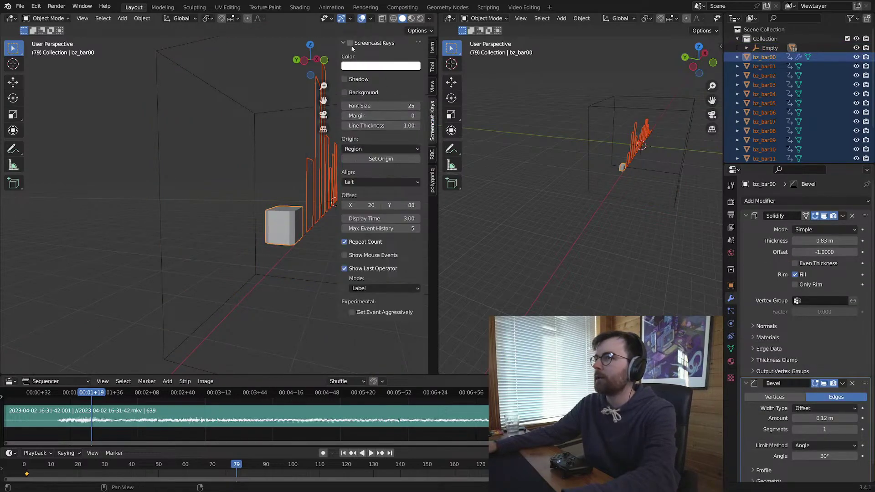
key(n)
Step: Copy the Solidify and Bevel modifiers from bz_bar00 to all the other bars and clear the selection
middle_drag(342, 250, 264, 250)
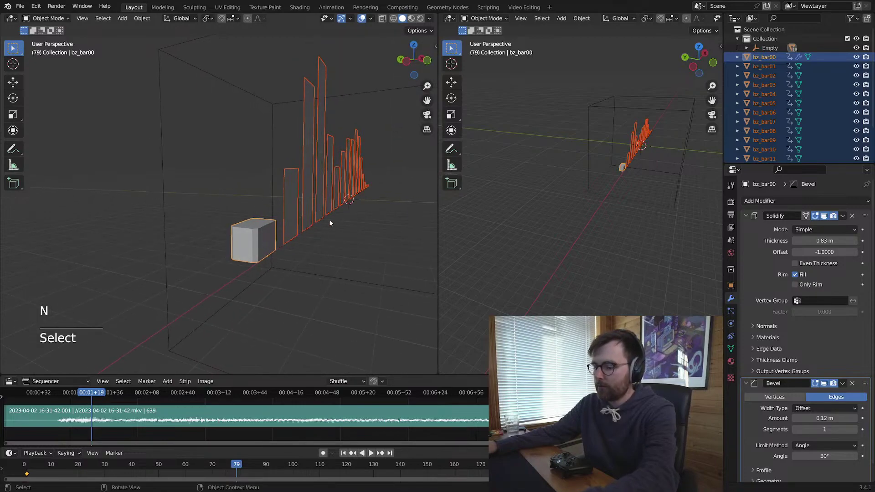
key(ctrl+p)
key(Escape)
key(ctrl+l)
mouse_move(330, 221)
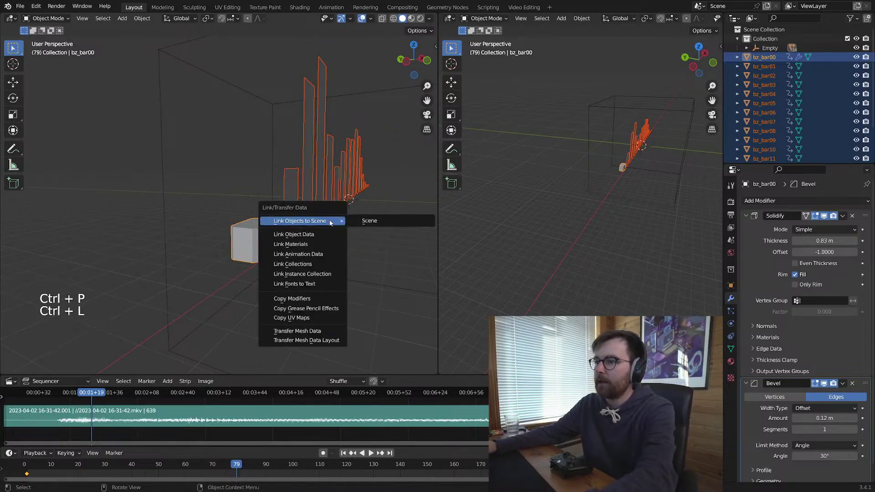
click(294, 298)
key(alt+a)
Step: Play the animation to preview how the thickened, bevelled bars move with the sound
scroll(290, 284, up, 3)
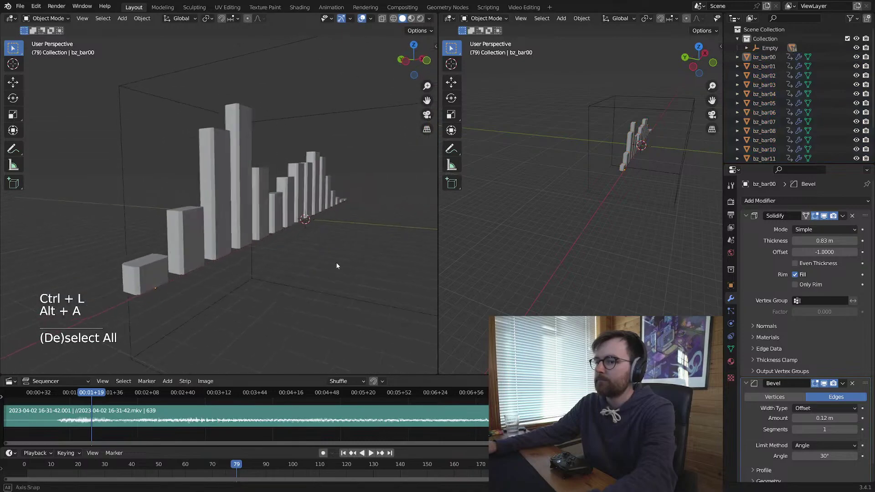
key(space)
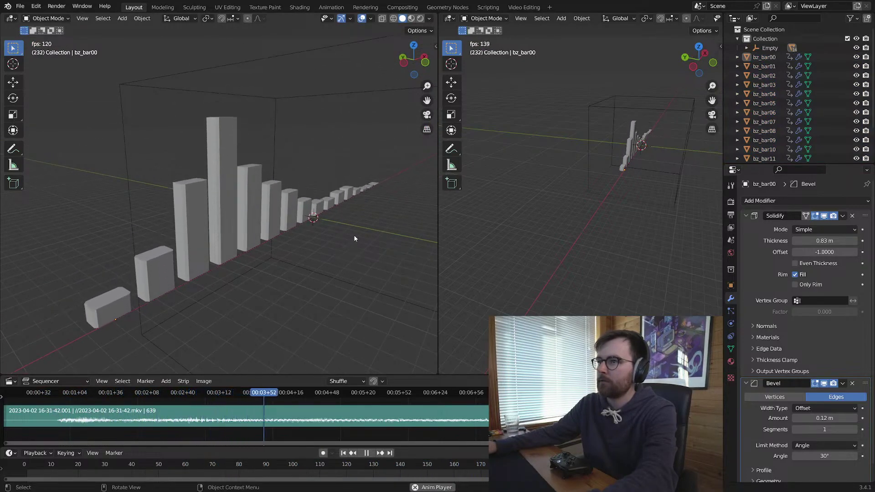
key(space)
key(space)
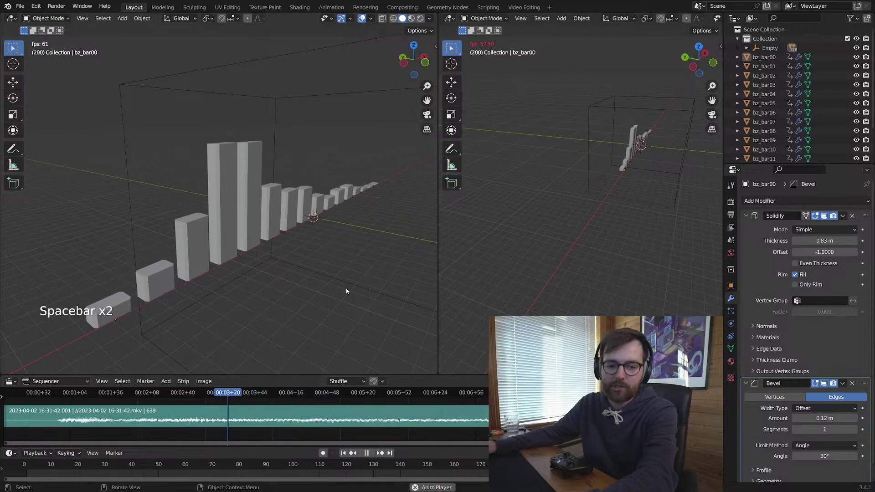
key(space)
Step: Add a plane and scale it up into a large ground surface beneath the bars
key(shift+a)
mouse_move(292, 96)
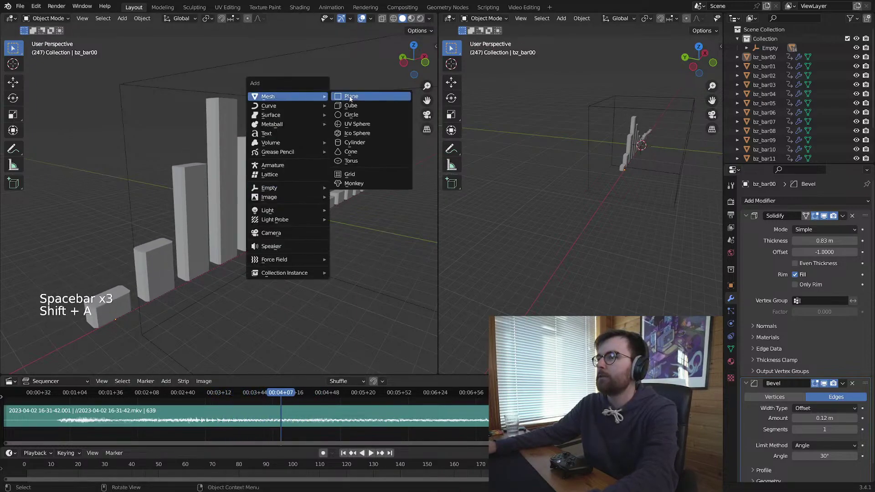
click(350, 97)
key(s)
click(185, 273)
key(s)
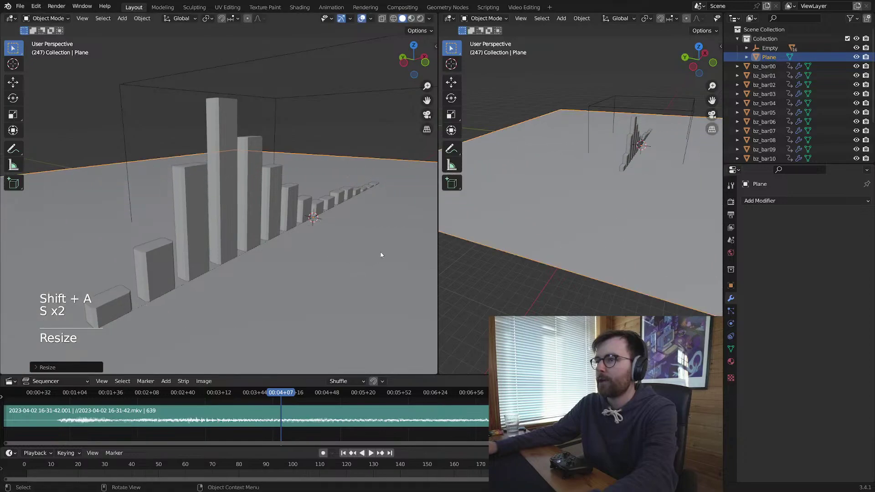
key(g)
click(236, 221)
key(shift+a)
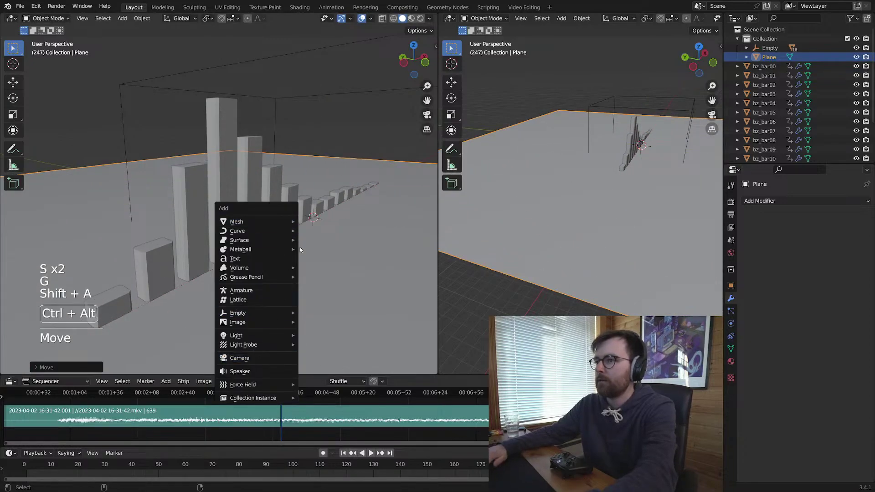
key(shift+a)
click(267, 363)
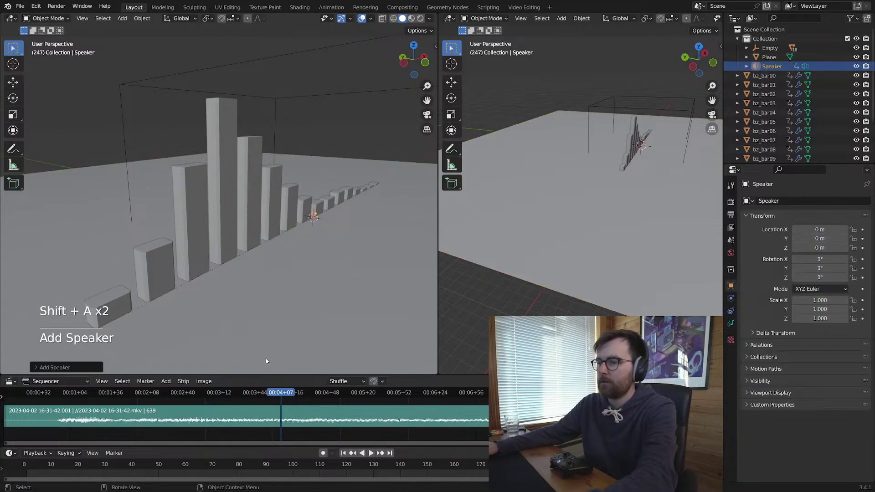
key(ctrl+z)
Step: Add a camera, align it to the current view and move it back until the whole row of bars is framed
key(shift+a)
click(269, 249)
key(ctrl+alt+KP_0)
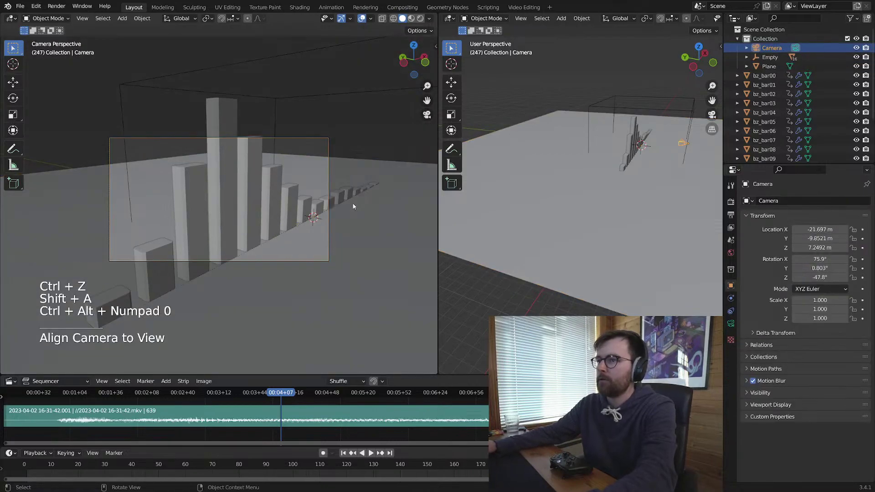
key(g)
click(278, 246)
key(g)
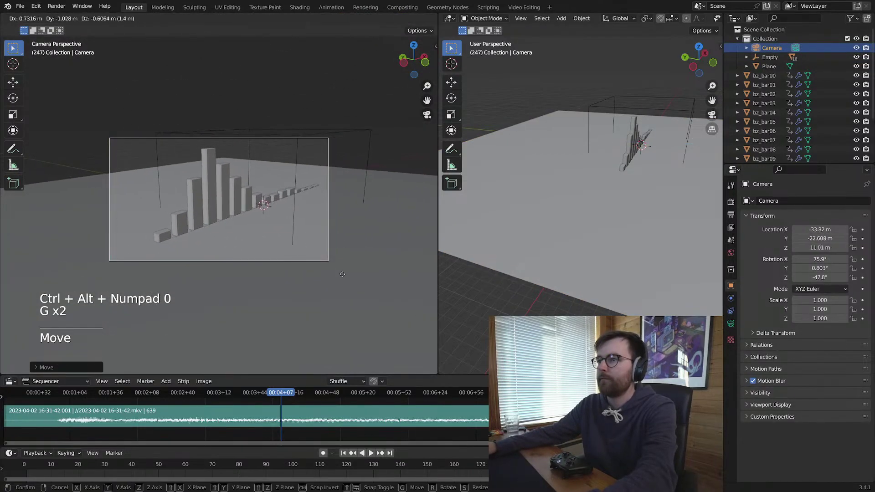
click(380, 298)
Step: Switch the camera viewport to rendered shading, clear the selection and save the file
key(z)
key(alt+a)
key(ctrl+s)
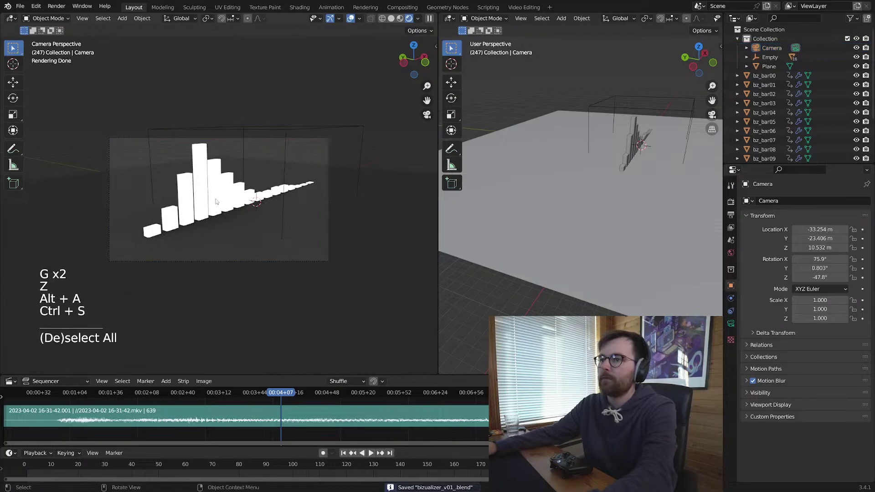
Step: Select bz_bar04, turn the second 3D viewport into a shader editor and show the bar's material settings
shift+click(634, 132)
key(shift+F3)
key(n)
key(shift+F3)
key(shift+F3)
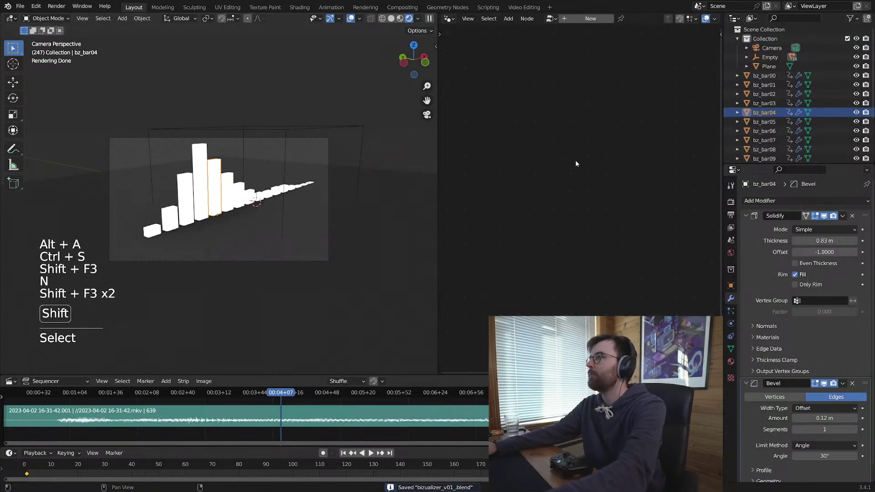
click(731, 362)
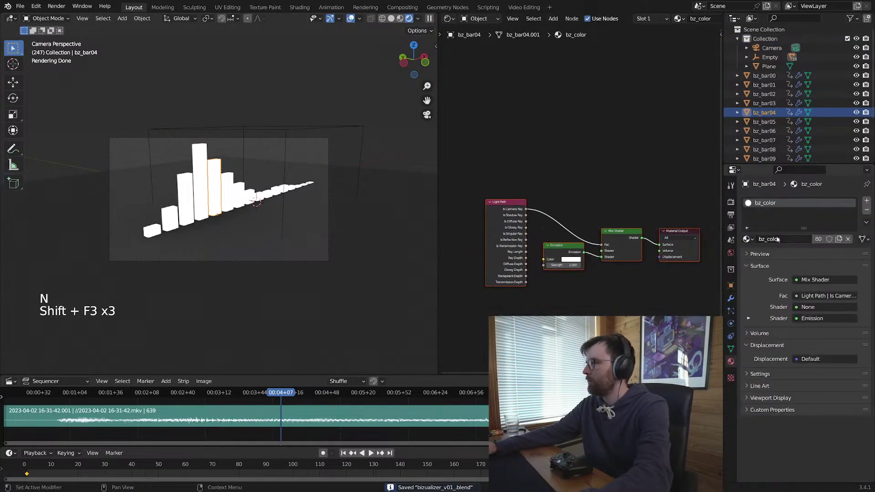
Step: Replace the bz_color material on bz_bar03 with a new Diffuse BSDF material named Things
click(845, 240)
key(ctrl+z)
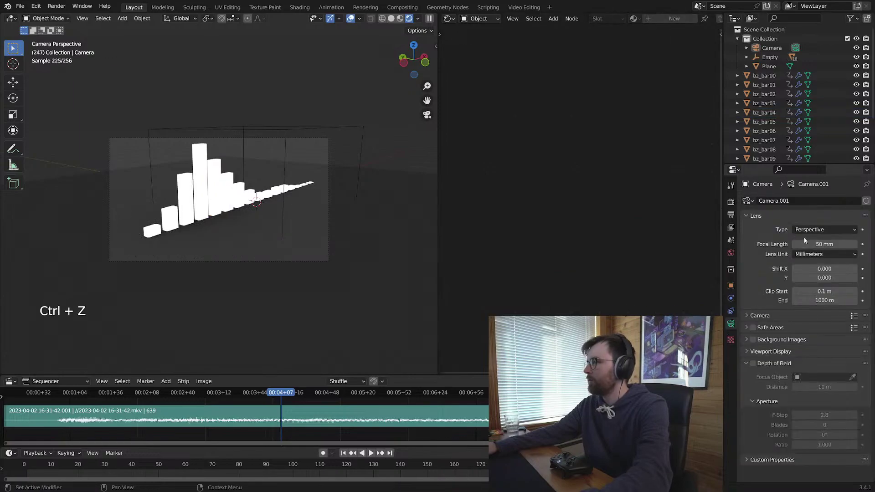
click(203, 185)
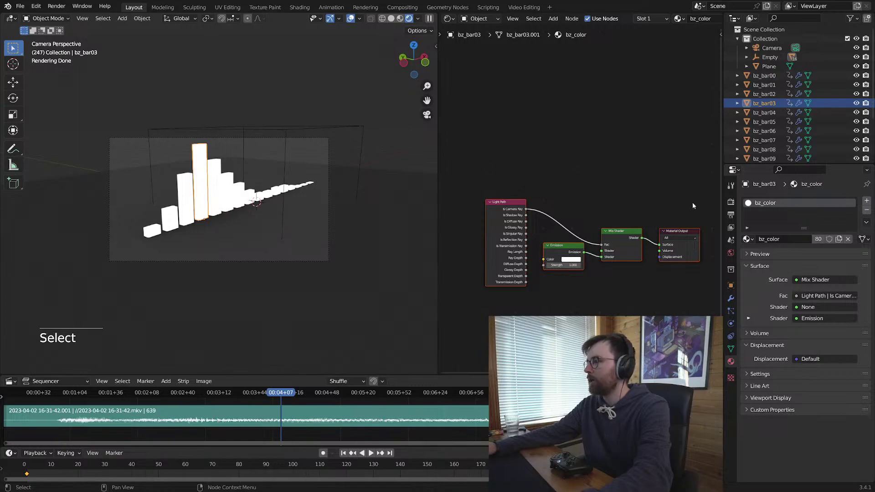
click(848, 240)
click(813, 240)
double_click(813, 239)
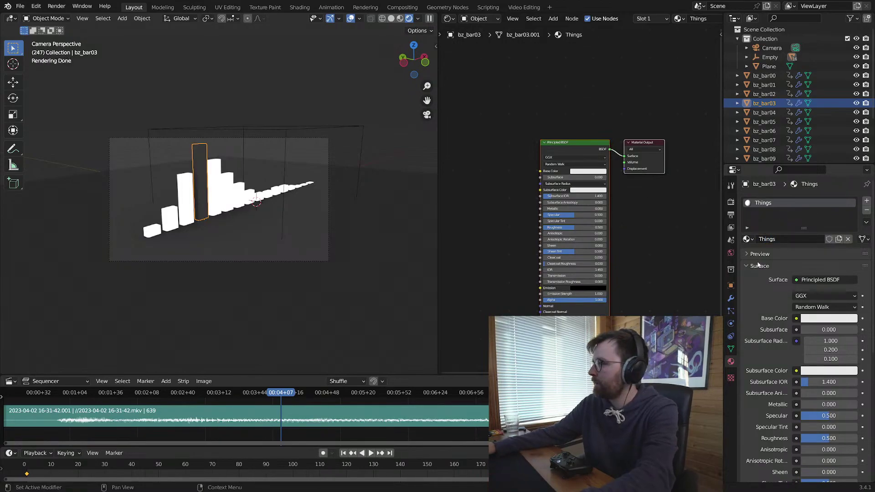
click(820, 279)
click(742, 91)
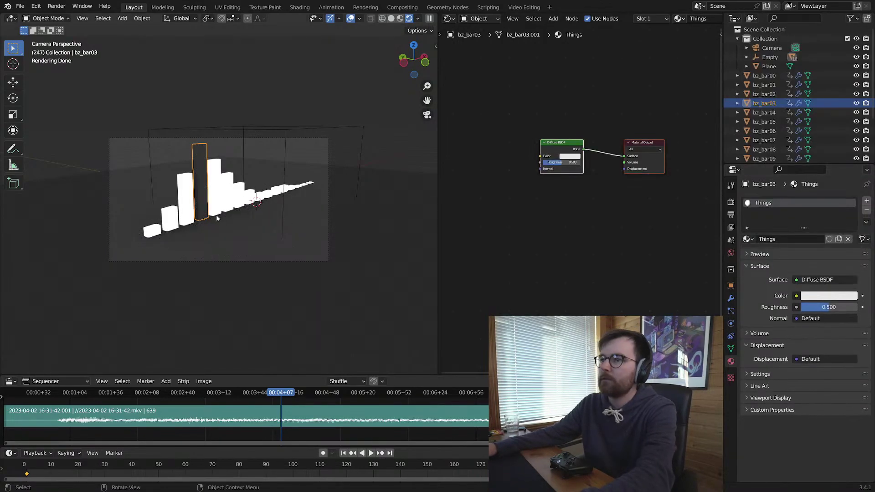
Step: Link the Things material from bz_bar03 to all the other objects and save the file
key(a)
key(ctrl+l)
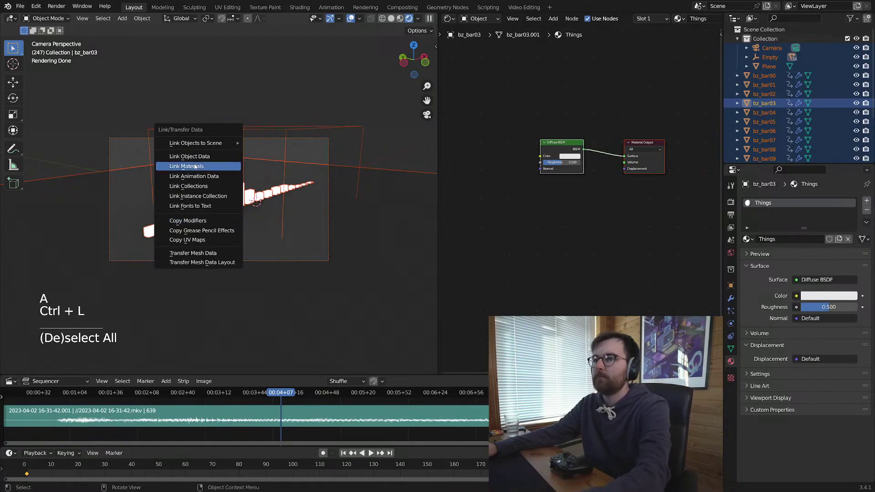
click(256, 165)
key(alt+a)
key(ctrl+s)
Step: Give the ground plane its own copy of the Things material named Ground, and save the file
scroll(232, 228, up, 3)
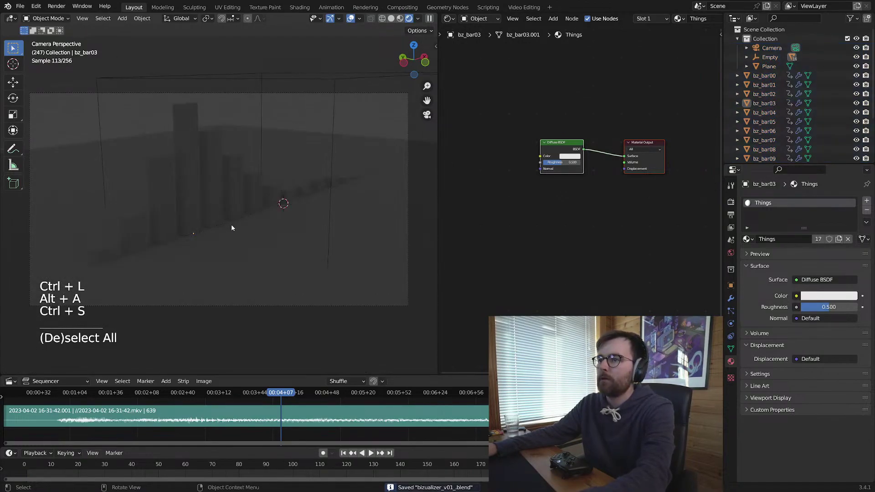
click(121, 239)
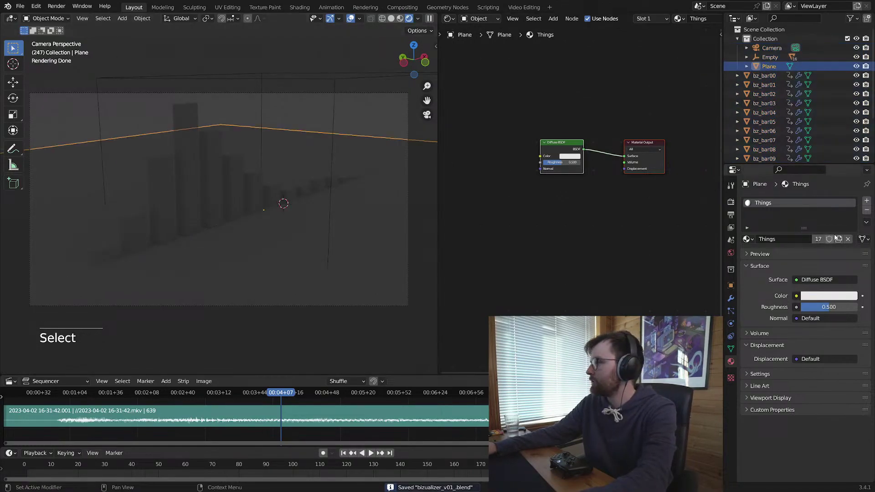
text(Ground)
key(Return)
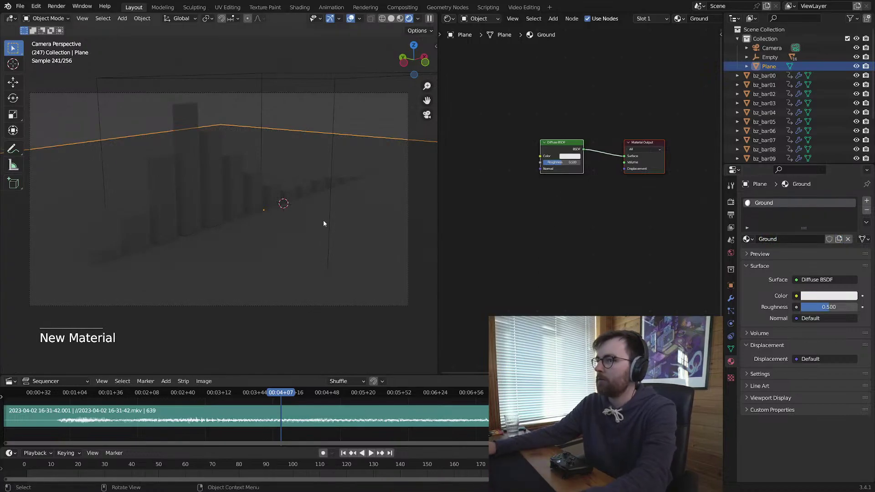
key(alt+a)
key(ctrl+s)
Step: Change the Ground material's surface to Glossy BSDF with a roughness of about 0.18, and save the file
click(281, 223)
click(826, 282)
click(820, 256)
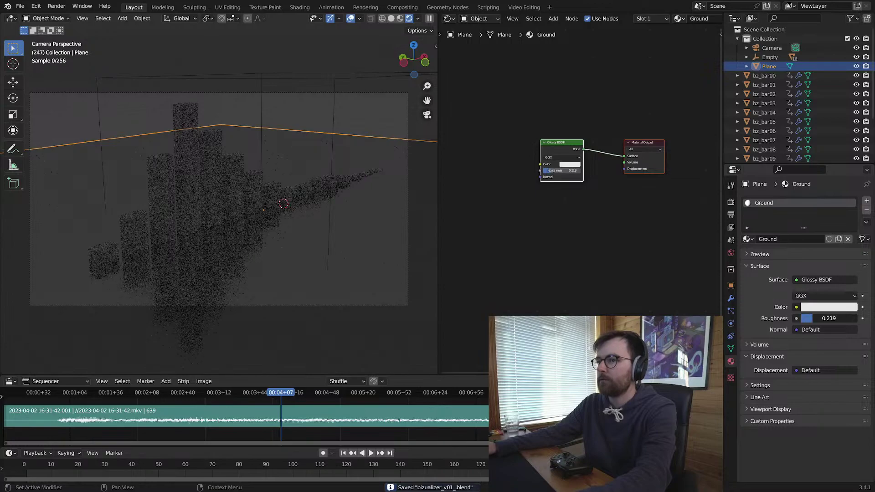
key(alt+a)
key(ctrl+s)
Step: Try an Emission surface on the bars' Things material and set it back to Diffuse BSDF
click(189, 165)
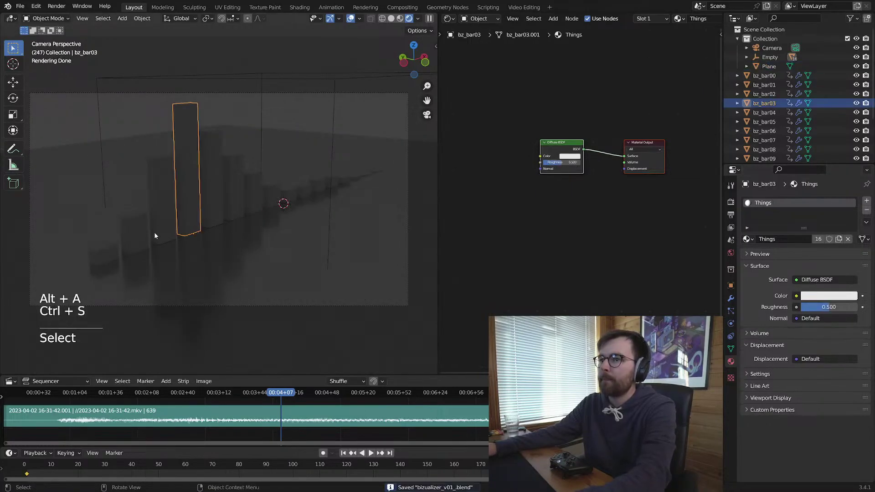
click(804, 279)
click(813, 282)
key(alt+a)
key(ctrl+s)
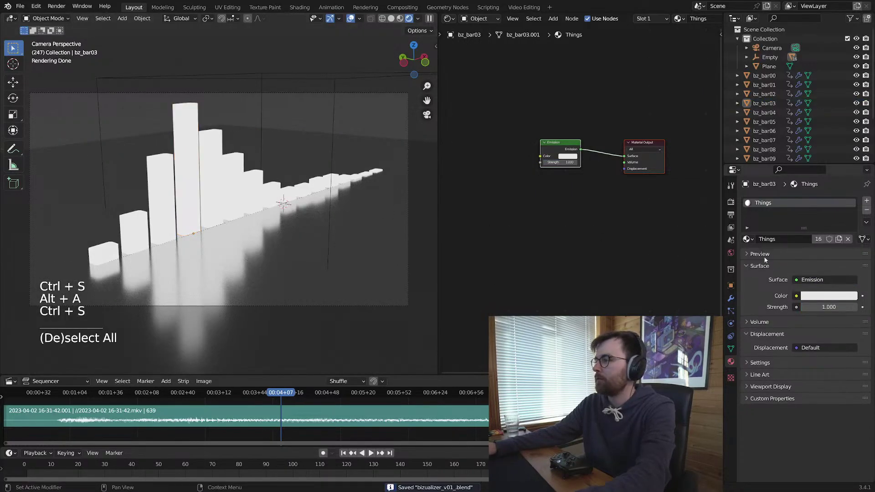
click(815, 279)
click(813, 282)
Step: Add an Area light and raise it high above the bars
key(shift+a)
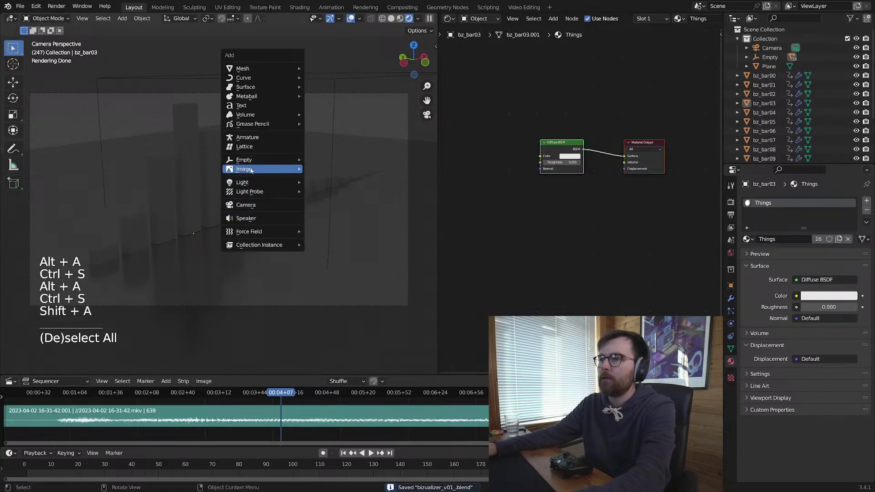
mouse_move(246, 183)
click(319, 213)
key(g)
click(298, 128)
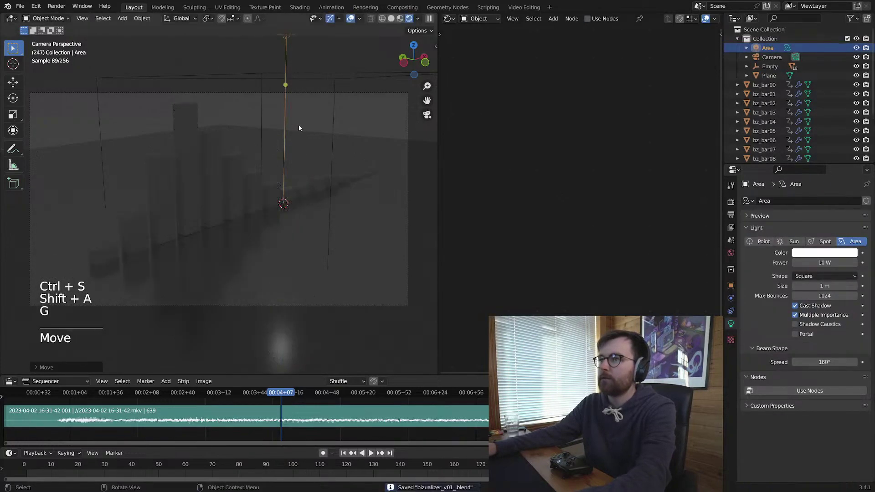
Step: Enlarge the Area light to about 21 m and increase its power to brighten the bars
right_click(299, 128)
click(301, 136)
click(331, 193)
right_click(332, 192)
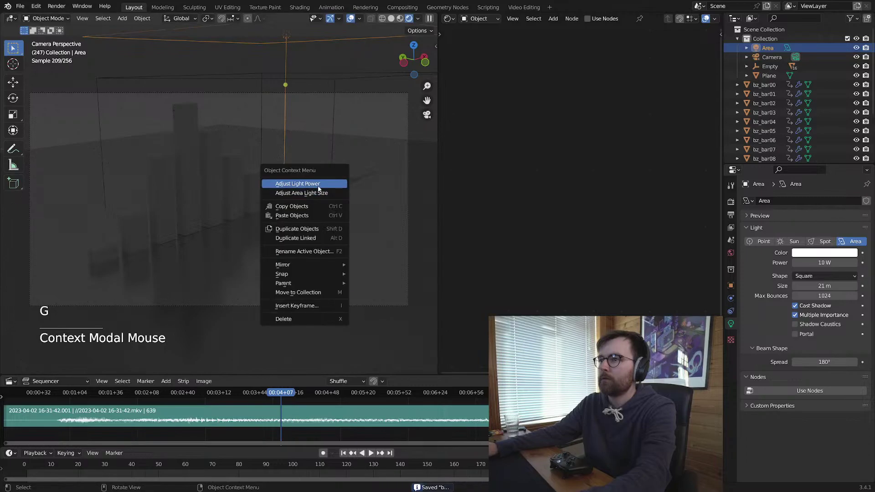
click(318, 183)
Step: Set the World background strength to 0 and hide the viewport overlays
click(730, 254)
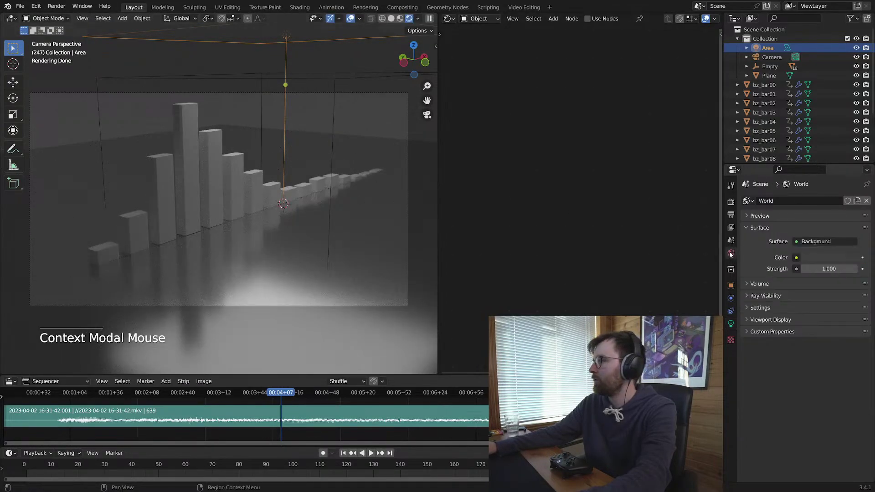
drag(828, 269, 648, 267)
key(shift+alt+z)
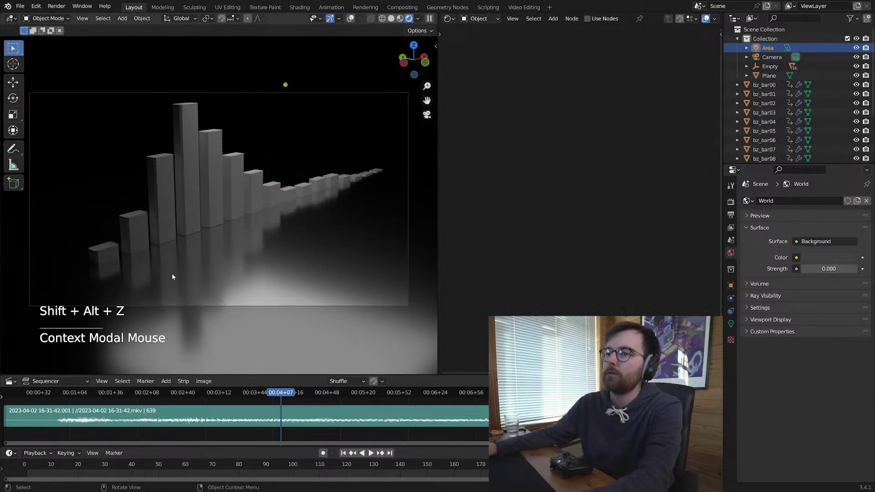
Step: Play the animation to preview the lit bars in the rendered view, and select the ground plane
key(space)
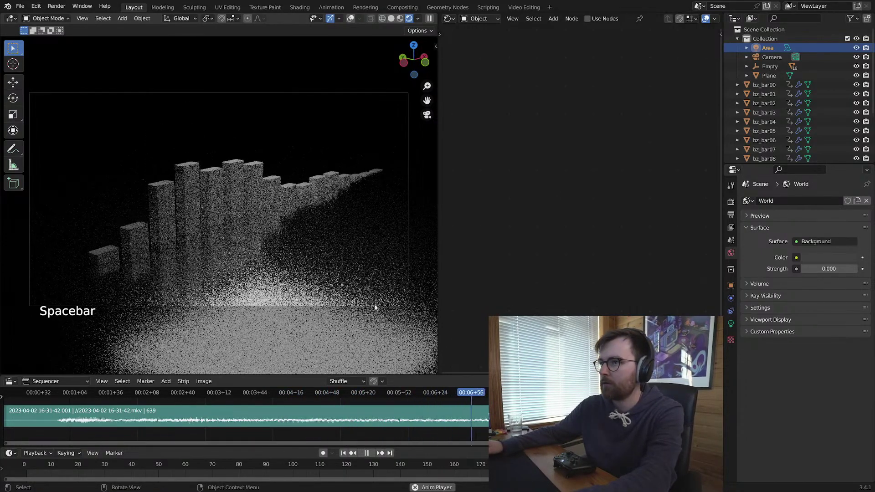
key(space)
click(403, 179)
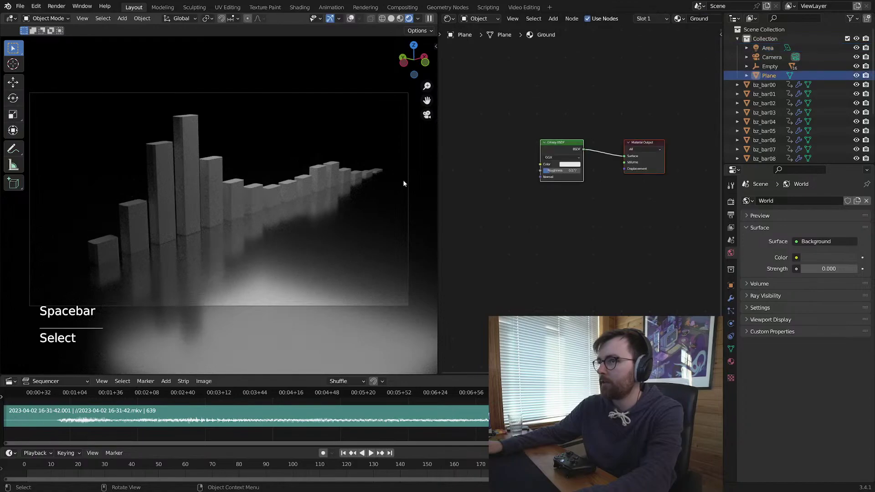
Step: Check the Cycles render settings, move to frame 429 and render a still test image, closing it when done
click(730, 201)
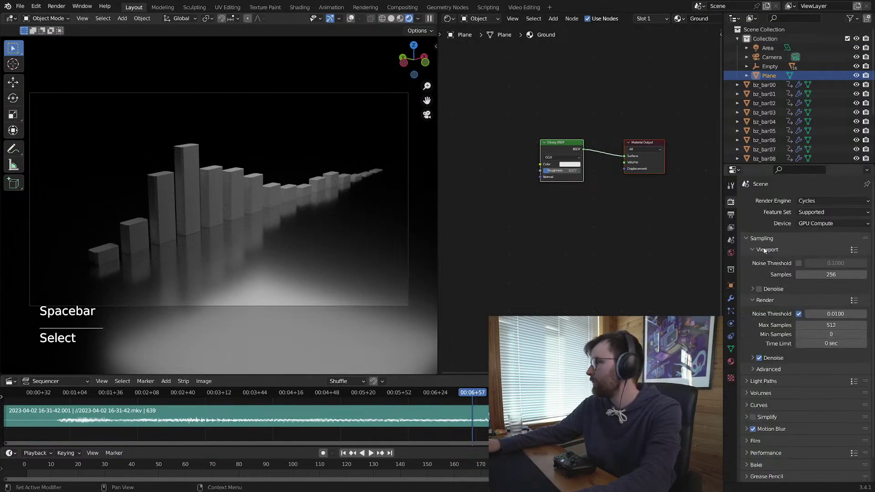
click(730, 215)
click(730, 201)
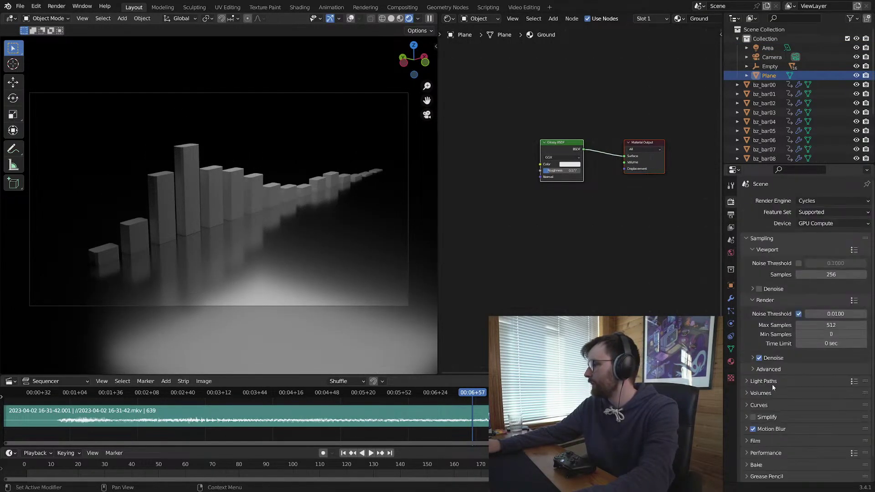
drag(466, 397, 486, 393)
key(F12)
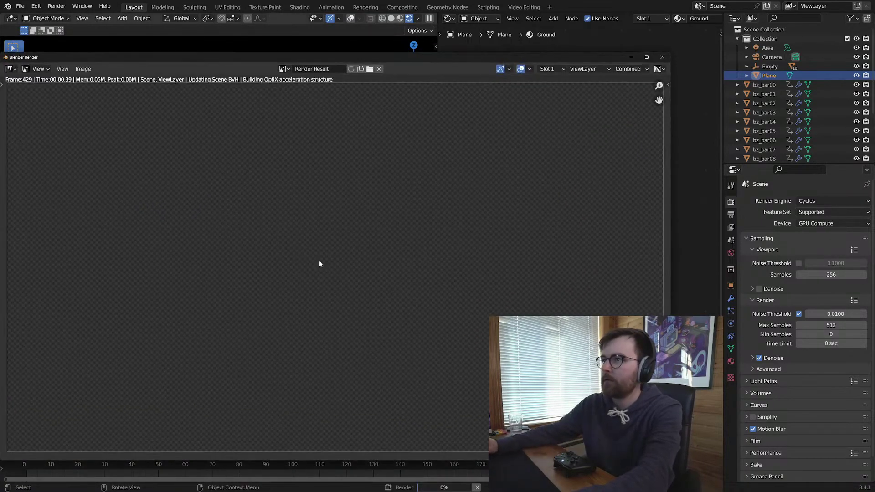
drag(246, 59, 300, 24)
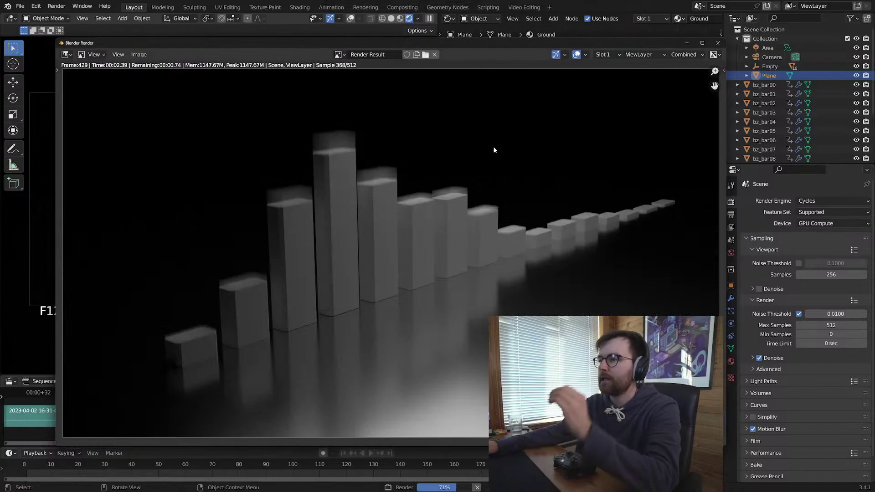
click(718, 43)
Step: Show the viewport overlays again and split the shader editor to add a second 3D view framed through the camera
key(shift+alt+z)
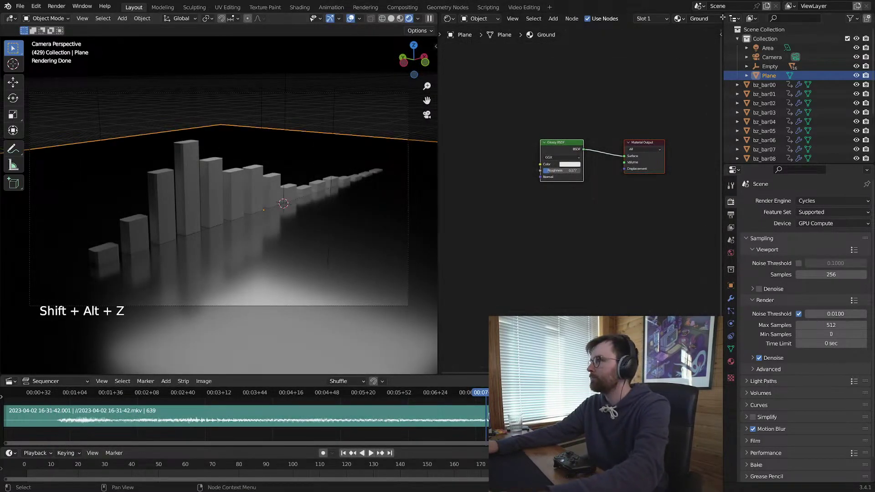
drag(720, 15, 720, 192)
key(shift+F5)
key(KP_0)
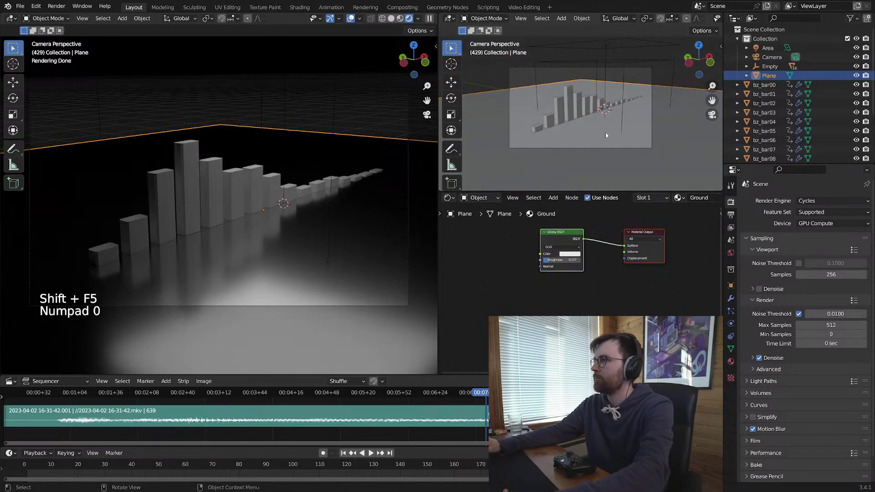
key(t)
scroll(628, 21, down, 5)
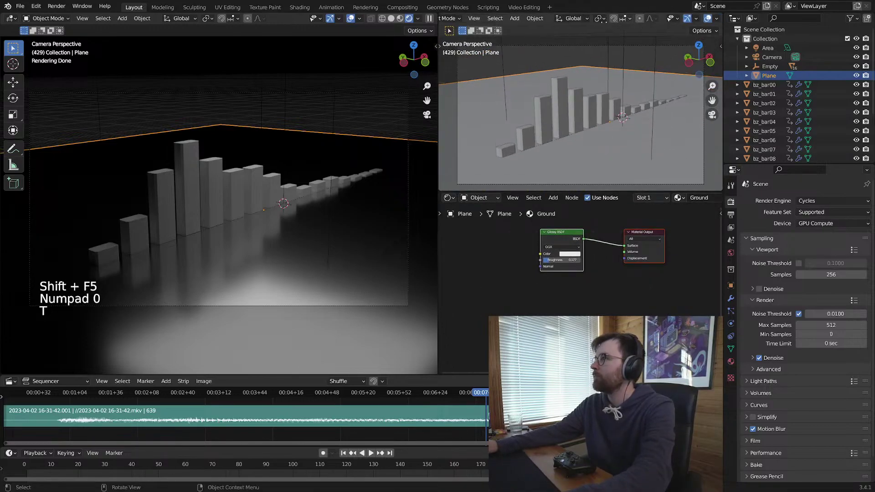
scroll(280, 189, down, 5)
Step: Set the main viewport to a free solid view and the camera viewport to rendered shading, deselect everything and save the file
middle_drag(248, 183, 314, 188)
key(alt+a)
key(ctrl+s)
key(z)
key(z)
middle_drag(385, 223, 286, 231)
scroll(285, 231, up, 4)
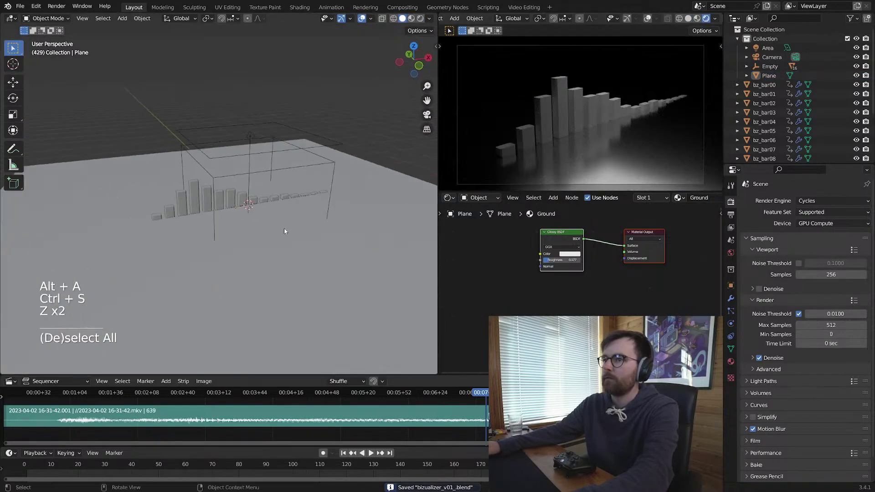
key(alt+a)
key(ctrl+s)
Step: Delete the Area light above the bars and add a Point light in its place
click(251, 136)
middle_drag(304, 197, 314, 228)
key(x)
click(314, 228)
key(shift+a)
mouse_move(278, 199)
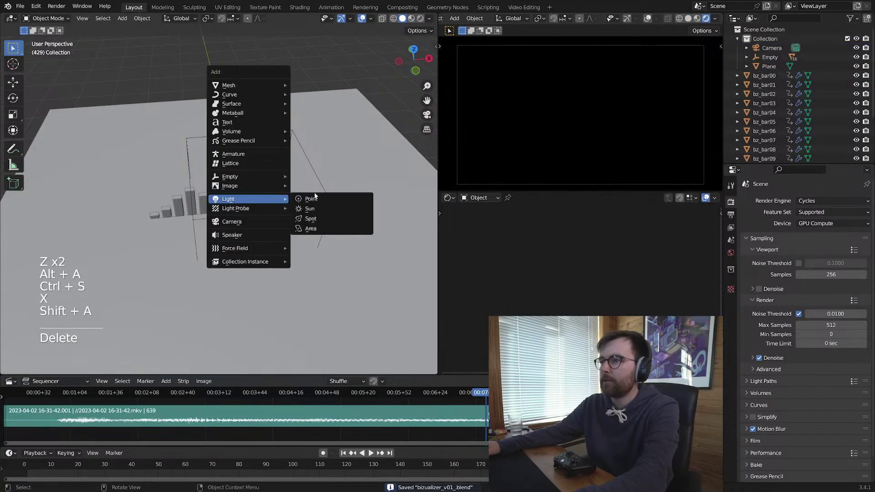
click(321, 201)
Step: Move the Point light behind the bars on the ground plane and raise it high above them
middle_drag(320, 205, 295, 273)
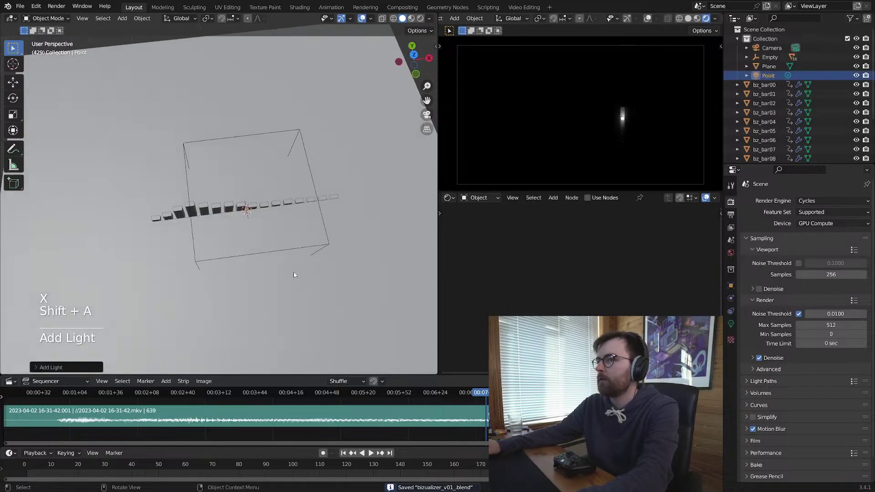
key(g)
key(shift+z)
click(291, 231)
middle_drag(269, 243, 293, 211)
key(g)
key(z)
click(302, 141)
Step: Increase the Point light's power until the bars are lit, and adjust its height above the ground
right_click(302, 141)
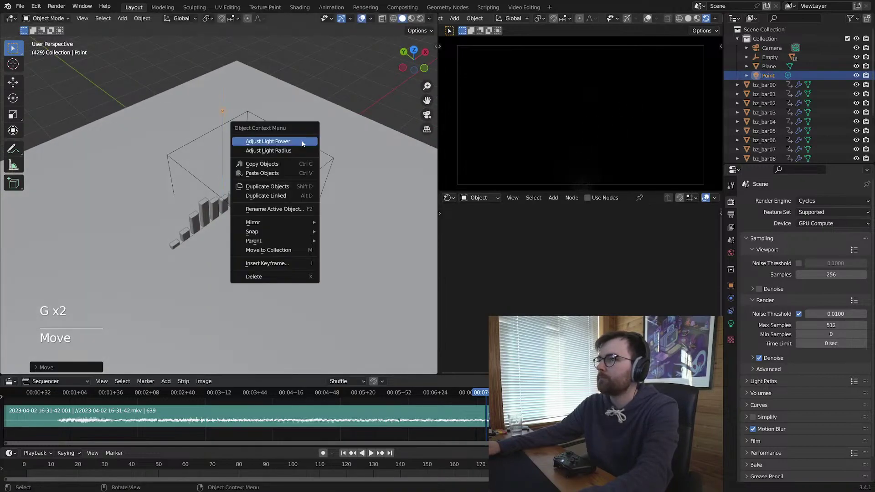
click(291, 141)
click(187, 146)
click(414, 173)
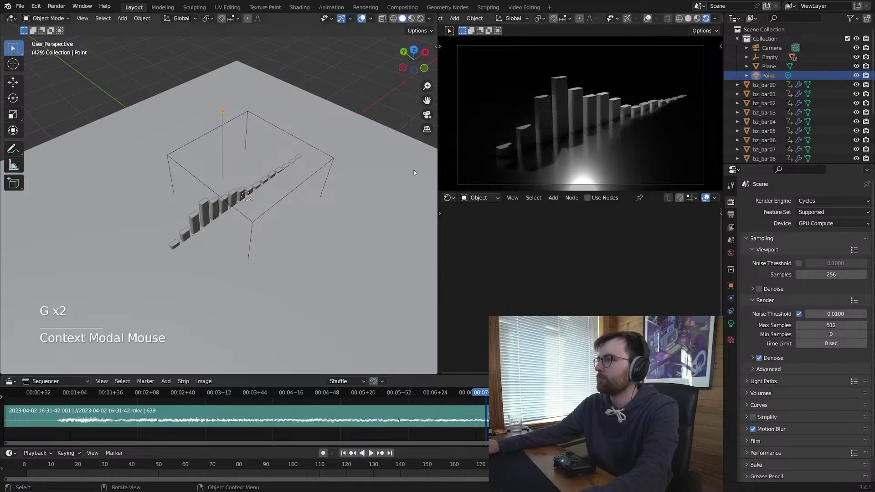
key(g)
middle_drag(379, 208, 346, 212)
key(z)
click(382, 184)
Step: Select the ground plane and switch its Glossy BSDF node to a Diffuse BSDF
click(374, 217)
scroll(609, 289, up, 2)
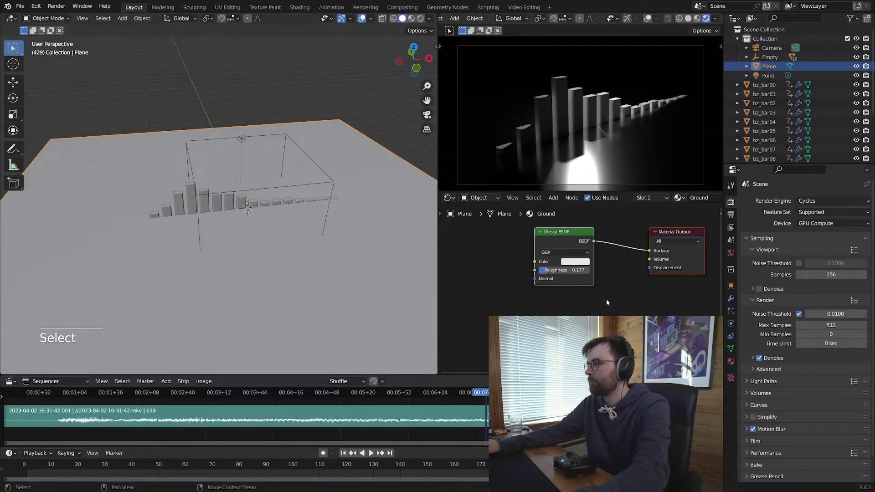
key(shift+s)
key(s)
key(d)
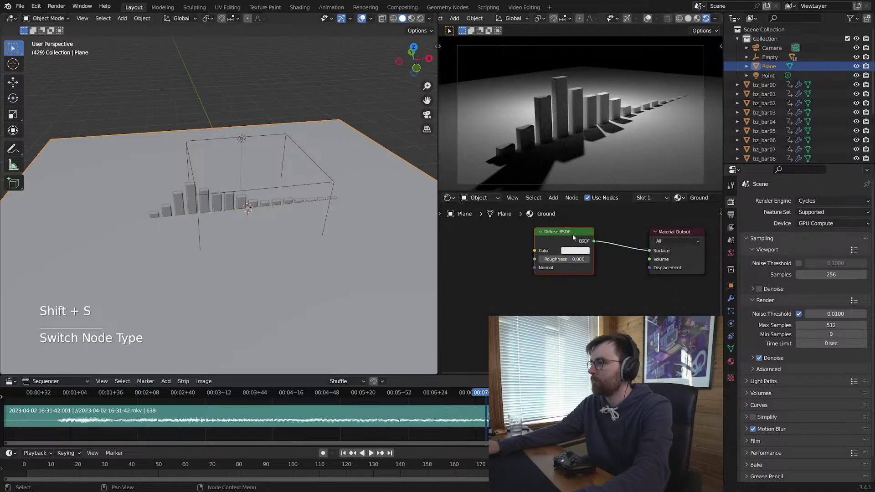
Step: Try switching the ground's shader node to a Mix Shader with a Diffuse BSDF in its first shader input
key(shift+s)
key(s)
key(m)
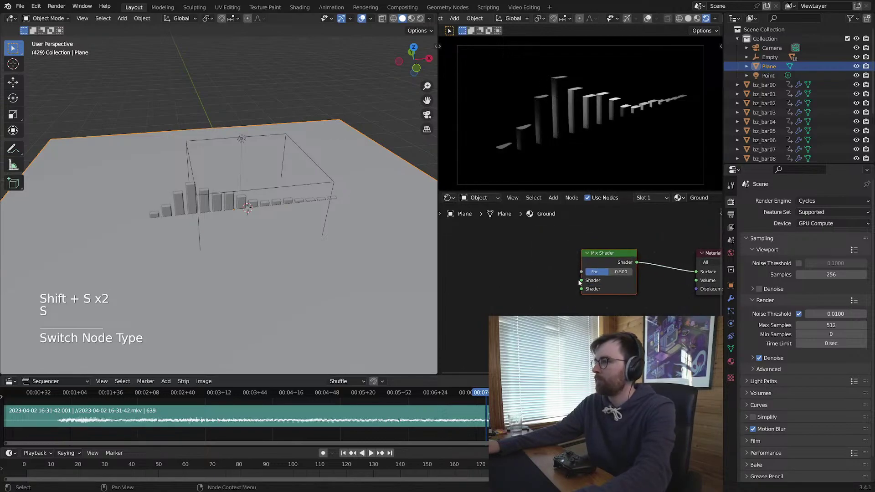
drag(535, 259, 409, 272)
text(diff)
key(Return)
click(524, 257)
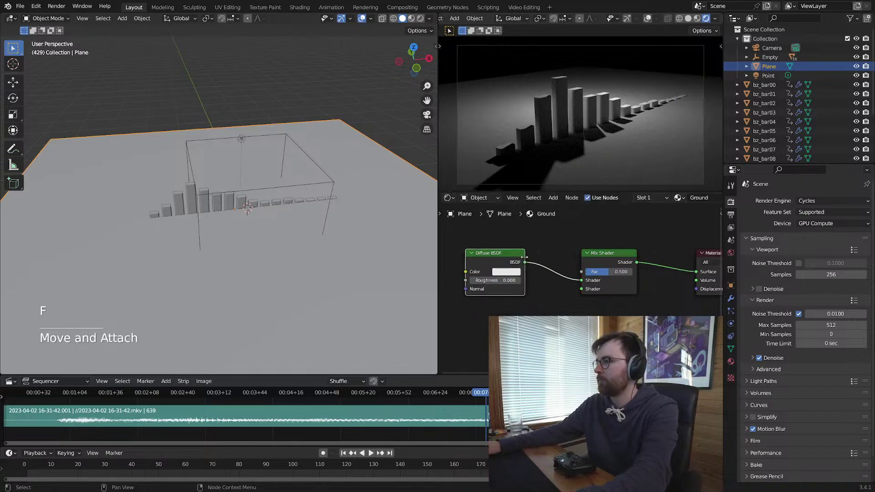
Step: Feed a second shader node into the Mix Shader's other input and switch it to a Glossy BSDF
drag(581, 290, 391, 329)
text(l)
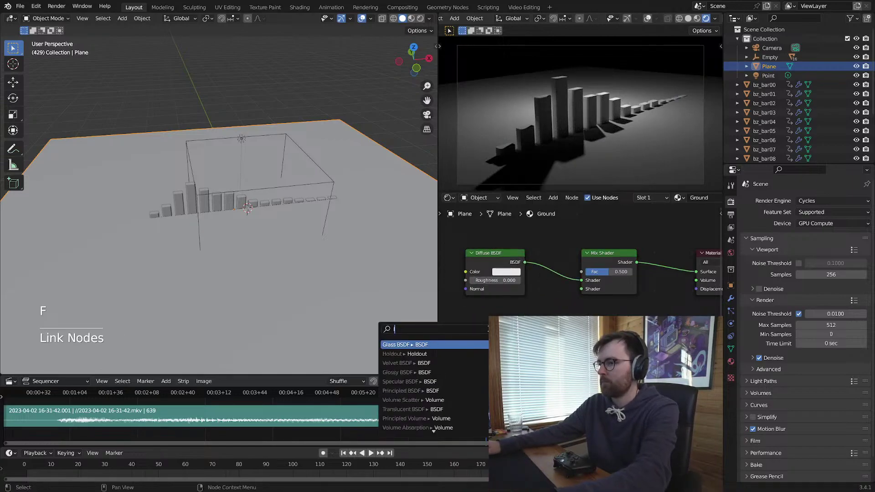
click(469, 345)
click(492, 316)
key(shift+s)
mouse_move(495, 315)
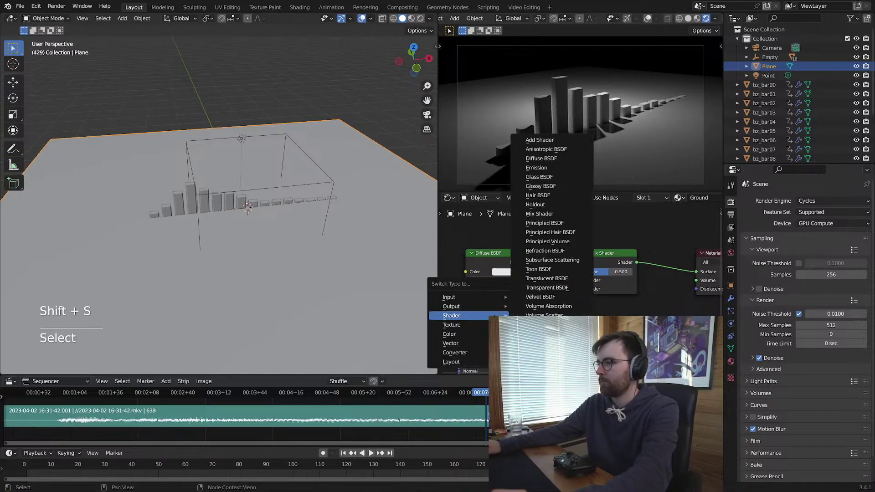
key(Return)
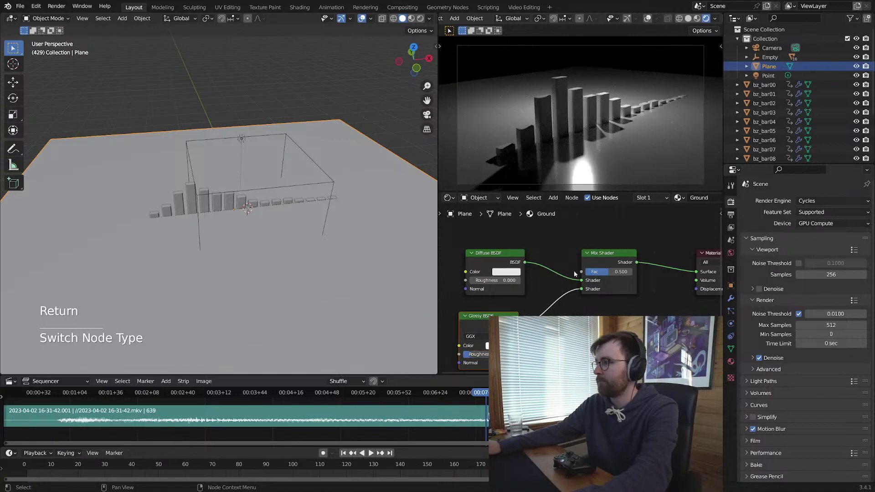
Step: Remove the Mix Shader and Glossy BSDF, keeping the Diffuse BSDF linked straight to the Material Output
drag(608, 272, 618, 300)
key(x)
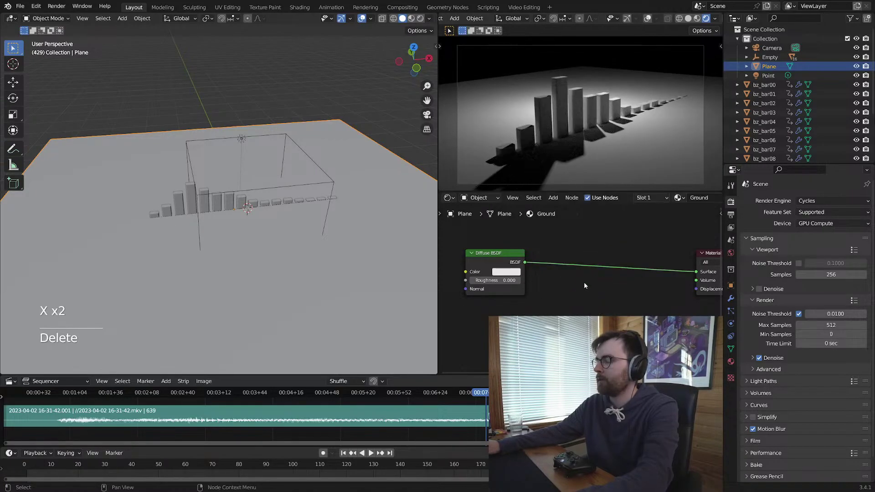
click(583, 285)
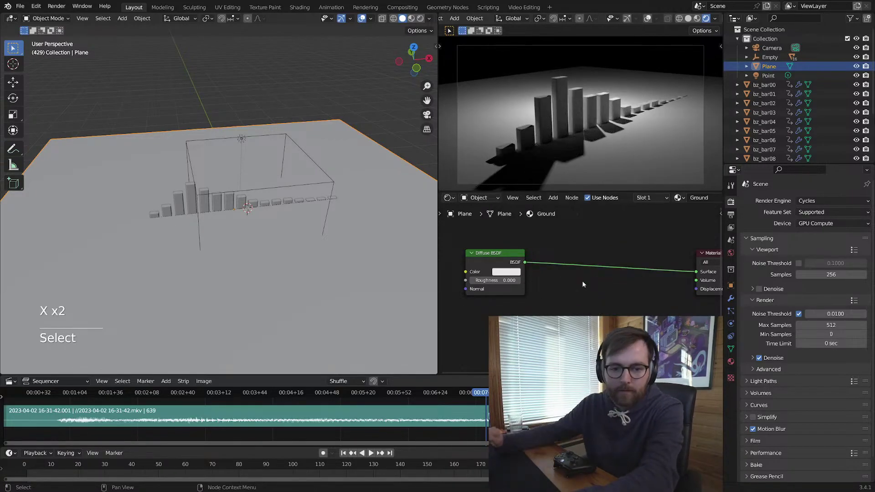
Step: Shift the Point light along the X axis and play the animation to check the shadows cast by the bars
click(240, 137)
middle_drag(241, 137, 265, 150)
key(g)
key(x)
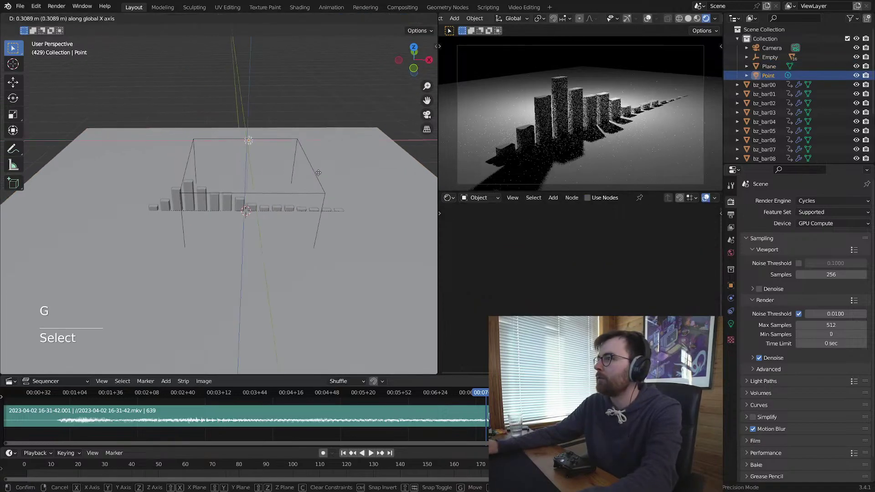
click(300, 166)
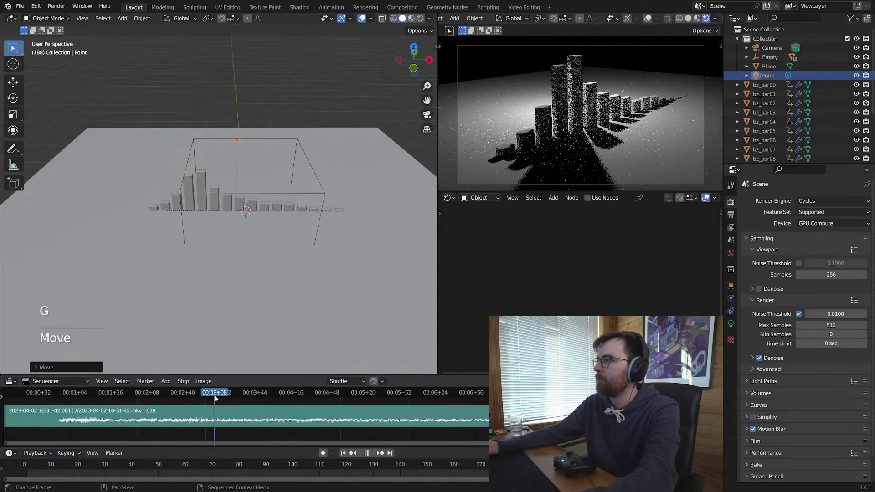
key(space)
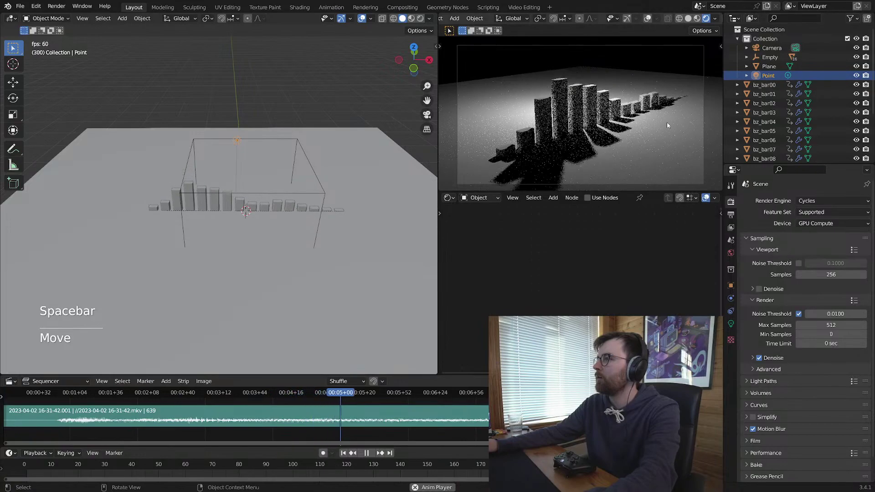
key(space)
Step: Select the camera and scale up its viewport representation so it is easier to see
scroll(215, 233, down, 5)
click(152, 218)
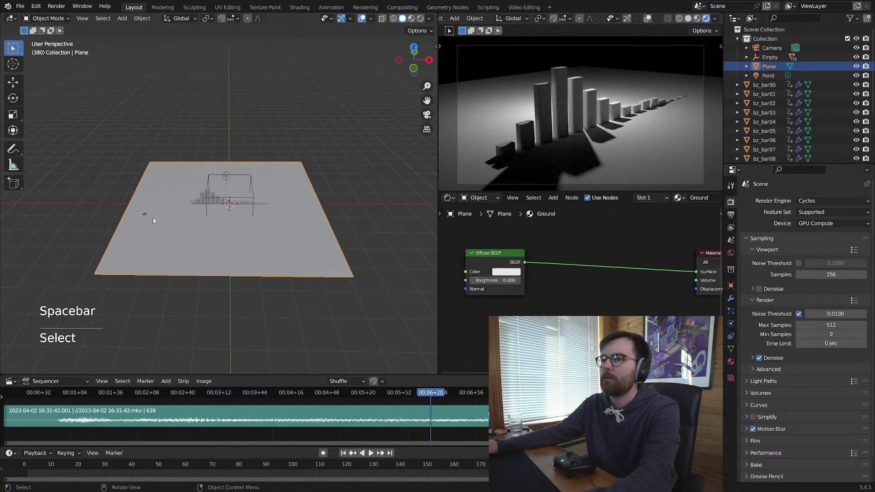
click(156, 210)
key(s)
click(411, 246)
Step: From the top view, rotate the camera around the 3D cursor to the opposite end of the bars and reposition it
key(KP_7)
key(q)
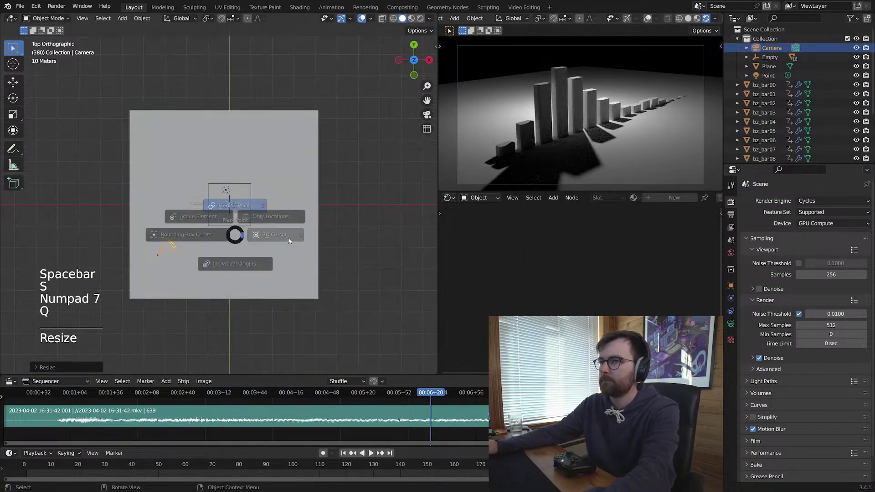
click(274, 234)
key(r)
click(348, 180)
key(g)
click(387, 177)
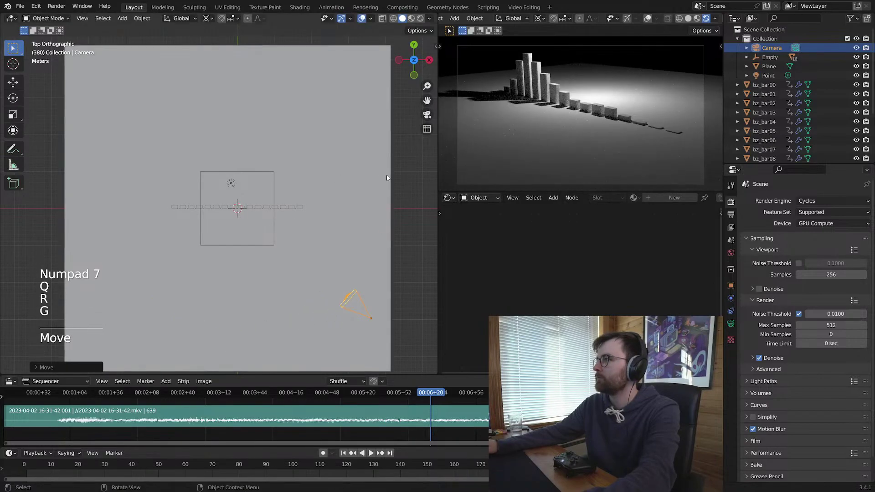
Step: Move the Point light towards the tall-bar end of the row and set a render region around the camera frame
click(232, 183)
key(g)
click(267, 184)
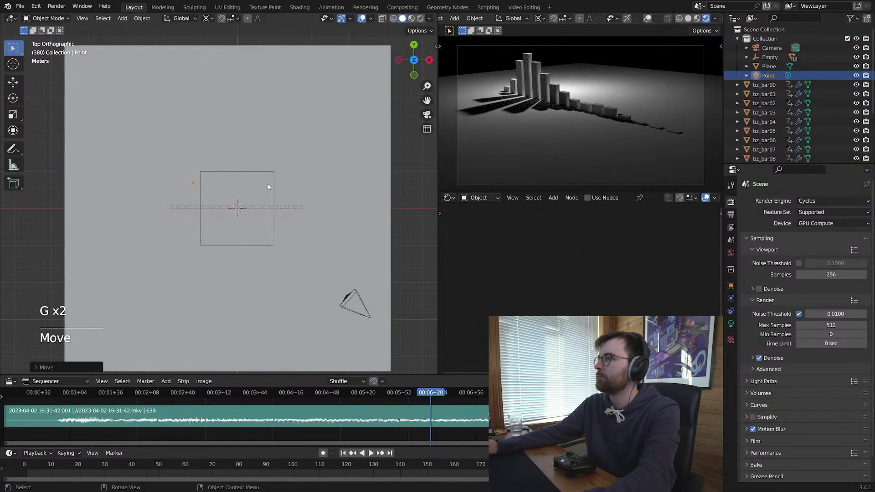
middle_drag(268, 183, 468, 72)
drag(661, 145, 715, 186)
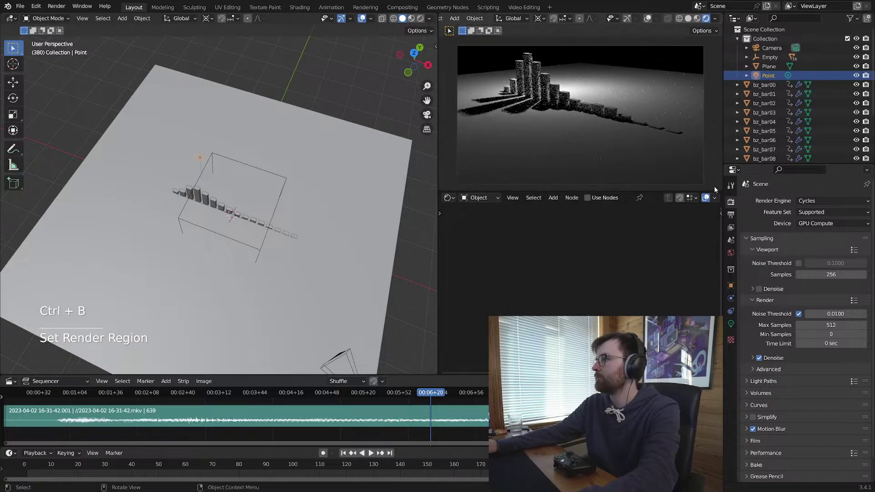
Step: Select the camera and move it in small adjustments to reframe the row of bars and their shadows
middle_drag(255, 256, 220, 200)
click(208, 210)
key(q)
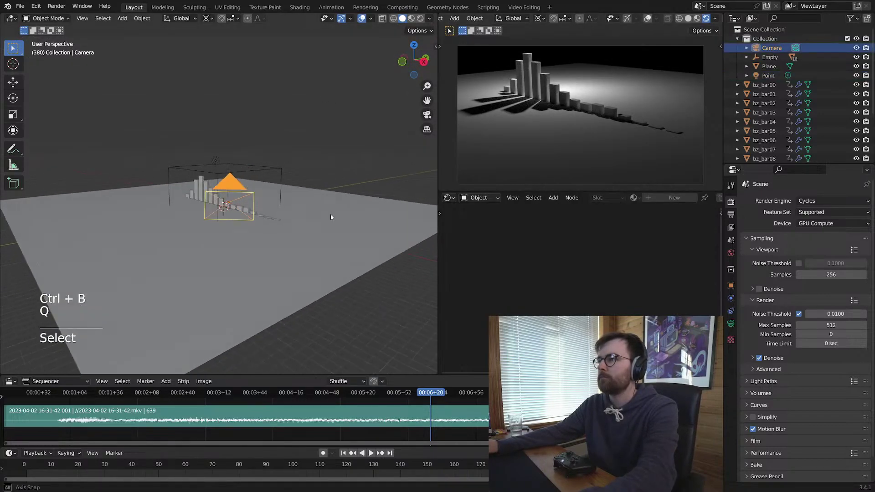
key(g)
click(333, 214)
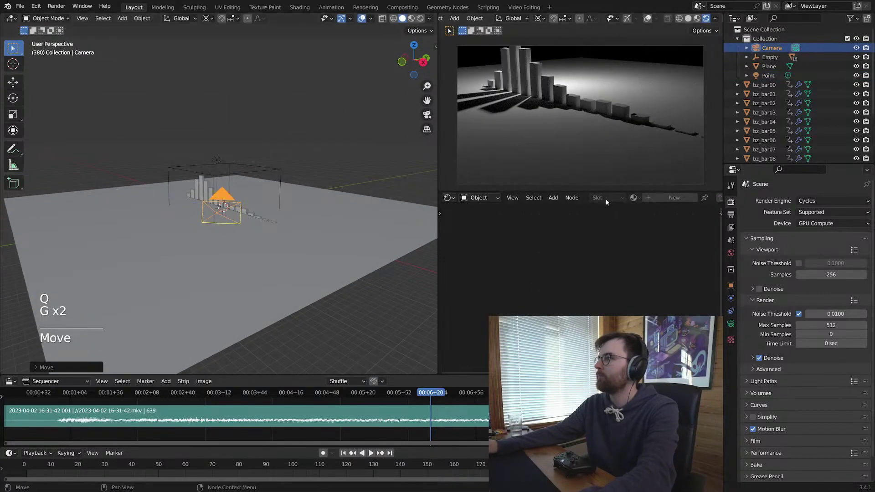
key(g)
click(579, 140)
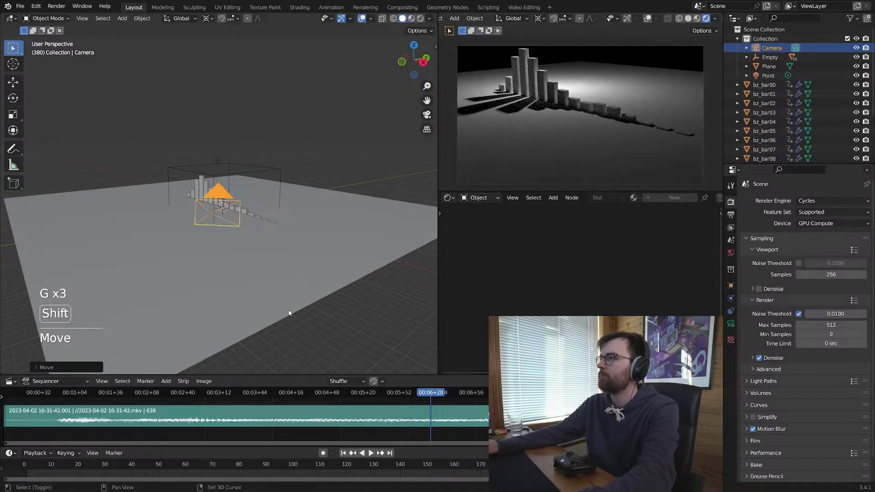
key(g)
click(465, 124)
Step: Play the animation to check the framing, shift the camera once more and select the Point light
key(space)
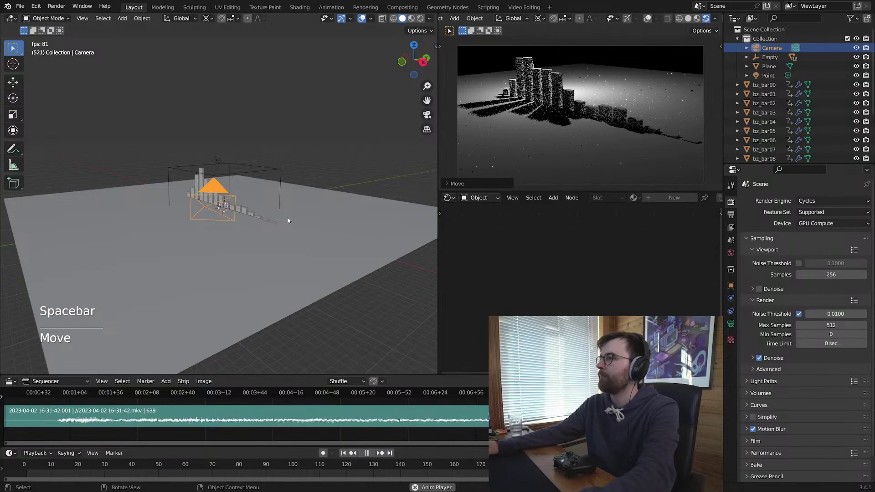
key(g)
click(267, 165)
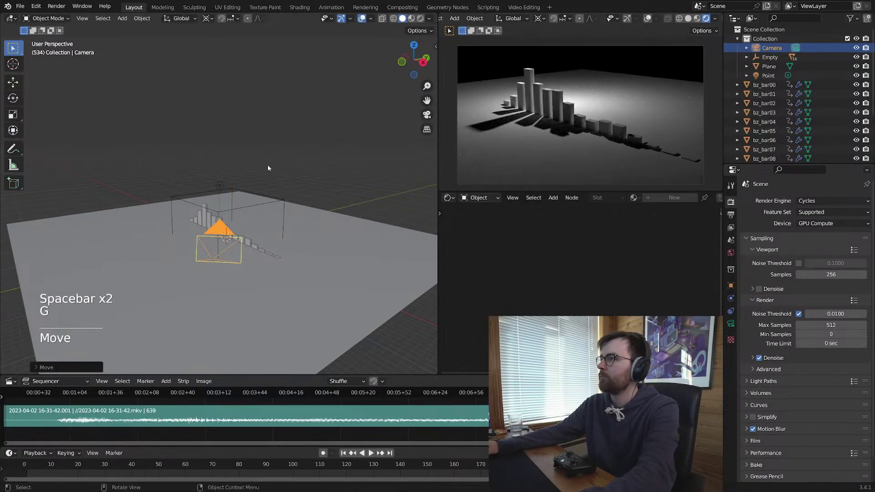
key(space)
key(space)
click(294, 264)
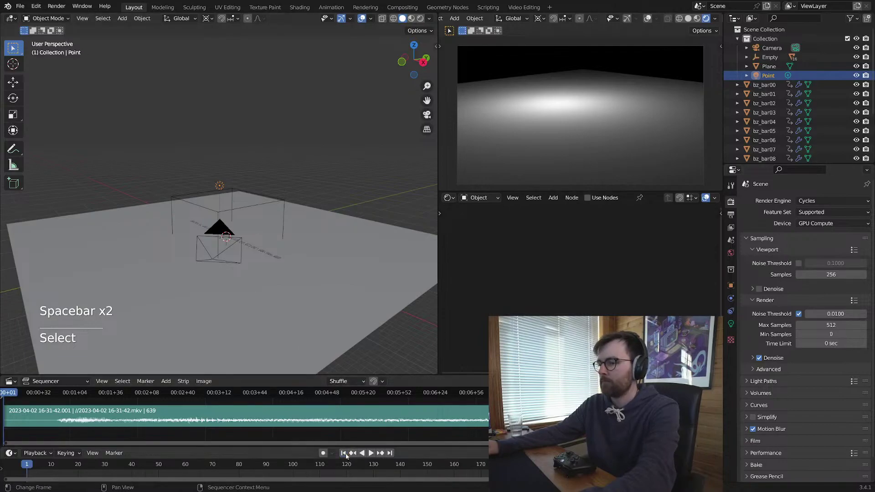
Step: Play the animation and set the playback range to start at frame 46, where the sound begins
key(space)
click(54, 399)
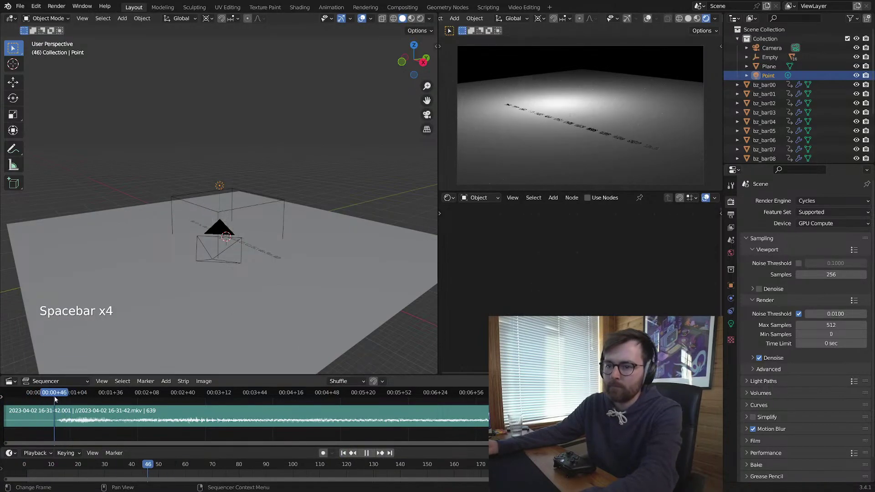
key(ctrl+Home)
key(space)
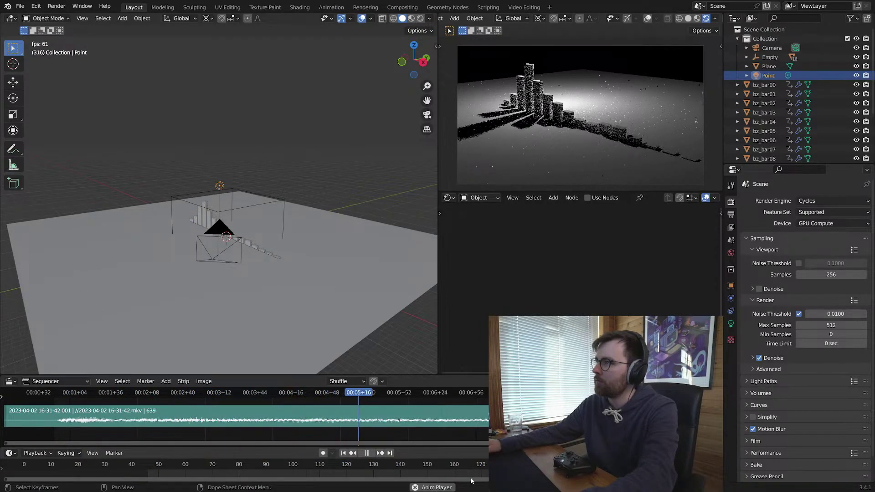
Step: Play the animation from the new start, set its end frame to 323 and save the file
scroll(401, 474, down, 3)
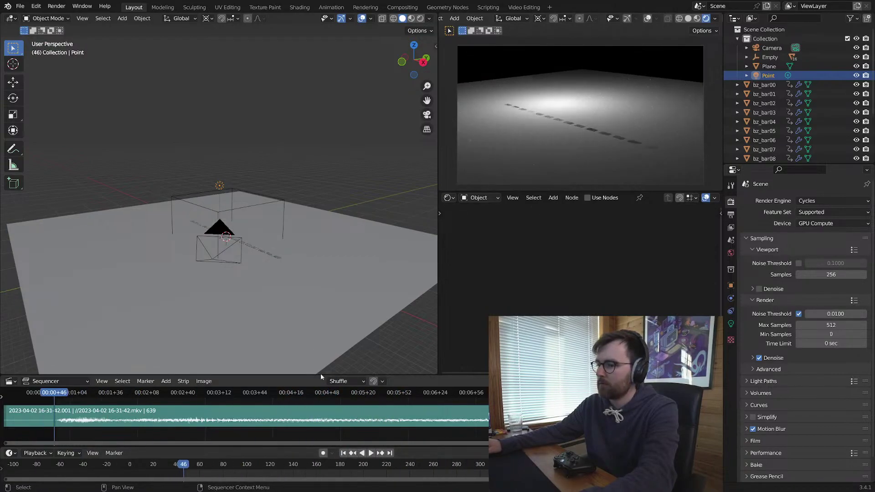
key(space)
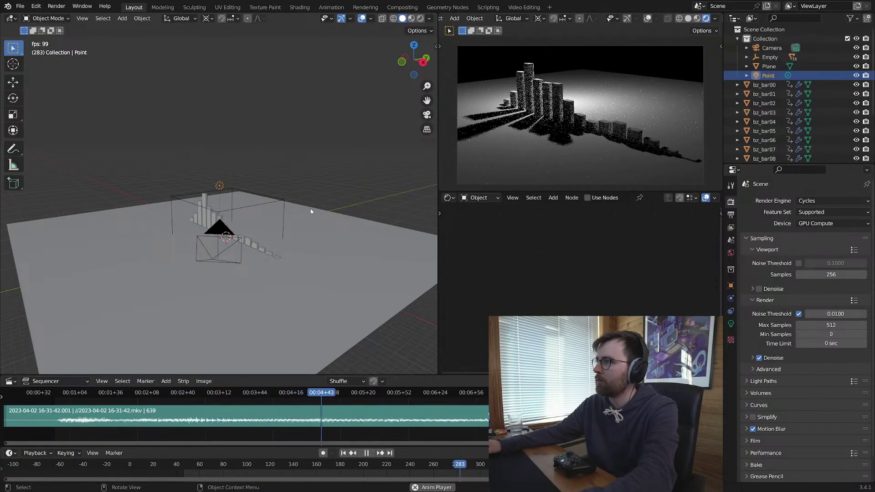
key(ctrl+End)
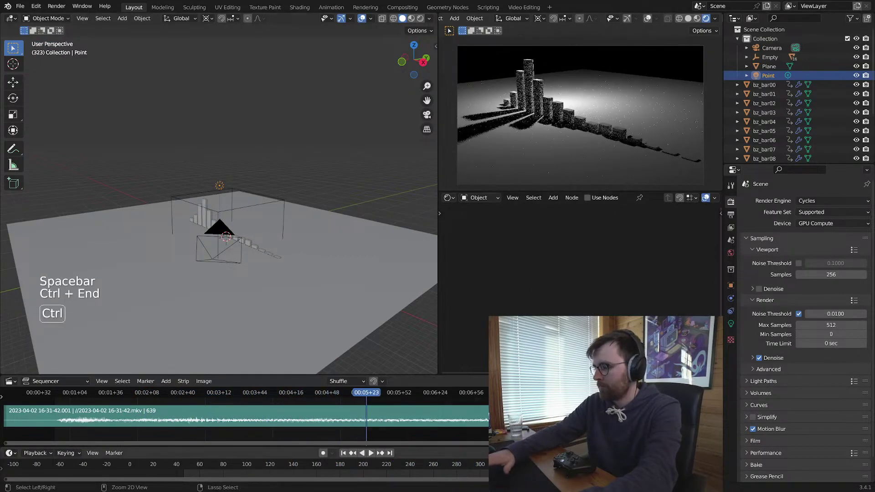
key(alt+a)
key(ctrl+s)
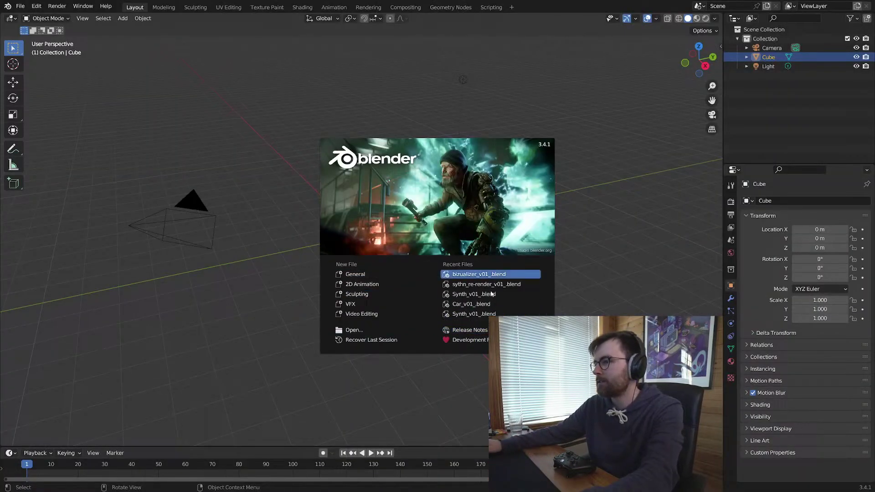
Step: Open Synth_v01_.blend in a second Blender instance and copy the arrayed plane object Plane.001
click(491, 294)
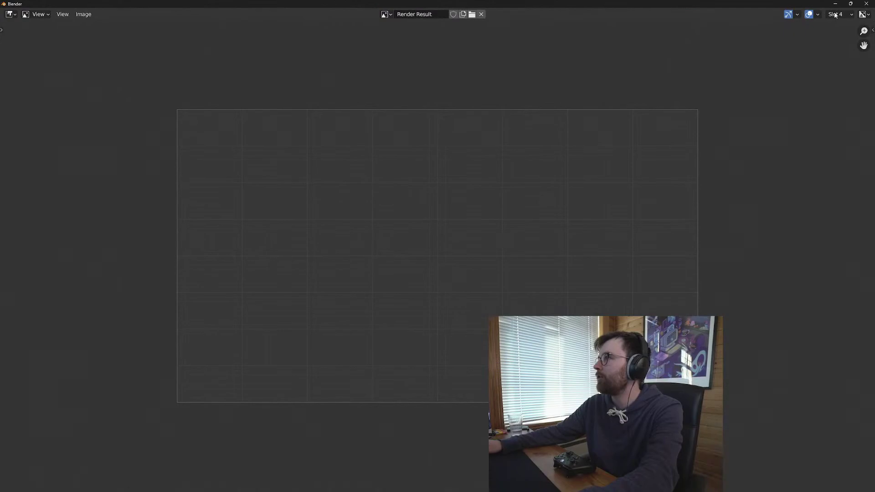
click(867, 3)
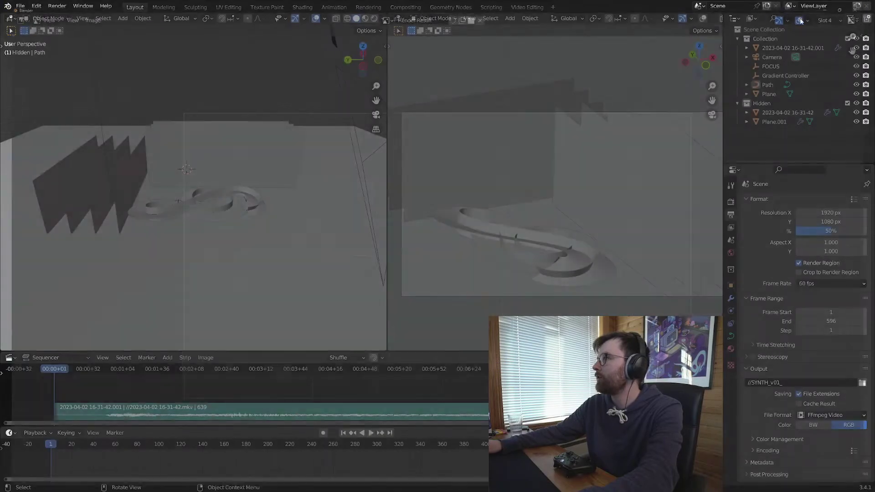
click(140, 177)
middle_drag(140, 176, 267, 187)
key(ctrl+c)
click(267, 185)
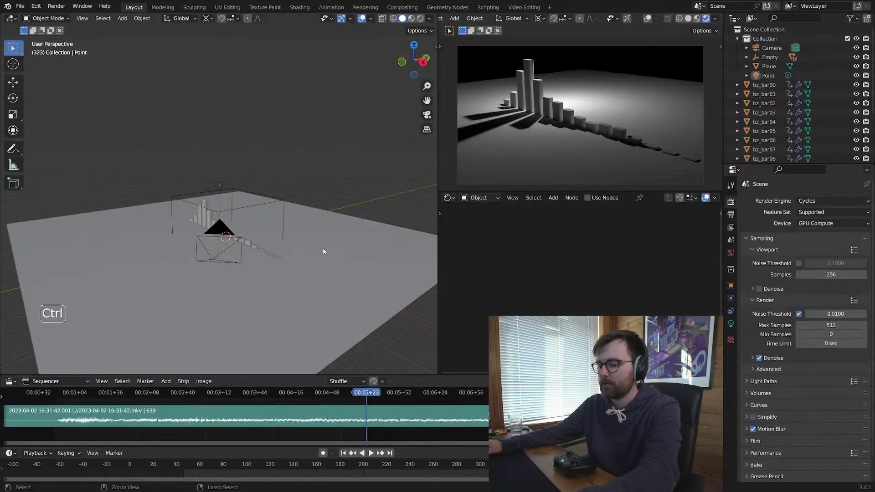
Step: Paste the copied planes into the Bizualizer scene and set the transform pivot to Median Point
key(ctrl+v)
middle_drag(299, 268, 296, 274)
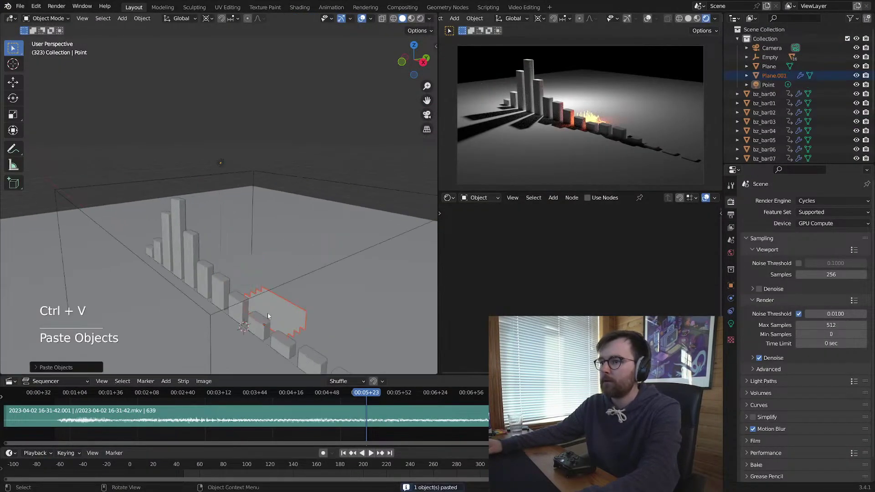
click(230, 249)
key(s)
key(q)
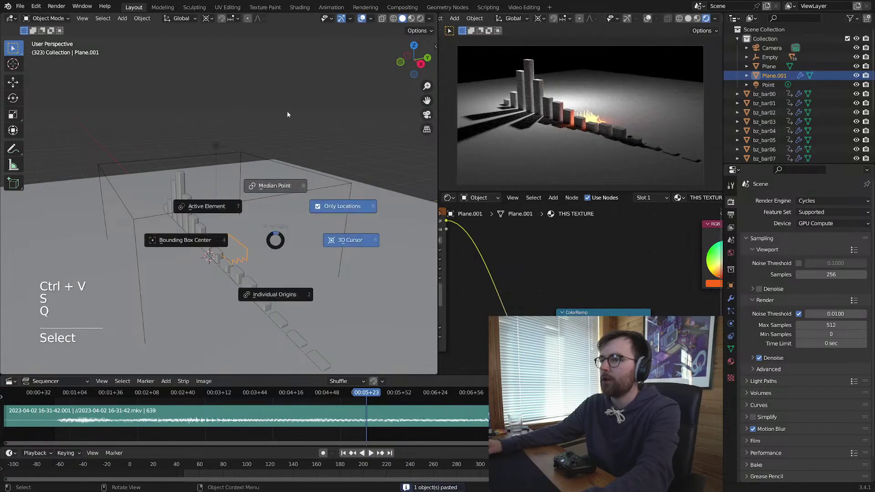
key(s)
right_click(172, 225)
Step: Open the pasted planes' modifiers, turn on X-ray and try to scale the planes up
click(730, 299)
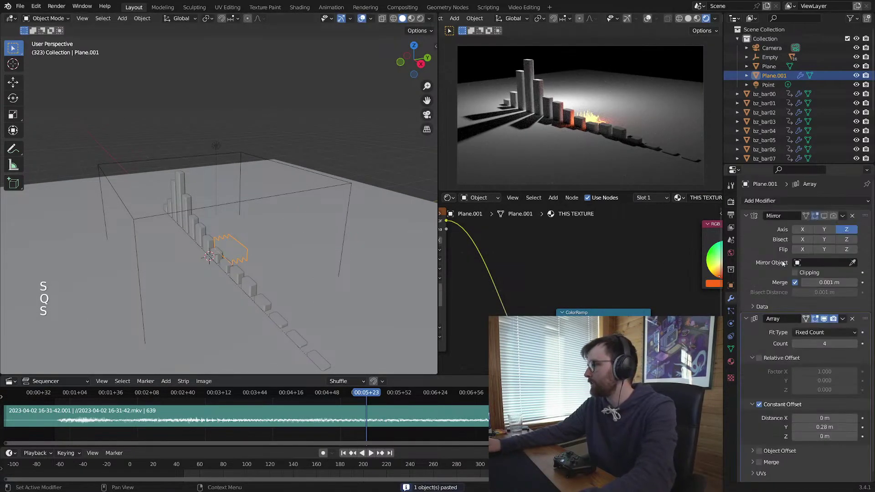
scroll(769, 367, down, 1)
middle_drag(319, 255, 252, 245)
key(alt+z)
scroll(277, 279, up, 5)
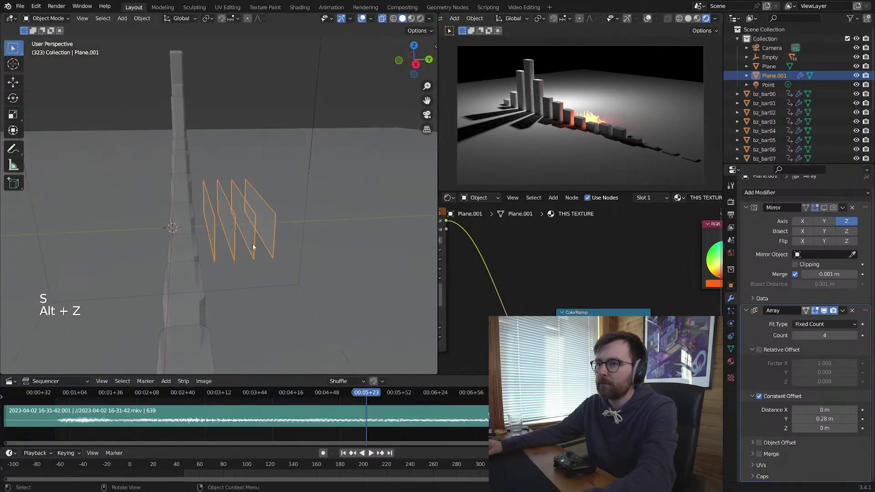
key(s)
click(236, 220)
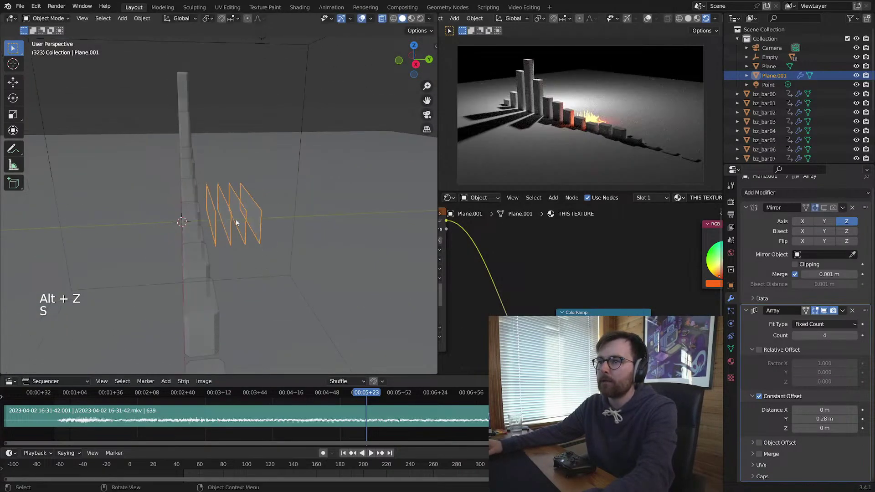
Step: Reselect the pasted planes beside the bars and try again to enlarge them in Object Mode
key(alt+a)
click(250, 232)
middle_drag(250, 232, 279, 266)
key(s)
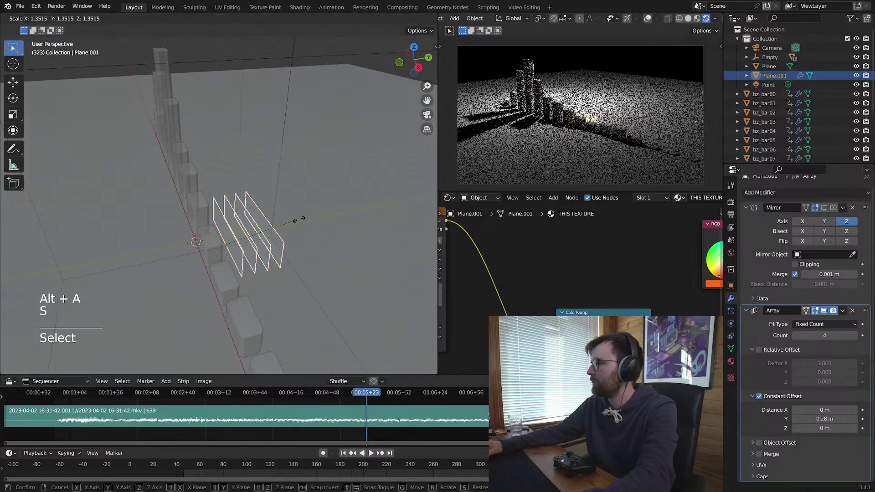
click(342, 223)
middle_drag(342, 222, 291, 248)
key(Tab)
key(a)
key(s)
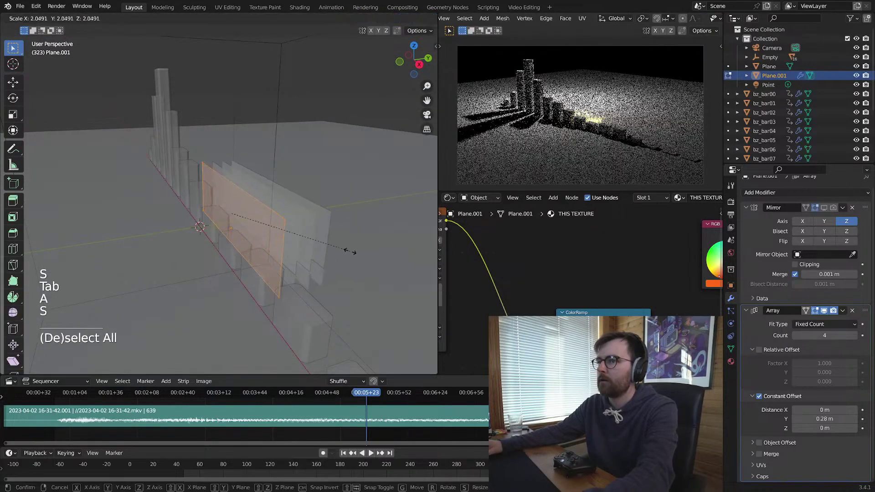
right_click(338, 253)
key(Tab)
key(Tab)
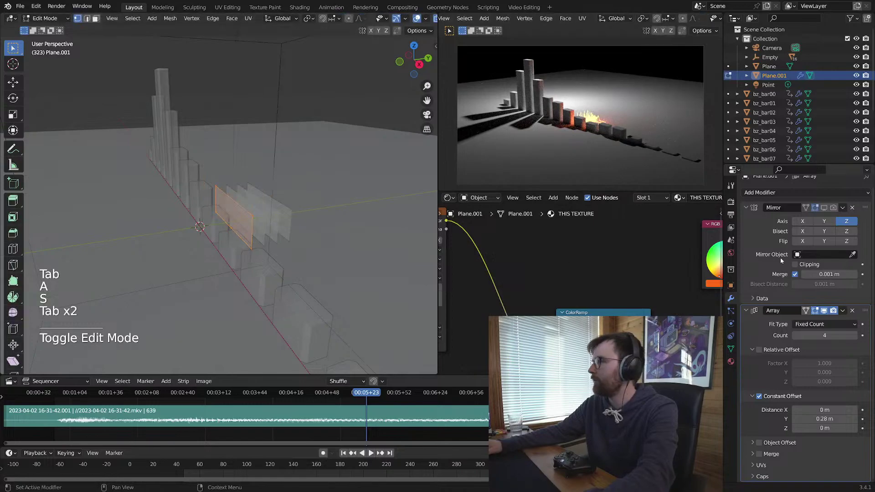
Step: Remove the Mirror modifier from the pasted planes and return to Object Mode
click(853, 208)
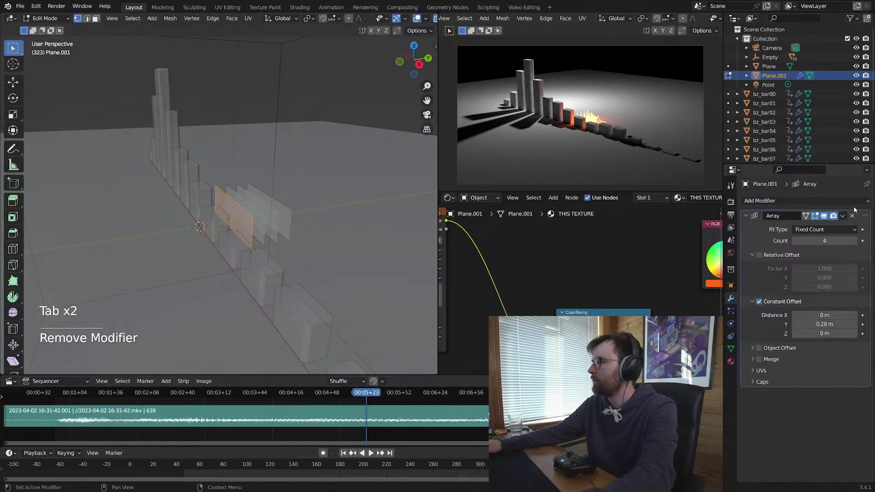
key(alt+p)
key(Tab)
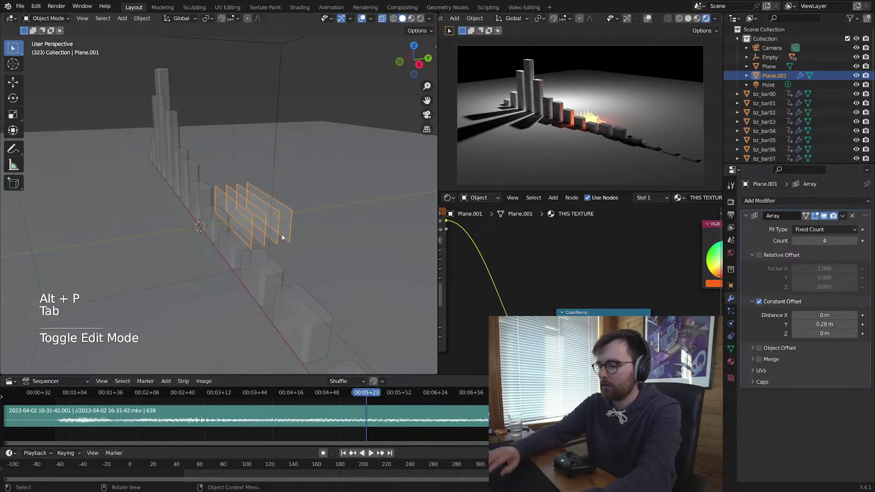
key(s)
key(n)
key(s)
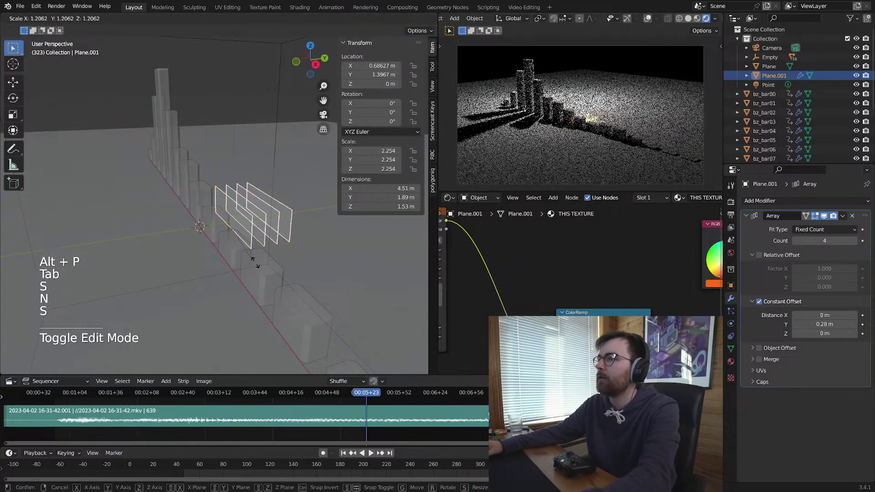
right_click(348, 292)
key(alt+a)
key(s)
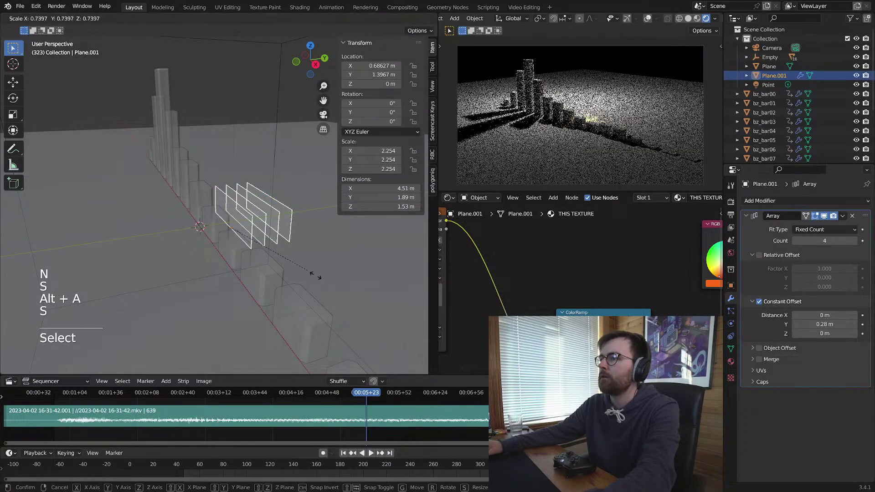
right_click(290, 272)
key(alt+a)
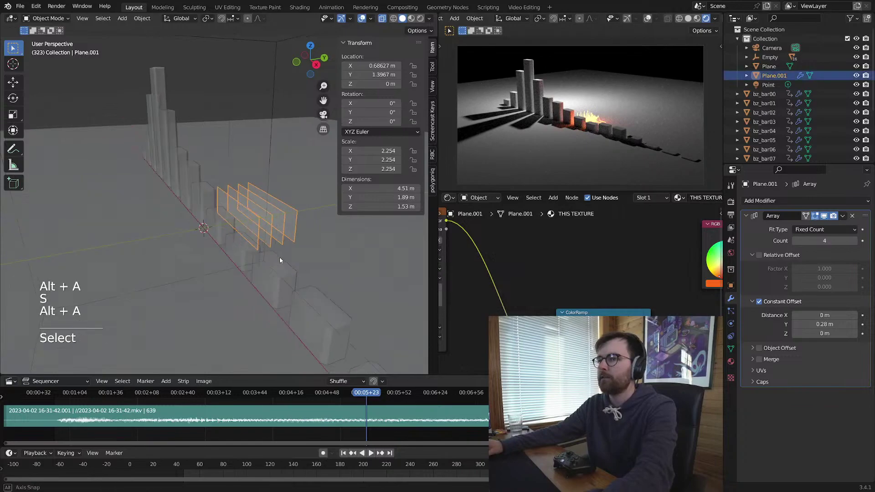
Step: Raise the pasted planes along the Z axis to about 2.23 m above the ground
key(z)
click(302, 225)
key(z)
key(g)
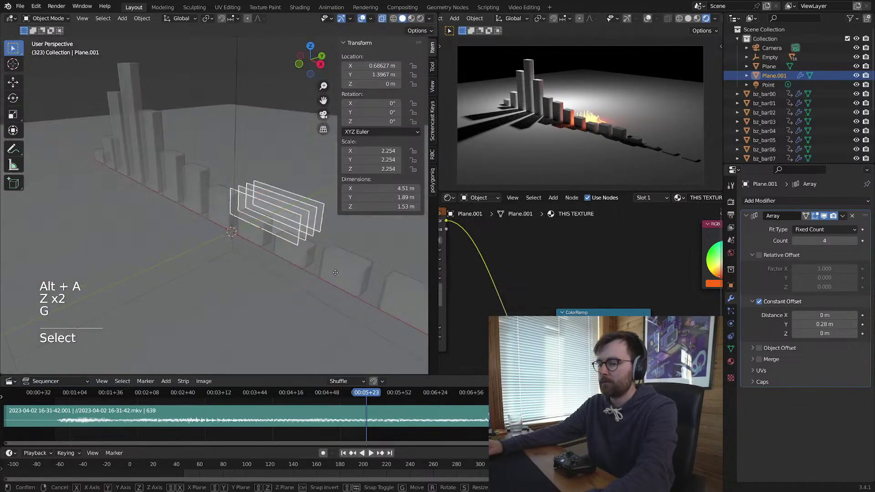
key(z)
click(296, 225)
key(s)
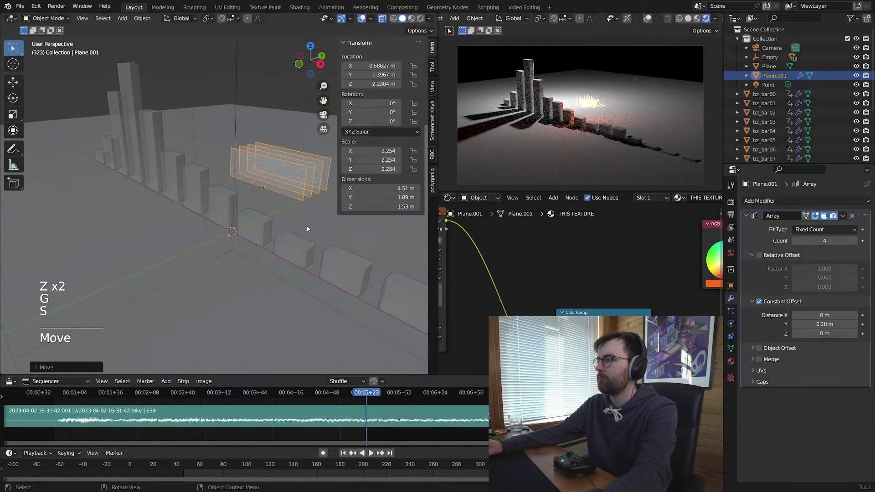
Step: Scale the plane's mesh in Edit Mode to about 20.6 by 7 m and remove its Array modifier
key(Tab)
key(a)
key(s)
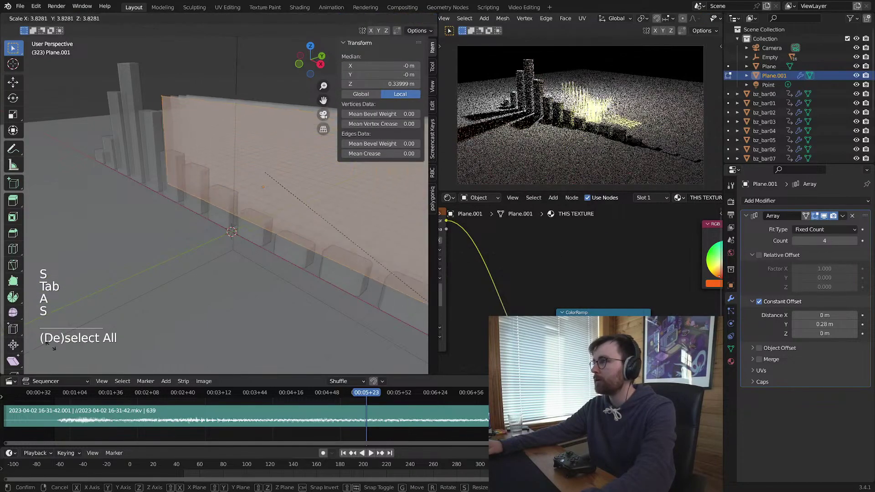
click(146, 280)
key(Tab)
click(852, 215)
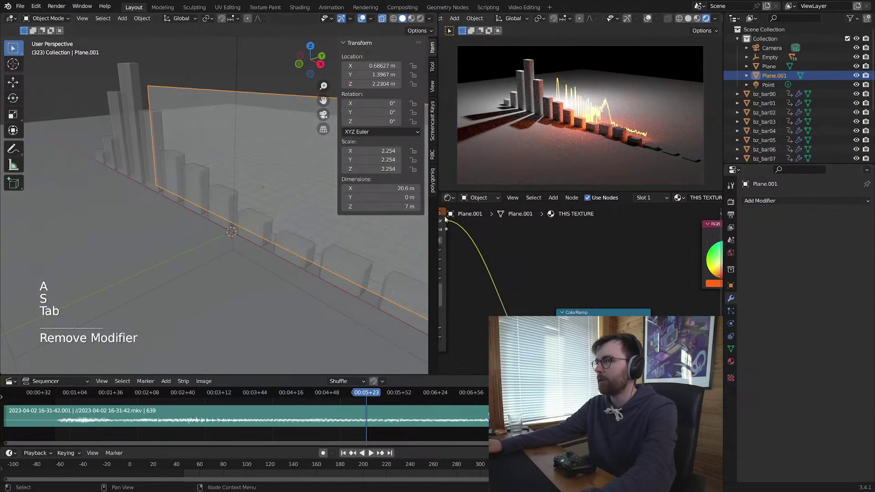
Step: Hide the viewport side panels, turn off X-ray and move the enlarged waveform plane behind the bars
key(t)
key(b)
key(n)
key(alt+z)
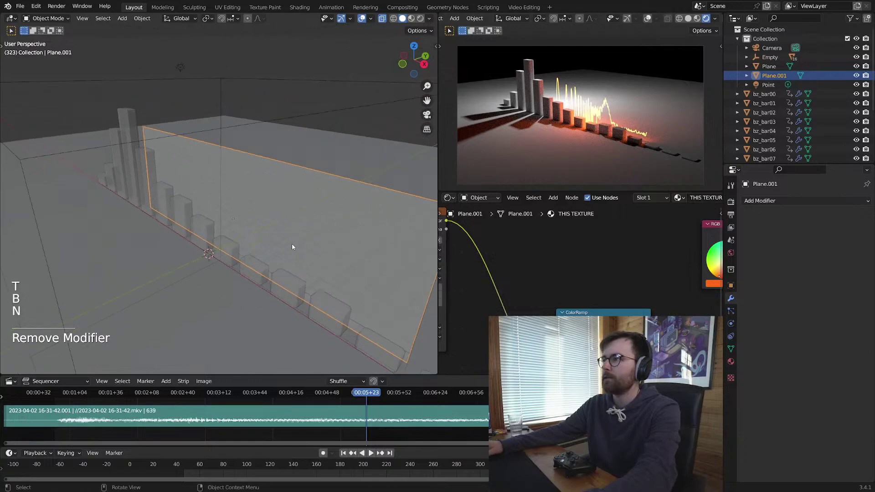
scroll(287, 274, down, 3)
mouse_move(287, 273)
middle_down()
mouse_move(383, 299)
mouse_move(294, 263)
middle_up()
key(g)
click(359, 287)
Step: Preview the waveform plane with the animation playing and delete it from the scene
key(space)
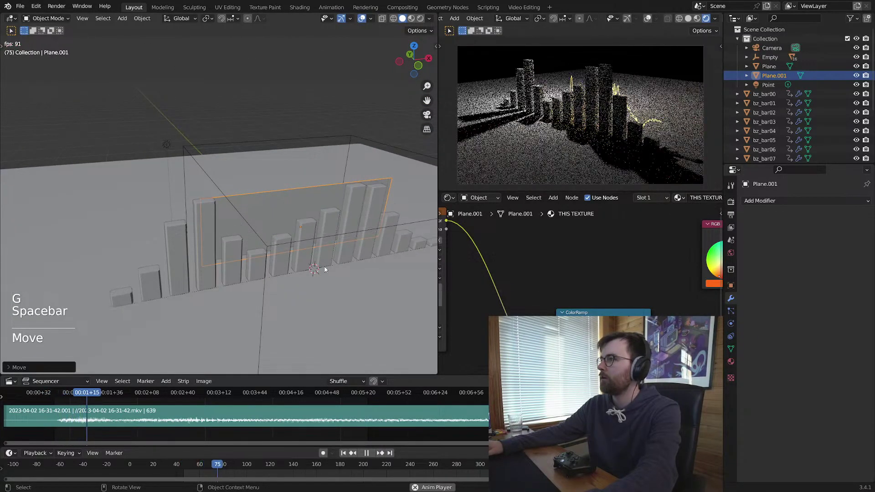
key(space)
click(296, 235)
key(x)
click(302, 230)
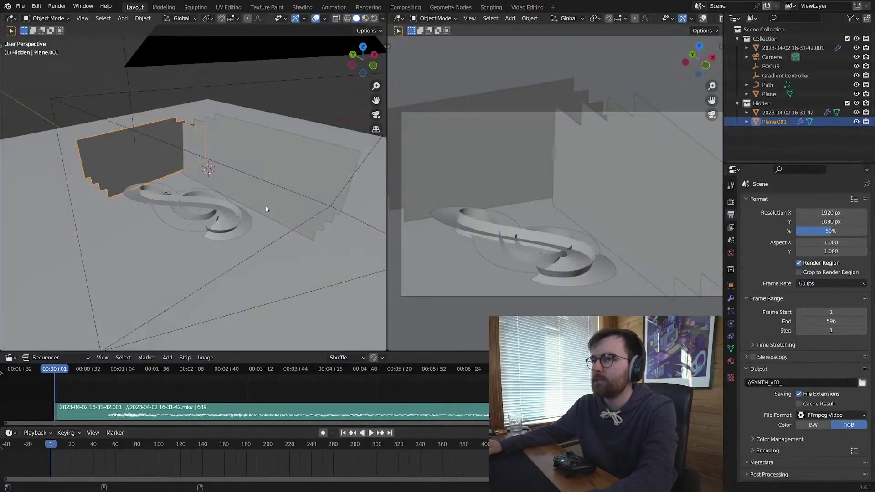
click(340, 182)
key(ctrl+c)
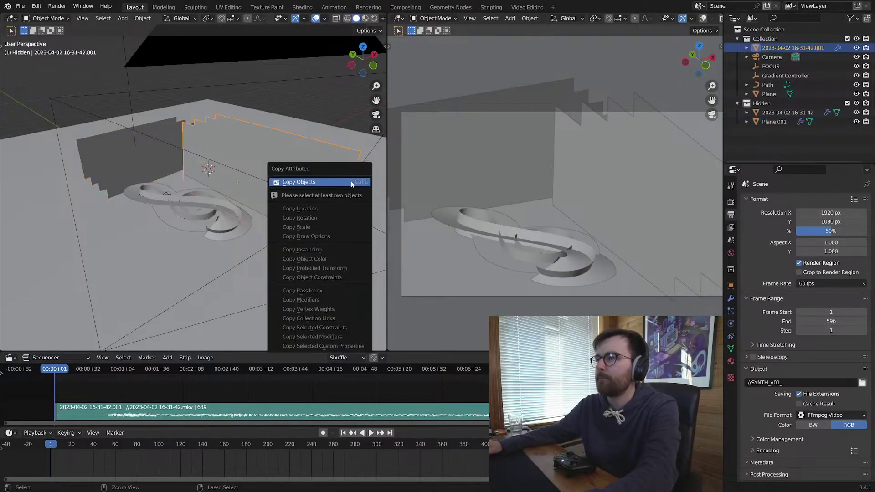
click(350, 183)
key(ctrl+q)
key(d)
key(ctrl+super+Left)
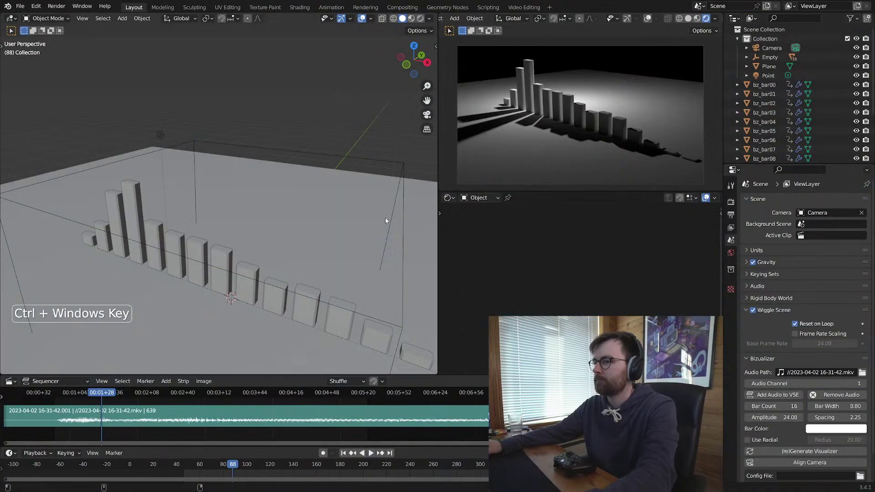
Step: Paste the copied waveform planes and their Gradient Controller into the Bizualizer scene
scroll(334, 220, down, 3)
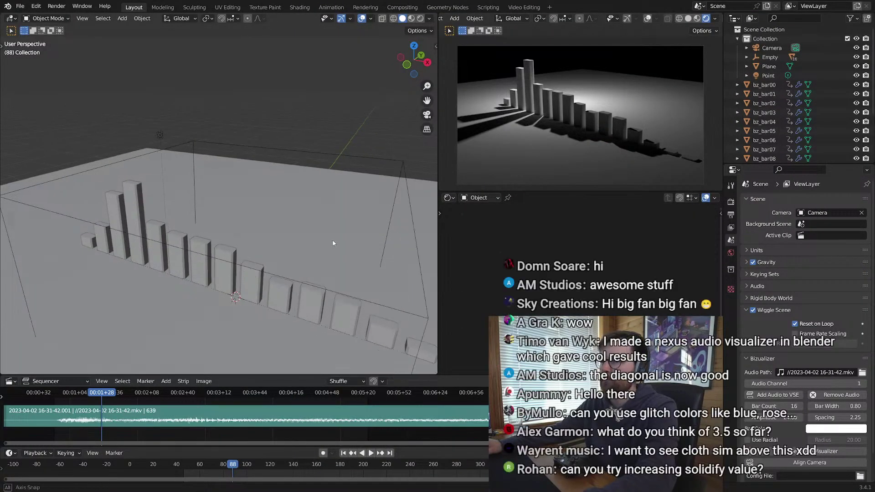
middle_drag(333, 240, 286, 238)
key(alt+z)
scroll(336, 244, down, 4)
key(ctrl+v)
scroll(286, 244, up, 5)
key(alt+z)
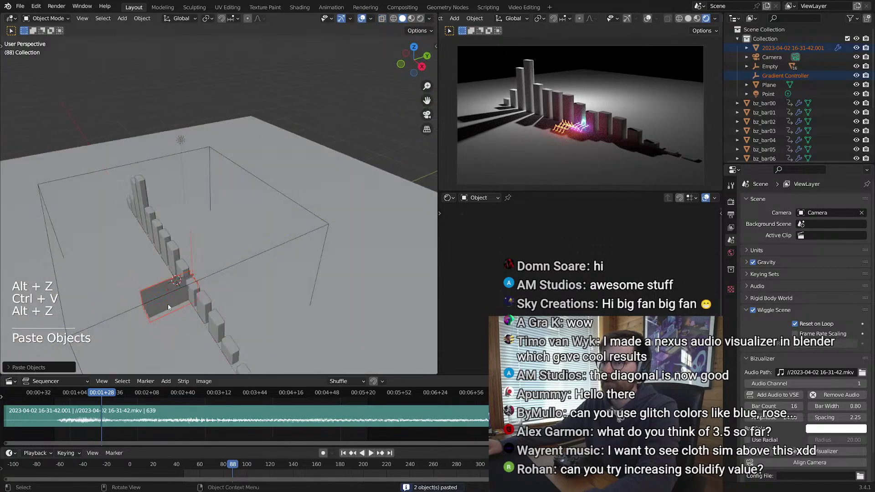
Step: Select the pasted waveform planes together with their Gradient Controller and scale both up to about 1.7 times their size
click(195, 266)
click(216, 201)
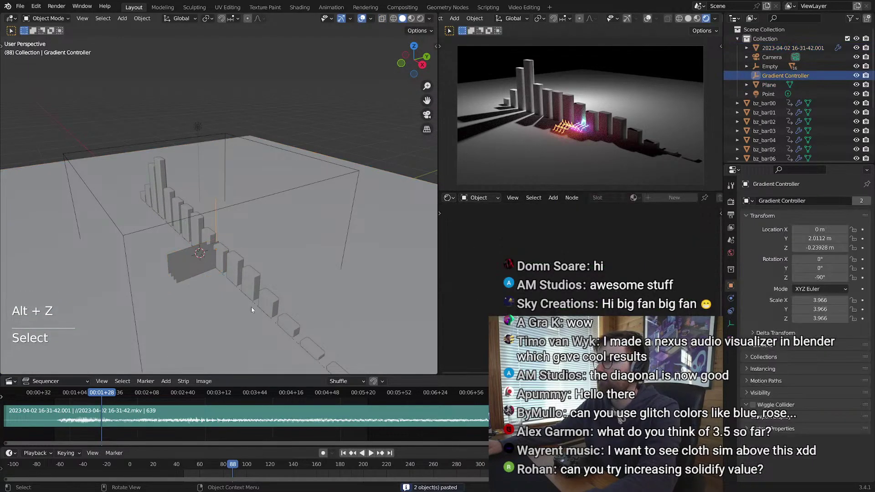
click(206, 242)
shift+click(229, 209)
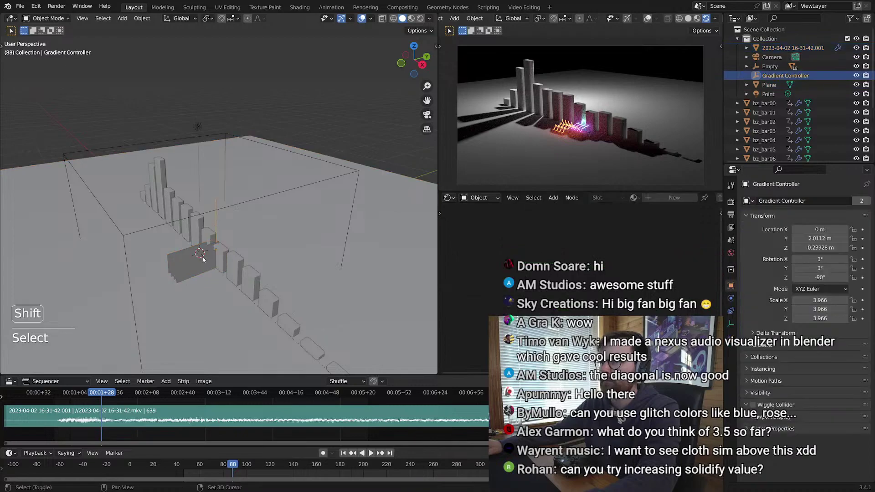
shift+click(196, 265)
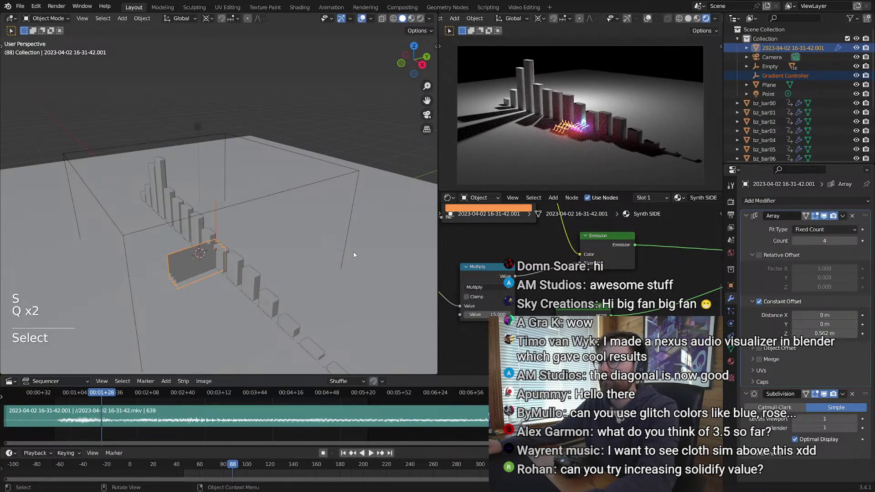
key(s)
right_click(247, 261)
key(q)
middle_drag(246, 261, 350, 277)
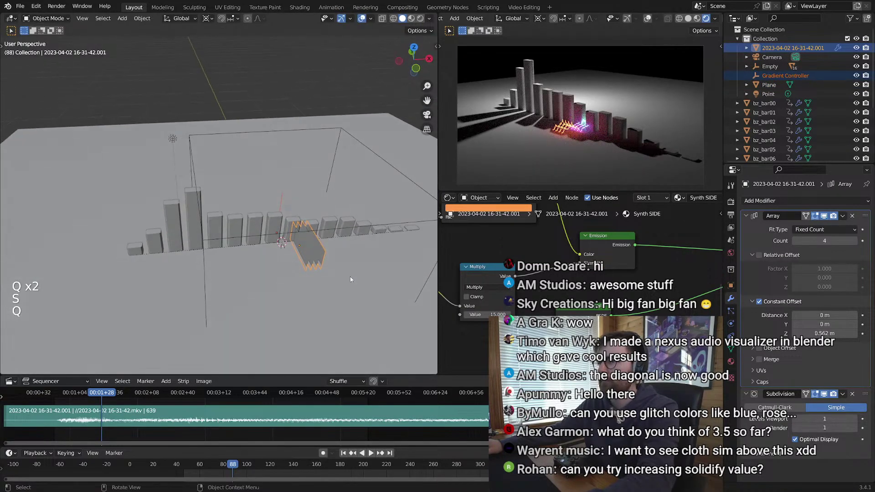
key(q)
key(q)
key(s)
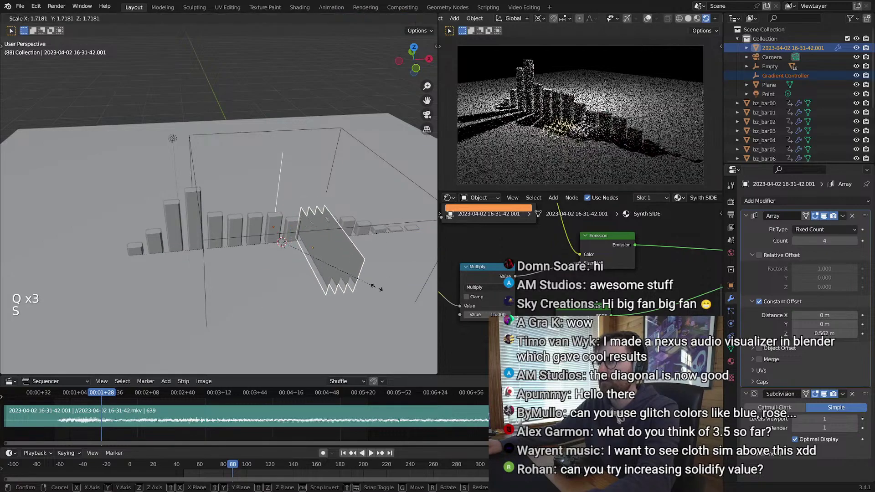
click(316, 254)
Step: Rotate the waveform planes and Gradient Controller from the top view to run parallel to the bars and move them behind the bars
key(KP_7)
key(r)
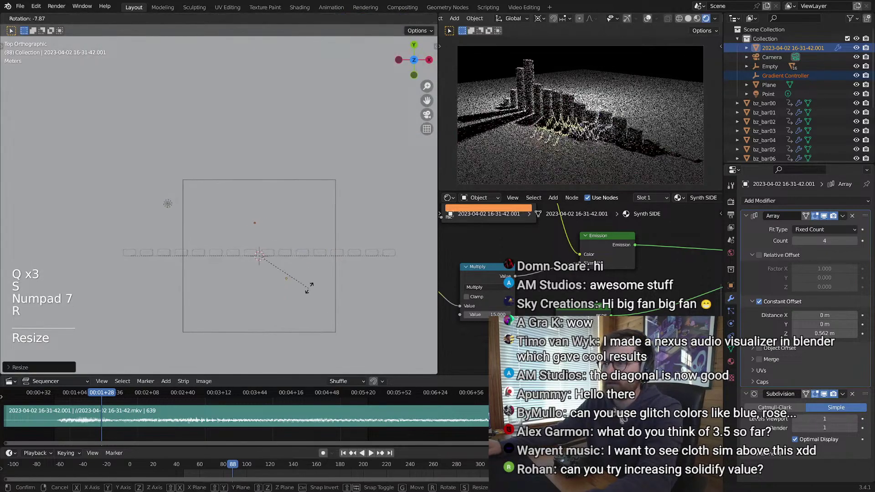
key(ctrl)
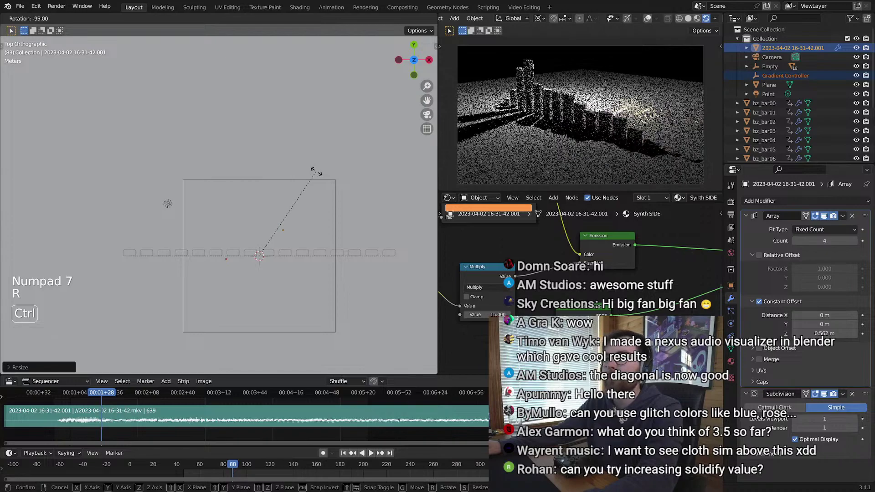
click(326, 263)
key(g)
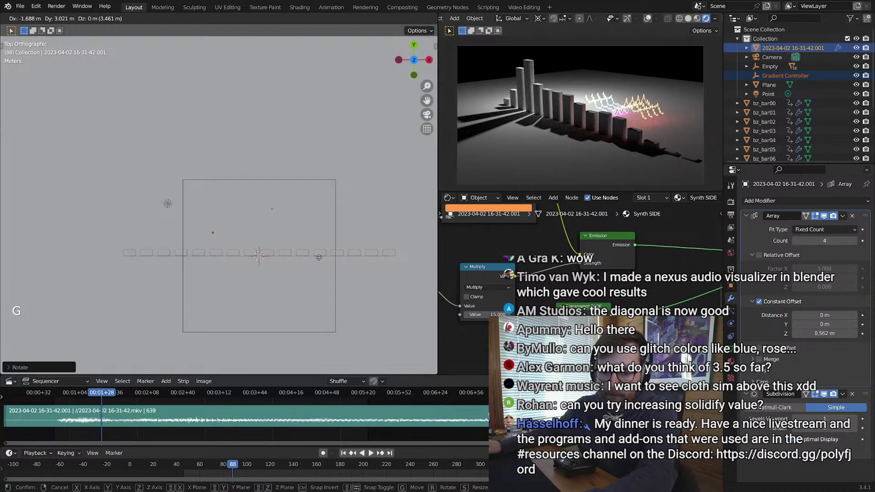
click(319, 248)
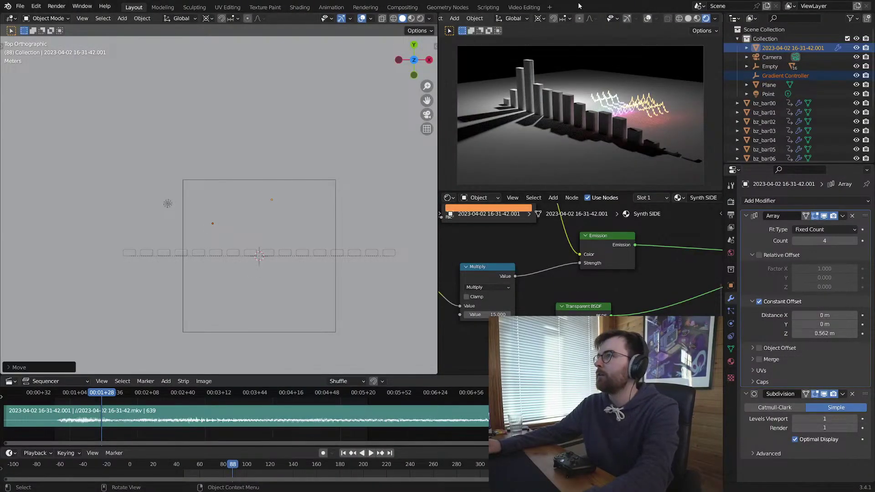
Step: Select only the waveform planes and adjust their height slightly along the Z axis
scroll(261, 253, up, 3)
middle_drag(260, 253, 322, 247)
key(alt+a)
click(301, 203)
key(g)
key(z)
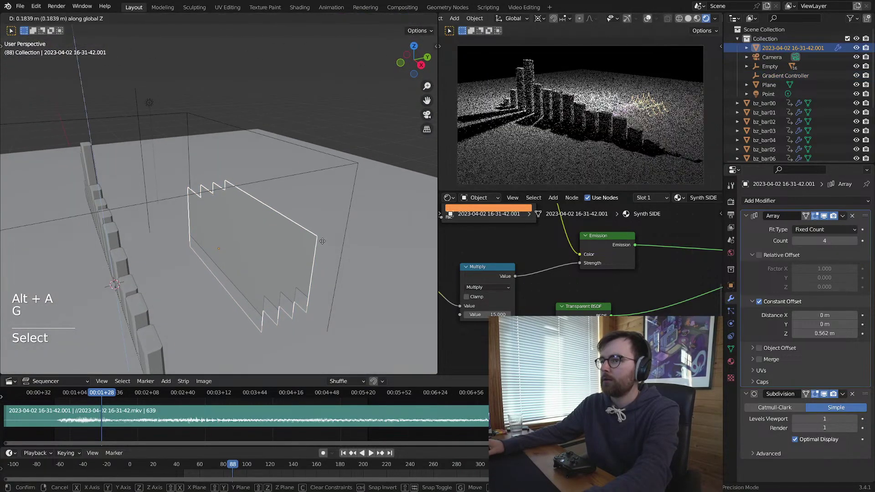
click(322, 242)
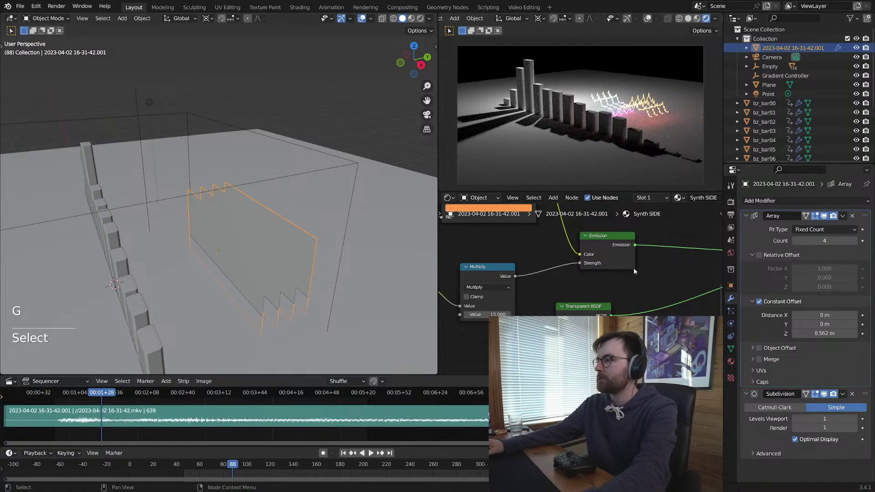
Step: Remove the Array modifier from the waveform planes and save the file
click(733, 352)
click(730, 297)
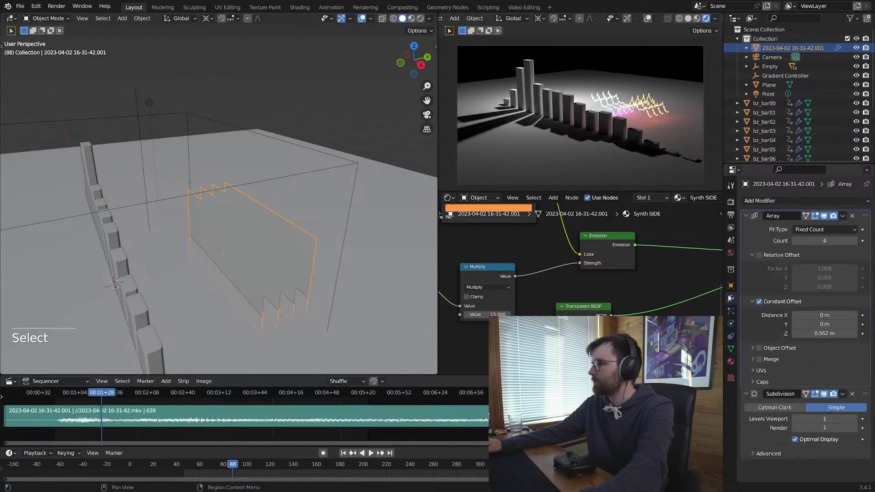
click(852, 216)
key(alt+a)
key(ctrl+s)
Step: Hide the Point light and play the animation to preview the waveform's own glow
middle_drag(195, 250, 159, 146)
click(167, 149)
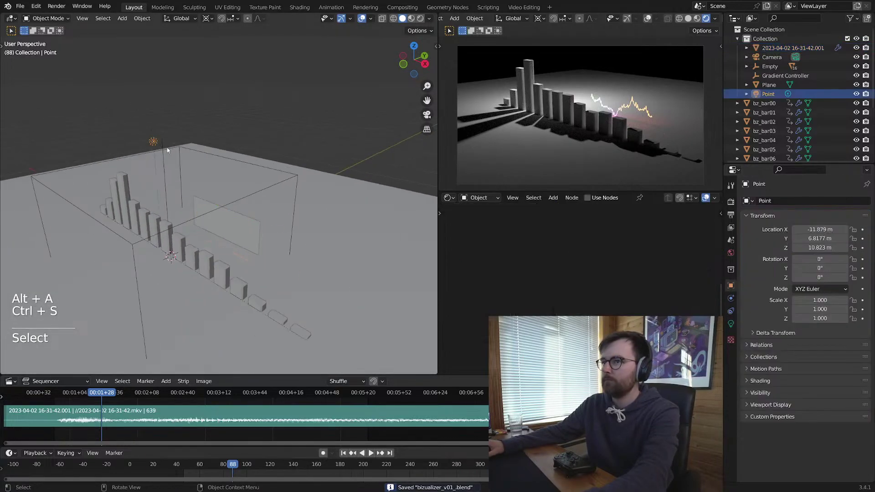
key(h)
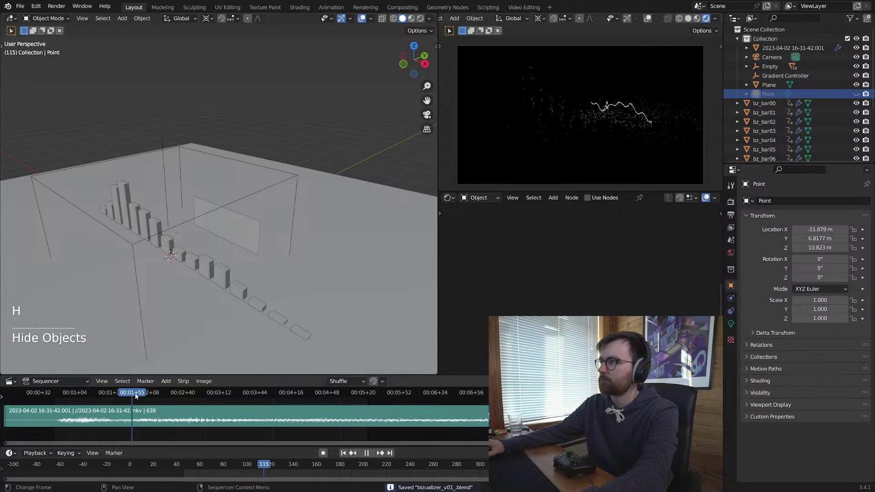
key(space)
Step: Scale the waveform plane up to about 2.8 times its size, raise it behind the bars and preview the animation
click(236, 229)
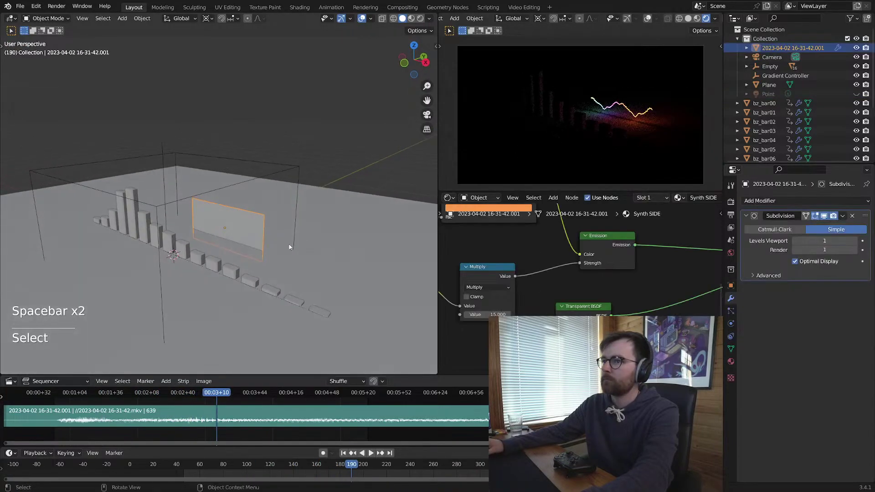
key(s)
key(q)
key(s)
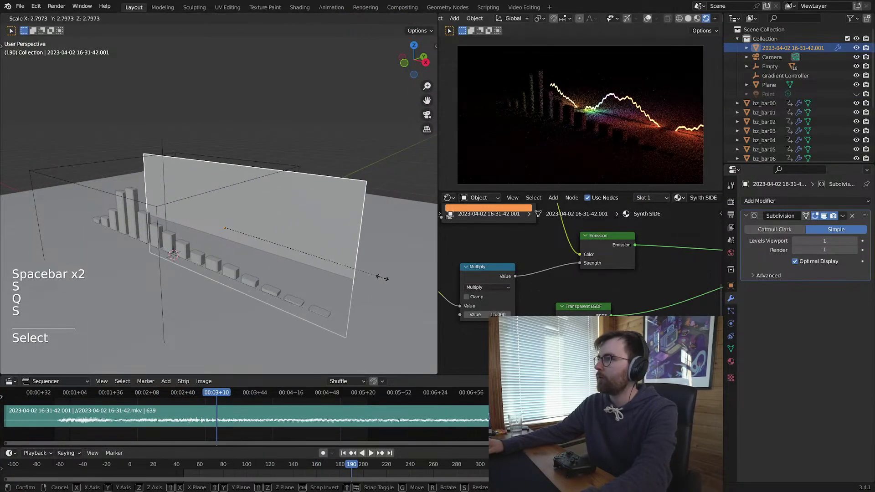
click(347, 269)
key(g)
click(355, 266)
key(space)
key(space)
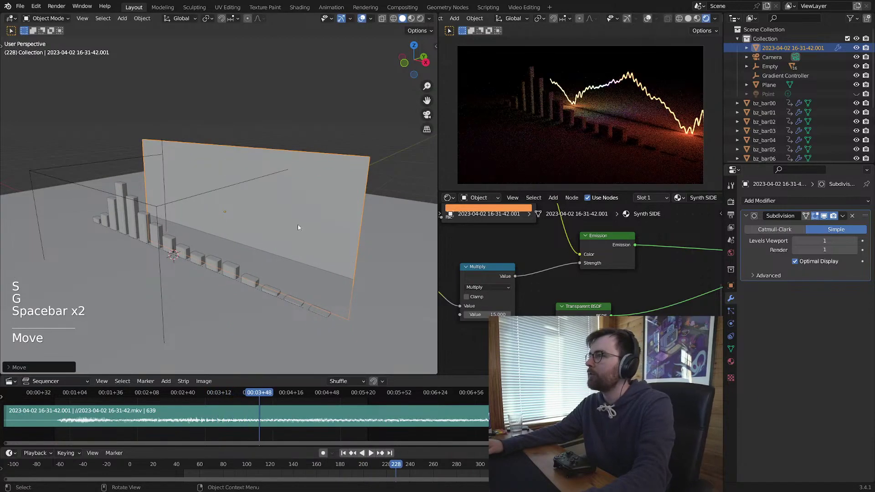
Step: Shift the waveform plane along the X axis towards the tall bars and preview the animation
middle_drag(297, 224, 341, 261)
key(g)
middle_click(335, 262)
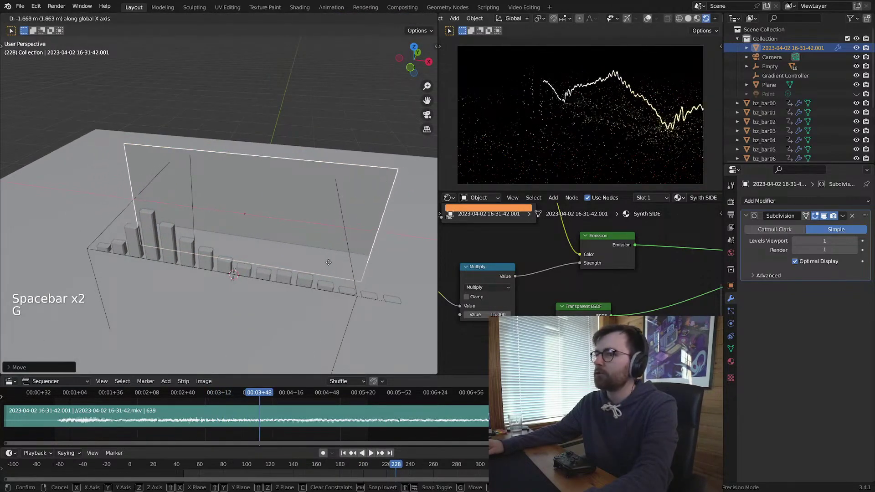
click(341, 251)
key(g)
click(288, 242)
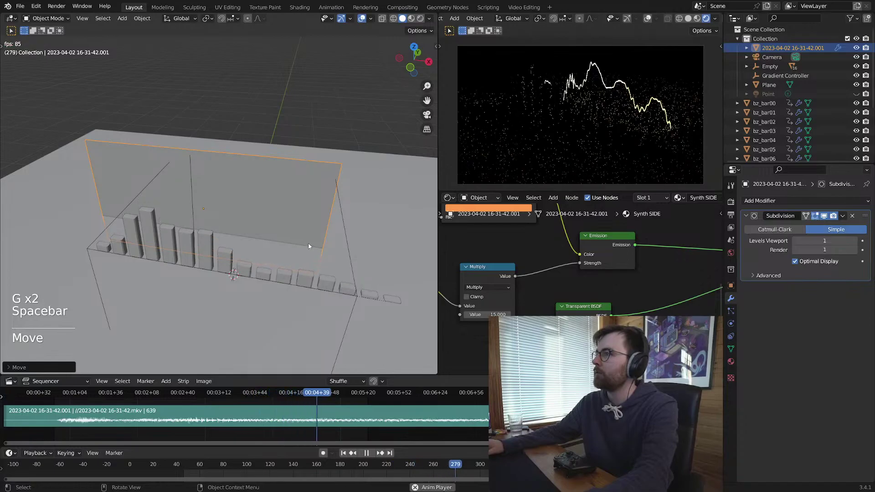
key(space)
Step: Duplicate the waveform plane along the Y axis to the front of the bars and preview the animation
middle_drag(308, 242, 244, 240)
key(shift+d)
key(y)
click(232, 240)
key(space)
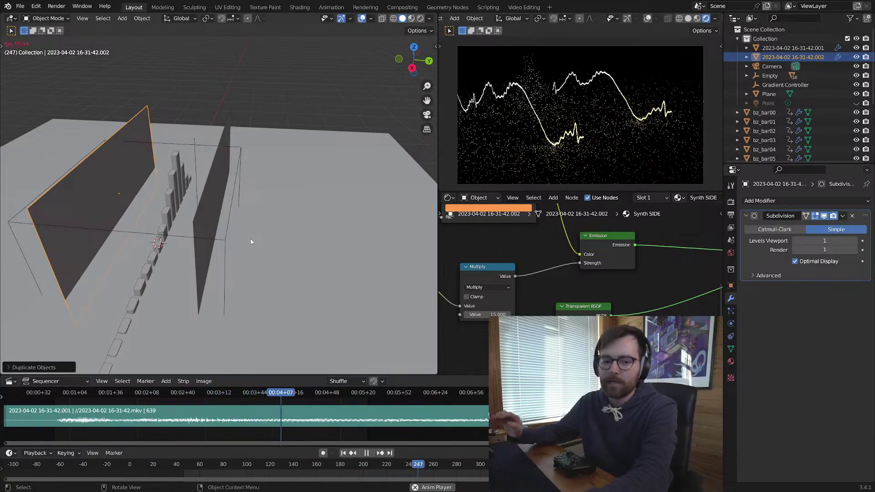
key(space)
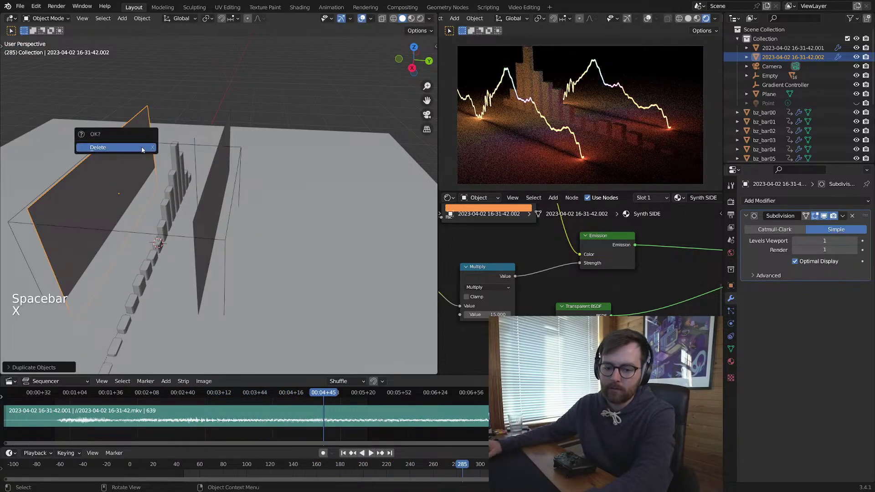
Step: Delete the duplicated waveform plane in front of the bars and save the file
middle_drag(255, 193, 294, 190)
key(alt+a)
key(ctrl+s)
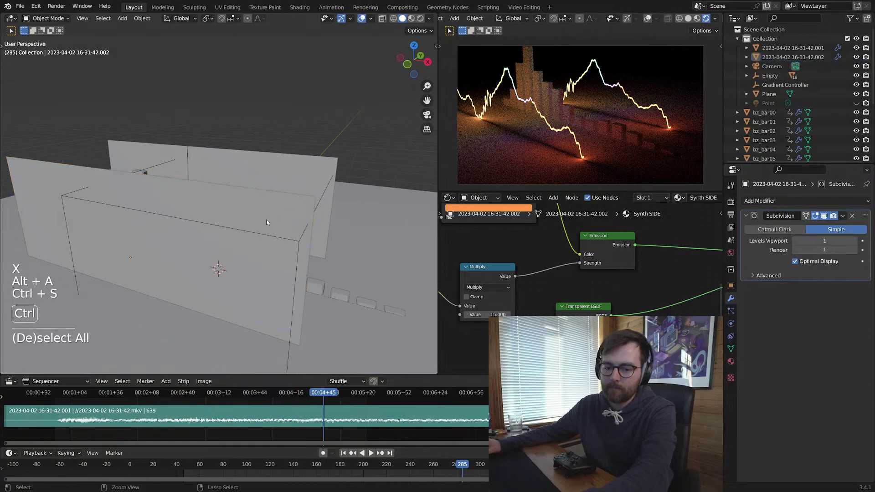
middle_drag(239, 223, 250, 219)
click(250, 170)
middle_drag(250, 170, 233, 223)
key(x)
click(318, 216)
key(alt+a)
key(ctrl+s)
Step: Add an Area light and raise it along the Z axis to about 11.3 m
key(shift+a)
mouse_move(251, 187)
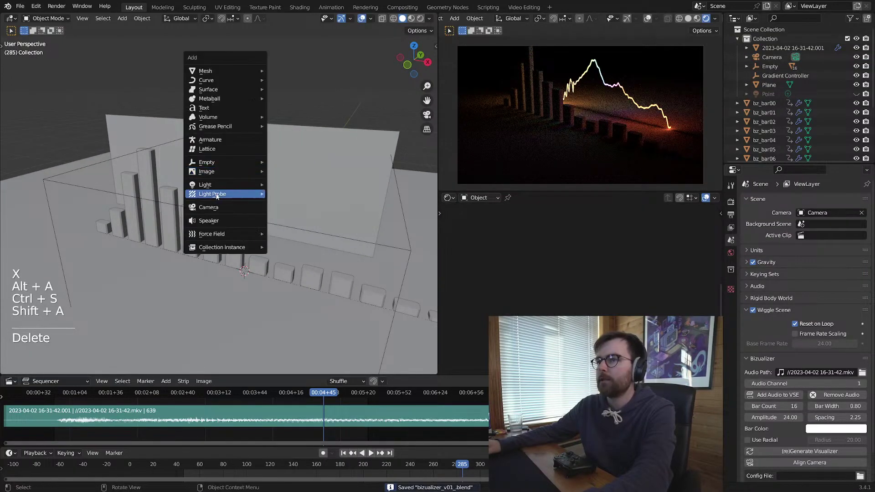
click(287, 214)
key(g)
key(z)
click(275, 160)
Step: Increase the Area light's power and enlarge its size
right_click(275, 160)
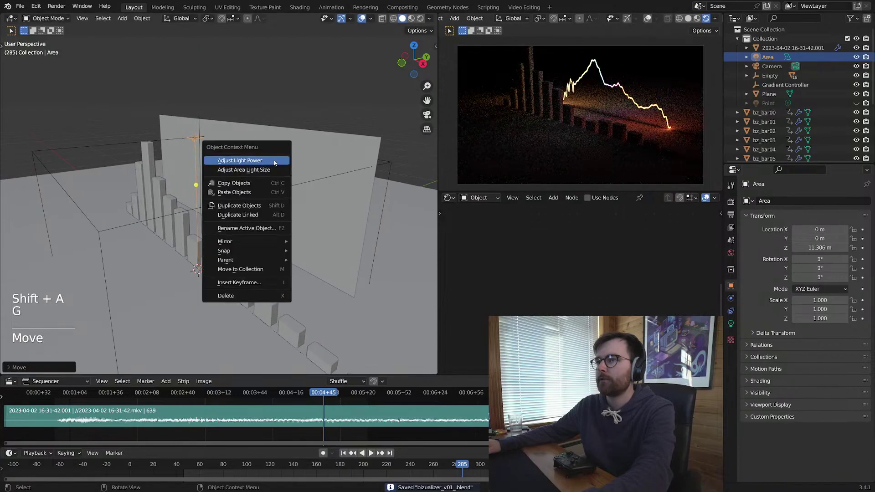
click(275, 160)
click(254, 194)
middle_drag(254, 194, 375, 203)
right_click(374, 203)
click(364, 194)
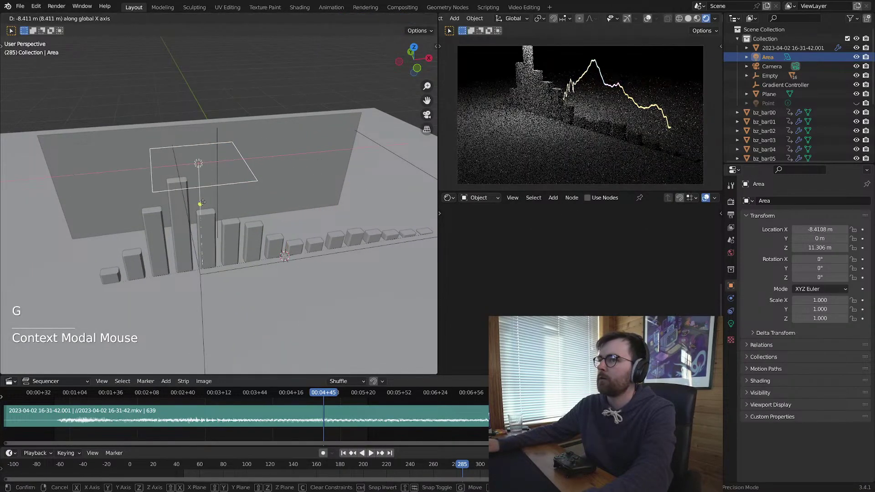
Step: Move the Area light along the X axis until it sits above the tallest bars
key(g)
key(g)
click(255, 149)
Step: Check the waveform plane in Material Preview, save the file and switch the main viewport to Rendered shading
middle_drag(256, 149, 297, 166)
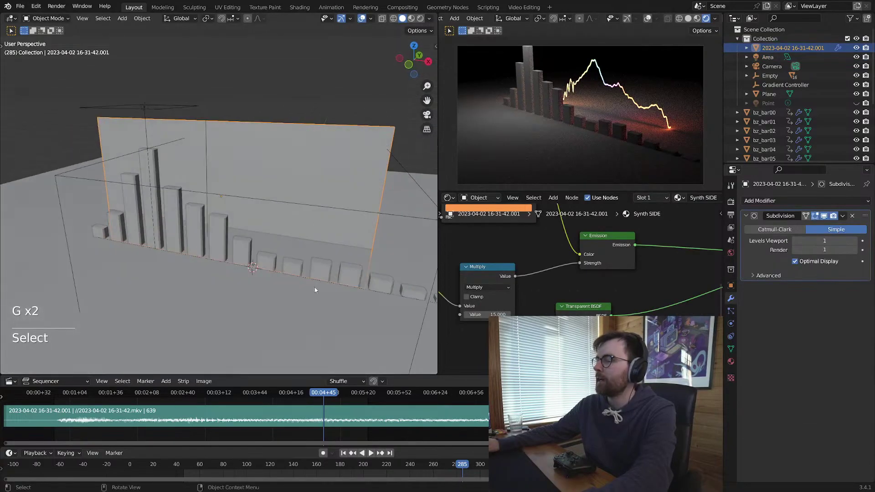
key(z)
middle_drag(272, 279, 267, 267)
key(alt+z)
key(z)
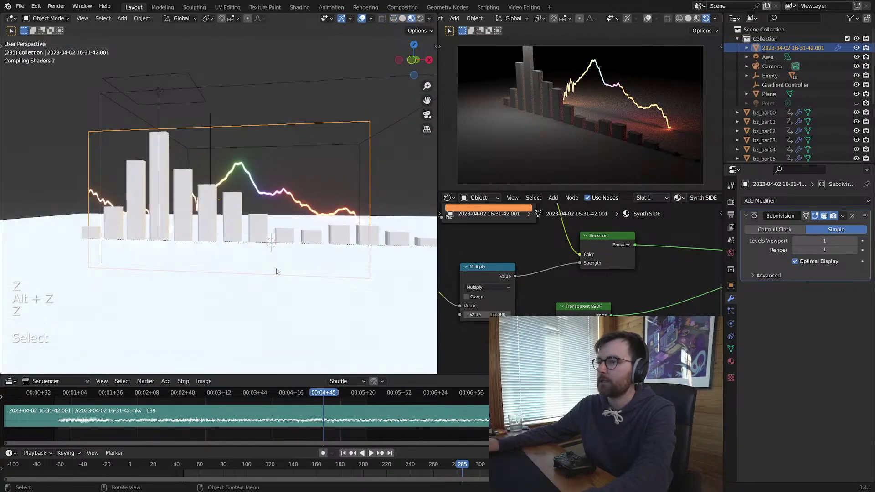
key(ctrl+s)
key(z)
Step: Reposition the waveform plane behind the bars, preview the animation and save the file
key(g)
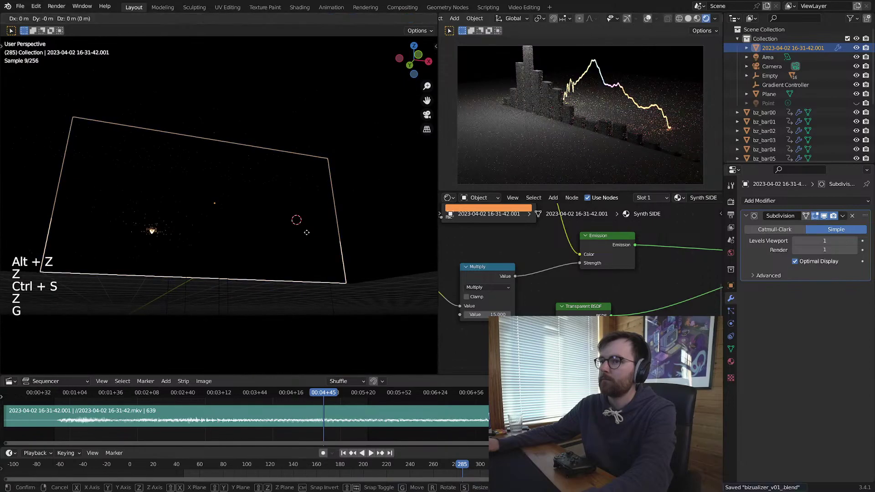
click(302, 225)
key(space)
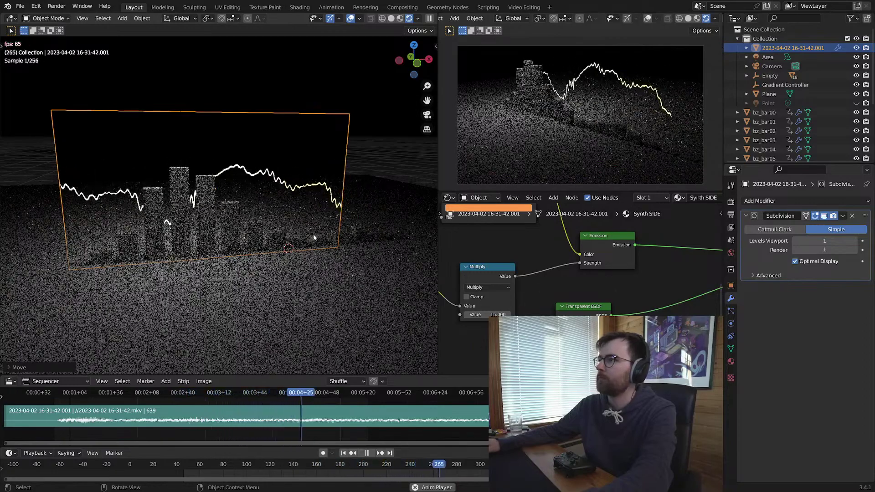
key(space)
middle_drag(308, 196, 282, 252)
key(alt+a)
key(ctrl+s)
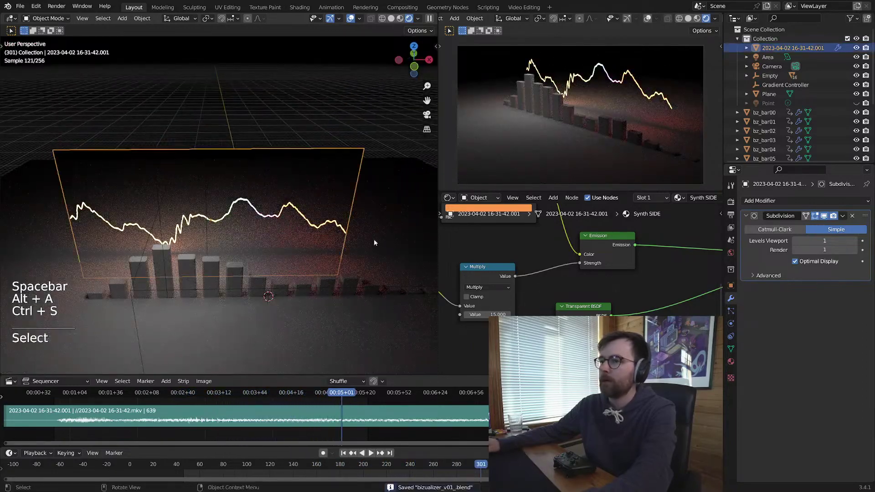
Step: Scale the waveform plane down to a small strip and move it beyond the low-frequency end of the bars
key(s)
key(g)
click(86, 232)
Step: Add an Array modifier to the waveform plane with relative offset X 0, Y -1 and a count of 15
click(807, 201)
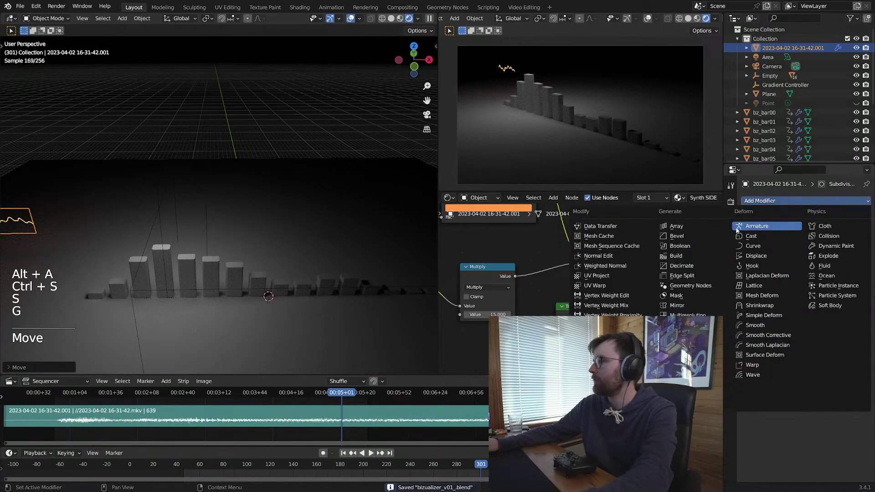
click(676, 226)
shift+middle_drag(273, 237, 380, 243)
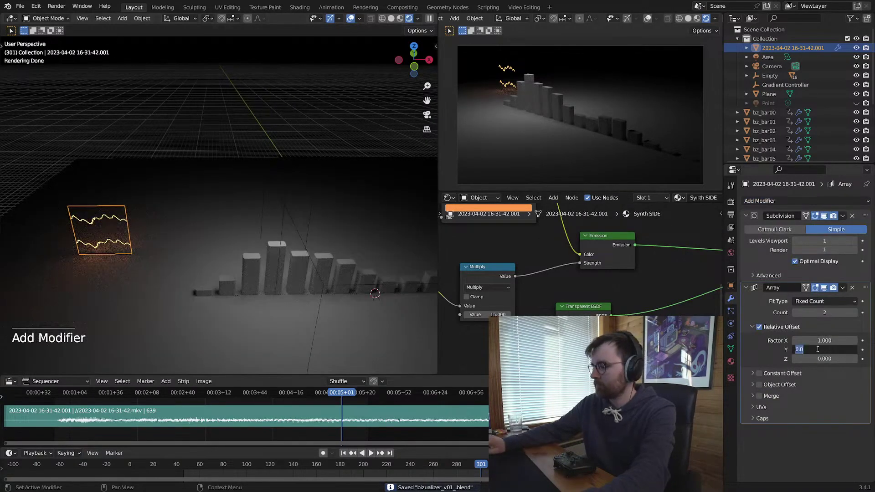
text(1)
key(shift+Tab)
text(0)
key(Return)
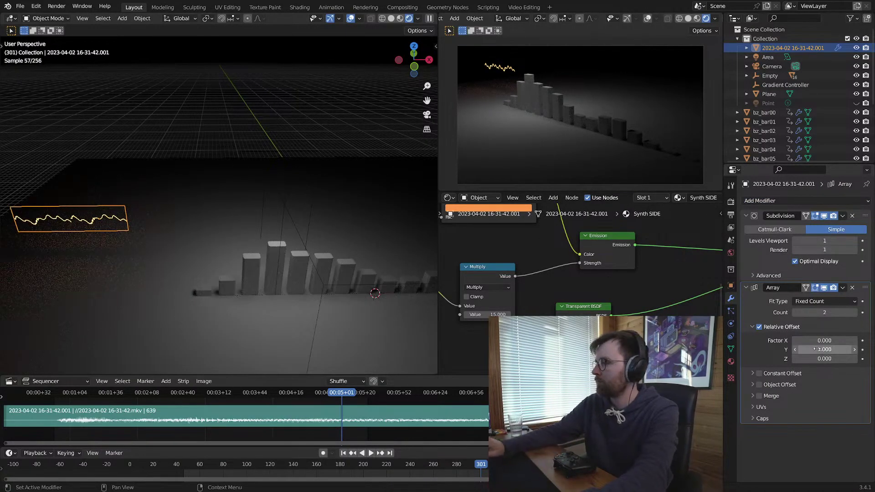
key(minus)
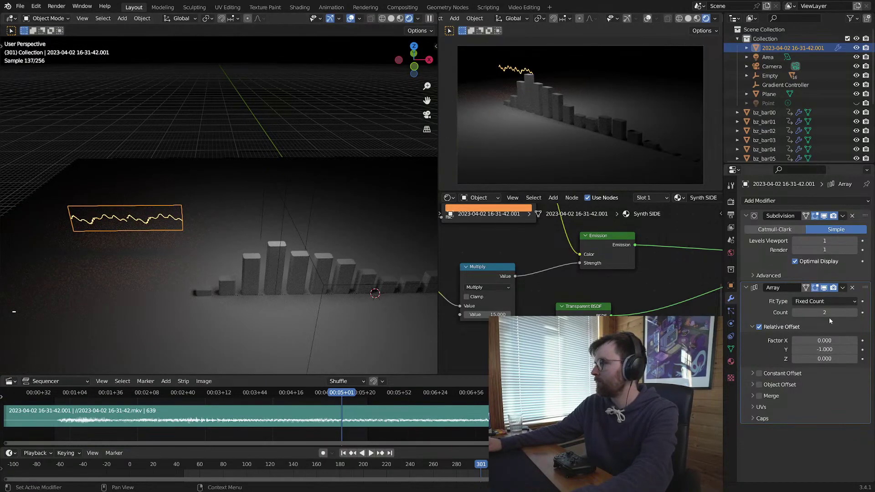
drag(830, 314, 855, 314)
Step: Slide the arrayed waveform plane along the X axis so it spans behind all the bars and preview the animation
key(g)
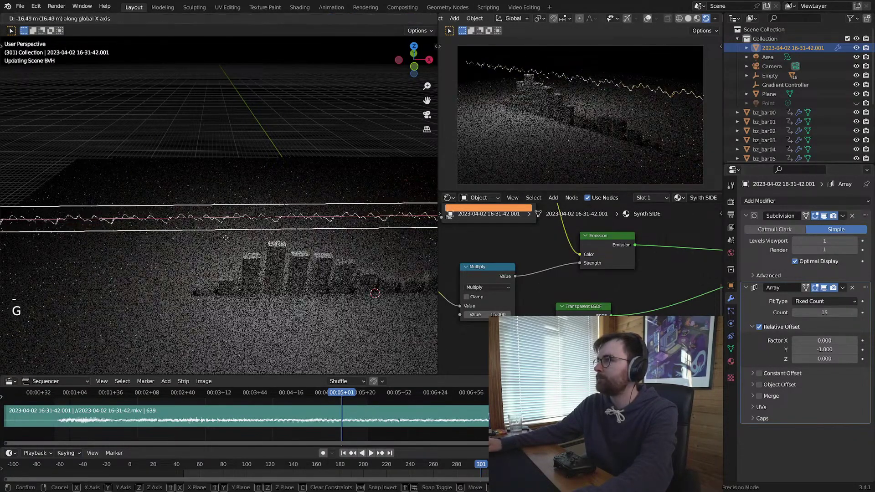
key(space)
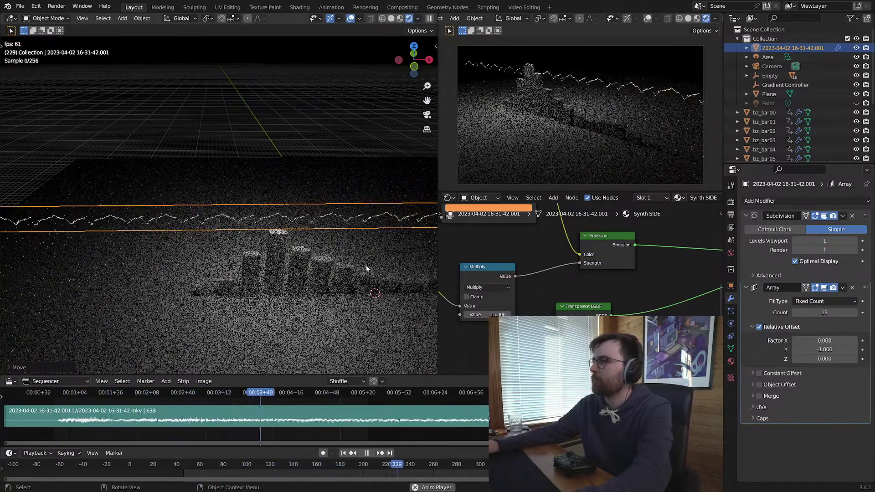
key(space)
Step: Extrude the ground plane's far edge, behind the waveform, straight up into a backdrop wall
click(343, 261)
middle_drag(341, 276, 291, 263)
key(Tab)
key(2)
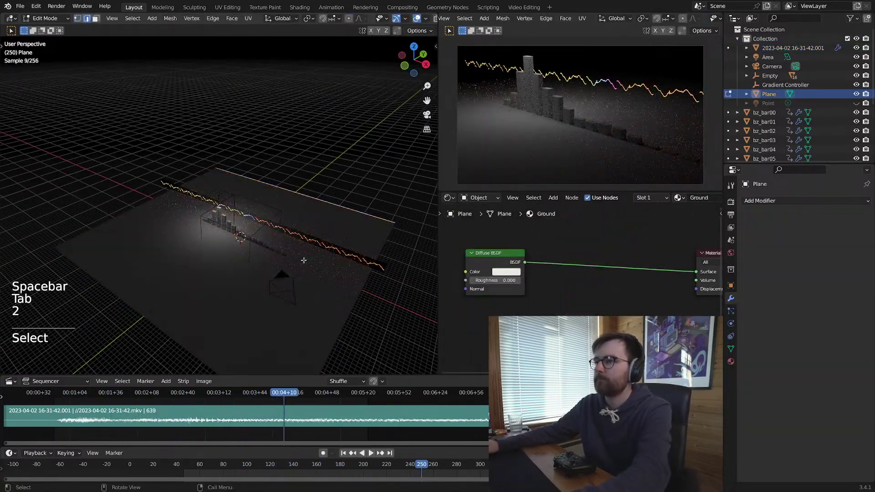
key(e)
click(156, 205)
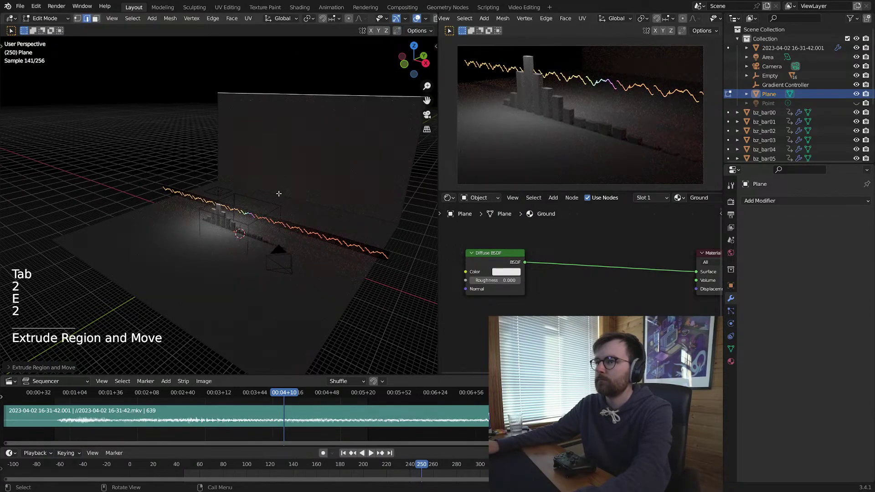
Step: Bevel the edge between ground and wall into a wide multi-segment curve, shade the plane smooth and save the file
key(ctrl+b)
click(319, 273)
key(Tab)
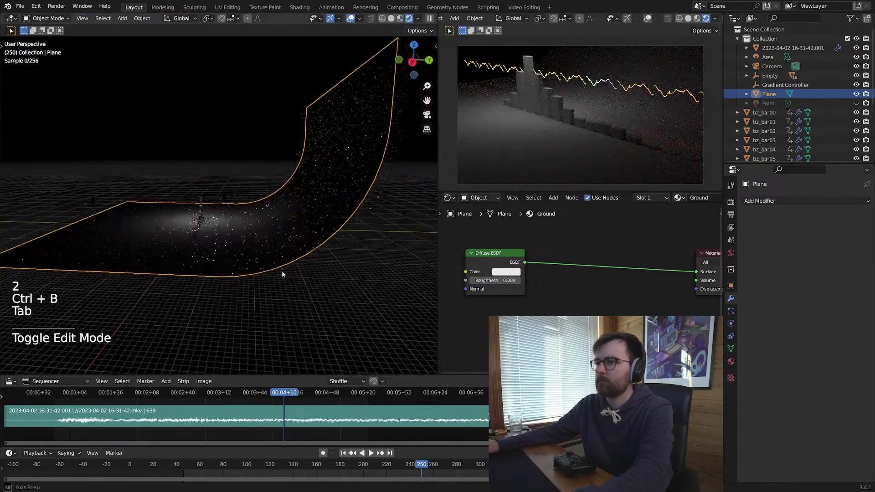
right_click(282, 273)
click(297, 273)
key(alt+a)
key(ctrl+s)
Step: Shift the curved backdrop sideways, scale up all its geometry in Edit Mode and save the file
middle_drag(244, 291, 334, 286)
click(334, 287)
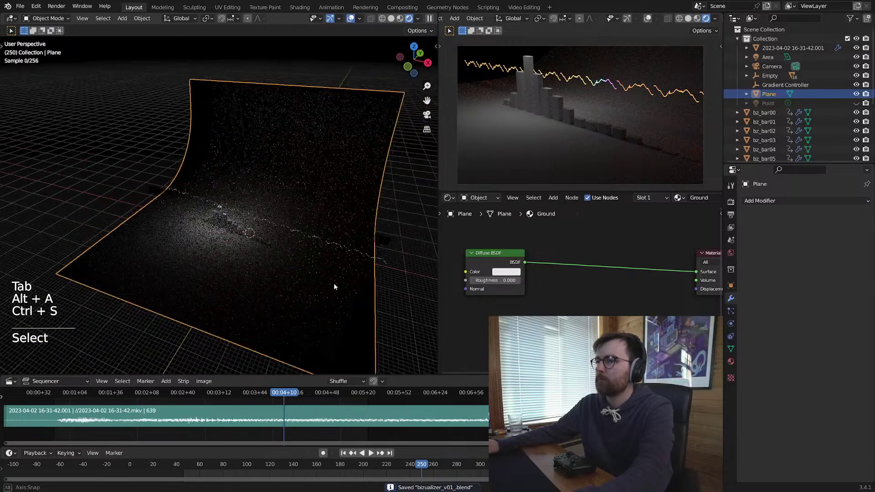
key(g)
key(Tab)
key(a)
key(s)
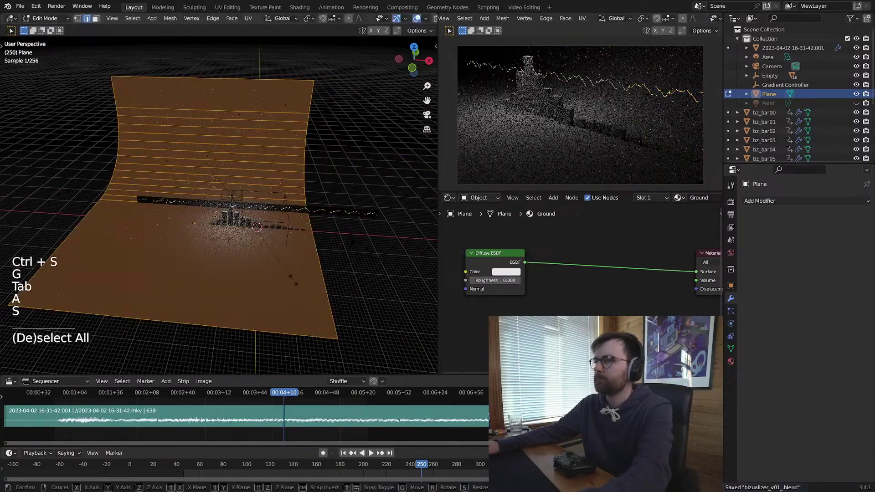
click(382, 277)
key(Tab)
key(alt+a)
key(ctrl+s)
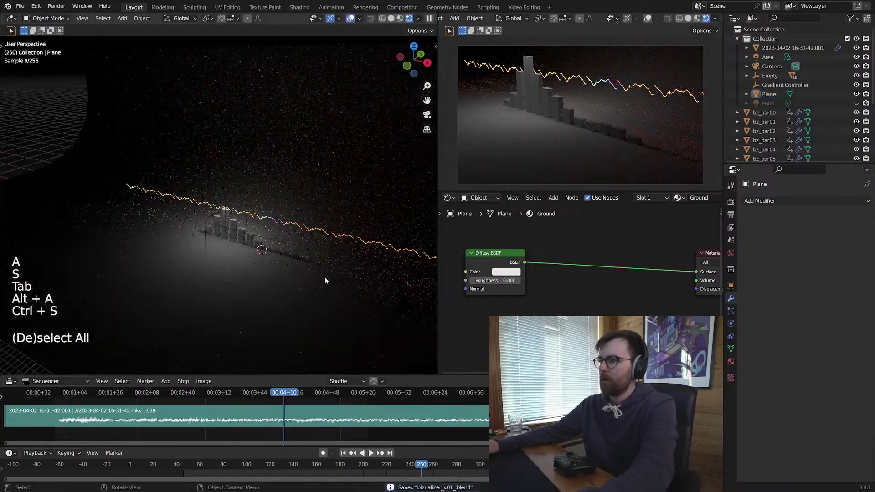
Step: Select the camera and pick its depth-of-field distance in the camera view
shift+middle_drag(325, 280, 303, 254)
click(305, 269)
right_click(505, 97)
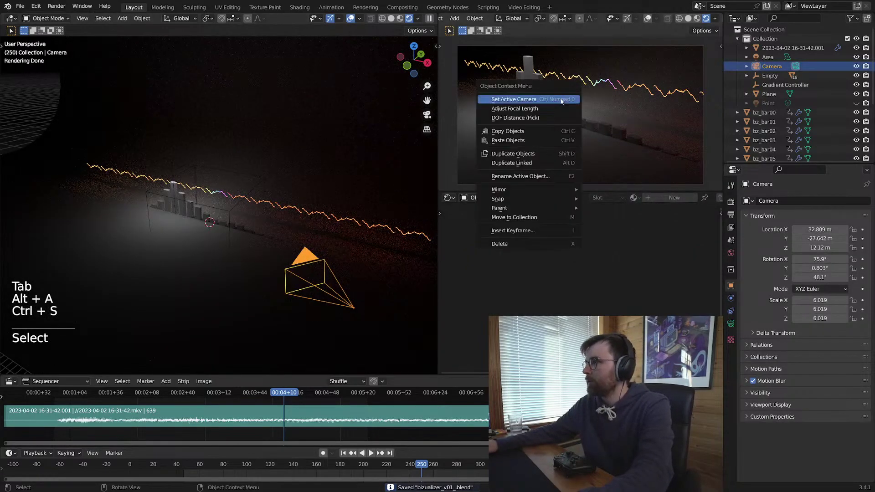
click(517, 117)
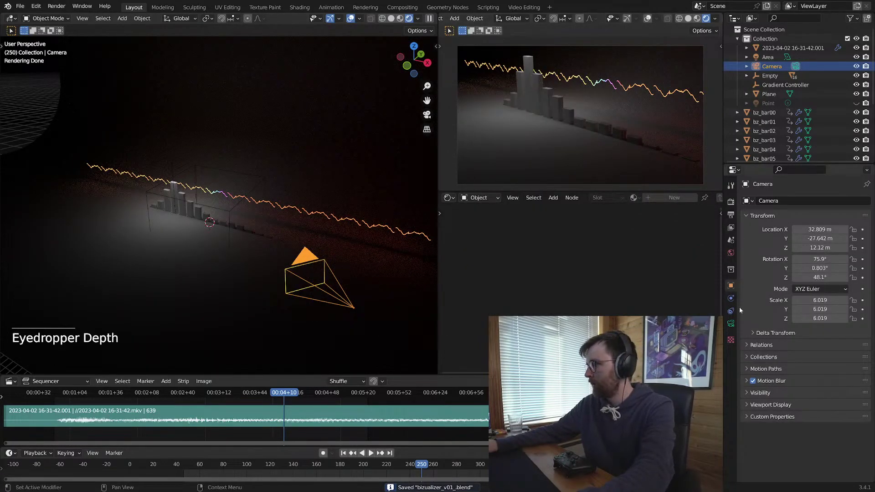
Step: Enable depth of field on the camera and lower the aperture F-Stop to nearly zero, displayed as 0.0
click(730, 323)
click(753, 365)
click(806, 412)
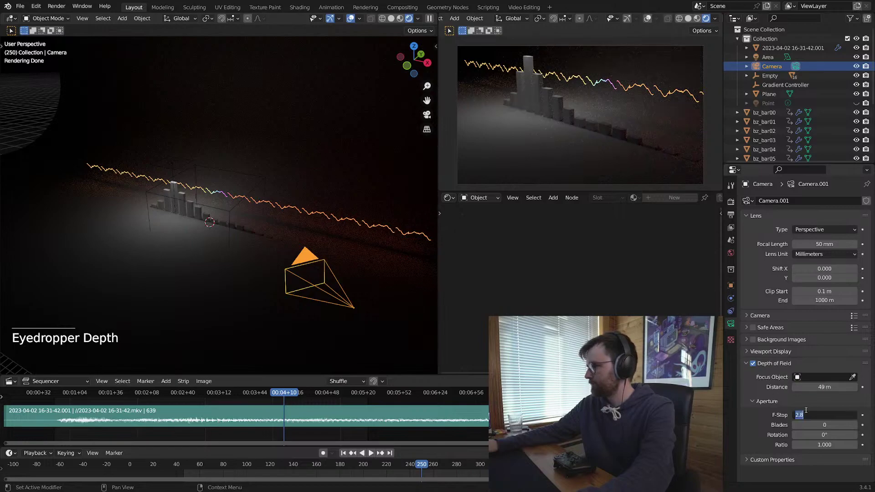
text(0.1)
key(Return)
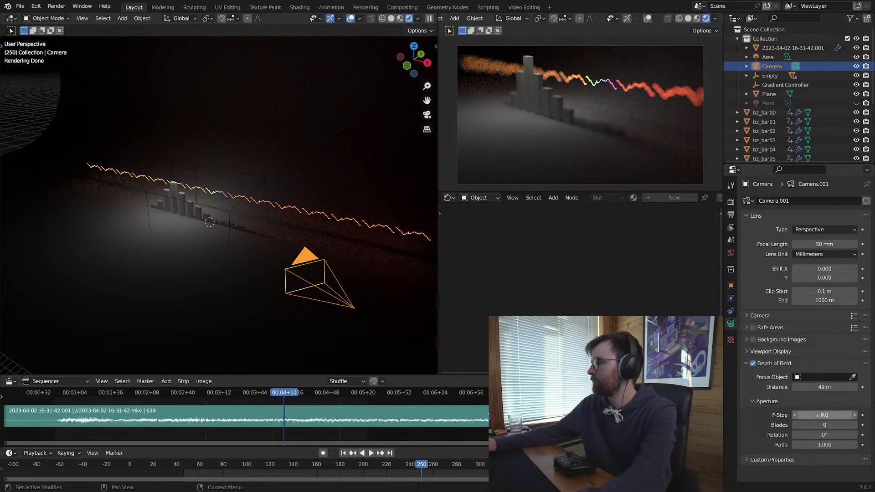
key(Return)
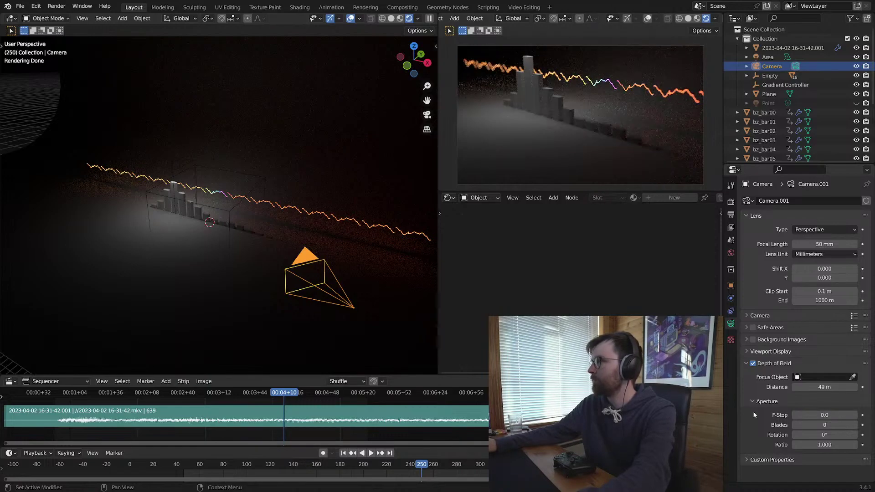
Step: Save the file and play the animation to check the depth-of-field blur in the camera view
key(alt+a)
key(ctrl+s)
key(space)
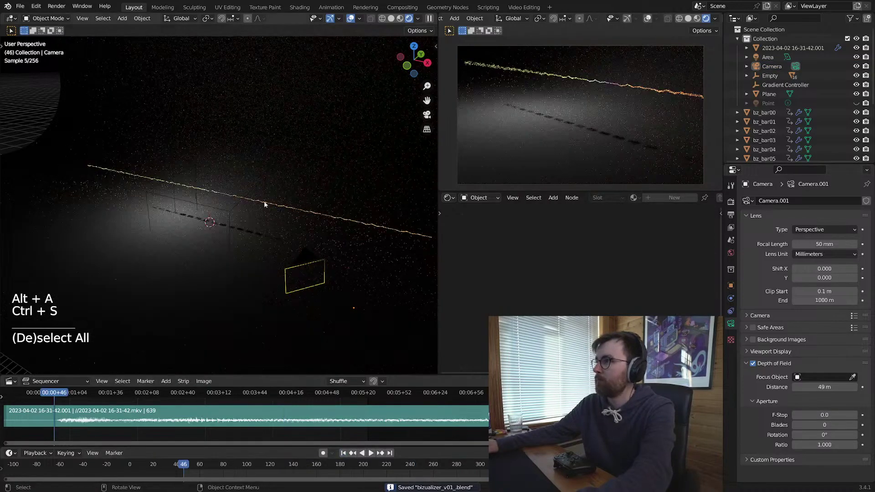
key(space)
Step: Reaim the camera with a small trackball rotation, save the file and preview the animation
click(300, 258)
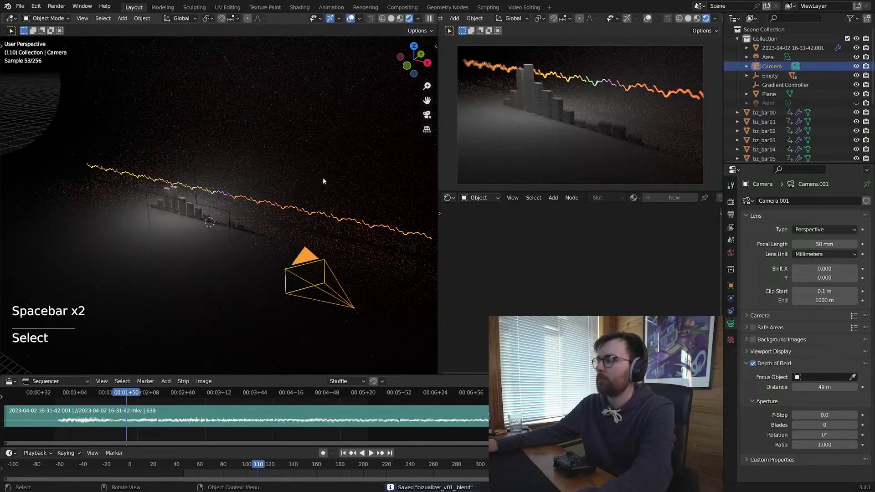
key(r)
key(r)
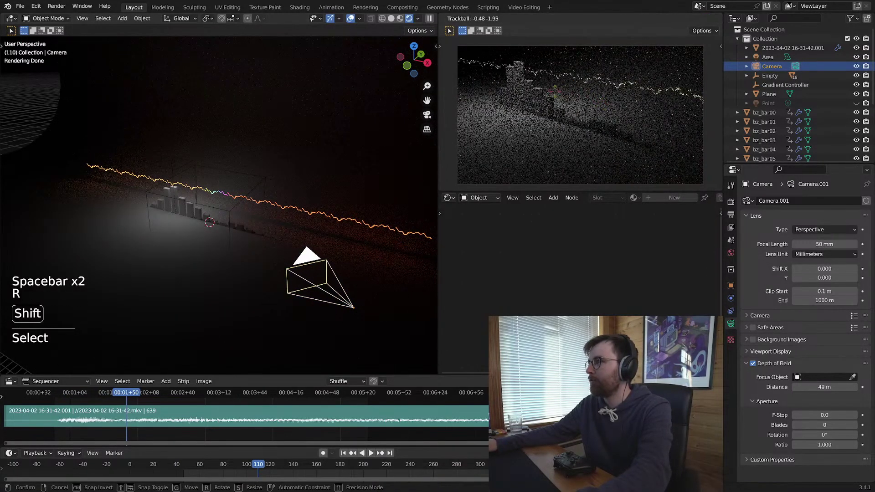
click(548, 93)
key(alt+a)
click(310, 238)
key(ctrl+s)
key(space)
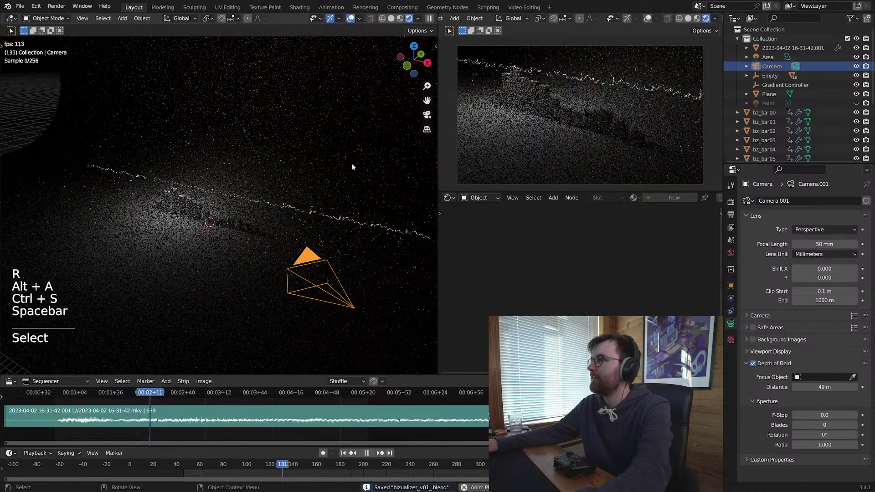
key(space)
Step: Fine-tune the camera's tilt around its local X axis and play the animation
key(r)
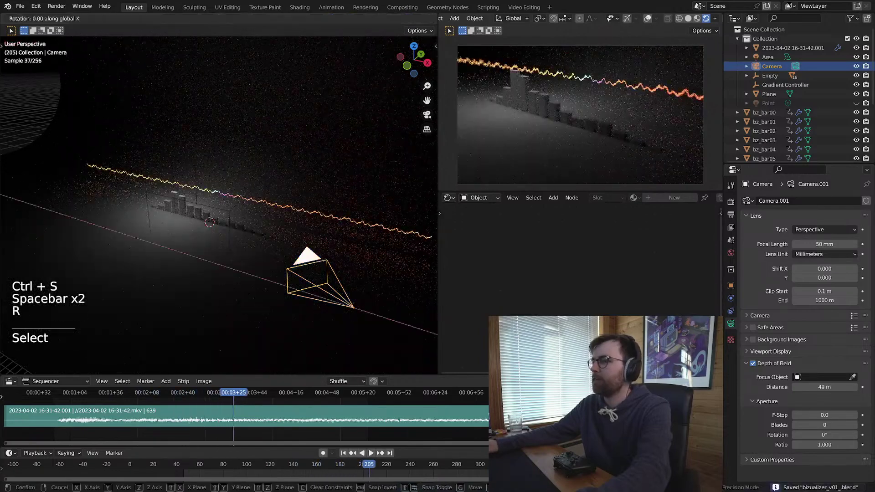
click(344, 341)
key(r)
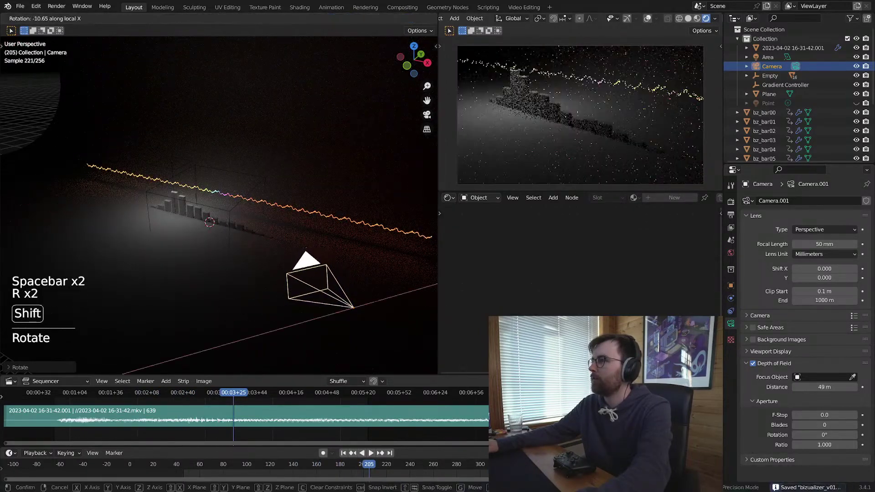
click(168, 4)
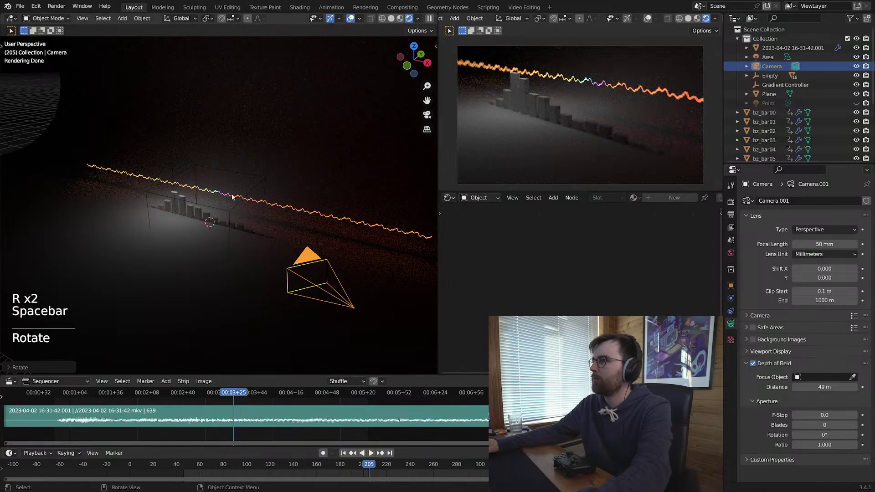
key(space)
key(space)
Step: Scale the waveform plane's geometry along Z by about 3.4 in Edit Mode and raise the object slightly
click(266, 216)
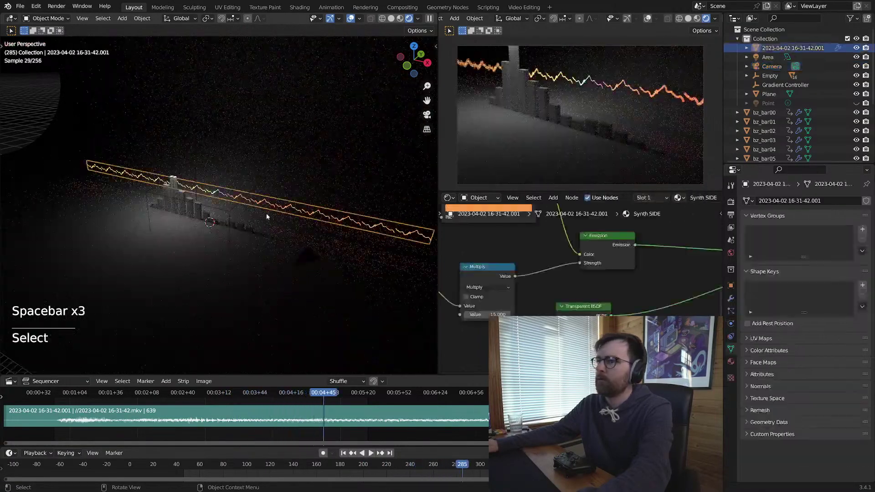
key(Tab)
key(a)
key(s)
key(z)
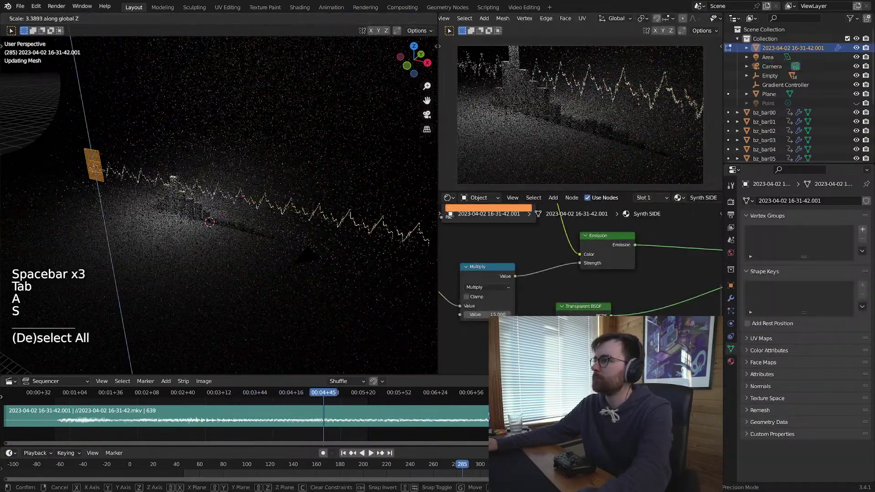
click(341, 252)
key(Tab)
key(g)
click(330, 251)
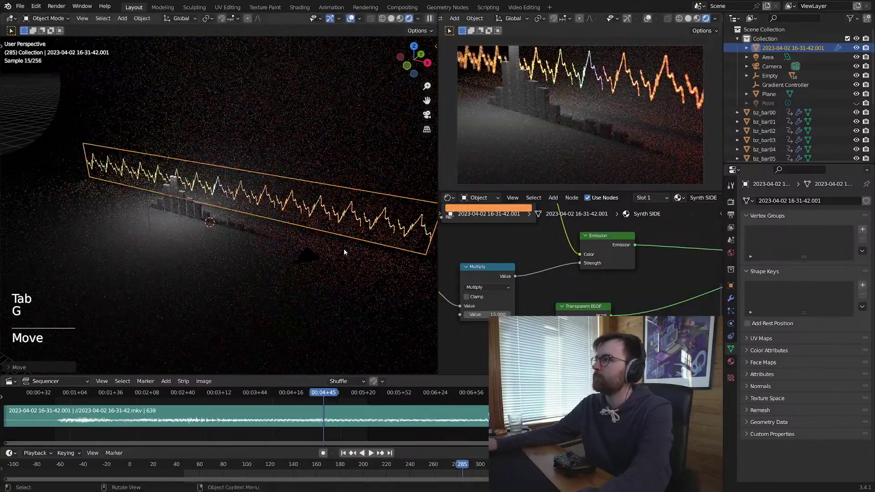
Step: Play the animation to check the taller waveform and save the file
key(alt+a)
key(ctrl+s)
key(space)
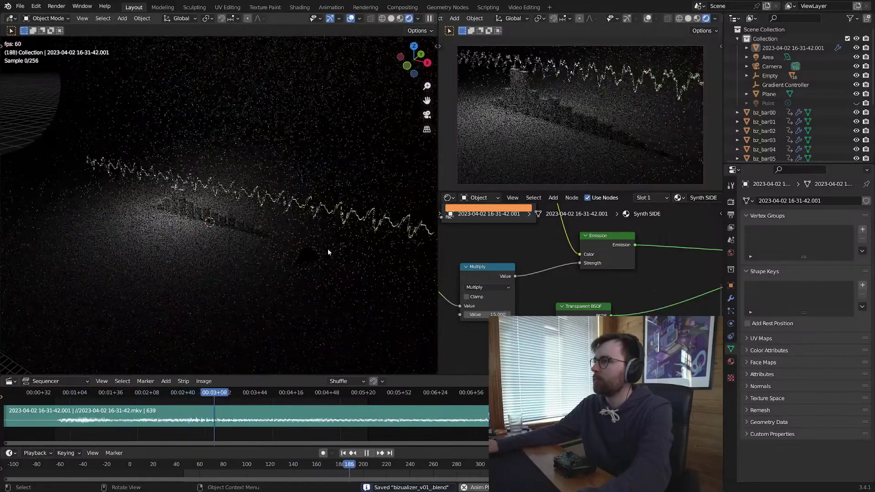
key(space)
key(alt+a)
key(ctrl+s)
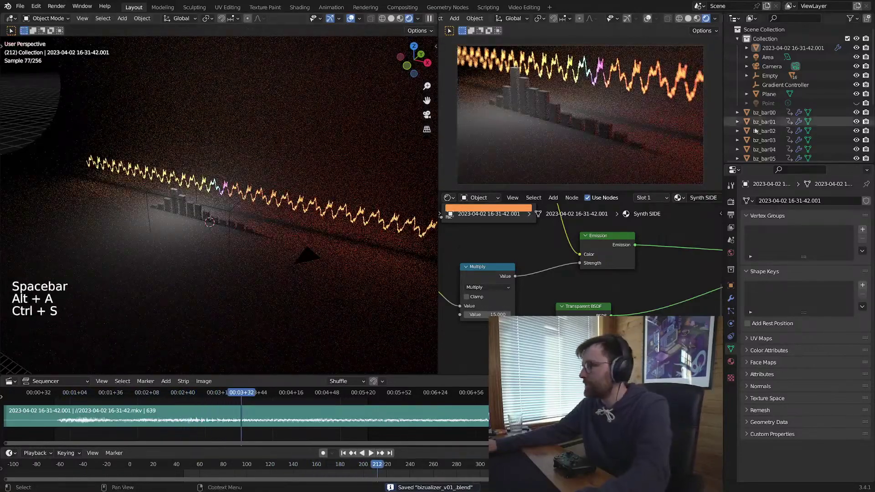
Step: Set the render Max Samples to 64 with Denoise kept on, and open the output settings
click(730, 201)
key(ctrl+s)
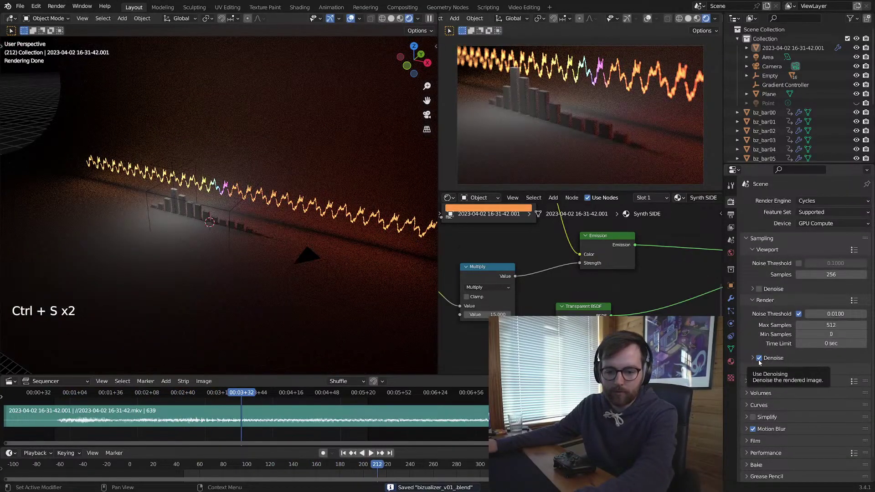
key(ctrl+s)
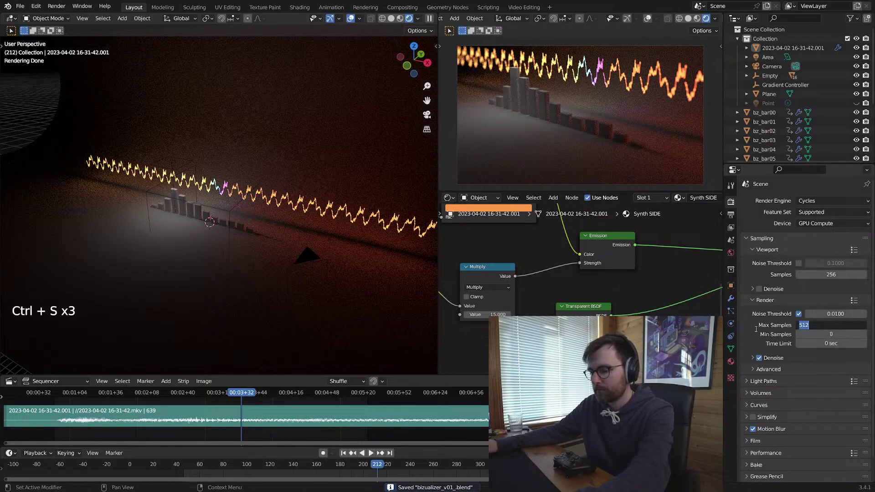
click(731, 218)
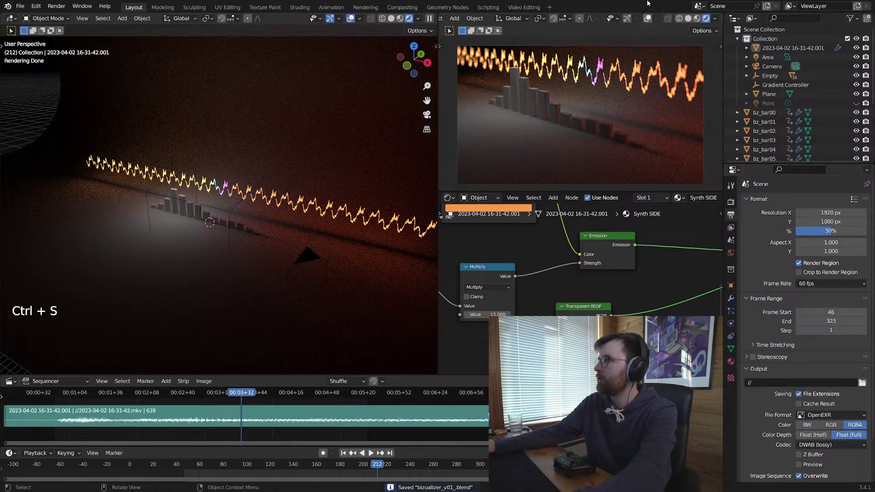
Step: Save the file, test-render the current frame and close the render window
key(ctrl+s)
key(F12)
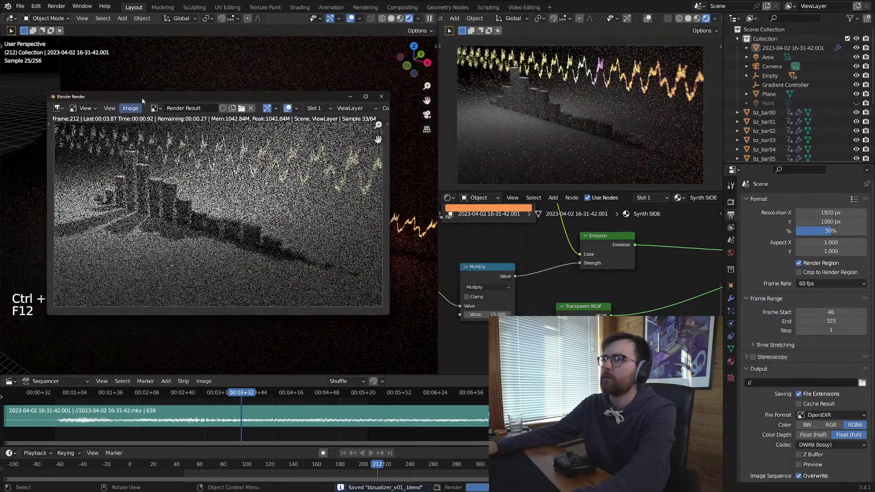
click(382, 97)
Step: Unhide the hidden Point light above the bars and delete it
key(alt+h)
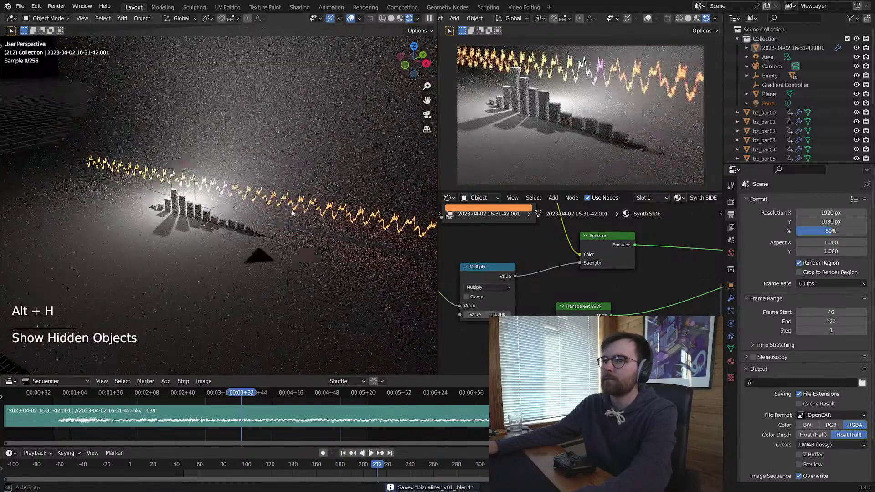
key(alt+a)
key(ctrl+s)
click(190, 161)
click(190, 160)
key(x)
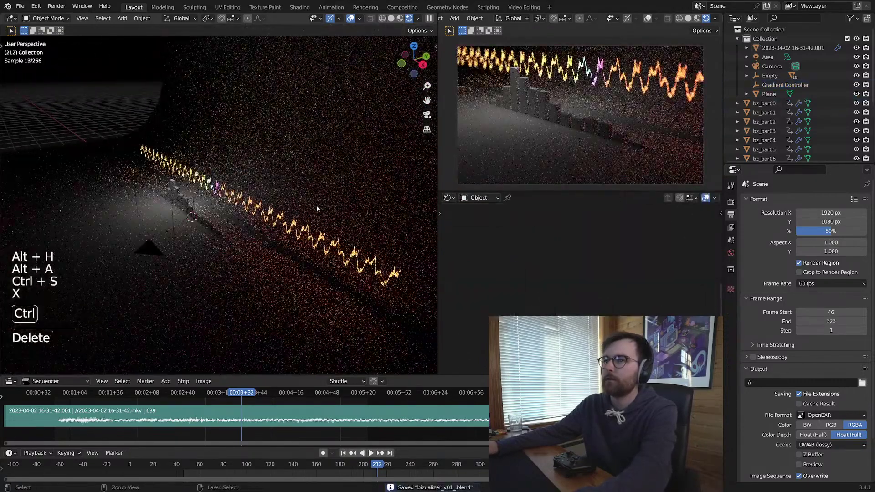
Step: Save the file and render the current frame again, enlarging the render window to inspect the image before closing it
key(ctrl+s)
key(F12)
drag(319, 94, 287, 104)
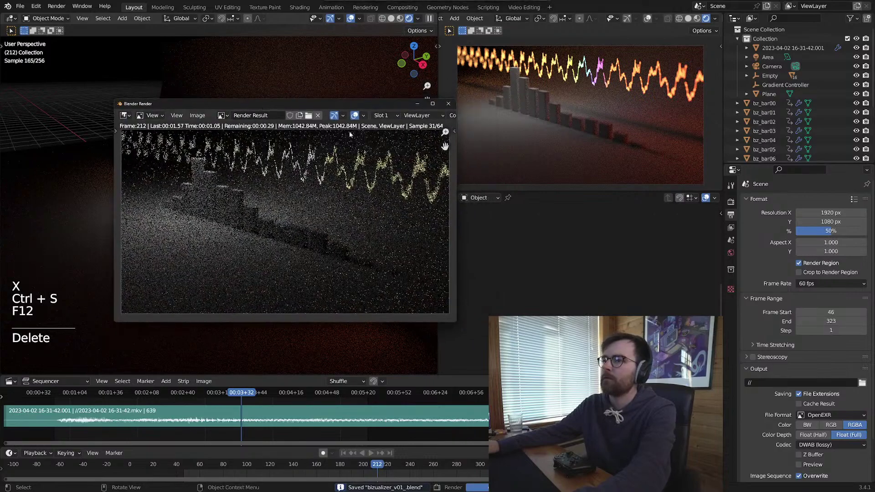
drag(386, 104, 370, 79)
drag(439, 297, 561, 356)
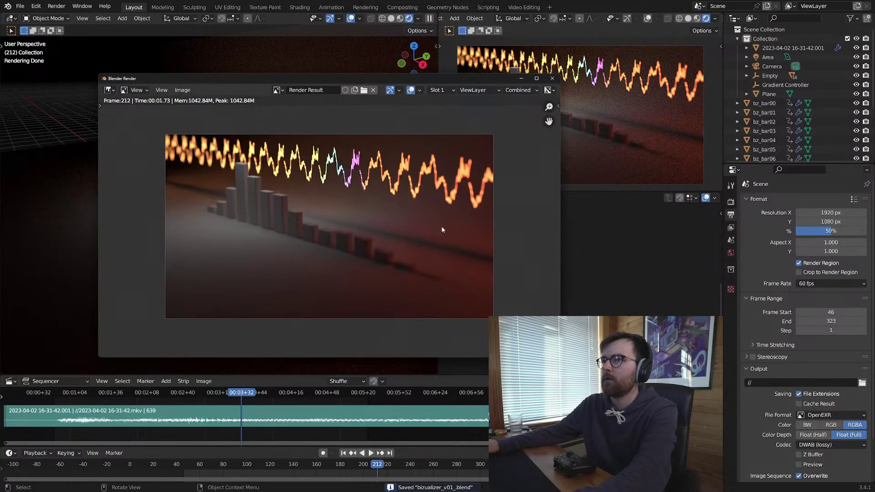
click(553, 79)
key(ctrl+s)
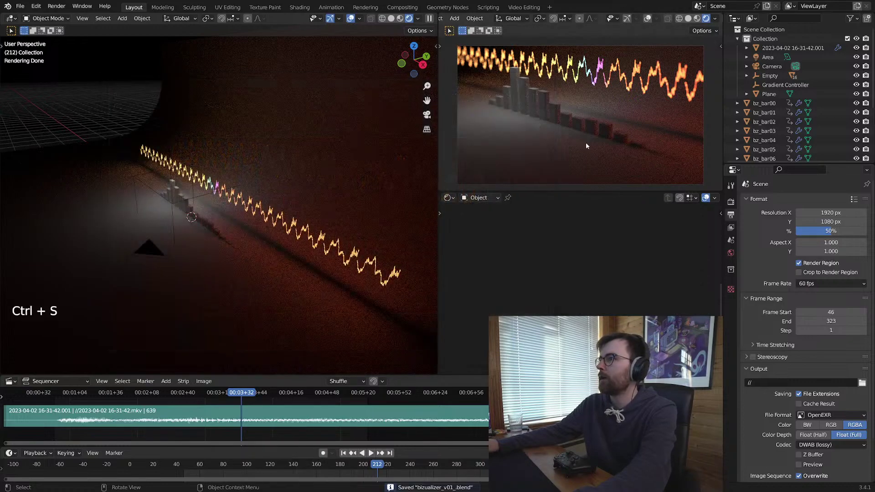
Step: Set the scene's color management View Transform to Filmic and save the file
click(731, 204)
click(773, 476)
scroll(784, 456, down, 4)
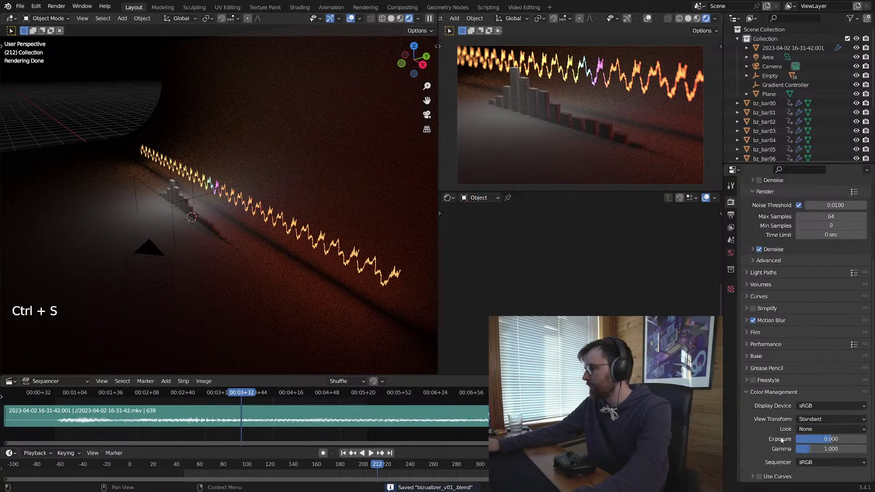
click(815, 418)
click(807, 440)
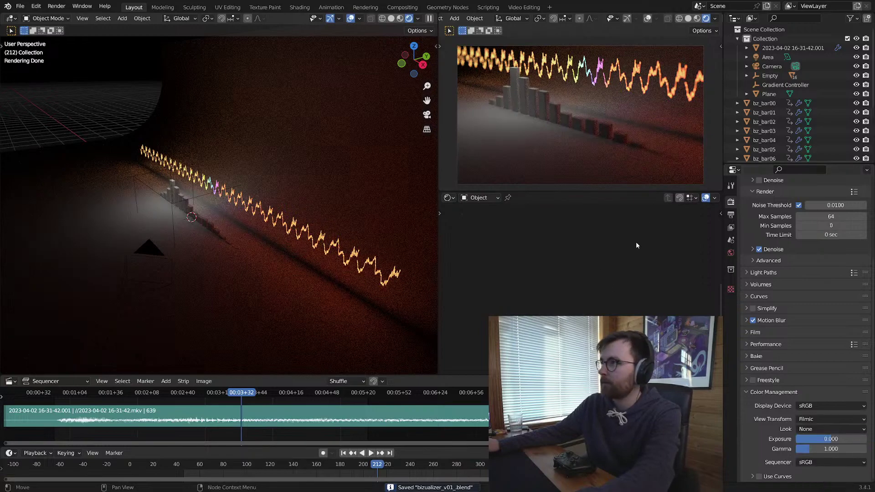
key(alt+a)
key(ctrl+s)
Step: Switch the camera view area to the Compositor, enable compositing nodes and save the file
key(shift+F3)
key(shift+F3)
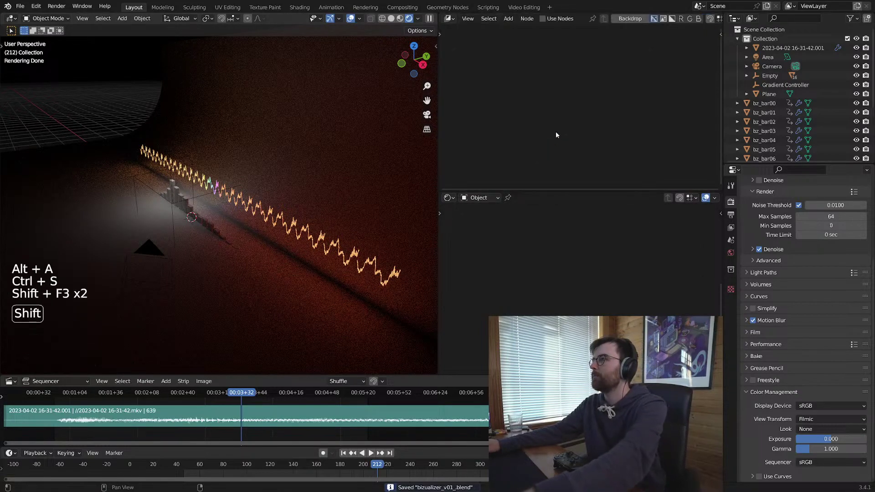
click(543, 18)
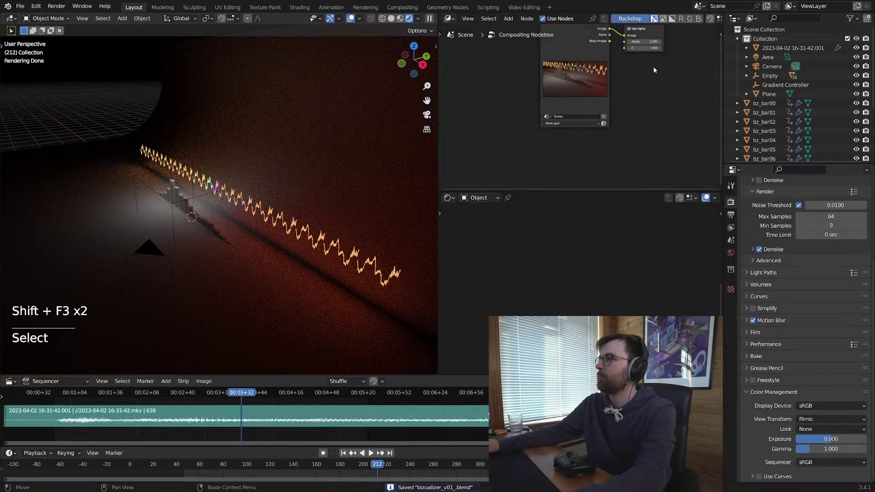
key(ctrl+s)
Step: Move the Render Layers node away from Composite, send its image to a Viewer node and maximize the compositor
drag(592, 77, 519, 84)
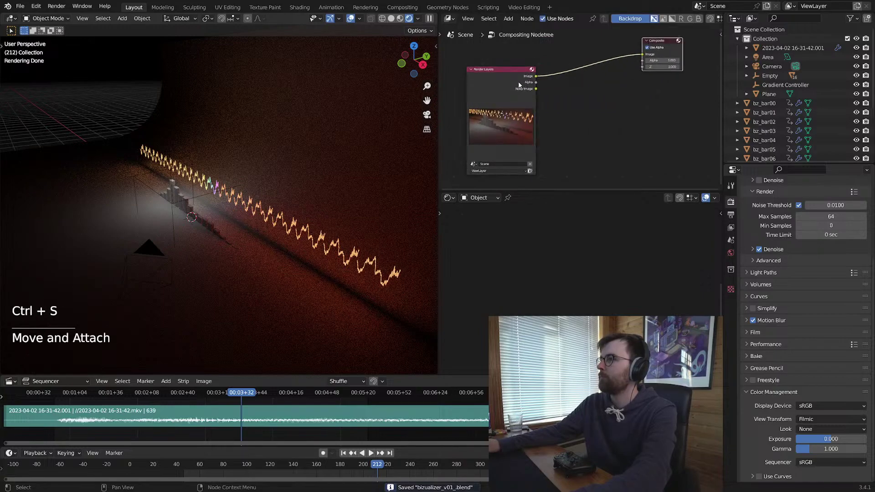
ctrl+shift+click(519, 84)
key(g)
click(516, 165)
key(ctrl+space)
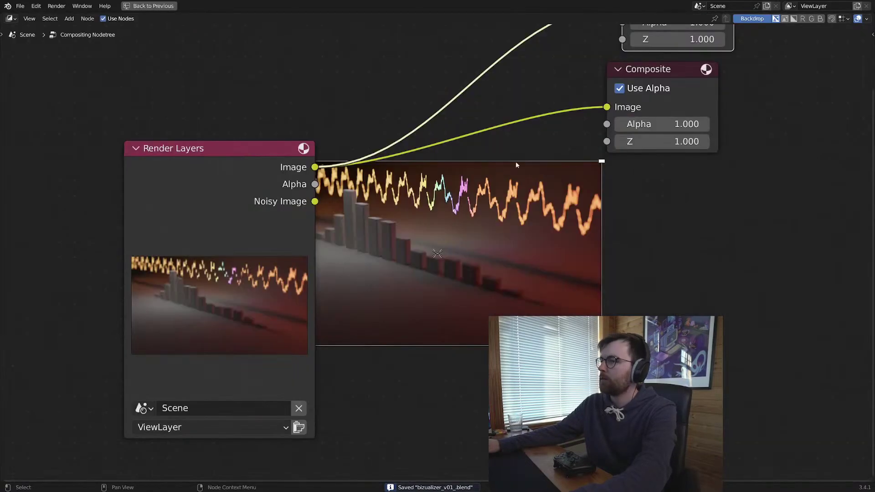
key(shift+a)
mouse_move(419, 267)
click(485, 289)
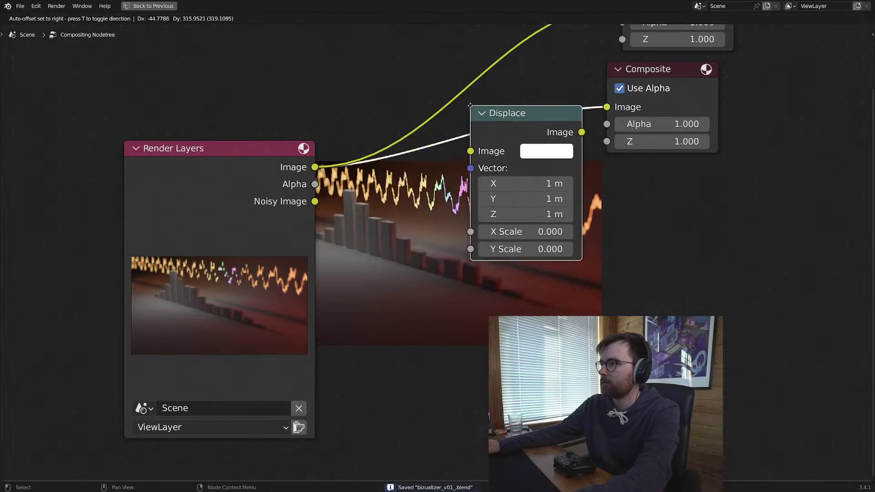
click(496, 118)
key(ctrl+z)
key(ctrl+z)
key(shift+a)
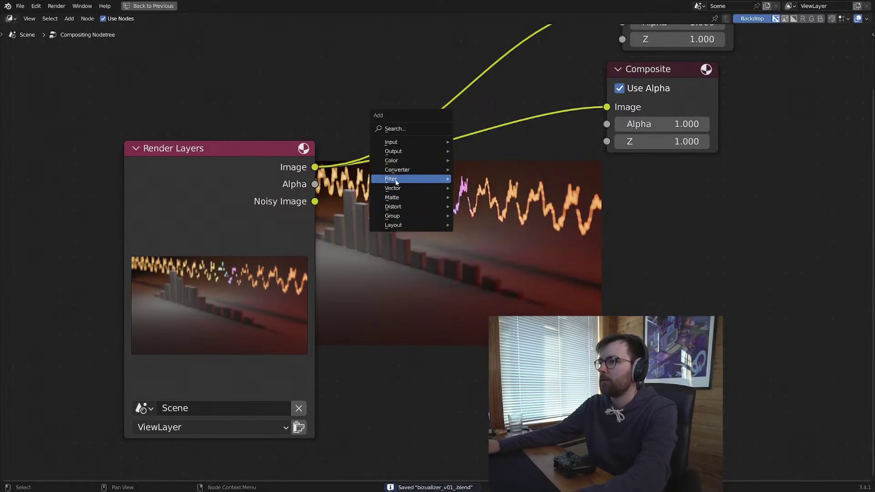
mouse_move(424, 179)
key(Escape)
Step: Insert a Glare node between Render Layers and the output nodes, using type Fog Glow and quality High
key(shift+a)
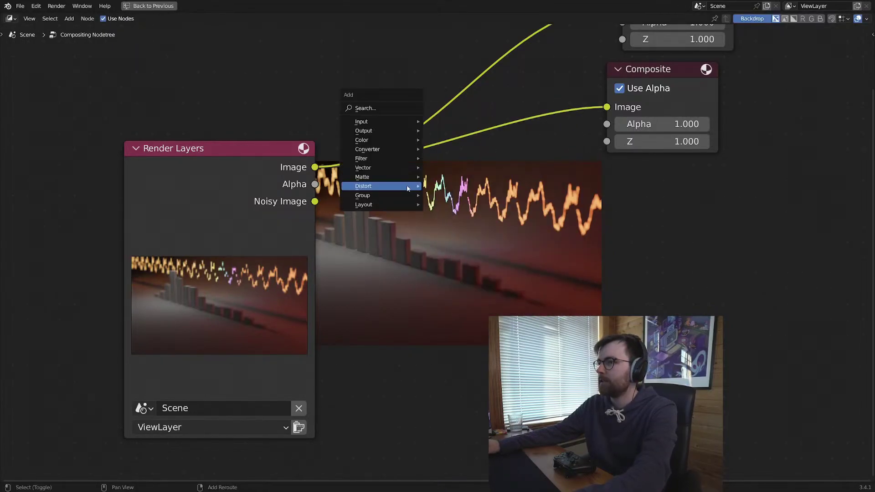
mouse_move(368, 156)
click(456, 250)
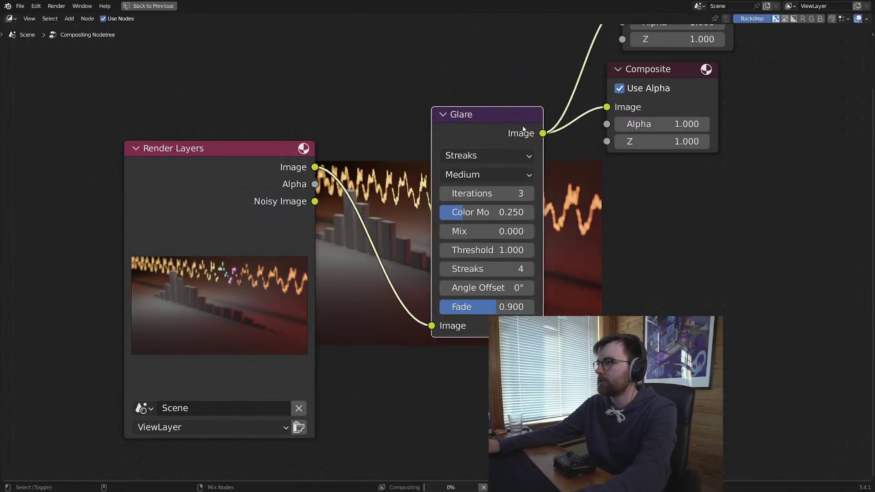
click(491, 181)
click(492, 175)
click(457, 192)
click(483, 155)
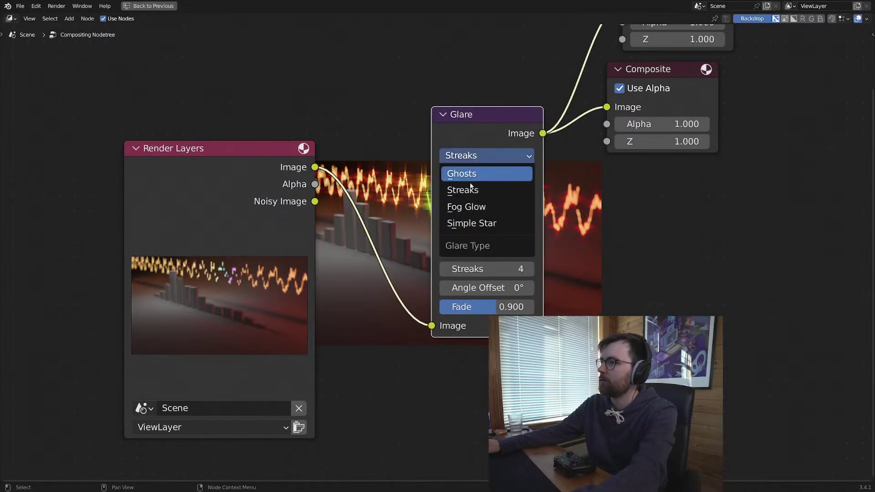
click(469, 204)
click(459, 175)
click(456, 189)
Step: Set the Glare node's Threshold to 0, Mix to -0.95 and Size to 9
drag(519, 199, 474, 211)
key(Return)
click(512, 193)
text(-0.95)
key(Return)
click(531, 234)
Step: Shift the Render Layers node away from Glare and insert a Lens Distortion node between the two
click(338, 151)
drag(260, 149, 87, 142)
middle_drag(238, 167, 339, 190)
key(shift+a)
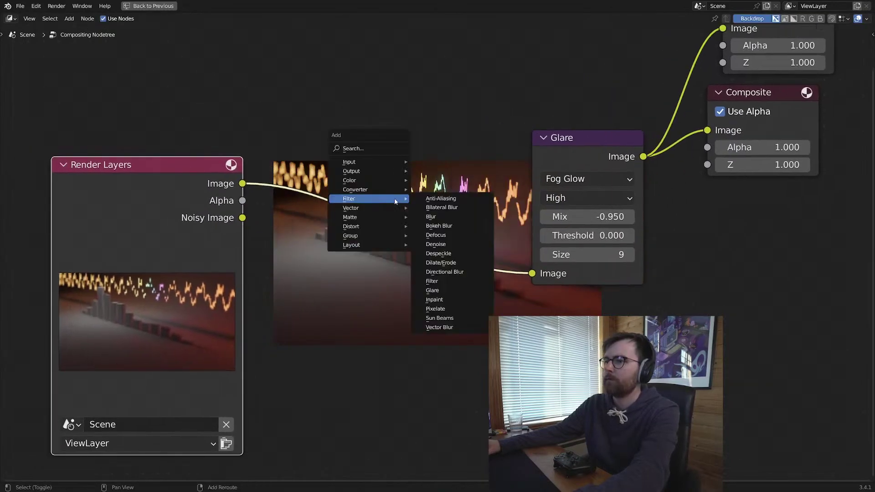
mouse_move(371, 227)
click(443, 263)
click(362, 201)
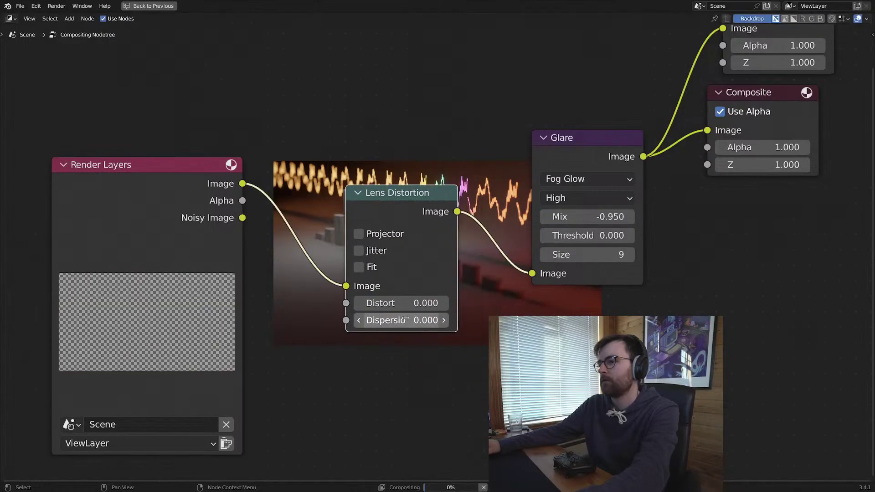
Step: Set the Lens Distortion's Dispersion to 0.01, save the file and restore the full workspace layout
click(401, 320)
text(0.01)
key(Return)
key(ctrl+s)
key(ctrl+space)
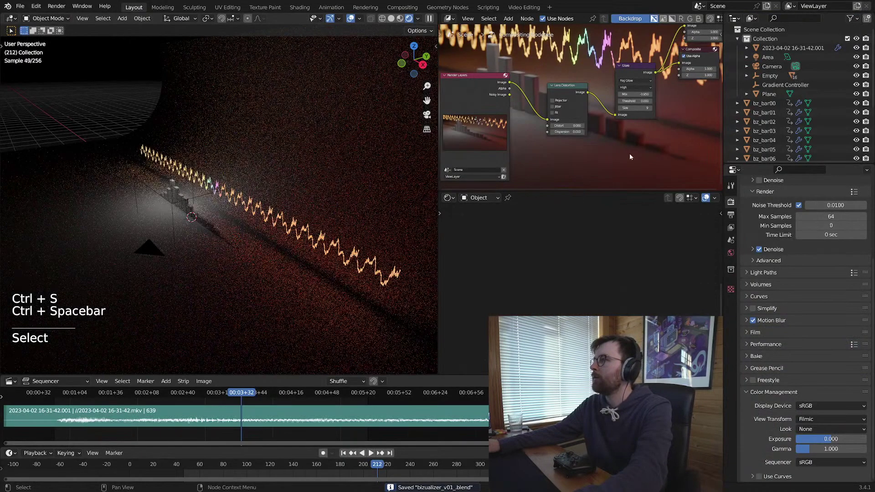
key(ctrl+s)
key(ctrl+s)
Step: Set the render output's file format to FFmpeg Video and expand its color management settings
click(731, 214)
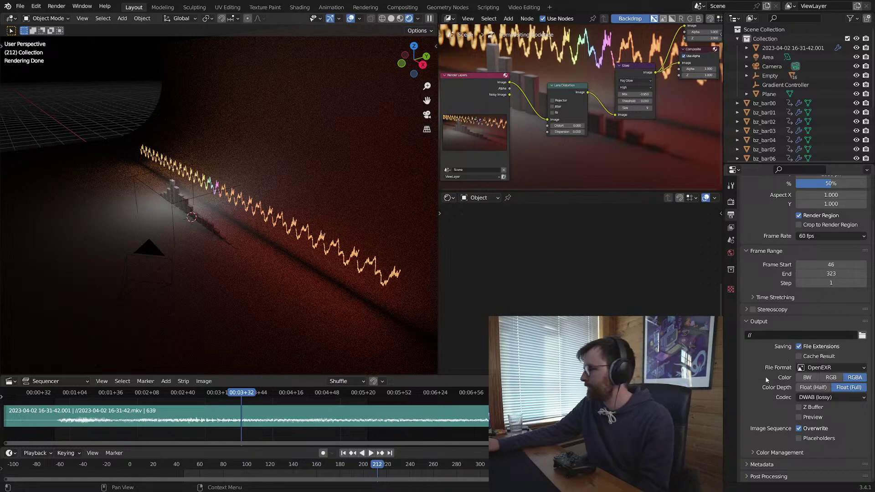
click(814, 368)
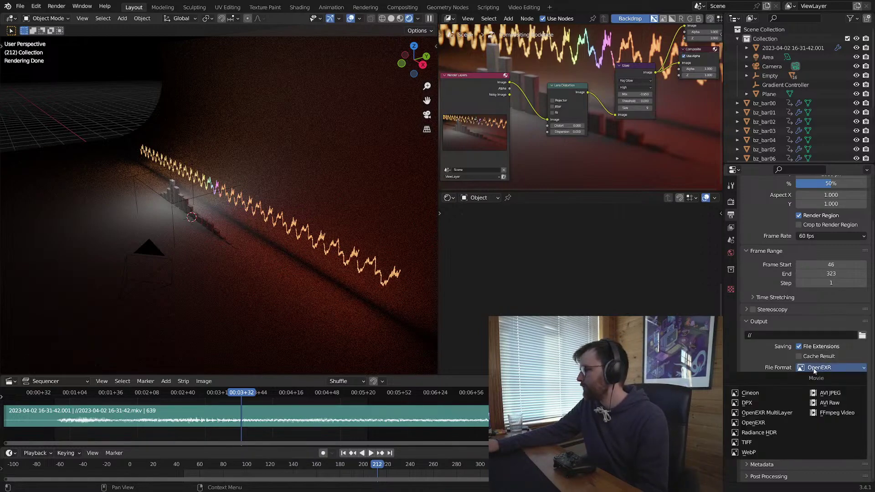
click(835, 413)
click(749, 441)
scroll(760, 423, down, 4)
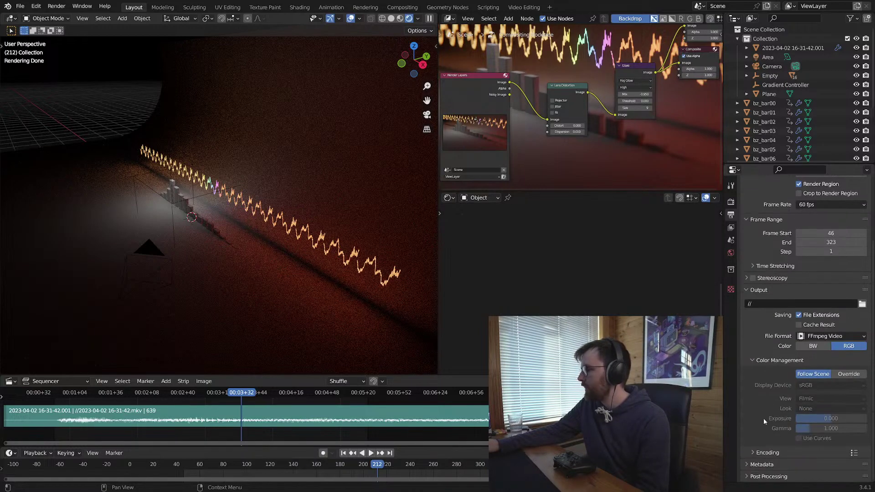
Step: Set the video encoding's Audio Codec to AAC
click(760, 452)
scroll(757, 424, down, 5)
scroll(763, 469, down, 2)
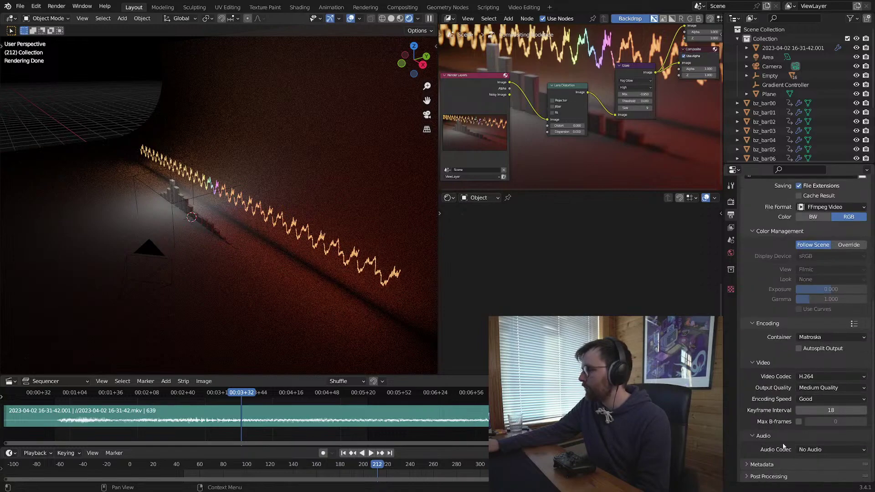
click(805, 449)
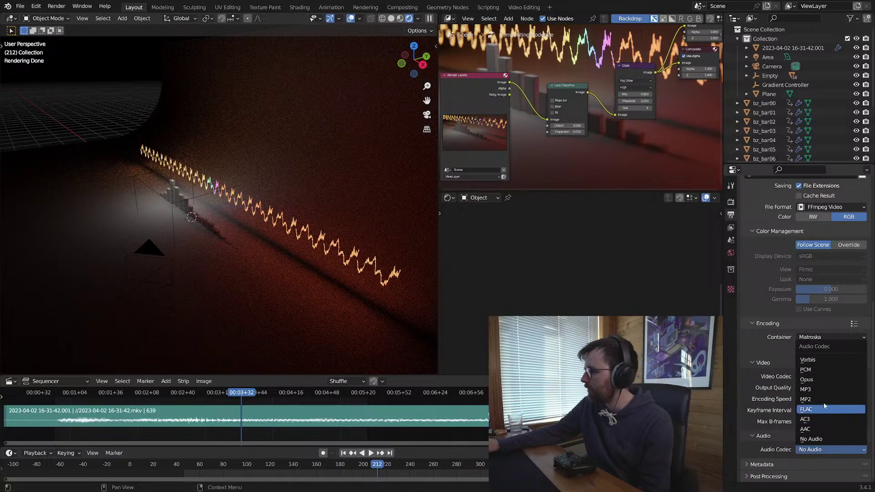
click(827, 430)
scroll(757, 435, down, 2)
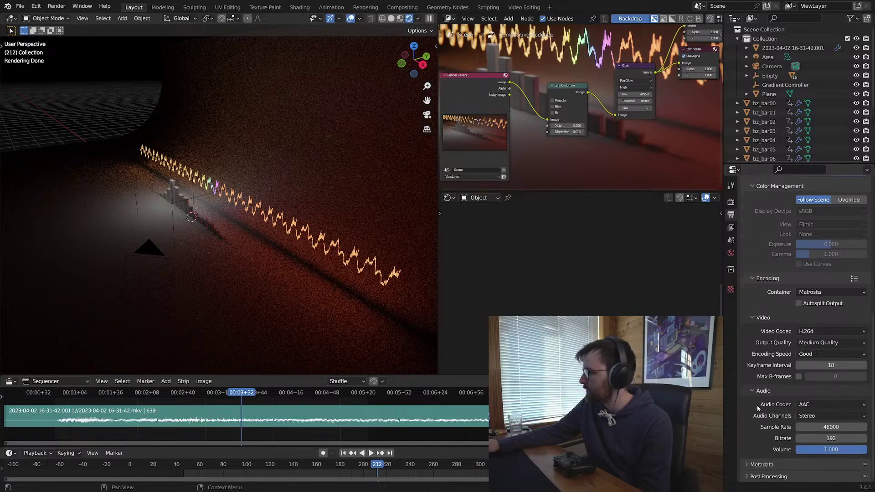
scroll(760, 406, up, 3)
scroll(784, 383, down, 2)
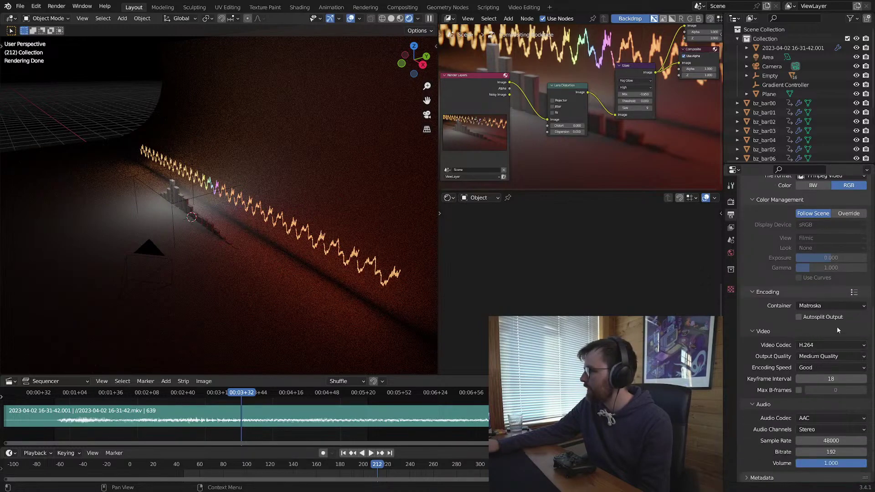
Step: Change the encoding container and the video output quality
click(812, 306)
click(808, 337)
click(818, 357)
click(798, 396)
Step: Set the render output path to the Desktop folder with the file name Synth_v02_
scroll(766, 379, up, 10)
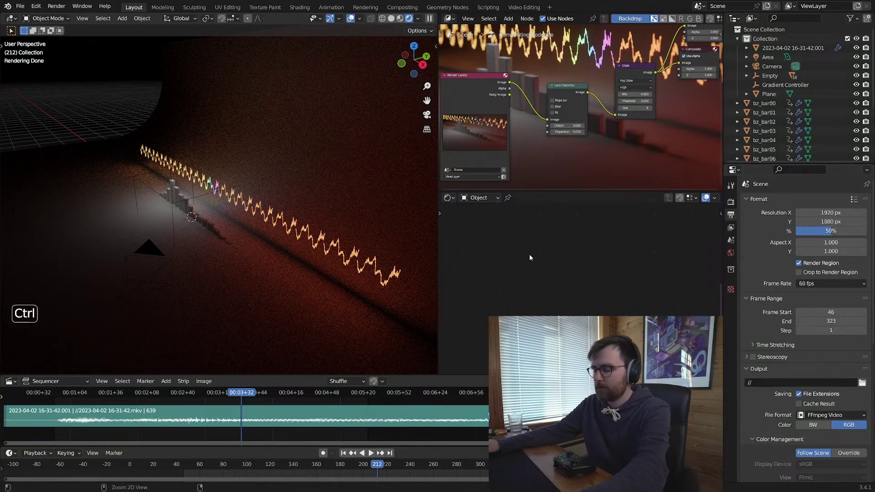
click(862, 383)
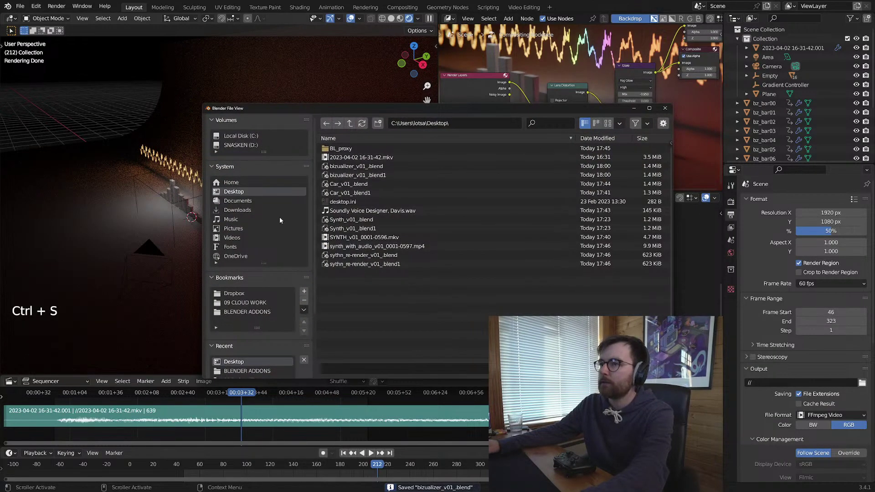
text(synth_v0)
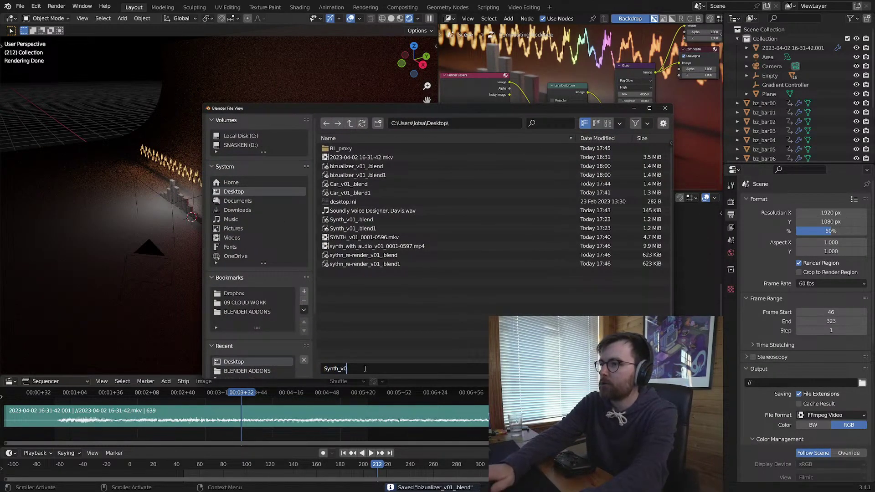
text(2_)
key(Return)
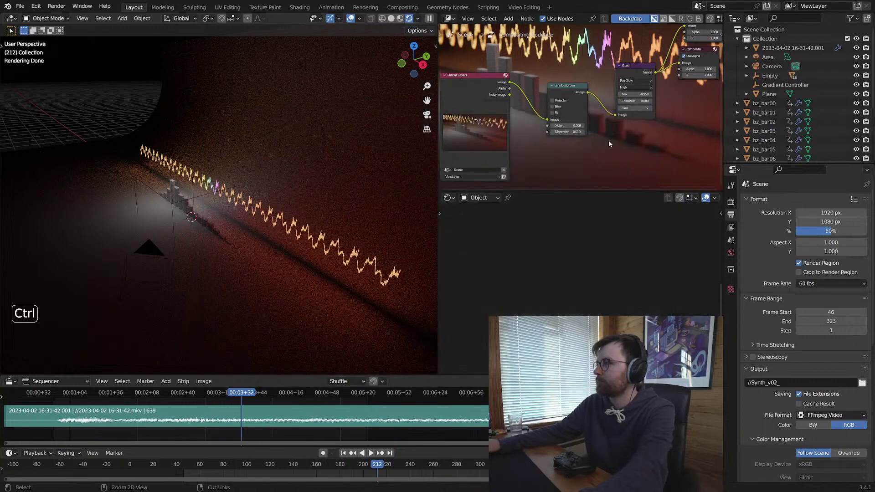
Step: Return the playhead to start frame 46, switch the compositor area to the Shader Editor and save the file
click(335, 396)
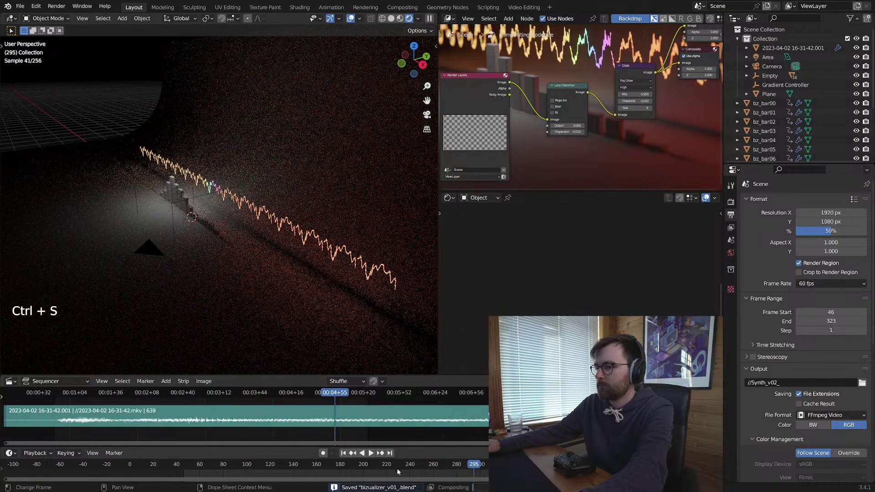
click(343, 453)
key(ctrl+s)
key(shift+F3)
key(shift+F3)
key(shift+F3)
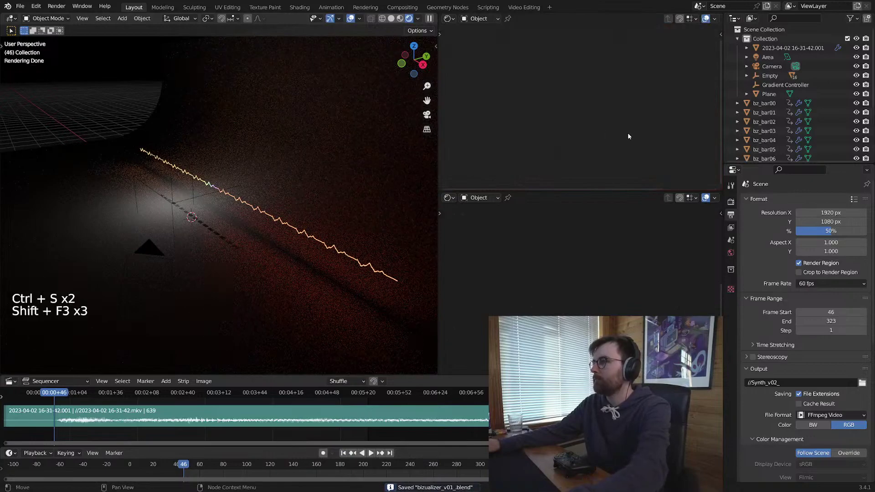
key(ctrl+s)
key(alt+a)
key(ctrl+s)
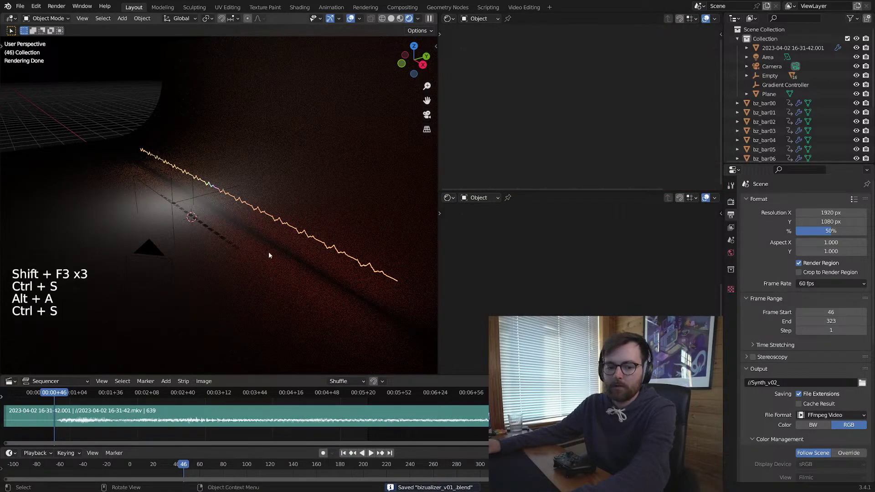
key(ctrl+s)
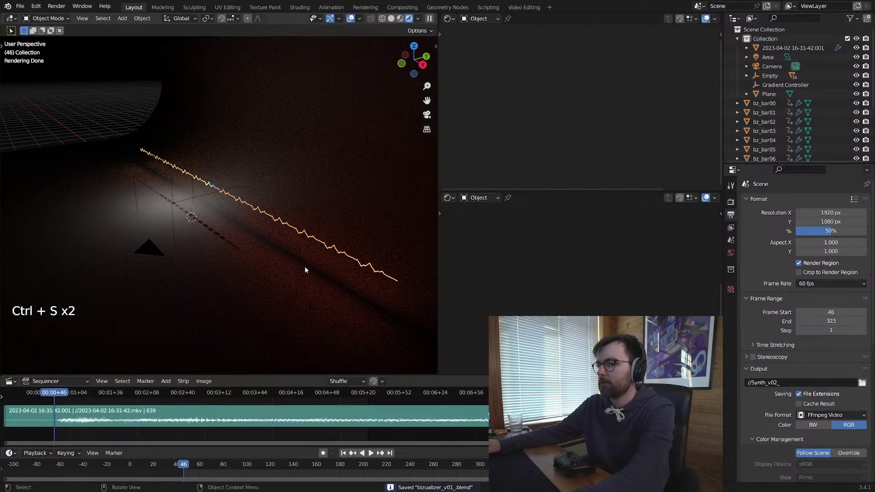
Step: Test-render frame 133 to inspect the composited look, close the render window and save the file
click(154, 392)
key(F12)
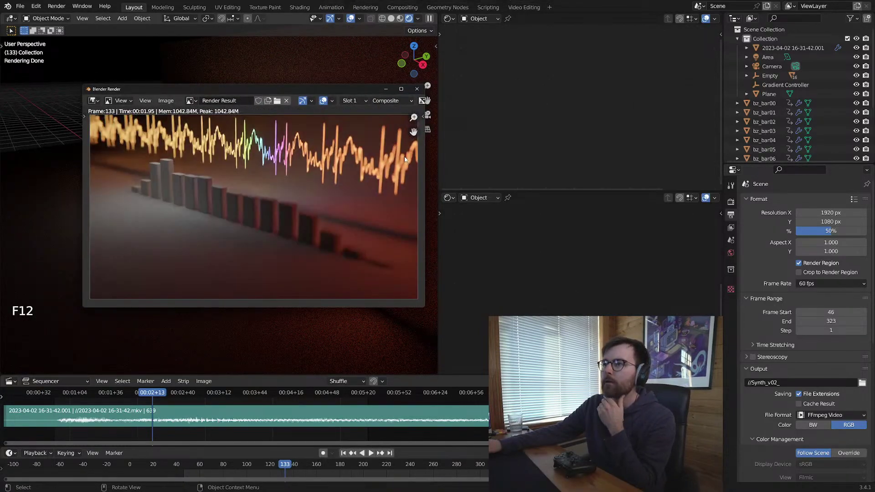
click(421, 89)
key(alt+a)
key(ctrl+s)
Step: Bring back the camera view and rotate the camera about 2° around its local X axis
click(182, 266)
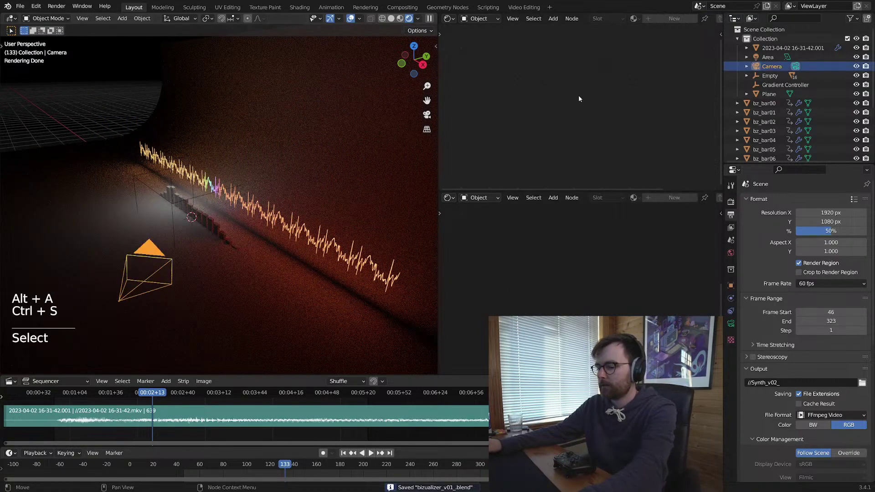
key(shift+F5)
key(g)
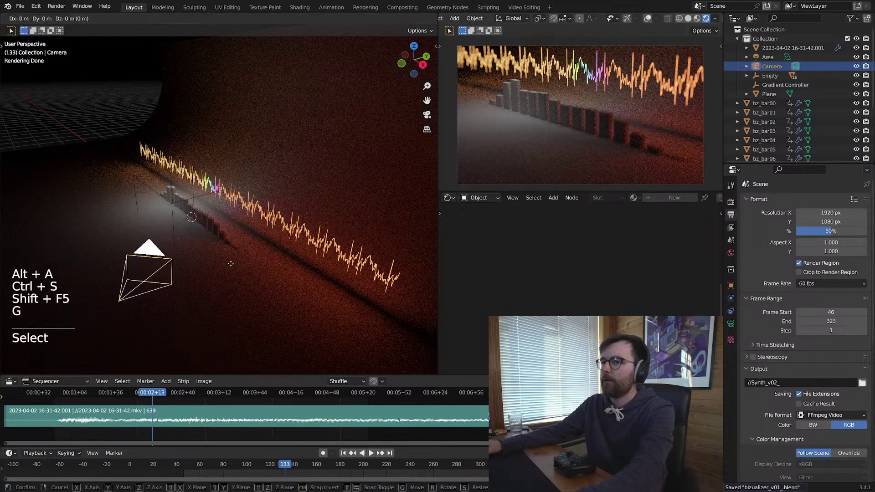
key(r)
key(x)
key(x)
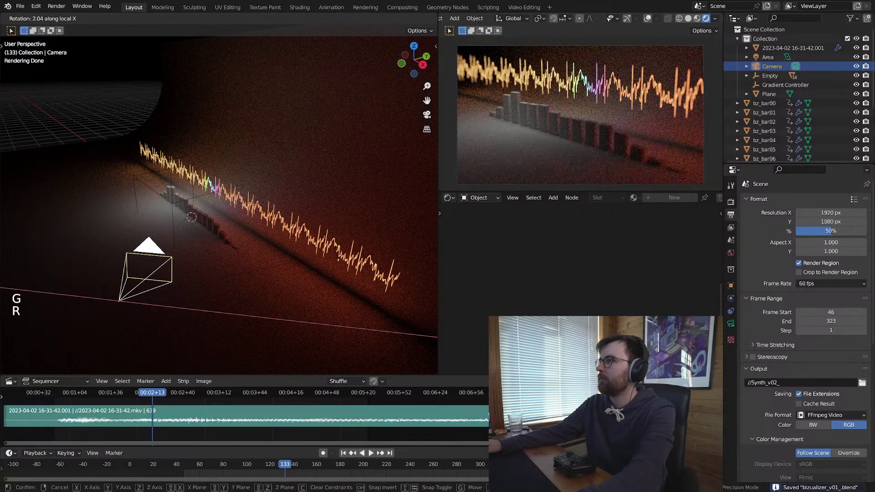
click(338, 254)
Step: Go to frame 285, deselect everything, switch the camera view to Solid shading and save the file
click(324, 395)
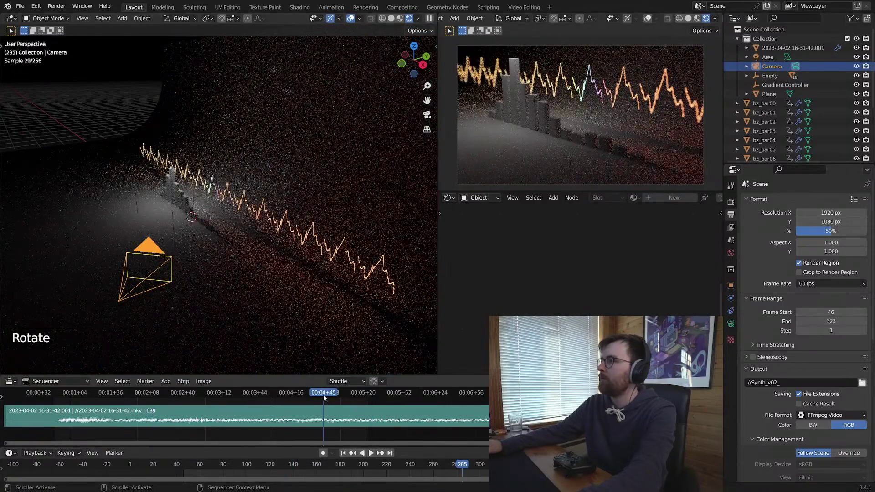
key(alt+a)
key(ctrl+s)
key(z)
key(alt+a)
key(ctrl+s)
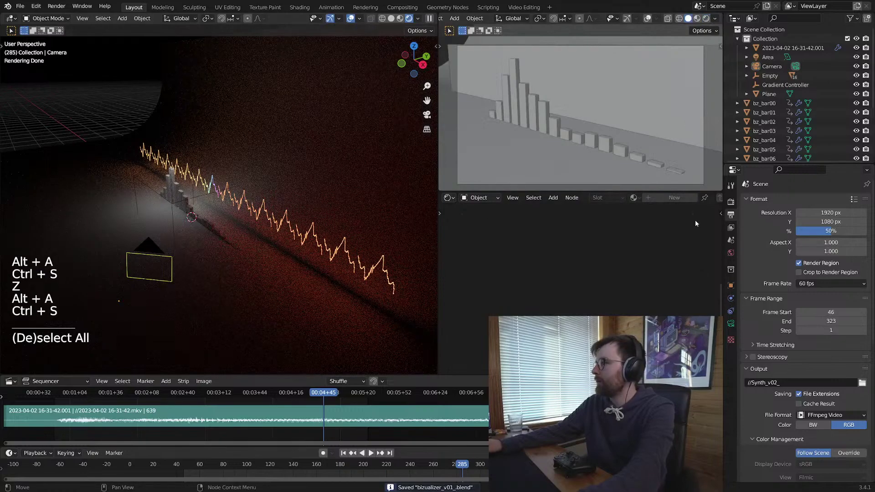
Step: Save the file, switch from Blender to B-Renderon and remove the old job from its render queue
click(730, 202)
key(ctrl+s)
key(super+d)
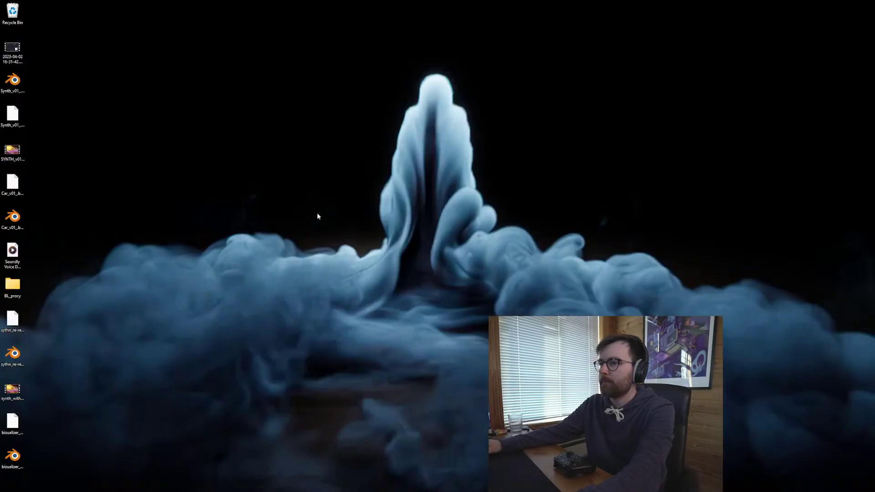
mouse_move(449, 485)
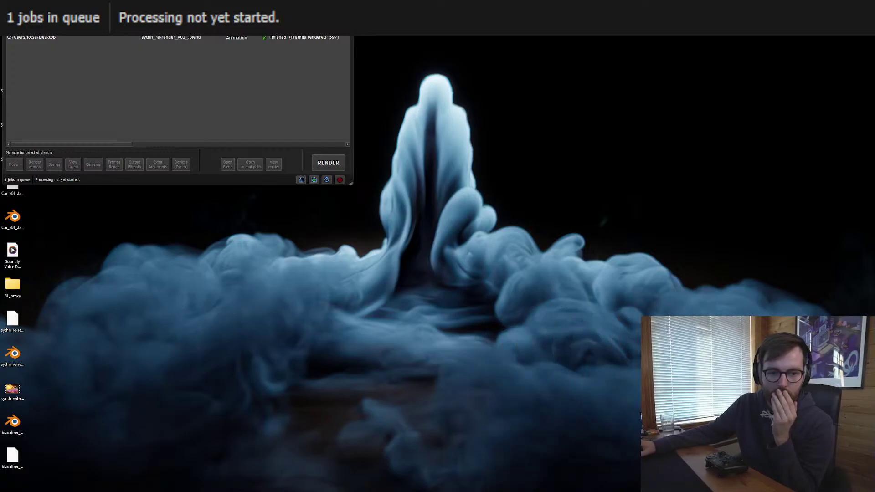
drag(151, 5, 396, 166)
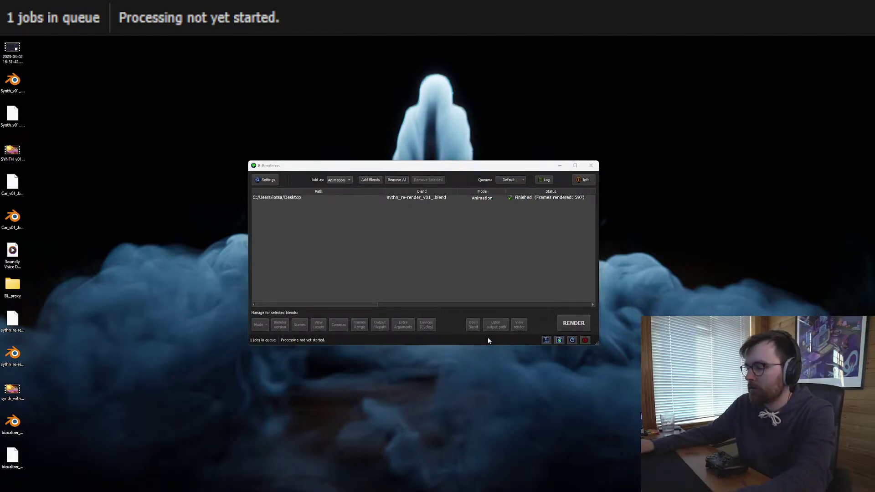
click(396, 181)
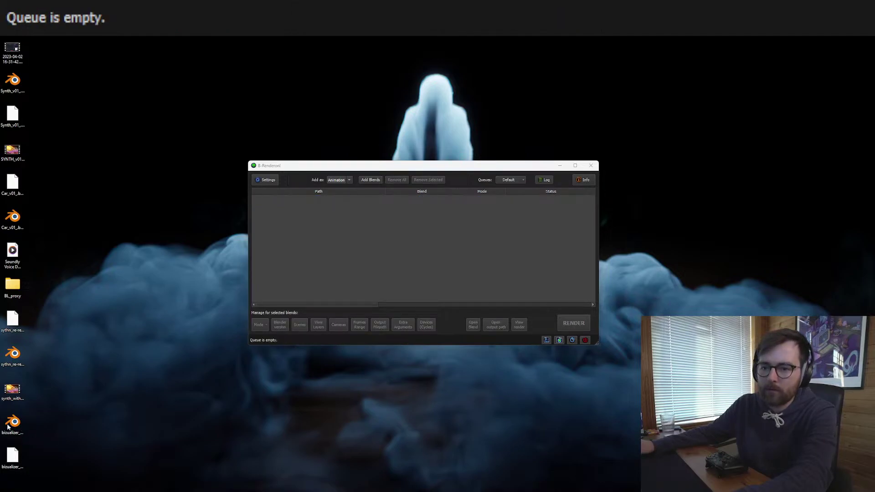
Step: Add bizualizer_v01_.blend from the desktop to the render queue as an animation and start rendering
drag(462, 171, 473, 168)
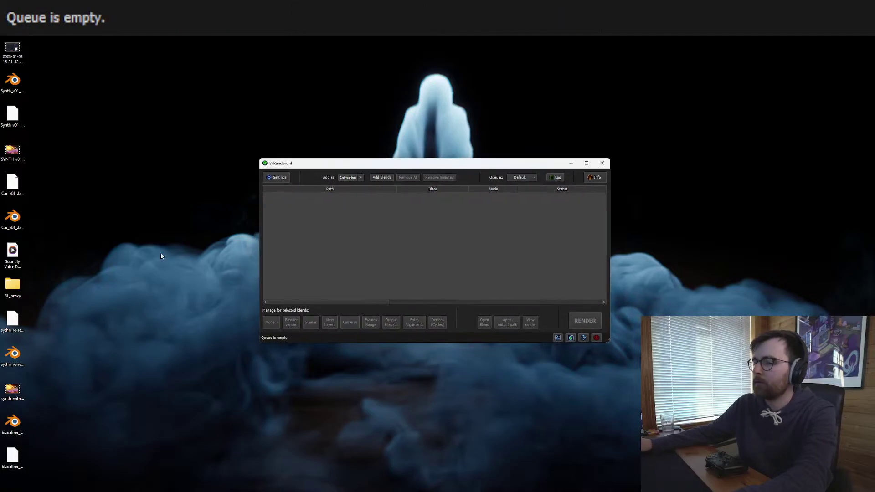
double_click(14, 423)
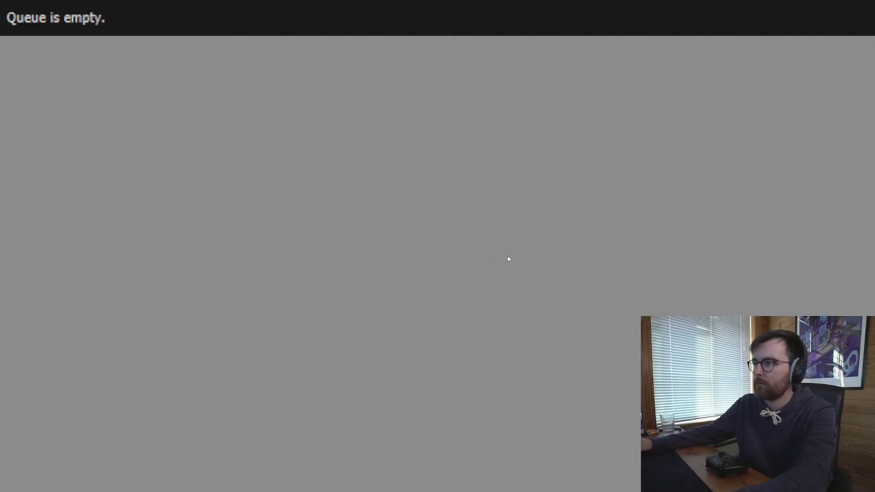
key(alt+F4)
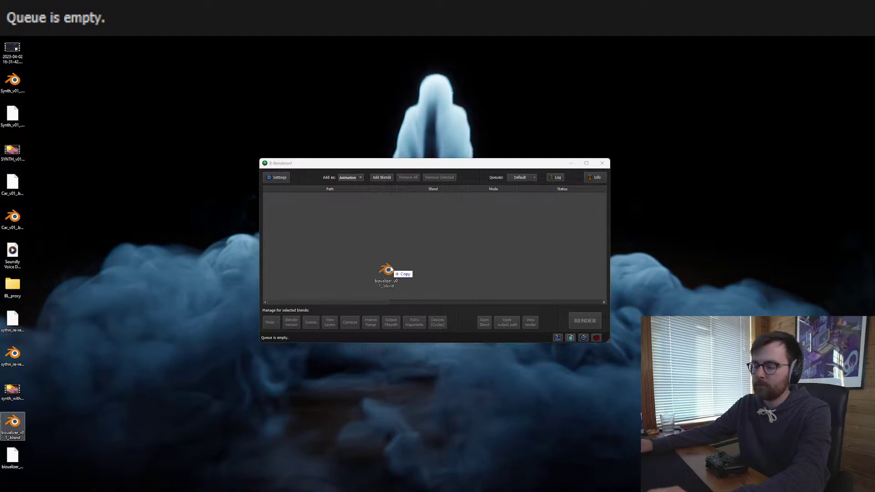
drag(391, 269, 393, 268)
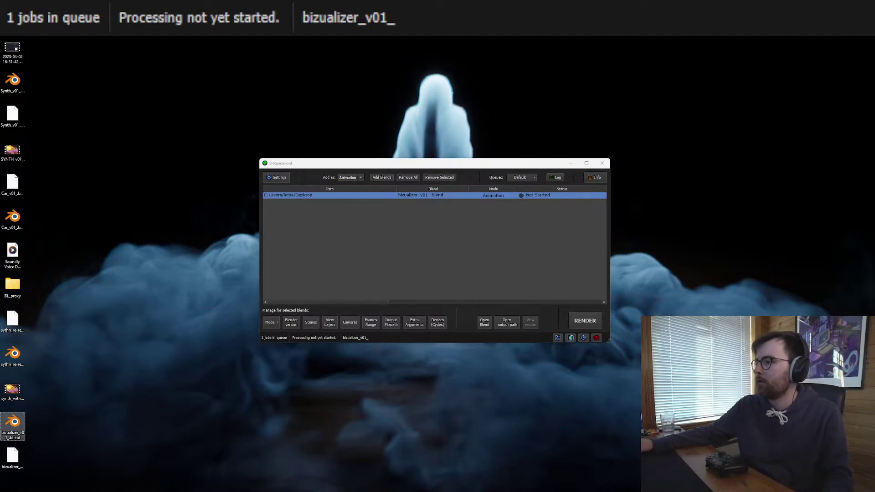
click(583, 322)
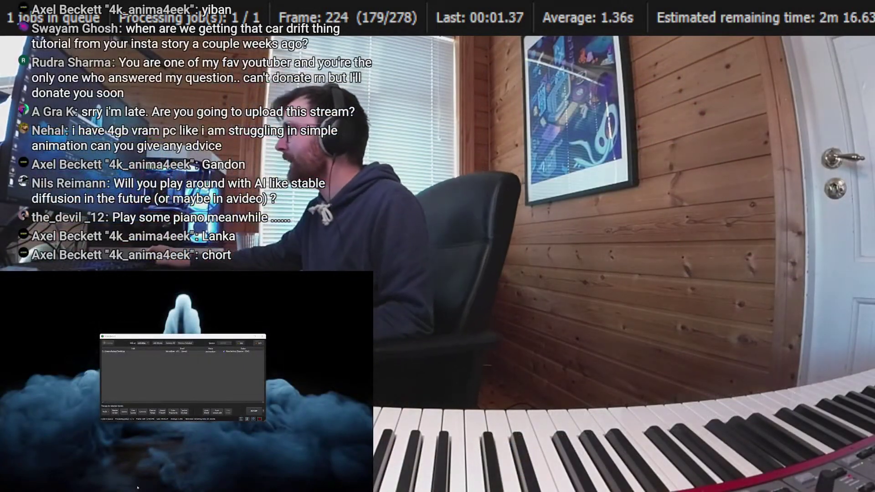
Step: Switch to the Vital synth and load the Yay preset from the favorites in the preset browser
click(210, 488)
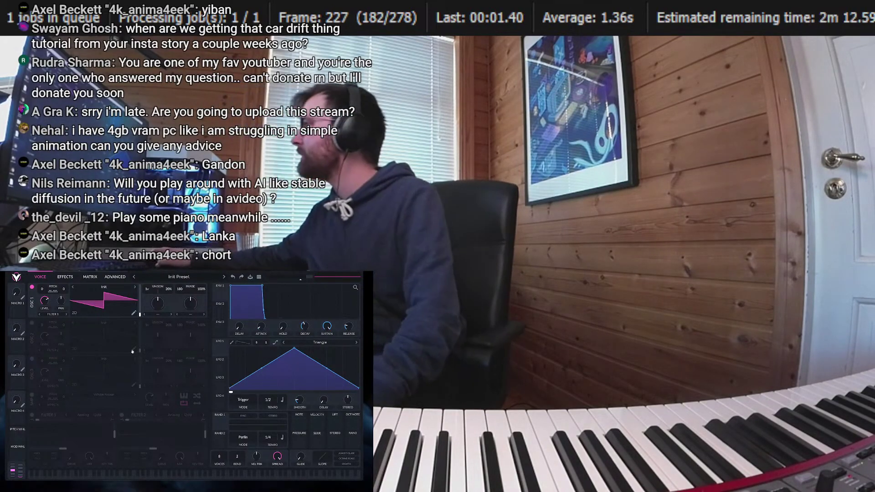
click(178, 276)
click(52, 431)
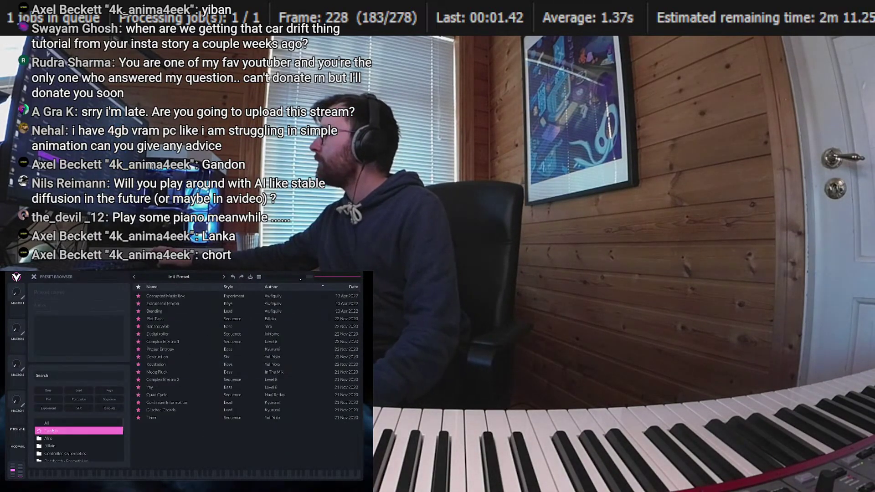
click(183, 387)
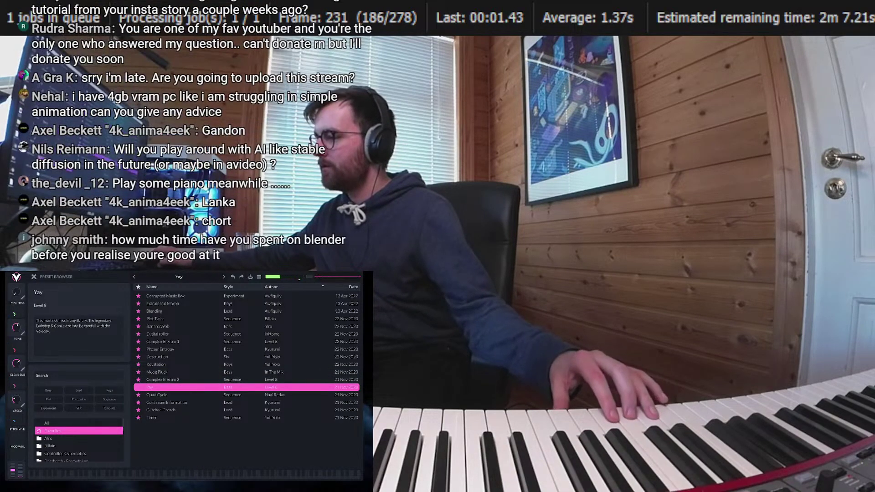
Step: Audition the Timer, Quad Cycle, Complex Electro 2 and Digital roller presets and return to the voice view
click(203, 417)
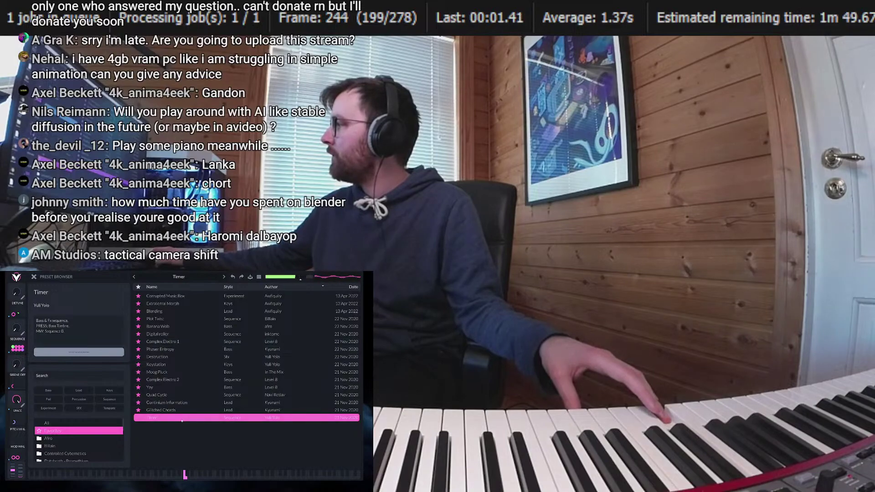
click(180, 395)
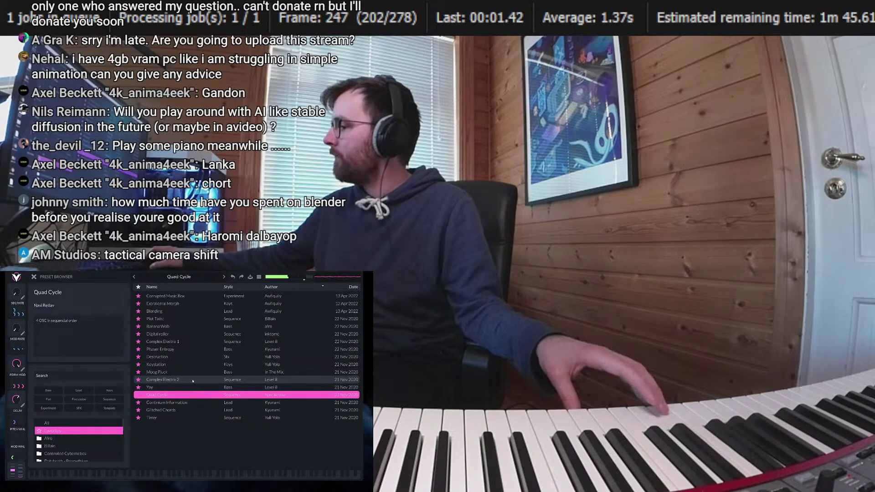
click(183, 380)
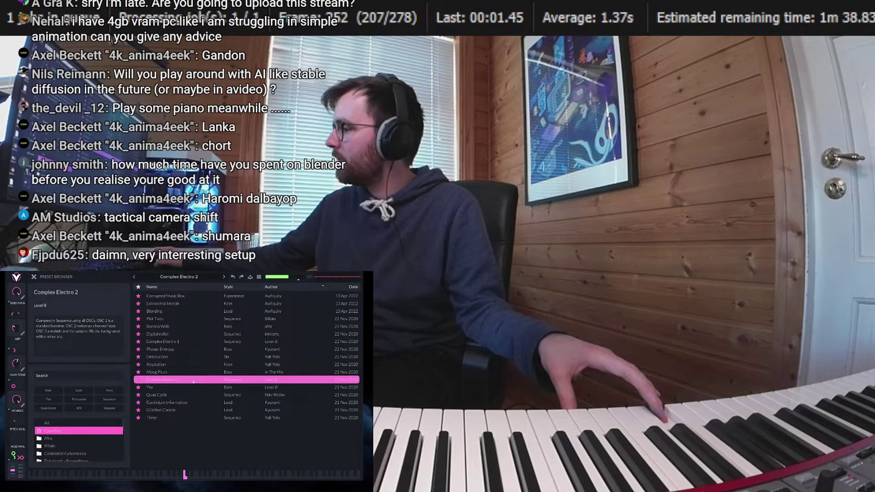
click(196, 334)
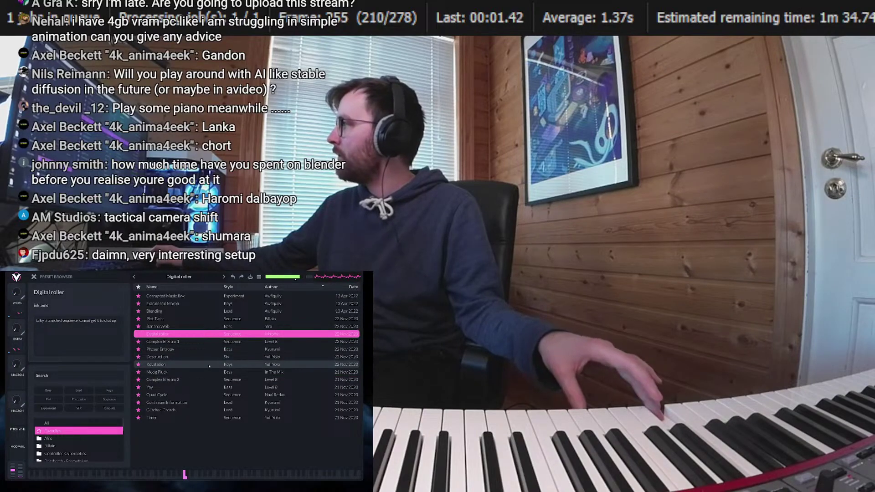
double_click(189, 332)
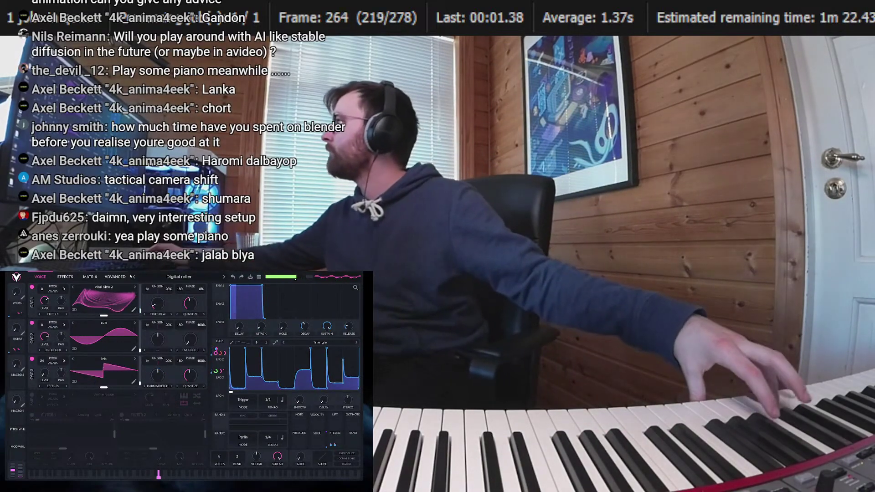
Step: Audition the Phaser Entropy preset, load Plot Twist and close the preset browser
click(178, 276)
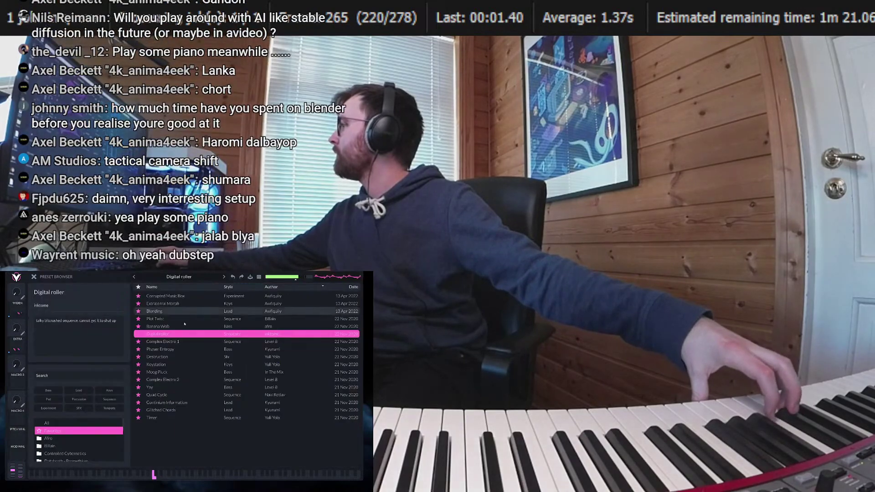
click(189, 349)
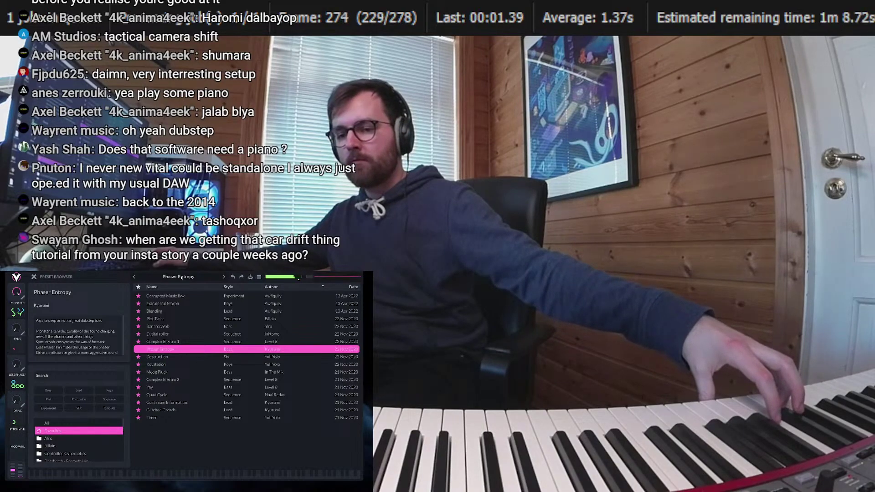
click(171, 318)
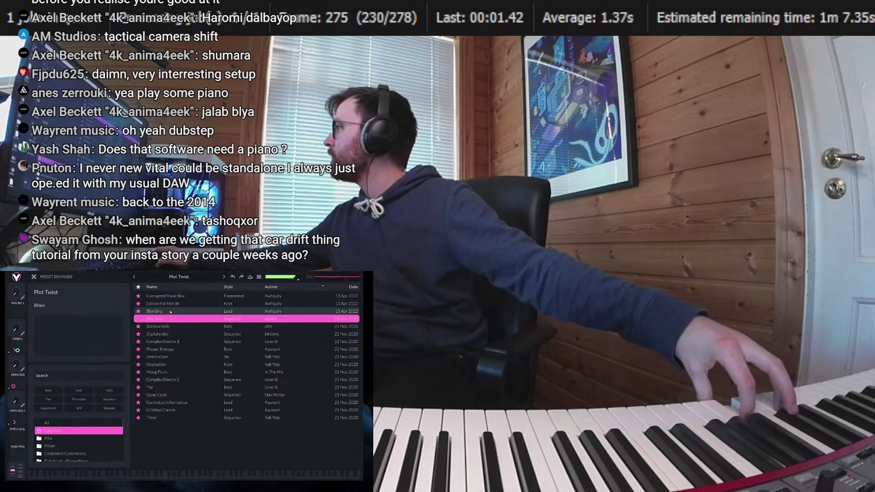
click(177, 277)
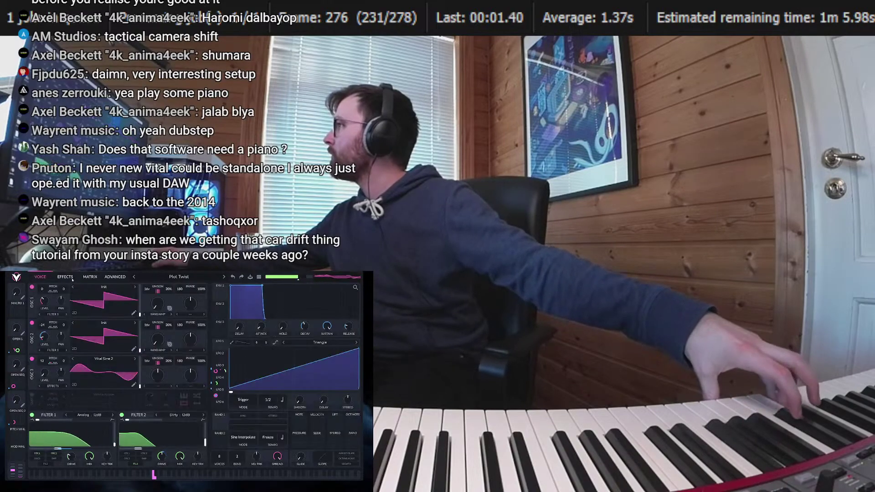
Step: Move Reverb after the Equalizer in the Plot Twist effects chain and adjust the cutoff of Filter 2
click(65, 276)
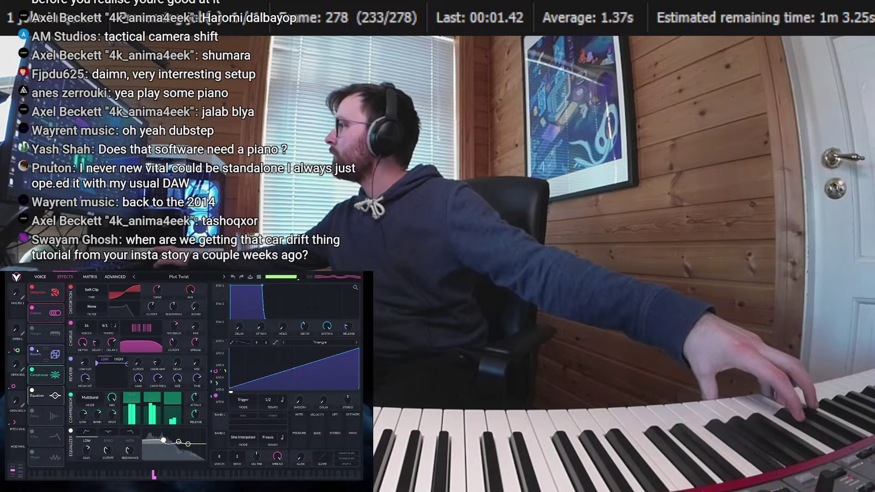
drag(37, 350, 50, 399)
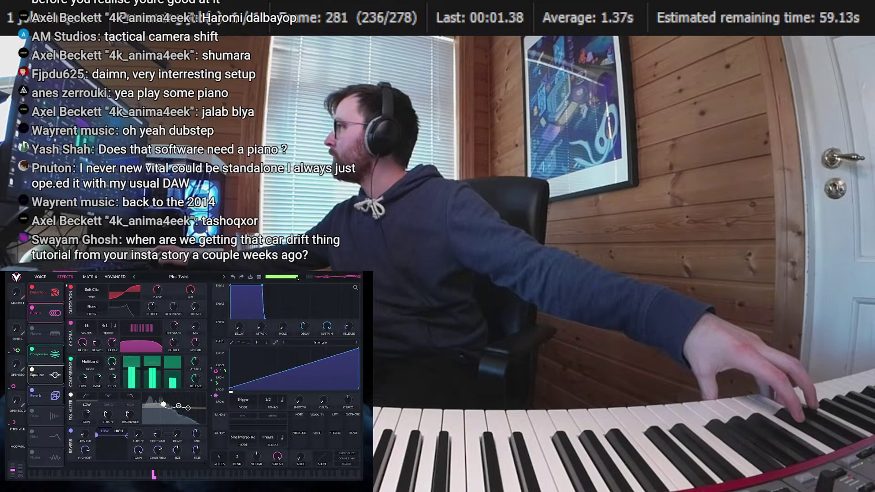
click(38, 277)
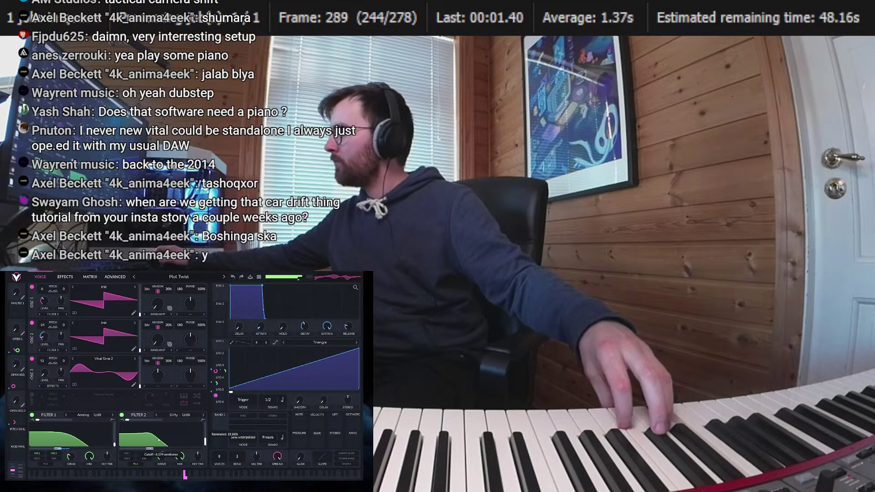
mouse_move(141, 440)
mouse_down()
mouse_move(170, 437)
mouse_move(156, 438)
mouse_up()
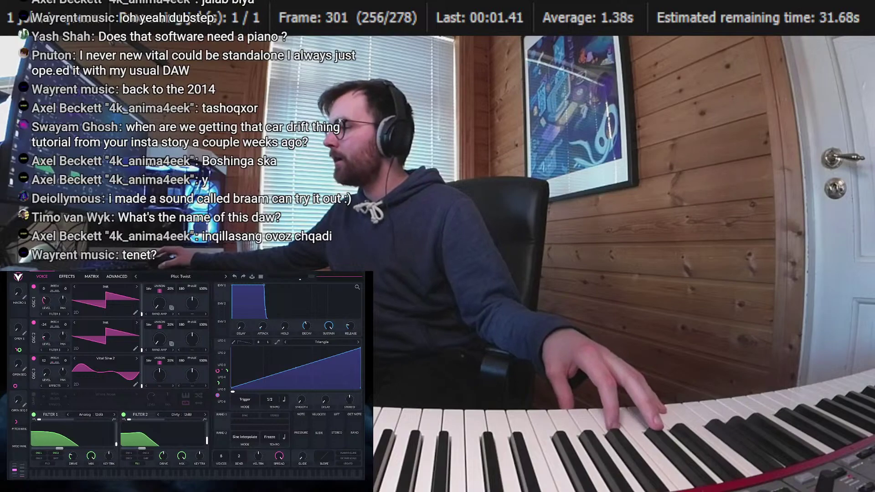
Step: Try the Banana Wob preset, load Corrupted Music Box and close the preset browser
click(161, 278)
click(160, 333)
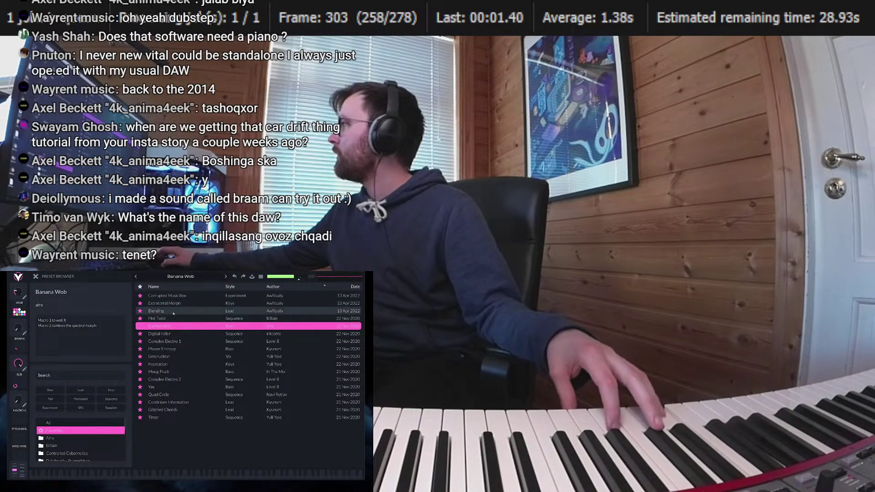
click(171, 296)
click(173, 277)
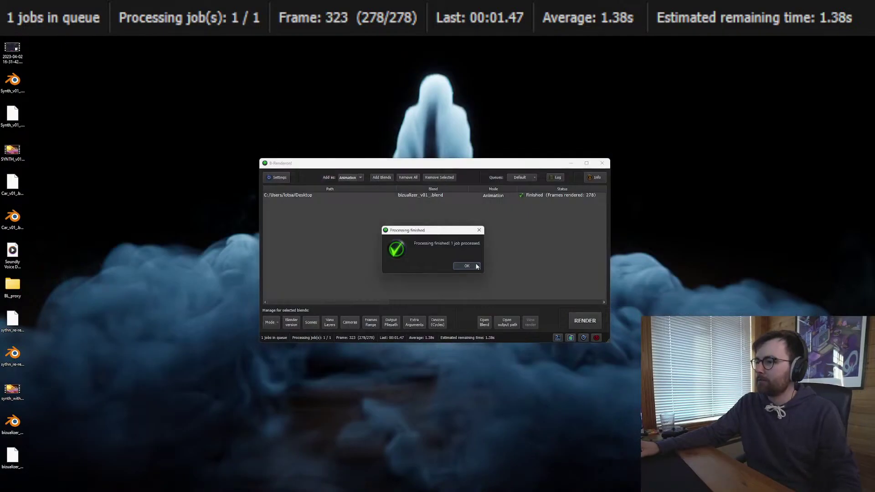
Step: Dismiss the render completion notice, close B-Renderon and open the rendered video Synth_v02_0046-0323 from the desktop
click(476, 266)
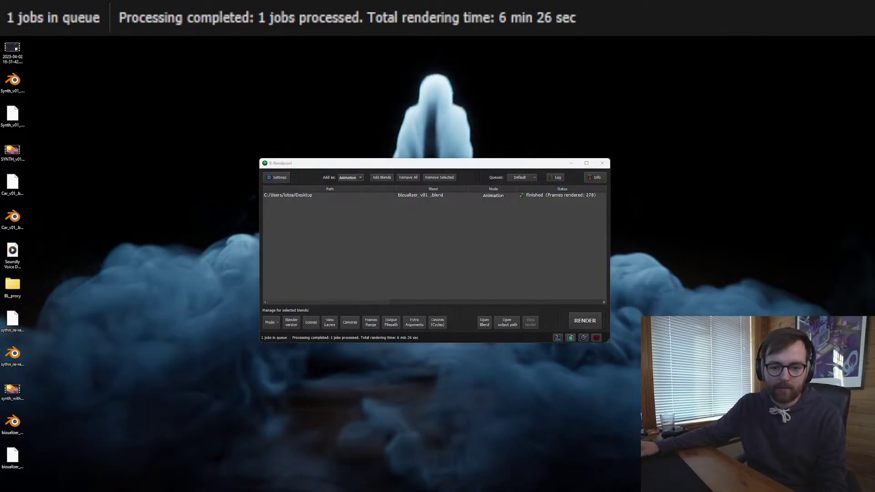
click(602, 163)
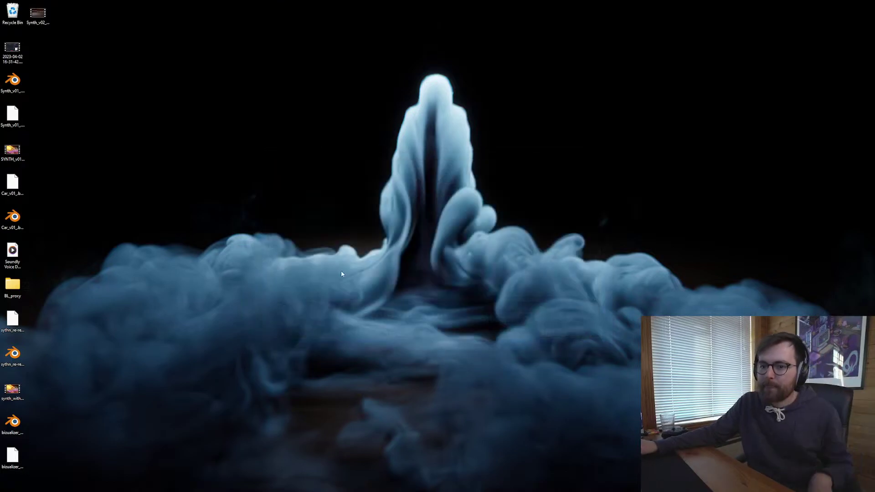
double_click(43, 15)
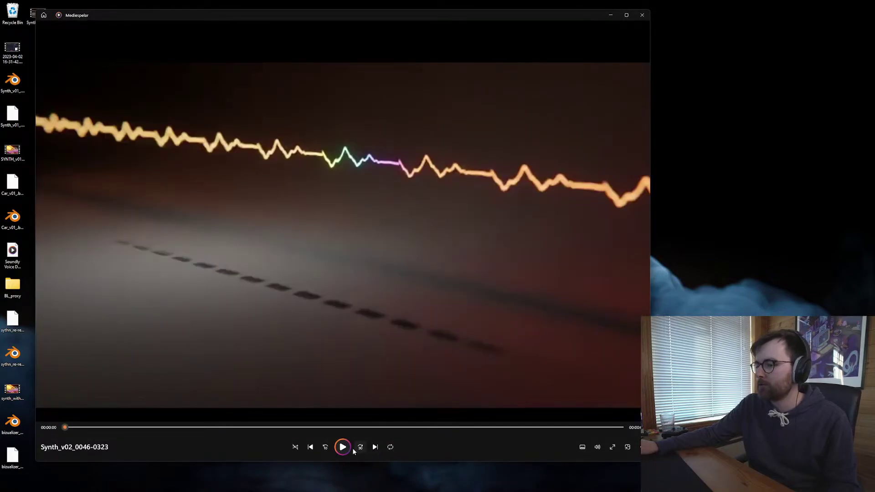
Step: Play the rendered video to check the waveform and bars, replay it from the beginning and pause it
click(351, 449)
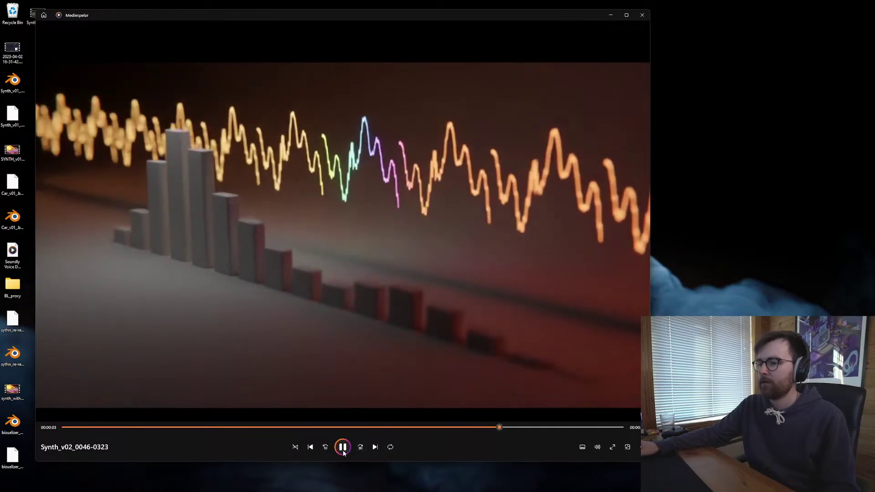
click(343, 449)
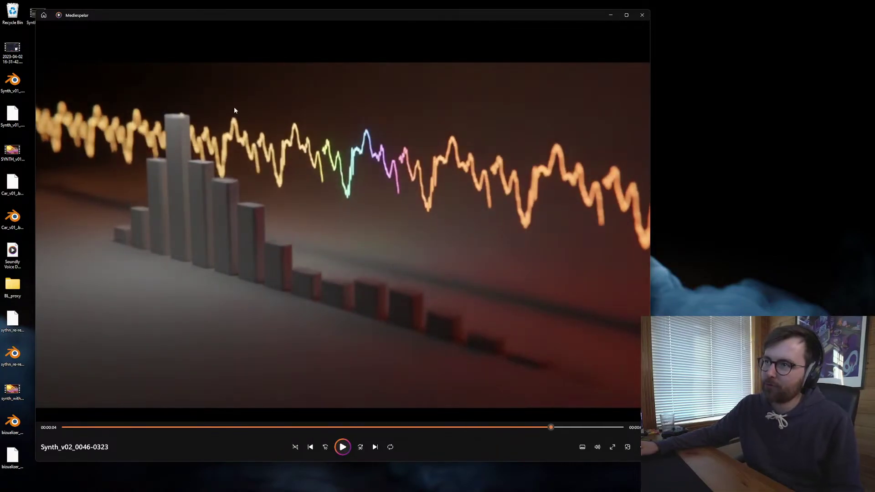
click(343, 449)
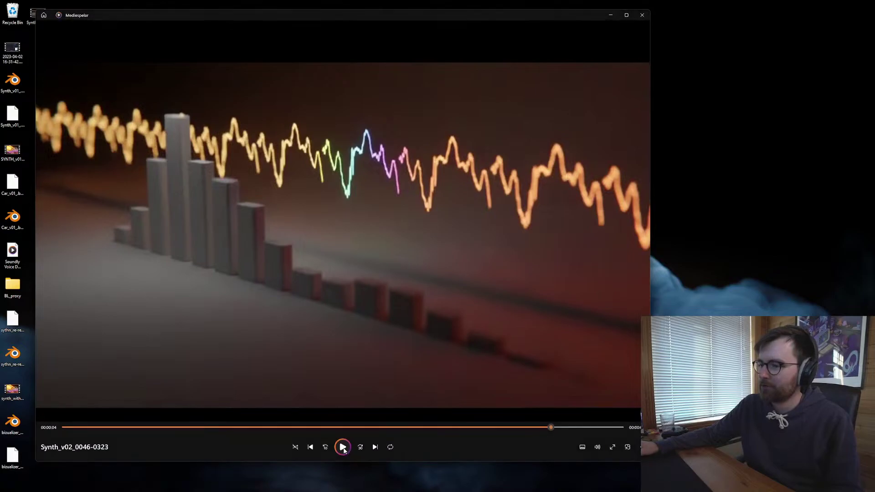
drag(136, 427, 39, 428)
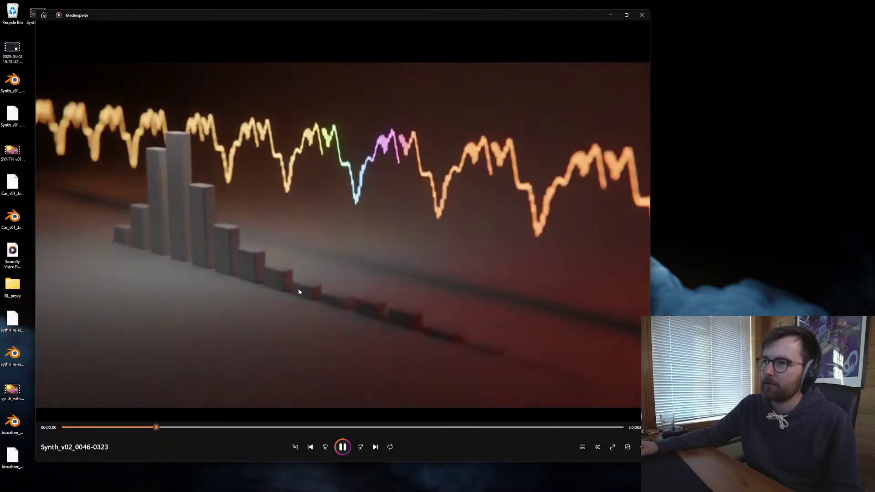
click(343, 448)
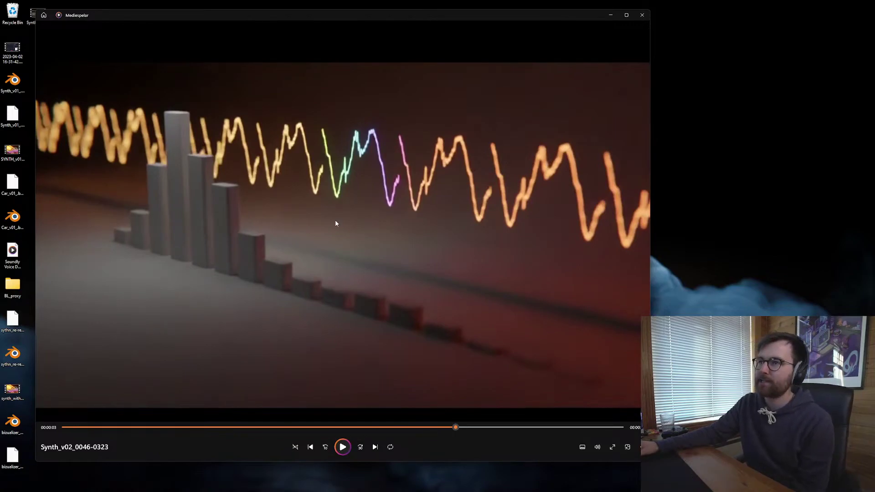
Step: Play the remainder of the rendered video, replay its opening to check the waveform and bars, and close the media player
click(344, 447)
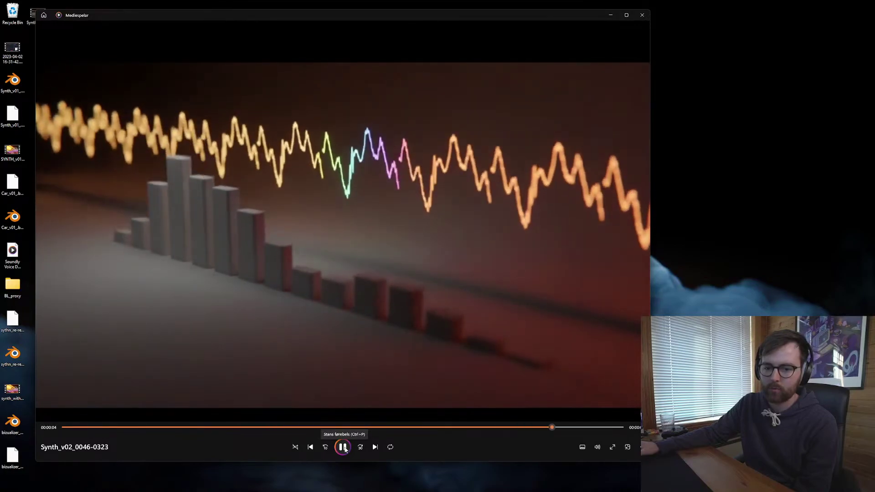
click(343, 447)
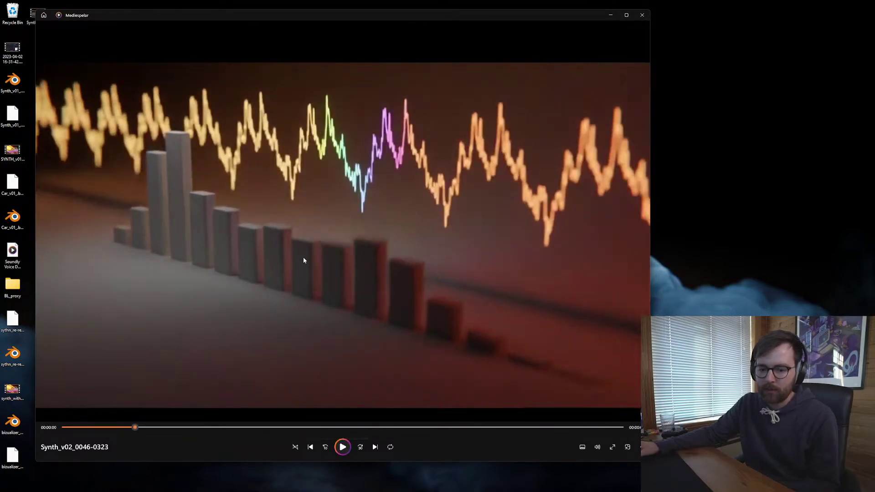
click(346, 451)
click(344, 449)
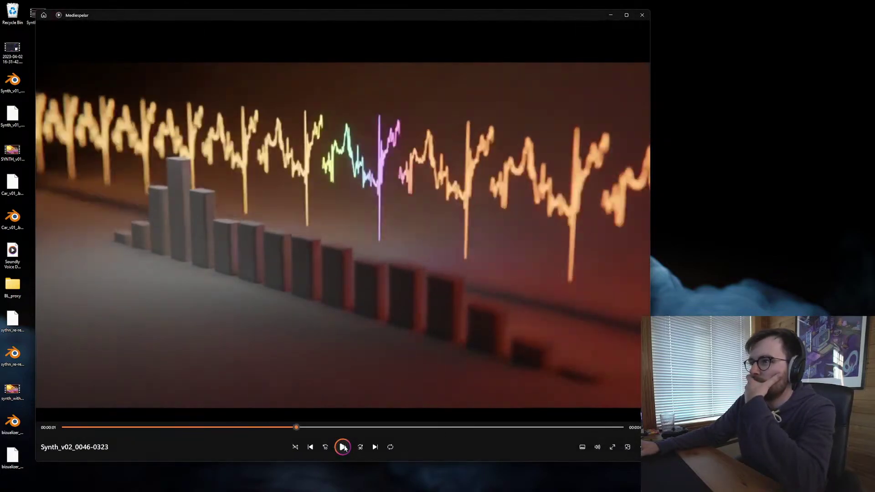
click(642, 15)
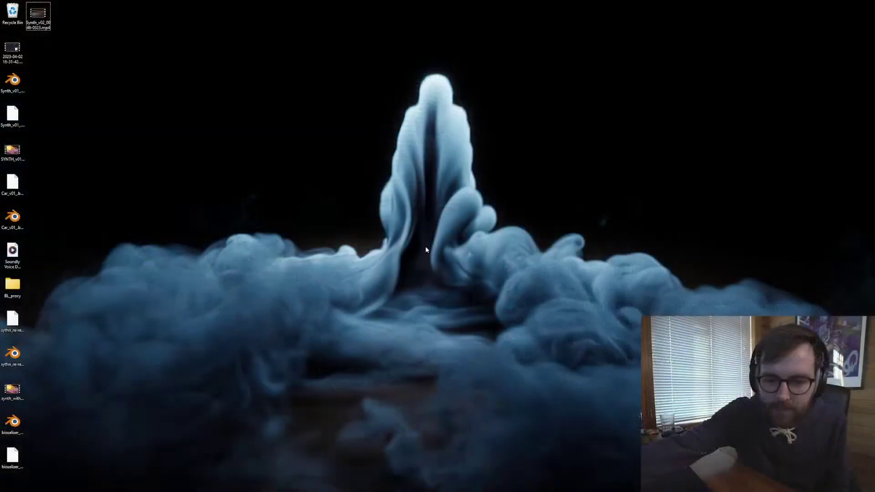
key(Return)
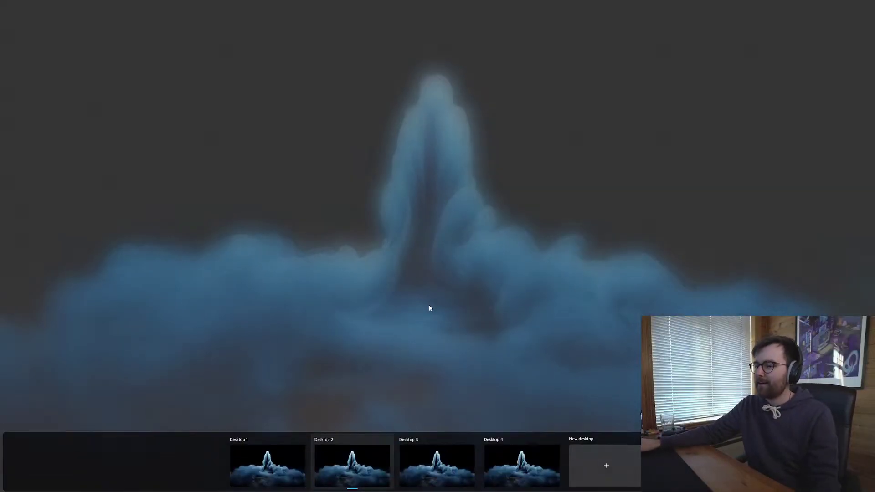
drag(315, 224, 365, 266)
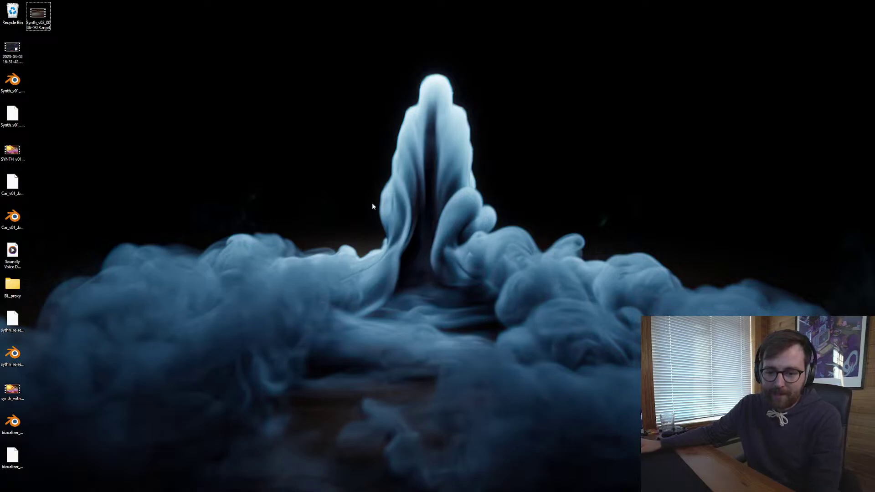
Step: Switch to Chrome, open Polyfjord's Patreon page and look through the Rendered view and Polyfjord Legend membership levels
mouse_move(284, 469)
click(385, 484)
click(346, 272)
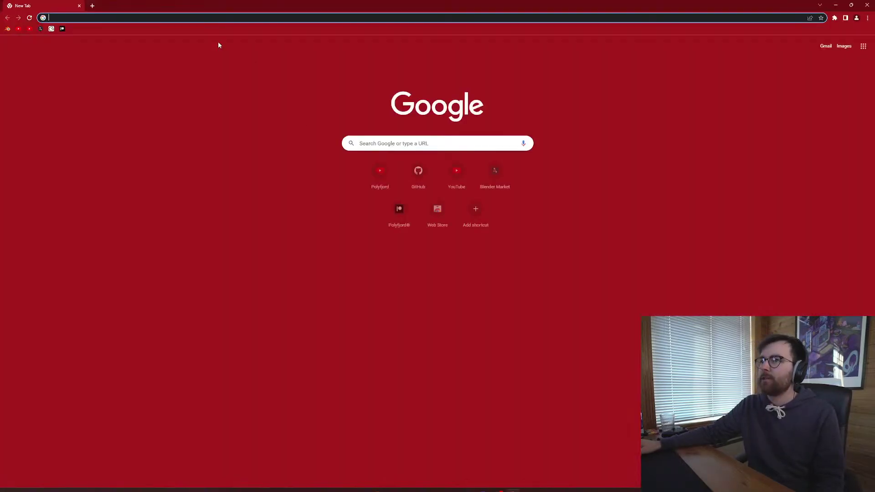
click(51, 29)
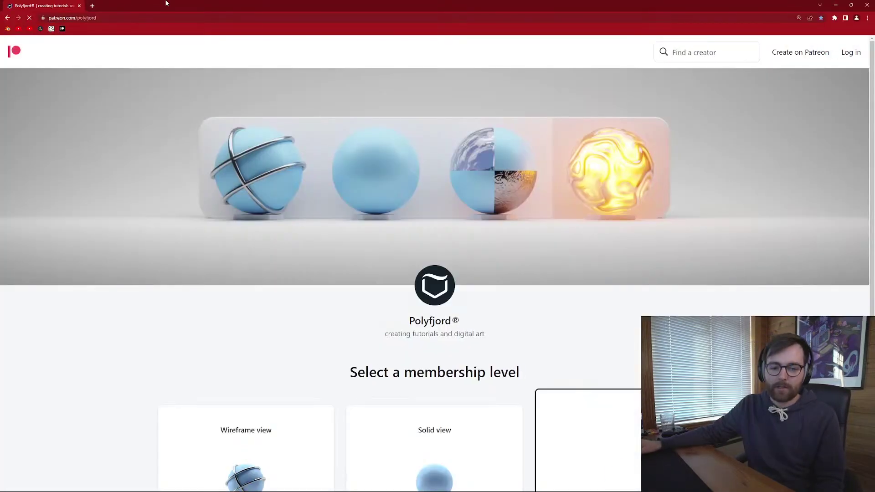
scroll(634, 235, down, 6)
click(460, 462)
scroll(461, 319, down, 6)
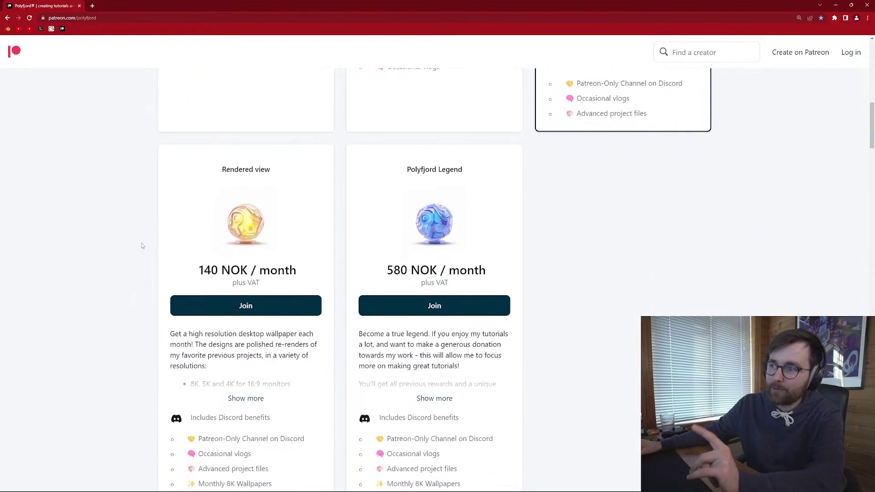
scroll(158, 198, down, 2)
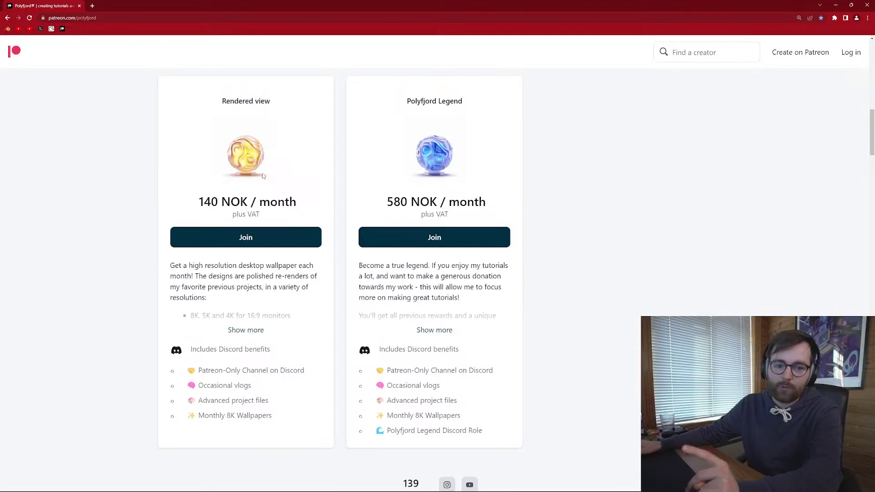
key(super+d)
drag(356, 94, 492, 203)
drag(586, 279, 516, 226)
drag(338, 112, 410, 196)
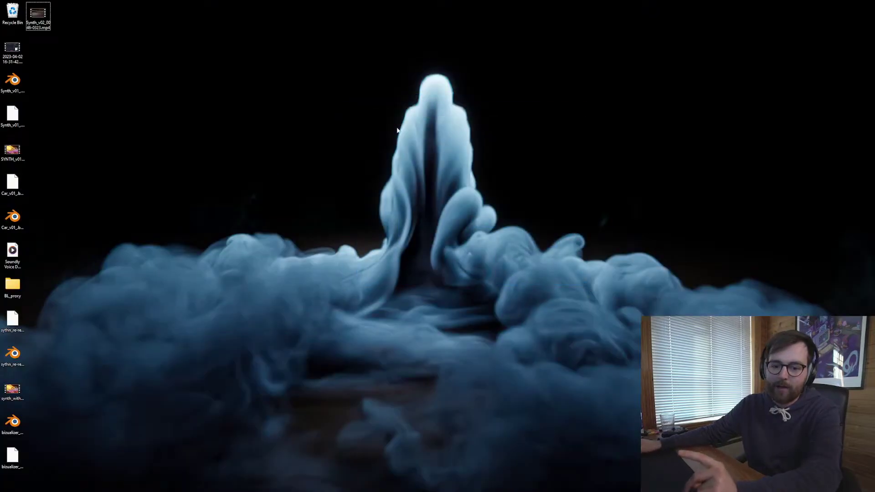
drag(380, 42, 538, 204)
drag(540, 205, 511, 185)
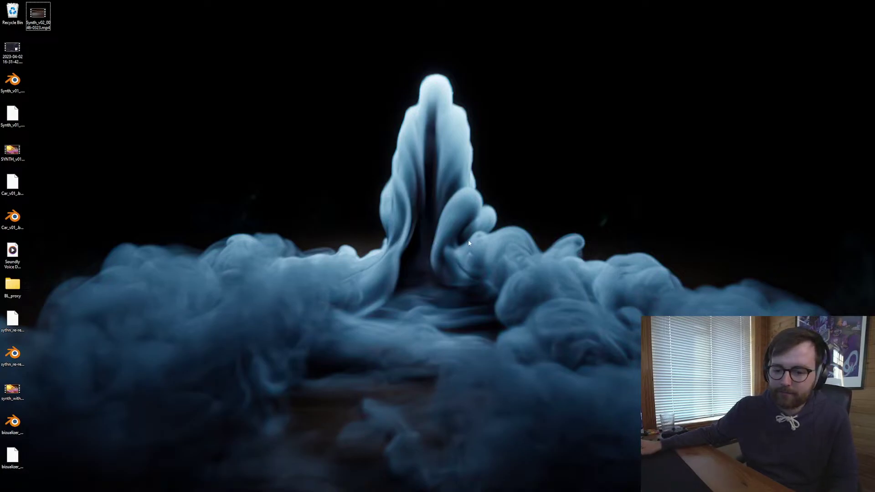
Step: Return to the Patreon page in Chrome, highlight the Polyfjord Legend membership heading and price, and clear the selection
key(super+d)
drag(218, 194, 258, 196)
click(259, 196)
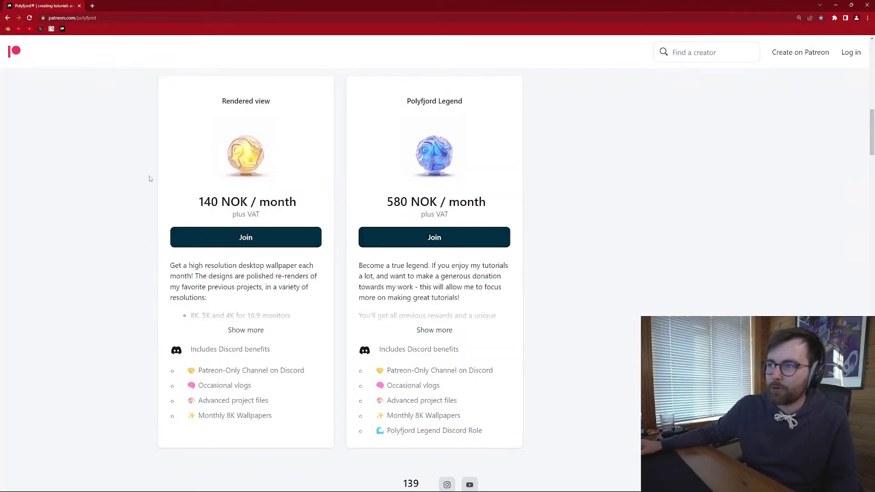
drag(406, 90, 561, 201)
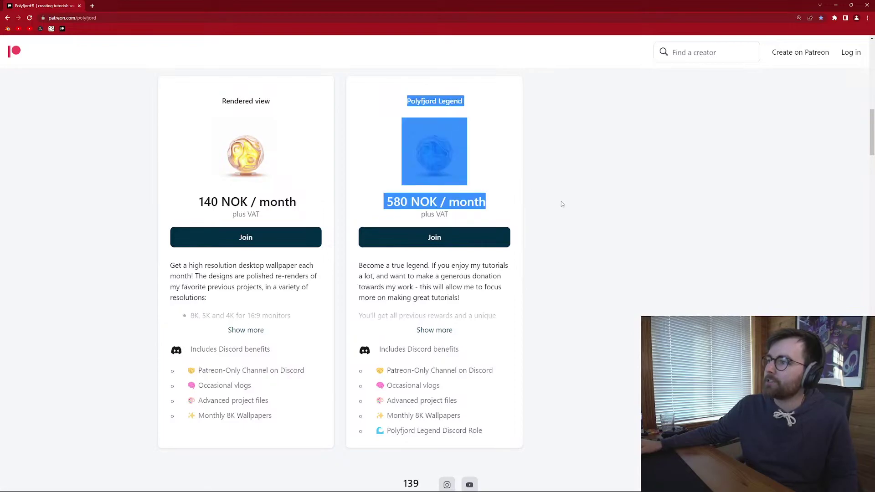
click(389, 196)
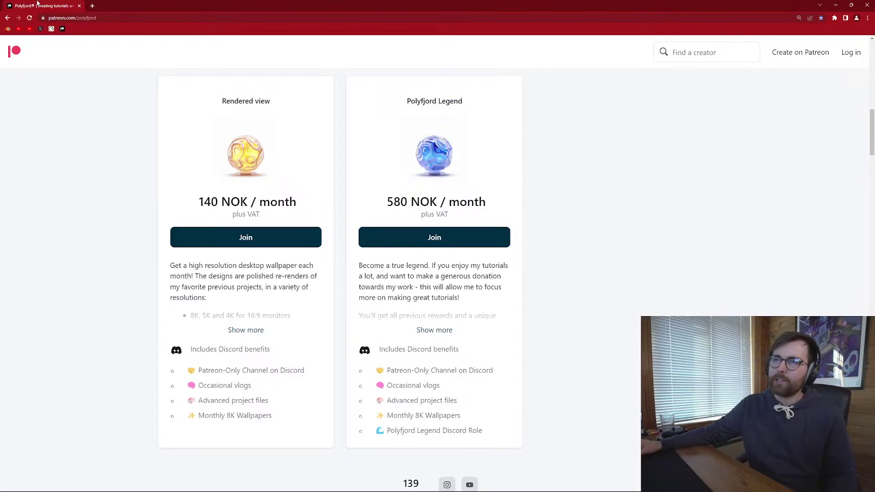
key(super+d)
key(super+Tab)
key(Escape)
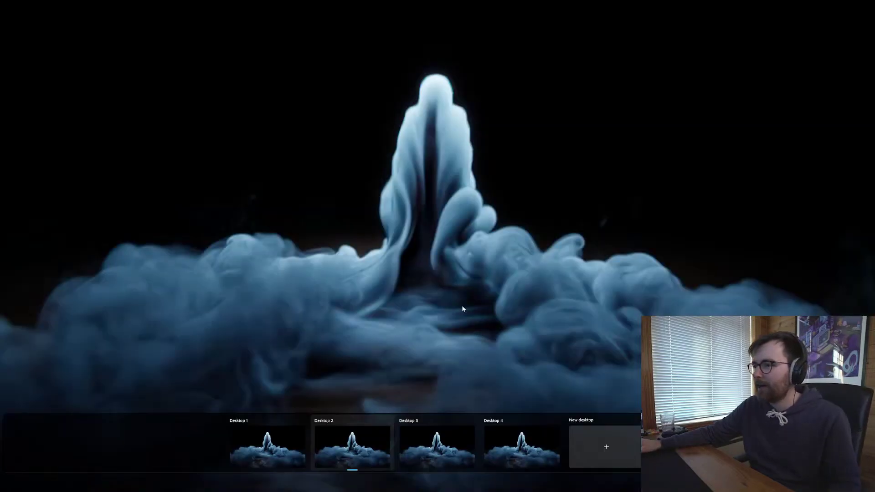